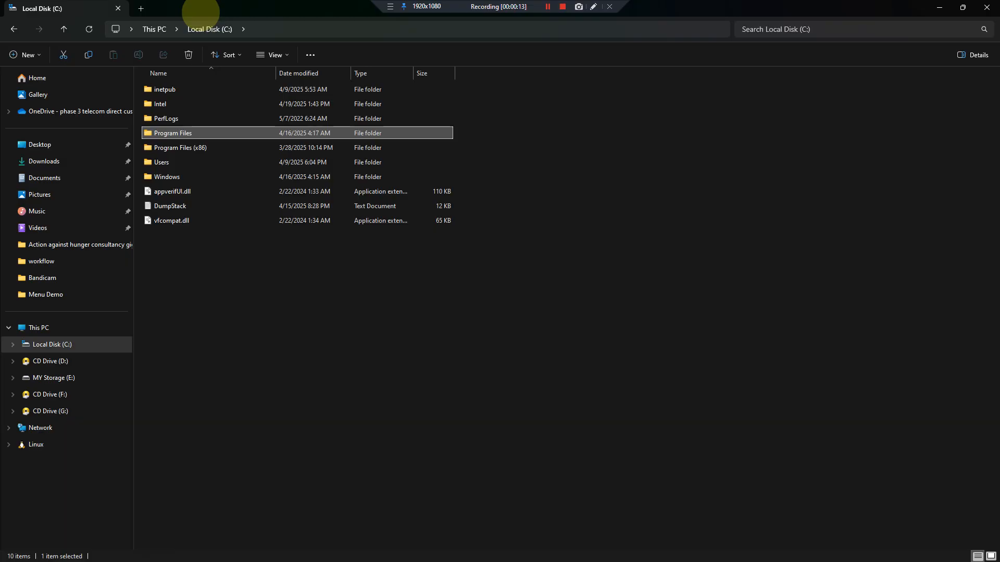
Step: Switch to the school weekly observation schedule in Word and skim its pages from the title to the final sections
{"action": "key", "text": "super"}
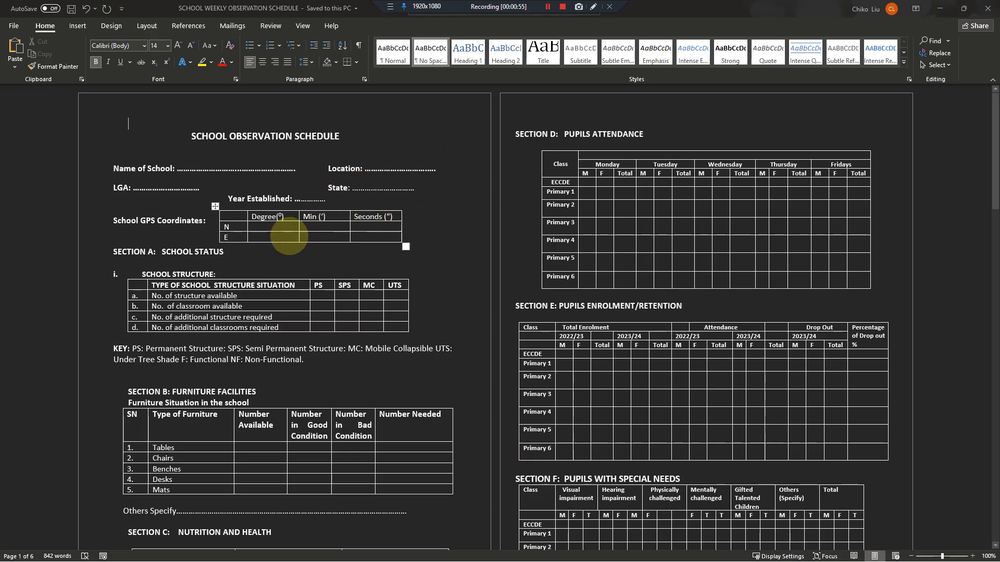
{"action": "scroll", "coordinate": [289, 236], "scroll_direction": "down", "scroll_amount": 5}
{"action": "scroll", "coordinate": [290, 238], "scroll_direction": "up", "scroll_amount": 5}
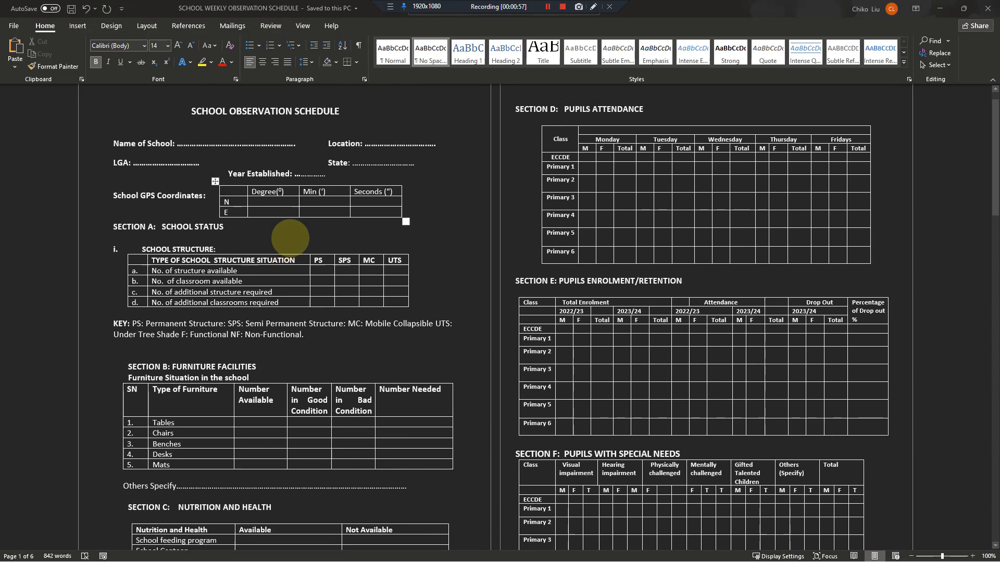
{"action": "scroll", "coordinate": [290, 238], "scroll_direction": "down", "scroll_amount": 15}
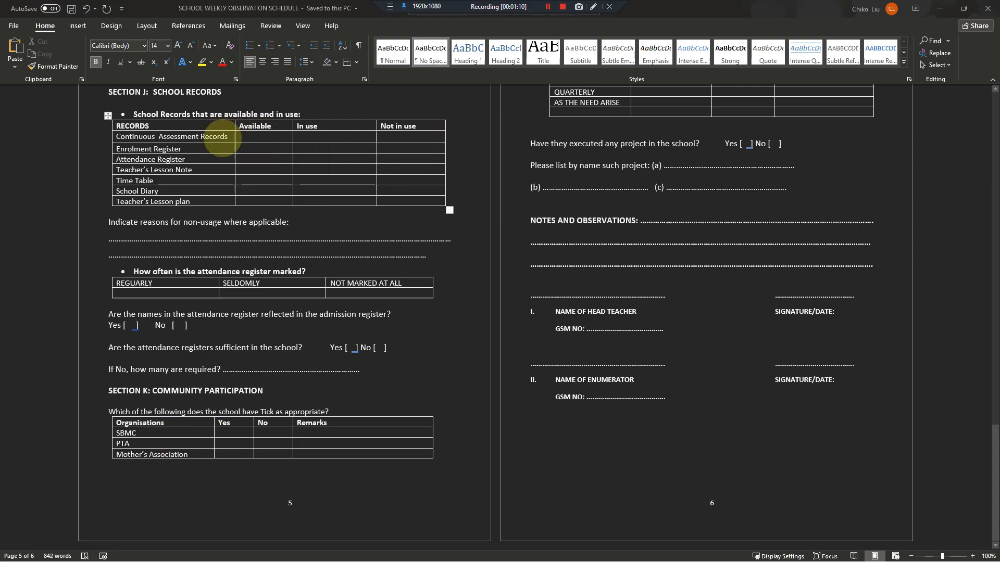
{"action": "scroll", "coordinate": [245, 141], "scroll_direction": "up", "scroll_amount": 10}
{"action": "scroll", "coordinate": [235, 150], "scroll_direction": "up", "scroll_amount": 8}
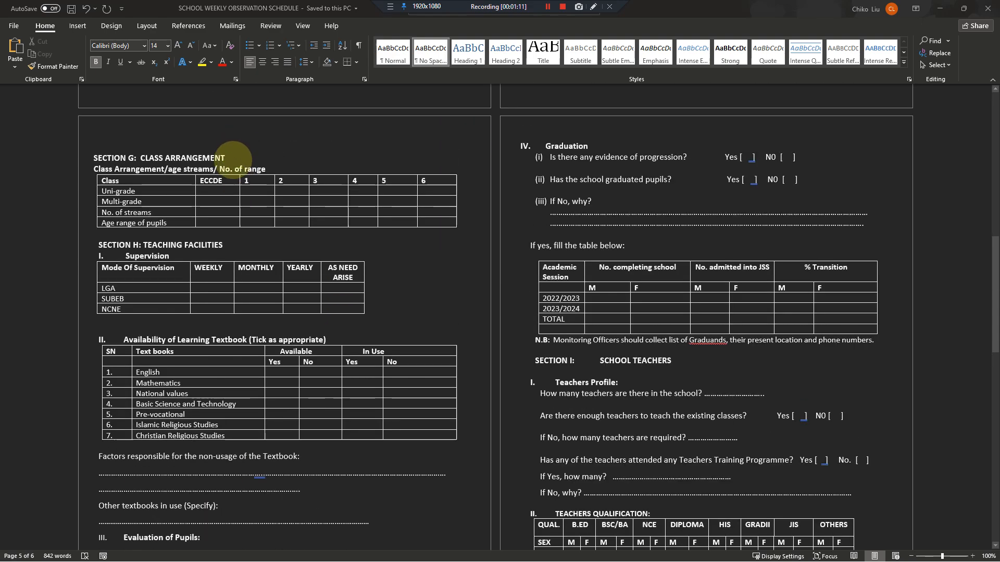
Step: Highlight the "No. of structure available" row label and the PS, SPS, MC and UTS headings in the School Structure table
{"action": "left_click_drag", "start_coordinate": [296, 297], "coordinate": [142, 295]}
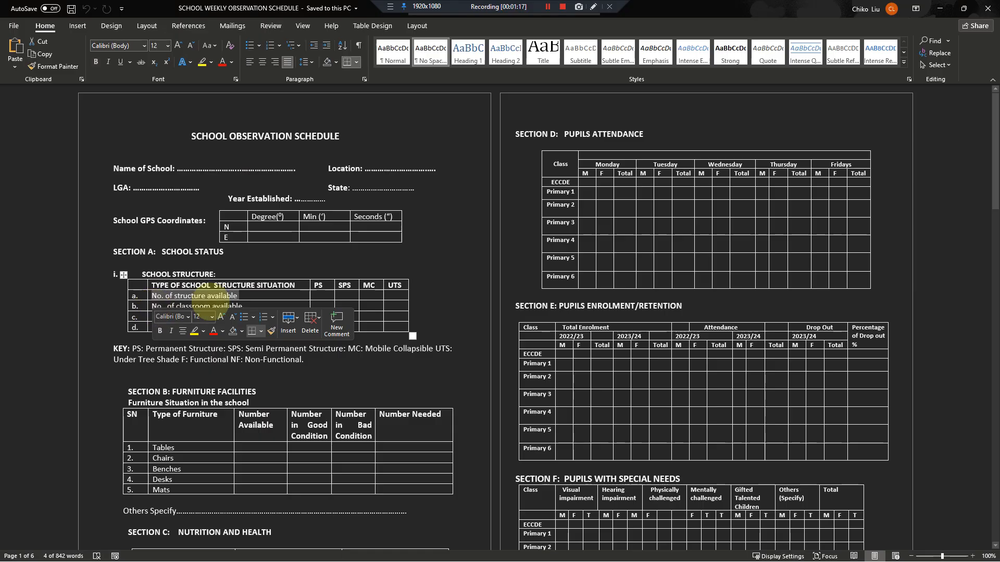
{"action": "left_click_drag", "start_coordinate": [316, 287], "coordinate": [413, 290]}
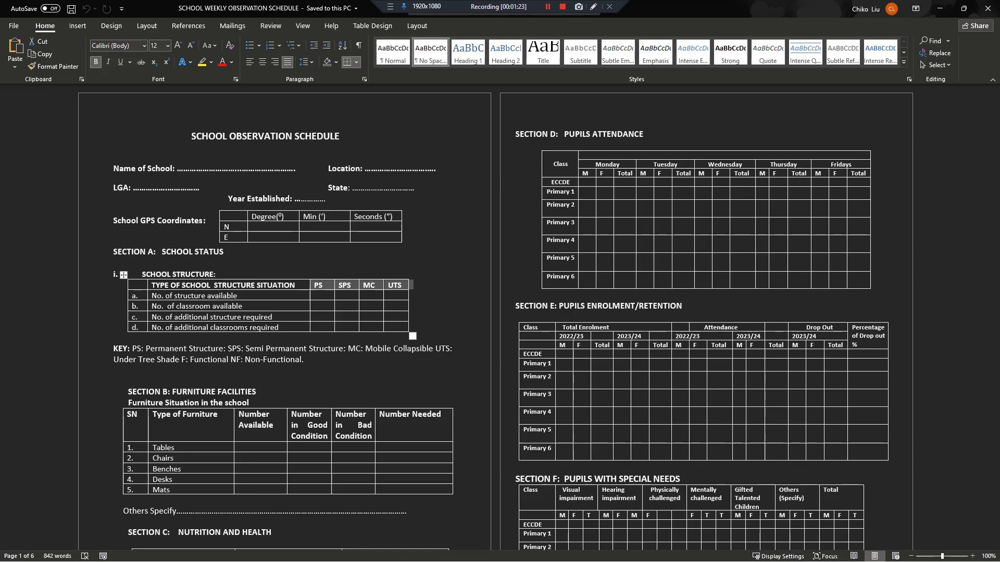
{"action": "key", "text": "alt+Tab"}
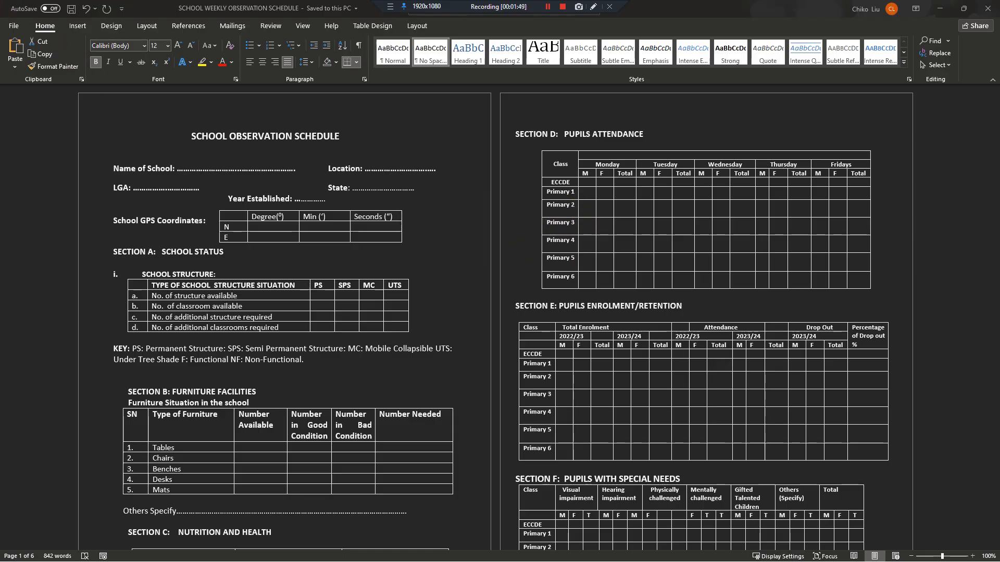
{"action": "key", "text": "alt+Tab"}
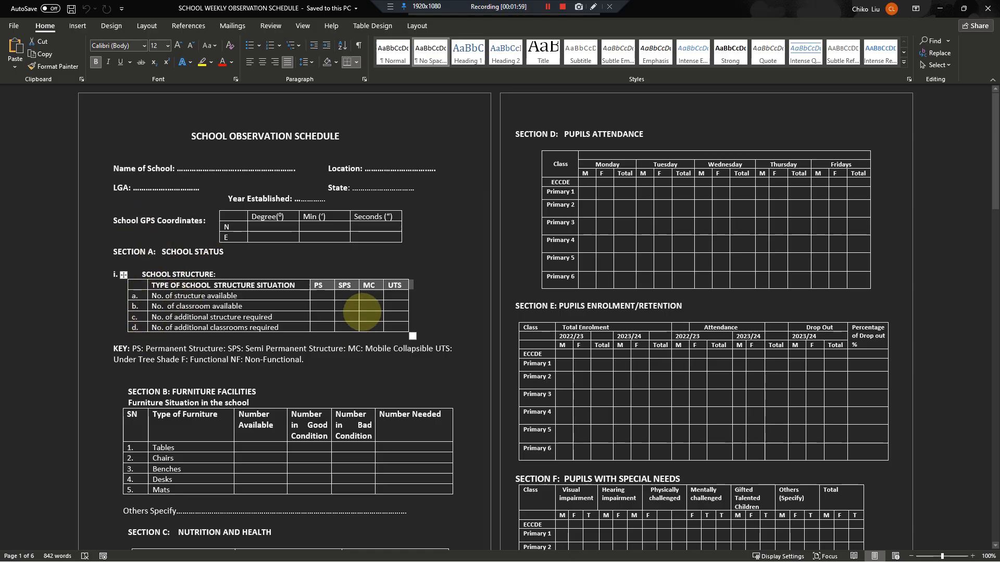
Step: Examine the questionnaire's remaining sections, from pupils attendance through school records and community participation to the signature block
{"action": "left_click_drag", "start_coordinate": [556, 135], "coordinate": [532, 132]}
{"action": "scroll", "coordinate": [518, 156], "scroll_direction": "down", "scroll_amount": 10}
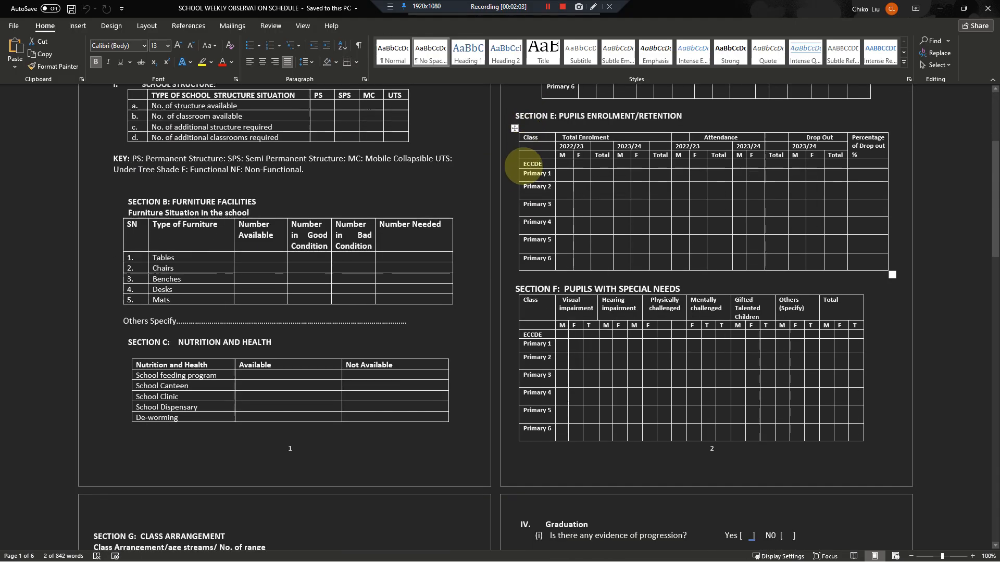
{"action": "scroll", "coordinate": [525, 167], "scroll_direction": "down", "scroll_amount": 3}
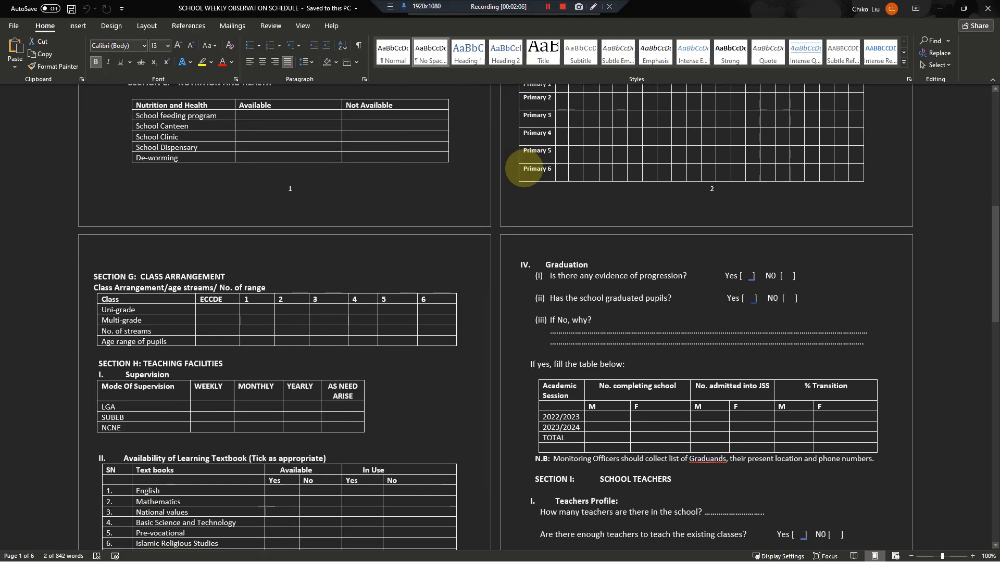
{"action": "scroll", "coordinate": [525, 172], "scroll_direction": "down", "scroll_amount": 20}
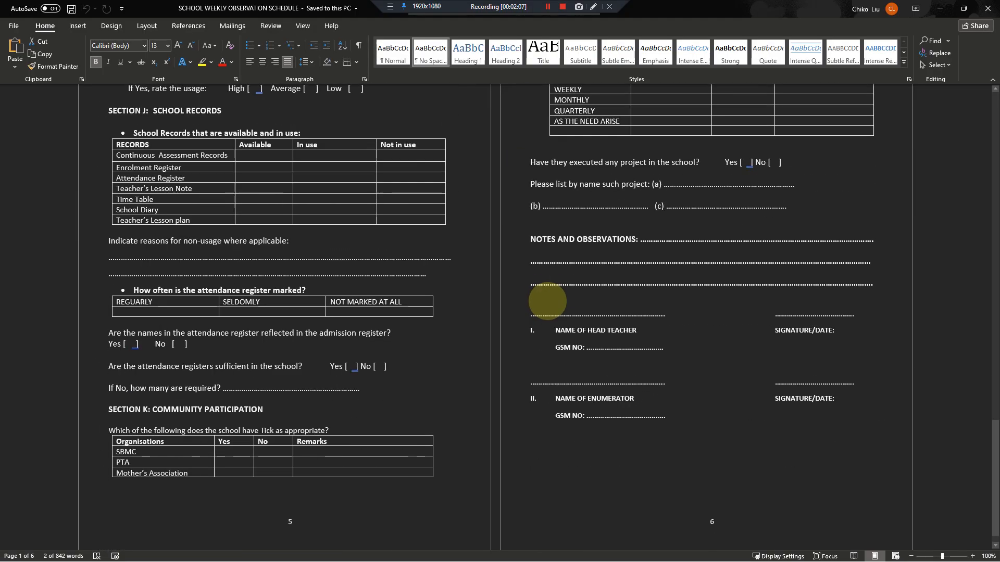
{"action": "scroll", "coordinate": [548, 297], "scroll_direction": "up", "scroll_amount": 5}
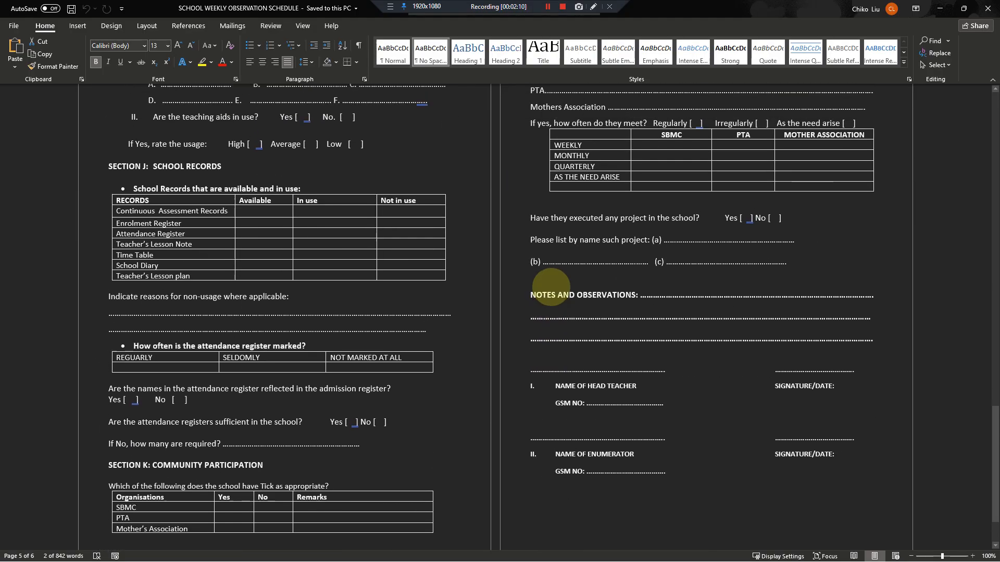
{"action": "scroll", "coordinate": [544, 284], "scroll_direction": "up", "scroll_amount": 4}
{"action": "scroll", "coordinate": [542, 266], "scroll_direction": "down", "scroll_amount": 3}
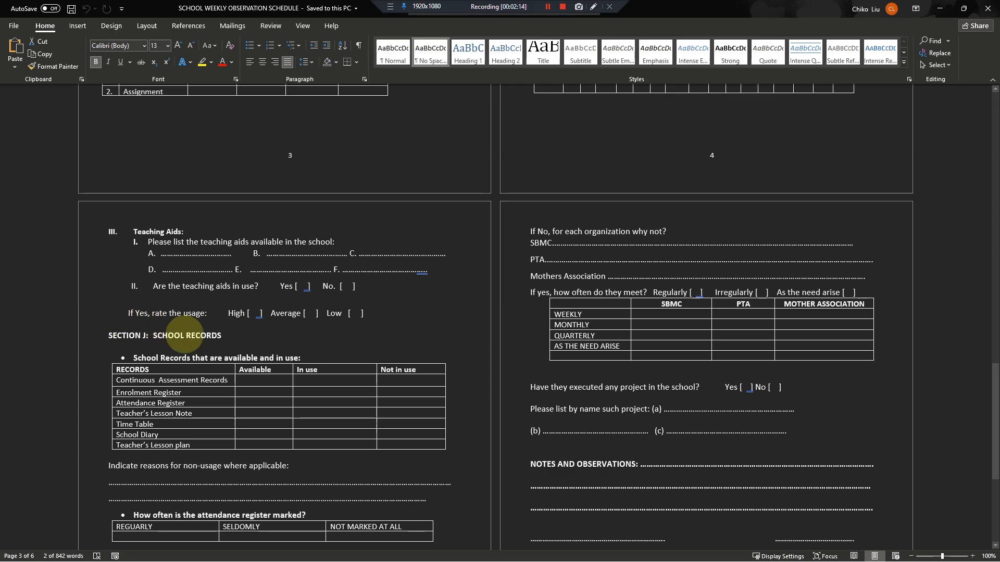
{"action": "scroll", "coordinate": [177, 331], "scroll_direction": "up", "scroll_amount": 8}
{"action": "scroll", "coordinate": [187, 331], "scroll_direction": "down", "scroll_amount": 15}
{"action": "scroll", "coordinate": [195, 325], "scroll_direction": "up", "scroll_amount": 15}
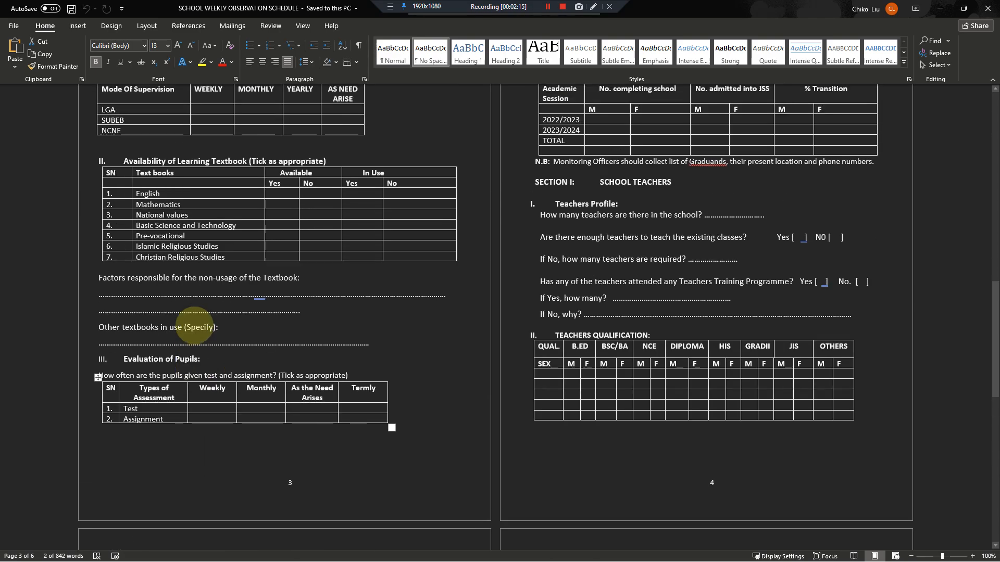
{"action": "scroll", "coordinate": [207, 315], "scroll_direction": "up", "scroll_amount": 10}
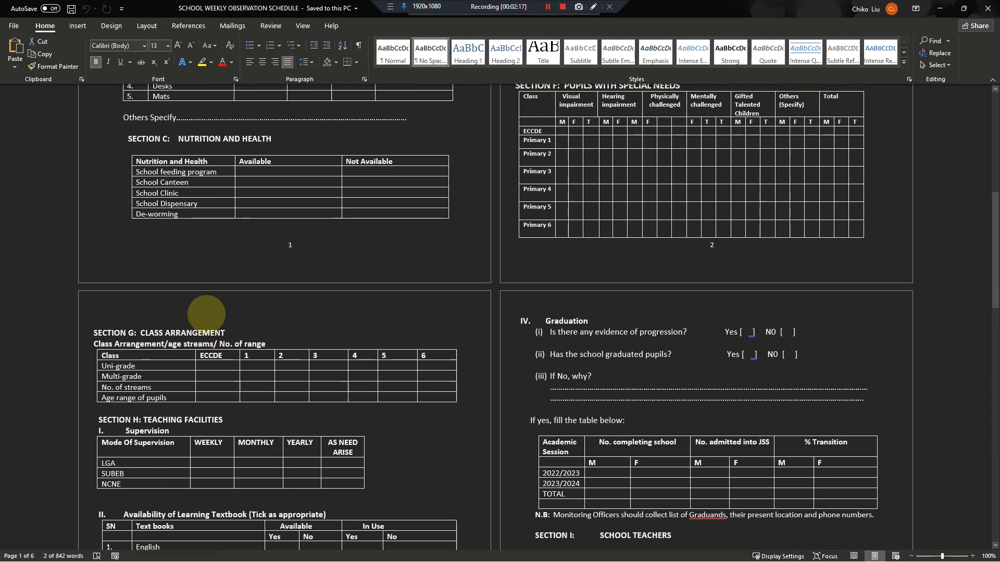
{"action": "scroll", "coordinate": [216, 281], "scroll_direction": "up", "scroll_amount": 2}
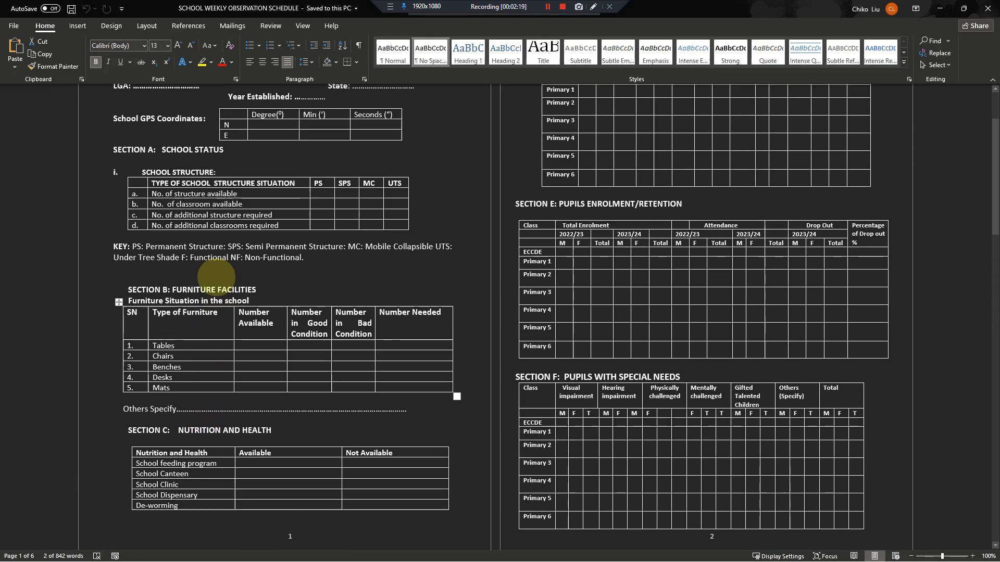
Step: Highlight the School Structure table's situation column and the Furniture Facilities table's four number headings
{"action": "left_click_drag", "start_coordinate": [261, 251], "coordinate": [164, 219]}
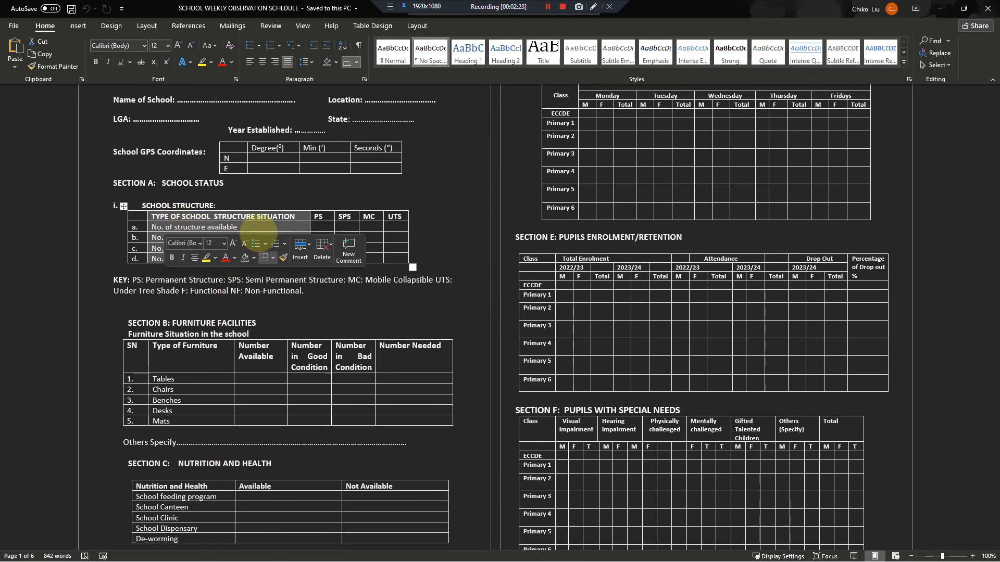
{"action": "left_click", "coordinate": [247, 216]}
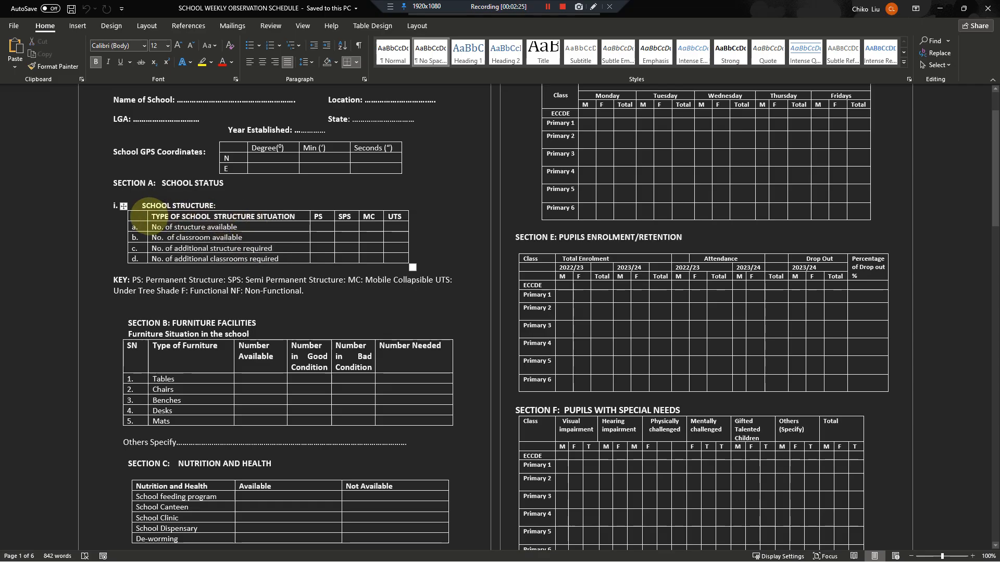
{"action": "left_click_drag", "start_coordinate": [152, 215], "coordinate": [279, 256]}
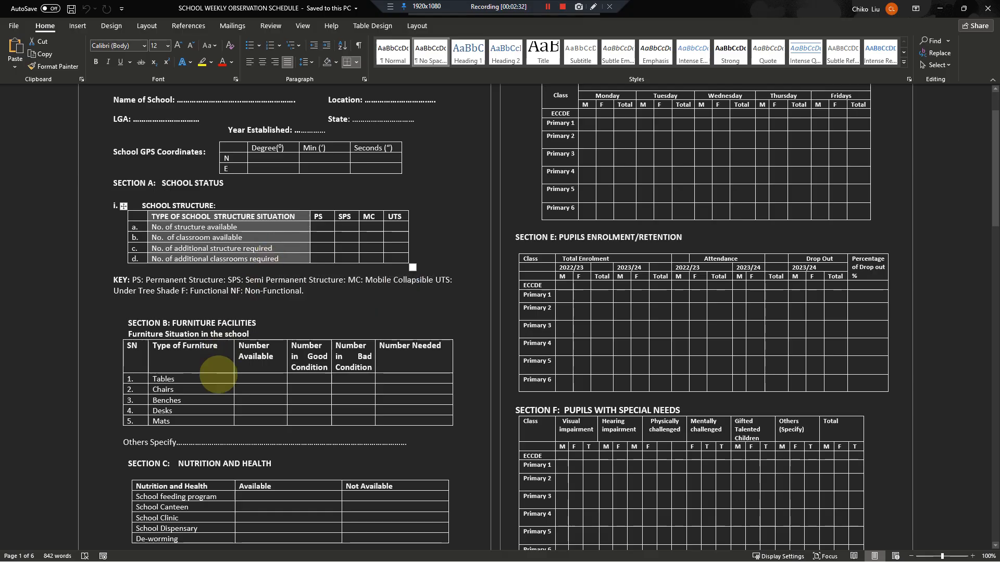
{"action": "left_click_drag", "start_coordinate": [245, 356], "coordinate": [390, 371]}
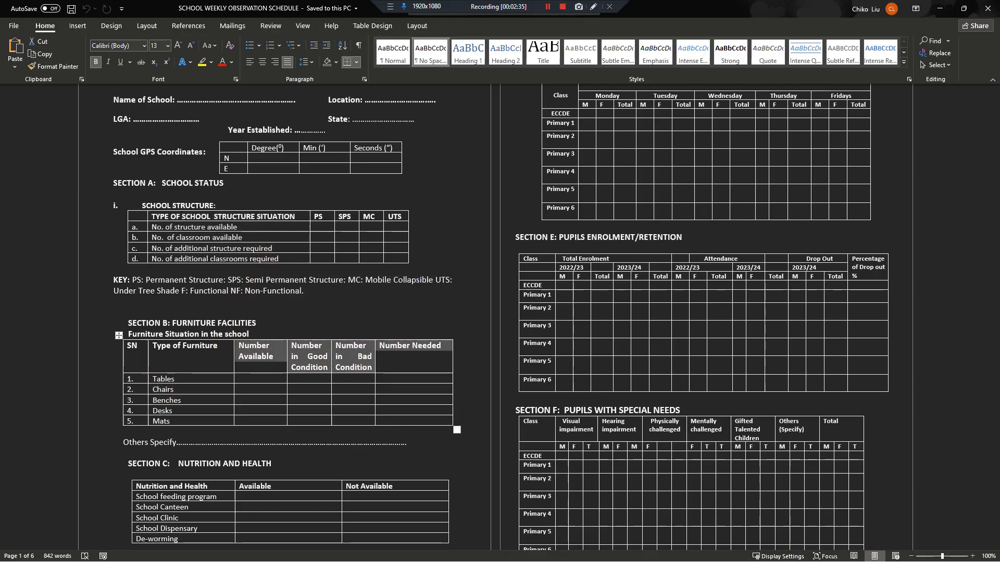
Step: Switch to ActivityInfo in the browser and open "Copy of SCHOOL OBSERVATION SCHEDULE" from the SCHOOL OBSERVATION SCHEDULE database's Survey folder
{"action": "key", "text": "alt+Tab"}
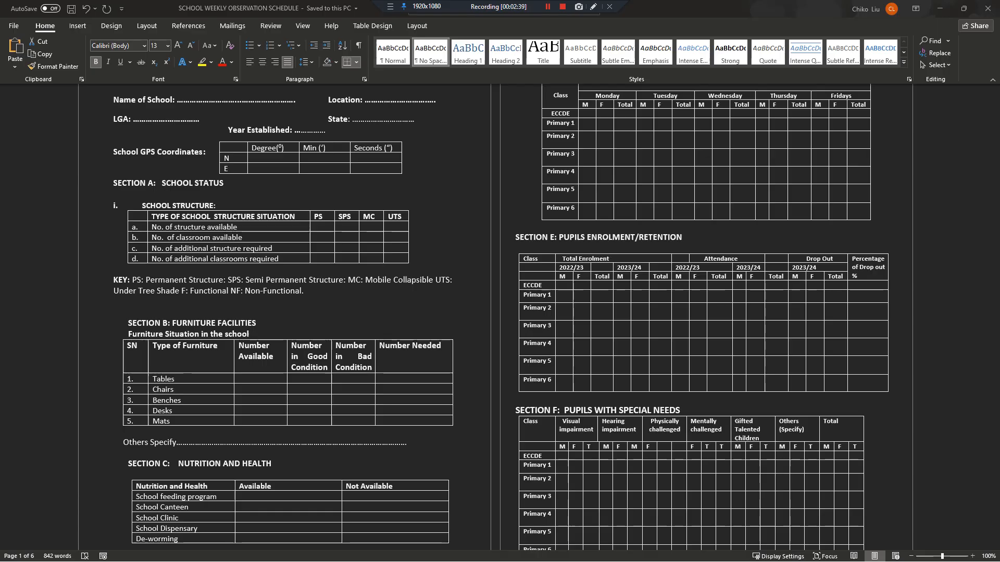
{"action": "left_click_drag", "start_coordinate": [0, 35], "coordinate": [603, 151]}
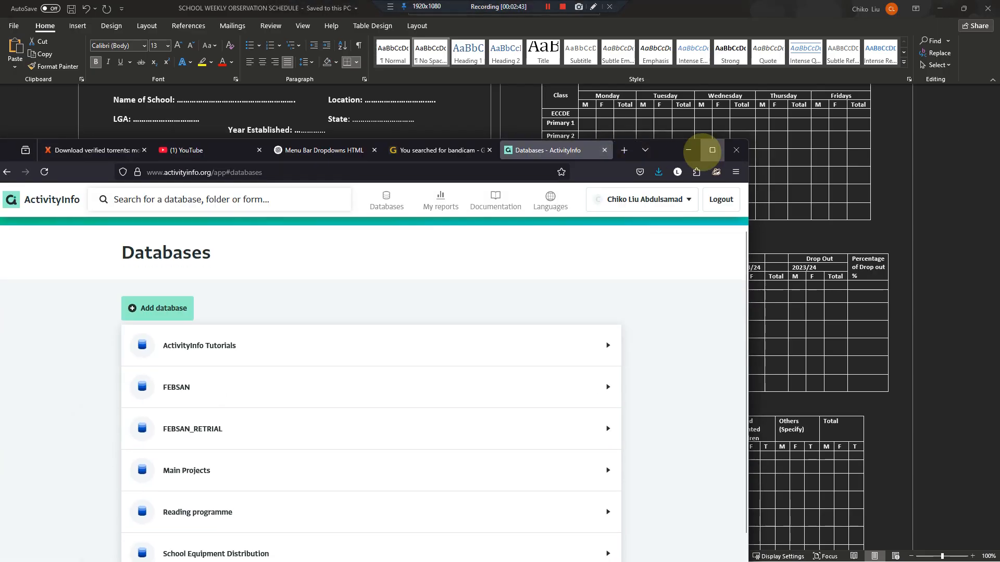
{"action": "left_click", "coordinate": [711, 151]}
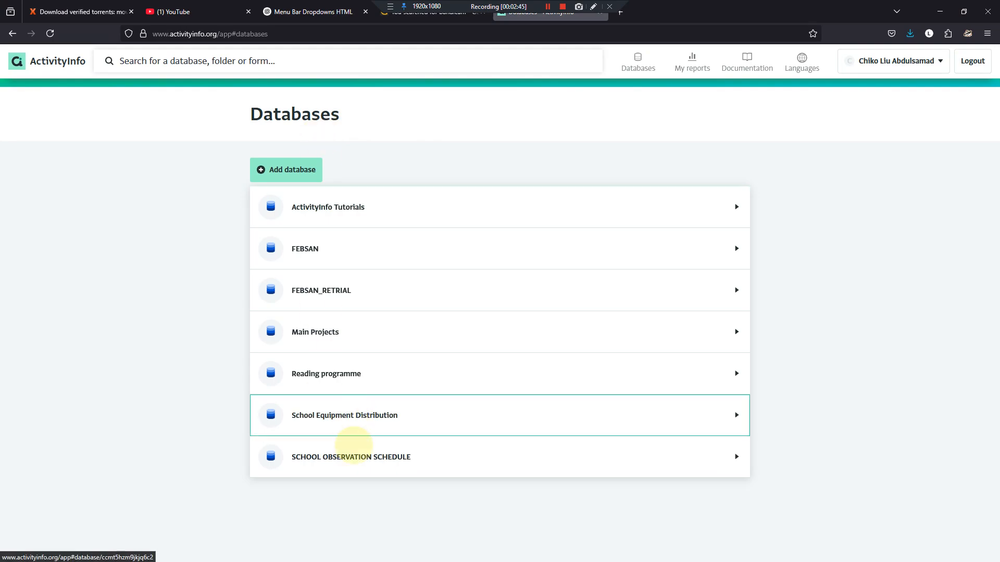
{"action": "left_click", "coordinate": [357, 456]}
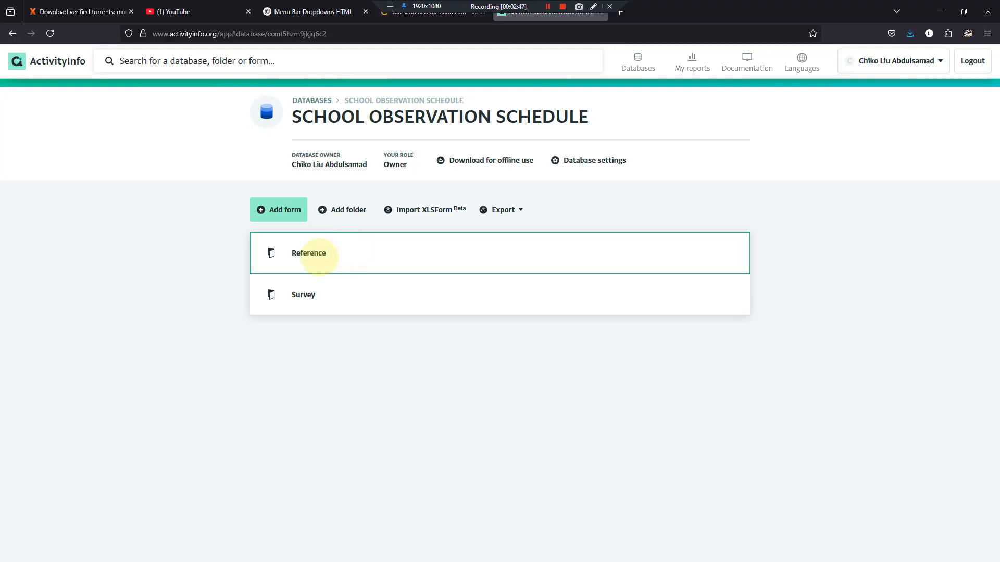
{"action": "left_click", "coordinate": [336, 294]}
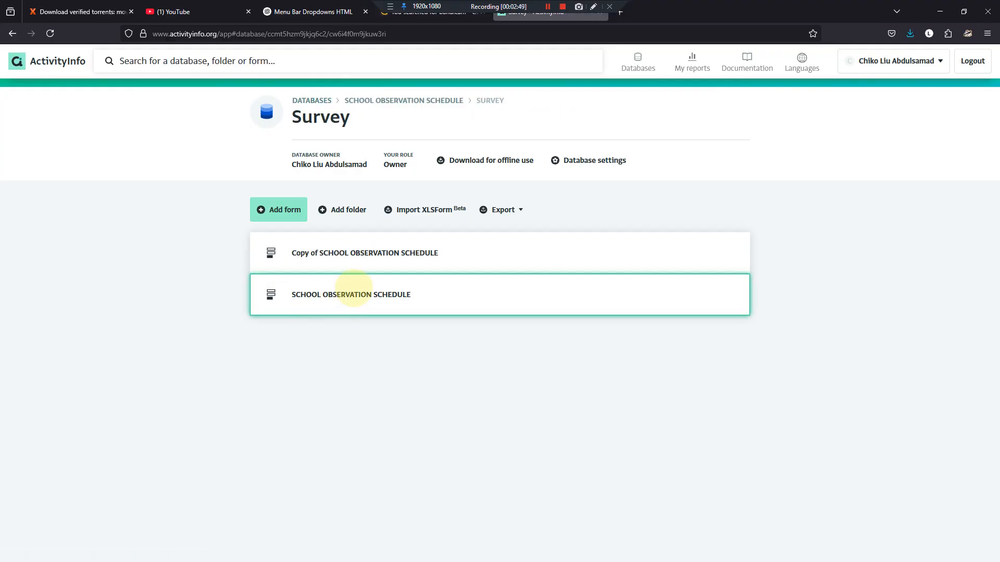
{"action": "left_click", "coordinate": [365, 258]}
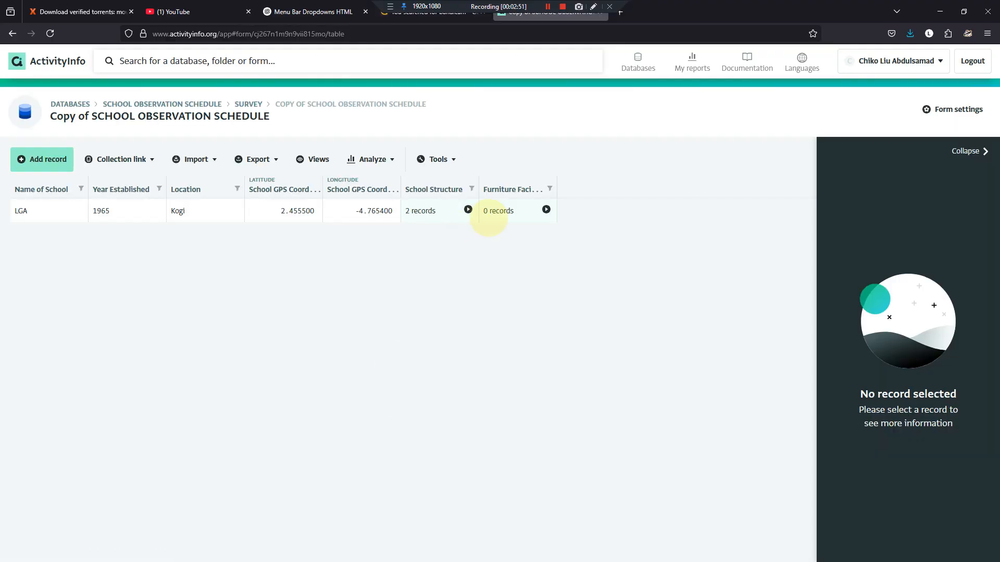
Step: Start a new record in the form and look over its entry fields
{"action": "left_click", "coordinate": [44, 159]}
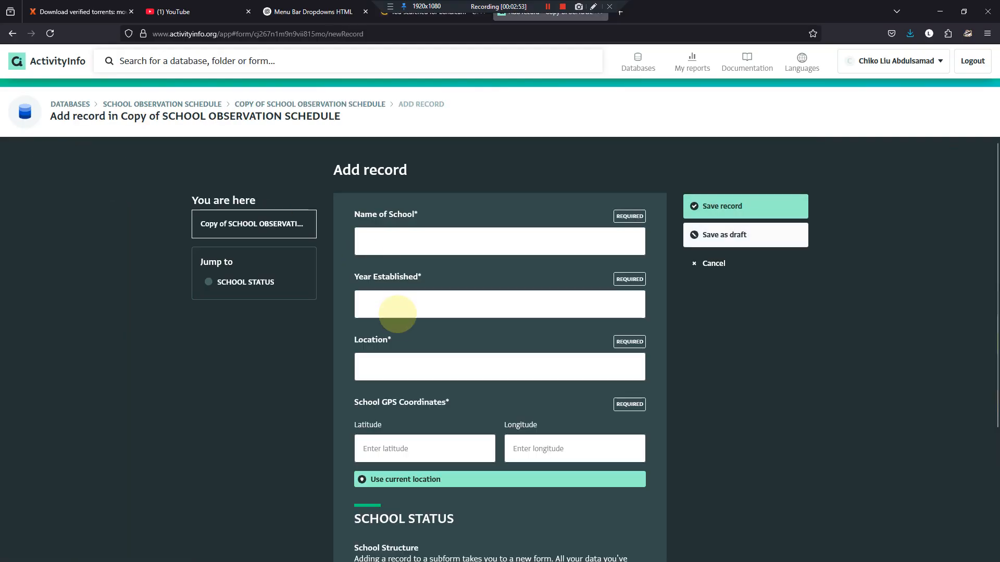
{"action": "scroll", "coordinate": [416, 318], "scroll_direction": "down", "scroll_amount": 3}
{"action": "scroll", "coordinate": [445, 263], "scroll_direction": "up", "scroll_amount": 3}
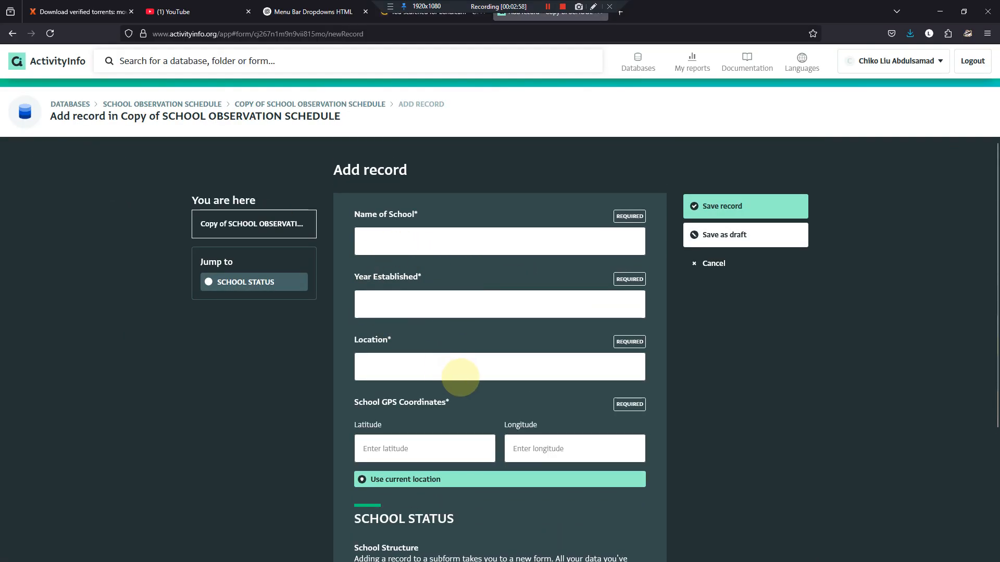
Step: Compare the record form's school detail fields with the heading section of the Word questionnaire, and return to the form
{"action": "mouse_move", "coordinate": [455, 549]}
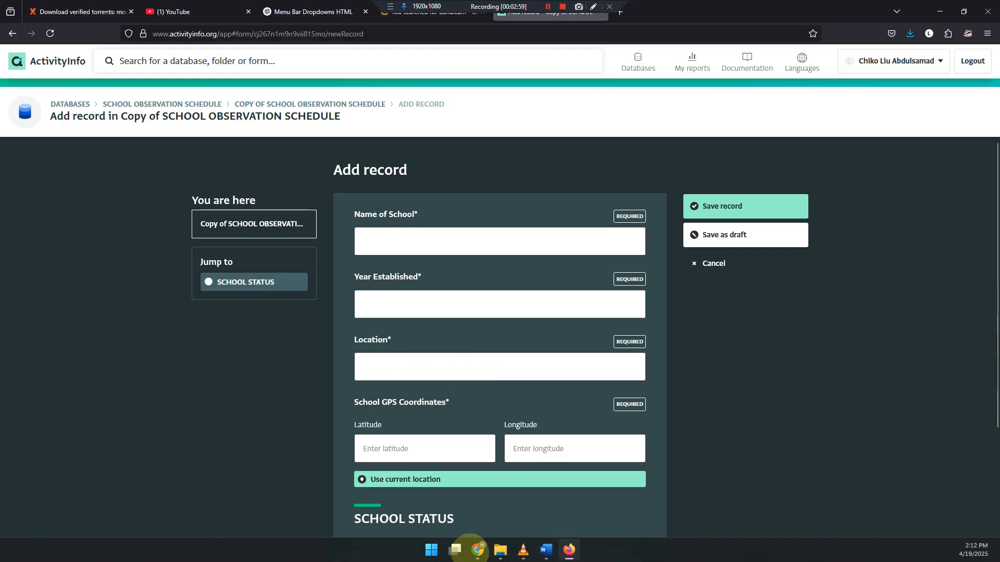
{"action": "left_click", "coordinate": [544, 549]}
{"action": "scroll", "coordinate": [214, 182], "scroll_direction": "up", "scroll_amount": 1}
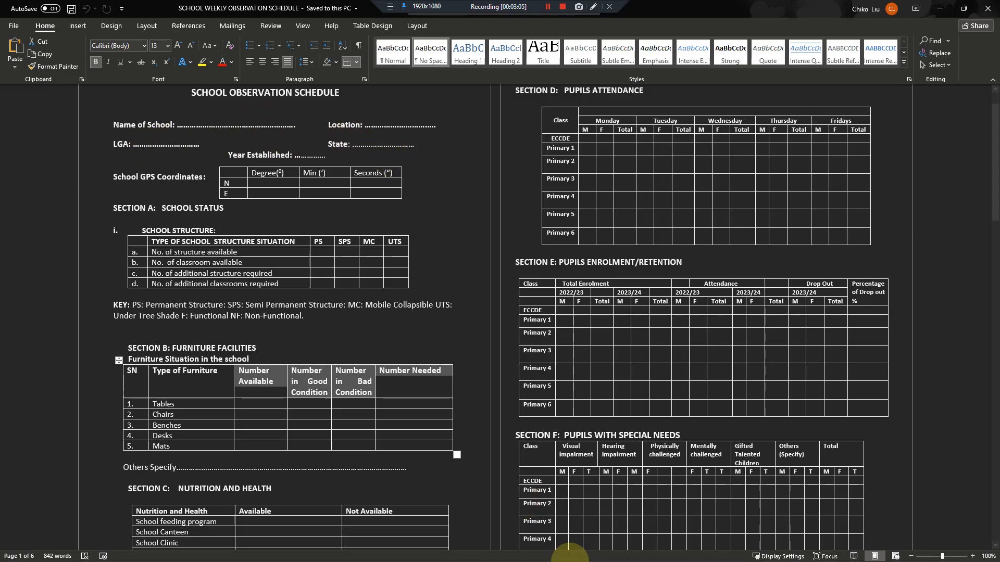
{"action": "left_click", "coordinate": [569, 549]}
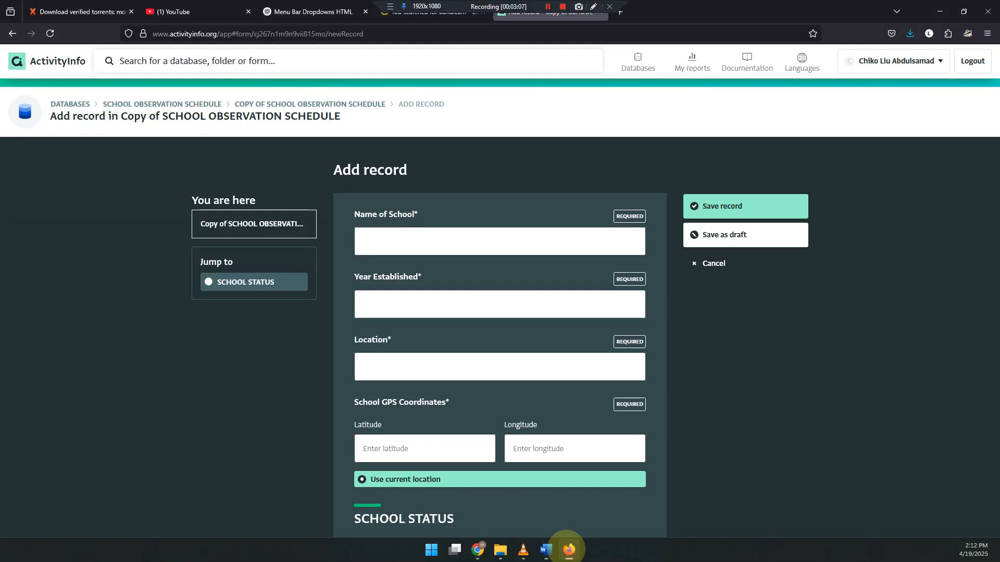
Step: Highlight the form's SCHOOL STATUS heading and check that section against the Word questionnaire
{"action": "scroll", "coordinate": [520, 494], "scroll_direction": "down", "scroll_amount": 3}
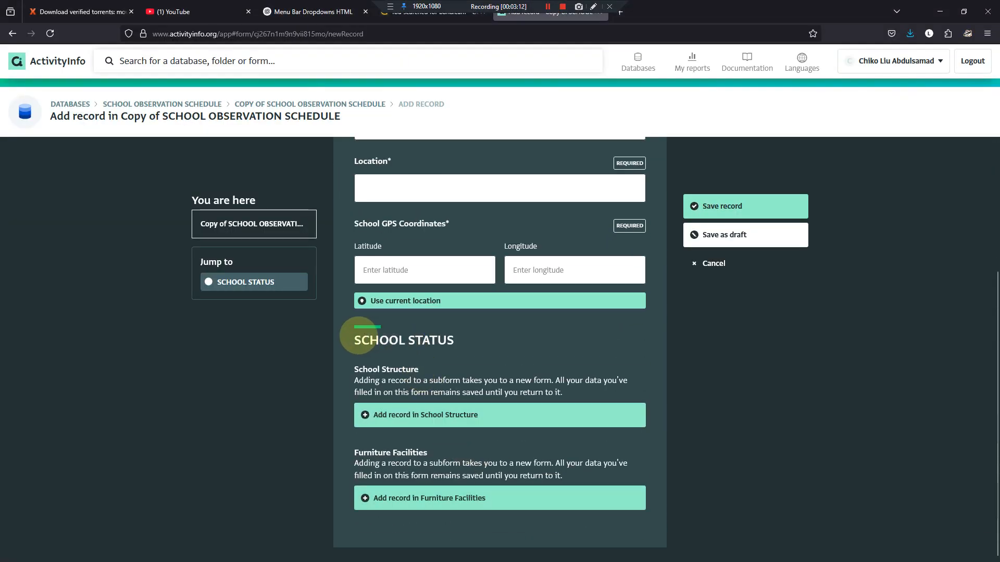
{"action": "left_click_drag", "start_coordinate": [360, 337], "coordinate": [405, 339]}
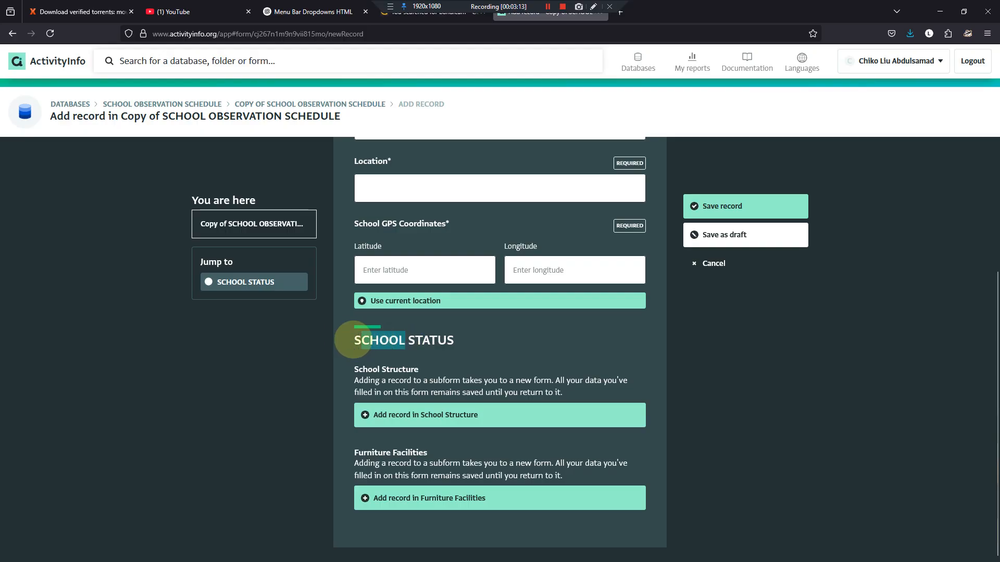
{"action": "left_click_drag", "start_coordinate": [357, 335], "coordinate": [459, 343]}
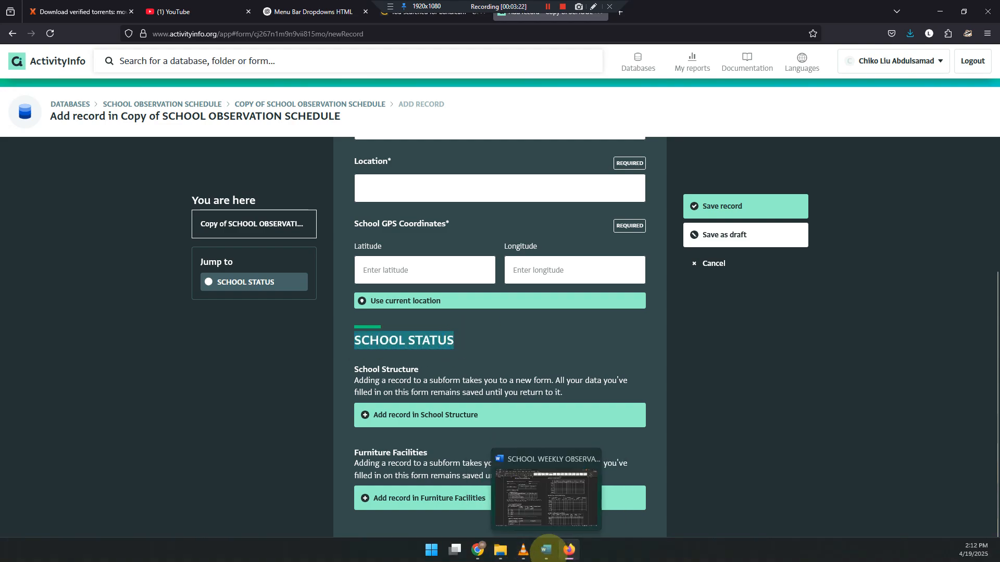
{"action": "left_click", "coordinate": [545, 551]}
{"action": "left_click", "coordinate": [546, 550]}
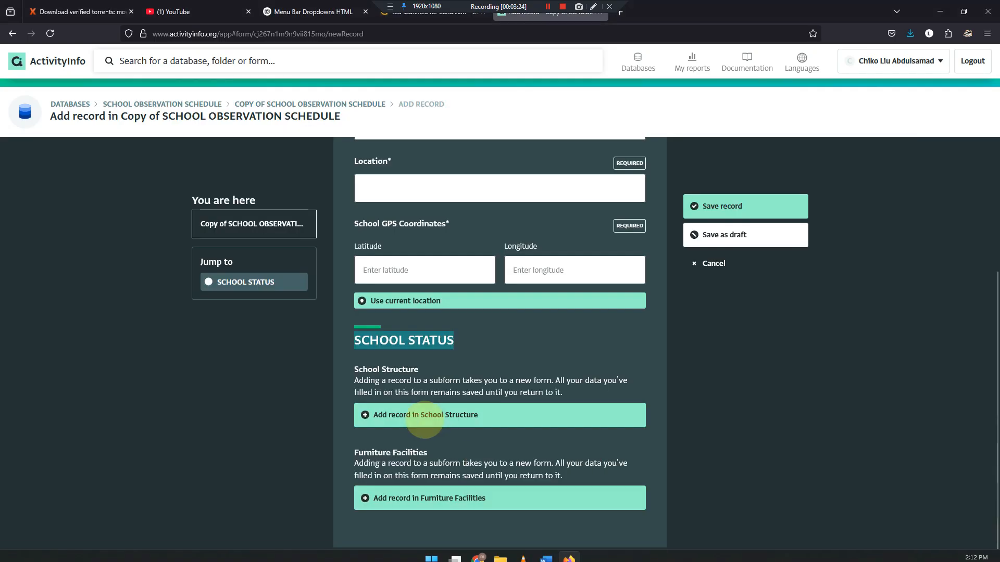
Step: Add a School Structure subform record for "Number of structure available" with PS 7, SPS 8, MC 10 and UTS 12
{"action": "left_click", "coordinate": [468, 415]}
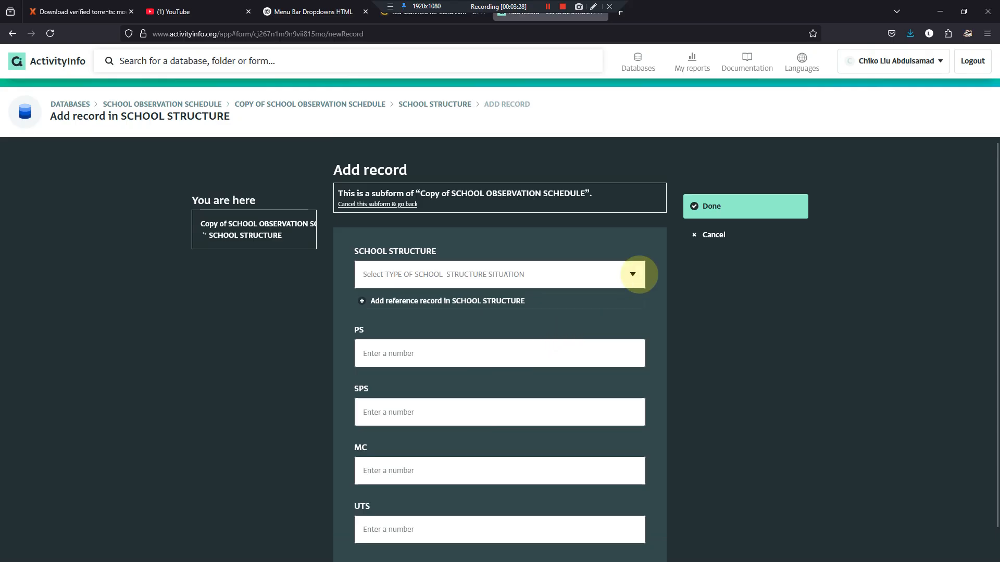
{"action": "left_click", "coordinate": [632, 275]}
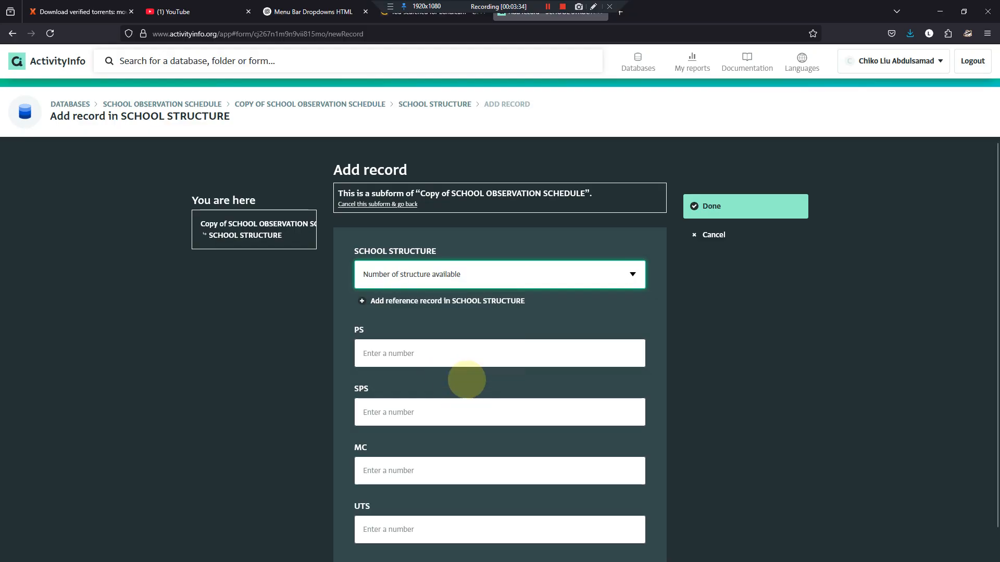
{"action": "left_click", "coordinate": [460, 360]}
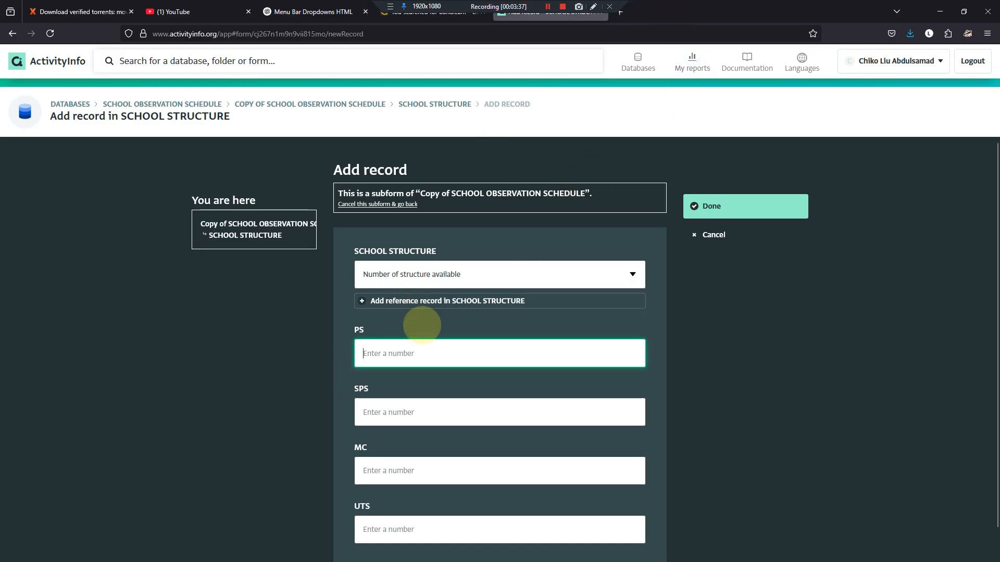
{"action": "type", "text": "7"}
{"action": "key", "text": "Tab"}
{"action": "type", "text": "8"}
{"action": "key", "text": "Tab"}
{"action": "type", "text": "10"}
{"action": "key", "text": "Tab"}
{"action": "type", "text": "12"}
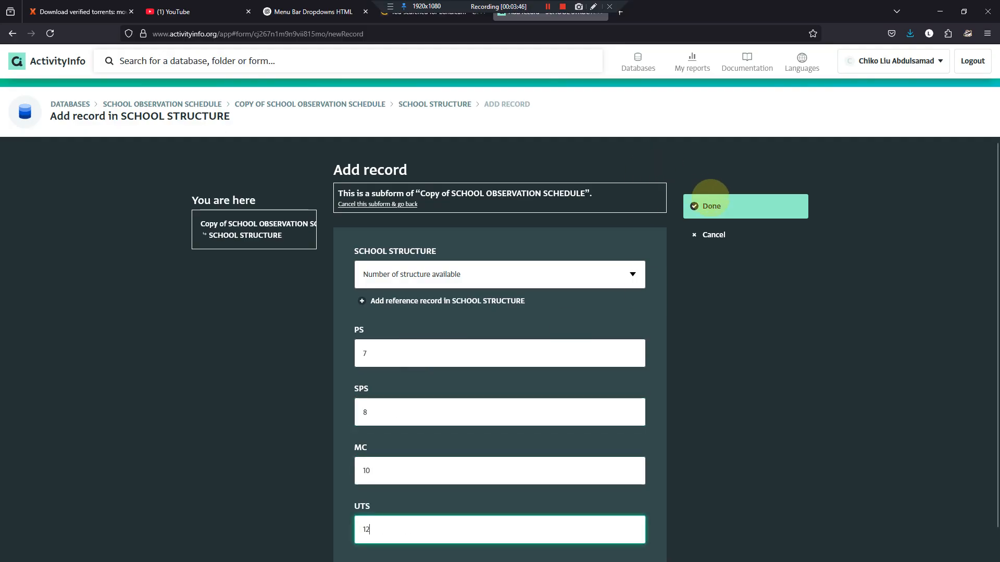
{"action": "left_click", "coordinate": [701, 206]}
Step: Enter "xx yy secondary school" as the school name, 1976 as the year established and Katsina as the location
{"action": "scroll", "coordinate": [583, 245], "scroll_direction": "up", "scroll_amount": 4}
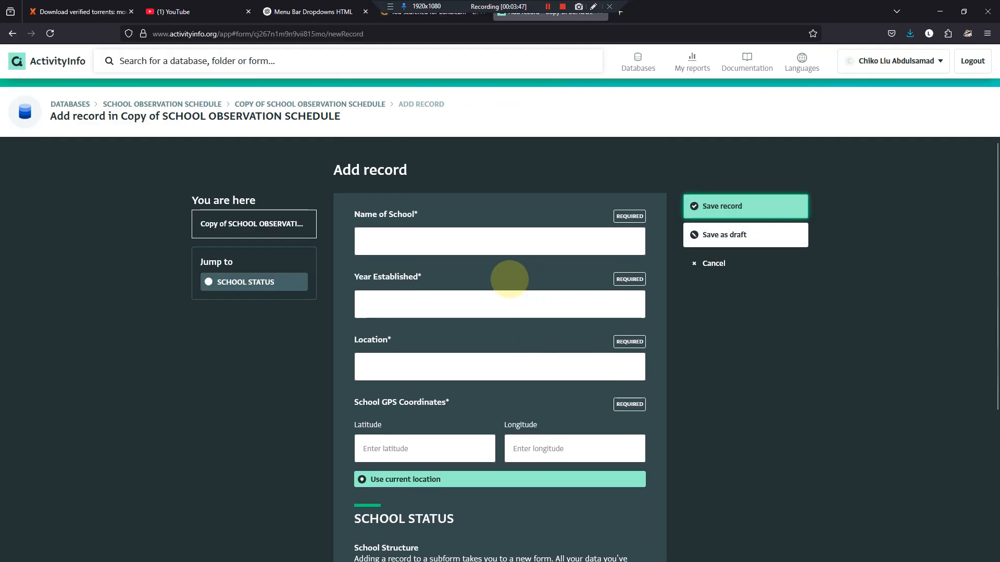
{"action": "left_click", "coordinate": [432, 240]}
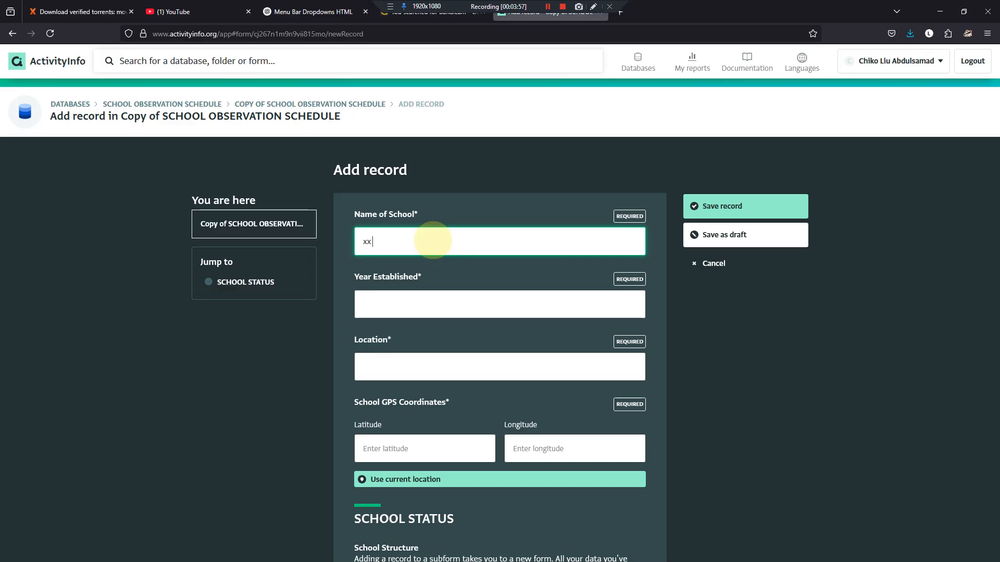
{"action": "type", "text": "sv"}
{"action": "key", "text": "BackSpace"}
{"action": "key", "text": "BackSpace"}
{"action": "type", "text": "secondary school"}
{"action": "key", "text": "Tab"}
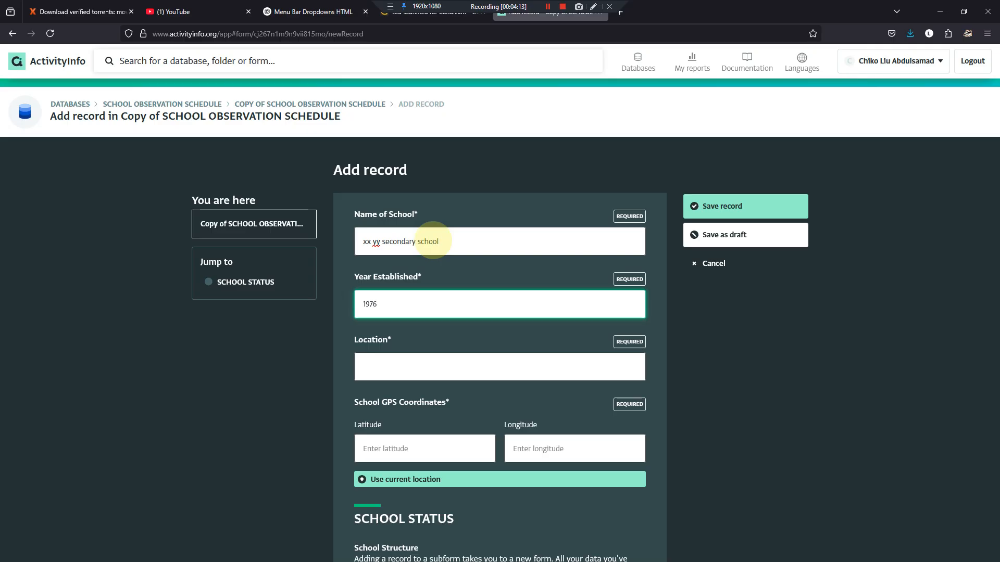
{"action": "key", "text": "Tab"}
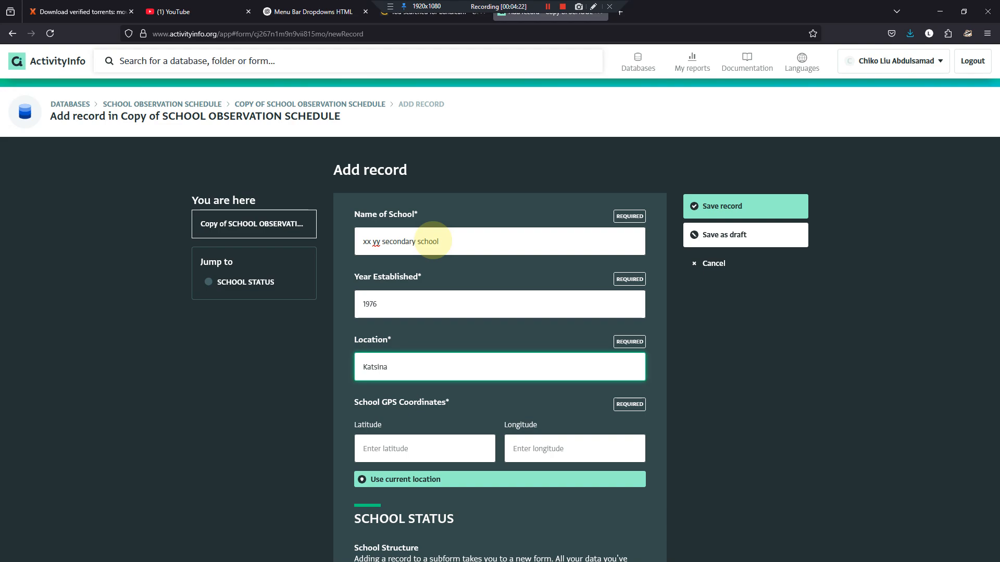
Step: Set the school GPS coordinates to latitude +8.766655 and longitude -5.67899
{"action": "left_click", "coordinate": [466, 451]}
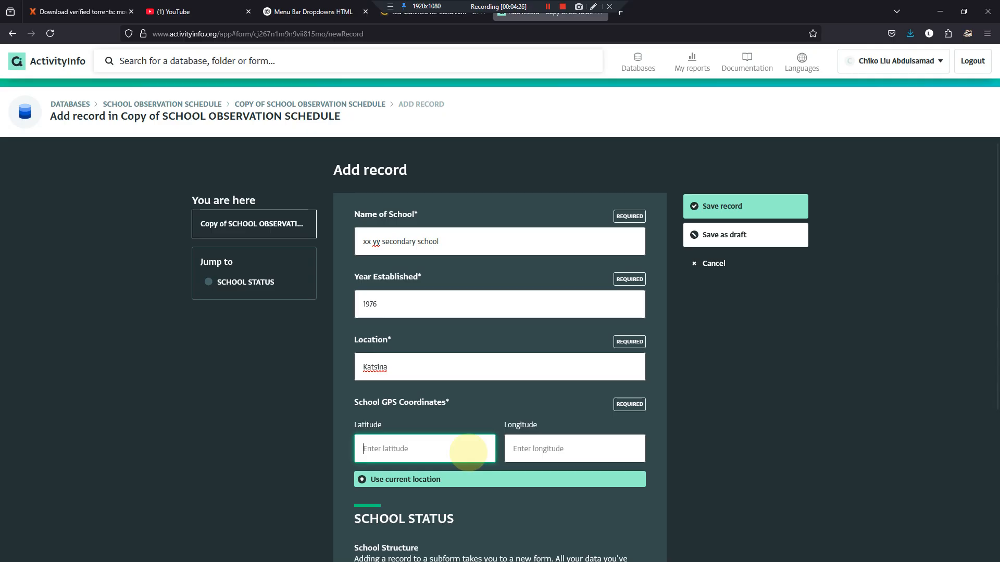
{"action": "type", "text": "+8/."}
{"action": "type", "text": "7867"}
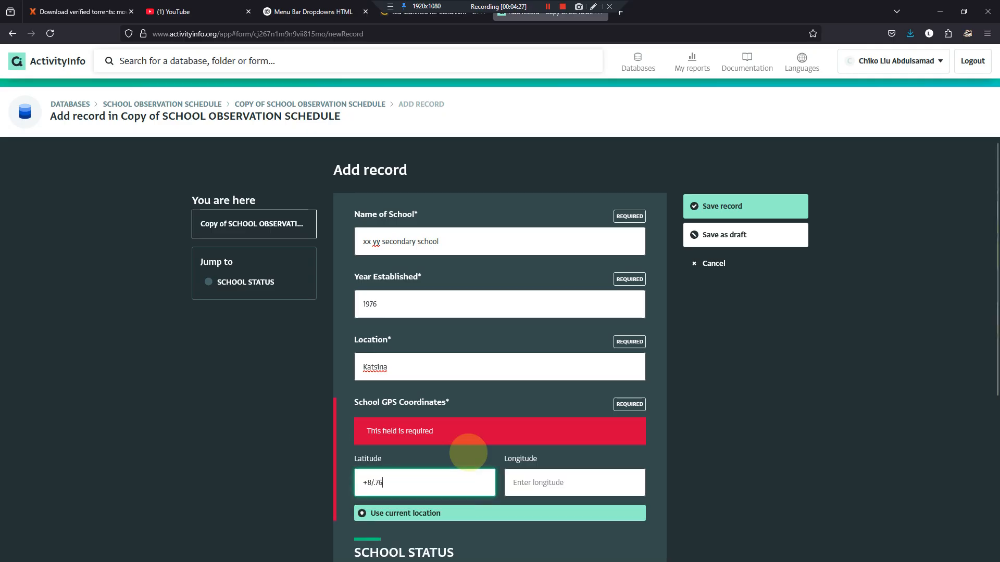
{"action": "key", "text": "BackSpace"}
{"action": "key", "text": "BackSpace"}
{"action": "key", "text": "BackSpace"}
{"action": "key", "text": "BackSpace"}
{"action": "key", "text": "BackSpace"}
{"action": "key", "text": "BackSpace"}
{"action": "type", "text": ".766655"}
{"action": "key", "text": "Tab"}
{"action": "type", "text": "-"}
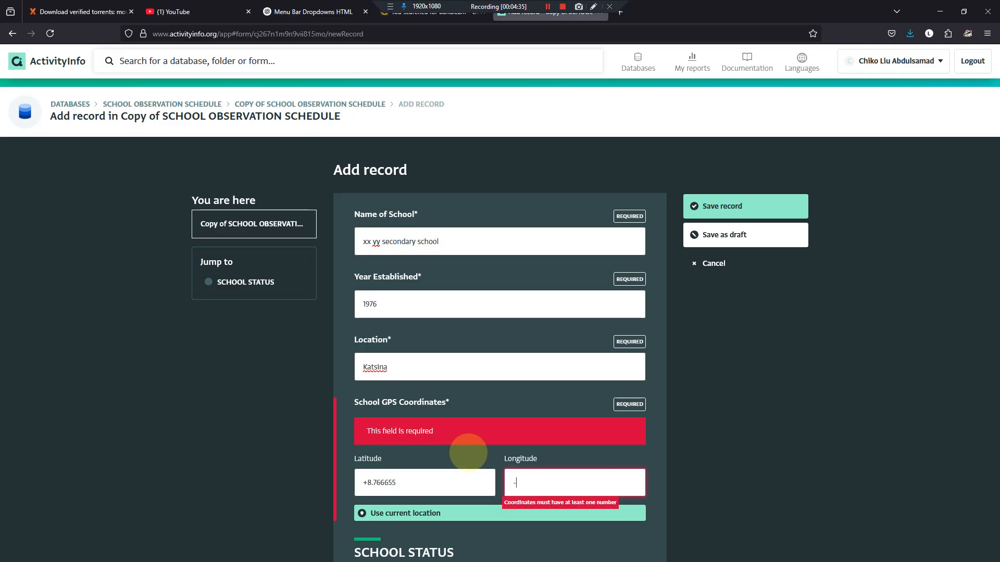
{"action": "type", "text": "5.67899"}
Step: Save the school record with its Furniture Facilities subform left empty
{"action": "scroll", "coordinate": [482, 427], "scroll_direction": "down", "scroll_amount": 4}
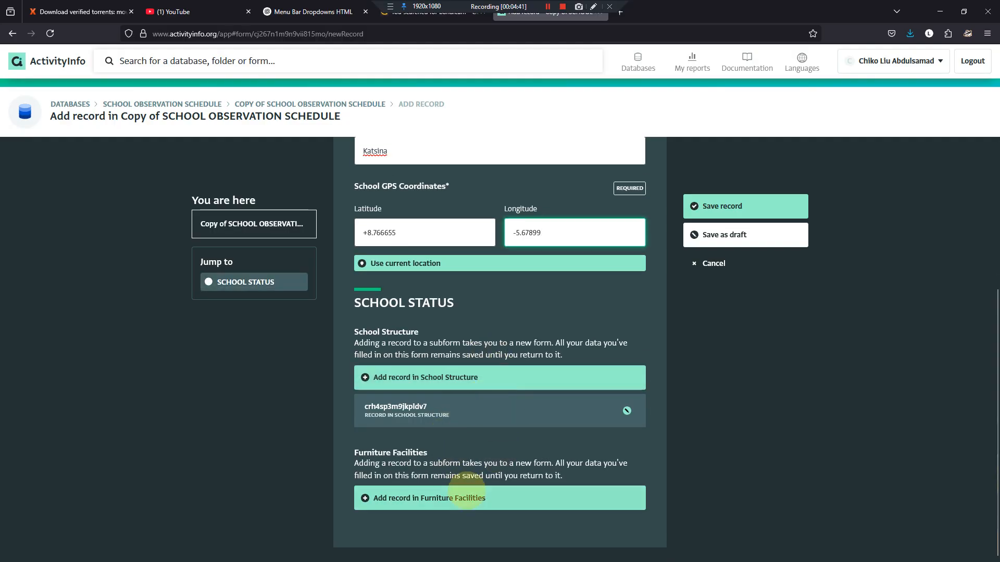
{"action": "left_click", "coordinate": [465, 492]}
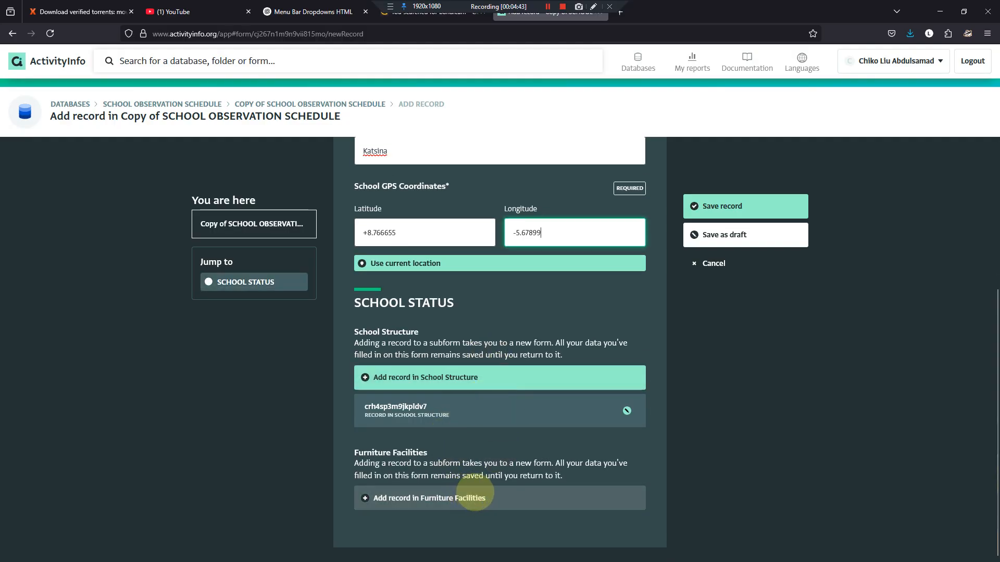
{"action": "left_click", "coordinate": [737, 205]}
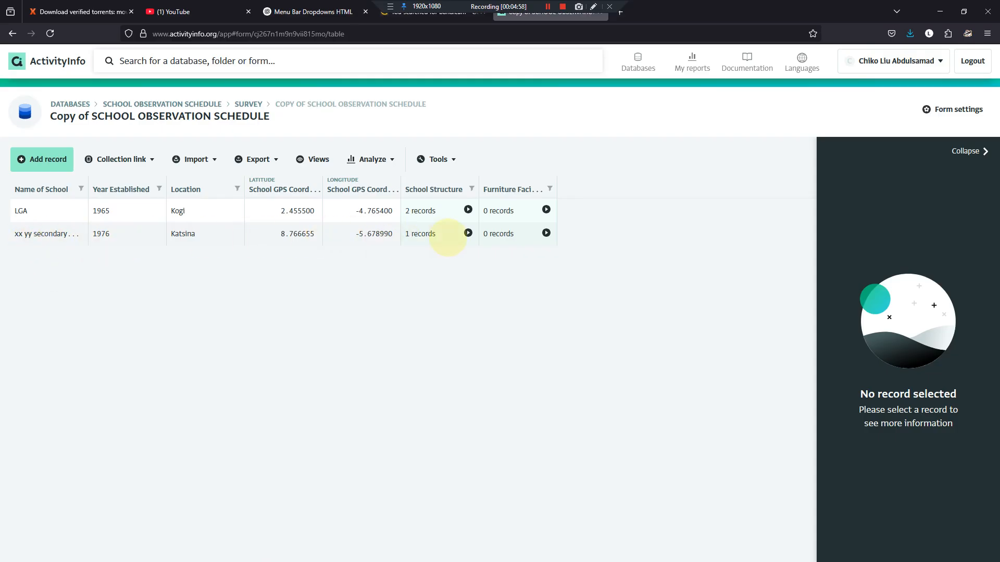
Step: Open the School Structure records of xx yy secondary school and widen the Parent and SCHOOL STRUCTURE columns
{"action": "left_click_drag", "start_coordinate": [478, 182], "coordinate": [526, 188]}
{"action": "left_click", "coordinate": [515, 233]}
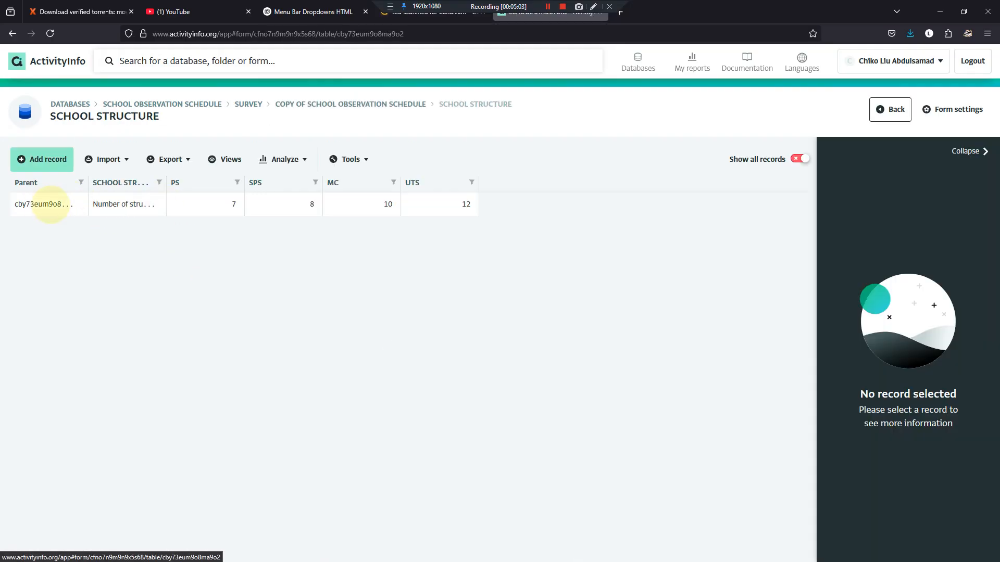
{"action": "left_click_drag", "start_coordinate": [87, 182], "coordinate": [138, 187]}
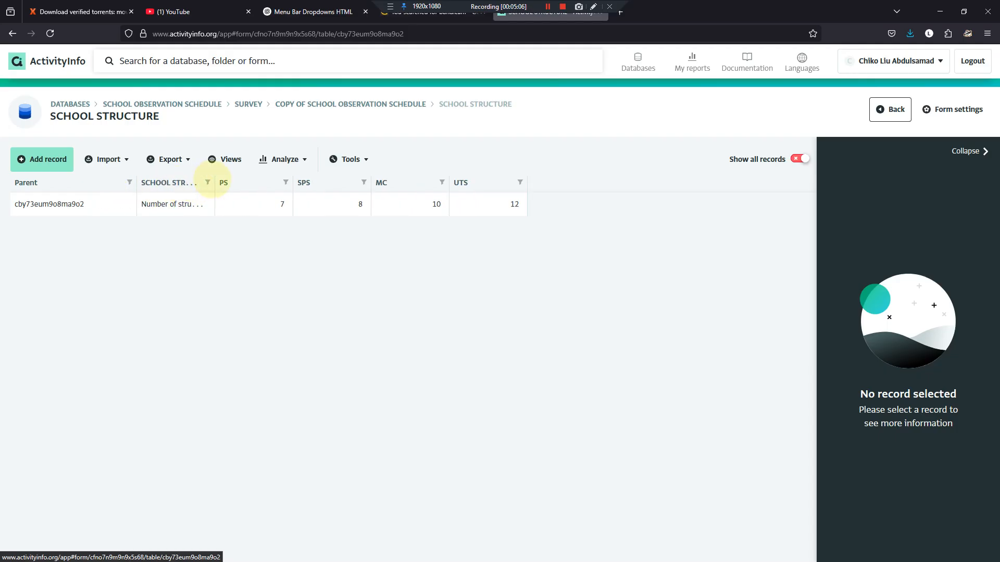
{"action": "left_click_drag", "start_coordinate": [215, 182], "coordinate": [276, 186]}
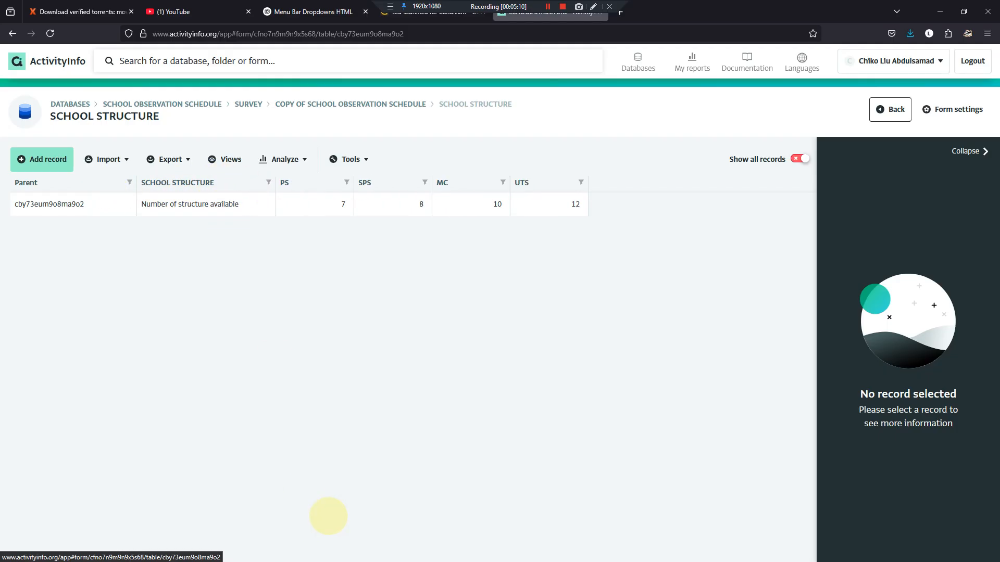
Step: Compare the subform records with the SCHOOL STRUCTURE table in the Word questionnaire, and return to the browser
{"action": "left_click", "coordinate": [546, 548]}
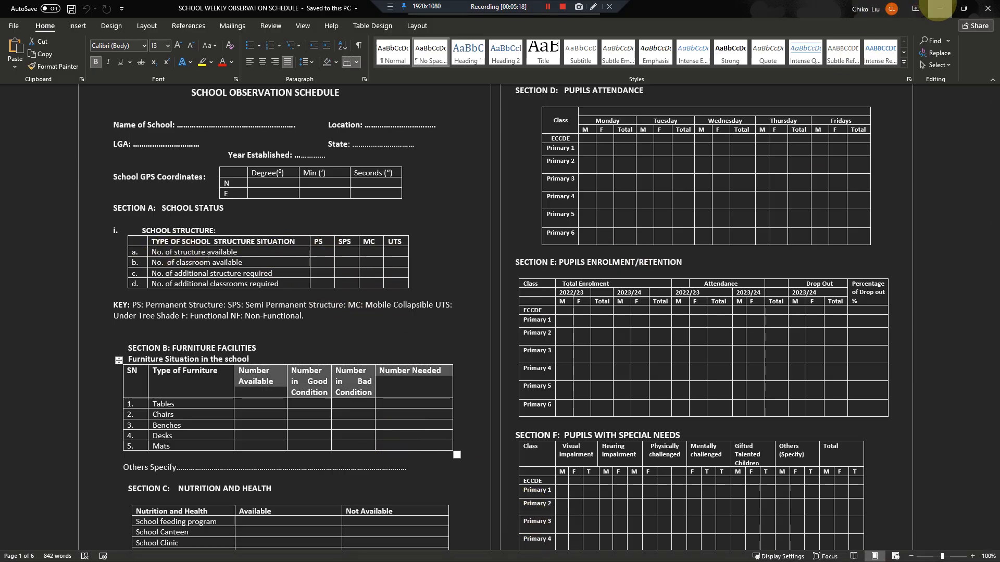
{"action": "left_click", "coordinate": [940, 8]}
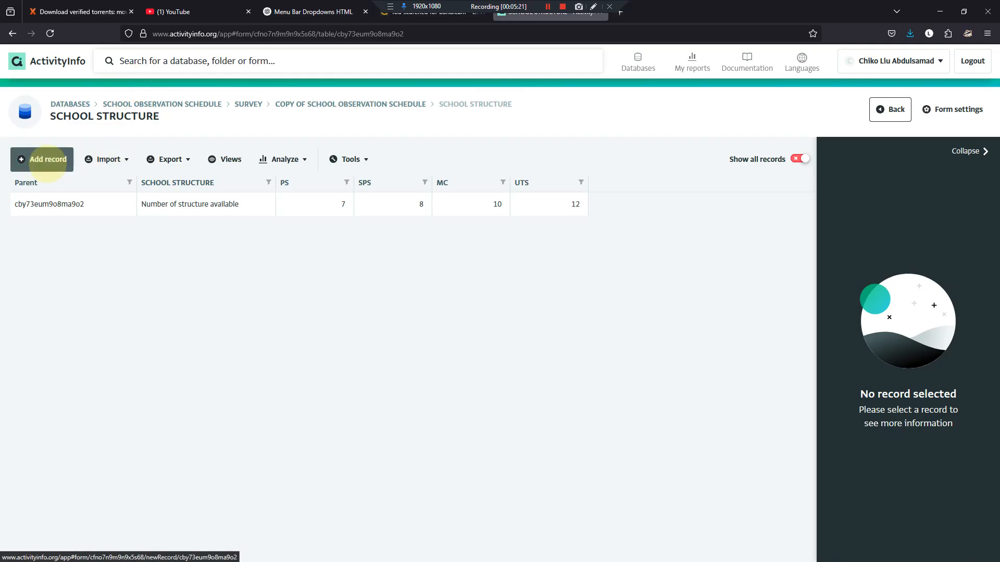
{"action": "left_click", "coordinate": [47, 159]}
{"action": "left_click", "coordinate": [632, 240]}
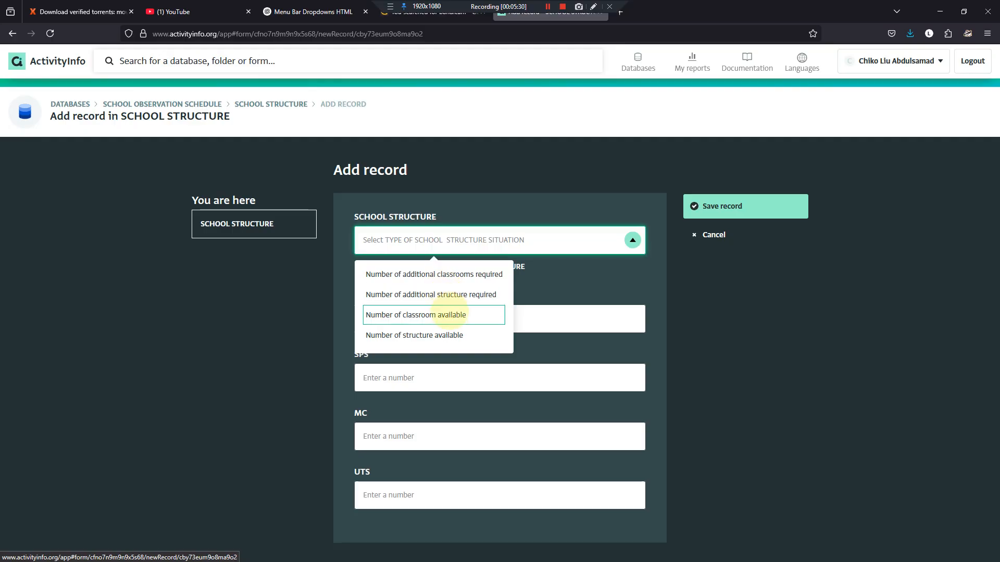
{"action": "left_click", "coordinate": [448, 315]}
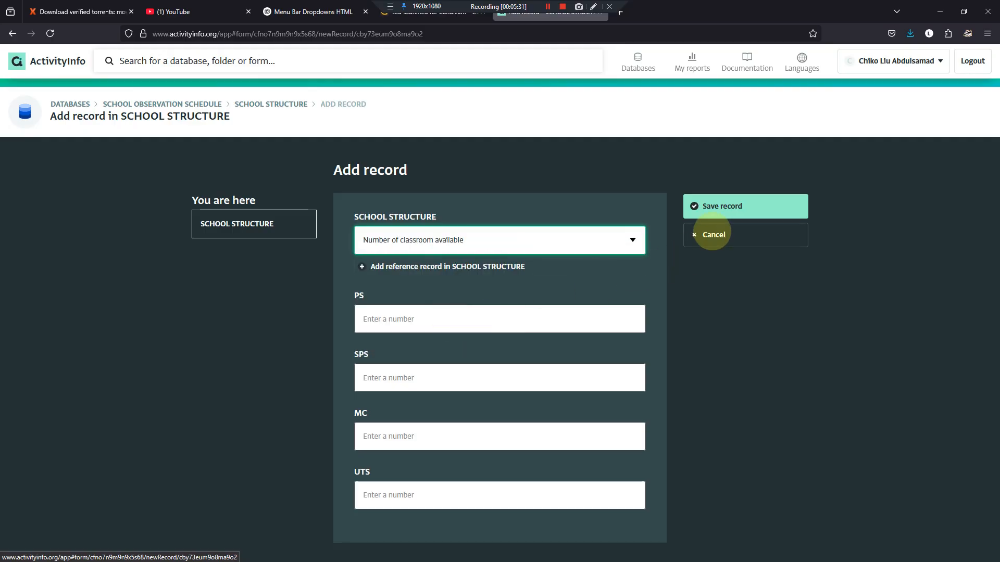
{"action": "left_click", "coordinate": [711, 234]}
{"action": "left_click", "coordinate": [534, 325]}
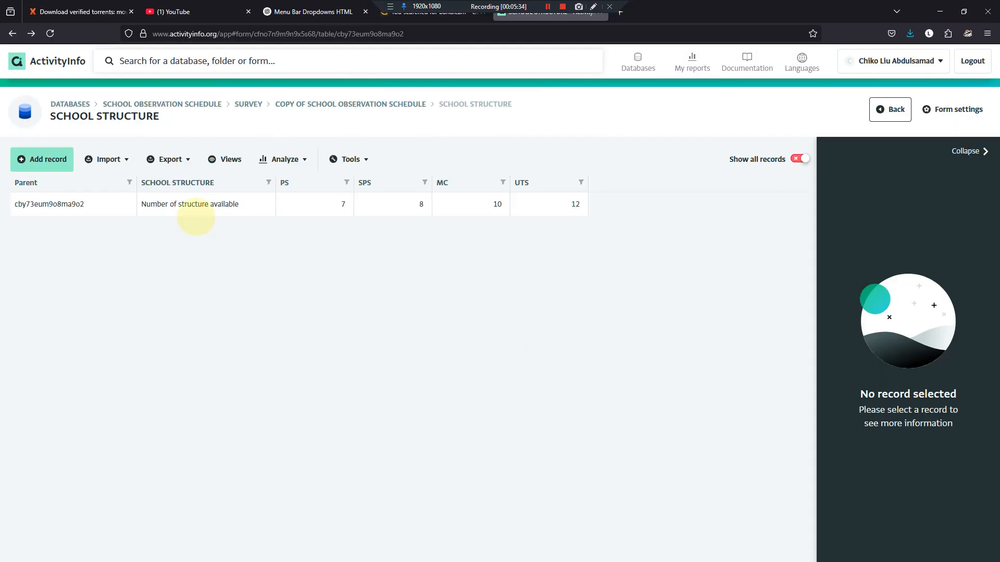
Step: Add and save a School Structure record for "Number of additional structure required" with PS 10, SPS 12, MC 15 and UTS 20
{"action": "left_click", "coordinate": [51, 157]}
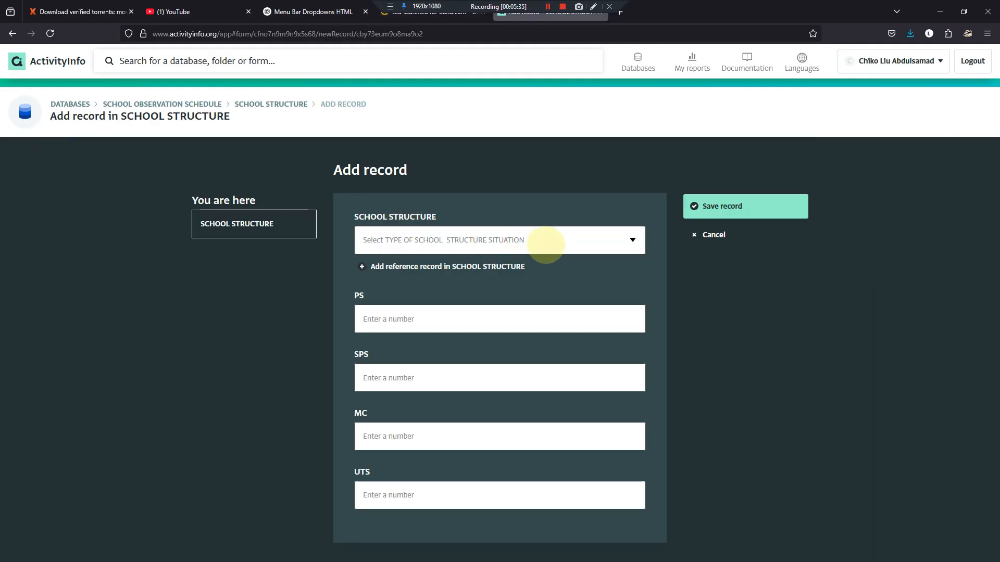
{"action": "left_click", "coordinate": [632, 239]}
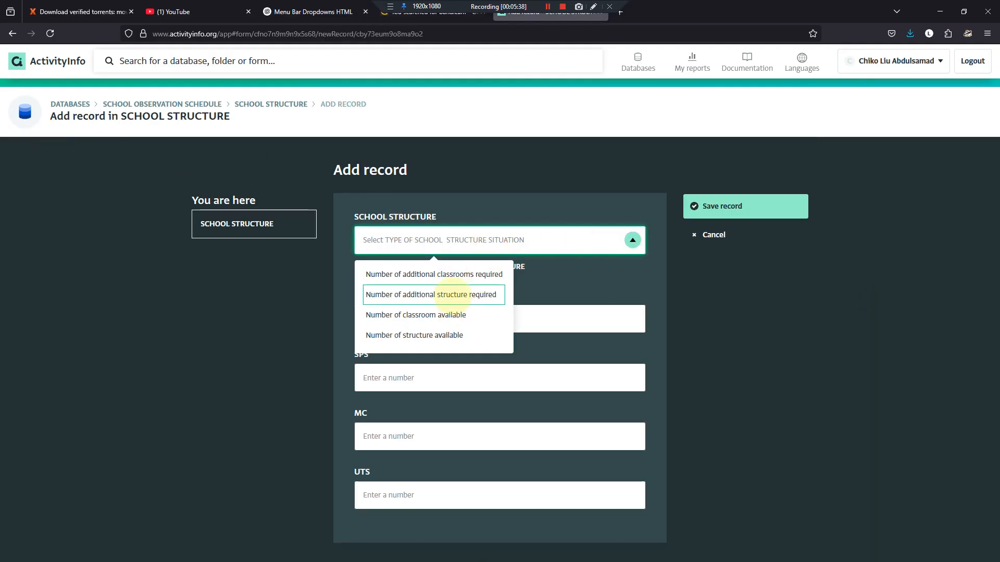
{"action": "left_click", "coordinate": [447, 291]}
{"action": "left_click", "coordinate": [442, 317]}
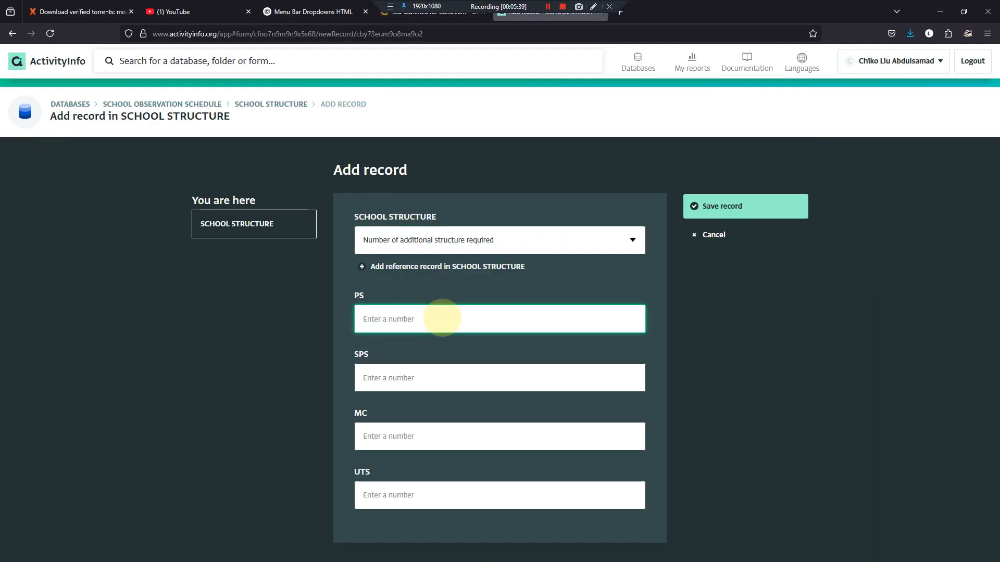
{"action": "type", "text": "10"}
{"action": "key", "text": "Tab"}
{"action": "type", "text": "12"}
{"action": "key", "text": "Tab"}
{"action": "type", "text": "15"}
{"action": "key", "text": "Tab"}
{"action": "type", "text": "2"}
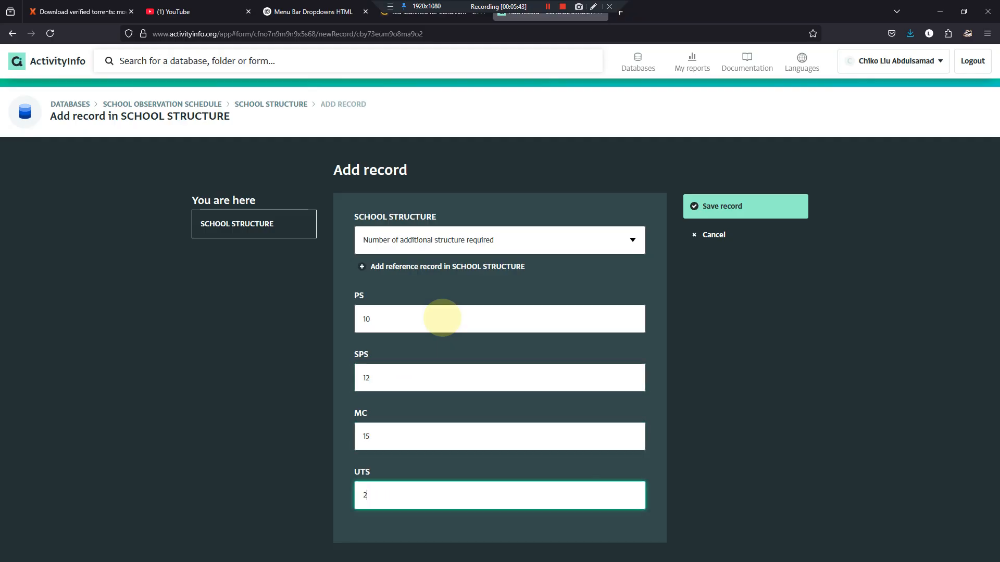
{"action": "left_click", "coordinate": [717, 205]}
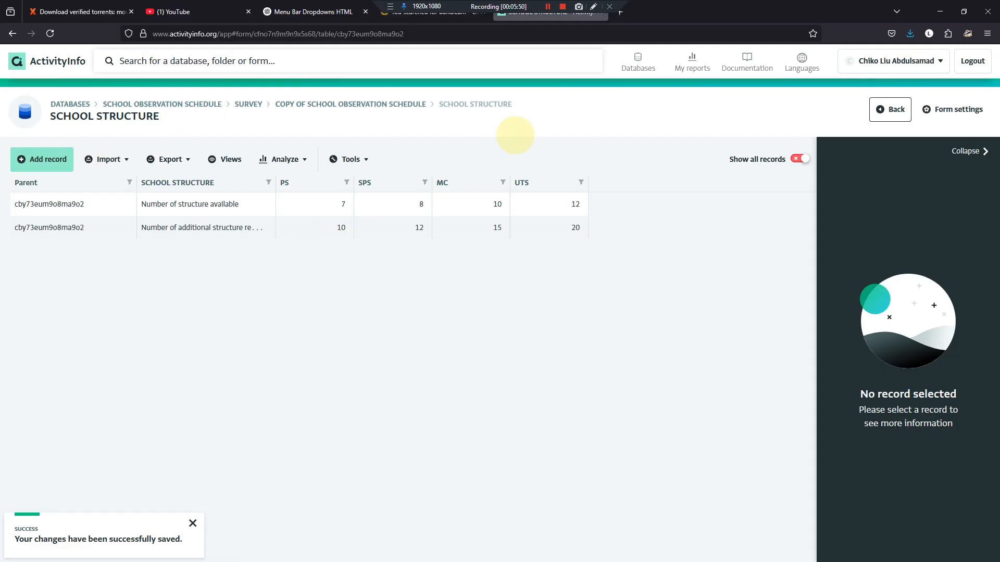
Step: Return to the parent form's table and open a JSON query of the entire form in a new tab
{"action": "left_click", "coordinate": [411, 104]}
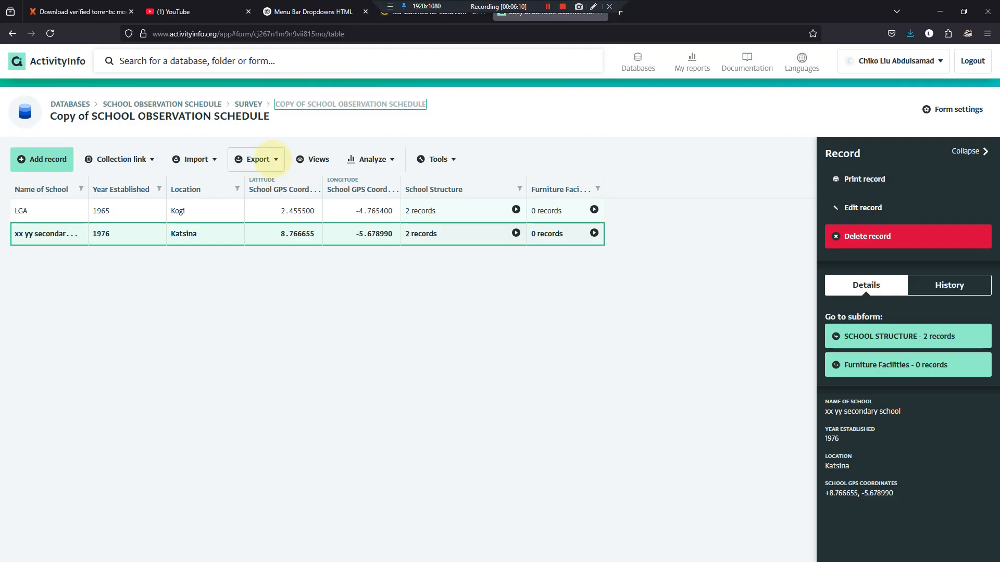
{"action": "left_click", "coordinate": [272, 159]}
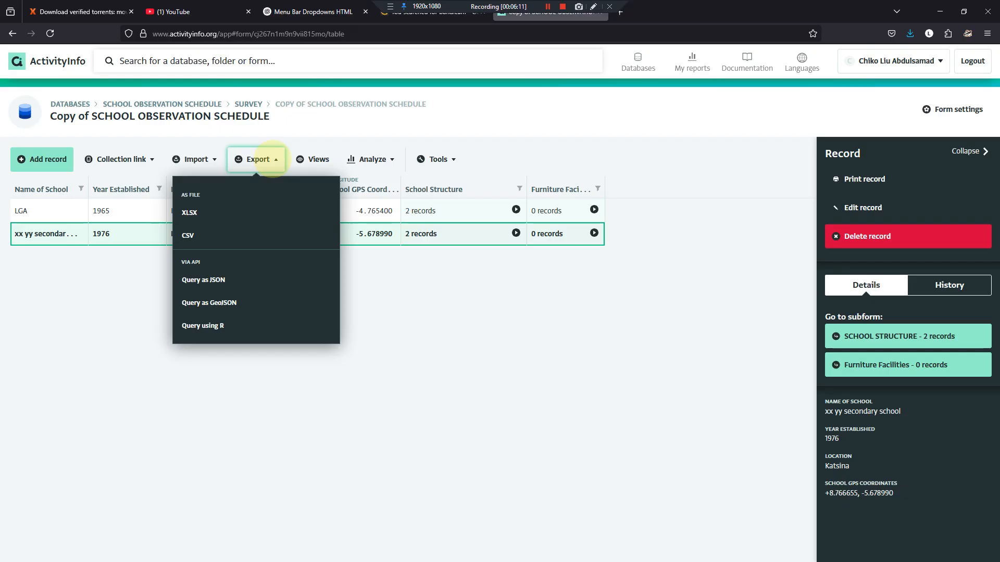
{"action": "left_click", "coordinate": [219, 280]}
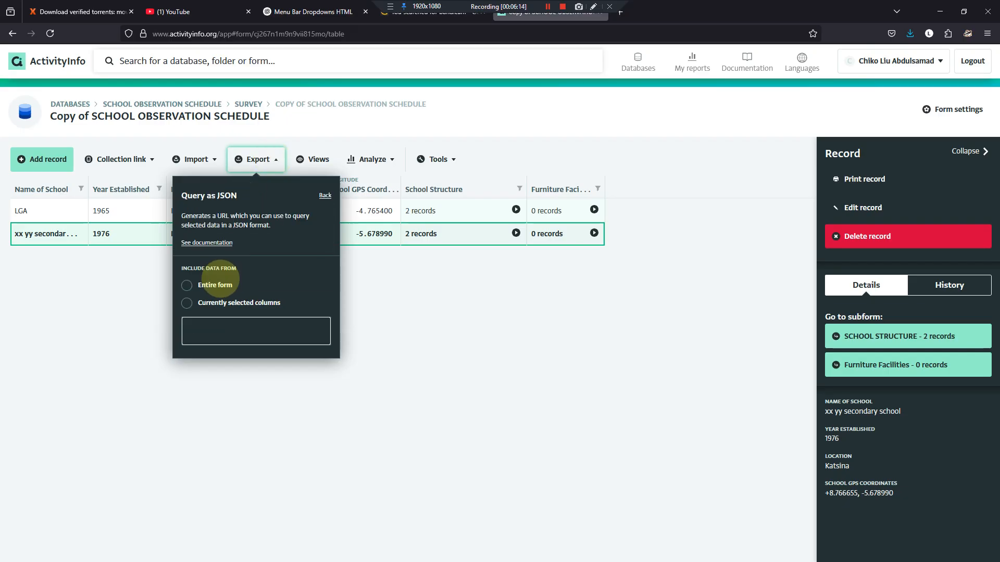
{"action": "left_click", "coordinate": [187, 285]}
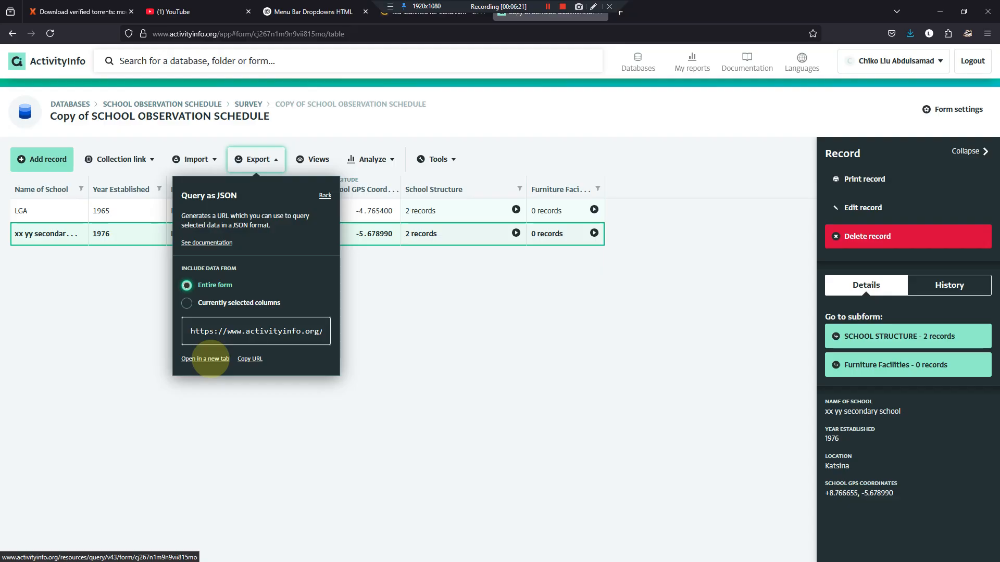
{"action": "left_click", "coordinate": [210, 359]}
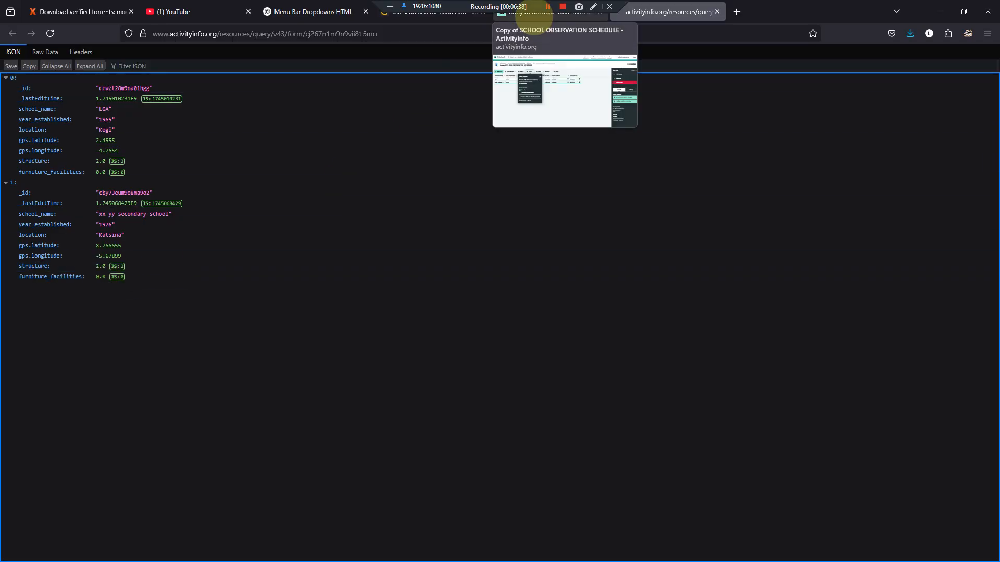
Step: Open LGA's School Structure records and open a JSON query of the entire subform in a new tab
{"action": "left_click", "coordinate": [533, 15]}
{"action": "left_click", "coordinate": [379, 279]}
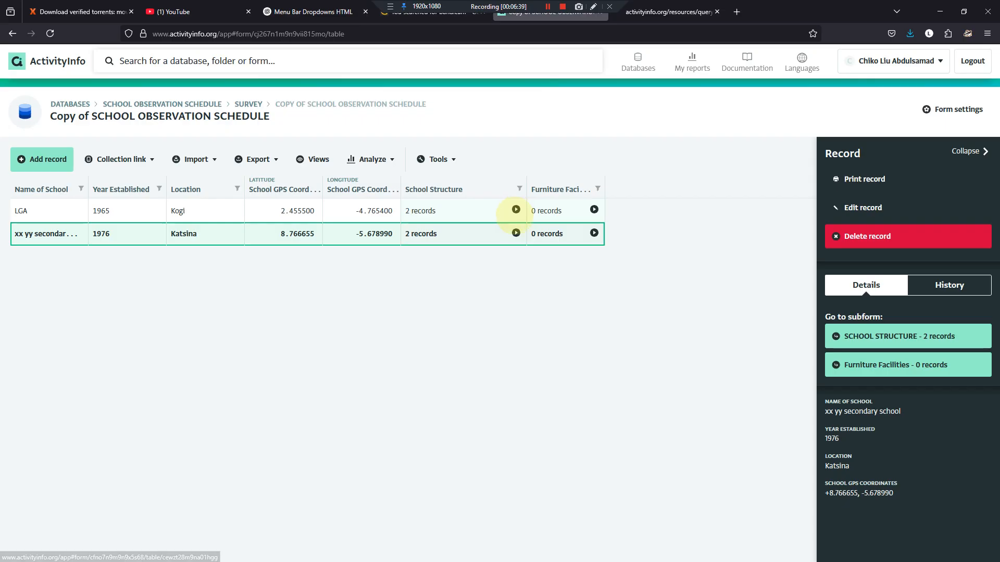
{"action": "left_click", "coordinate": [516, 210]}
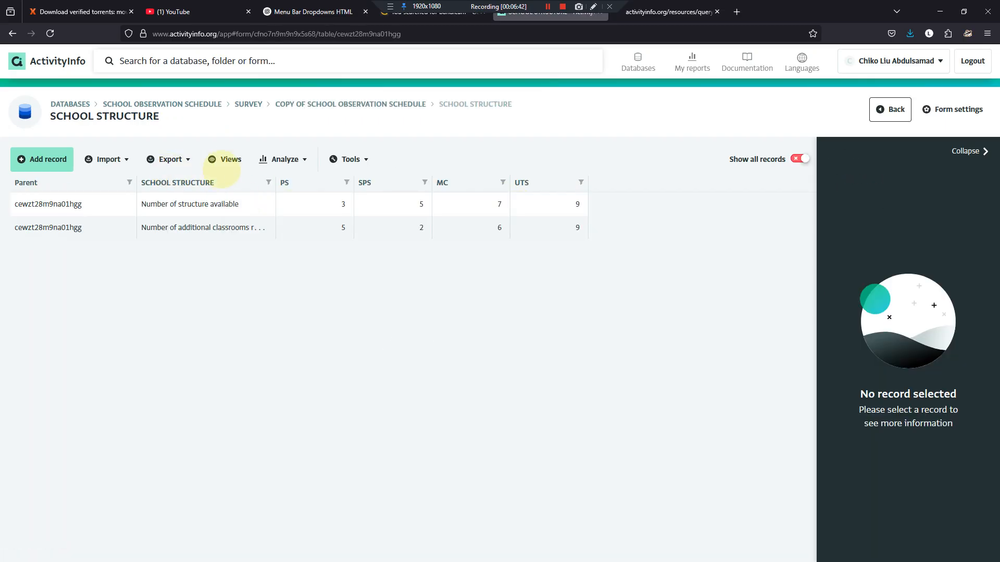
{"action": "left_click", "coordinate": [167, 159]}
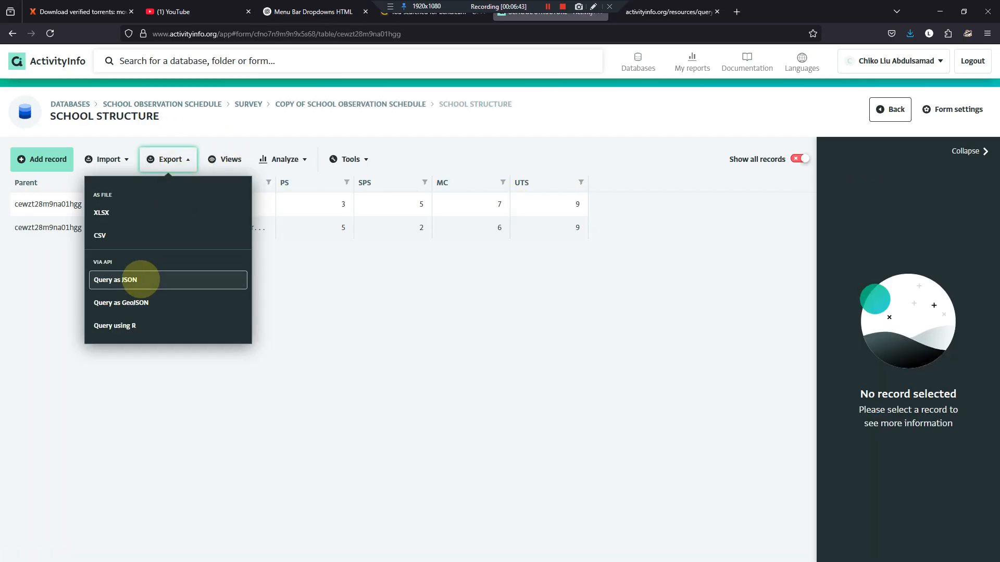
{"action": "left_click", "coordinate": [140, 280]}
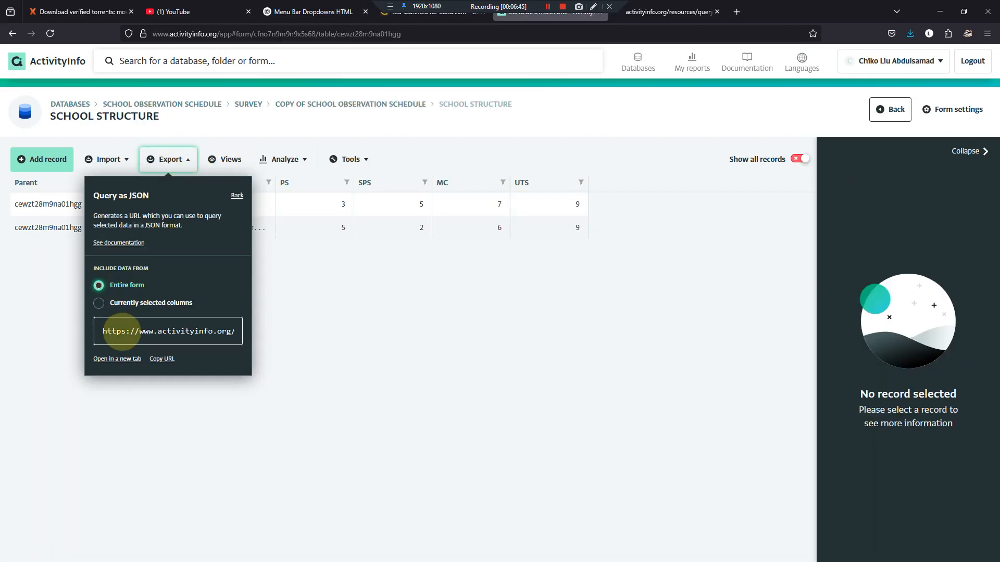
{"action": "left_click", "coordinate": [107, 358]}
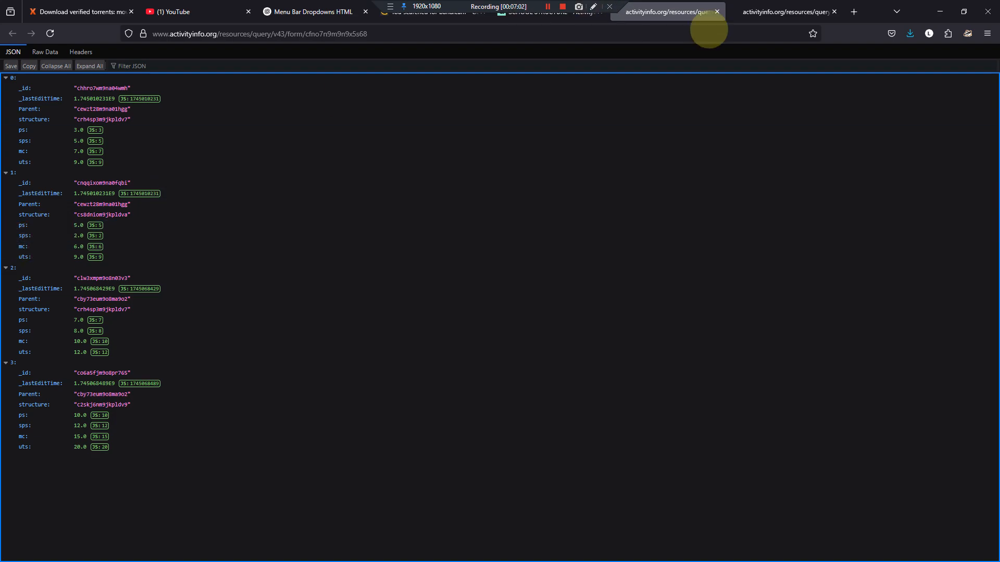
Step: Compare the record IDs in the parent form's JSON with the Parent values in the School Structure JSON
{"action": "left_click", "coordinate": [761, 12]}
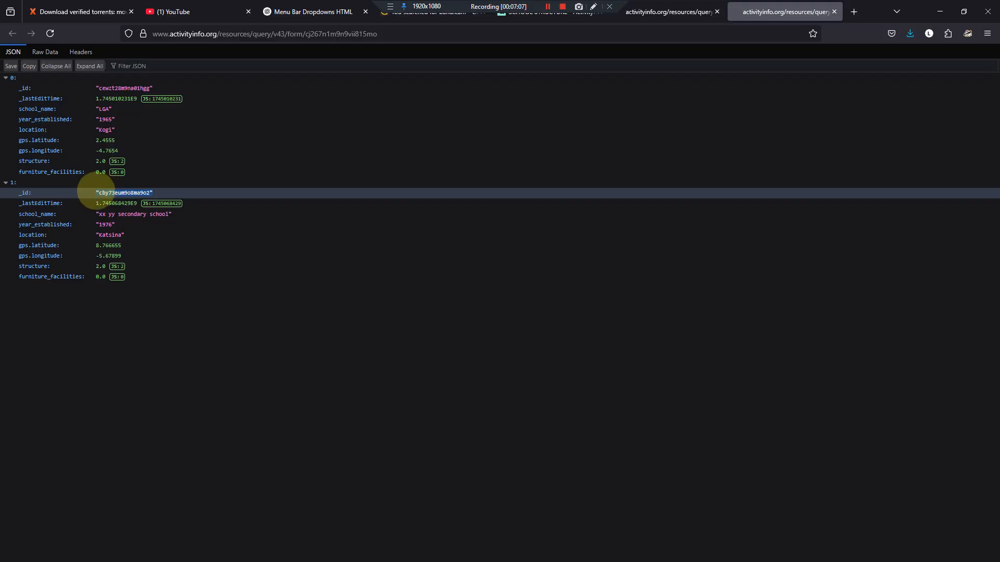
{"action": "left_click", "coordinate": [99, 193]}
{"action": "left_click", "coordinate": [659, 12]}
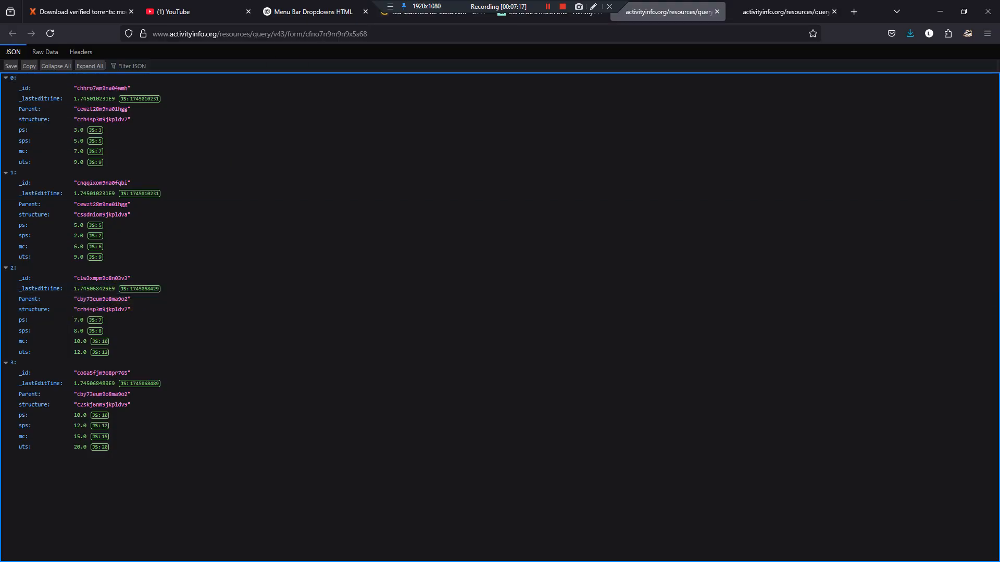
{"action": "key", "text": "alt+Tab"}
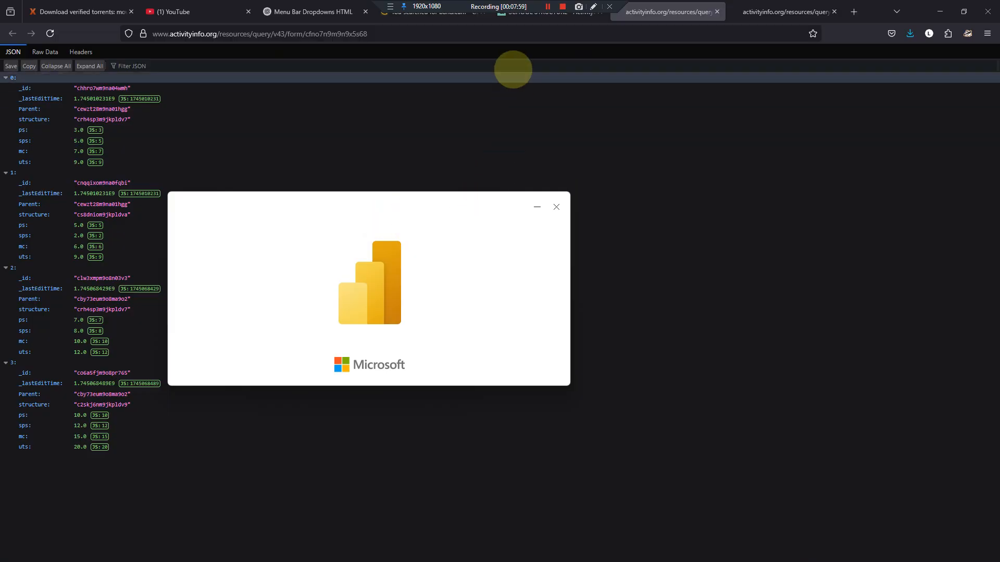
Step: Return to the Copy of SCHOOL OBSERVATION SCHEDULE table and open LGA's Furniture Facilities records
{"action": "left_click", "coordinate": [514, 17]}
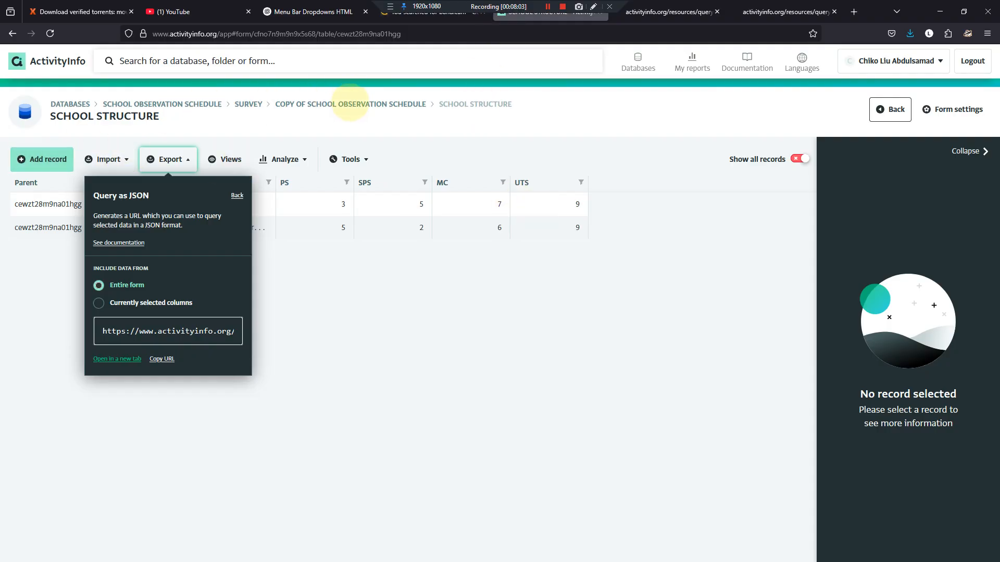
{"action": "left_click", "coordinate": [346, 104]}
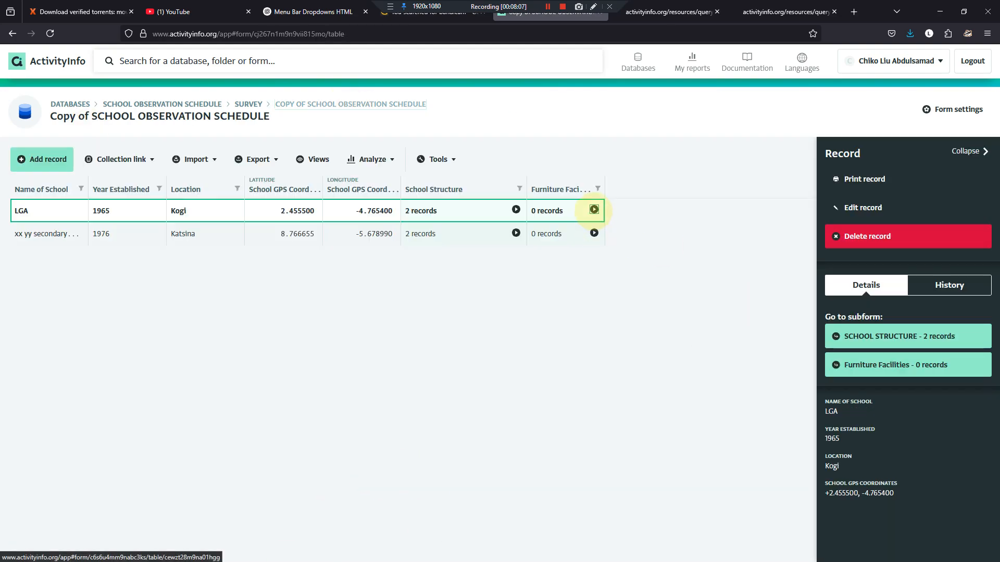
{"action": "left_click", "coordinate": [593, 209]}
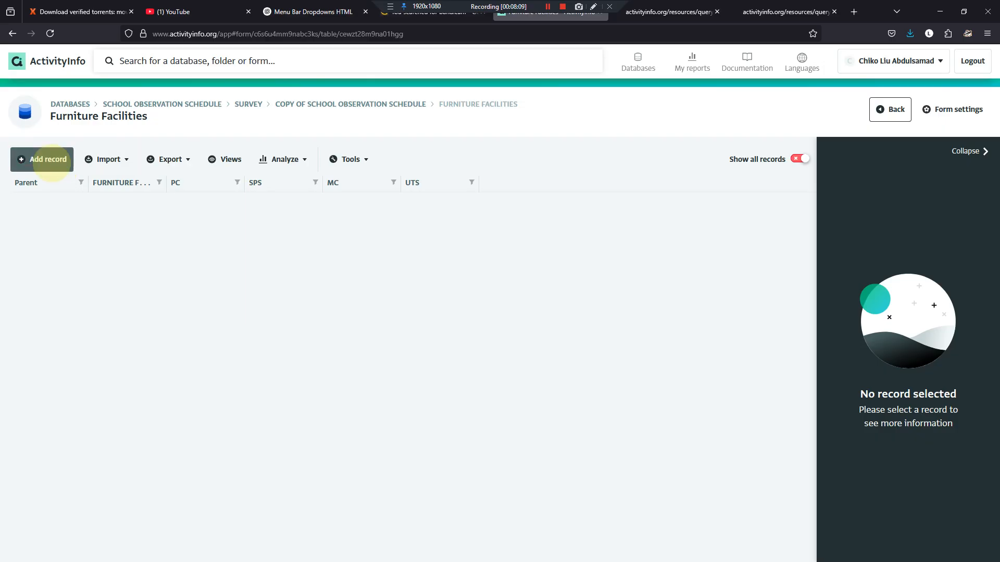
Step: Add and save a Furniture Facilities record for Chairs with PC 10, SPS 60, MC 30 and UTS 0
{"action": "left_click", "coordinate": [47, 159]}
{"action": "left_click", "coordinate": [632, 240]}
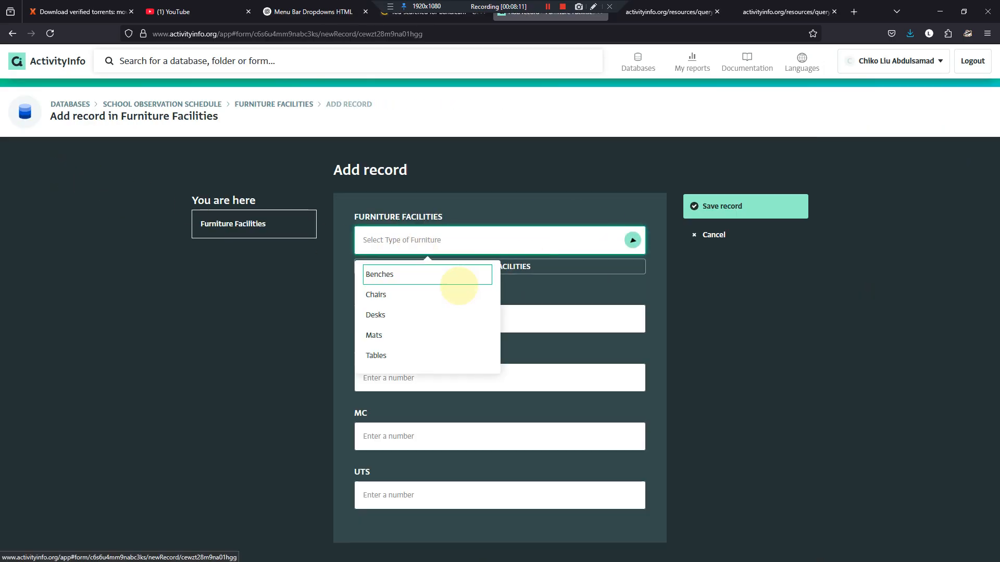
{"action": "left_click", "coordinate": [432, 294]}
{"action": "left_click", "coordinate": [440, 312]}
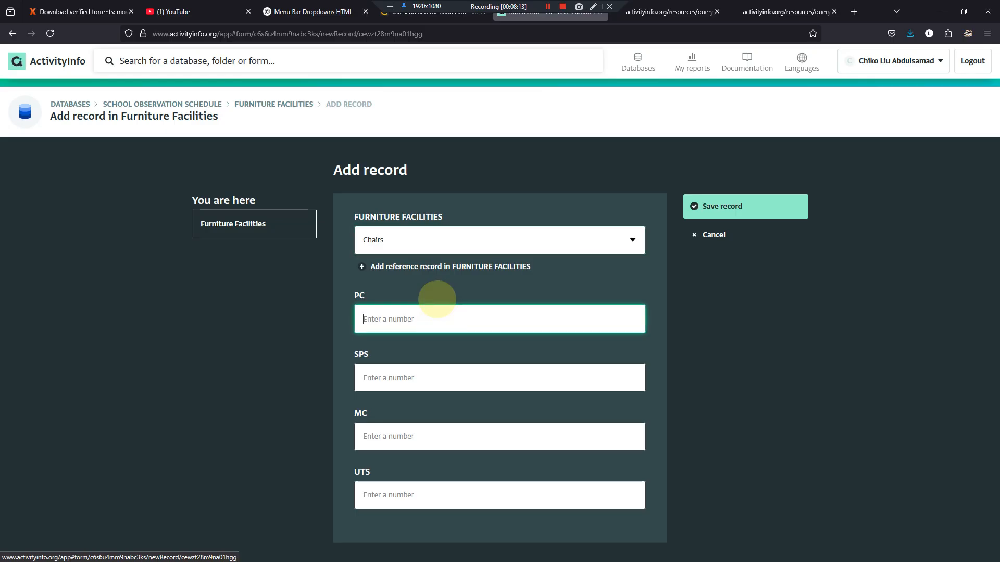
{"action": "type", "text": "10"}
{"action": "key", "text": "Tab"}
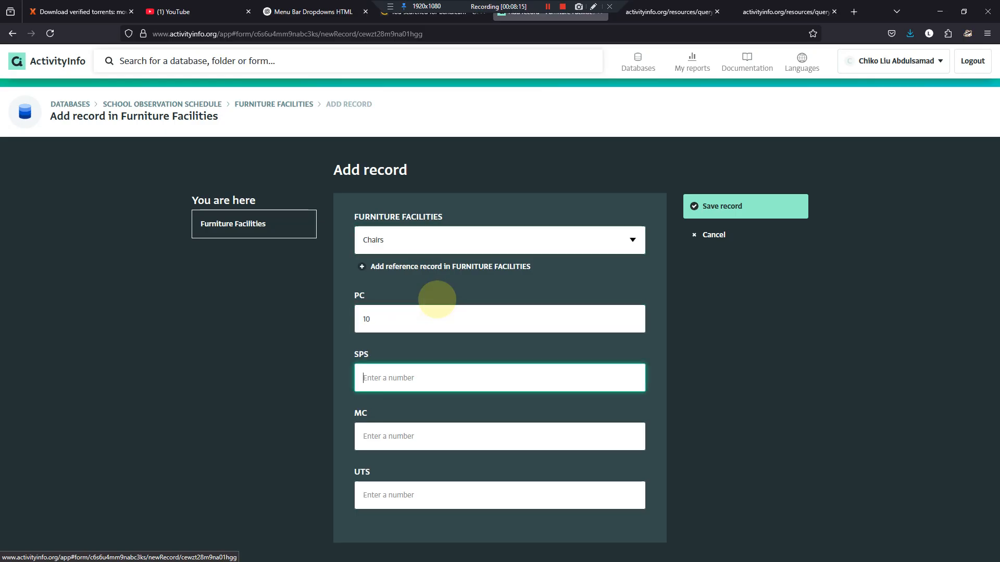
{"action": "key", "text": "Tab"}
{"action": "type", "text": "30"}
{"action": "key", "text": "Tab"}
{"action": "type", "text": "0"}
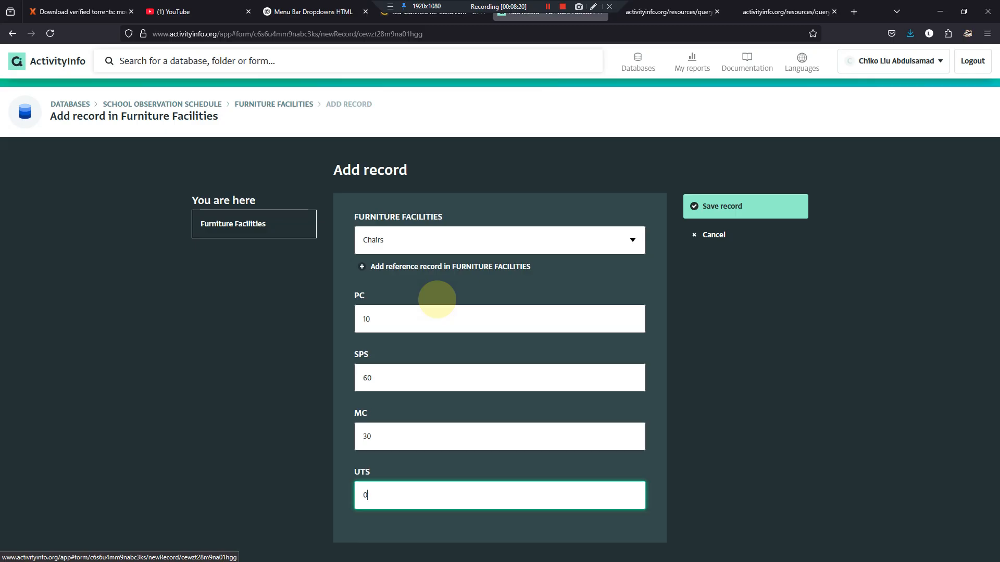
{"action": "left_click", "coordinate": [720, 203]}
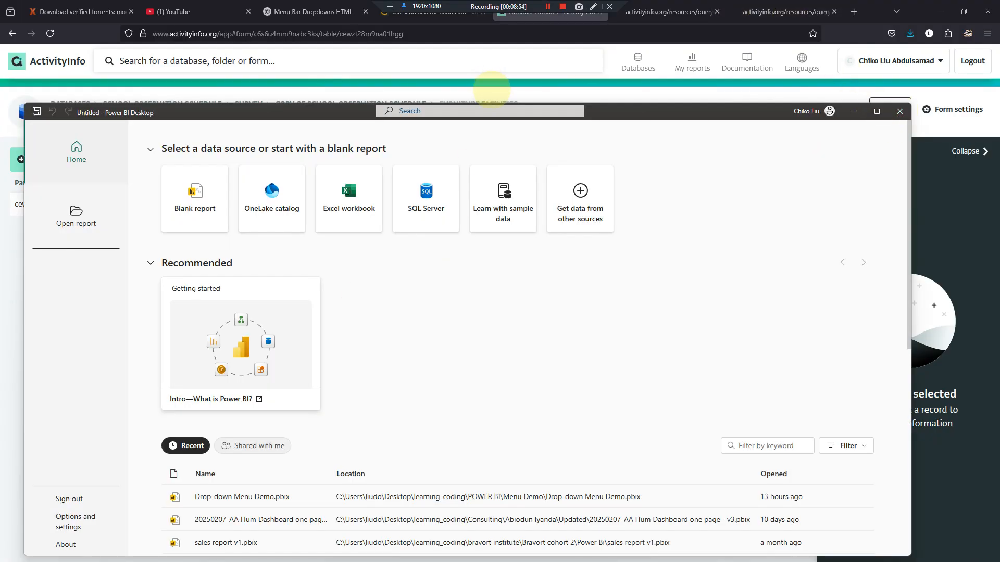
Step: Switch from Power BI Desktop back to the browser, view the parent form's table, and reopen LGA's Furniture Facilities records
{"action": "left_click", "coordinate": [493, 93]}
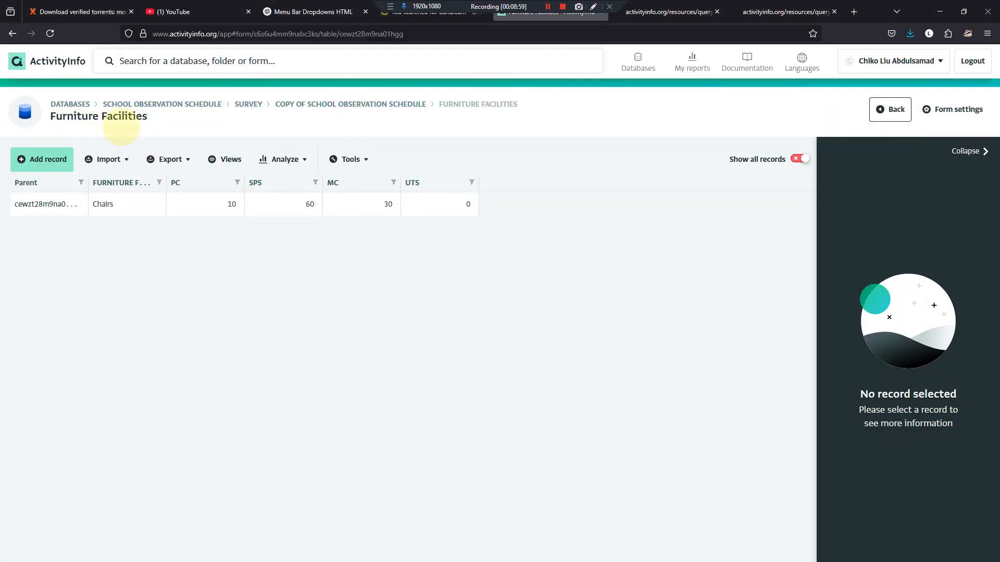
{"action": "left_click", "coordinate": [310, 104]}
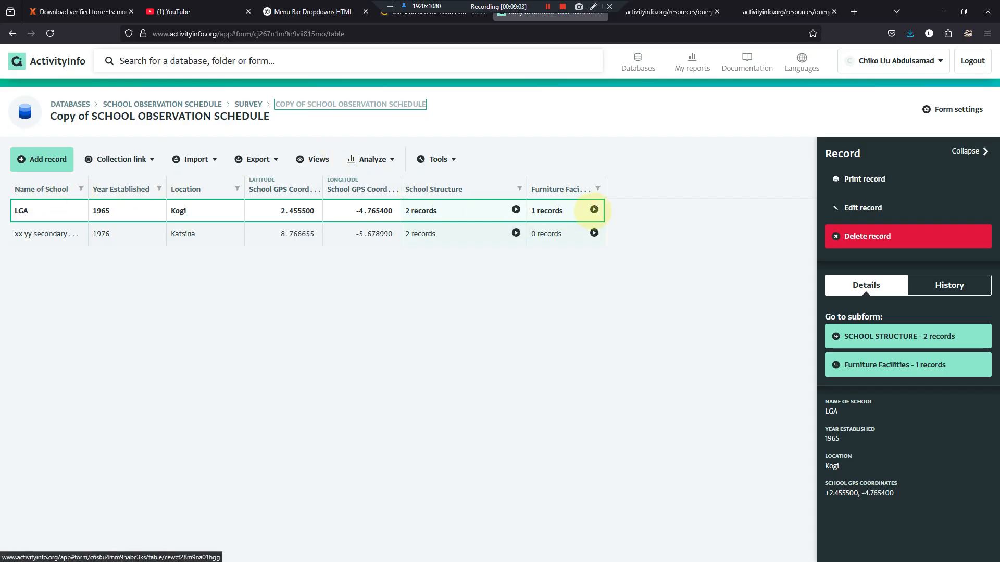
{"action": "left_click", "coordinate": [594, 209]}
Step: Add and save a Furniture Facilities record for Benches with PC 1, SPS 5, MC 12 and UTS 40
{"action": "left_click", "coordinate": [67, 161]}
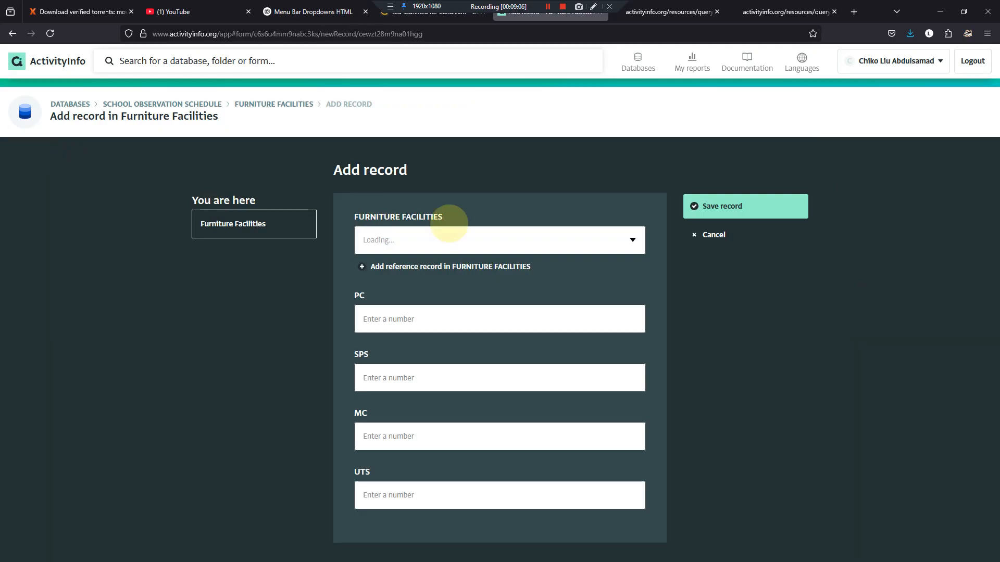
{"action": "left_click", "coordinate": [632, 240]}
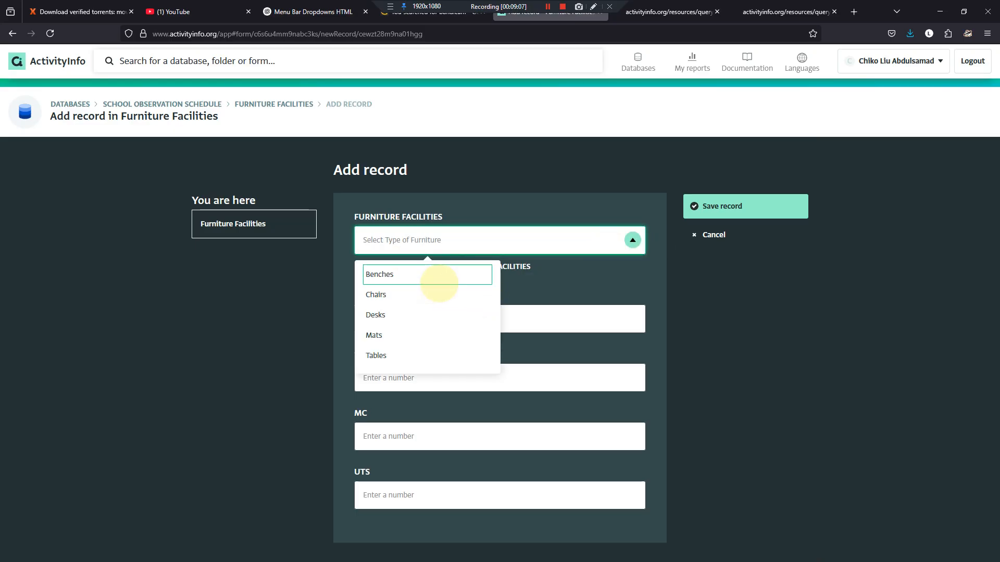
{"action": "left_click", "coordinate": [435, 281]}
{"action": "left_click", "coordinate": [438, 323]}
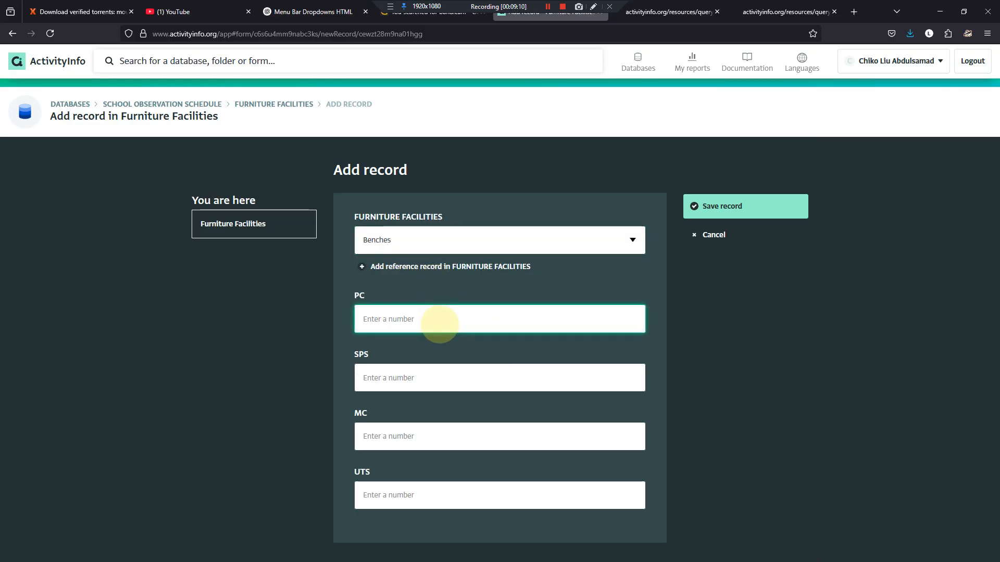
{"action": "key", "text": "Tab"}
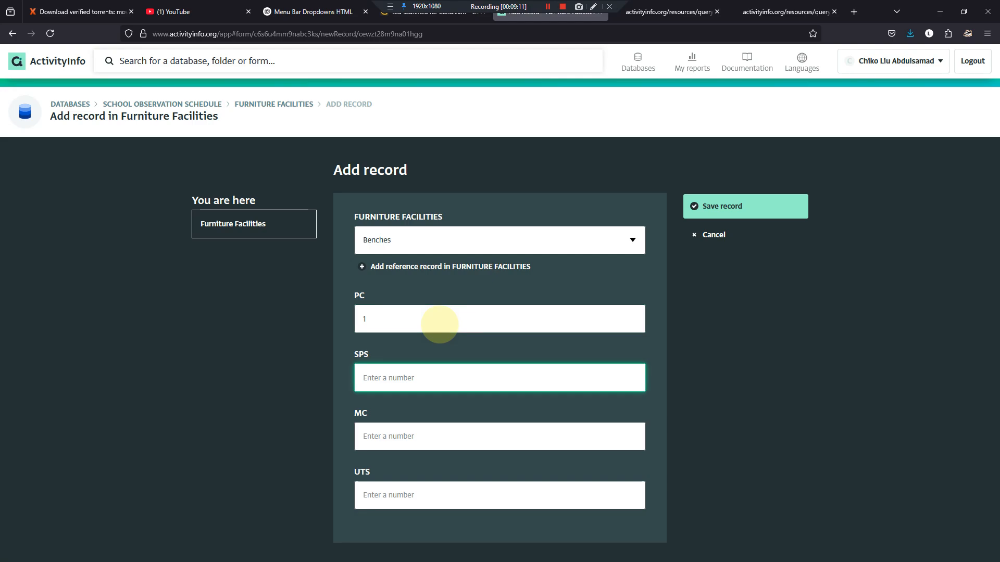
{"action": "key", "text": "Tab"}
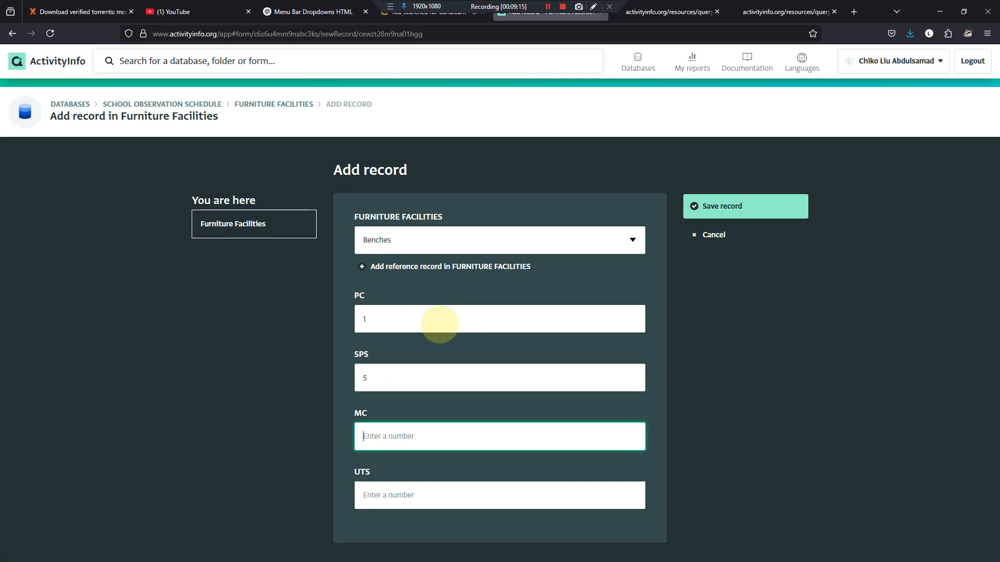
{"action": "key", "text": "Tab"}
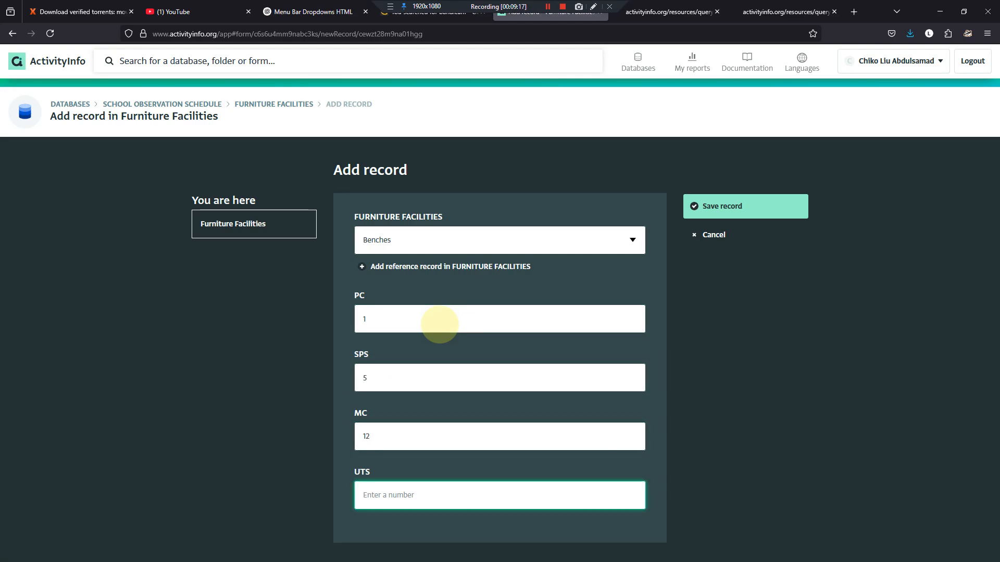
{"action": "type", "text": "40"}
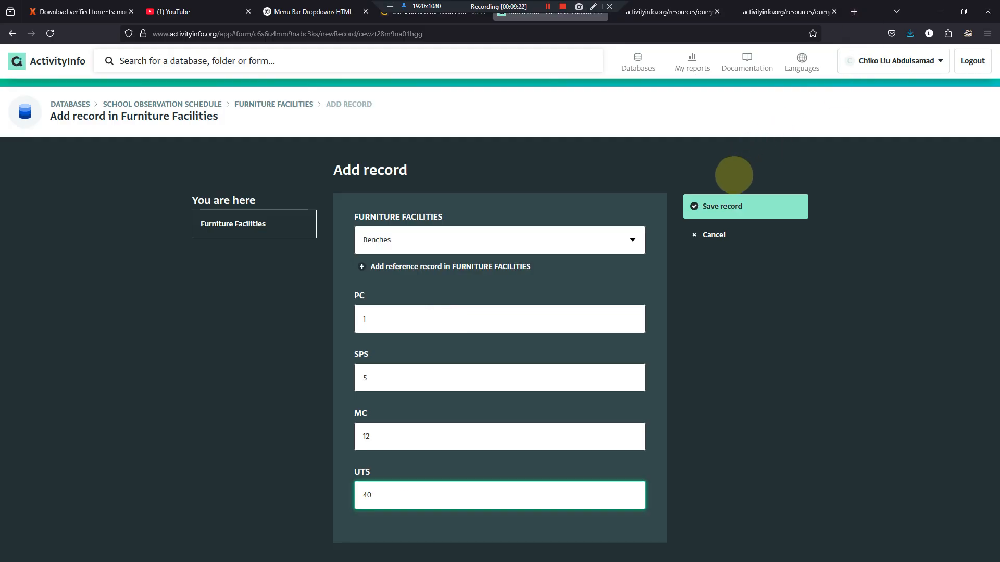
{"action": "left_click", "coordinate": [723, 204]}
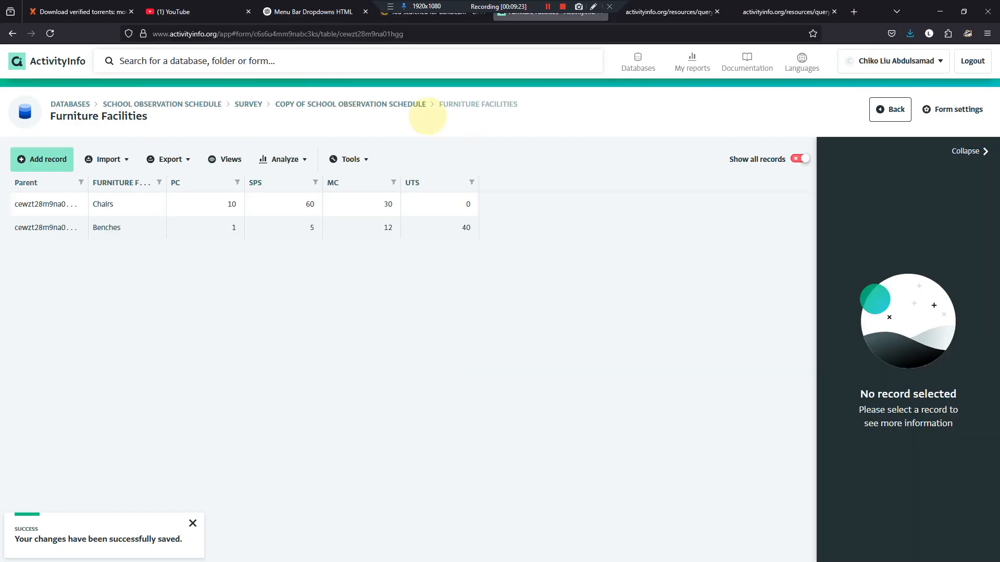
Step: Open the Furniture Facilities subform's design and set the PC field's default value to 0
{"action": "left_click", "coordinate": [940, 108]}
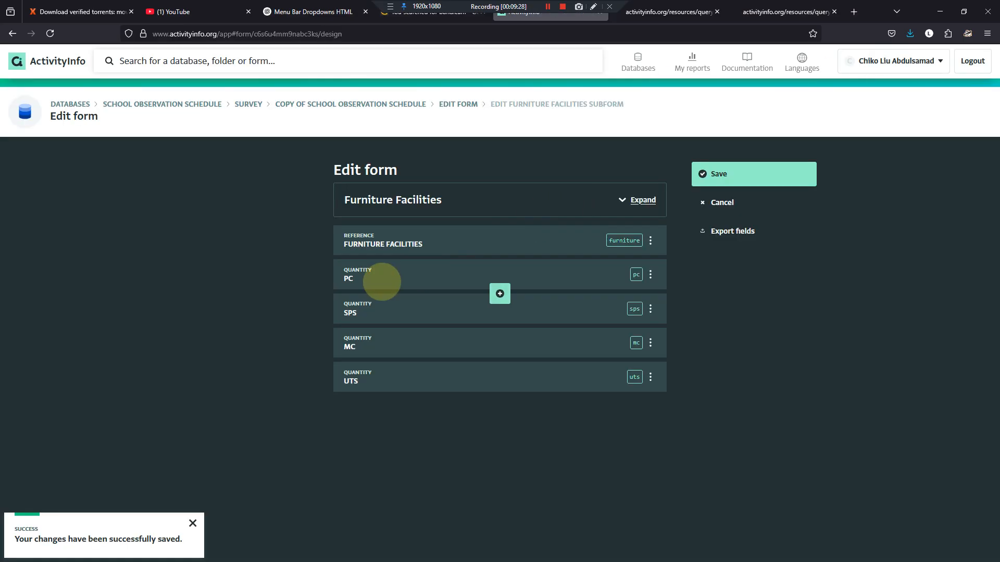
{"action": "left_click", "coordinate": [383, 281]}
{"action": "scroll", "coordinate": [396, 287], "scroll_direction": "down", "scroll_amount": 3}
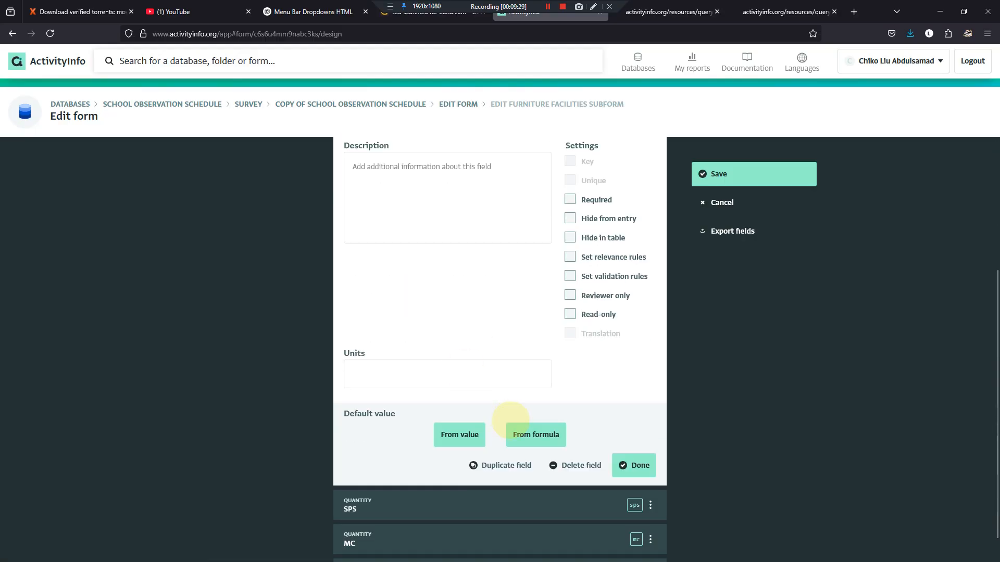
{"action": "left_click", "coordinate": [546, 436]}
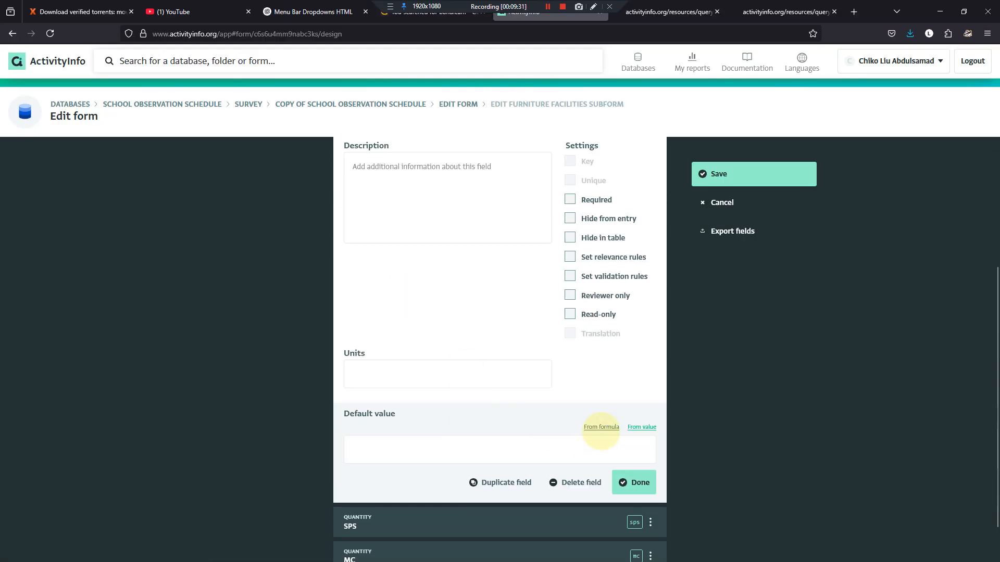
{"action": "left_click", "coordinate": [457, 450]}
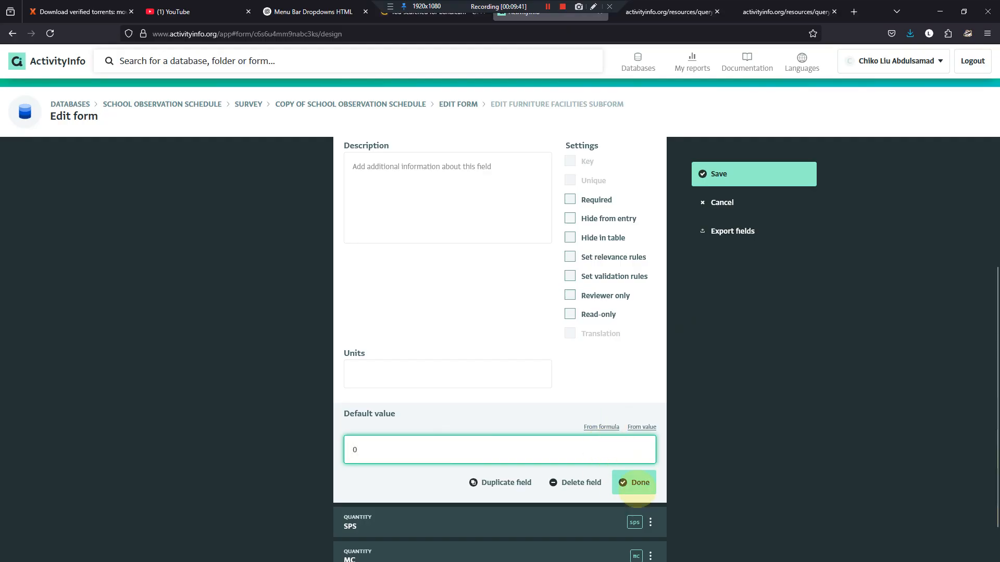
{"action": "left_click", "coordinate": [634, 482]}
Step: Set the default value of the SPS quantity field to 0
{"action": "left_click", "coordinate": [423, 315]}
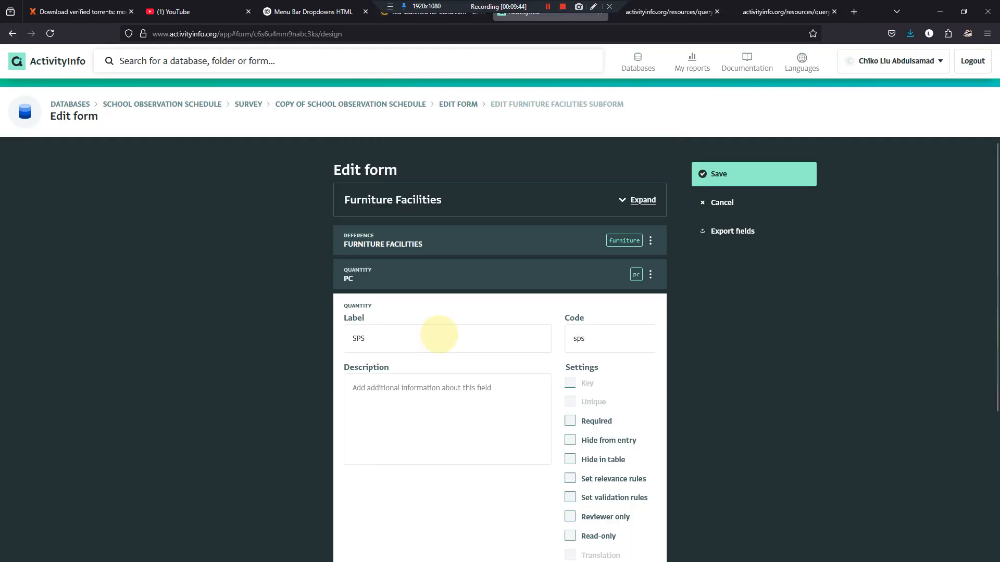
{"action": "scroll", "coordinate": [475, 439], "scroll_direction": "down", "scroll_amount": 4}
{"action": "left_click", "coordinate": [441, 432]}
{"action": "left_click", "coordinate": [449, 456]}
{"action": "type", "text": "0"}
{"action": "left_click", "coordinate": [634, 489]}
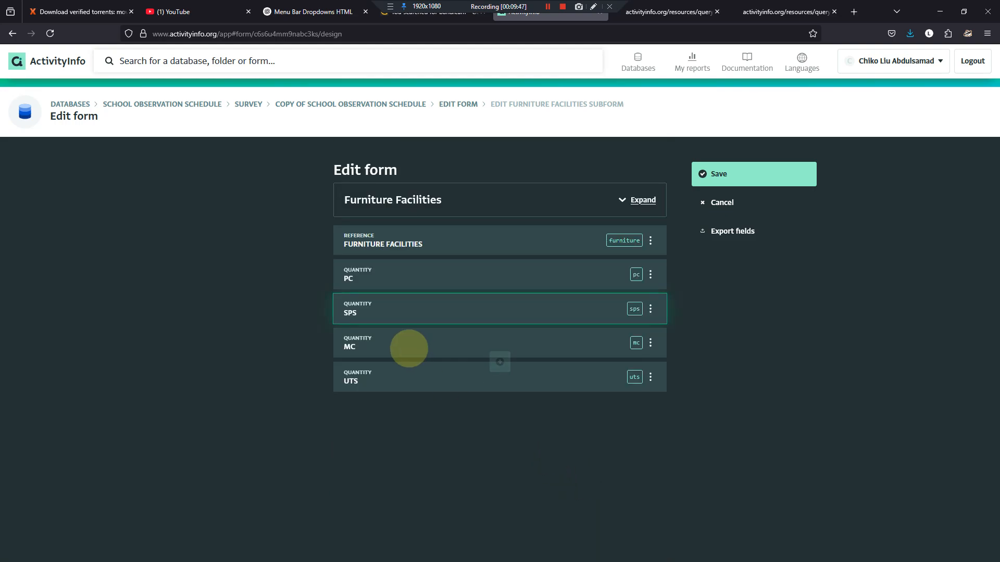
Step: Set the default value of the MC quantity field to 0
{"action": "left_click", "coordinate": [409, 346]}
{"action": "scroll", "coordinate": [413, 401], "scroll_direction": "down", "scroll_amount": 4}
{"action": "left_click", "coordinate": [420, 419]}
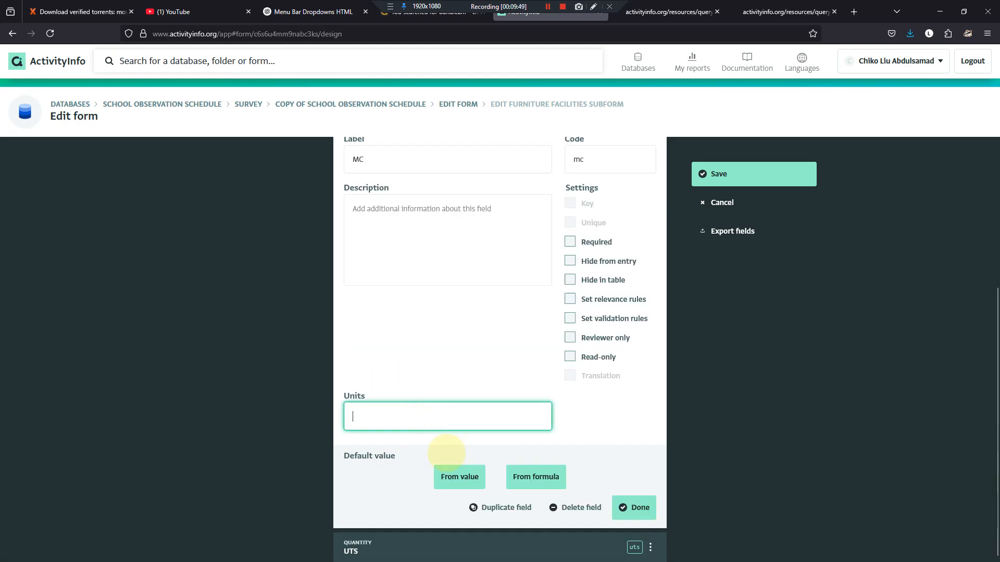
{"action": "left_click", "coordinate": [458, 476]}
{"action": "type", "text": "0"}
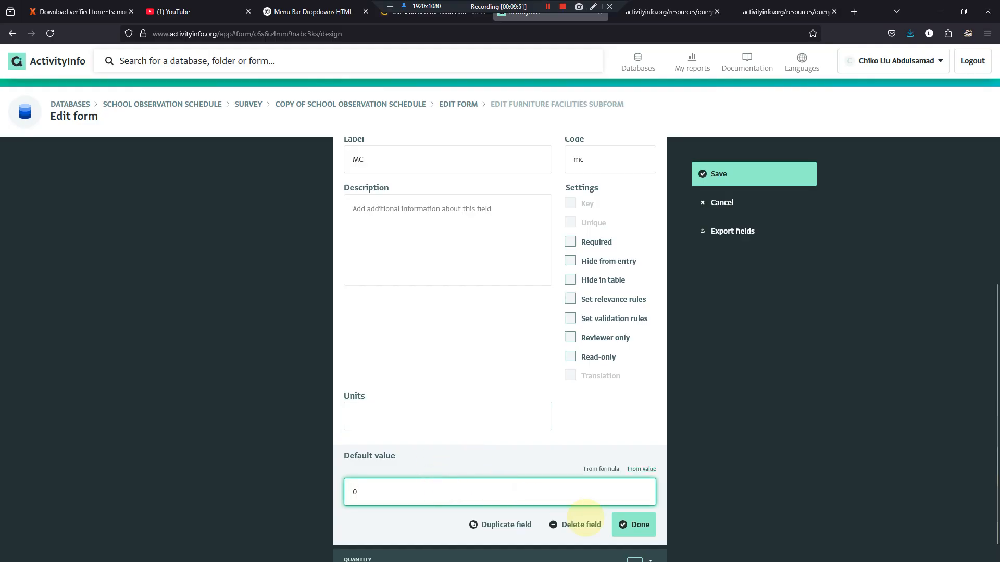
{"action": "left_click", "coordinate": [634, 525]}
Step: Set the default value of the Furniture Facilities UTS quantity field to 0 and save the subform's design
{"action": "left_click", "coordinate": [367, 386]}
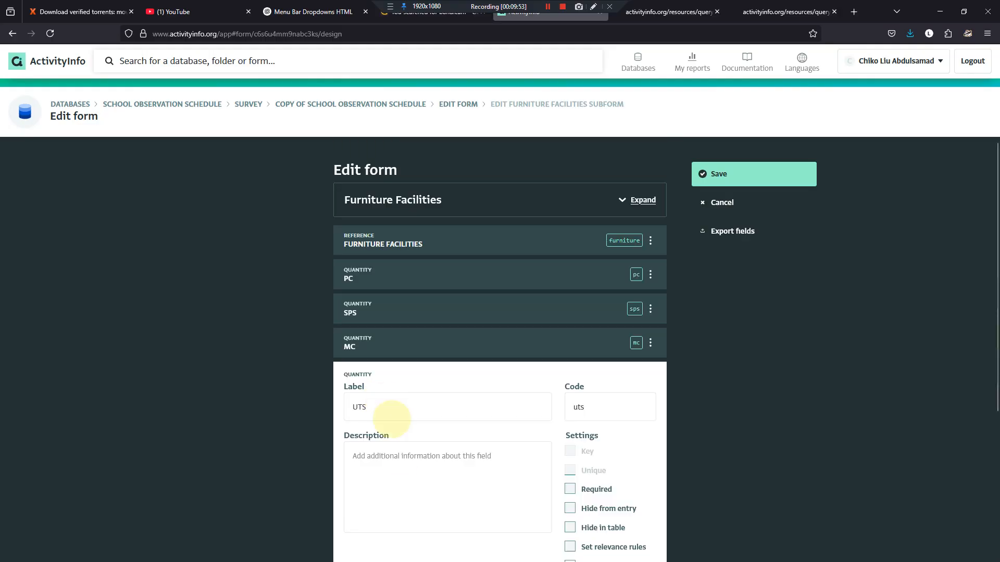
{"action": "scroll", "coordinate": [443, 421], "scroll_direction": "down", "scroll_amount": 4}
{"action": "left_click", "coordinate": [435, 505]}
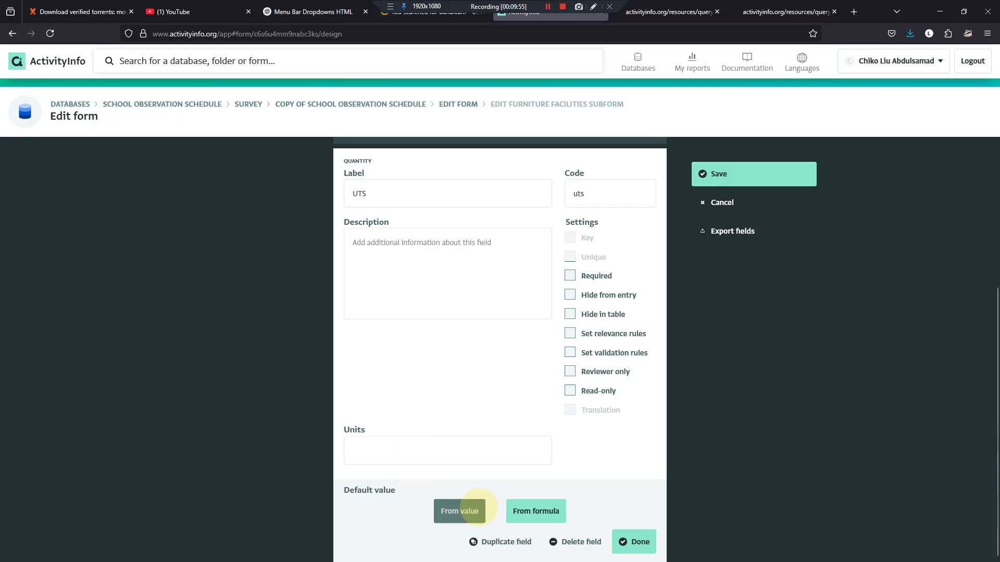
{"action": "type", "text": "0"}
{"action": "left_click", "coordinate": [622, 553]}
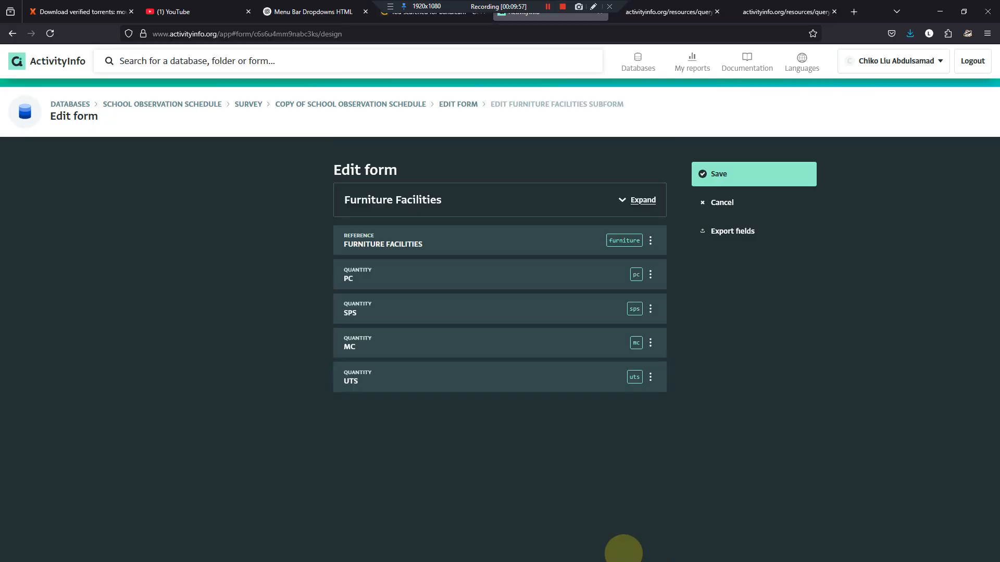
{"action": "left_click", "coordinate": [708, 176]}
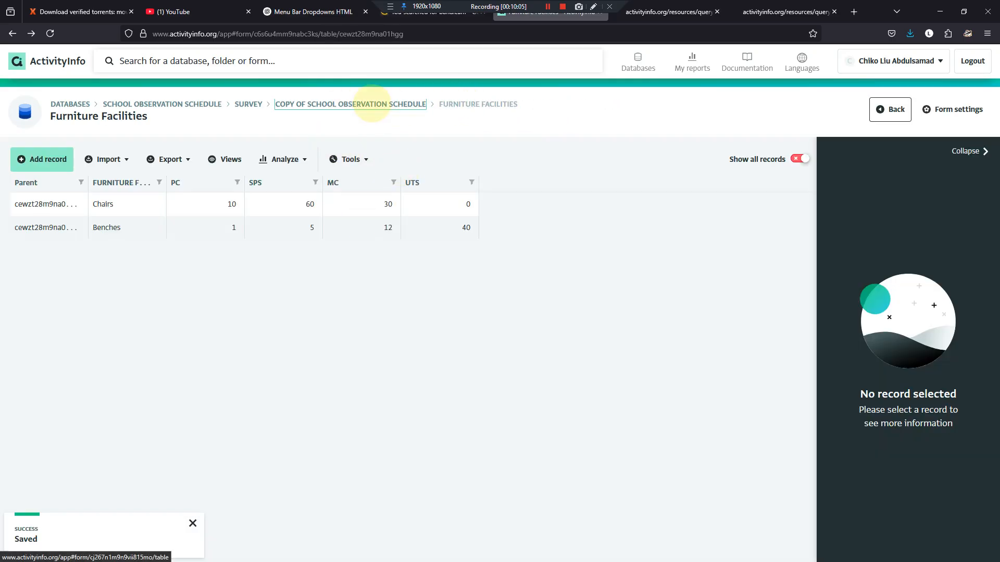
Step: Open the School Structure subform's design from the LGA record and set the PS field's default value to 0
{"action": "left_click", "coordinate": [371, 104]}
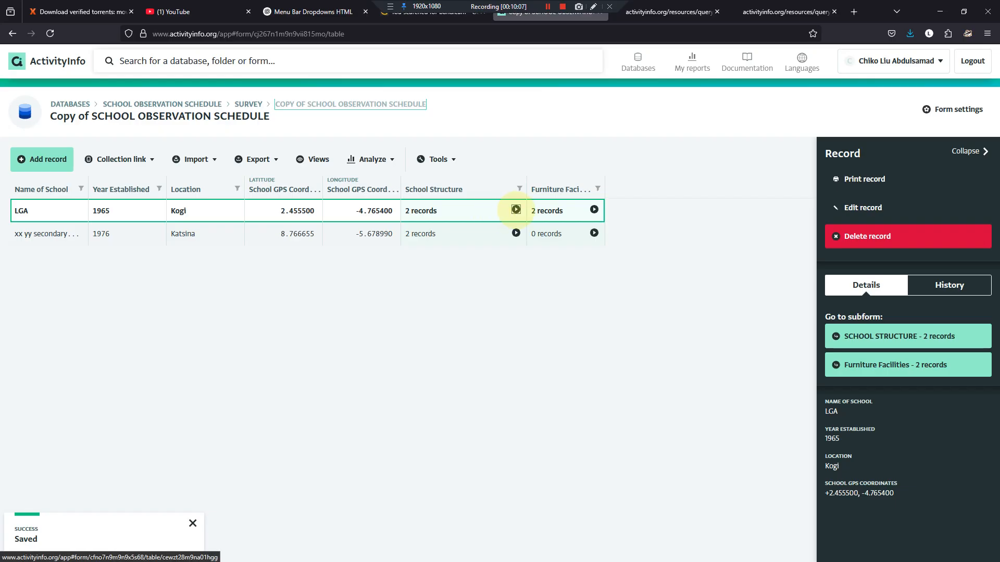
{"action": "left_click", "coordinate": [515, 209]}
{"action": "left_click", "coordinate": [928, 112]}
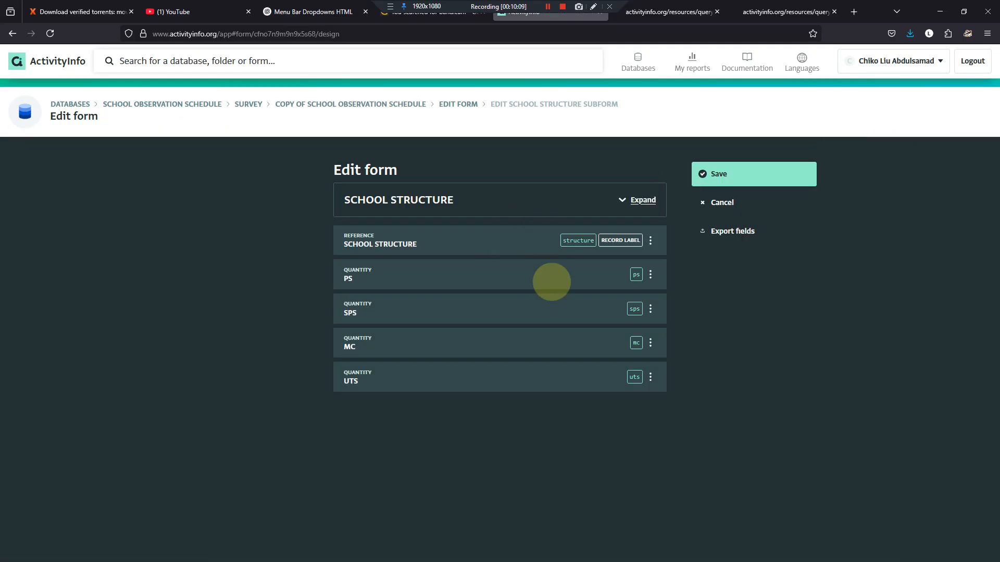
{"action": "left_click", "coordinate": [459, 274]}
{"action": "scroll", "coordinate": [472, 422], "scroll_direction": "down", "scroll_amount": 4}
{"action": "left_click", "coordinate": [478, 405]}
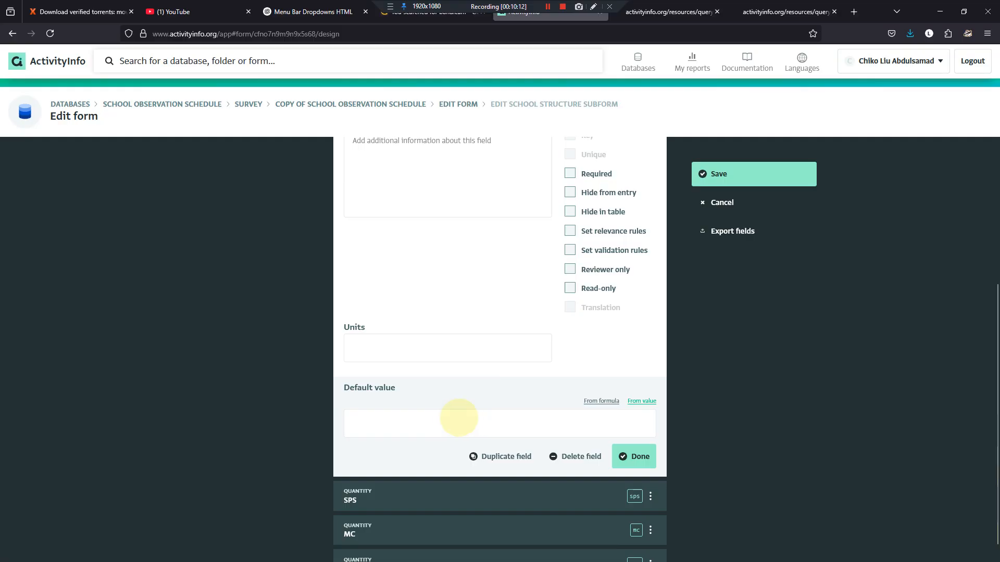
{"action": "type", "text": "0"}
{"action": "left_click", "coordinate": [623, 451]}
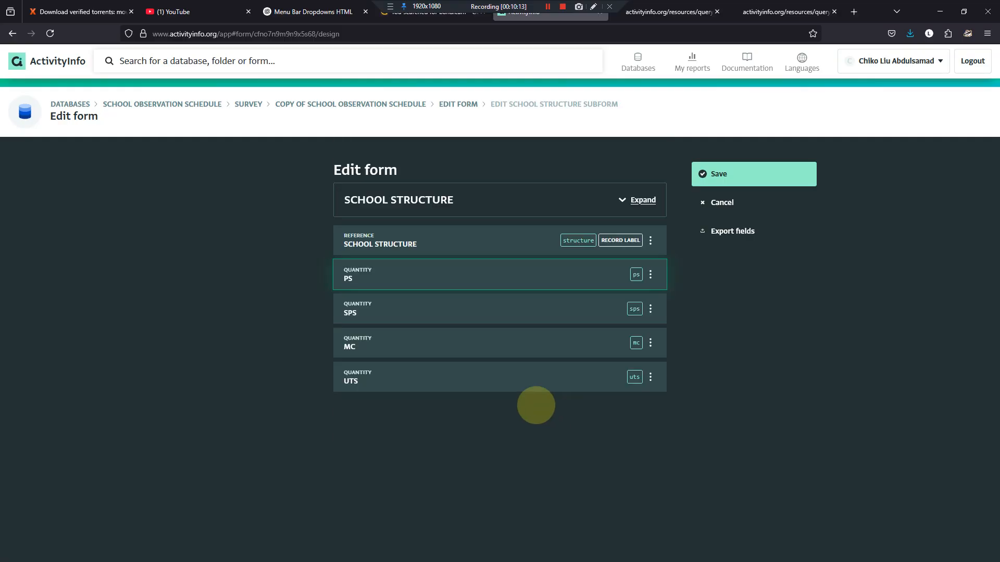
Step: Set the default value of the School Structure subform's SPS quantity field to 0
{"action": "left_click", "coordinate": [426, 315]}
{"action": "scroll", "coordinate": [432, 354], "scroll_direction": "down", "scroll_amount": 4}
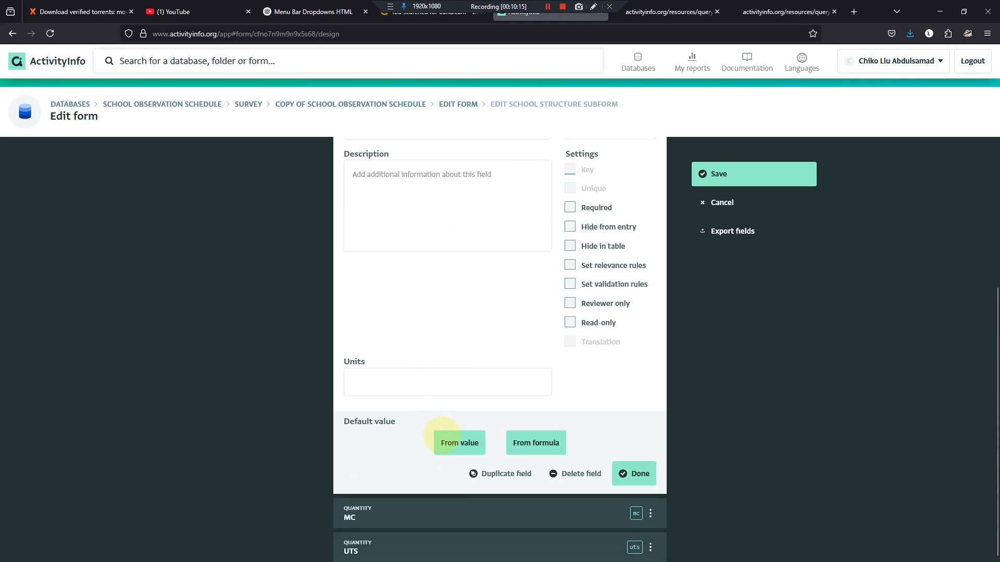
{"action": "left_click", "coordinate": [446, 440]}
{"action": "left_click", "coordinate": [440, 457]}
{"action": "type", "text": "0"}
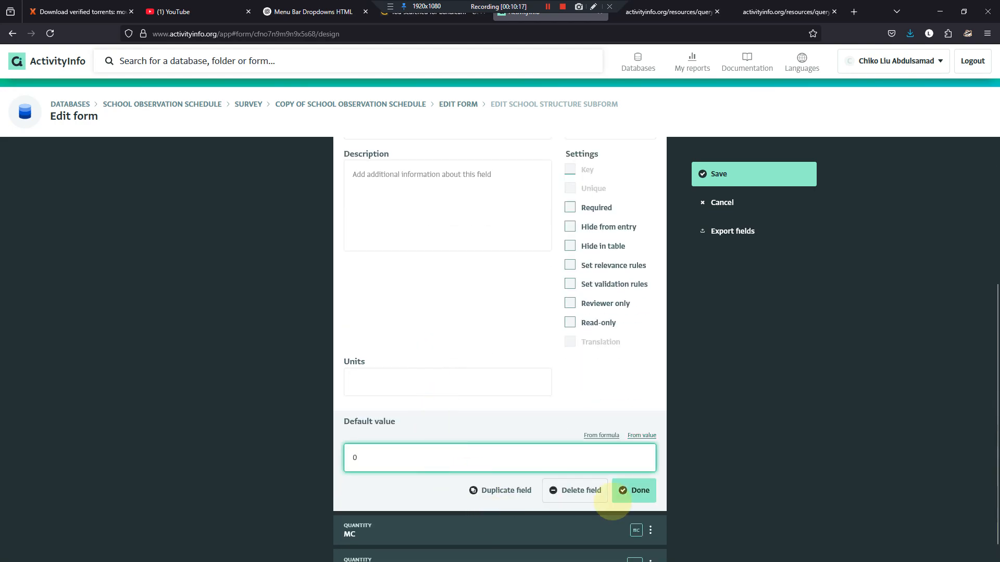
{"action": "left_click", "coordinate": [622, 489]}
Step: Set the default value of the School Structure subform's MC quantity field to 0
{"action": "left_click", "coordinate": [447, 350]}
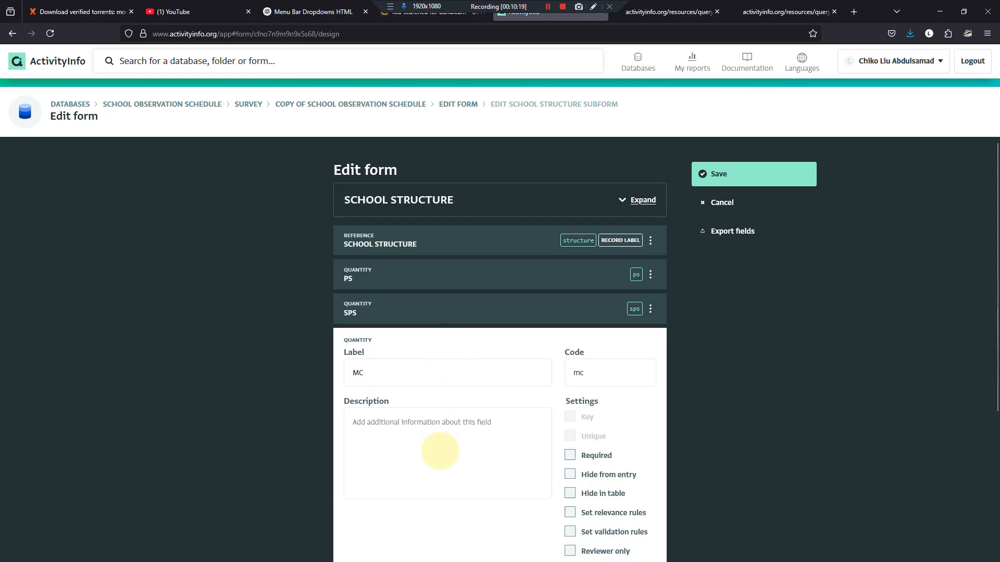
{"action": "scroll", "coordinate": [439, 451], "scroll_direction": "down", "scroll_amount": 4}
{"action": "left_click", "coordinate": [454, 476]}
{"action": "left_click", "coordinate": [453, 483]}
{"action": "type", "text": "0"}
{"action": "left_click", "coordinate": [631, 521]}
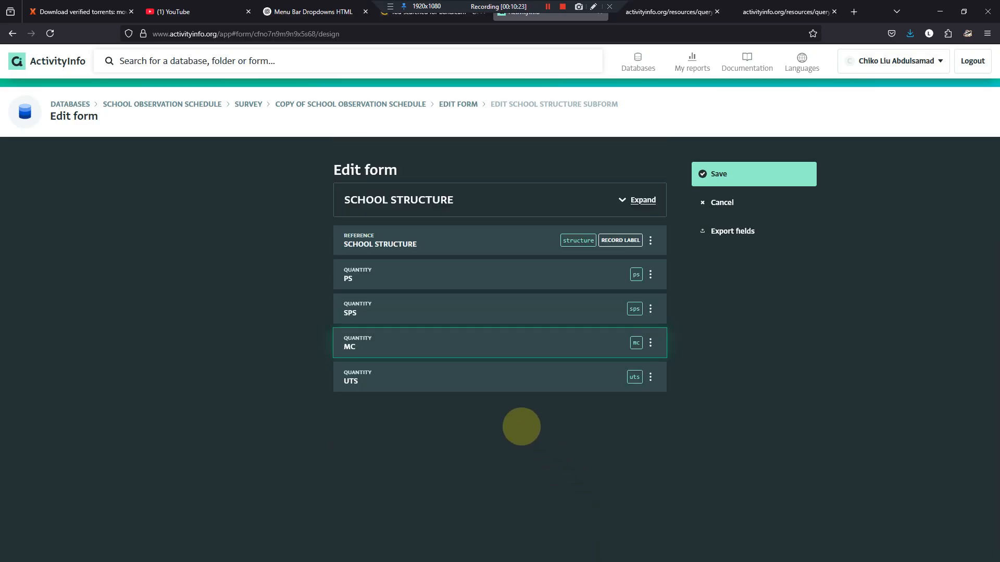
Step: Set the default value of the School Structure UTS quantity field to 0 and save the subform's design
{"action": "left_click", "coordinate": [477, 384]}
{"action": "scroll", "coordinate": [472, 419], "scroll_direction": "down", "scroll_amount": 4}
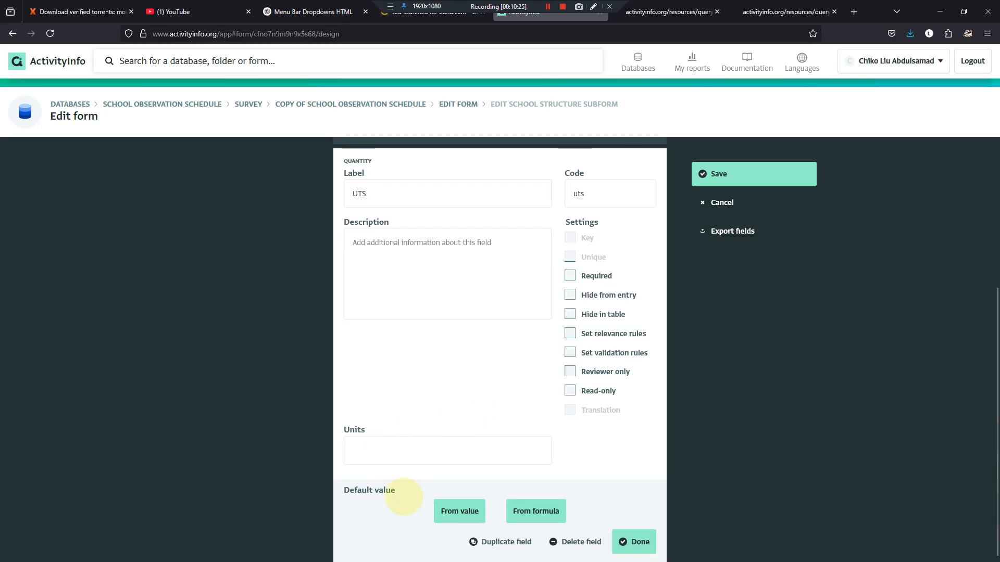
{"action": "left_click", "coordinate": [454, 511]}
{"action": "left_click", "coordinate": [417, 523]}
{"action": "type", "text": "0"}
{"action": "left_click", "coordinate": [634, 557]}
{"action": "left_click", "coordinate": [709, 180]}
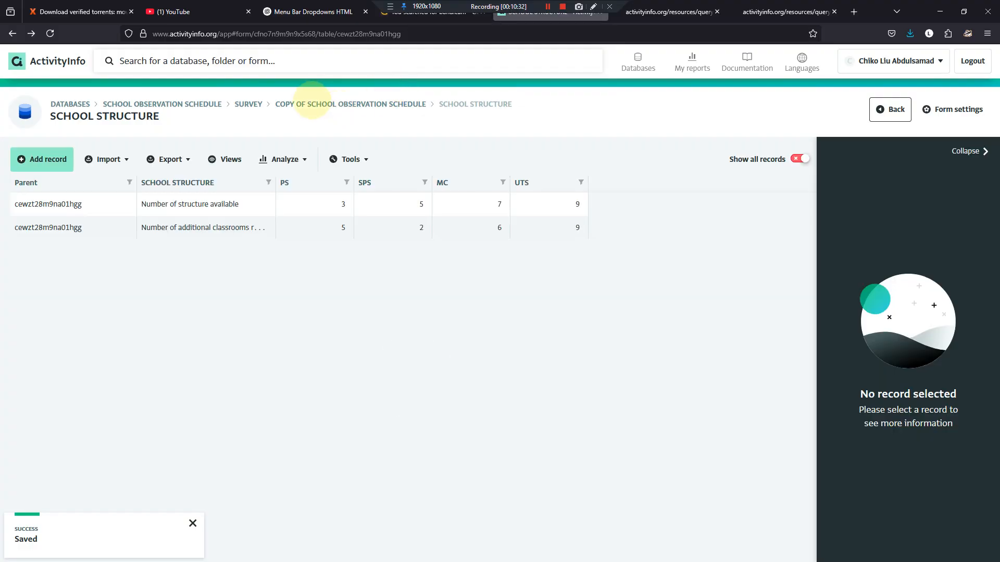
Step: Return to the Copy of SCHOOL OBSERVATION SCHEDULE form and view the LGA record's Furniture Facilities entries
{"action": "left_click", "coordinate": [311, 105]}
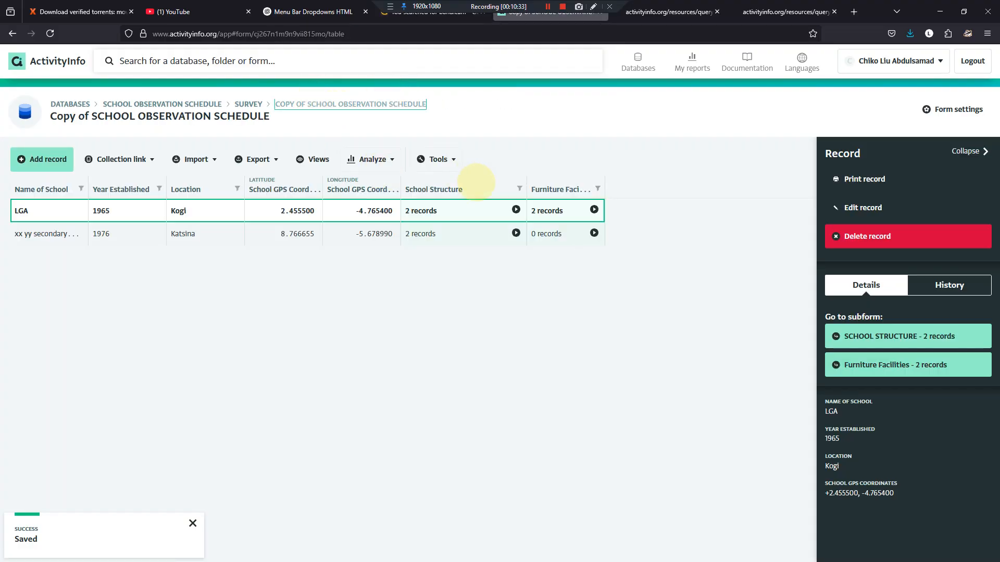
{"action": "left_click", "coordinate": [593, 209]}
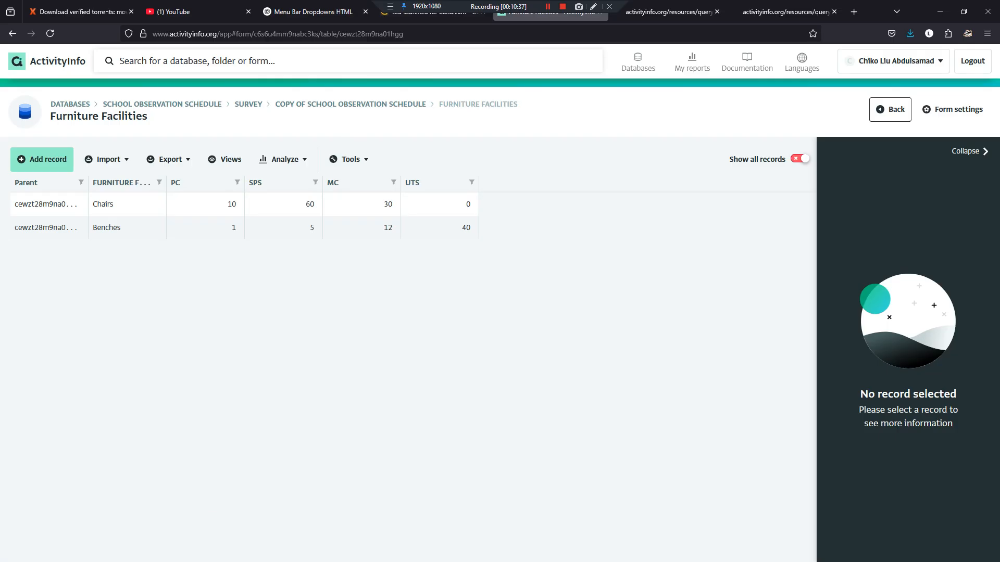
Step: Switch to Power BI Desktop and start a data connection with the Web connector
{"action": "key", "text": "alt+Tab"}
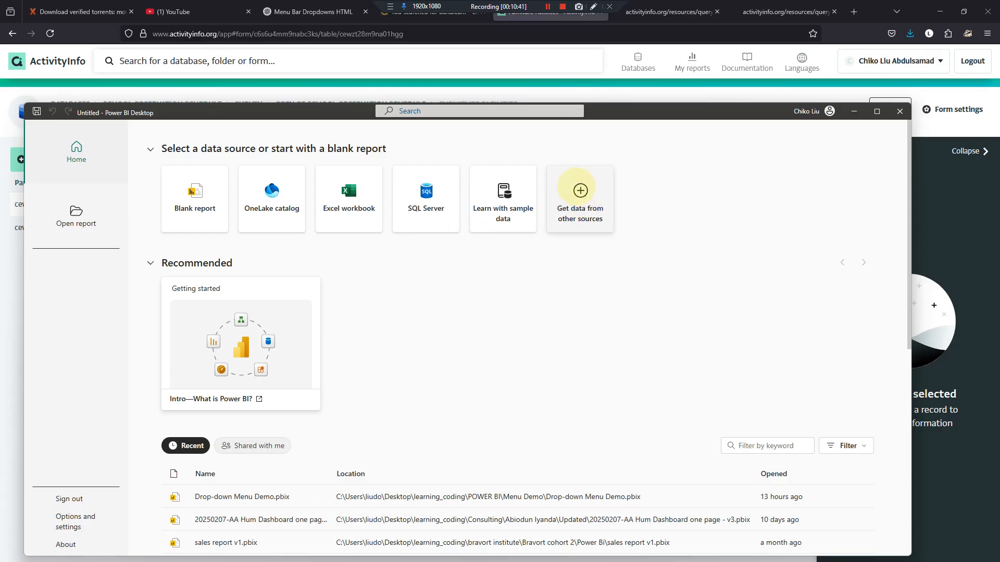
{"action": "left_click", "coordinate": [580, 190]}
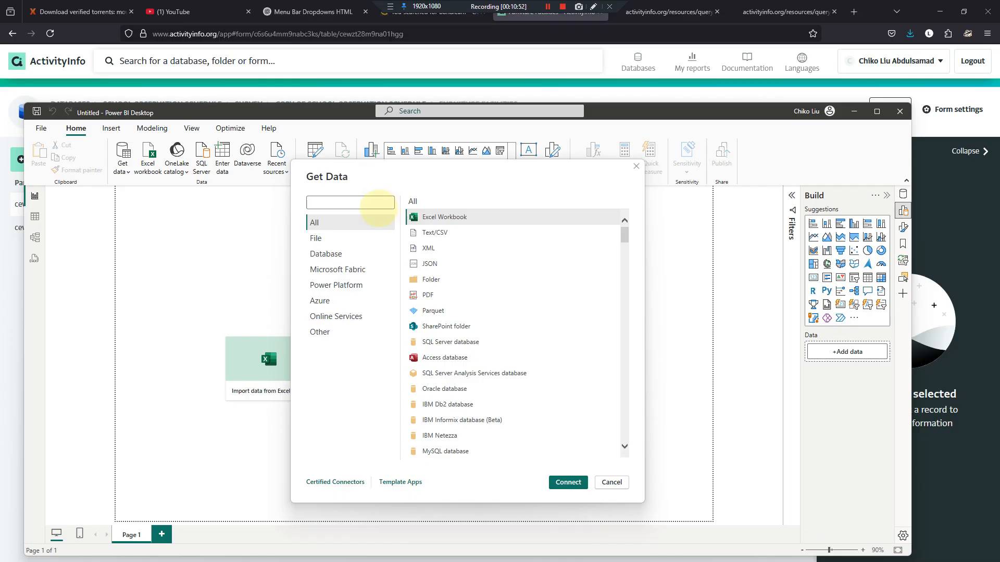
{"action": "type", "text": "eb"}
{"action": "left_click", "coordinate": [417, 216]}
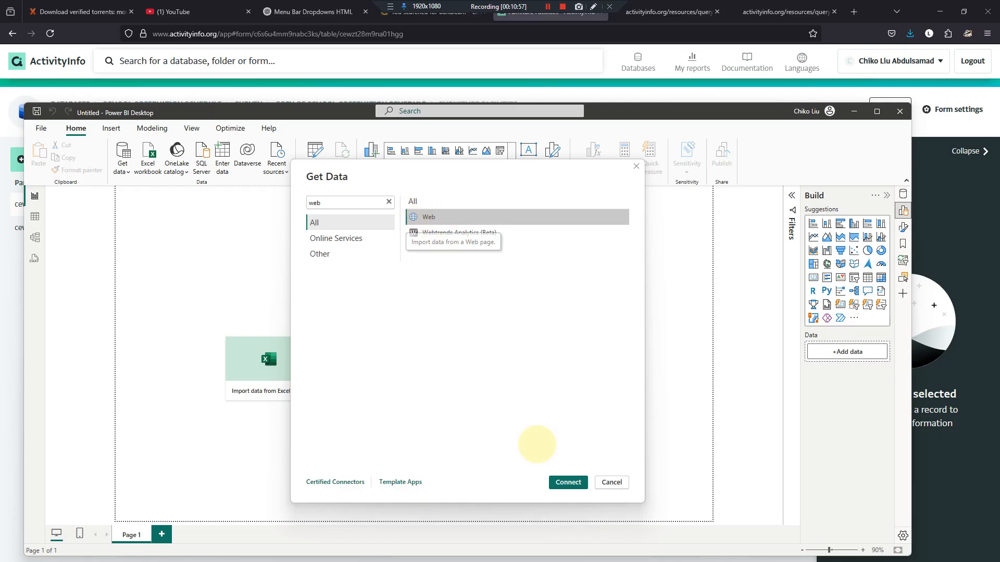
{"action": "left_click", "coordinate": [556, 481]}
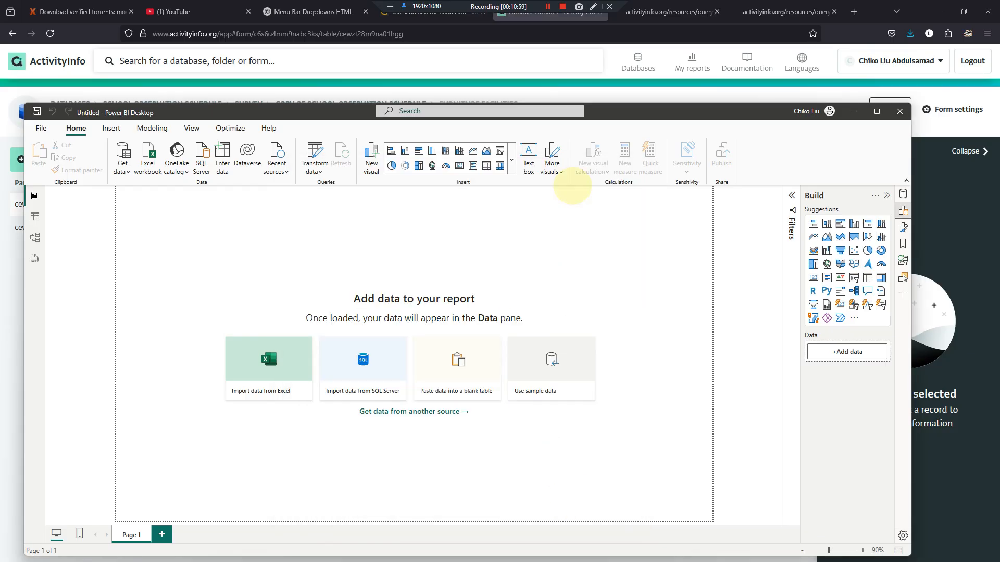
Step: Copy the School Structure JSON query URL from the browser and use it as the Web source URL in Power BI Desktop
{"action": "left_click", "coordinate": [649, 13]}
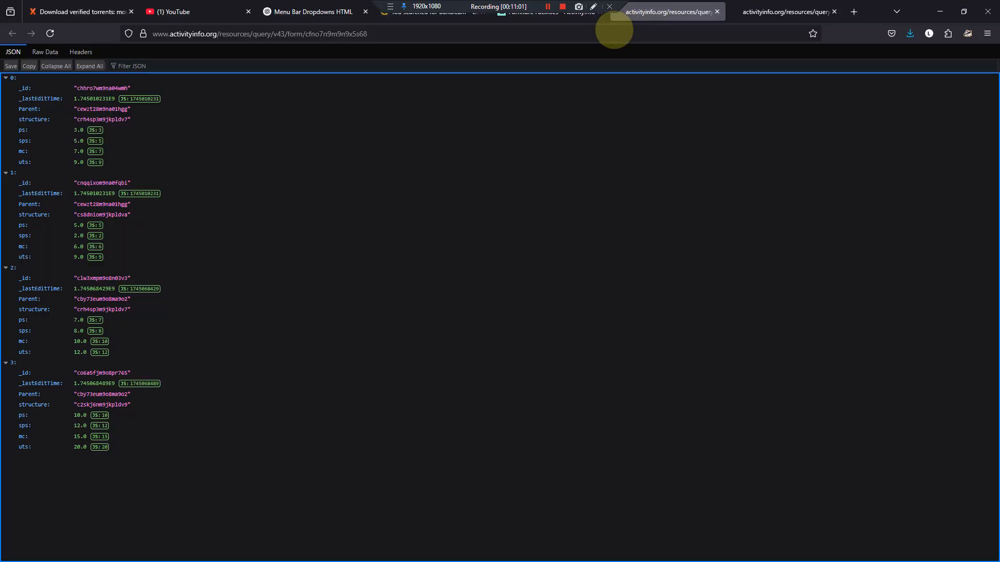
{"action": "left_click", "coordinate": [614, 30]}
{"action": "key", "text": "ctrl+c"}
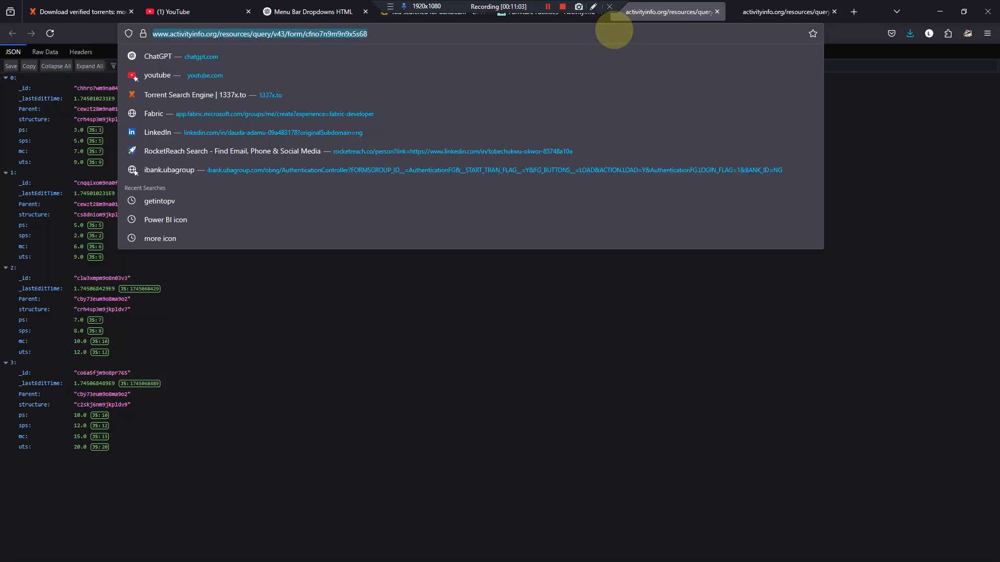
{"action": "key", "text": "alt+Tab"}
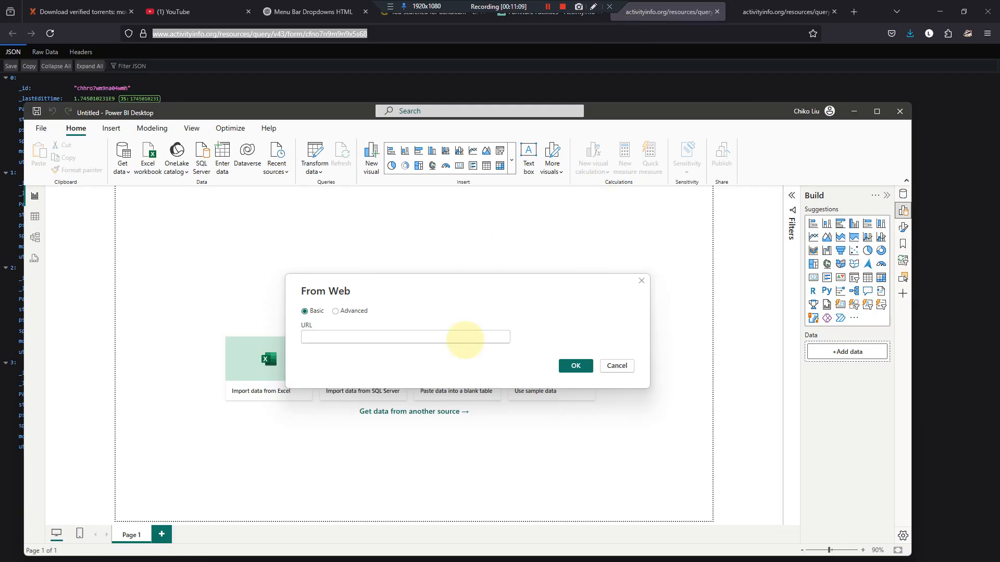
{"action": "key", "text": "ctrl+v"}
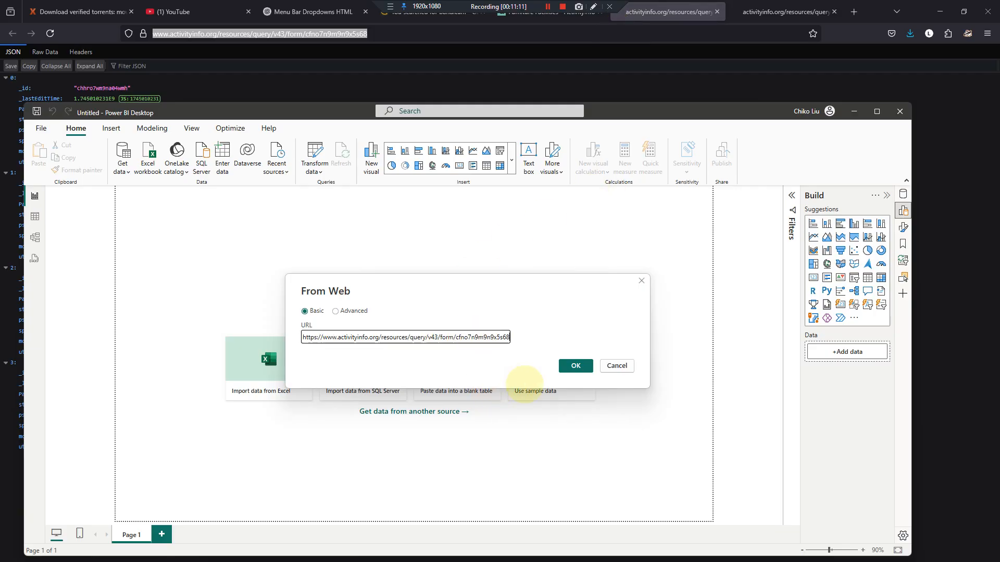
{"action": "left_click", "coordinate": [572, 365]}
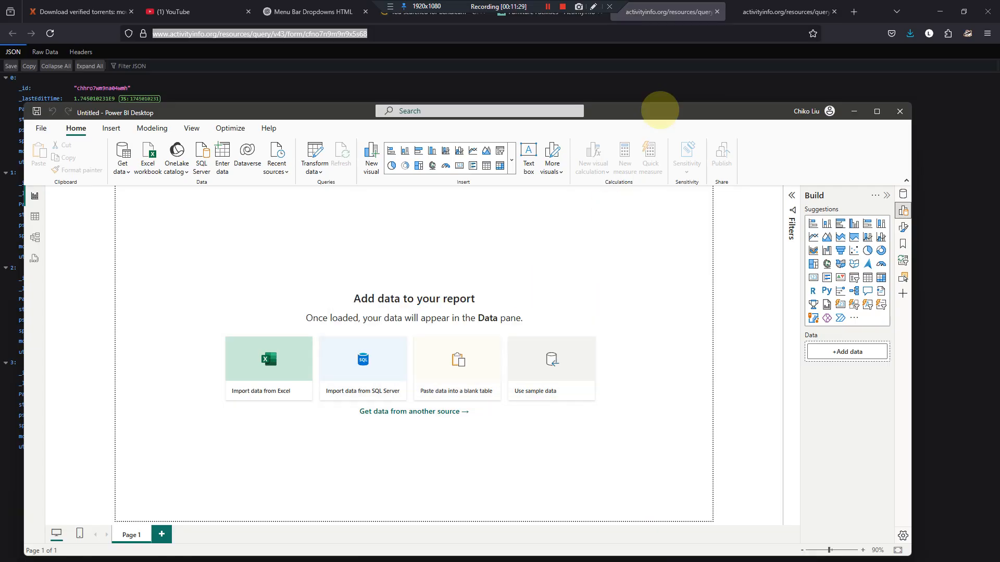
Step: Compare the School Structure and main form JSON query pages with the records in the ActivityInfo survey form
{"action": "left_click", "coordinate": [655, 14]}
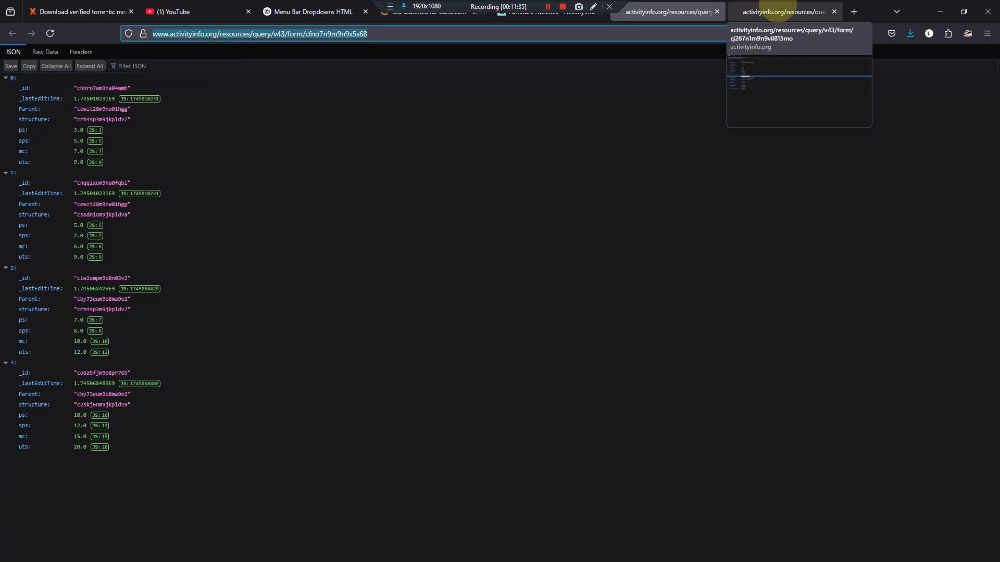
{"action": "left_click", "coordinate": [777, 12]}
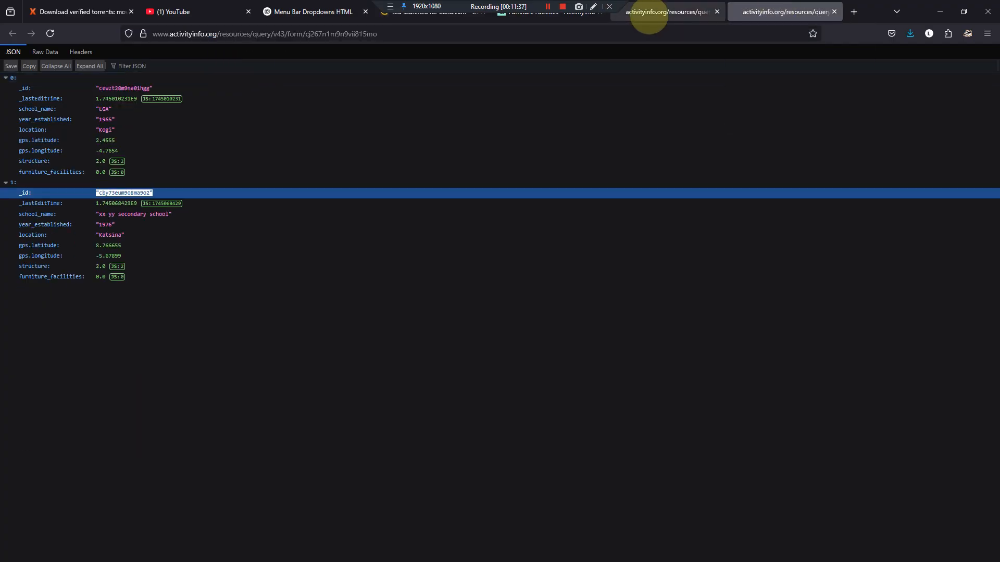
{"action": "left_click", "coordinate": [664, 13]}
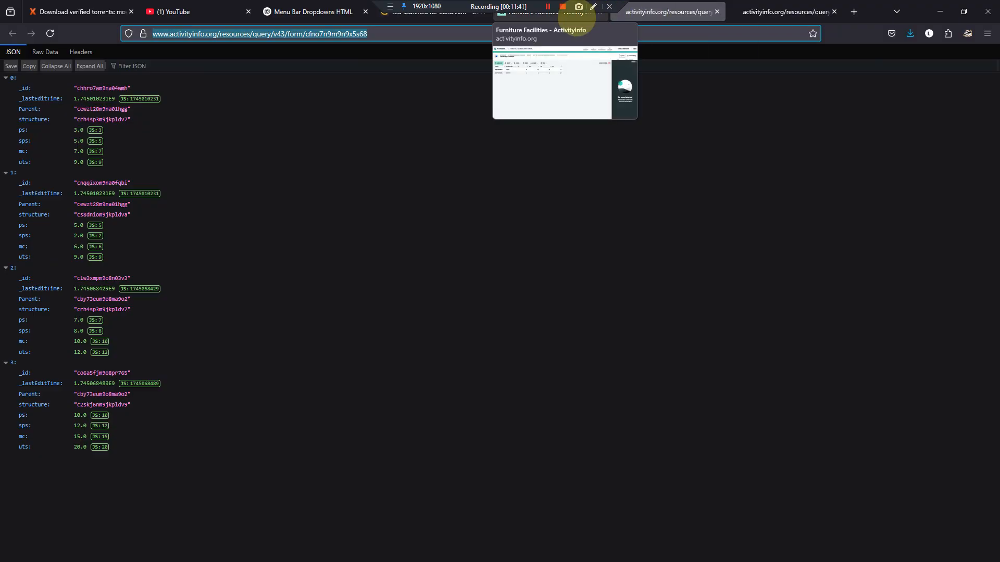
{"action": "left_click", "coordinate": [577, 14]}
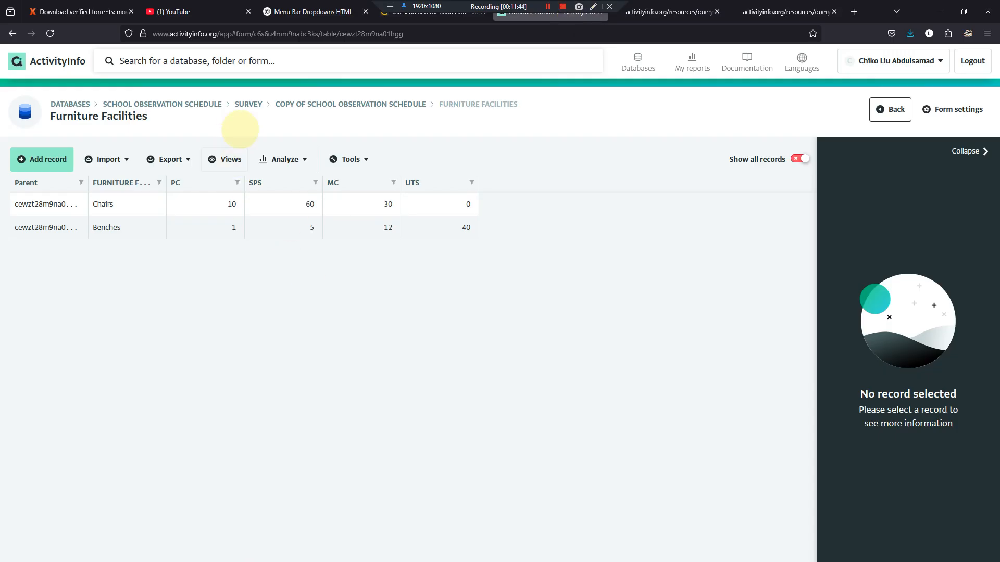
{"action": "left_click", "coordinate": [333, 104]}
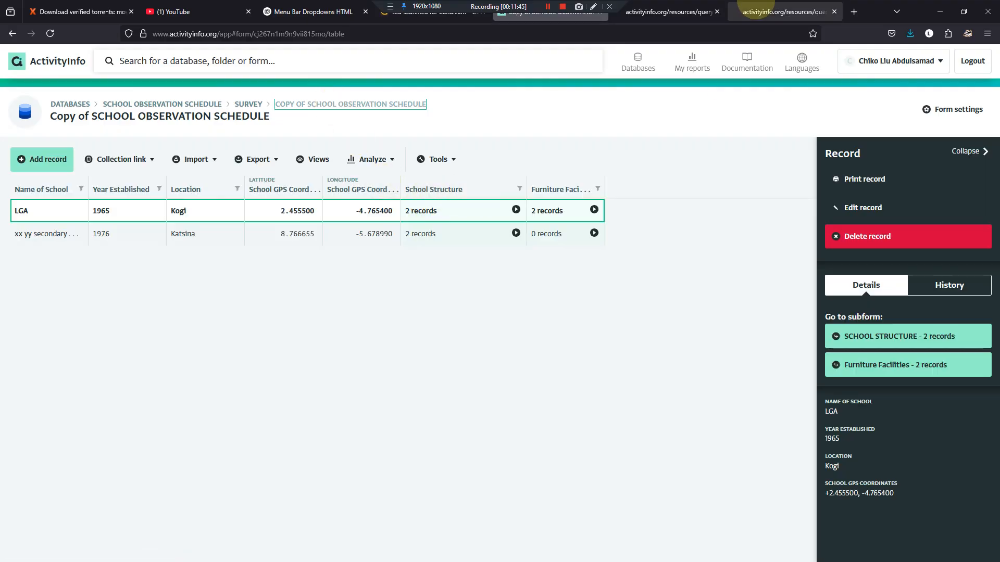
{"action": "left_click", "coordinate": [658, 10]}
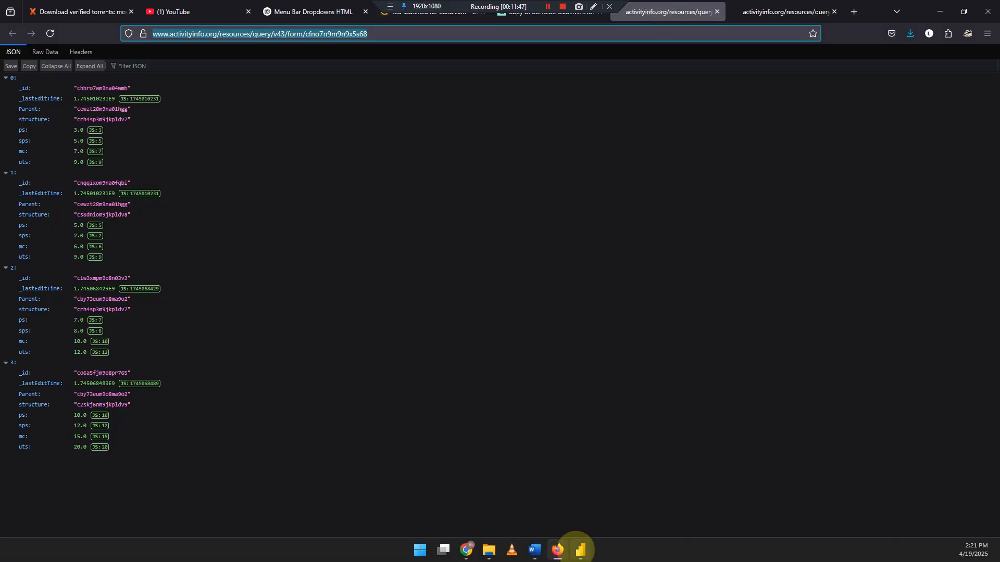
Step: Switch to the Power Query Editor and rename the imported query as School Structure
{"action": "left_click", "coordinate": [580, 549]}
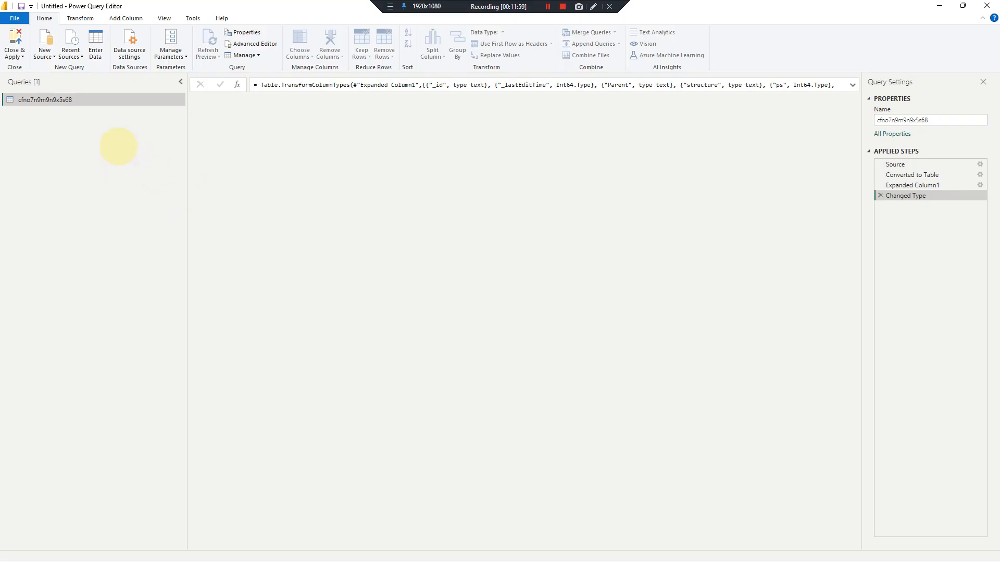
{"action": "double_click", "coordinate": [932, 120]}
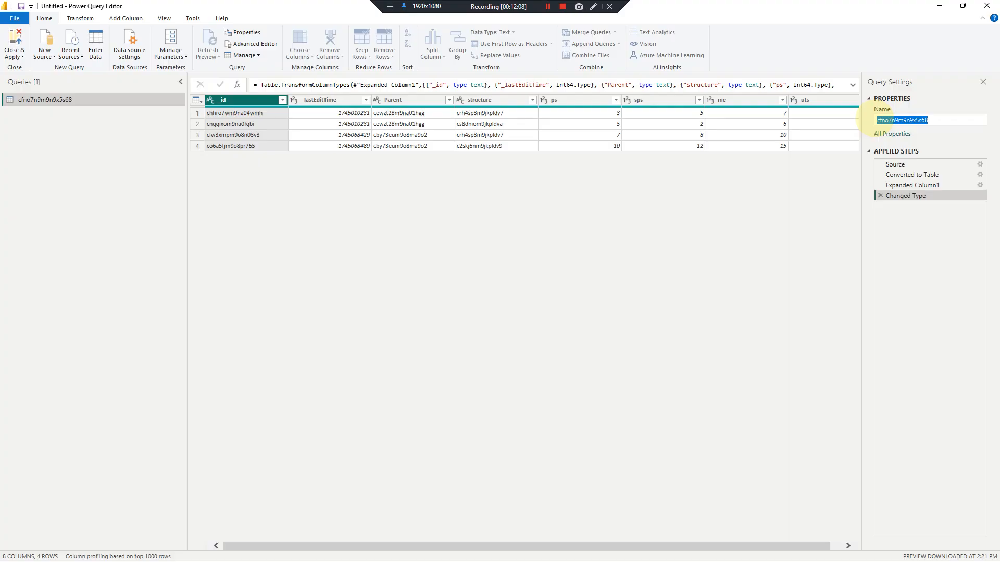
{"action": "type", "text": "School Struct"}
{"action": "key", "text": "Return"}
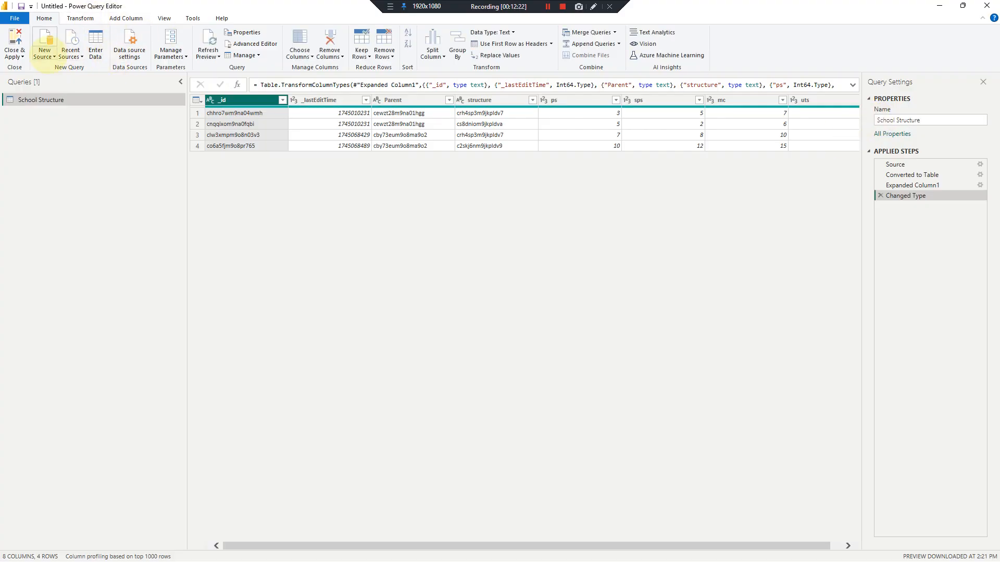
Step: Start a new Web source in the Power Query Editor and copy the main form's JSON query URL from the browser
{"action": "left_click", "coordinate": [46, 53]}
{"action": "left_click", "coordinate": [73, 176]}
{"action": "mouse_move", "coordinate": [415, 559]}
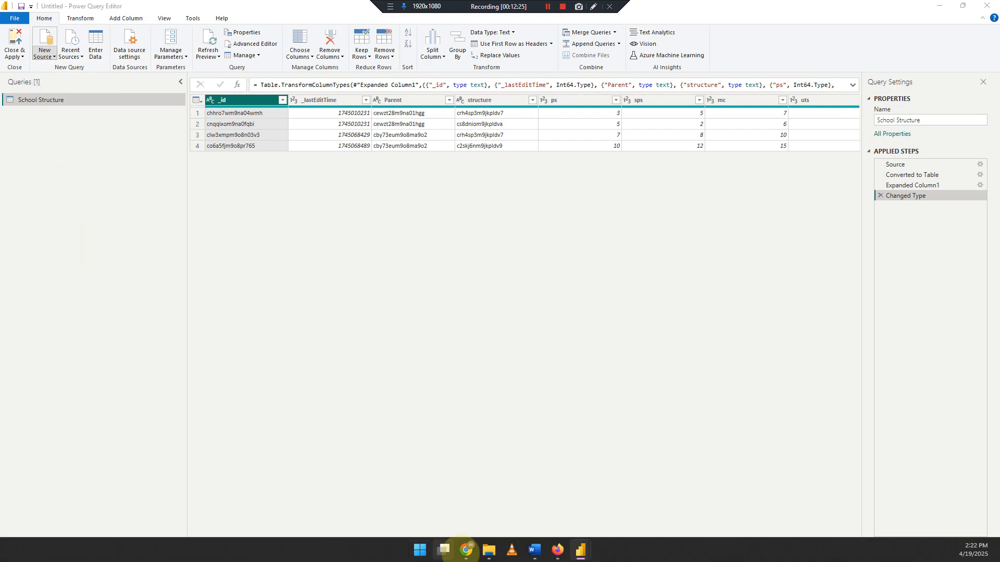
{"action": "left_click", "coordinate": [557, 550]}
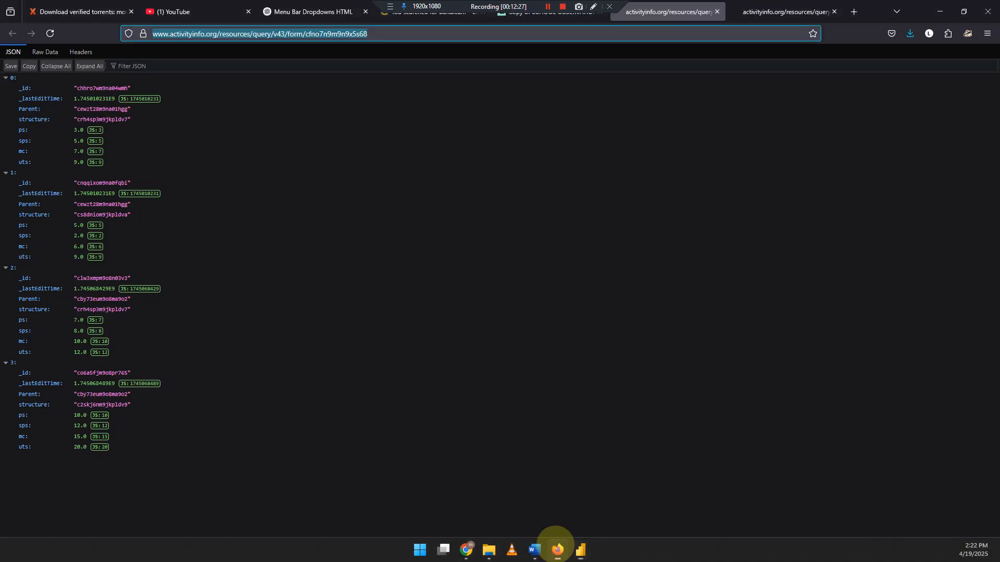
{"action": "left_click", "coordinate": [779, 13]}
{"action": "left_click", "coordinate": [754, 33]}
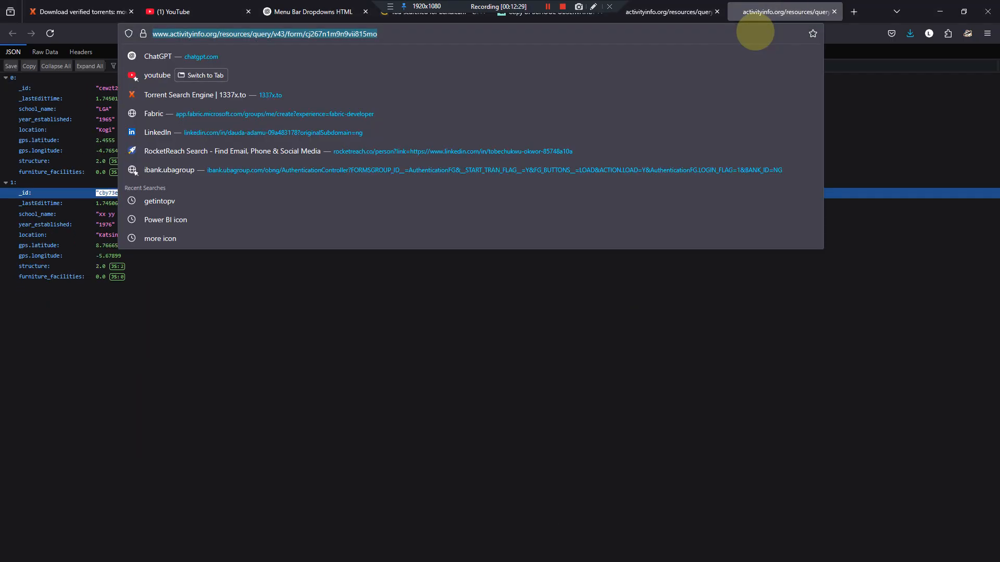
{"action": "key", "text": "ctrl+c"}
Step: Switch back to the Power Query Editor and import the main form's data using the copied JSON query URL
{"action": "key", "text": "alt+Tab"}
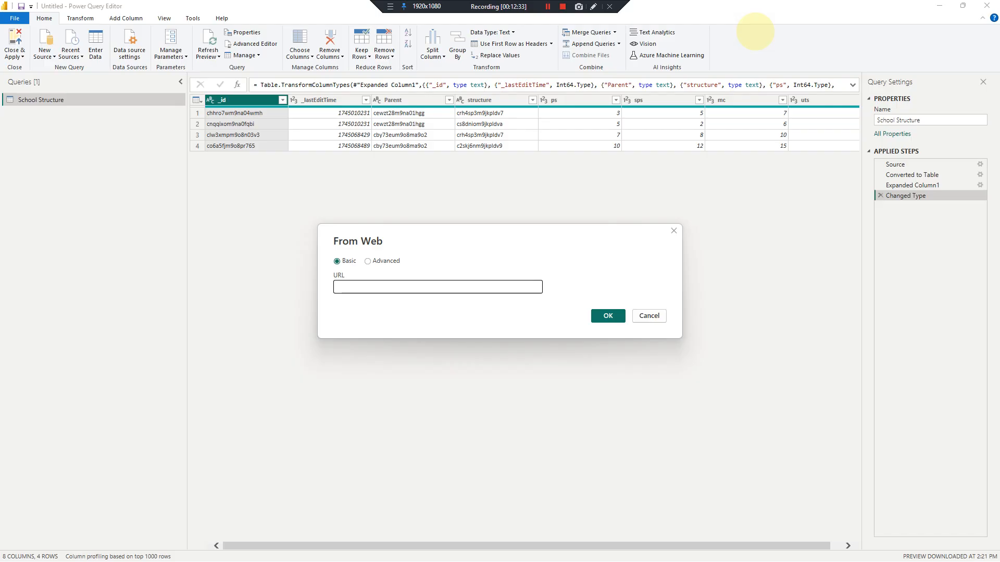
{"action": "left_click", "coordinate": [438, 290]}
{"action": "key", "text": "ctrl+v"}
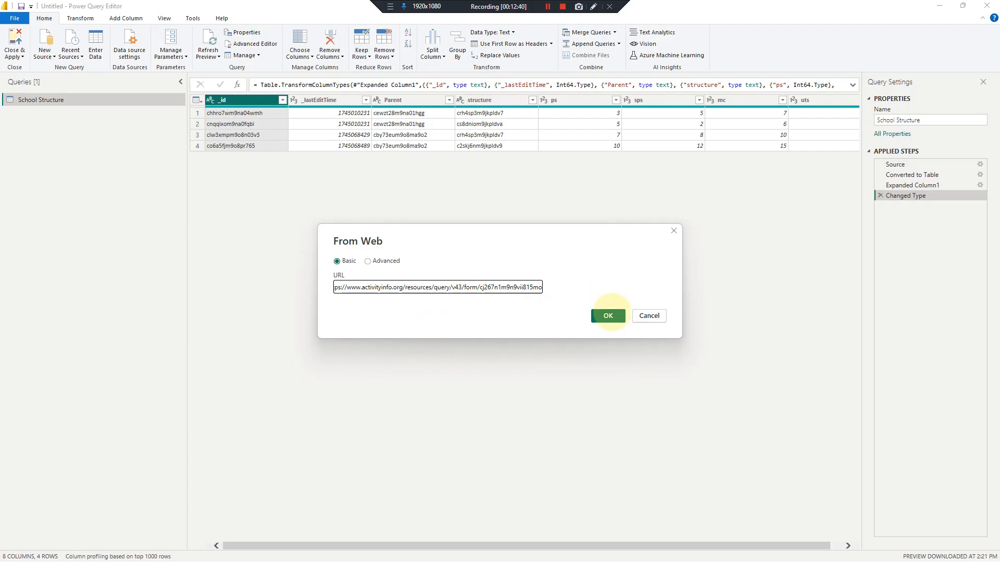
{"action": "left_click", "coordinate": [608, 315]}
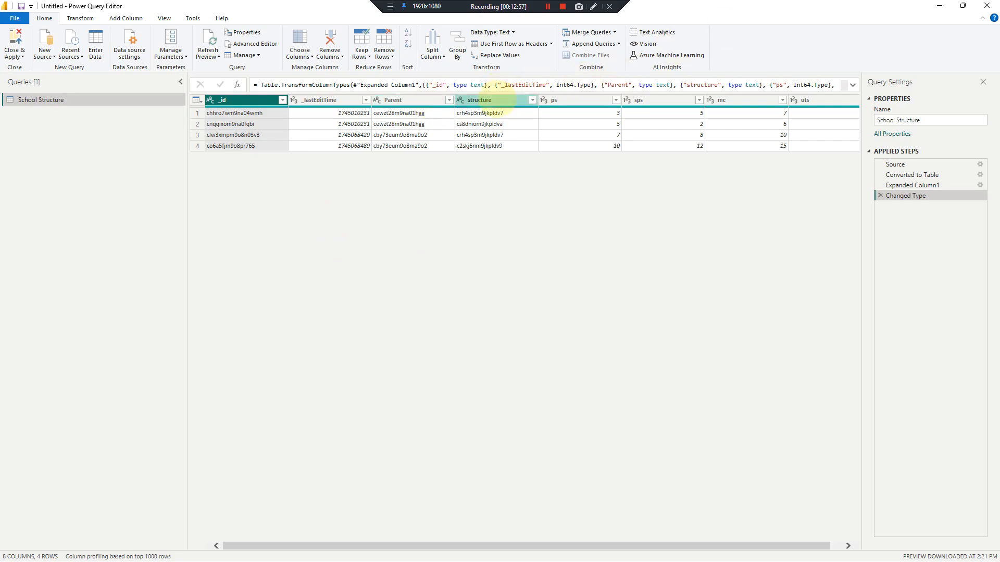
{"action": "mouse_move", "coordinate": [528, 551]}
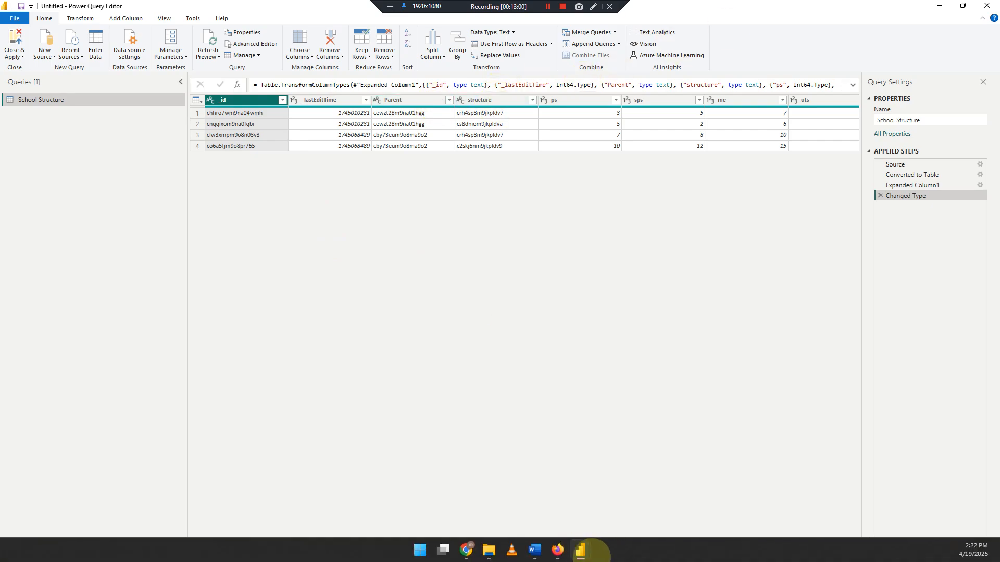
{"action": "mouse_move", "coordinate": [583, 547]}
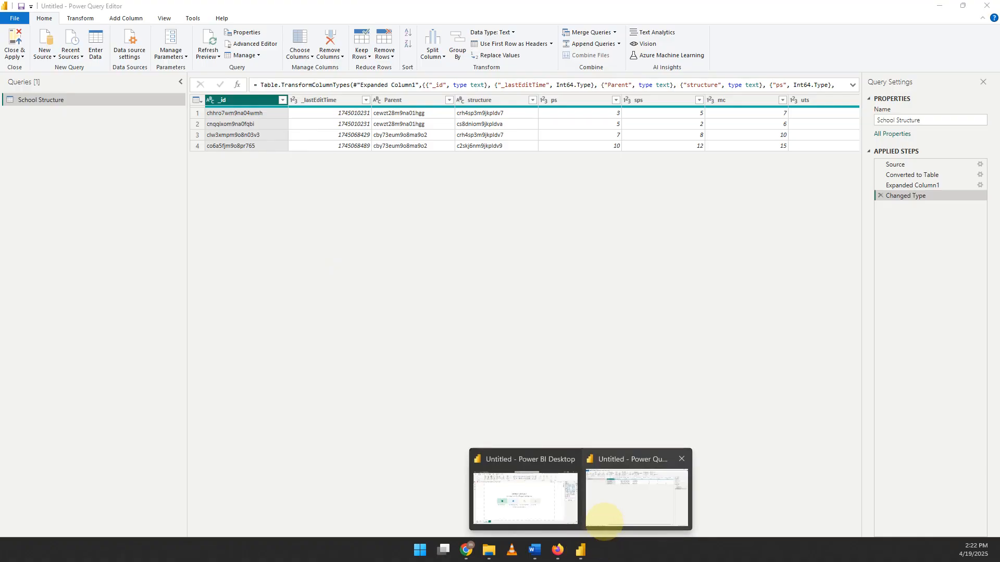
{"action": "left_click", "coordinate": [603, 521]}
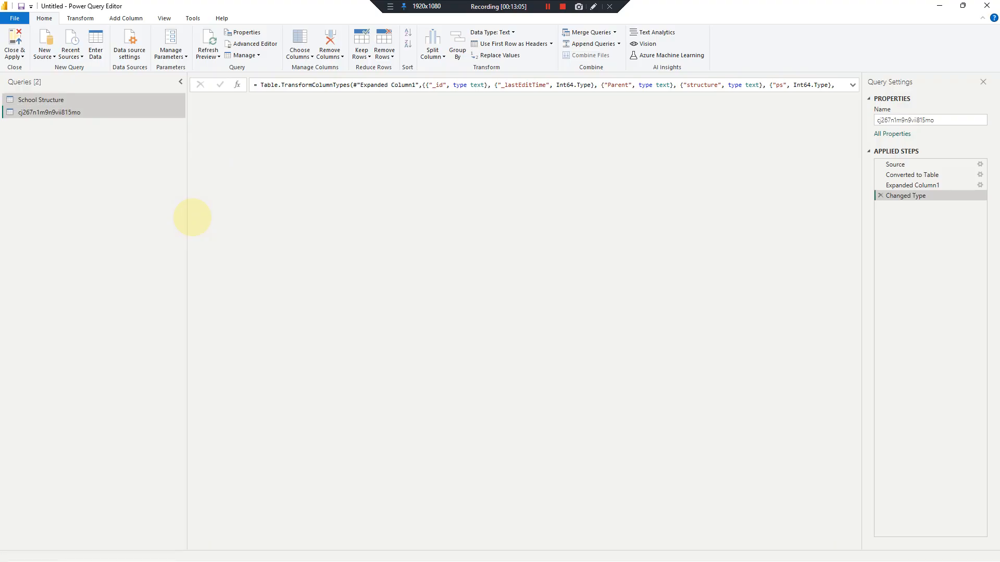
Step: Check the main survey form's title in ActivityInfo, and return to the Power Query Editor
{"action": "left_click_drag", "start_coordinate": [941, 121], "coordinate": [839, 120]}
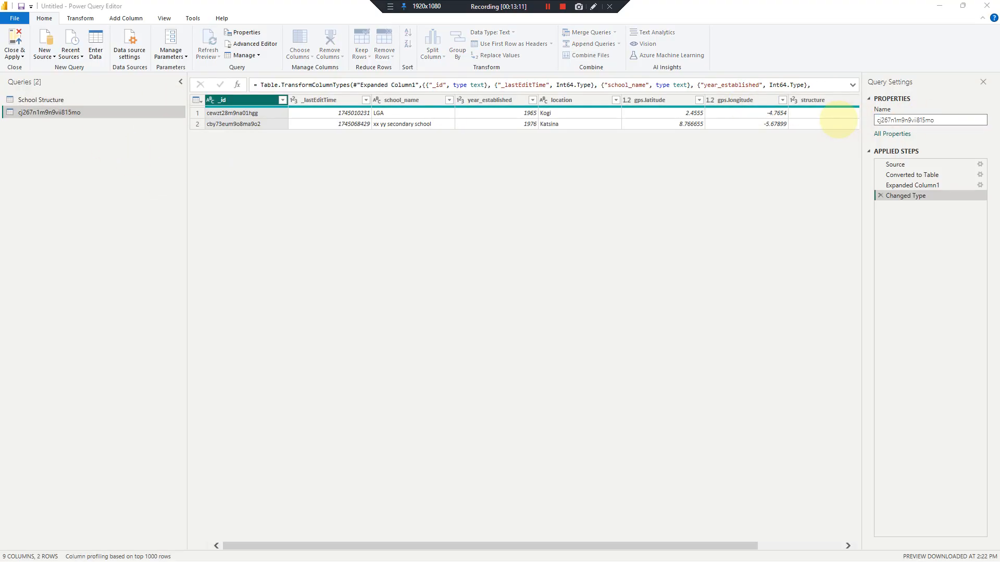
{"action": "key", "text": "alt+Tab"}
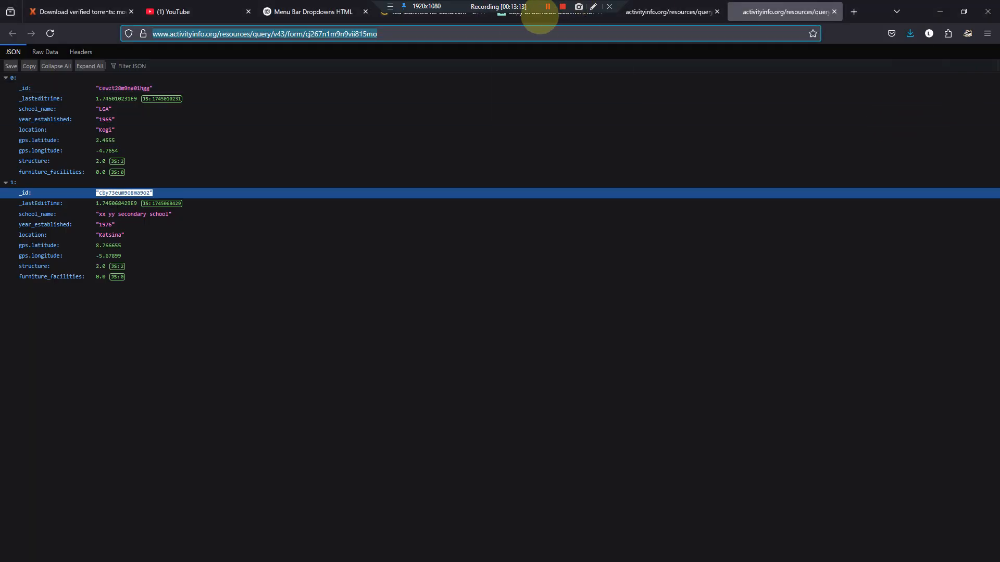
{"action": "left_click", "coordinate": [544, 13]}
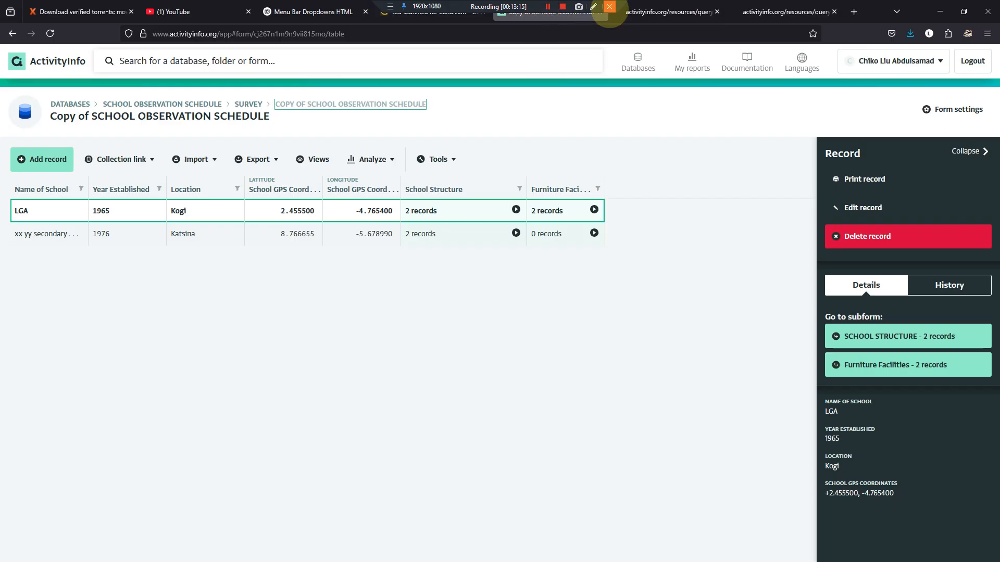
{"action": "left_click", "coordinate": [609, 7]}
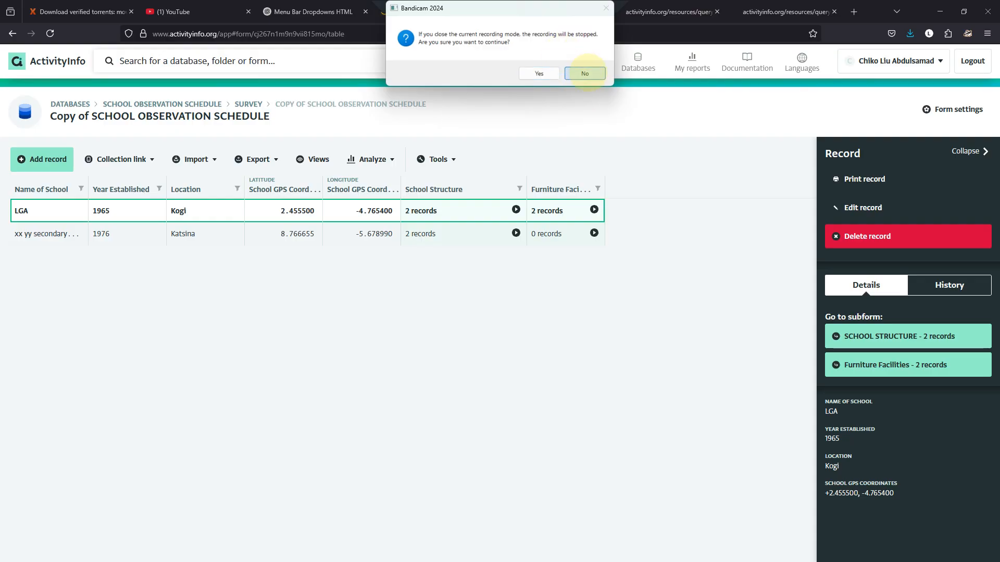
{"action": "left_click", "coordinate": [585, 74]}
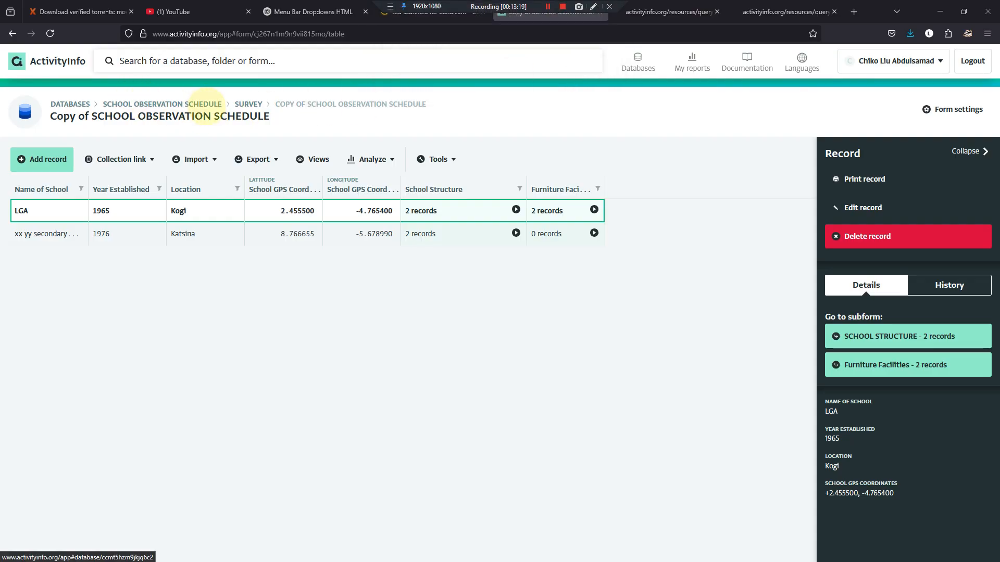
{"action": "mouse_move", "coordinate": [578, 546]}
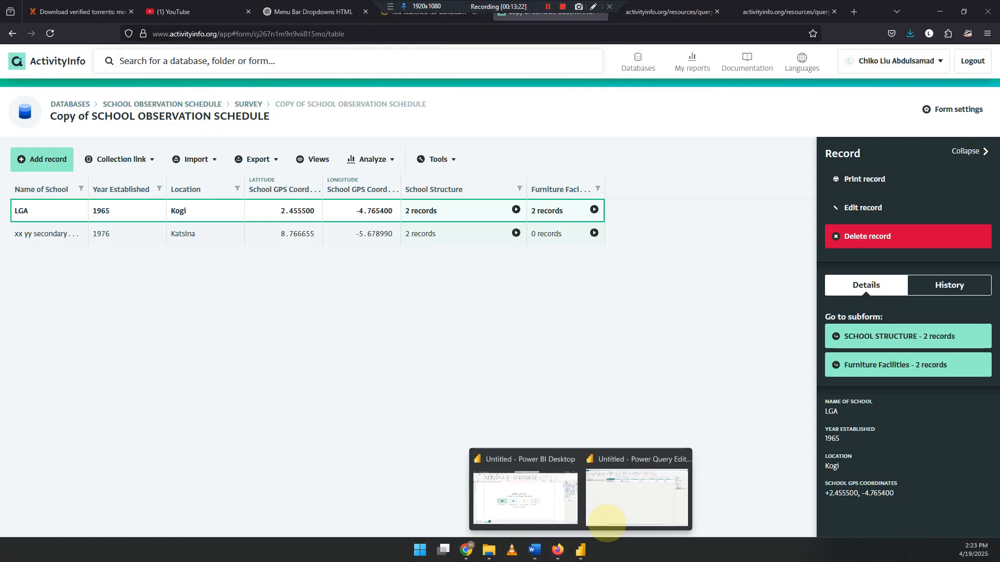
{"action": "left_click", "coordinate": [603, 528]}
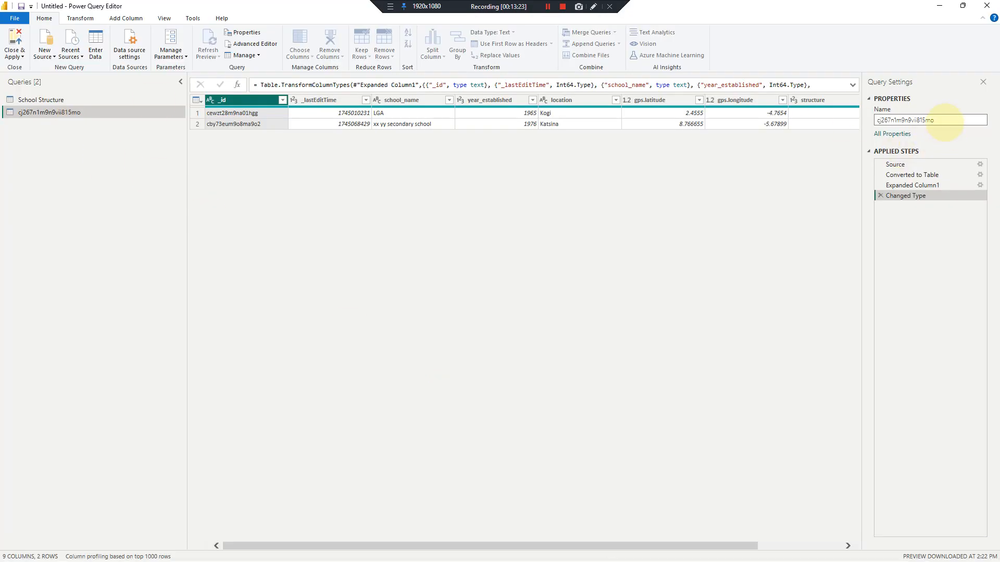
Step: Rename the imported main form query as "school observation school - main form"
{"action": "left_click_drag", "start_coordinate": [939, 119], "coordinate": [840, 98]}
{"action": "type", "text": "school obc"}
{"action": "key", "text": "BackSpace"}
{"action": "type", "text": "se"}
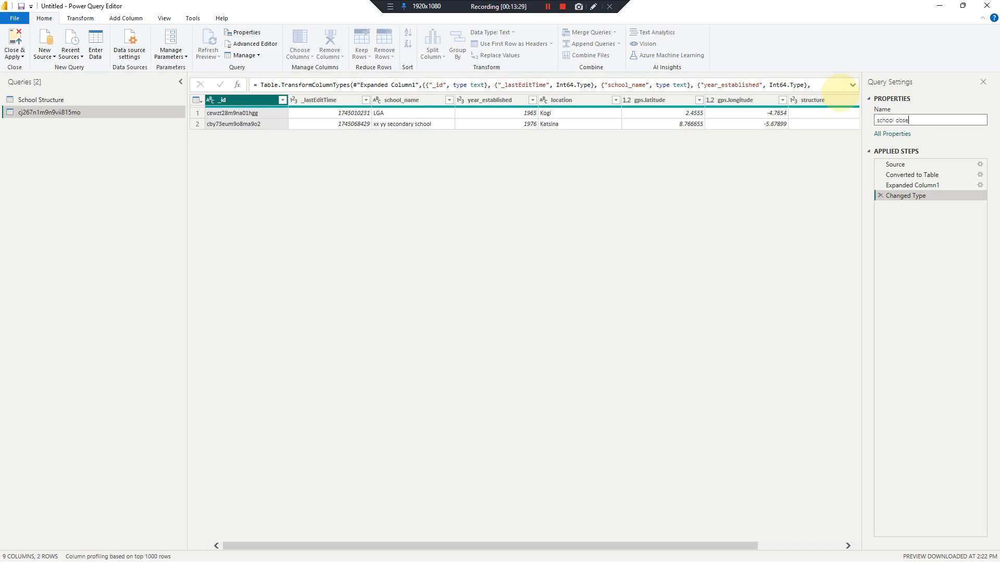
{"action": "type", "text": "rvation sch"}
{"action": "key", "text": "BackSpace"}
{"action": "type", "text": "- main form"}
{"action": "key", "text": "Return"}
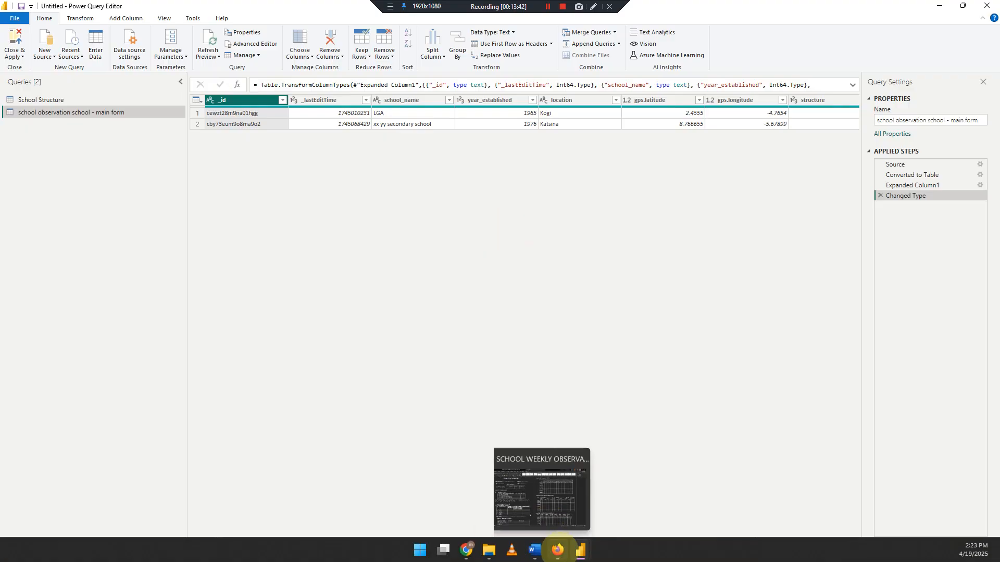
Step: Switch to ActivityInfo in the browser and copy the Furniture Facilities subform's JSON query URL covering the entire form
{"action": "left_click", "coordinate": [558, 550]}
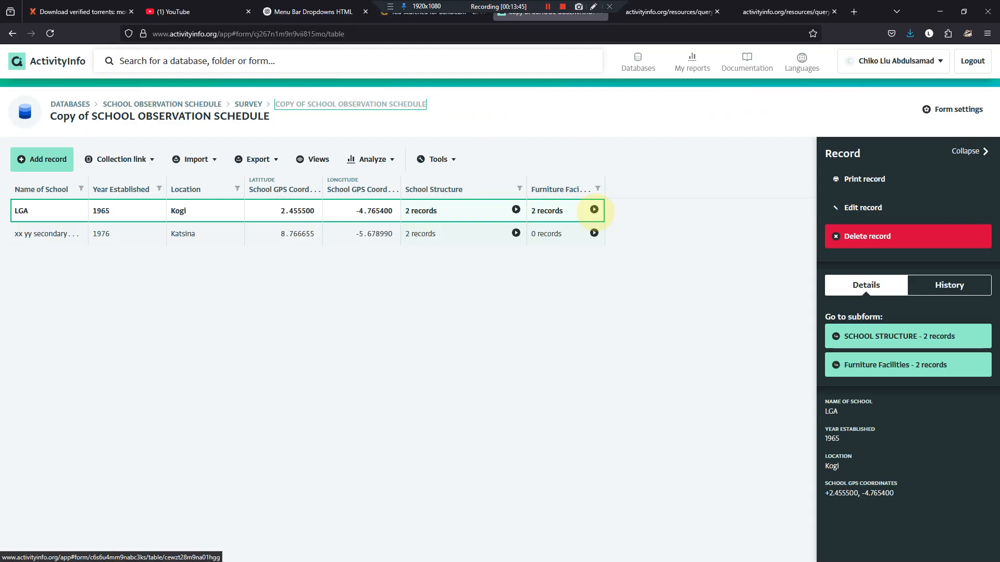
{"action": "left_click", "coordinate": [593, 210]}
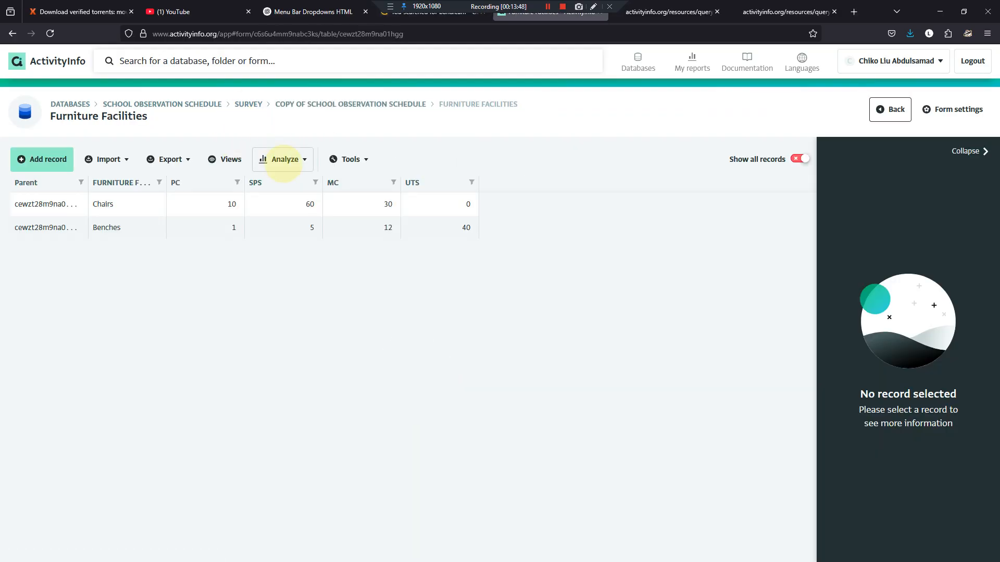
{"action": "left_click", "coordinate": [169, 159]}
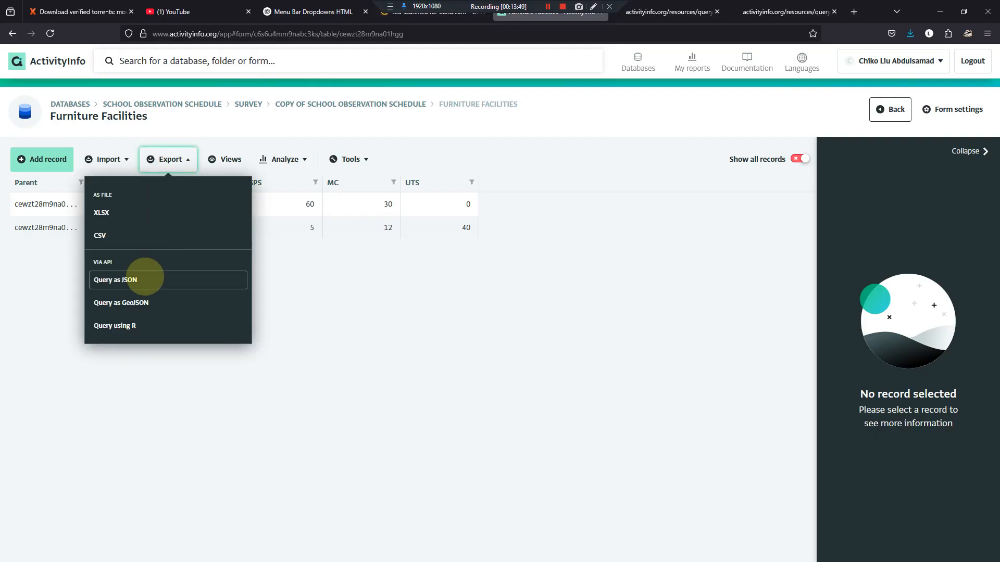
{"action": "left_click", "coordinate": [141, 278]}
{"action": "left_click", "coordinate": [134, 285]}
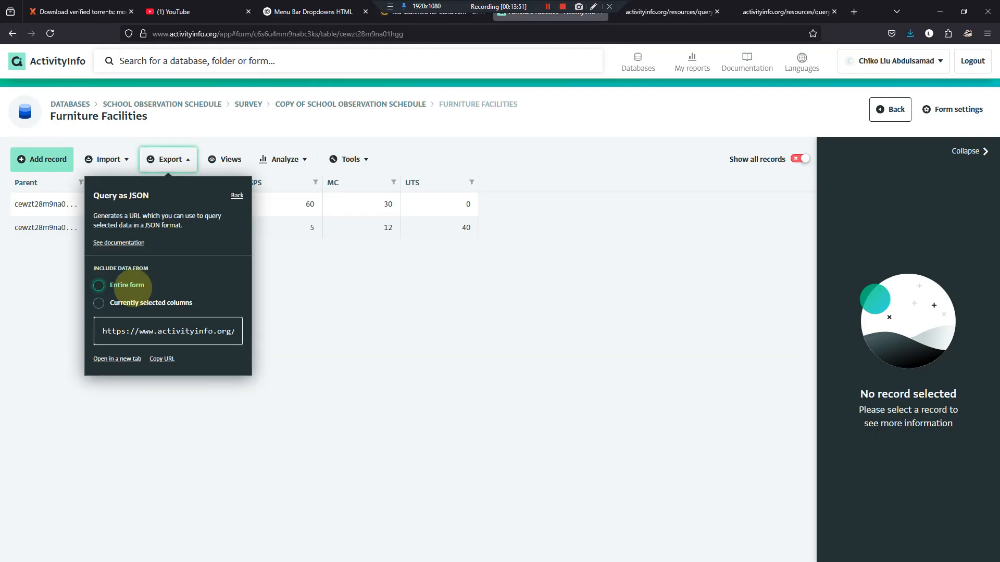
{"action": "left_click", "coordinate": [162, 359]}
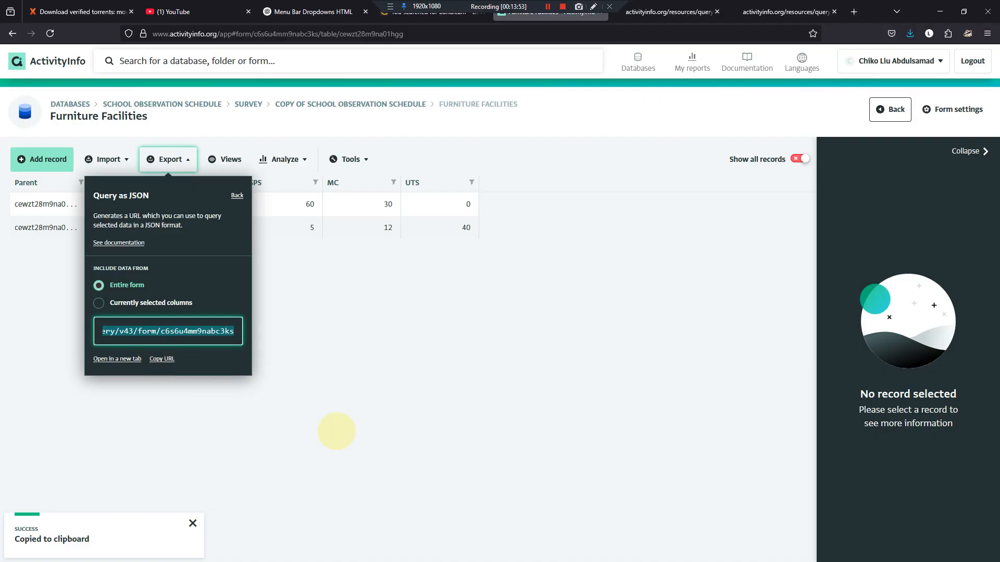
Step: Switch to the Power Query Editor and add a new Web source using the copied Furniture Facilities URL
{"action": "mouse_move", "coordinate": [583, 549]}
{"action": "left_click", "coordinate": [611, 490]}
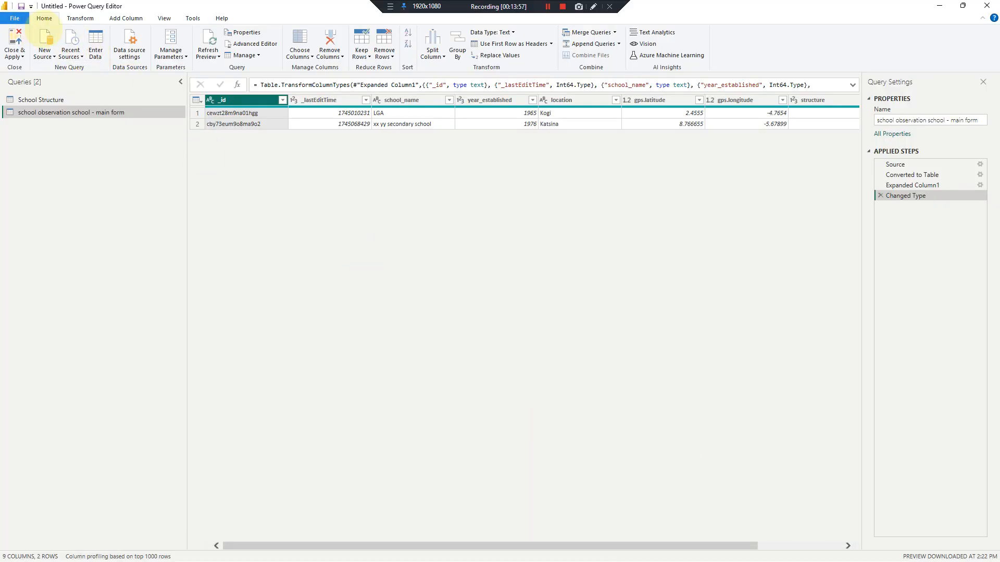
{"action": "left_click", "coordinate": [44, 53]}
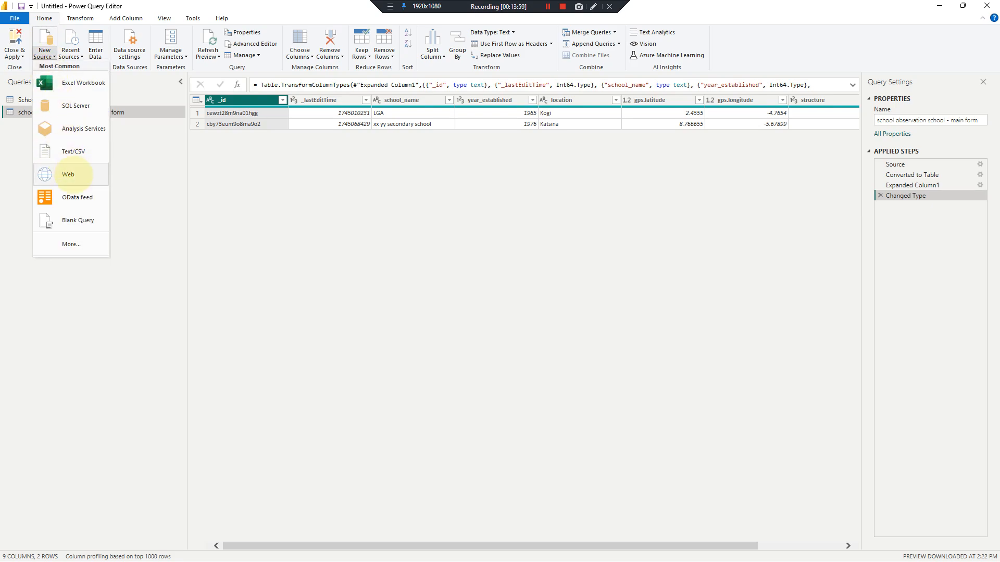
{"action": "left_click", "coordinate": [68, 174]}
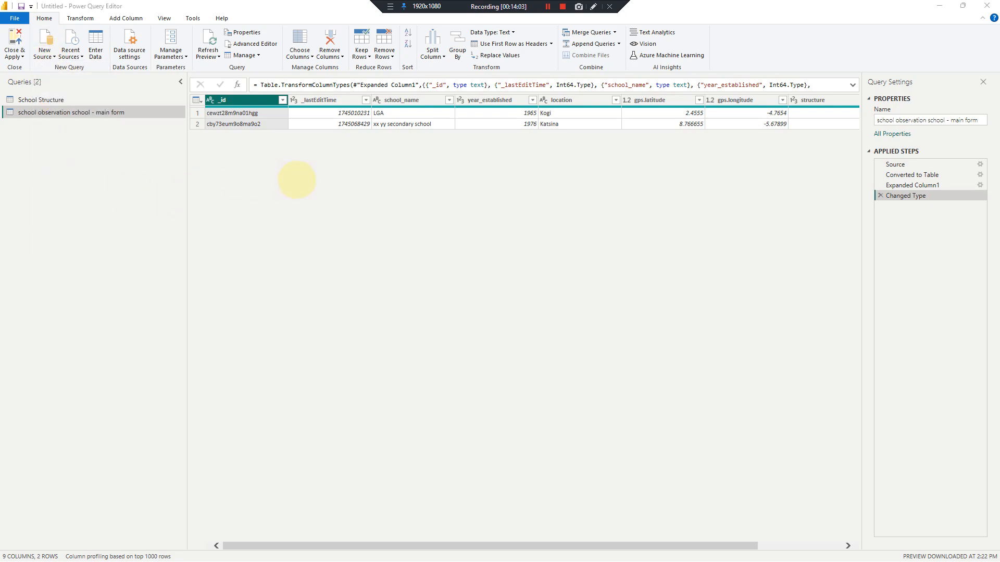
{"action": "key", "text": "ctrl+v"}
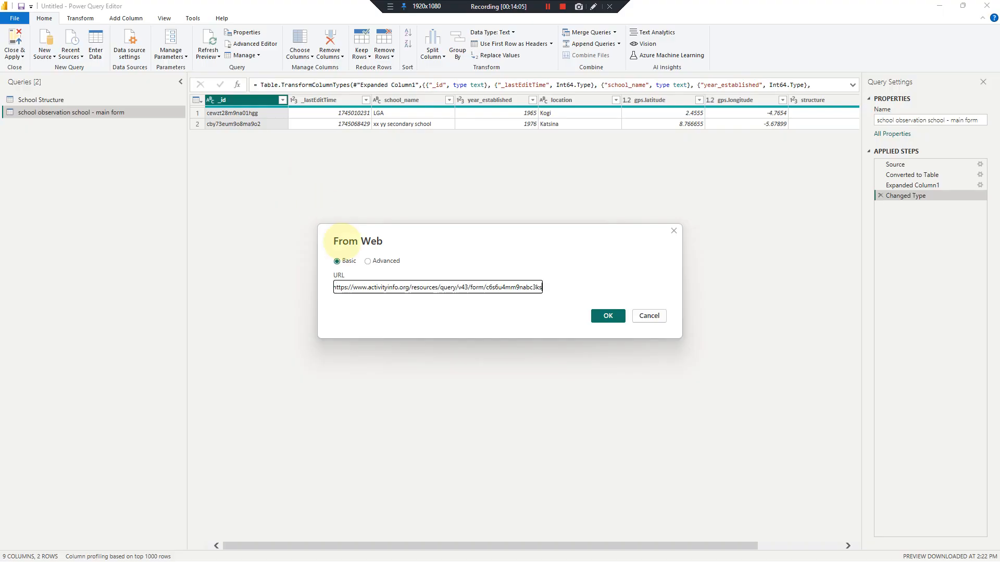
{"action": "key", "text": "Return"}
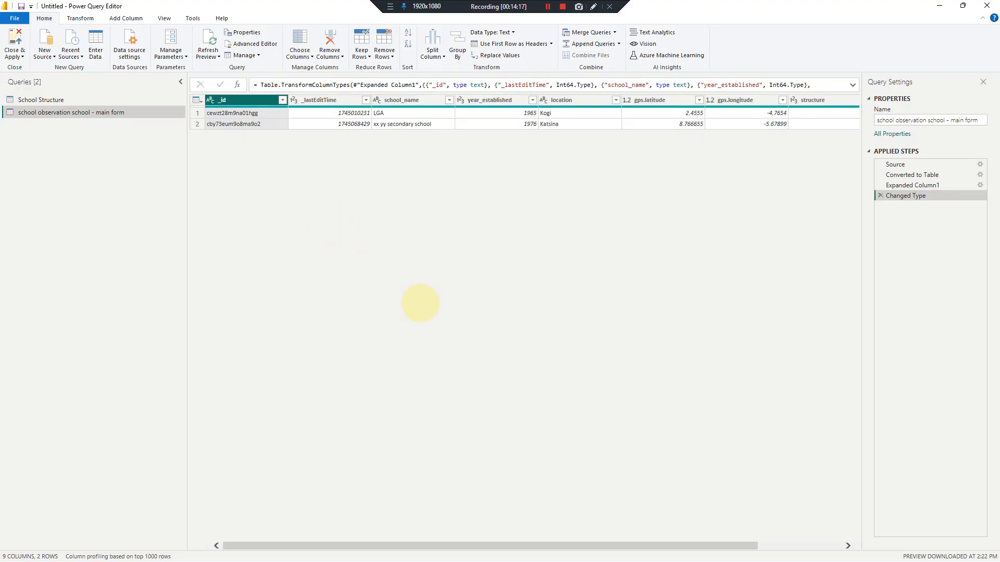
Step: Return to the main survey form in ActivityInfo, and rename the newly imported query in the Power Query Editor as "furniture facilities"
{"action": "left_click", "coordinate": [558, 549]}
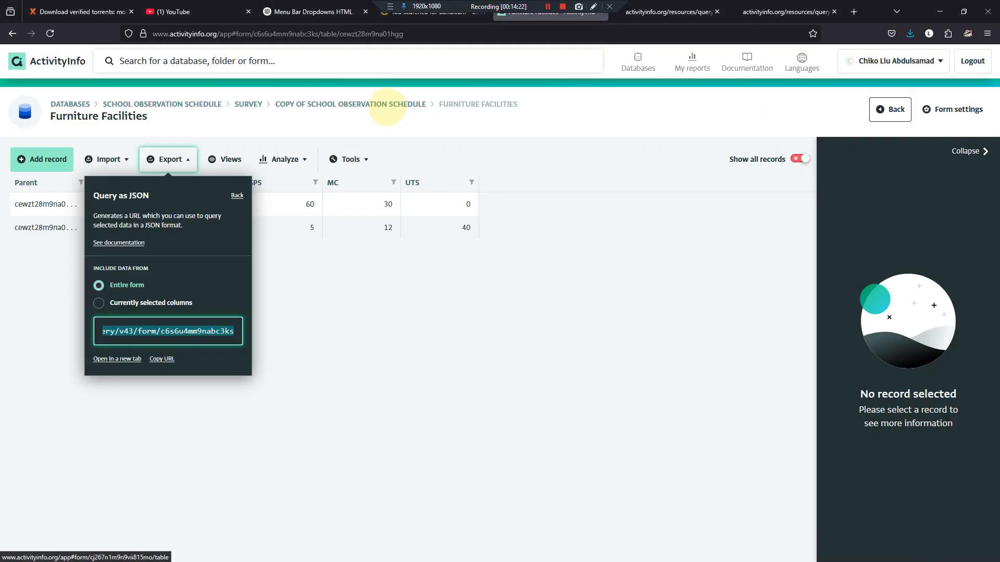
{"action": "left_click", "coordinate": [386, 106]}
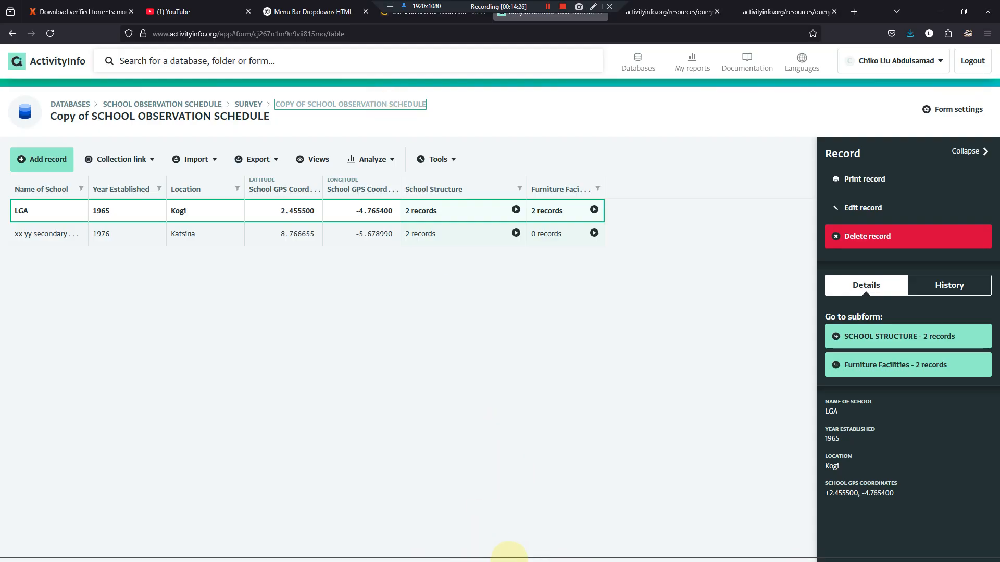
{"action": "mouse_move", "coordinate": [580, 550]}
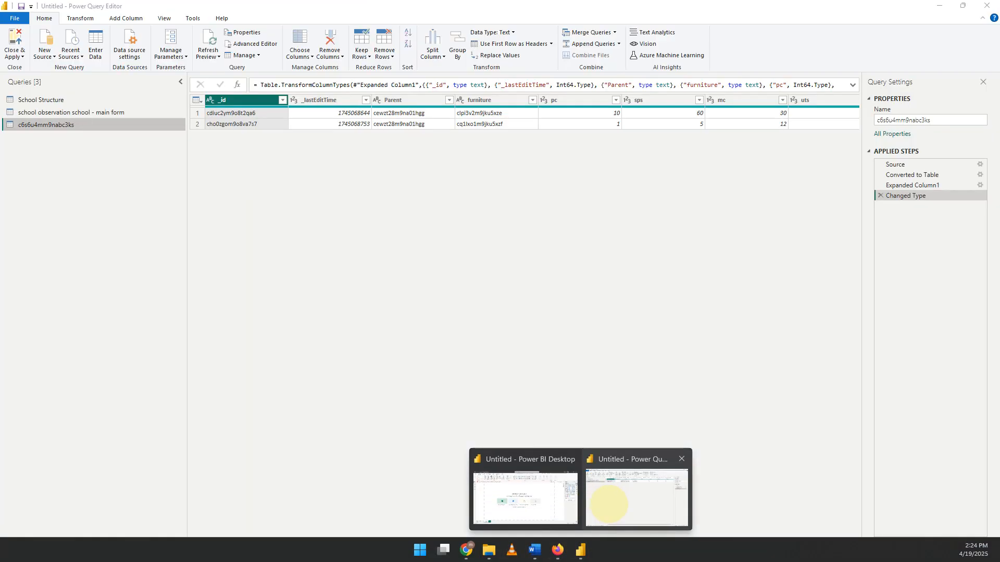
{"action": "left_click", "coordinate": [607, 500]}
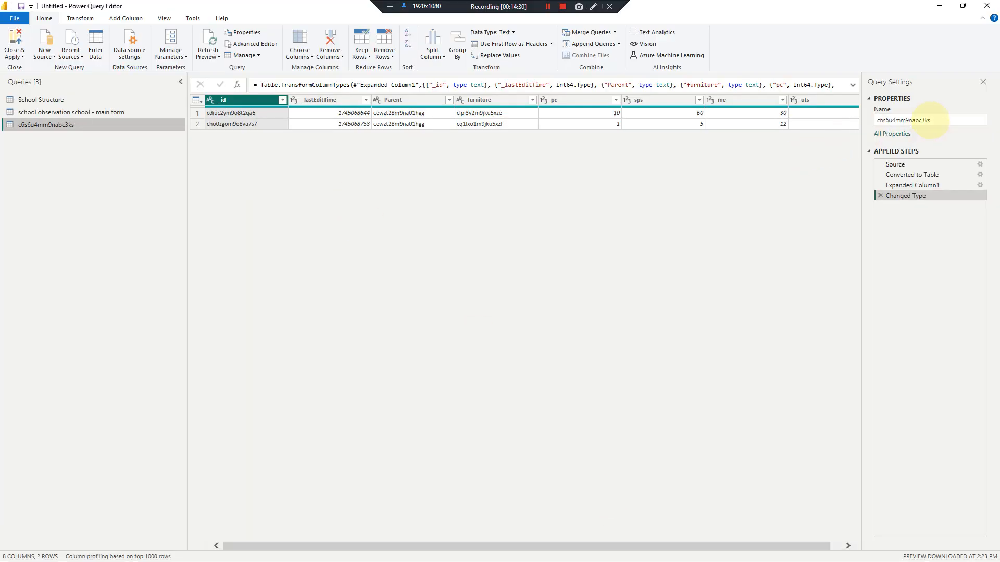
{"action": "left_click", "coordinate": [932, 120]}
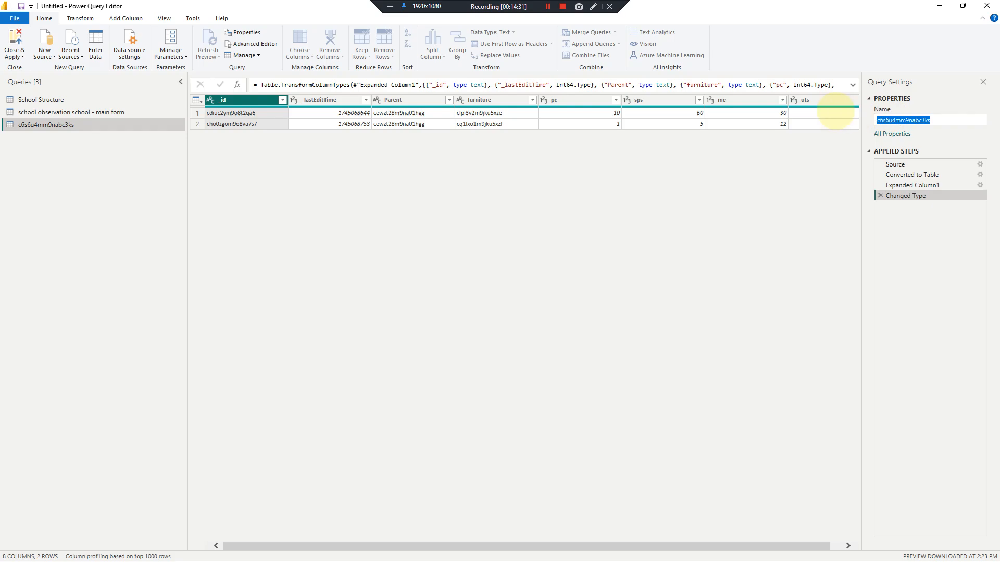
{"action": "type", "text": "furniture facilities"}
{"action": "key", "text": "Return"}
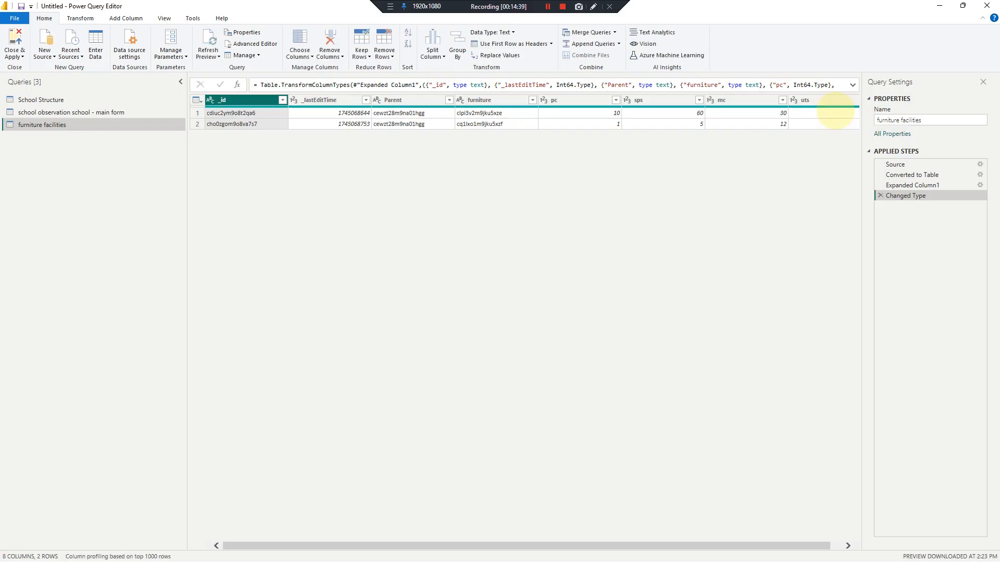
{"action": "key", "text": "alt+Tab"}
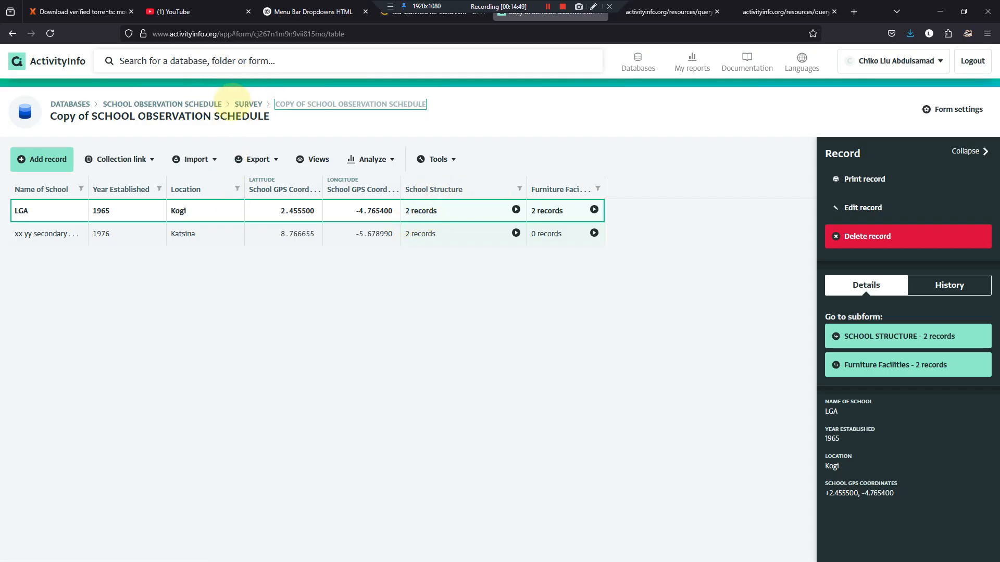
Step: Open the FURNITURE FACILITIES form in the Reference folder of the SCHOOL OBSERVATION SCHEDULE database
{"action": "left_click", "coordinate": [242, 104]}
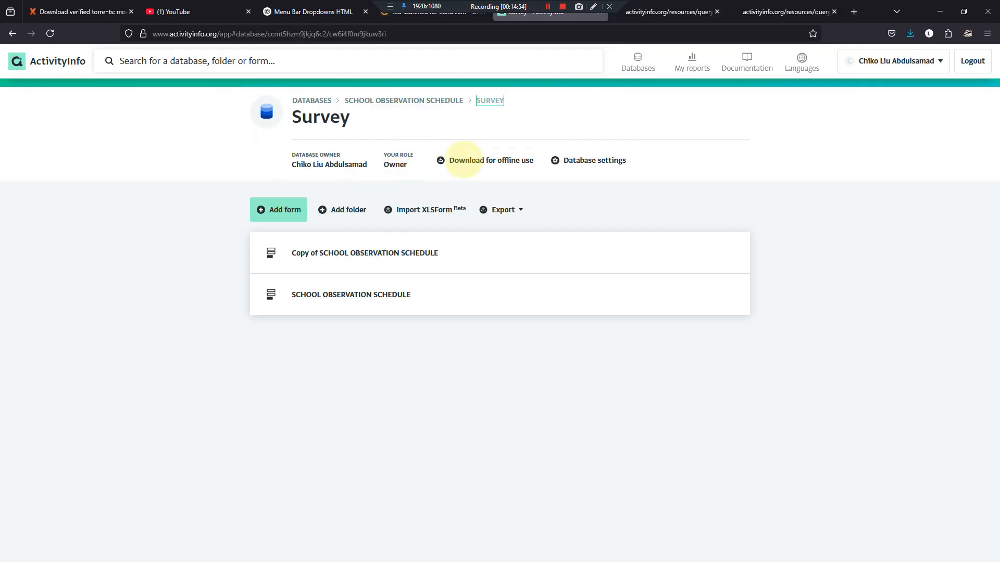
{"action": "left_click", "coordinate": [428, 100]}
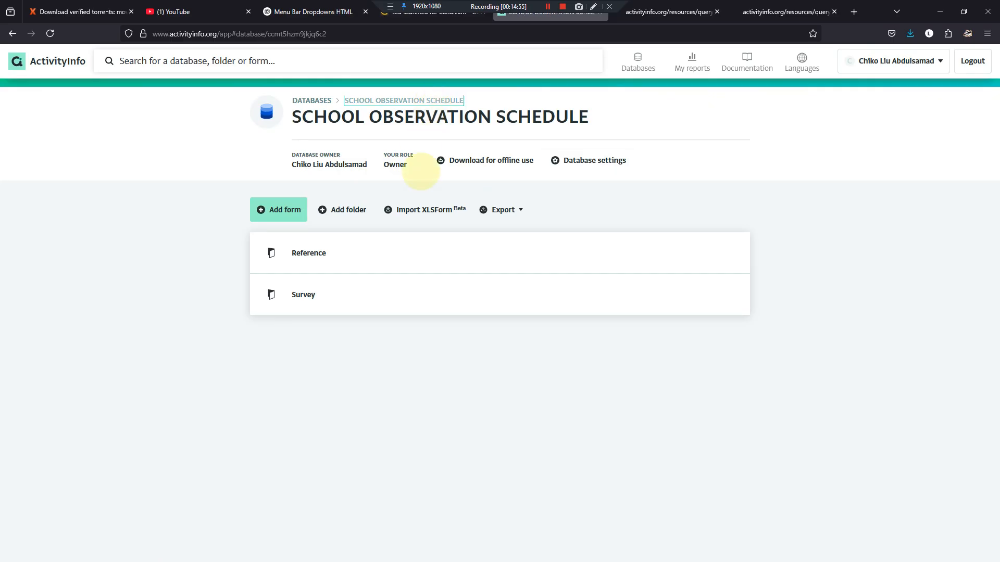
{"action": "left_click", "coordinate": [312, 253]}
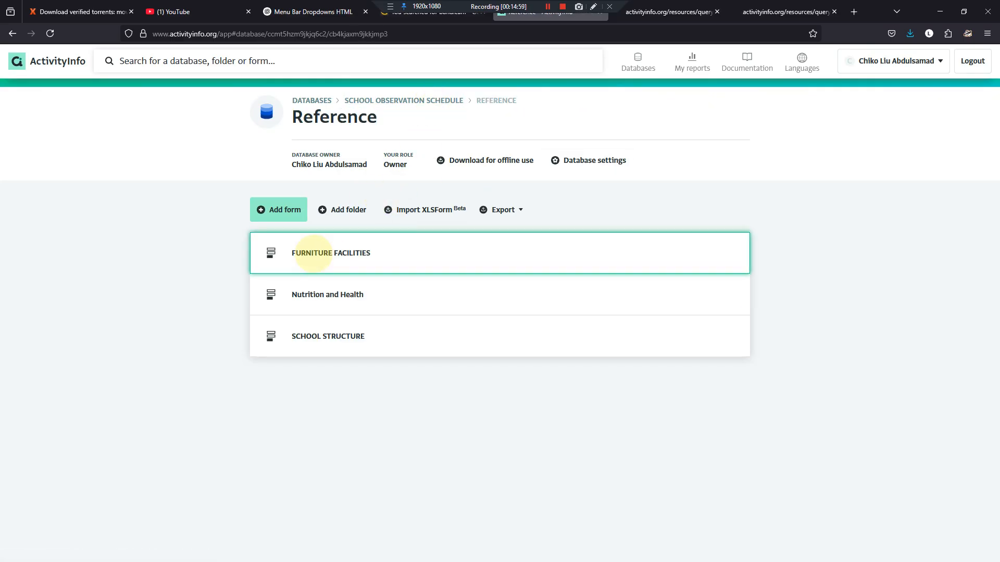
{"action": "left_click", "coordinate": [312, 252]}
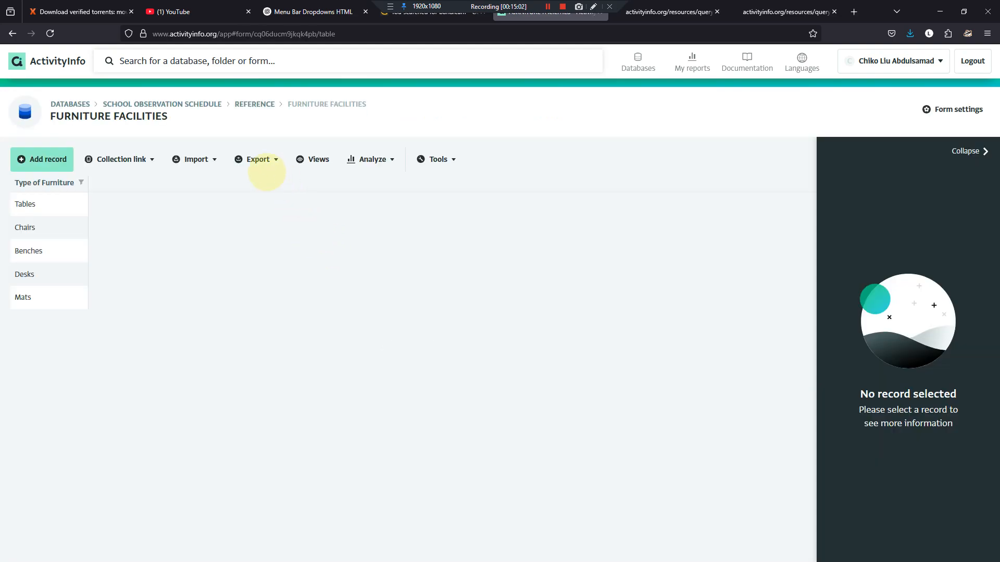
Step: Generate the reference form's JSON query for the entire form and copy its URL
{"action": "left_click", "coordinate": [264, 165]}
{"action": "left_click", "coordinate": [206, 279]}
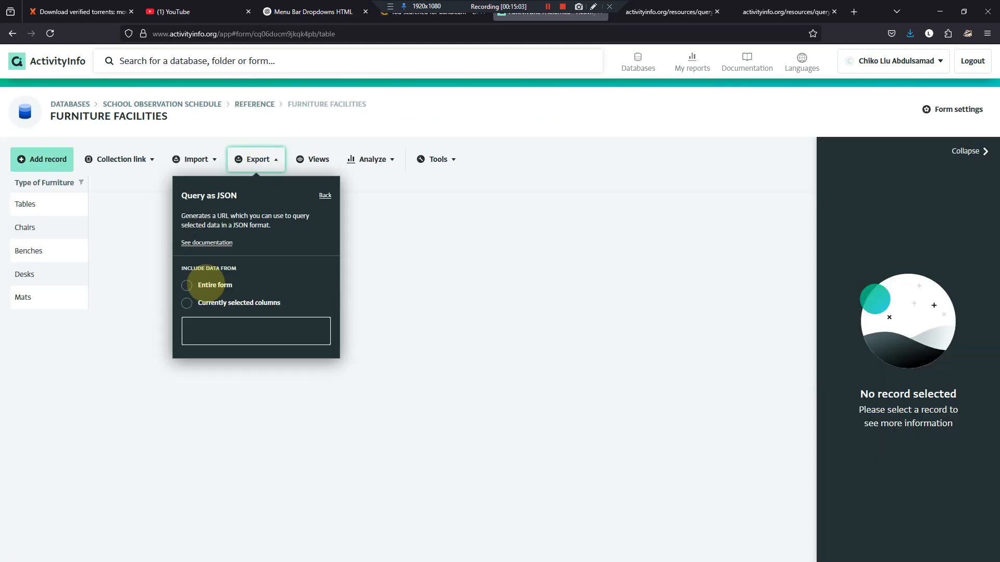
{"action": "left_click", "coordinate": [206, 285]}
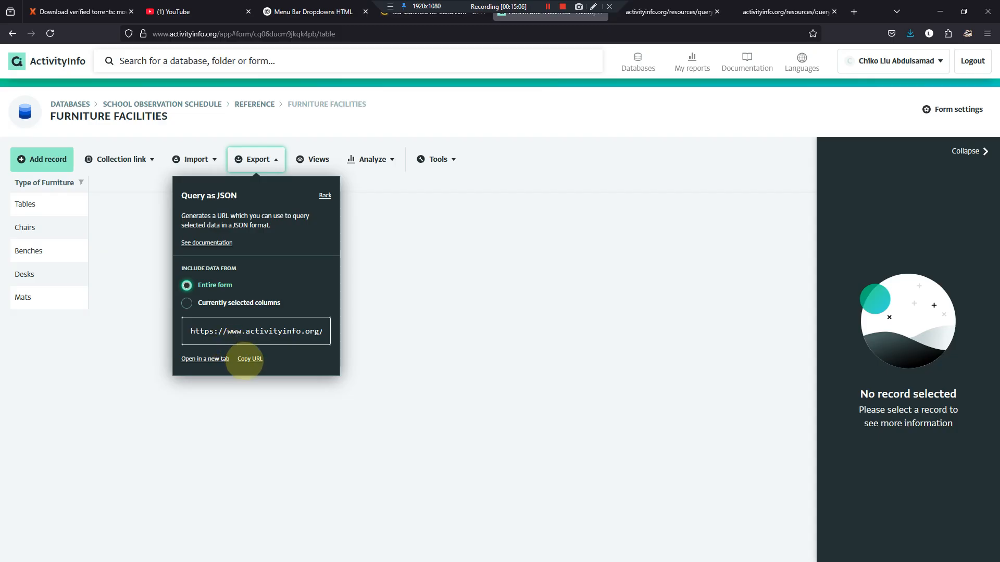
{"action": "left_click", "coordinate": [250, 359]}
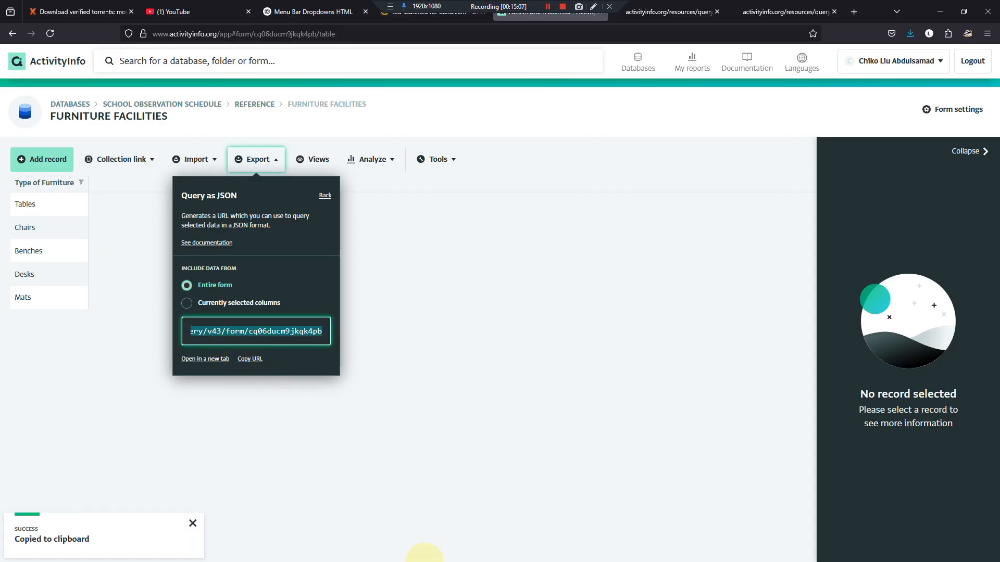
Step: Switch to the Power Query Editor and start a new query from a Web source
{"action": "mouse_move", "coordinate": [578, 547]}
{"action": "left_click", "coordinate": [629, 502]}
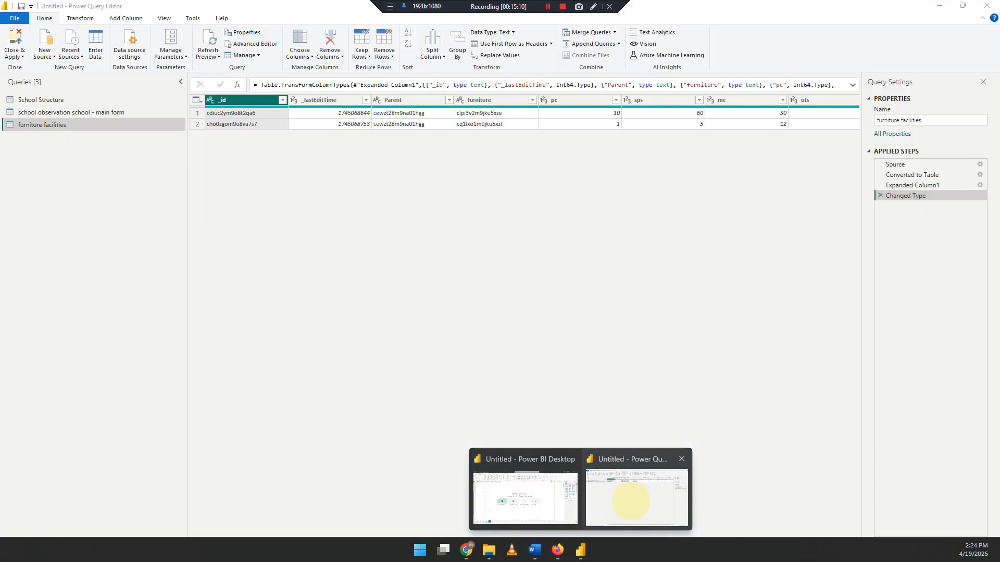
{"action": "left_click", "coordinate": [44, 52]}
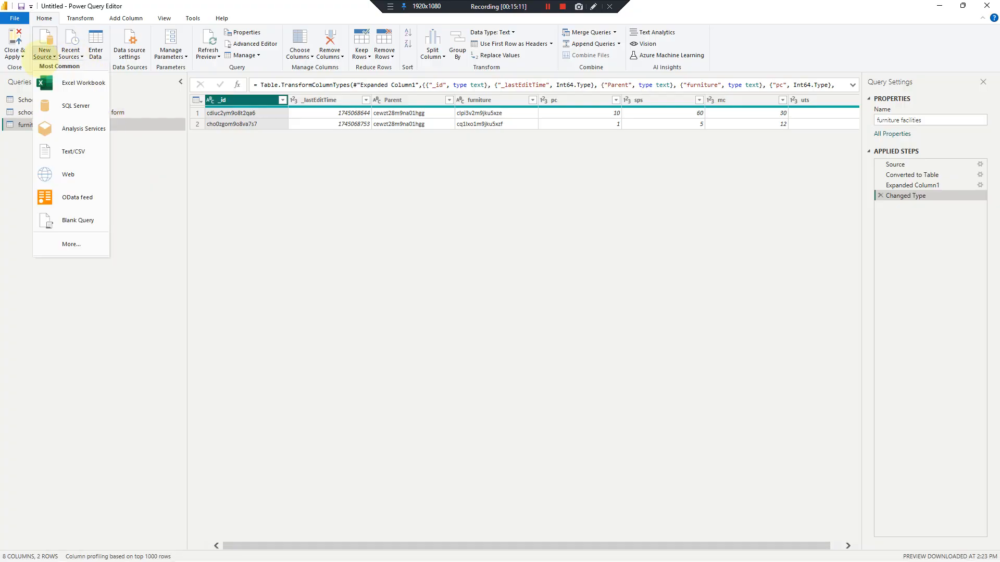
{"action": "left_click", "coordinate": [85, 173]}
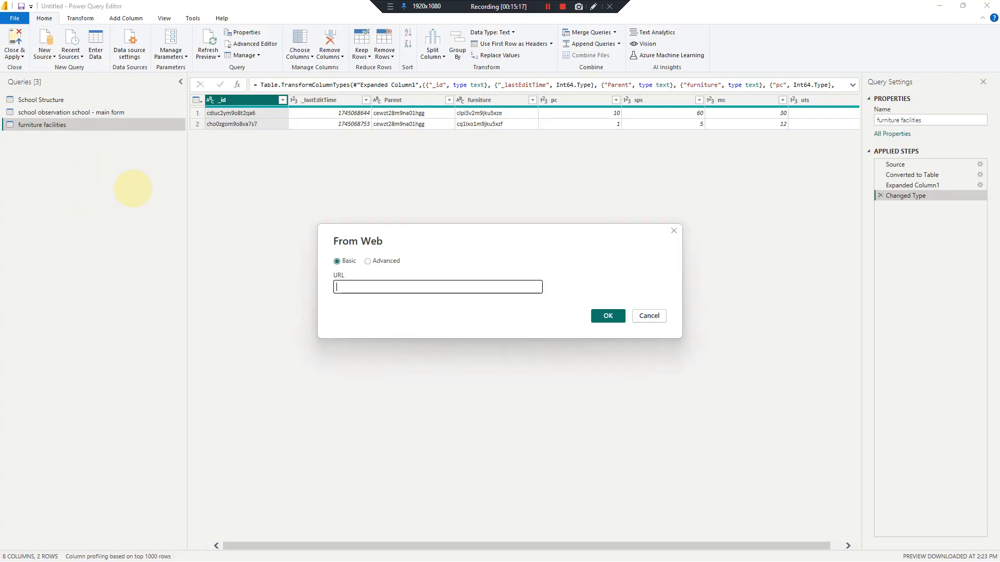
{"action": "type", "text": "furniture item"}
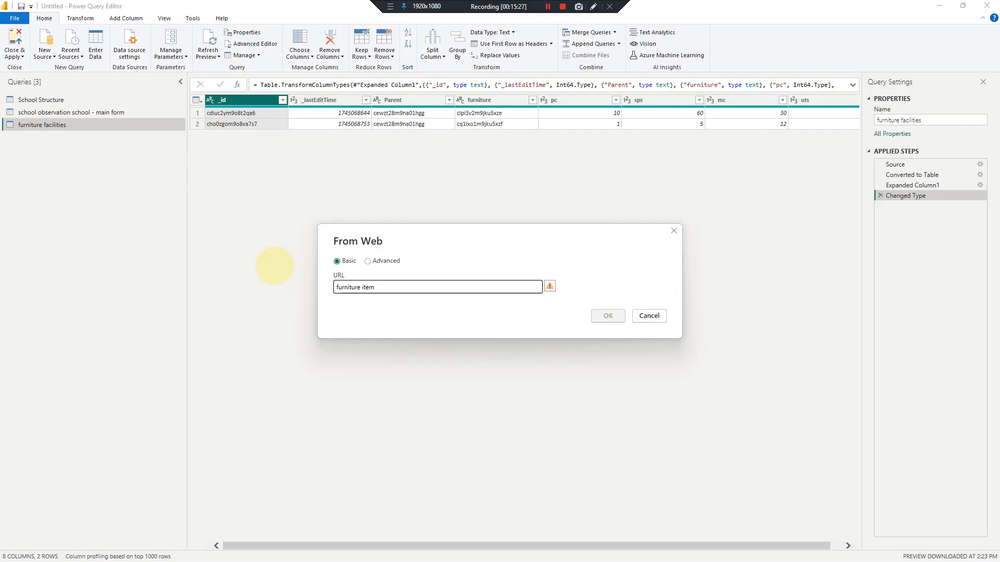
{"action": "key", "text": "alt+Tab"}
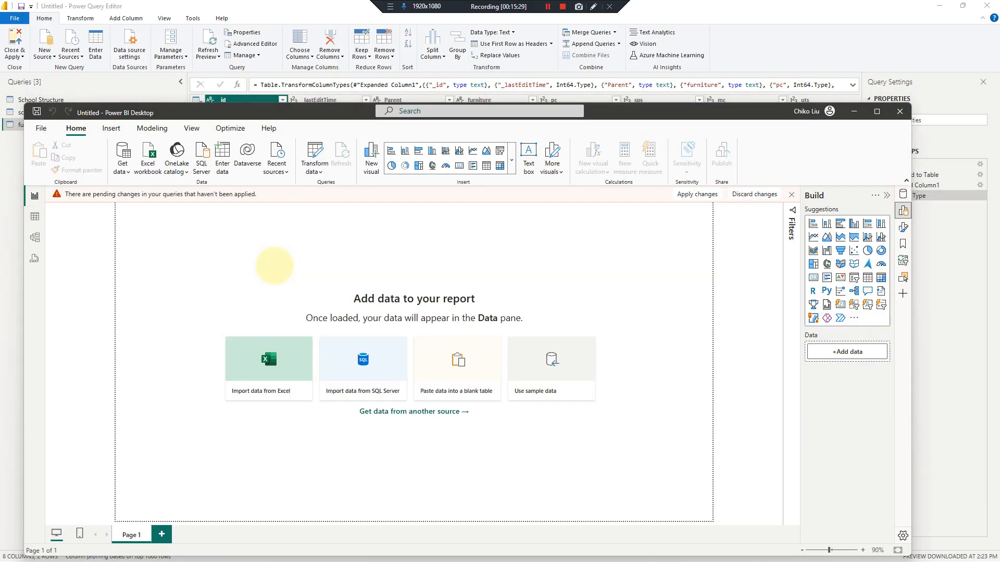
{"action": "key", "text": "alt+Tab"}
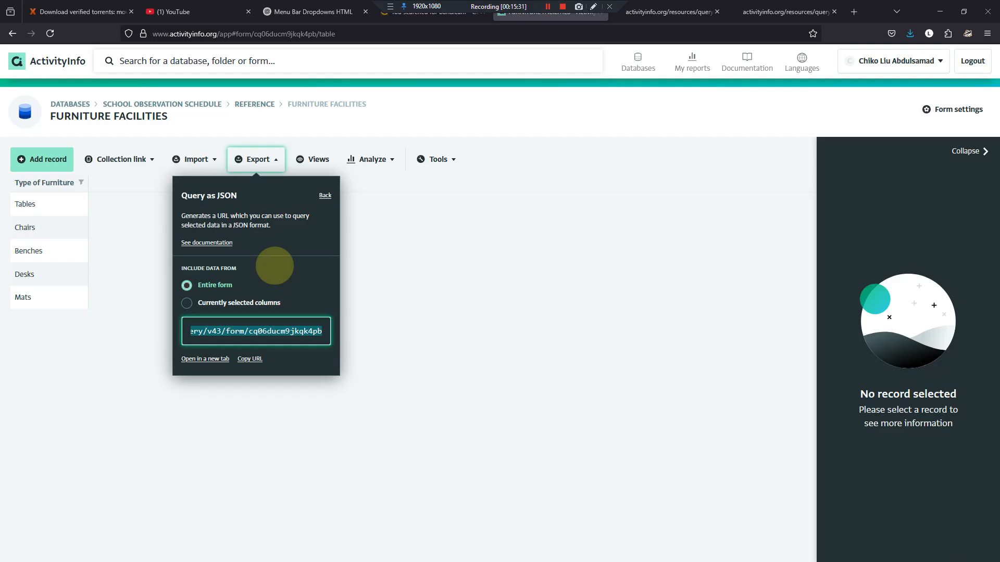
{"action": "key", "text": "alt+Tab"}
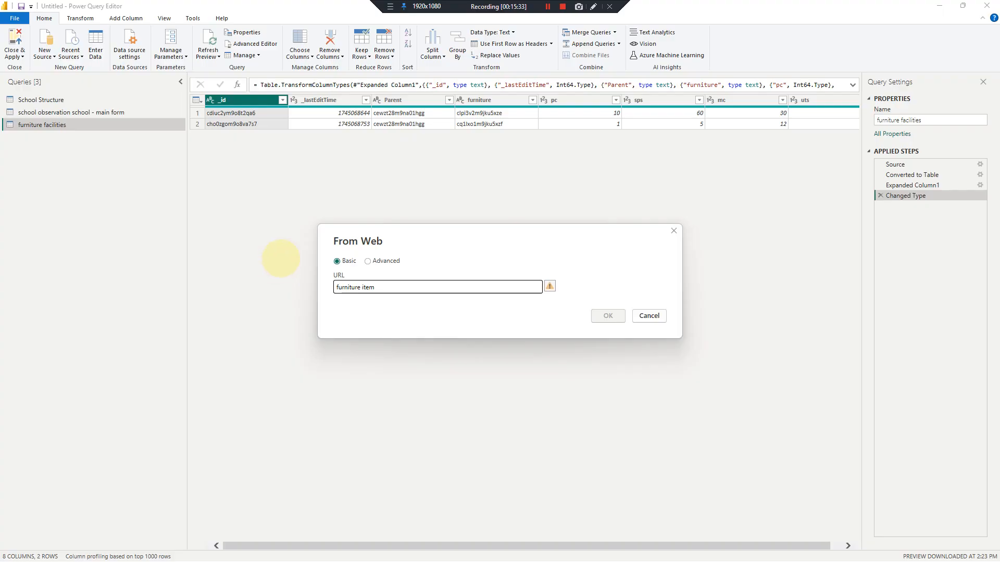
{"action": "left_click", "coordinate": [411, 286]}
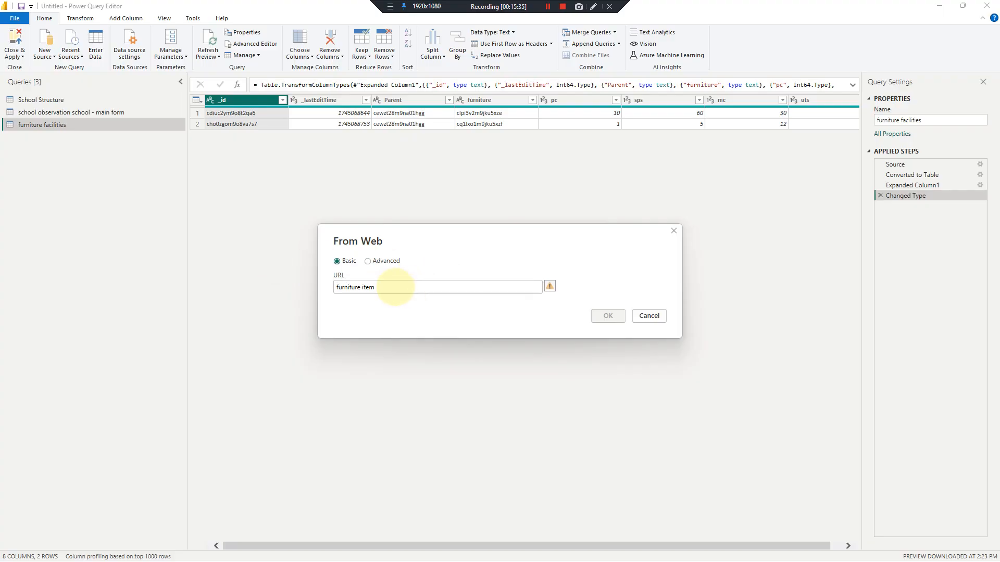
{"action": "left_click_drag", "start_coordinate": [395, 287], "coordinate": [266, 281]}
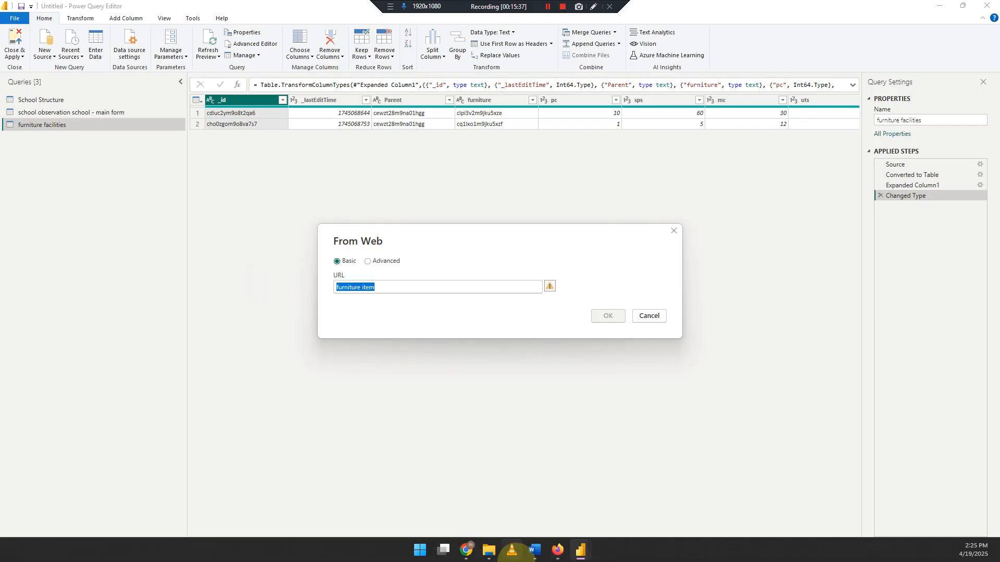
Step: Copy the FURNITURE FACILITIES reference form's JSON query URL again from ActivityInfo and load it as the new Web source in the Power Query Editor
{"action": "left_click", "coordinate": [557, 550]}
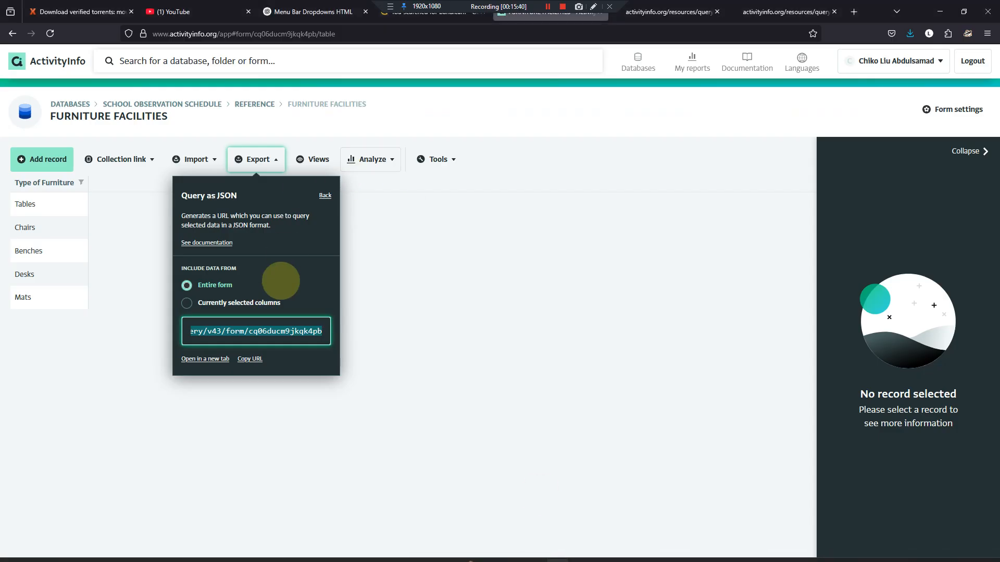
{"action": "left_click", "coordinate": [250, 358]}
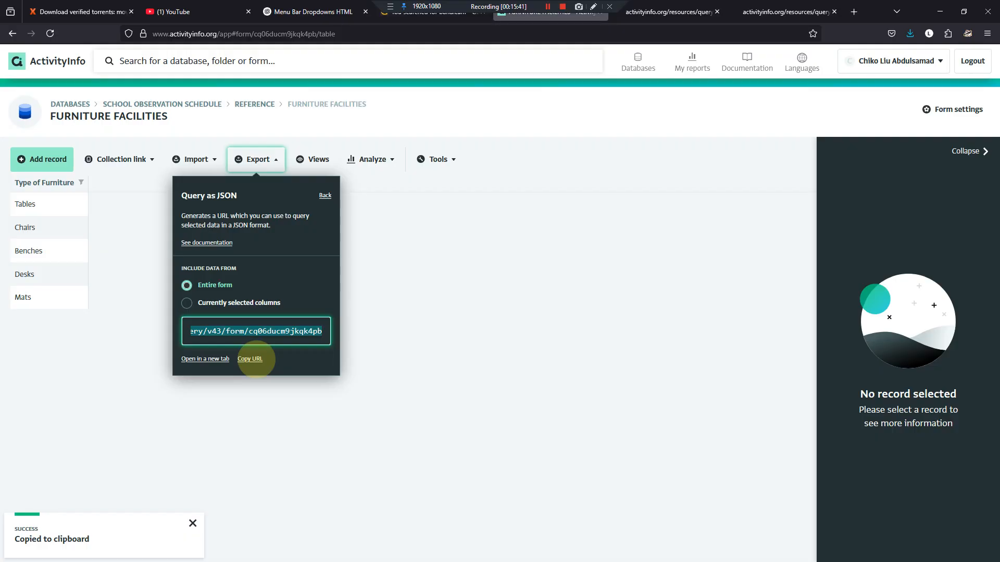
{"action": "key", "text": "alt+Tab"}
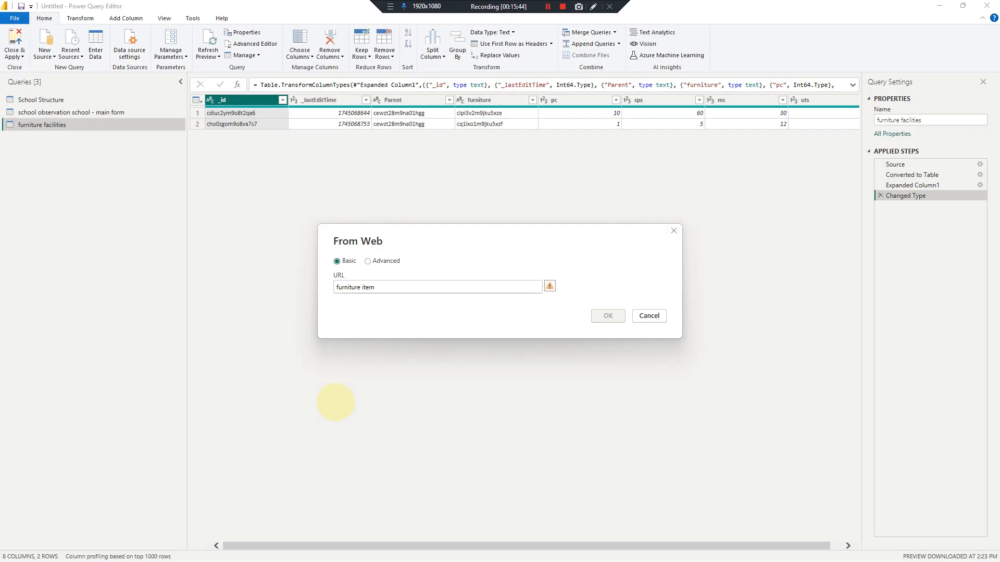
{"action": "left_click_drag", "start_coordinate": [391, 286], "coordinate": [336, 285]}
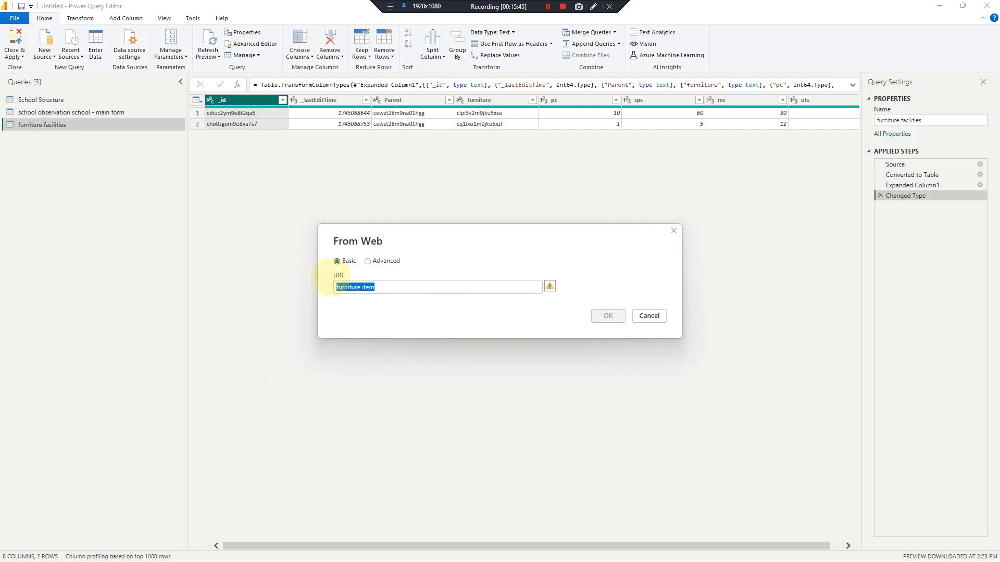
{"action": "key", "text": "ctrl+v"}
{"action": "key", "text": "Return"}
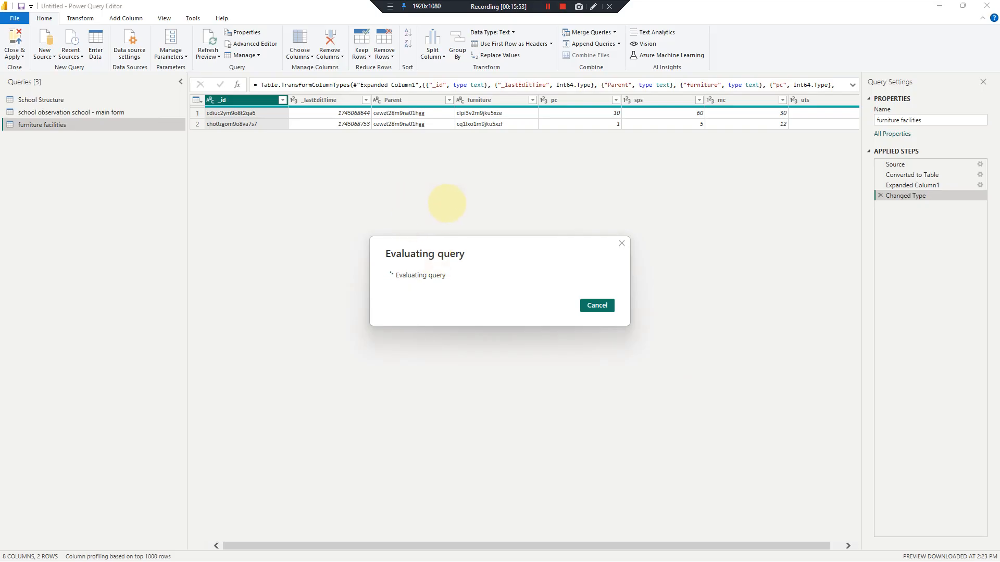
Step: Rename the newly imported furniture reference query as "furnitures"
{"action": "left_click", "coordinate": [952, 120]}
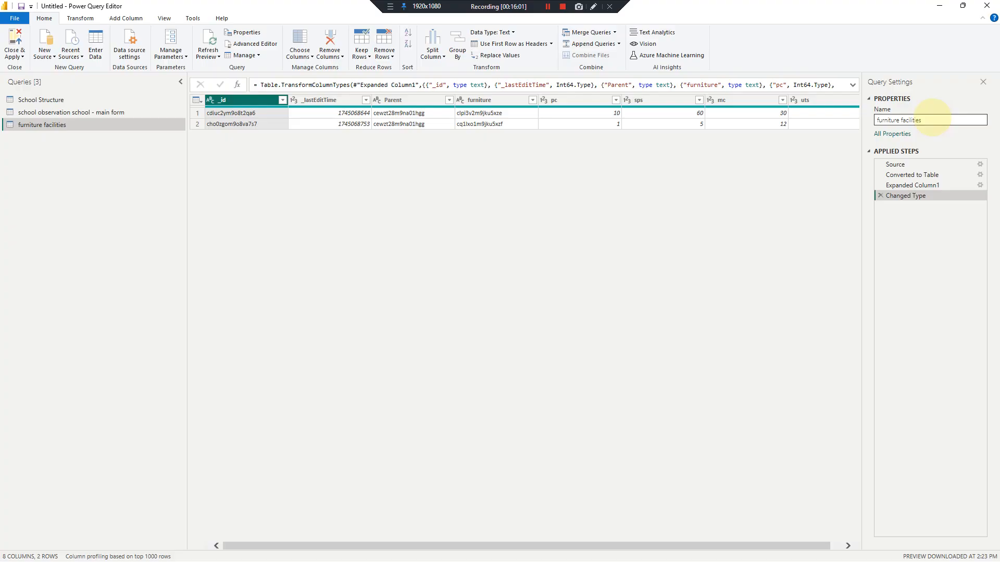
{"action": "key", "text": "alt+Tab"}
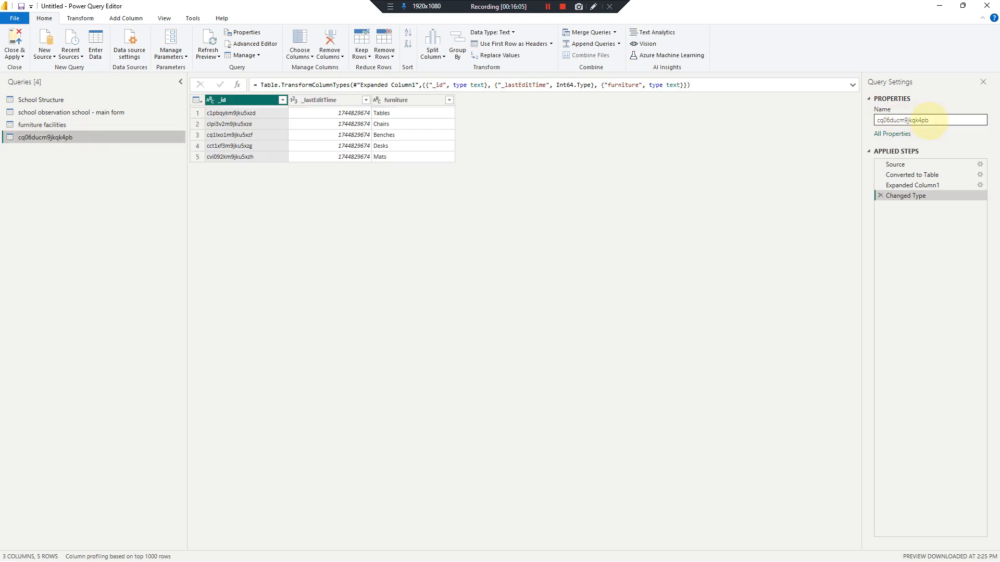
{"action": "left_click", "coordinate": [929, 121]}
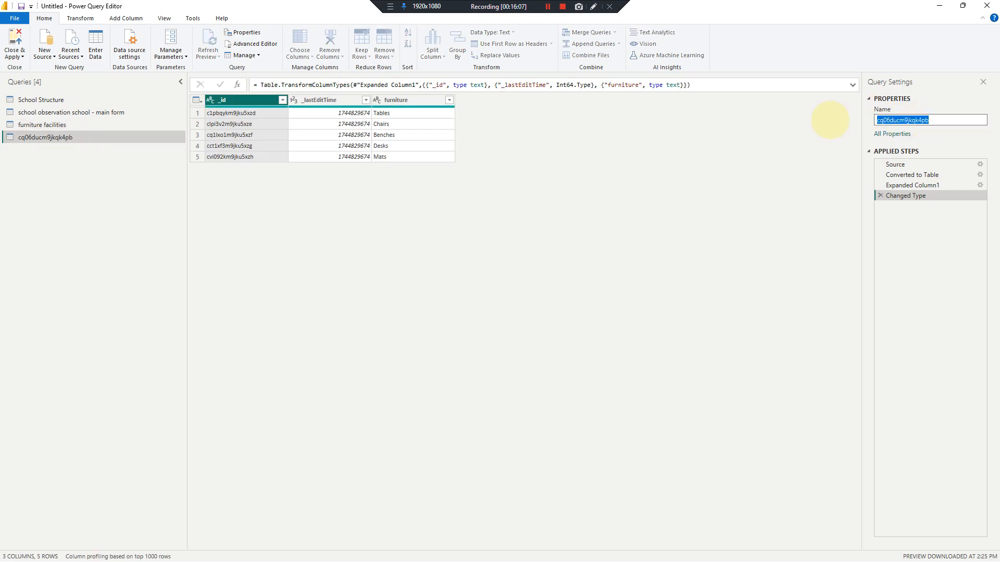
{"action": "type", "text": "furnitures"}
{"action": "key", "text": "Return"}
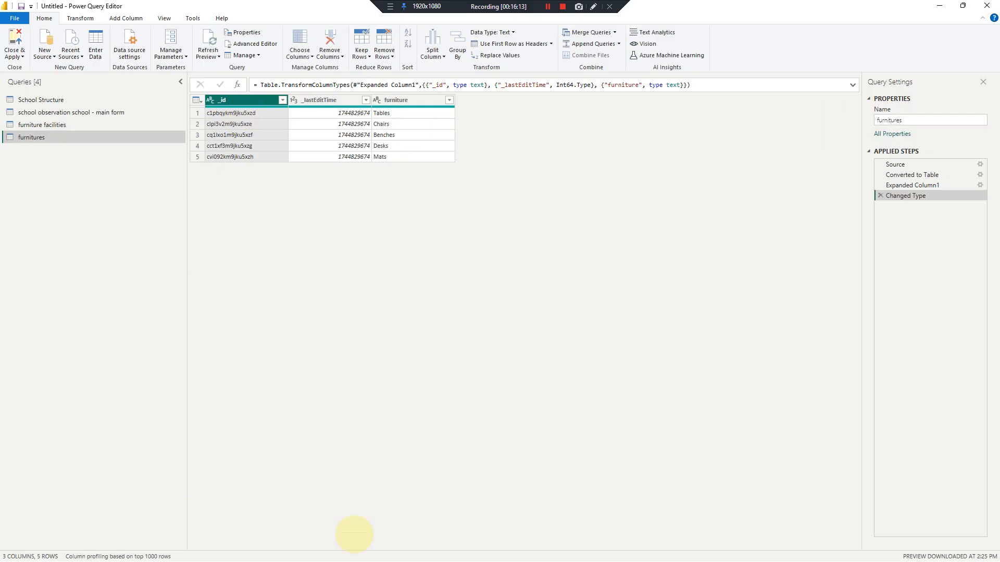
Step: Switch to ActivityInfo in the browser and open the SCHOOL STRUCTURE form in the Reference folder
{"action": "left_click", "coordinate": [557, 550]}
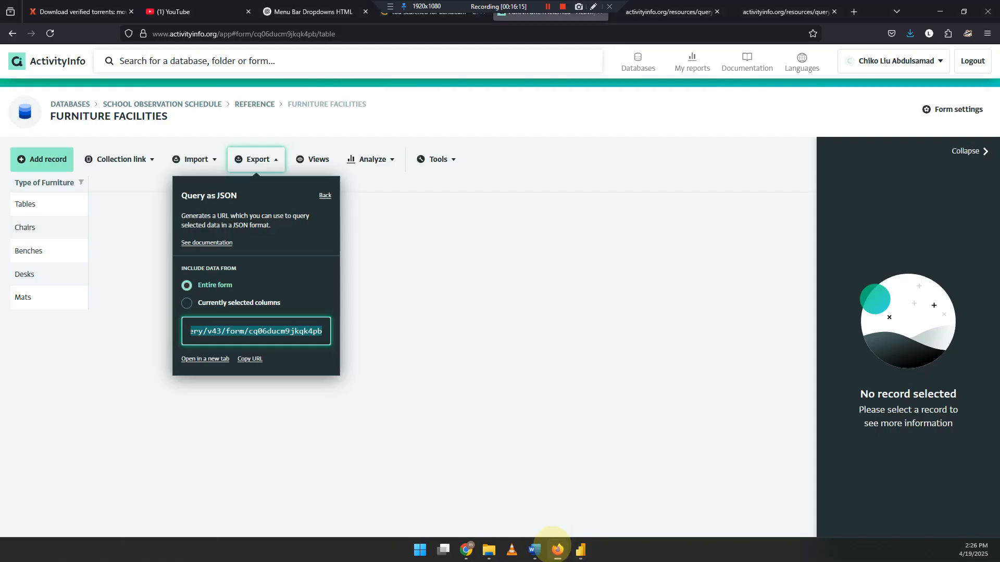
{"action": "left_click", "coordinate": [251, 104]}
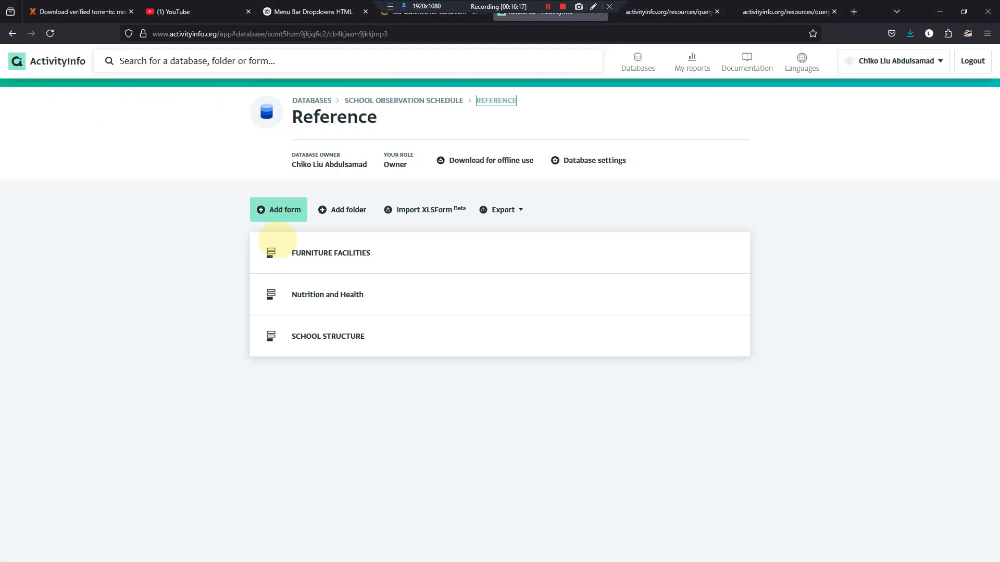
{"action": "left_click", "coordinate": [335, 336]}
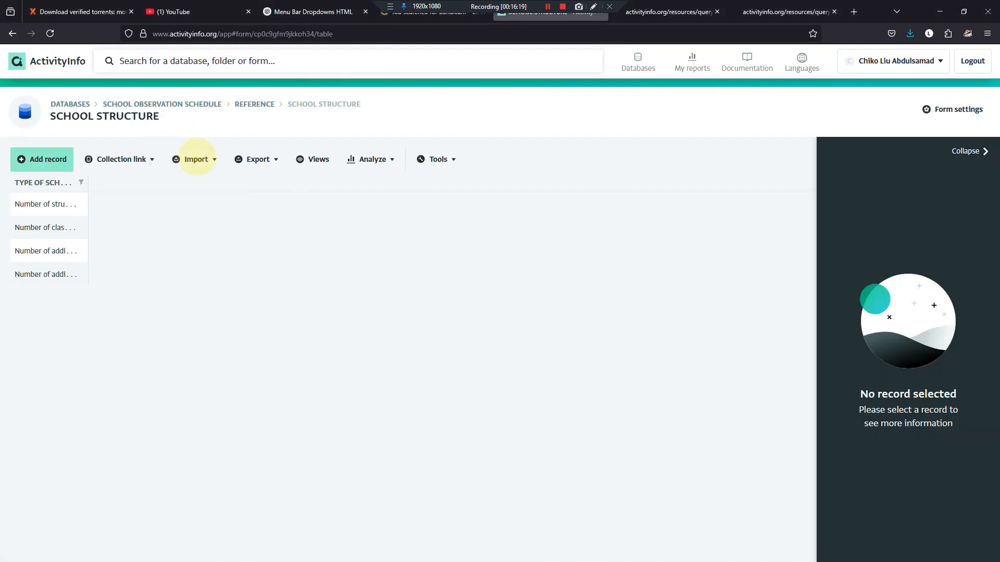
Step: Copy the SCHOOL STRUCTURE form's JSON query URL covering the entire form, and widen its column to show the full entries
{"action": "left_click", "coordinate": [256, 158]}
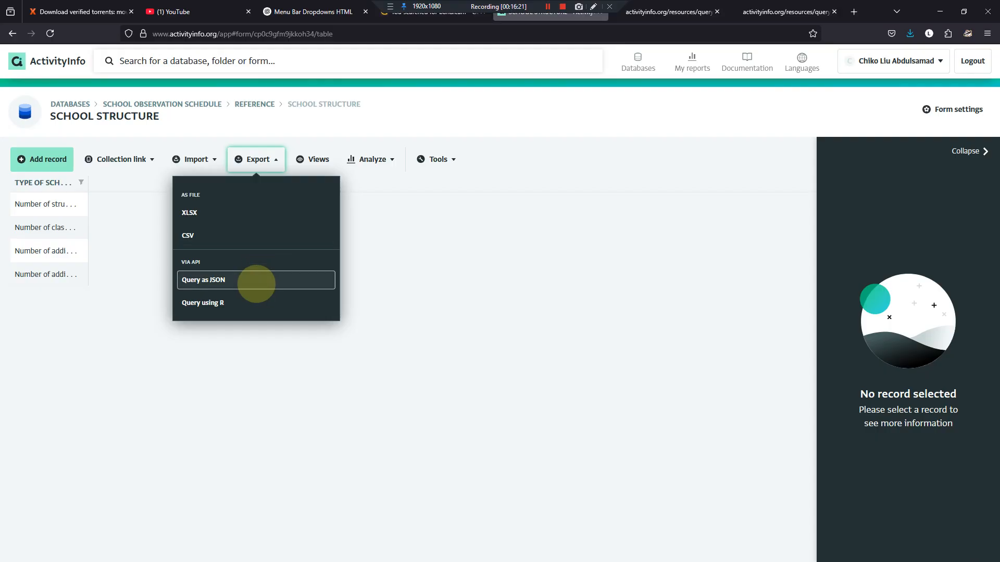
{"action": "left_click", "coordinate": [257, 280]}
{"action": "left_click", "coordinate": [187, 285]}
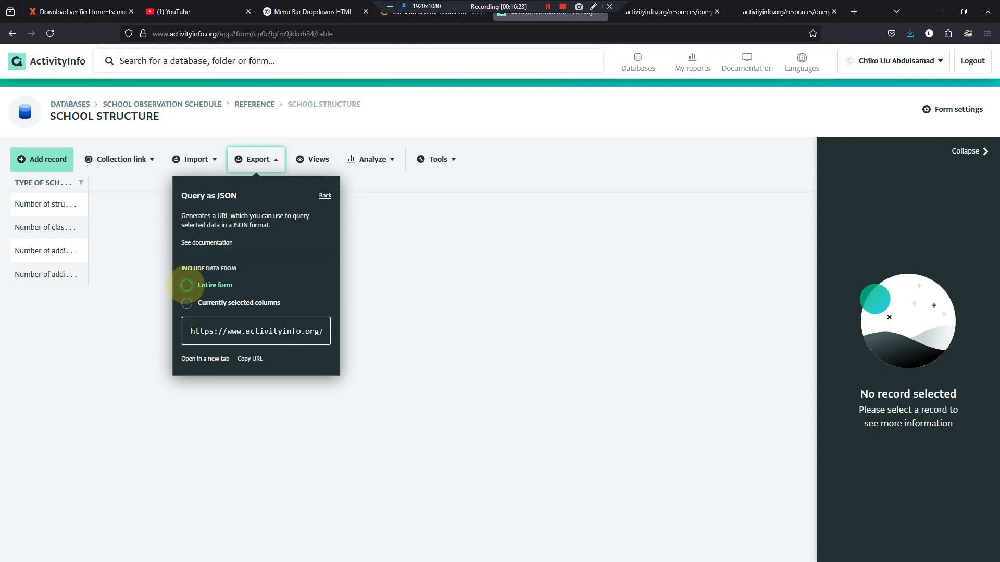
{"action": "left_click", "coordinate": [250, 359]}
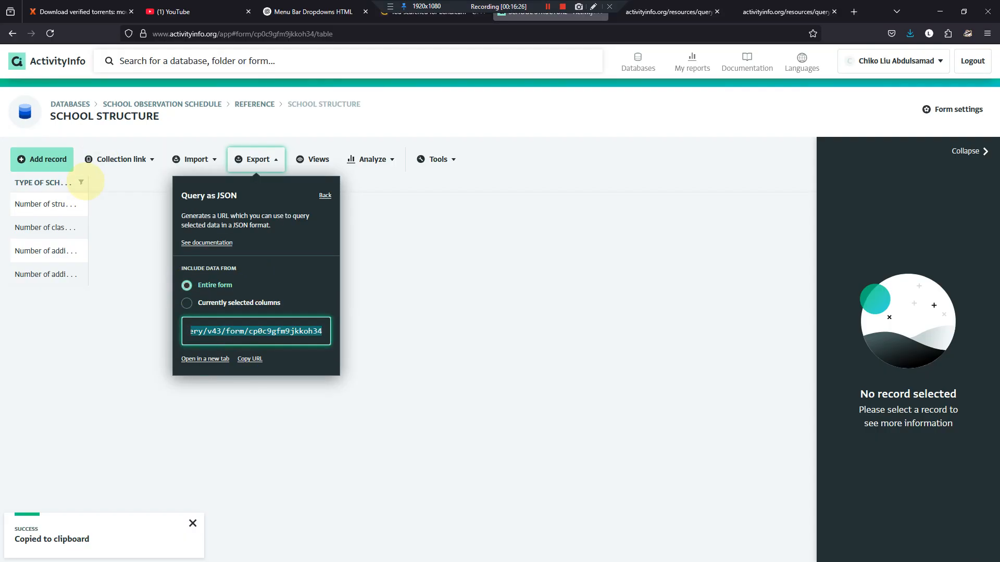
{"action": "left_click_drag", "start_coordinate": [88, 182], "coordinate": [180, 198]}
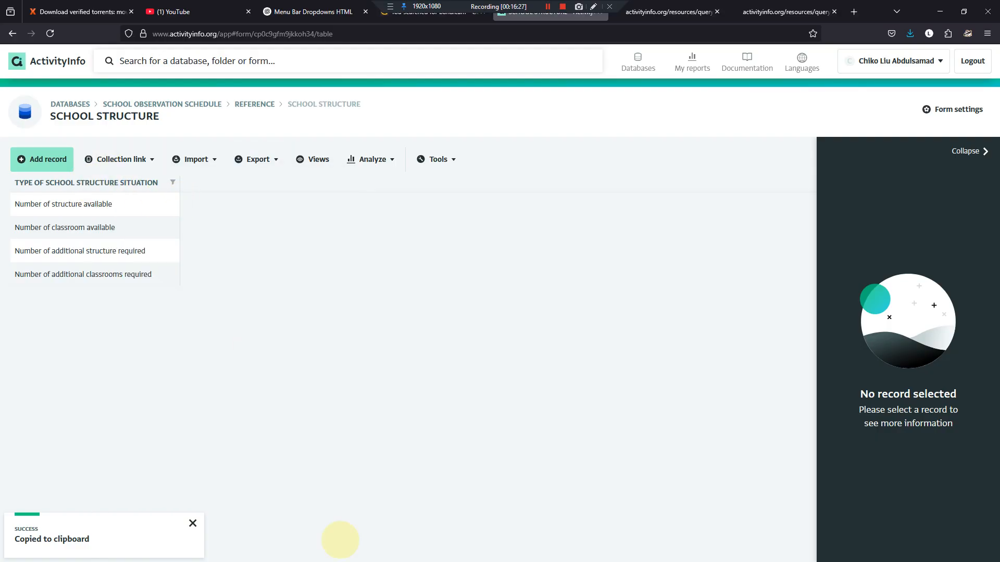
Step: Switch to the Power Query Editor and load the copied SCHOOL STRUCTURE form's JSON query URL as a new Web source
{"action": "mouse_move", "coordinate": [558, 549]}
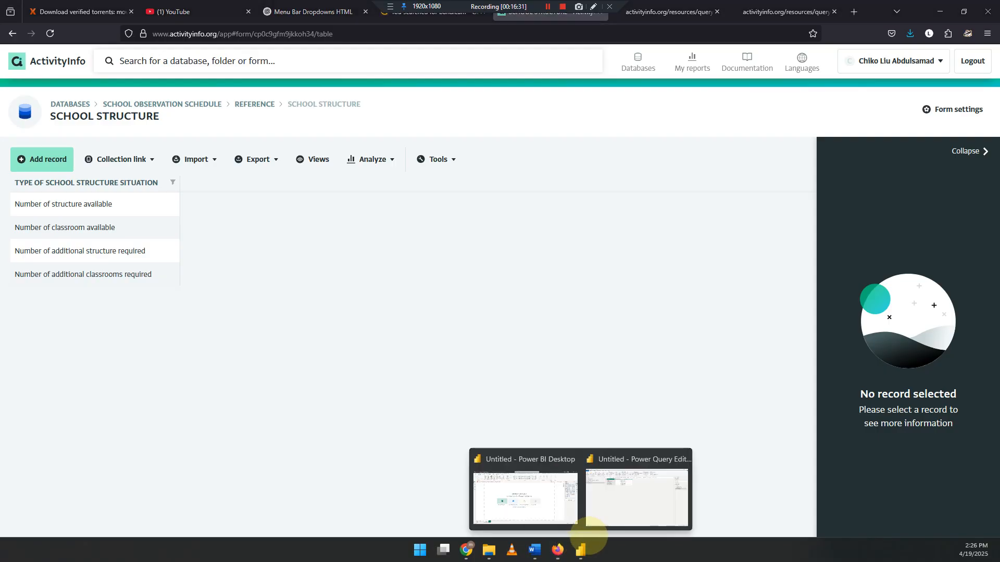
{"action": "left_click", "coordinate": [599, 515]}
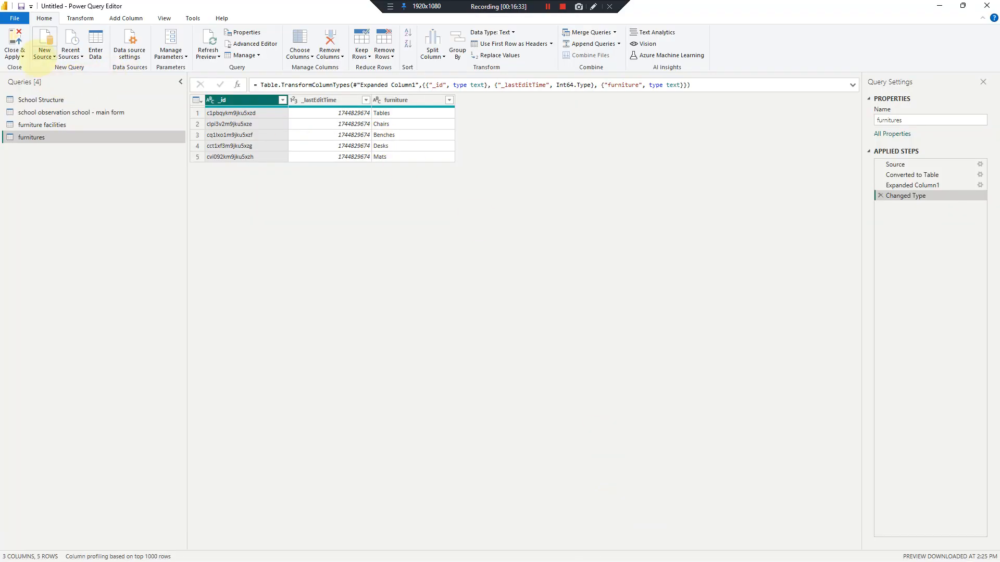
{"action": "left_click", "coordinate": [44, 44]}
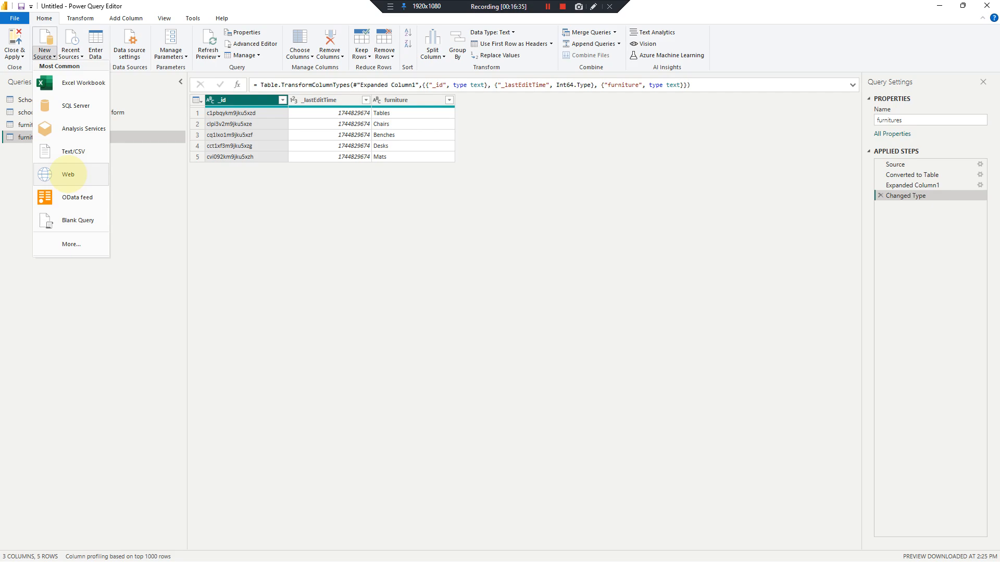
{"action": "left_click", "coordinate": [68, 170]}
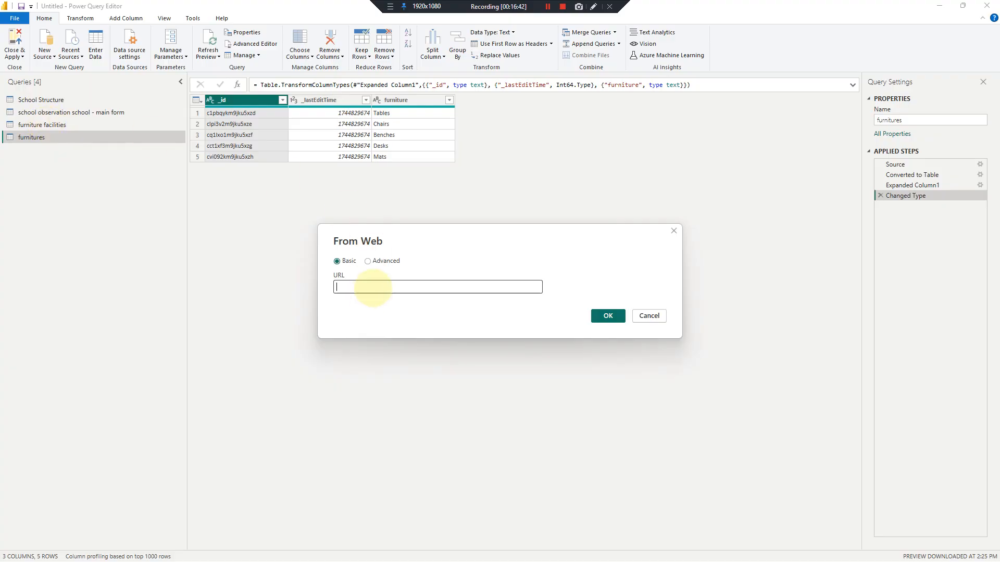
{"action": "left_click", "coordinate": [373, 288]}
{"action": "key", "text": "ctrl+v"}
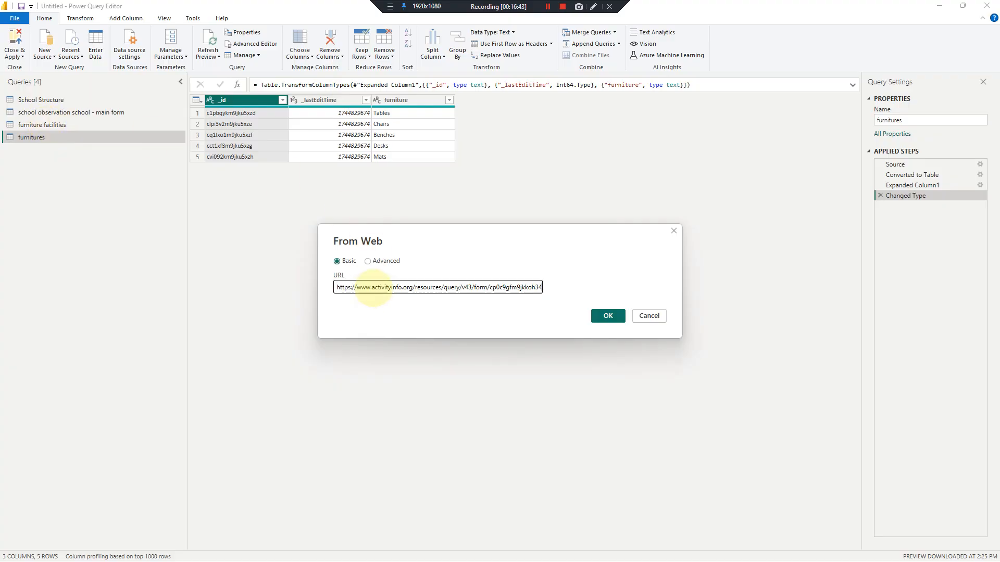
{"action": "key", "text": "Return"}
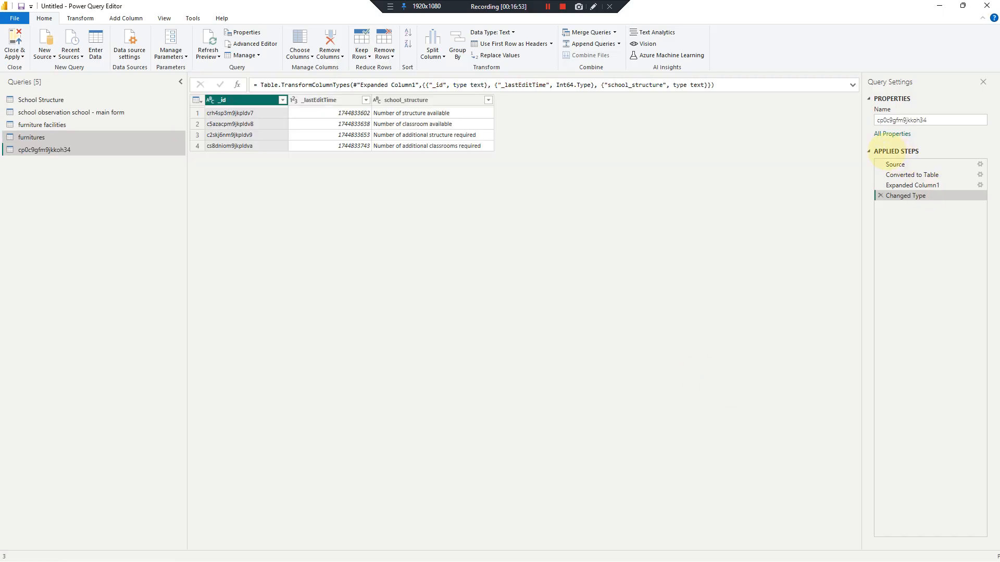
Step: Rename the newly imported school structure reference query as "structures"
{"action": "left_click_drag", "start_coordinate": [932, 121], "coordinate": [867, 115]}
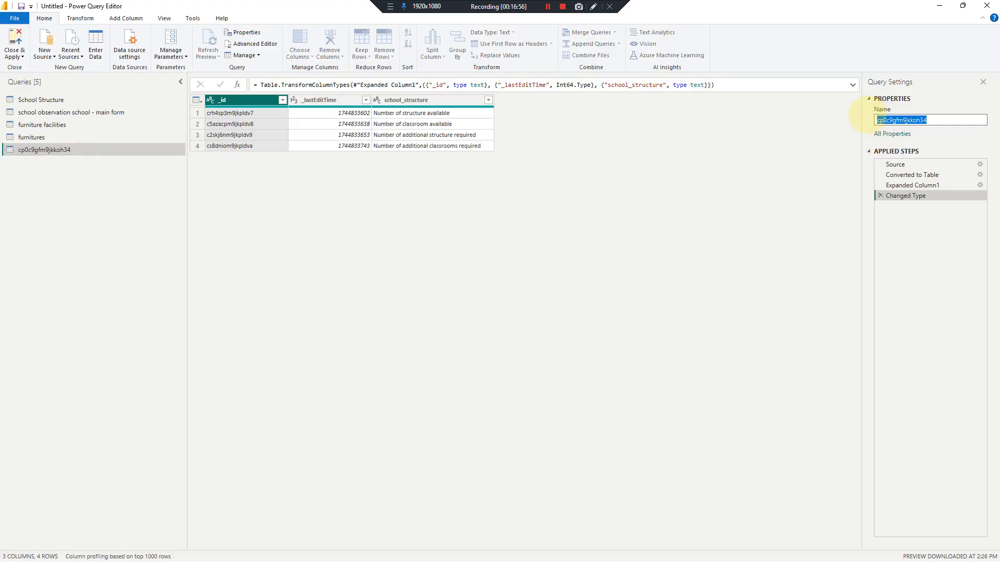
{"action": "type", "text": "structures"}
{"action": "key", "text": "Return"}
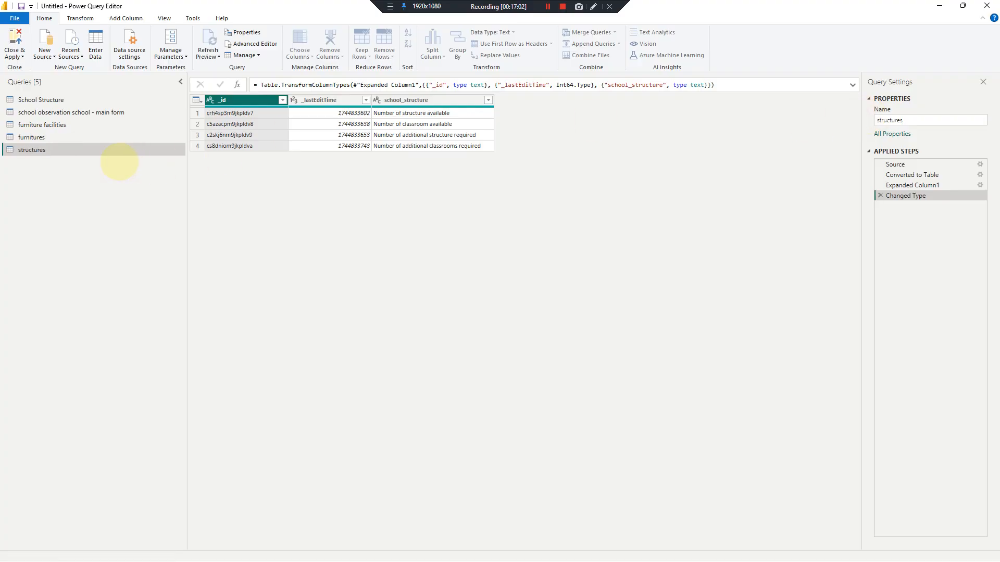
Step: Rename the School Structure subform query as "School Structure - data"
{"action": "left_click", "coordinate": [64, 99]}
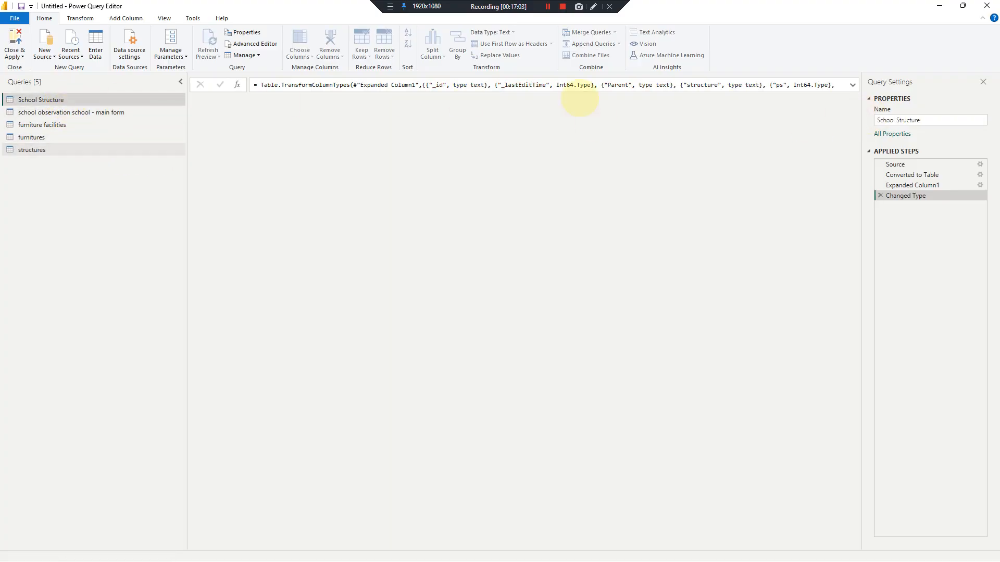
{"action": "left_click", "coordinate": [929, 120]}
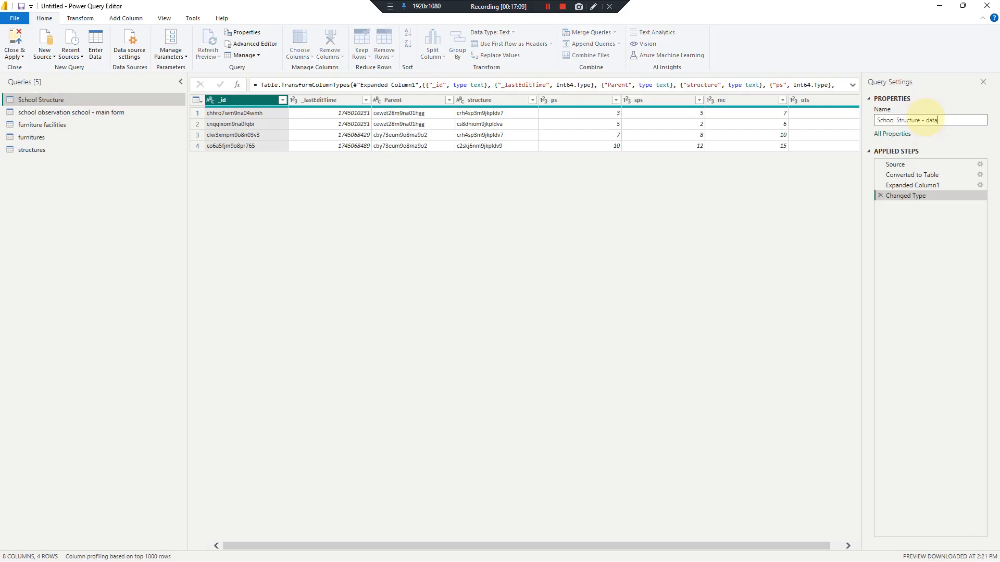
{"action": "key", "text": "Return"}
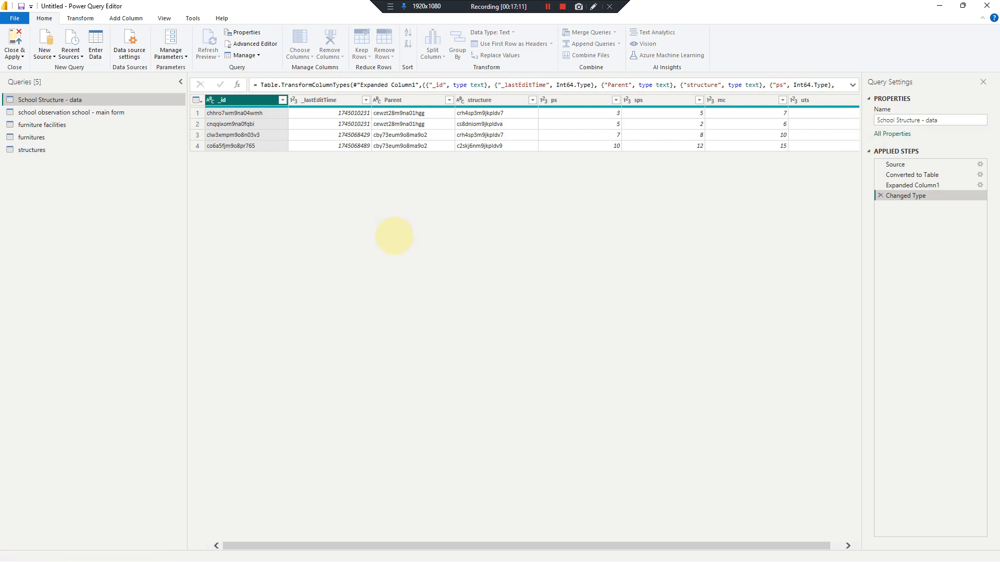
Step: Rename the furniture facilities subform query as "furniture facilities -data"
{"action": "left_click", "coordinate": [40, 125]}
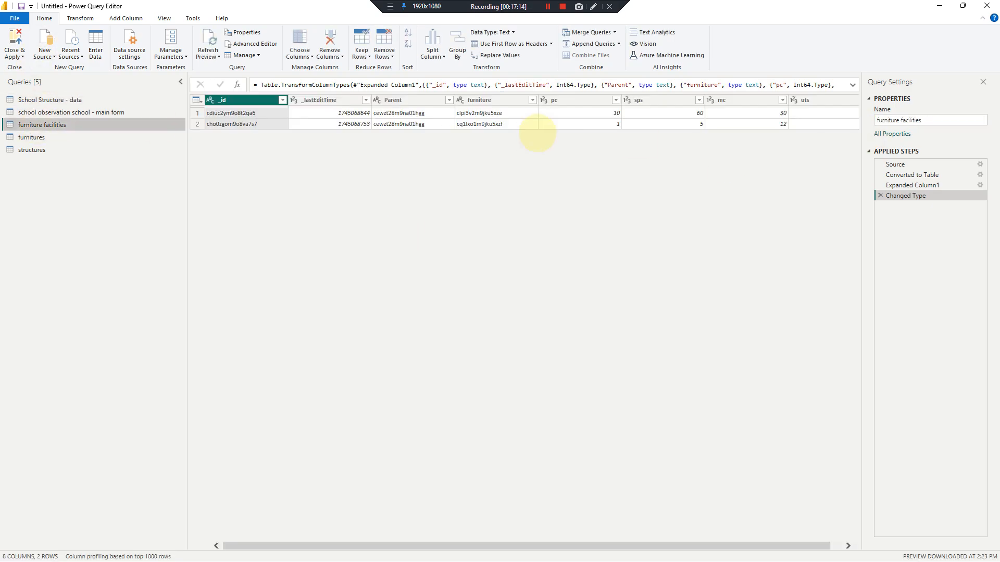
{"action": "left_click", "coordinate": [936, 120]}
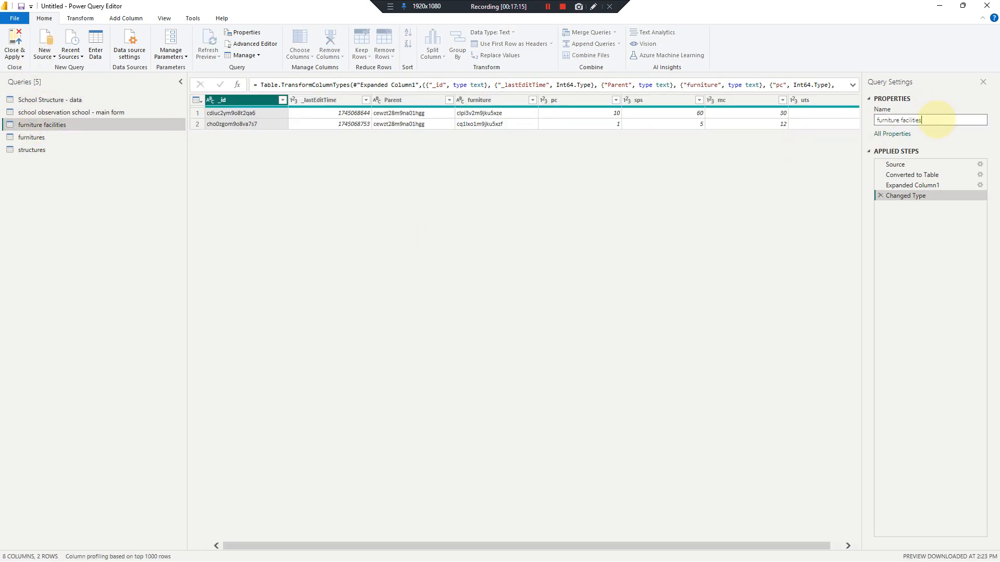
{"action": "type", "text": "-data"}
{"action": "key", "text": "Return"}
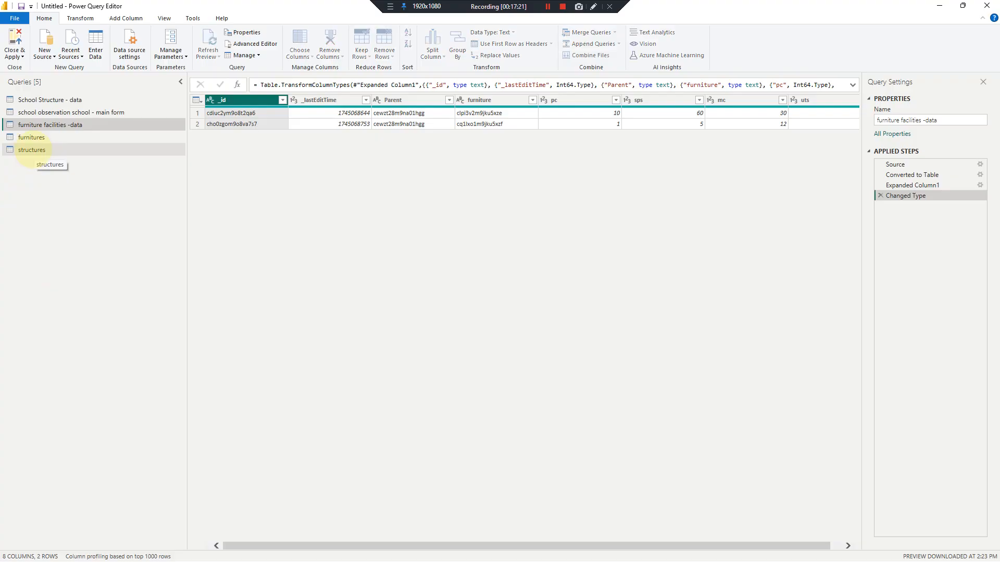
Step: Move the furnitures and structures queries together into a new query group named "KPI"
{"action": "left_click", "coordinate": [30, 150]}
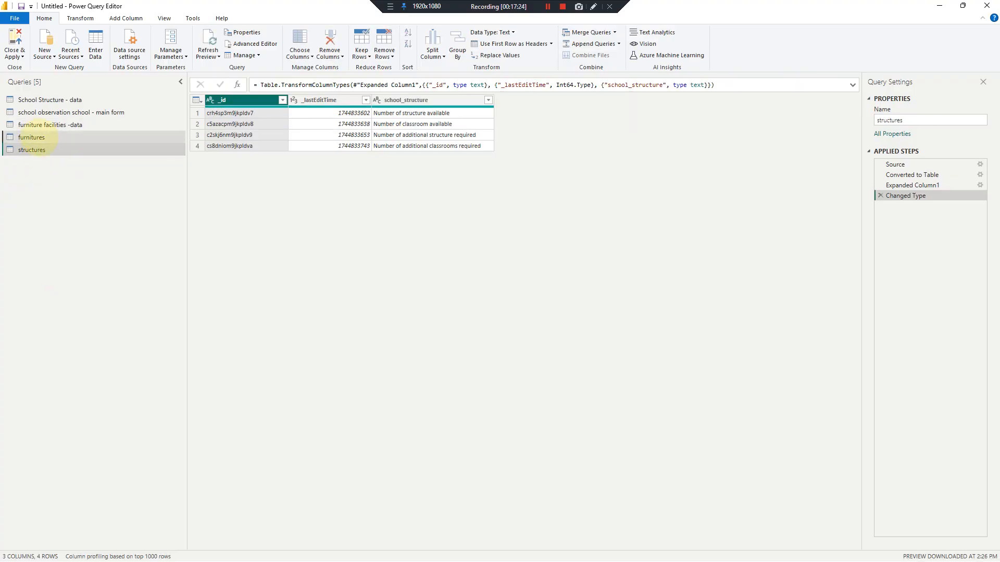
{"action": "left_click", "coordinate": [37, 137]}
{"action": "right_click", "coordinate": [40, 138]}
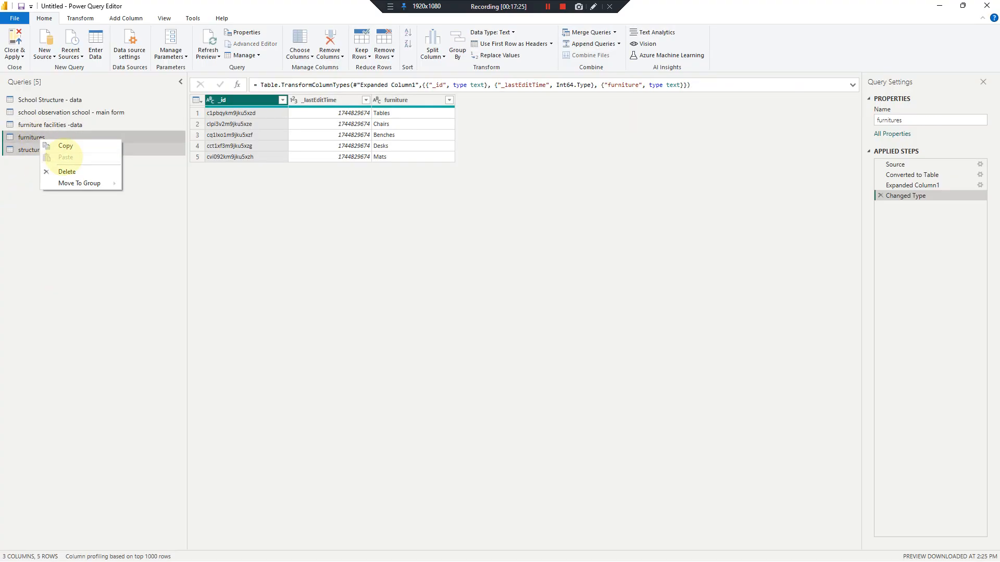
{"action": "mouse_move", "coordinate": [107, 183]}
{"action": "left_click", "coordinate": [143, 185]}
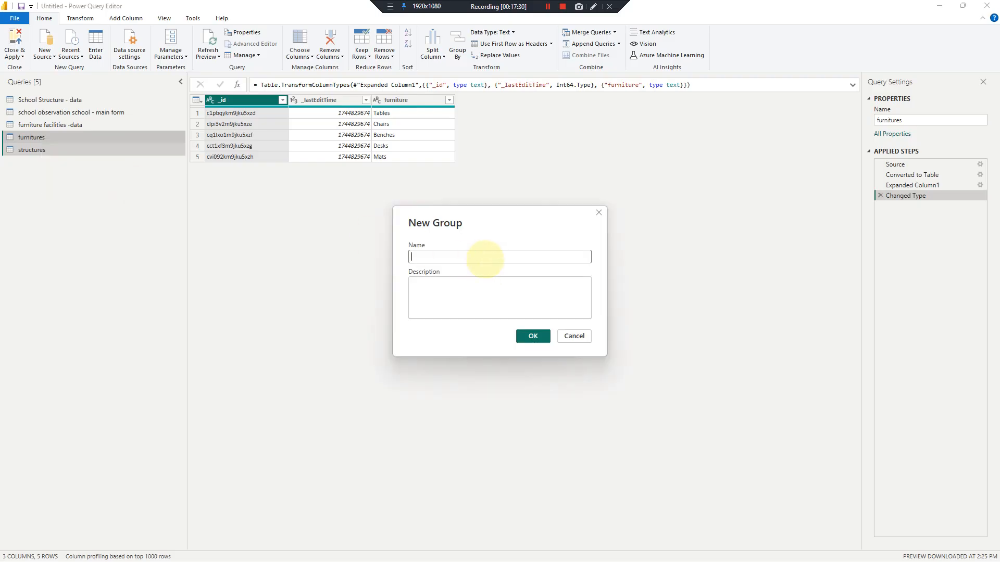
{"action": "type", "text": "tiem"}
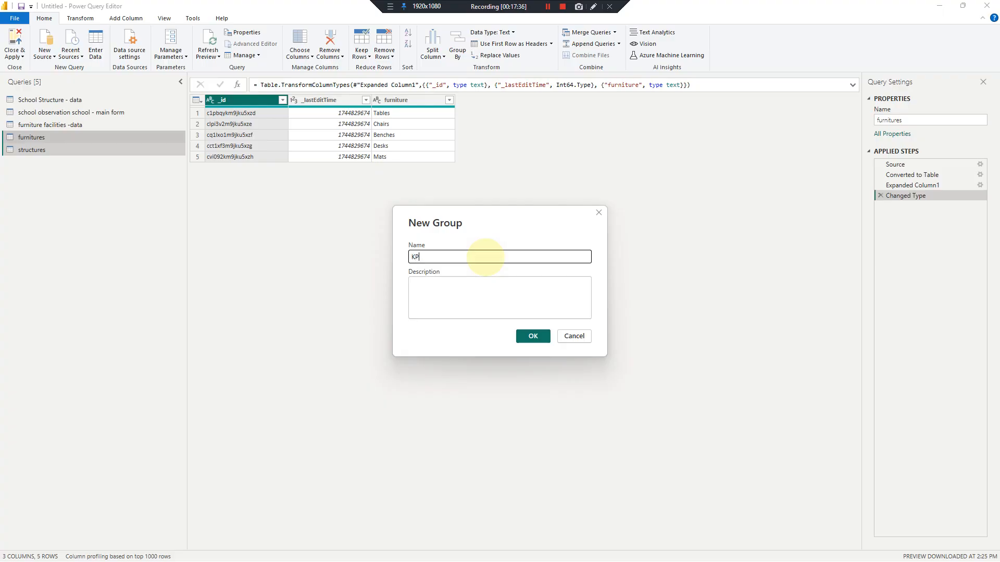
{"action": "key", "text": "Return"}
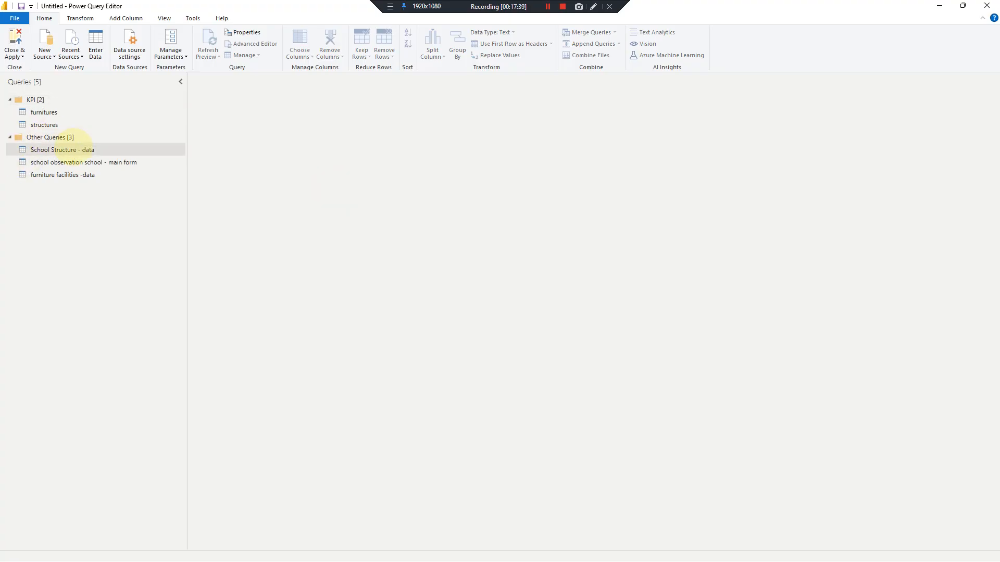
Step: Close the Power Query Editor and apply the pending query changes to the report
{"action": "right_click", "coordinate": [74, 137]}
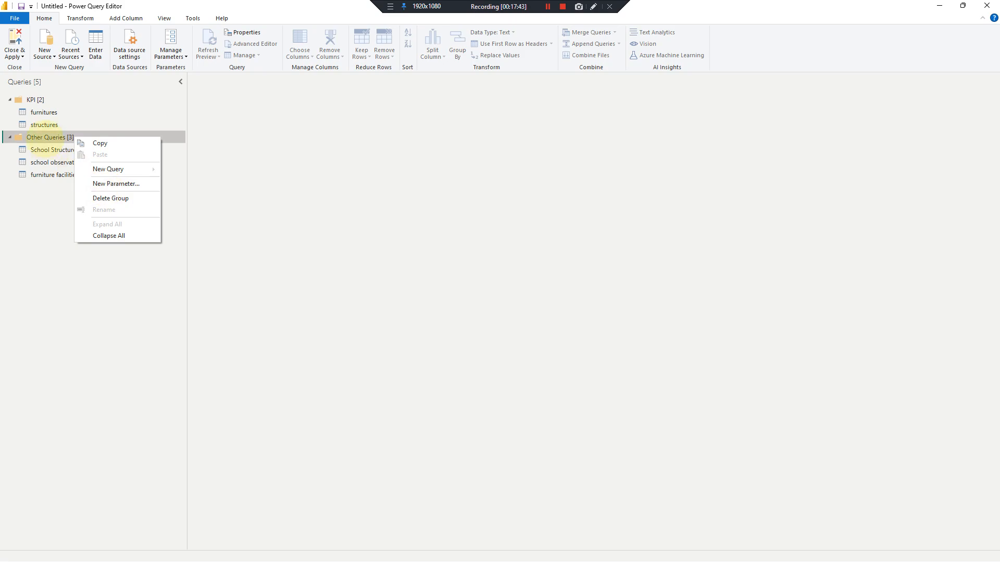
{"action": "left_click", "coordinate": [46, 138]}
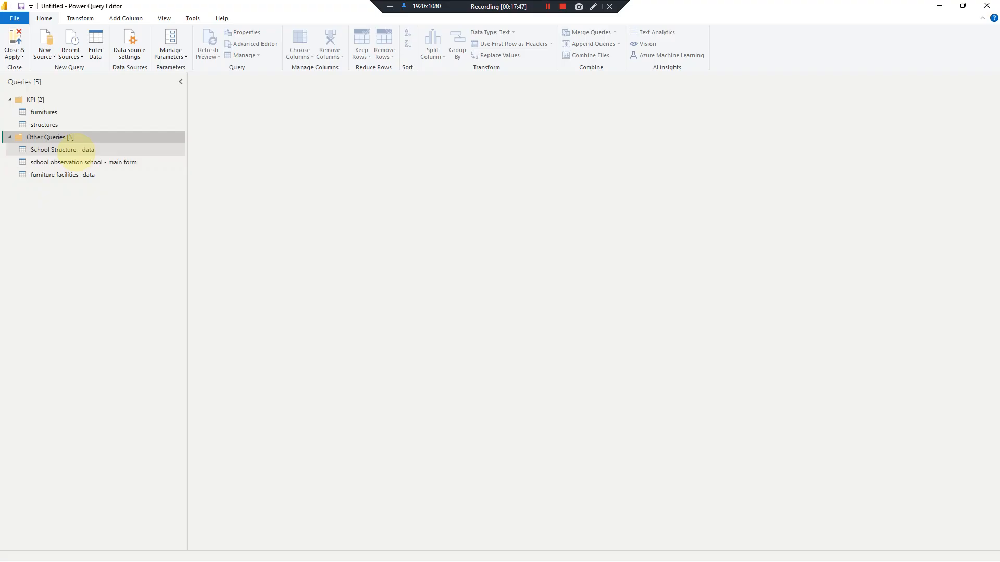
{"action": "left_click", "coordinate": [14, 56]}
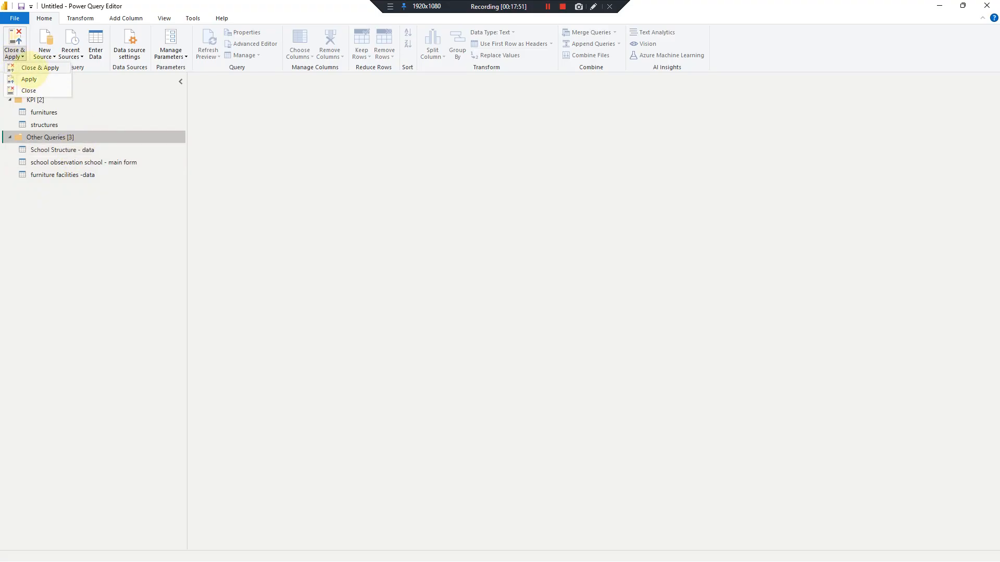
{"action": "left_click", "coordinate": [33, 69]}
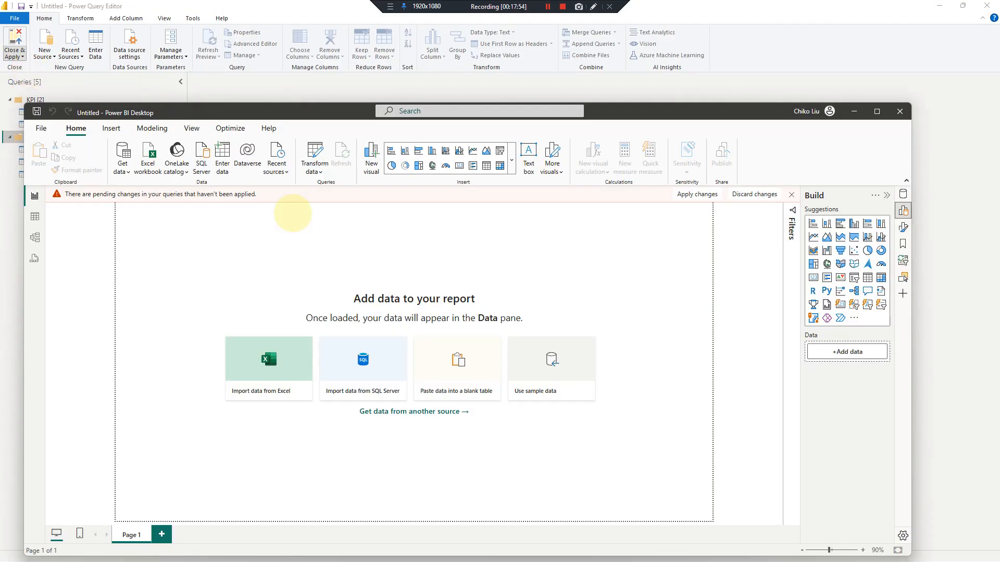
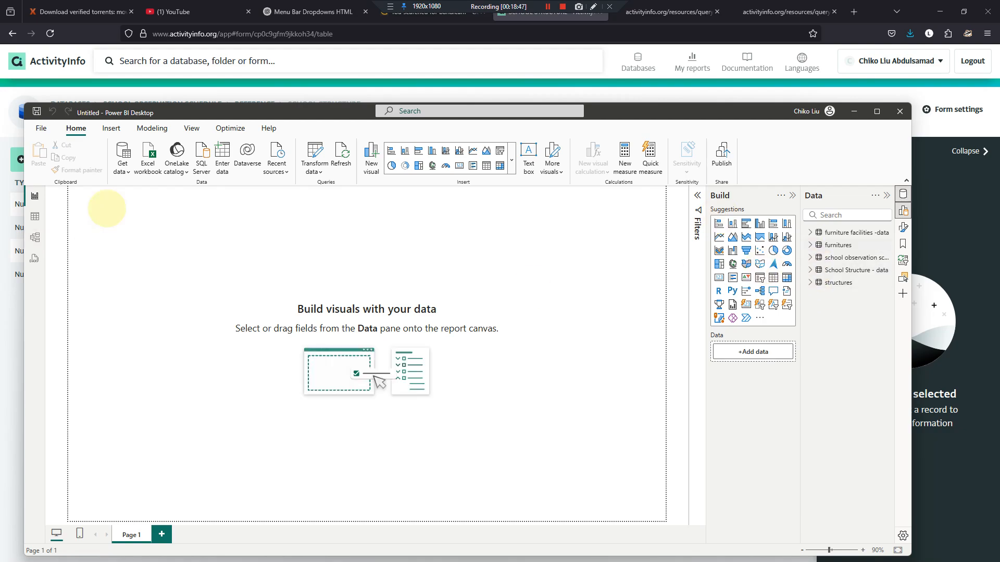
Step: Open the model view and spread out the tables, with furnitures beside furniture facilities -data and School Structure - data below them
{"action": "left_click", "coordinate": [35, 237]}
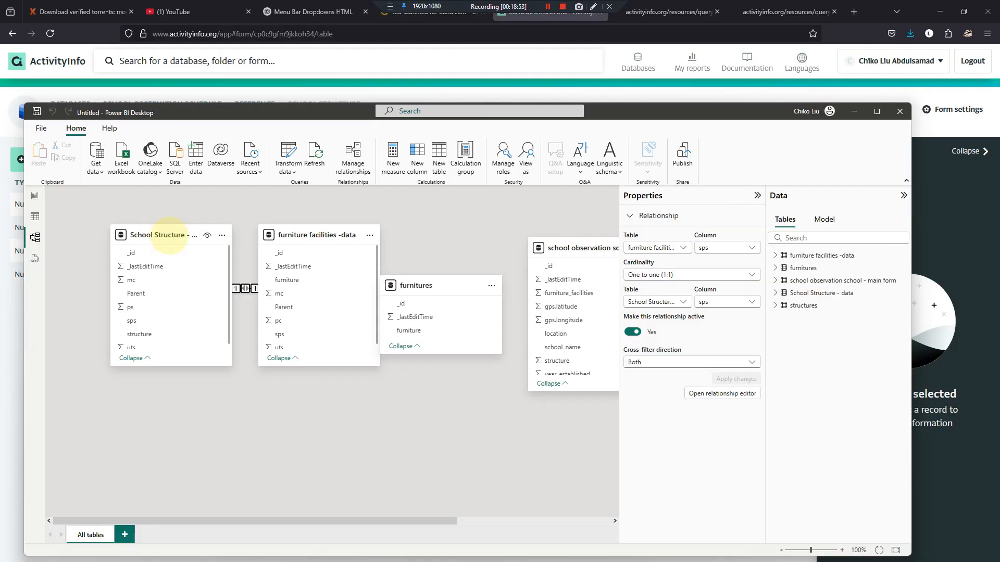
{"action": "left_click_drag", "start_coordinate": [165, 235], "coordinate": [70, 237]}
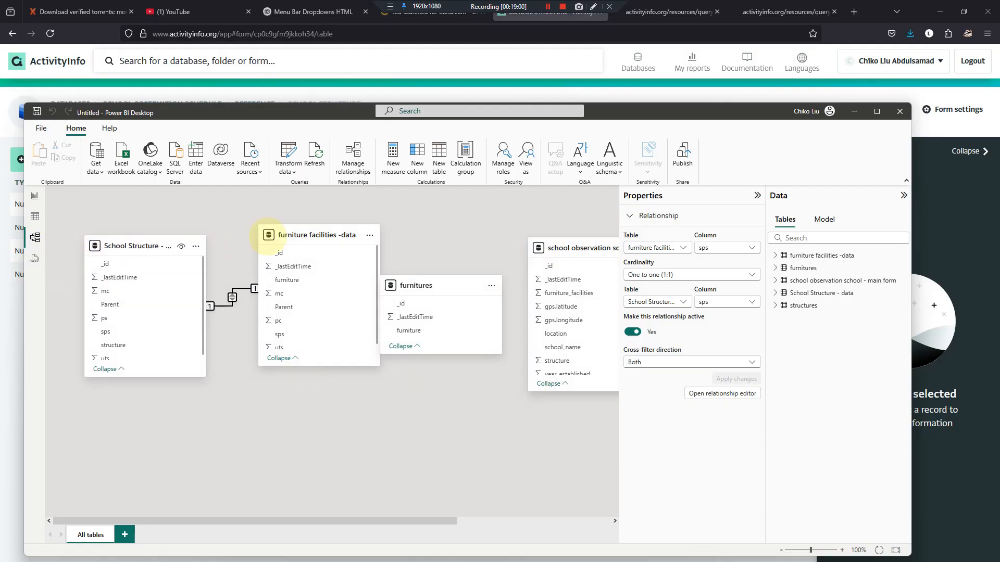
{"action": "left_click_drag", "start_coordinate": [263, 235], "coordinate": [284, 318]}
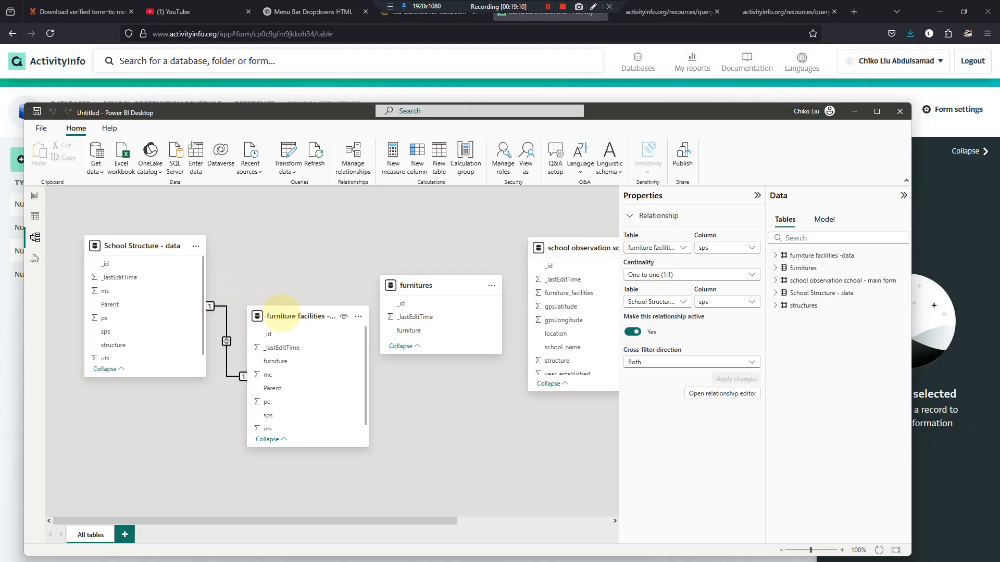
{"action": "left_click_drag", "start_coordinate": [281, 315], "coordinate": [279, 235]}
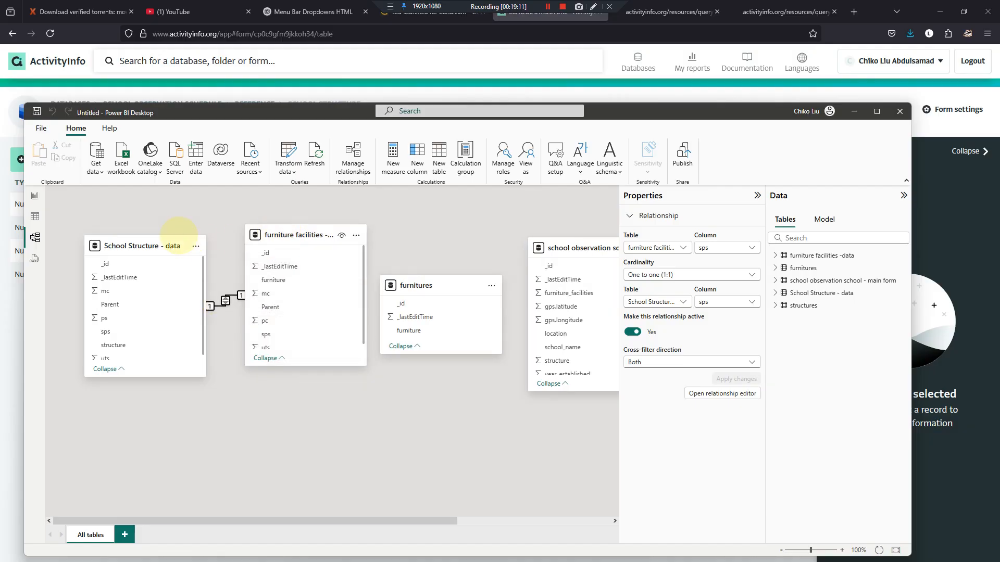
{"action": "left_click_drag", "start_coordinate": [128, 243], "coordinate": [225, 422]}
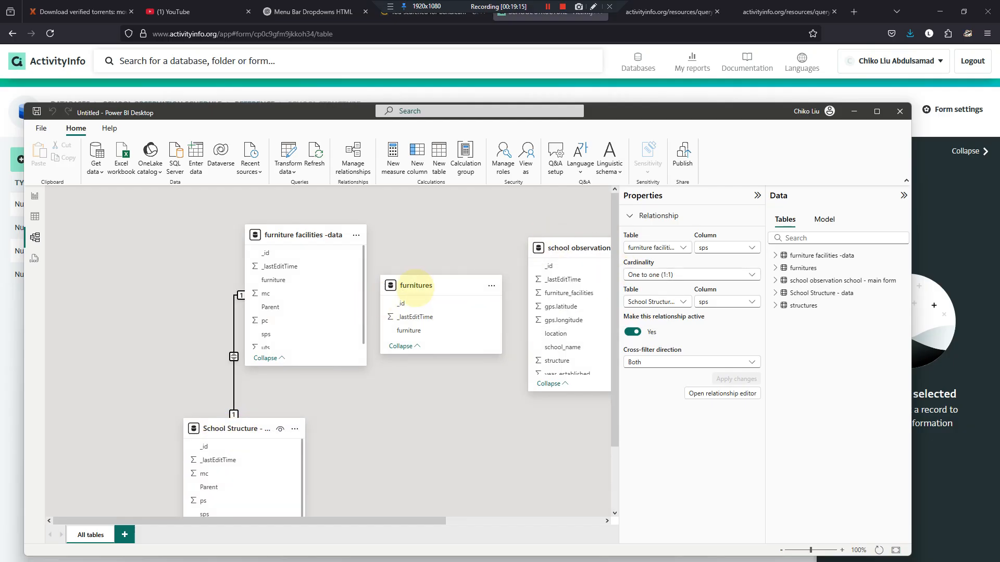
{"action": "left_click_drag", "start_coordinate": [416, 285], "coordinate": [138, 235]}
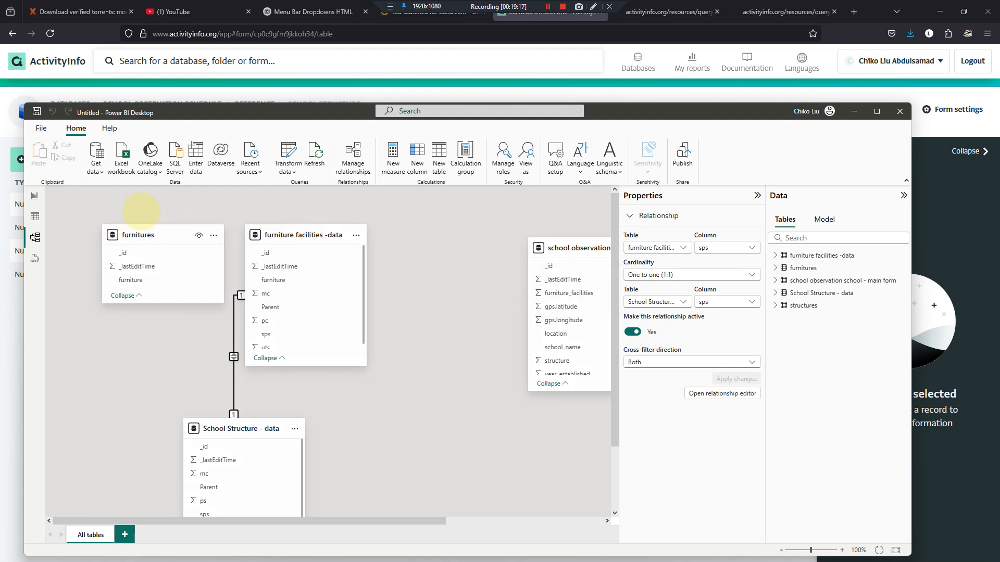
{"action": "left_click_drag", "start_coordinate": [292, 230], "coordinate": [379, 235]}
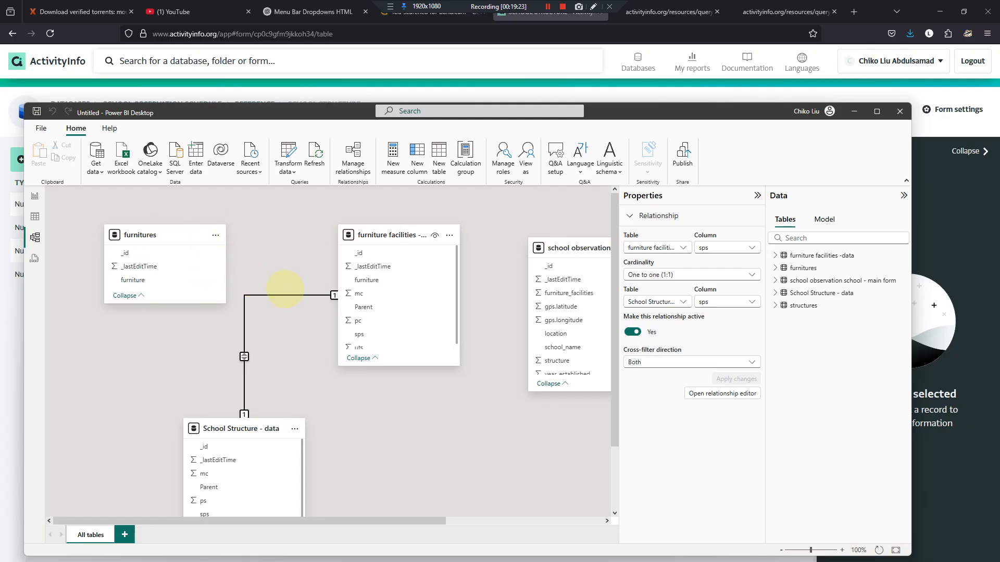
Step: Delete the sps relationship between furniture facilities -data and School Structure - data, and move the school observation main form table below furnitures
{"action": "left_click", "coordinate": [291, 295]}
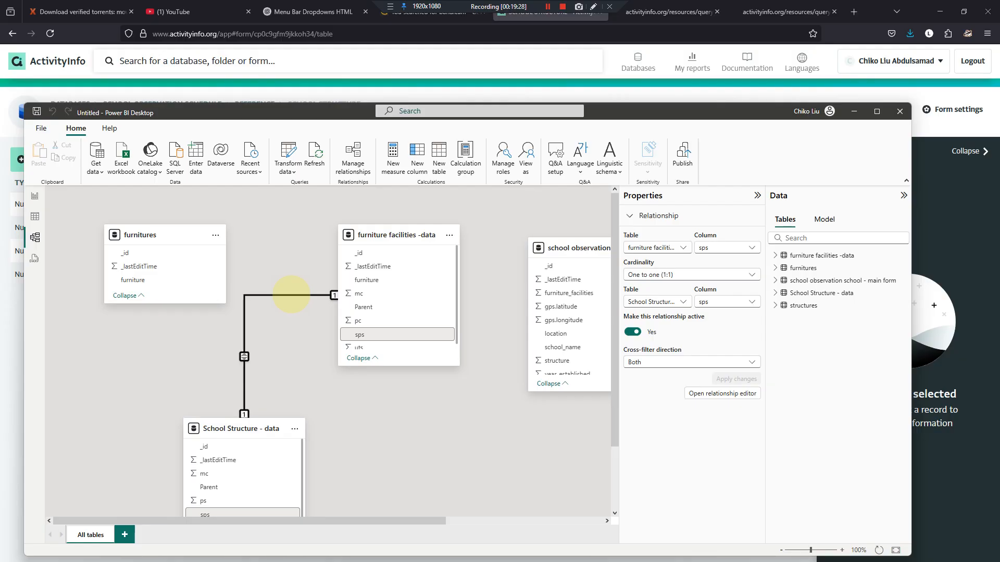
{"action": "key", "text": "Delete"}
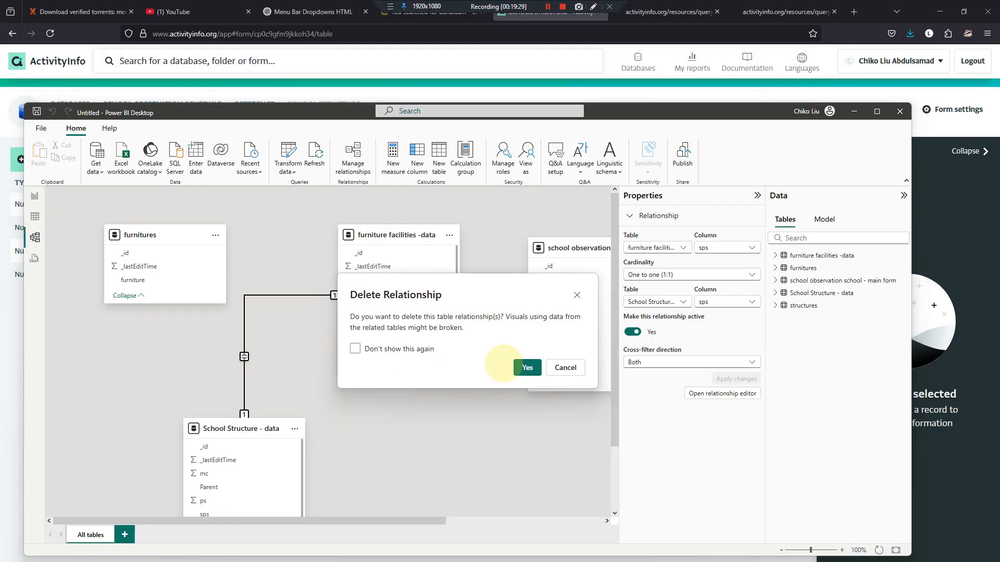
{"action": "left_click", "coordinate": [525, 367]}
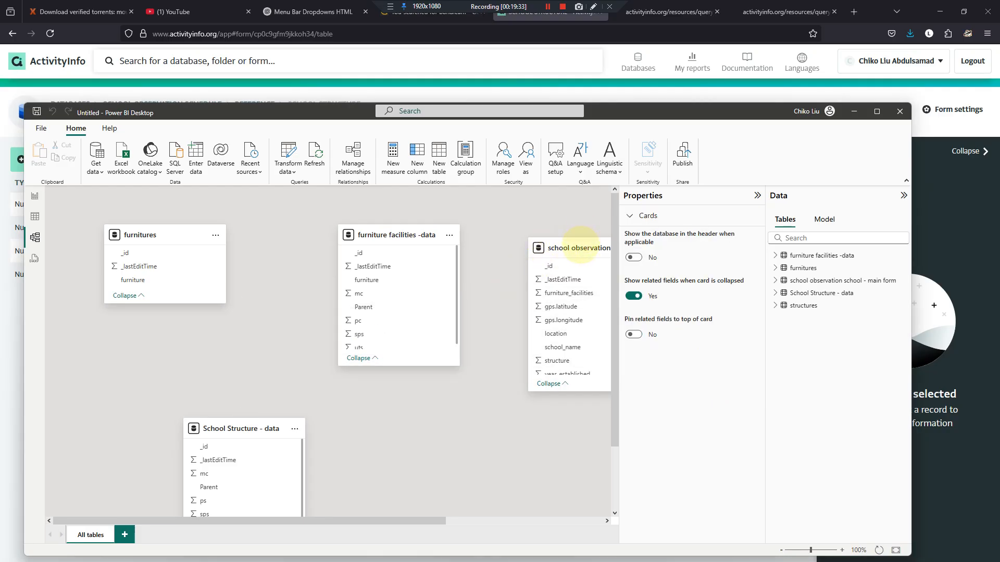
{"action": "left_click_drag", "start_coordinate": [545, 250], "coordinate": [103, 313]}
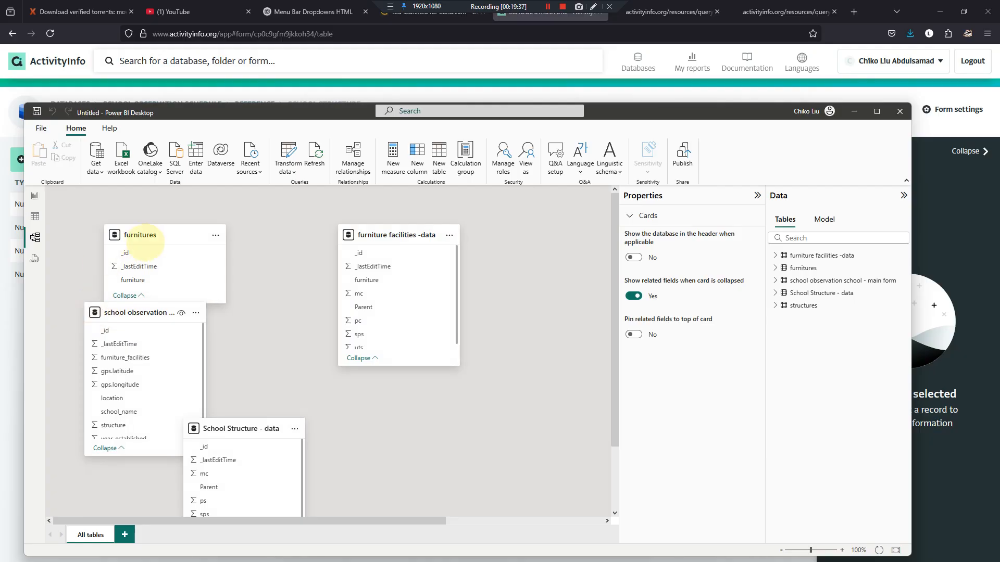
Step: Arrange furnitures, the school observation main form and structures in one column, facing furniture facilities -data and School Structure - data in another
{"action": "left_click_drag", "start_coordinate": [151, 235], "coordinate": [258, 235]}
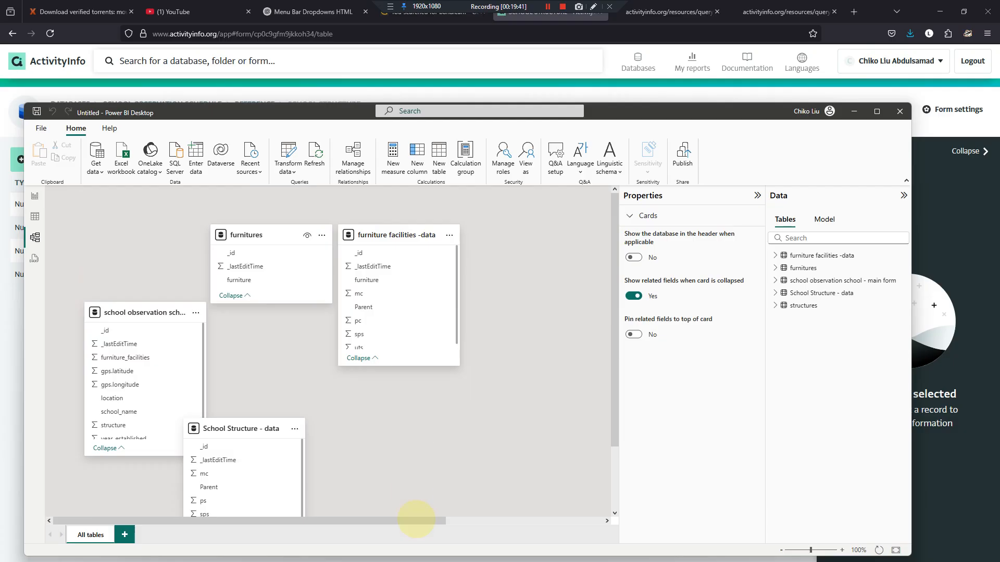
{"action": "left_click_drag", "start_coordinate": [414, 523], "coordinate": [524, 523]}
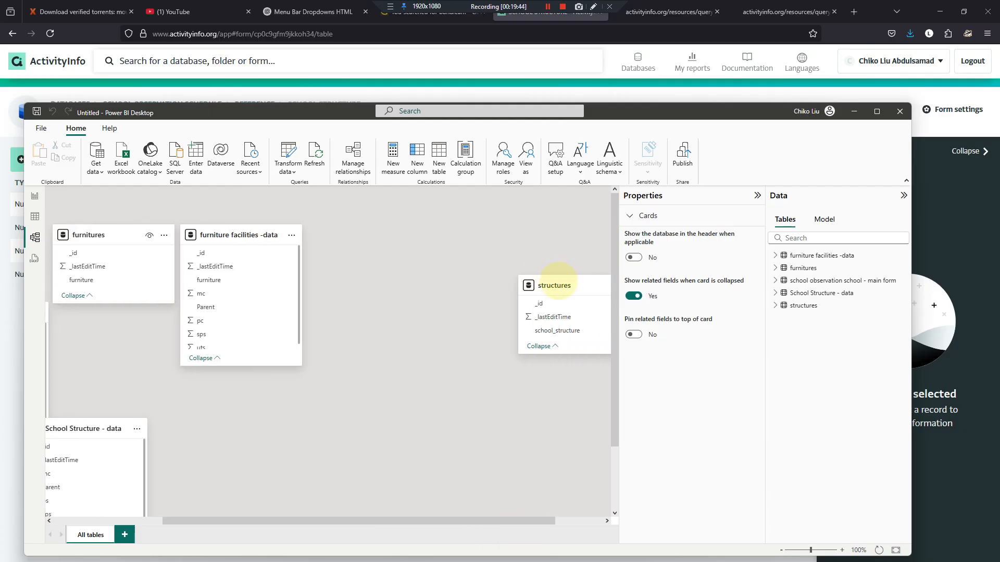
{"action": "left_click_drag", "start_coordinate": [313, 424], "coordinate": [493, 421]}
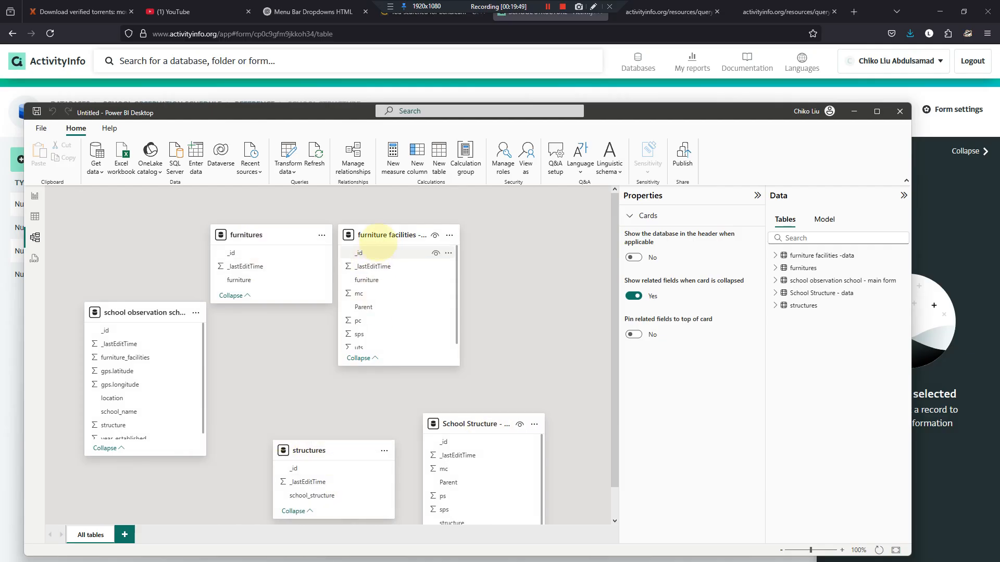
{"action": "left_click_drag", "start_coordinate": [379, 235], "coordinate": [475, 234]}
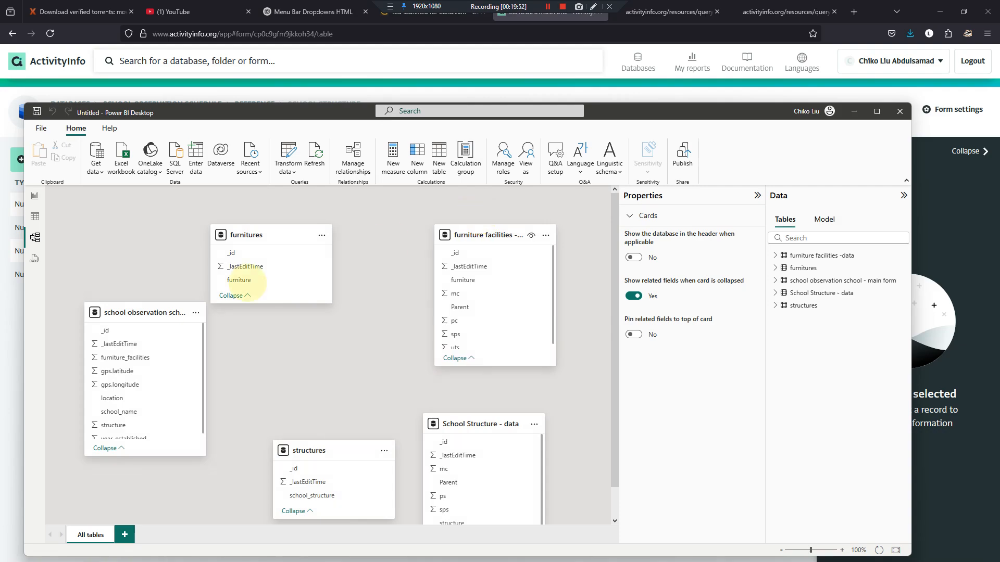
{"action": "left_click_drag", "start_coordinate": [148, 313], "coordinate": [202, 322]}
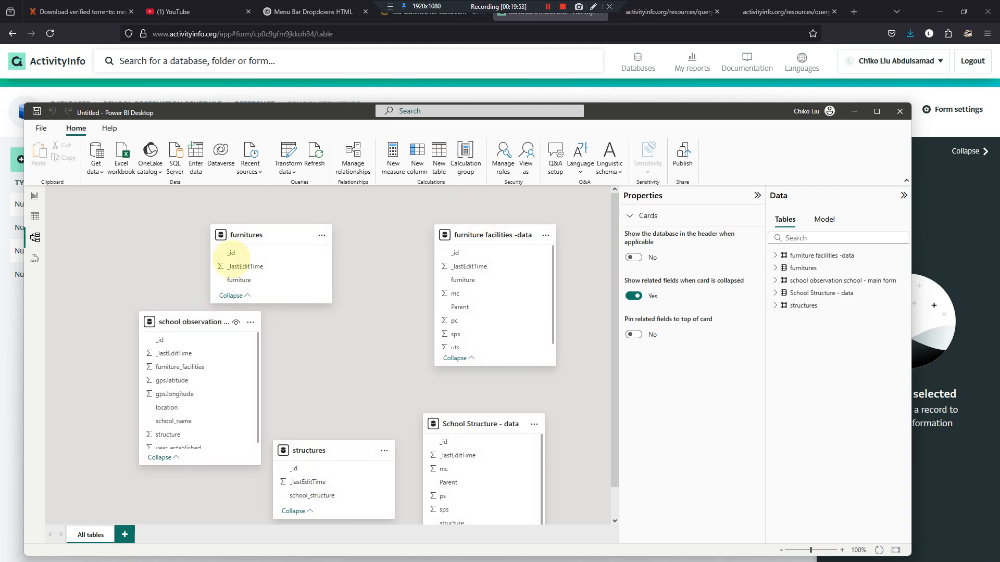
{"action": "left_click_drag", "start_coordinate": [258, 237], "coordinate": [272, 237]}
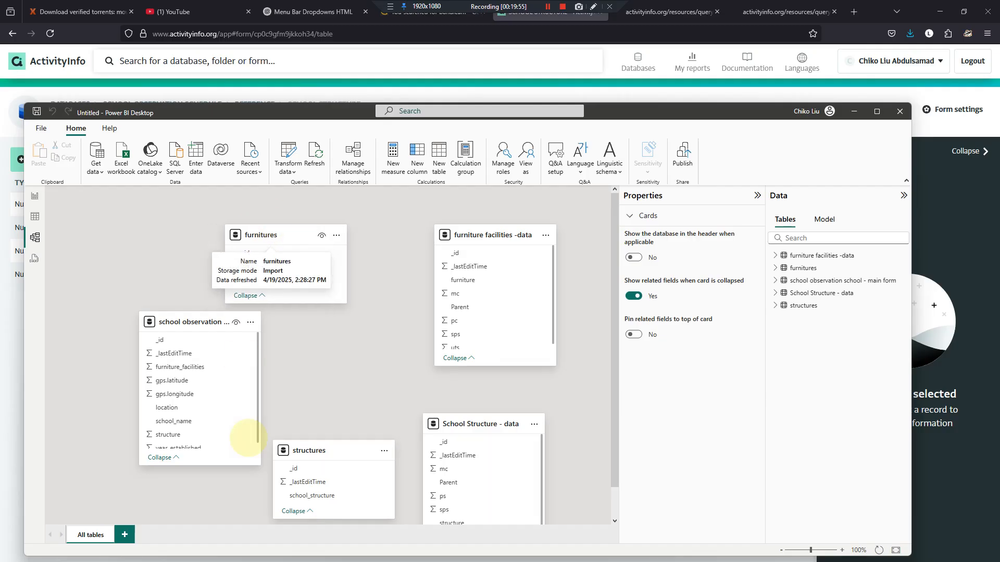
{"action": "left_click_drag", "start_coordinate": [309, 451], "coordinate": [274, 486]}
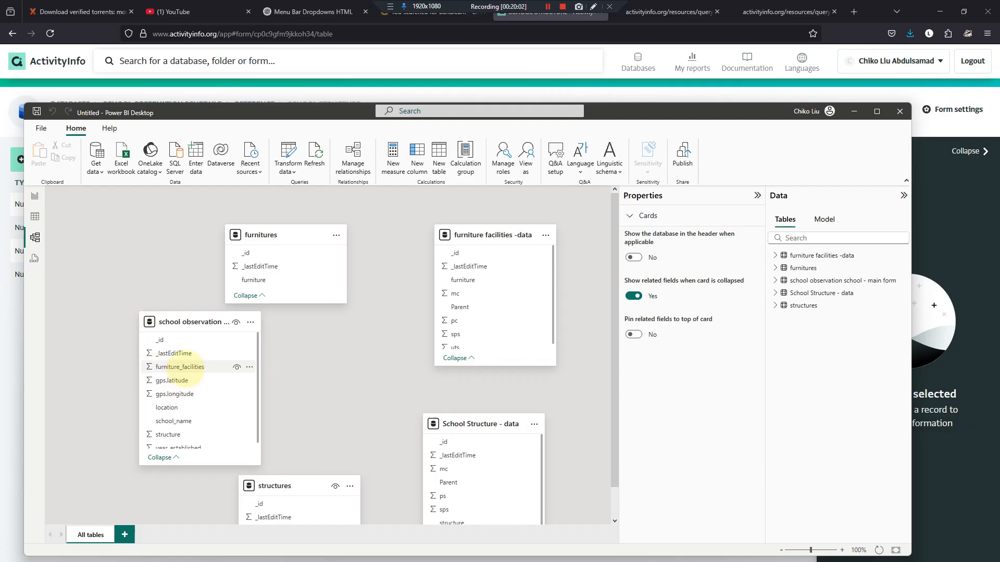
Step: Relate the main form's _id to Parent in furniture facilities -data as an active one-to-many relationship with single cross-filter direction
{"action": "scroll", "coordinate": [179, 369], "scroll_direction": "down", "scroll_amount": 3}
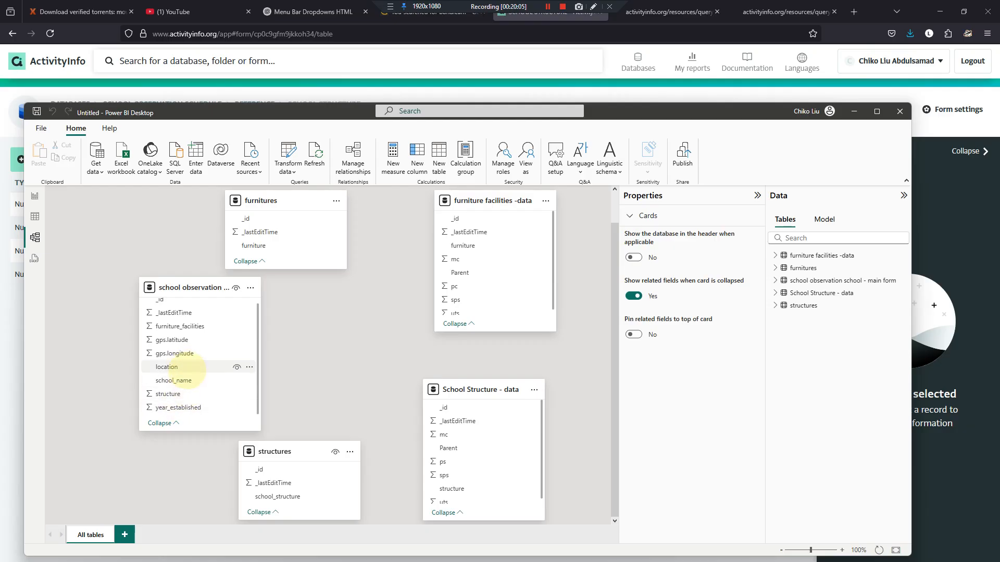
{"action": "scroll", "coordinate": [180, 367], "scroll_direction": "up", "scroll_amount": 3}
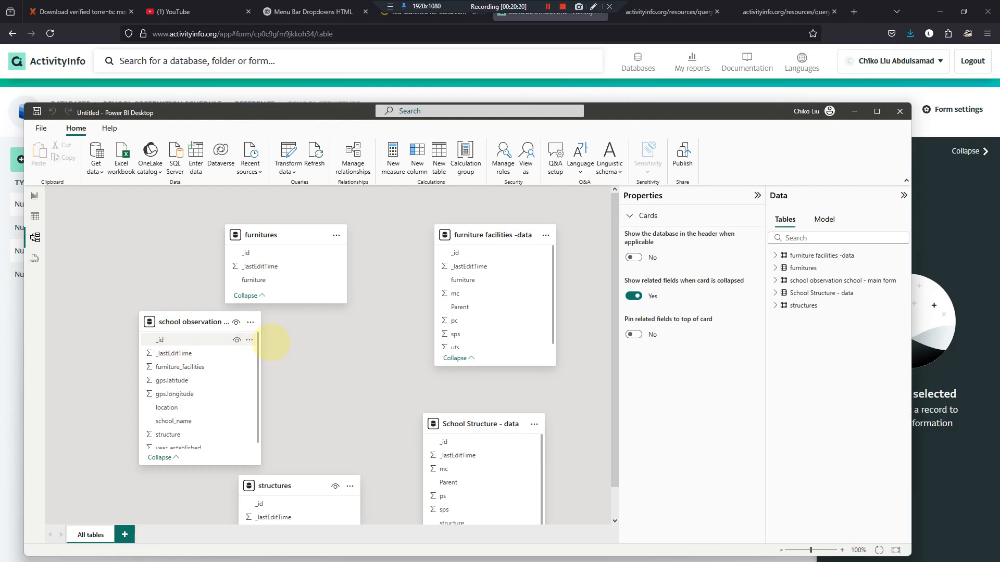
{"action": "left_click_drag", "start_coordinate": [160, 339], "coordinate": [466, 310]}
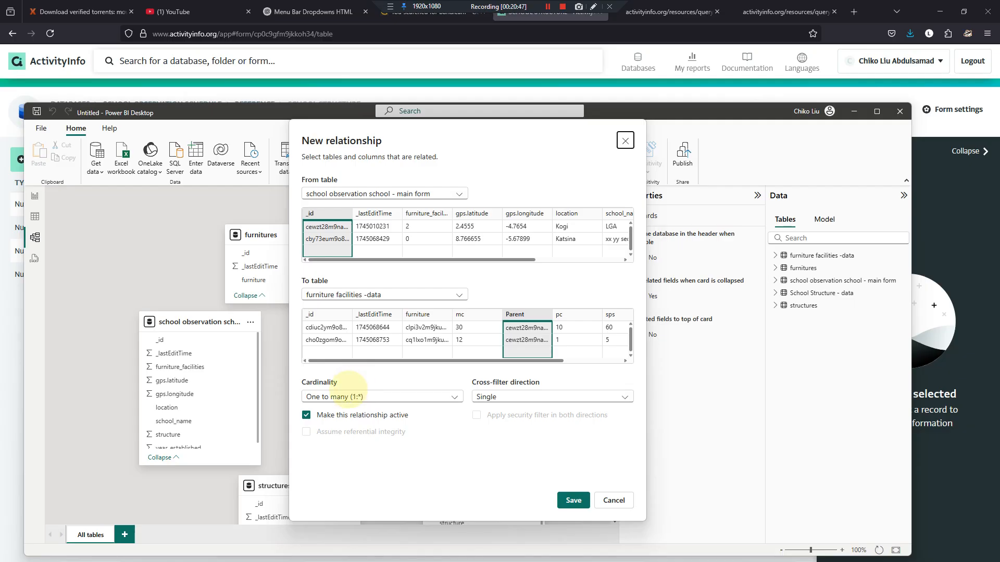
{"action": "left_click", "coordinate": [572, 499]}
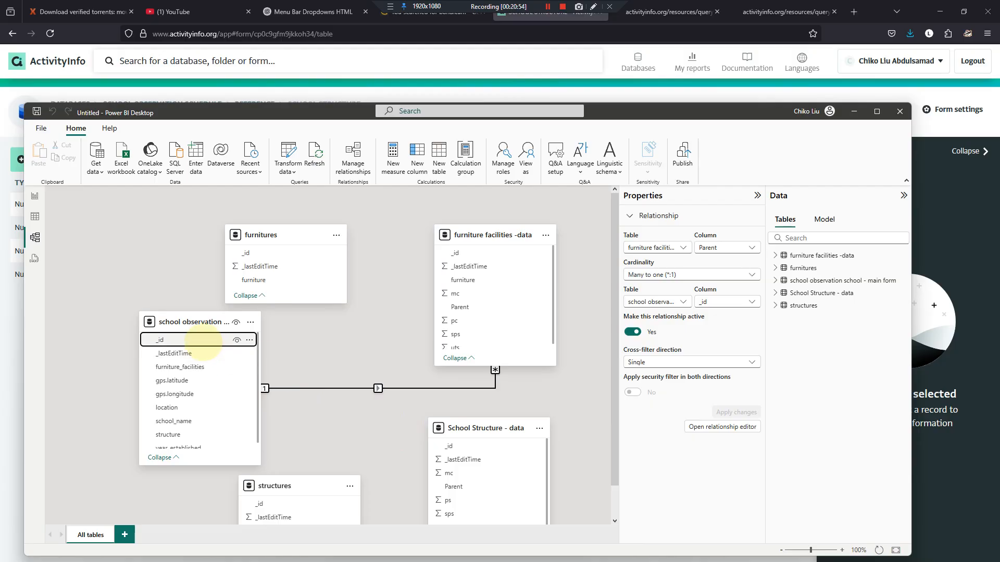
Step: Relate the main form's _id to Parent in School Structure - data as an active one-to-many relationship with single cross-filter direction
{"action": "left_click", "coordinate": [199, 340]}
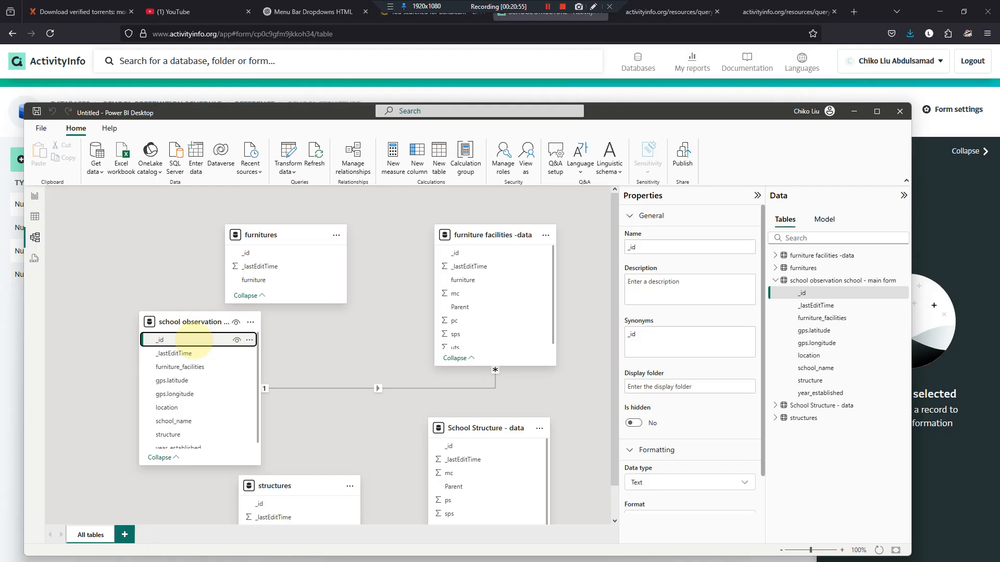
{"action": "left_click_drag", "start_coordinate": [199, 340], "coordinate": [452, 484]}
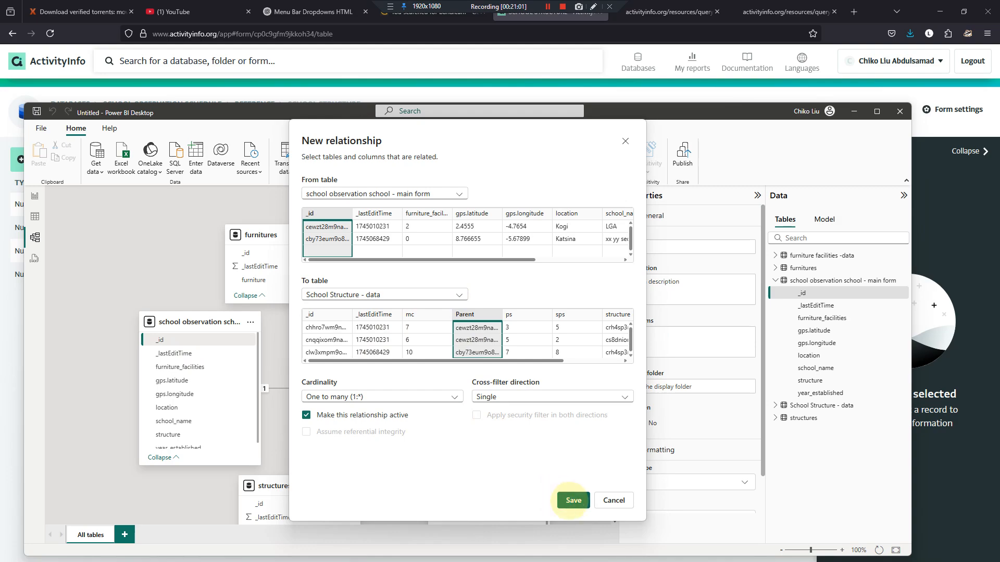
{"action": "left_click", "coordinate": [572, 500]}
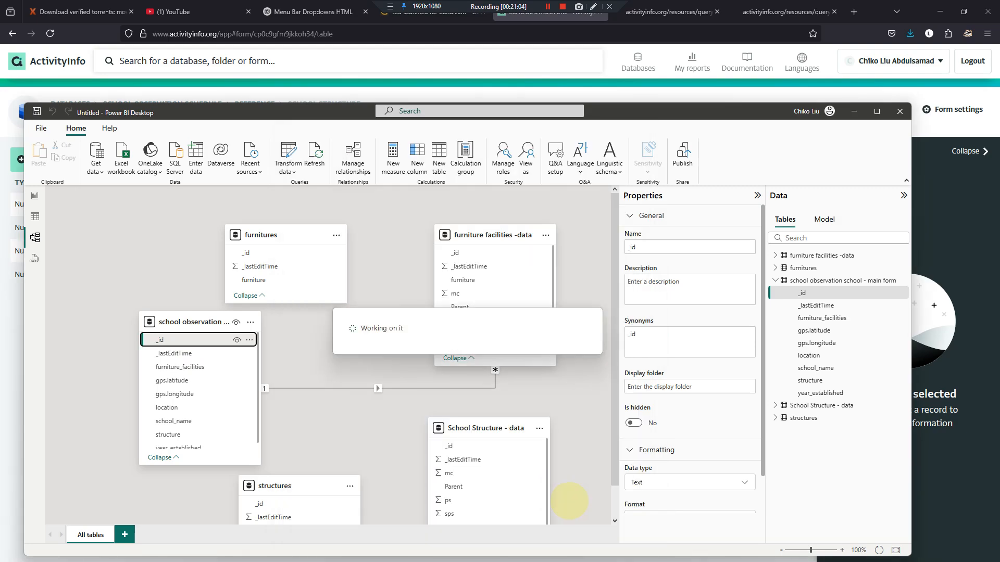
Step: Relate _id in furnitures to furniture in furniture facilities -data as an active one-to-one relationship with cross-filter direction Both
{"action": "left_click_drag", "start_coordinate": [475, 236], "coordinate": [487, 214]}
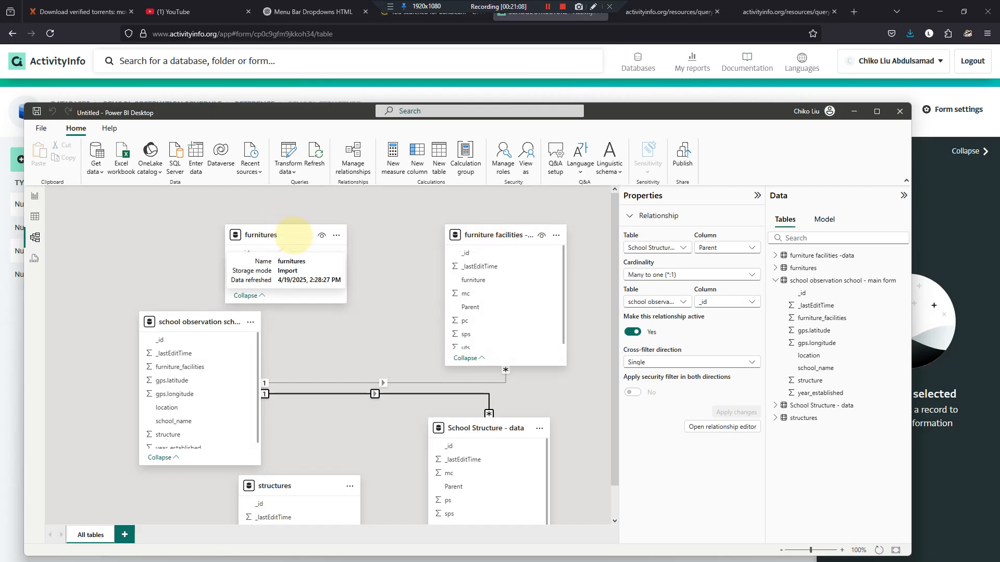
{"action": "left_click_drag", "start_coordinate": [293, 227], "coordinate": [282, 228]}
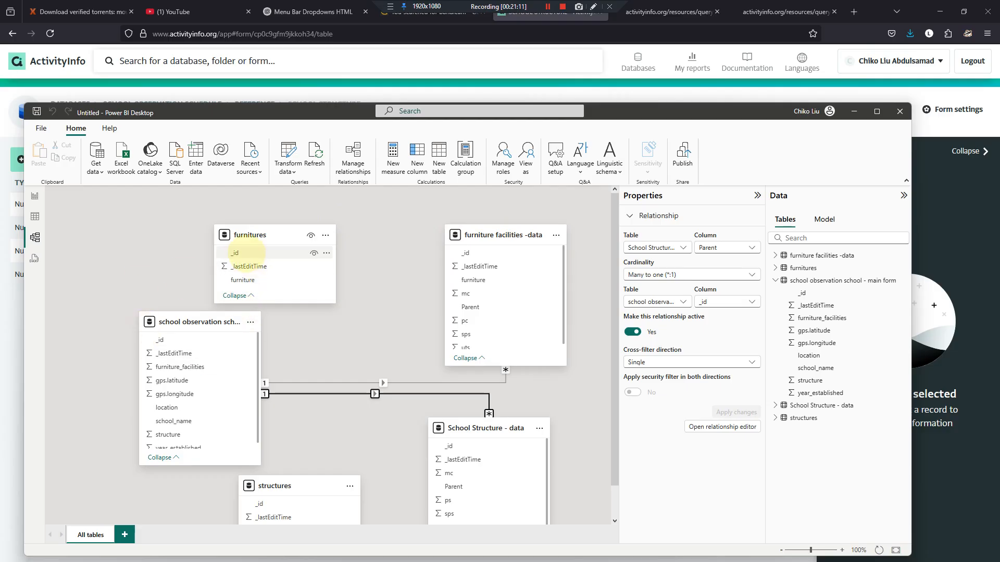
{"action": "left_click_drag", "start_coordinate": [243, 280], "coordinate": [471, 284]}
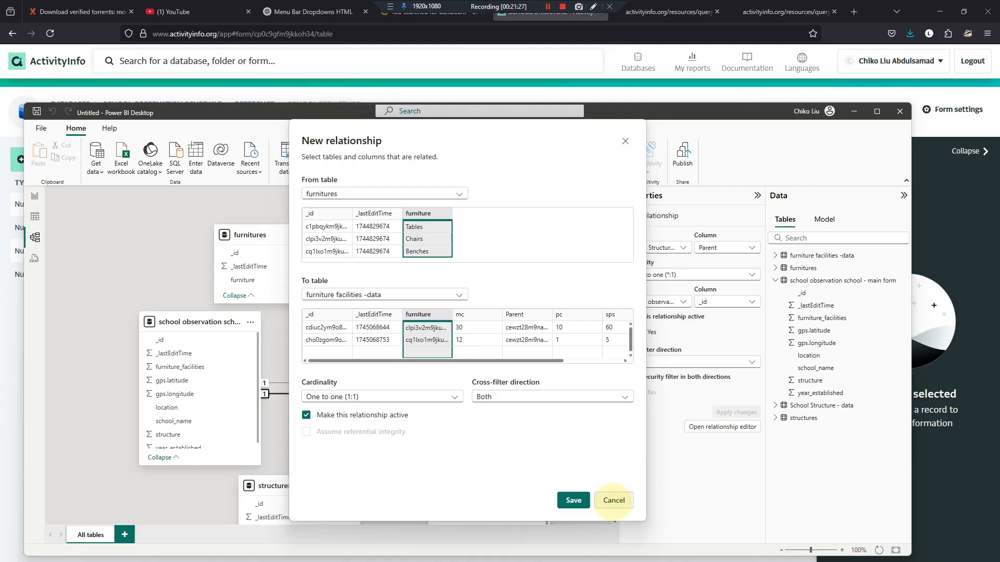
{"action": "left_click", "coordinate": [613, 500]}
{"action": "left_click_drag", "start_coordinate": [245, 254], "coordinate": [473, 281]}
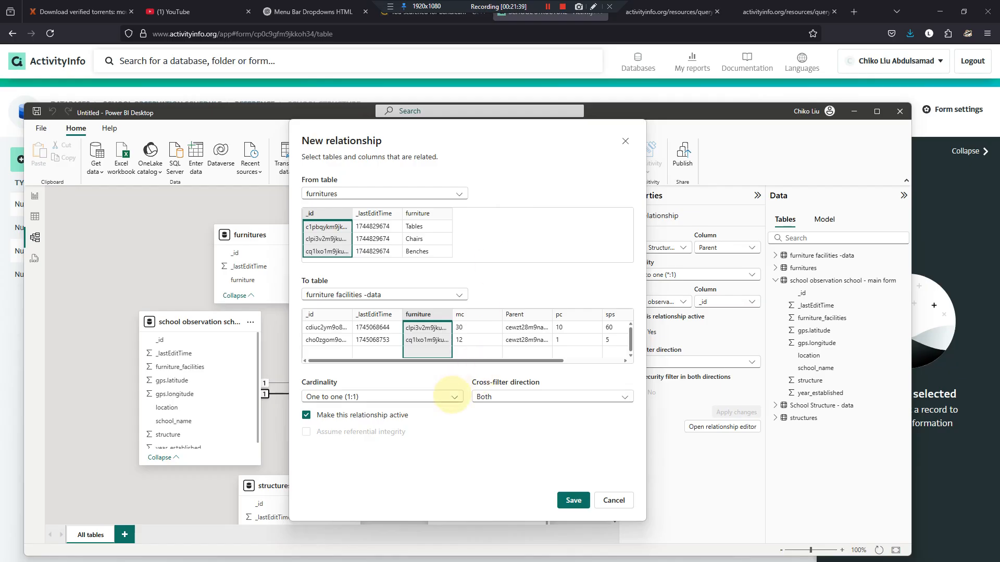
{"action": "left_click", "coordinate": [452, 396]}
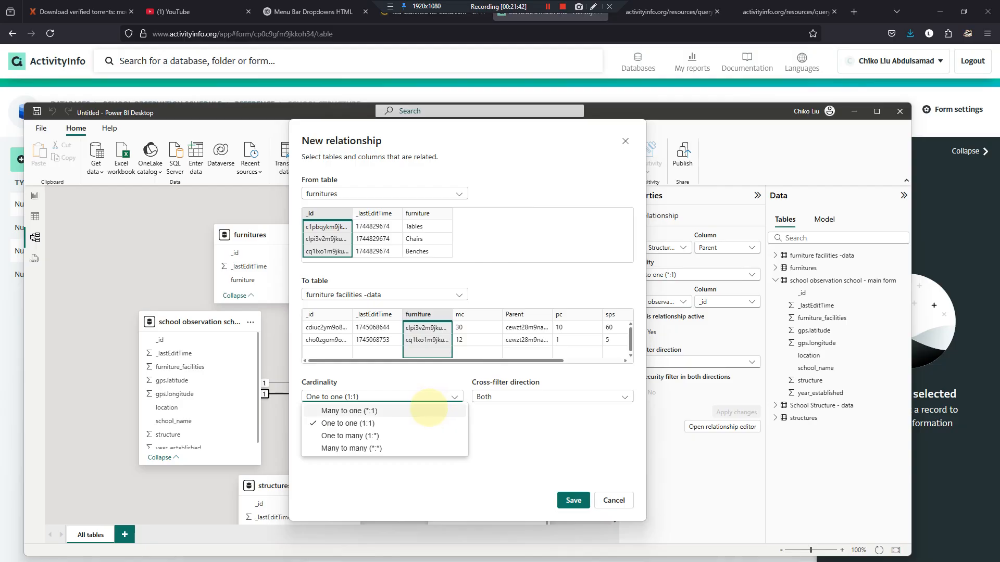
{"action": "left_click", "coordinate": [429, 410]}
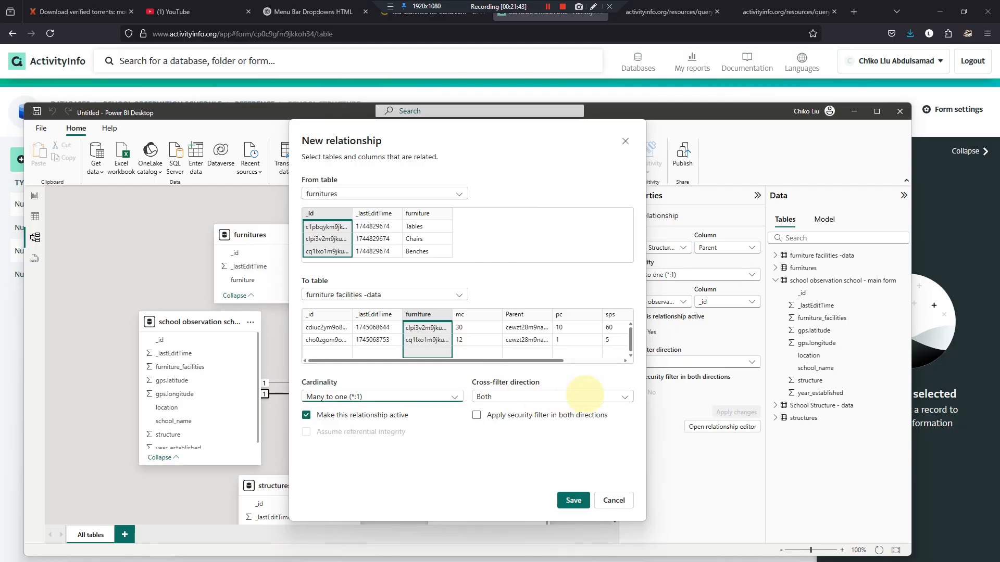
{"action": "left_click", "coordinate": [620, 396]}
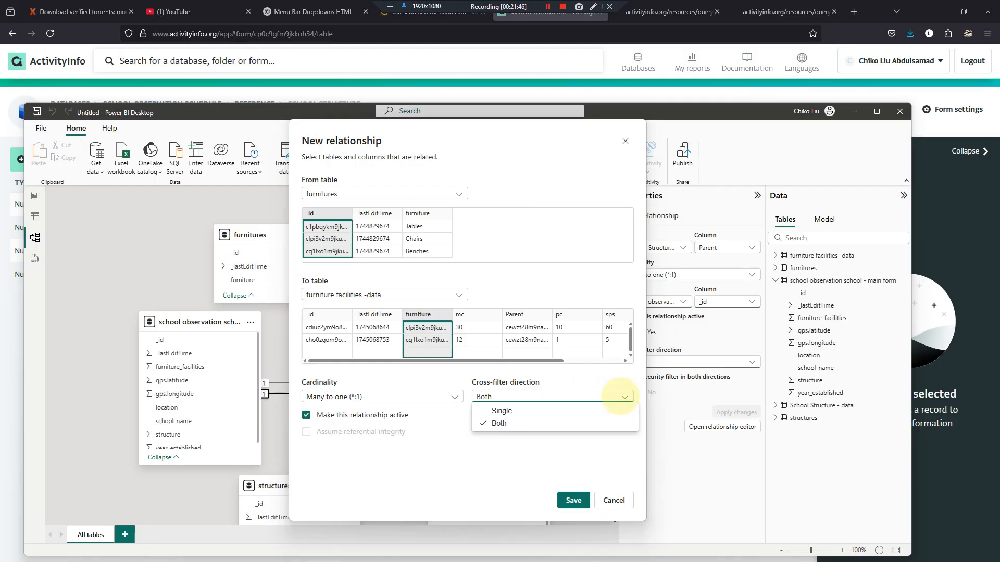
{"action": "left_click", "coordinate": [614, 406]}
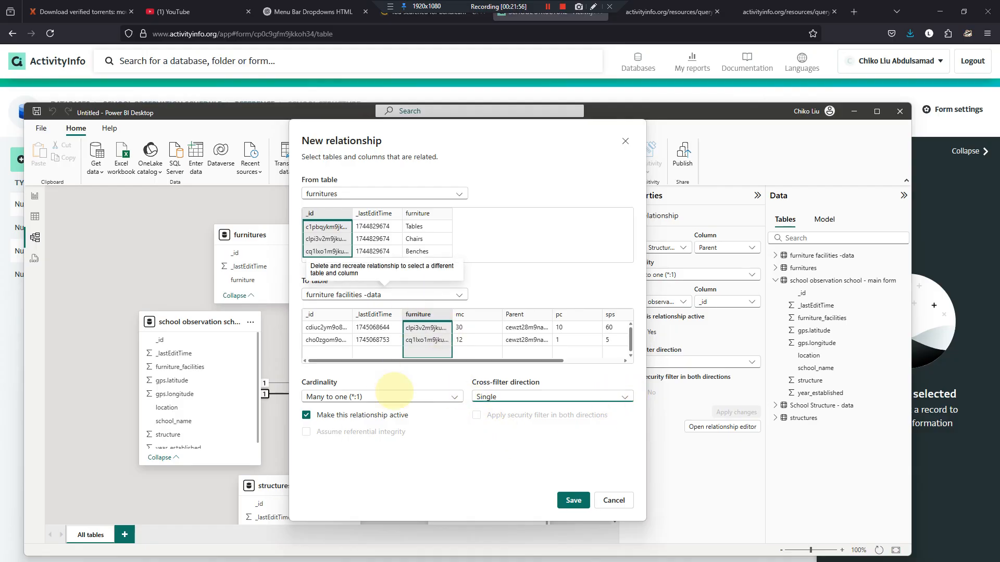
{"action": "left_click", "coordinate": [449, 396]}
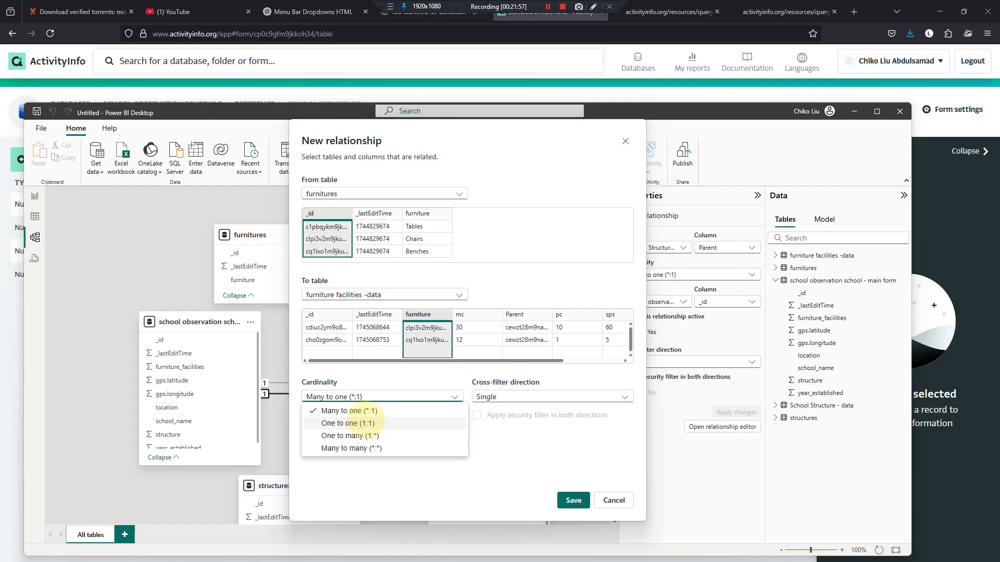
{"action": "left_click", "coordinate": [348, 423]}
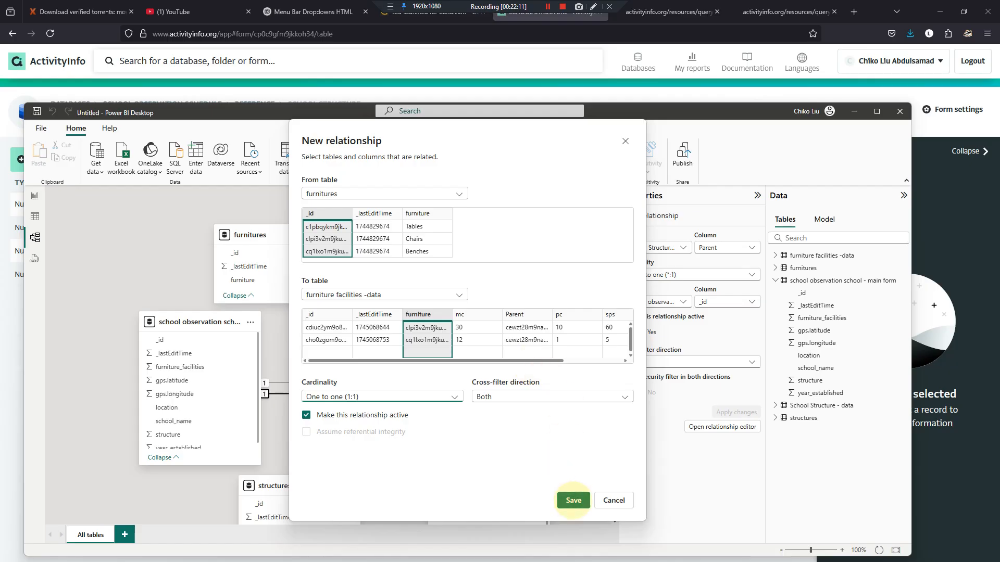
{"action": "left_click", "coordinate": [572, 500]}
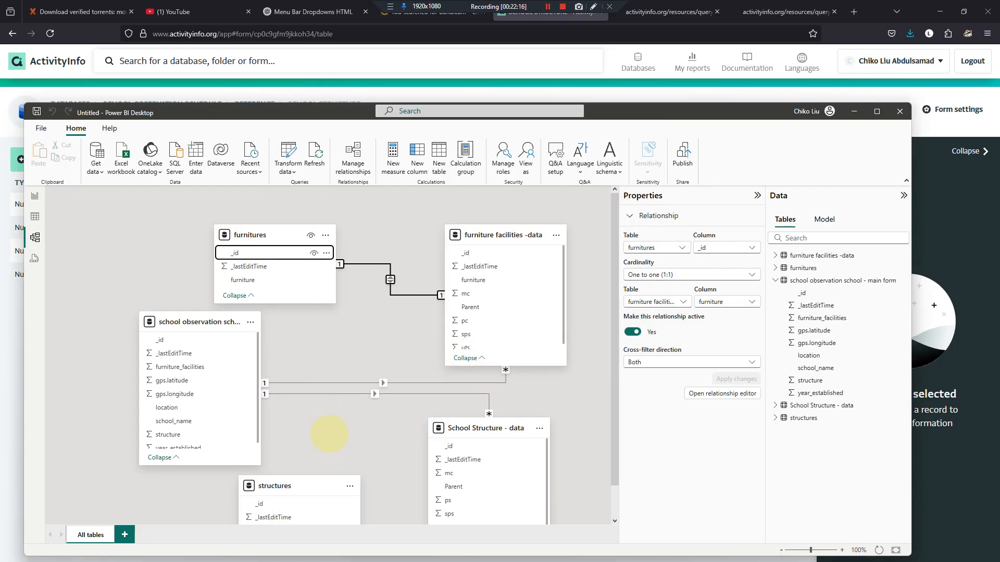
Step: Relate _id in structures to structure in School Structure - data as an active one-to-many relationship with single cross-filter direction
{"action": "scroll", "coordinate": [328, 431], "scroll_direction": "down", "scroll_amount": 1}
{"action": "left_click", "coordinate": [263, 466]}
{"action": "left_click_drag", "start_coordinate": [263, 466], "coordinate": [458, 488]}
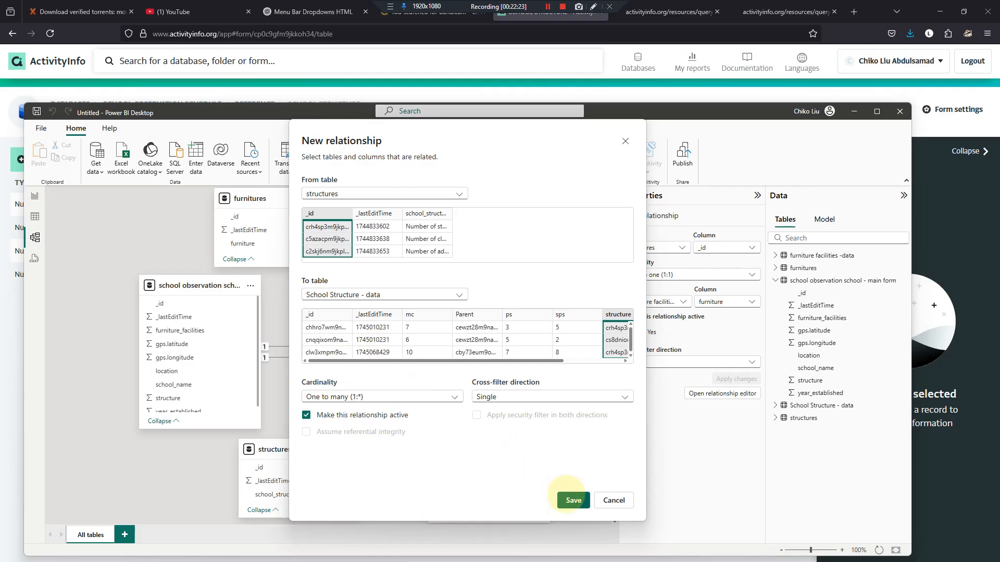
{"action": "left_click", "coordinate": [569, 497]}
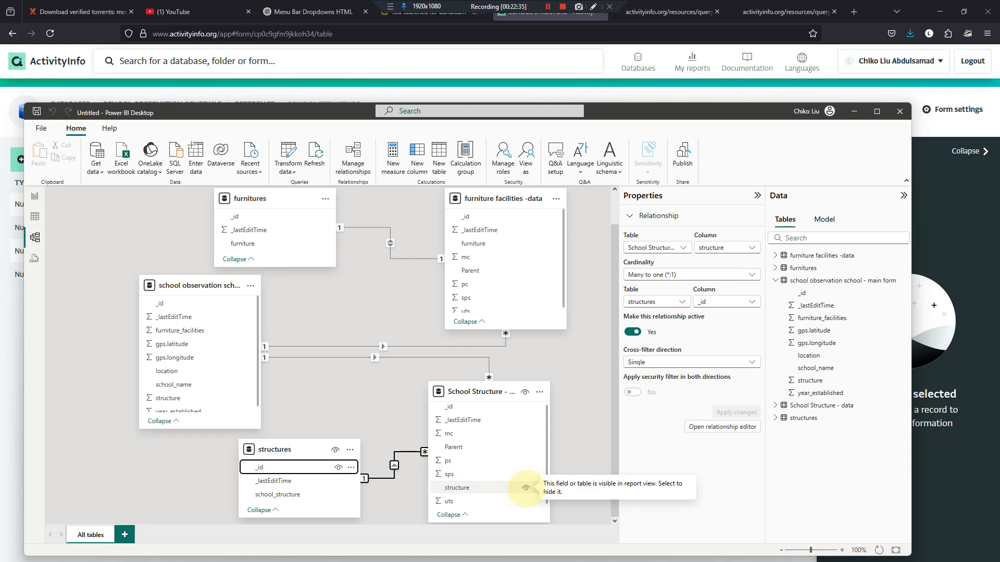
Step: Hide structure and Parent in School Structure - data, and furniture and Parent in furniture facilities -data, from the report view
{"action": "left_click", "coordinate": [525, 488]}
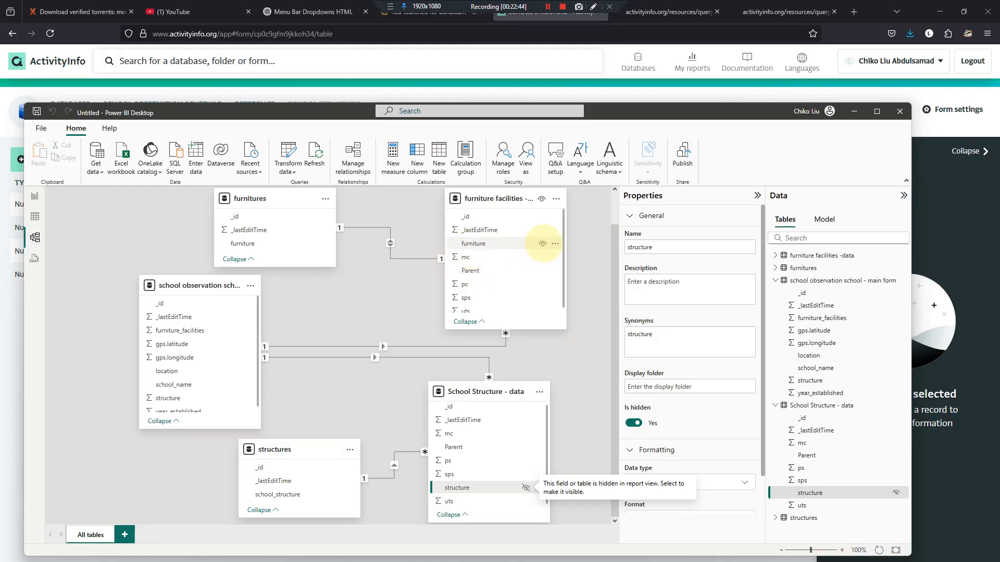
{"action": "left_click", "coordinate": [542, 243]}
{"action": "left_click", "coordinate": [542, 280]}
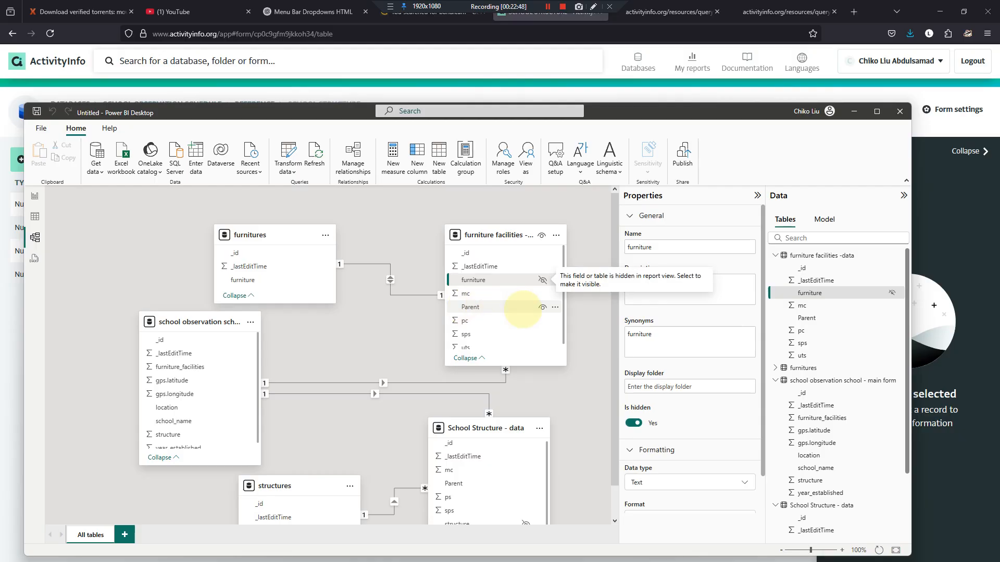
{"action": "left_click", "coordinate": [542, 307]}
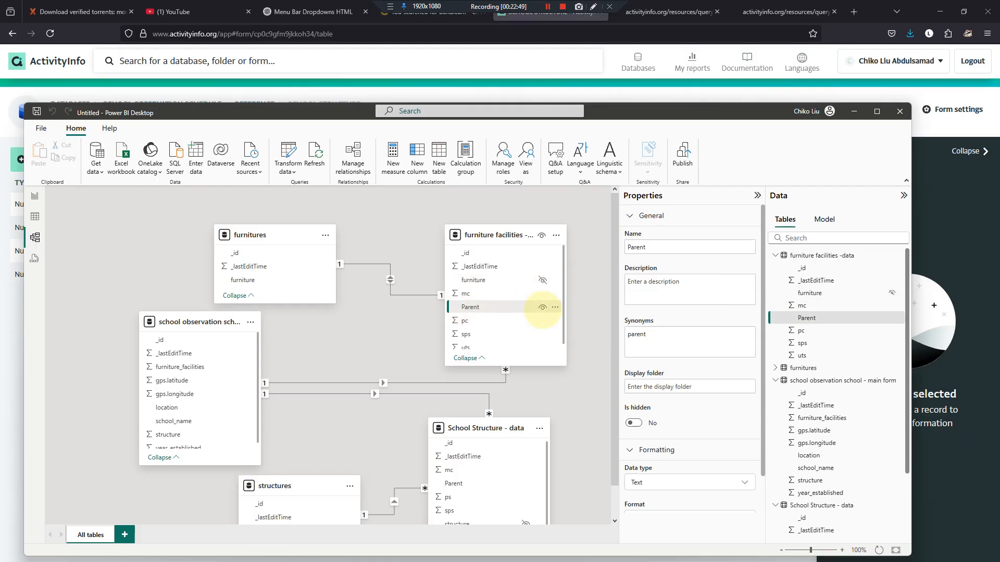
{"action": "left_click", "coordinate": [542, 307]}
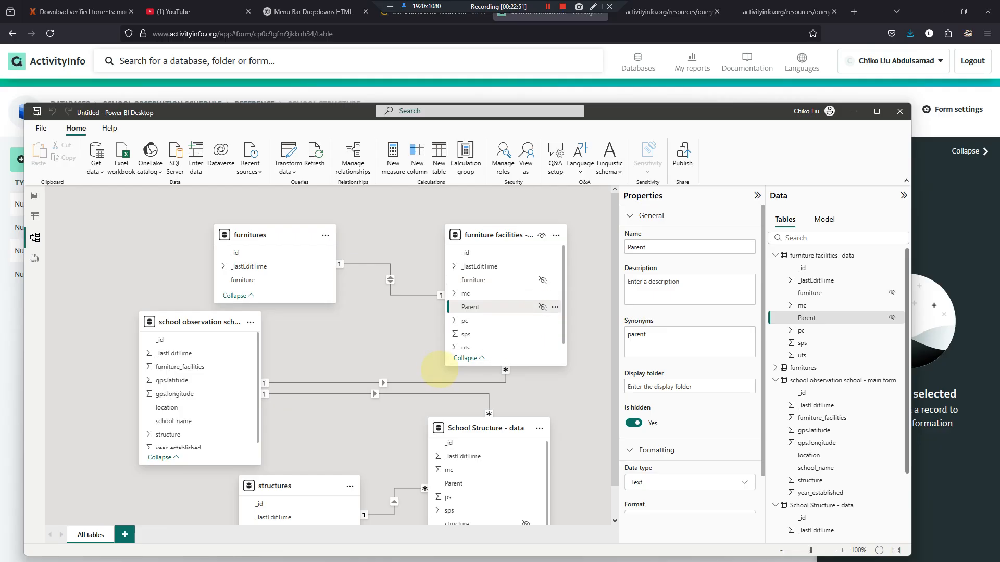
{"action": "scroll", "coordinate": [439, 371], "scroll_direction": "down", "scroll_amount": 1}
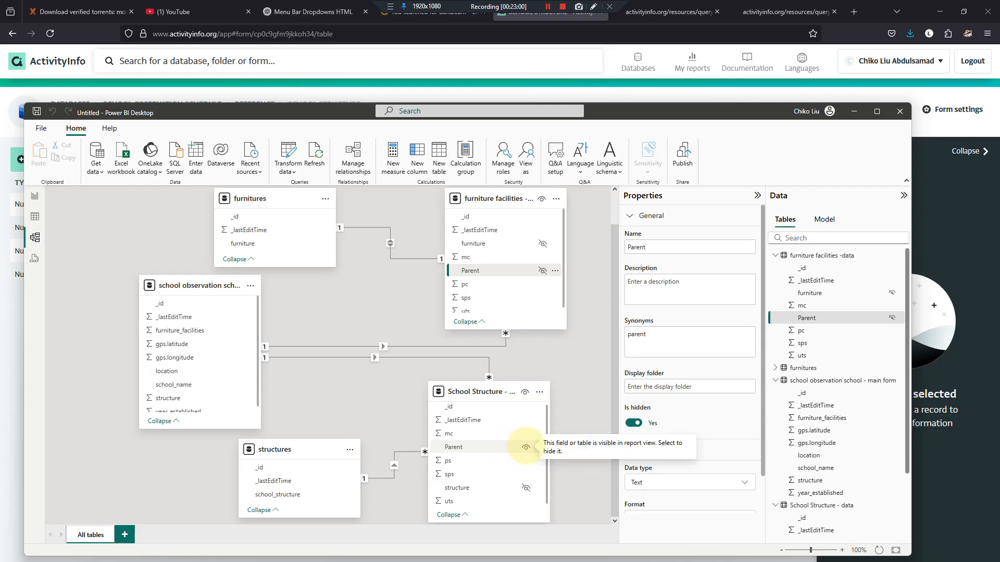
{"action": "left_click", "coordinate": [526, 447]}
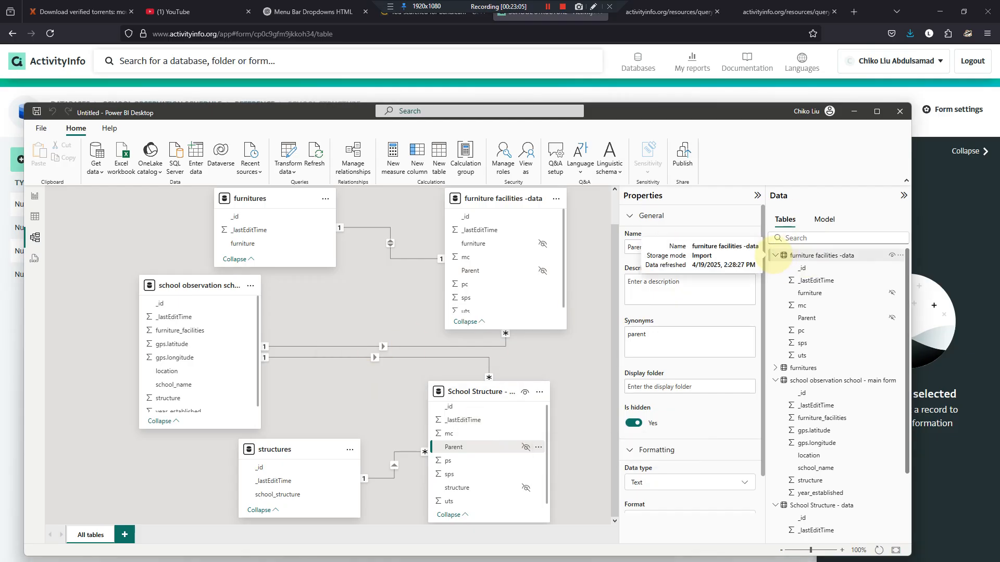
Step: Collapse the field lists of furniture facilities -data, the school observation main form and School Structure - data
{"action": "left_click", "coordinate": [775, 255]}
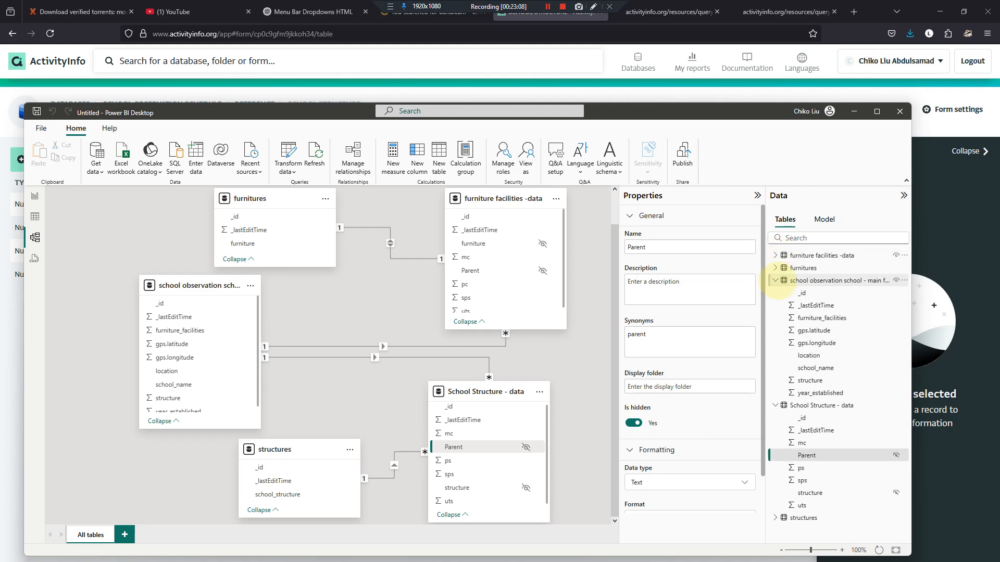
{"action": "left_click", "coordinate": [775, 280]}
{"action": "left_click", "coordinate": [775, 292]}
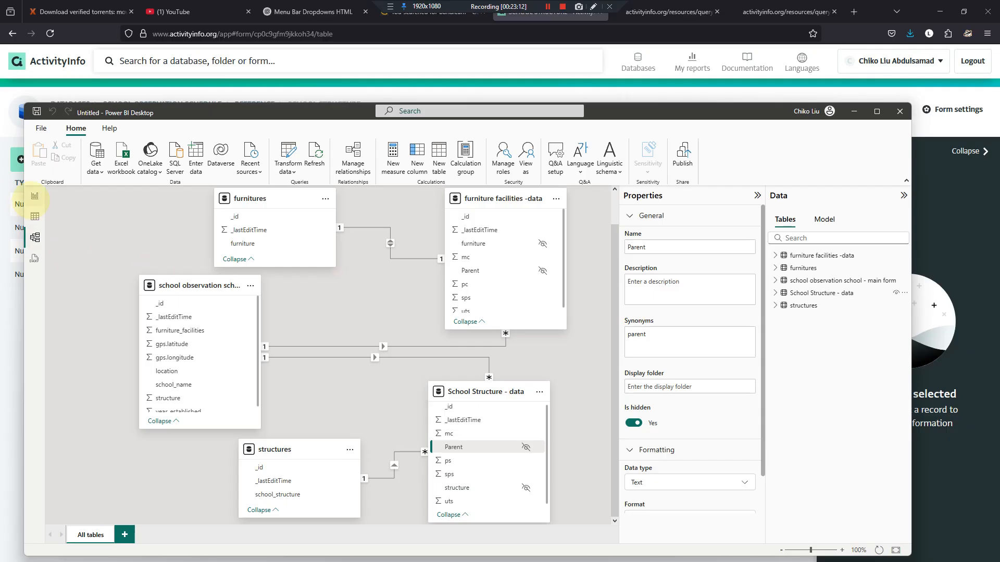
Step: In the report view, create a table visual showing school_name from the school observation main form, and widen the visual
{"action": "left_click", "coordinate": [35, 196]}
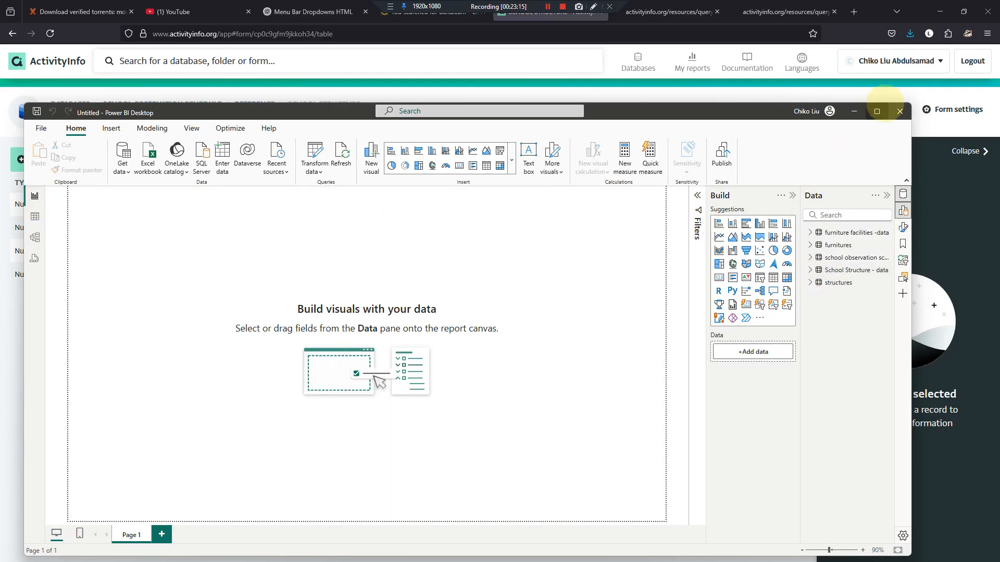
{"action": "left_click", "coordinate": [877, 111]}
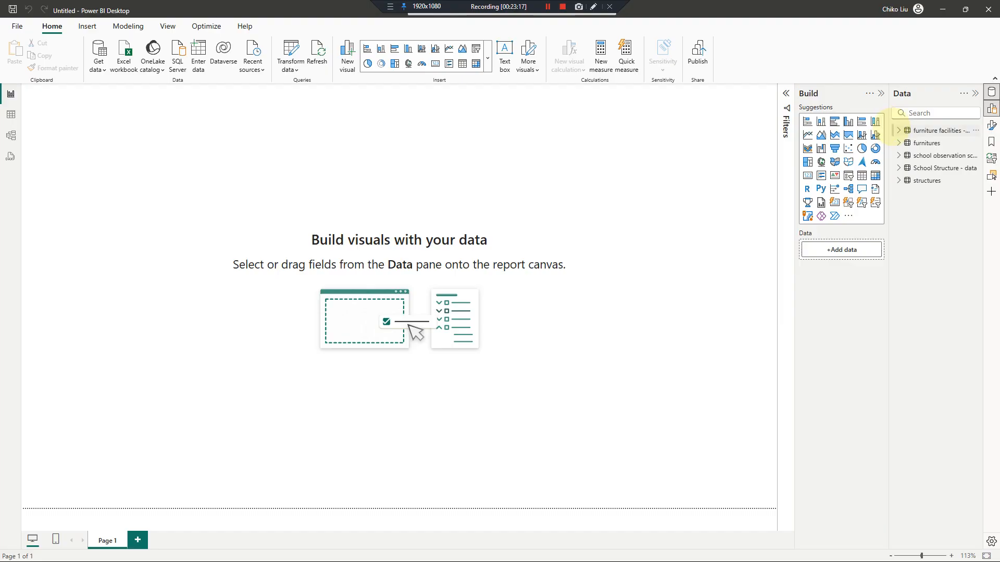
{"action": "left_click_drag", "start_coordinate": [891, 130], "coordinate": [836, 148]}
{"action": "left_click", "coordinate": [842, 155]}
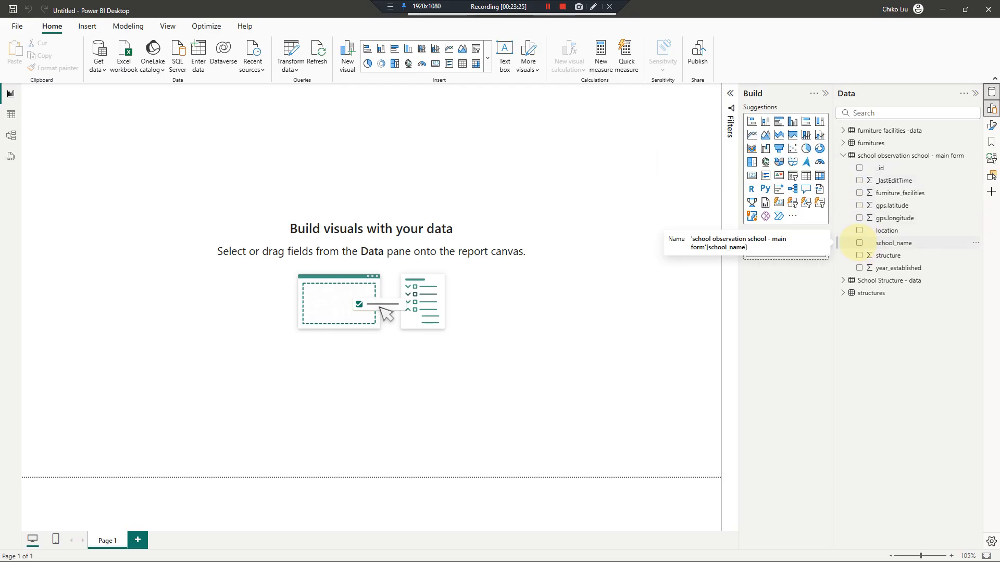
{"action": "left_click", "coordinate": [859, 243]}
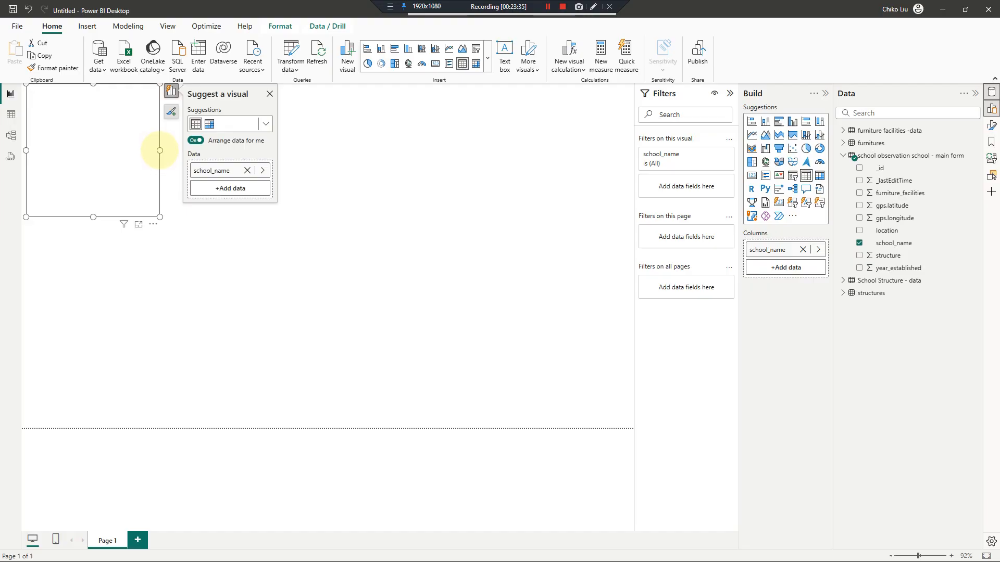
{"action": "left_click_drag", "start_coordinate": [160, 150], "coordinate": [232, 151]}
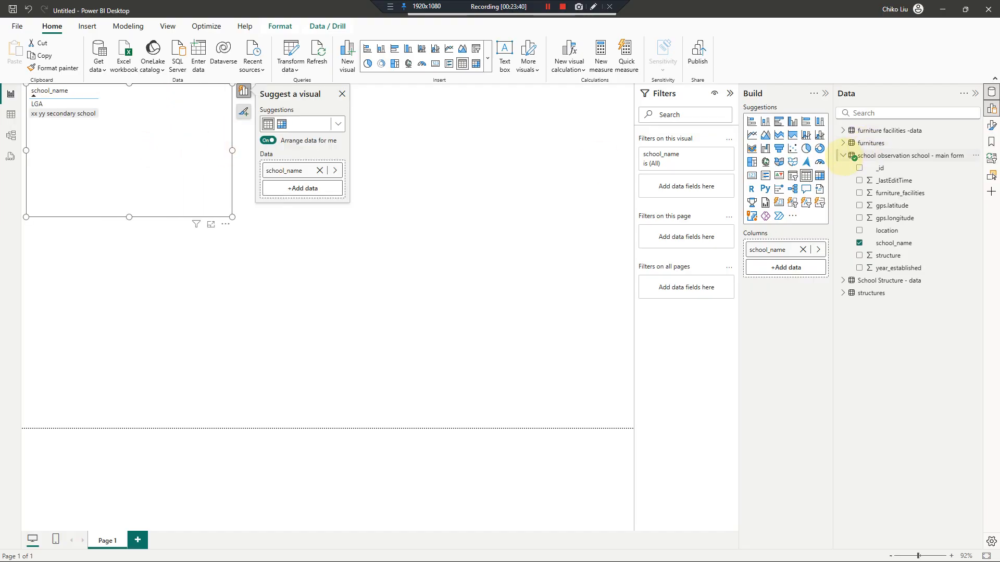
Step: Add the furniture field from the furnitures table to the table visual and widen its school_name column
{"action": "left_click", "coordinate": [843, 155]}
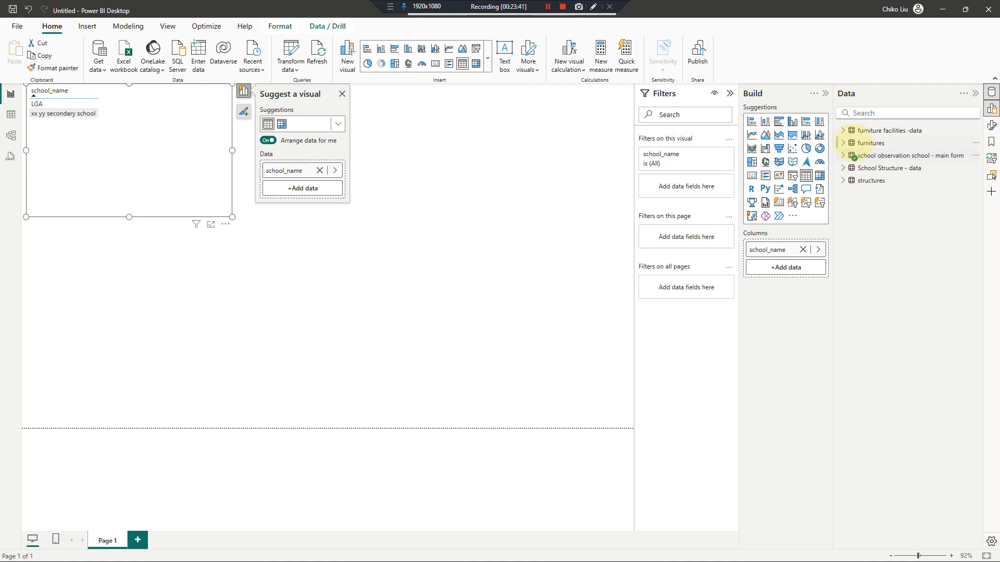
{"action": "left_click", "coordinate": [852, 131]}
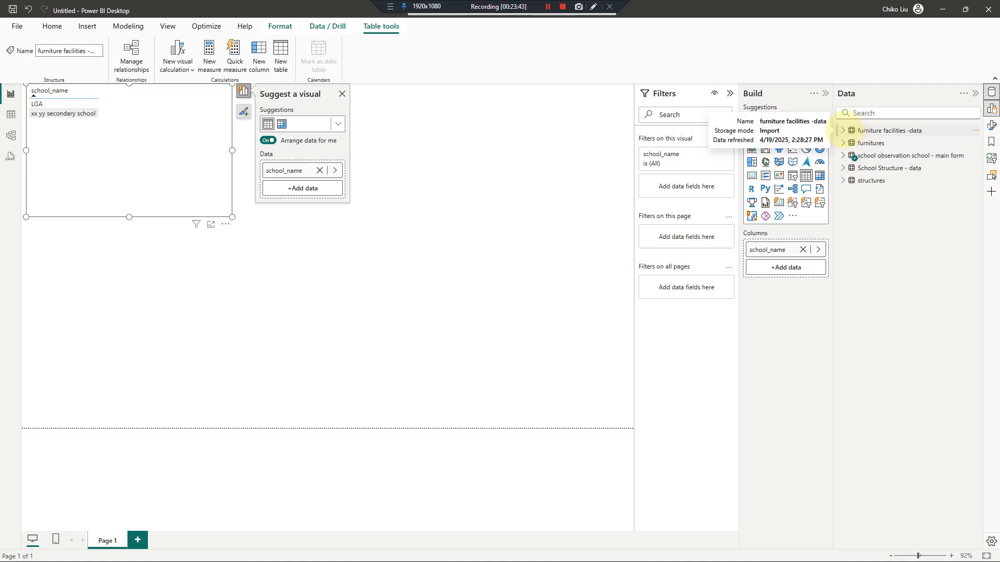
{"action": "left_click", "coordinate": [843, 131]}
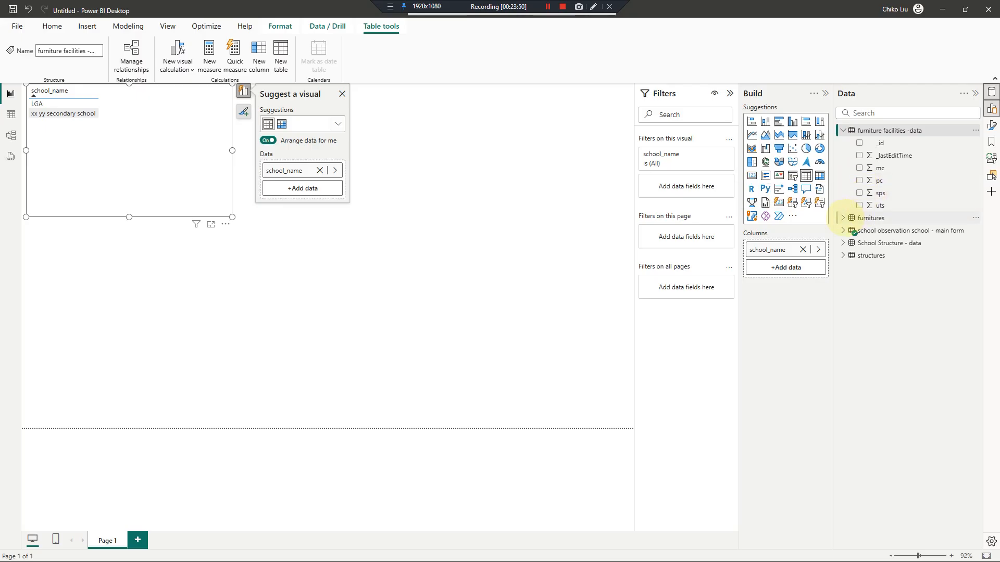
{"action": "left_click", "coordinate": [843, 217]}
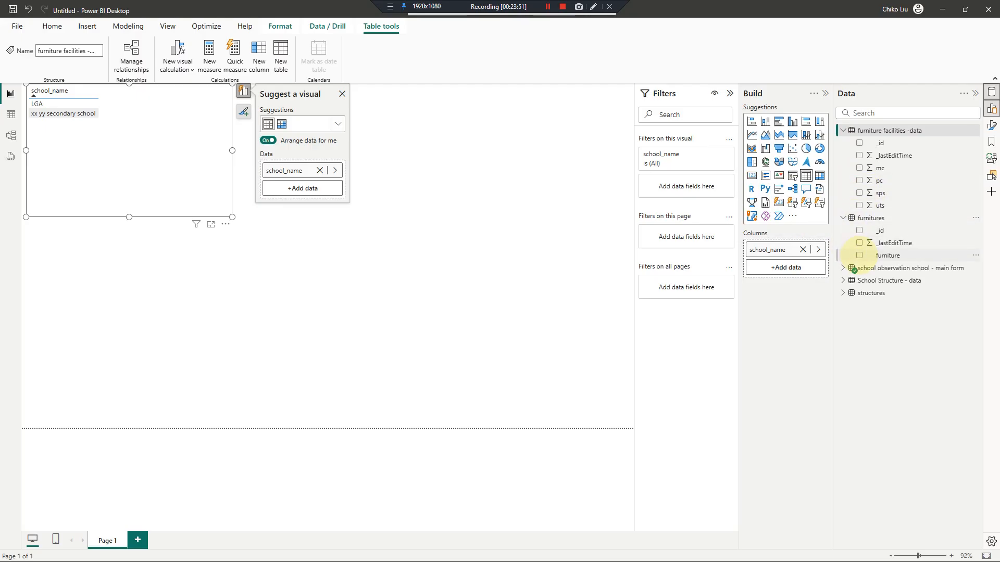
{"action": "left_click", "coordinate": [859, 255]}
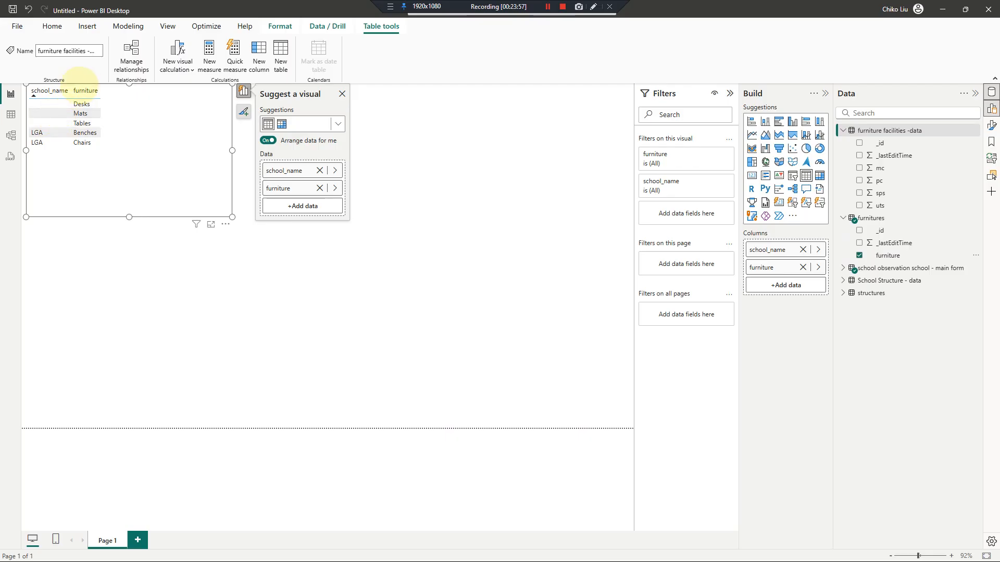
{"action": "left_click_drag", "start_coordinate": [70, 90], "coordinate": [117, 91]}
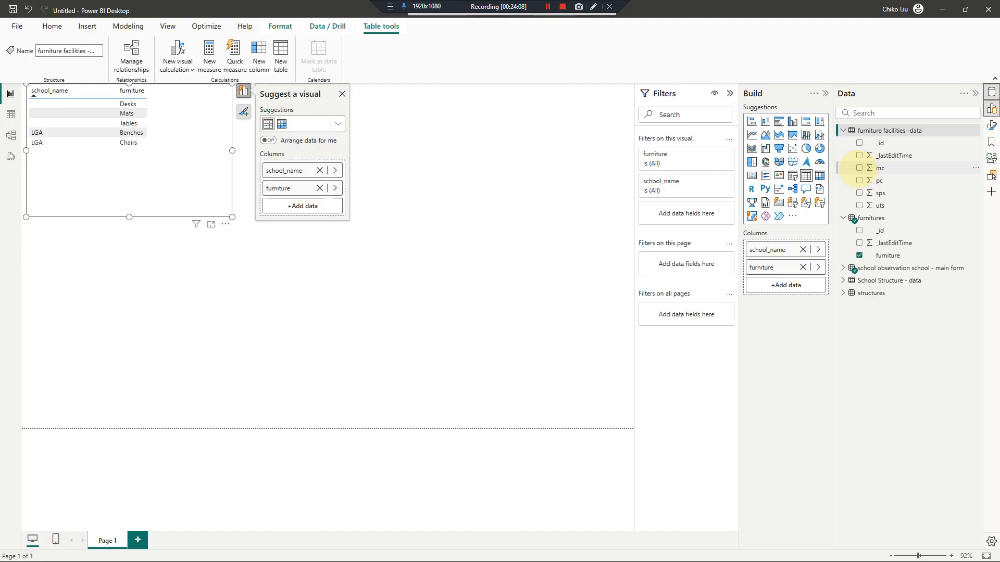
Step: Add mc, pc, sps and uts from furniture facilities -data to the table visual, and widen the visual to fit them
{"action": "left_click", "coordinate": [859, 168]}
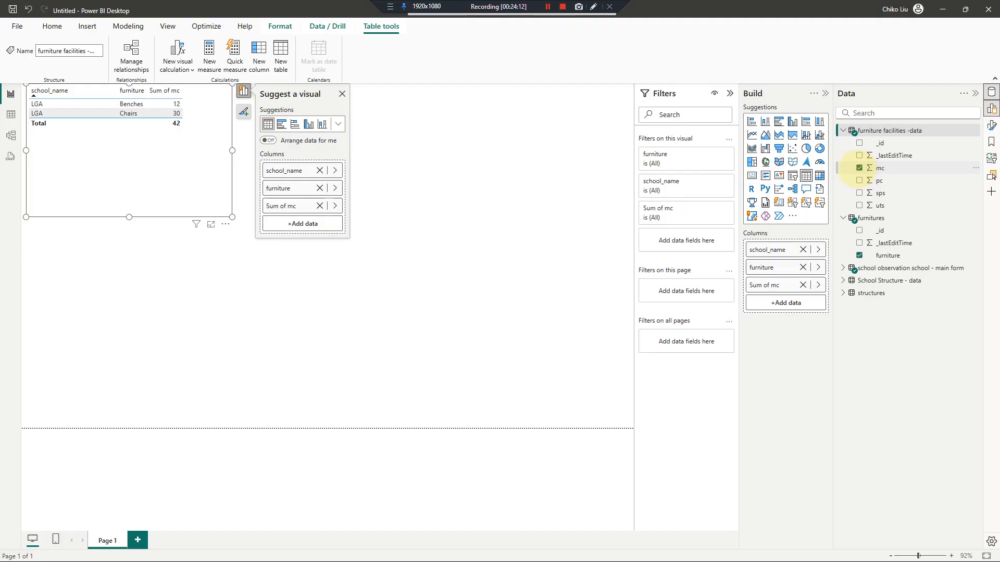
{"action": "left_click", "coordinate": [865, 183]}
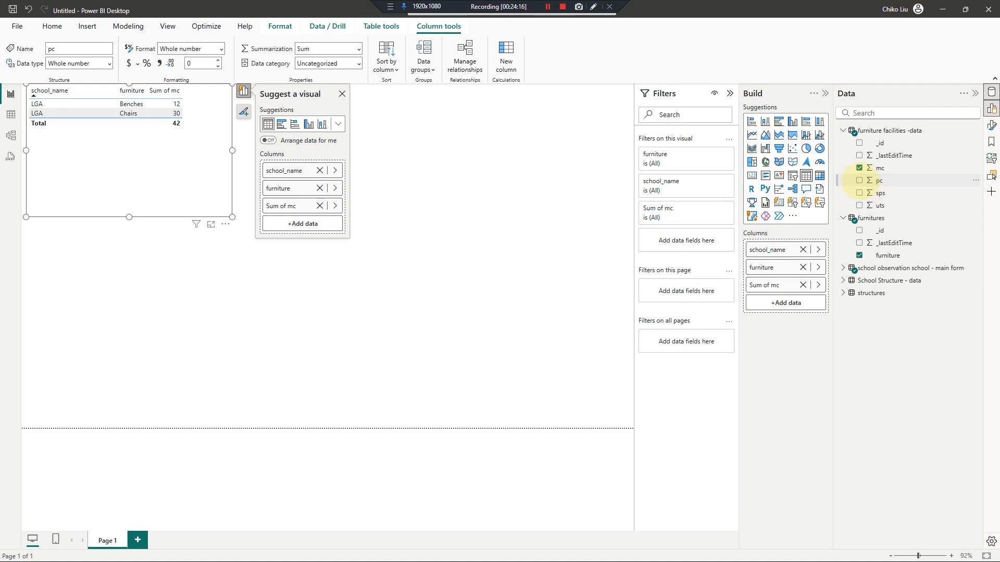
{"action": "left_click", "coordinate": [859, 180]}
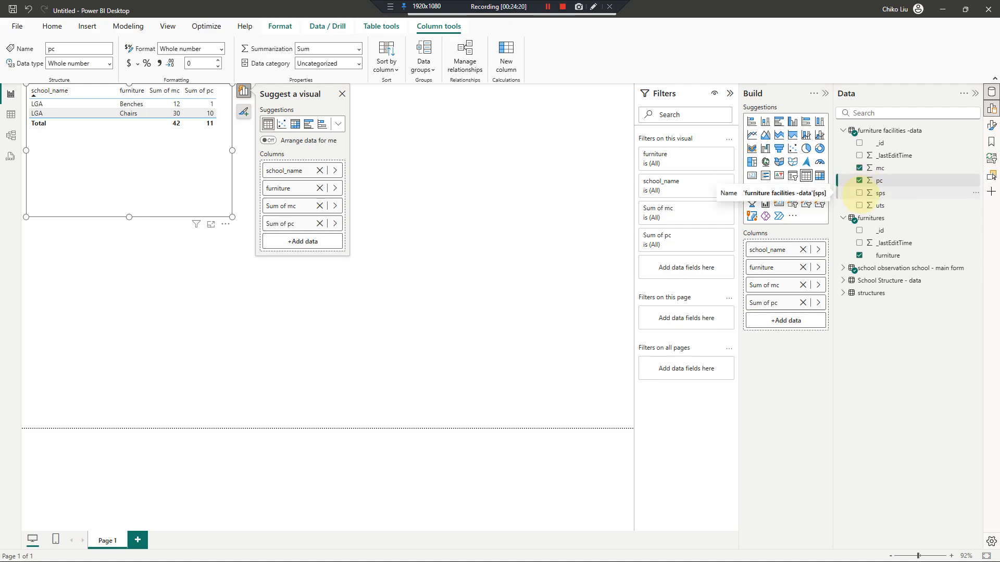
{"action": "left_click", "coordinate": [859, 193]}
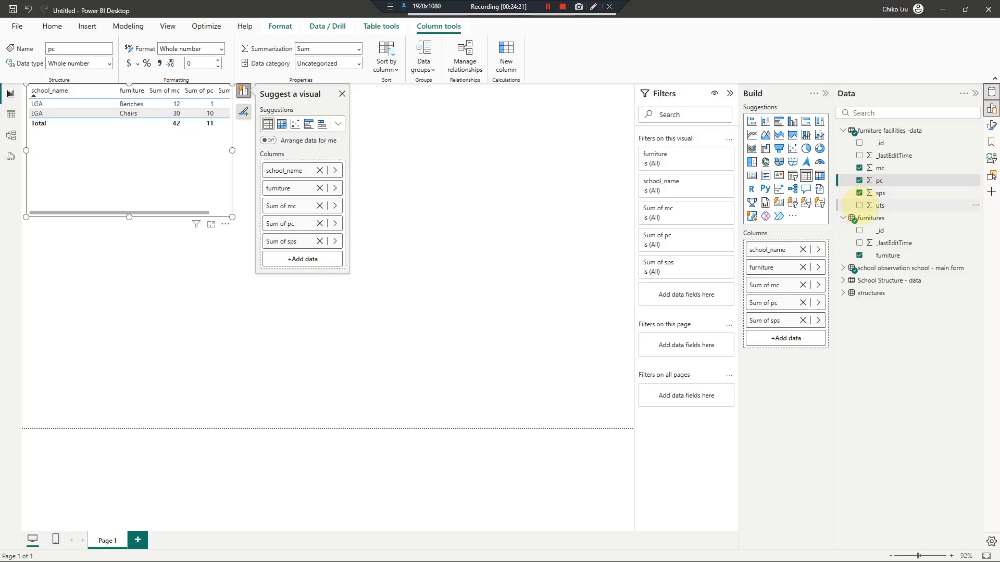
{"action": "left_click", "coordinate": [859, 205]}
{"action": "left_click_drag", "start_coordinate": [232, 150], "coordinate": [371, 165]}
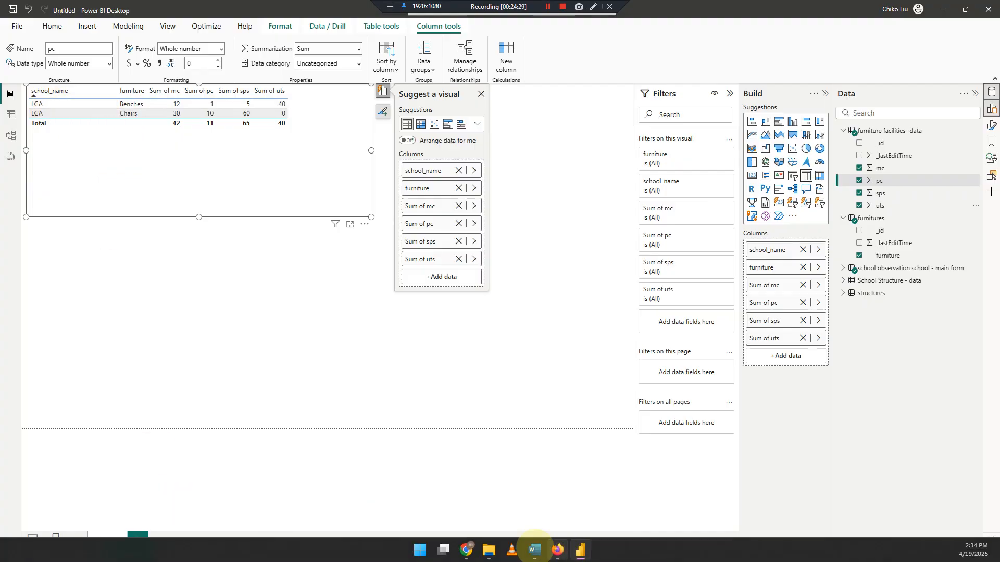
Step: Switch to ActivityInfo in the browser, open Copy of SCHOOL OBSERVATION SCHEDULE in the Survey folder, and widen the Name of School column
{"action": "left_click", "coordinate": [557, 550]}
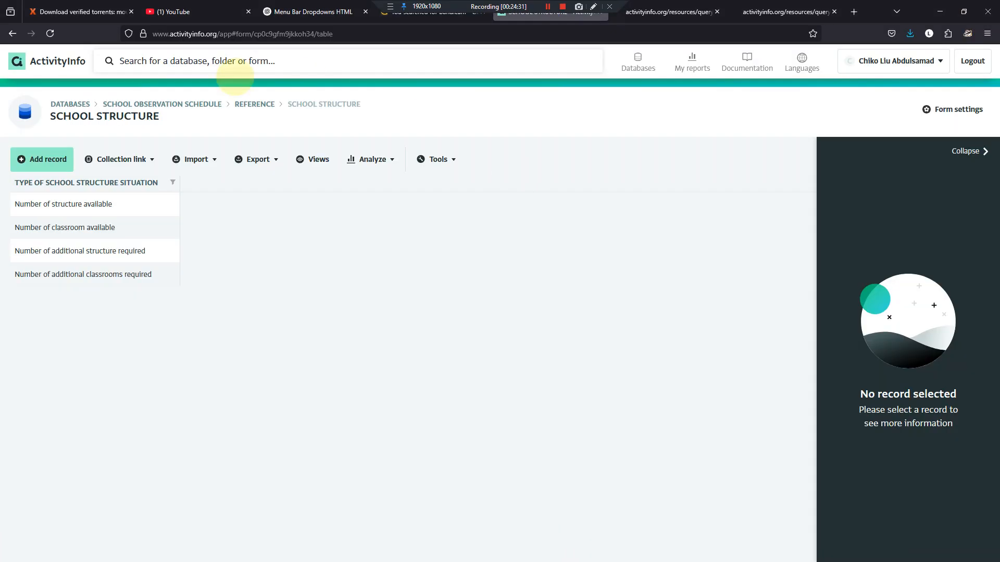
{"action": "left_click", "coordinate": [196, 104]}
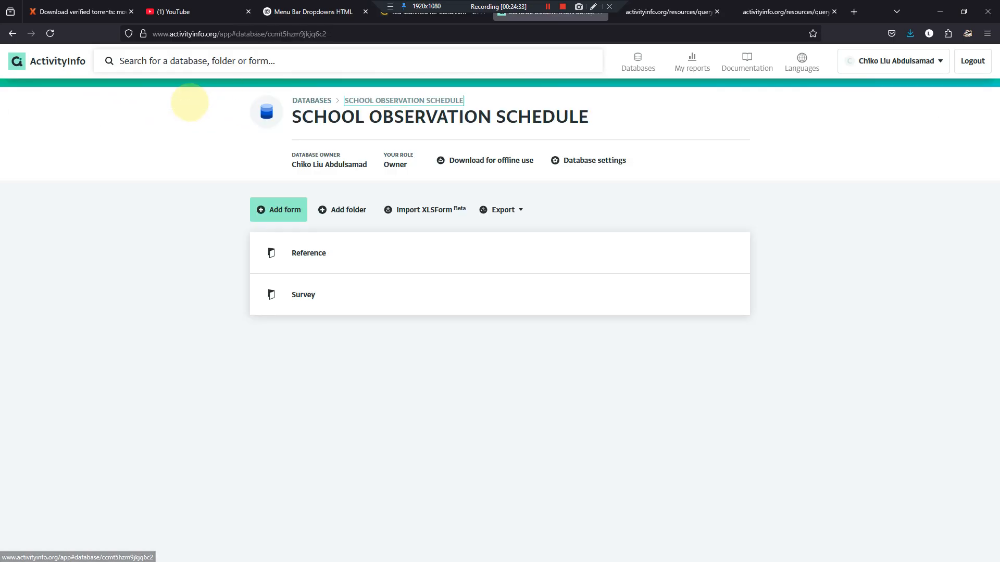
{"action": "left_click", "coordinate": [317, 293]}
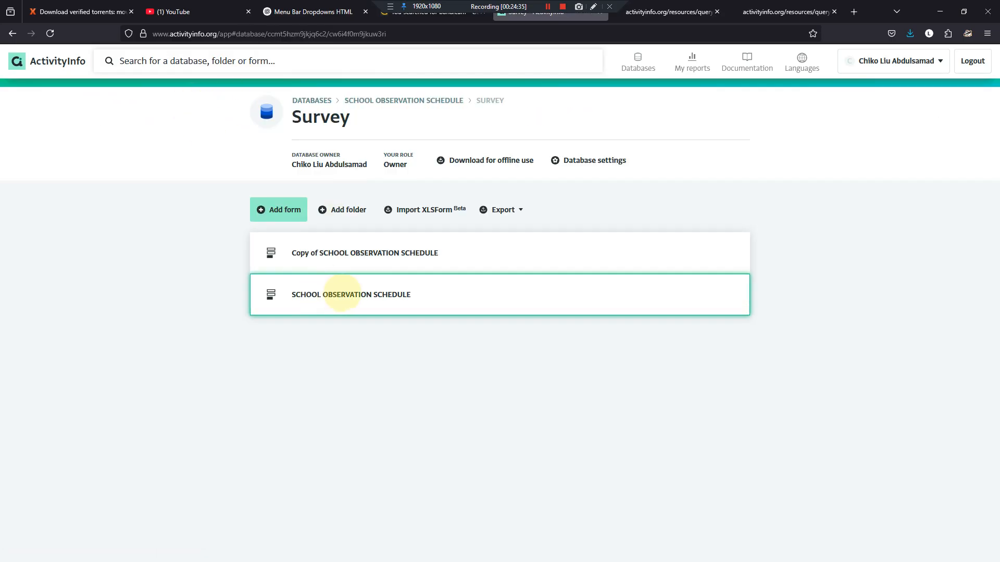
{"action": "left_click", "coordinate": [357, 252]}
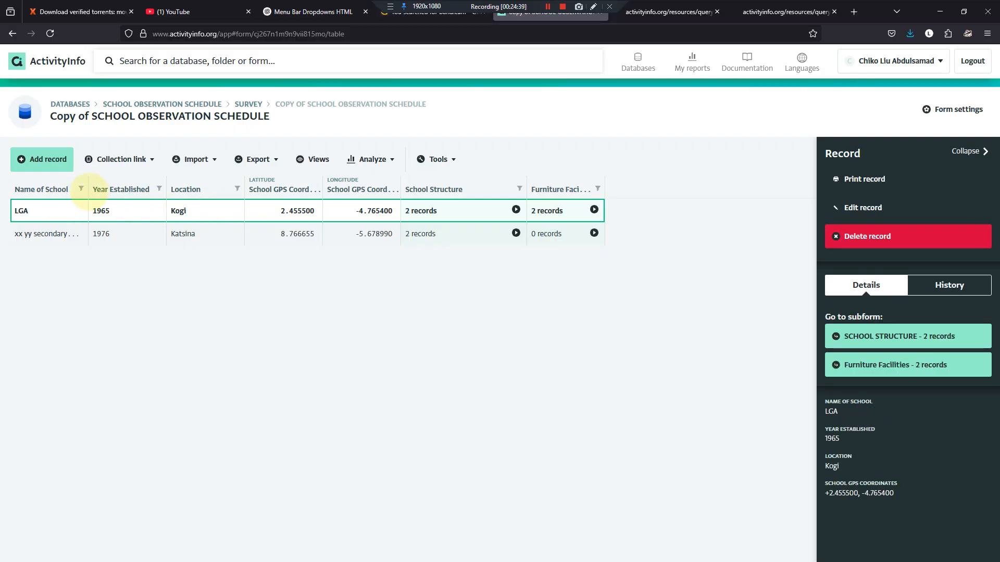
{"action": "left_click_drag", "start_coordinate": [88, 193], "coordinate": [163, 192]}
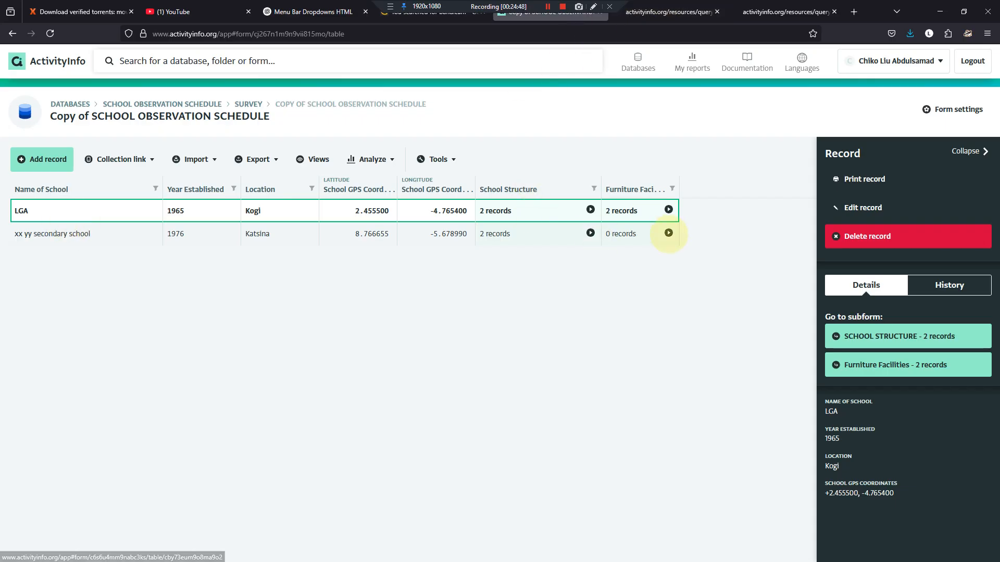
Step: Add a Mats record to the Furniture Facilities subform of xx yy secondary school, keeping all quantities at 0
{"action": "left_click", "coordinate": [669, 233]}
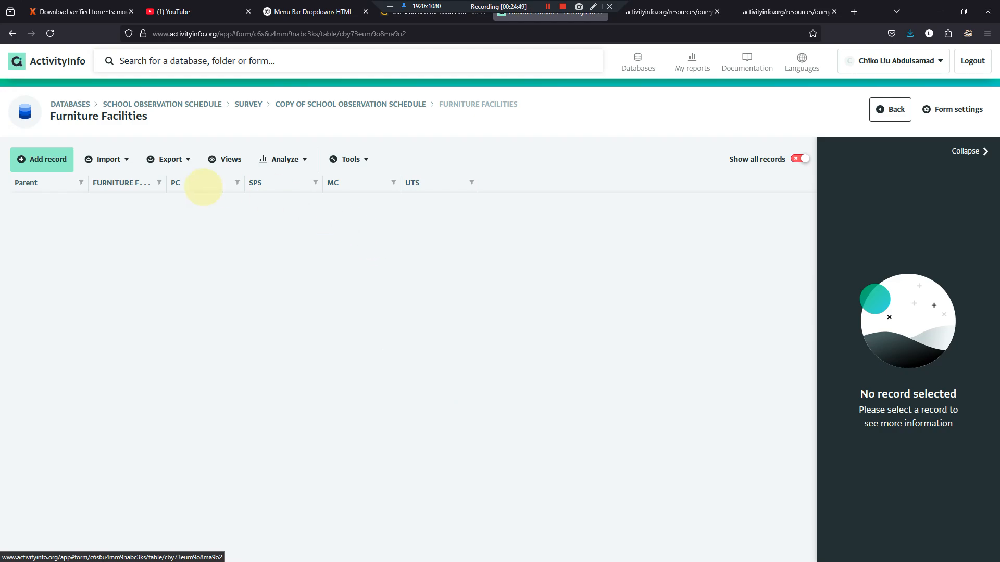
{"action": "left_click", "coordinate": [40, 159]}
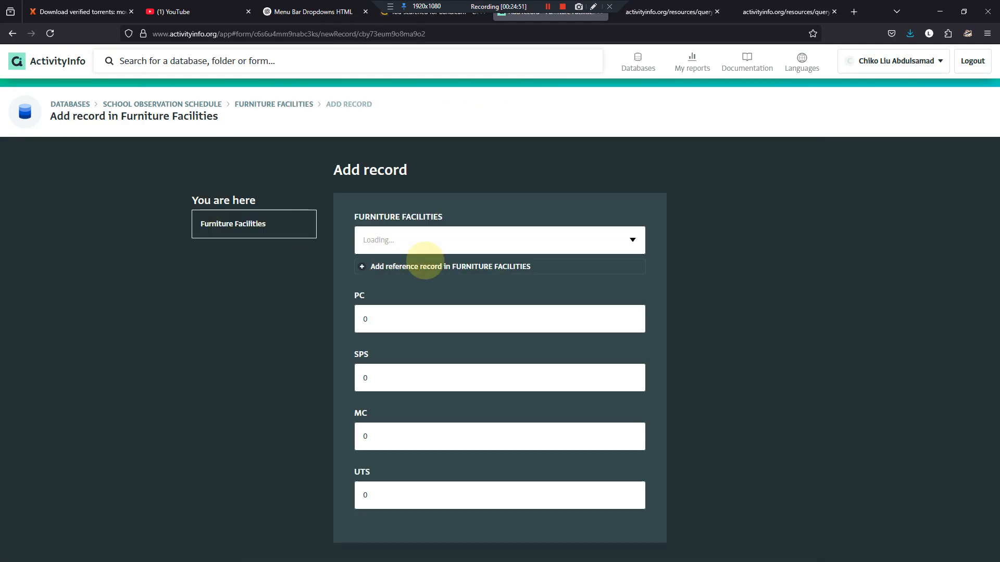
{"action": "left_click", "coordinate": [632, 241]}
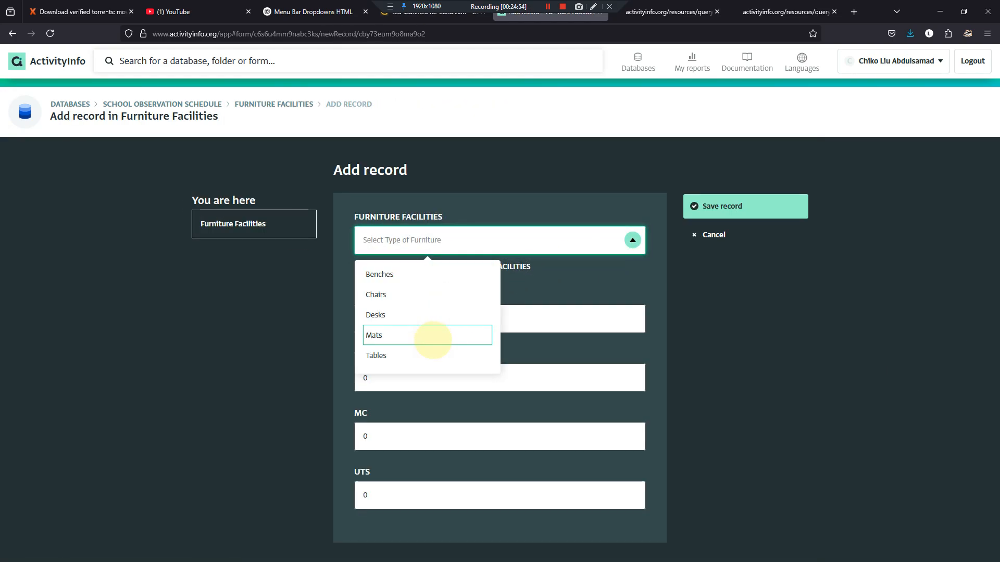
{"action": "left_click", "coordinate": [434, 337]}
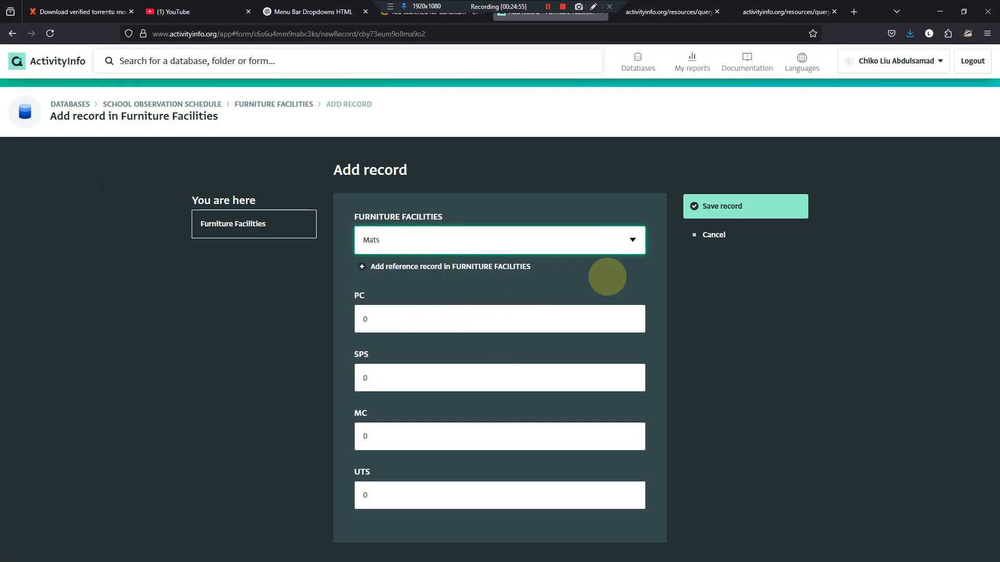
{"action": "left_click", "coordinate": [724, 205]}
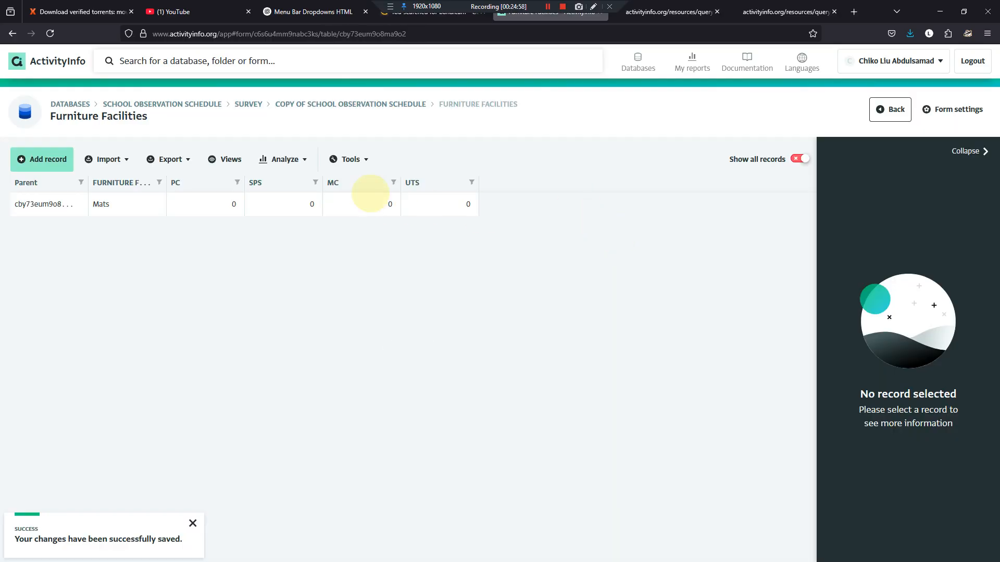
Step: Add a Tables furniture record with PC 10, SPS 20 and UTS 5, save it, and return to the parent form
{"action": "left_click", "coordinate": [39, 160]}
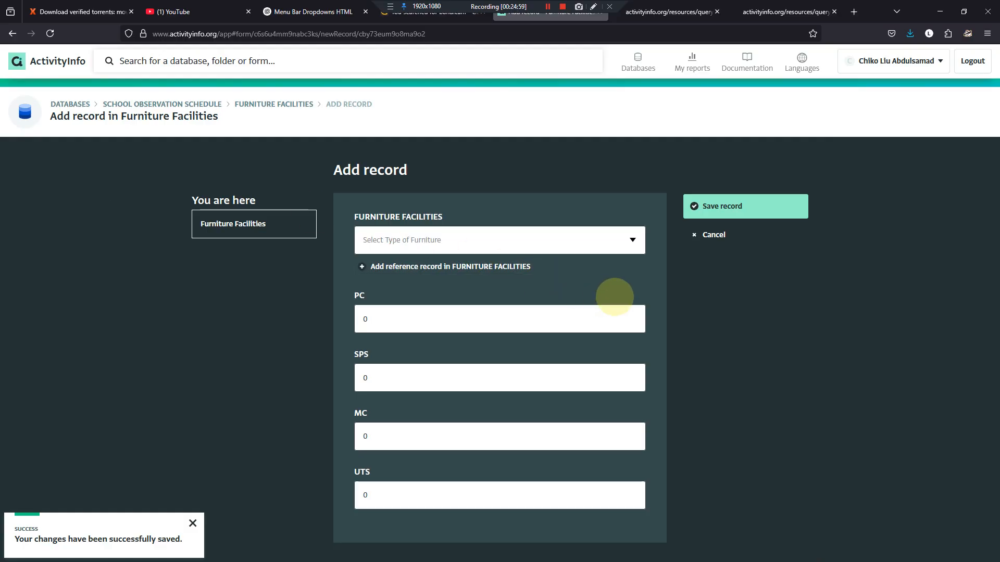
{"action": "left_click", "coordinate": [631, 239]}
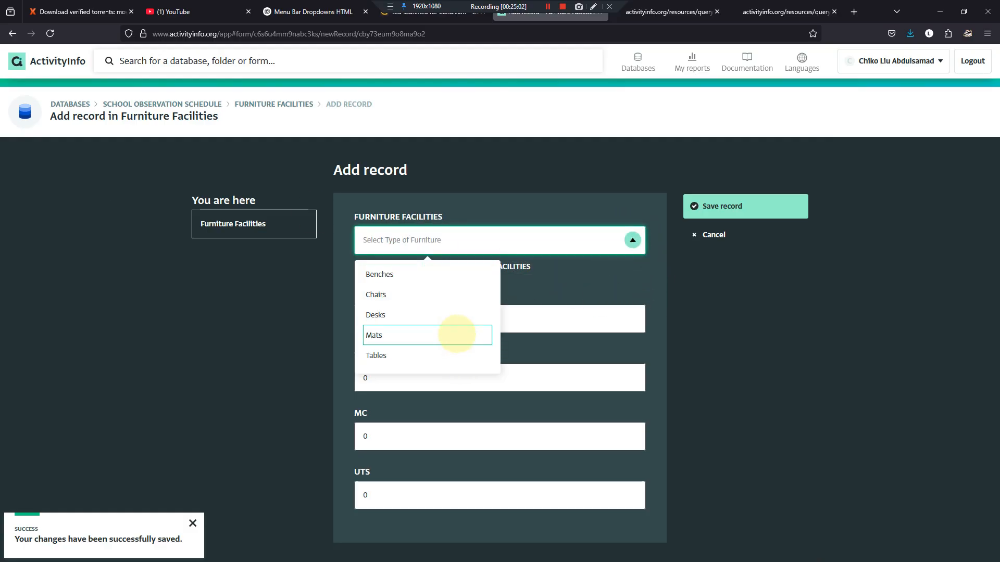
{"action": "left_click", "coordinate": [456, 355]}
{"action": "left_click", "coordinate": [418, 325]}
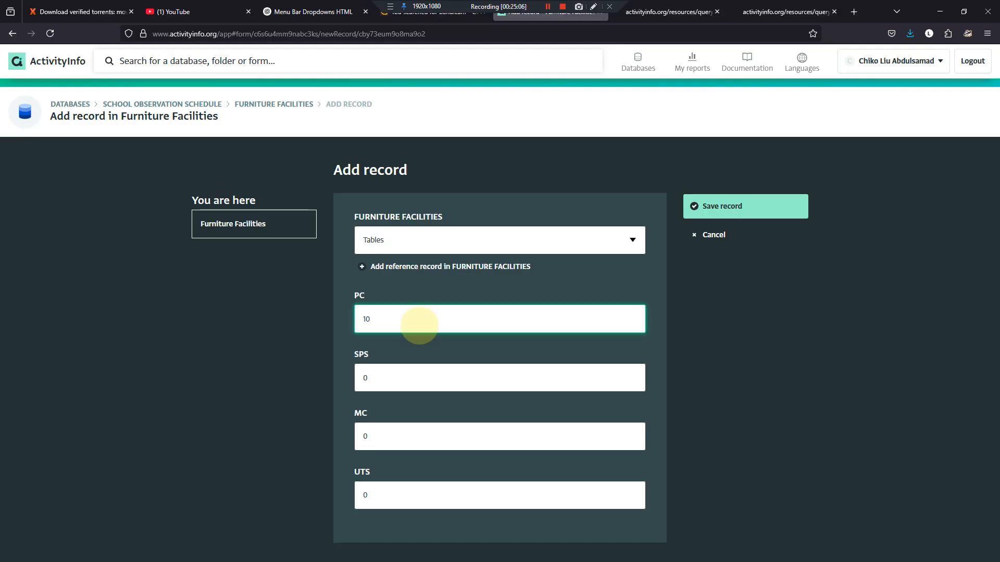
{"action": "key", "text": "Tab"}
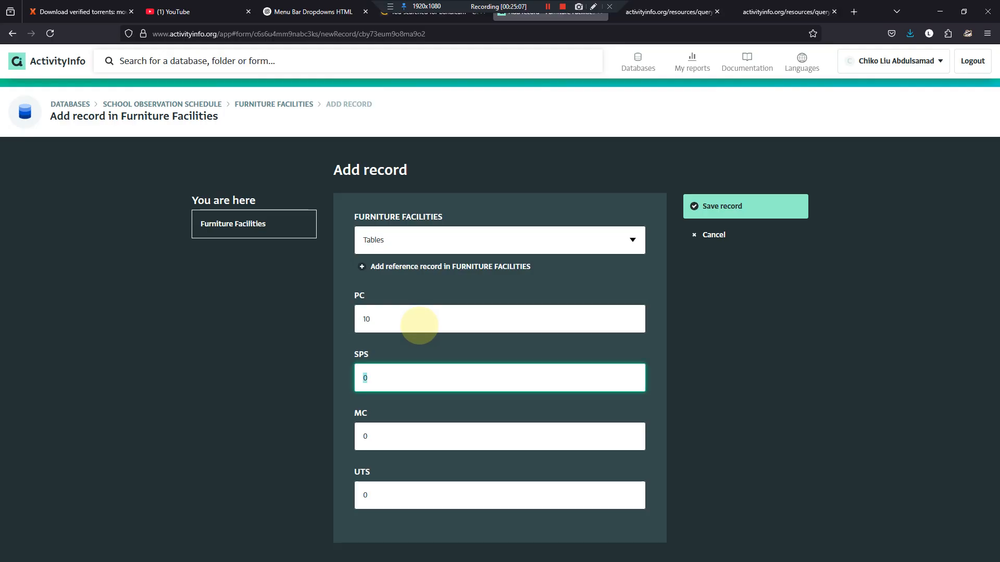
{"action": "key", "text": "Tab"}
{"action": "key", "text": "Tab"}
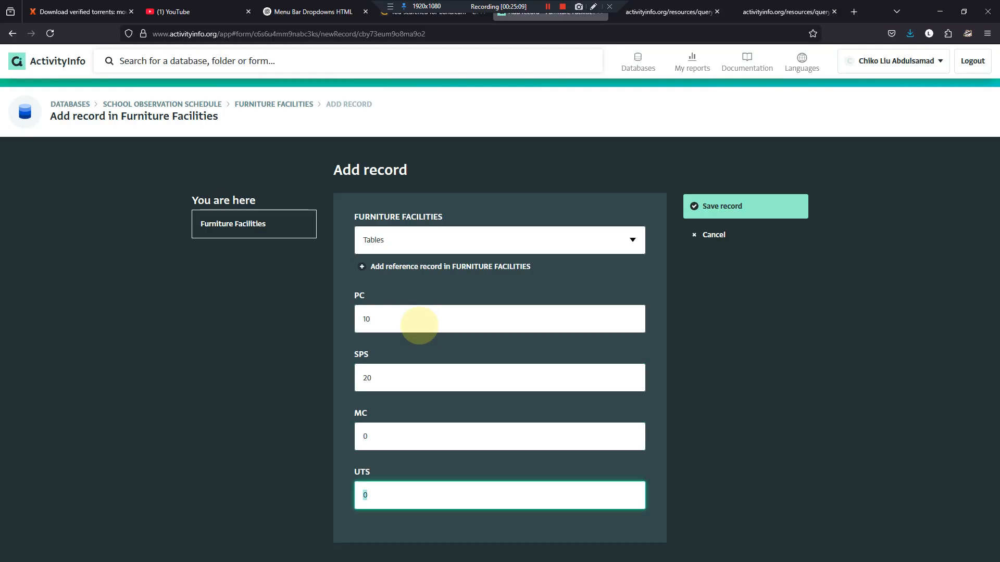
{"action": "left_click", "coordinate": [695, 205]}
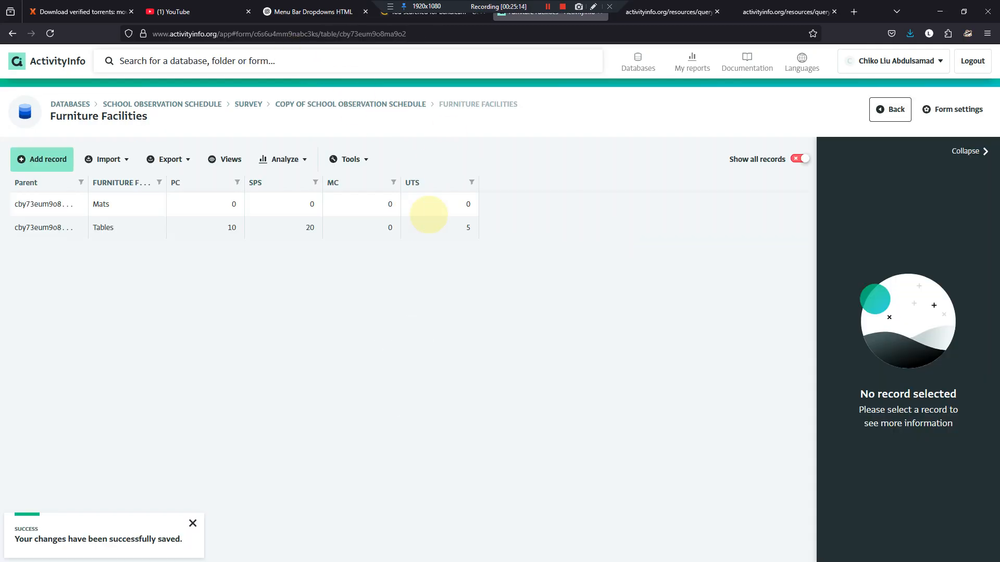
{"action": "left_click", "coordinate": [318, 104]}
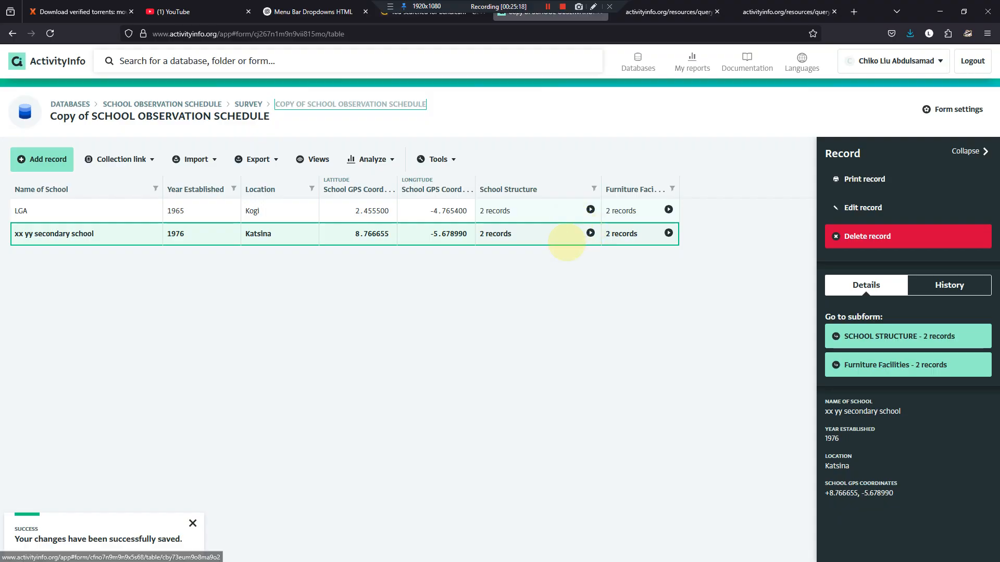
Step: Switch to Power BI Desktop and open the Power Query Editor to work on the queries
{"action": "mouse_move", "coordinate": [484, 561]}
{"action": "left_click", "coordinate": [579, 550]}
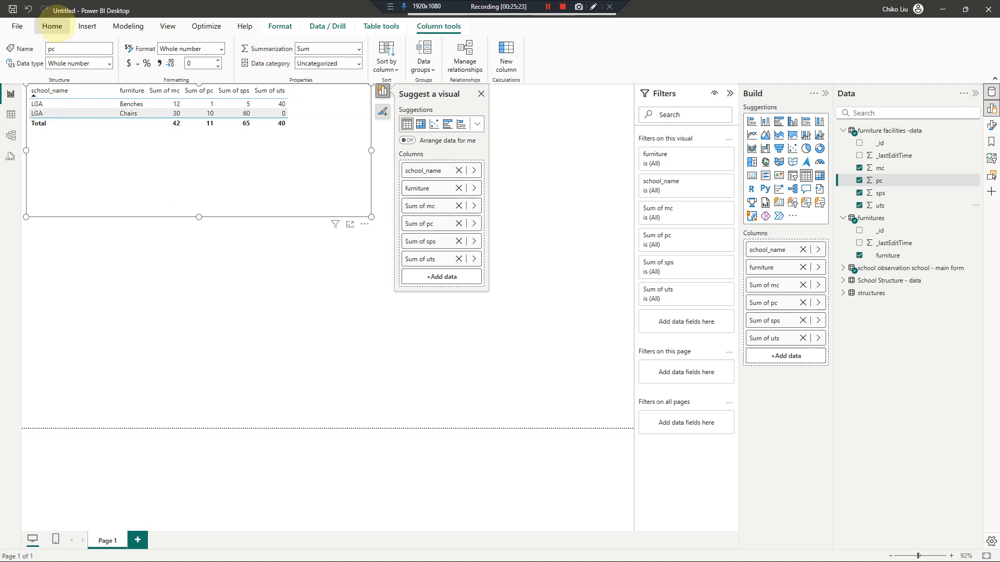
{"action": "left_click", "coordinate": [52, 26]}
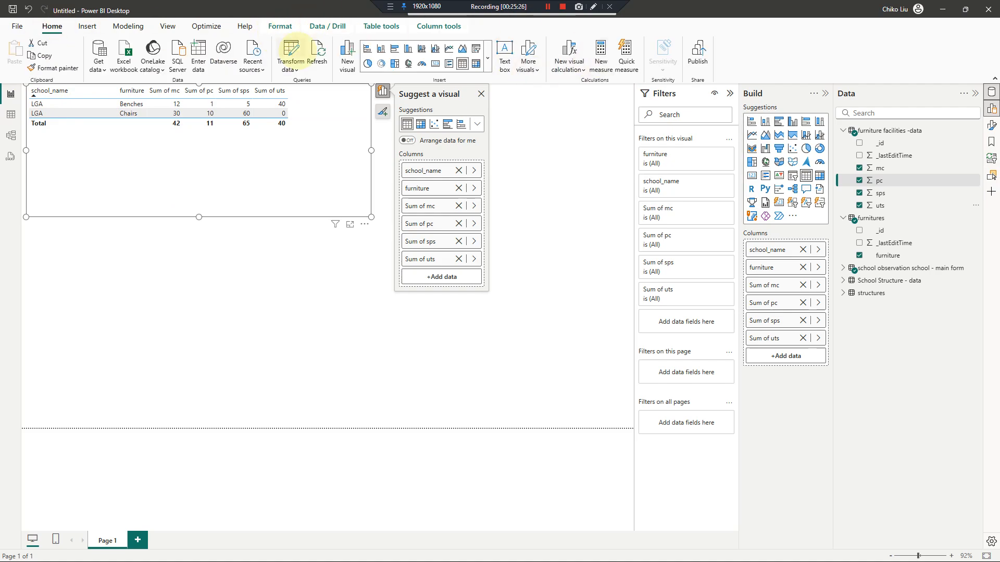
{"action": "left_click", "coordinate": [292, 52]}
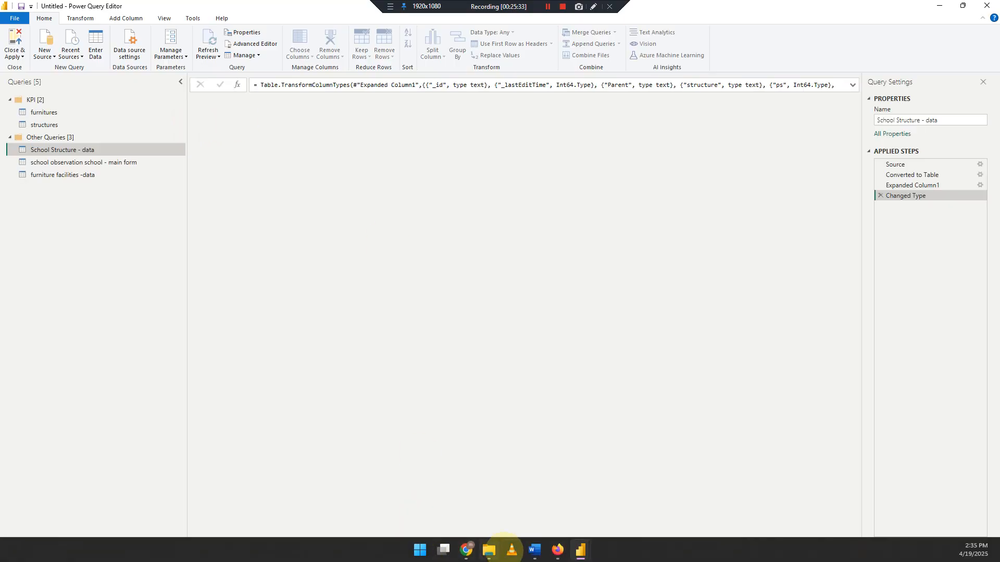
{"action": "left_click", "coordinate": [557, 550]}
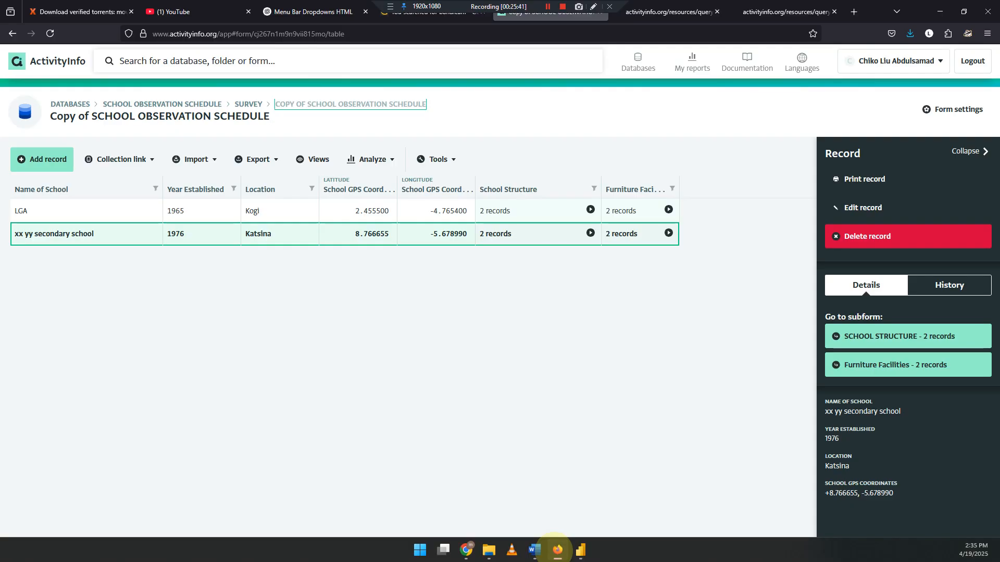
{"action": "left_click", "coordinate": [557, 550]}
Step: Refresh the preview of the furniture facilities -data query, and close the editor with the changes applied
{"action": "left_click", "coordinate": [78, 175]}
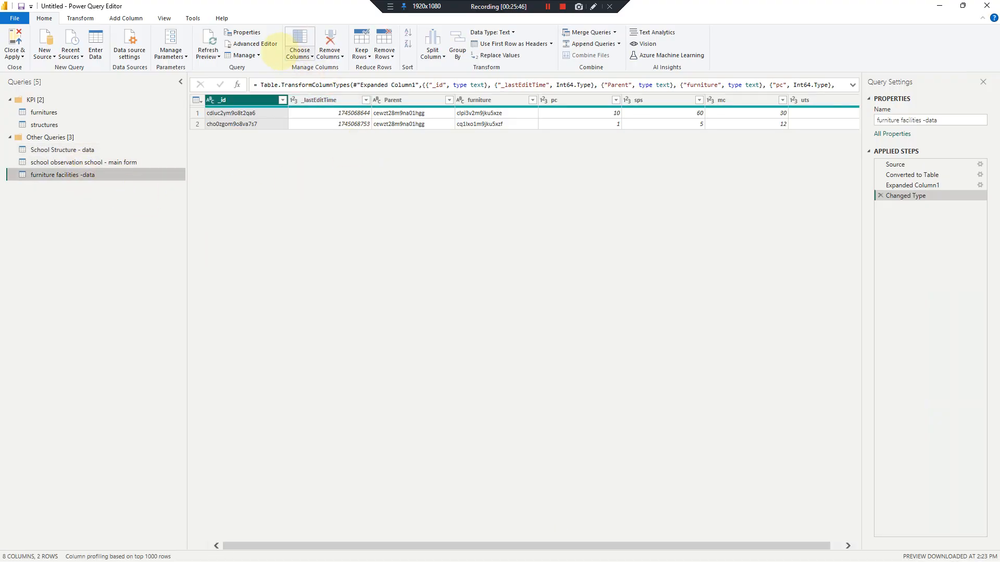
{"action": "left_click", "coordinate": [208, 54]}
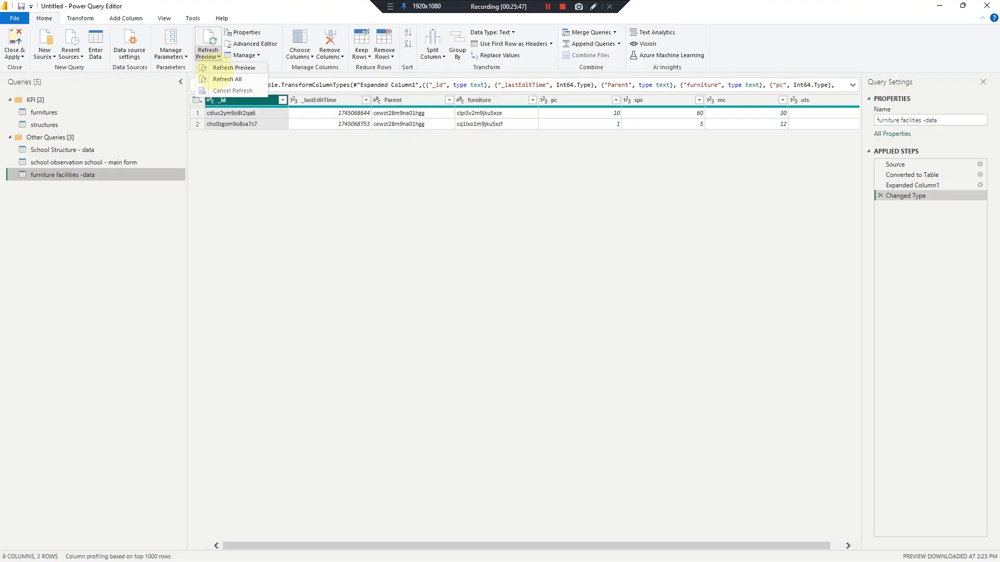
{"action": "left_click", "coordinate": [216, 68]}
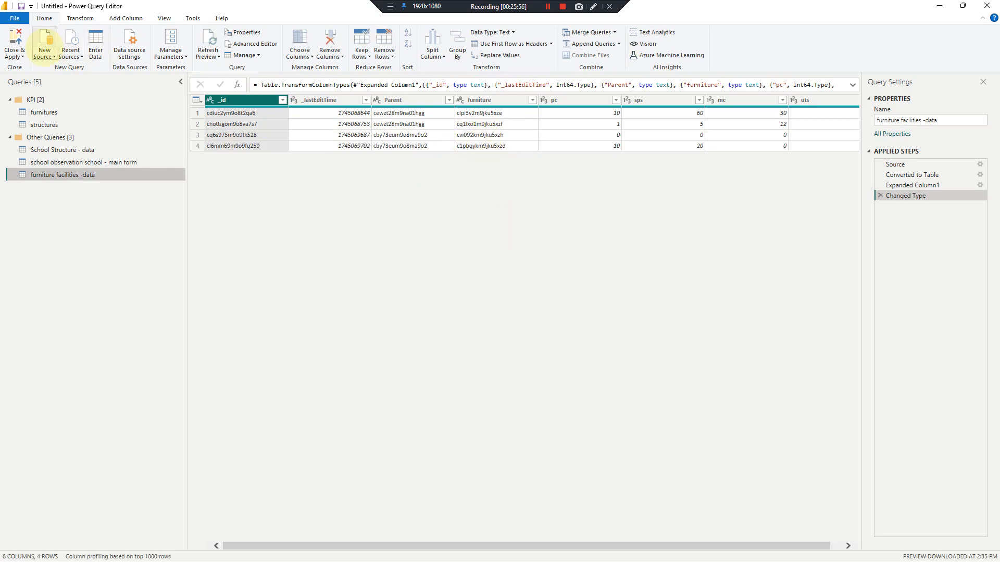
{"action": "left_click", "coordinate": [14, 56]}
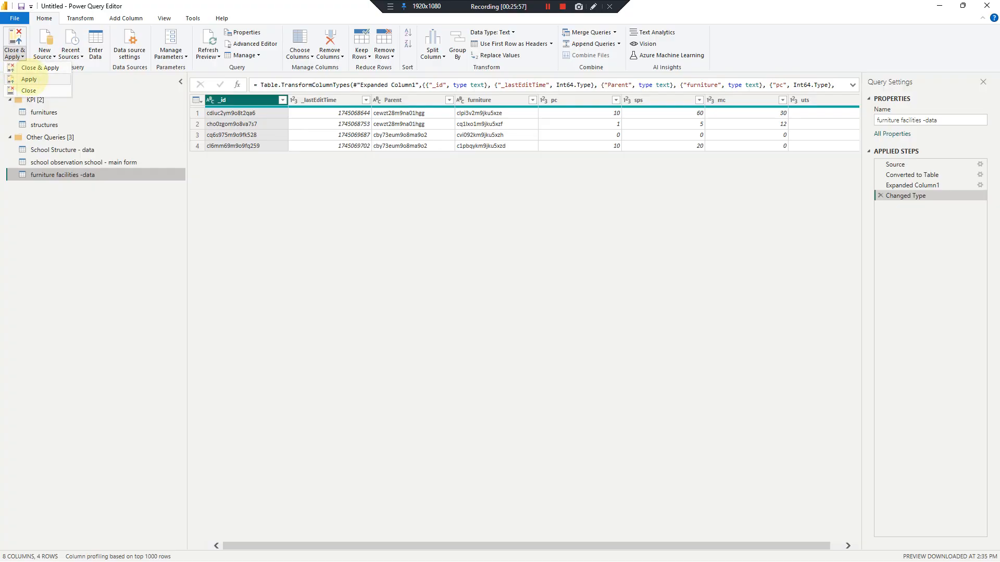
{"action": "left_click", "coordinate": [24, 67]}
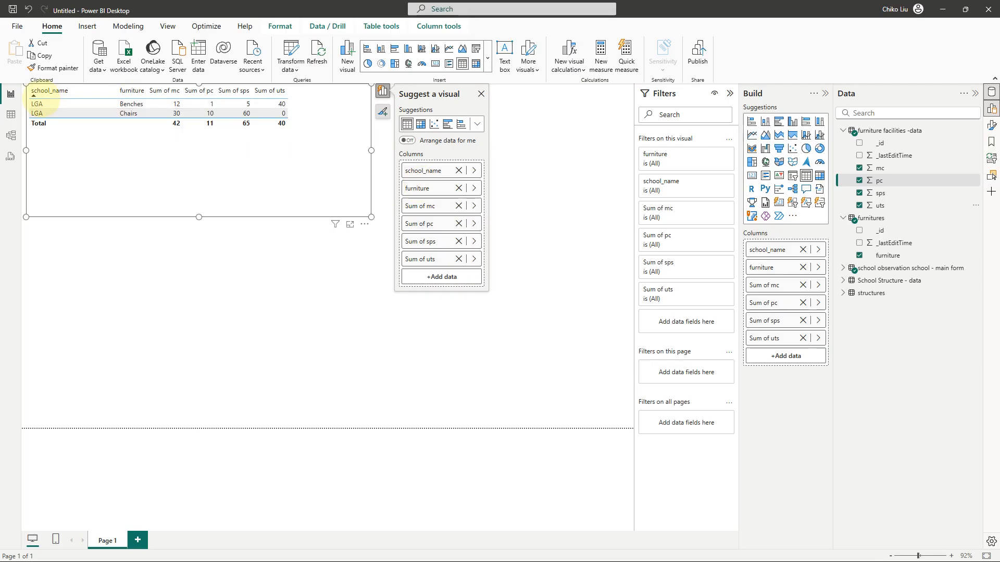
Step: Reopen the Power Query Editor and unpivot the ps, sps, mc and uts columns of School Structure - data
{"action": "left_click", "coordinate": [290, 53]}
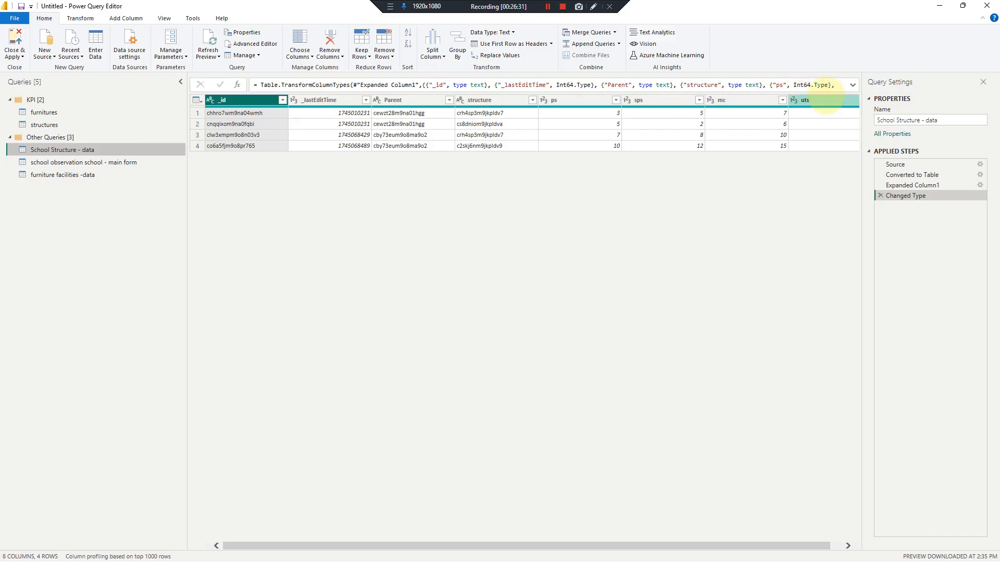
{"action": "left_click", "coordinate": [575, 99]}
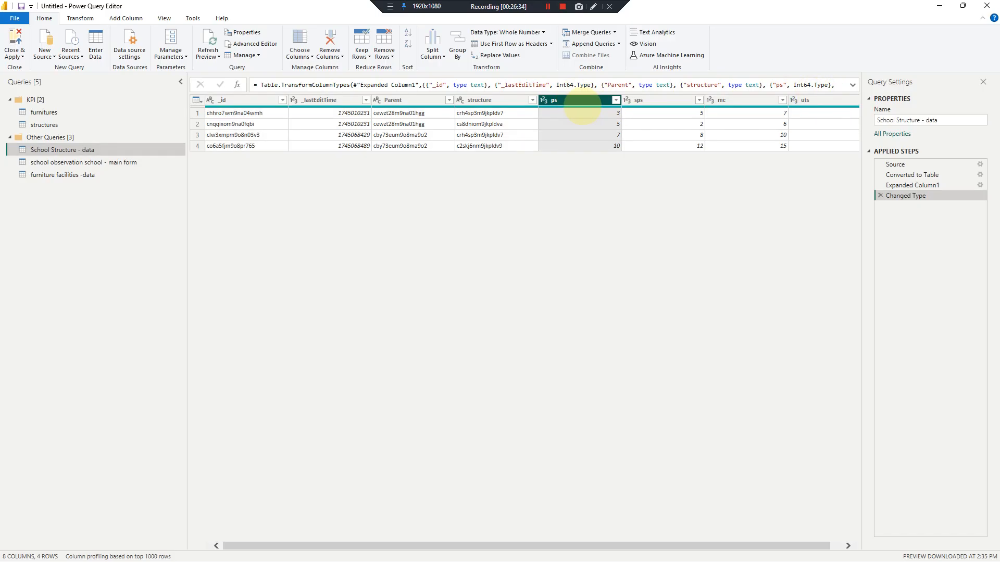
{"action": "left_click_drag", "start_coordinate": [695, 544], "coordinate": [830, 543]}
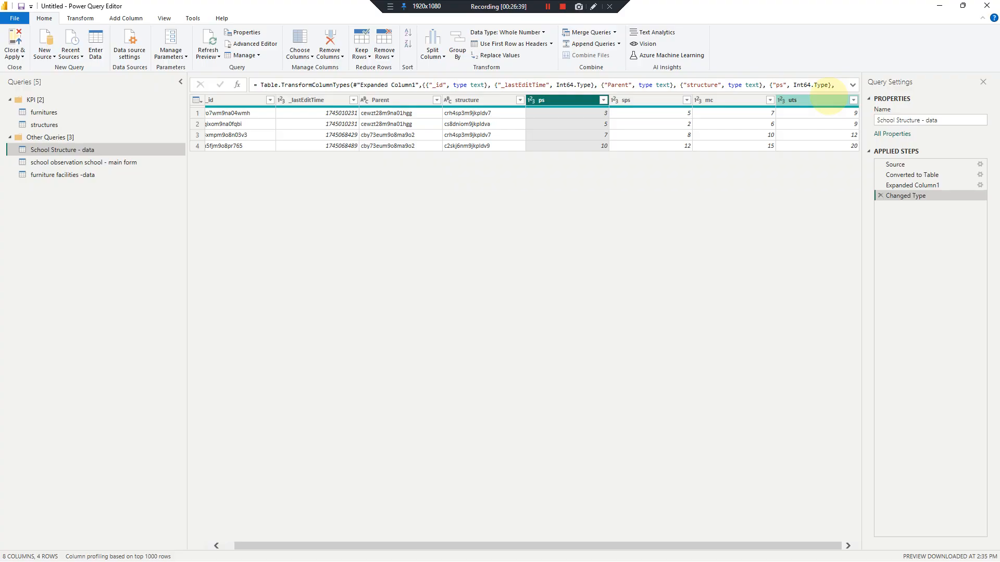
{"action": "left_click", "coordinate": [828, 99], "text": "shift"}
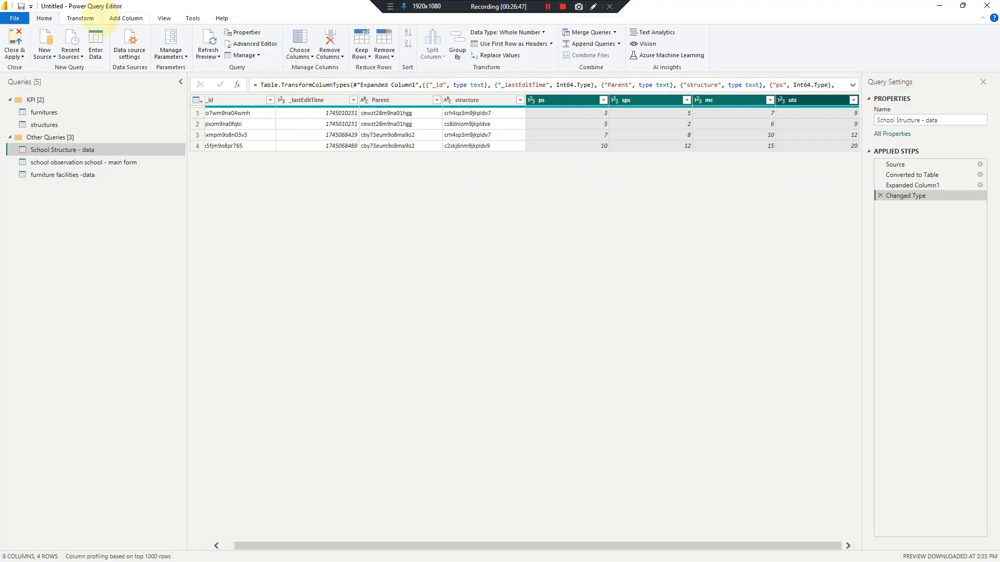
{"action": "left_click", "coordinate": [80, 18]}
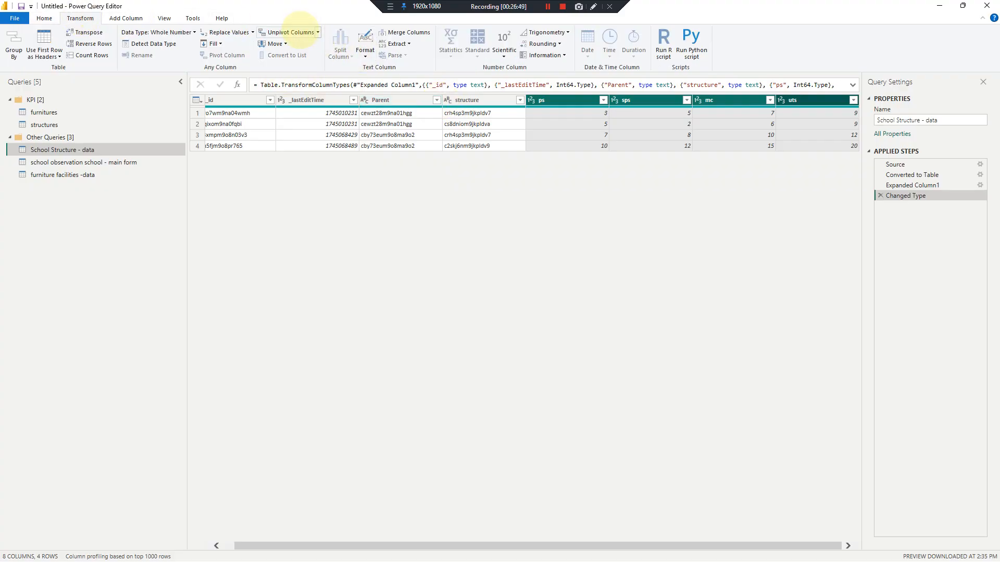
{"action": "left_click", "coordinate": [317, 32]}
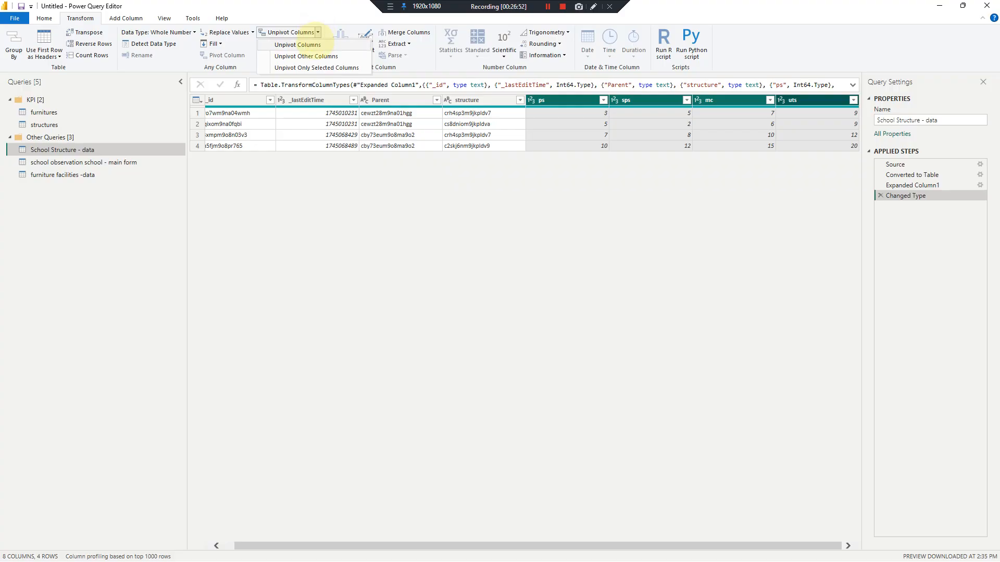
{"action": "left_click", "coordinate": [315, 44]}
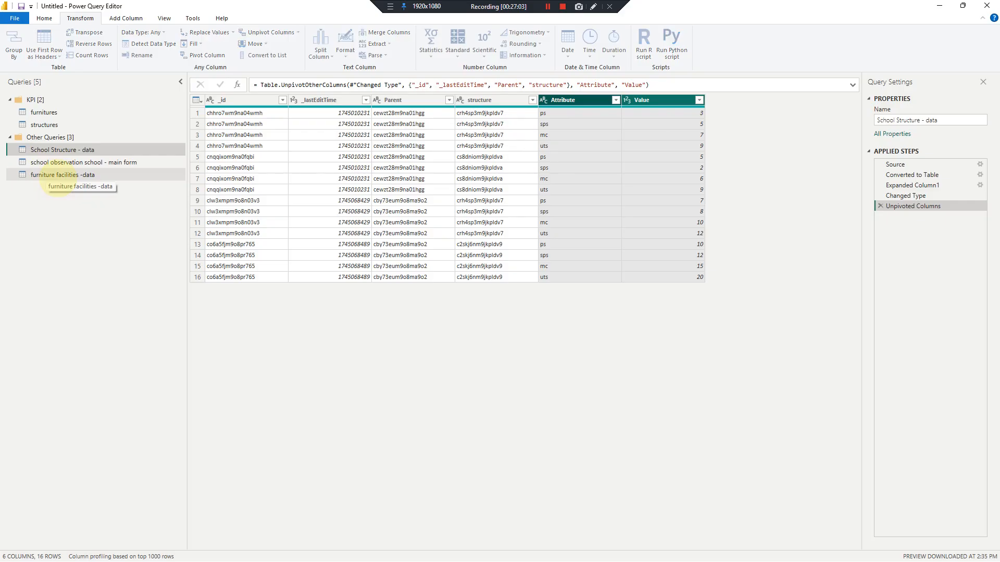
Step: Select the quantity columns from pc through uts in the furniture facilities -data query
{"action": "left_click", "coordinate": [54, 175]}
{"action": "left_click", "coordinate": [553, 101]}
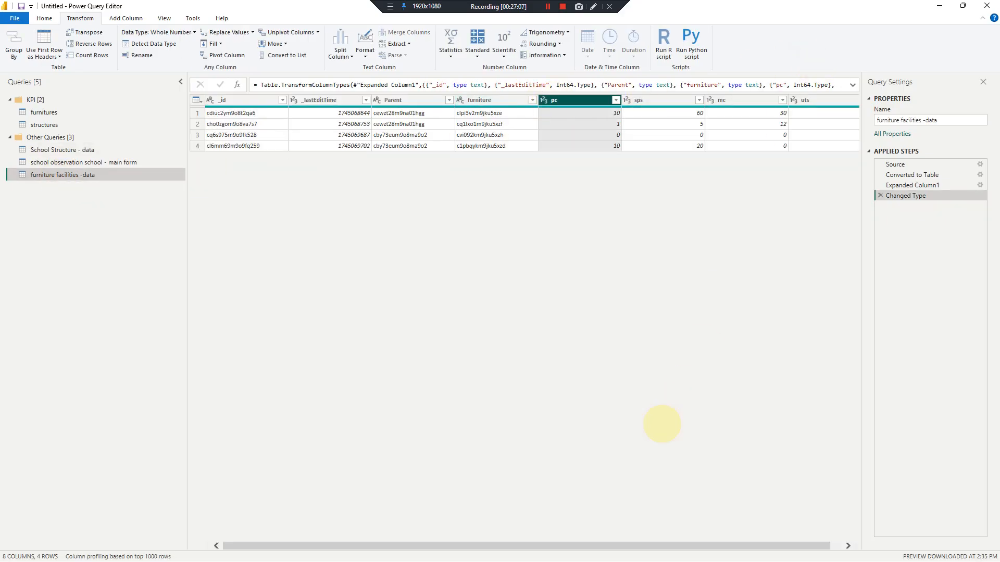
{"action": "left_click_drag", "start_coordinate": [767, 544], "coordinate": [804, 544]}
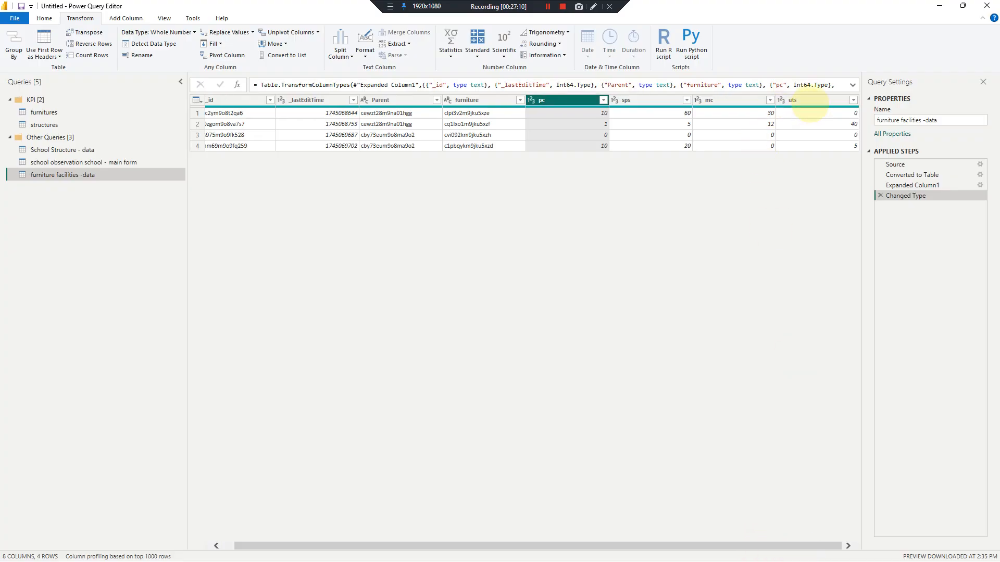
Step: Unpivot the pc, sps, mc and uts columns of the furniture facilities -data query and try to load the changes into the report
{"action": "left_click", "coordinate": [812, 100], "text": "shift"}
{"action": "left_click", "coordinate": [292, 32]}
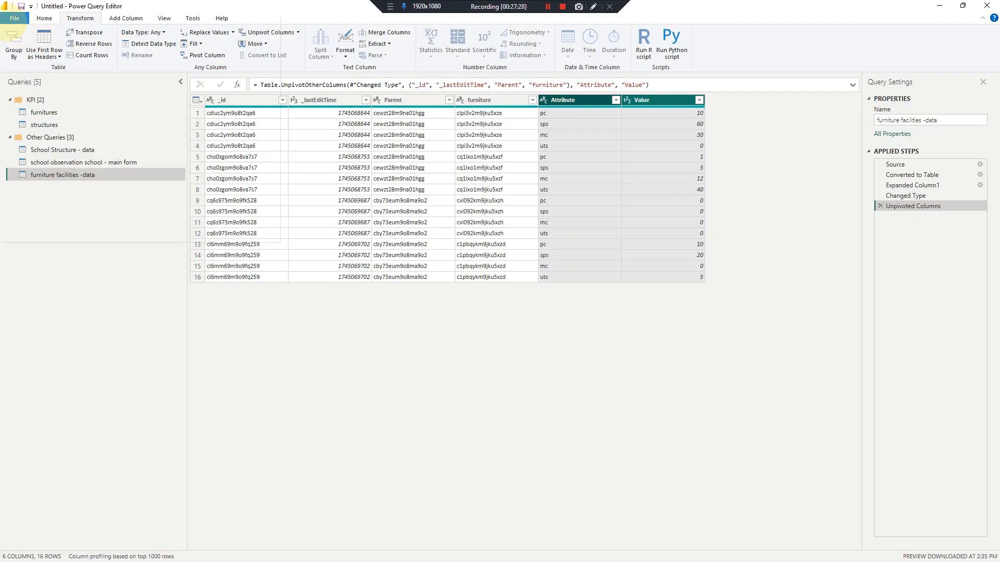
{"action": "left_click", "coordinate": [15, 18]}
{"action": "left_click", "coordinate": [31, 36]}
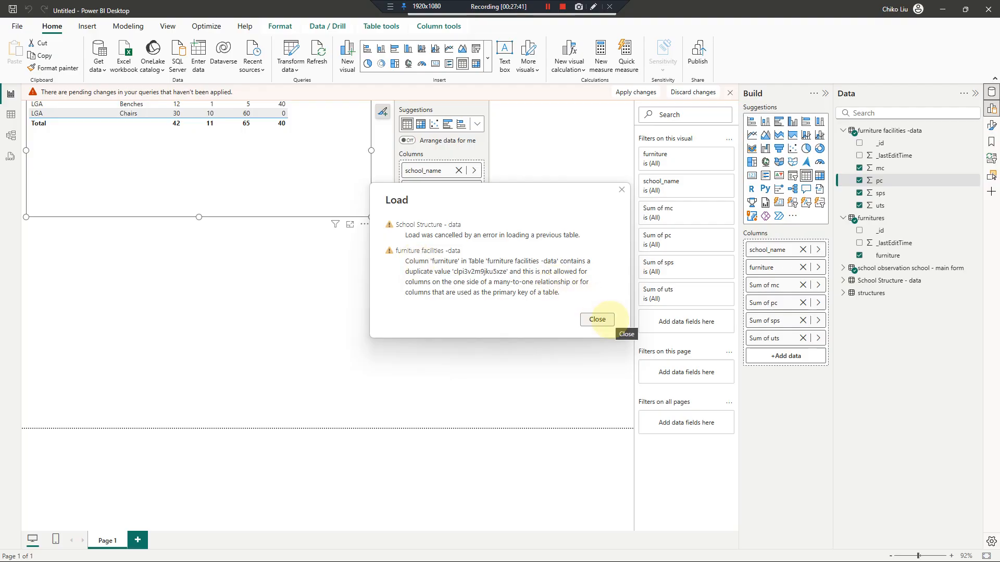
{"action": "left_click", "coordinate": [603, 320]}
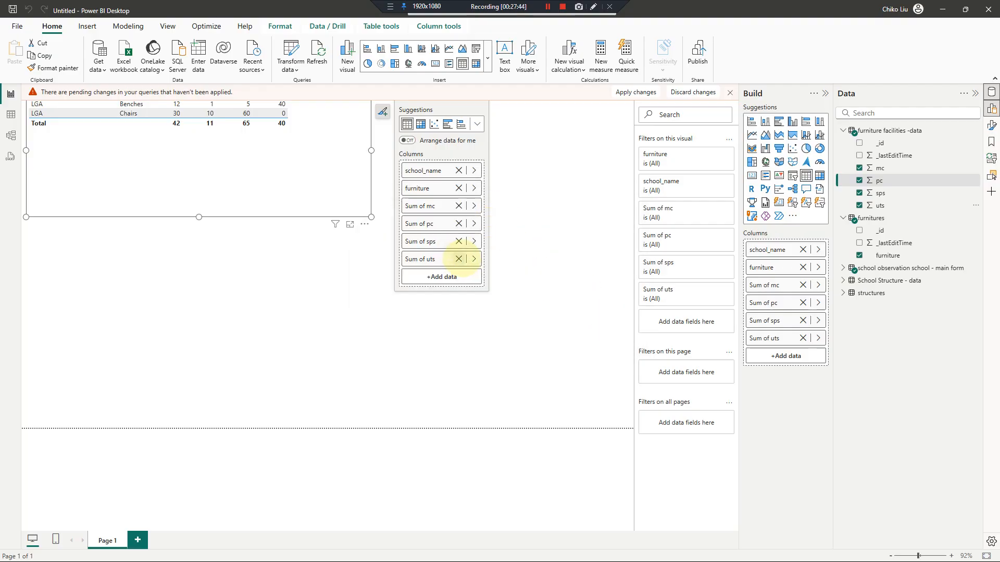
Step: Remove every field from the table visual and try to apply the pending query changes
{"action": "left_click", "coordinate": [458, 241]}
{"action": "left_click", "coordinate": [458, 241]}
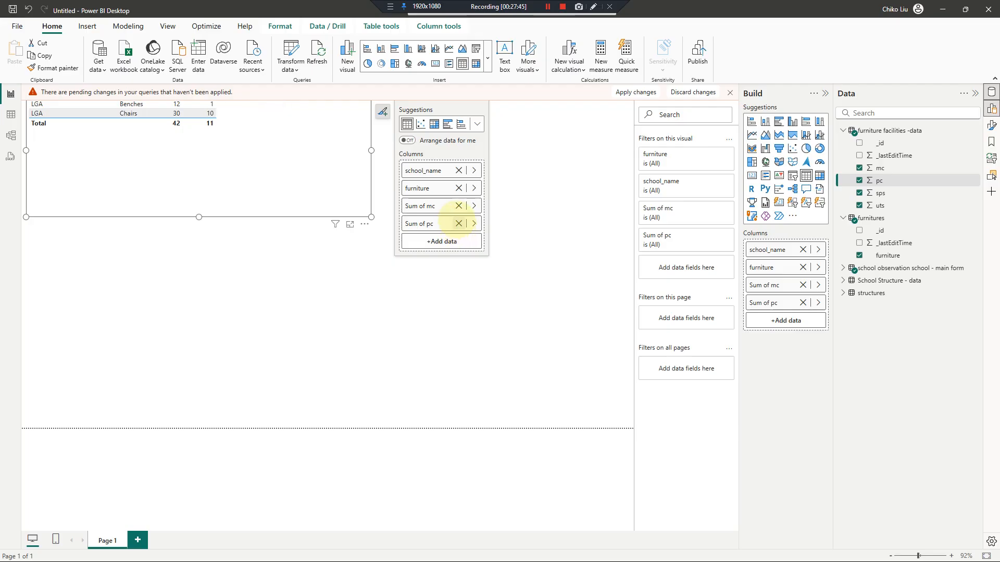
{"action": "left_click", "coordinate": [458, 223]}
{"action": "left_click", "coordinate": [458, 206]}
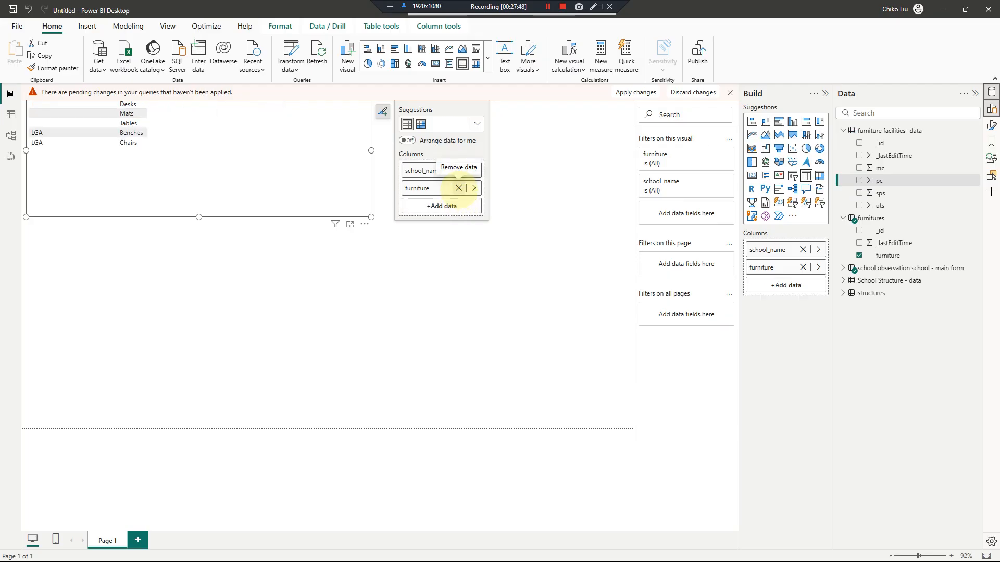
{"action": "left_click", "coordinate": [458, 188]}
{"action": "left_click", "coordinate": [458, 170]}
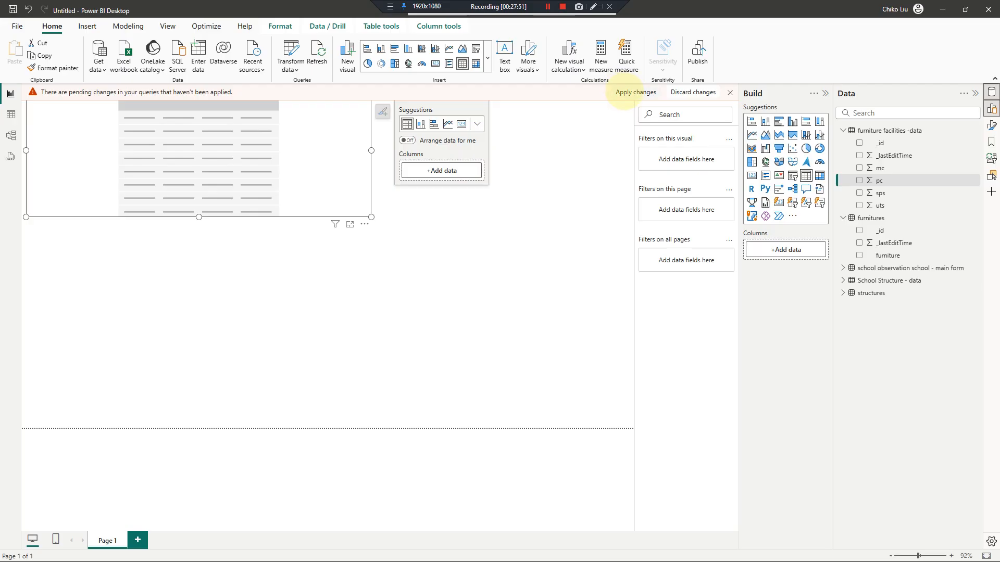
{"action": "left_click", "coordinate": [623, 92]}
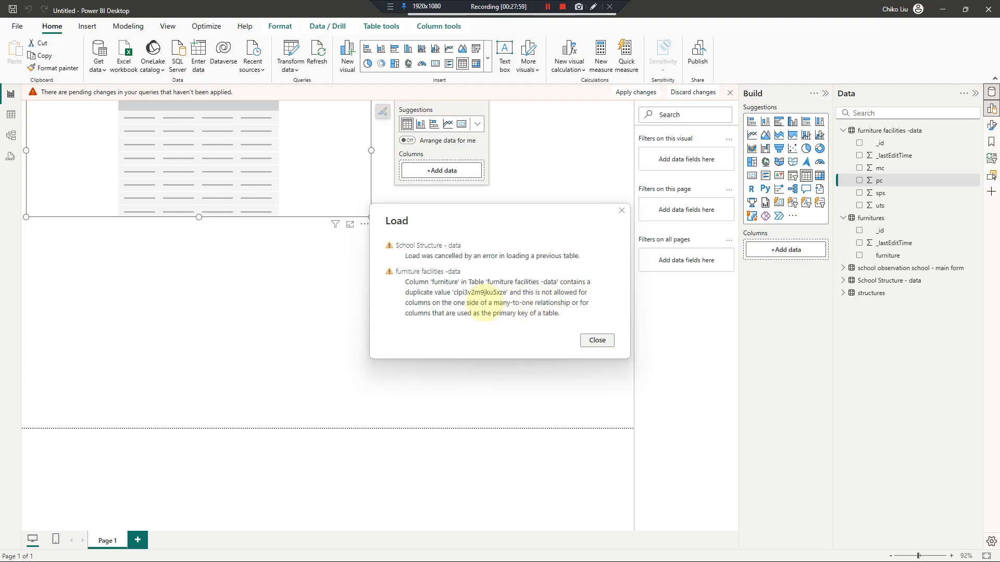
{"action": "left_click", "coordinate": [597, 340]}
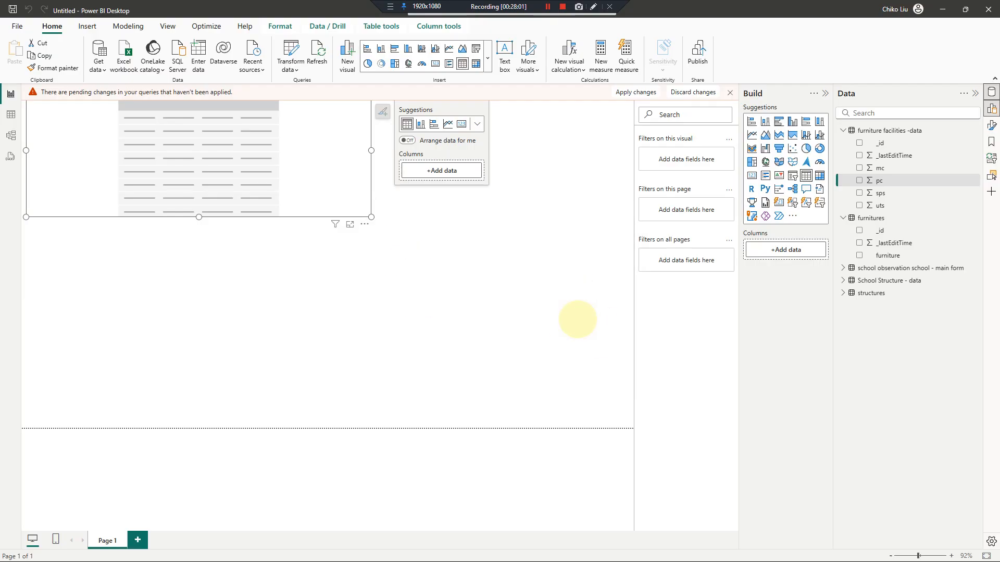
Step: Delete the model relationship between furnitures and furniture facilities -data
{"action": "left_click", "coordinate": [11, 136]}
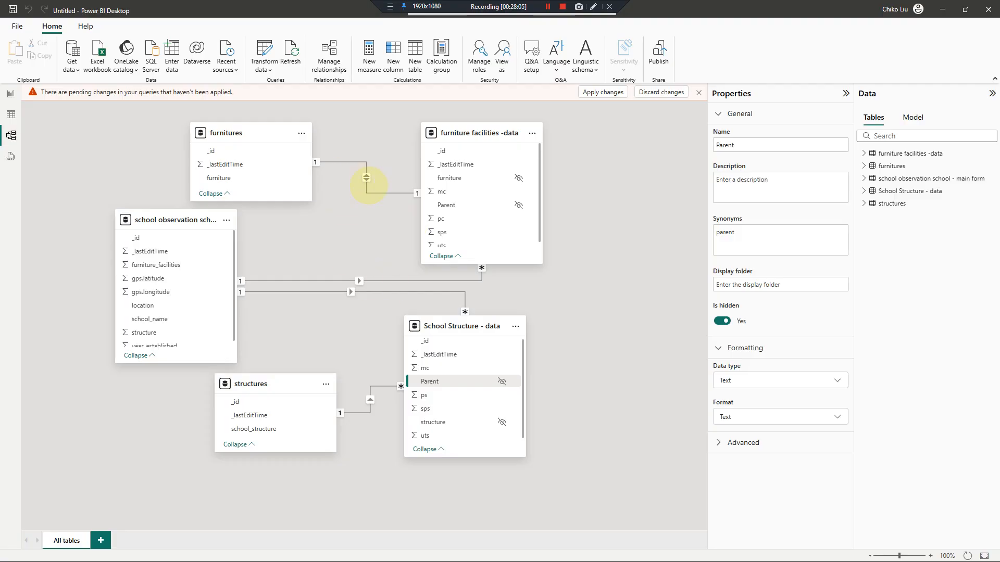
{"action": "left_click", "coordinate": [378, 194]}
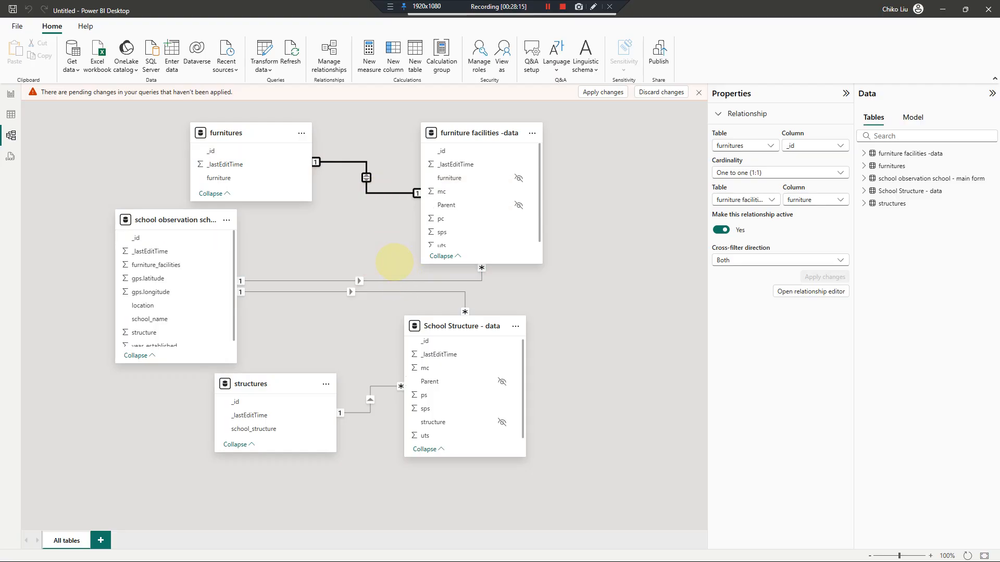
{"action": "key", "text": "Delete"}
{"action": "left_click", "coordinate": [558, 326]}
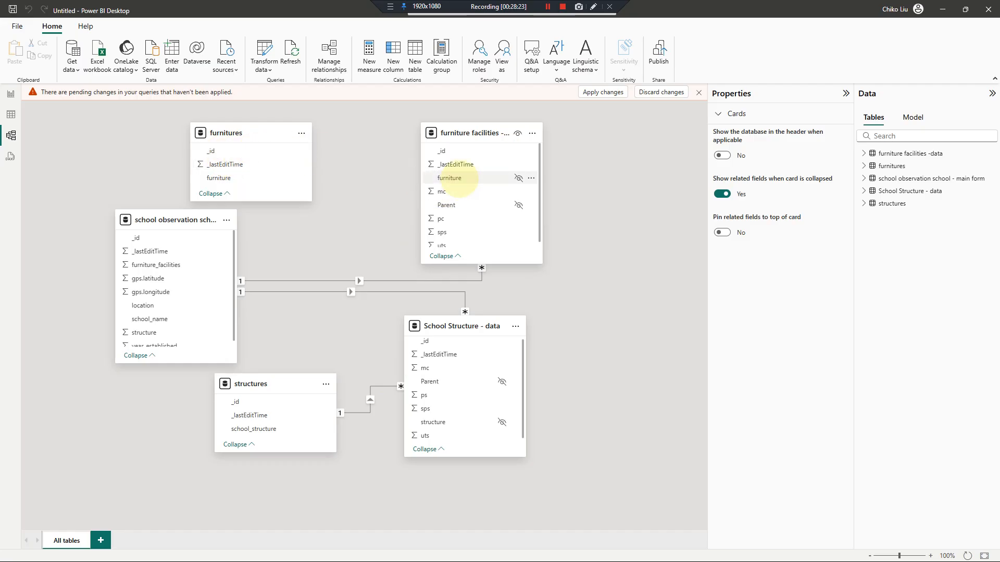
Step: Relate furnitures _id to the furniture column of furniture facilities -data with Many to one cardinality and Single cross-filter direction
{"action": "left_click_drag", "start_coordinate": [457, 178], "coordinate": [457, 177]}
{"action": "left_click", "coordinate": [471, 346]}
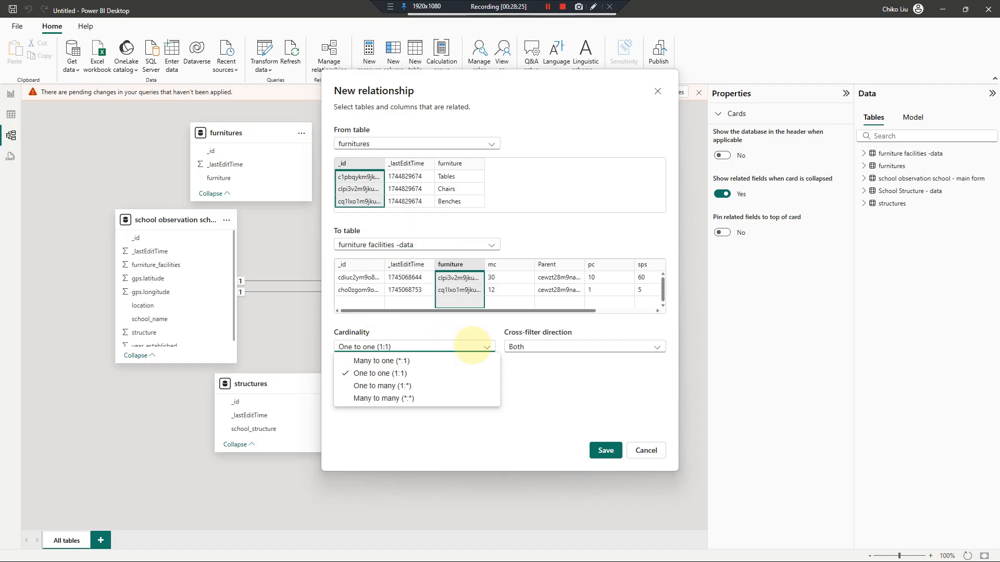
{"action": "left_click", "coordinate": [451, 362]}
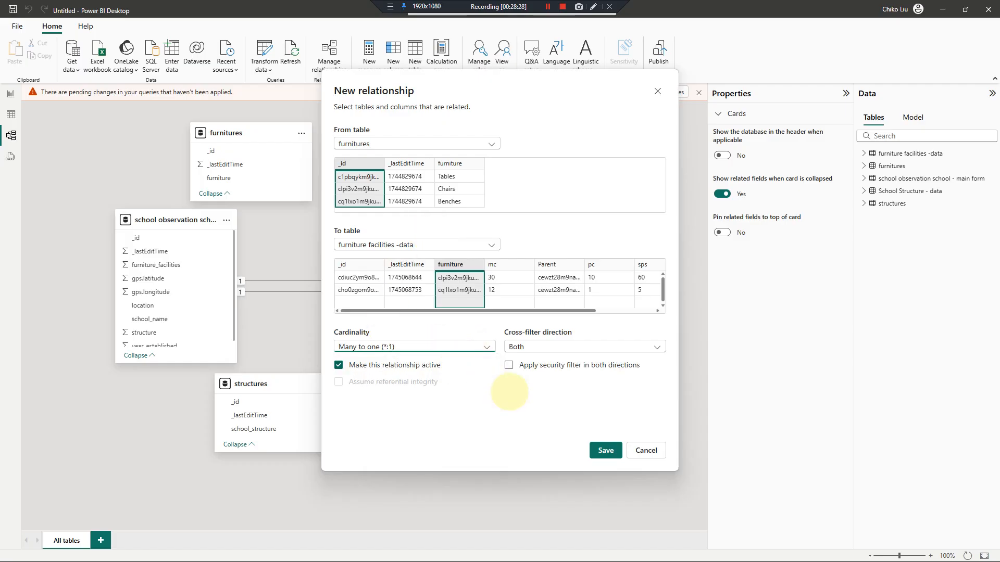
{"action": "left_click", "coordinate": [583, 346]}
{"action": "left_click", "coordinate": [570, 361]}
{"action": "left_click", "coordinate": [604, 450]}
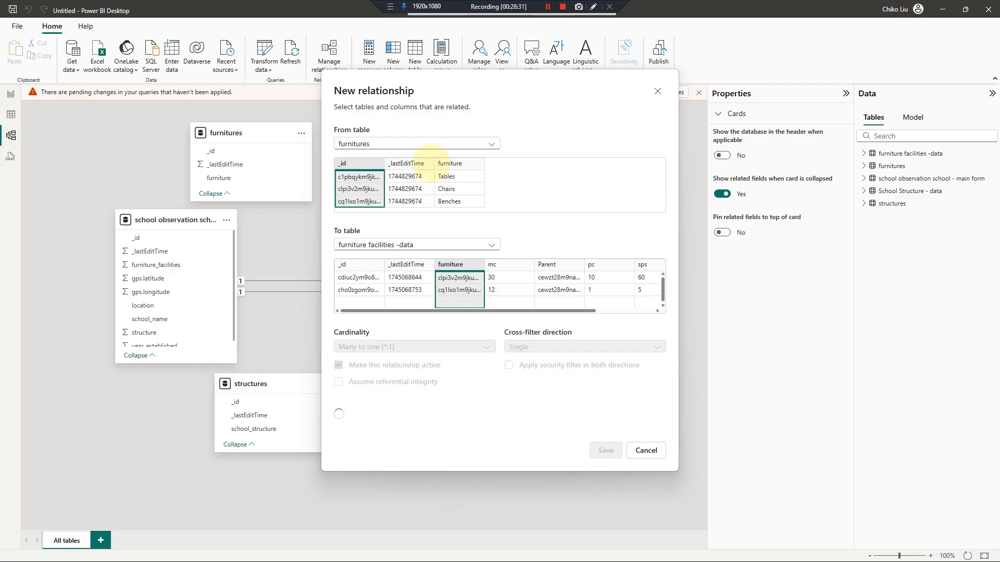
Step: Try to apply the pending query changes and delete the new relationship between furnitures and furniture facilities -data
{"action": "left_click", "coordinate": [603, 92]}
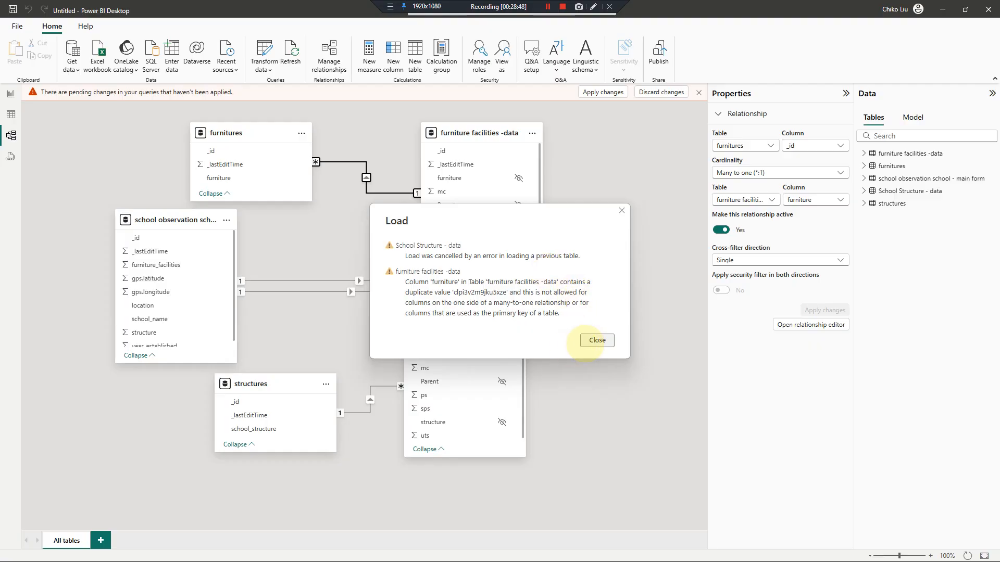
{"action": "left_click", "coordinate": [596, 340]}
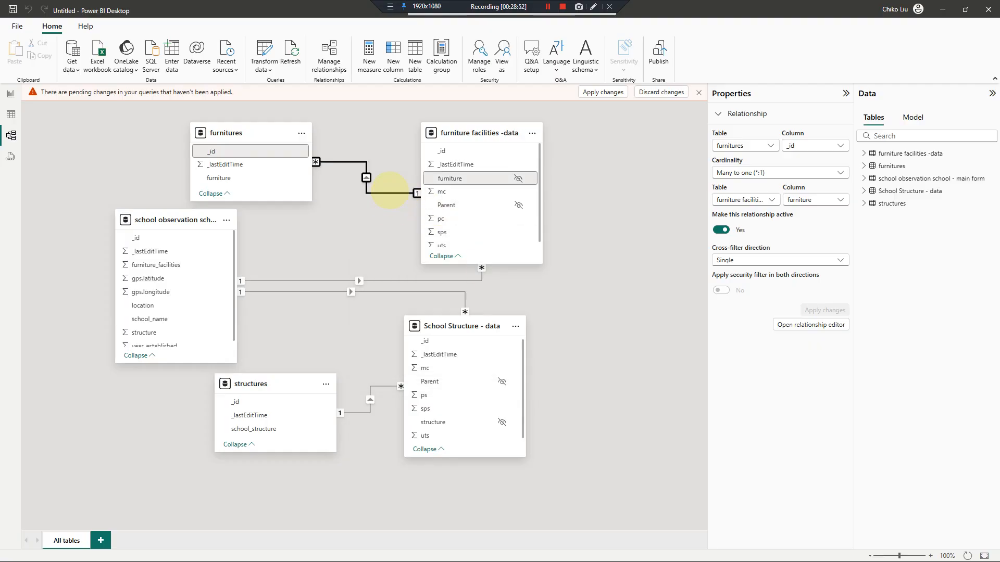
{"action": "key", "text": "Delete"}
{"action": "left_click", "coordinate": [555, 325]}
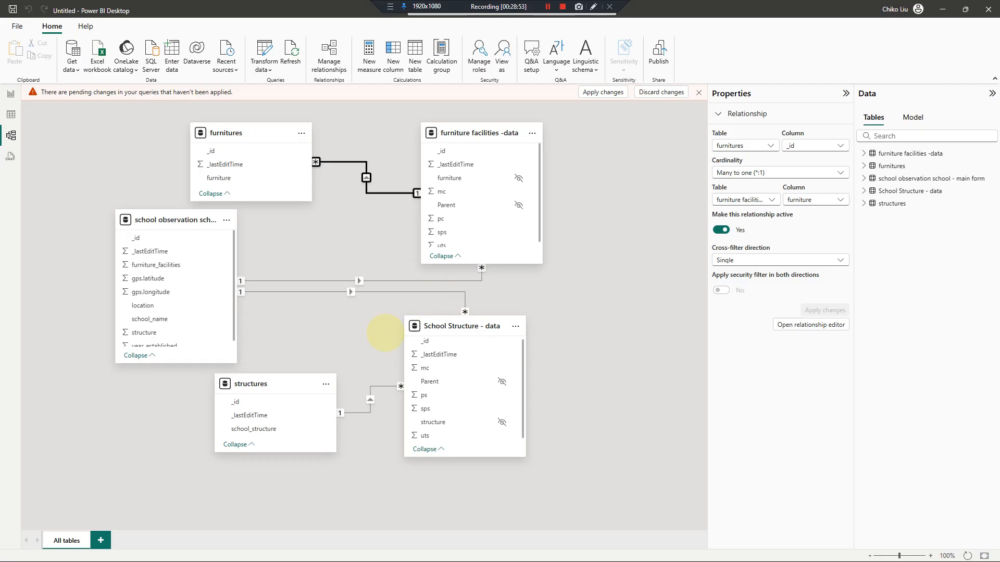
Step: Delete the relationship between structures and School Structure - data and apply the pending query changes
{"action": "left_click", "coordinate": [388, 386]}
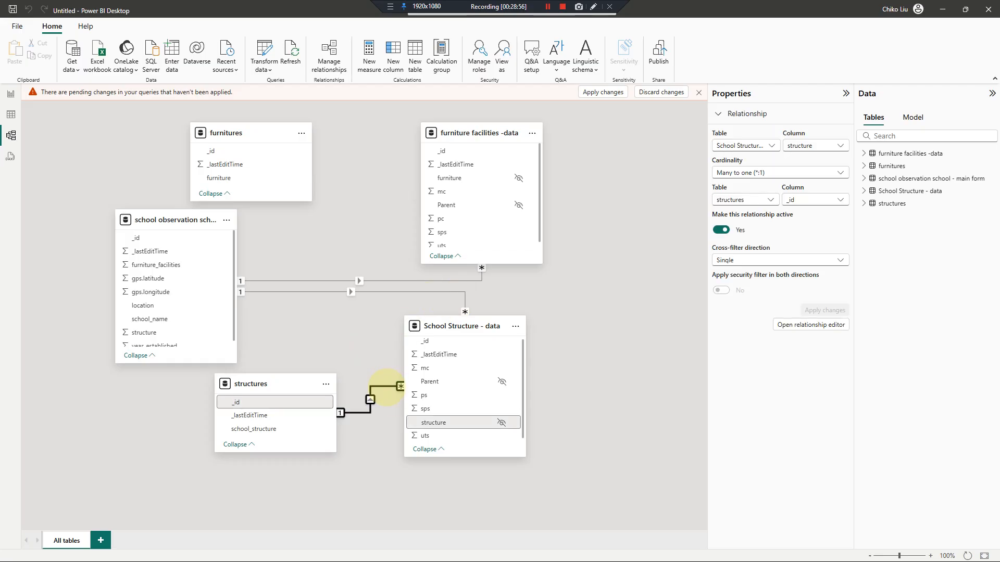
{"action": "key", "text": "Delete"}
{"action": "left_click", "coordinate": [555, 325]}
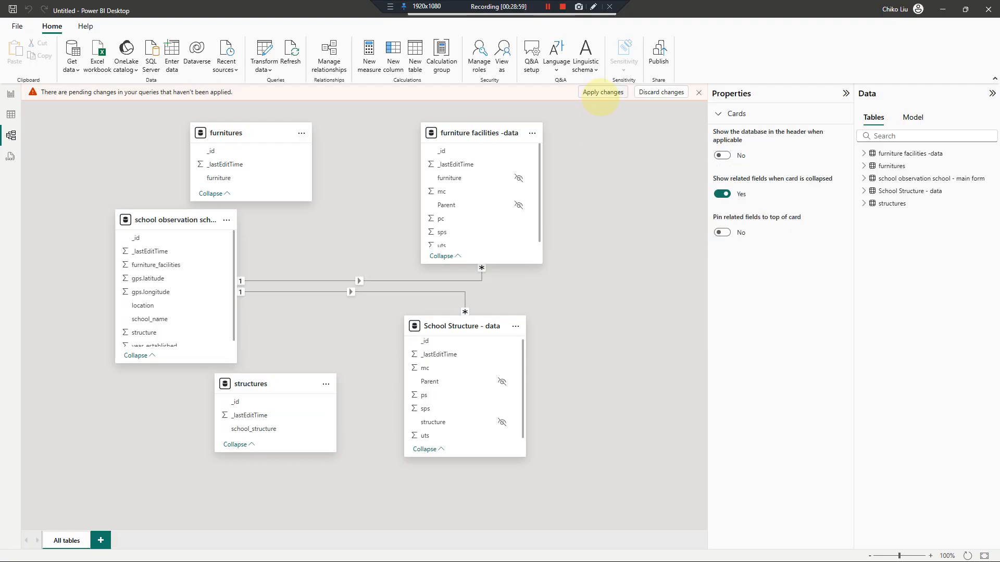
{"action": "left_click", "coordinate": [600, 92]}
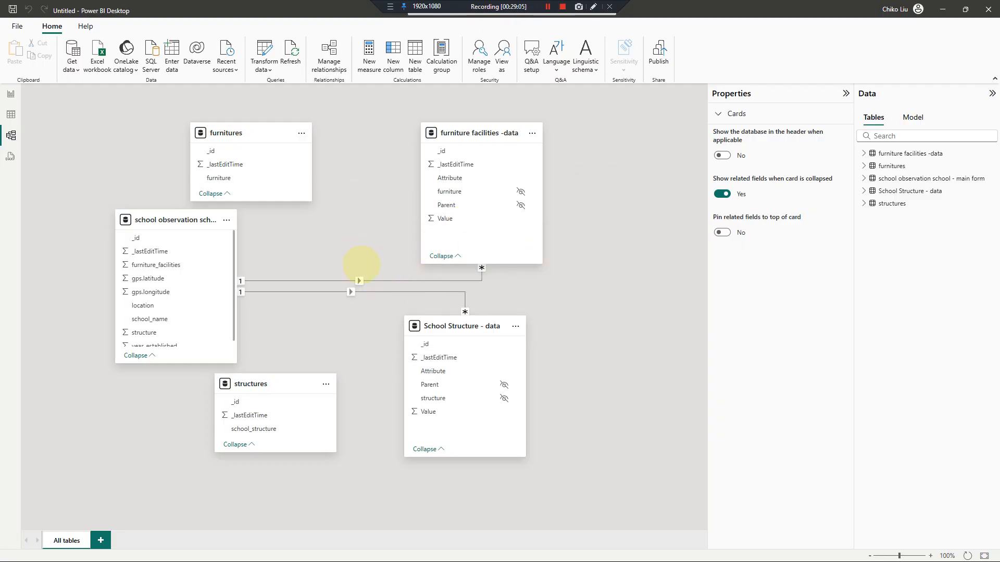
Step: Create one-to-many relationships from structures _id to School Structure - data structure and from furnitures _id to furniture facilities -data furniture
{"action": "left_click_drag", "start_coordinate": [240, 401], "coordinate": [455, 402]}
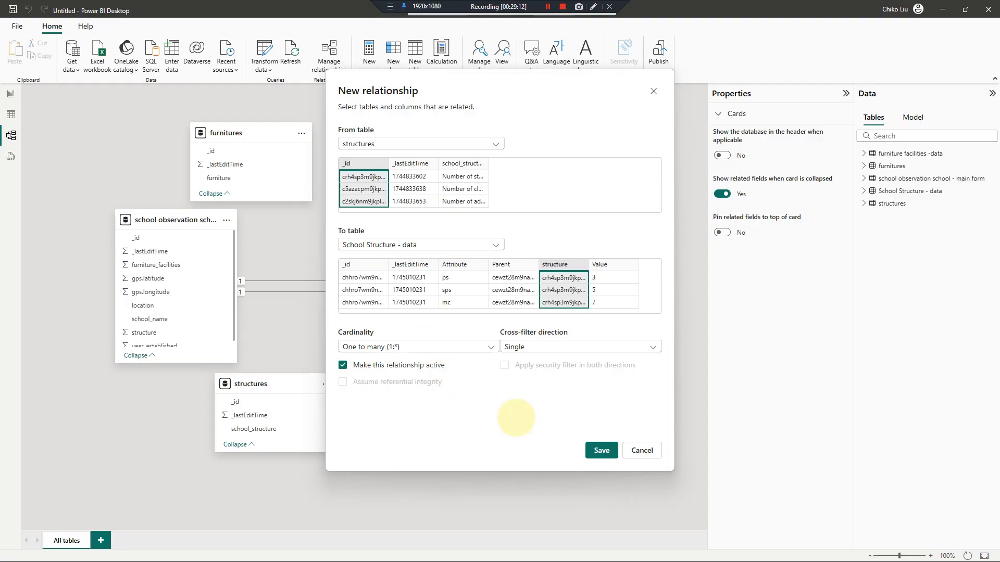
{"action": "left_click", "coordinate": [596, 451]}
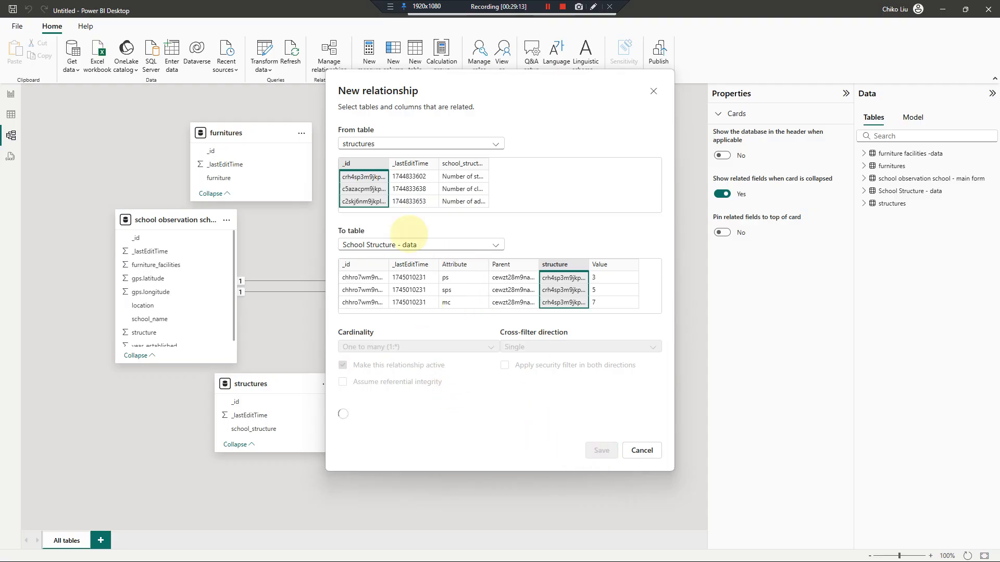
{"action": "left_click_drag", "start_coordinate": [229, 151], "coordinate": [450, 194]}
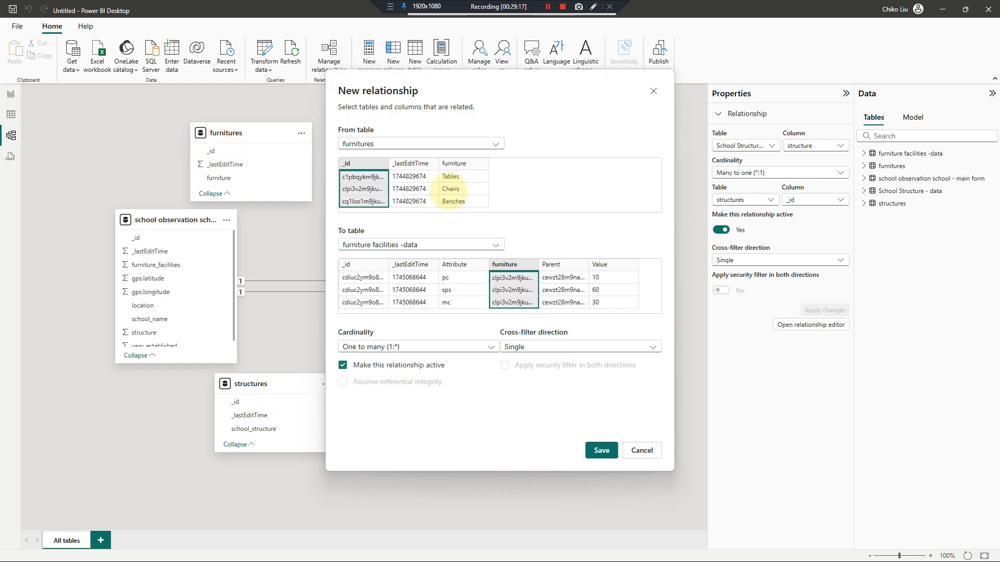
{"action": "left_click", "coordinate": [598, 449]}
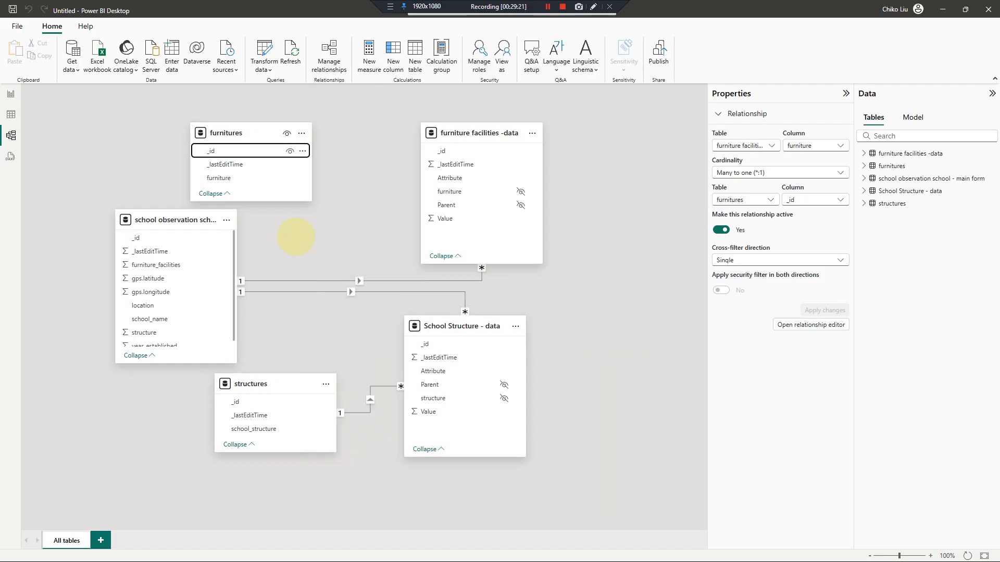
Step: Add school_name from the school observation main form table to the empty table visual on the report page
{"action": "left_click", "coordinate": [11, 92]}
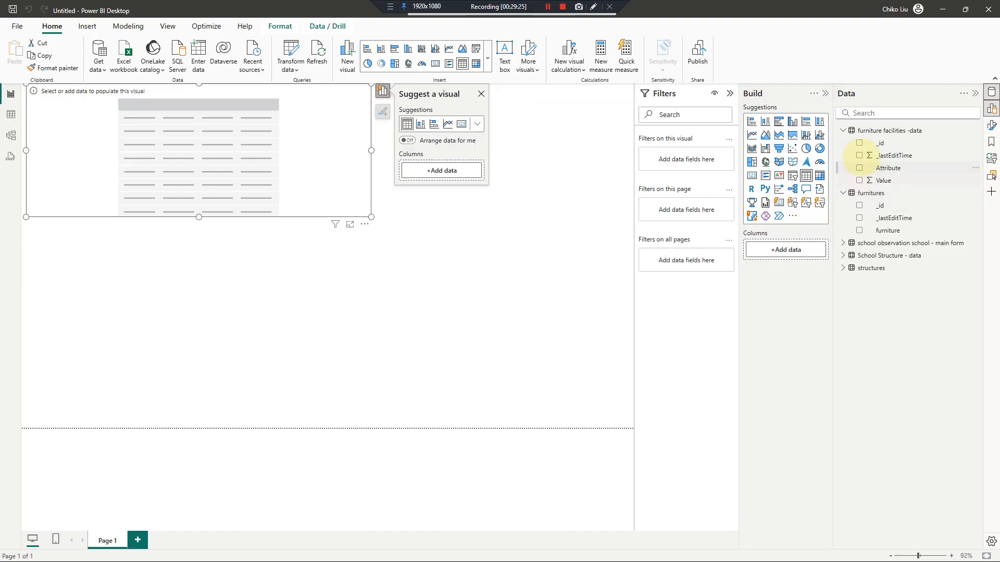
{"action": "left_click", "coordinate": [843, 243]}
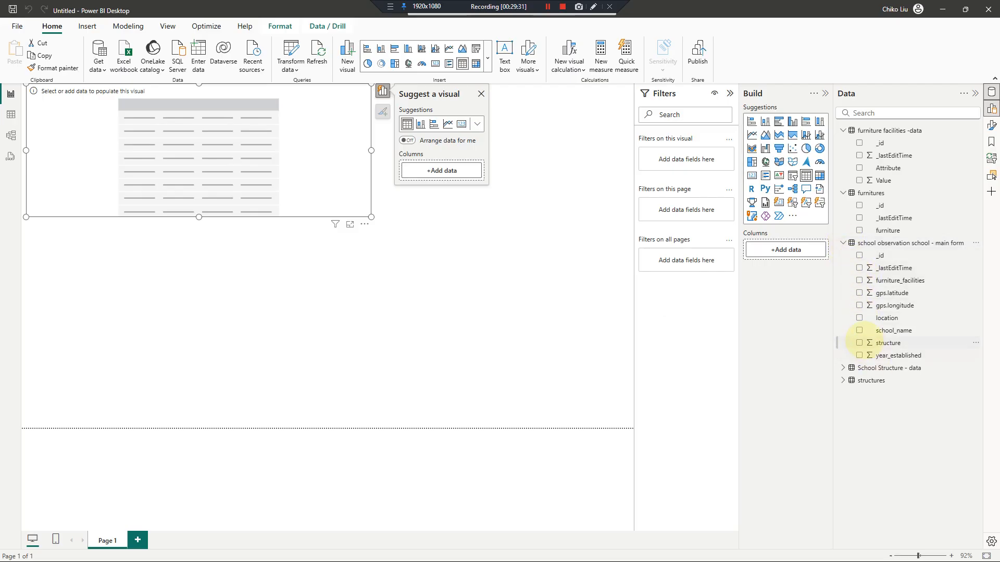
{"action": "left_click", "coordinate": [859, 330]}
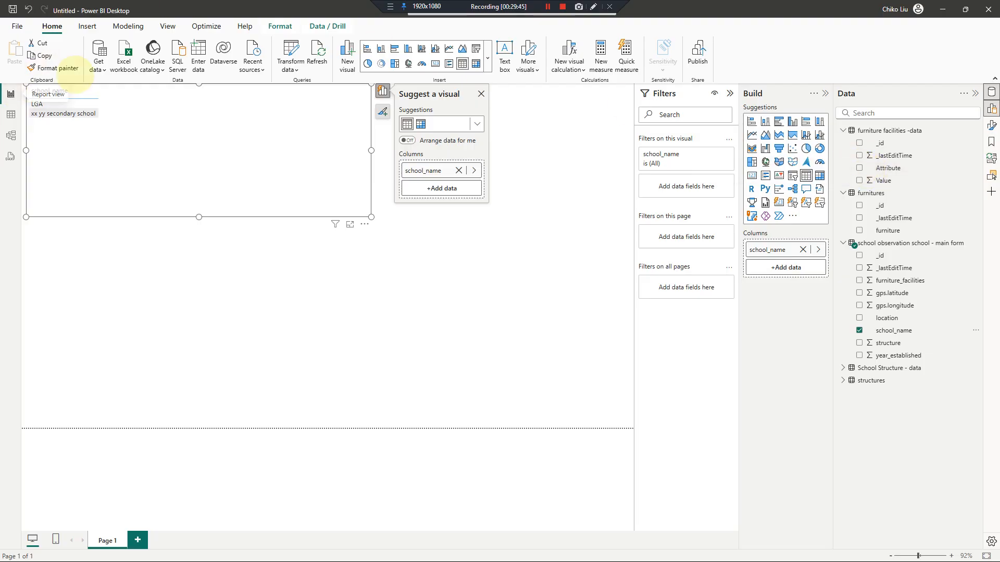
Step: Rename the Value column of the School Structure - data query to "# number" in Power Query Editor
{"action": "left_click", "coordinate": [291, 53]}
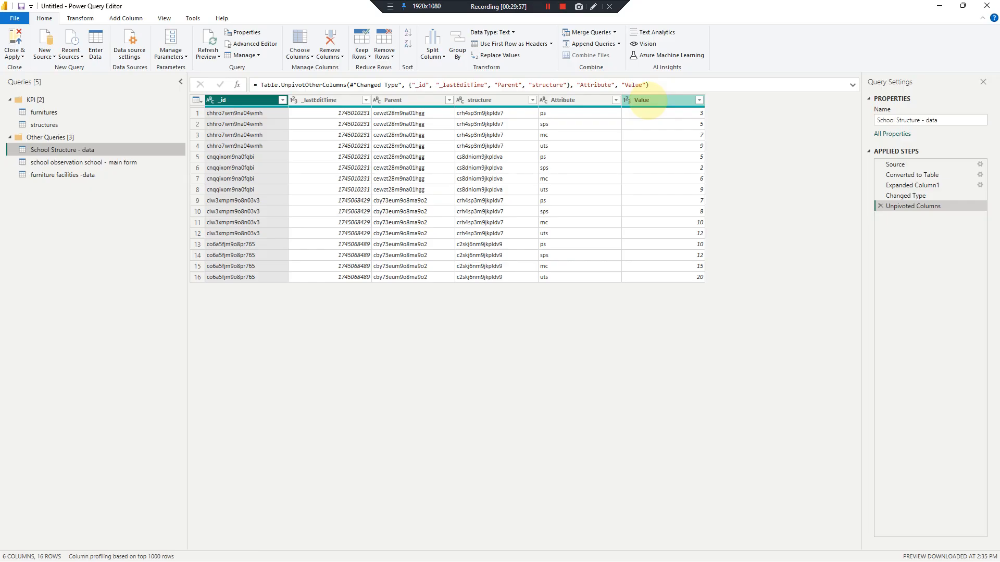
{"action": "left_click", "coordinate": [648, 100]}
{"action": "double_click", "coordinate": [648, 100]}
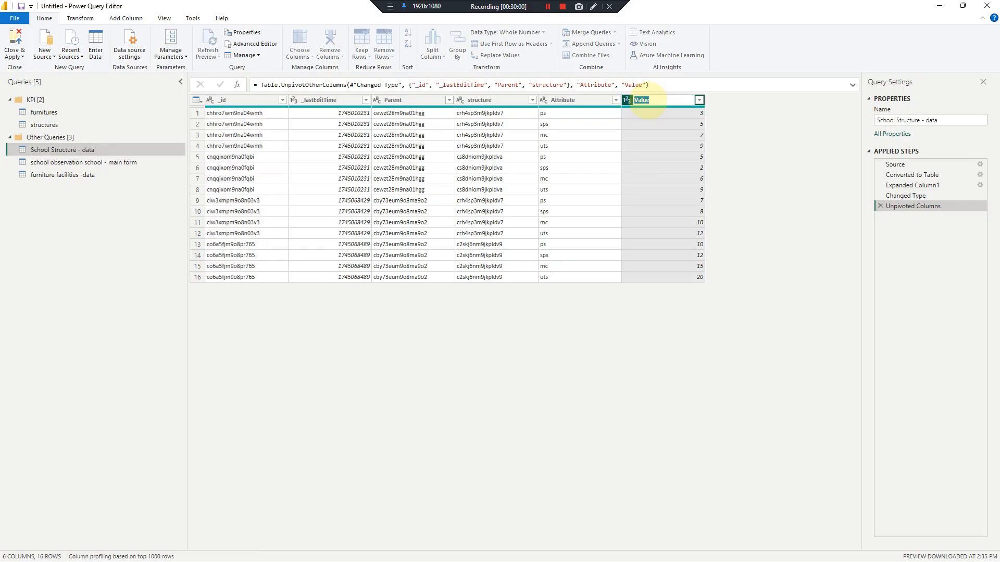
{"action": "type", "text": "# number"}
{"action": "key", "text": "Return"}
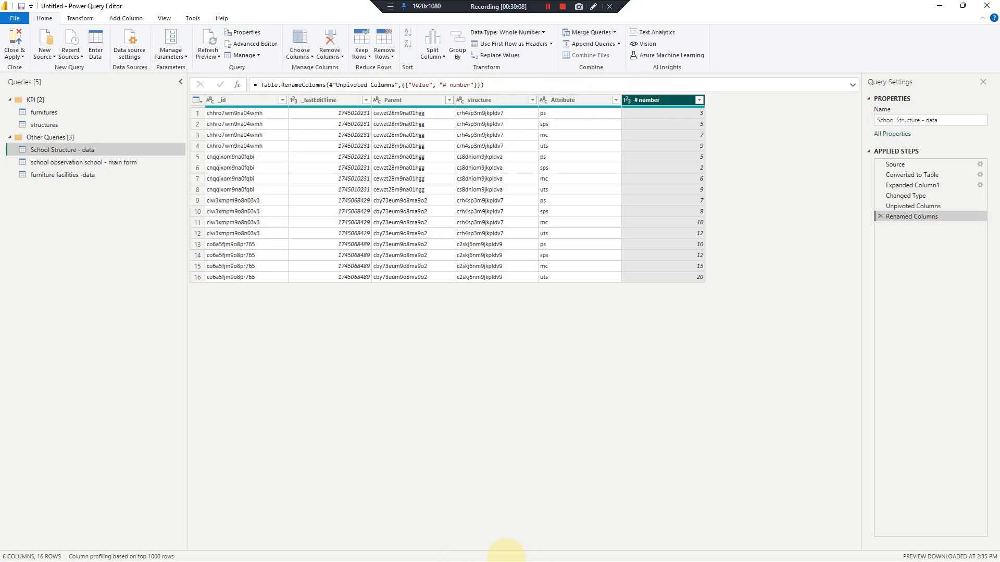
Step: Examine the structure abbreviations key in the SCHOOL WEEKLY OBSERVATION SCHEDULE Word document and return to Power Query Editor
{"action": "left_click", "coordinate": [508, 516]}
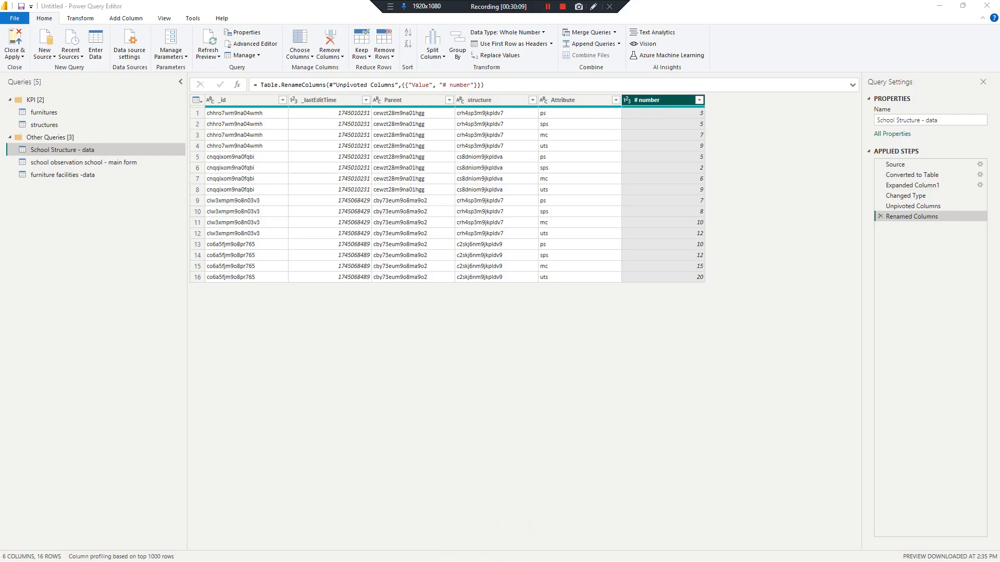
{"action": "left_click", "coordinate": [523, 552]}
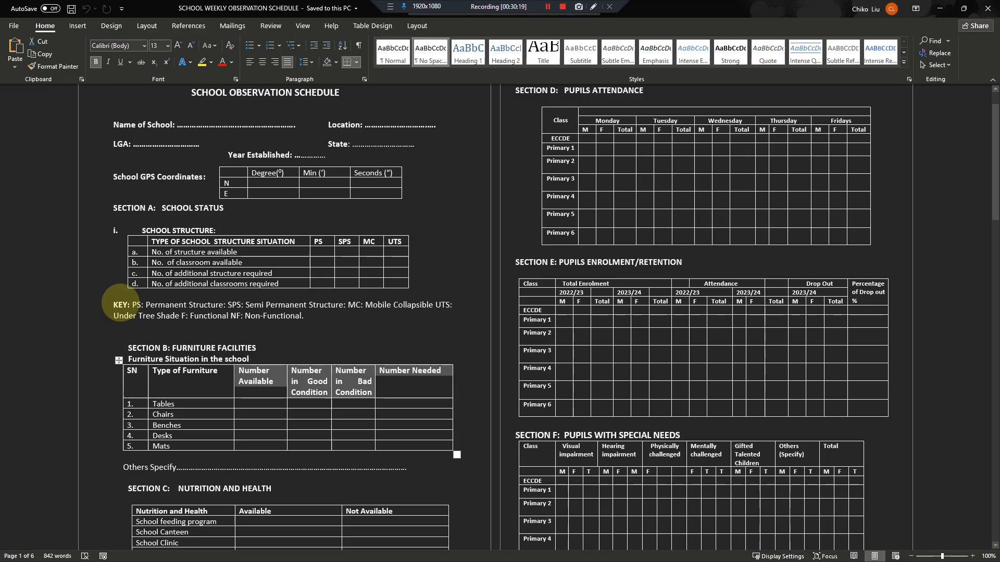
{"action": "key", "text": "alt"}
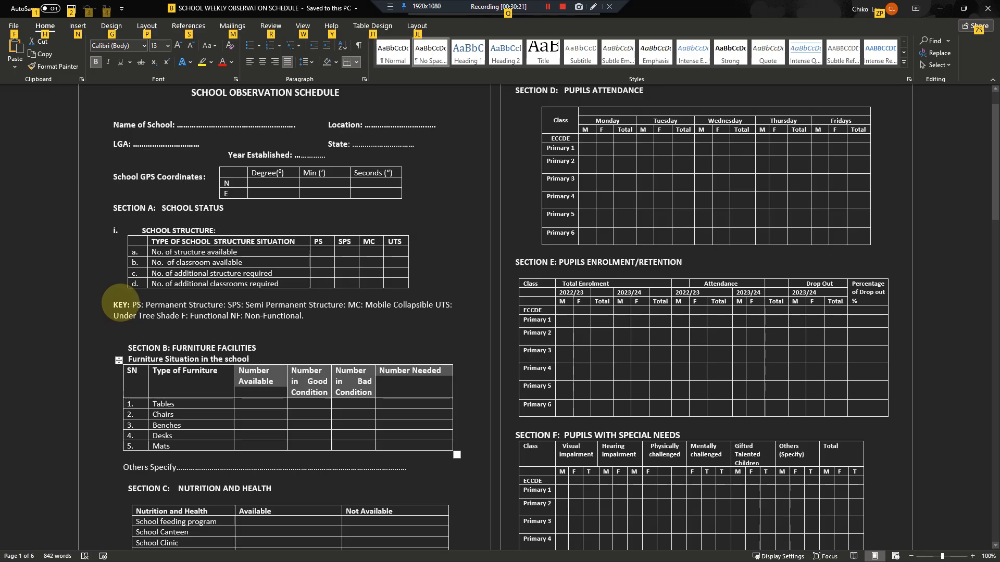
{"action": "key", "text": "Escape"}
{"action": "left_click", "coordinate": [120, 303]}
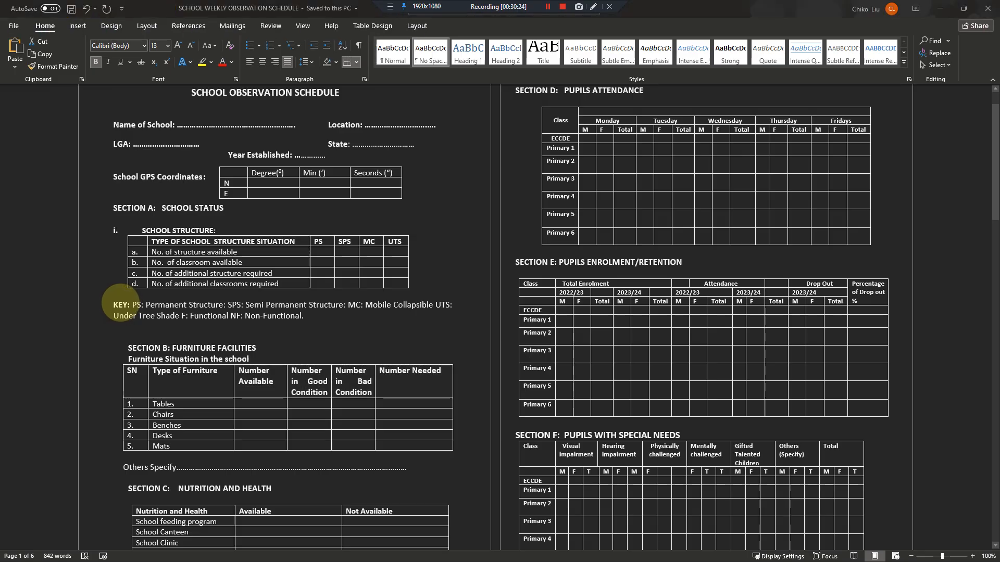
{"action": "key", "text": "alt+Tab"}
Step: Rename the Attribute column of the School Structure - data query to "Indicator"
{"action": "left_click", "coordinate": [563, 99]}
{"action": "double_click", "coordinate": [564, 100]}
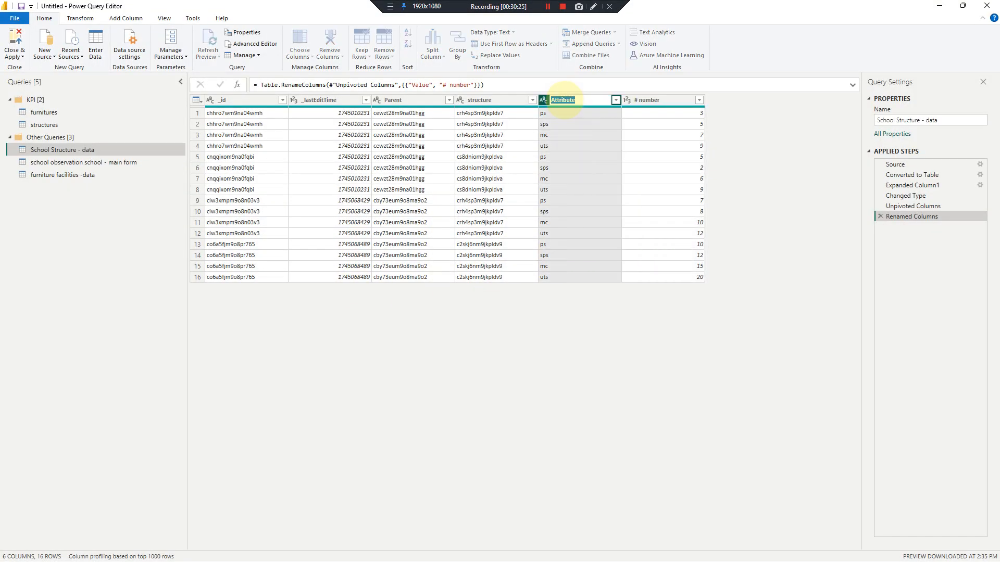
{"action": "type", "text": "Indicator"}
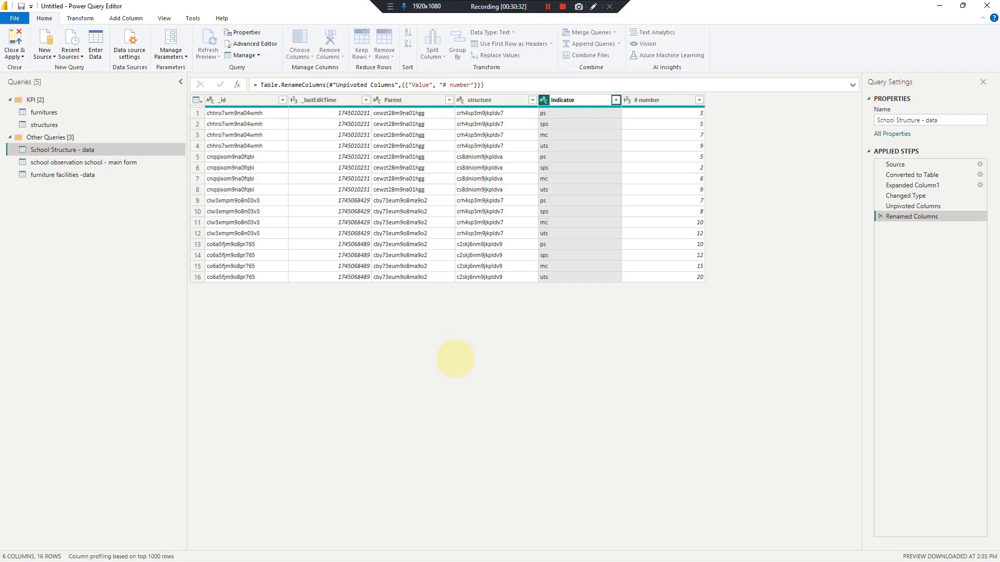
{"action": "key", "text": "Return"}
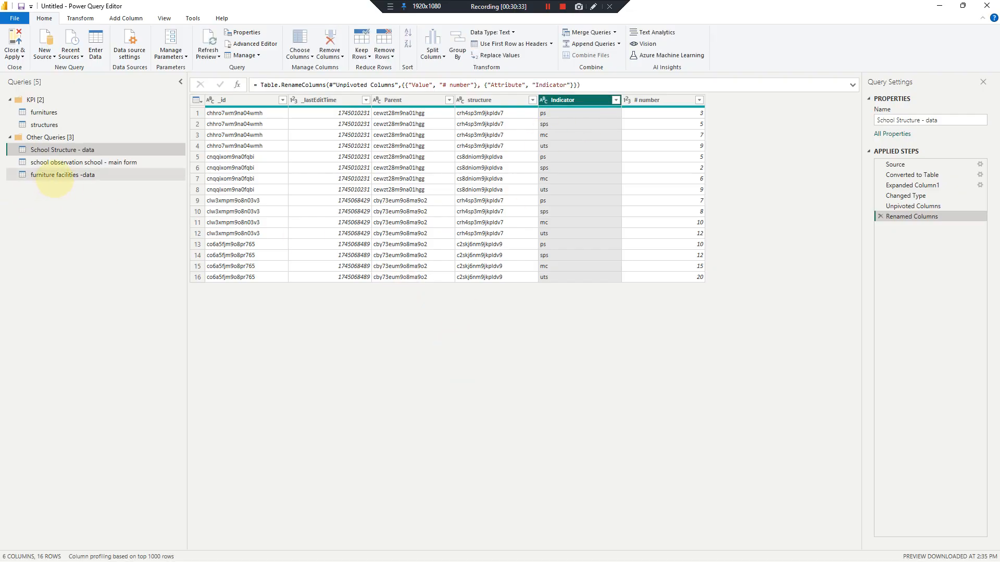
Step: In the furniture facilities -data query, rename the Attribute column to "Indicators" and the Value column to "# number"
{"action": "left_click", "coordinate": [54, 176]}
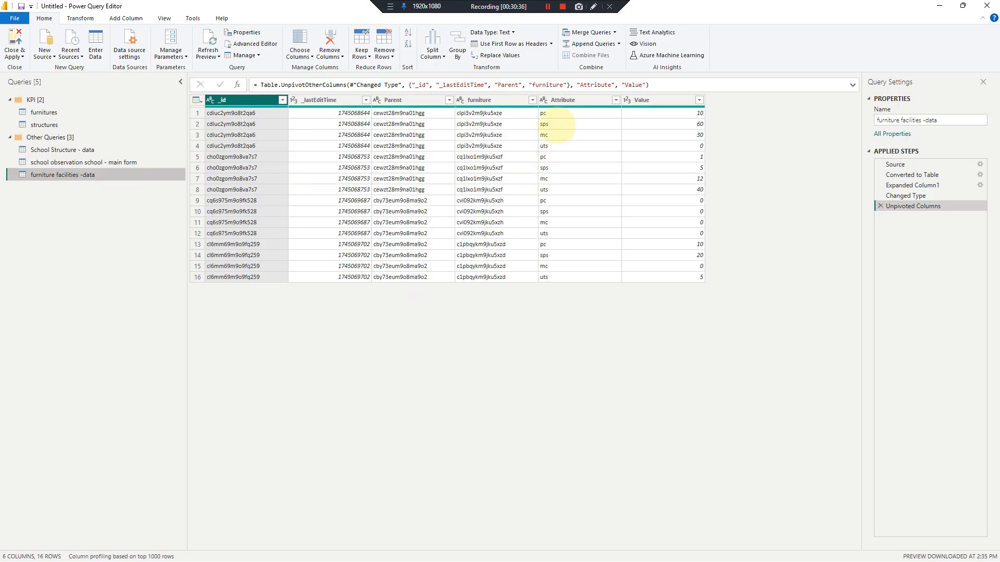
{"action": "double_click", "coordinate": [562, 100]}
{"action": "type", "text": "In"}
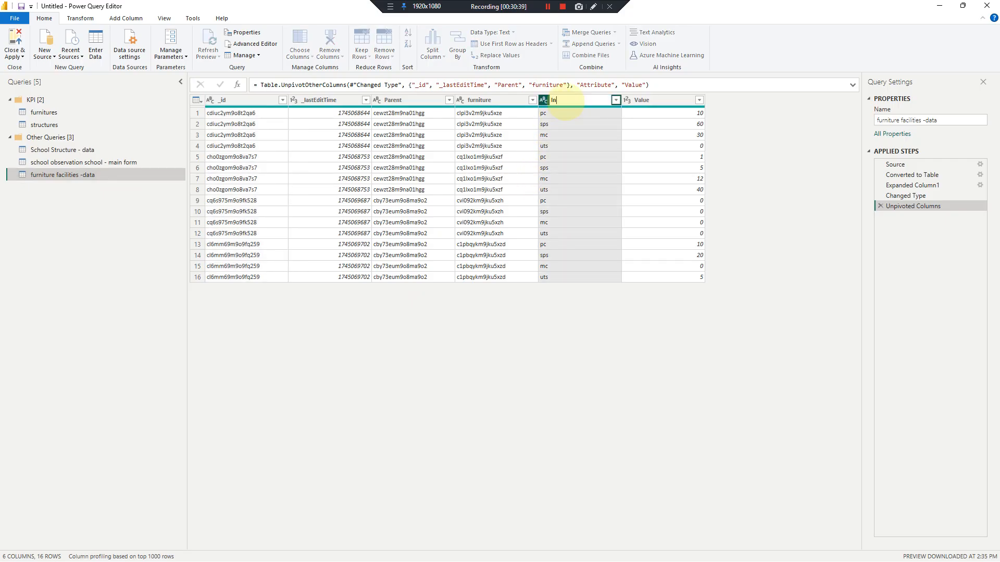
{"action": "key", "text": "Return"}
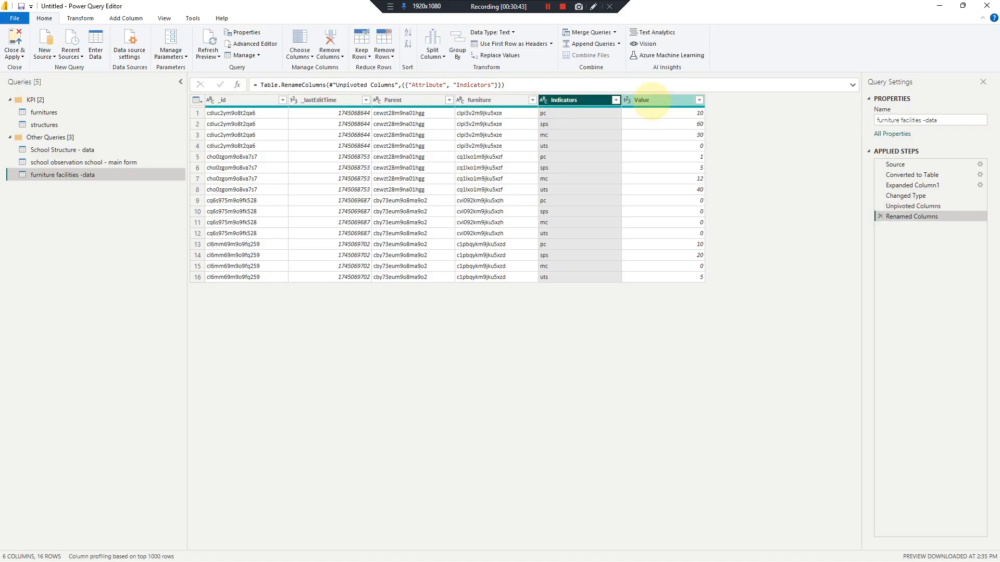
{"action": "double_click", "coordinate": [651, 101]}
{"action": "type", "text": "#"}
{"action": "key", "text": "Return"}
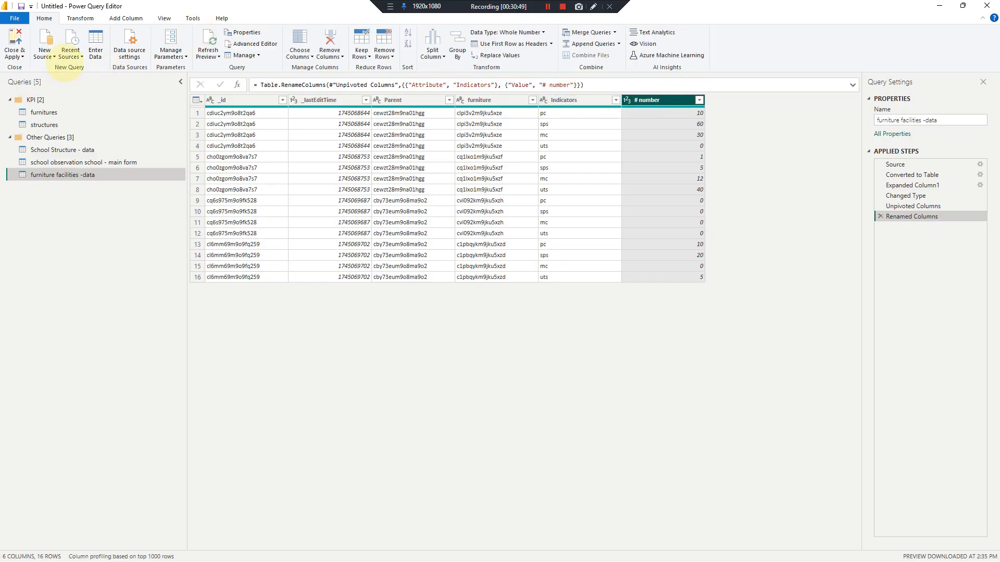
Step: Apply the query changes and add furniture, Indicators and # number from the furniture tables to the school_name table visual
{"action": "left_click", "coordinate": [16, 54]}
{"action": "left_click", "coordinate": [38, 68]}
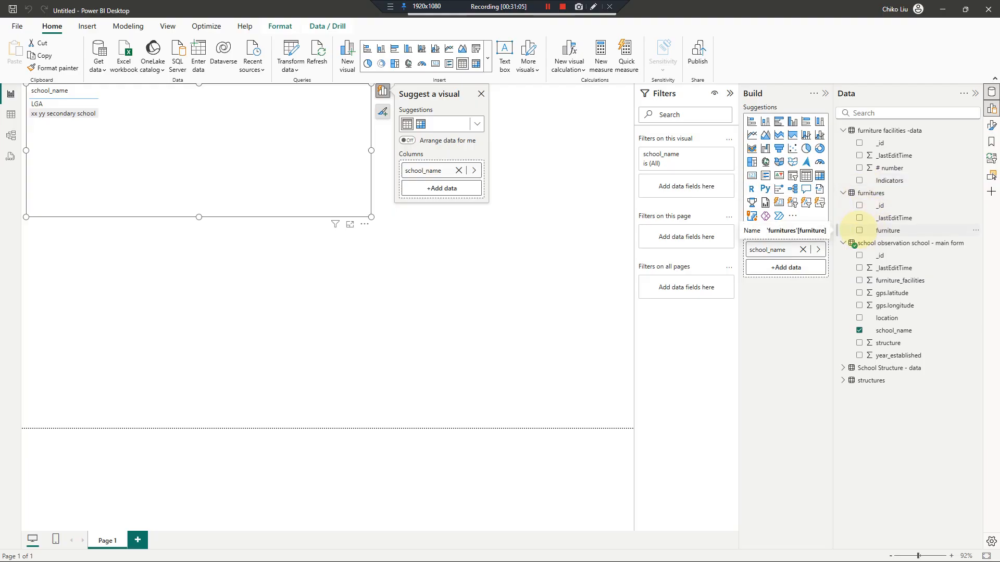
{"action": "left_click", "coordinate": [859, 230]}
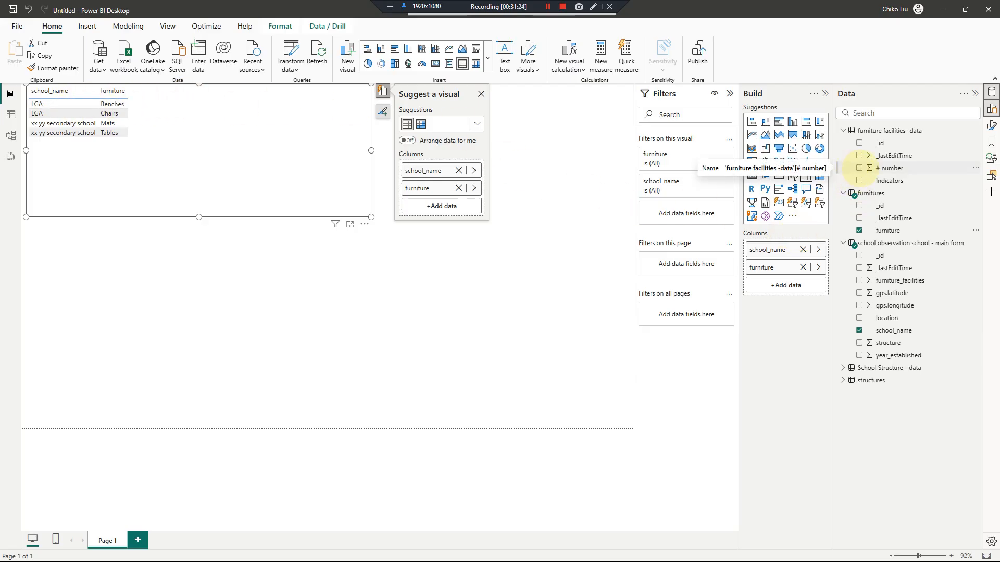
{"action": "left_click", "coordinate": [859, 181]}
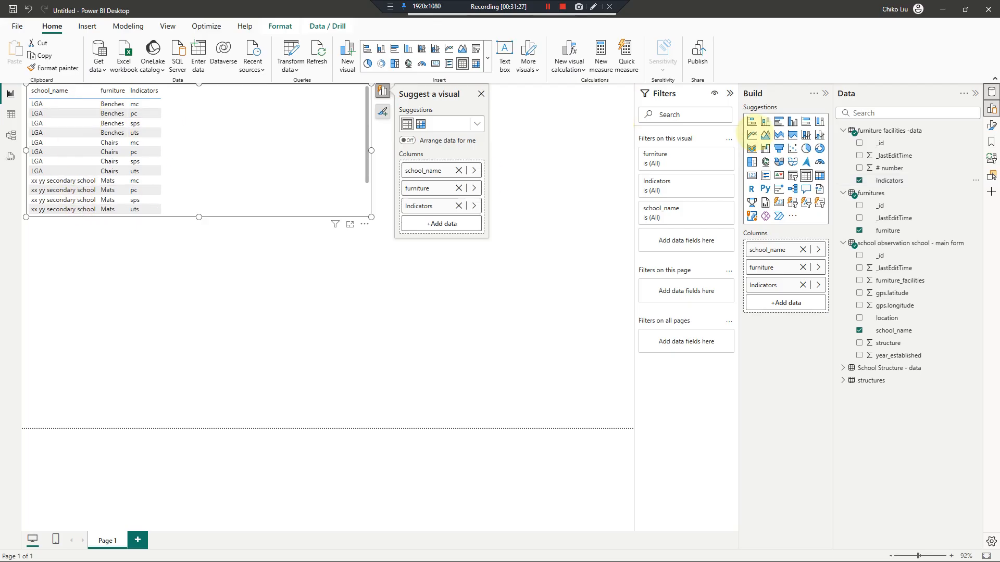
{"action": "left_click", "coordinate": [859, 168]}
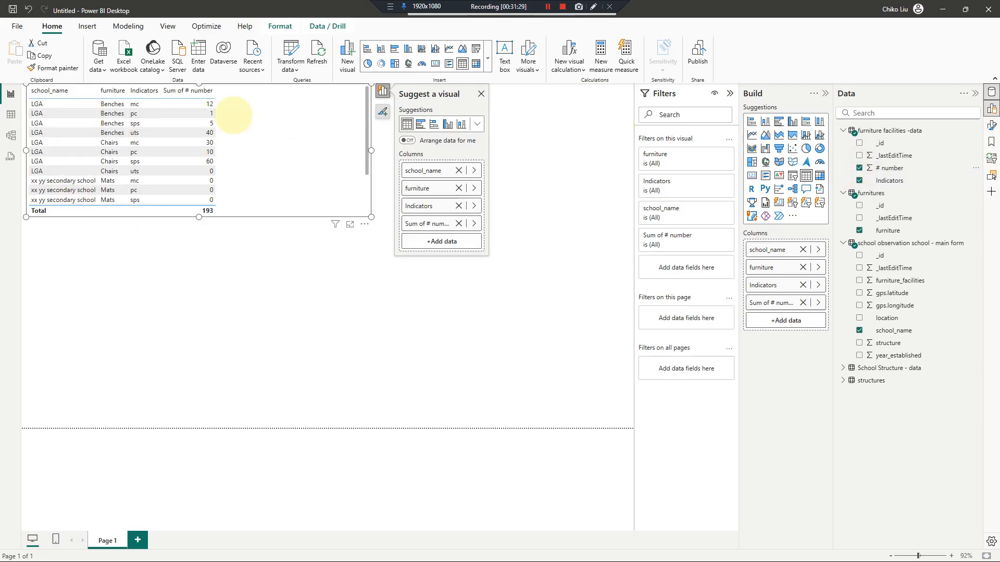
Step: Convert the furniture table to a matrix with school_name and furniture as rows, Indicators as columns, and both schools expanded
{"action": "left_click_drag", "start_coordinate": [199, 216], "coordinate": [211, 330]}
{"action": "mouse_move", "coordinate": [219, 283]}
{"action": "left_mouse_down"}
{"action": "mouse_move", "coordinate": [223, 257]}
{"action": "mouse_move", "coordinate": [224, 274]}
{"action": "left_mouse_up"}
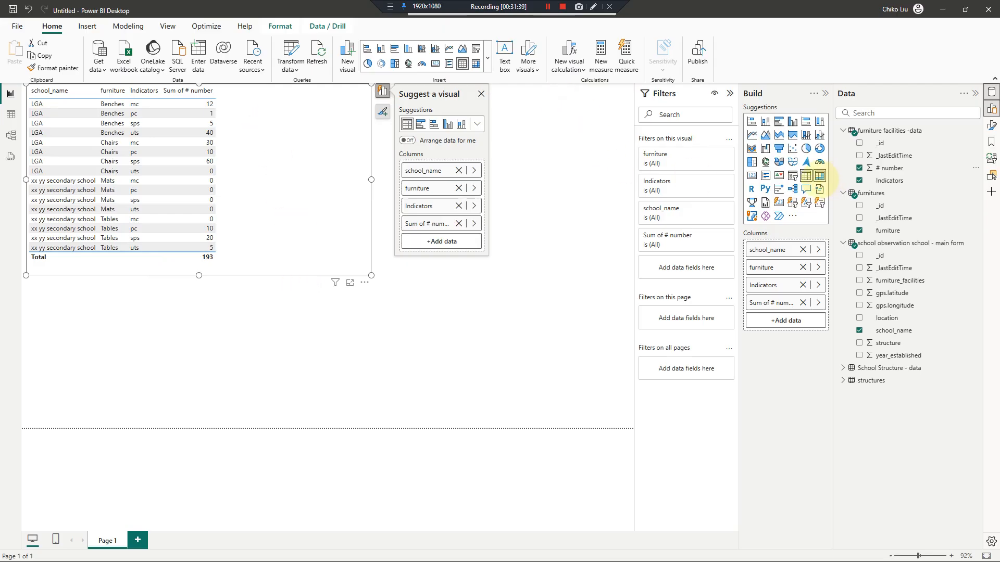
{"action": "left_click", "coordinate": [819, 174]}
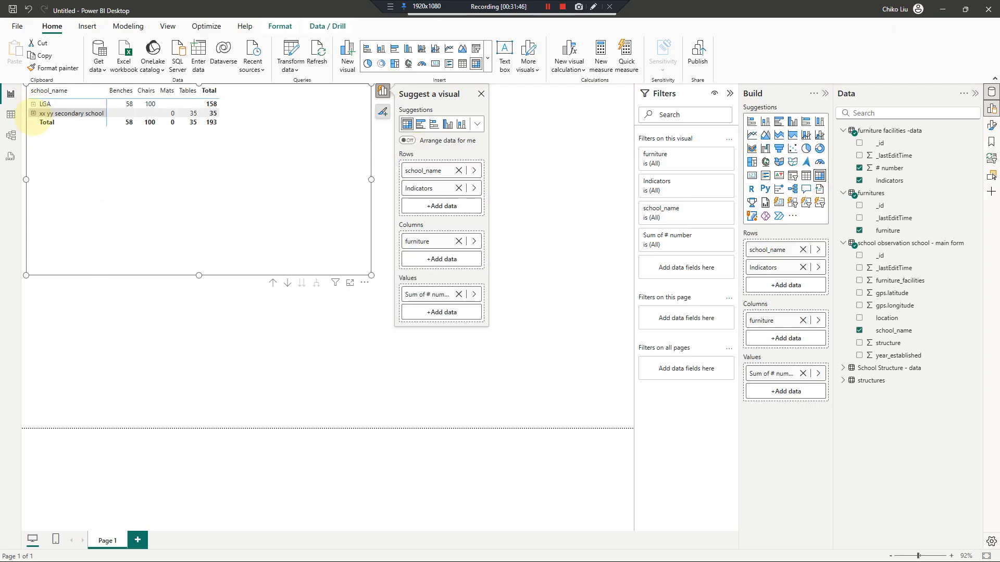
{"action": "left_click", "coordinate": [33, 104]}
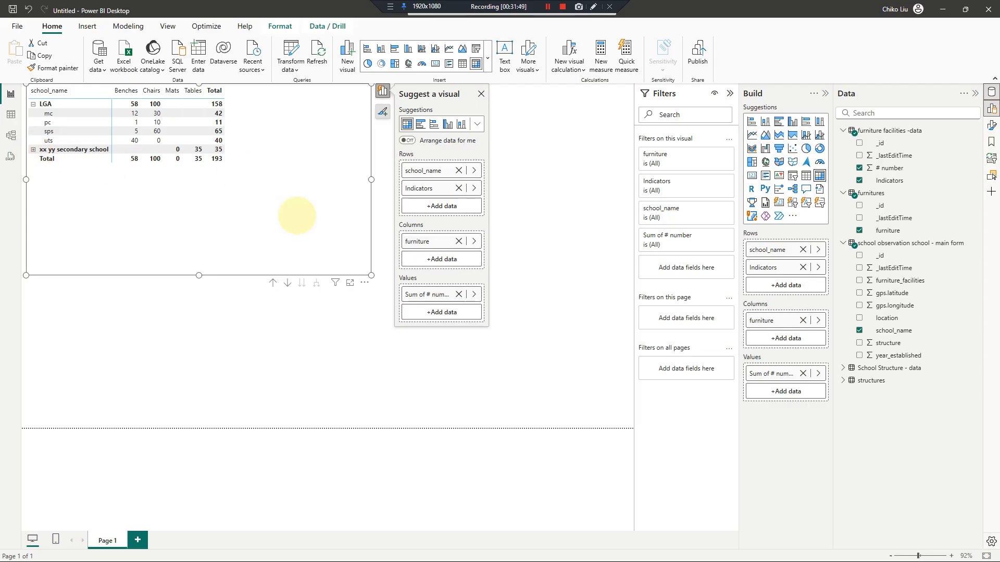
{"action": "left_click_drag", "start_coordinate": [416, 241], "coordinate": [426, 259]}
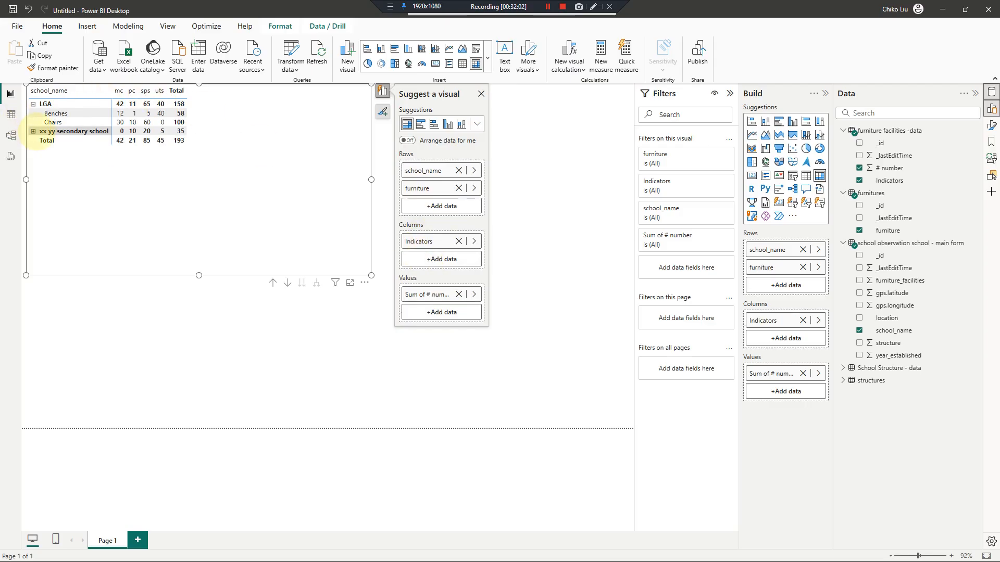
{"action": "left_click", "coordinate": [32, 131]}
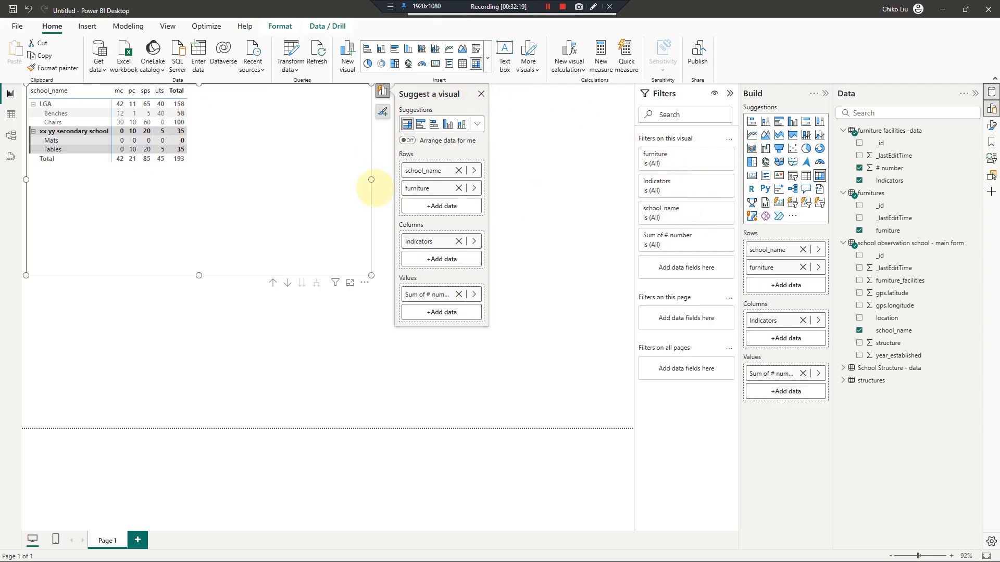
Step: Shrink the furniture matrix to fit its content and deselect it
{"action": "left_click_drag", "start_coordinate": [371, 180], "coordinate": [192, 147]}
{"action": "left_click_drag", "start_coordinate": [110, 275], "coordinate": [130, 171]}
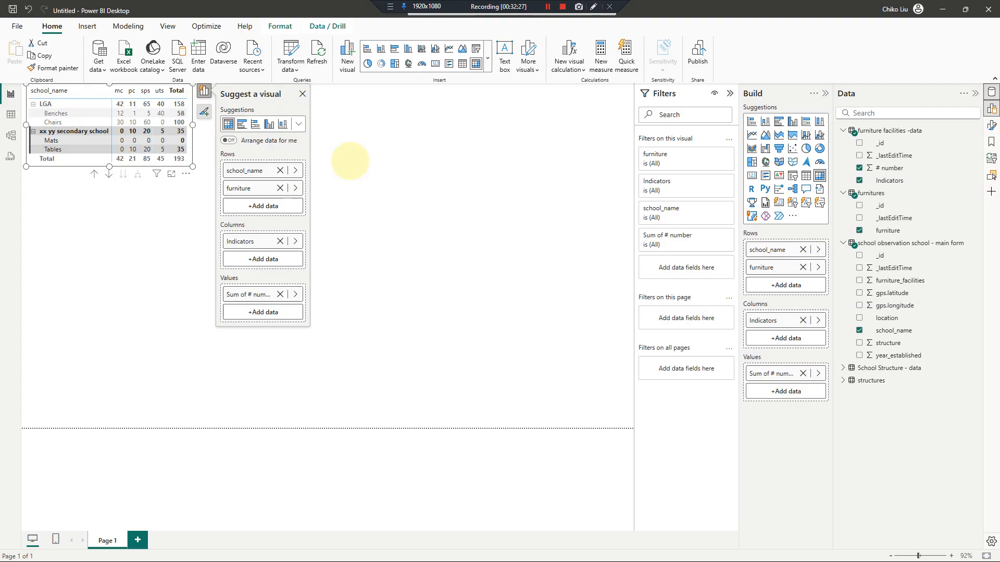
{"action": "left_click", "coordinate": [353, 151]}
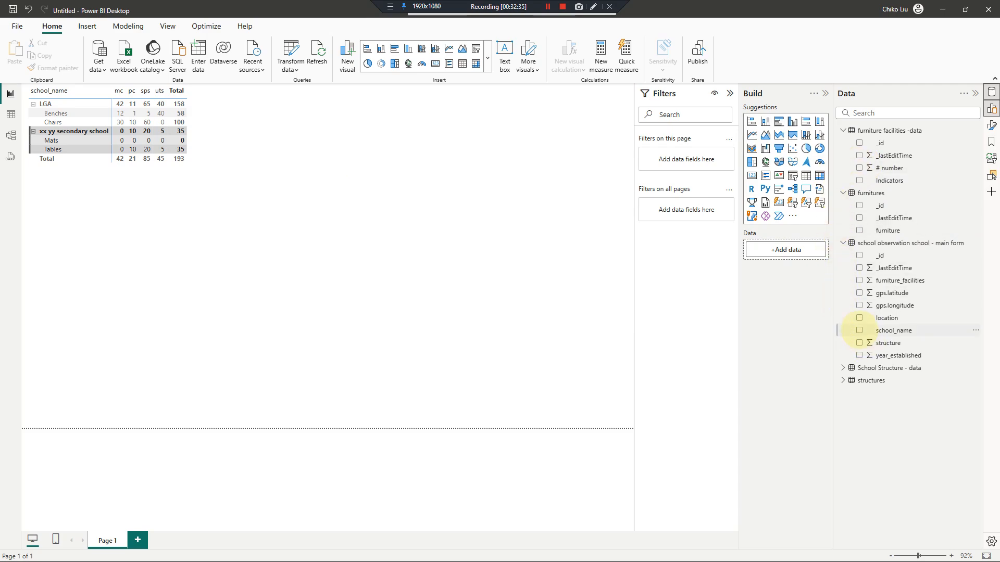
Step: Create a second matrix with school_name as rows and Indicator and # number from School Structure - data as columns and values
{"action": "left_click", "coordinate": [859, 330]}
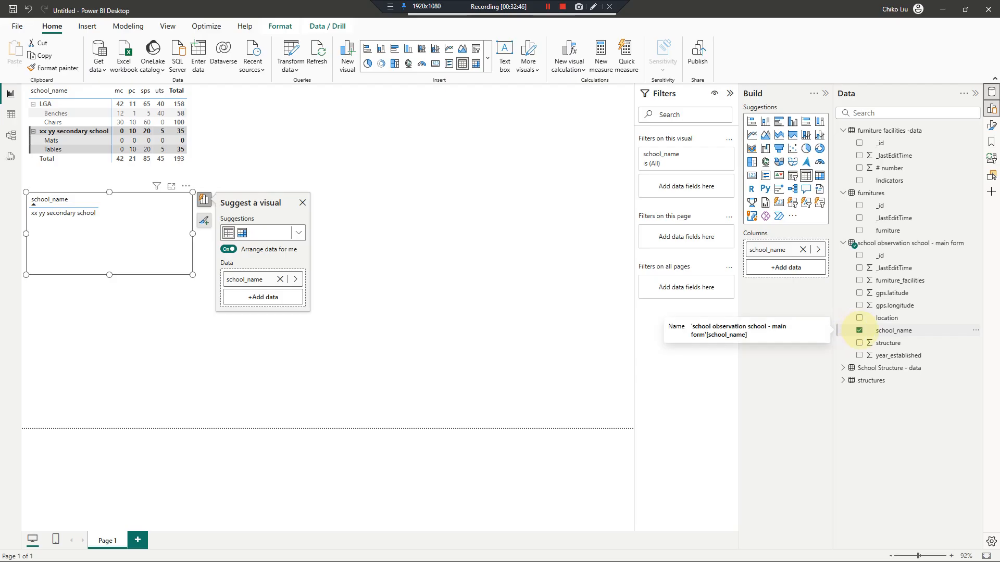
{"action": "left_click", "coordinate": [859, 330]}
{"action": "left_click", "coordinate": [859, 331]}
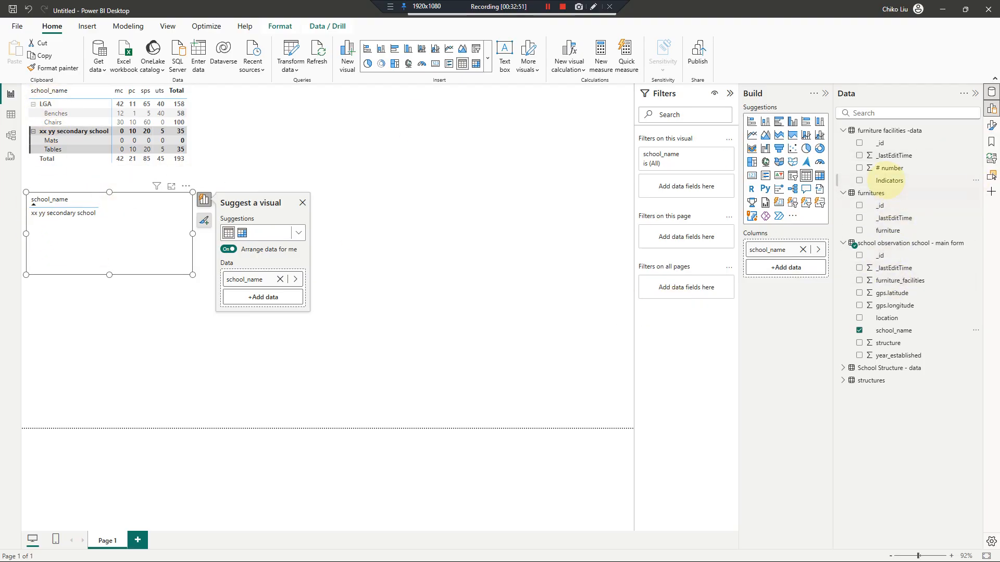
{"action": "left_click", "coordinate": [843, 368]}
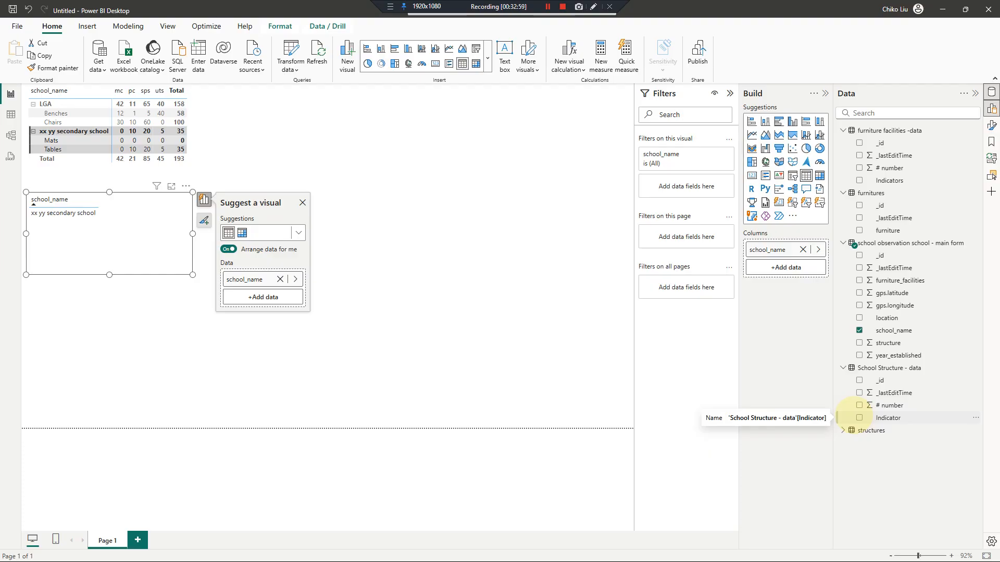
{"action": "left_click", "coordinate": [859, 417]}
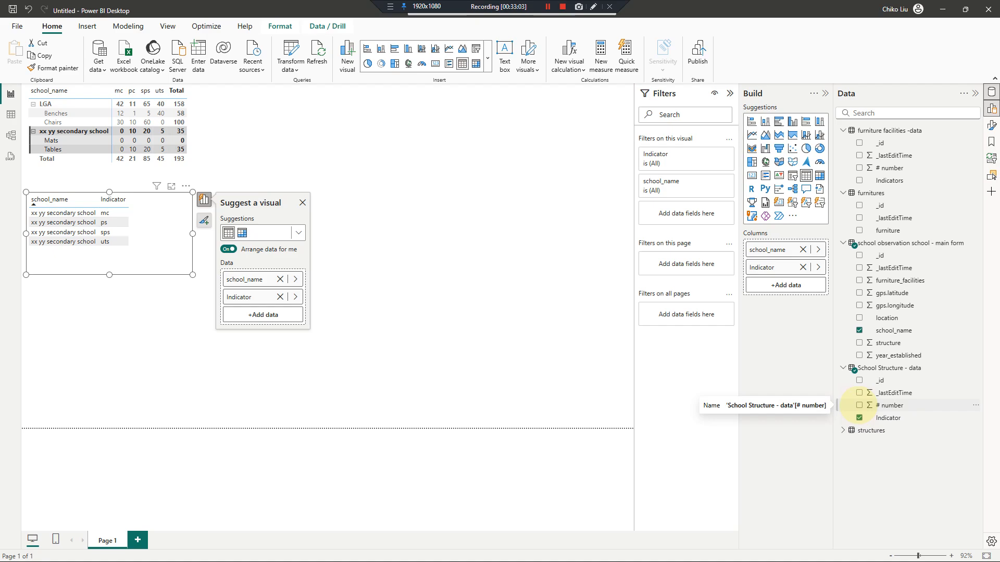
{"action": "left_click", "coordinate": [859, 405]}
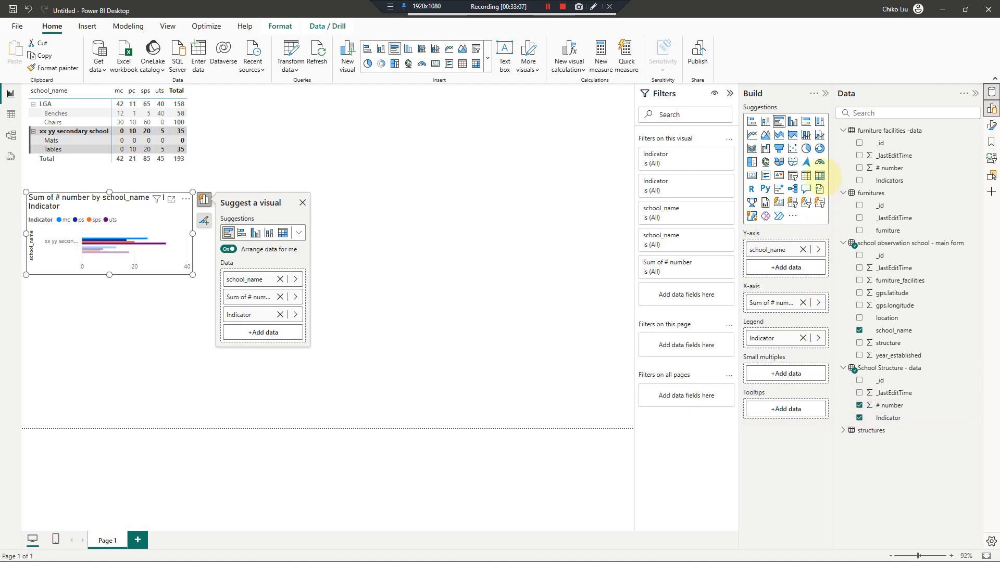
{"action": "left_click", "coordinate": [820, 176]}
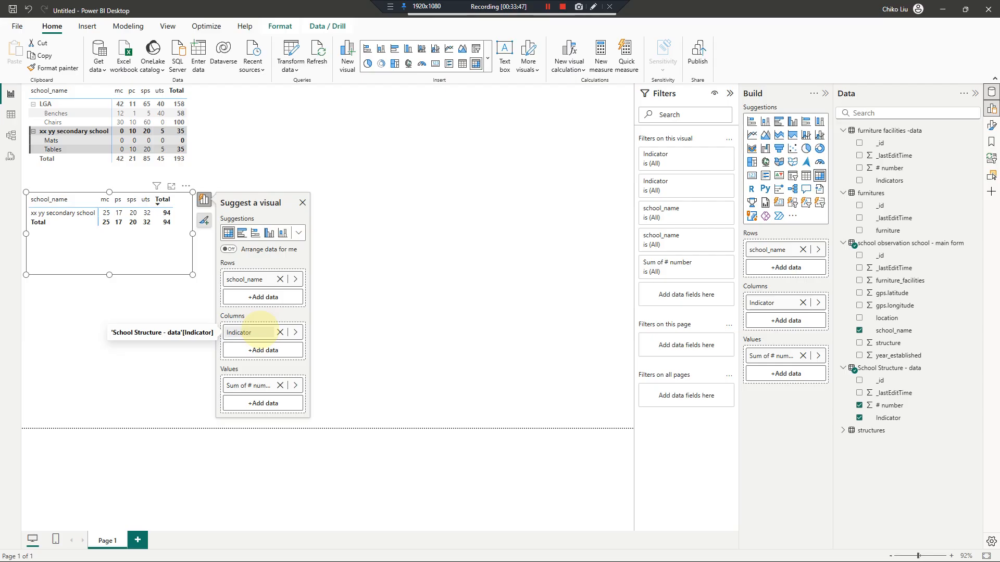
Step: Add school_structure to the second matrix, placing it in the columns with Indicator in the rows, and widen the visual
{"action": "left_click", "coordinate": [843, 430]}
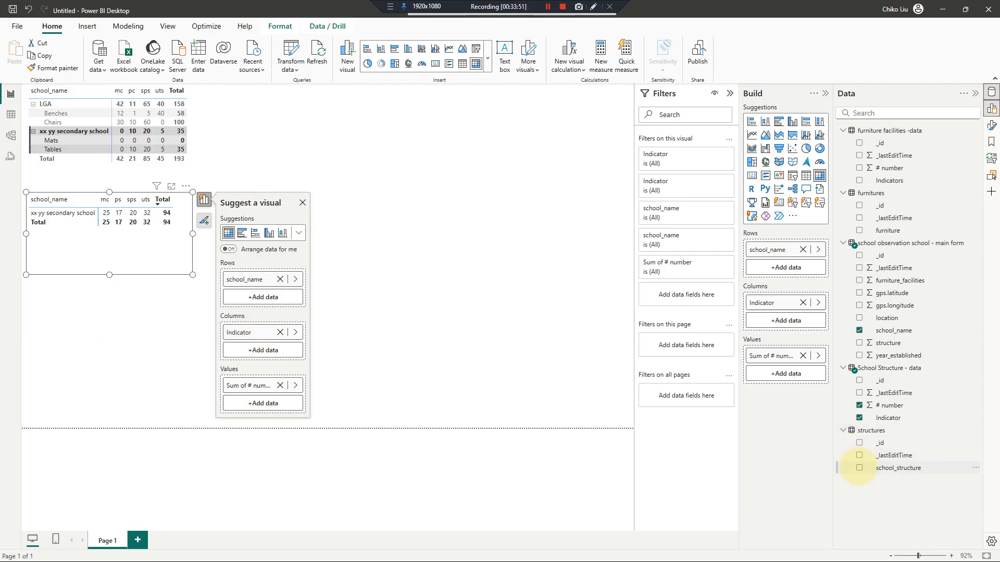
{"action": "left_click", "coordinate": [859, 468]}
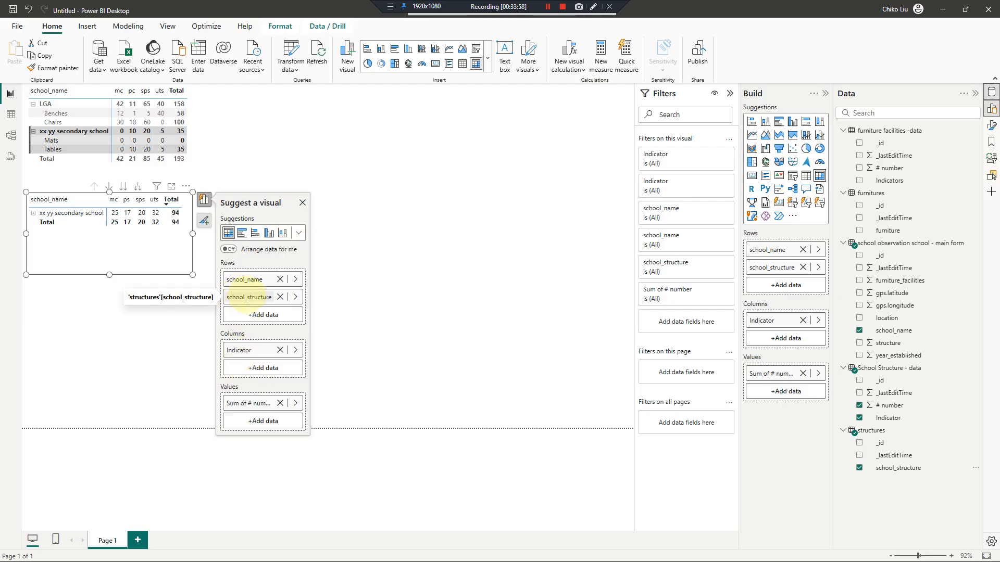
{"action": "left_click_drag", "start_coordinate": [243, 350], "coordinate": [249, 308]}
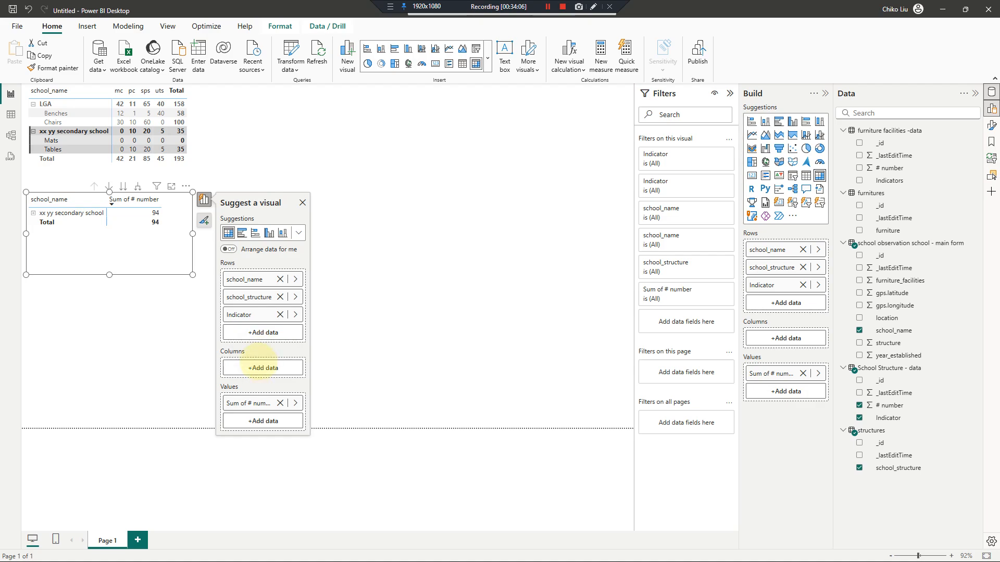
{"action": "left_click_drag", "start_coordinate": [263, 364], "coordinate": [260, 360]}
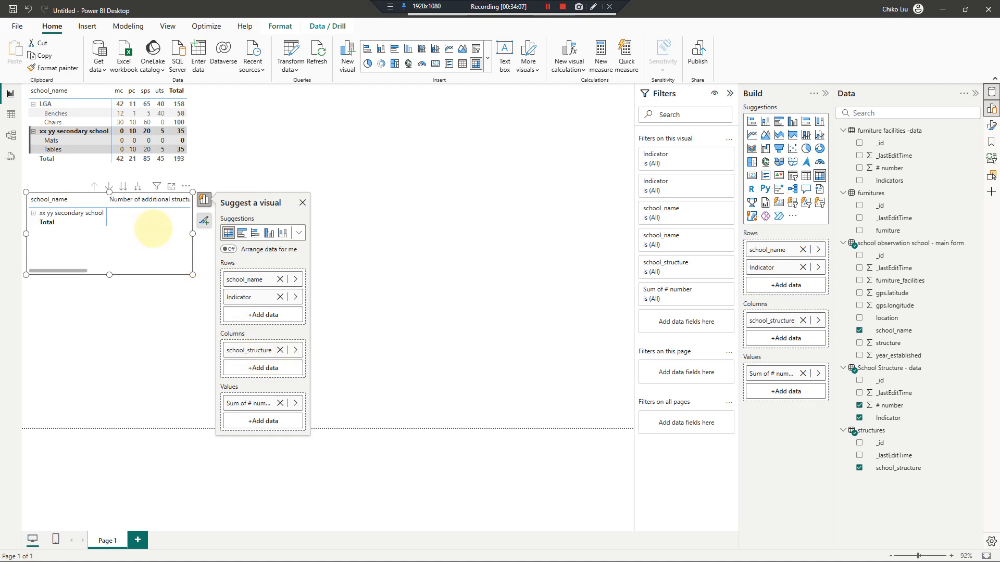
{"action": "left_click_drag", "start_coordinate": [193, 234], "coordinate": [332, 233]}
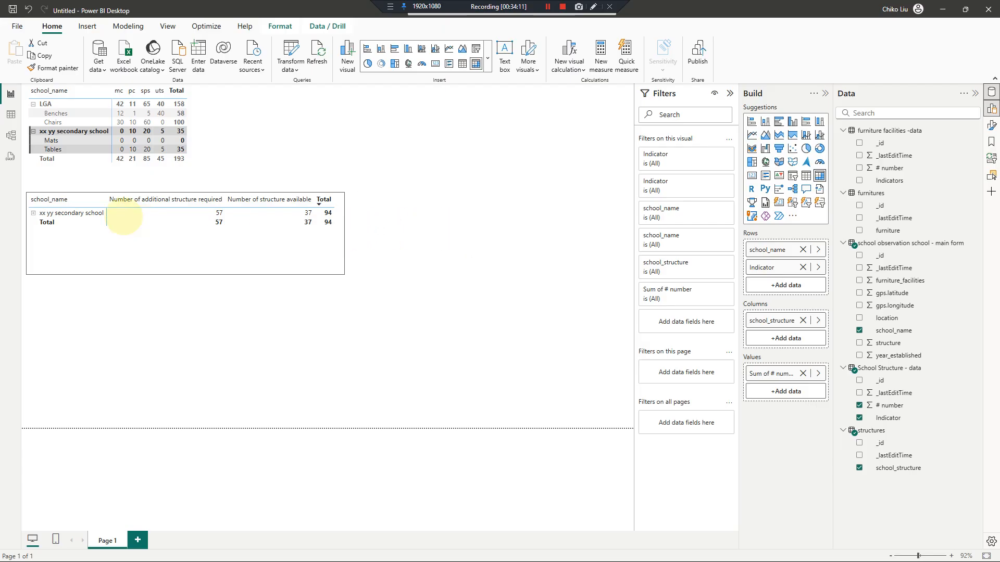
Step: Move school_structure back to the rows and Indicator to the columns, then expand xx yy secondary school and shorten the matrix
{"action": "left_click", "coordinate": [155, 248]}
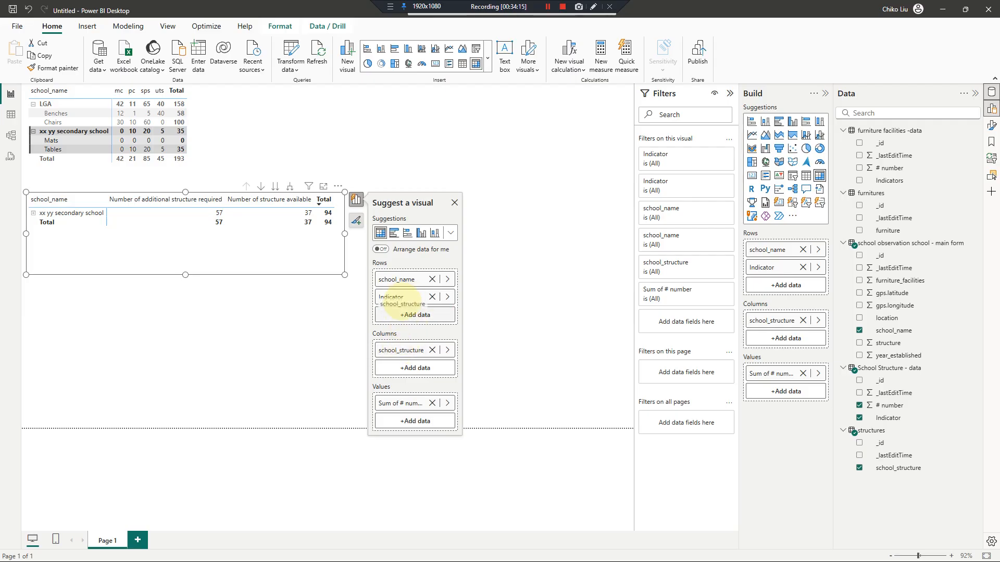
{"action": "mouse_move", "coordinate": [398, 298]}
{"action": "left_mouse_down"}
{"action": "mouse_move", "coordinate": [399, 359]}
{"action": "mouse_move", "coordinate": [401, 294]}
{"action": "left_mouse_up"}
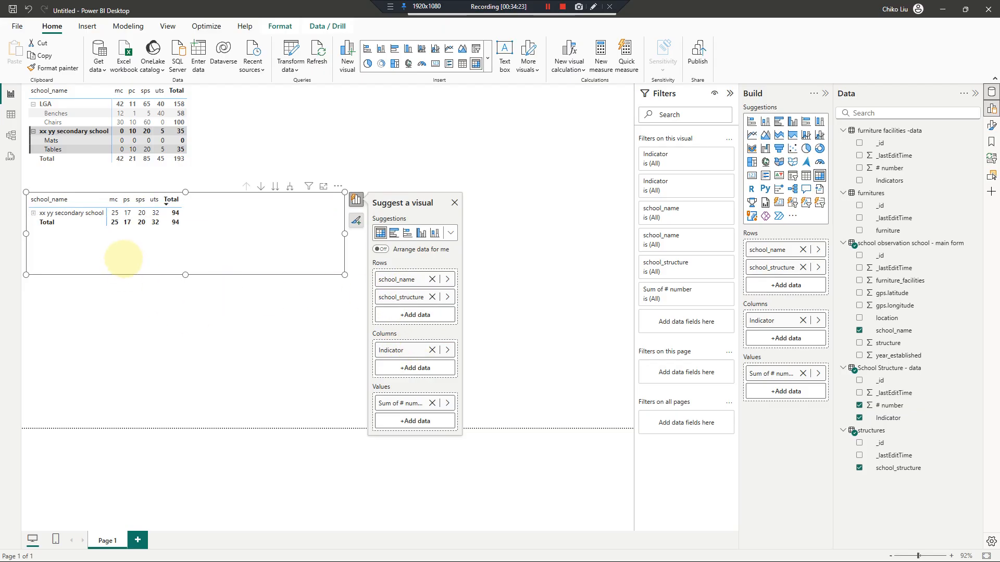
{"action": "left_click", "coordinate": [33, 213]}
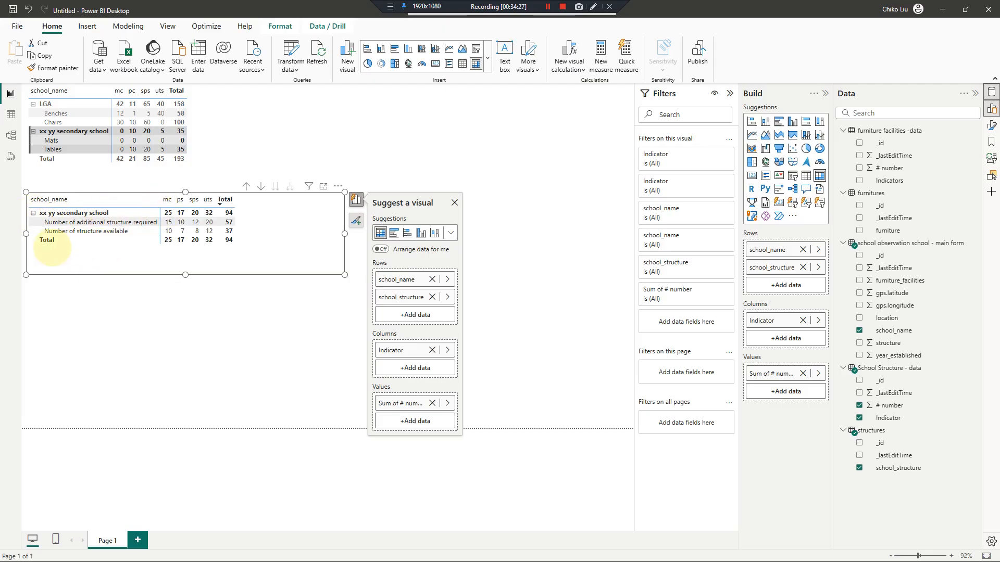
{"action": "left_click_drag", "start_coordinate": [186, 275], "coordinate": [186, 263]}
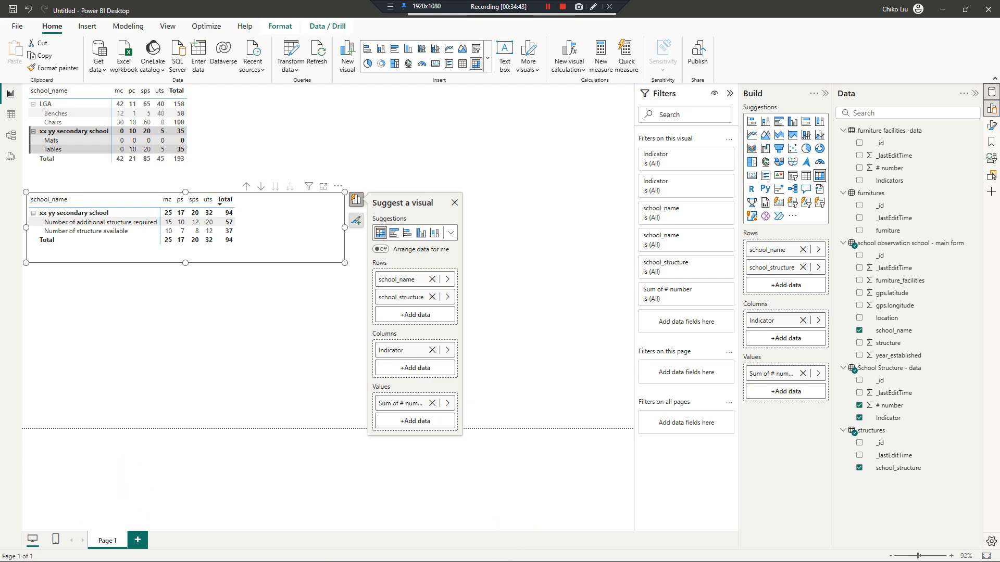
Step: Switch to ActivityInfo and rename the LGA school record as Grace Academy, saving the record
{"action": "left_click", "coordinate": [484, 551]}
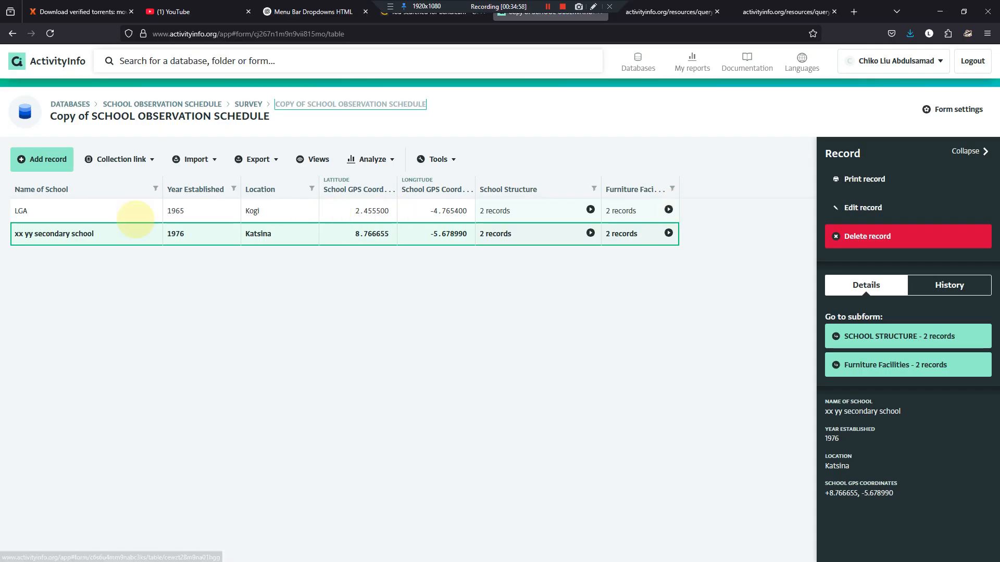
{"action": "left_click", "coordinate": [104, 210]}
{"action": "left_click", "coordinate": [859, 206]}
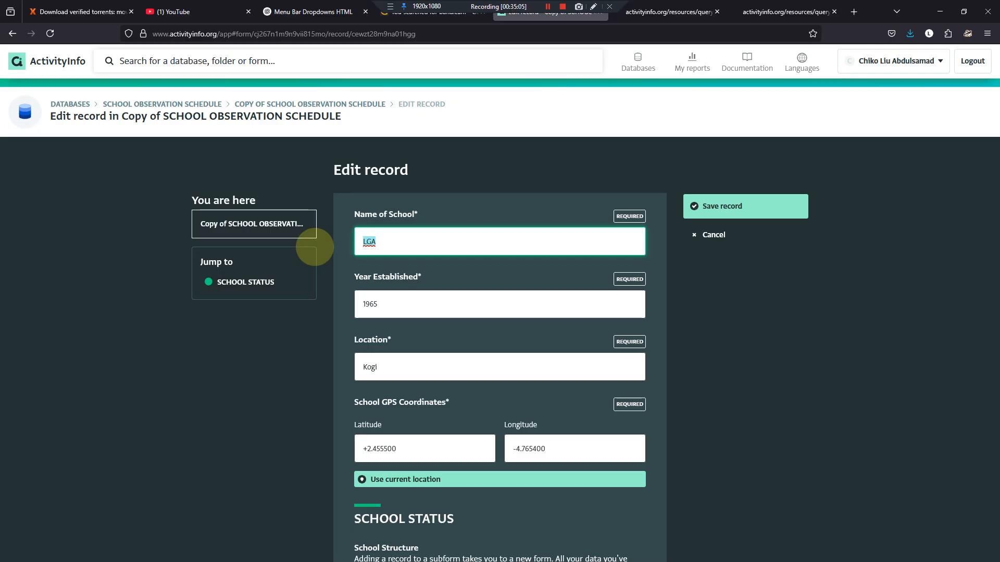
{"action": "type", "text": "Grace"}
{"action": "type", "text": " Aced"}
{"action": "key", "text": "BackSpace"}
{"action": "key", "text": "BackSpace"}
{"action": "type", "text": "ademy"}
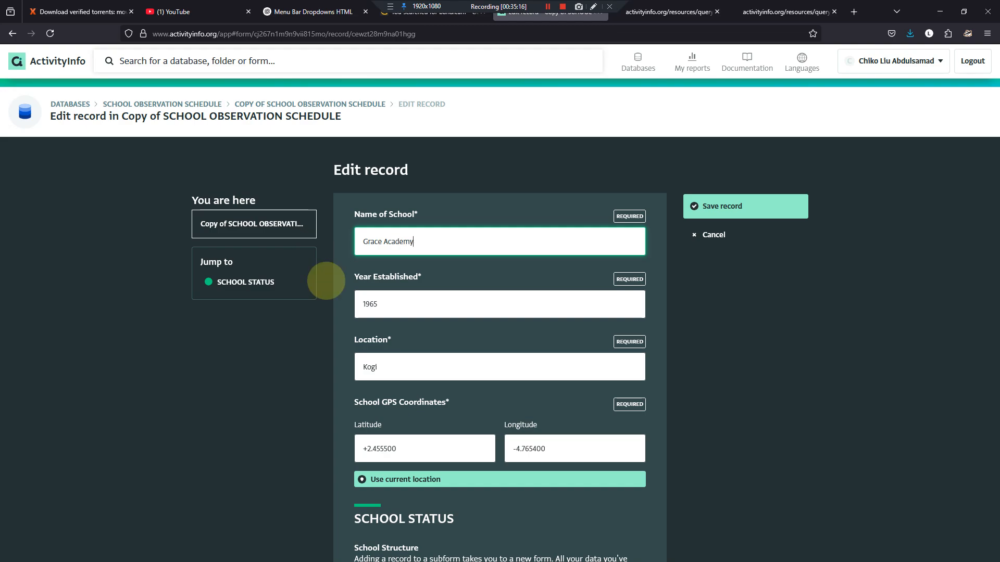
{"action": "left_click", "coordinate": [733, 198]}
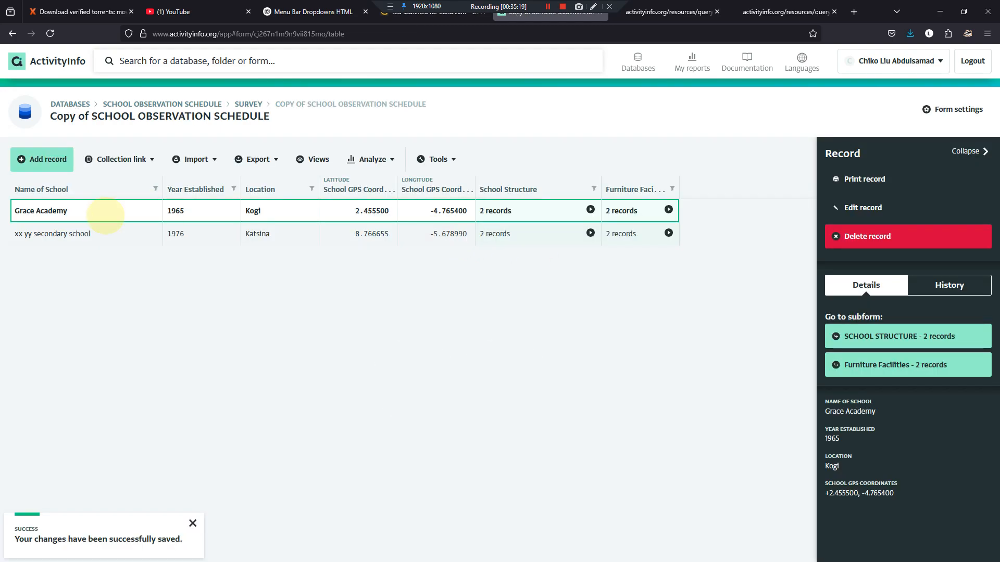
Step: Rename the xx yy secondary school record as Govt Science secondary School and save it
{"action": "left_click", "coordinate": [156, 233]}
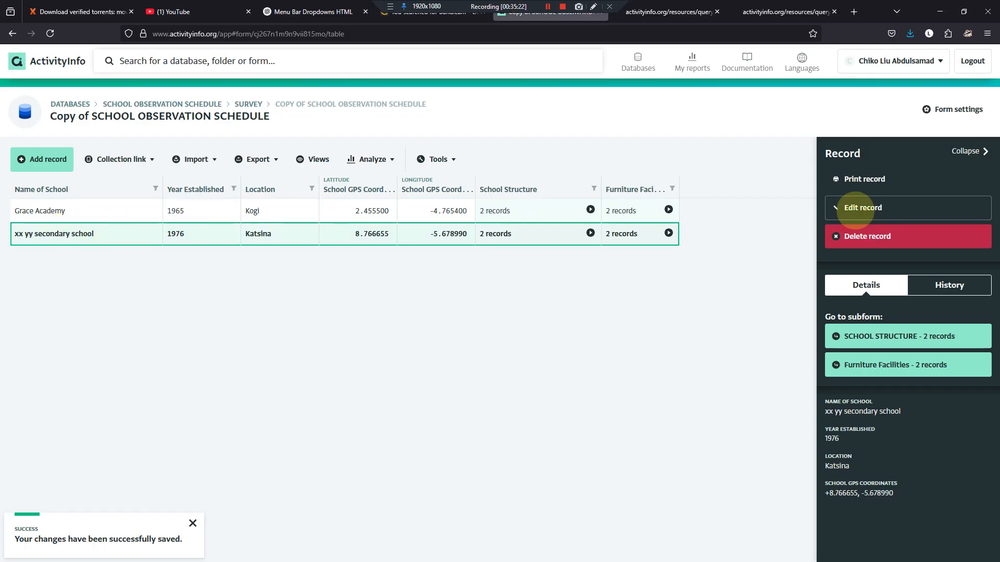
{"action": "left_click", "coordinate": [846, 207]}
{"action": "triple_click", "coordinate": [372, 242]}
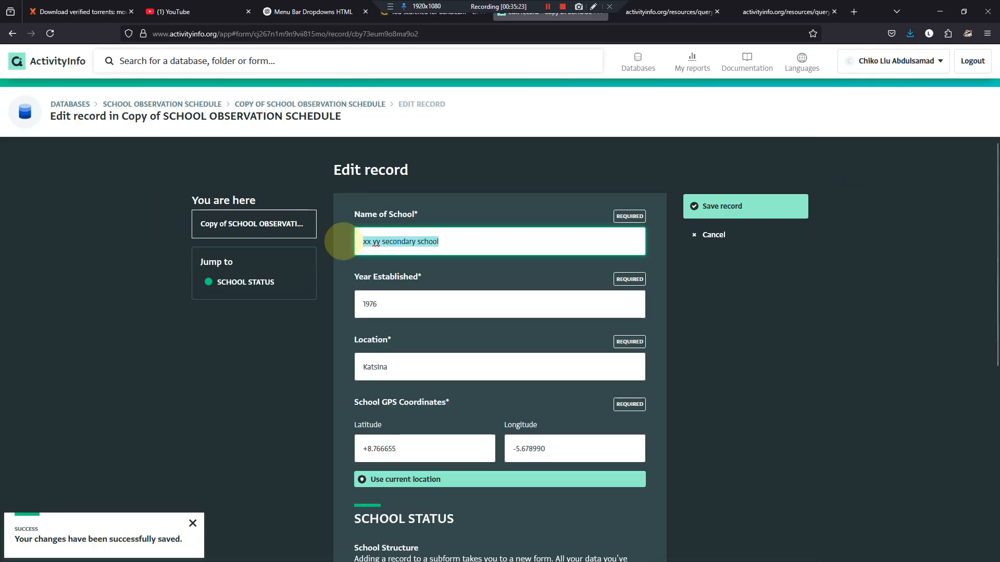
{"action": "type", "text": "Govt"}
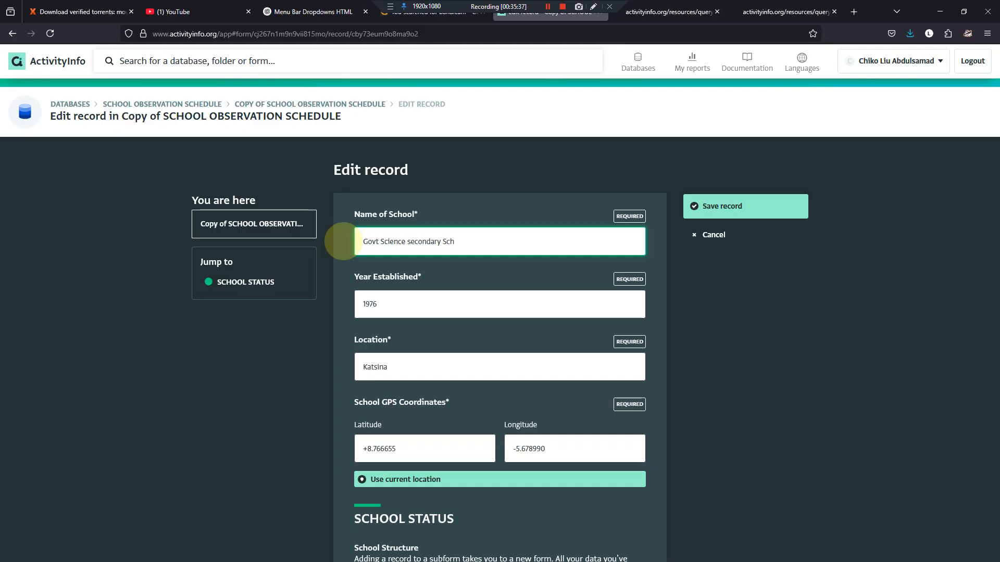
{"action": "type", "text": "ool"}
{"action": "scroll", "coordinate": [383, 279], "scroll_direction": "down", "scroll_amount": 5}
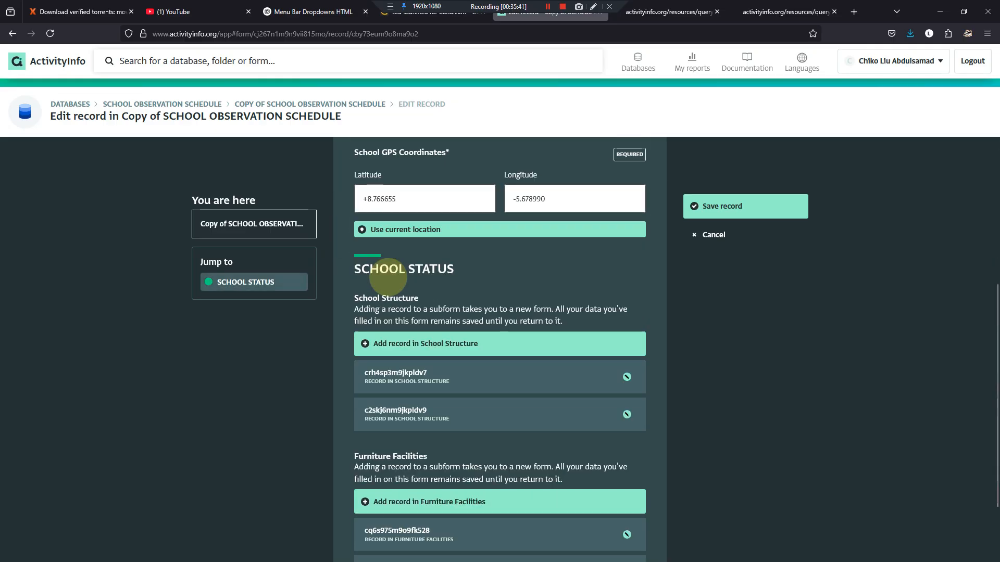
{"action": "scroll", "coordinate": [406, 291], "scroll_direction": "up", "scroll_amount": 5}
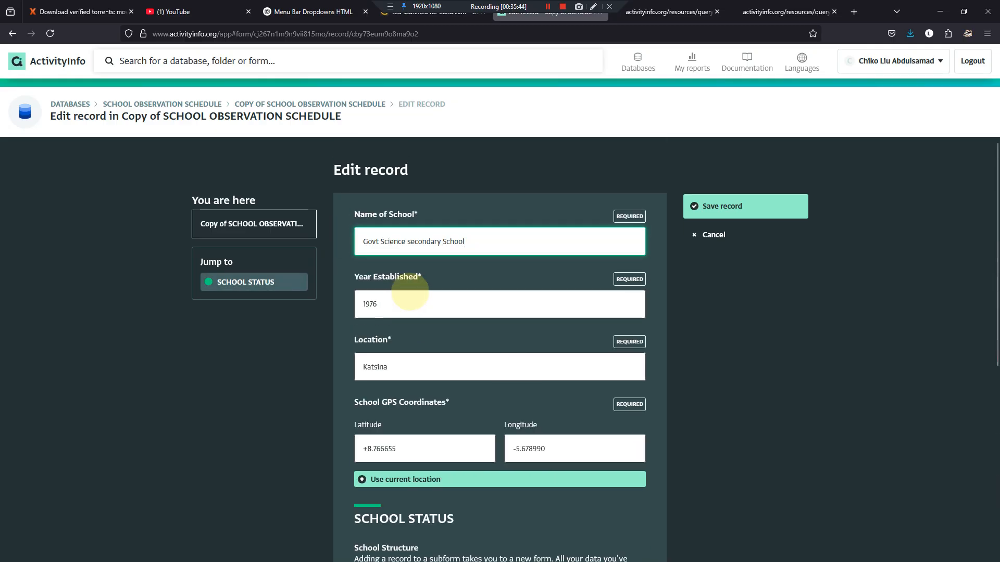
{"action": "left_click", "coordinate": [731, 205]}
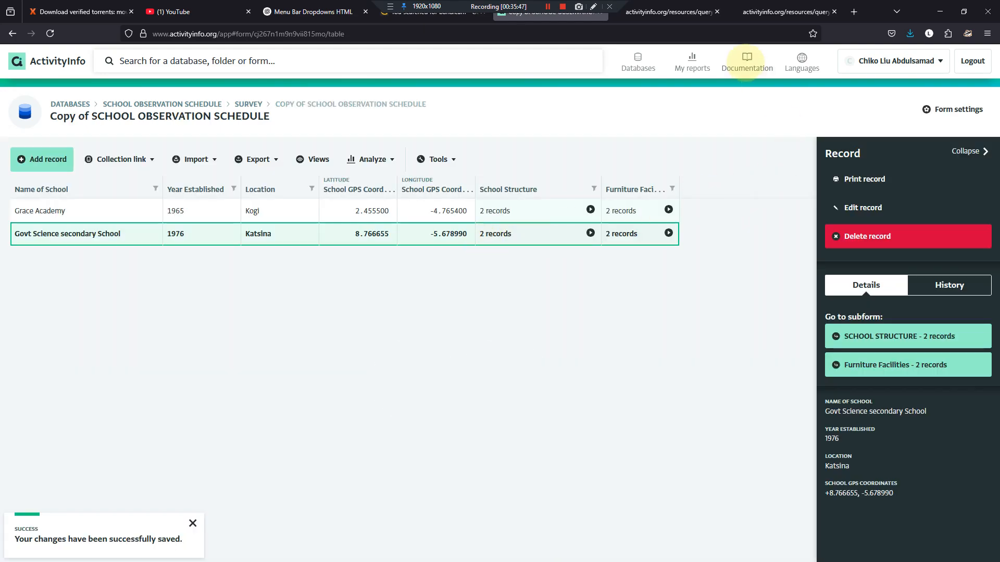
Step: Switch to Power BI, refresh the report data and delete the school structure matrix
{"action": "left_click", "coordinate": [579, 549]}
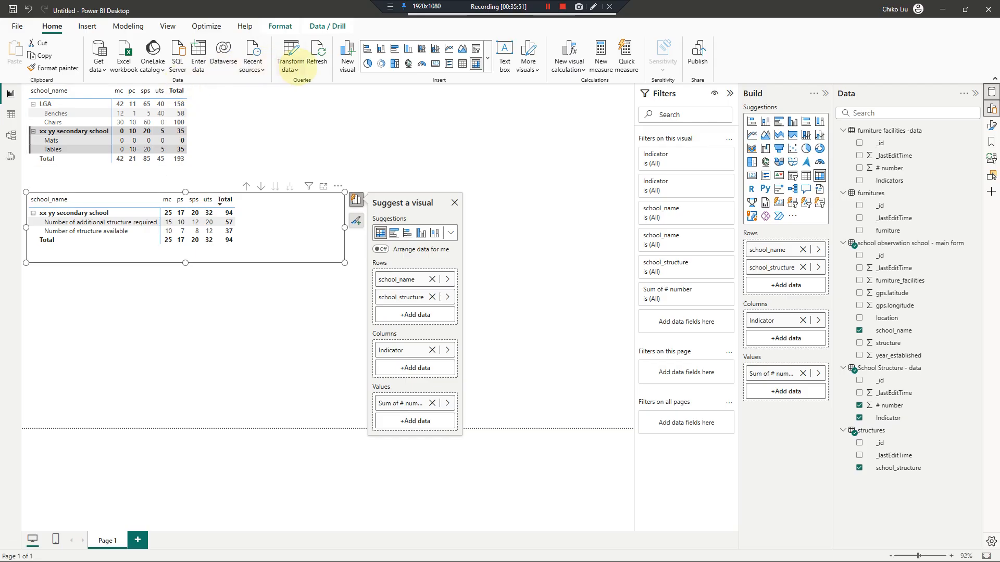
{"action": "left_click", "coordinate": [316, 52]}
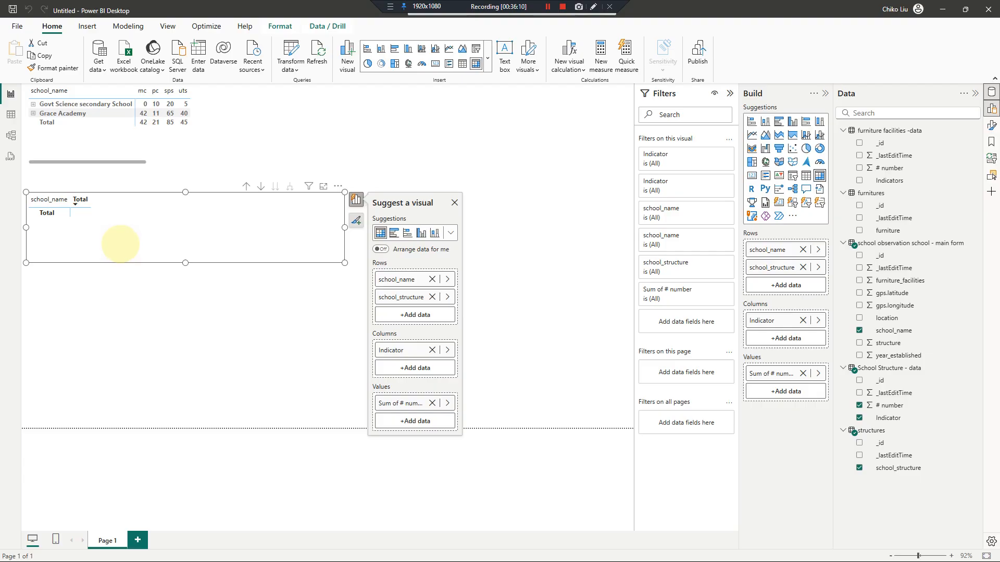
{"action": "key", "text": "Delete"}
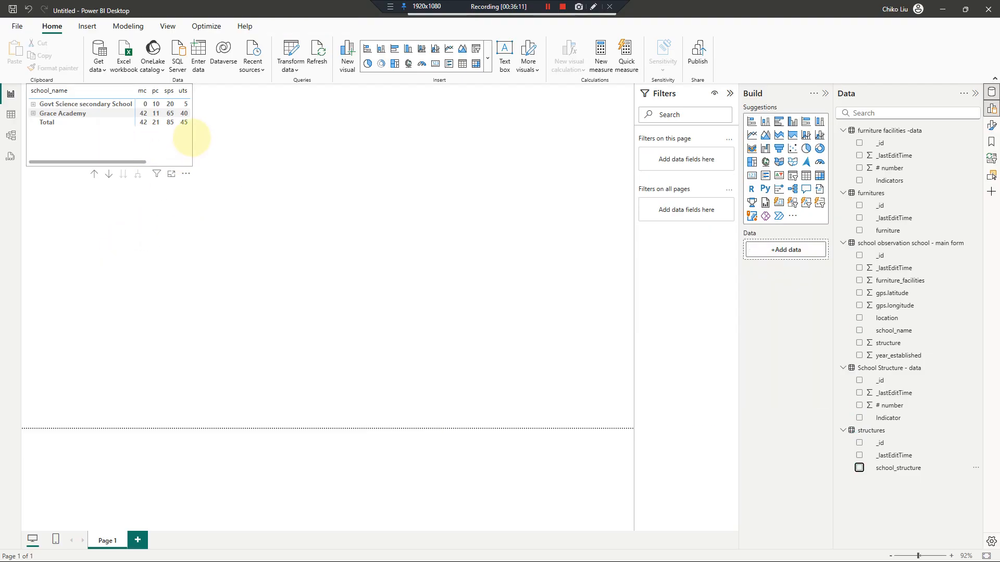
Step: Widen the furniture matrix to fit its Total column and expand Govt Science secondary School and Grace Academy
{"action": "left_click", "coordinate": [192, 133]}
{"action": "left_click_drag", "start_coordinate": [192, 128], "coordinate": [216, 128]}
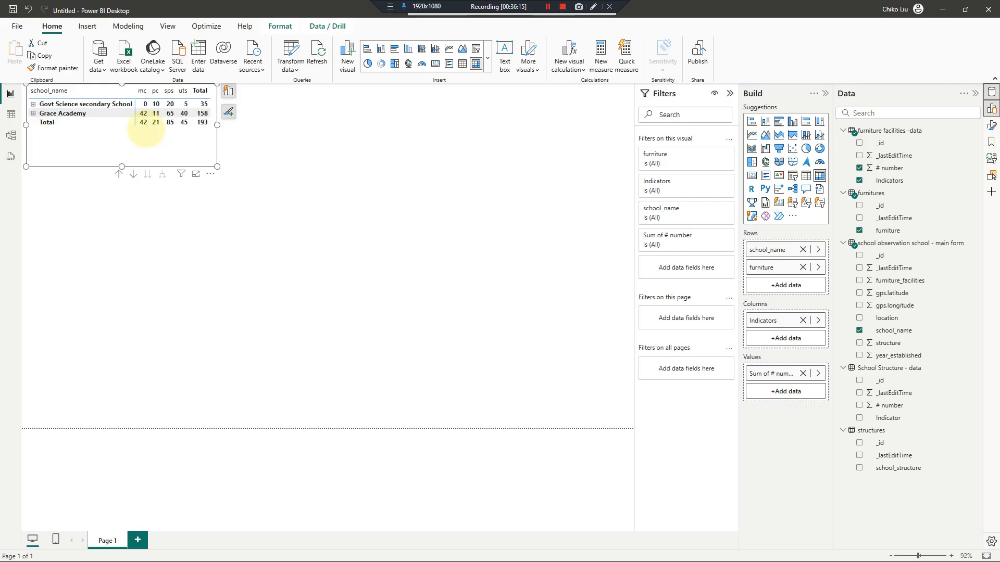
{"action": "left_click", "coordinate": [34, 105]}
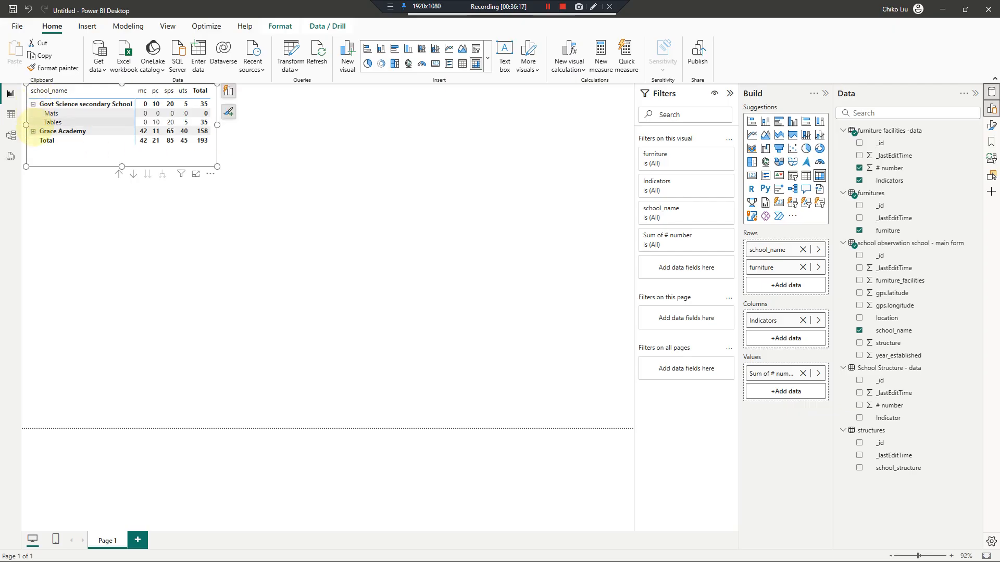
{"action": "left_click", "coordinate": [34, 131]}
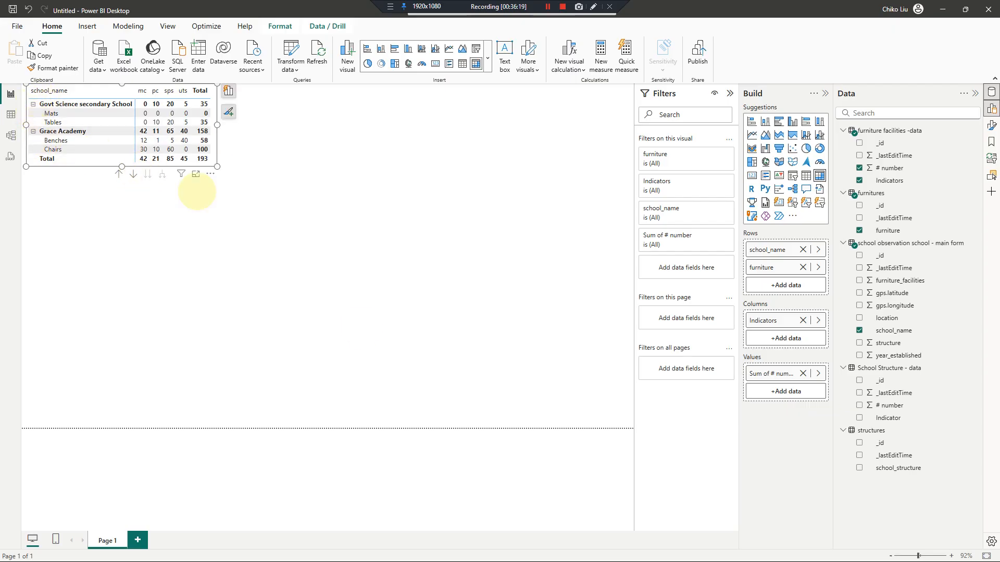
{"action": "left_click", "coordinate": [472, 340]}
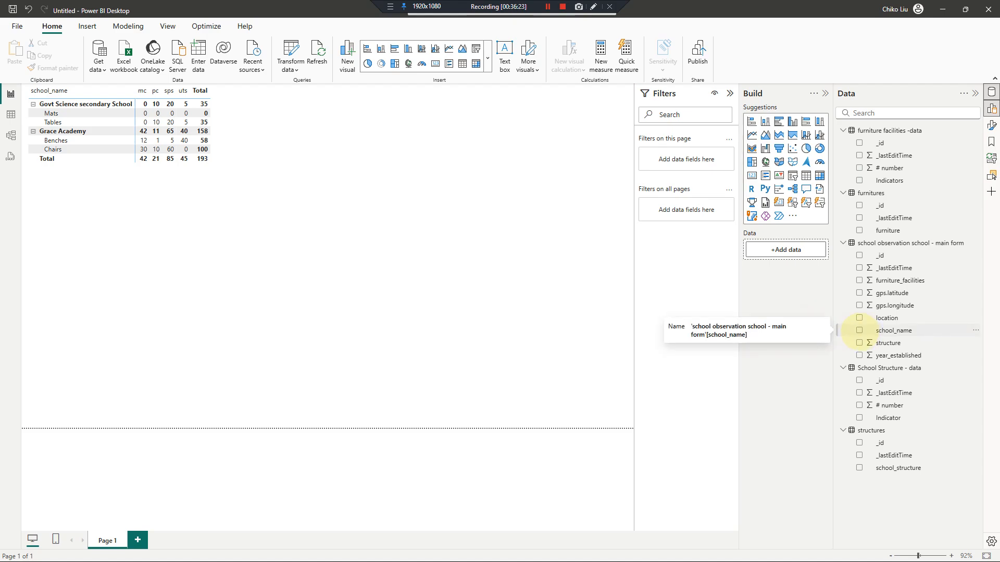
Step: Create a new matrix with school_name and school_structure as rows, expand both schools and widen the visual
{"action": "left_click", "coordinate": [859, 330]}
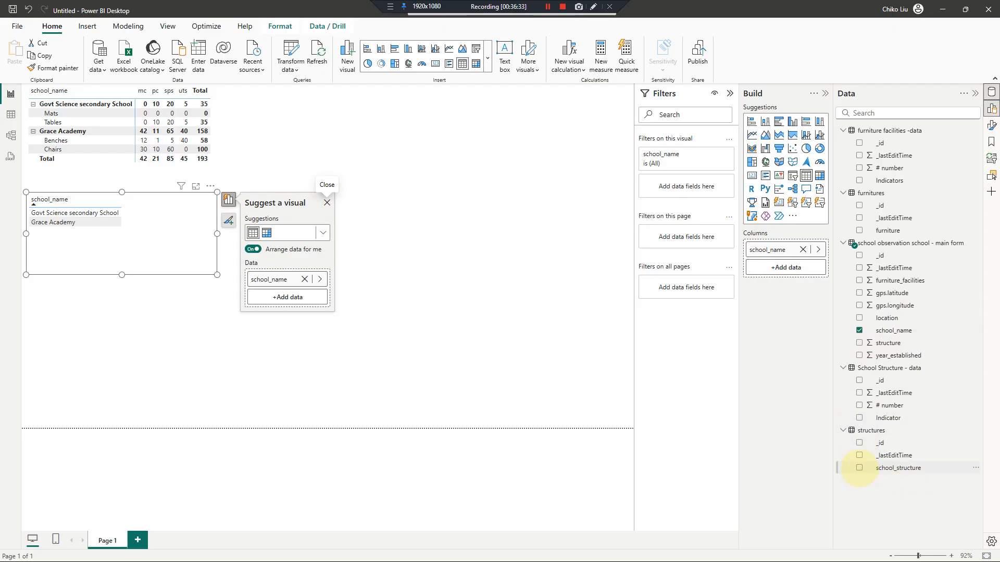
{"action": "left_click", "coordinate": [859, 467]}
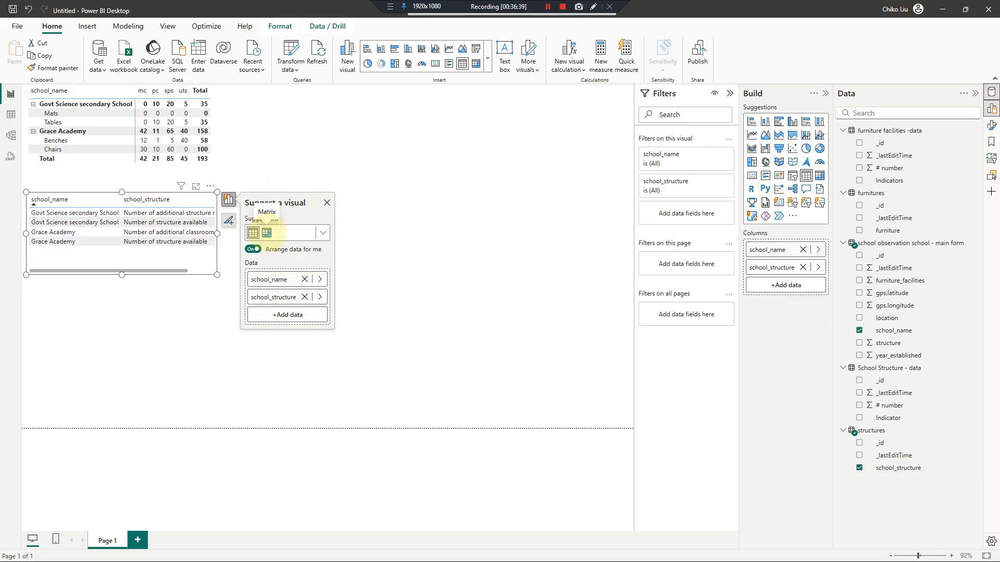
{"action": "left_click", "coordinate": [266, 232]}
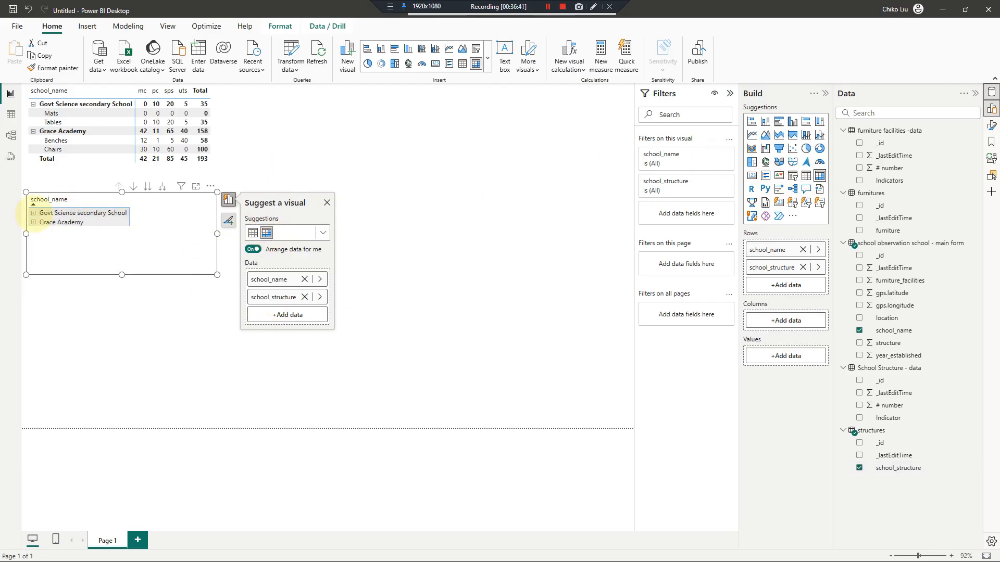
{"action": "left_click", "coordinate": [33, 212]}
{"action": "left_click", "coordinate": [33, 222]}
{"action": "left_click", "coordinate": [33, 240]}
{"action": "left_click_drag", "start_coordinate": [217, 234], "coordinate": [320, 233]}
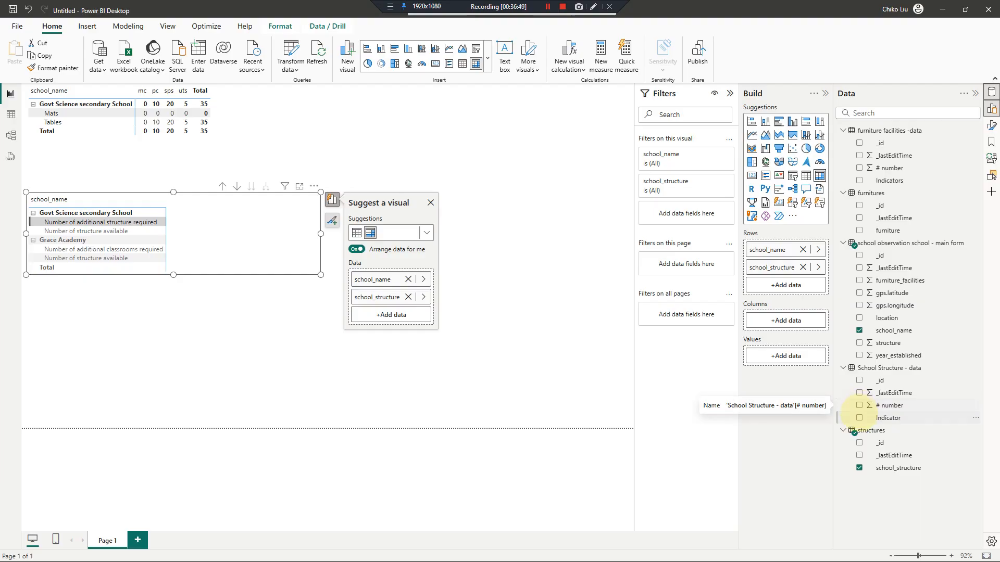
Step: Add Indicator from School Structure - data to the new visual, convert it back to a matrix and expand both schools
{"action": "left_click", "coordinate": [859, 417]}
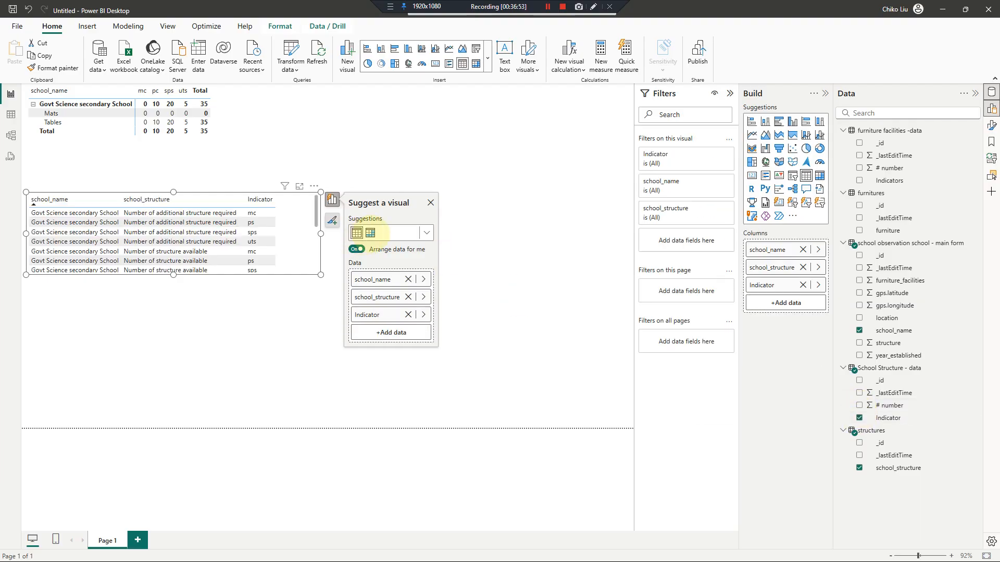
{"action": "left_click", "coordinate": [370, 233]}
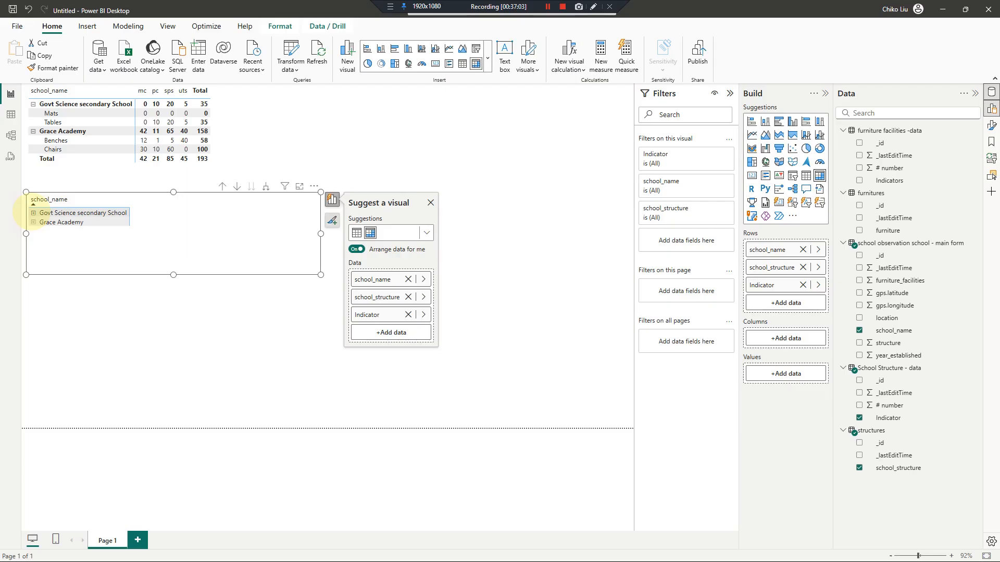
{"action": "left_click", "coordinate": [34, 213]}
{"action": "left_click", "coordinate": [33, 240]}
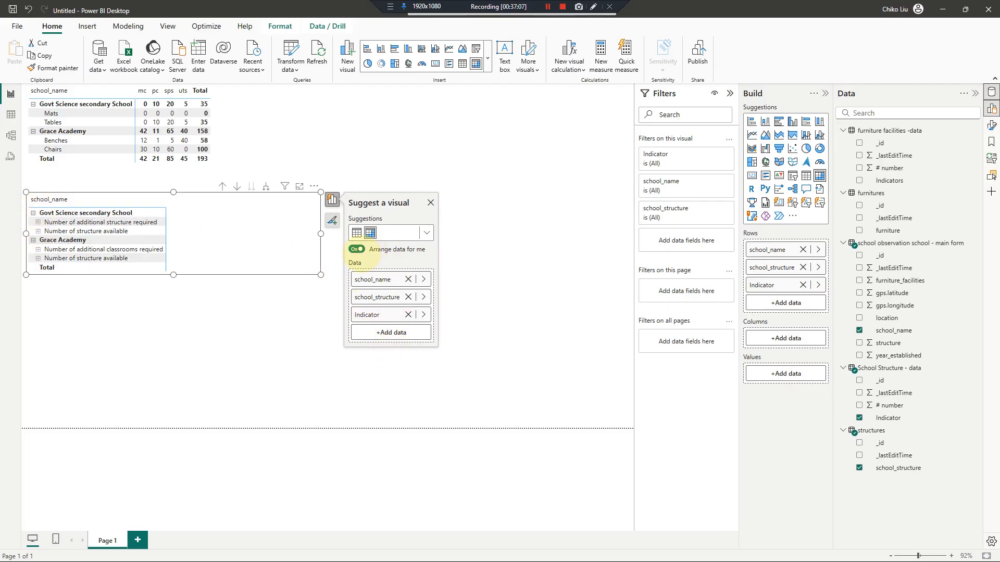
Step: Move Indicator from the structure matrix's rows to its columns and add # number from School Structure - data as values
{"action": "left_click", "coordinate": [430, 202]}
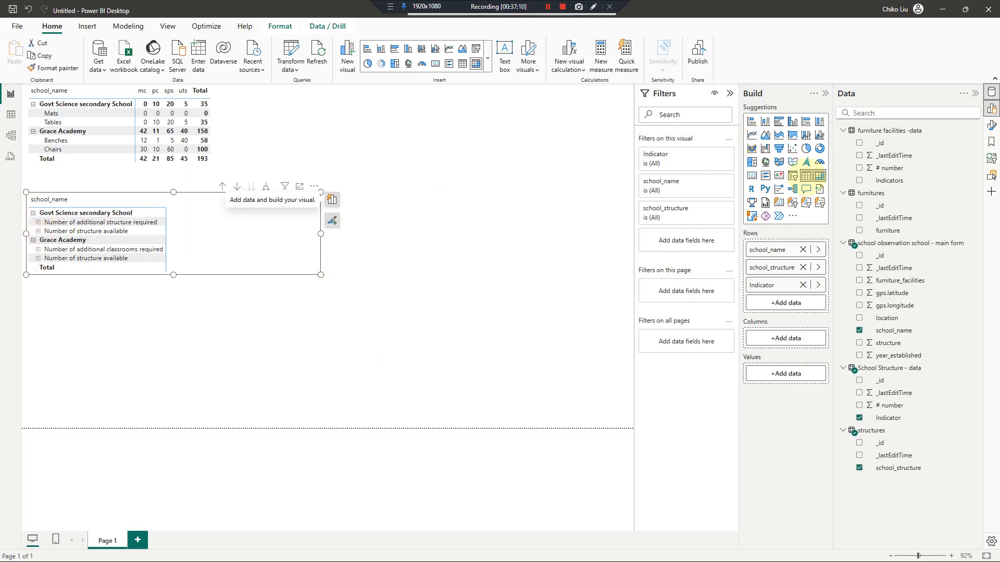
{"action": "left_click", "coordinate": [806, 176]}
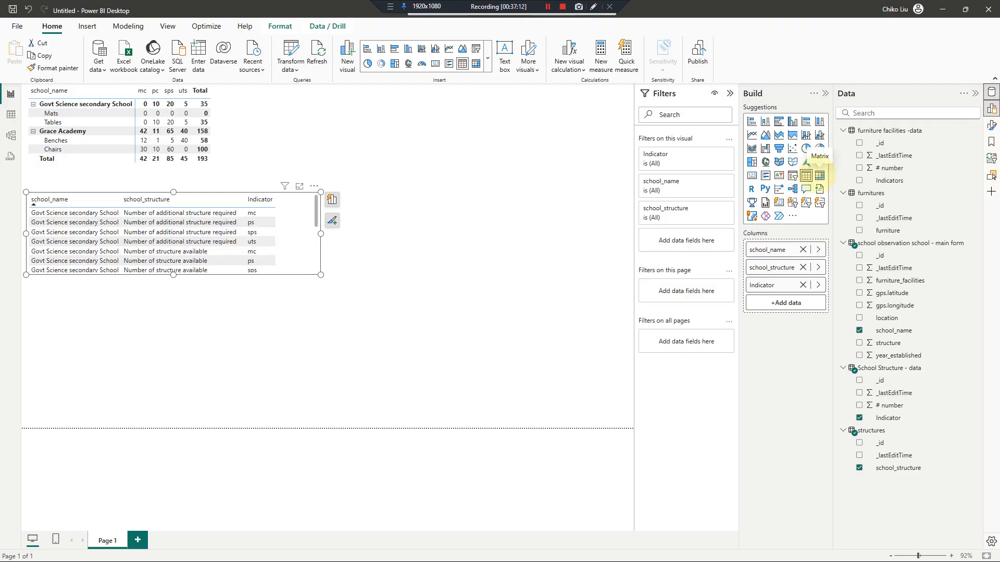
{"action": "left_click", "coordinate": [820, 175]}
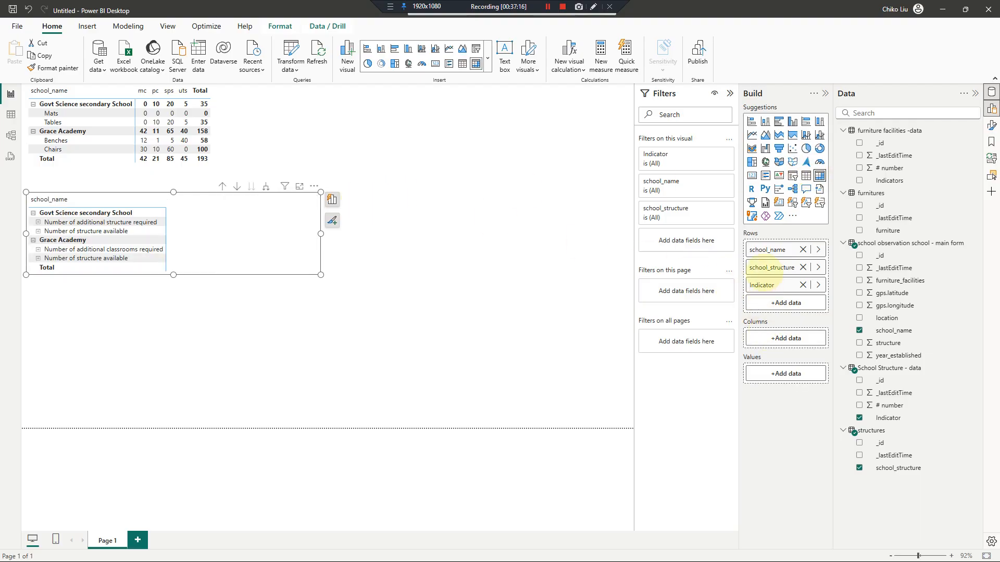
{"action": "left_click_drag", "start_coordinate": [764, 285], "coordinate": [764, 336]}
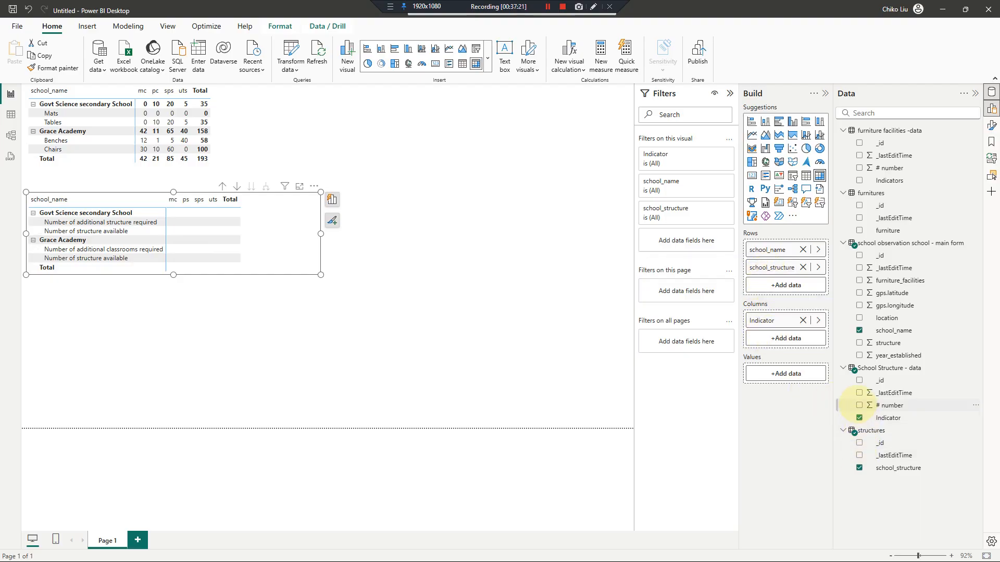
{"action": "left_click", "coordinate": [859, 405]}
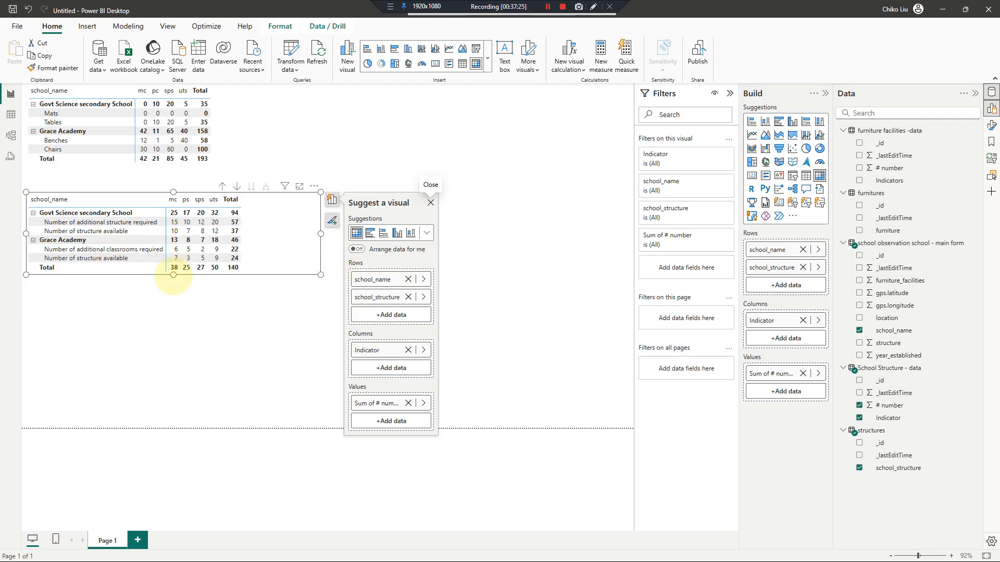
Step: Narrow the structure matrix to fit its content and place it directly beside the furniture matrix, with their upper edges aligned
{"action": "left_click", "coordinate": [174, 307]}
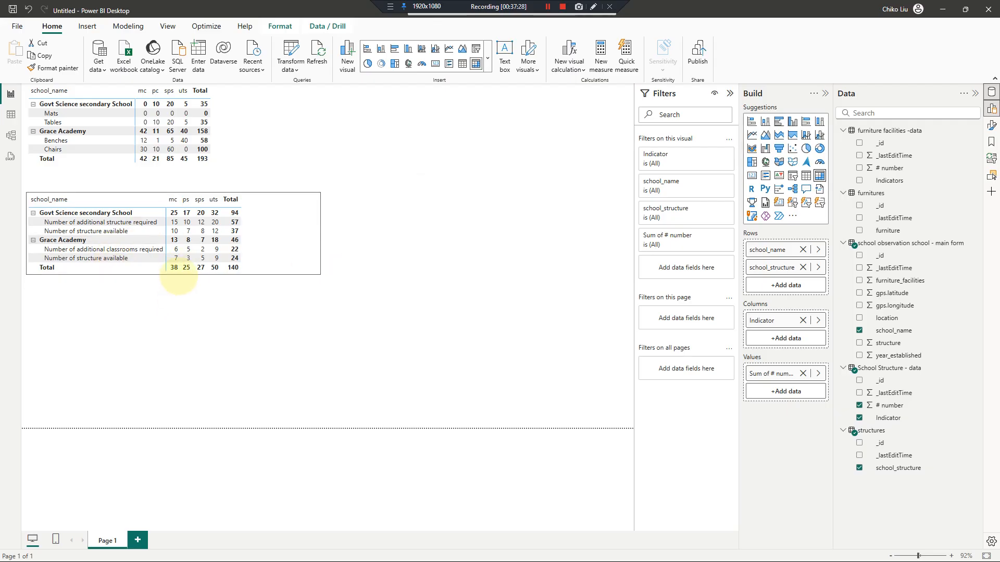
{"action": "left_click_drag", "start_coordinate": [320, 227], "coordinate": [244, 237]}
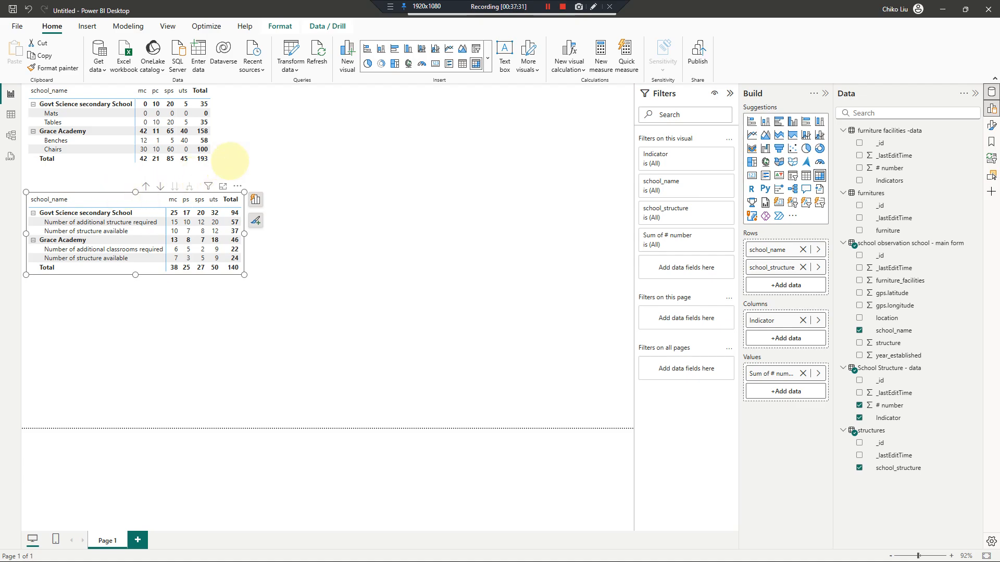
{"action": "left_click", "coordinate": [229, 161]}
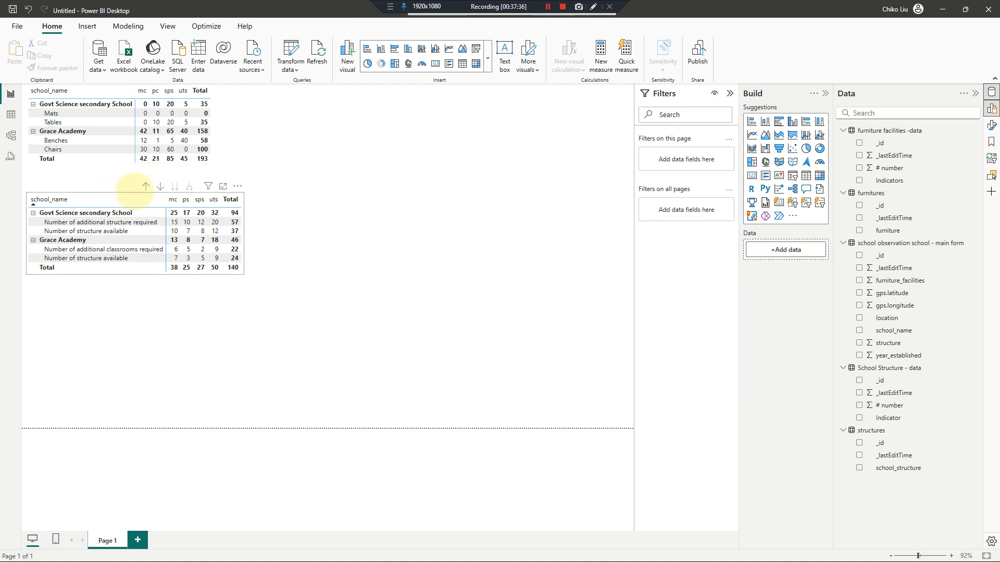
{"action": "left_click", "coordinate": [125, 193]}
{"action": "left_click_drag", "start_coordinate": [125, 192], "coordinate": [316, 87]}
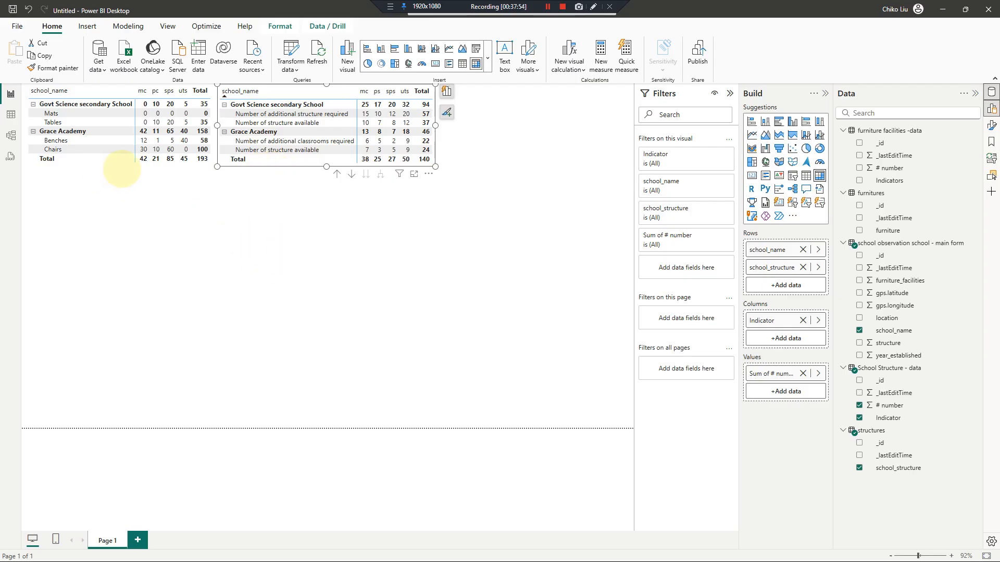
Step: Try the structure matrix without column subtotals and without row subtotals, switching each one back on
{"action": "mouse_move", "coordinate": [210, 173]}
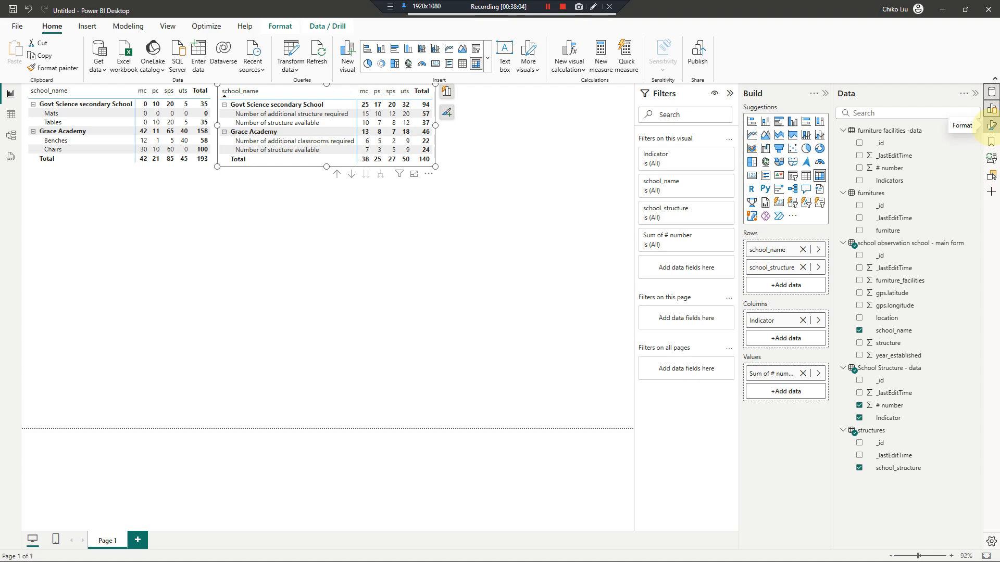
{"action": "left_click", "coordinate": [991, 125]}
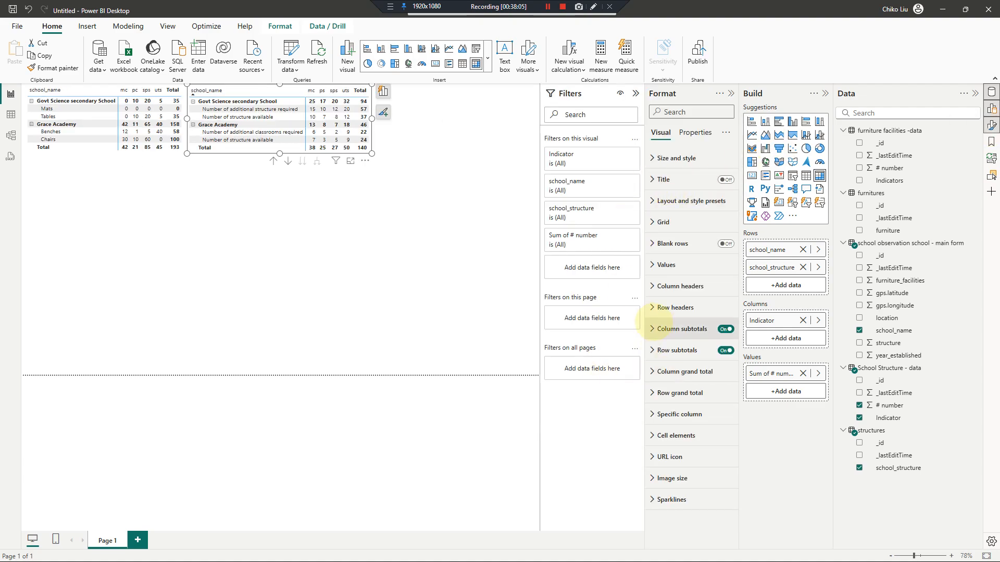
{"action": "left_click", "coordinate": [725, 329]}
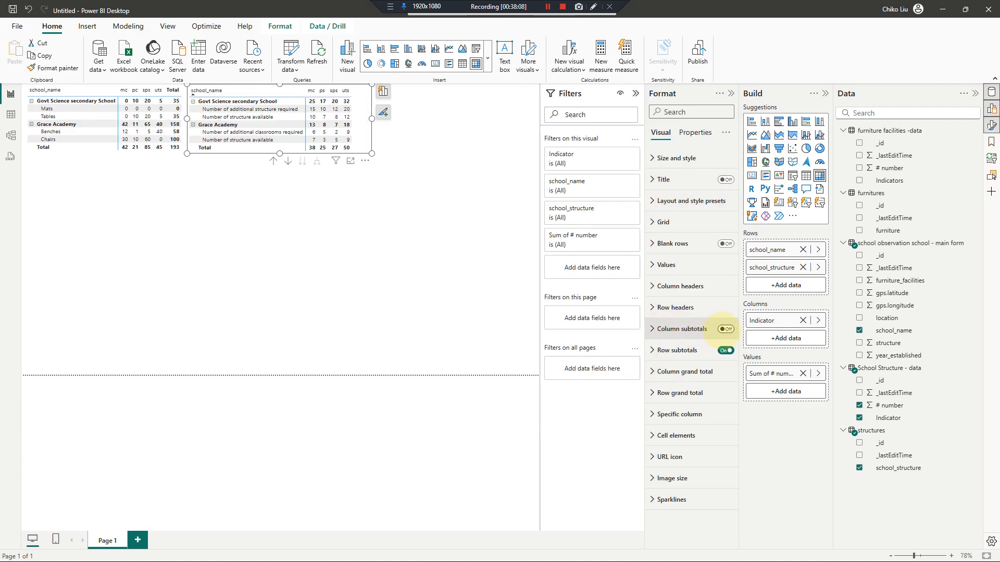
{"action": "left_click", "coordinate": [724, 329]}
{"action": "left_click", "coordinate": [724, 350]}
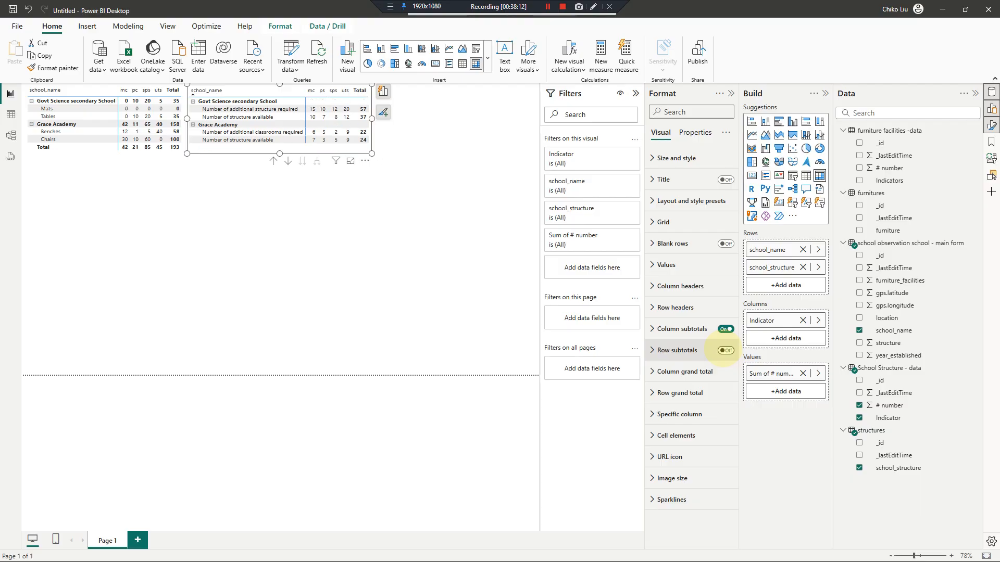
{"action": "left_click", "coordinate": [724, 350]}
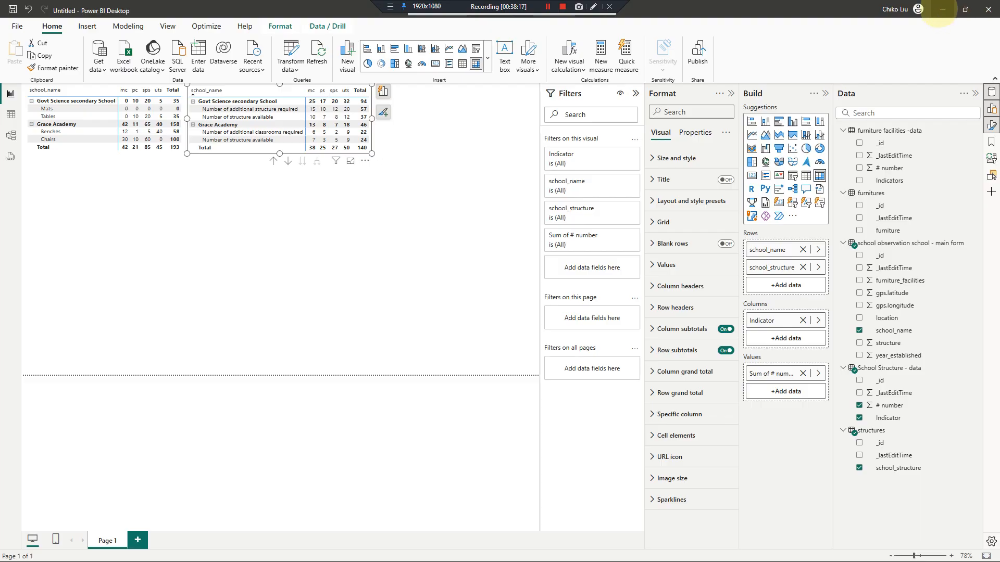
Step: Switch to the school weekly observation schedule in Word and copy the furniture table's headings from Number Available through Number Needed
{"action": "left_click", "coordinate": [943, 9]}
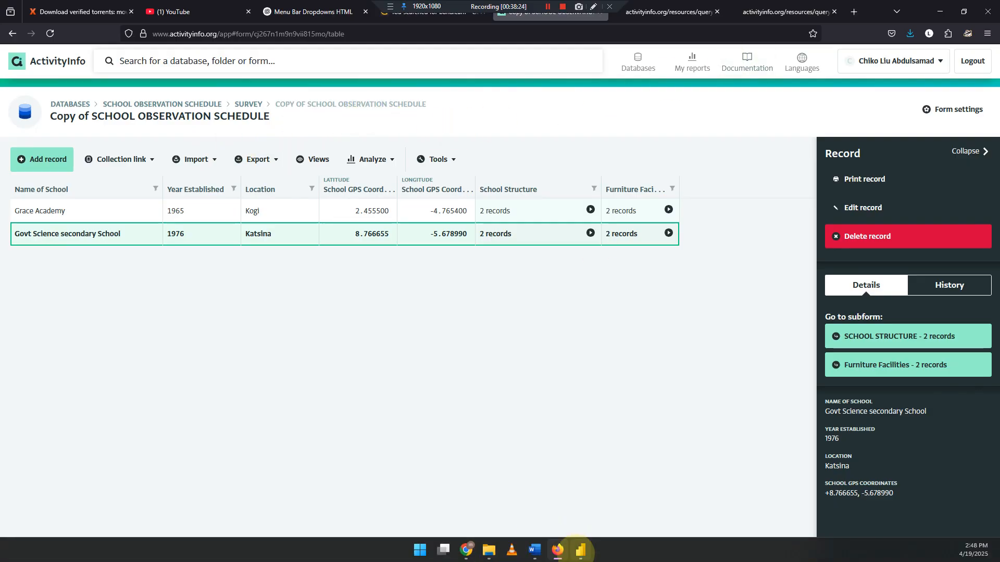
{"action": "left_click", "coordinate": [534, 550]}
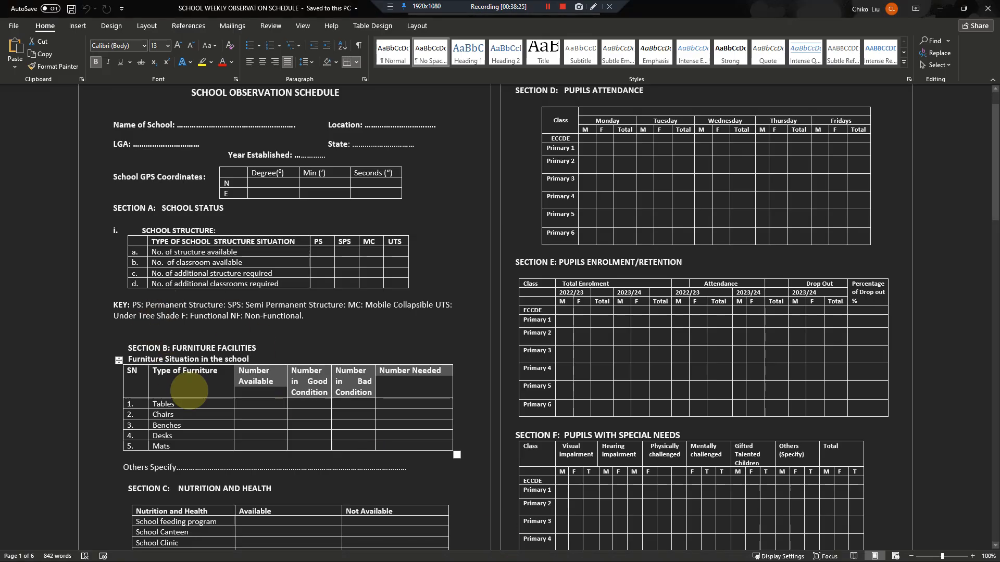
{"action": "scroll", "coordinate": [201, 384], "scroll_direction": "down", "scroll_amount": 5}
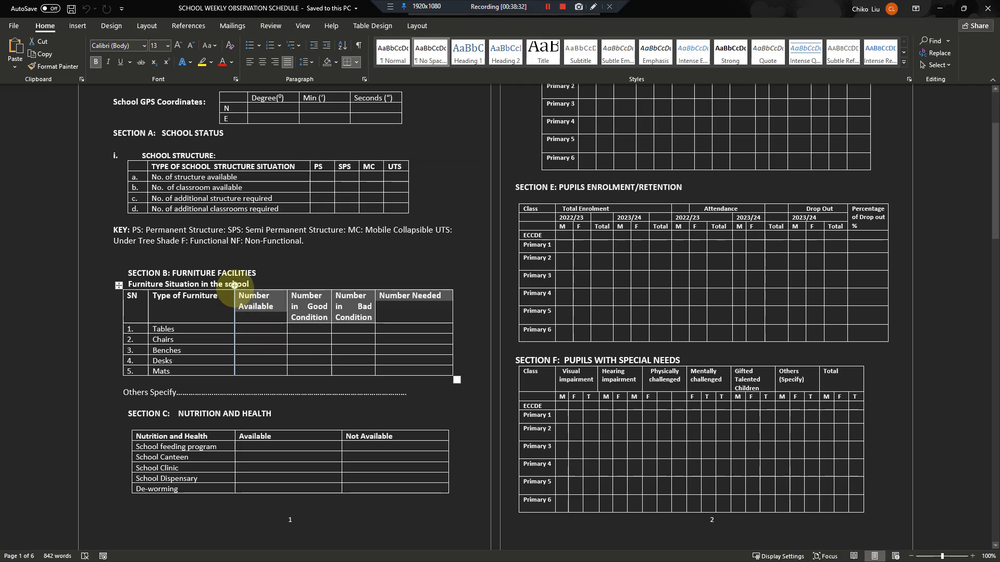
{"action": "scroll", "coordinate": [312, 172], "scroll_direction": "up", "scroll_amount": 1}
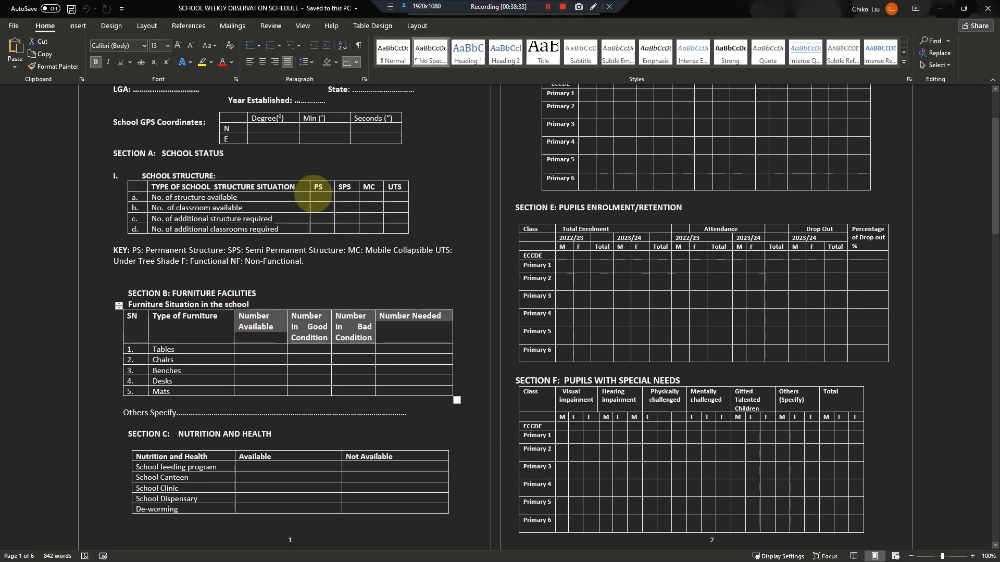
{"action": "left_click", "coordinate": [243, 327]}
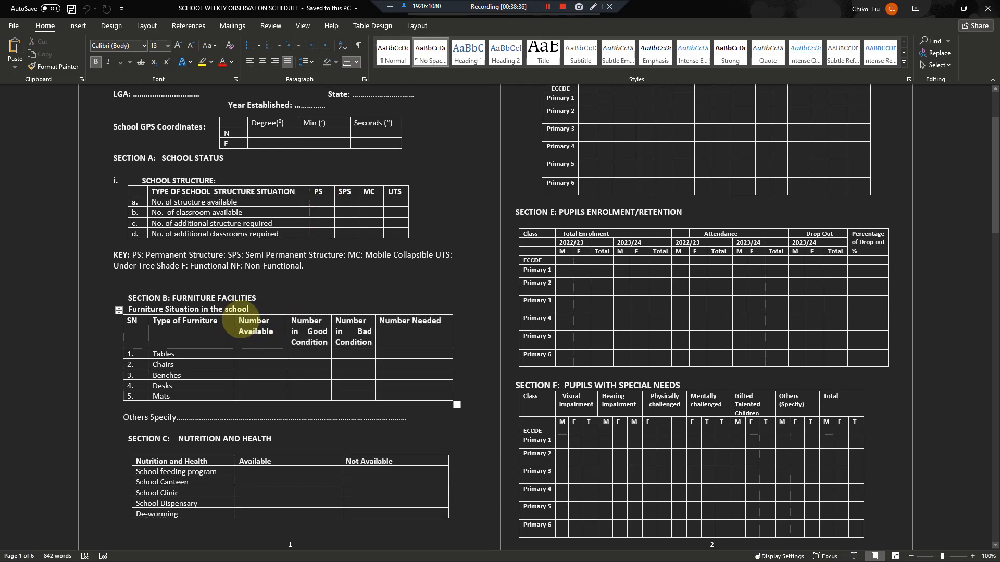
{"action": "key", "text": "ctrl+c"}
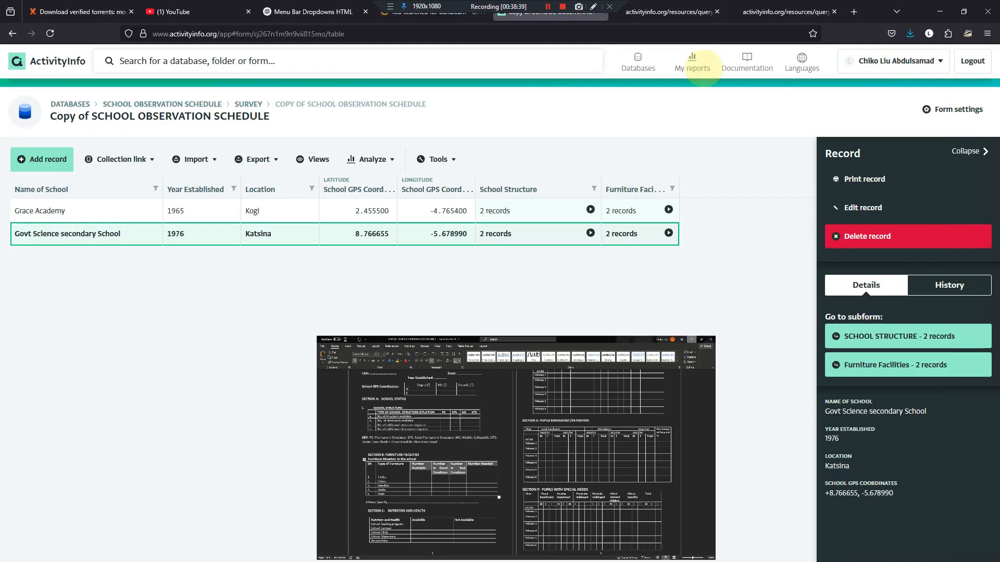
{"action": "left_click", "coordinate": [940, 8]}
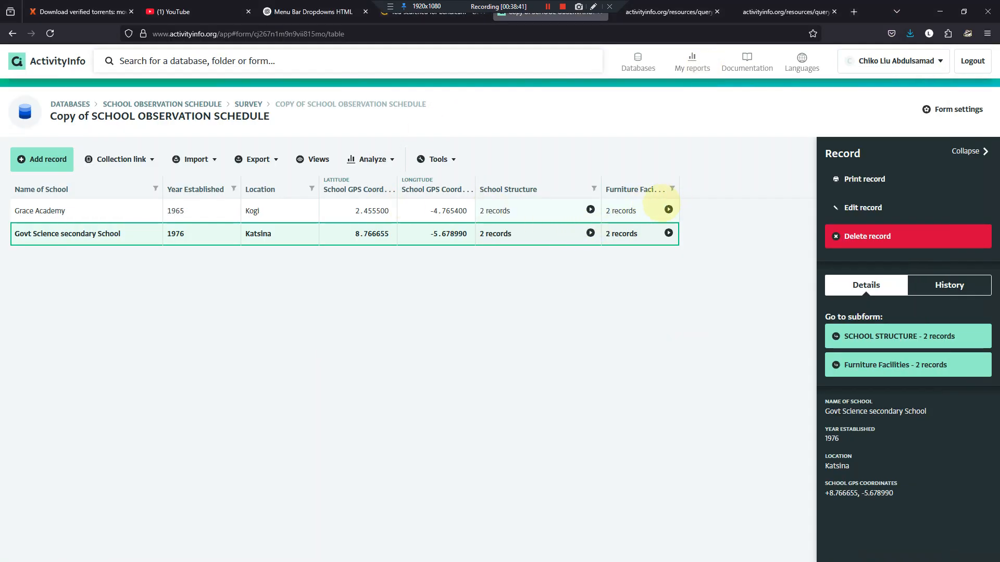
Step: Open the Furniture Facilities subform's design in ActivityInfo and relabel the PC quantity field as Number Available using the copied headings
{"action": "left_click", "coordinate": [668, 208]}
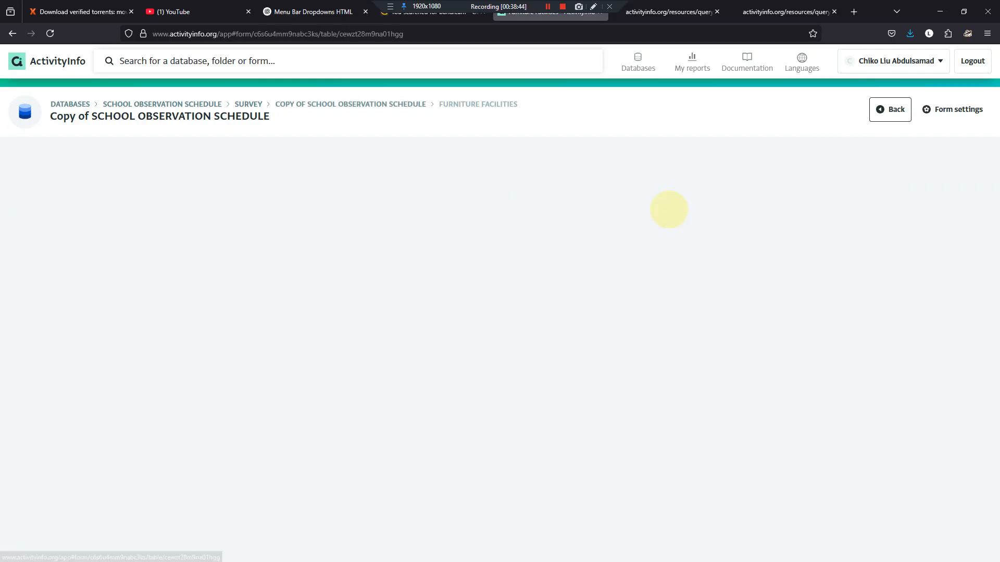
{"action": "left_click", "coordinate": [937, 109]}
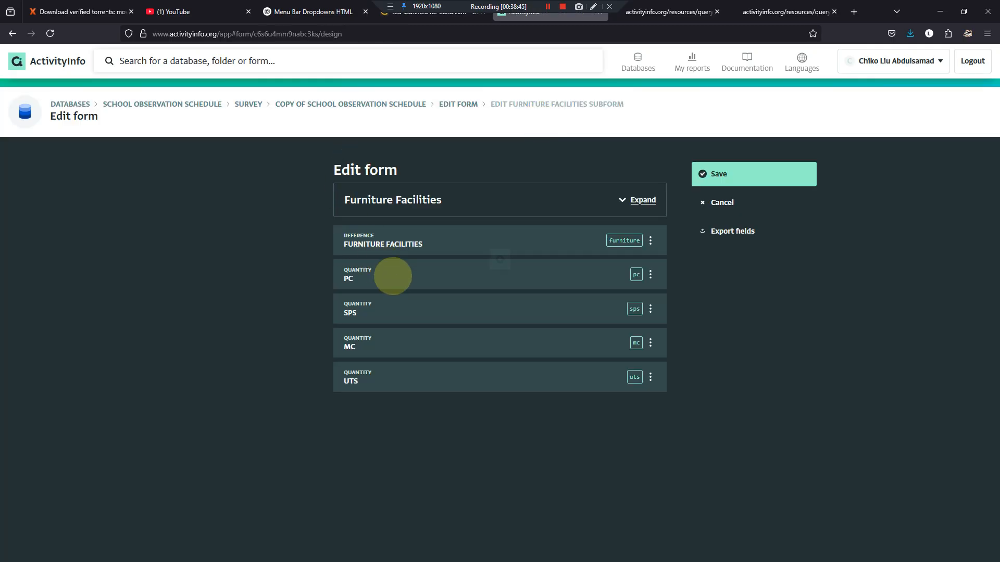
{"action": "left_click", "coordinate": [393, 279]}
{"action": "left_click", "coordinate": [380, 301]}
{"action": "left_click_drag", "start_coordinate": [381, 300], "coordinate": [343, 294]}
{"action": "key", "text": "ctrl+v"}
{"action": "key", "text": "ctrl+shift+Left"}
{"action": "key", "text": "ctrl+shift+Left"}
{"action": "key", "text": "ctrl+shift+Left"}
{"action": "key", "text": "ctrl+shift+Left"}
{"action": "key", "text": "ctrl+shift+Left"}
{"action": "key", "text": "ctrl+shift+Left"}
{"action": "key", "text": "ctrl+shift+Left"}
{"action": "key", "text": "ctrl+shift+Left"}
{"action": "key", "text": "ctrl+shift+Left"}
{"action": "key", "text": "ctrl+shift+Left"}
{"action": "key", "text": "ctrl+shift+Left"}
{"action": "key", "text": "ctrl+shift+Left"}
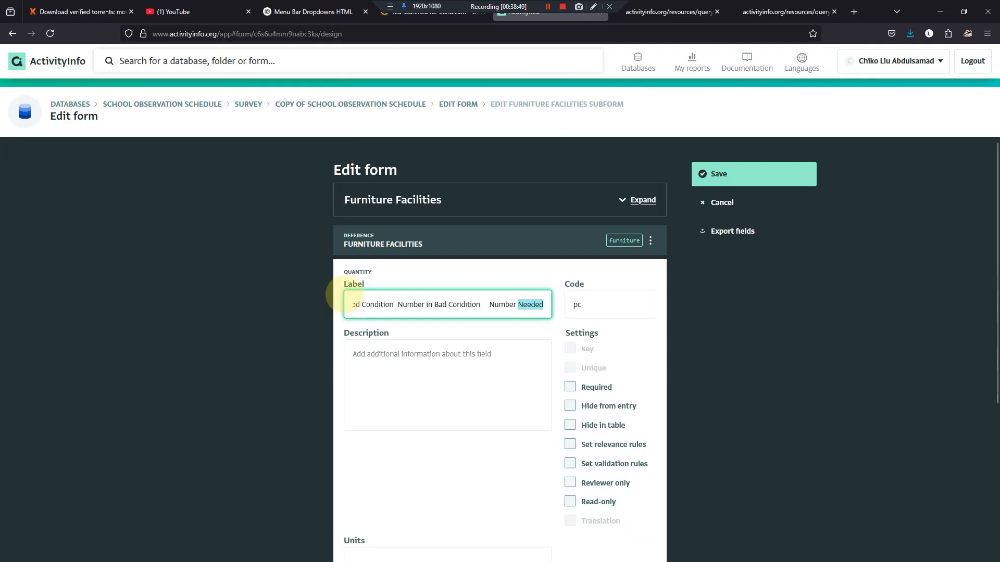
{"action": "key", "text": "ctrl+shift+Right"}
{"action": "key", "text": "ctrl+shift+Right"}
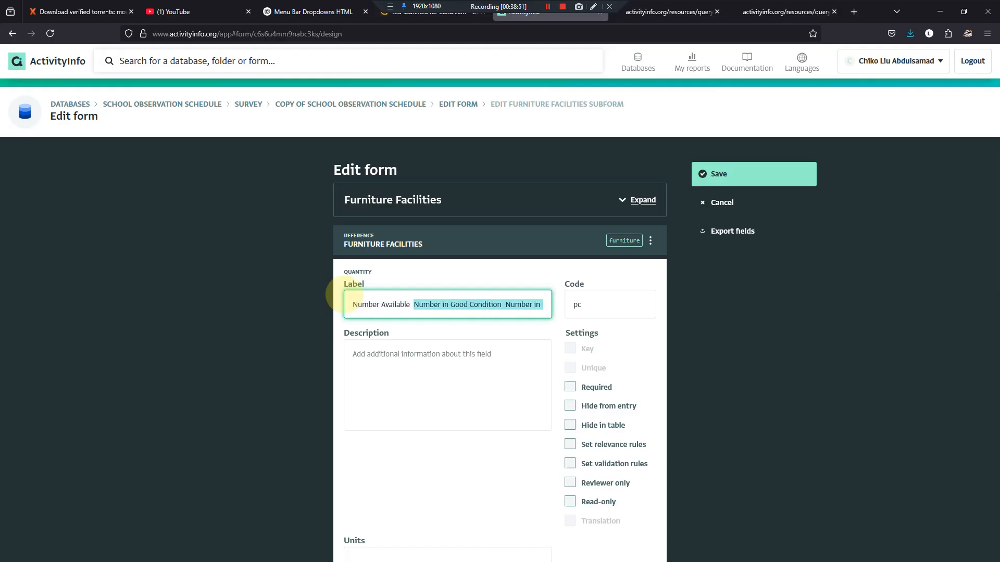
{"action": "key", "text": "BackSpace"}
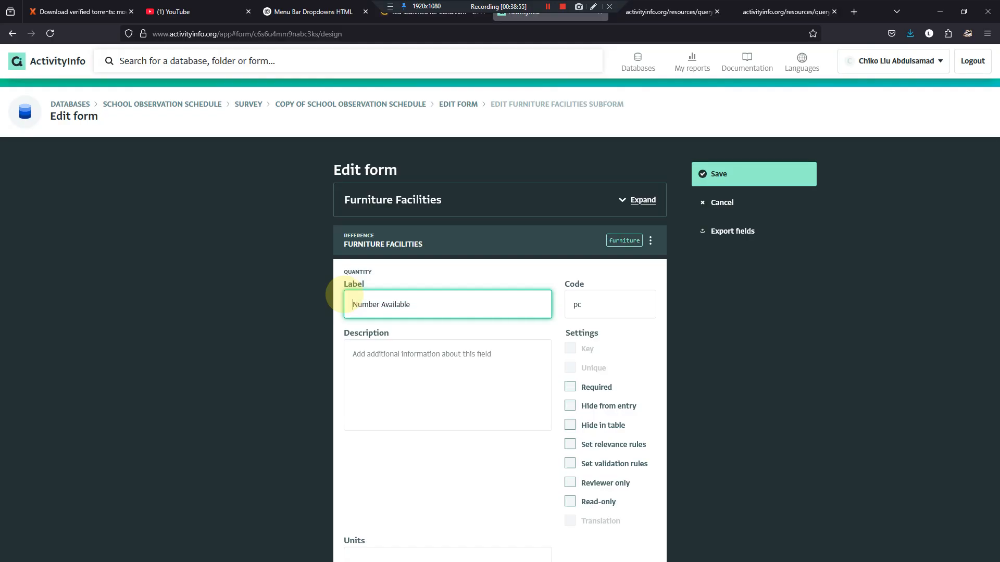
Step: Set the Number Available field's code to na and finish editing the field
{"action": "left_click", "coordinate": [589, 306]}
{"action": "key", "text": "BackSpace"}
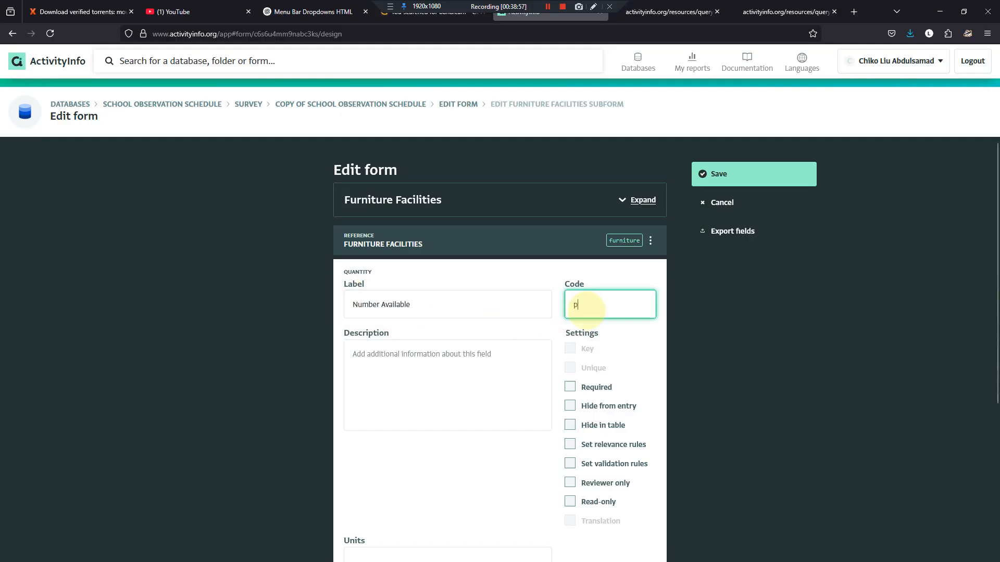
{"action": "key", "text": "BackSpace"}
{"action": "type", "text": "a"}
{"action": "scroll", "coordinate": [635, 424], "scroll_direction": "down", "scroll_amount": 3}
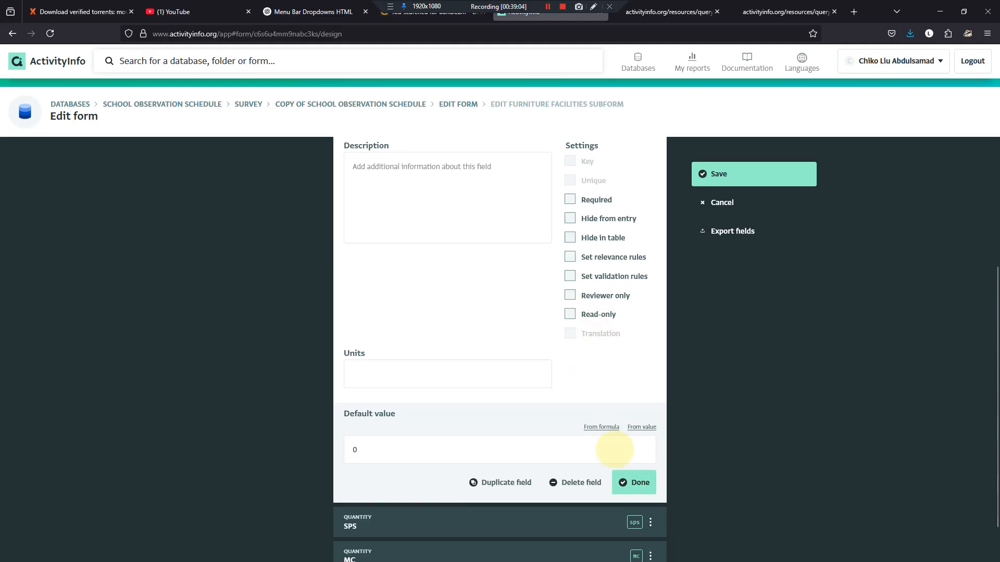
{"action": "left_click", "coordinate": [633, 481]}
Step: Relabel the SPS quantity field as Number in Good Condition, pasting the copied headings and removing the surplus text
{"action": "left_click", "coordinate": [402, 305]}
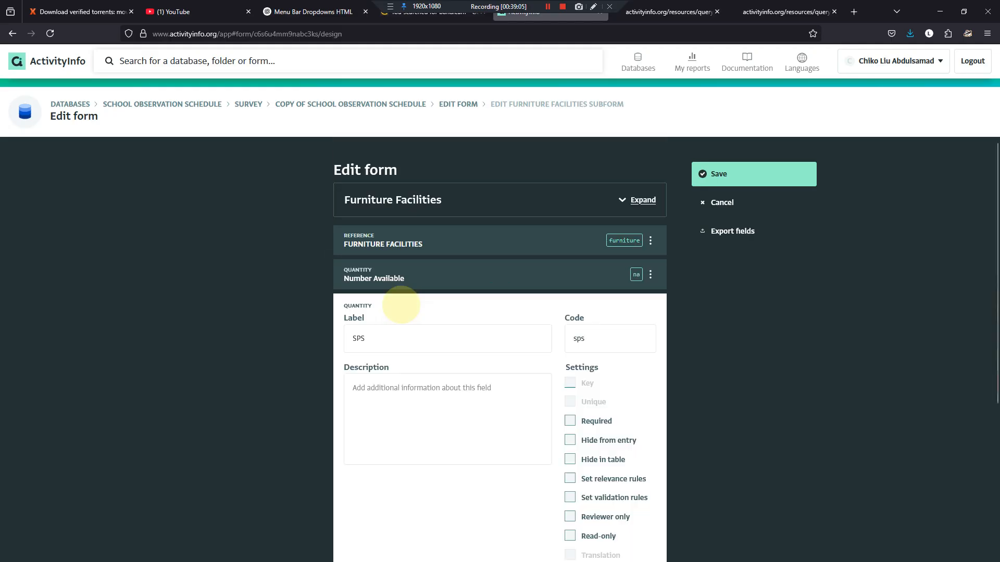
{"action": "left_click_drag", "start_coordinate": [402, 337], "coordinate": [344, 337]}
{"action": "key", "text": "ctrl+v"}
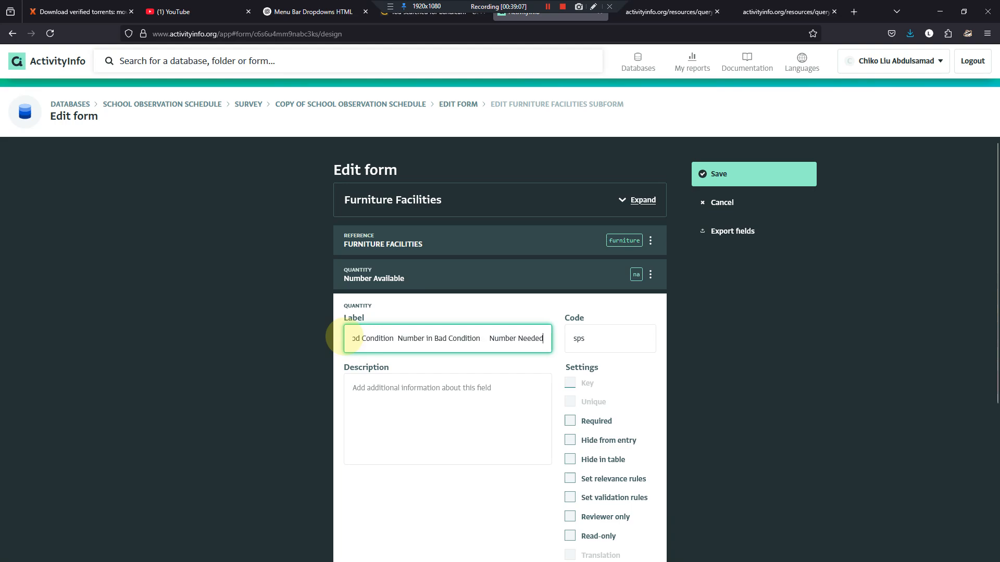
{"action": "key", "text": "ctrl+shift+Left"}
{"action": "key", "text": "ctrl+shift+Left"}
{"action": "key", "text": "ctrl+shift+Left"}
{"action": "key", "text": "ctrl+shift+Left"}
{"action": "key", "text": "ctrl+shift+Left"}
{"action": "key", "text": "ctrl+shift+Left"}
{"action": "key", "text": "ctrl+shift+Left"}
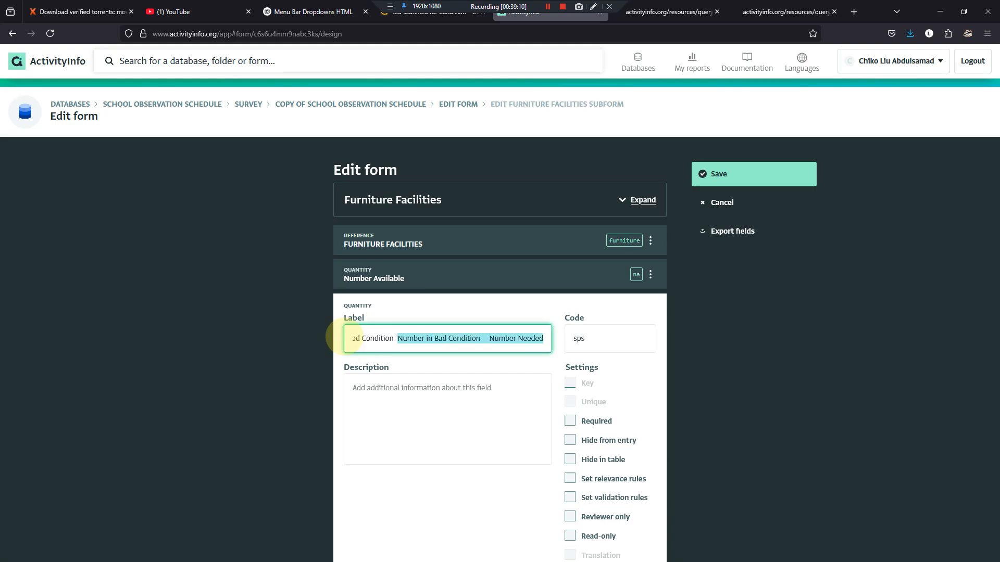
{"action": "key", "text": "ctrl+shift+Right"}
{"action": "key", "text": "BackSpace"}
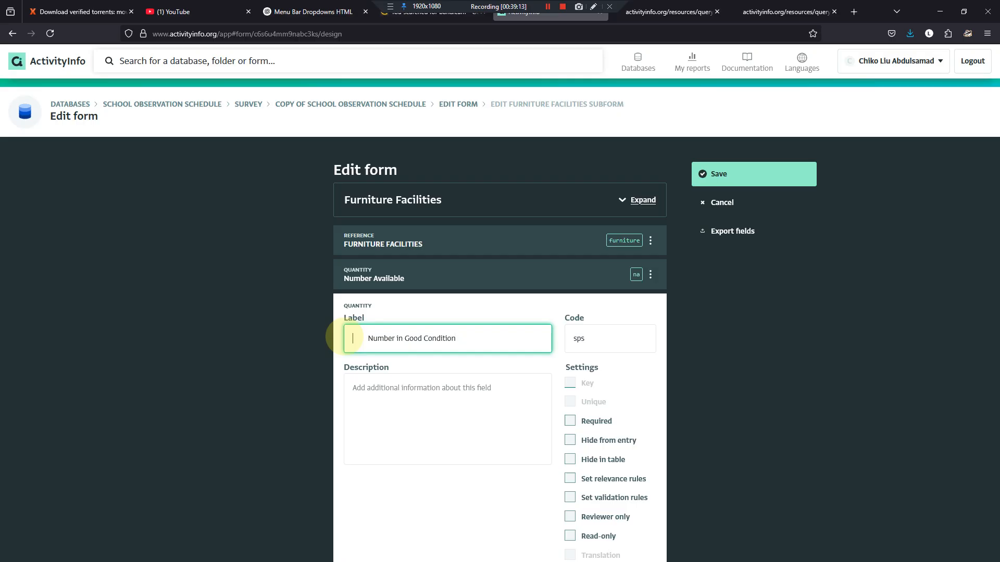
{"action": "key", "text": "ctrl+shift+Left"}
{"action": "key", "text": "BackSpace"}
Step: Set the Number in Good Condition field's code to nigc and finish editing the field
{"action": "left_click", "coordinate": [606, 342]}
{"action": "key", "text": "BackSpace"}
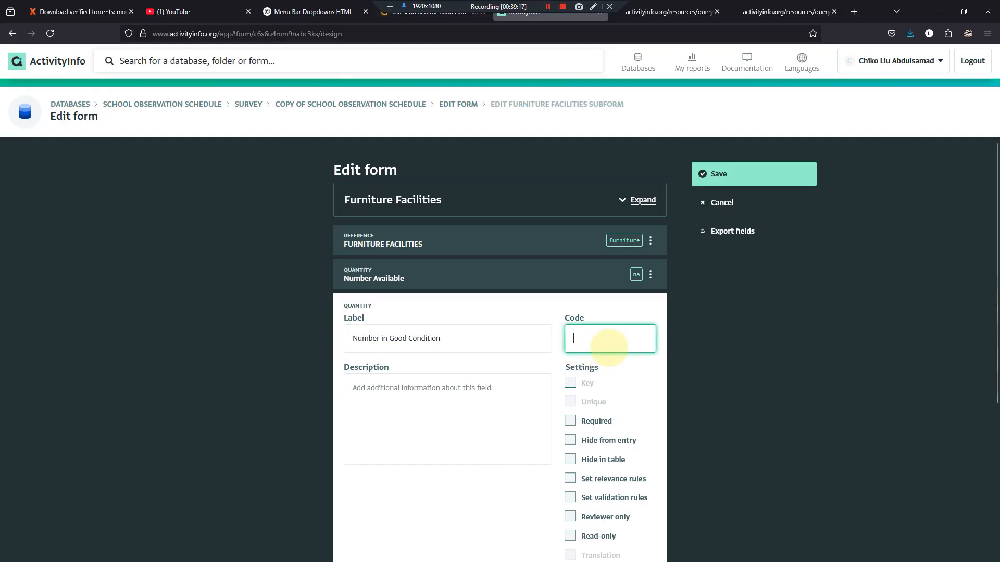
{"action": "type", "text": "nigc"}
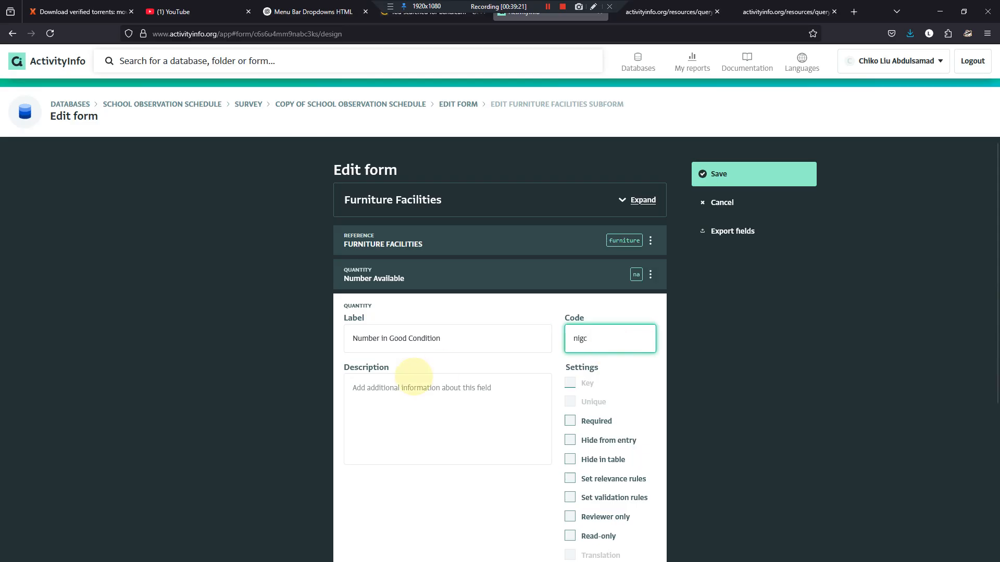
{"action": "scroll", "coordinate": [573, 396], "scroll_direction": "down", "scroll_amount": 5}
{"action": "left_click", "coordinate": [623, 473]}
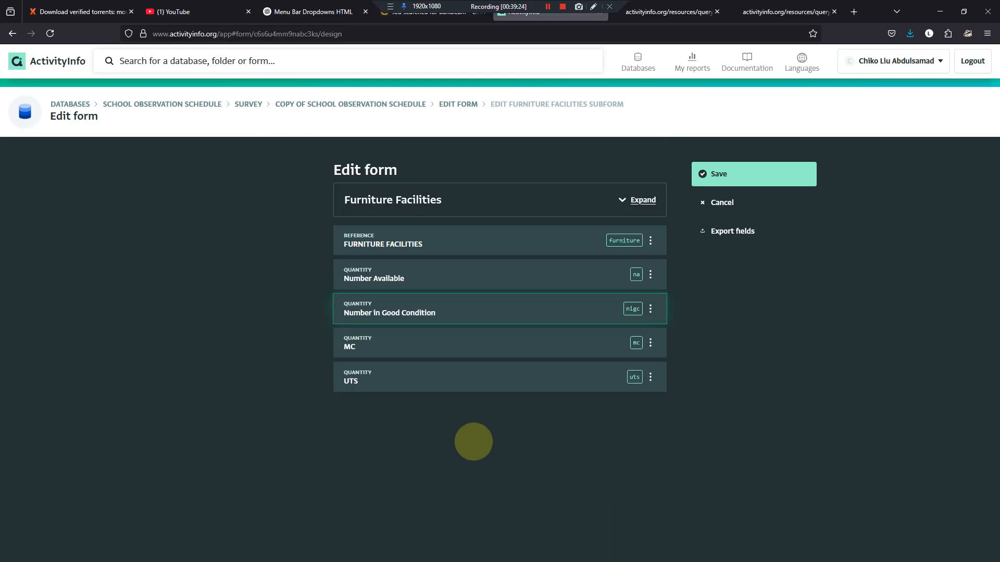
Step: Relabel the MC quantity field as Number in Bad Condition, pasting the copied headings and removing the surplus text
{"action": "left_click", "coordinate": [420, 354]}
{"action": "left_click_drag", "start_coordinate": [409, 367], "coordinate": [341, 368]}
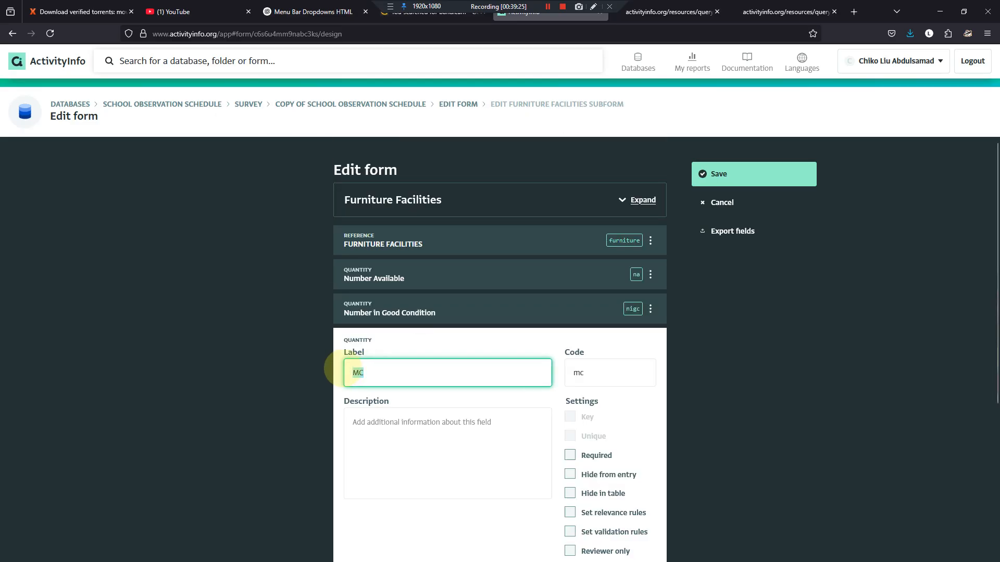
{"action": "key", "text": "ctrl+v"}
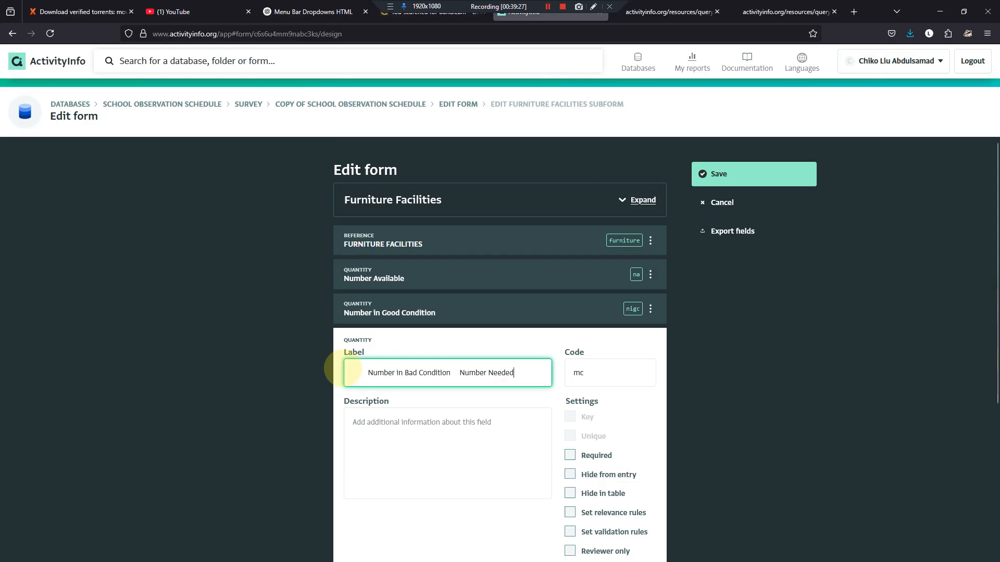
{"action": "key", "text": "ctrl+shift+Left"}
{"action": "key", "text": "ctrl+shift+Left"}
{"action": "key", "text": "ctrl+shift+Left"}
{"action": "key", "text": "ctrl+shift+Right"}
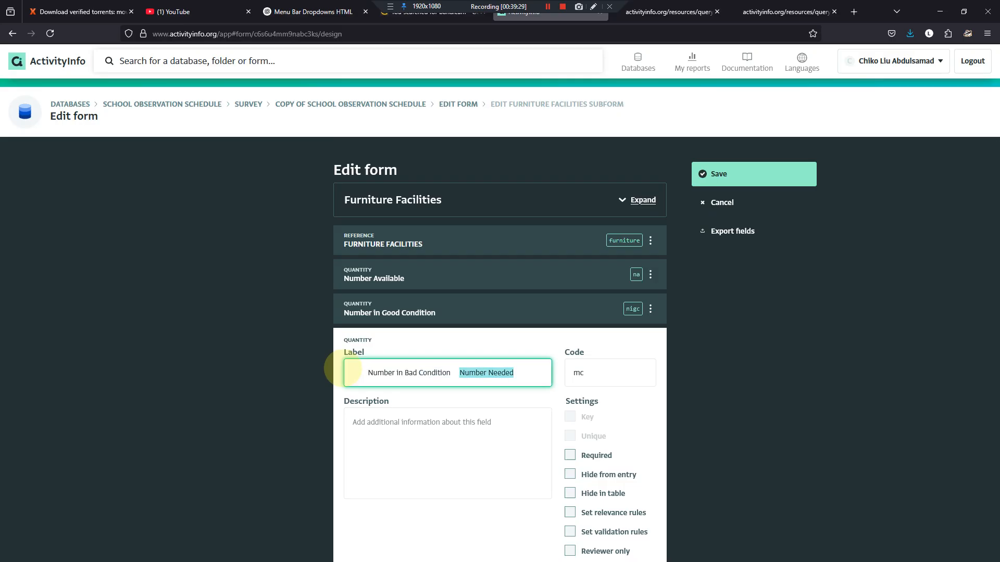
{"action": "key", "text": "BackSpace"}
{"action": "key", "text": "ctrl+z"}
{"action": "key", "text": "BackSpace"}
{"action": "key", "text": "ctrl+shift+Left"}
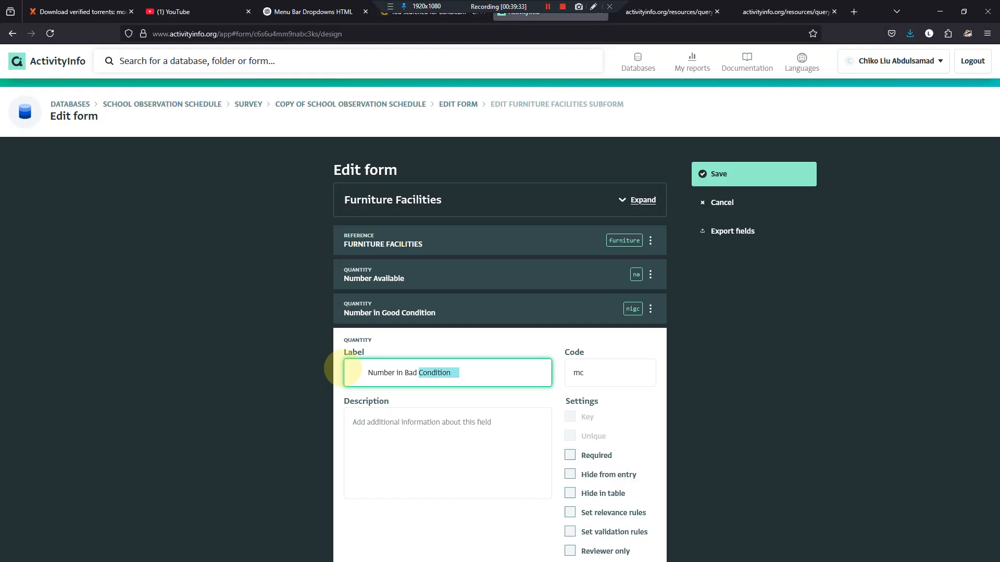
{"action": "key", "text": "Right"}
{"action": "key", "text": "BackSpace"}
Step: Set the Number in Bad Condition field's code to nibc and save the Furniture Facilities subform
{"action": "key", "text": "Tab"}
{"action": "type", "text": "`"}
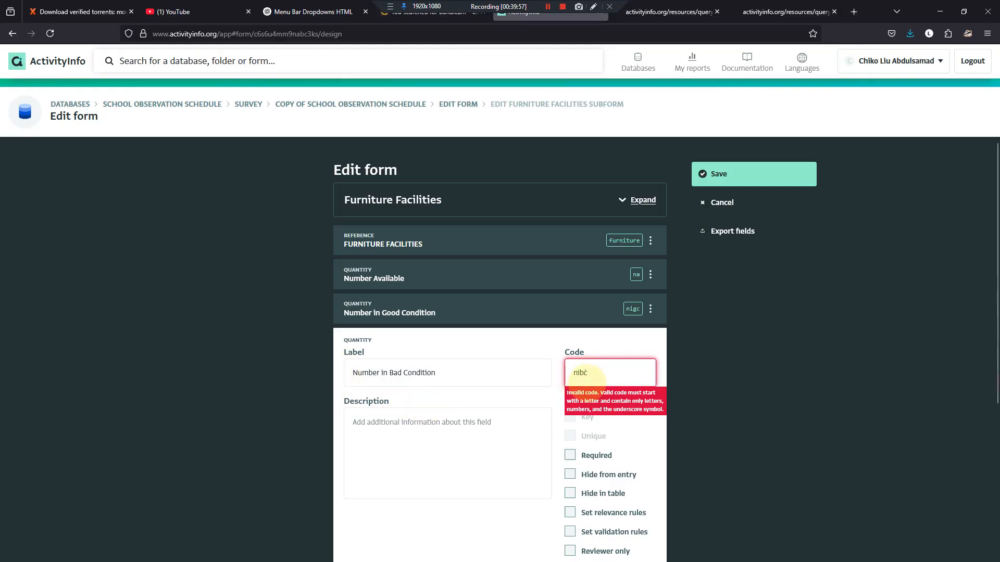
{"action": "type", "text": "c"}
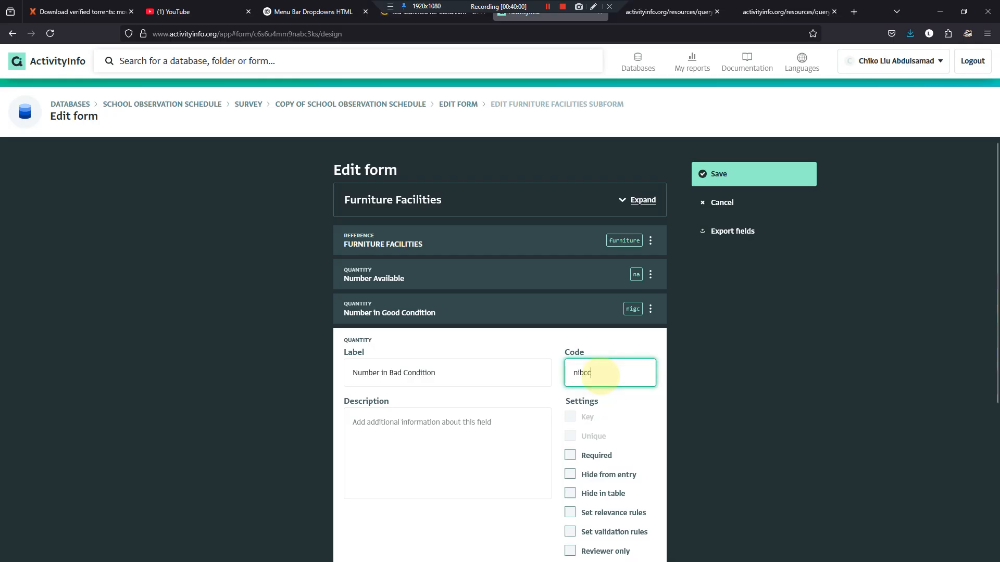
{"action": "scroll", "coordinate": [599, 374], "scroll_direction": "down", "scroll_amount": 5}
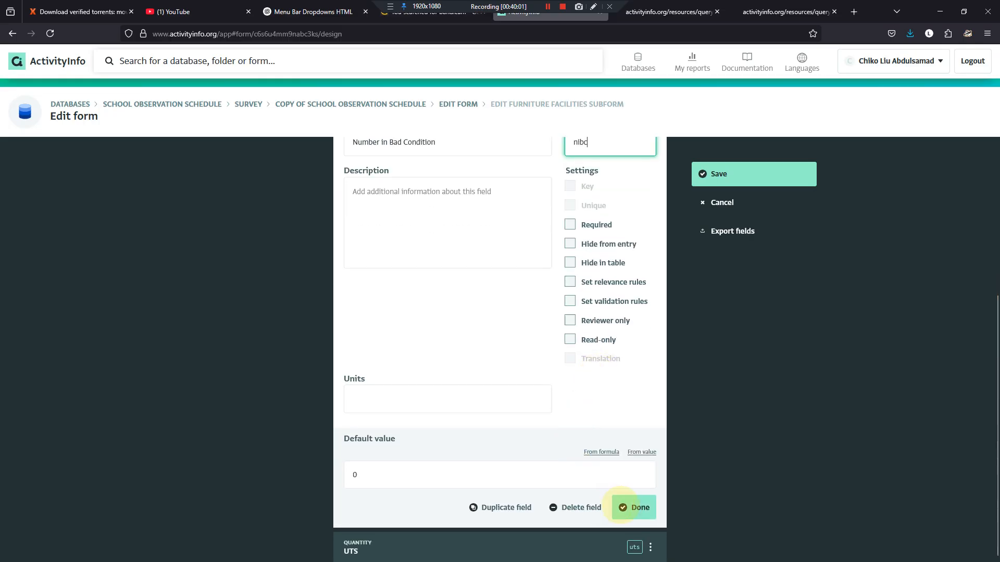
{"action": "left_click", "coordinate": [631, 506]}
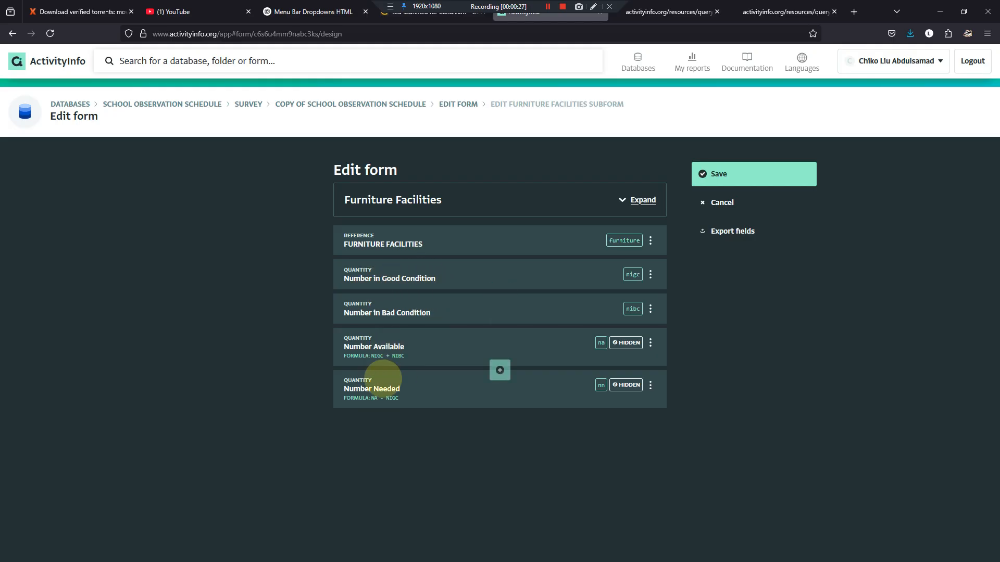
{"action": "left_click", "coordinate": [732, 172]}
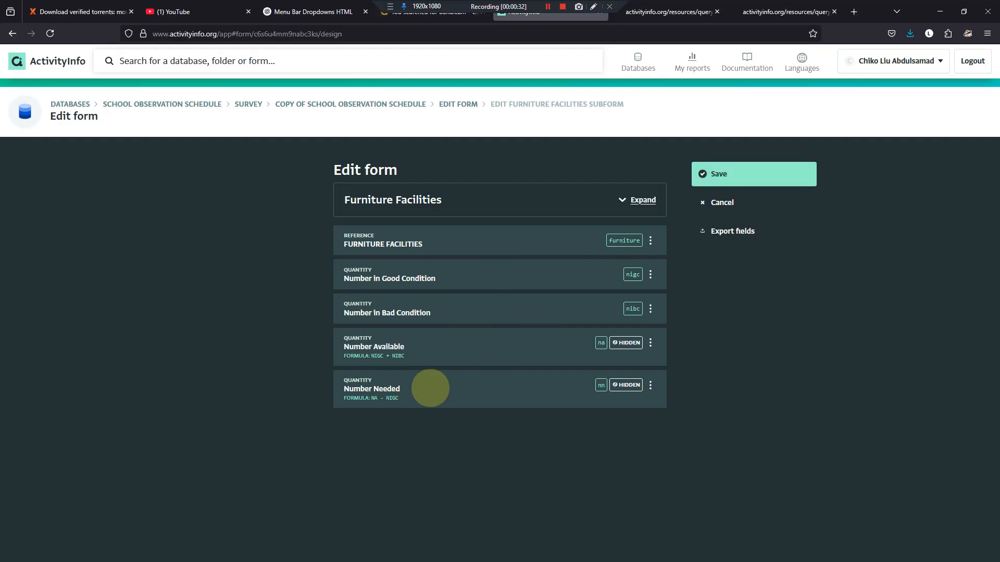
Step: Review the Number Needed field's settings and default value formula in the Furniture Facilities subform, and finish editing the field
{"action": "left_click", "coordinate": [429, 388]}
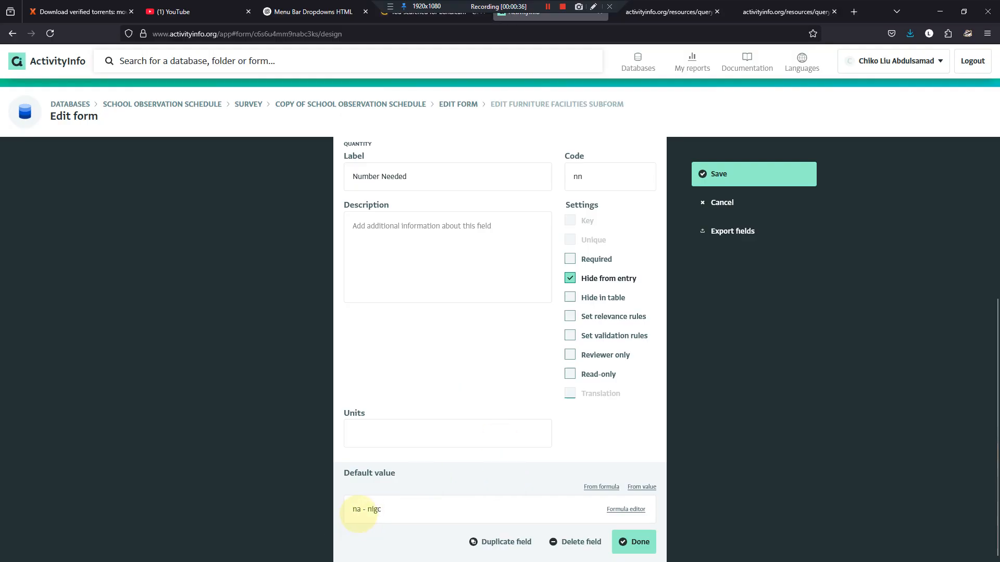
{"action": "scroll", "coordinate": [412, 492], "scroll_direction": "up", "scroll_amount": 5}
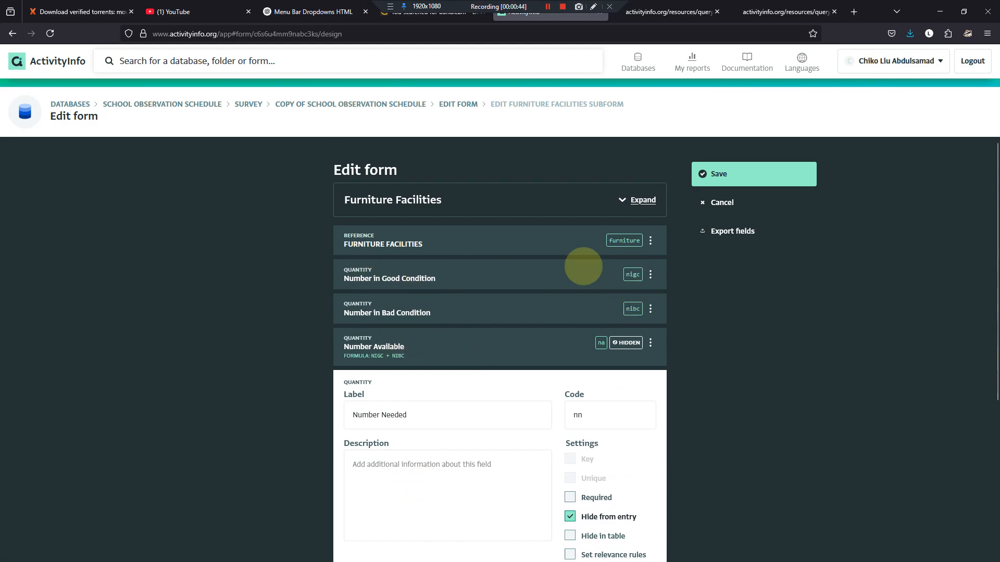
{"action": "scroll", "coordinate": [435, 306], "scroll_direction": "down", "scroll_amount": 3}
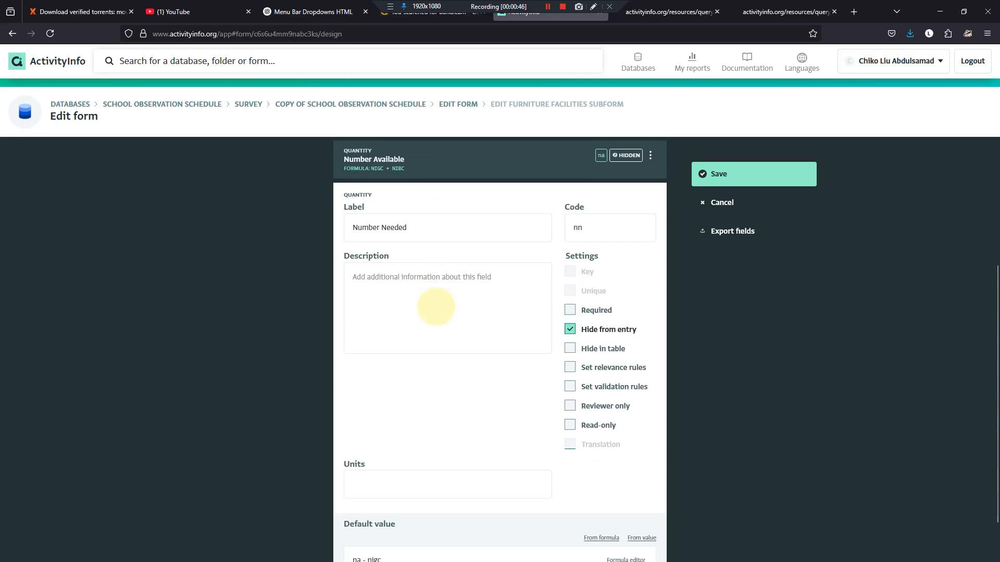
{"action": "scroll", "coordinate": [473, 373], "scroll_direction": "down", "scroll_amount": 1}
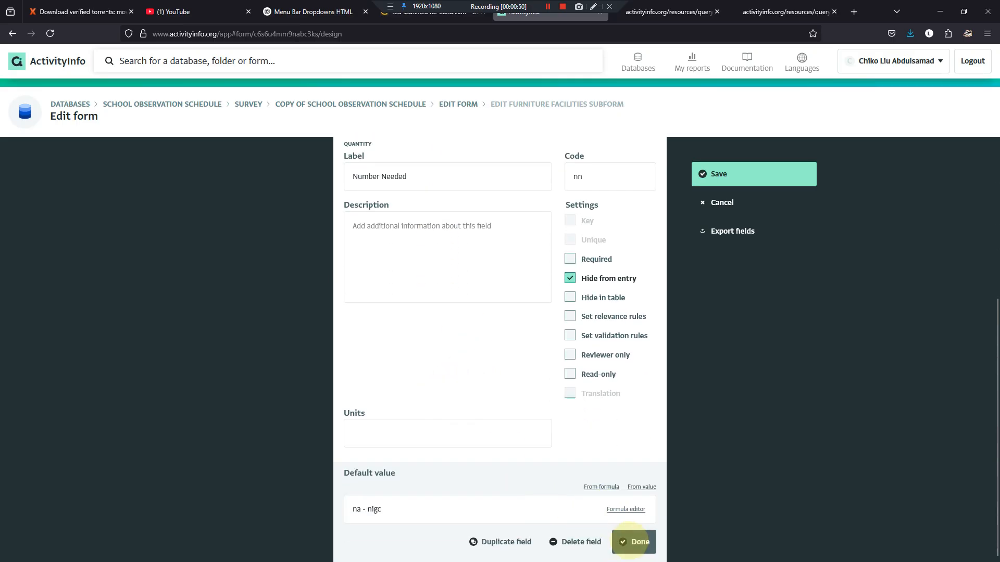
{"action": "left_click", "coordinate": [629, 542]}
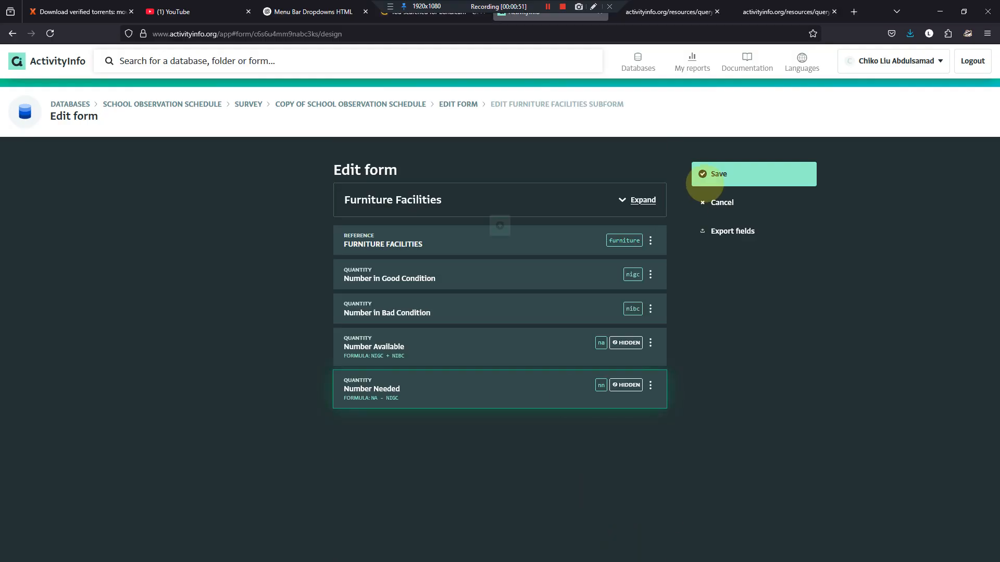
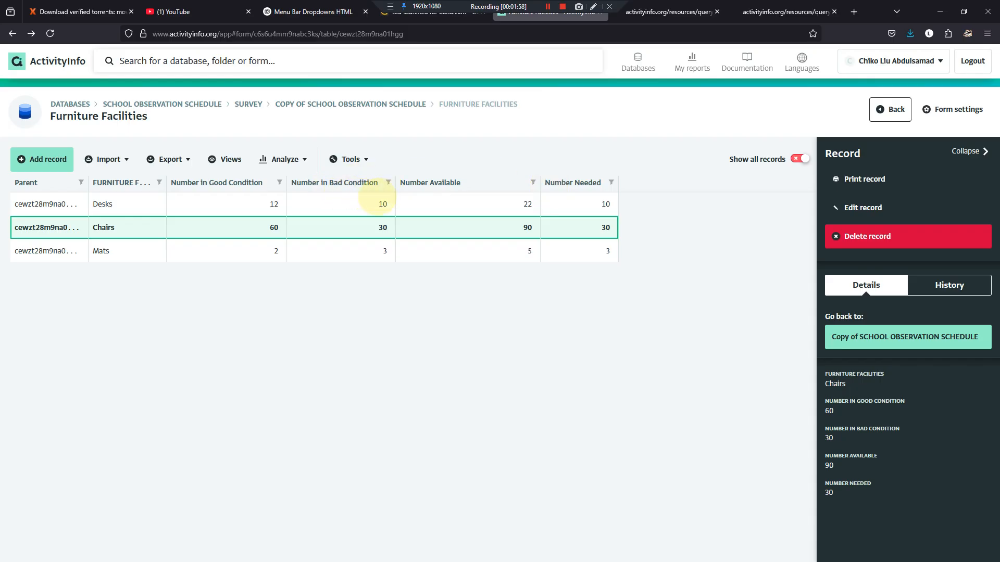
Step: Check the Word schedule and return to the Furniture Facilities records in ActivityInfo
{"action": "mouse_move", "coordinate": [477, 560]}
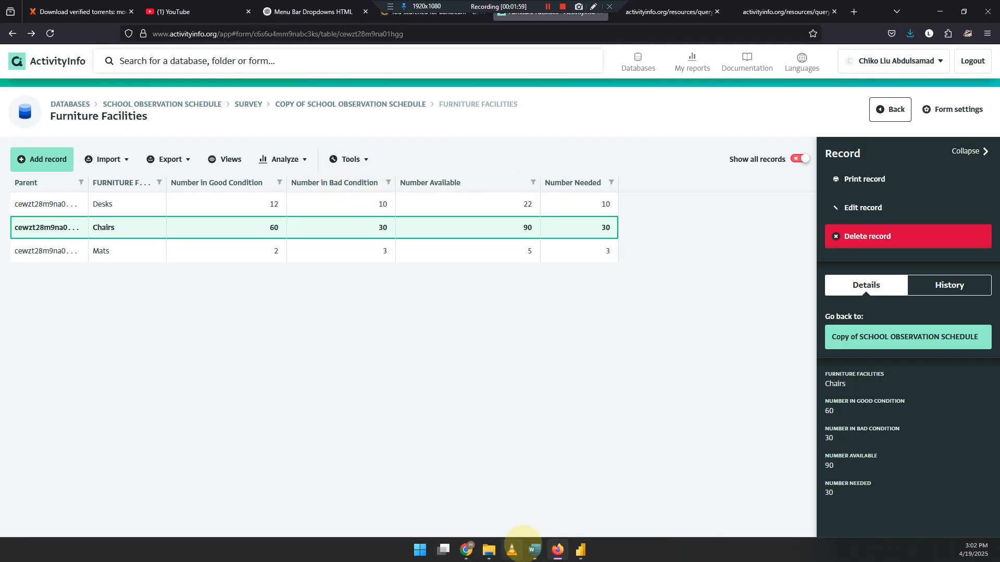
{"action": "left_click", "coordinate": [534, 550]}
{"action": "left_click", "coordinate": [534, 550]}
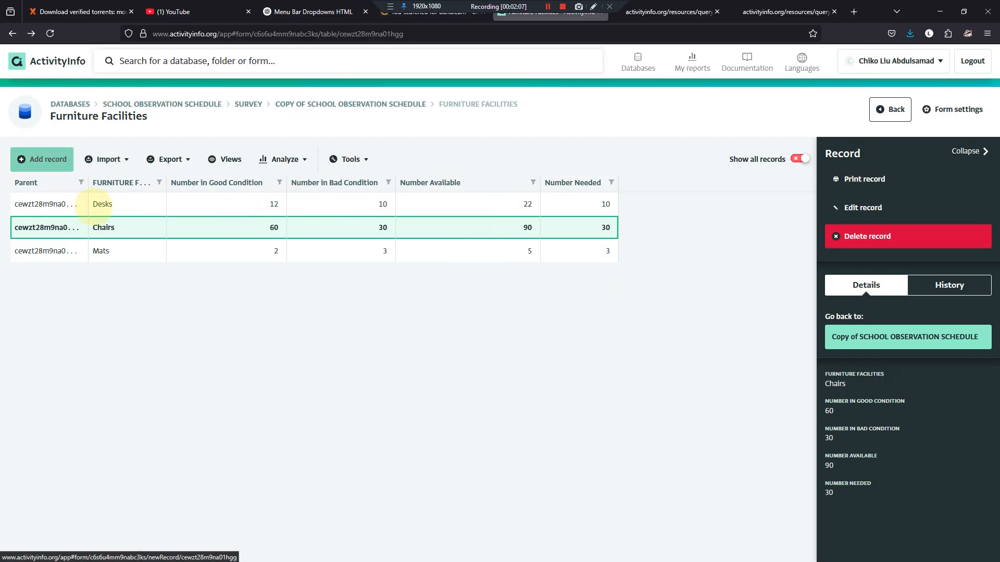
Step: Add a Tables record with 56 in good condition and 30 in bad condition, save it and select it in the table
{"action": "left_click", "coordinate": [38, 159]}
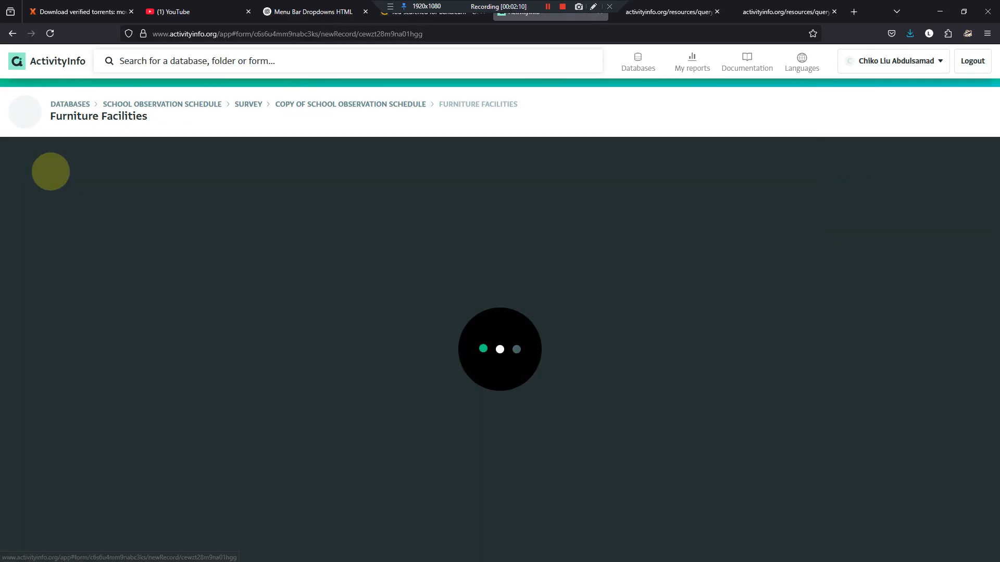
{"action": "left_click", "coordinate": [632, 240]}
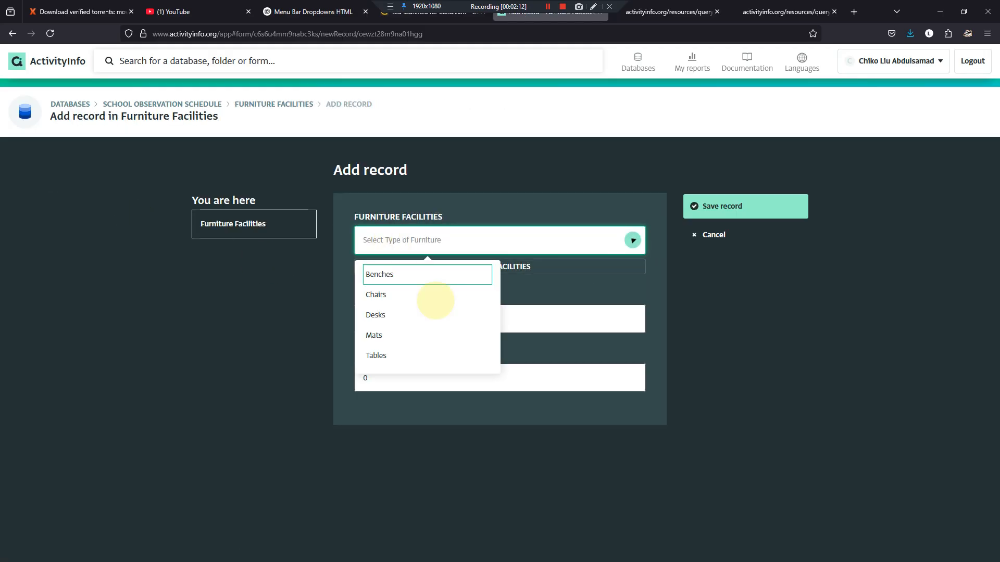
{"action": "left_click", "coordinate": [420, 356]}
{"action": "left_click", "coordinate": [368, 318]}
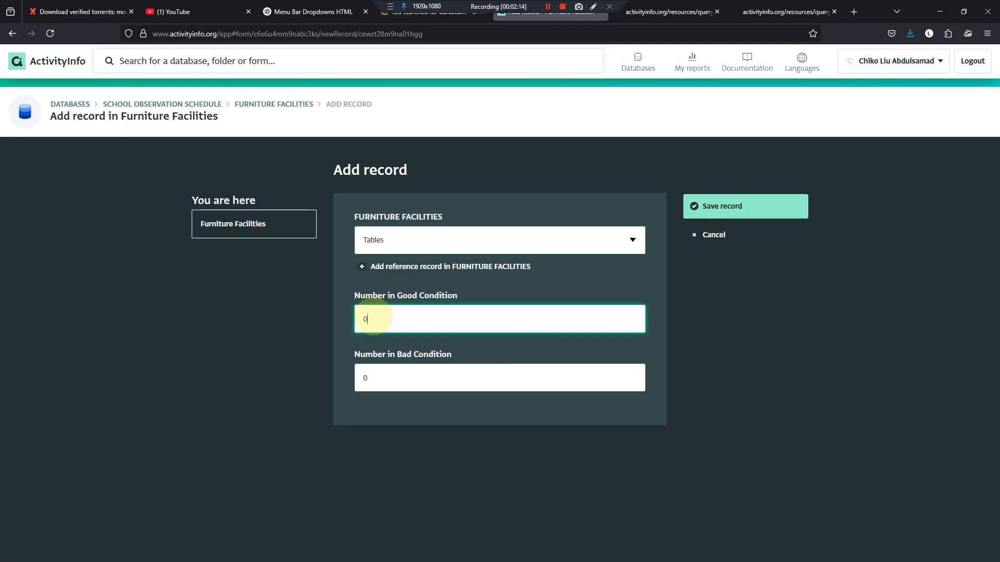
{"action": "type", "text": "56"}
{"action": "left_click", "coordinate": [365, 377]}
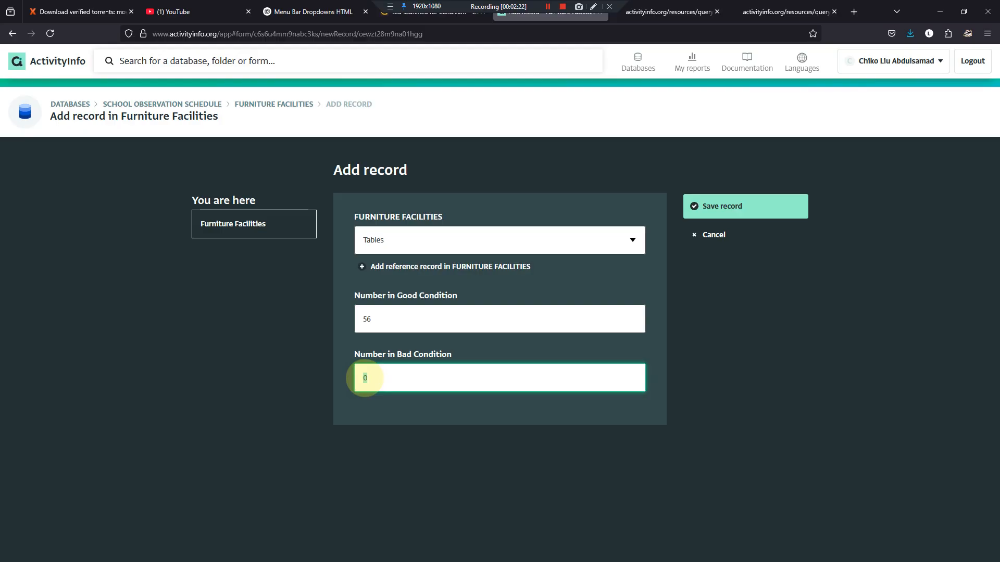
{"action": "left_click", "coordinate": [710, 203]}
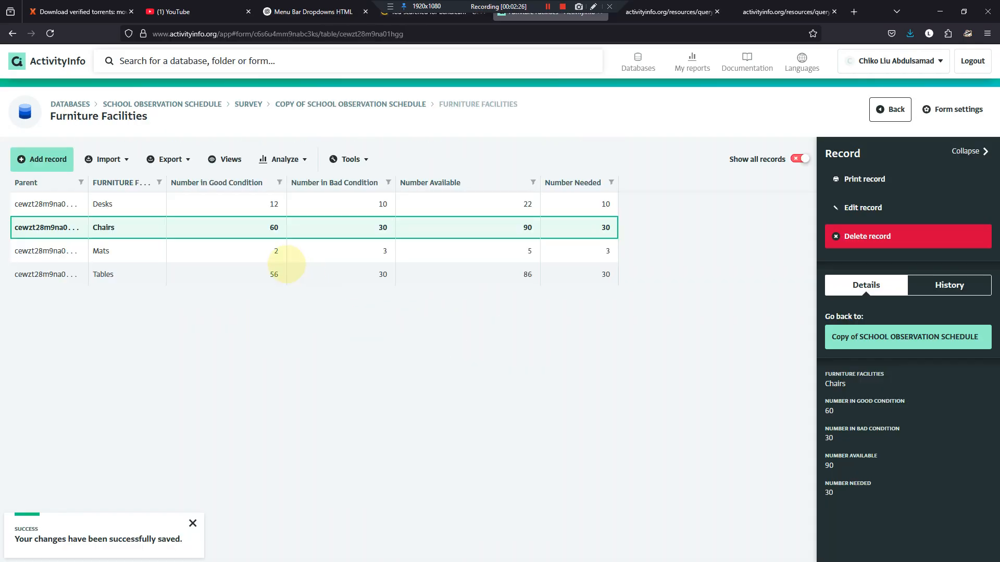
{"action": "left_click", "coordinate": [270, 275]}
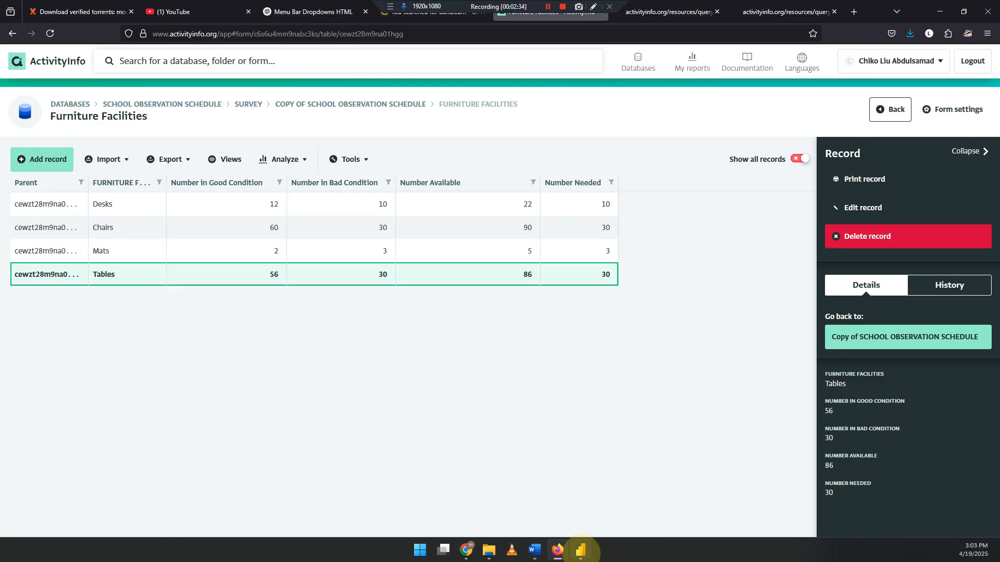
Step: Switch to Power BI and refresh the report's data
{"action": "left_click", "coordinate": [580, 556]}
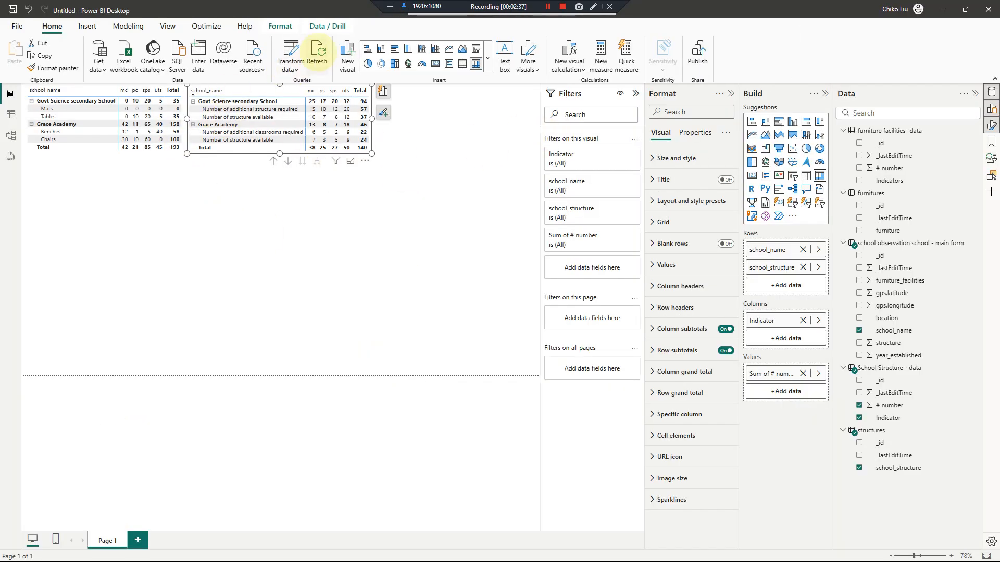
{"action": "left_click", "coordinate": [318, 50]}
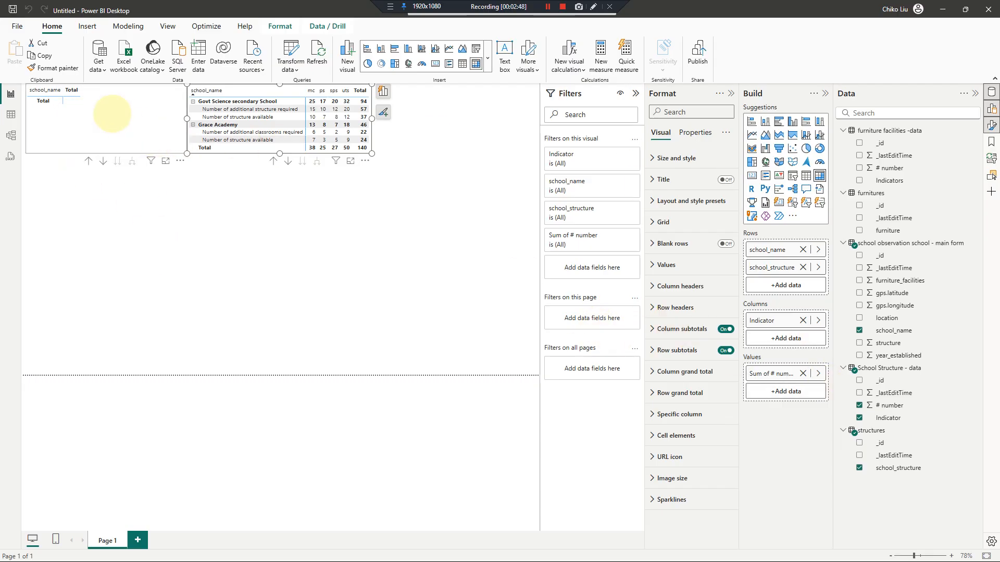
Step: Try removing and re-adding the furniture and school_name row fields of the furniture matrix
{"action": "left_click", "coordinate": [112, 113]}
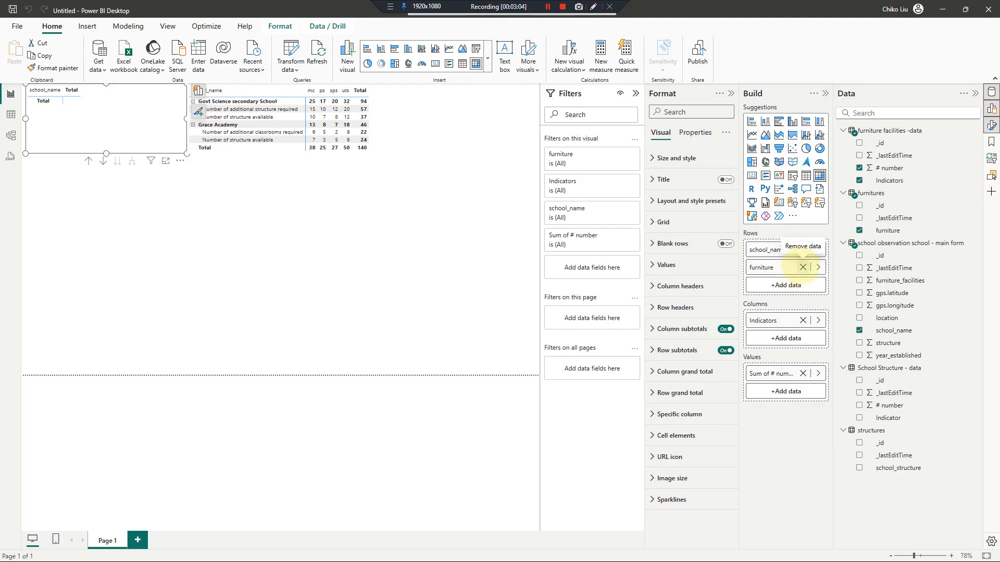
{"action": "left_click", "coordinate": [803, 268]}
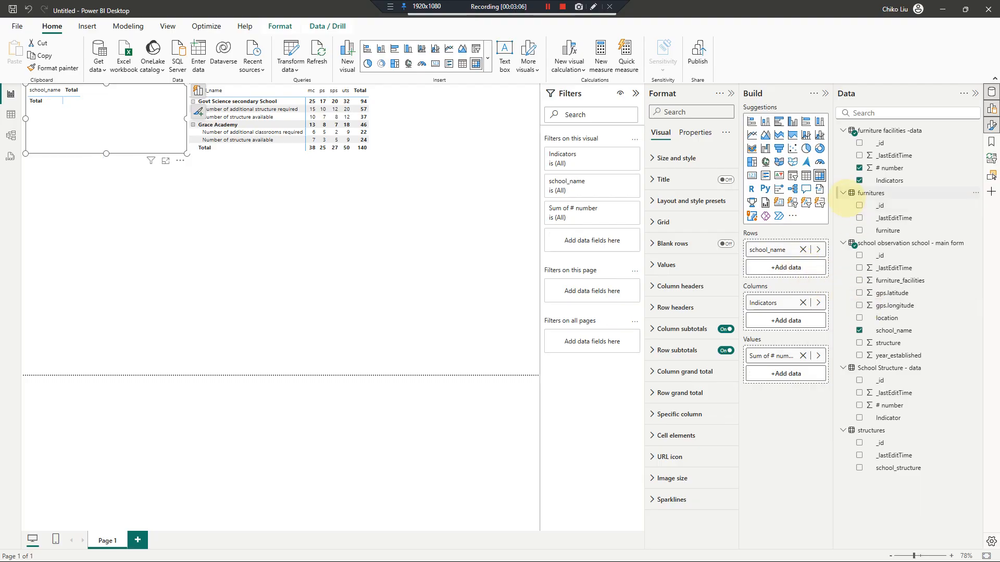
{"action": "left_click", "coordinate": [858, 229]}
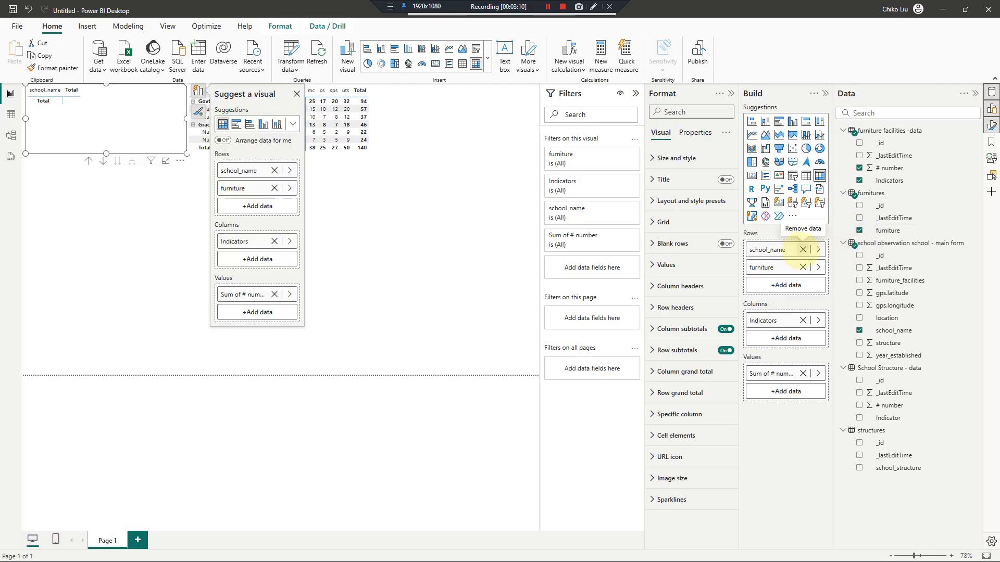
{"action": "left_click", "coordinate": [802, 249]}
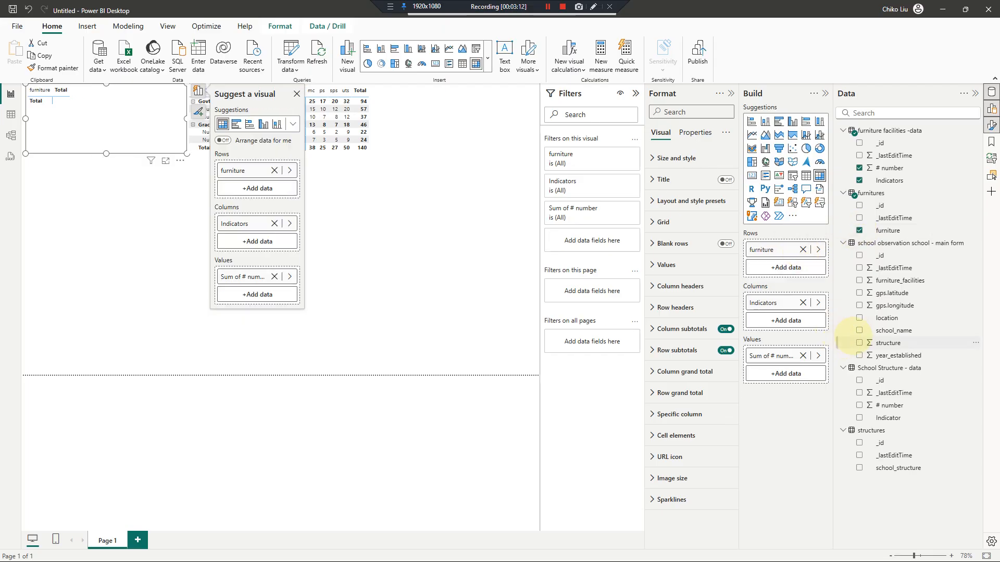
{"action": "left_click", "coordinate": [859, 330]}
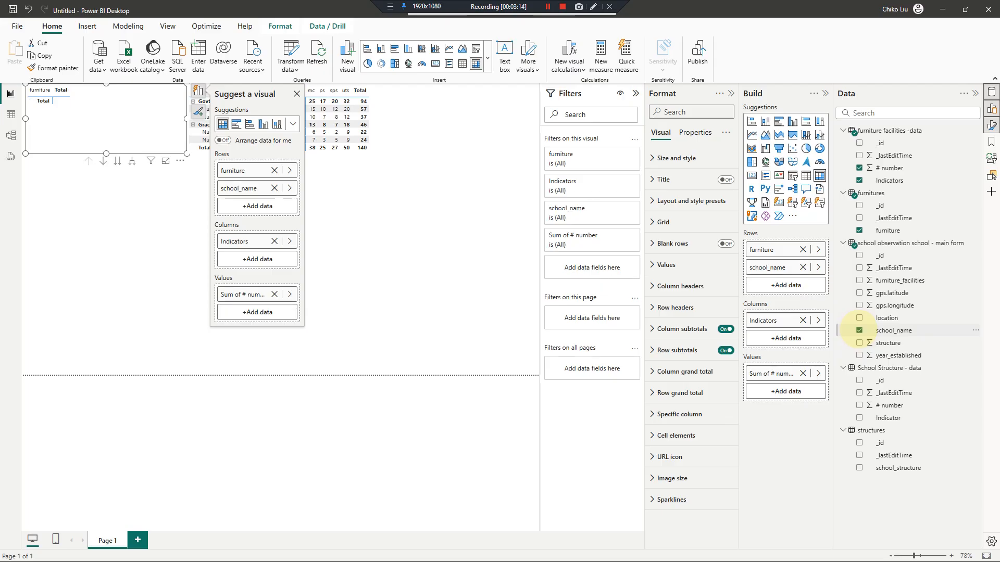
Step: Clear all fields from the furniture matrix and try it with school_name as rows and furniture as columns
{"action": "left_click", "coordinate": [802, 267]}
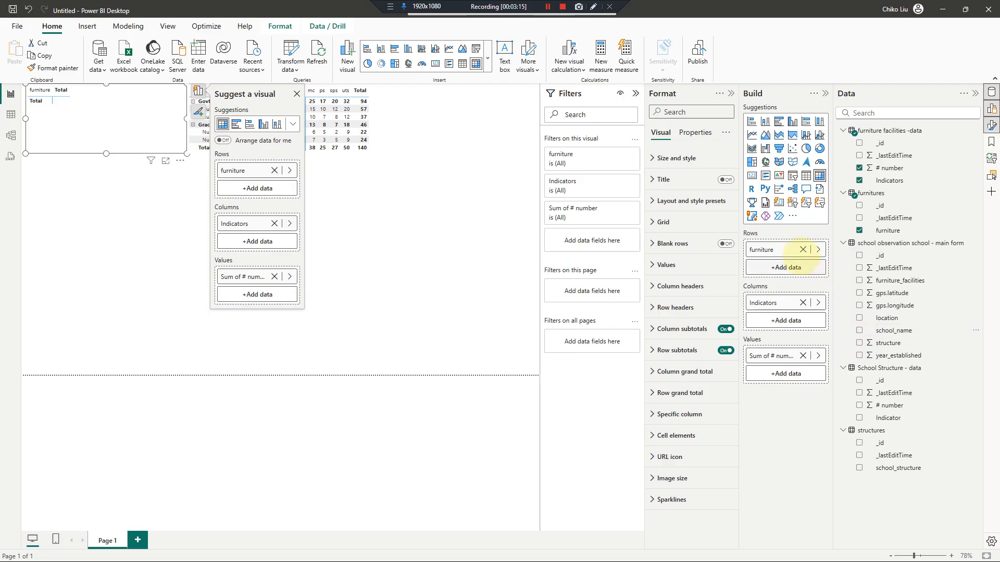
{"action": "left_click", "coordinate": [802, 250]}
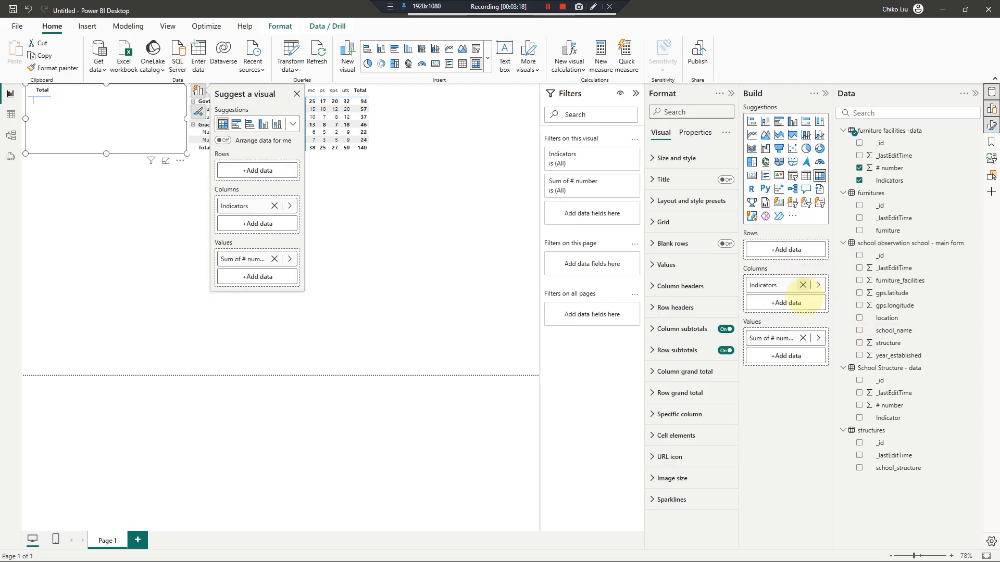
{"action": "left_click", "coordinate": [802, 285]}
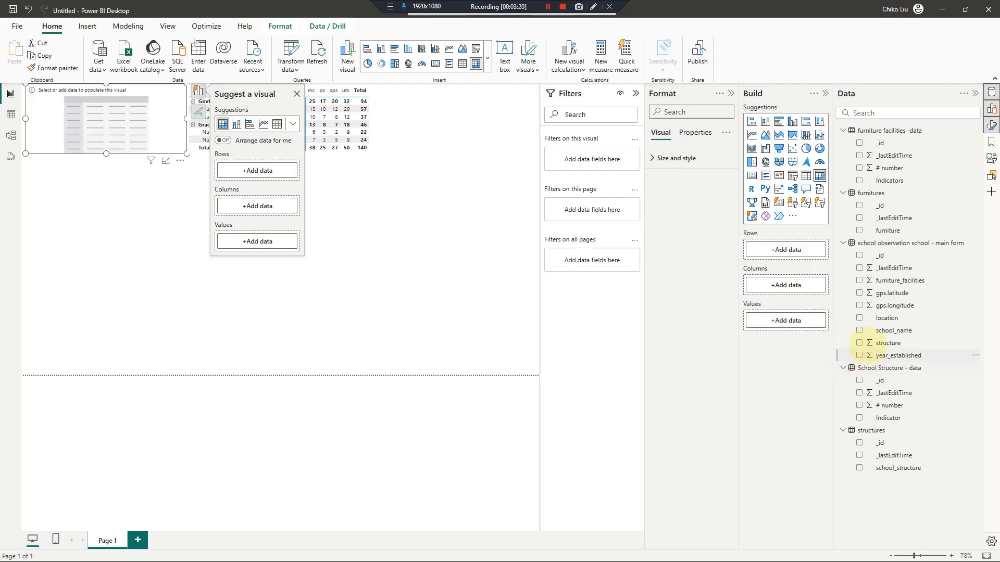
{"action": "left_click", "coordinate": [859, 330]}
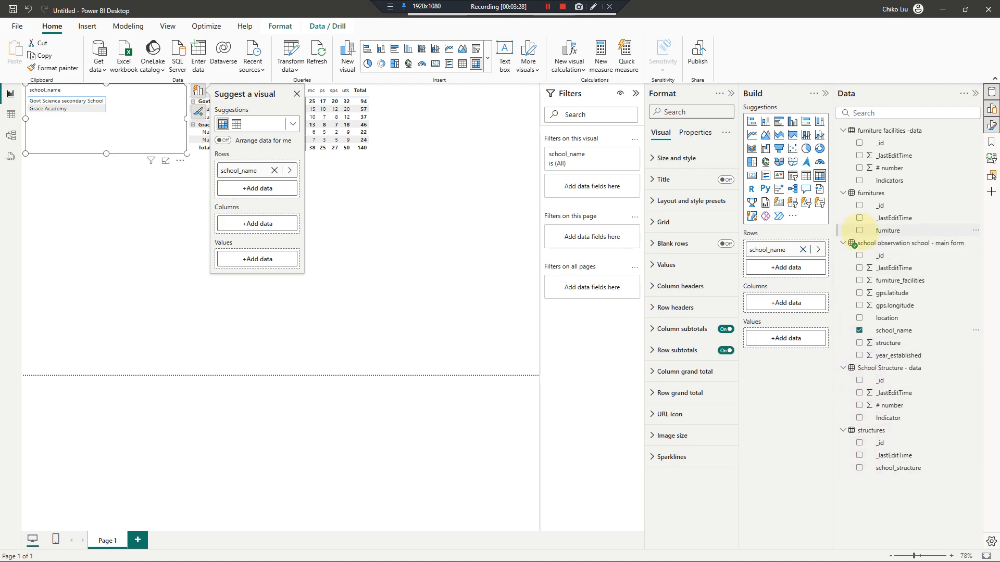
{"action": "left_click", "coordinate": [859, 230]}
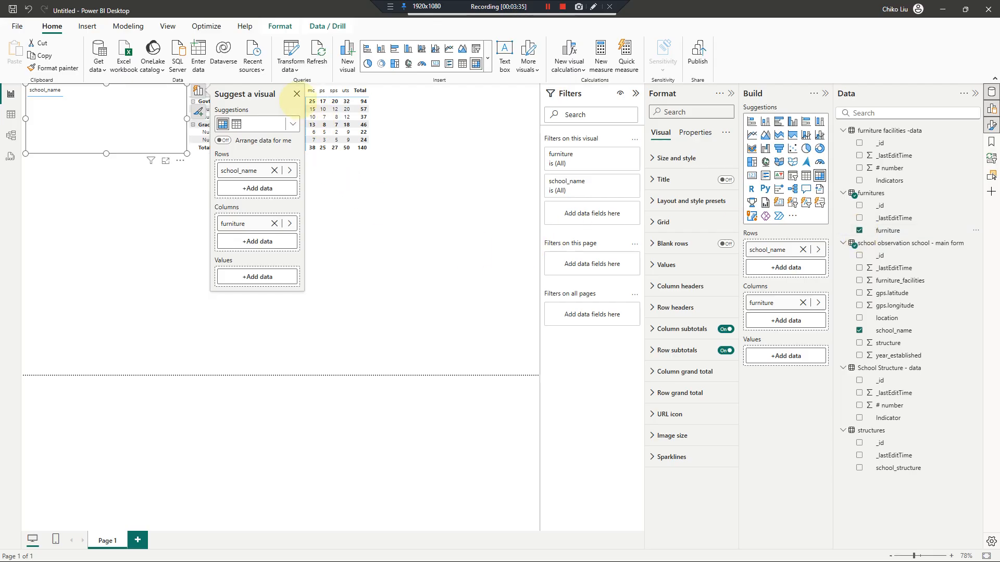
{"action": "left_click", "coordinate": [297, 94]}
Step: Switch to ActivityInfo to check the schools' records in Copy of SCHOOL OBSERVATION SCHEDULE, and return to Power BI
{"action": "mouse_move", "coordinate": [302, 544]}
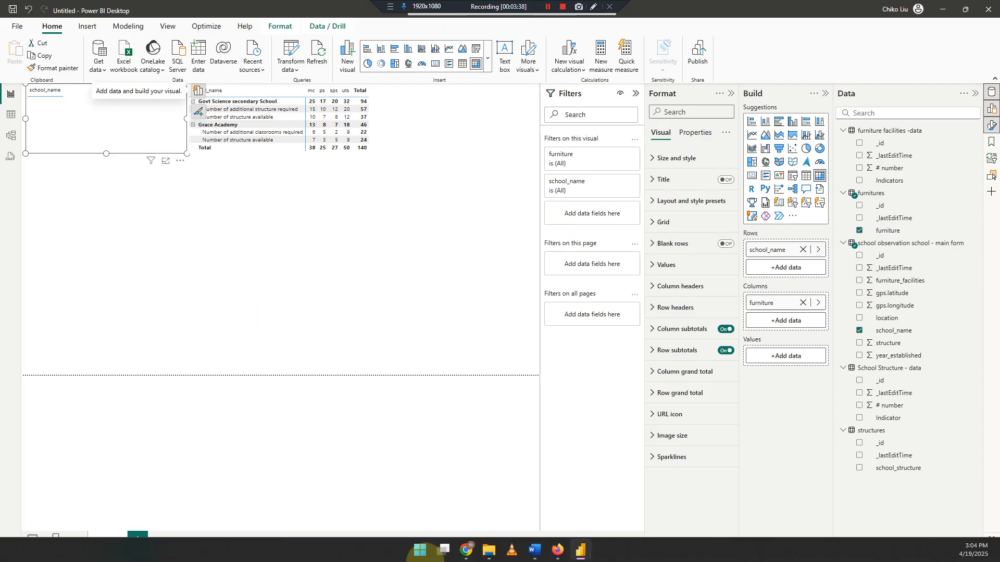
{"action": "left_click", "coordinate": [557, 550]}
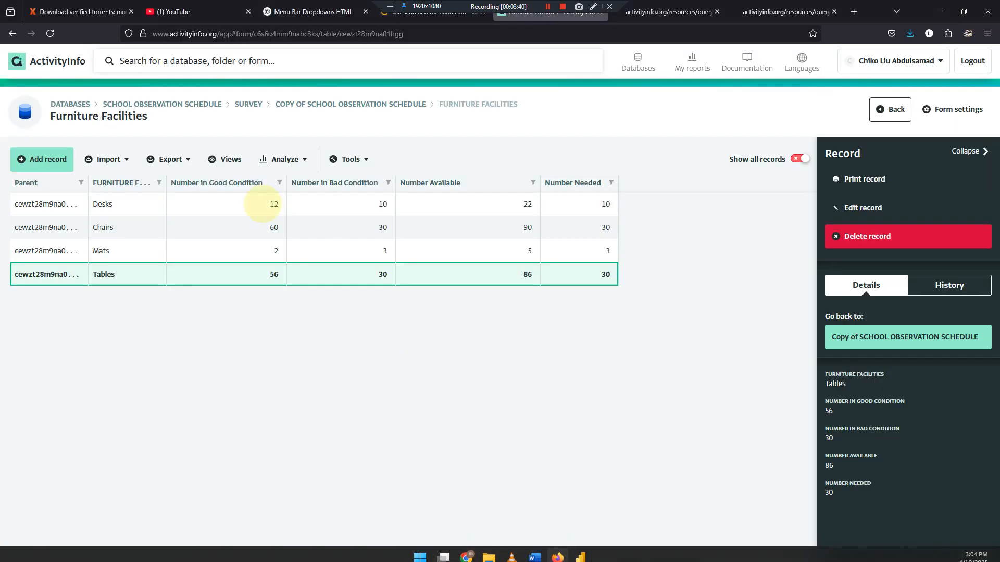
{"action": "left_click", "coordinate": [323, 103]}
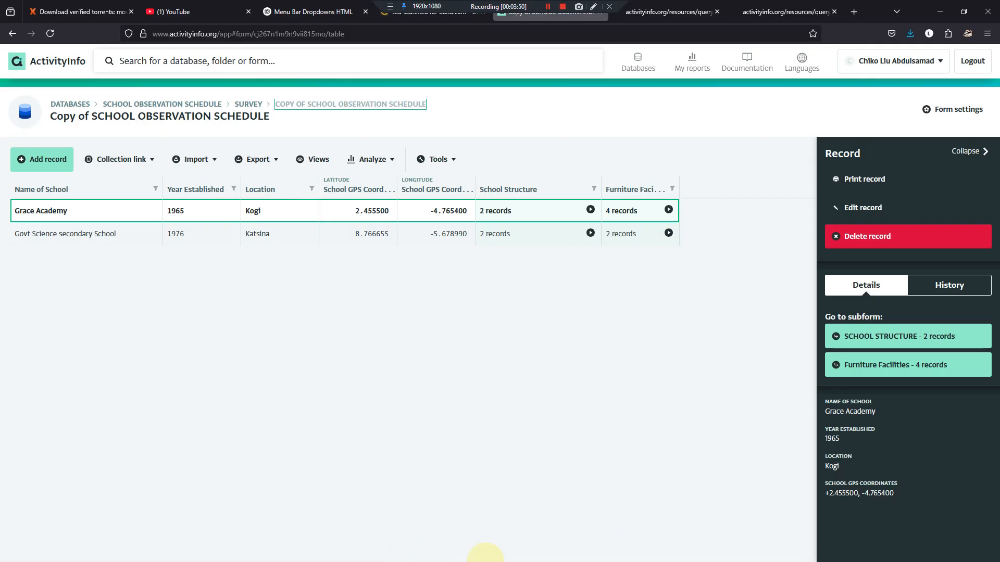
{"action": "mouse_move", "coordinate": [430, 552]}
{"action": "left_click", "coordinate": [580, 554]}
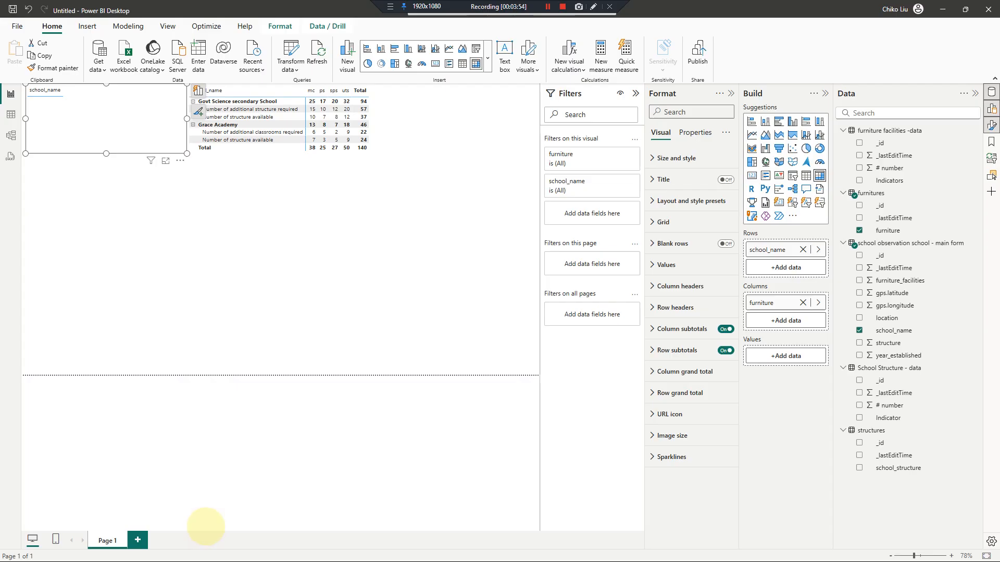
Step: Delete the furniture matrix, create a new table visual with school_name and furniture, and widen it slightly
{"action": "key", "text": "Delete"}
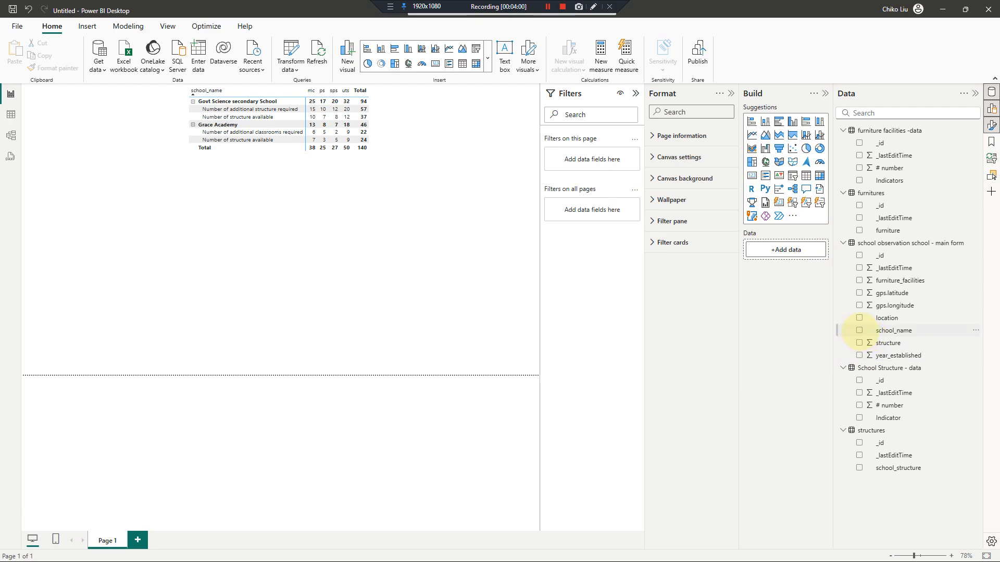
{"action": "left_click", "coordinate": [859, 330]}
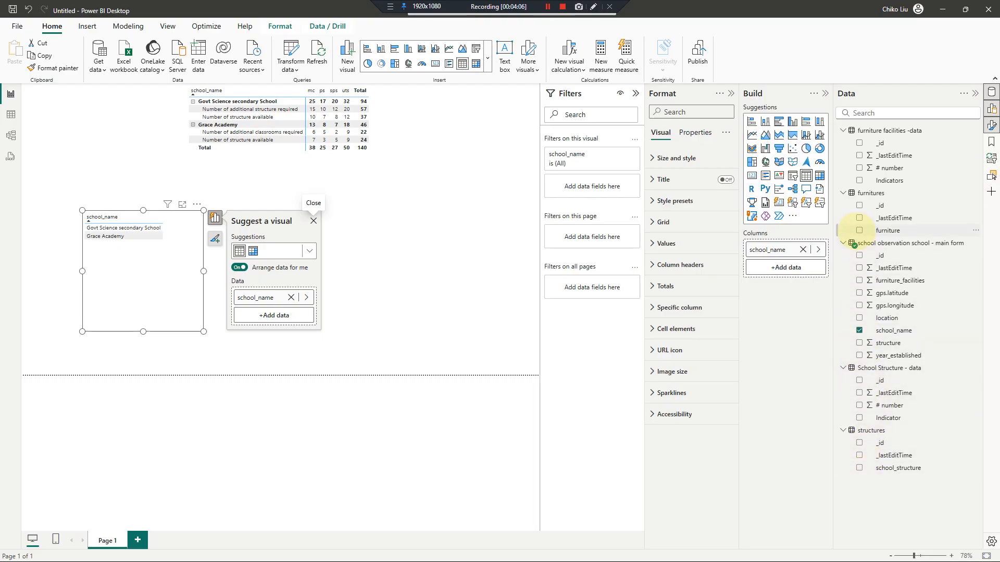
{"action": "left_click", "coordinate": [859, 230]}
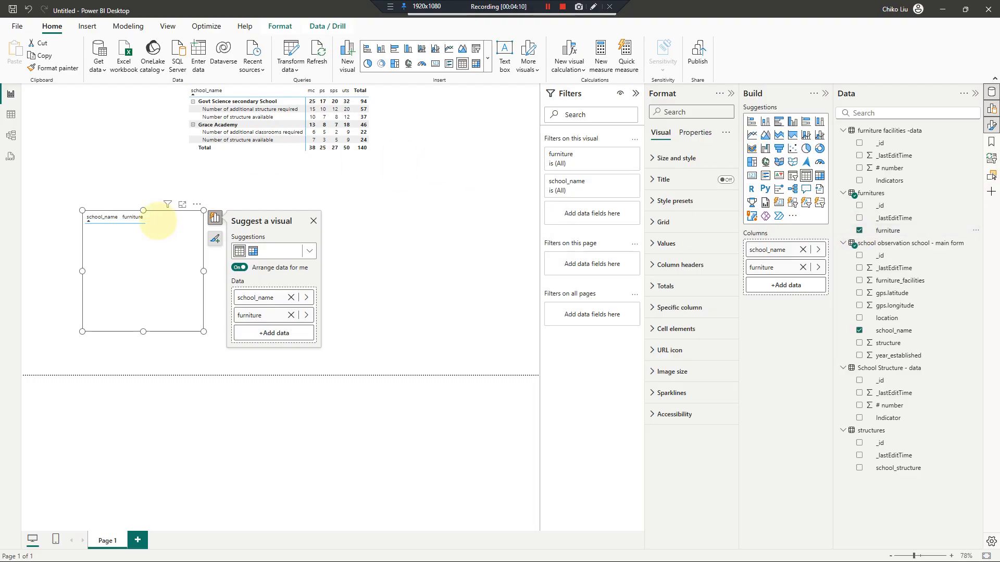
{"action": "left_click_drag", "start_coordinate": [203, 271], "coordinate": [224, 274]}
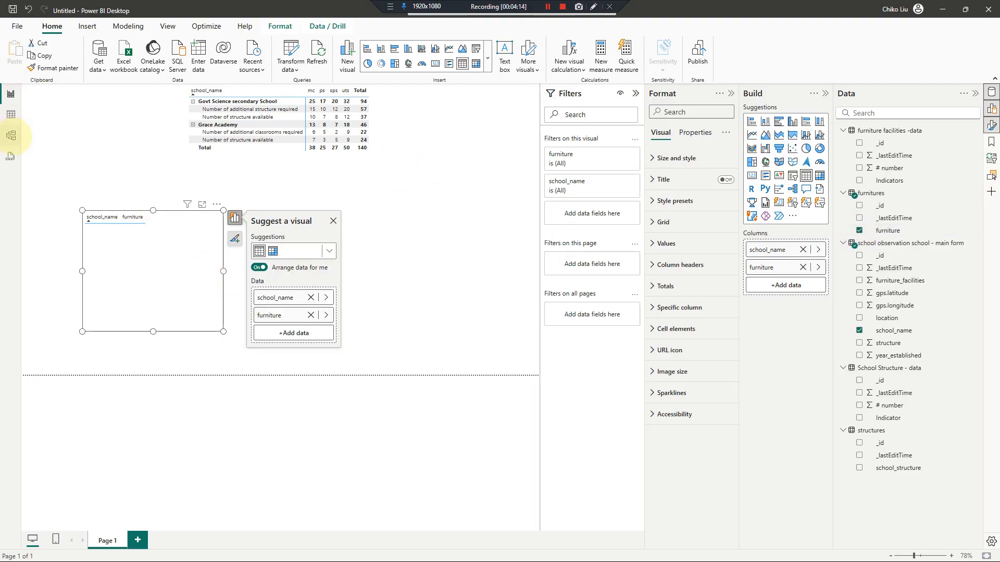
Step: Move School Structure - data and furniture facilities -data in the model diagram, and inspect the latter's relationship to the main form table
{"action": "left_click", "coordinate": [11, 135]}
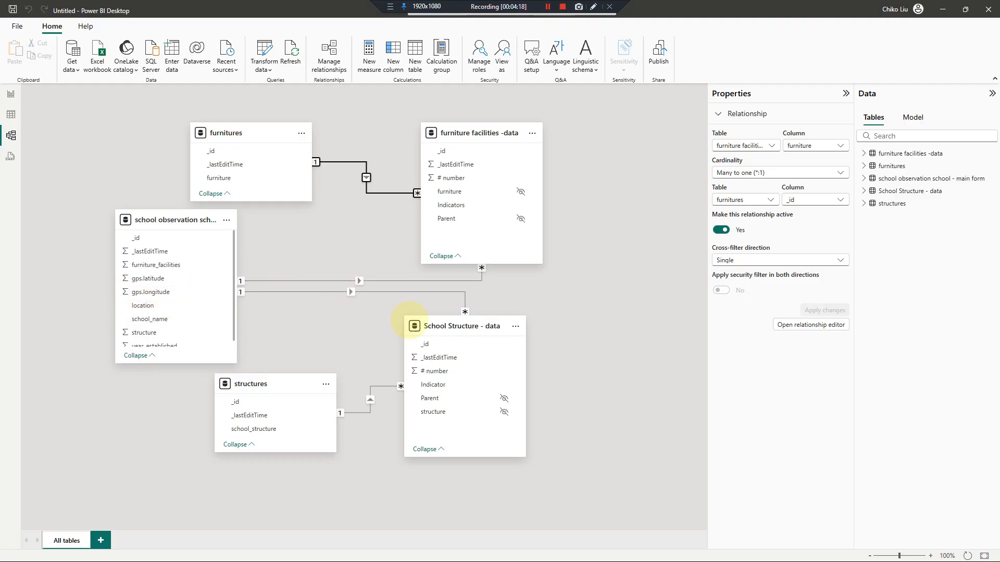
{"action": "left_click_drag", "start_coordinate": [470, 335], "coordinate": [542, 378]}
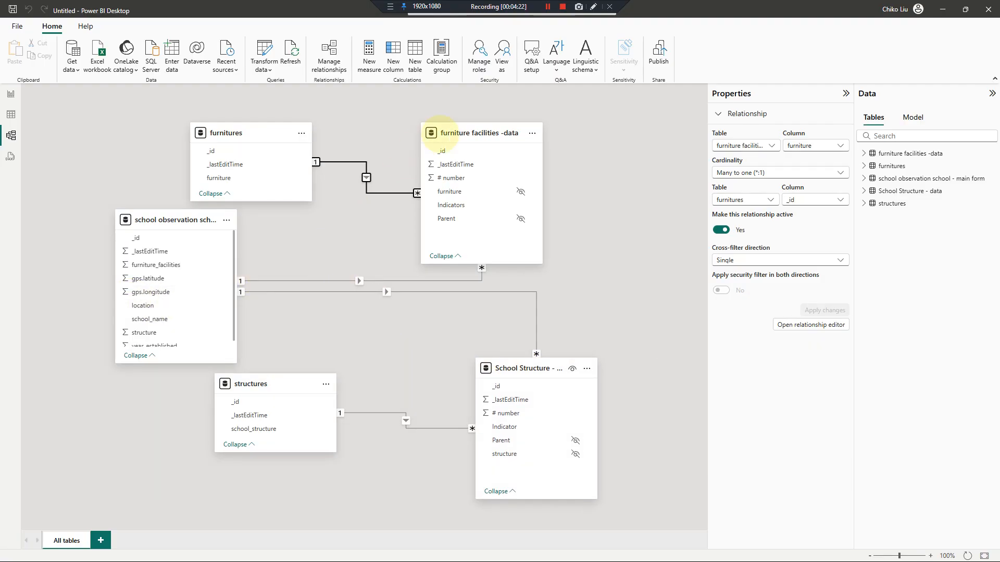
{"action": "left_click_drag", "start_coordinate": [465, 134], "coordinate": [489, 133]}
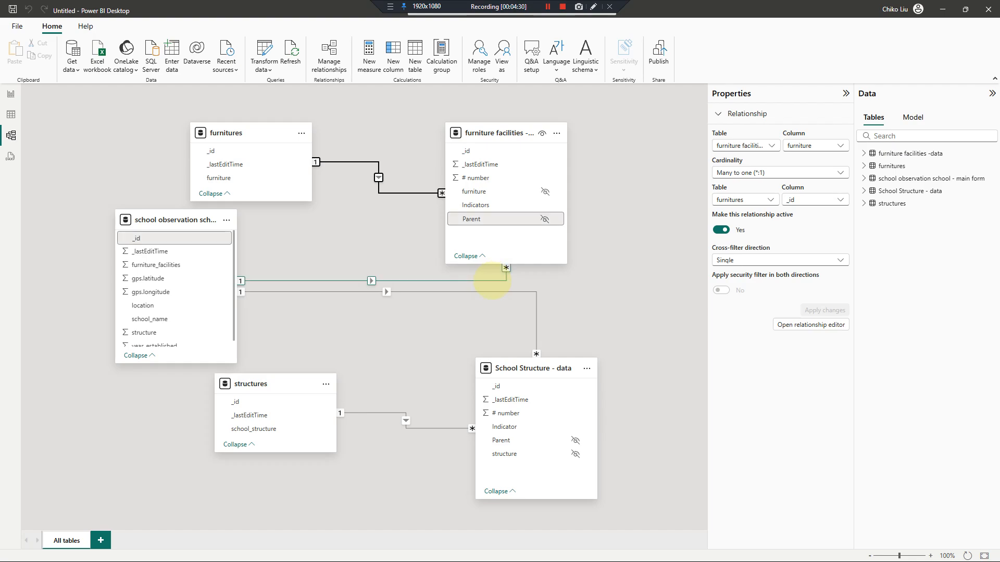
{"action": "left_click", "coordinate": [492, 281]}
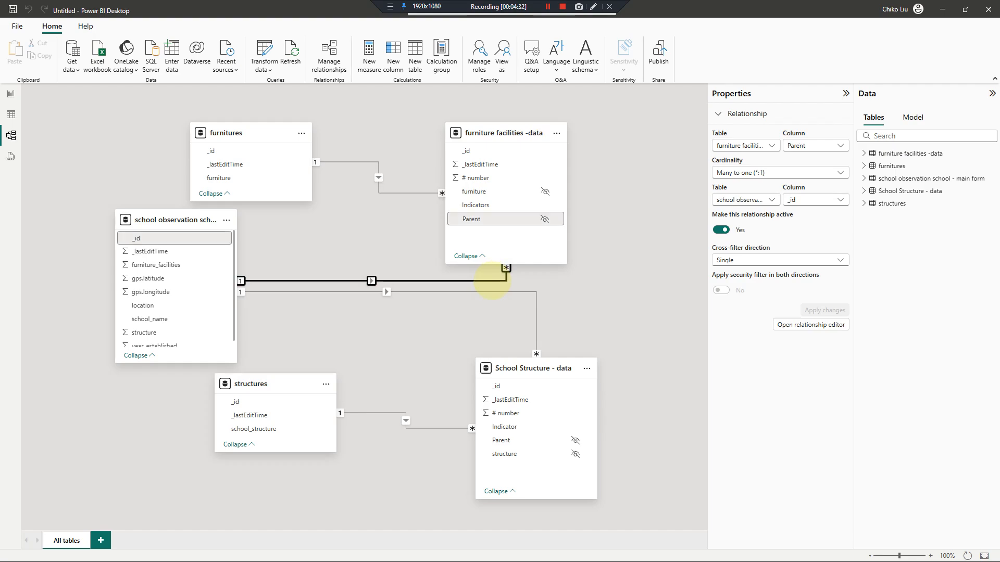
Step: Try unhiding the Parent column of furniture facilities -data, check the report fields, and hide the column again
{"action": "left_click", "coordinate": [542, 218]}
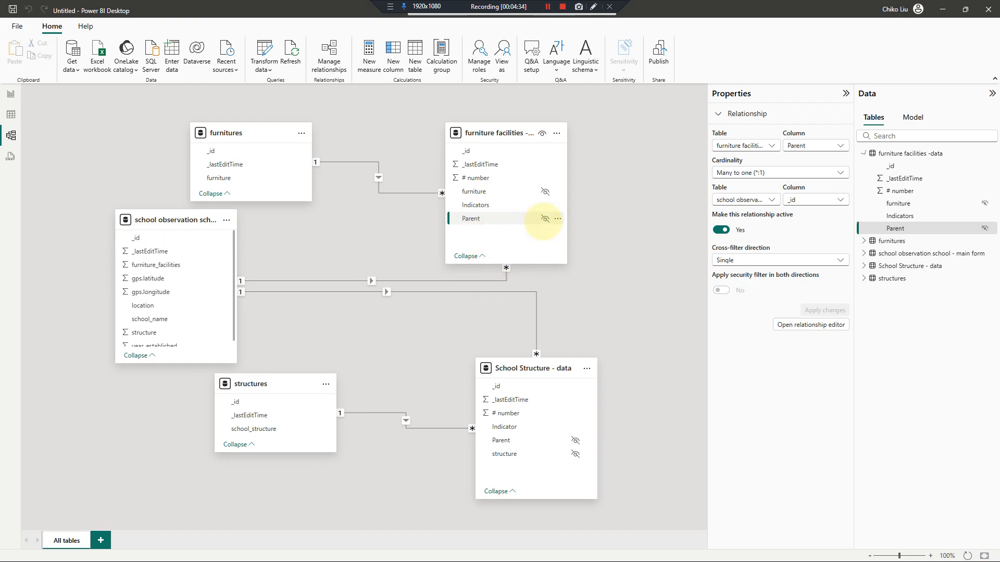
{"action": "left_click", "coordinate": [544, 219]}
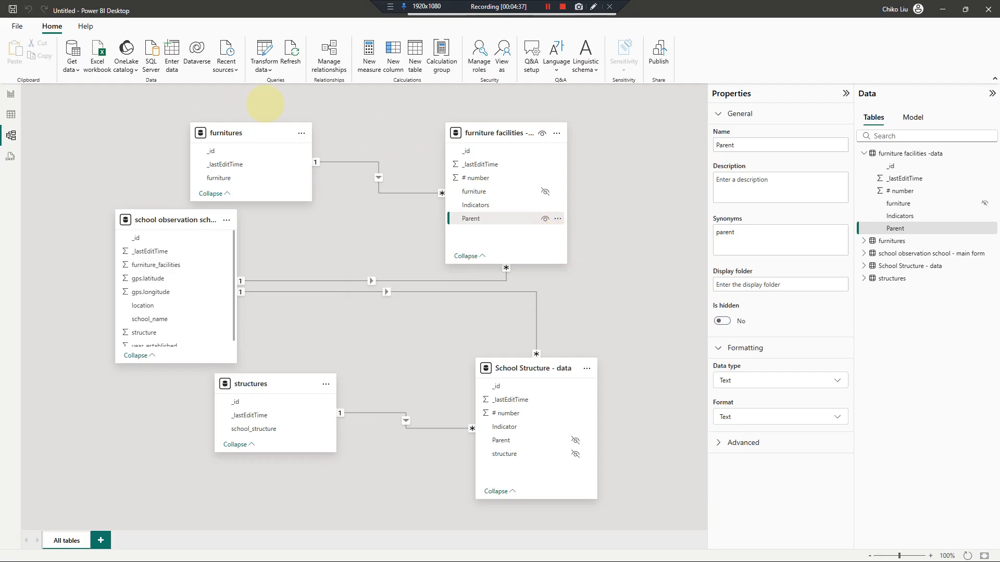
{"action": "left_click", "coordinate": [10, 93]}
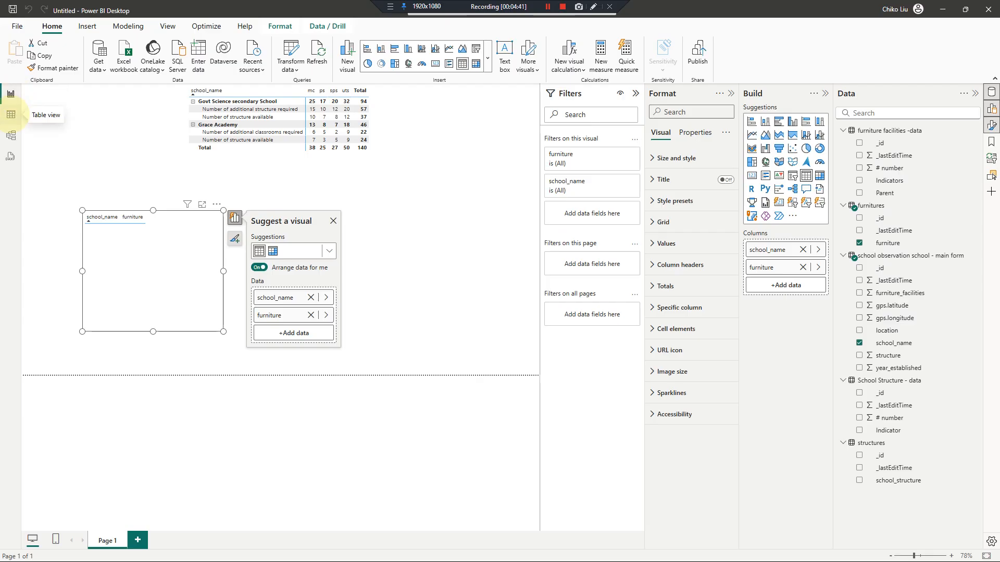
{"action": "left_click", "coordinate": [10, 114]}
{"action": "left_click", "coordinate": [11, 135]}
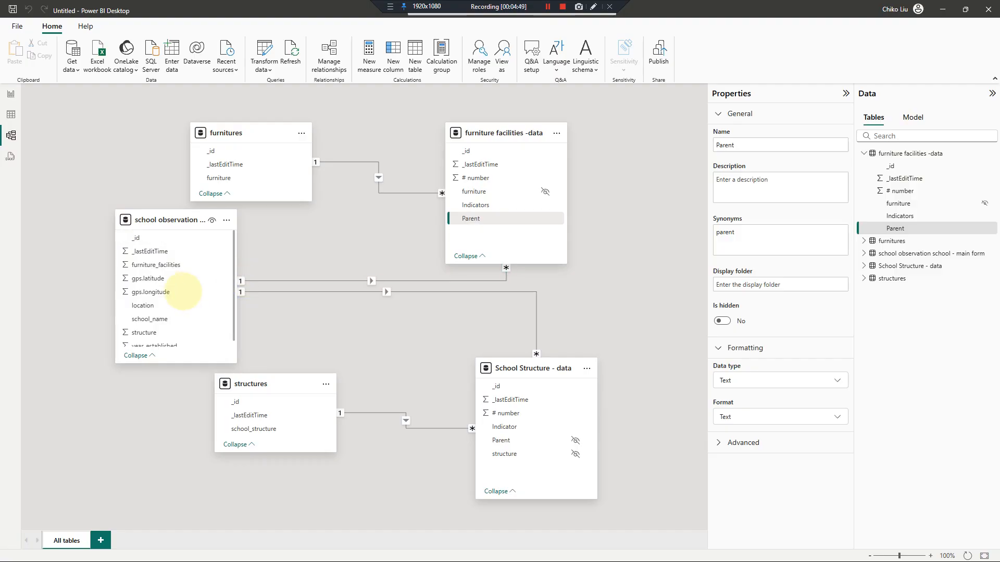
{"action": "scroll", "coordinate": [192, 289], "scroll_direction": "down", "scroll_amount": 1}
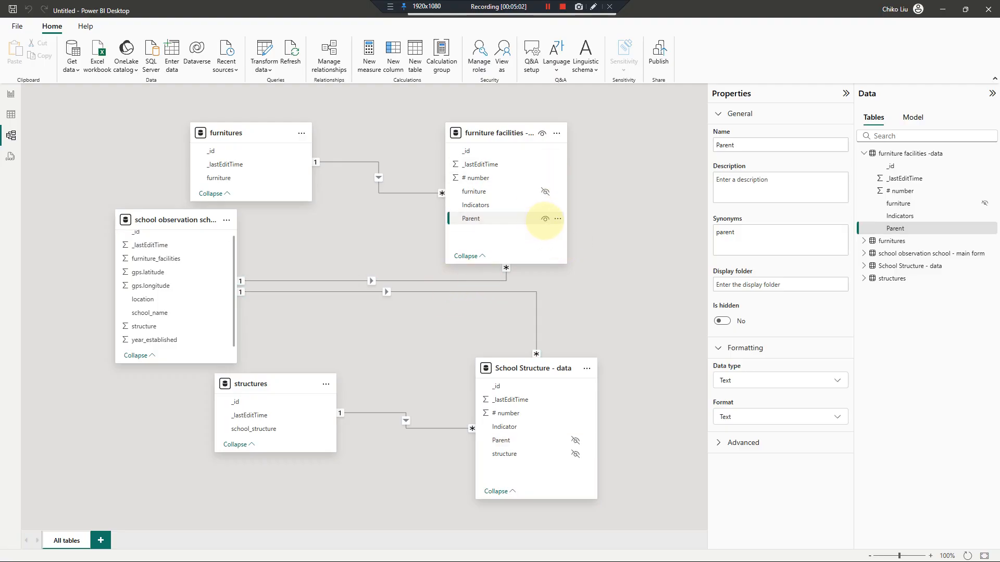
{"action": "left_click", "coordinate": [544, 218]}
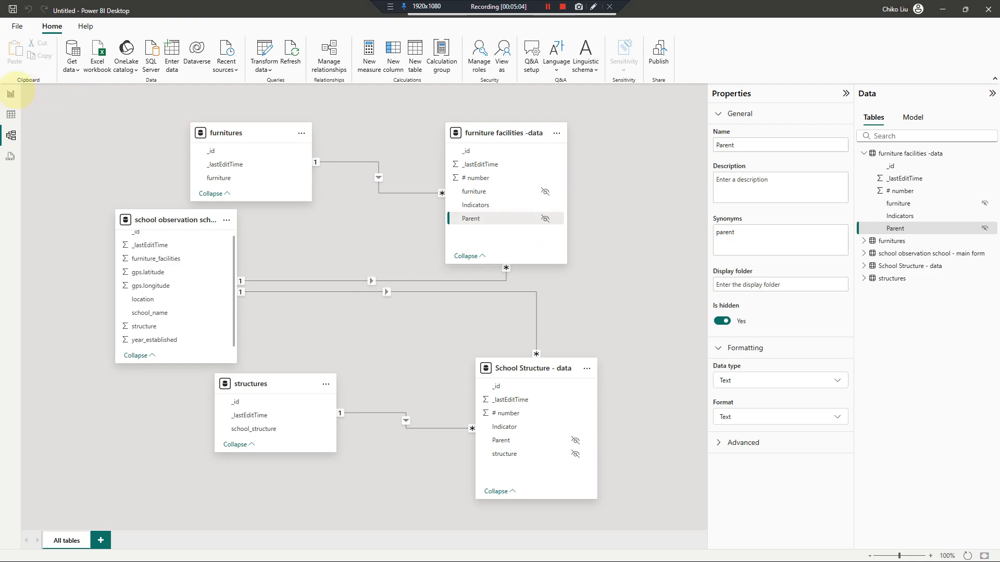
{"action": "left_click", "coordinate": [11, 94]}
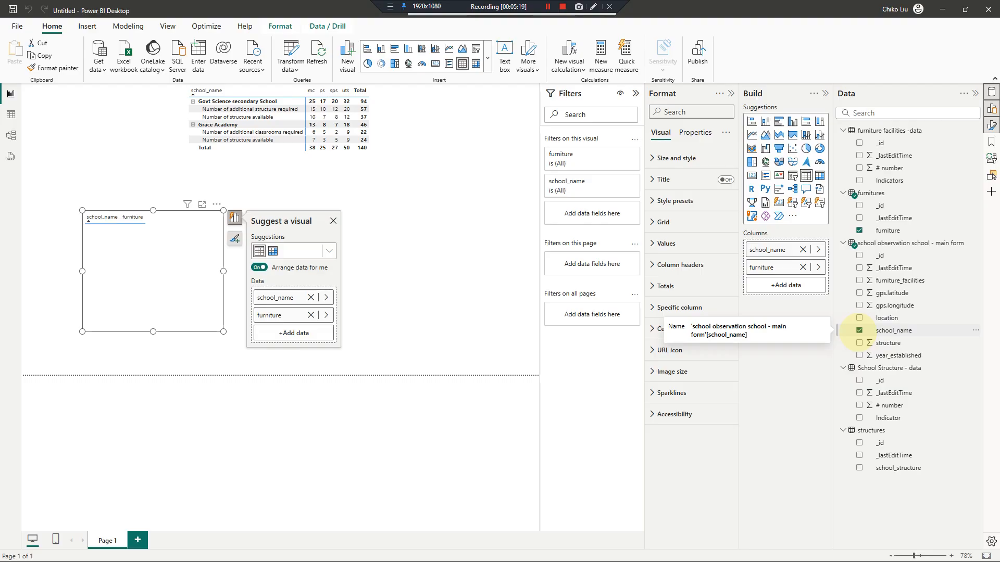
Step: Convert the furniture table visual to a matrix, remove furniture from it, and use school_name as its rows
{"action": "left_click", "coordinate": [859, 330]}
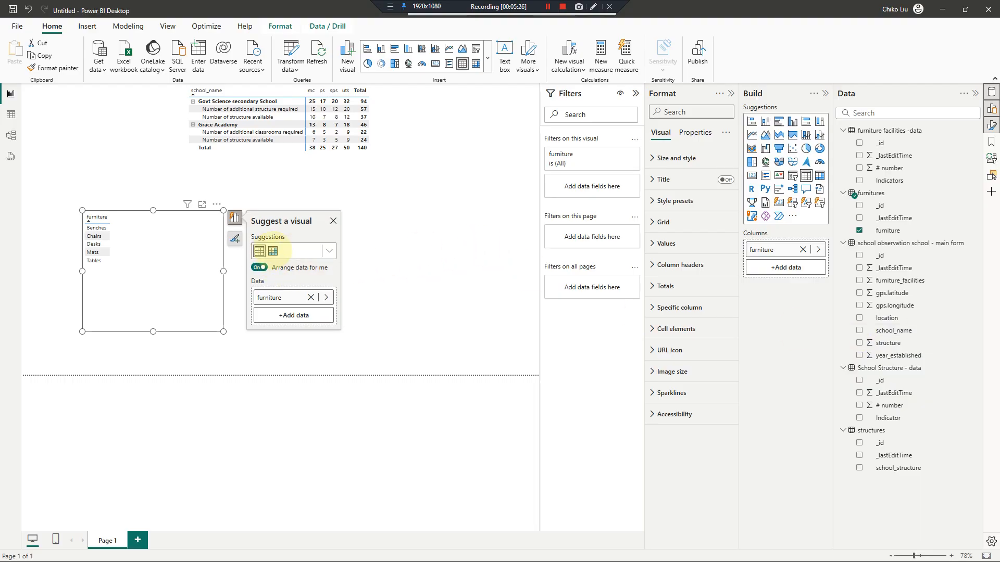
{"action": "left_click", "coordinate": [273, 251]}
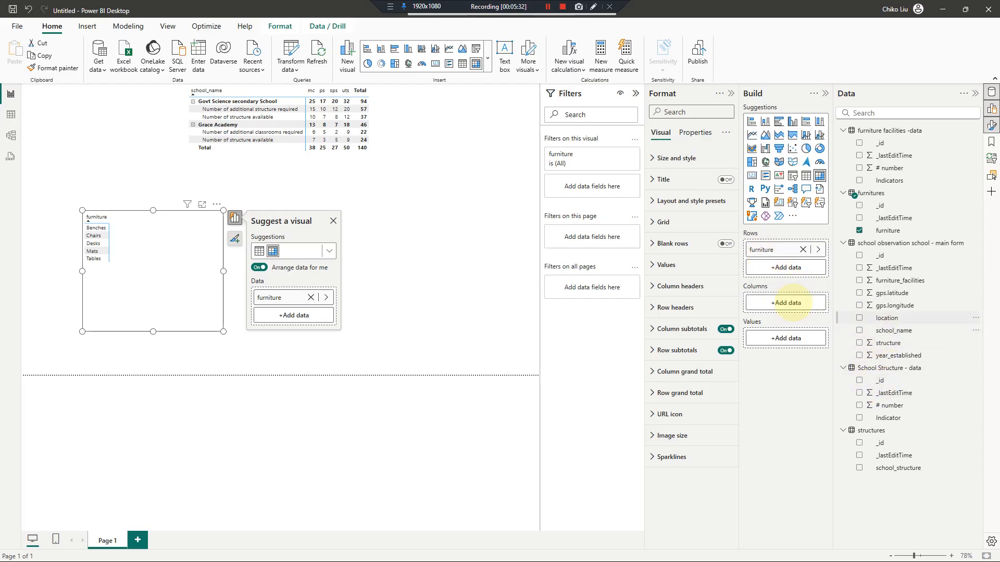
{"action": "left_click_drag", "start_coordinate": [792, 303], "coordinate": [794, 303]}
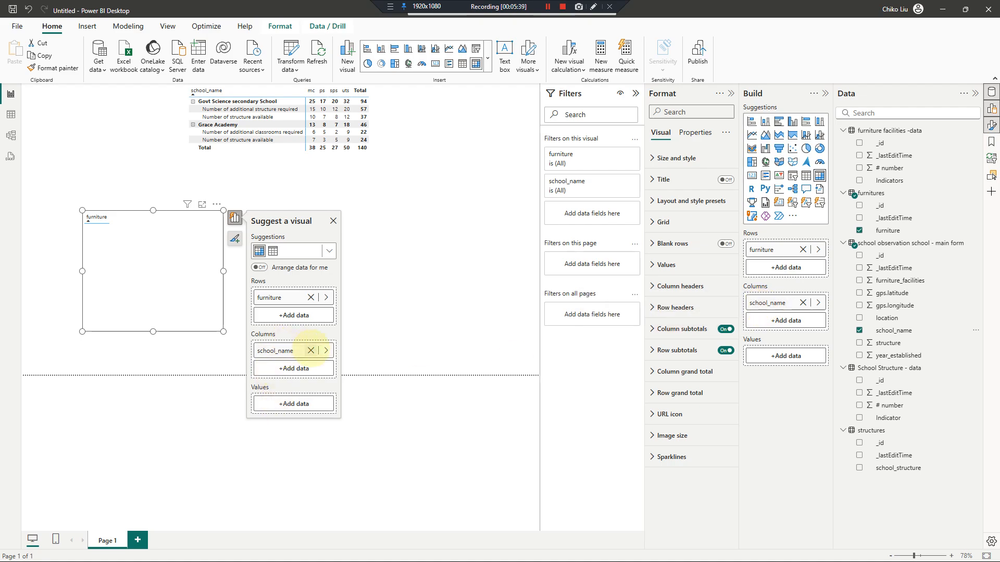
{"action": "left_click", "coordinate": [311, 297]}
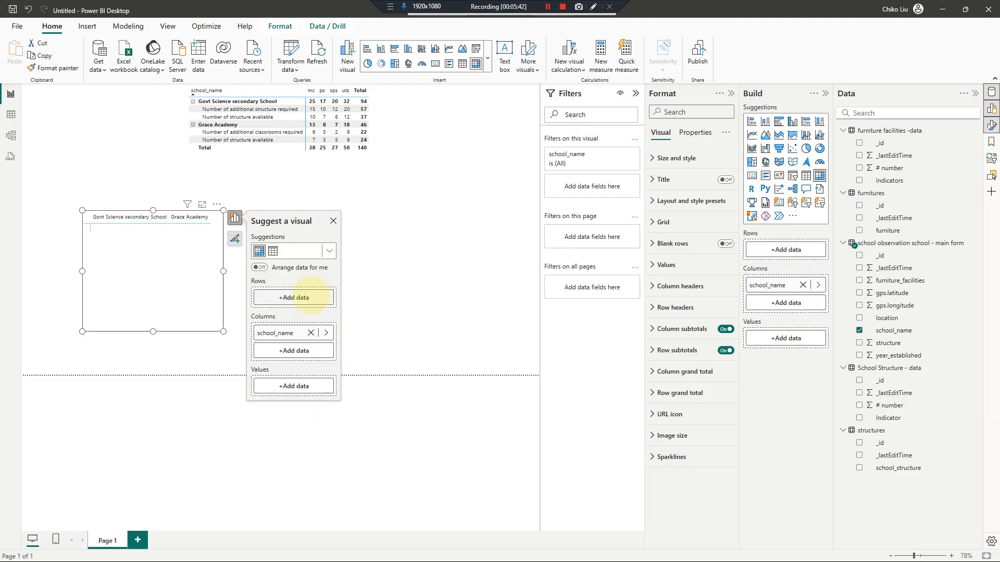
{"action": "left_click_drag", "start_coordinate": [272, 333], "coordinate": [271, 299]}
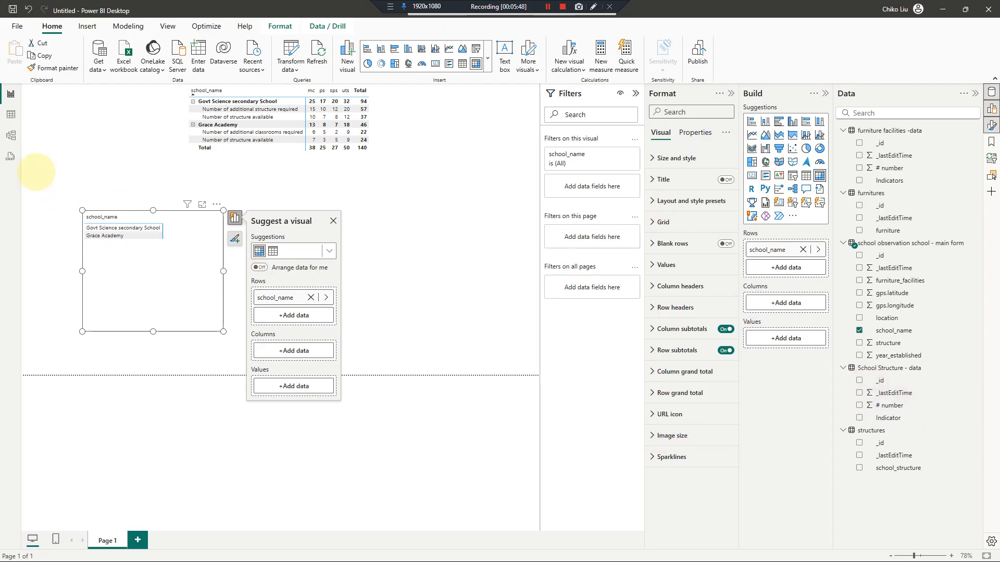
Step: In the model, unhide the furniture column of furniture facilities -data and hide the furniture column of furnitures
{"action": "left_click", "coordinate": [10, 135]}
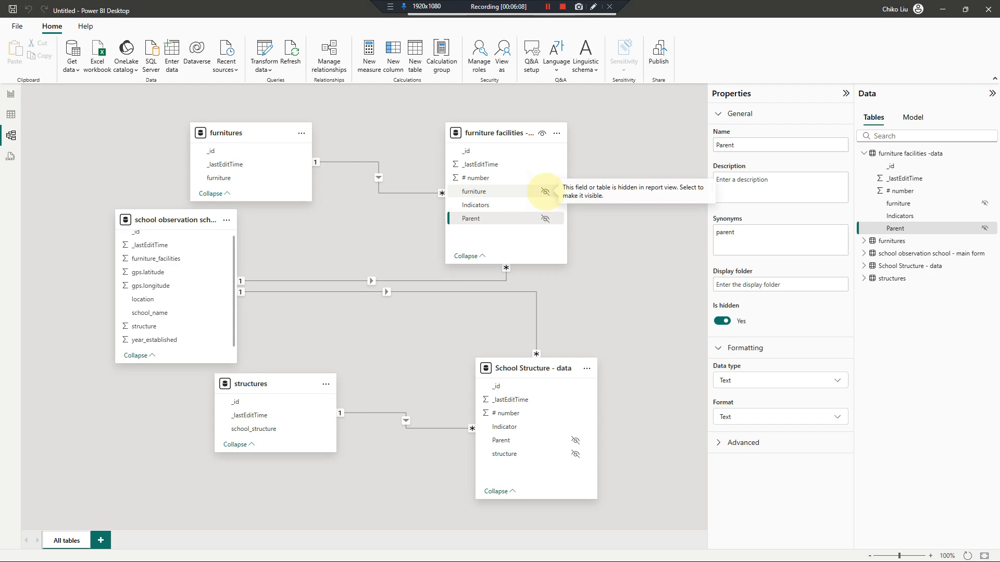
{"action": "left_click", "coordinate": [545, 192]}
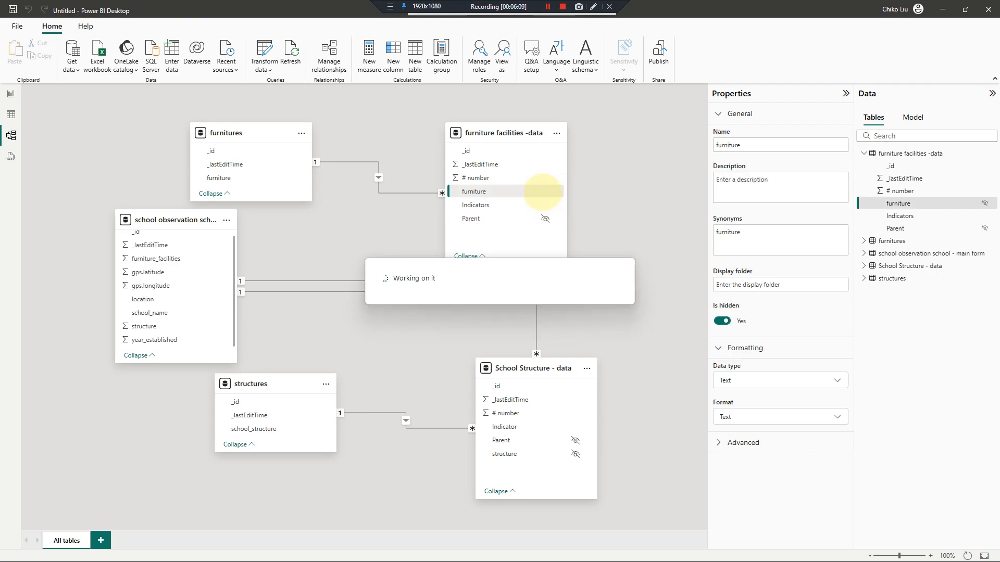
{"action": "left_click", "coordinate": [286, 177]}
{"action": "left_click", "coordinate": [290, 178]}
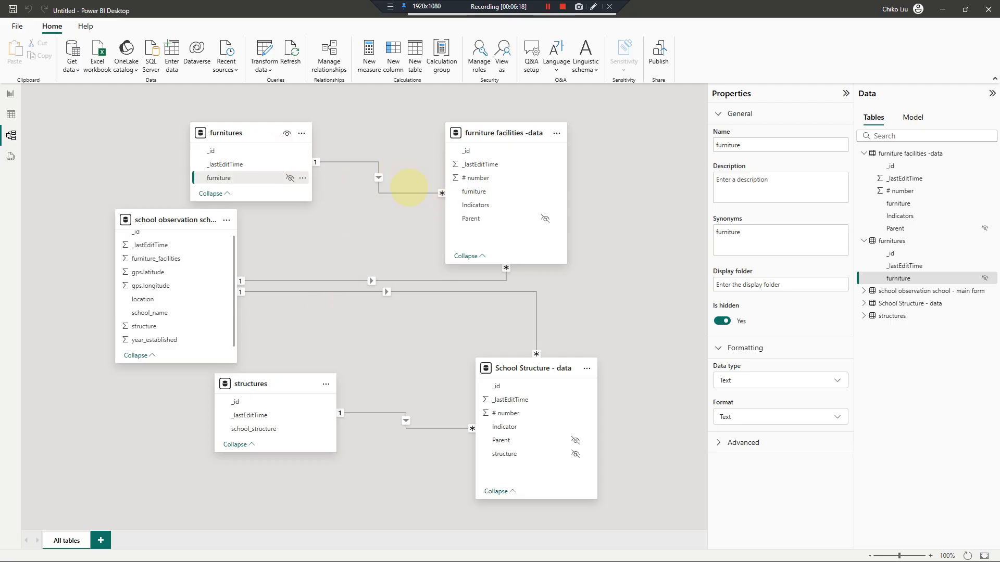
Step: Try furniture from furniture facilities -data as the report matrix's columns, and remove it again
{"action": "left_click", "coordinate": [11, 93]}
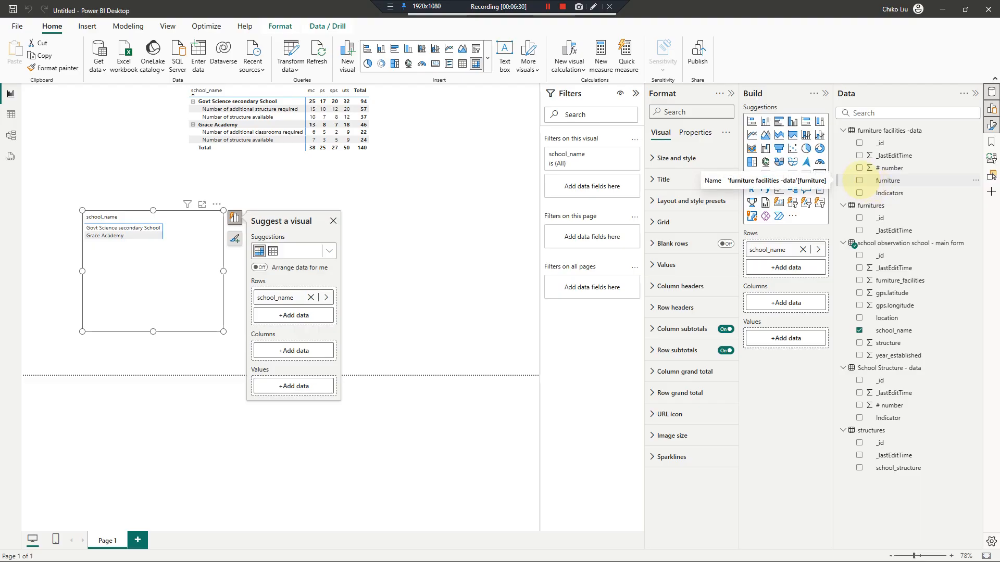
{"action": "left_click", "coordinate": [859, 180]}
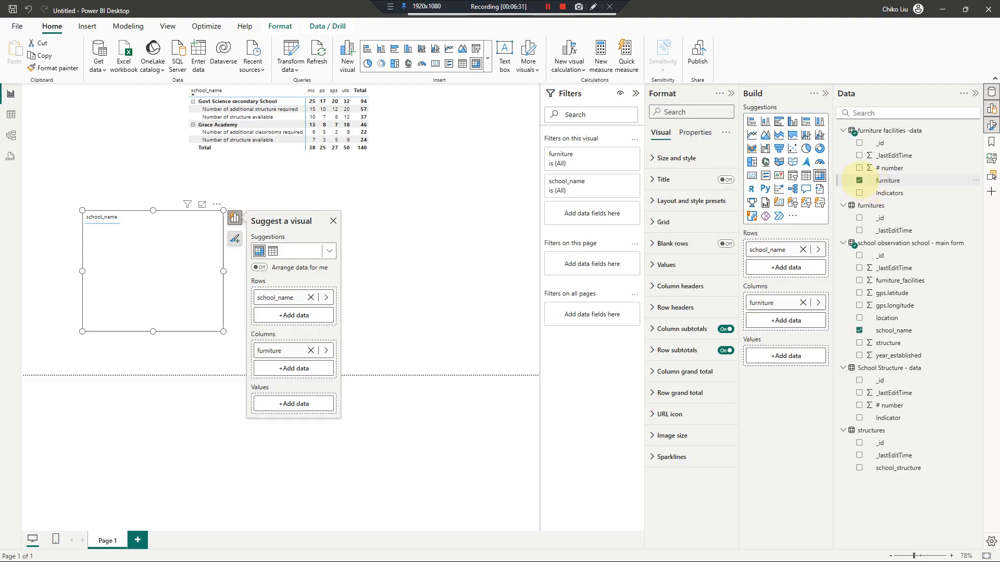
{"action": "left_click", "coordinate": [859, 180]}
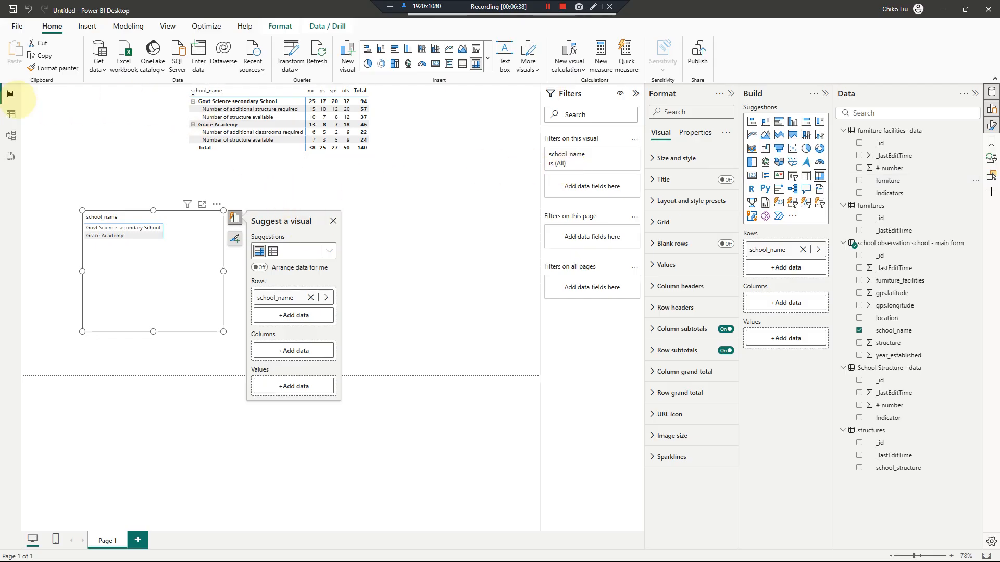
Step: In the model, unhide and re-hide structure in School Structure - data, and unhide the furniture column of furnitures
{"action": "left_click", "coordinate": [11, 135]}
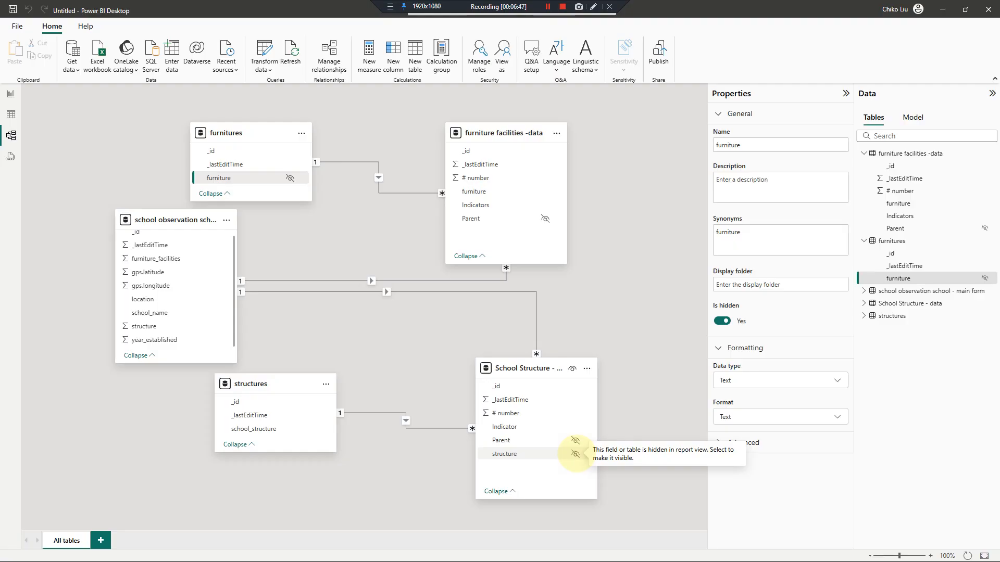
{"action": "left_click", "coordinate": [575, 454]}
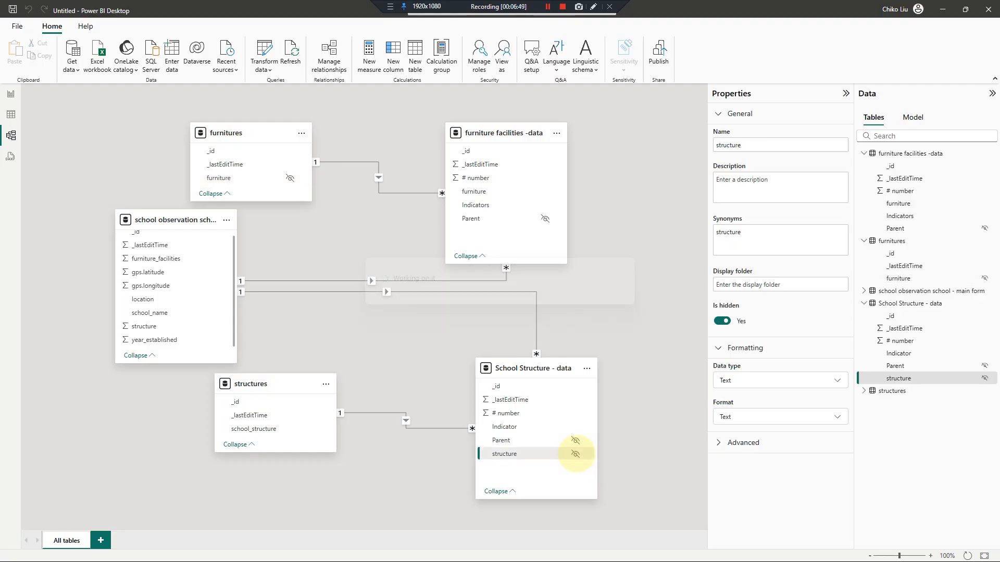
{"action": "left_click", "coordinate": [575, 453]}
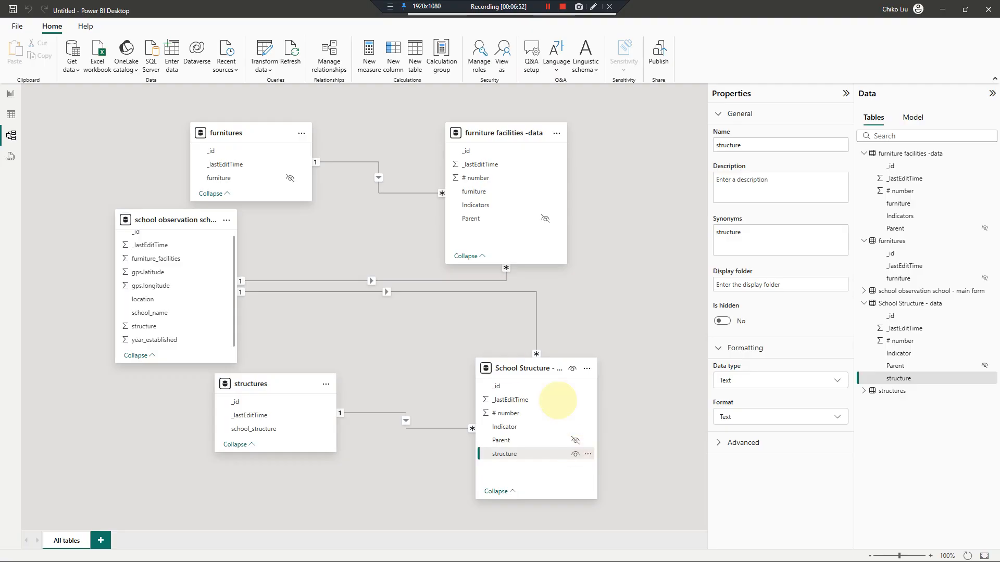
{"action": "left_click", "coordinate": [289, 178]}
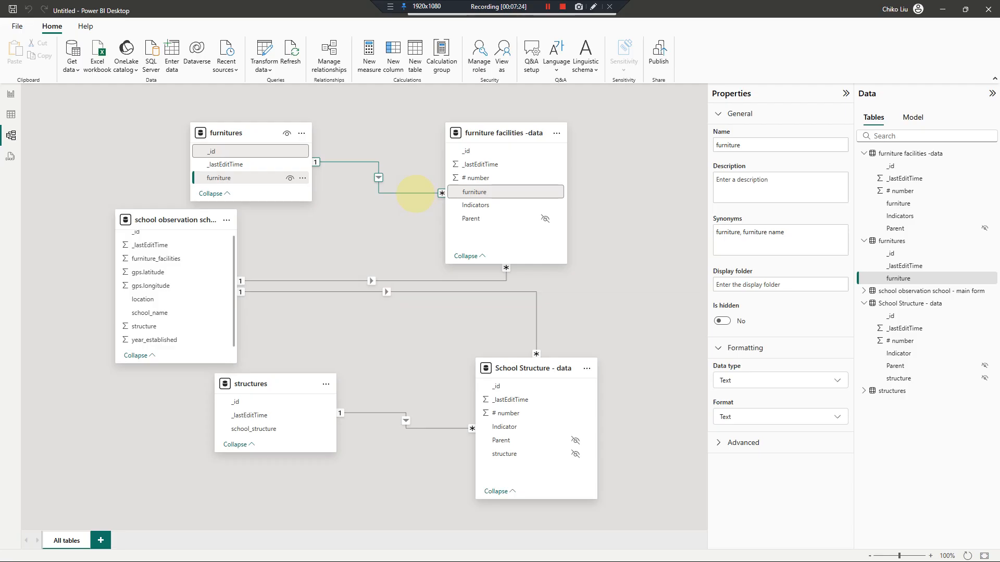
Step: Try relating the furniture column of furnitures to the furniture column of furniture facilities -data, and cancel the new relationship
{"action": "left_click", "coordinate": [415, 193]}
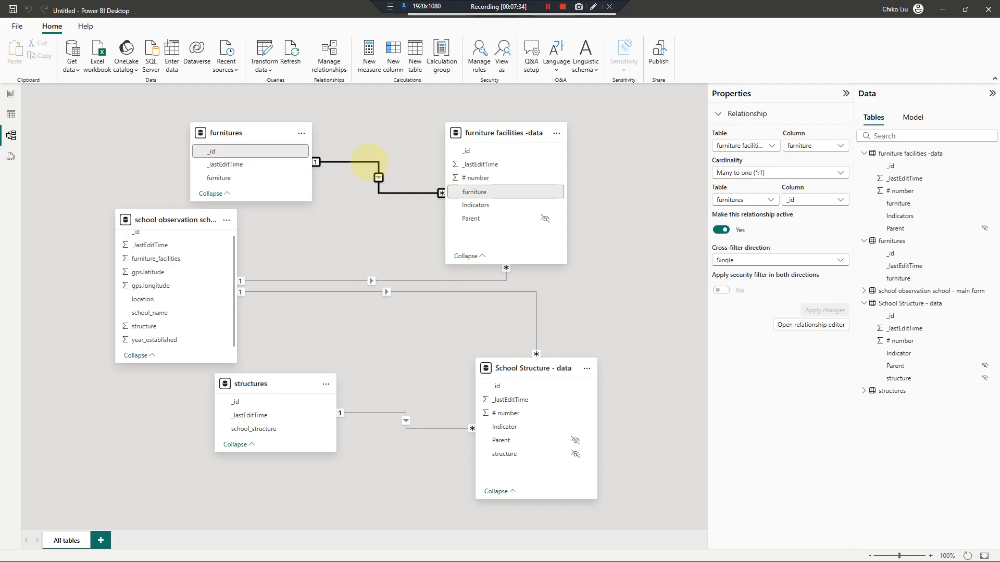
{"action": "left_click_drag", "start_coordinate": [254, 178], "coordinate": [472, 197]}
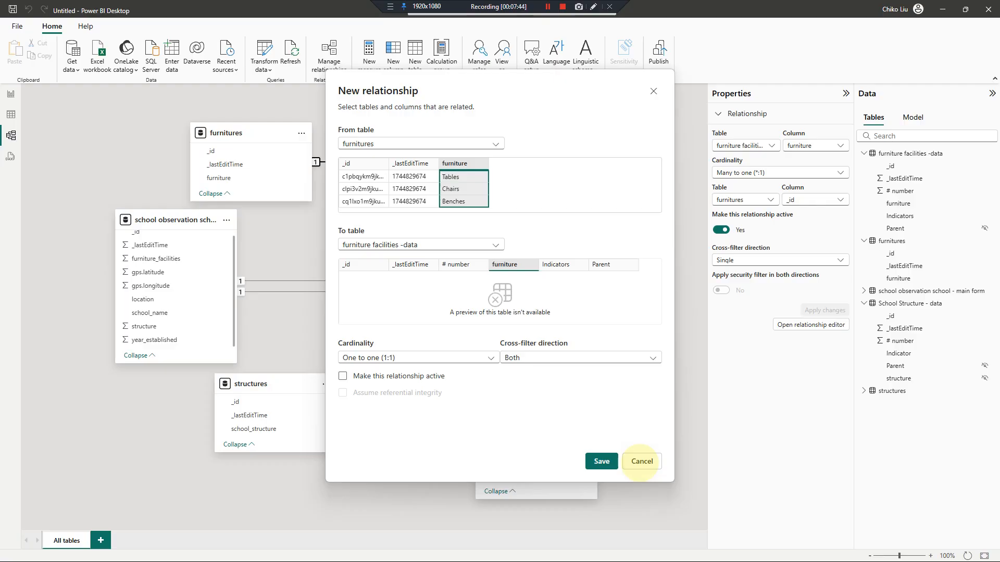
{"action": "left_click", "coordinate": [641, 461]}
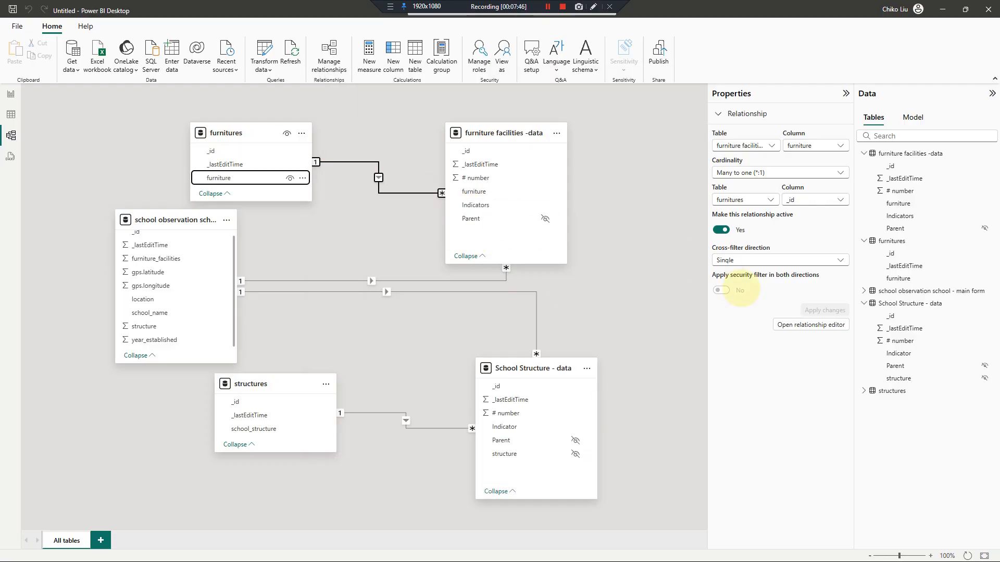
Step: Try the _id and furniture columns of furniture facilities -data in its relationship to furnitures, and cancel the edit
{"action": "left_click", "coordinate": [813, 324]}
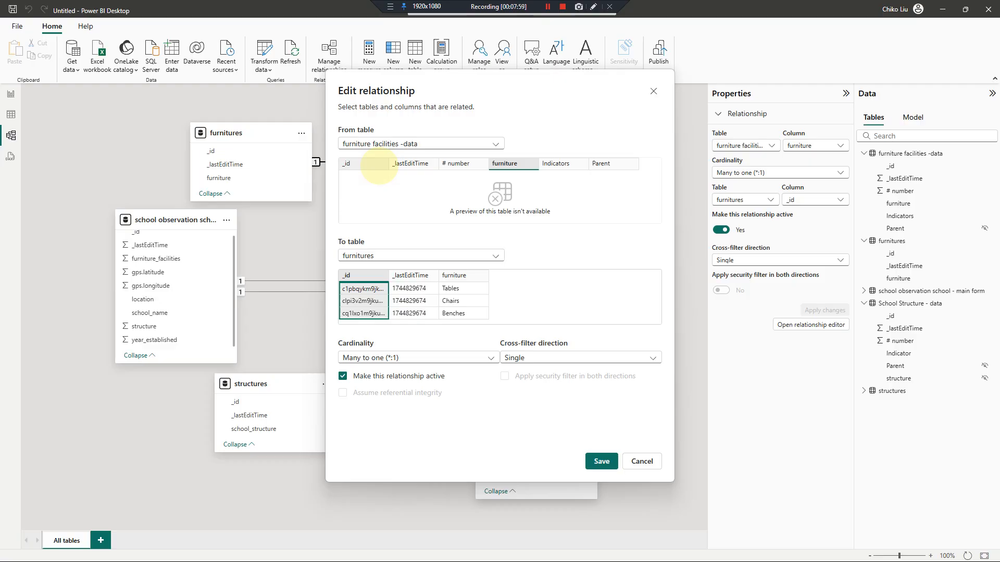
{"action": "left_click", "coordinate": [379, 165]}
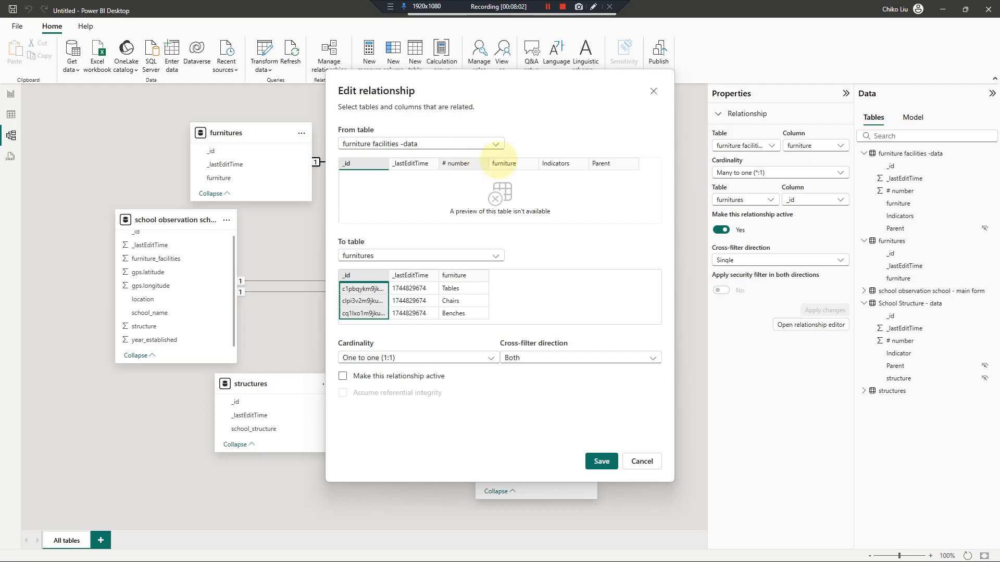
{"action": "left_click", "coordinate": [503, 164]}
{"action": "left_click", "coordinate": [492, 144]}
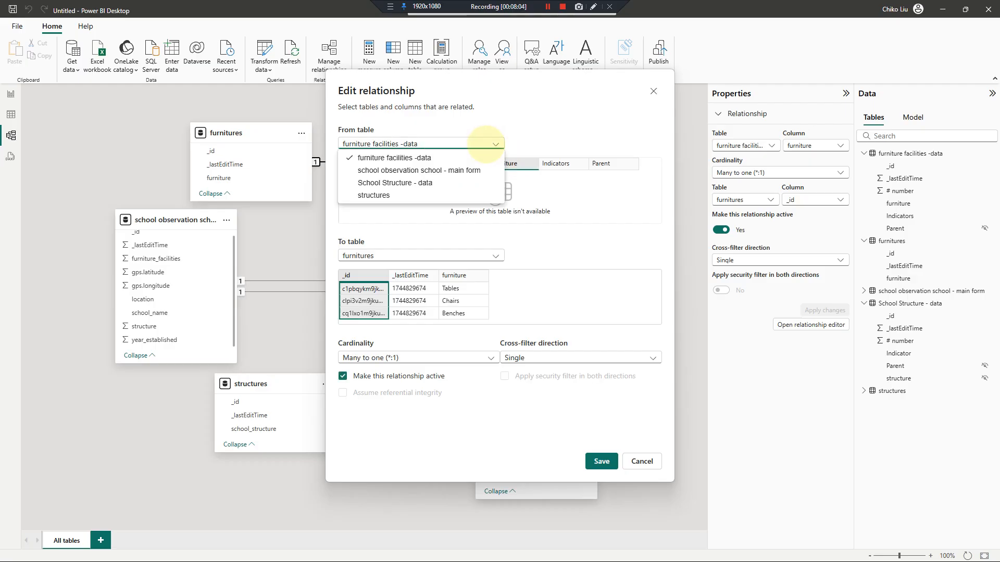
{"action": "left_click", "coordinate": [477, 158]}
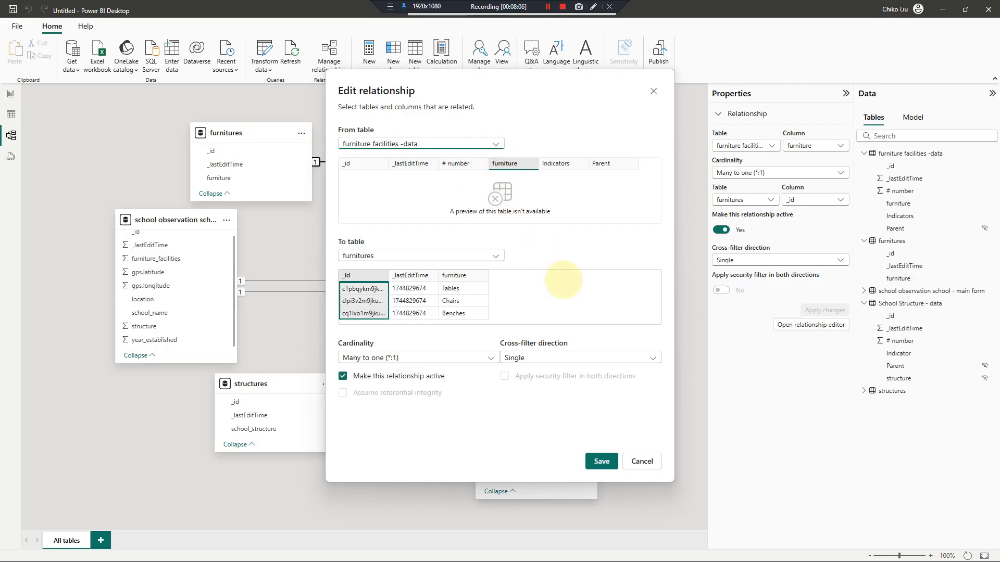
{"action": "left_click", "coordinate": [646, 467]}
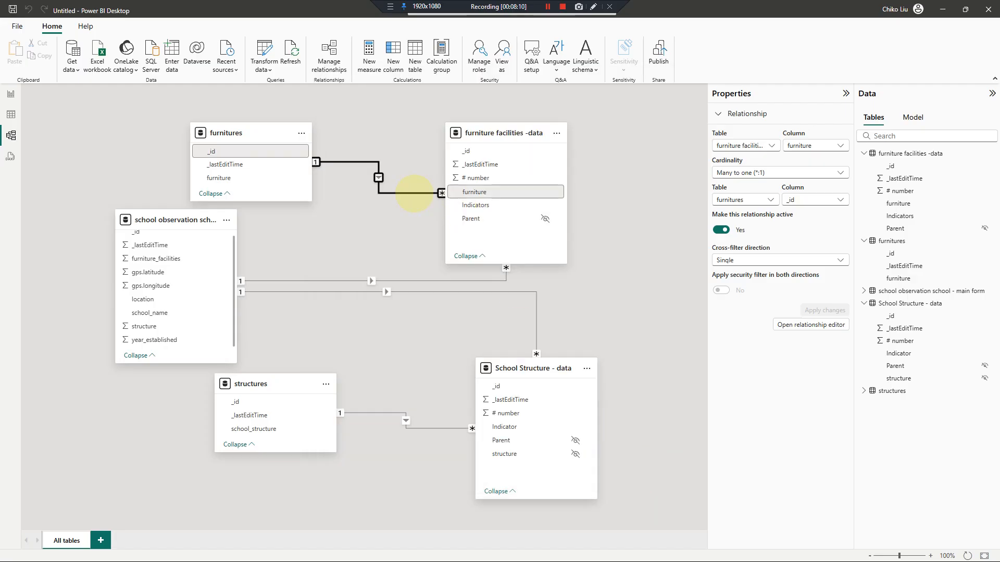
Step: Delete the relationship between furnitures and furniture facilities -data, and display the data rows of furniture facilities -data
{"action": "key", "text": "Delete"}
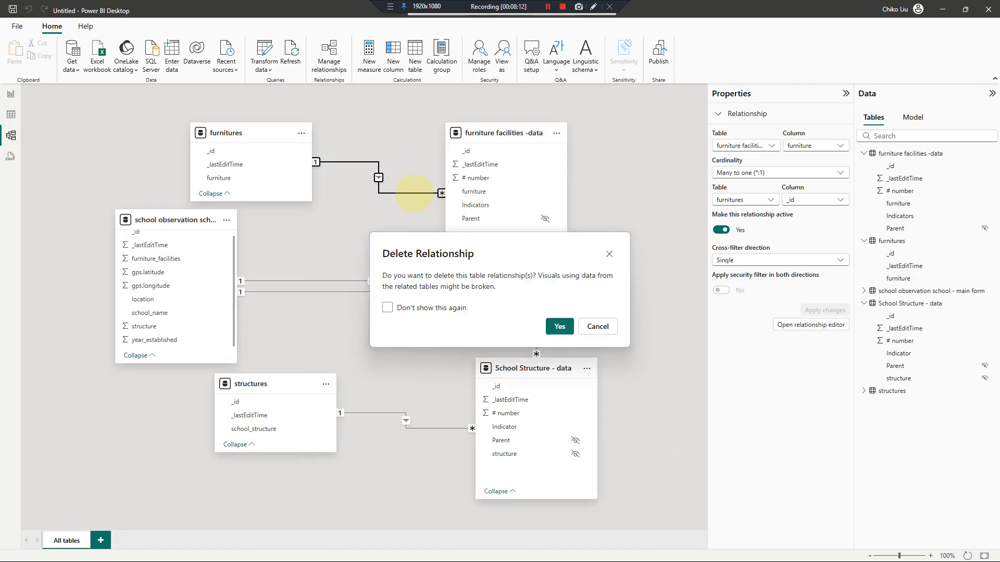
{"action": "left_click", "coordinate": [558, 326]}
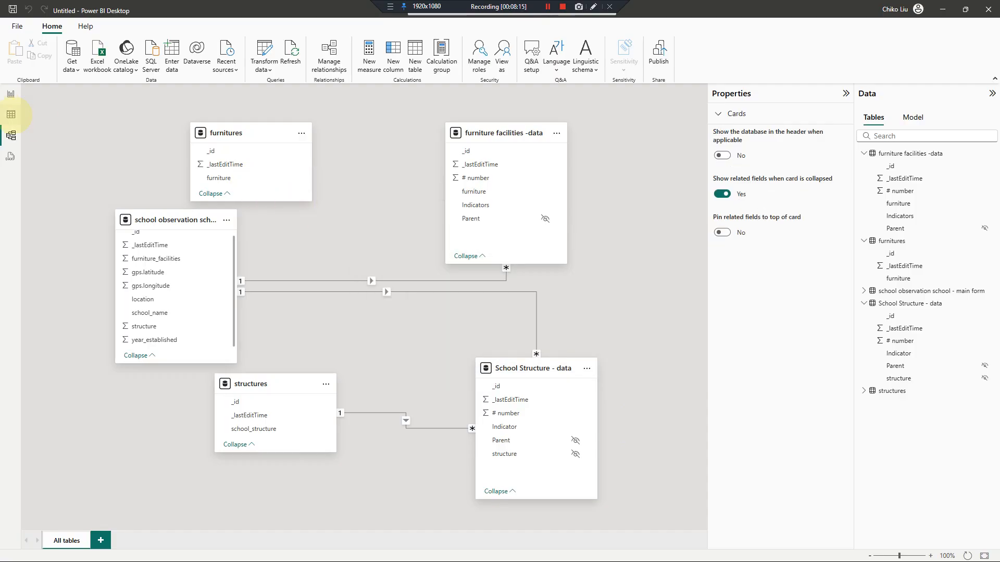
{"action": "left_click", "coordinate": [11, 115]}
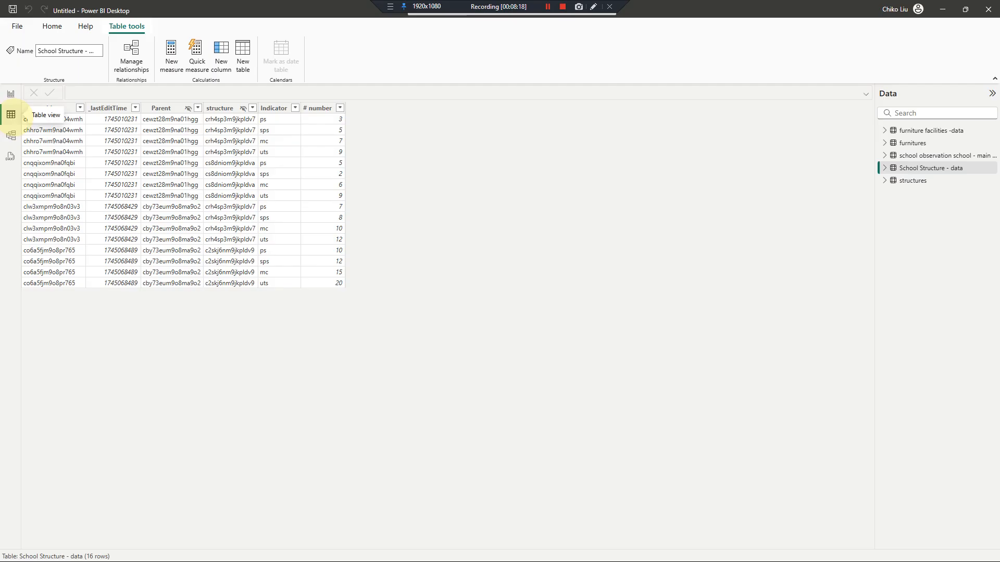
{"action": "left_click", "coordinate": [911, 130]}
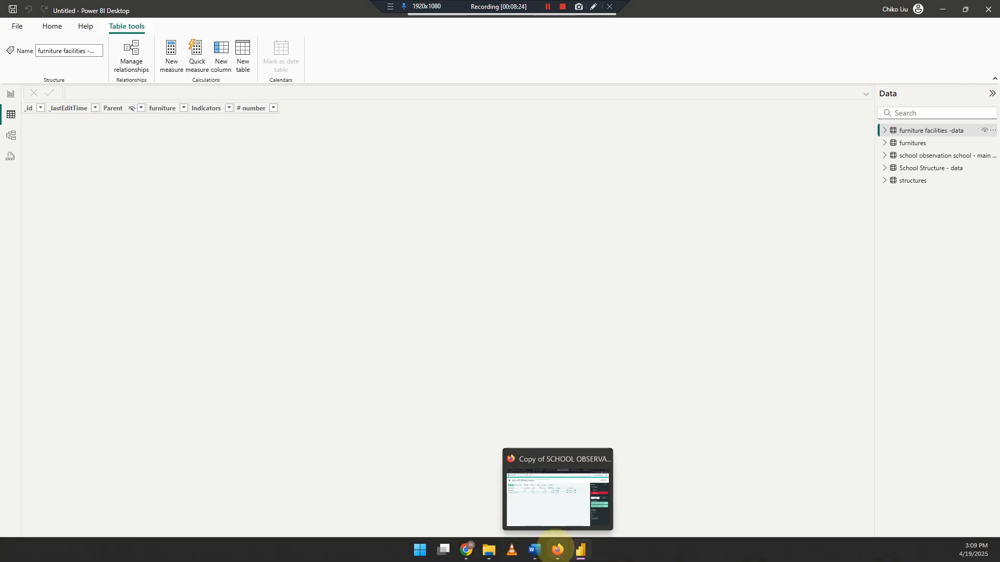
Step: Switch to ActivityInfo in Firefox, reload the school observation form, and open Grace Academy's Furniture Facilities records
{"action": "left_click", "coordinate": [557, 550]}
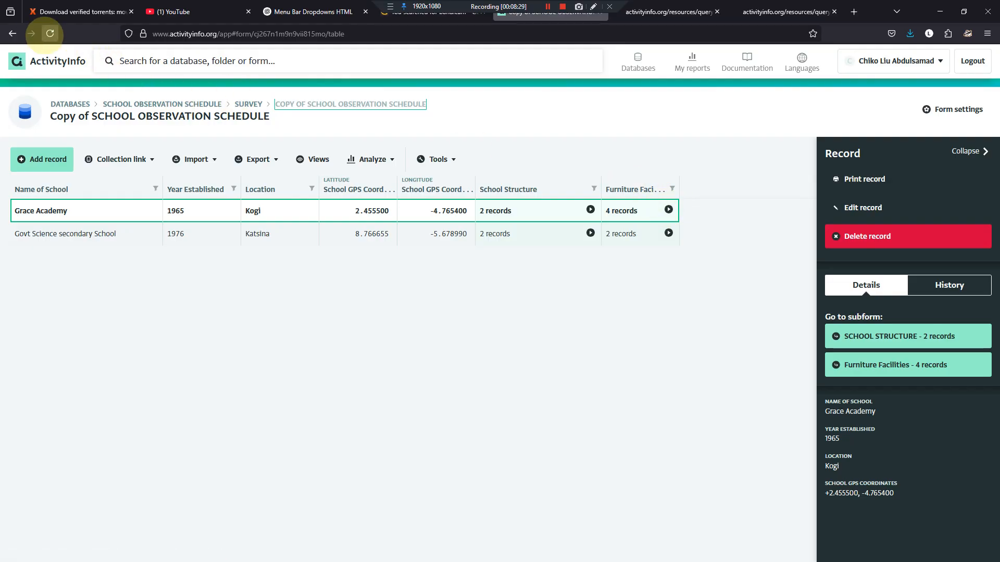
{"action": "left_click", "coordinate": [50, 33]}
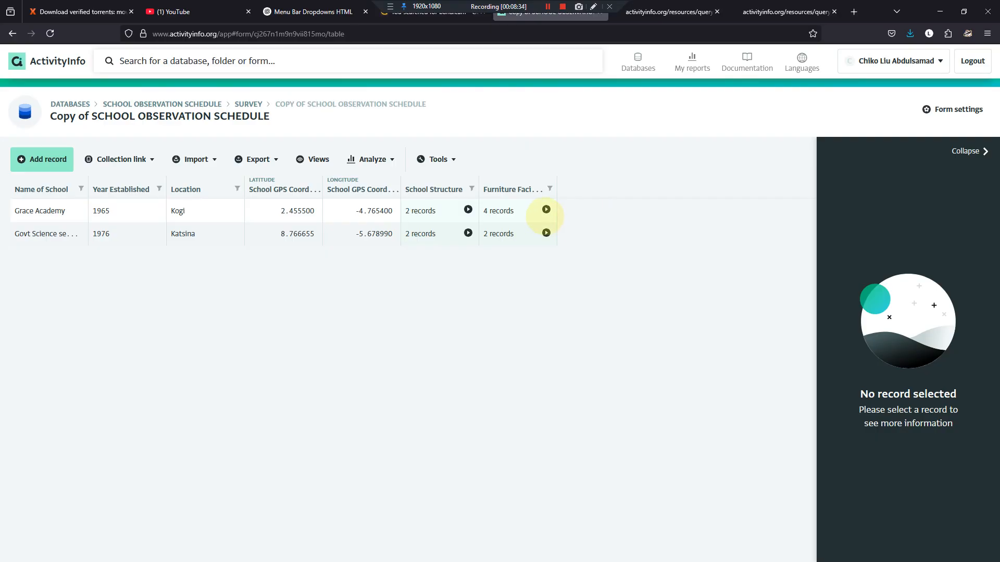
{"action": "left_click", "coordinate": [546, 210]}
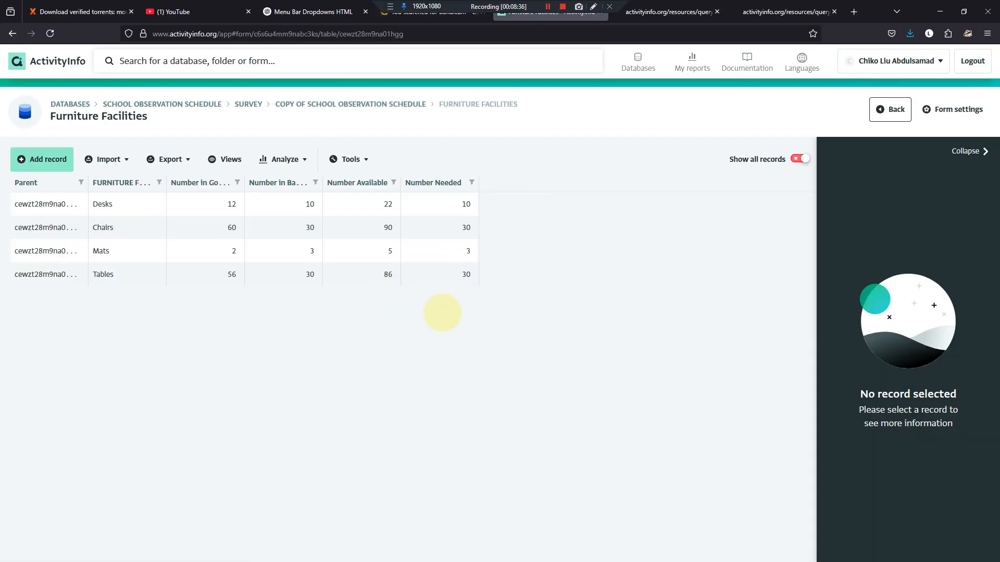
Step: Export the entire Furniture Facilities form as a JSON query in a new tab, and copy its URL
{"action": "left_click", "coordinate": [168, 159]}
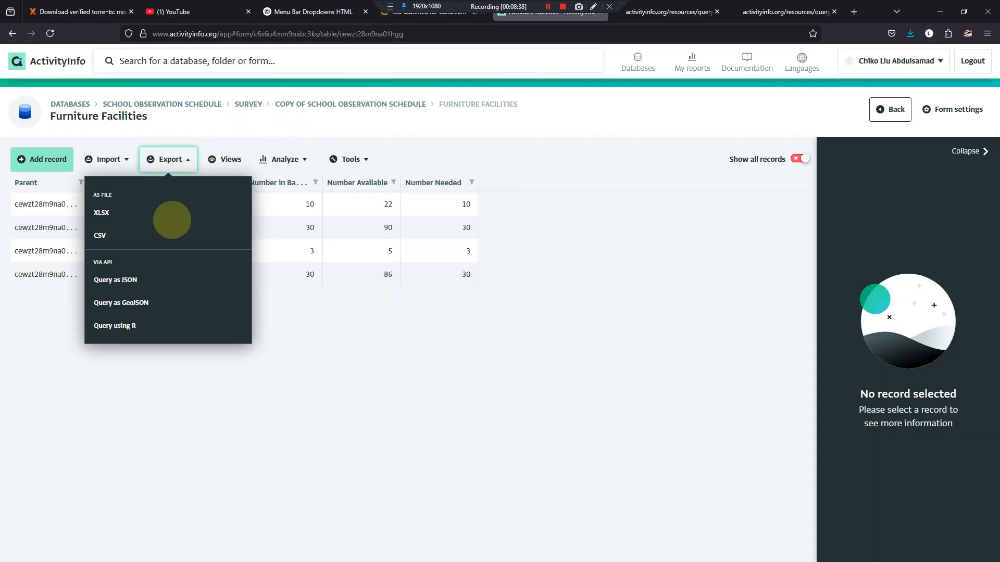
{"action": "left_click", "coordinate": [155, 281]}
{"action": "left_click", "coordinate": [130, 286]}
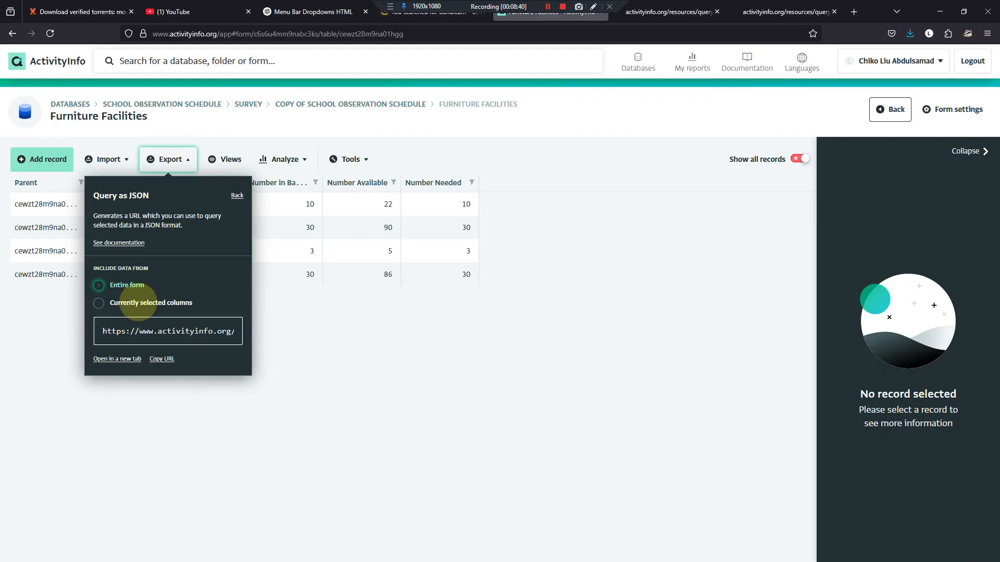
{"action": "left_click", "coordinate": [123, 359]}
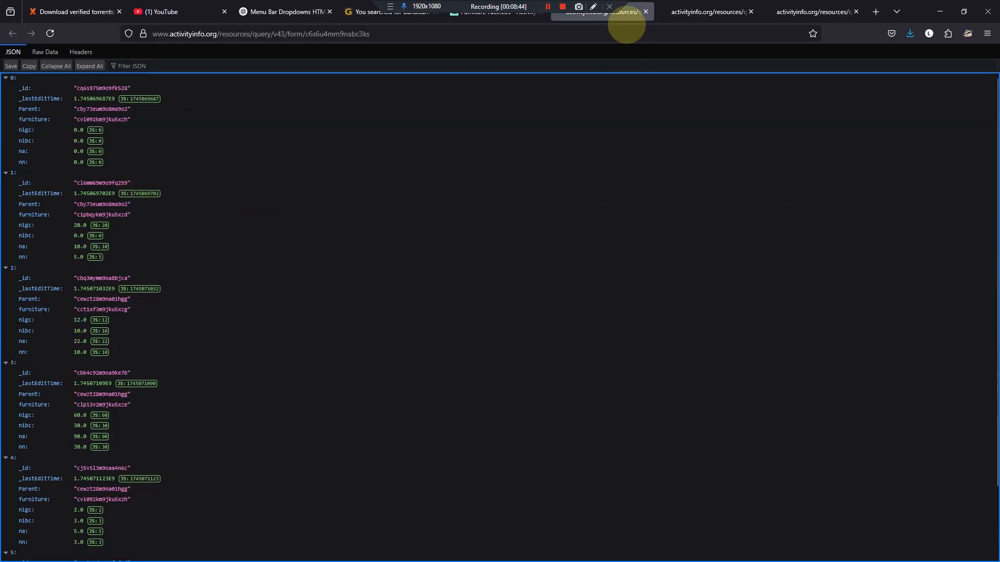
{"action": "left_click", "coordinate": [470, 34]}
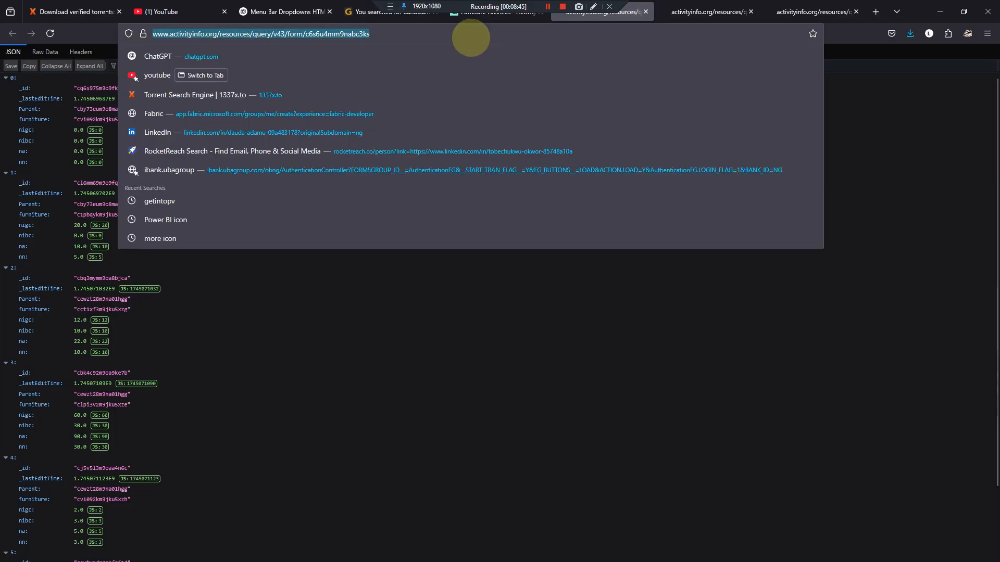
{"action": "key", "text": "ctrl+c"}
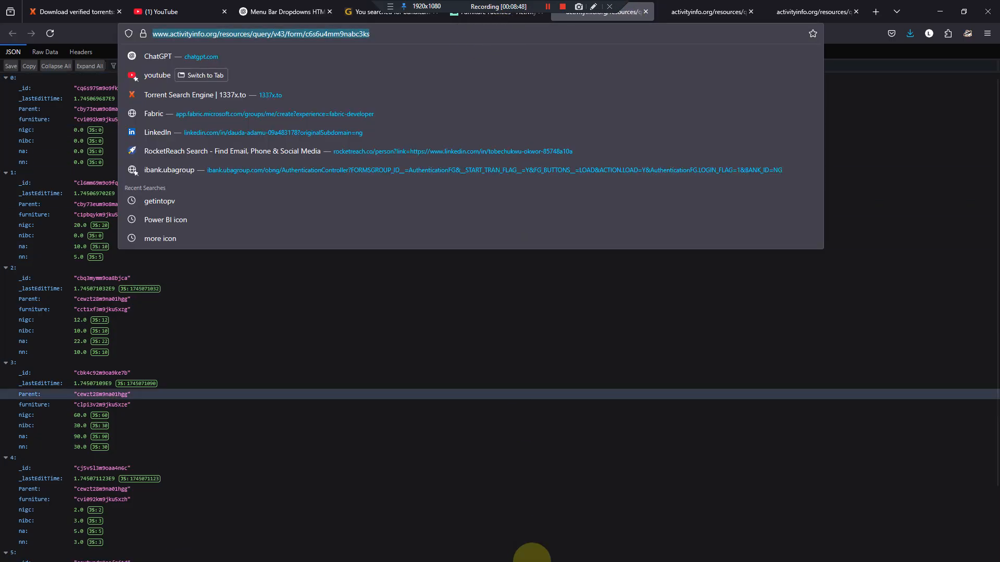
Step: Switch back to Power BI, open the furniture facilities -data query in Power Query Editor, and refresh all previews
{"action": "left_click", "coordinate": [580, 550]}
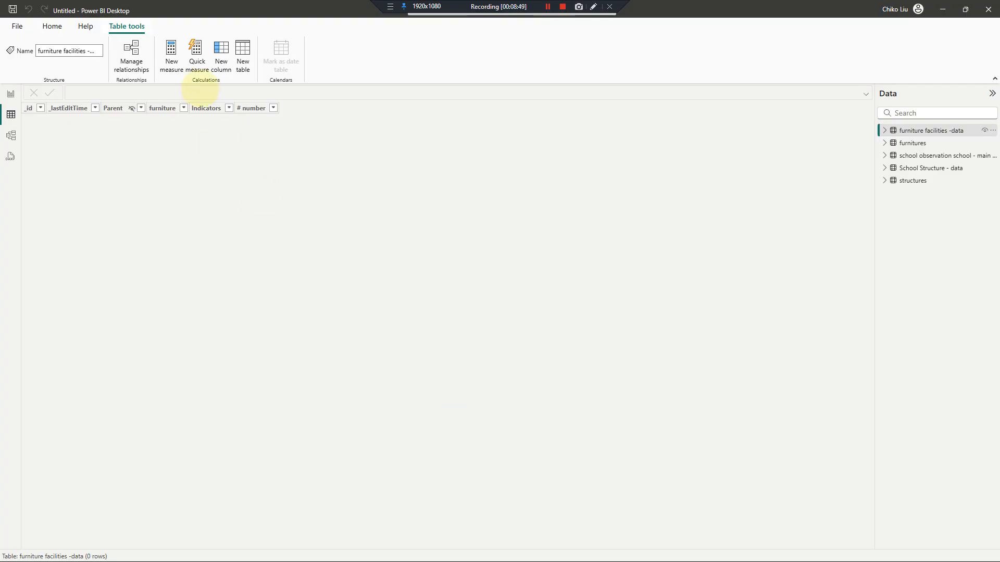
{"action": "left_click", "coordinate": [51, 26]}
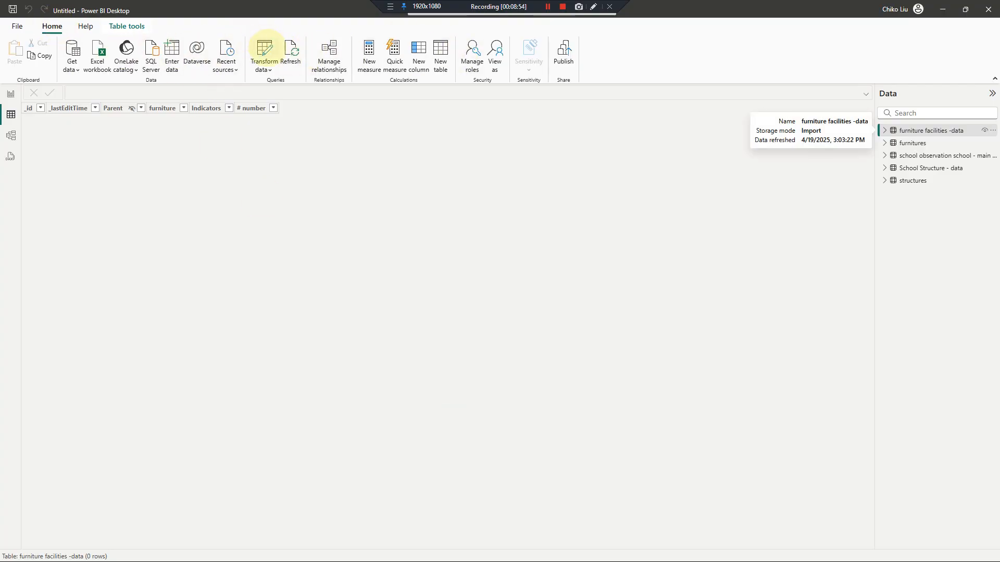
{"action": "left_click", "coordinate": [265, 49]}
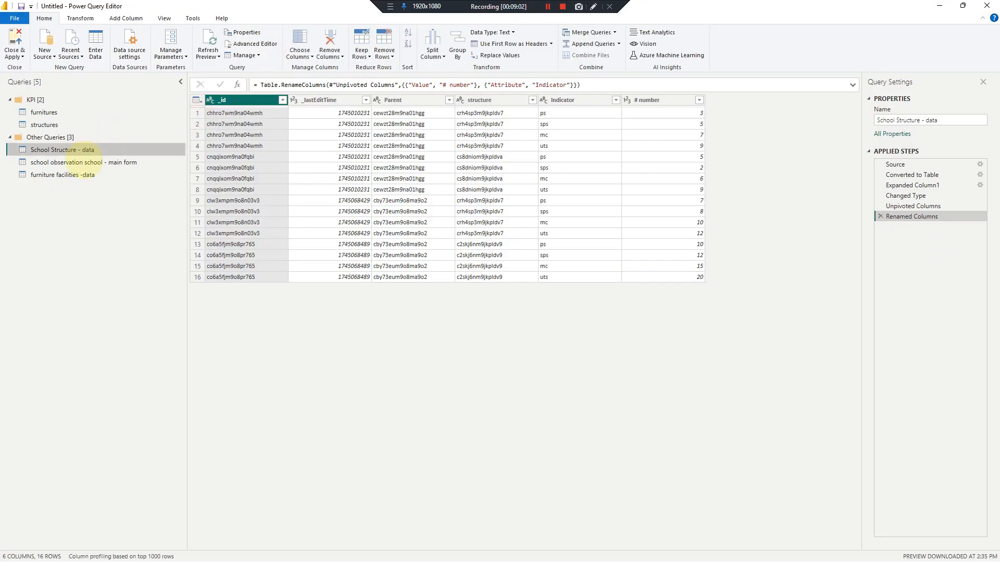
{"action": "left_click", "coordinate": [89, 177]}
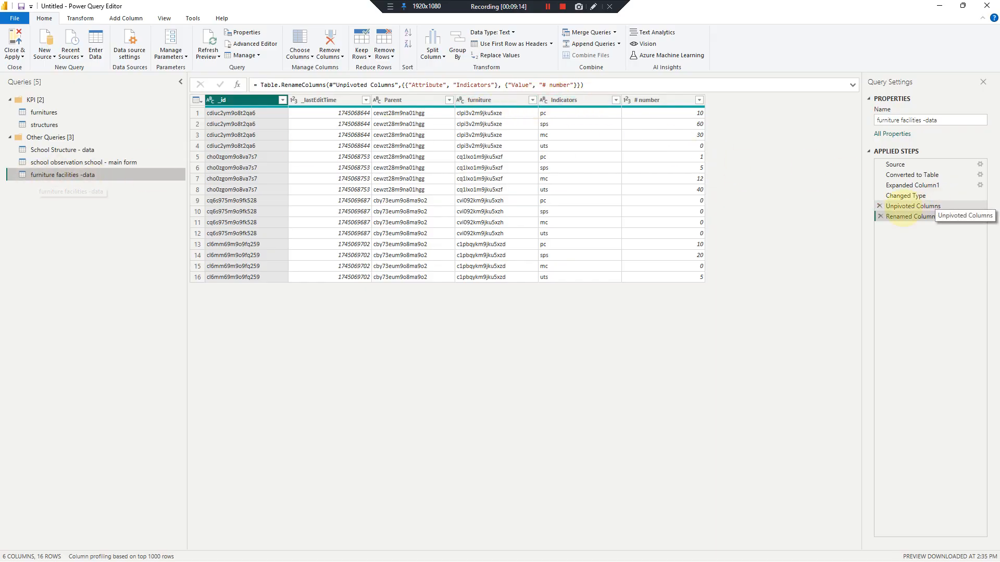
{"action": "left_click", "coordinate": [901, 207]}
{"action": "left_click", "coordinate": [903, 197]}
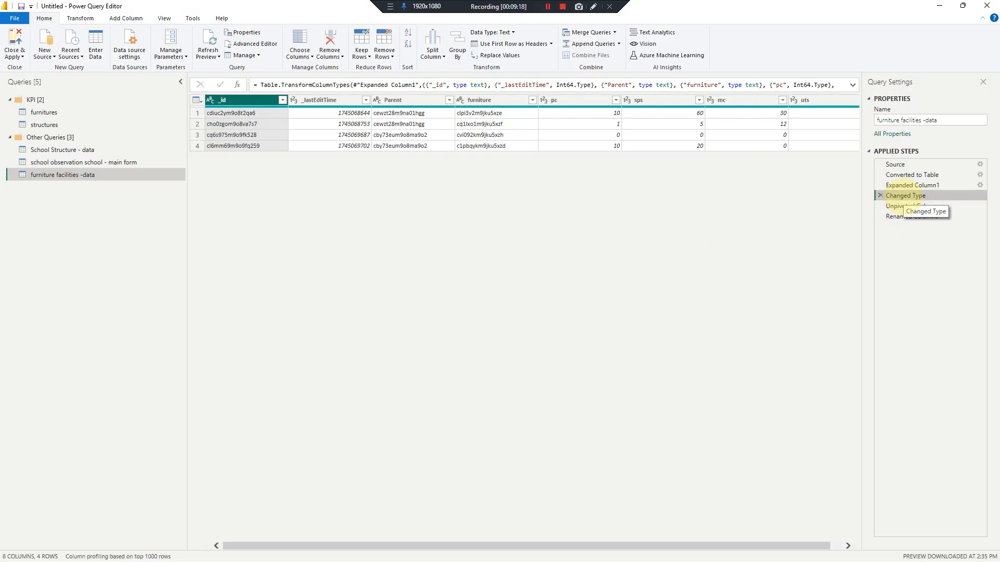
{"action": "left_click", "coordinate": [208, 54]}
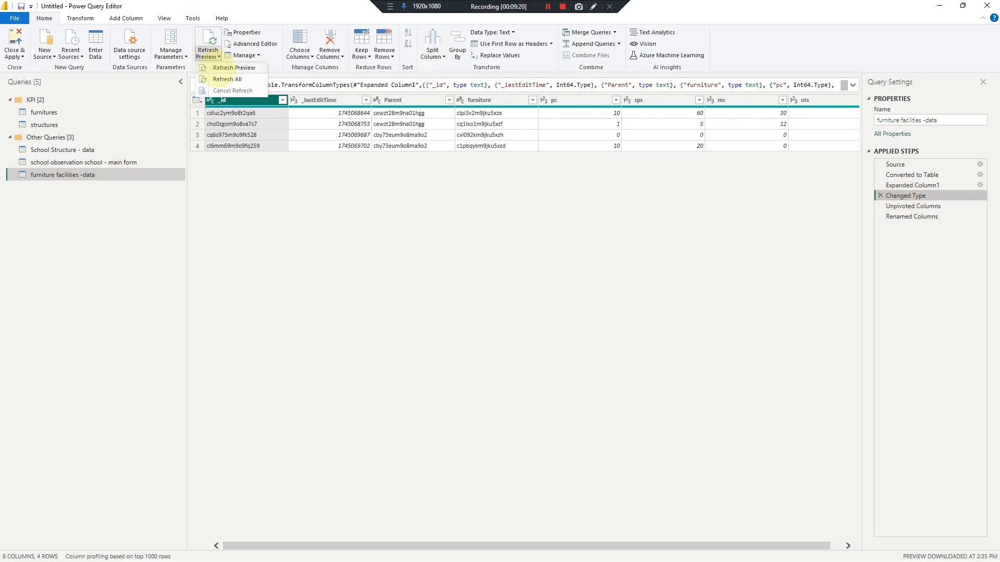
{"action": "left_click", "coordinate": [228, 79]}
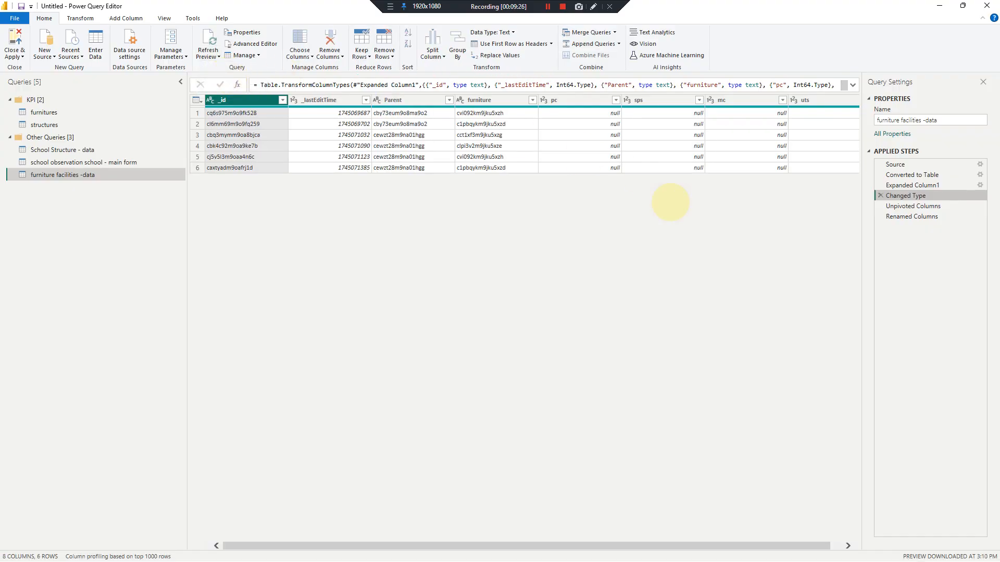
Step: Examine the columns and rows at the applied steps of furniture facilities -data, including the fields available for expanding Column1
{"action": "left_click_drag", "start_coordinate": [701, 545], "coordinate": [760, 546]}
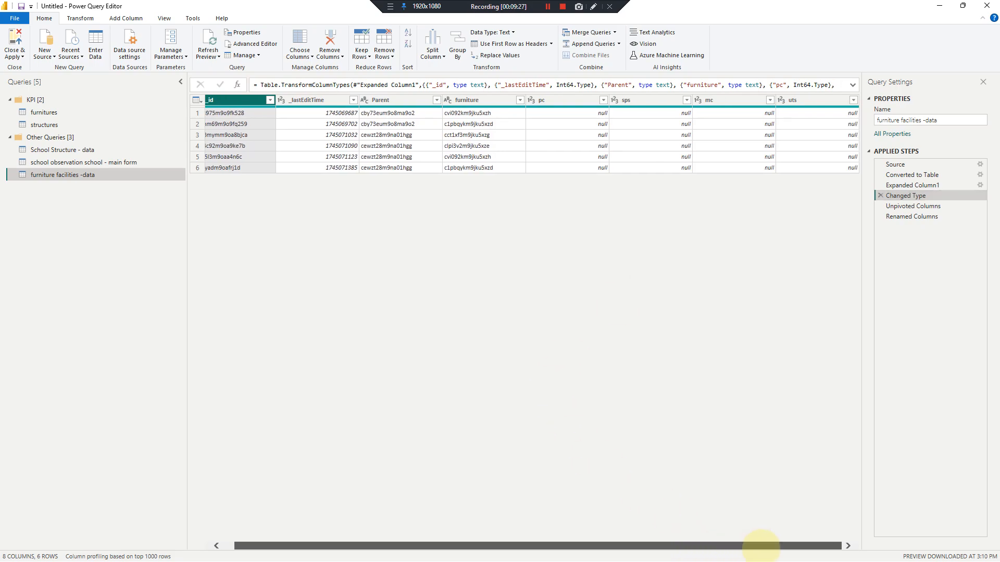
{"action": "left_click", "coordinate": [912, 186]}
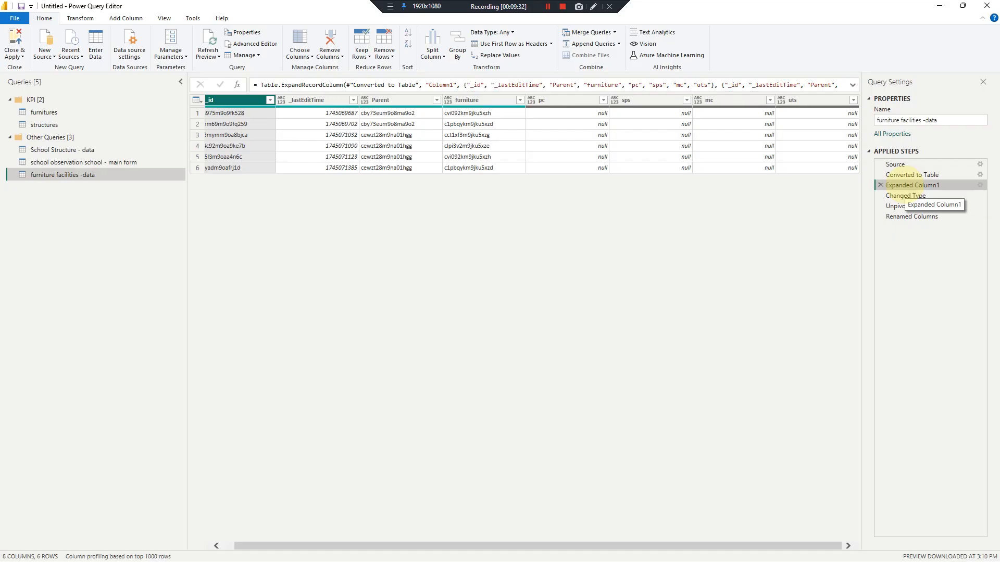
{"action": "left_click", "coordinate": [913, 174]}
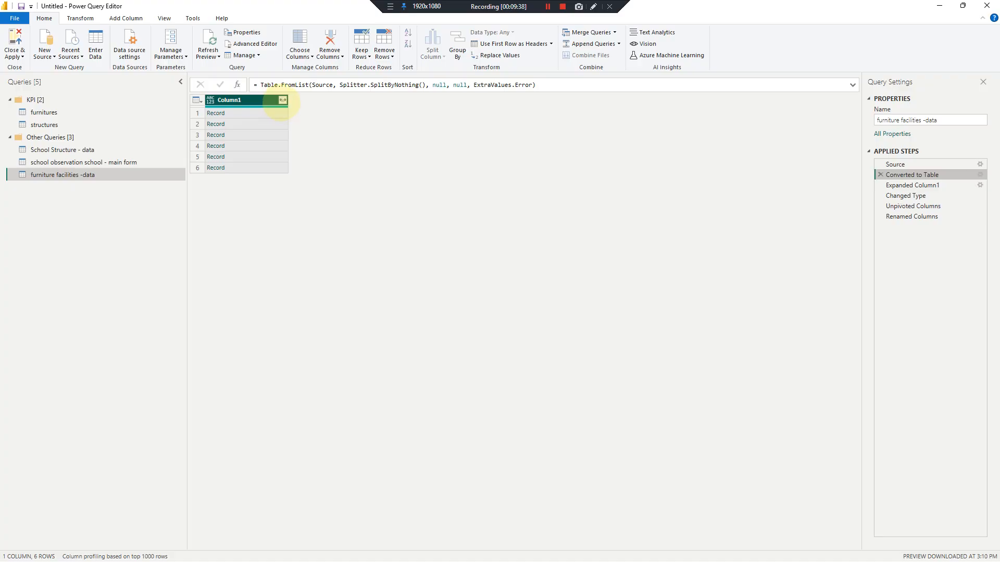
{"action": "left_click", "coordinate": [281, 100]}
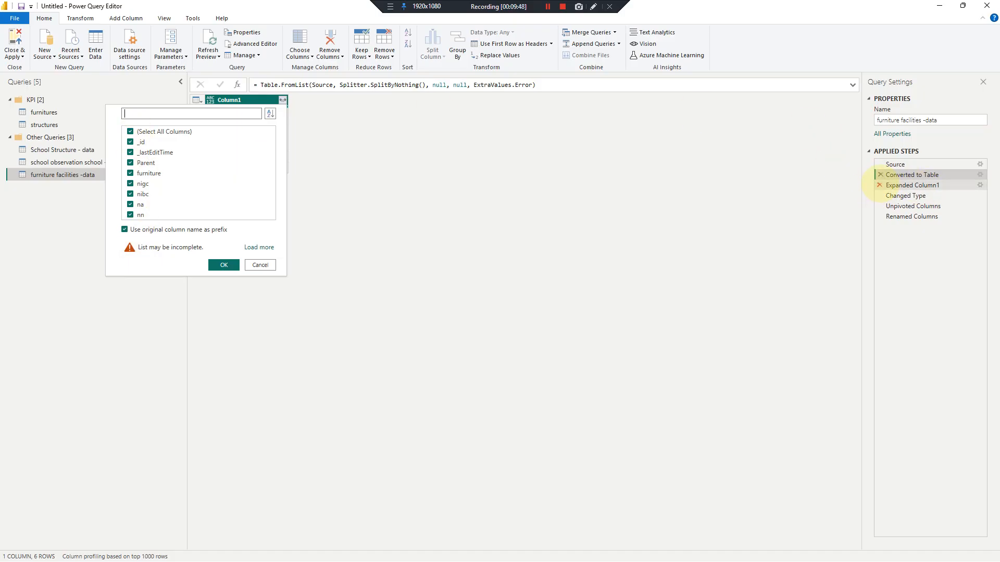
{"action": "left_click", "coordinate": [879, 185]}
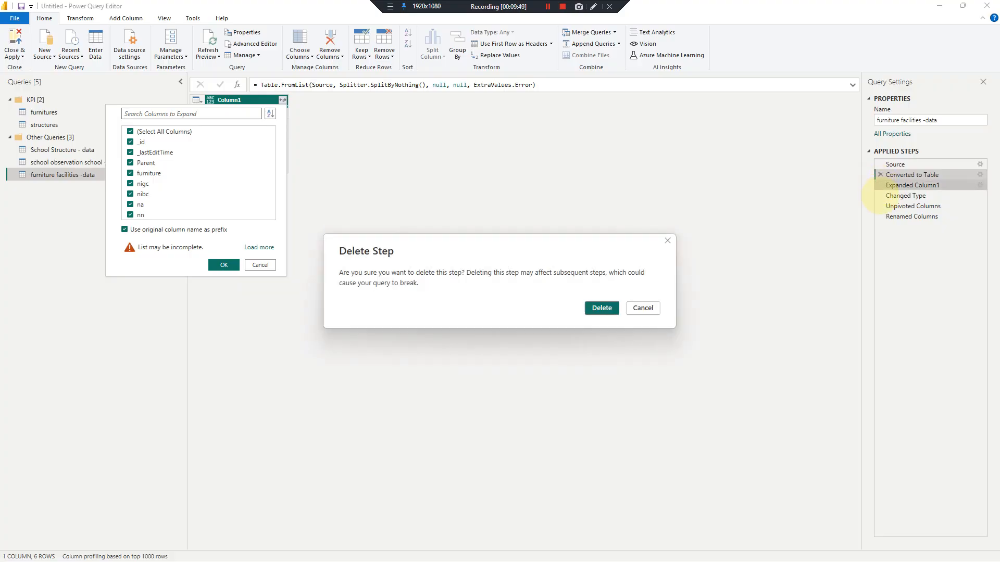
{"action": "left_click", "coordinate": [642, 308]}
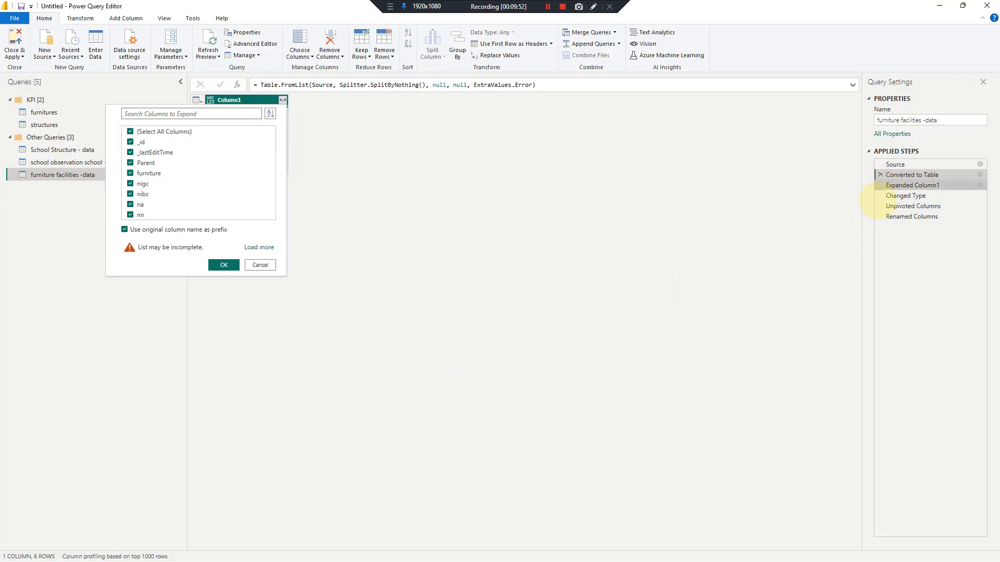
{"action": "left_click", "coordinate": [872, 201]}
{"action": "left_click", "coordinate": [909, 216]}
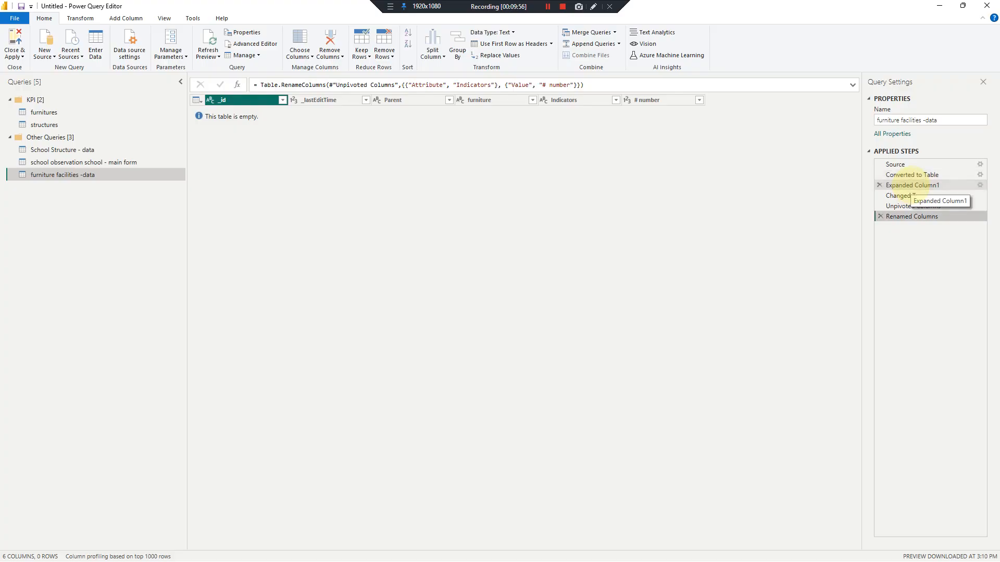
{"action": "left_click", "coordinate": [912, 186]}
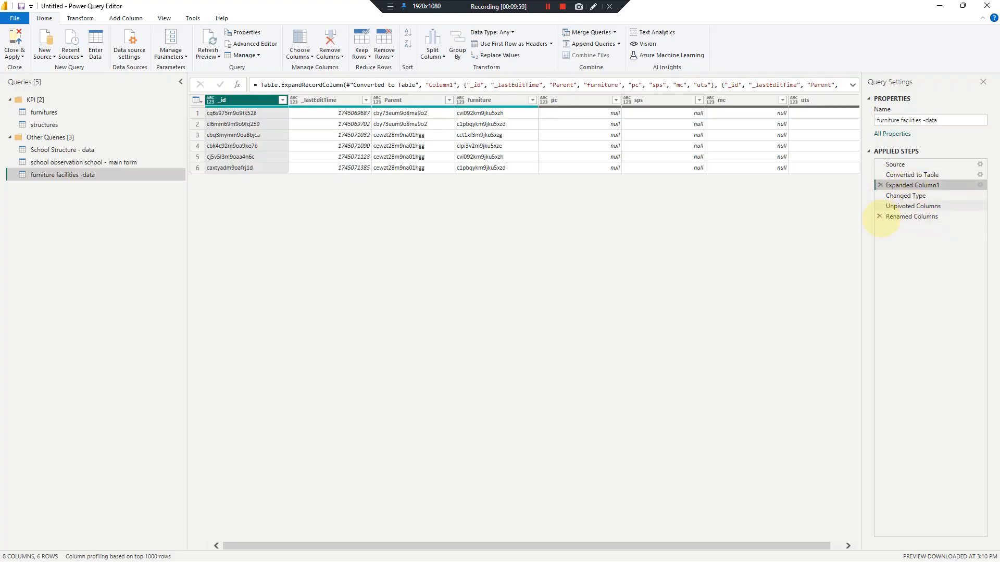
Step: Delete the Renamed Columns, Unpivoted Columns, Changed Type and Expanded Column1 steps from furniture facilities -data
{"action": "left_click", "coordinate": [880, 216]}
{"action": "left_click", "coordinate": [879, 206]}
{"action": "left_click", "coordinate": [880, 196]}
{"action": "left_click", "coordinate": [879, 185]}
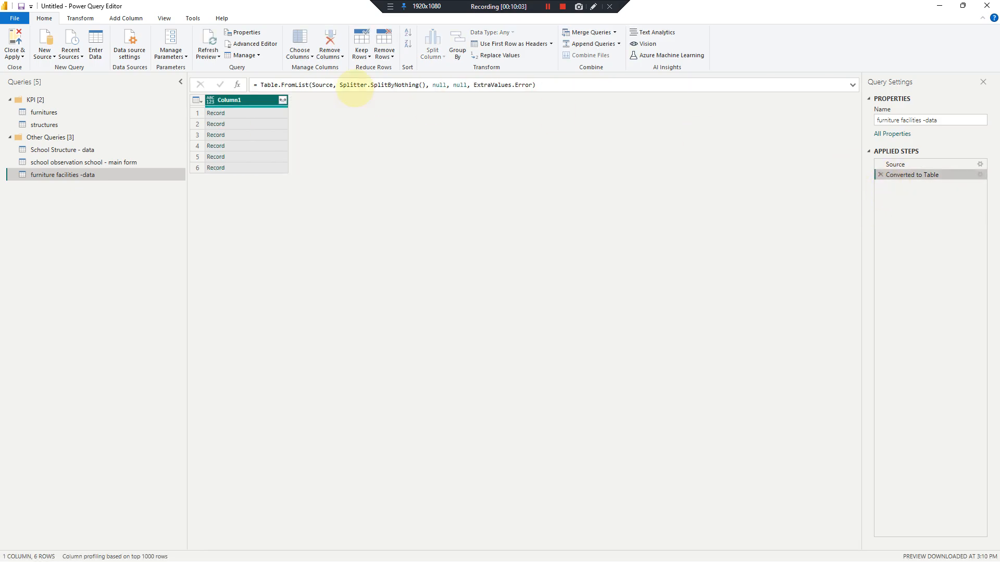
Step: Try expanding all fields of Column1 with the original column name as prefix, and delete that expansion step
{"action": "left_click", "coordinate": [282, 100]}
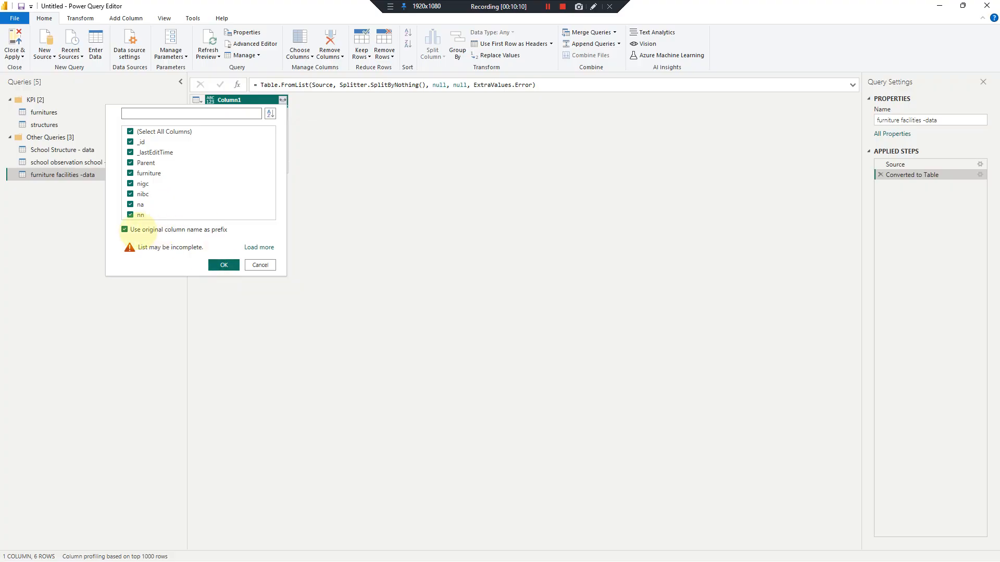
{"action": "left_click", "coordinate": [224, 264]}
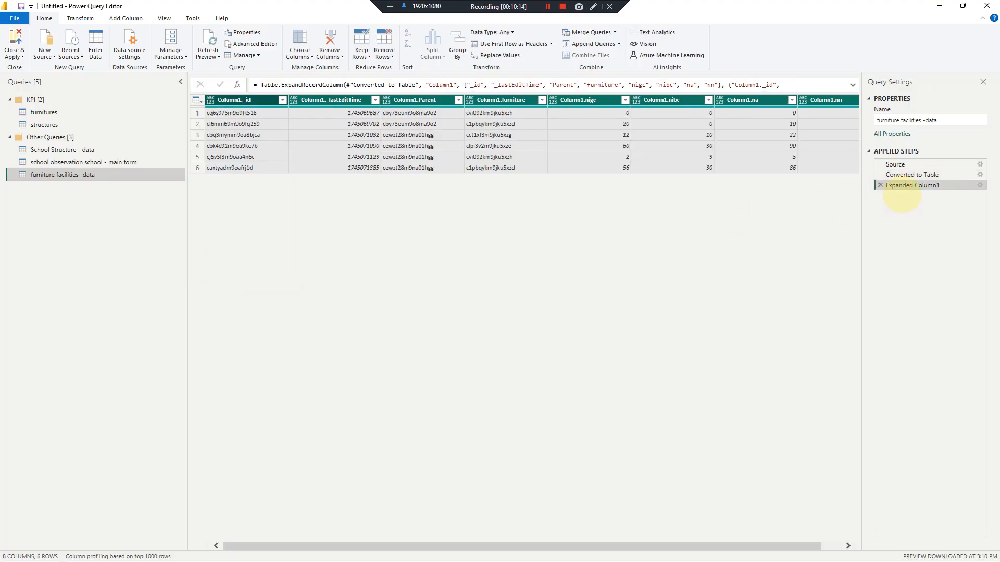
{"action": "left_click", "coordinate": [880, 185]}
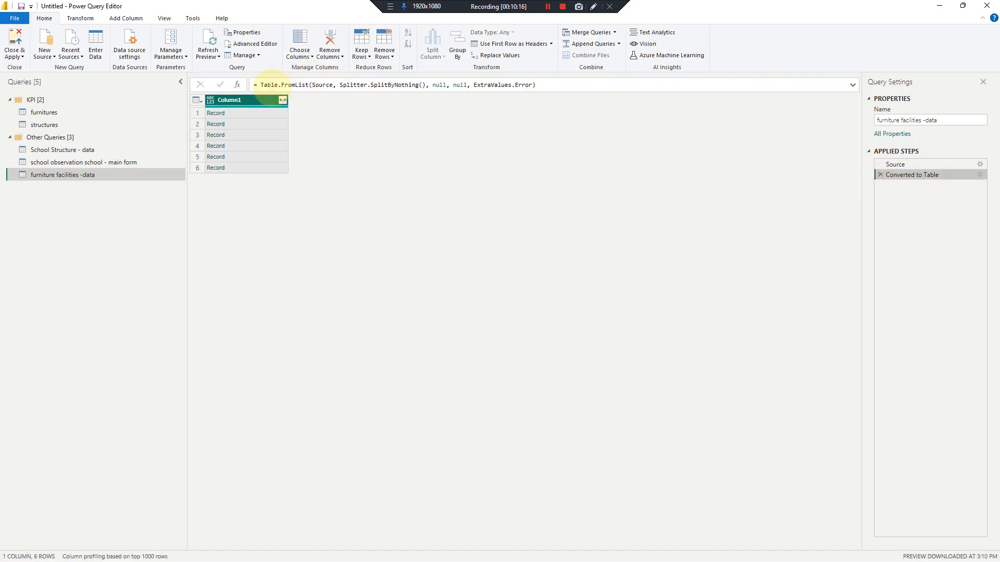
Step: Expand Column1 of furniture facilities -data into all its fields without the original column name as prefix
{"action": "left_click", "coordinate": [282, 100]}
{"action": "left_click", "coordinate": [125, 229]}
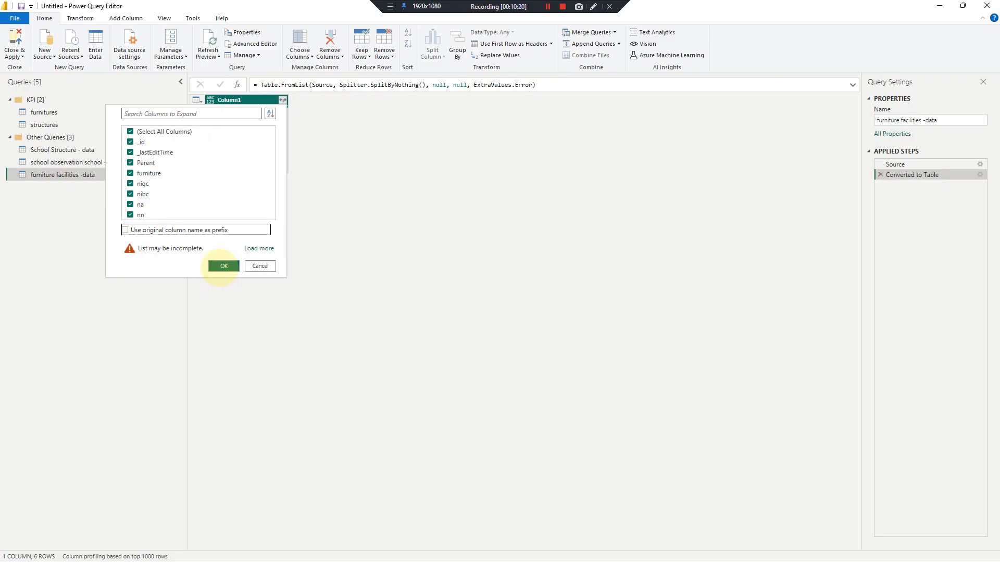
{"action": "left_click", "coordinate": [223, 266]}
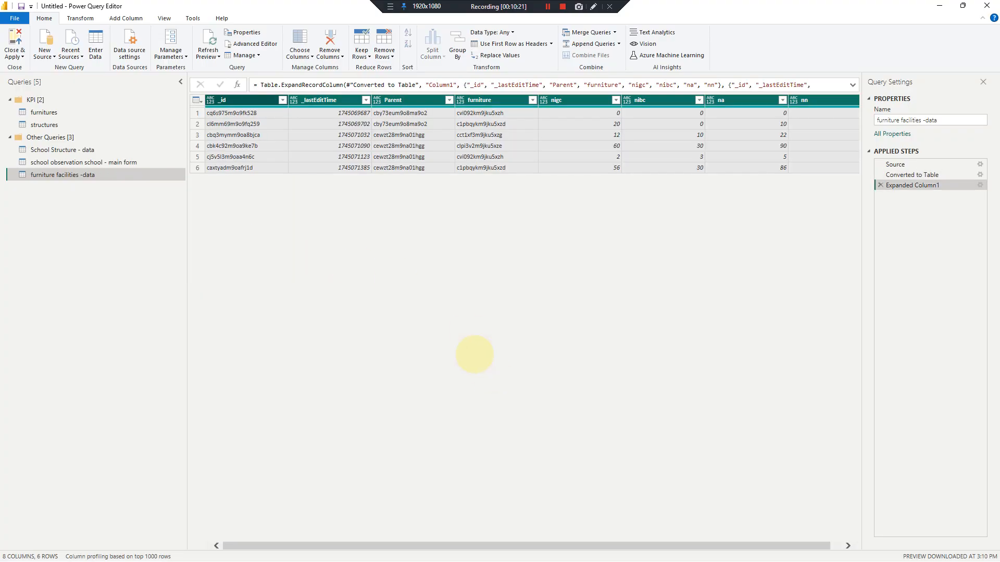
Step: Unpivot the nigc, nibc, na and nn columns of furniture facilities -data
{"action": "left_click_drag", "start_coordinate": [497, 543], "coordinate": [616, 543]}
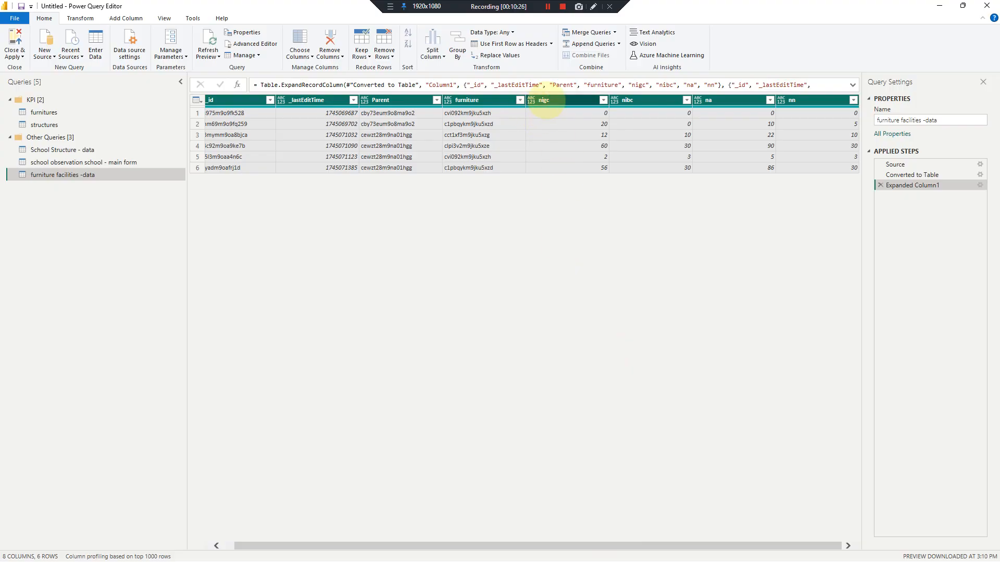
{"action": "left_click", "coordinate": [546, 100]}
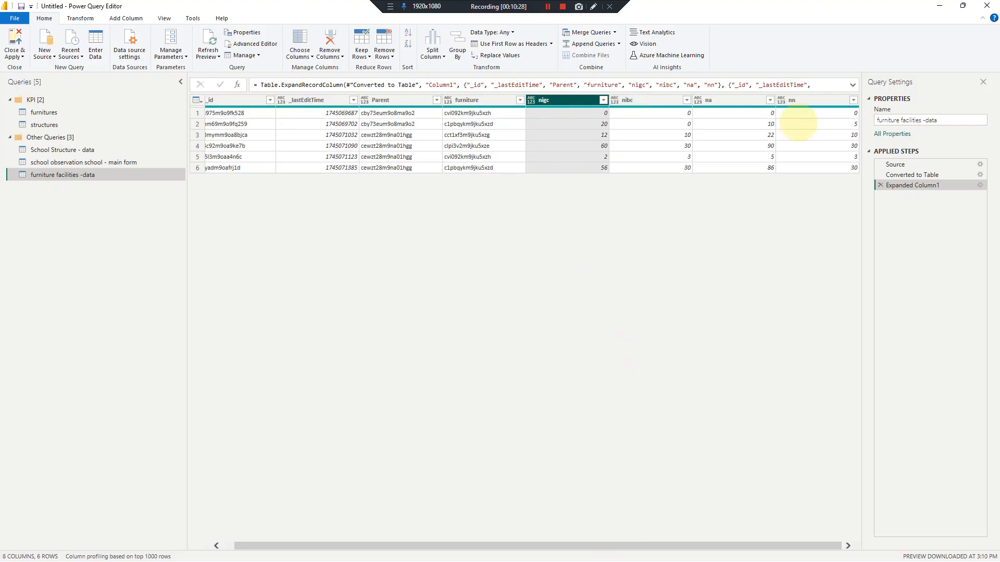
{"action": "left_click", "coordinate": [804, 101], "text": "shift"}
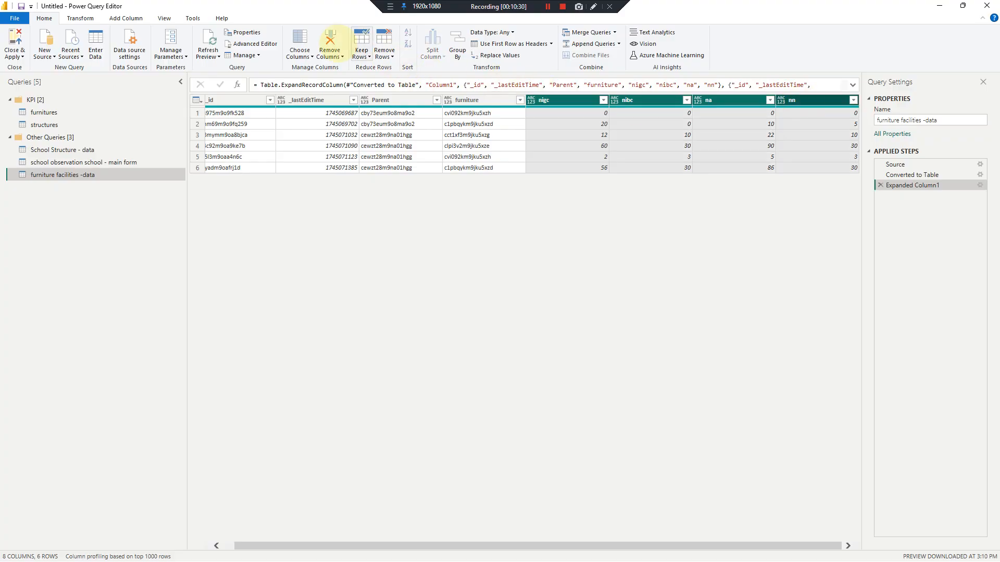
{"action": "left_click", "coordinate": [80, 18]}
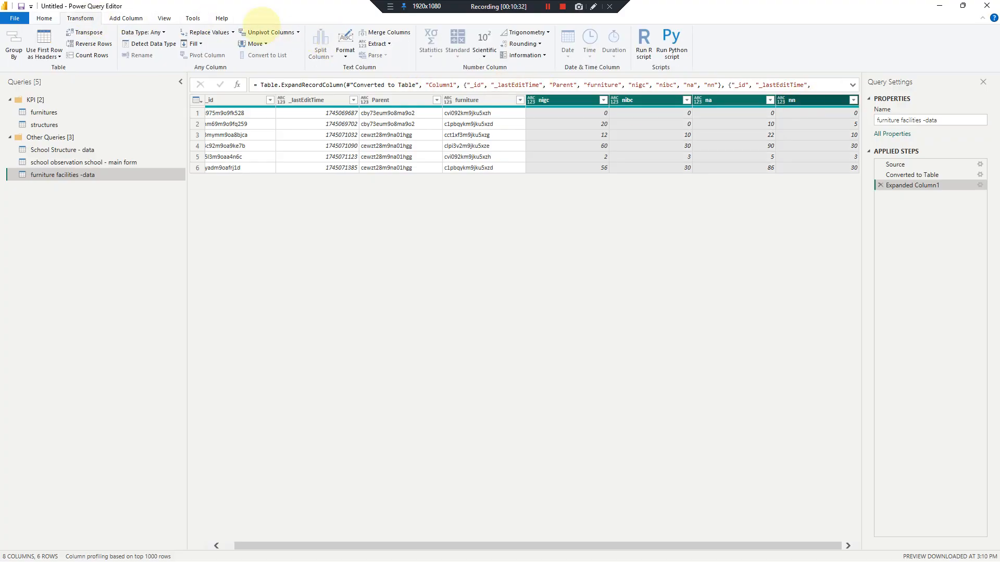
{"action": "left_click", "coordinate": [267, 32]}
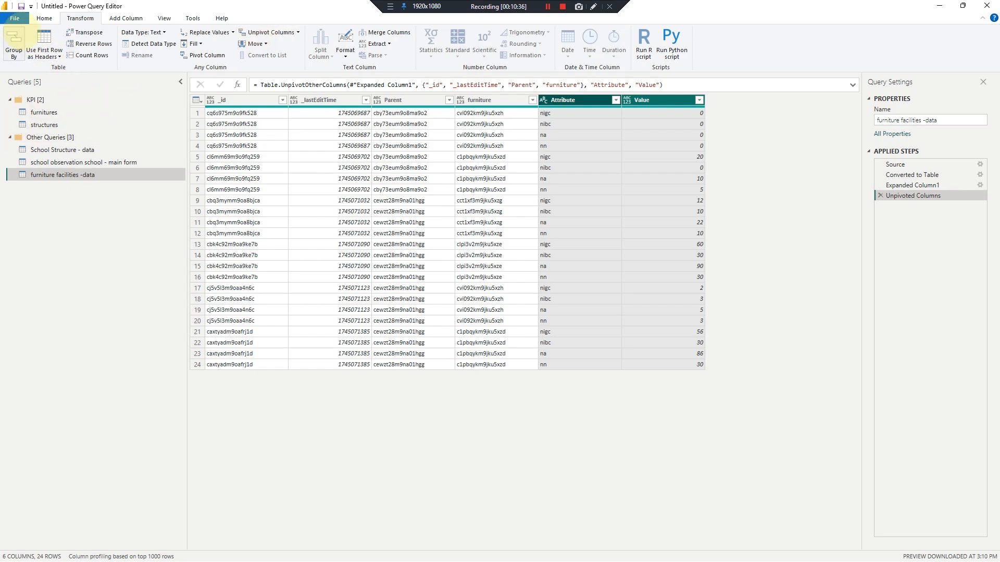
Step: Close the query editor, applying the changes to furniture facilities -data, and return to the report page
{"action": "left_click", "coordinate": [15, 18]}
{"action": "left_click", "coordinate": [36, 33]}
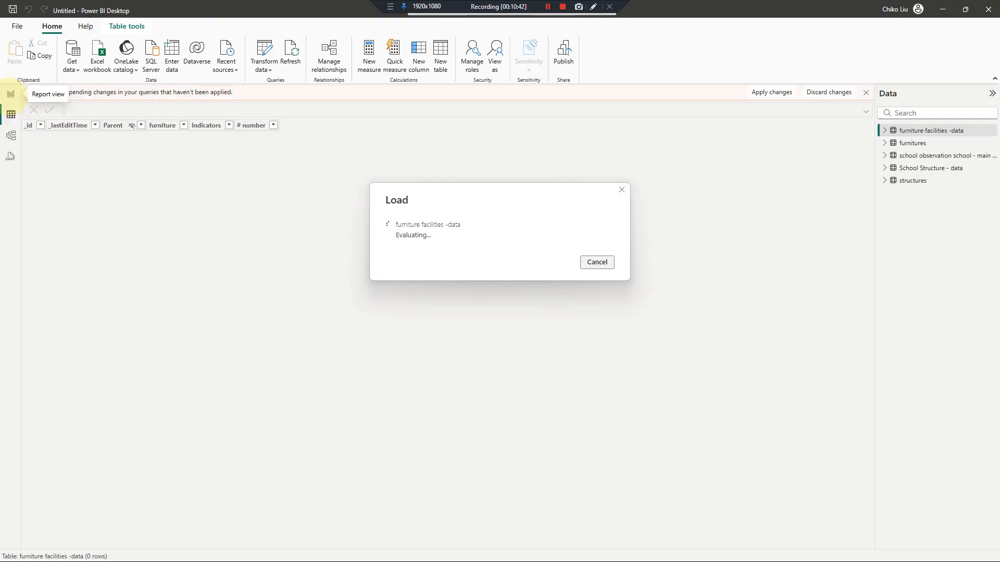
{"action": "key", "text": "alt+Tab"}
{"action": "left_click", "coordinate": [8, 97]}
{"action": "key", "text": "alt+Tab"}
{"action": "key", "text": "alt+Tab"}
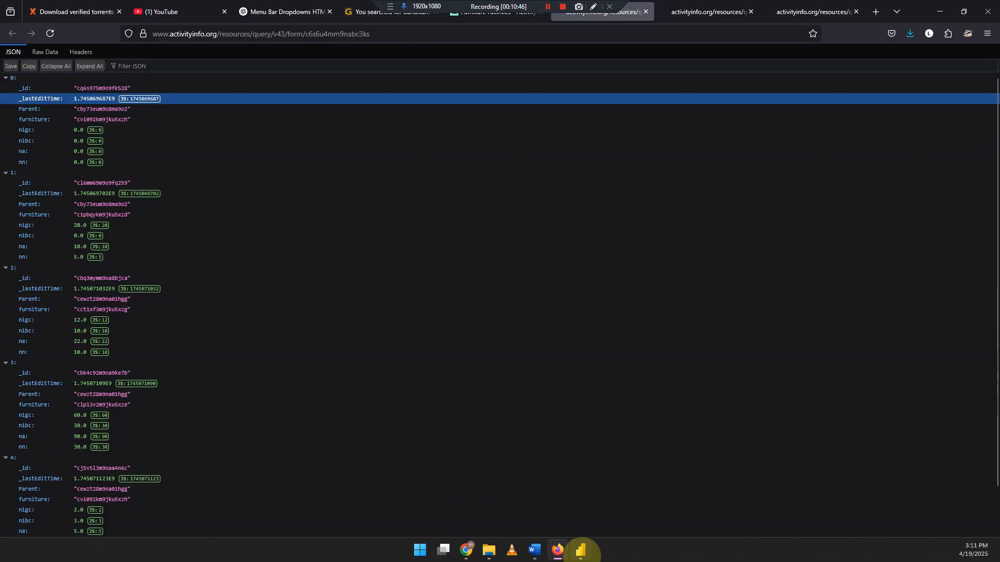
{"action": "left_click", "coordinate": [579, 553]}
{"action": "left_click", "coordinate": [11, 93]}
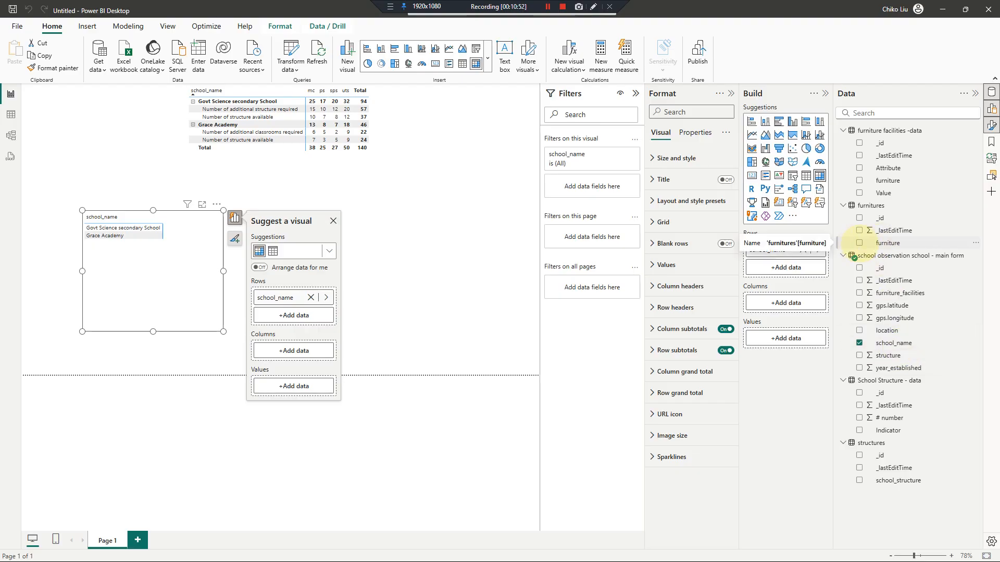
Step: Clear and delete the existing furniture matrix, and create a new table visual with school_name from the main form
{"action": "left_click", "coordinate": [859, 243]}
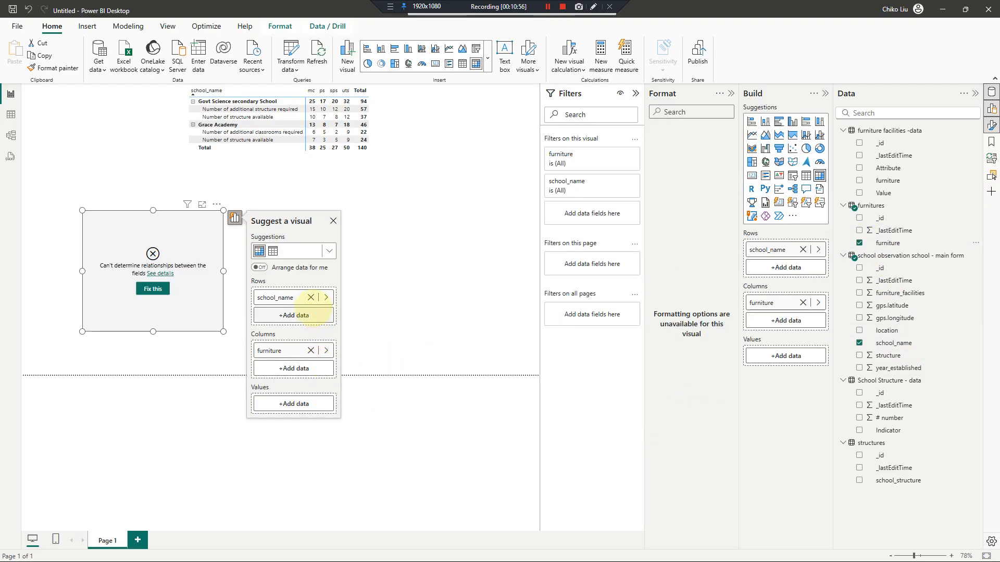
{"action": "left_click", "coordinate": [311, 297]}
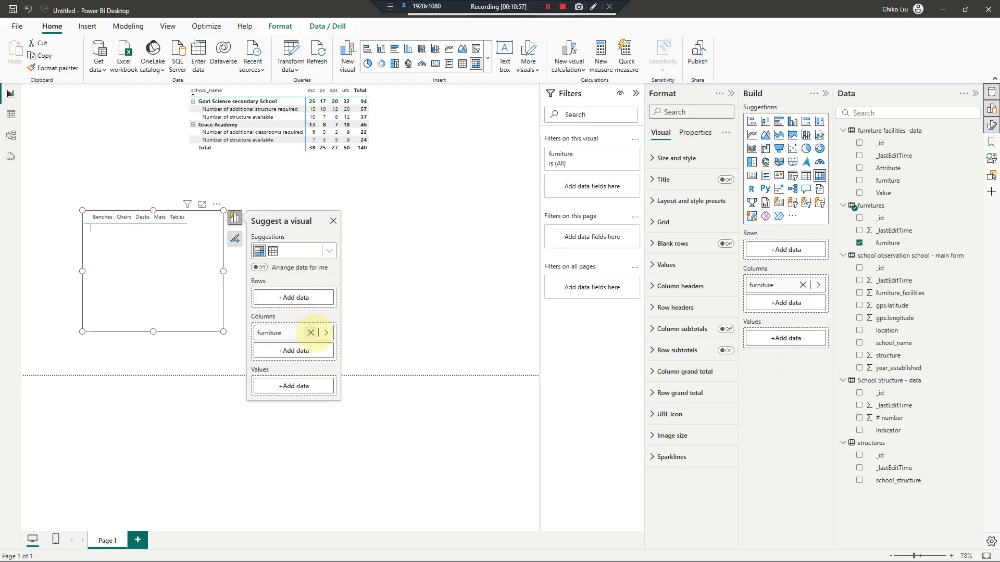
{"action": "left_click", "coordinate": [311, 332]}
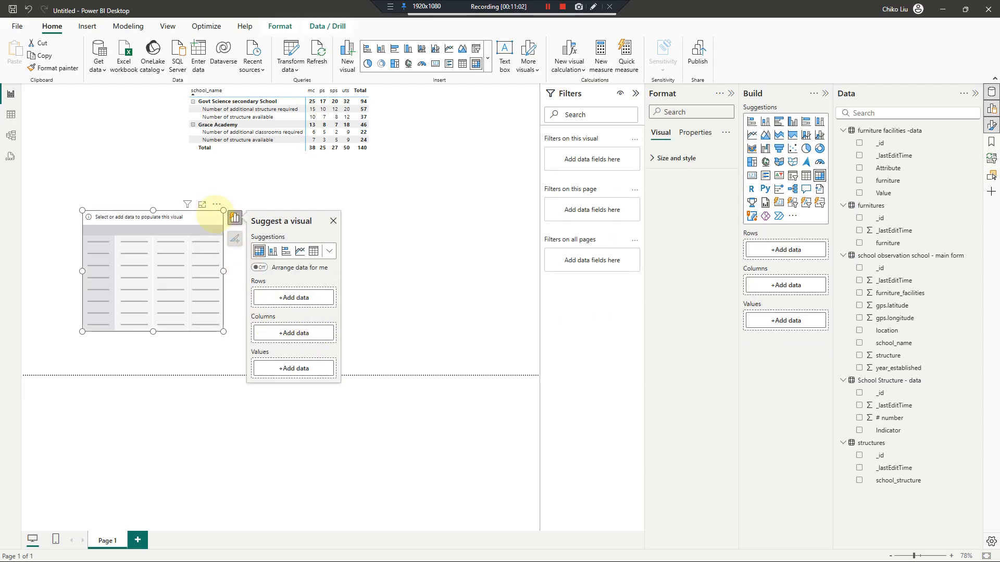
{"action": "key", "text": "Delete"}
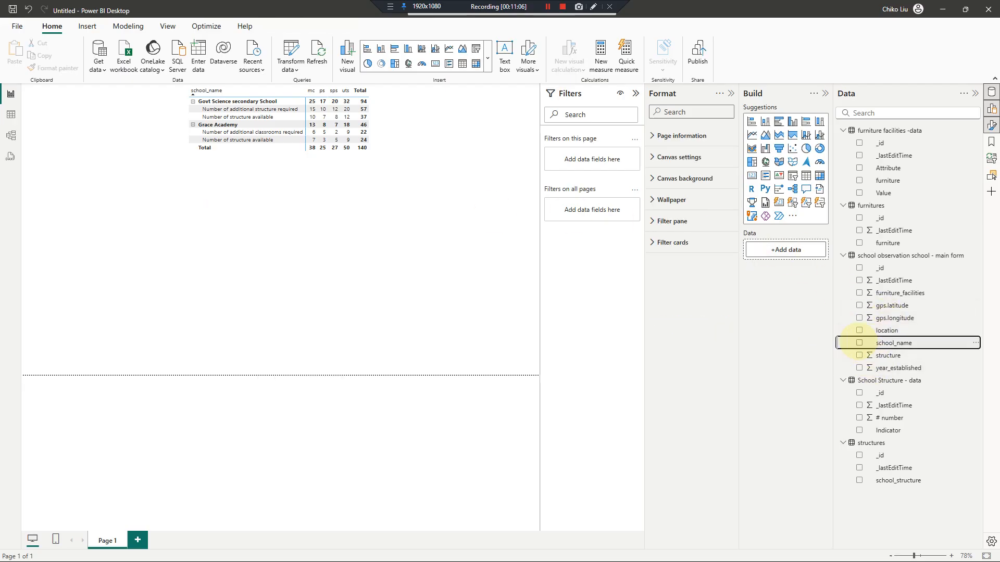
{"action": "left_click", "coordinate": [859, 342]}
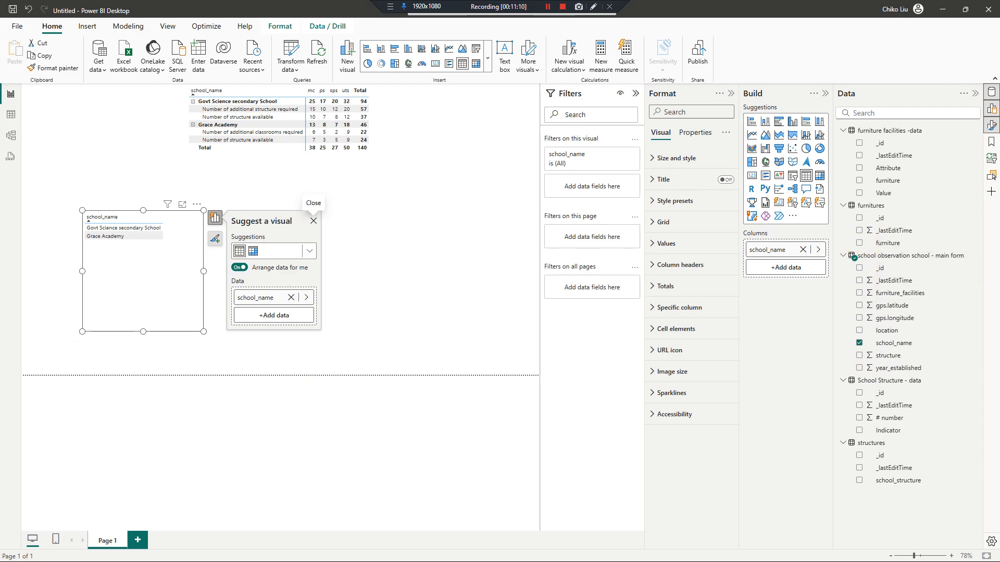
Step: Relate furnitures _id one-to-many to furniture in furniture facilities -data, and add the furniture field from furnitures to the school_name table visual
{"action": "left_click", "coordinate": [11, 136]}
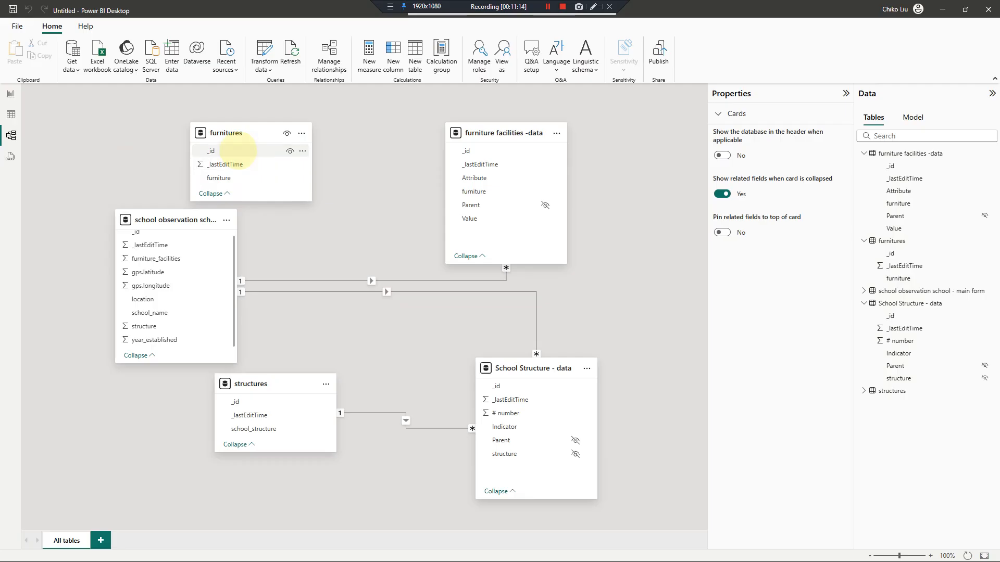
{"action": "left_click_drag", "start_coordinate": [241, 151], "coordinate": [471, 191]}
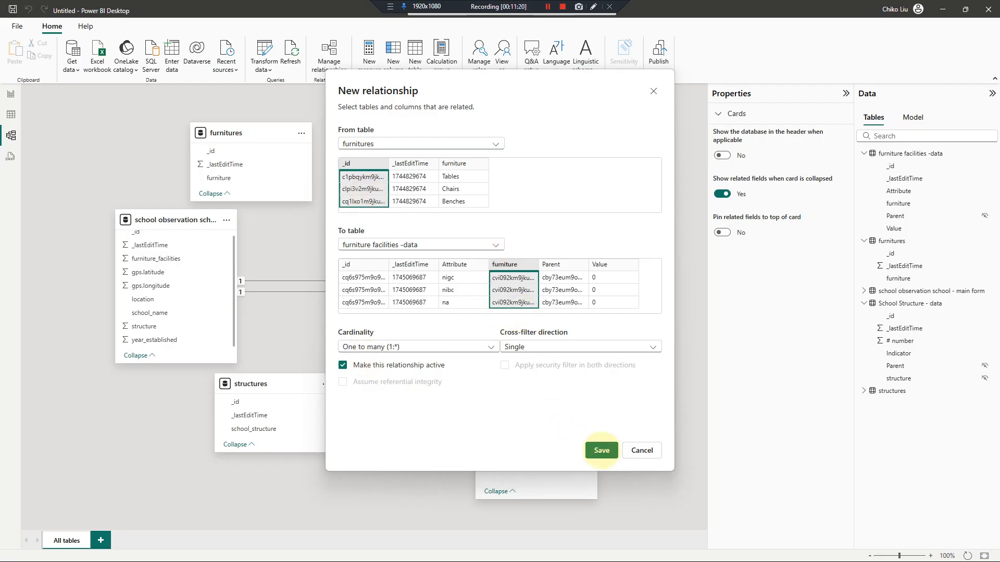
{"action": "left_click", "coordinate": [601, 450]}
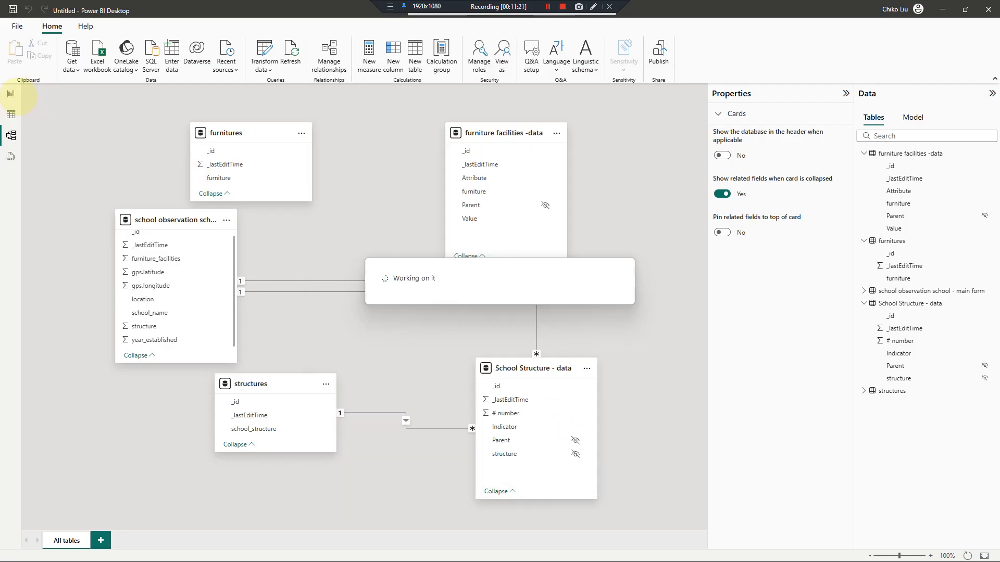
{"action": "left_click", "coordinate": [10, 94]}
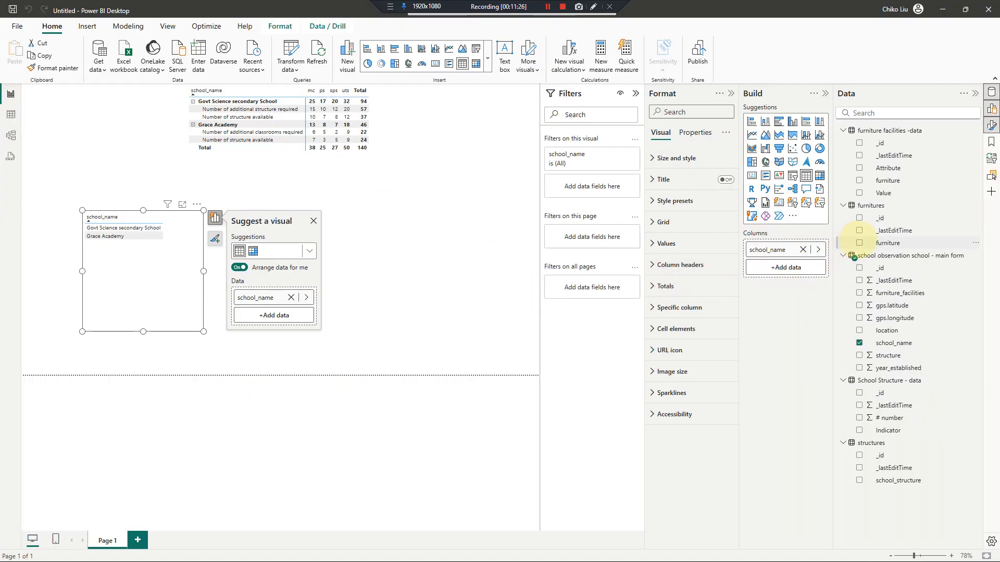
{"action": "left_click", "coordinate": [859, 243]}
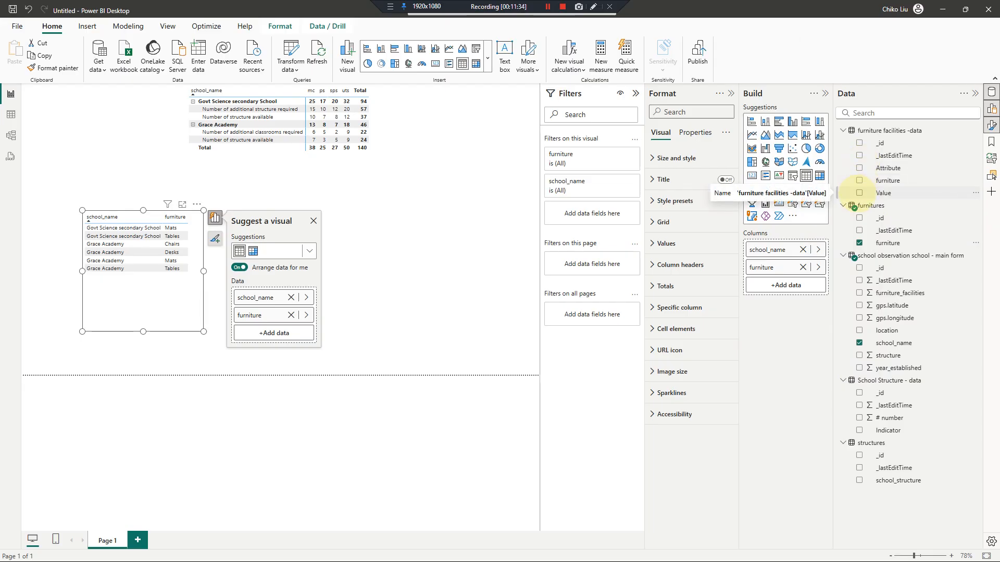
Step: Rename the Attribute column of furniture facilities -data to indicator and Value to # number, and apply the query changes
{"action": "left_click", "coordinate": [290, 49]}
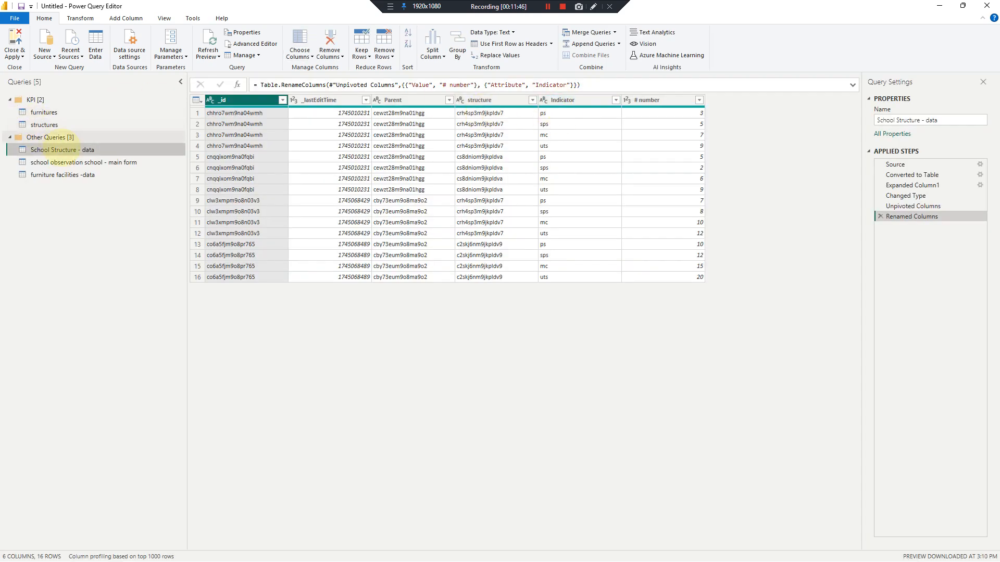
{"action": "left_click", "coordinate": [78, 176]}
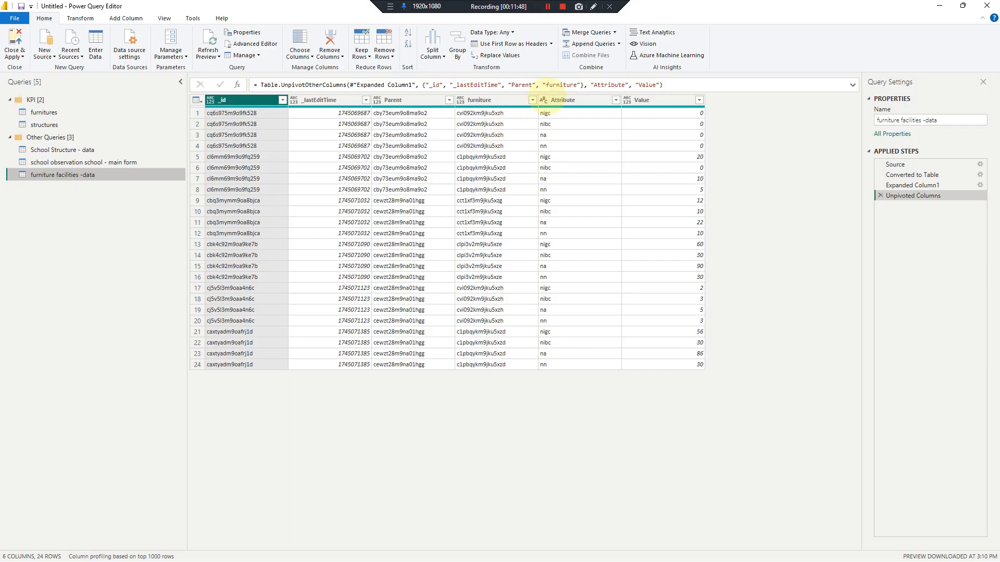
{"action": "left_click", "coordinate": [566, 101]}
{"action": "double_click", "coordinate": [566, 100]}
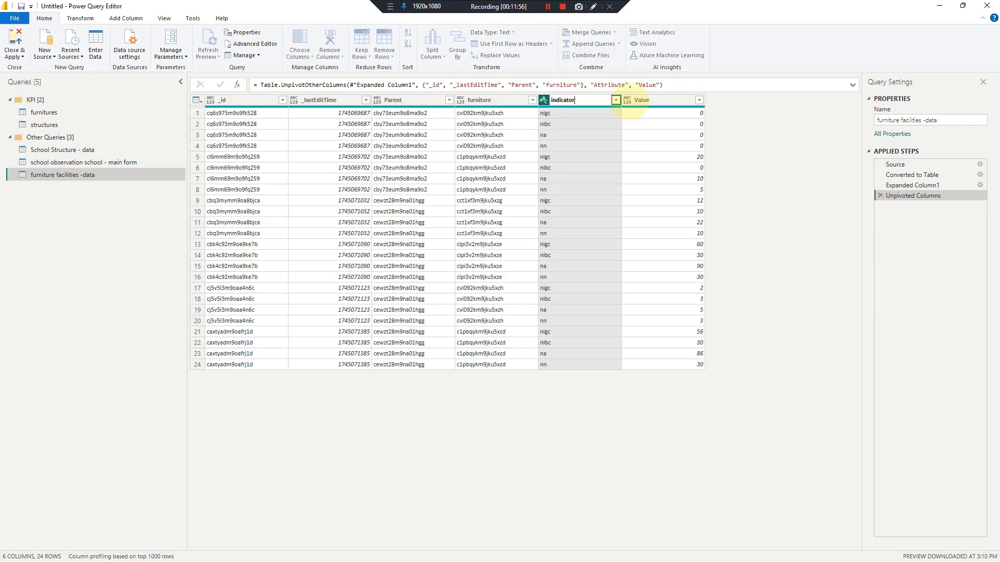
{"action": "key", "text": "Return"}
{"action": "double_click", "coordinate": [638, 101]}
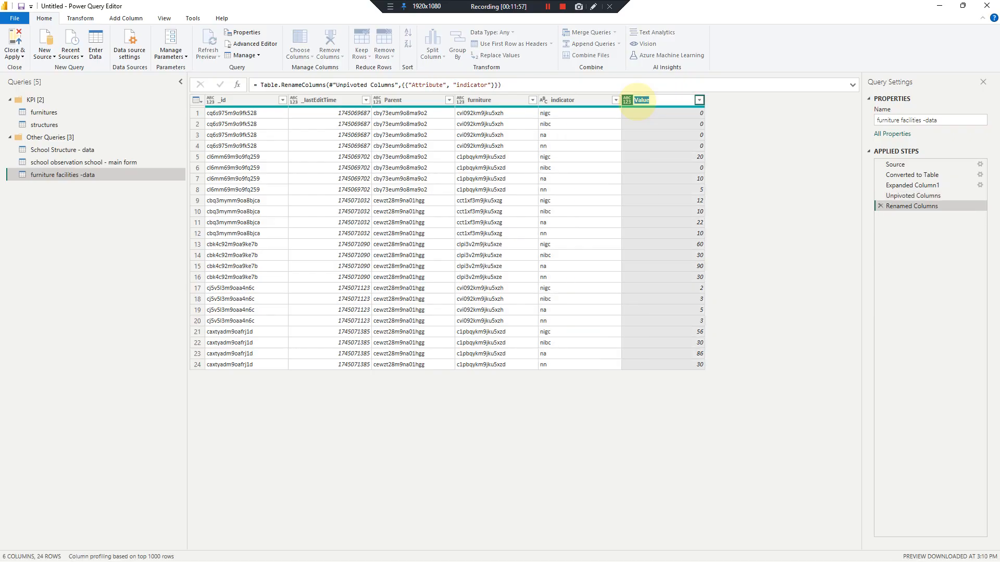
{"action": "type", "text": "# number"}
{"action": "key", "text": "Return"}
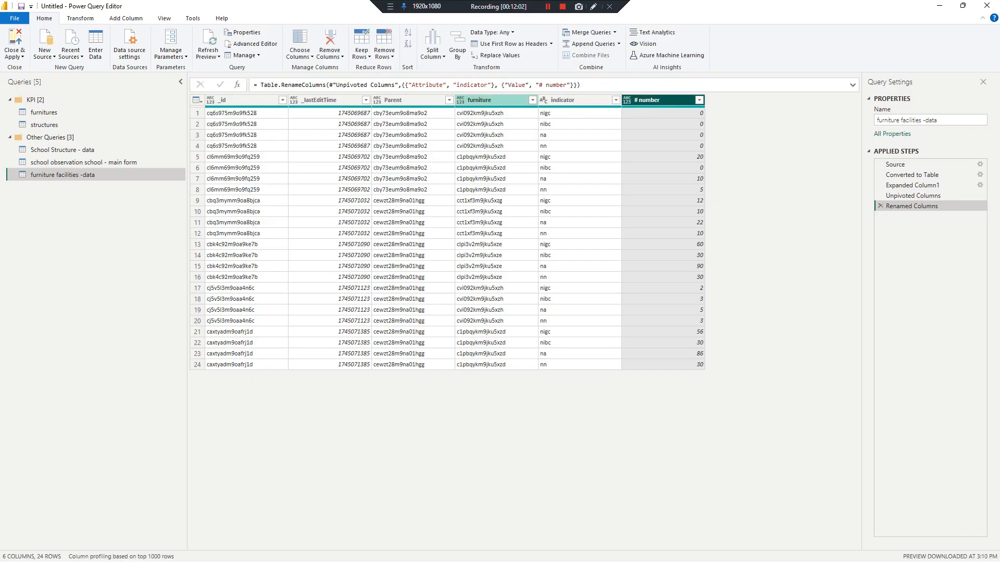
{"action": "left_click", "coordinate": [15, 41]}
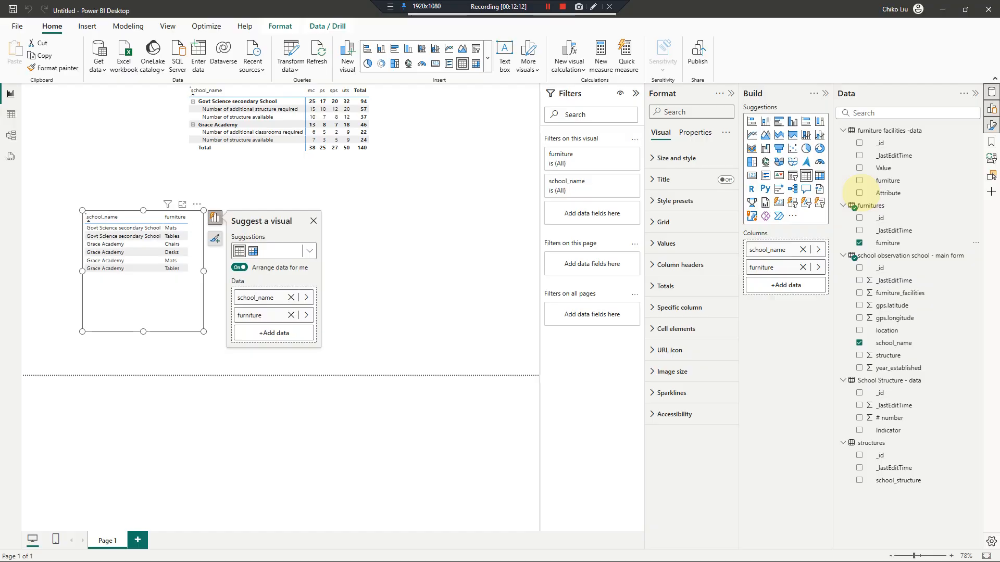
Step: Add indicator and # number from furniture facilities -data to the table visual, and enlarge it to fit the columns and more rows
{"action": "left_click", "coordinate": [859, 193]}
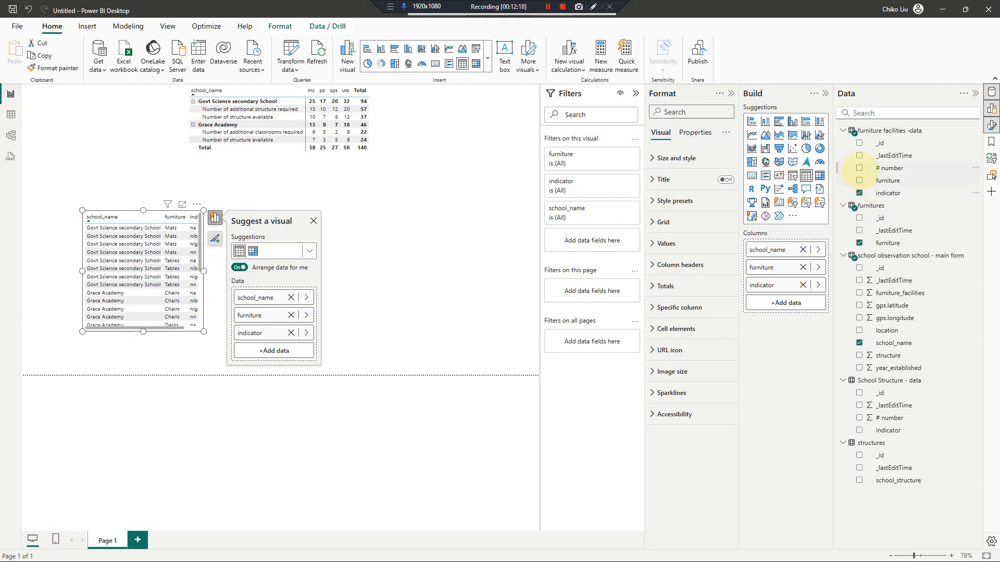
{"action": "left_click", "coordinate": [859, 168]}
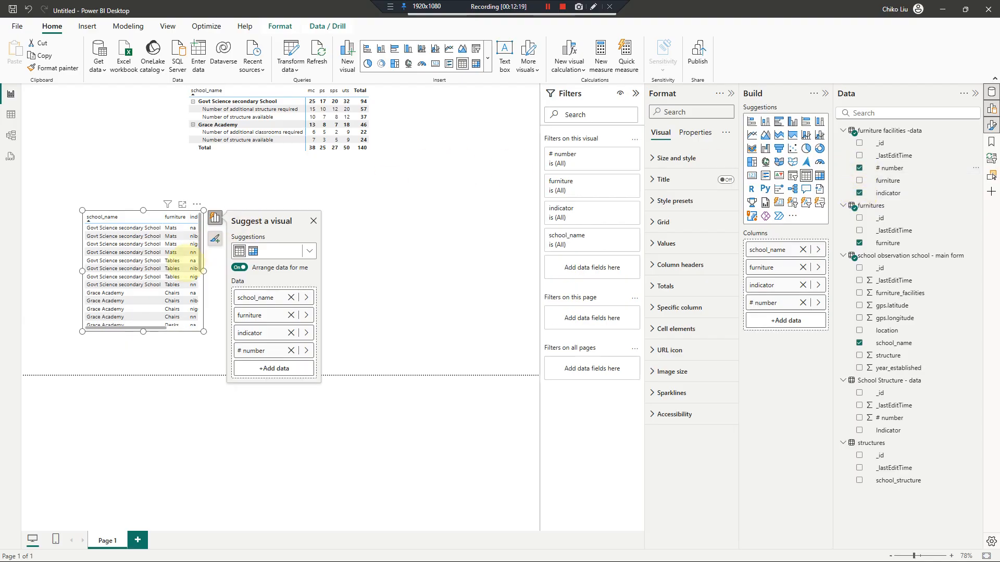
{"action": "left_click_drag", "start_coordinate": [203, 271], "coordinate": [351, 272]}
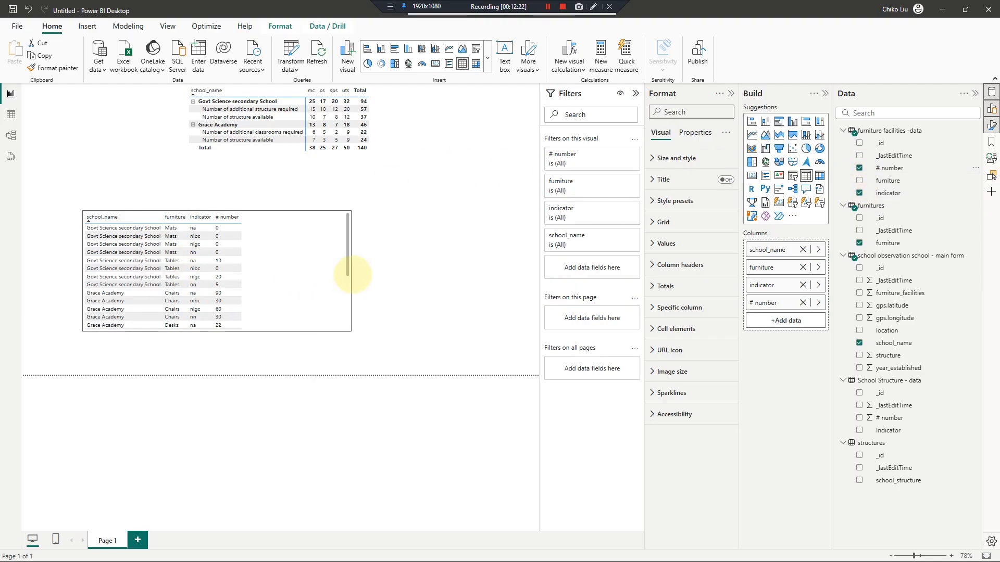
{"action": "left_click_drag", "start_coordinate": [215, 331], "coordinate": [217, 366]}
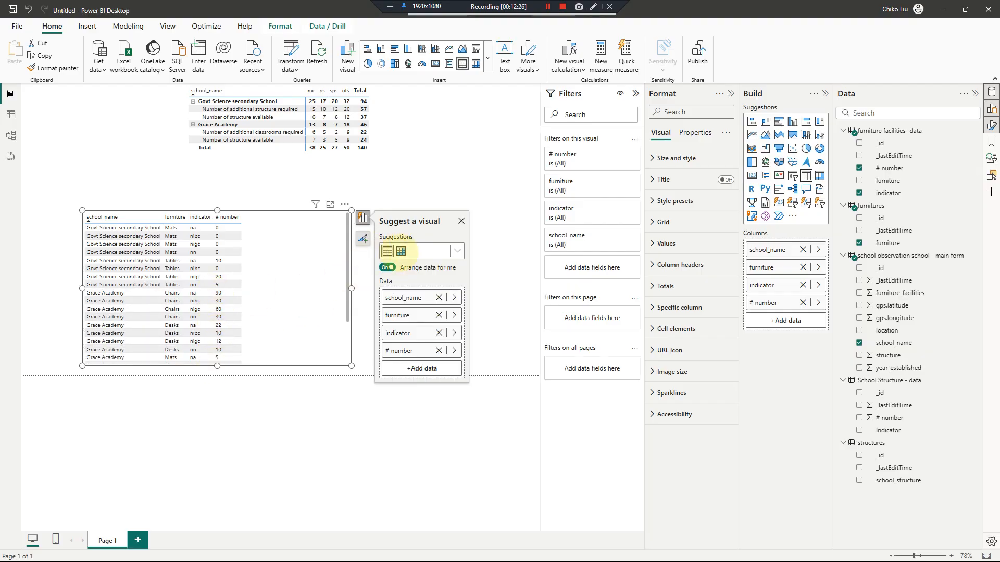
Step: Convert the furniture table into a matrix with # number as values and indicator as columns
{"action": "left_click", "coordinate": [401, 251]}
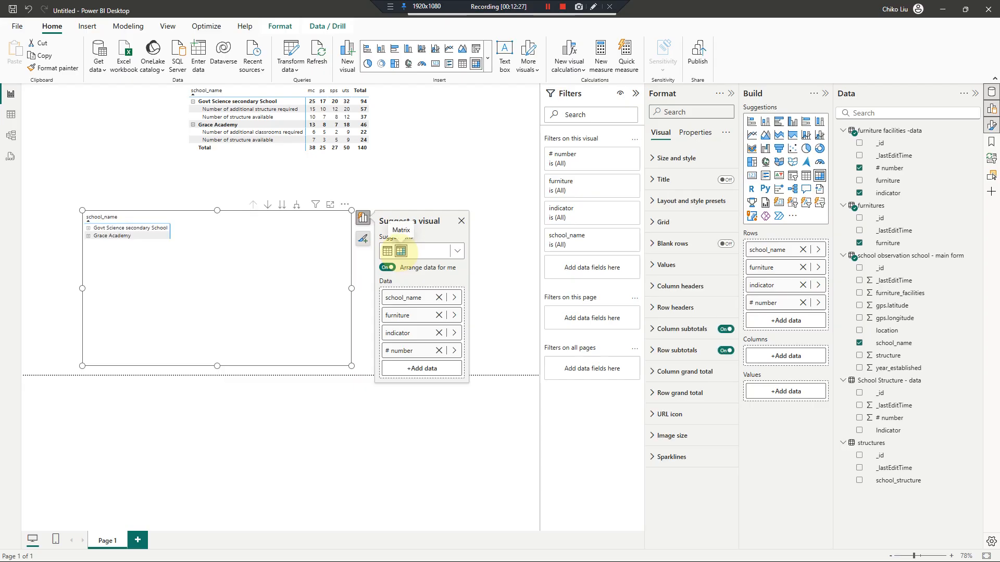
{"action": "left_click_drag", "start_coordinate": [765, 302], "coordinate": [770, 392]}
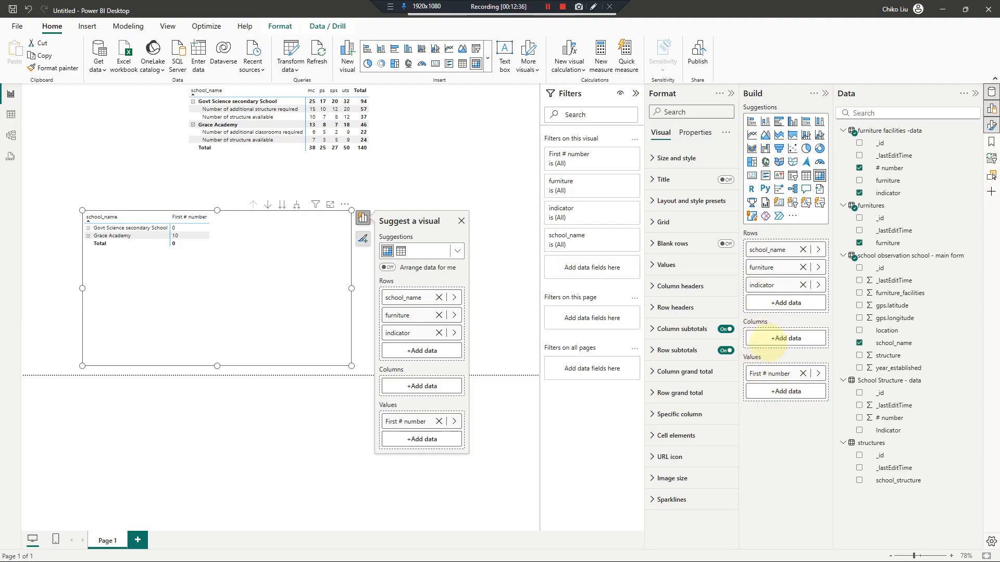
{"action": "left_click_drag", "start_coordinate": [767, 341], "coordinate": [767, 341]}
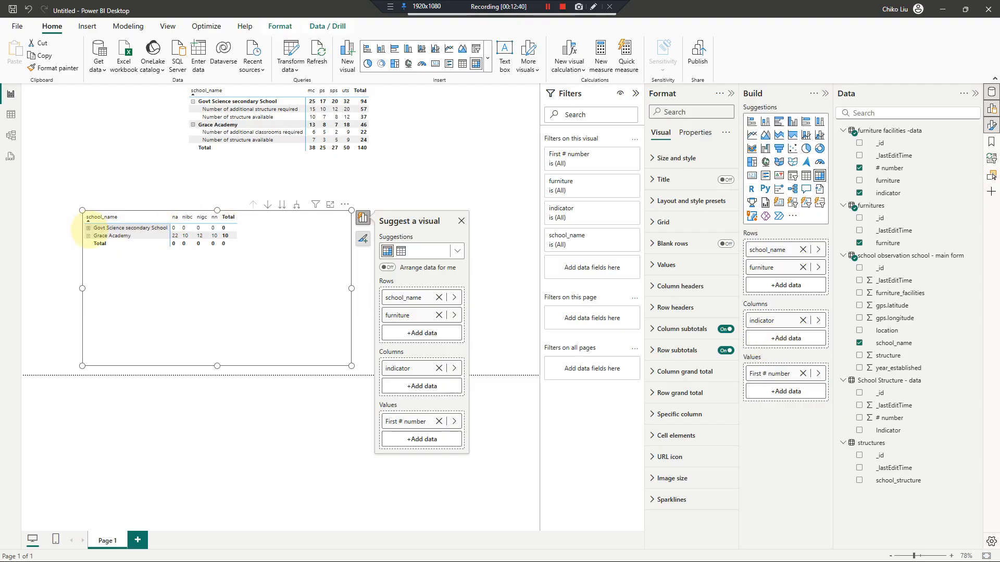
Step: Expand both schools in the furniture matrix to their furniture rows, and shrink the visual to fit its contents
{"action": "left_click", "coordinate": [88, 227]}
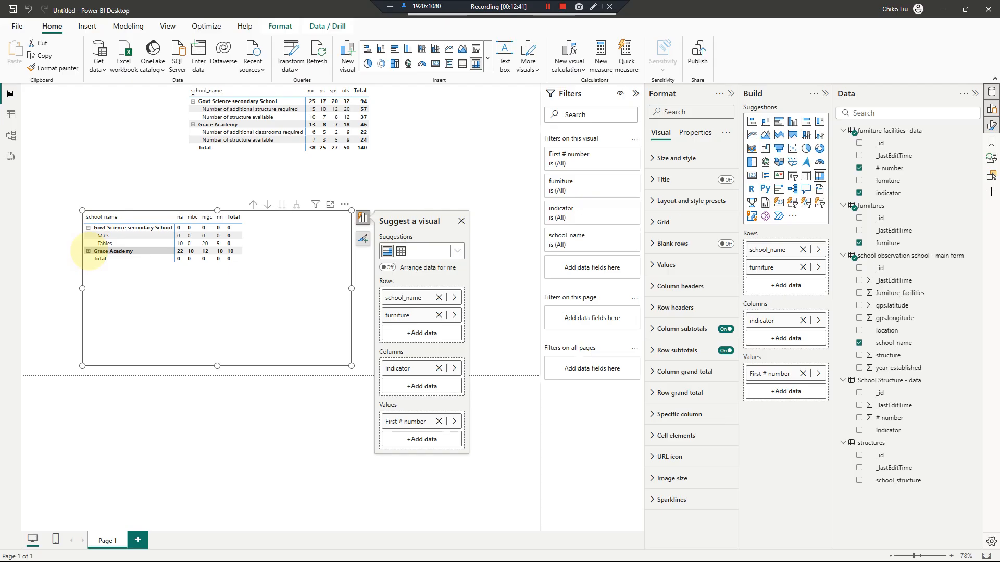
{"action": "left_click", "coordinate": [88, 251]}
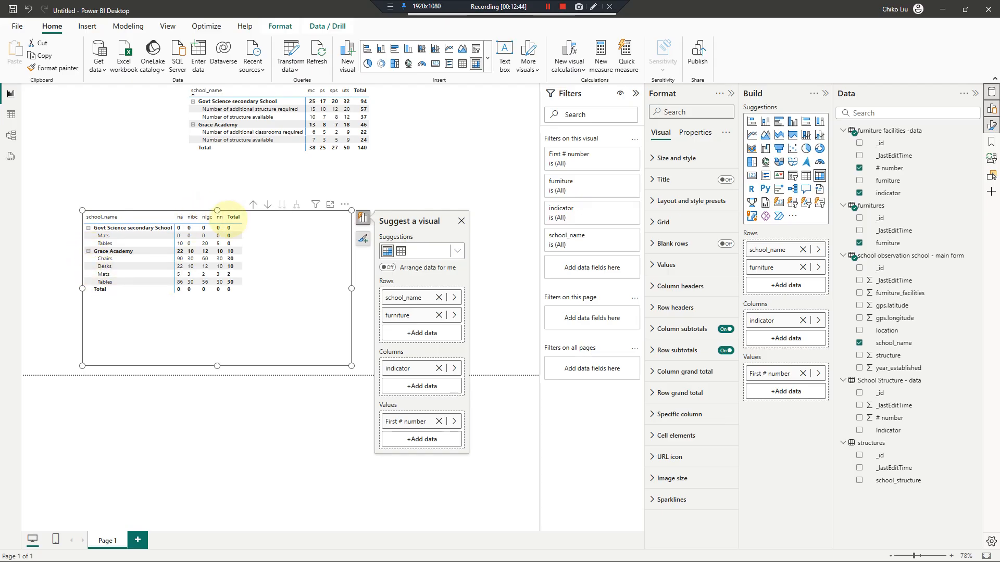
{"action": "left_click_drag", "start_coordinate": [352, 288], "coordinate": [248, 289]}
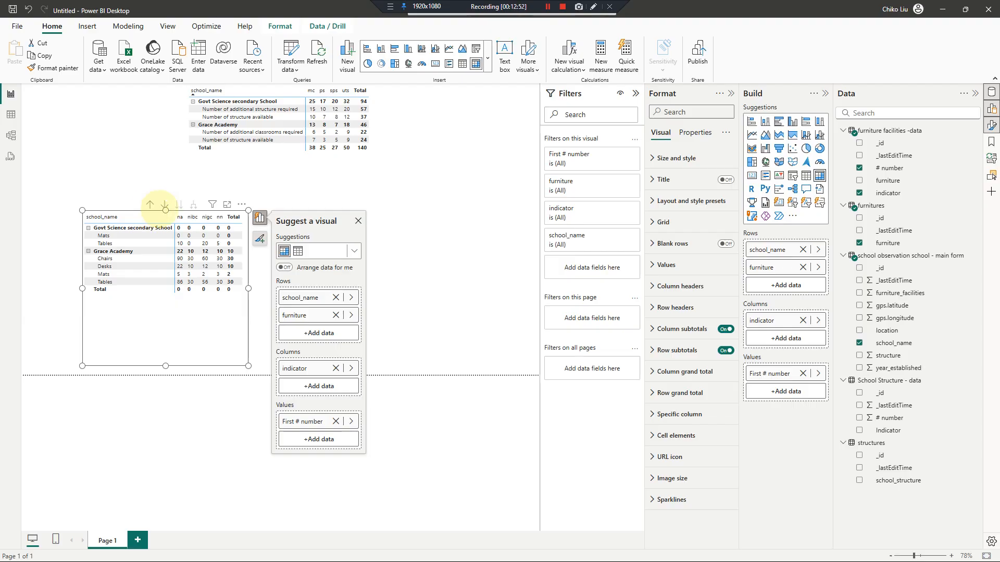
{"action": "left_click_drag", "start_coordinate": [165, 365], "coordinate": [169, 295]}
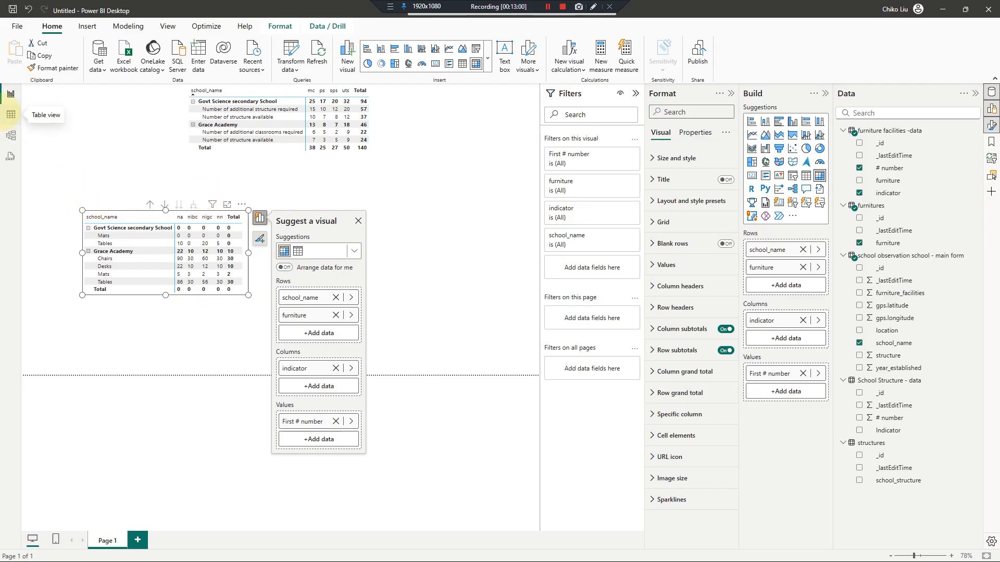
Step: Examine the furniture facilities -data table in Power BI and the Nutrition and Health section of the Word observation schedule
{"action": "left_click", "coordinate": [11, 114]}
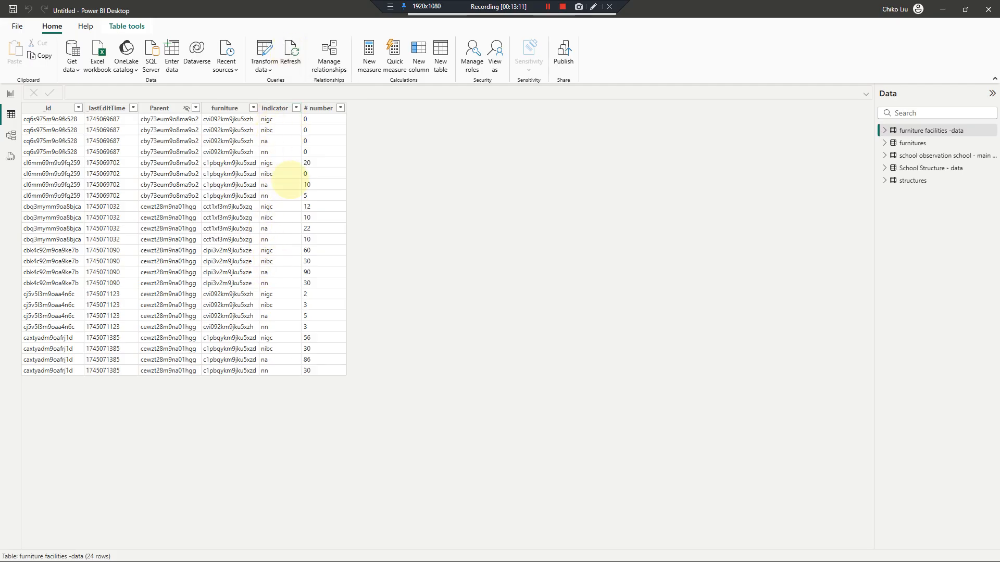
{"action": "mouse_move", "coordinate": [446, 552]}
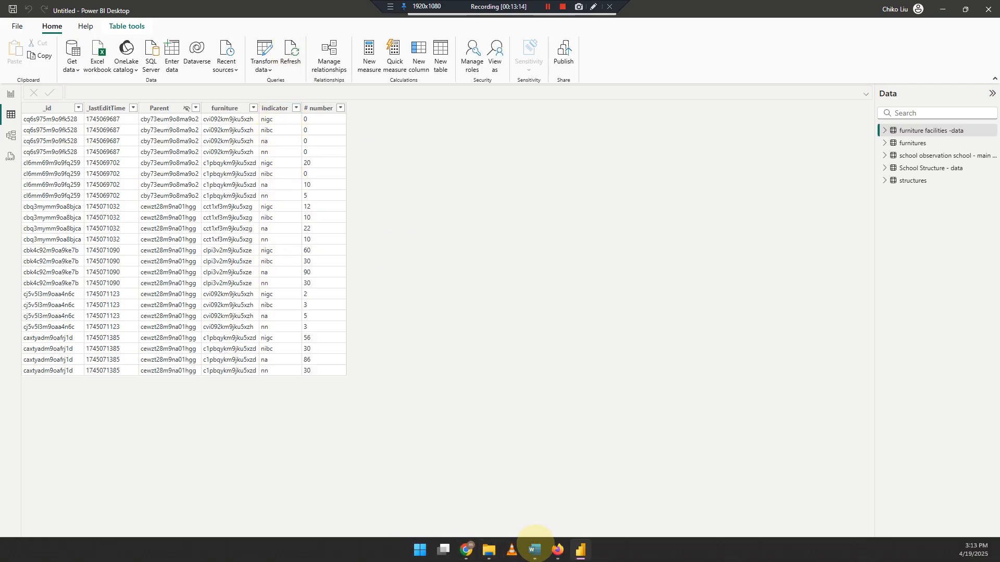
{"action": "left_click", "coordinate": [534, 550]}
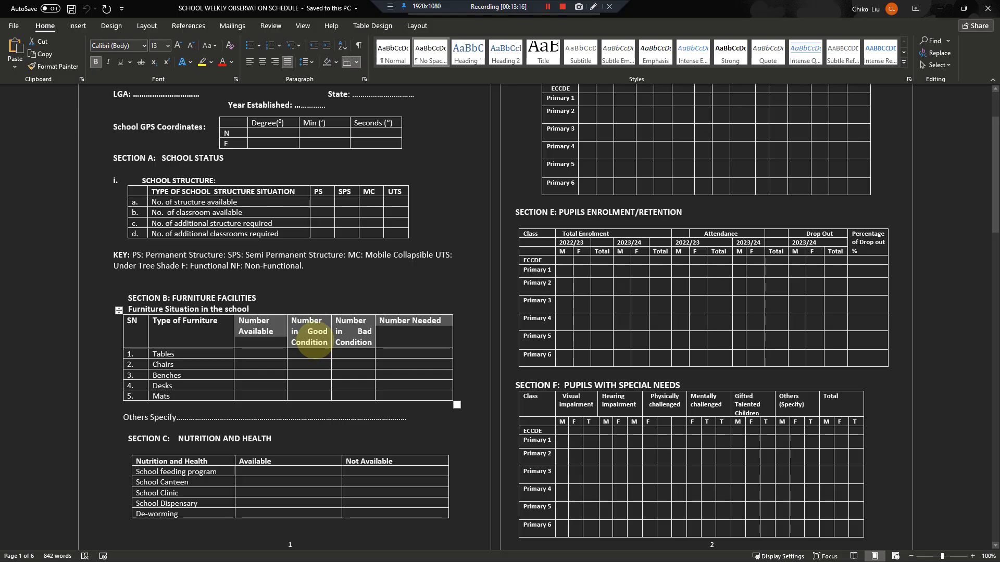
{"action": "scroll", "coordinate": [291, 365], "scroll_direction": "down", "scroll_amount": 1}
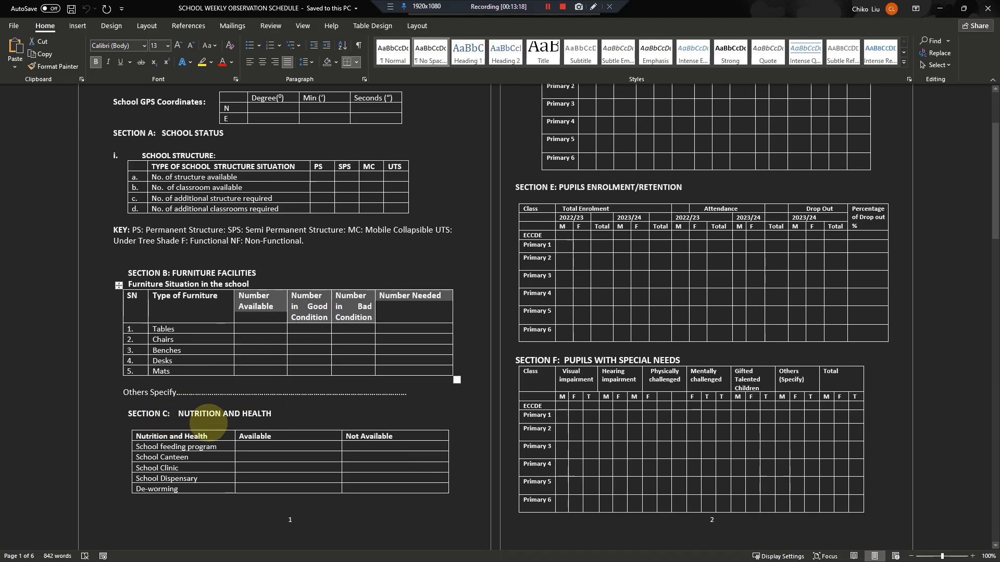
{"action": "scroll", "coordinate": [178, 412], "scroll_direction": "down", "scroll_amount": 2}
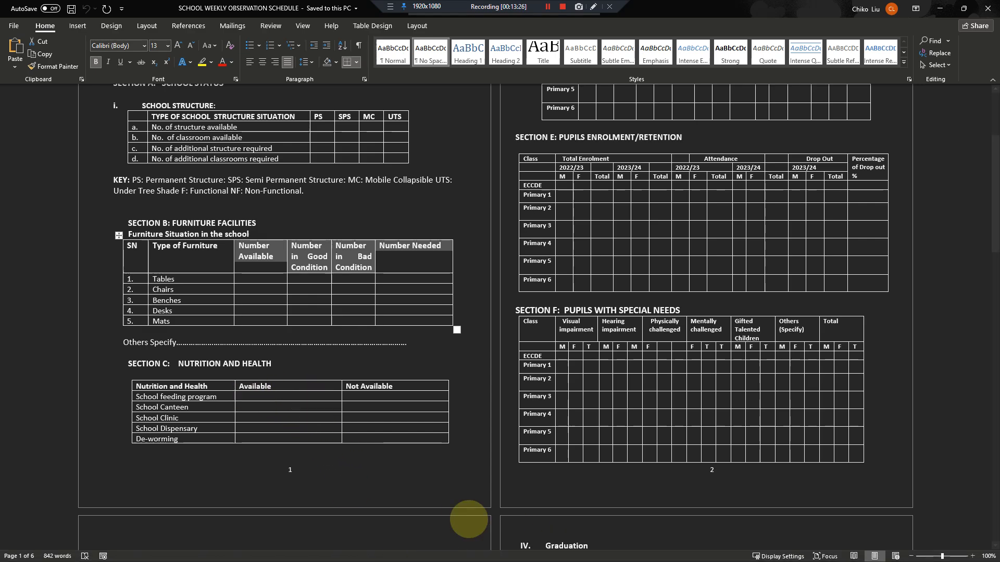
Step: Switch to ActivityInfo in Firefox and open Copy of SCHOOL OBSERVATION SCHEDULE from the Survey folder for form editing
{"action": "left_click", "coordinate": [556, 551]}
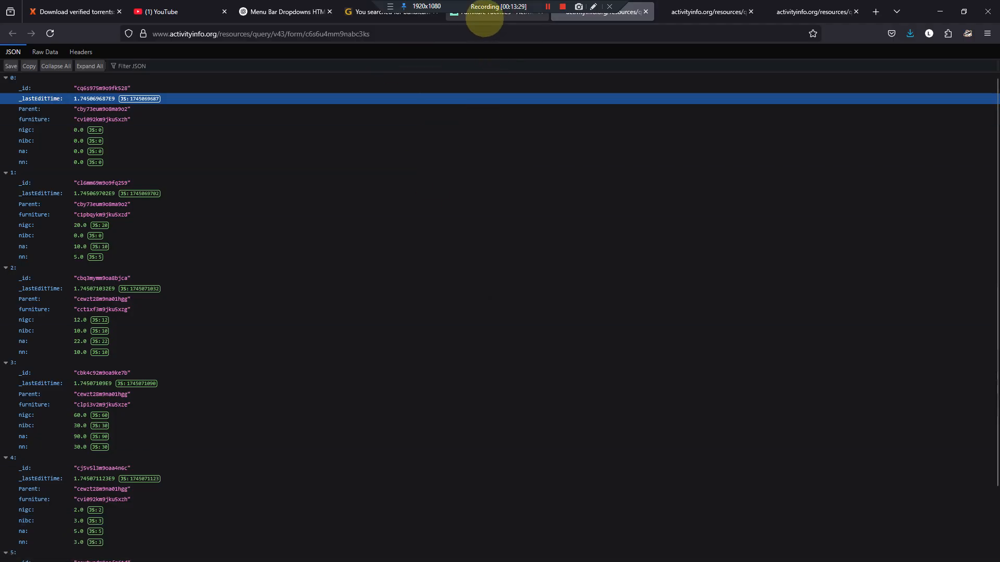
{"action": "left_click", "coordinate": [487, 11]}
{"action": "left_click", "coordinate": [607, 358]}
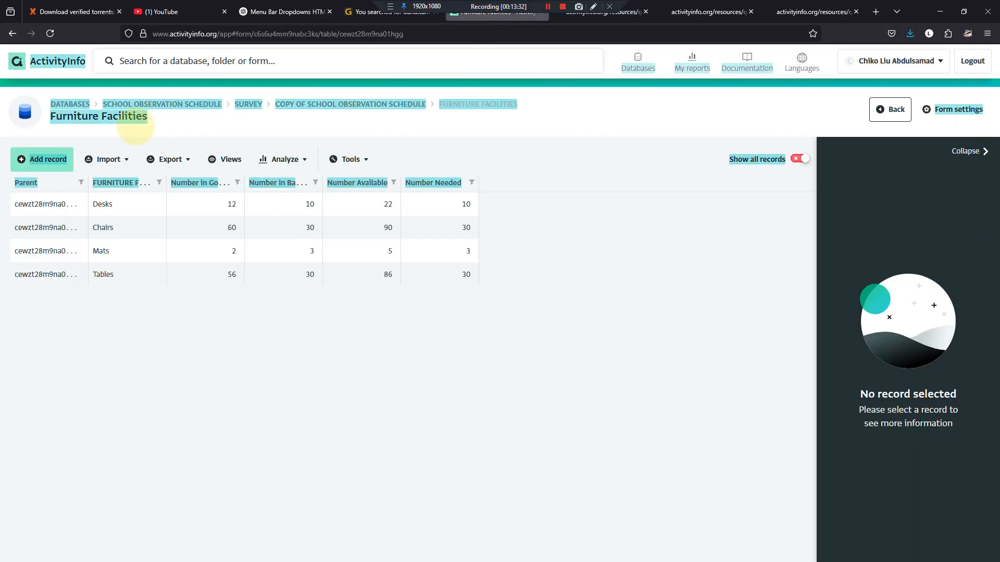
{"action": "left_click", "coordinate": [248, 104]}
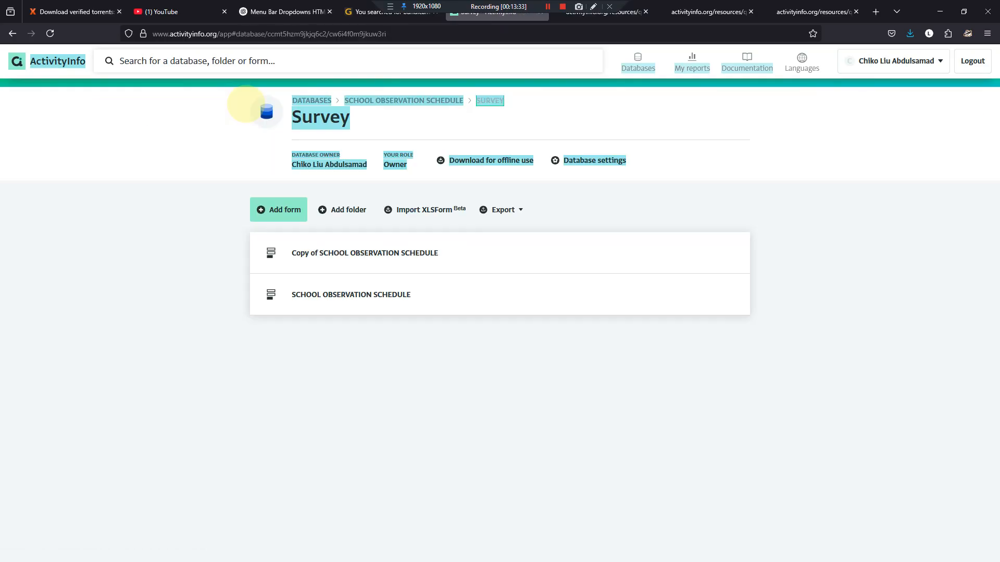
{"action": "left_click", "coordinate": [332, 251]}
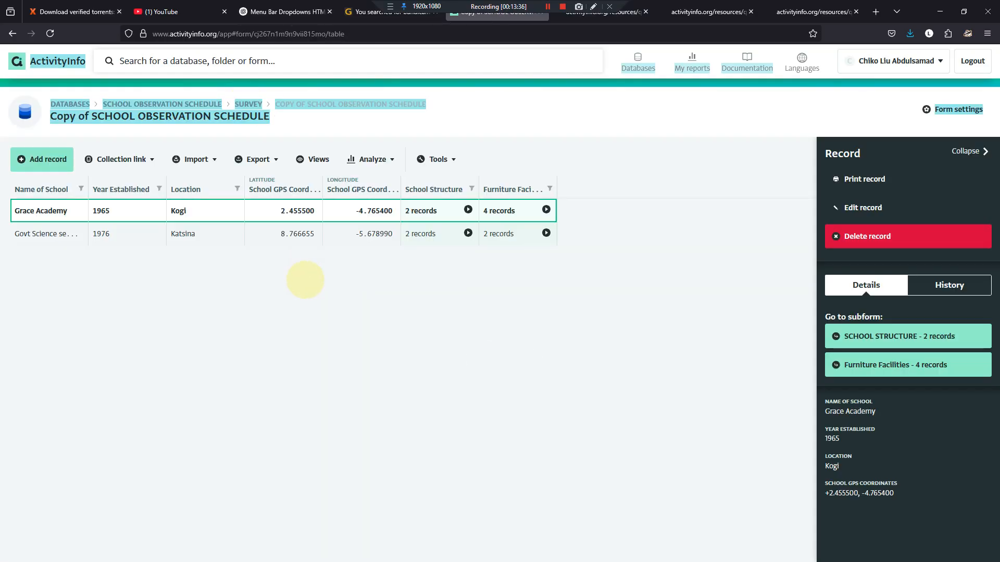
{"action": "left_click", "coordinate": [970, 107]}
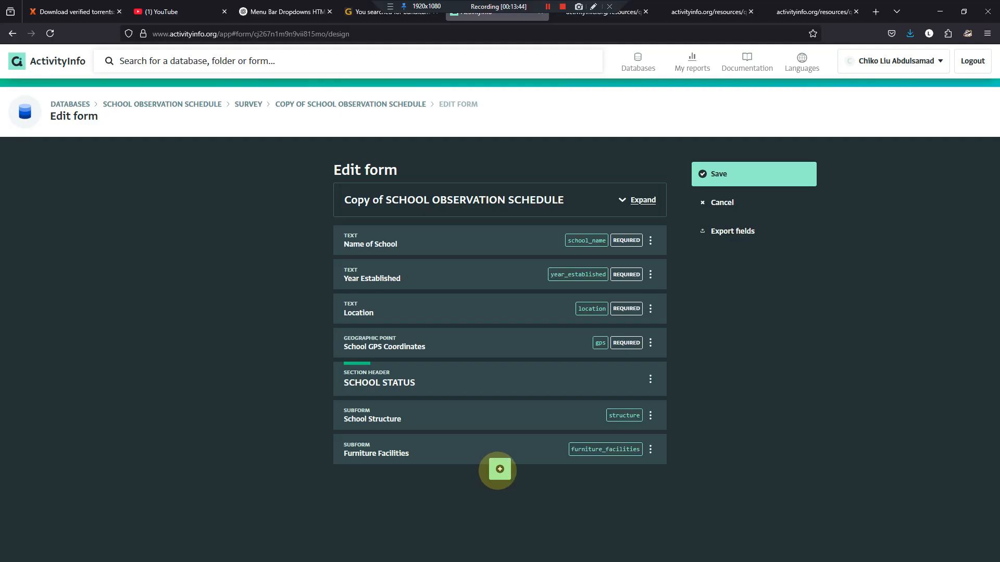
Step: Add a subform field labelled Nutrition and Health with the code nah below Furniture Facilities
{"action": "left_click", "coordinate": [498, 470]}
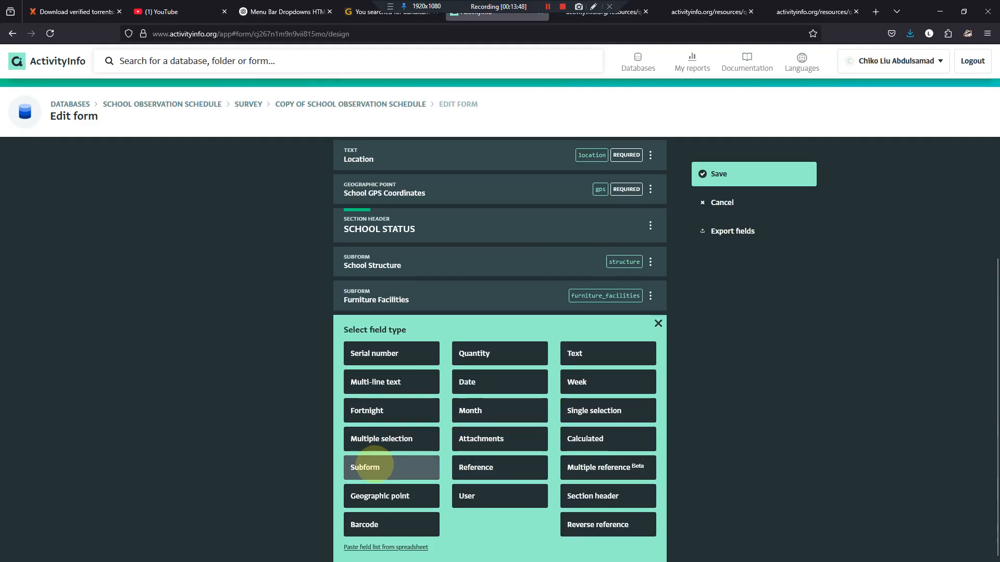
{"action": "left_click", "coordinate": [374, 465]}
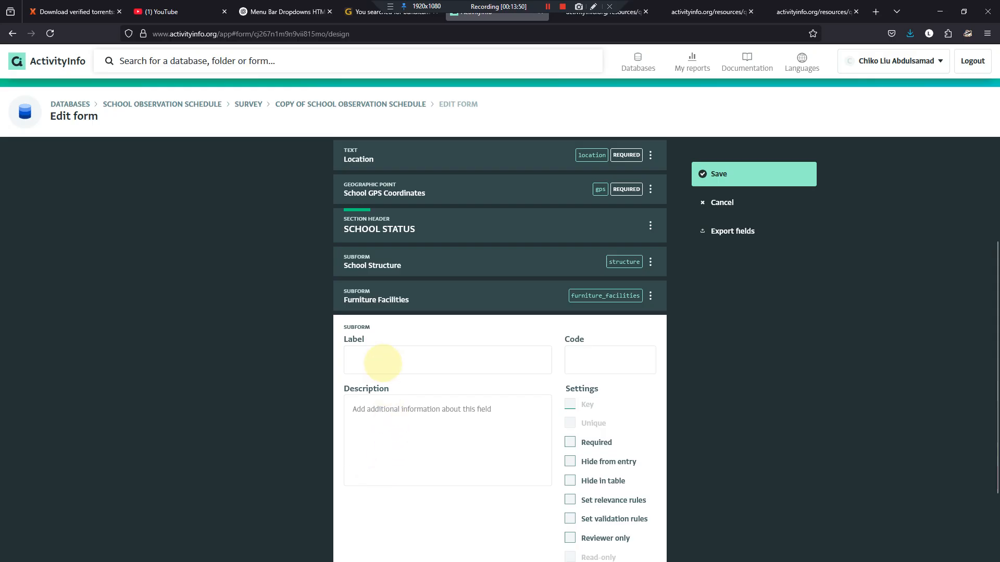
{"action": "left_click", "coordinate": [383, 363]}
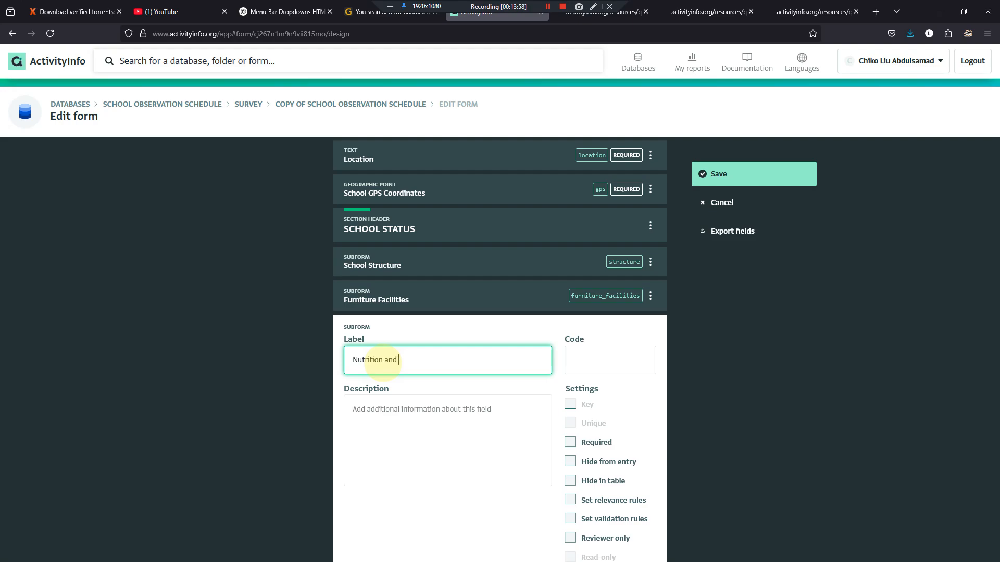
{"action": "key", "text": "BackSpace"}
{"action": "key", "text": "Tab"}
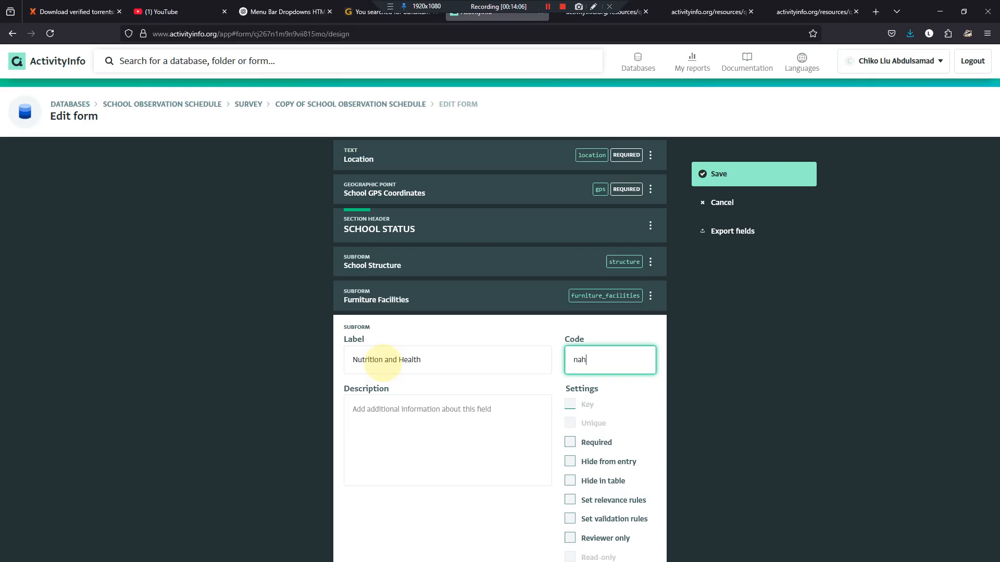
Step: Save the form and open the Nutrition and Health subform for editing
{"action": "scroll", "coordinate": [383, 359], "scroll_direction": "down", "scroll_amount": 2}
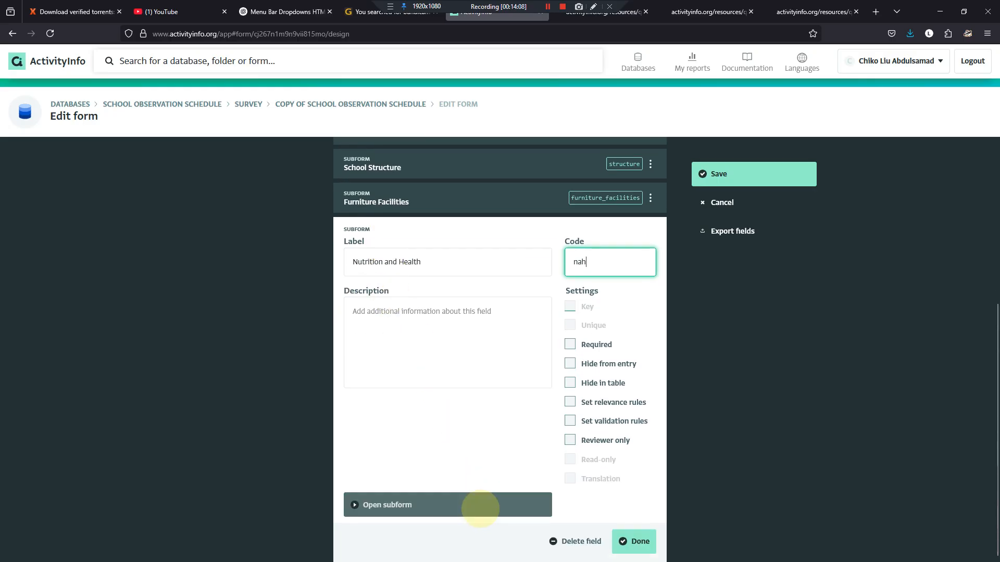
{"action": "left_click", "coordinate": [480, 509]}
{"action": "left_click", "coordinate": [536, 326]}
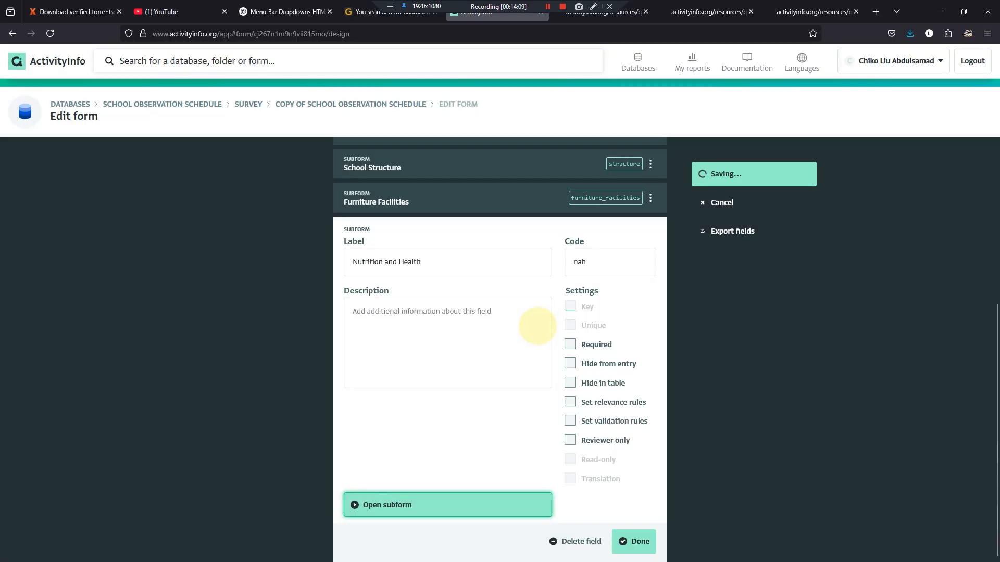
{"action": "left_click", "coordinate": [496, 503]}
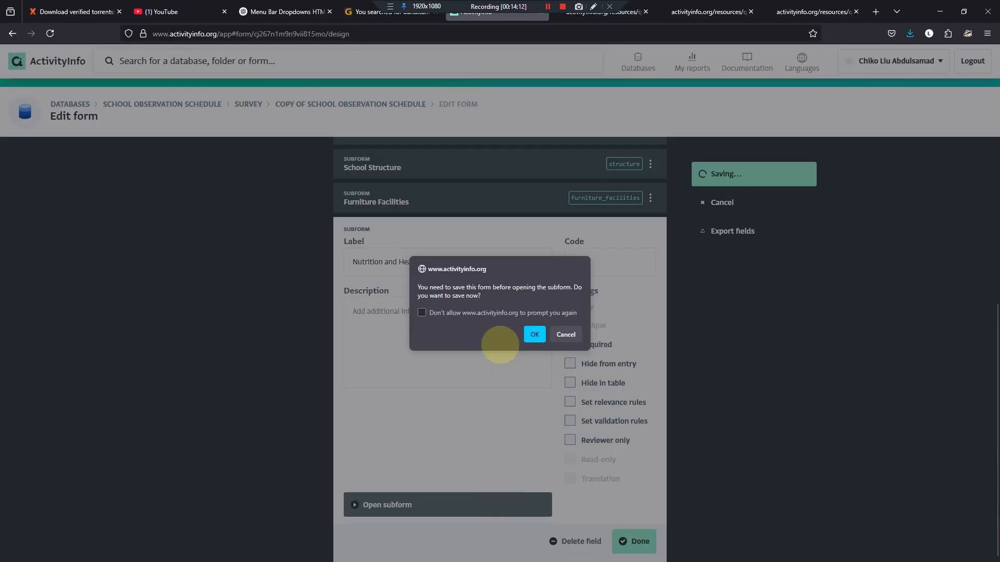
{"action": "left_click", "coordinate": [534, 334]}
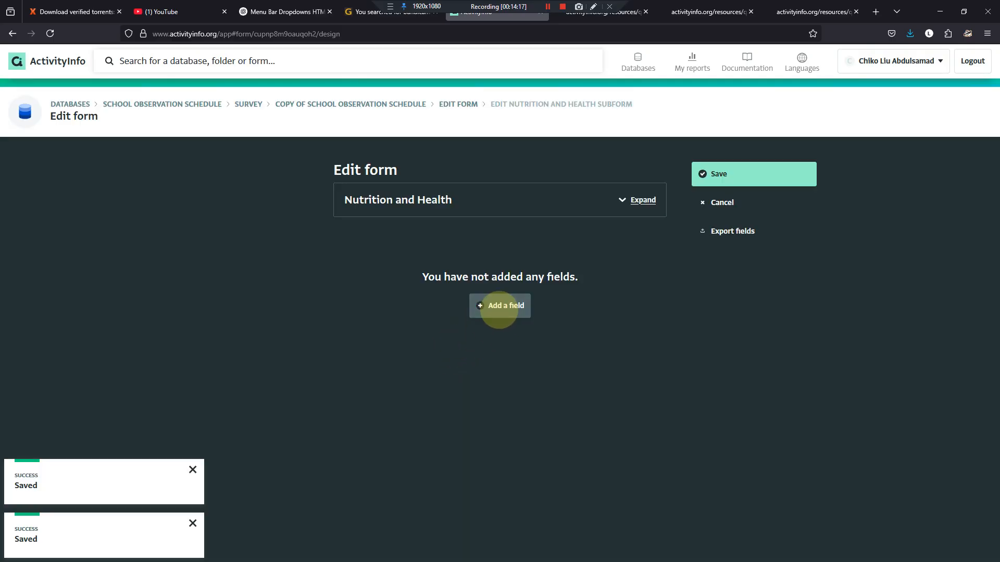
Step: Add a reference field to the subform that points to the Nutrition and Health form in the Reference folder
{"action": "left_click", "coordinate": [499, 307]}
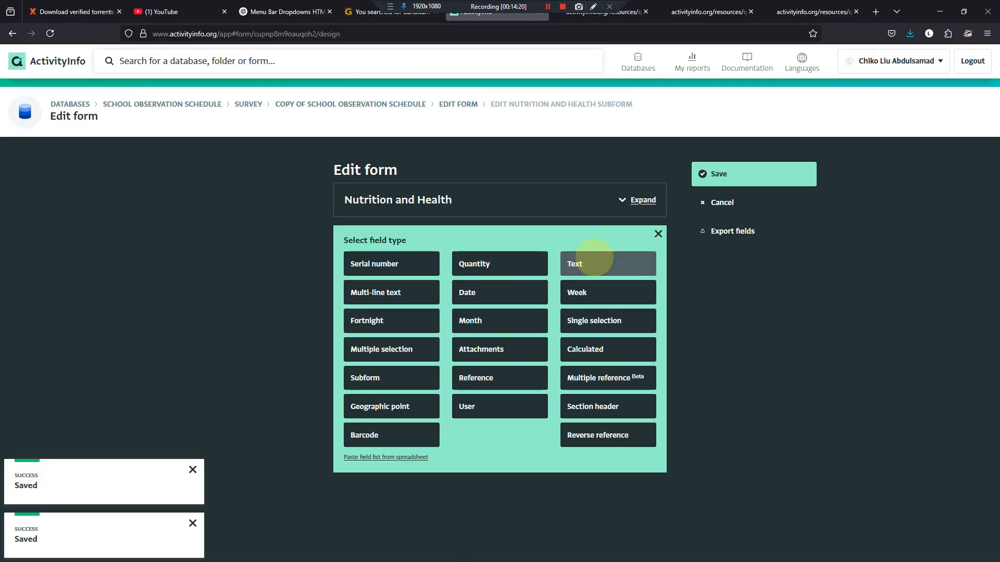
{"action": "left_click", "coordinate": [497, 378]}
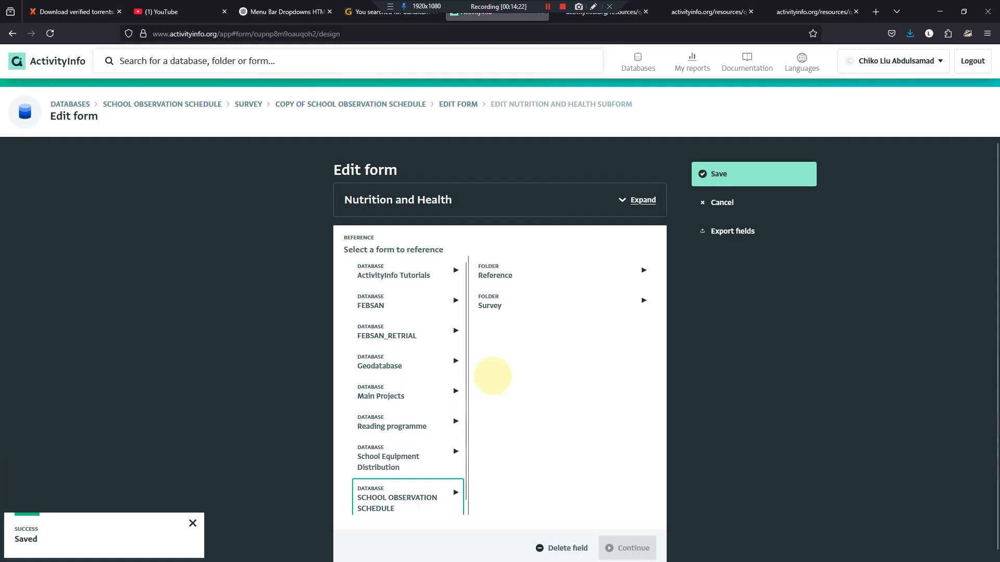
{"action": "left_click", "coordinate": [533, 272]}
{"action": "left_click", "coordinate": [573, 305]}
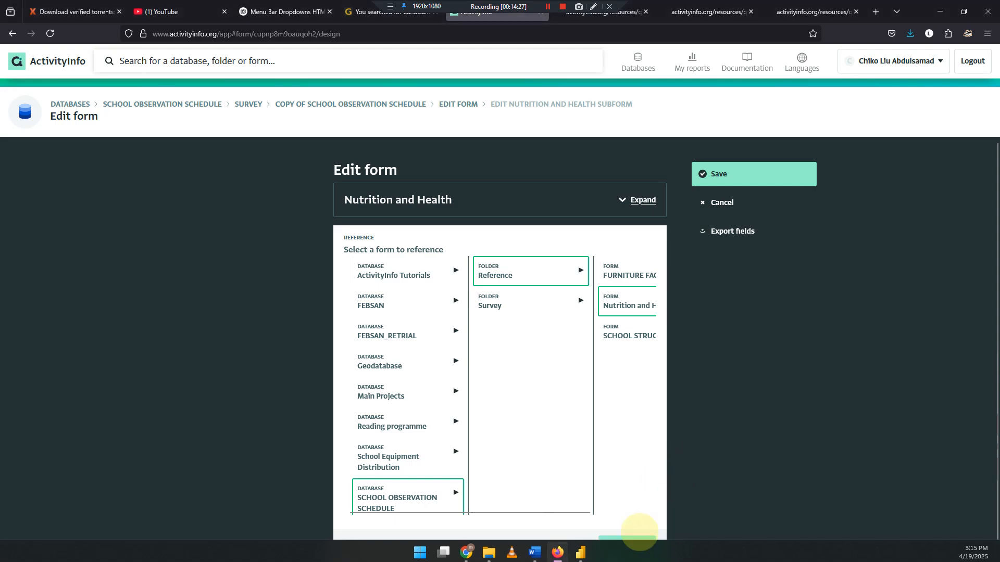
{"action": "left_click", "coordinate": [635, 546]}
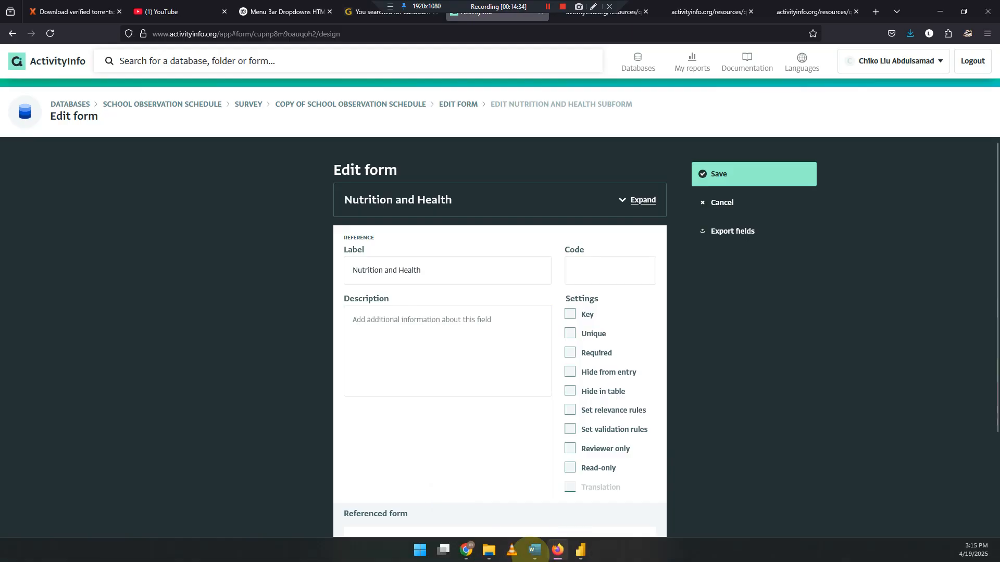
Step: Check the Nutrition and Health heading in the Word schedule and label the reference field Type of activity with the code ta
{"action": "left_click", "coordinate": [533, 550]}
{"action": "left_click_drag", "start_coordinate": [211, 386], "coordinate": [136, 385]}
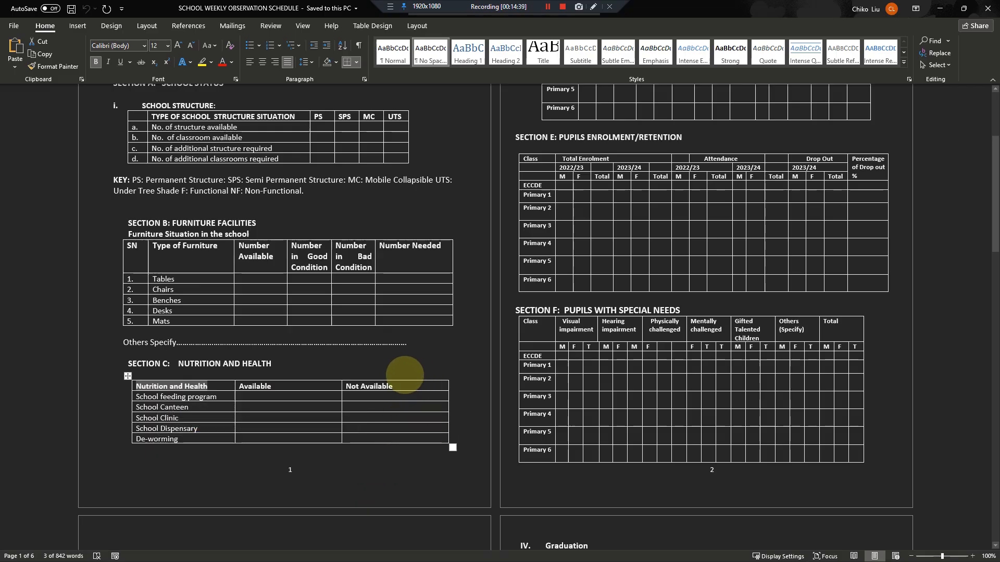
{"action": "mouse_move", "coordinate": [620, 561]}
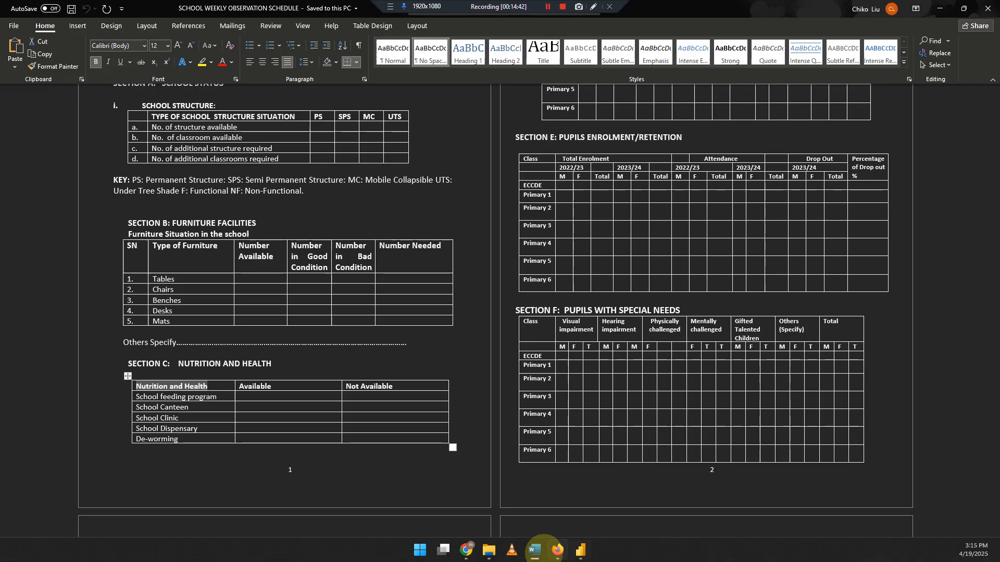
{"action": "left_click", "coordinate": [556, 550]}
{"action": "mouse_move", "coordinate": [421, 270]}
{"action": "left_mouse_down"}
{"action": "mouse_move", "coordinate": [408, 263]}
{"action": "mouse_move", "coordinate": [303, 287]}
{"action": "left_mouse_up"}
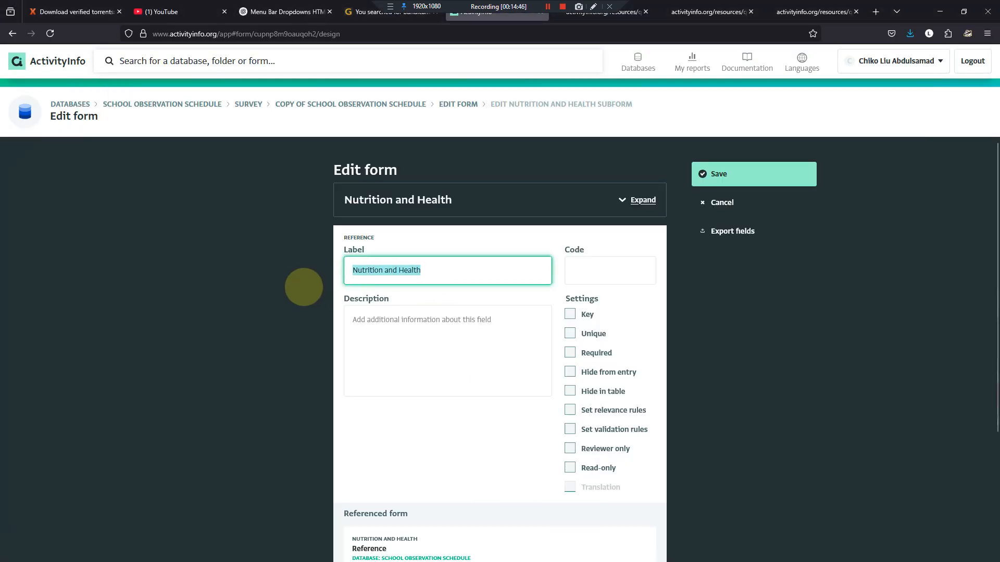
{"action": "type", "text": "In"}
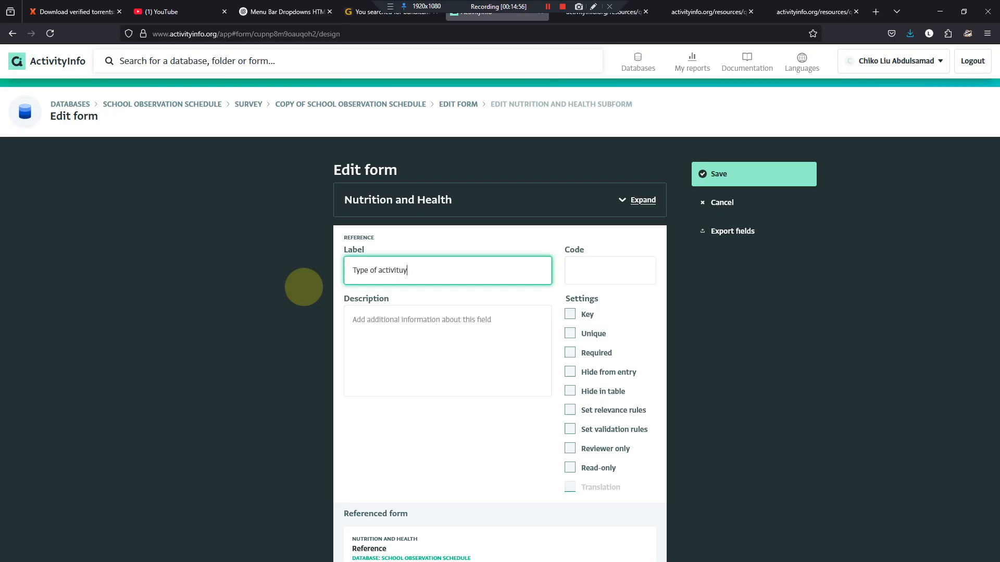
{"action": "key", "text": "Tab"}
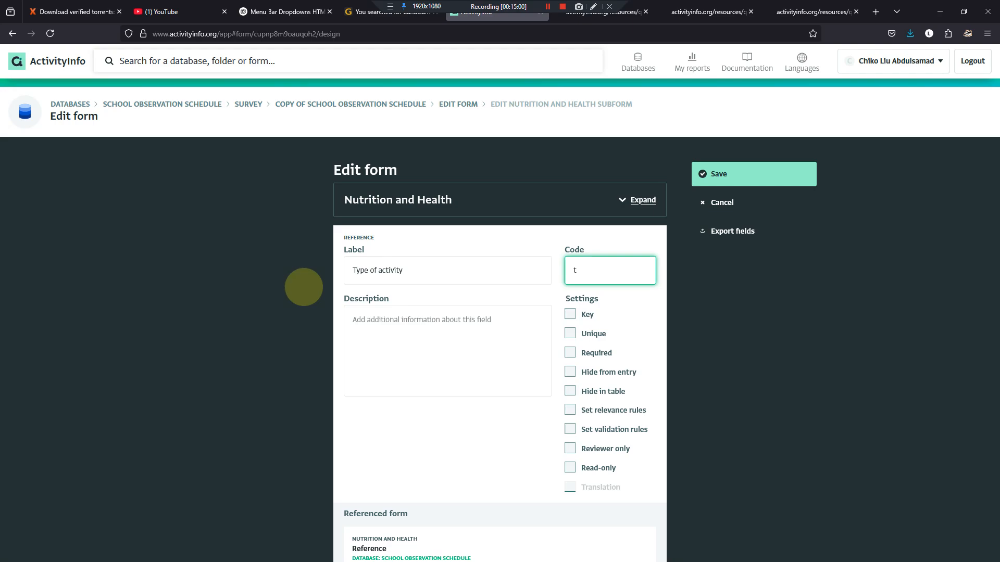
{"action": "type", "text": "ta"}
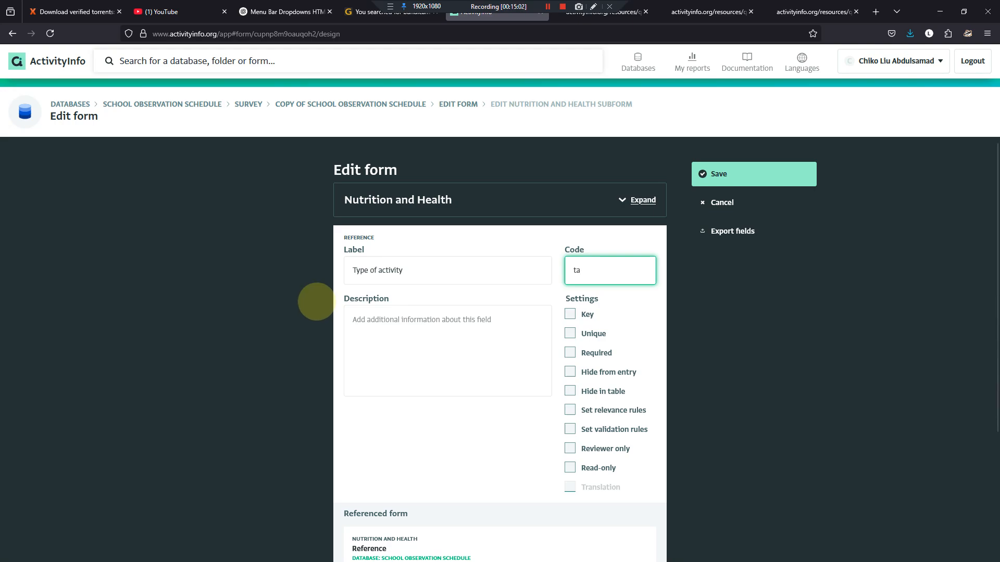
Step: Enable custom lookup for the Type of activity field using Nutrition and health, and finish the field without a default value
{"action": "scroll", "coordinate": [403, 334], "scroll_direction": "down", "scroll_amount": 3}
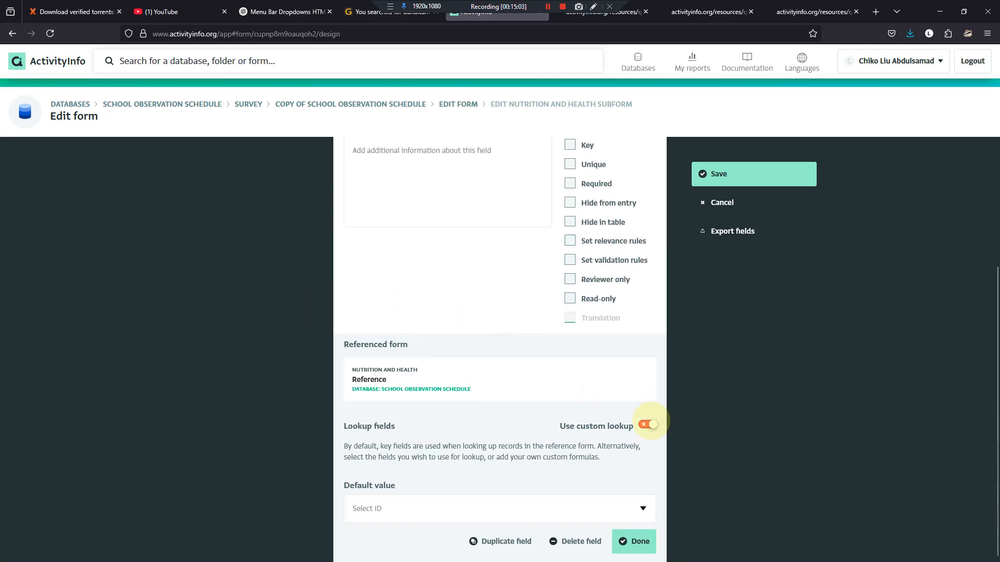
{"action": "left_click", "coordinate": [647, 424]}
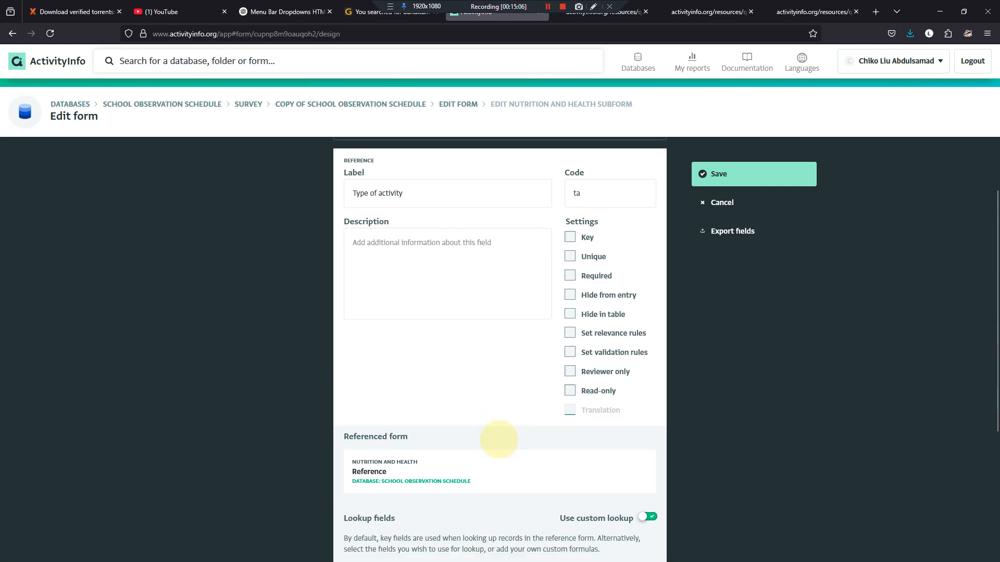
{"action": "scroll", "coordinate": [552, 442], "scroll_direction": "down", "scroll_amount": 1}
{"action": "left_click", "coordinate": [640, 508]}
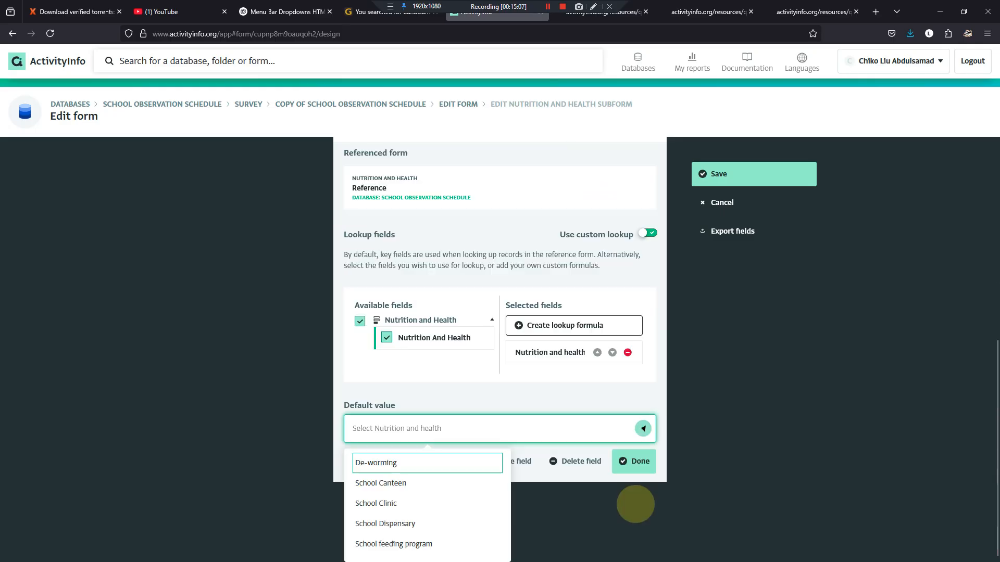
{"action": "left_click", "coordinate": [635, 462]}
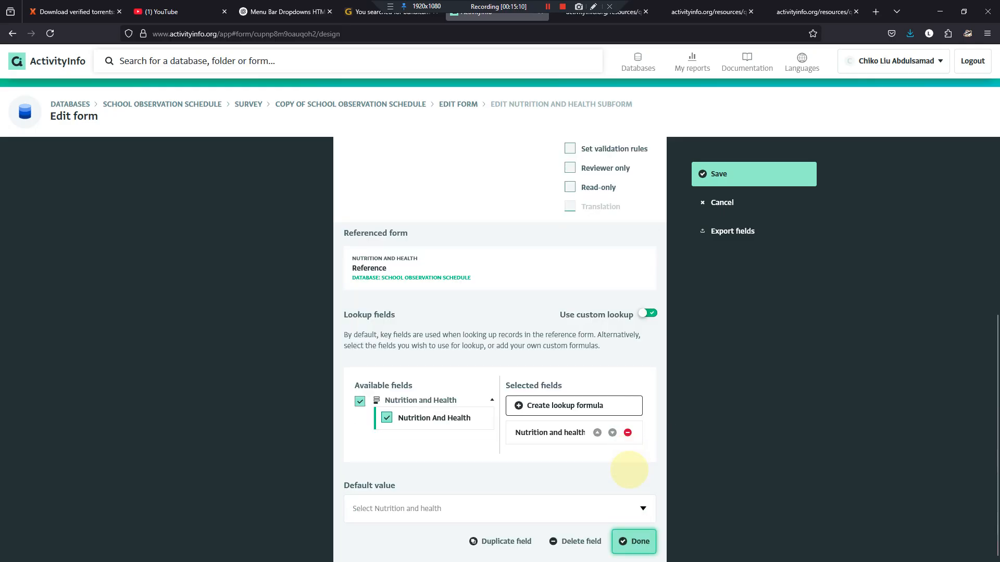
{"action": "left_click", "coordinate": [634, 541]}
Step: Switch to the Word schedule, try a 1 under Available for School feeding program, undo it, and return to the subform in Firefox
{"action": "mouse_move", "coordinate": [503, 259]}
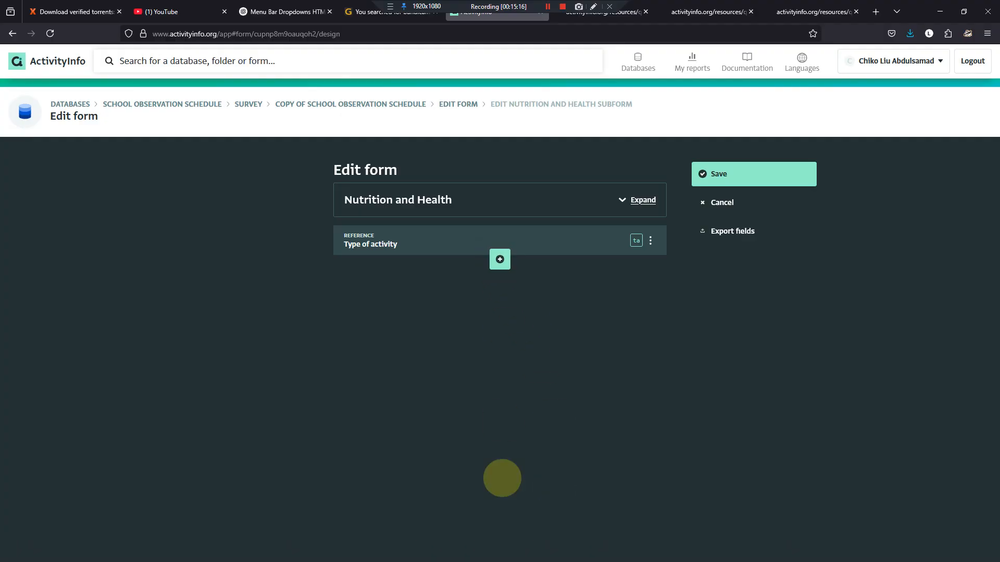
{"action": "mouse_move", "coordinate": [570, 548]}
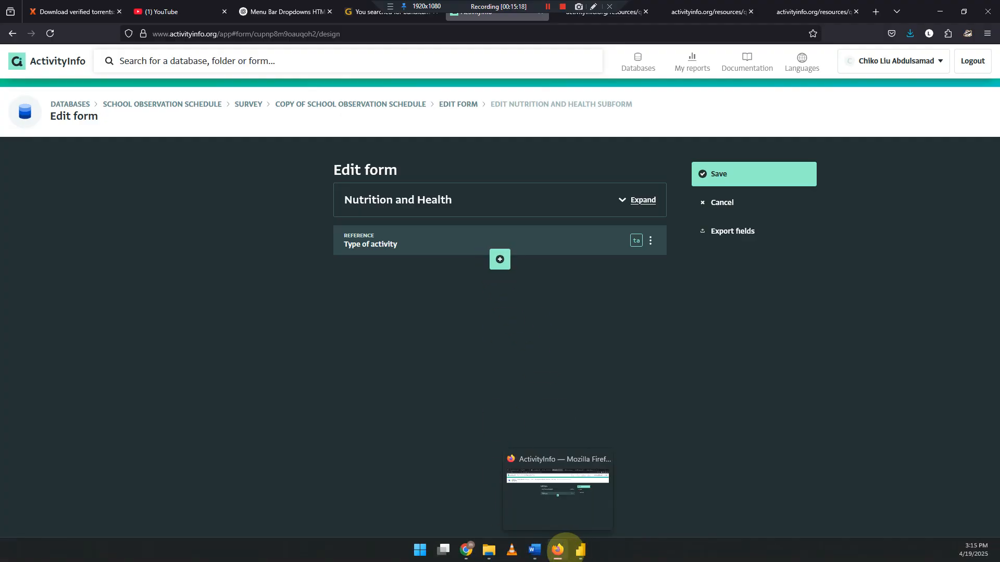
{"action": "left_click", "coordinate": [532, 550]}
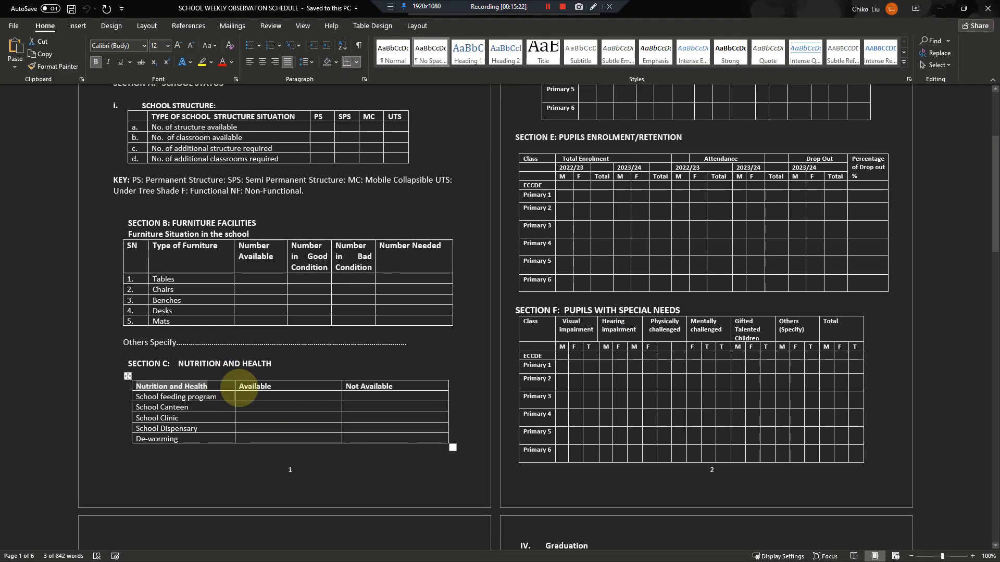
{"action": "left_click", "coordinate": [260, 395]}
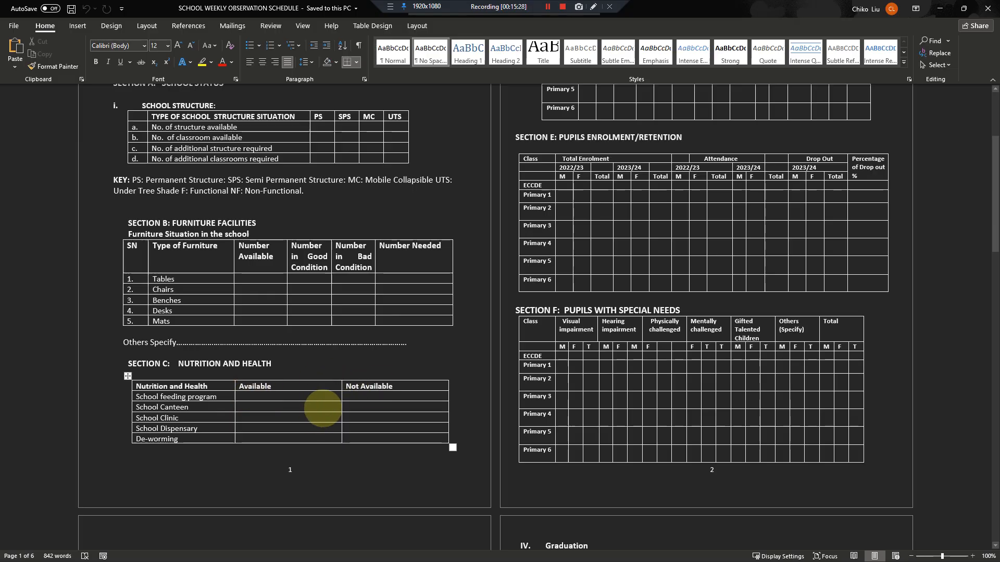
{"action": "type", "text": "1"}
{"action": "key", "text": "Tab"}
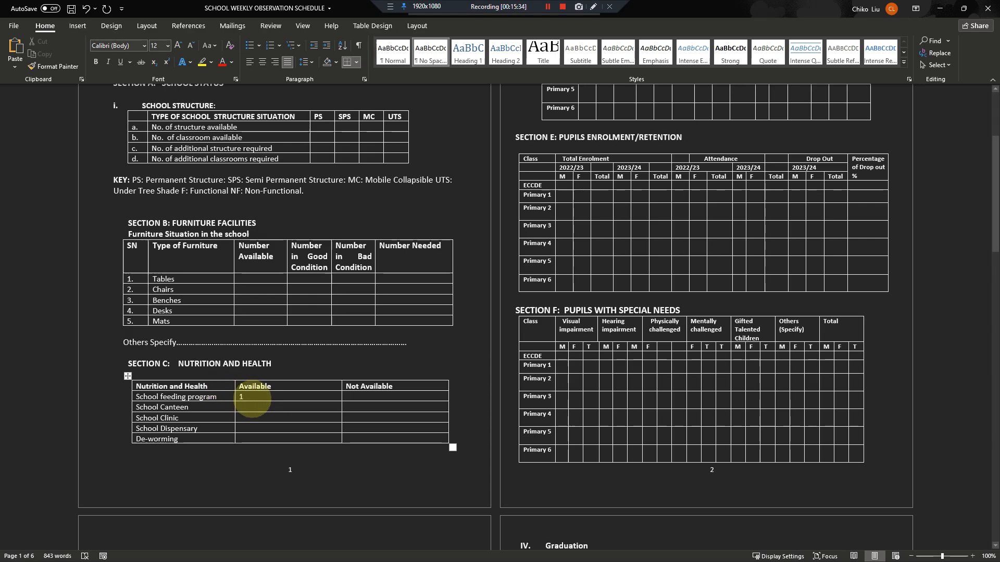
{"action": "key", "text": "ctrl+z"}
{"action": "mouse_move", "coordinate": [598, 551]}
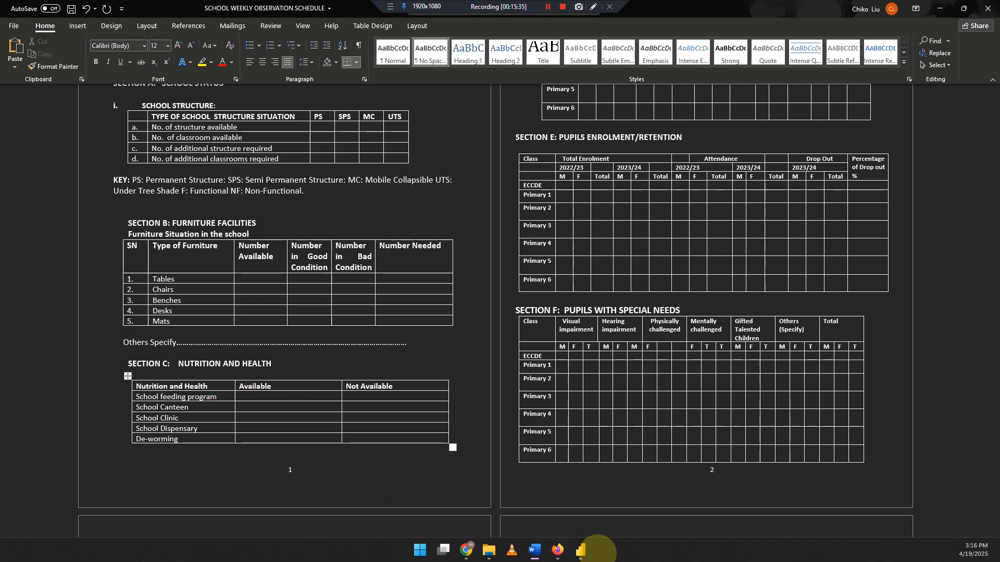
{"action": "mouse_move", "coordinate": [534, 551]}
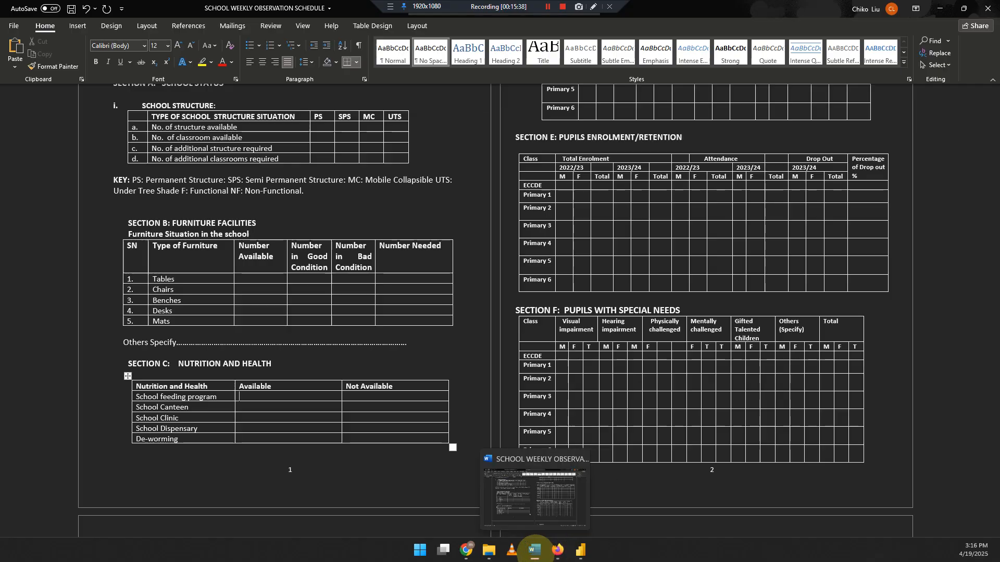
{"action": "left_click", "coordinate": [538, 484]}
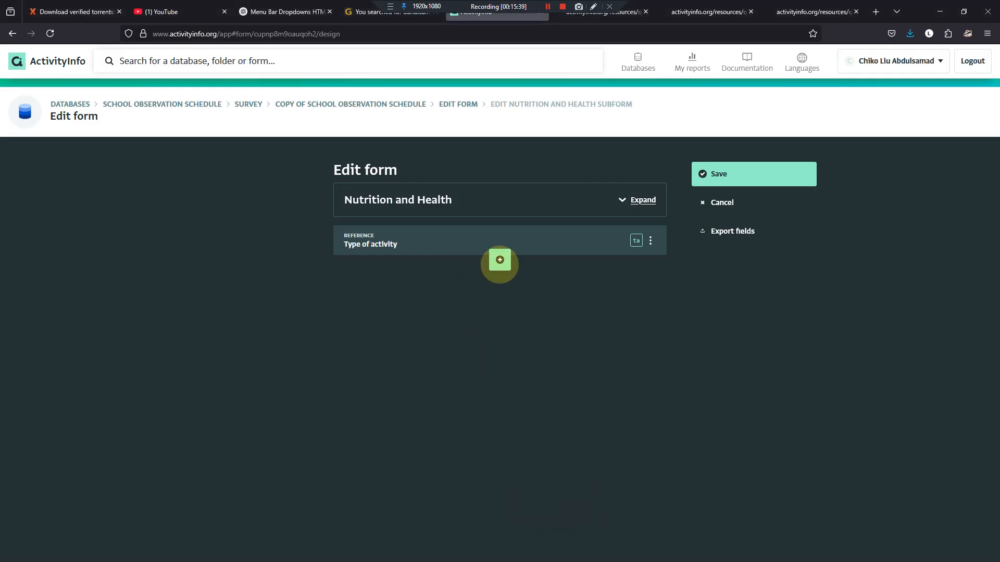
Step: Add a select field below Type of activity, labelled Availability with the code av
{"action": "left_click", "coordinate": [500, 260]}
{"action": "left_click", "coordinate": [615, 354]}
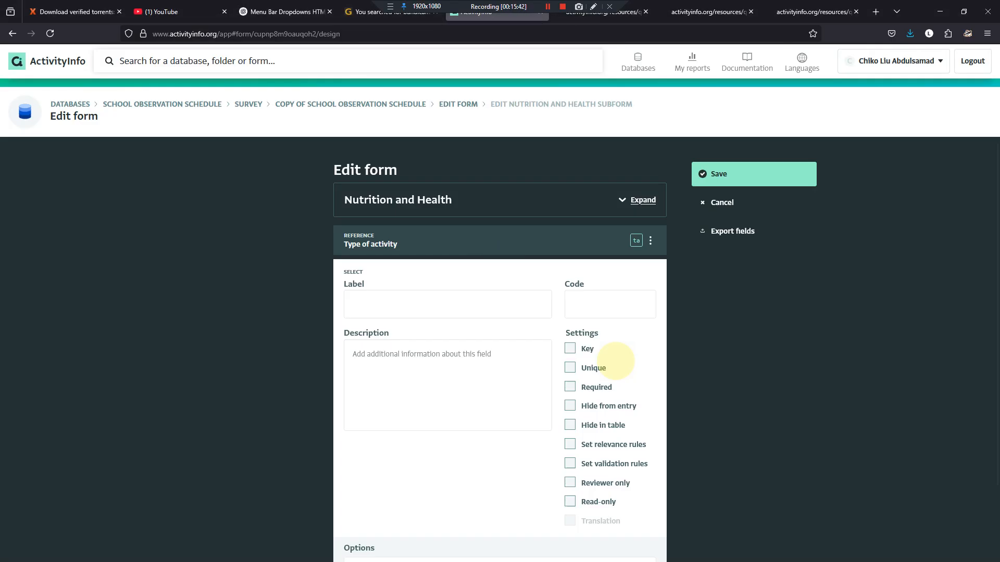
{"action": "left_click", "coordinate": [388, 311]}
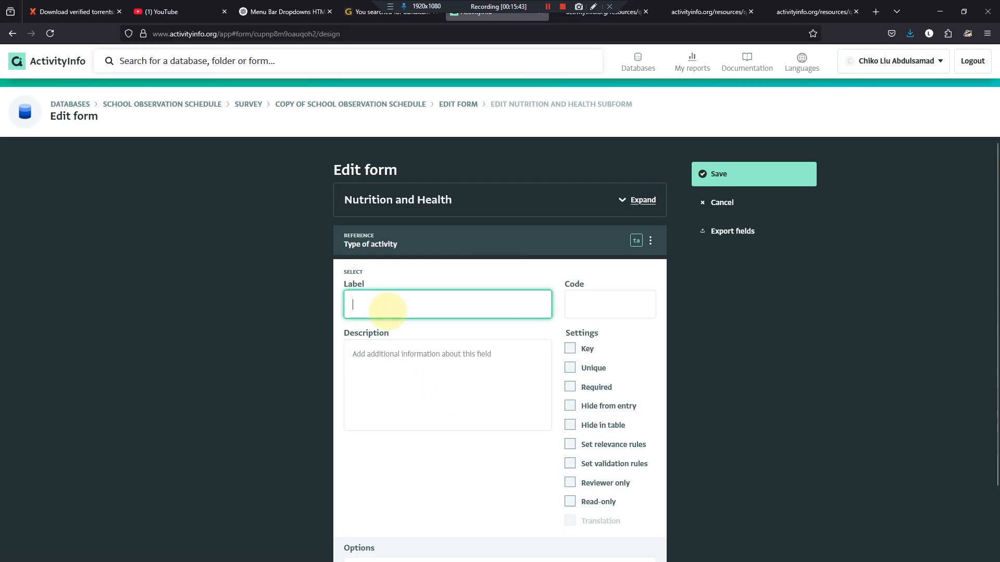
{"action": "type", "text": "Availability"}
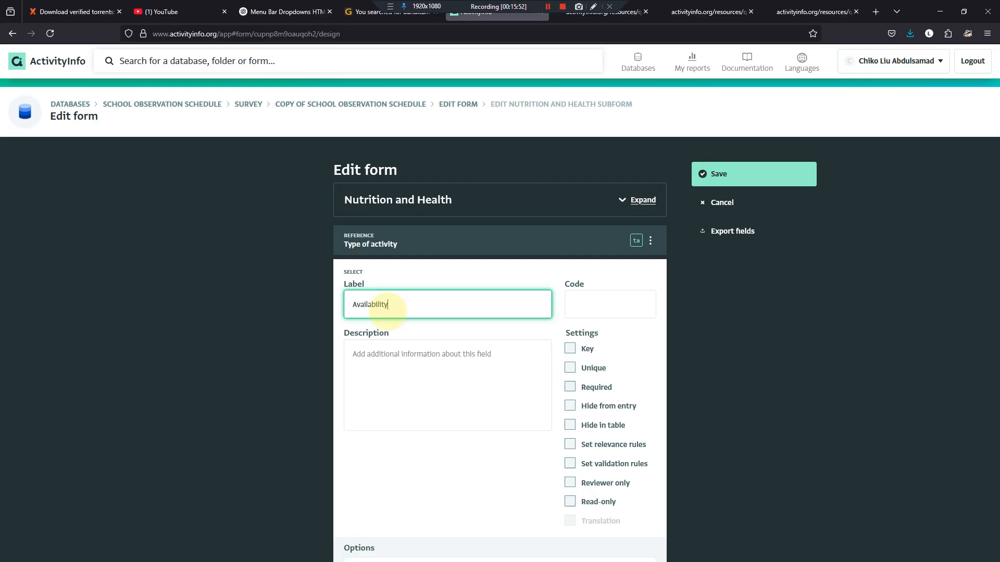
{"action": "left_click", "coordinate": [582, 304]}
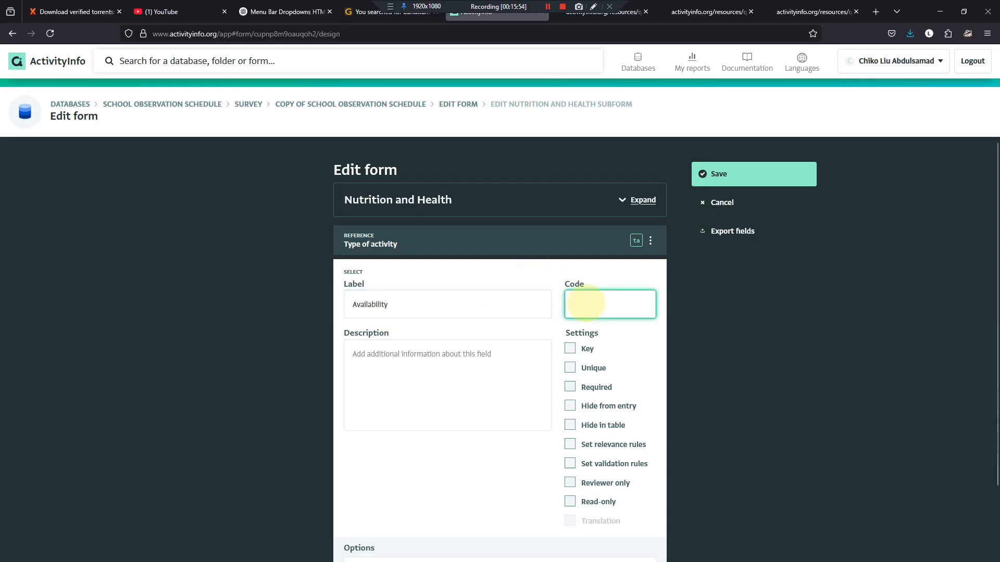
{"action": "type", "text": "av"}
Step: Give the Availability field the options Available and Not available, with no default, then finish the field and save the subform
{"action": "scroll", "coordinate": [582, 305], "scroll_direction": "down", "scroll_amount": 2}
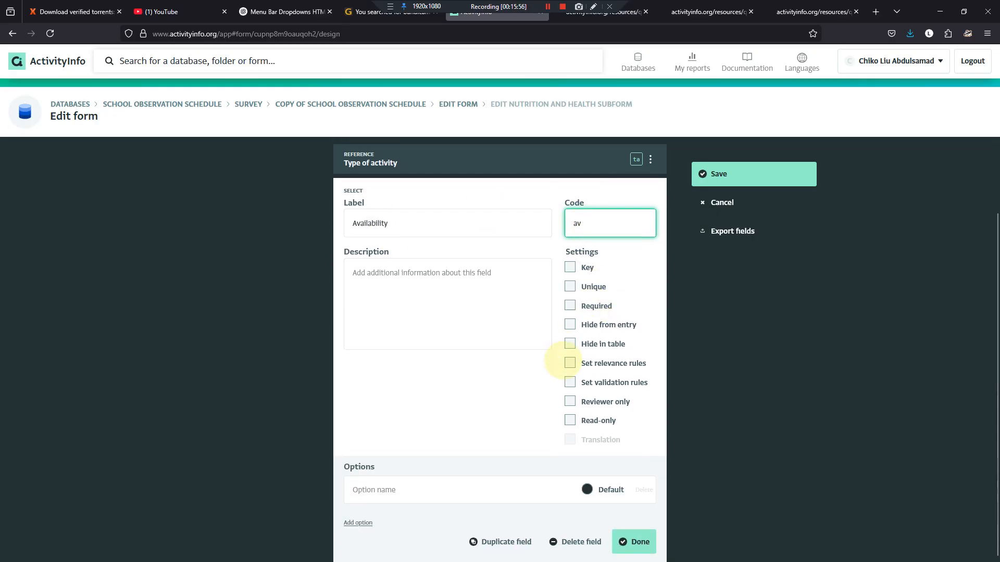
{"action": "left_click", "coordinate": [482, 491]}
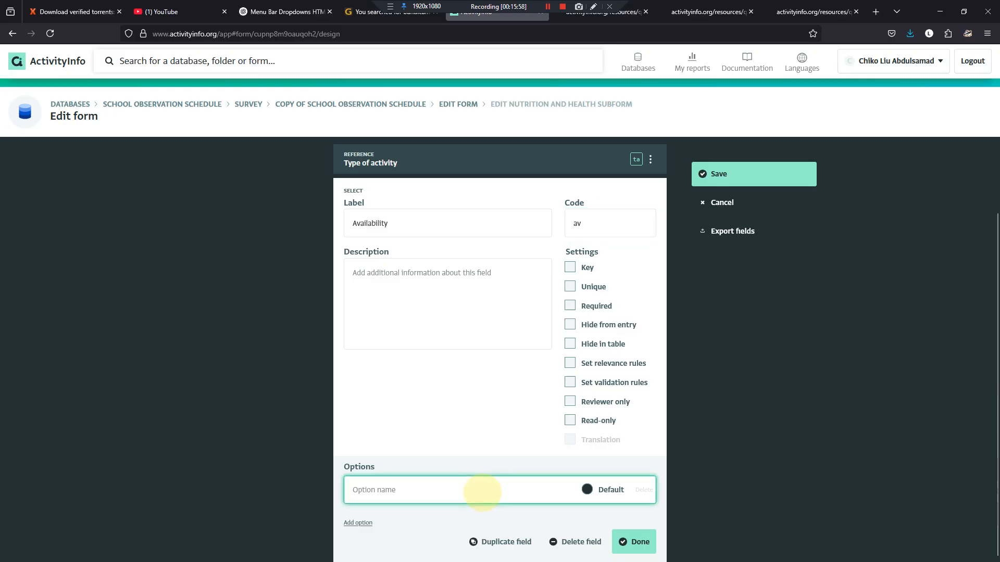
{"action": "type", "text": "avail"}
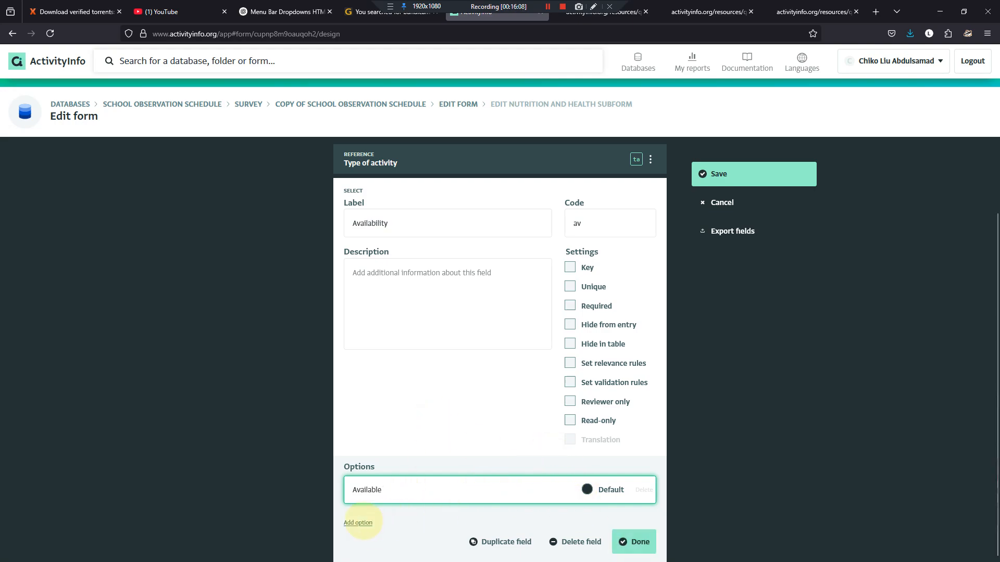
{"action": "left_click", "coordinate": [358, 522]}
{"action": "left_click", "coordinate": [392, 497]}
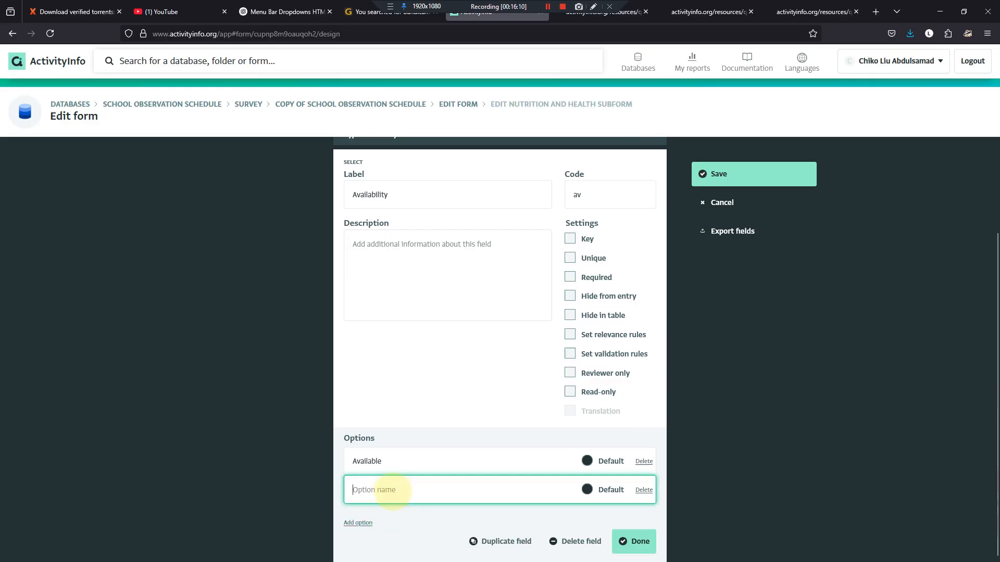
{"action": "type", "text": "Not avaial"}
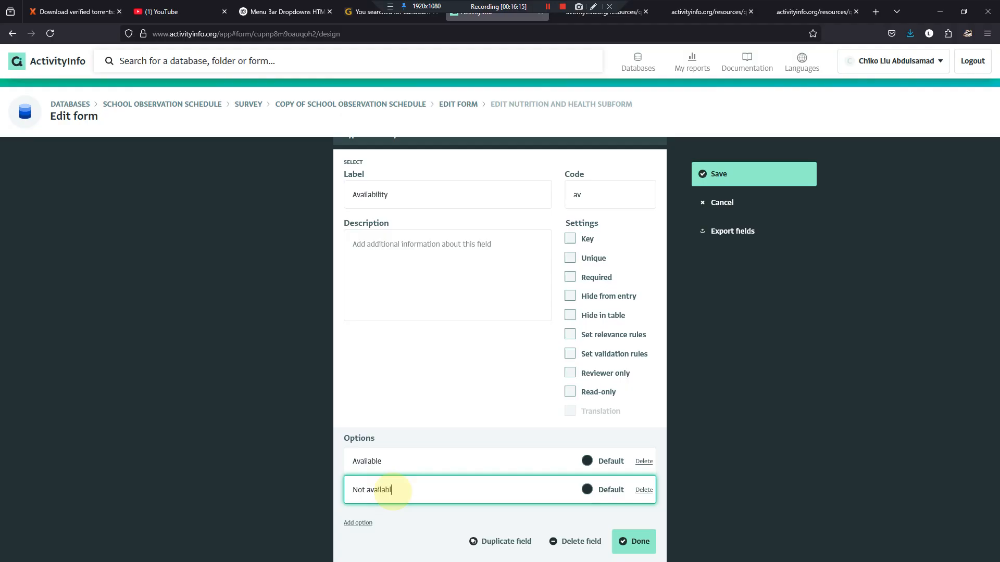
{"action": "left_click", "coordinate": [586, 460]}
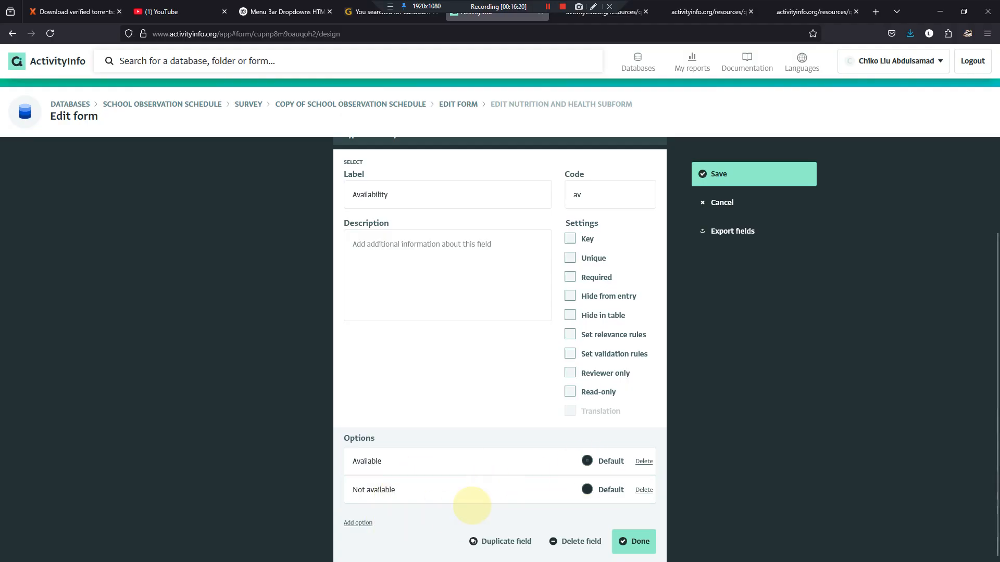
{"action": "left_click", "coordinate": [636, 541]}
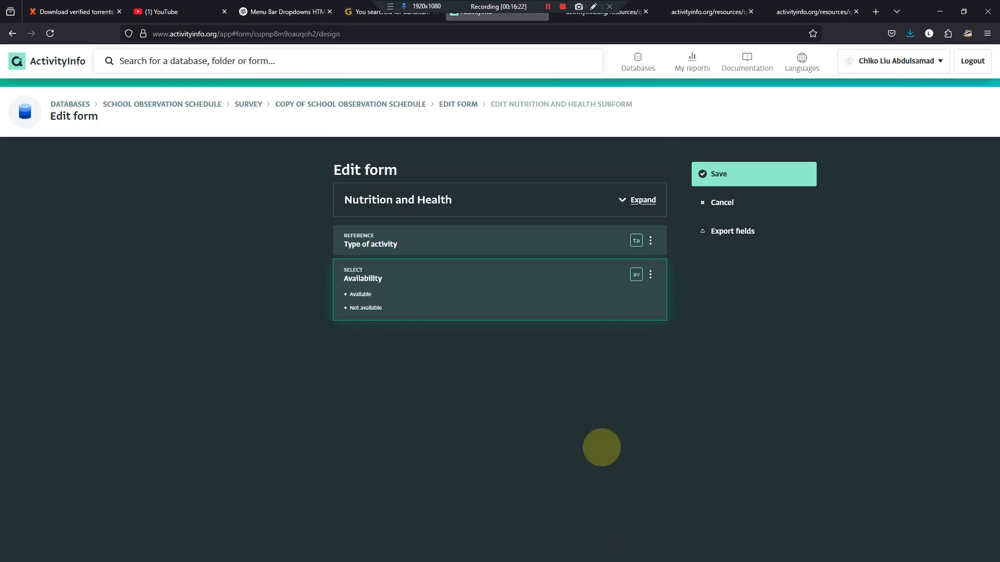
{"action": "left_click", "coordinate": [724, 171]}
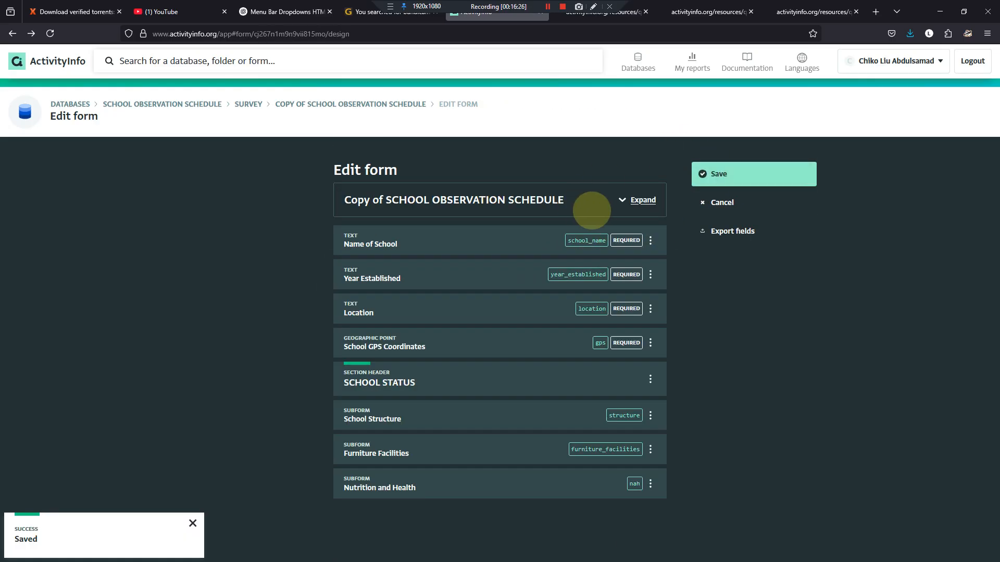
Step: Save the form and add a De-worming record marked Available to Grace Academy's Nutrition and Health subform
{"action": "left_click", "coordinate": [704, 173]}
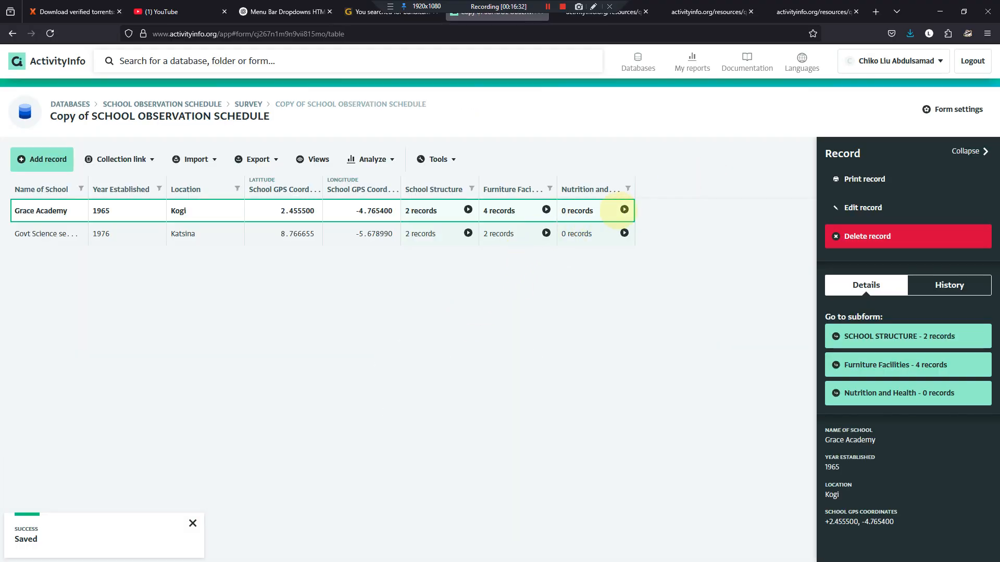
{"action": "left_click", "coordinate": [623, 209]}
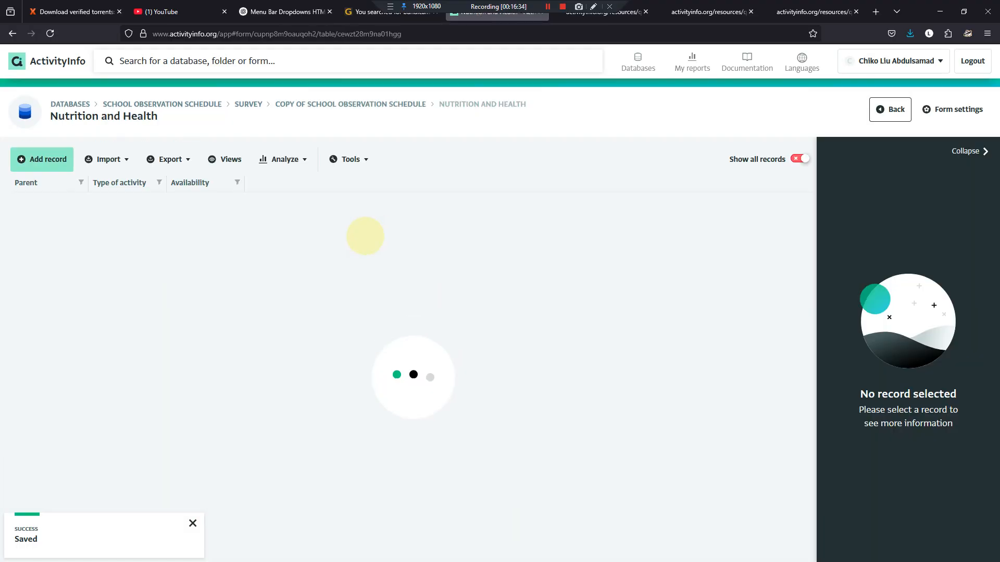
{"action": "left_click", "coordinate": [35, 165]}
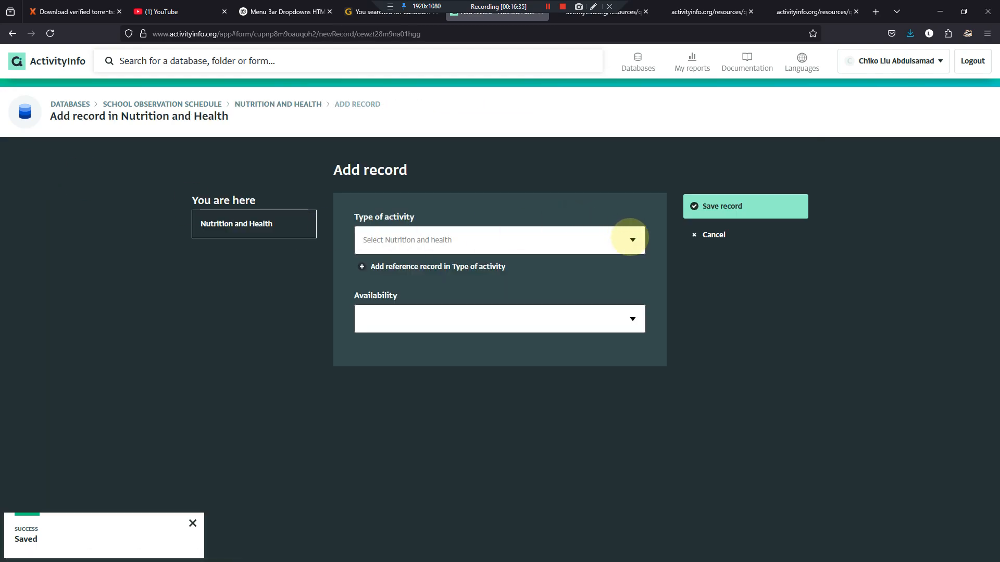
{"action": "left_click", "coordinate": [601, 248]}
{"action": "left_click", "coordinate": [374, 275]}
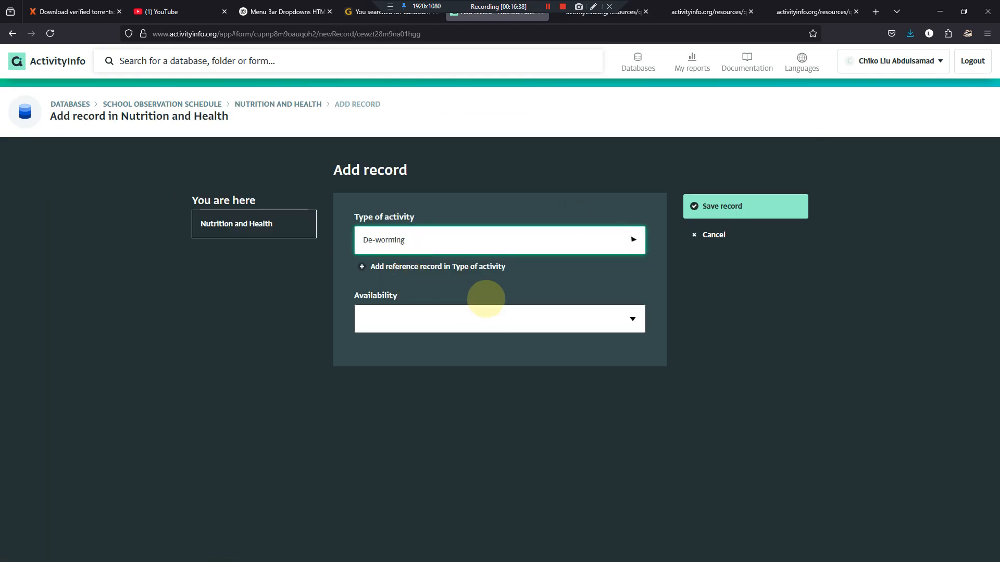
{"action": "left_click", "coordinate": [632, 317]}
{"action": "left_click", "coordinate": [439, 350]}
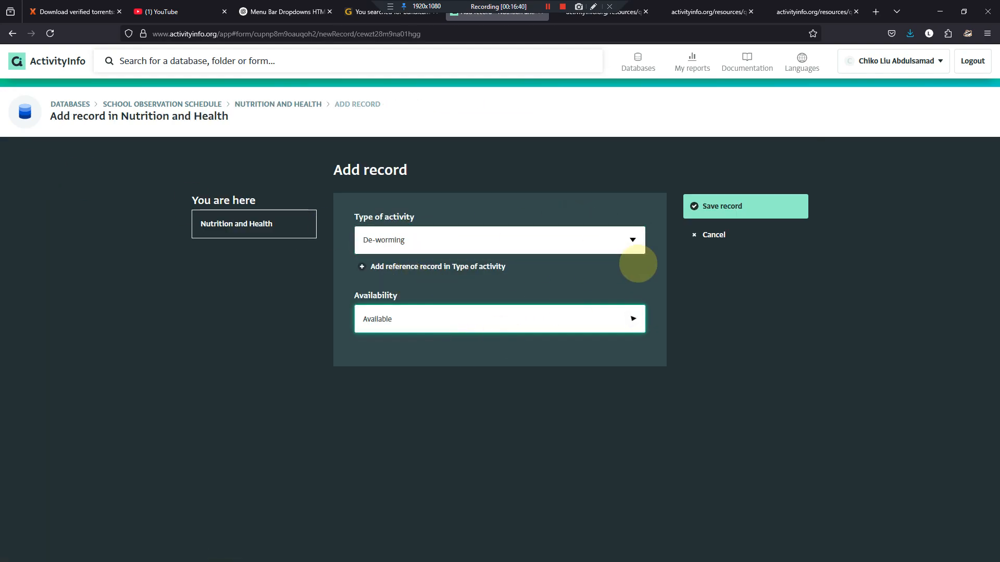
{"action": "left_click", "coordinate": [692, 214]}
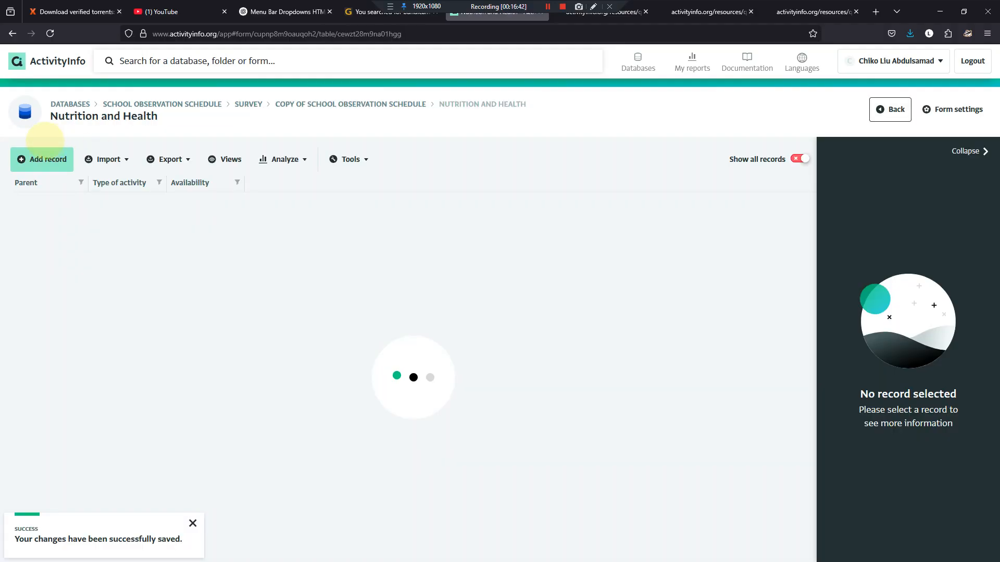
Step: Add and save a Nutrition and Health record with activity type School Canteen and availability Not available
{"action": "left_click", "coordinate": [44, 158]}
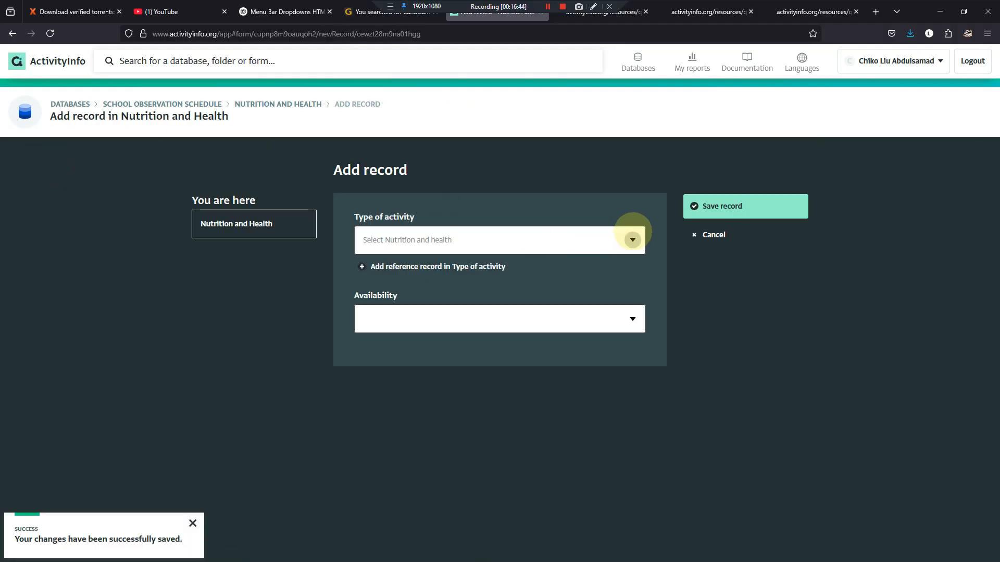
{"action": "left_click", "coordinate": [632, 240]}
{"action": "left_click", "coordinate": [444, 293]}
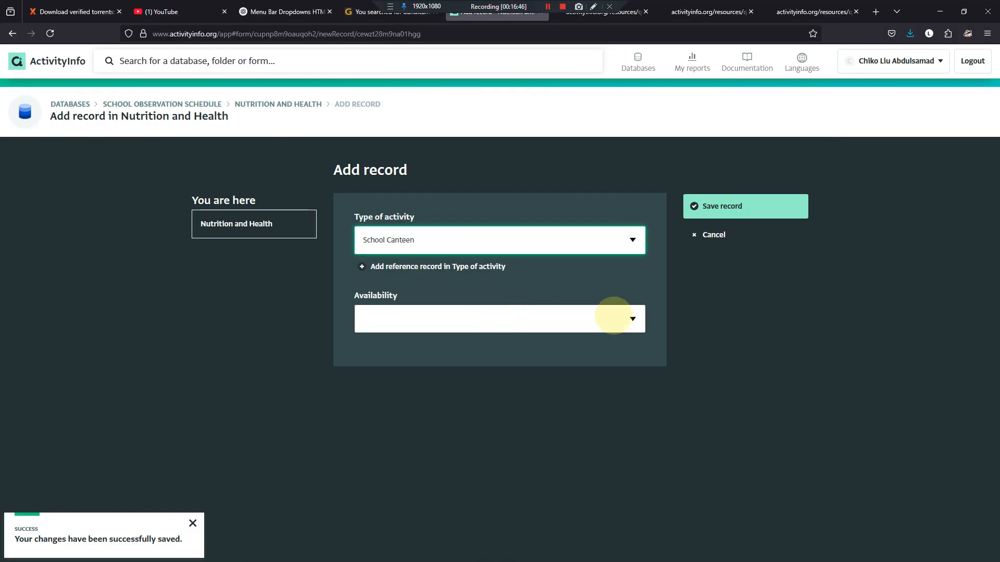
{"action": "left_click", "coordinate": [631, 318]}
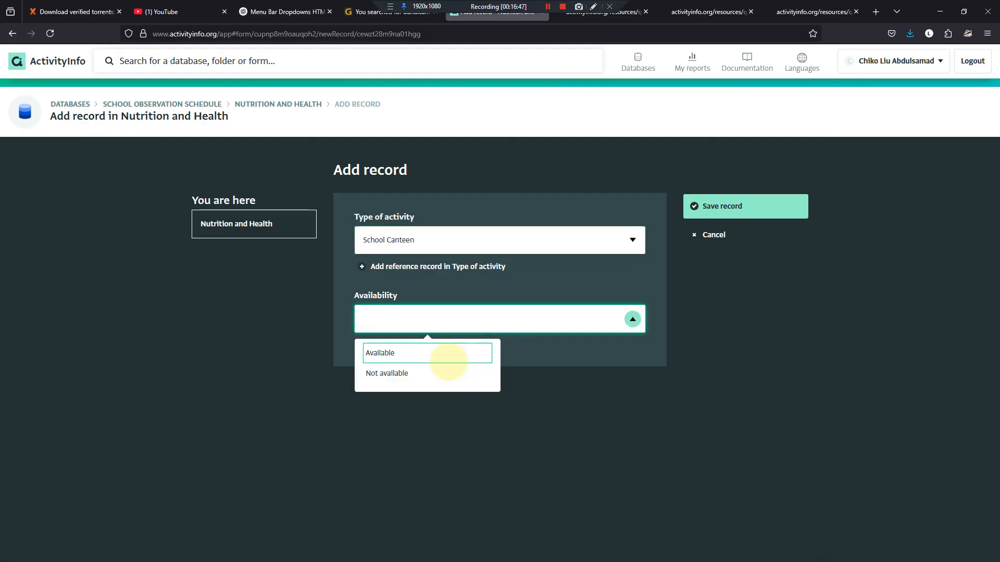
{"action": "left_click", "coordinate": [446, 374]}
{"action": "left_click", "coordinate": [705, 205]}
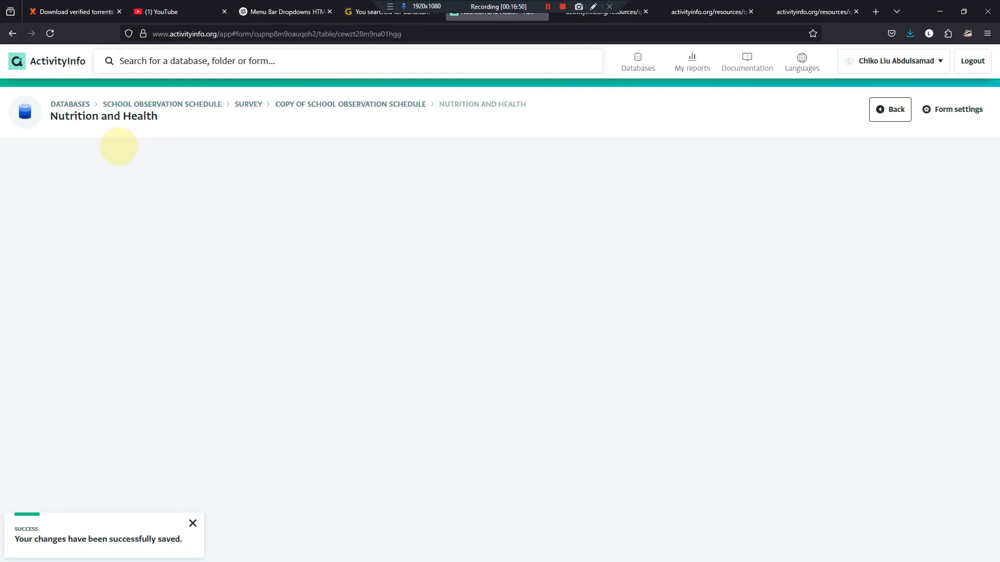
Step: Add and save a Nutrition and Health record with activity type School Dispensary and availability Not available
{"action": "left_click", "coordinate": [51, 159]}
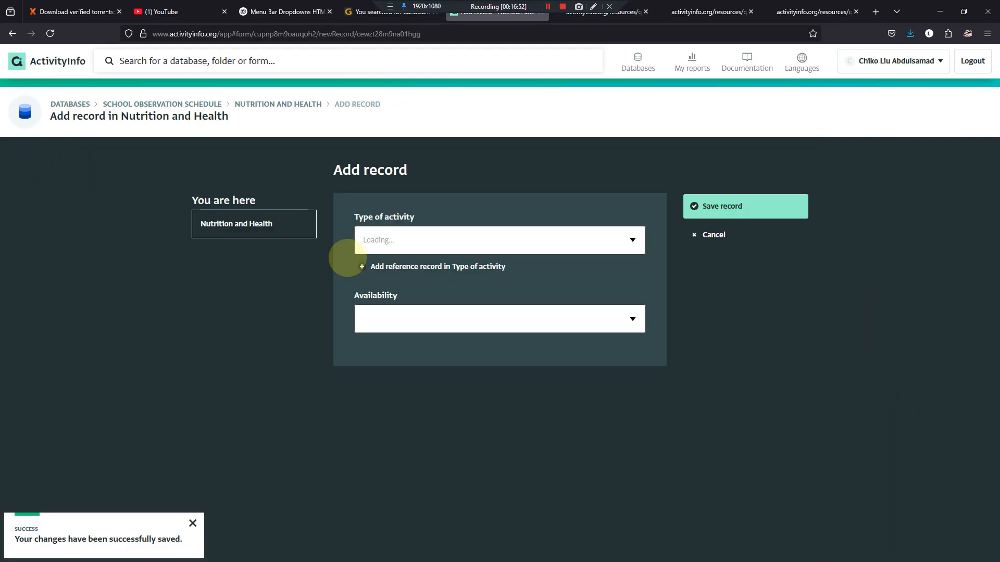
{"action": "left_click", "coordinate": [629, 241]}
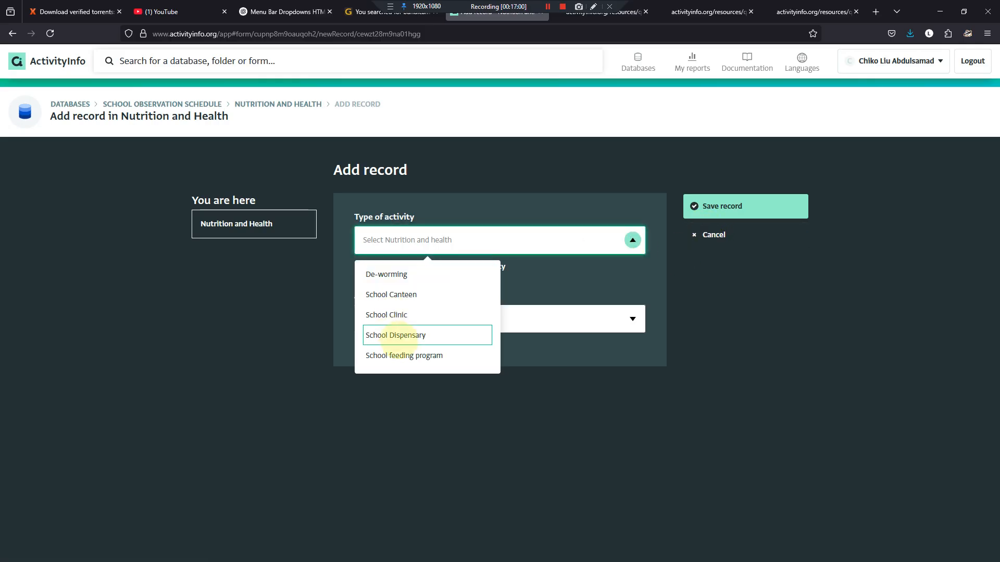
{"action": "left_click", "coordinate": [403, 335]}
{"action": "left_click", "coordinate": [631, 320]}
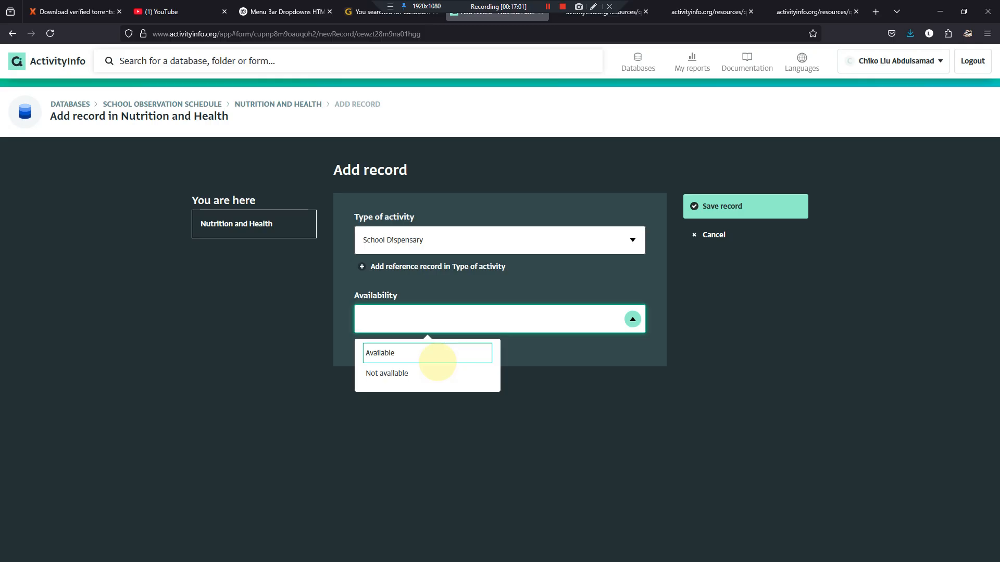
{"action": "left_click", "coordinate": [440, 373]}
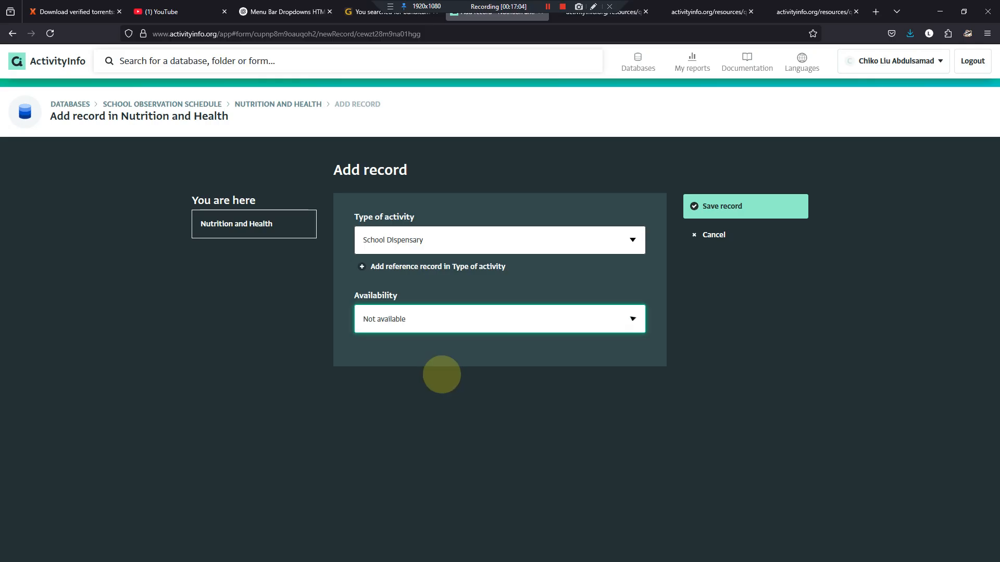
{"action": "left_click", "coordinate": [720, 206]}
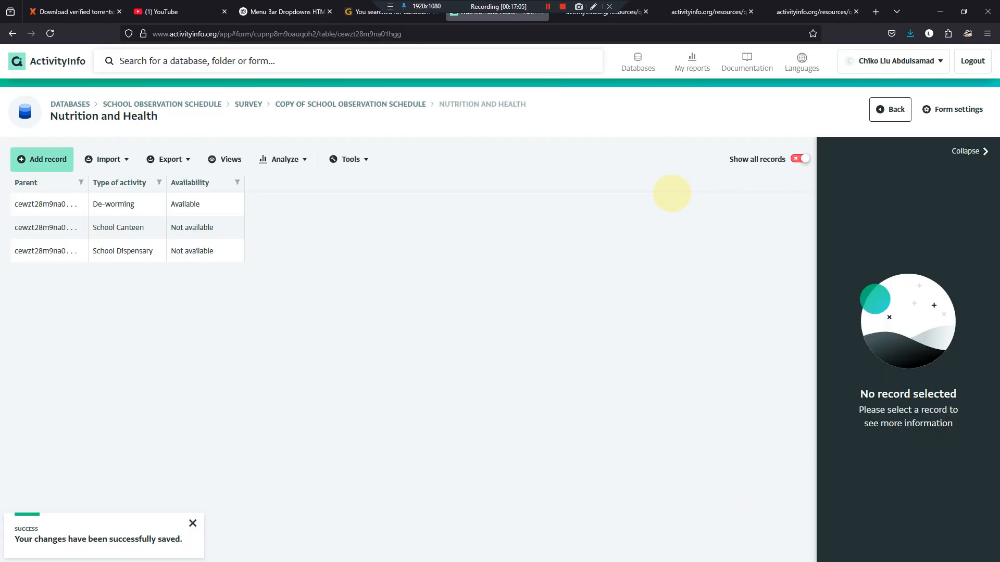
Step: Add a calculated field labelled "count availability" with code "ca" after Availability in the Nutrition and Health subform design, hidden from entry
{"action": "left_click", "coordinate": [928, 110]}
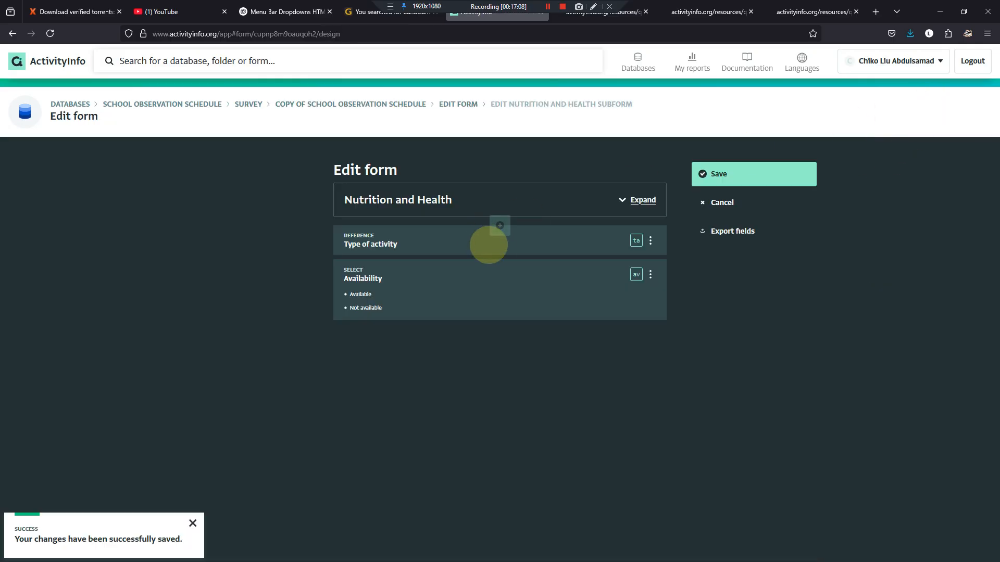
{"action": "left_click", "coordinate": [500, 324]}
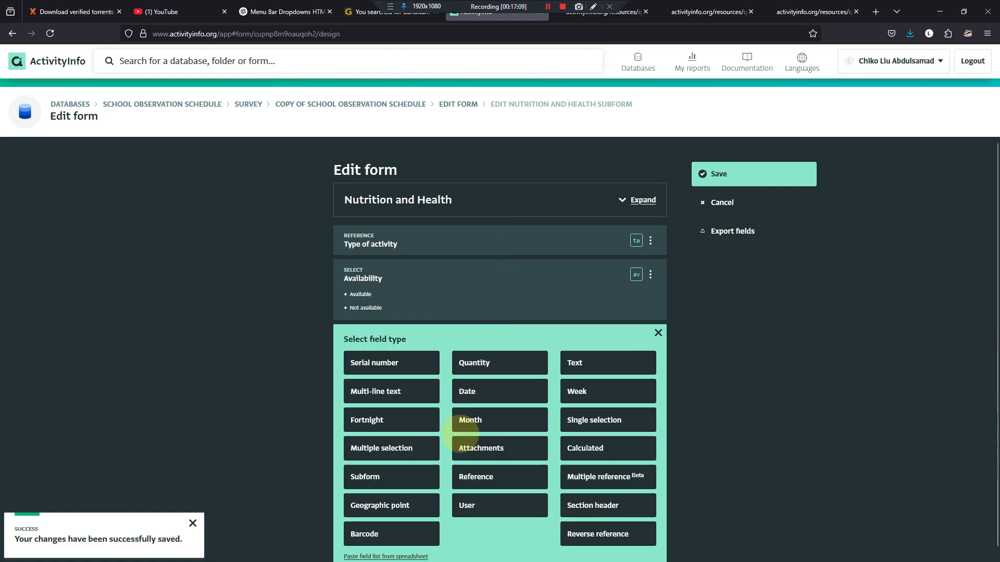
{"action": "left_click", "coordinate": [584, 447]}
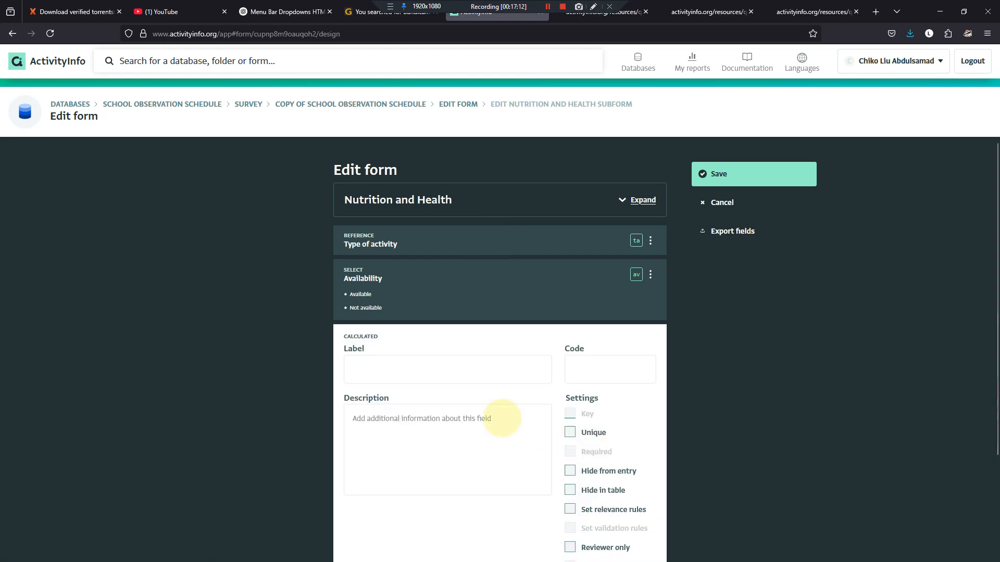
{"action": "scroll", "coordinate": [495, 408], "scroll_direction": "down", "scroll_amount": 1}
{"action": "left_click", "coordinate": [433, 302]}
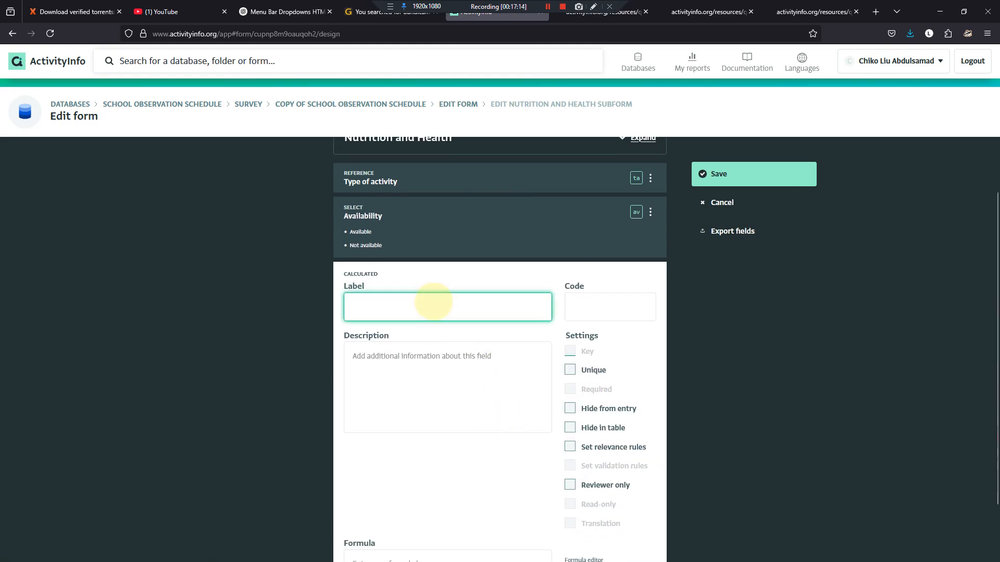
{"action": "type", "text": "count"}
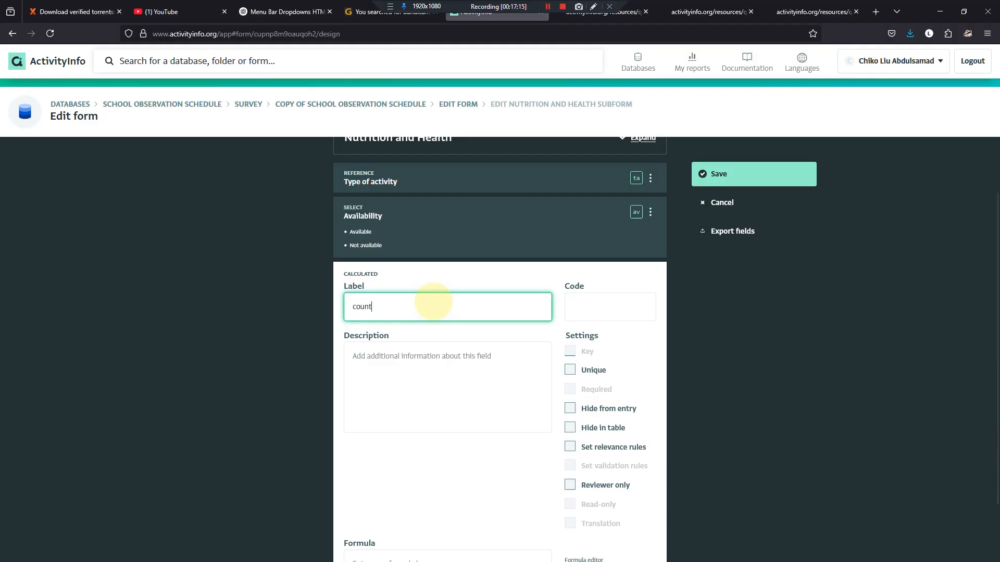
{"action": "type", "text": "yavaila"}
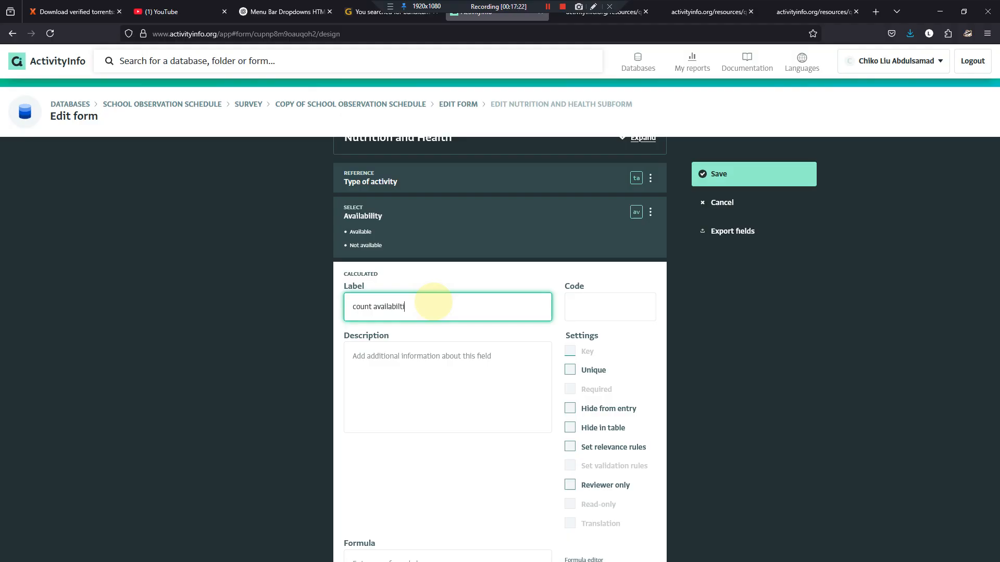
{"action": "type", "text": "bility"}
{"action": "key", "text": "Tab"}
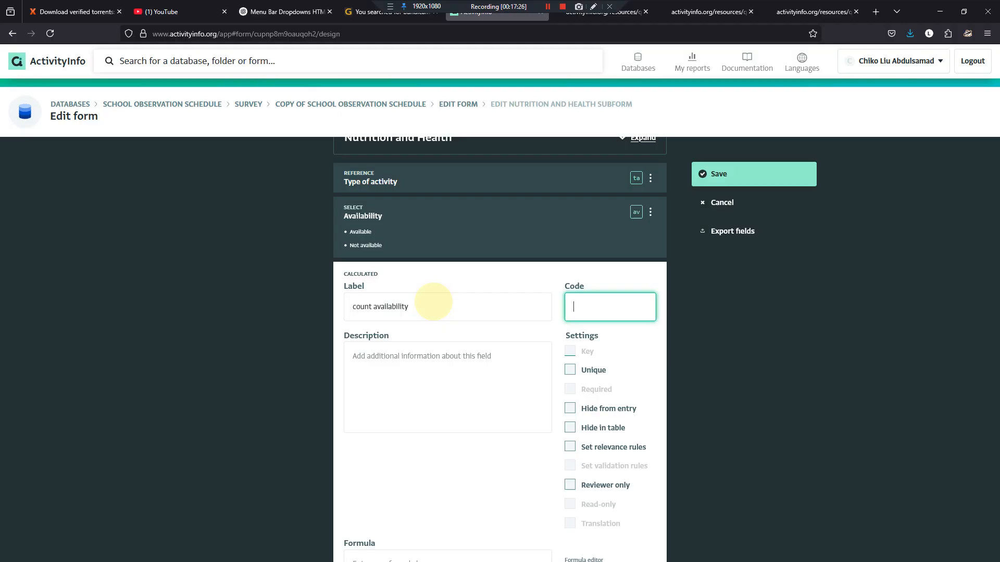
{"action": "type", "text": "ca"}
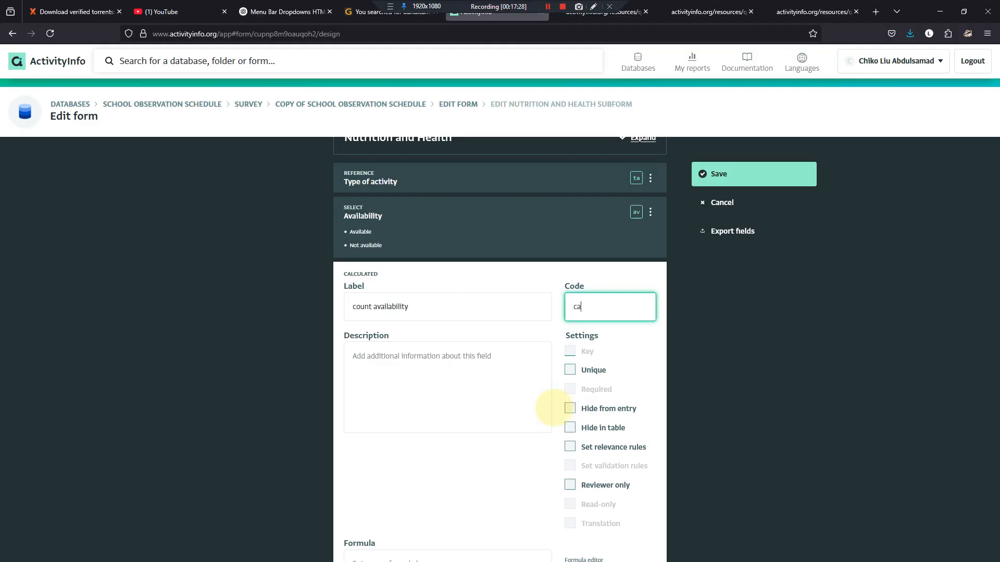
{"action": "scroll", "coordinate": [590, 426], "scroll_direction": "down", "scroll_amount": 2}
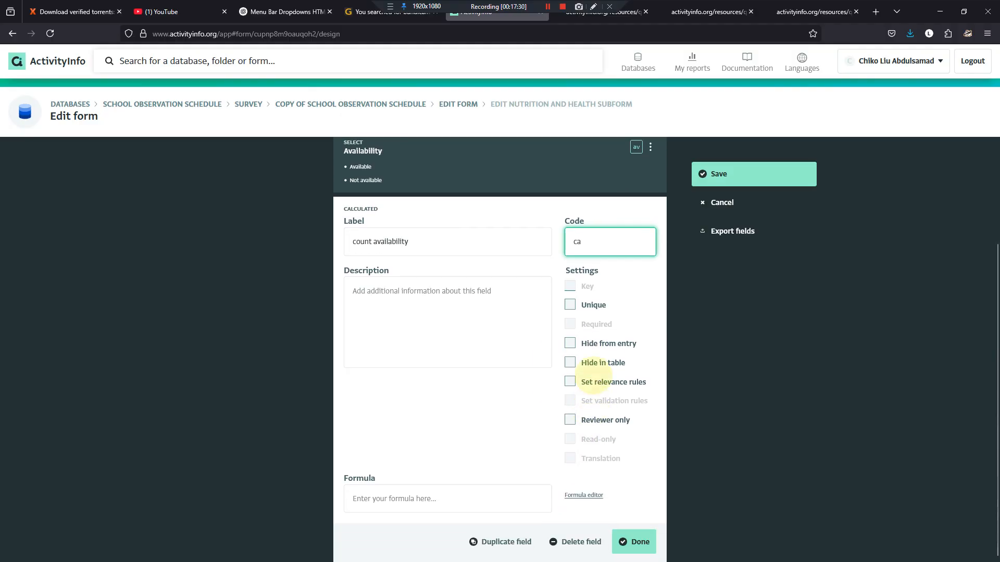
{"action": "left_click", "coordinate": [570, 344]}
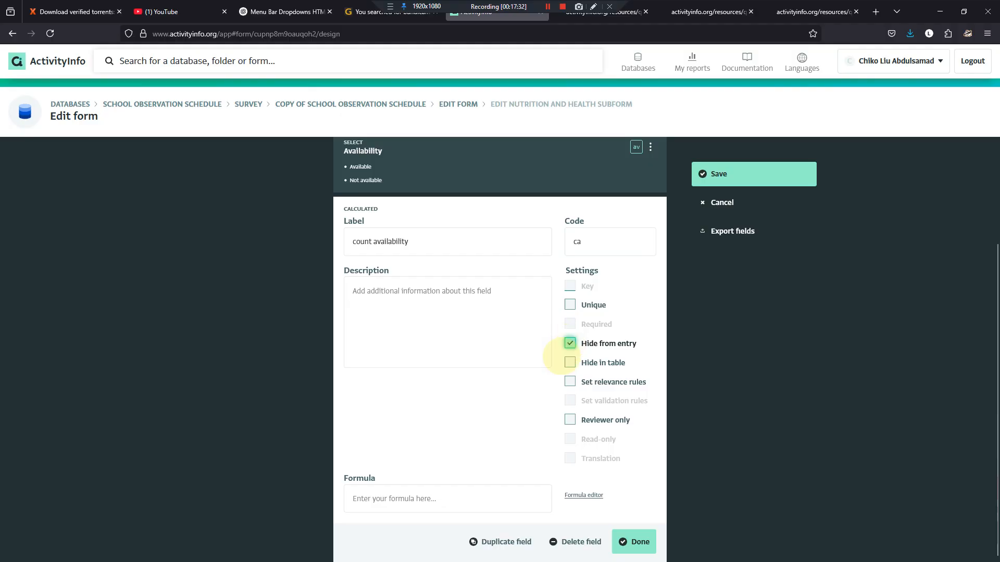
Step: Begin the calculated field's formula in the formula editor as COUNT(av), using the Availability field
{"action": "left_click", "coordinate": [441, 497]}
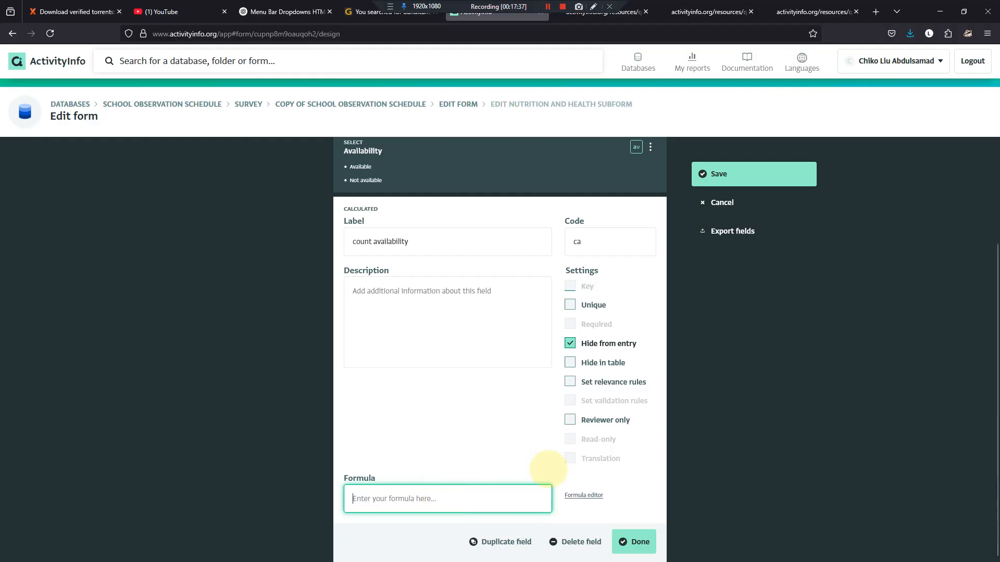
{"action": "left_click", "coordinate": [581, 496]}
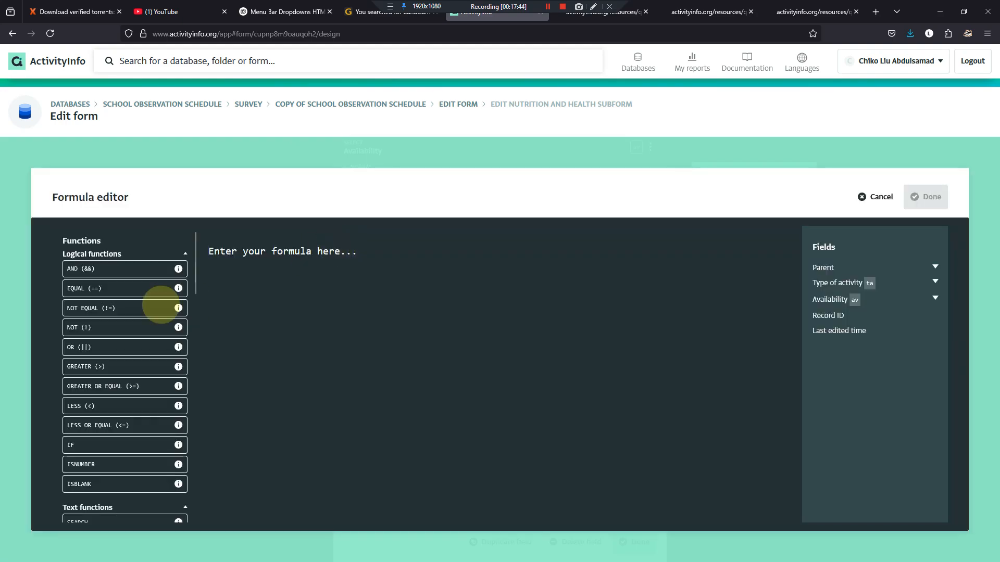
{"action": "scroll", "coordinate": [126, 312], "scroll_direction": "down", "scroll_amount": 5}
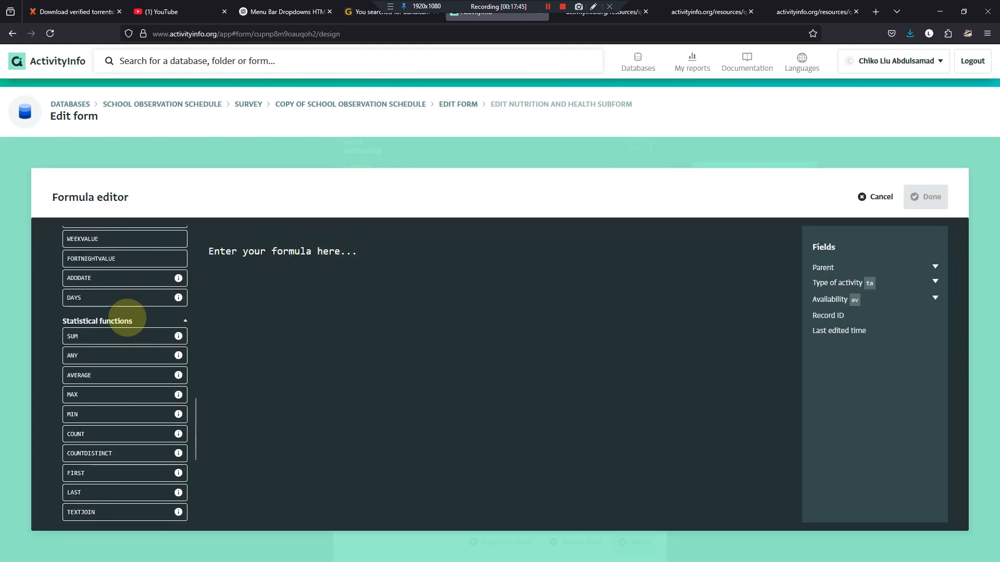
{"action": "scroll", "coordinate": [125, 328], "scroll_direction": "down", "scroll_amount": 3}
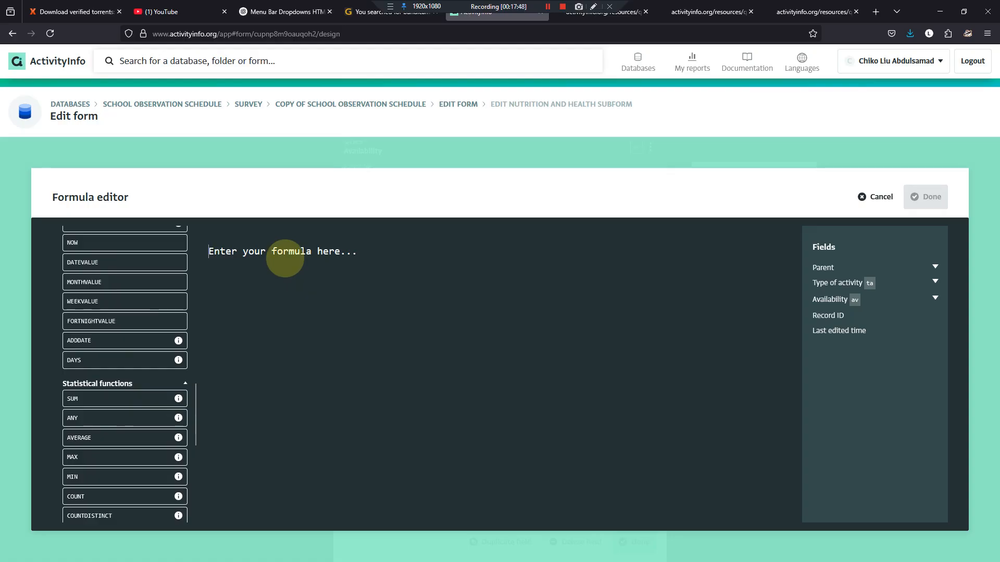
{"action": "type", "text": "COUN"}
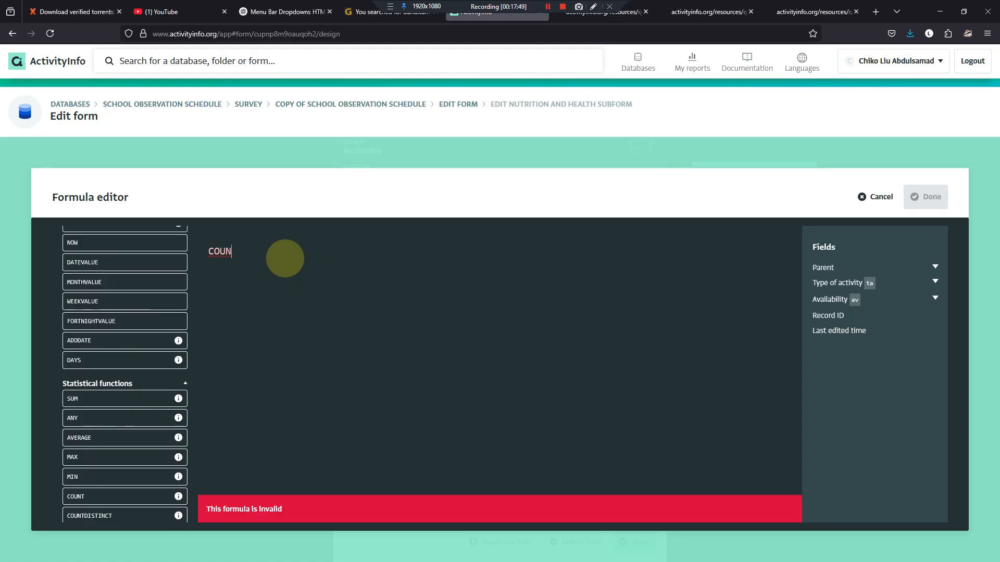
{"action": "type", "text": "T()"}
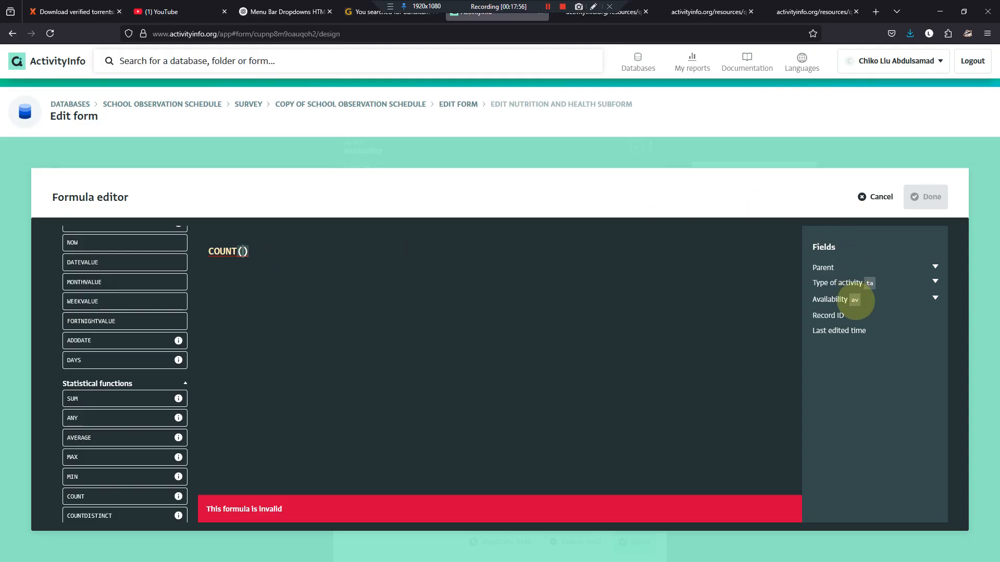
{"action": "left_click", "coordinate": [855, 299]}
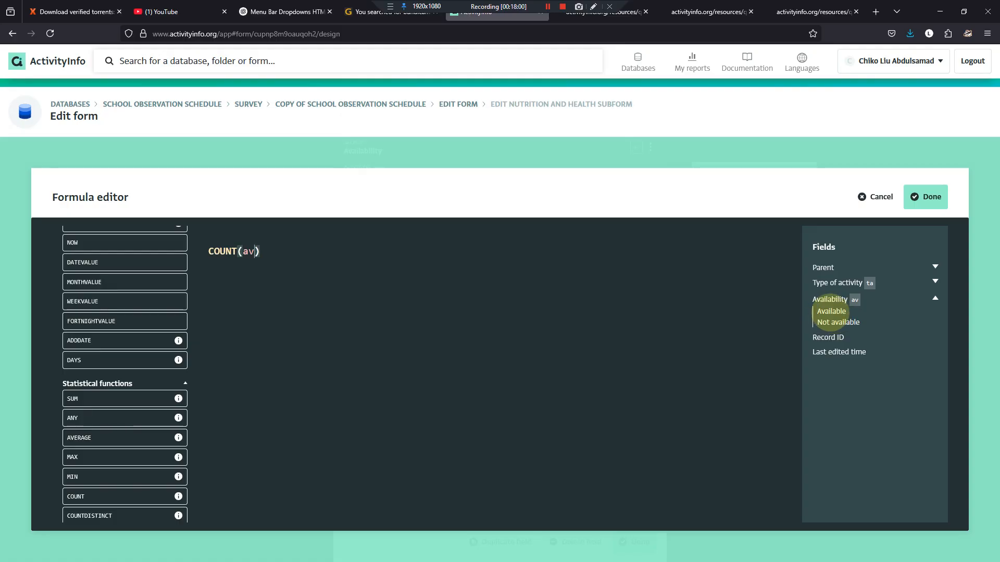
Step: Complete the calculated field's formula as COUNT(av=="Available"), confirm it, and save the Nutrition and Health subform design
{"action": "type", "text": "="}
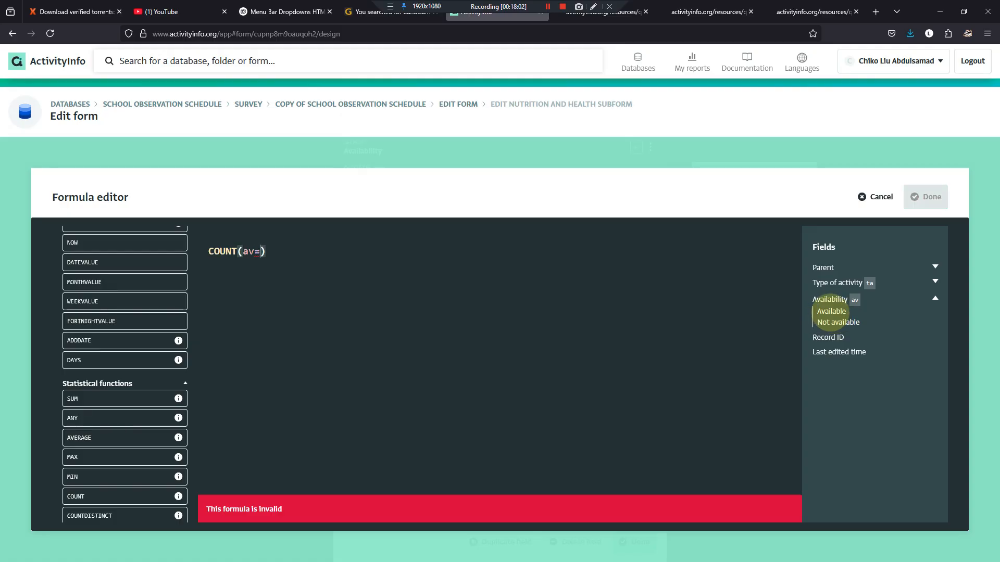
{"action": "type", "text": "\"a"}
{"action": "key", "text": "BackSpace"}
{"action": "type", "text": "Avua"}
{"action": "key", "text": "BackSpace"}
{"action": "key", "text": "BackSpace"}
{"action": "type", "text": "ailable\""}
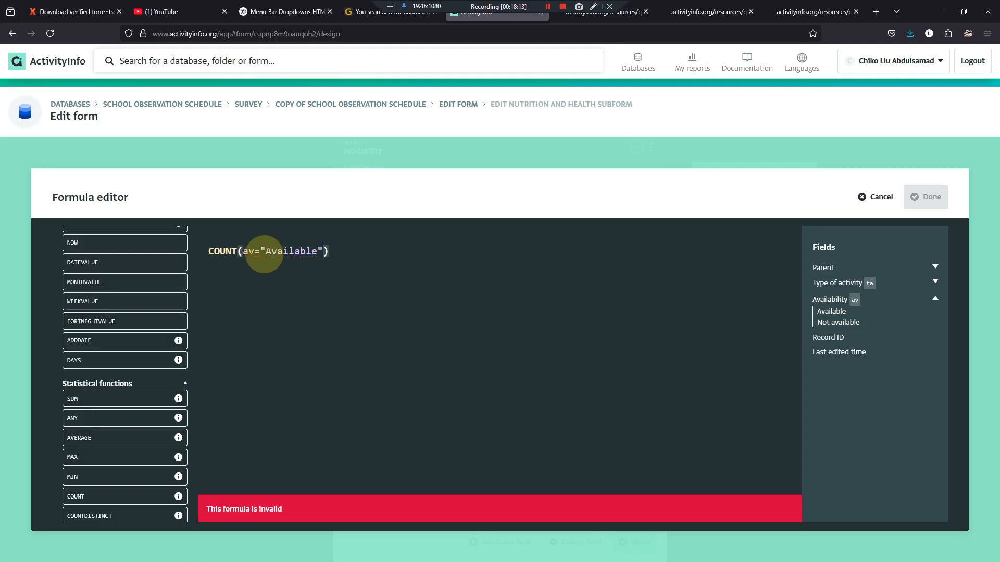
{"action": "left_click", "coordinate": [259, 252]}
{"action": "type", "text": "=--"}
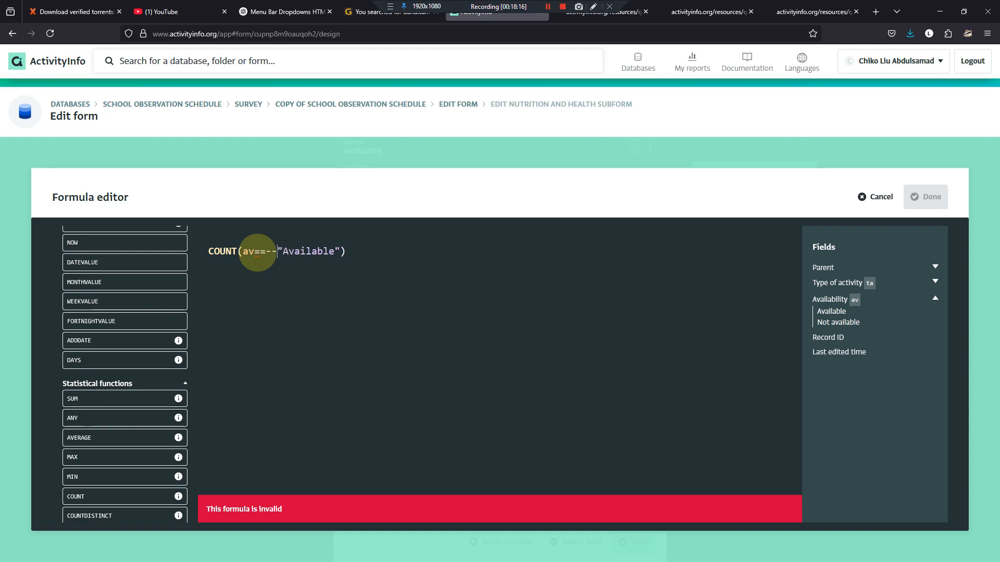
{"action": "key", "text": "BackSpace"}
{"action": "key", "text": "BackSpace"}
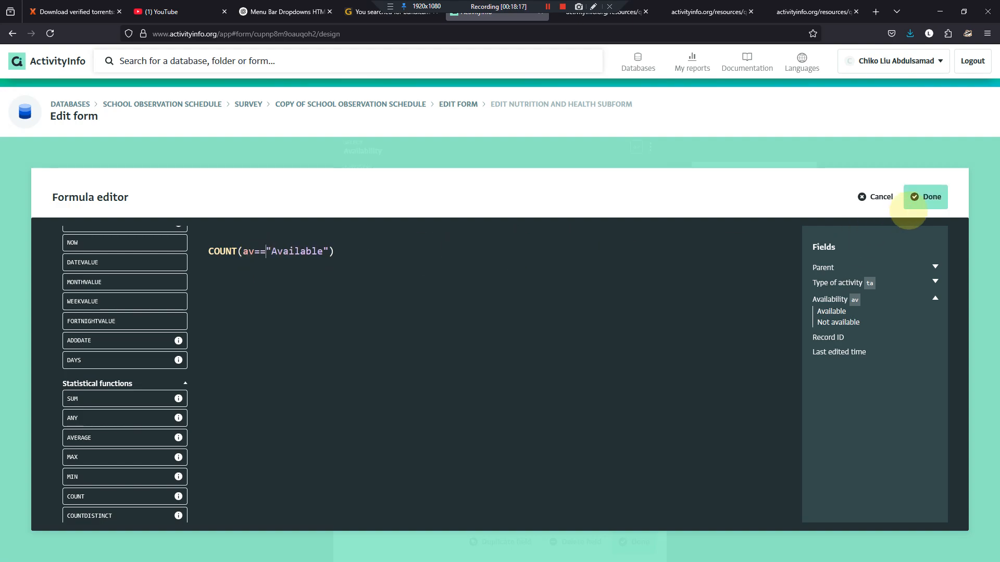
{"action": "left_click", "coordinate": [925, 197]}
{"action": "left_click", "coordinate": [704, 174]}
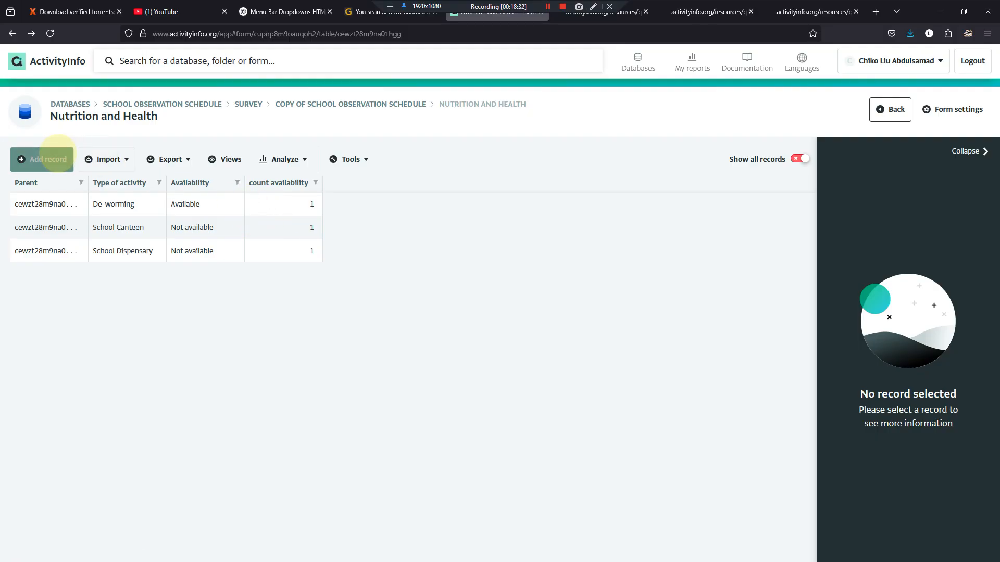
Step: Add and save a Nutrition and Health record with activity type School feeding program and availability Available
{"action": "left_click", "coordinate": [54, 157]}
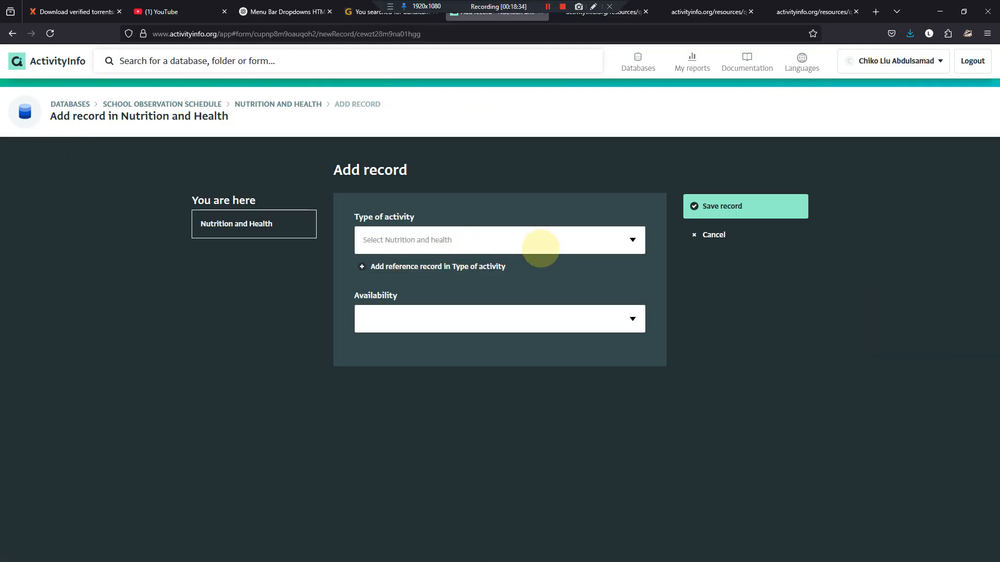
{"action": "left_click", "coordinate": [632, 239]}
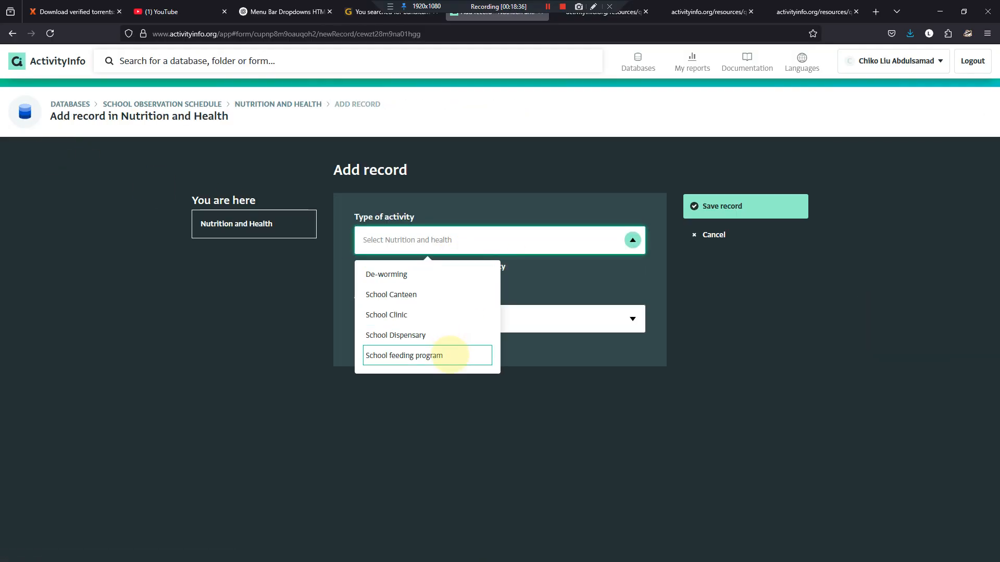
{"action": "left_click", "coordinate": [446, 351]}
{"action": "left_click", "coordinate": [632, 318]}
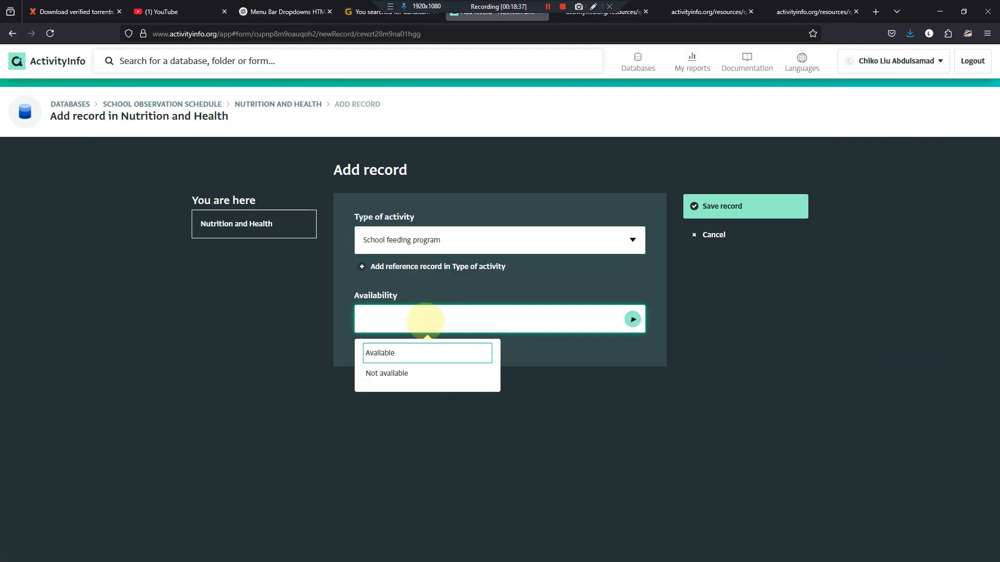
{"action": "left_click", "coordinate": [411, 350]}
{"action": "left_click", "coordinate": [708, 205]}
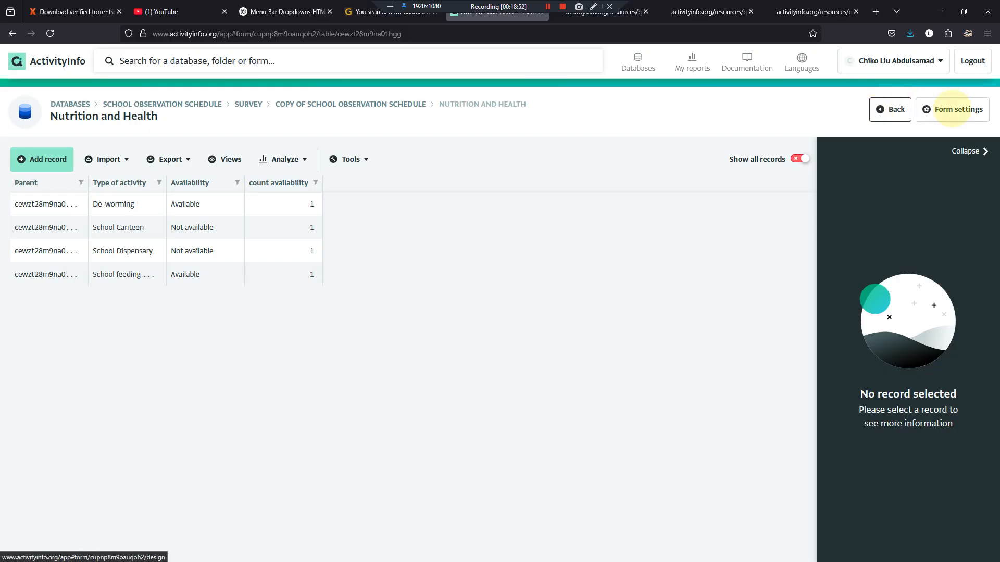
Step: Open the count availability field's formula in the formula editor from the Nutrition and Health form settings
{"action": "left_click", "coordinate": [951, 109]}
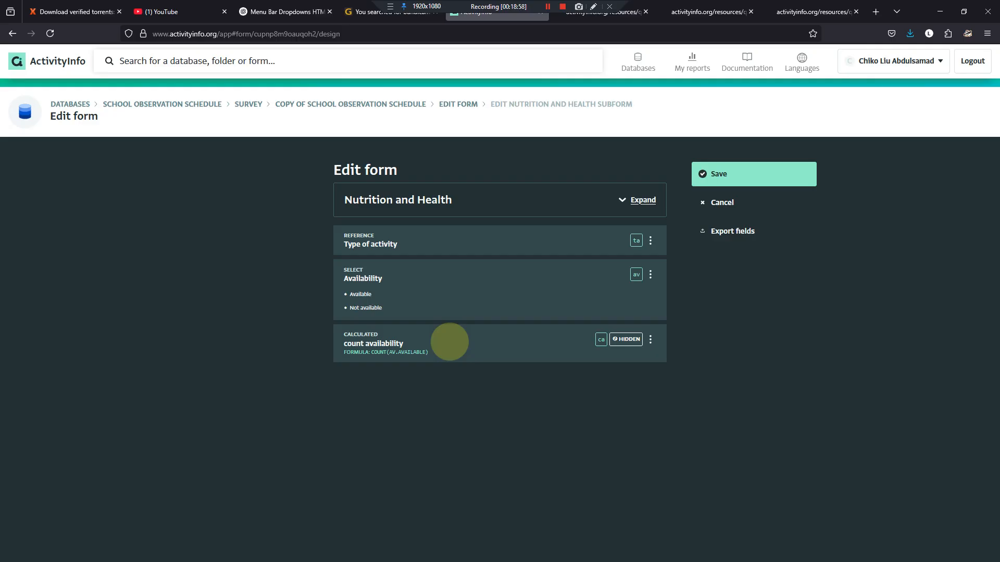
{"action": "left_click", "coordinate": [449, 342]}
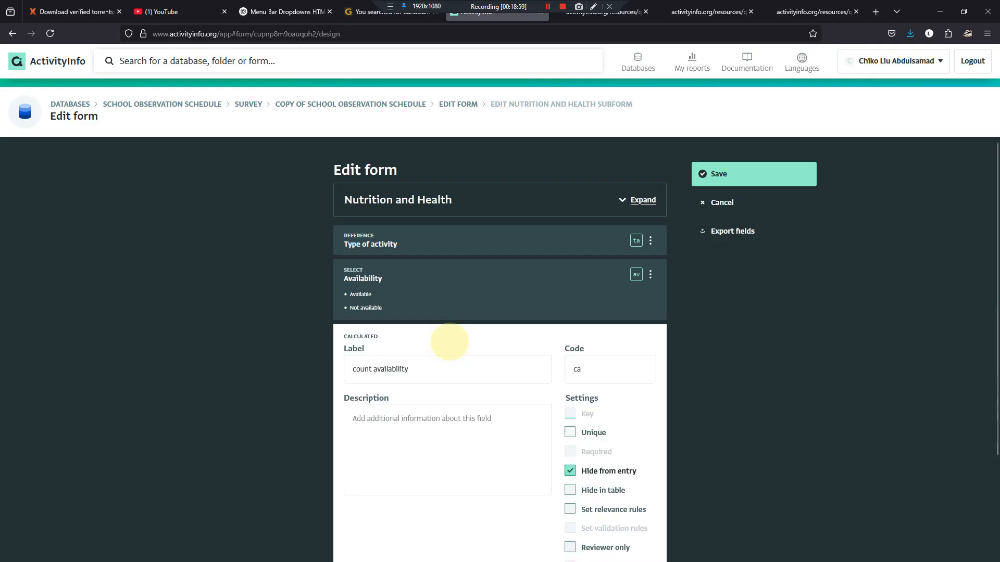
{"action": "scroll", "coordinate": [496, 375], "scroll_direction": "down", "scroll_amount": 3}
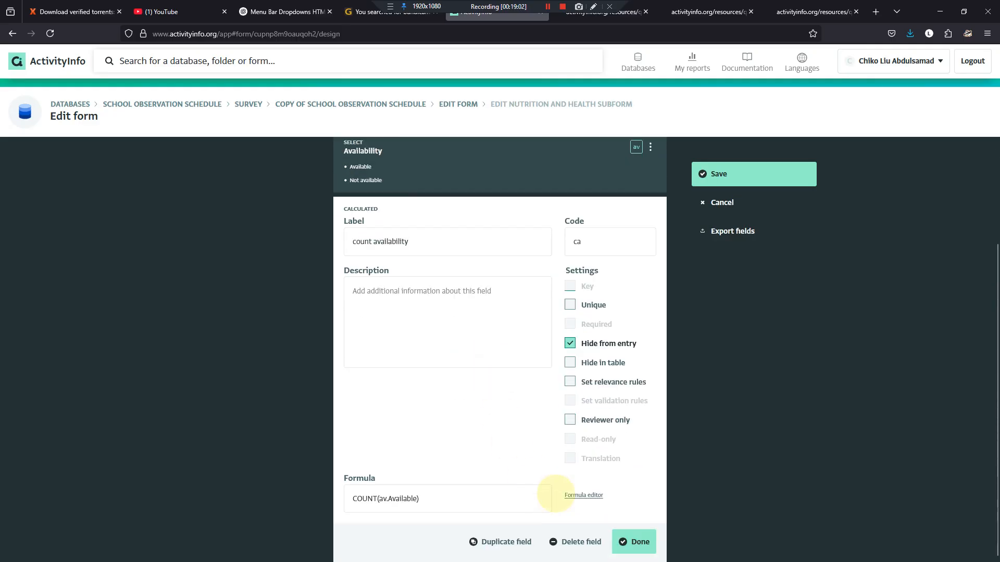
{"action": "left_click", "coordinate": [579, 495]}
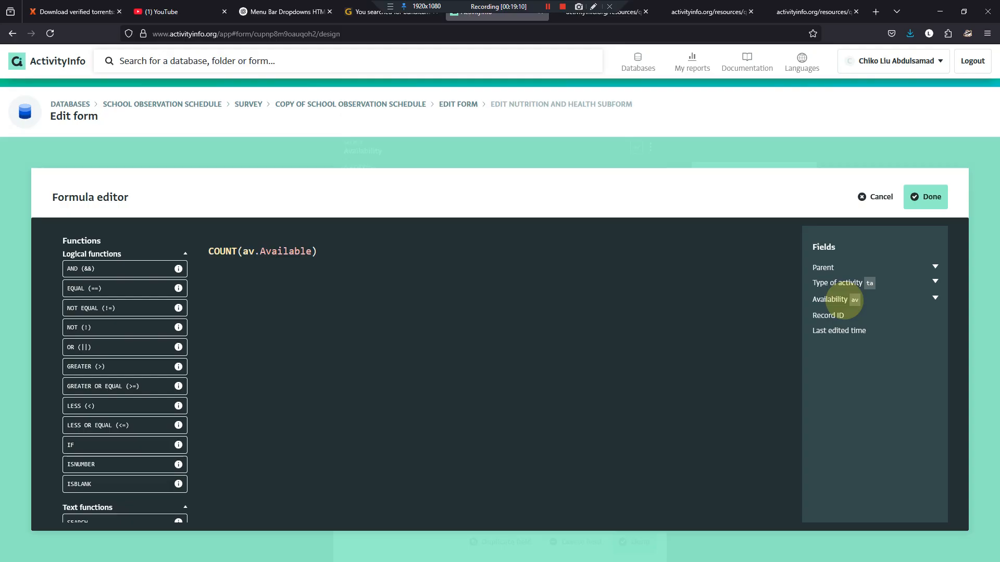
{"action": "left_click", "coordinate": [841, 300]}
{"action": "left_click", "coordinate": [833, 311]}
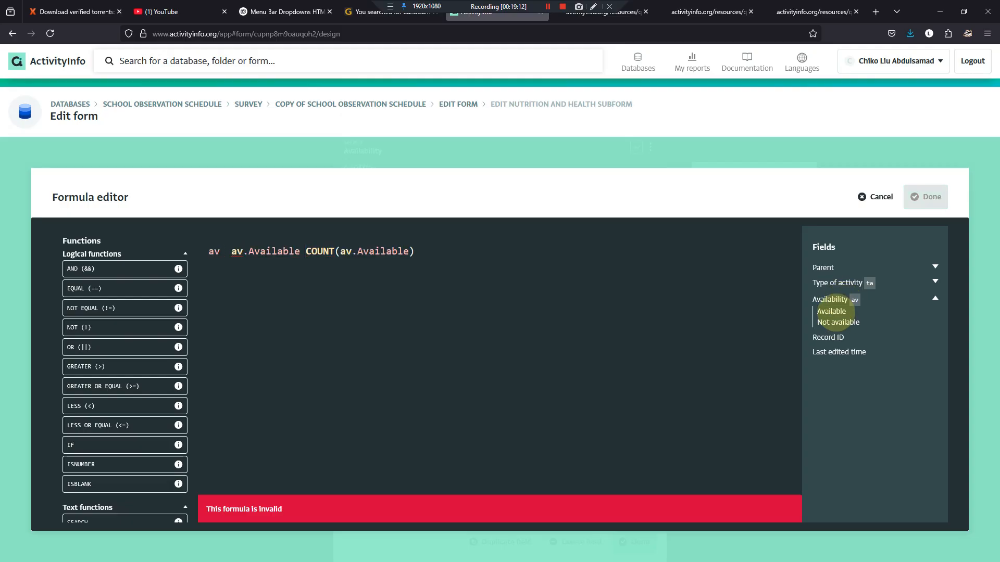
{"action": "key", "text": "BackSpace"}
{"action": "key", "text": "BackSpace"}
{"action": "key", "text": "BackSpace"}
{"action": "key", "text": "BackSpace"}
{"action": "key", "text": "BackSpace"}
{"action": "key", "text": "BackSpace"}
{"action": "key", "text": "BackSpace"}
{"action": "key", "text": "BackSpace"}
{"action": "key", "text": "BackSpace"}
{"action": "key", "text": "BackSpace"}
{"action": "key", "text": "BackSpace"}
{"action": "key", "text": "BackSpace"}
{"action": "key", "text": "BackSpace"}
{"action": "key", "text": "BackSpace"}
{"action": "key", "text": "BackSpace"}
{"action": "key", "text": "BackSpace"}
{"action": "key", "text": "BackSpace"}
Step: Find COUNT among the statistical functions, read its documentation on usage, remarks and examples, and return to the formula editor
{"action": "scroll", "coordinate": [139, 414], "scroll_direction": "down", "scroll_amount": 5}
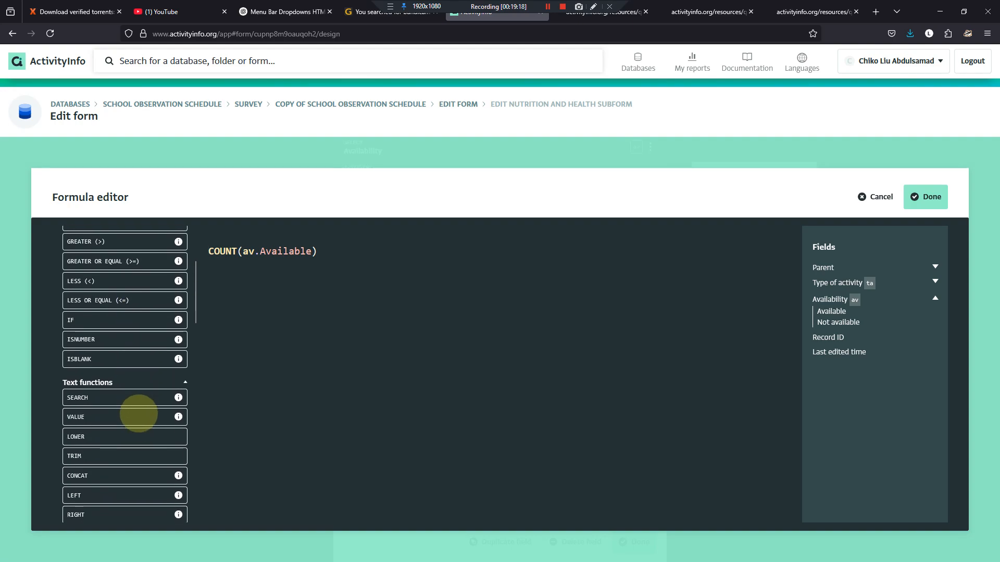
{"action": "scroll", "coordinate": [139, 414], "scroll_direction": "down", "scroll_amount": 15}
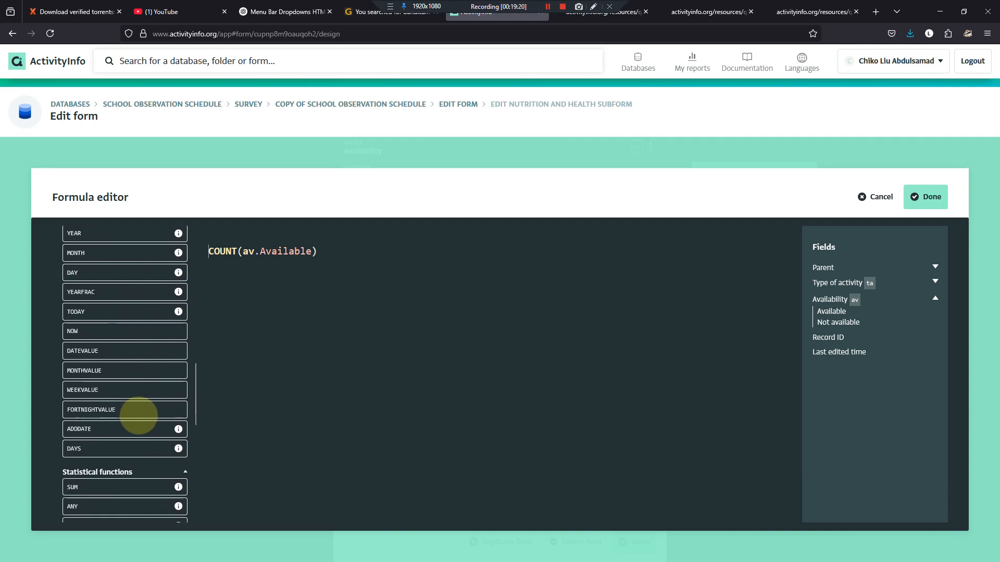
{"action": "scroll", "coordinate": [139, 414], "scroll_direction": "up", "scroll_amount": 4}
{"action": "scroll", "coordinate": [142, 412], "scroll_direction": "down", "scroll_amount": 2}
{"action": "scroll", "coordinate": [143, 412], "scroll_direction": "down", "scroll_amount": 12}
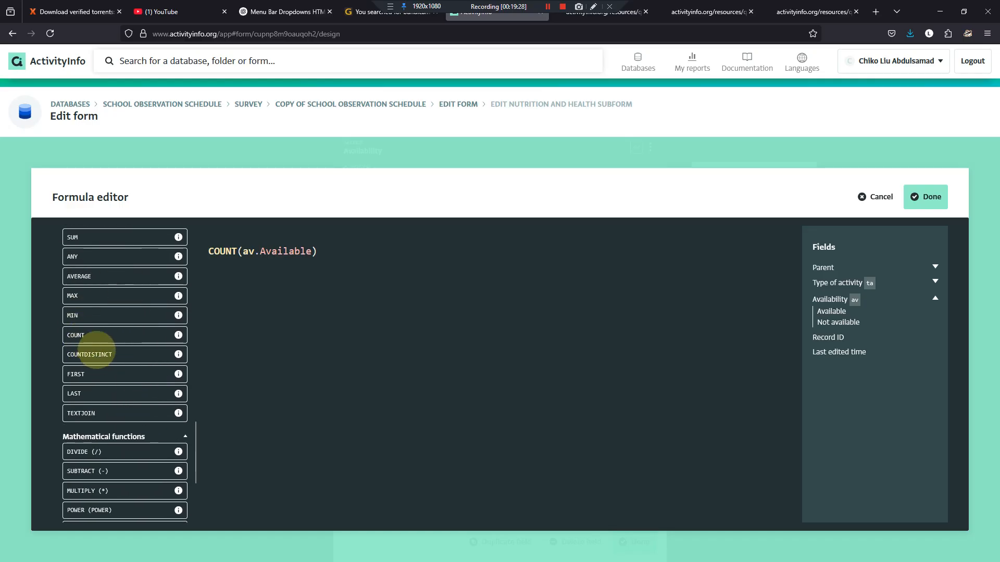
{"action": "left_click", "coordinate": [178, 335]}
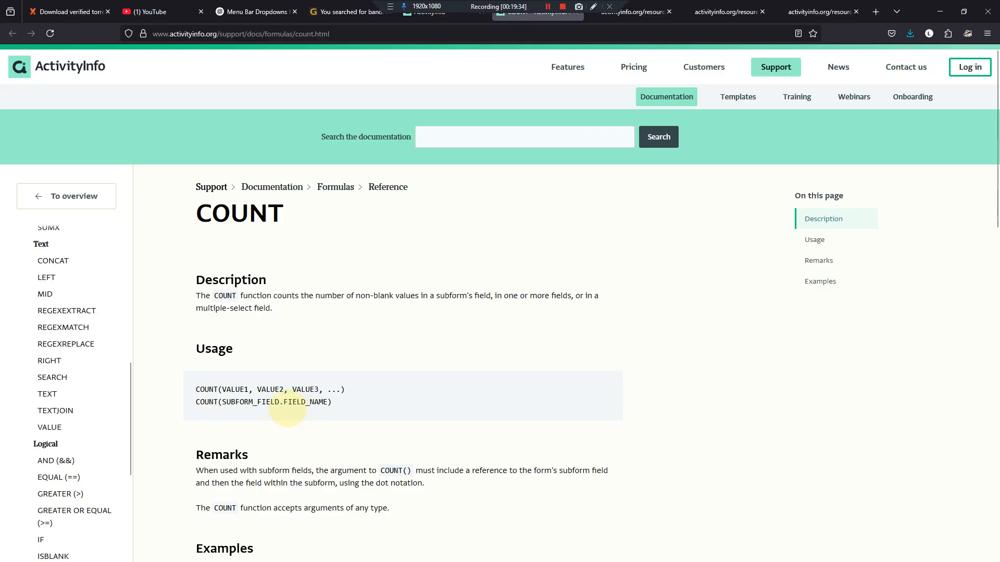
{"action": "scroll", "coordinate": [348, 408], "scroll_direction": "down", "scroll_amount": 2}
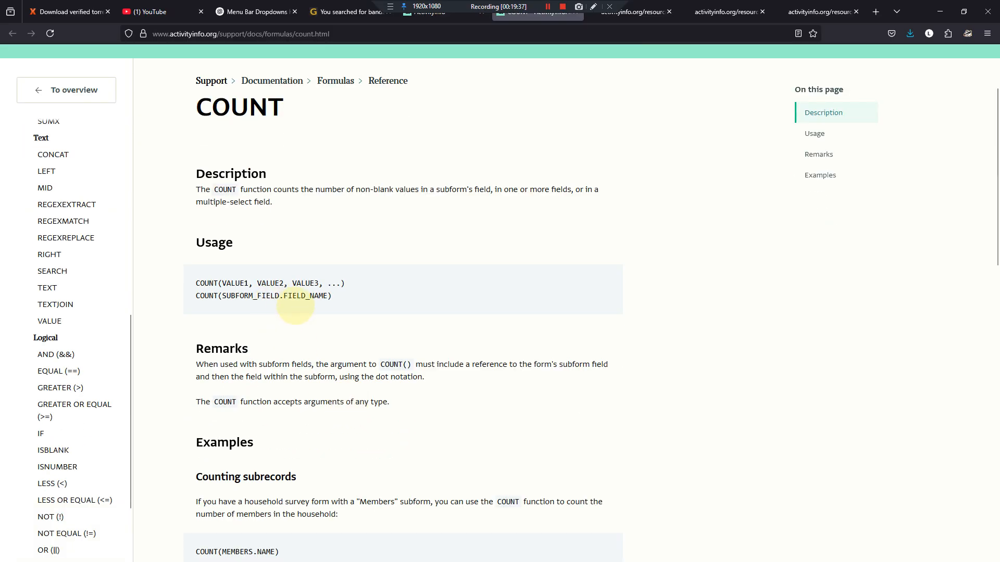
{"action": "scroll", "coordinate": [275, 286], "scroll_direction": "down", "scroll_amount": 3}
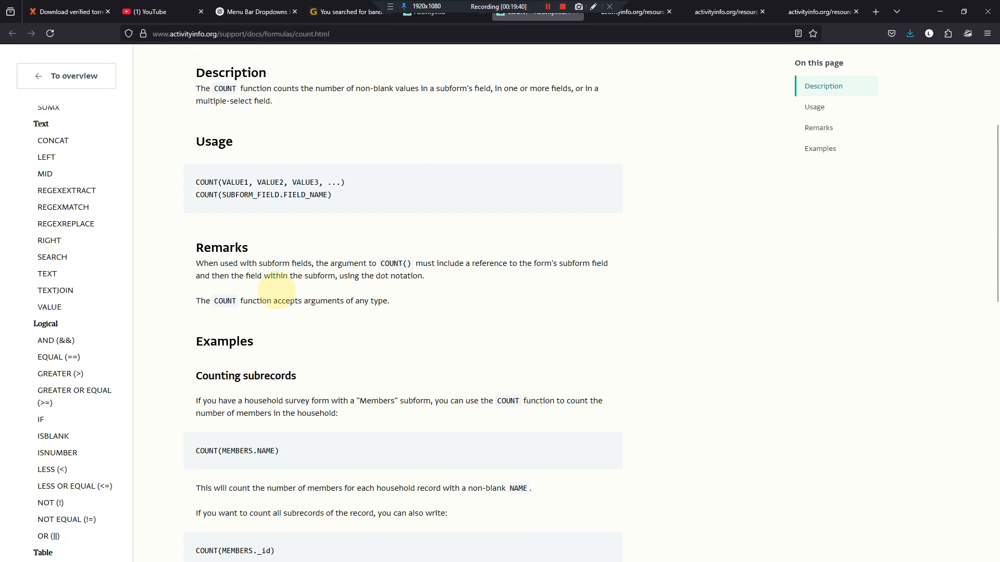
{"action": "scroll", "coordinate": [281, 291], "scroll_direction": "down", "scroll_amount": 2}
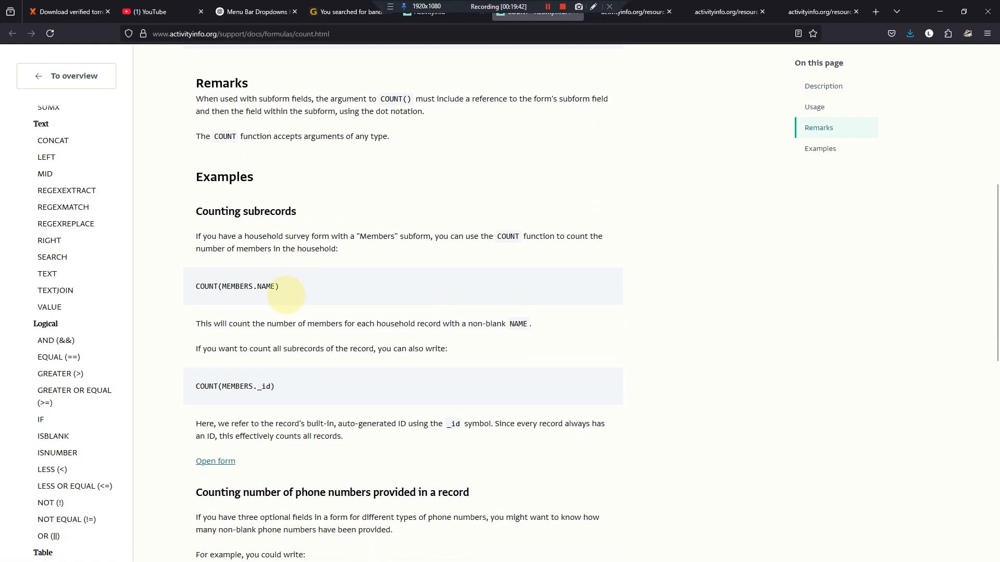
{"action": "scroll", "coordinate": [289, 300], "scroll_direction": "down", "scroll_amount": 2}
{"action": "scroll", "coordinate": [291, 302], "scroll_direction": "down", "scroll_amount": 3}
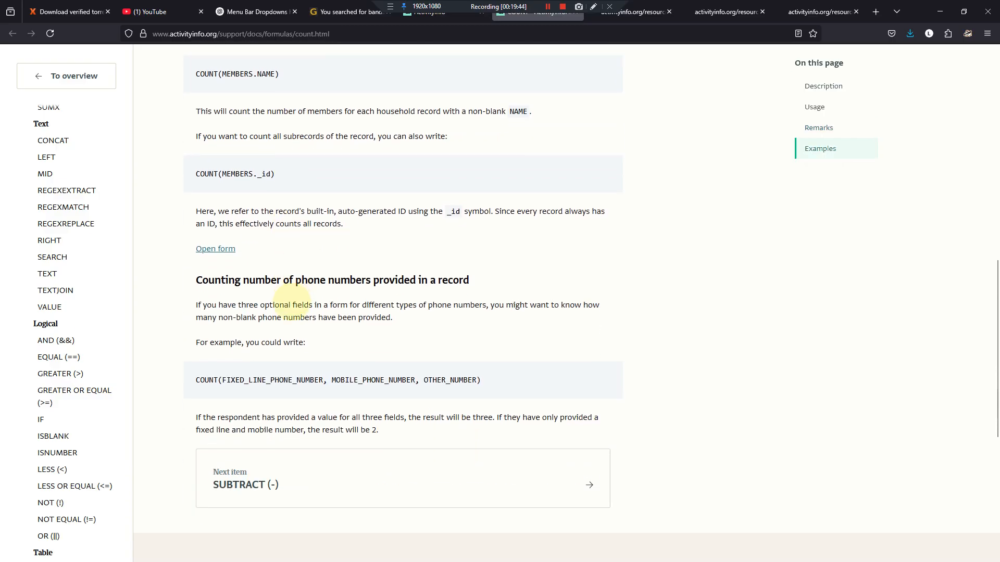
{"action": "scroll", "coordinate": [308, 307], "scroll_direction": "down", "scroll_amount": 1}
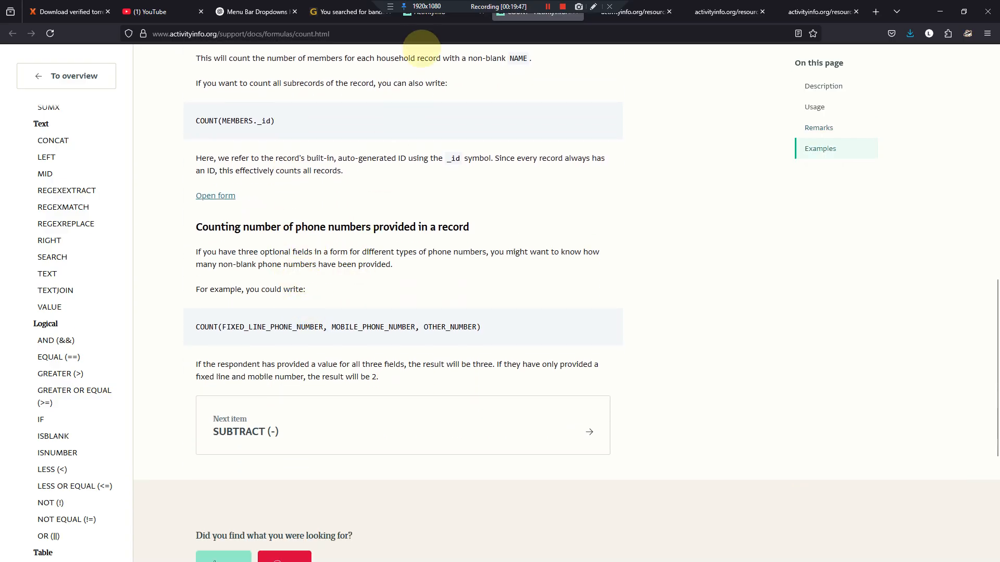
{"action": "left_click", "coordinate": [440, 13]}
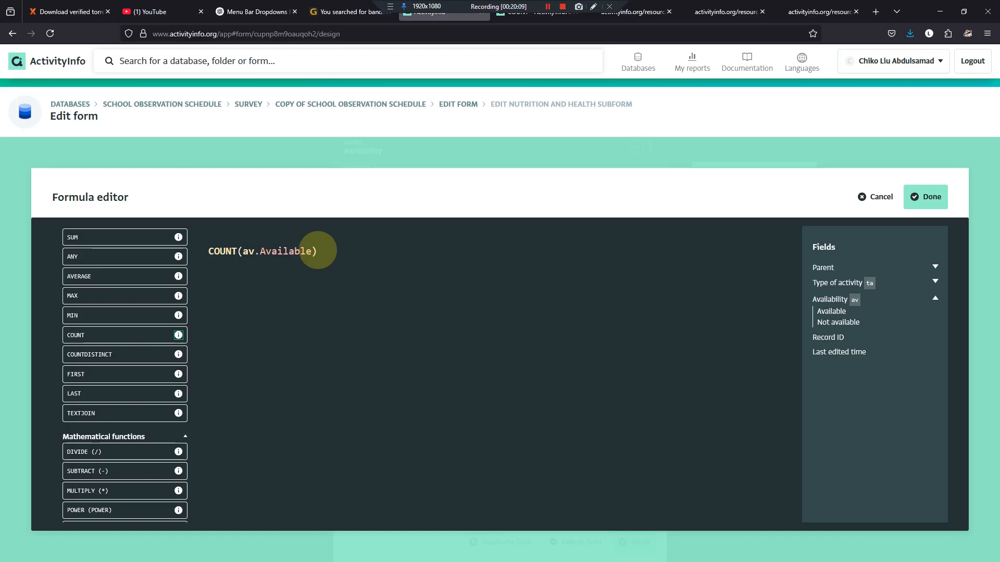
Step: Replace the count availability formula with IF(av.Available,1,0), confirm it, and save the subform design
{"action": "left_click_drag", "start_coordinate": [317, 251], "coordinate": [210, 251]}
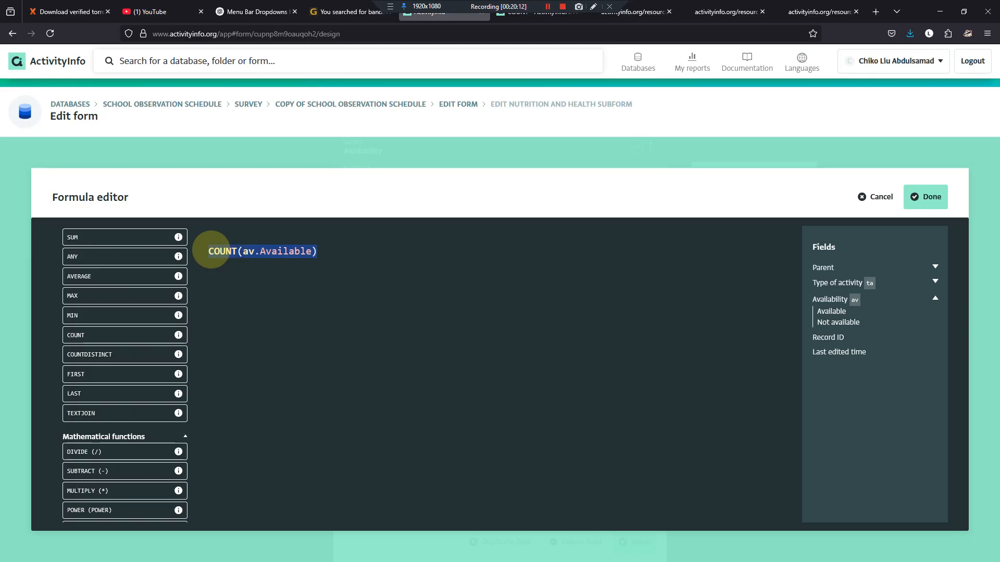
{"action": "type", "text": "IF"}
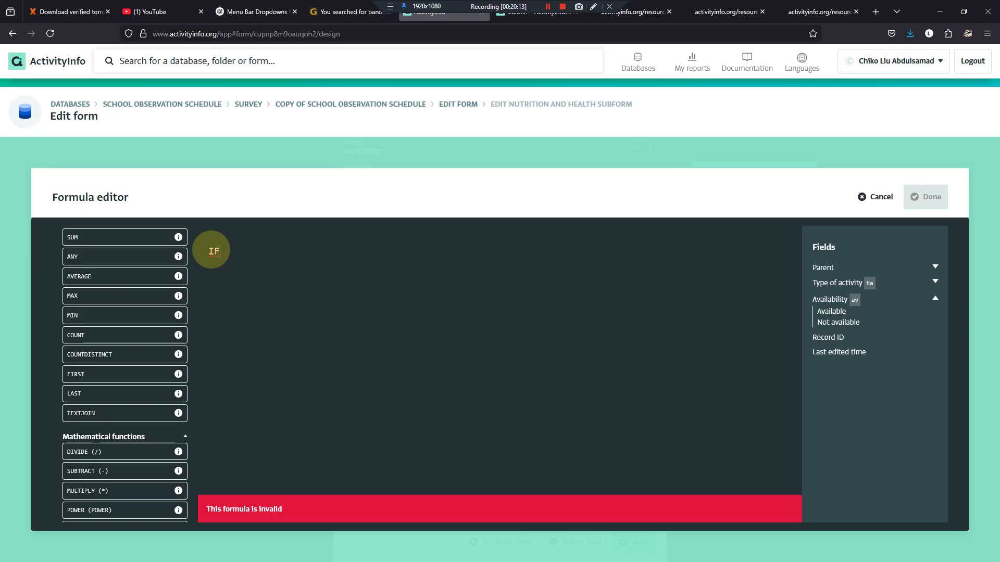
{"action": "type", "text": "()"}
{"action": "type", "text": "A"}
{"action": "key", "text": "BackSpace"}
{"action": "type", "text": "av.A"}
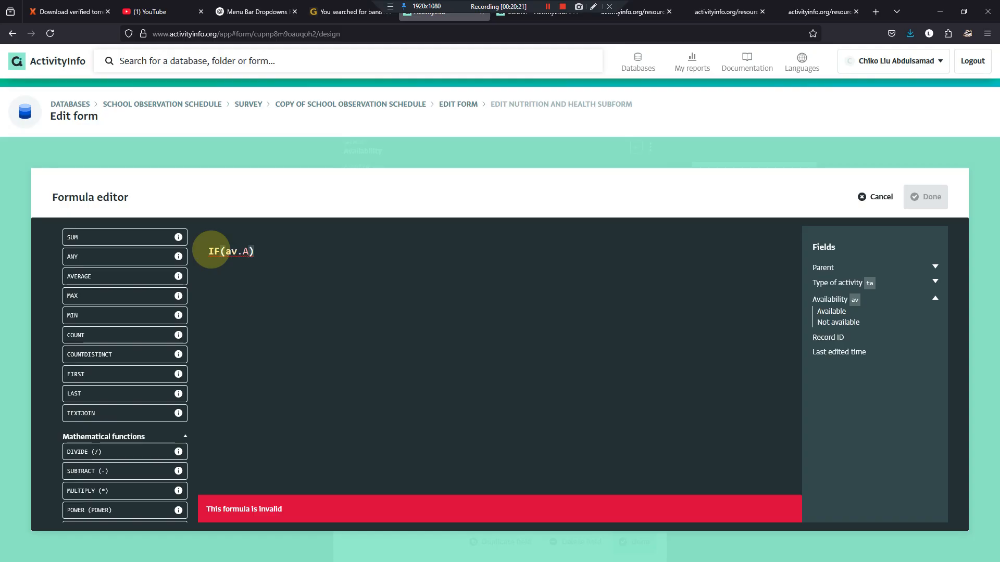
{"action": "type", "text": "vailable"}
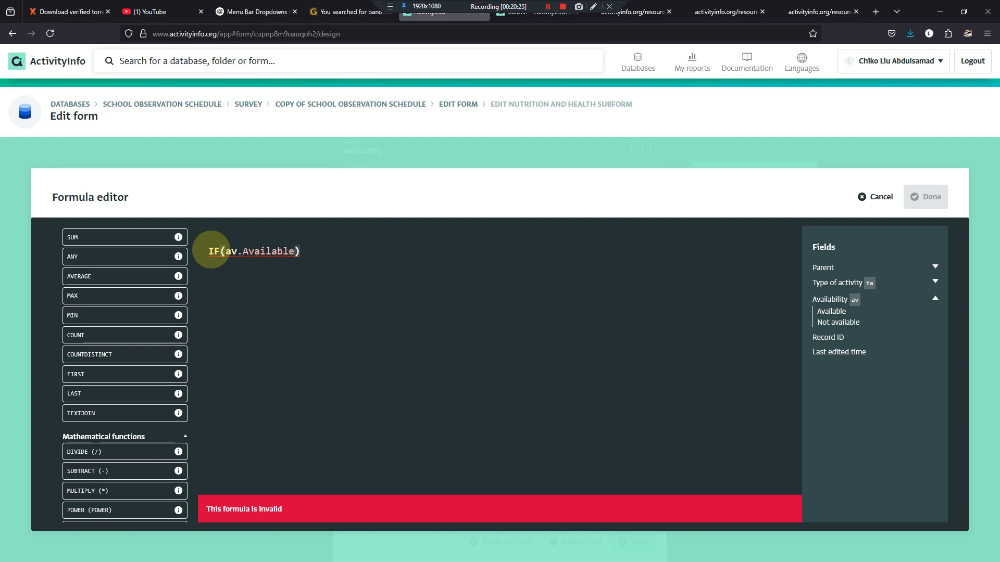
{"action": "type", "text": ",1,0"}
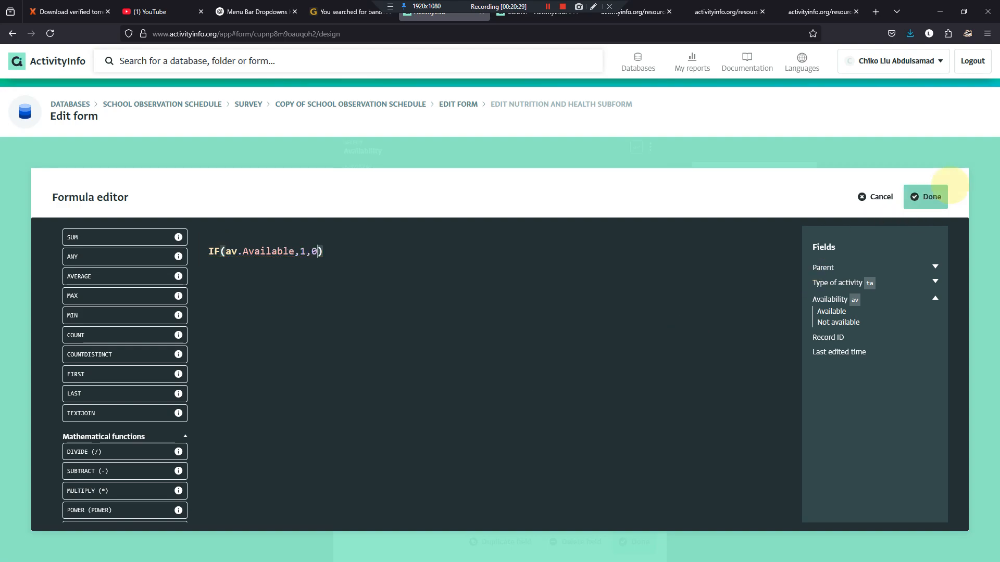
{"action": "left_click", "coordinate": [932, 196]}
{"action": "left_click", "coordinate": [709, 174]}
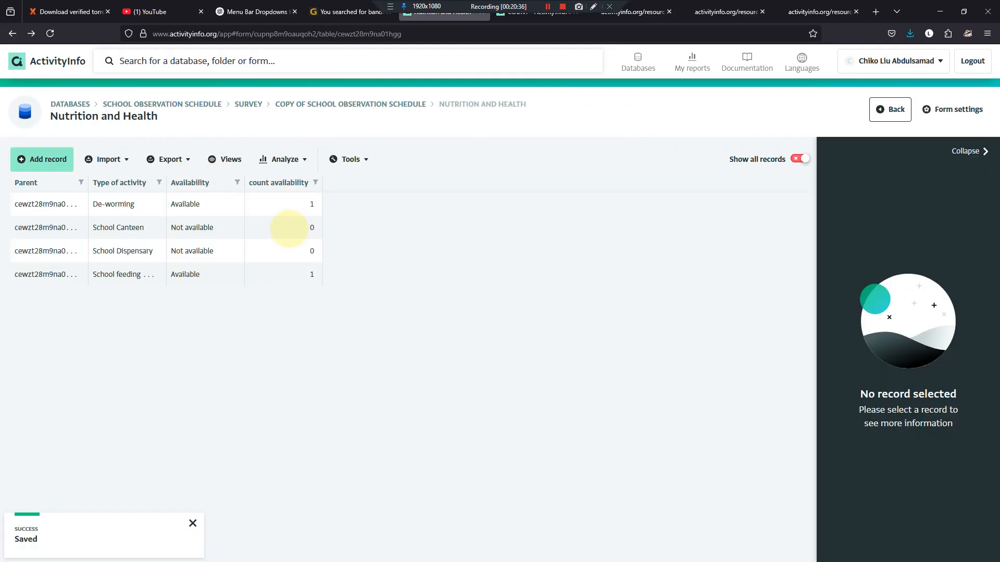
Step: Create a pivot table report from the Nutrition and Health records with count availability as the measure and Availability as the rows
{"action": "left_click", "coordinate": [285, 158]}
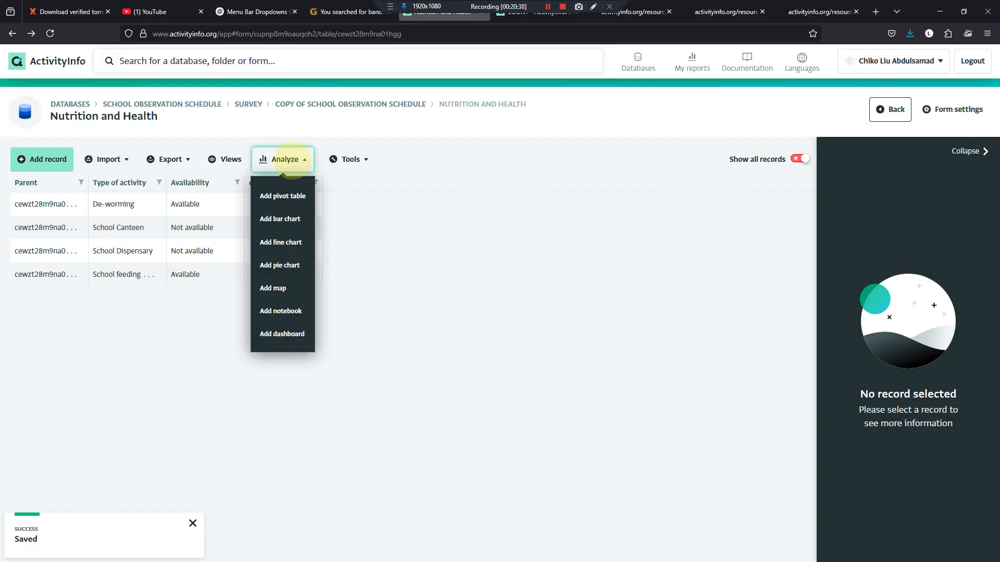
{"action": "left_click", "coordinate": [284, 192]}
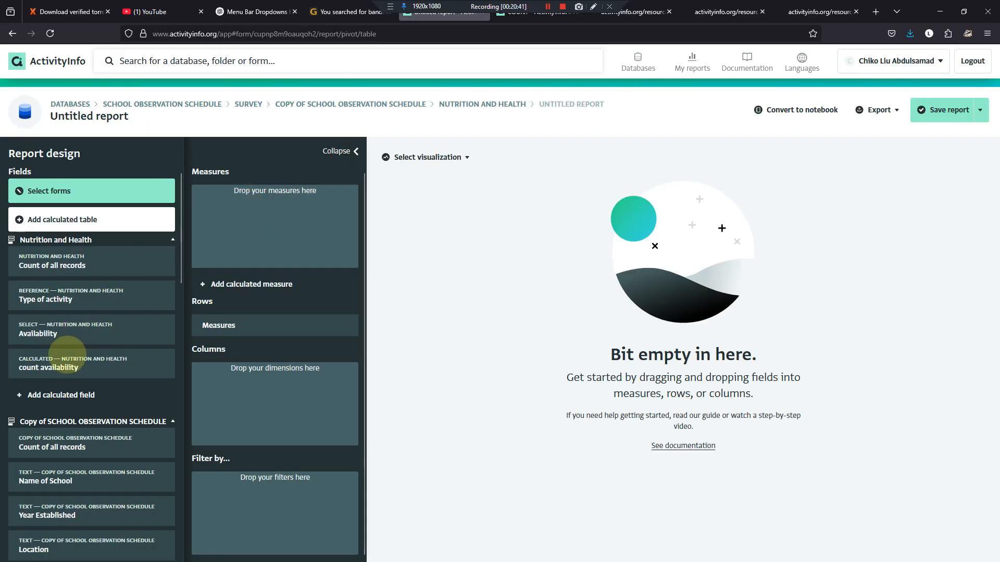
{"action": "left_click_drag", "start_coordinate": [67, 359], "coordinate": [241, 205]}
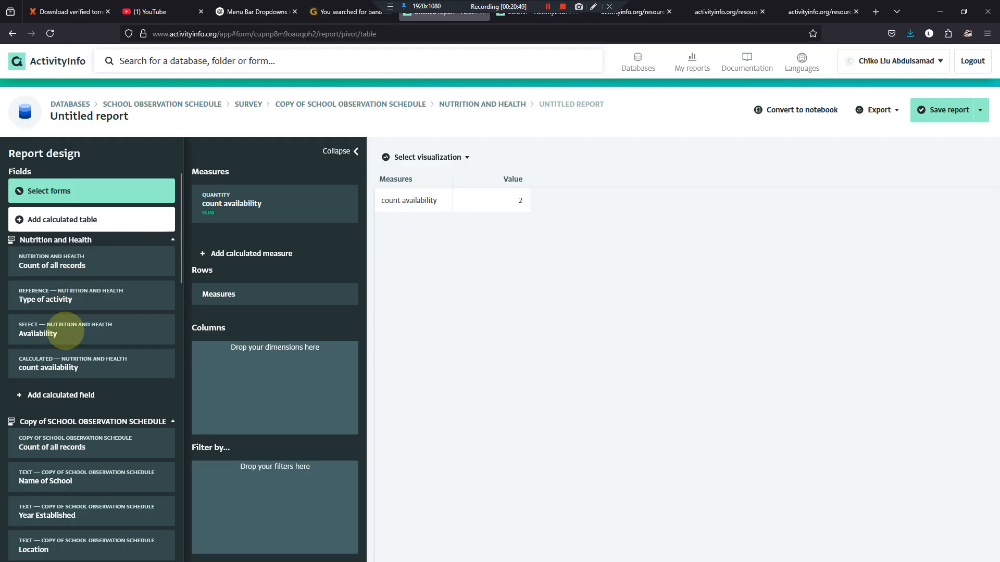
{"action": "left_click_drag", "start_coordinate": [65, 331], "coordinate": [252, 254]}
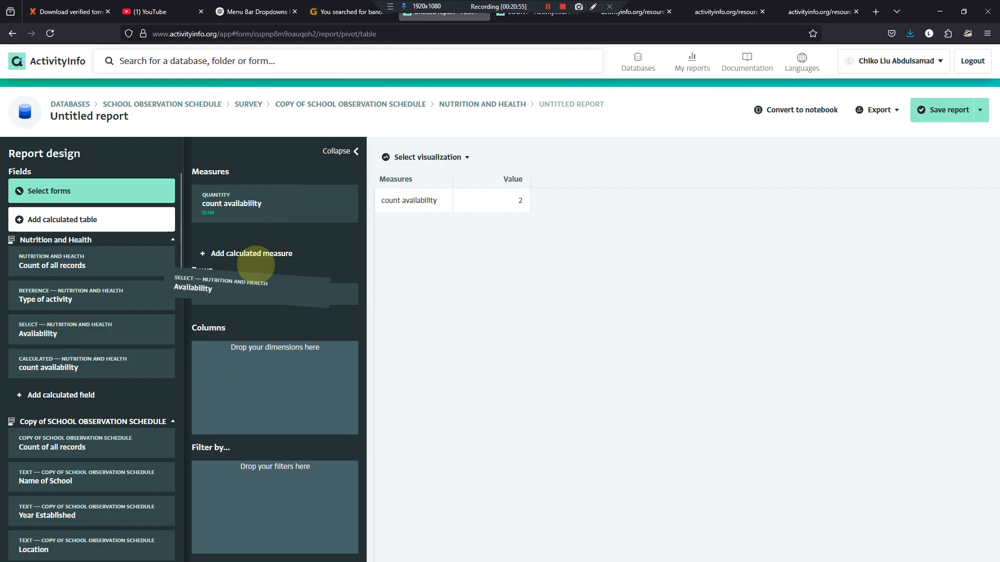
{"action": "left_click_drag", "start_coordinate": [219, 301], "coordinate": [252, 277]}
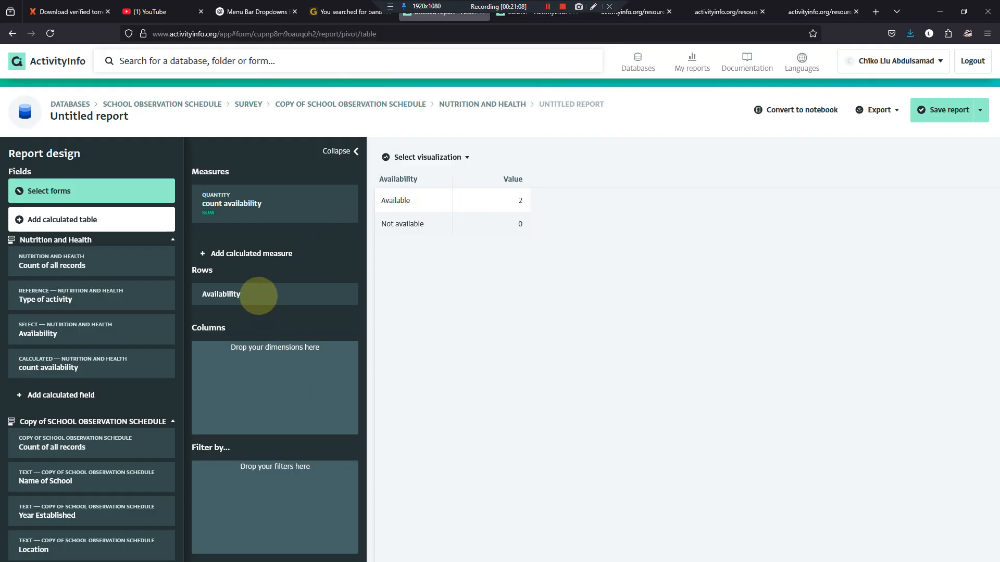
Step: Discard the unsaved pivot report and reopen Grace Academy's Nutrition and Health records from the Copy of SCHOOL OBSERVATION SCHEDULE form
{"action": "left_click", "coordinate": [259, 296]}
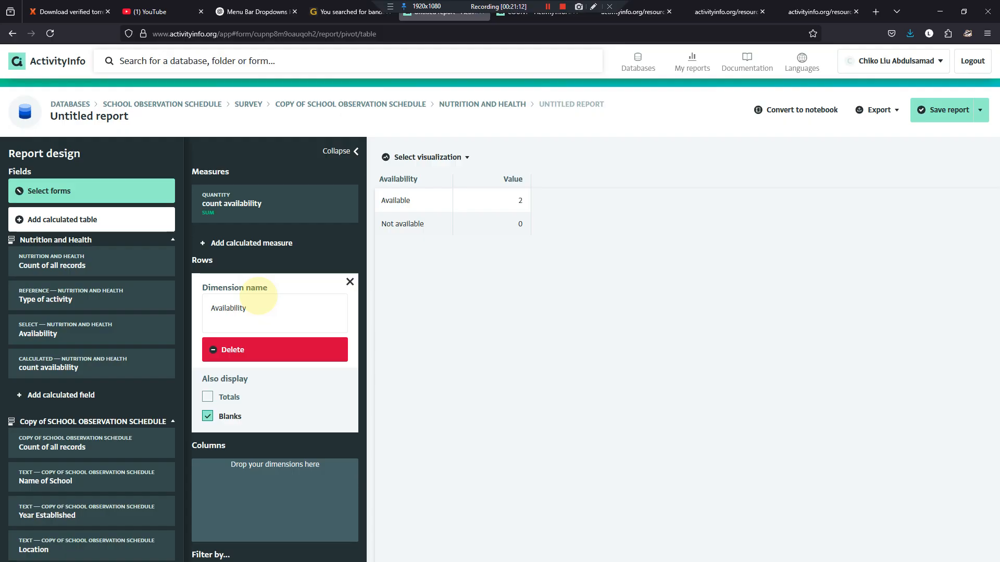
{"action": "left_click", "coordinate": [349, 283]}
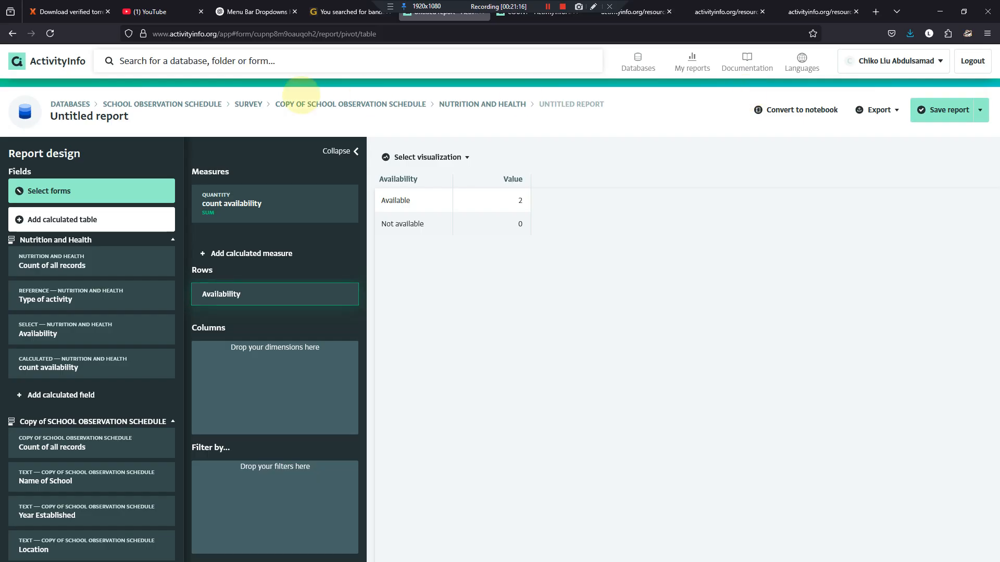
{"action": "left_click", "coordinate": [459, 103]}
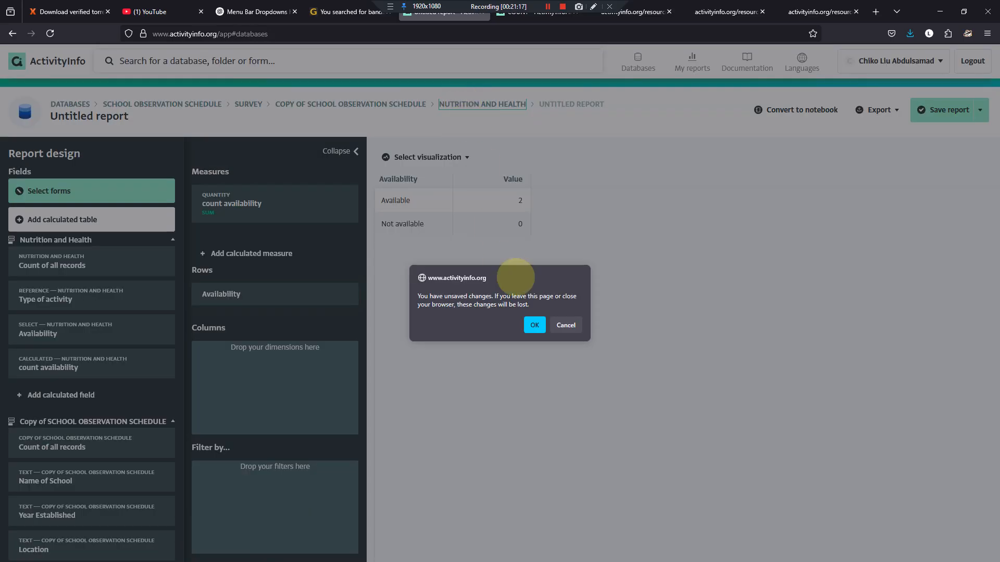
{"action": "left_click", "coordinate": [534, 325]}
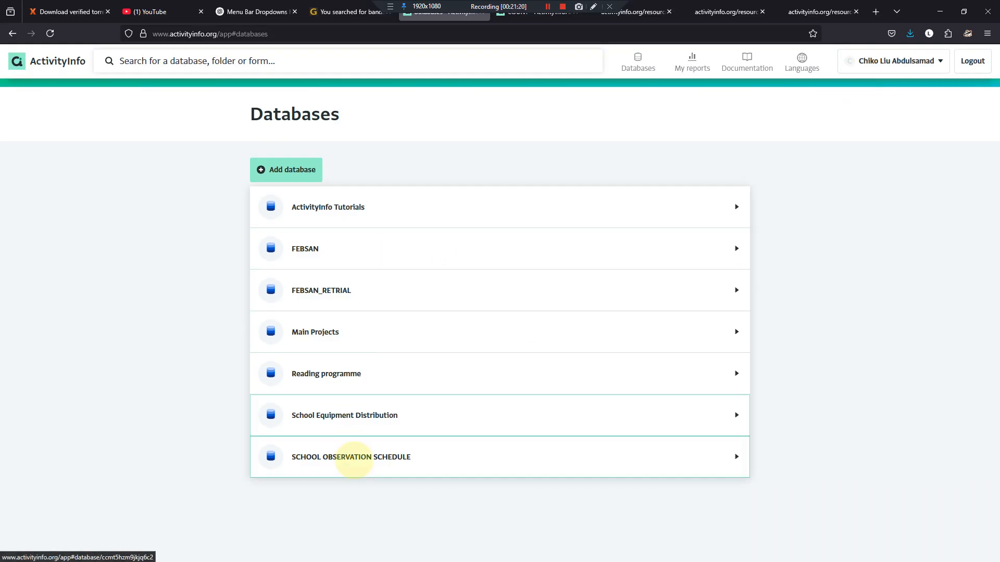
{"action": "left_click", "coordinate": [375, 456]}
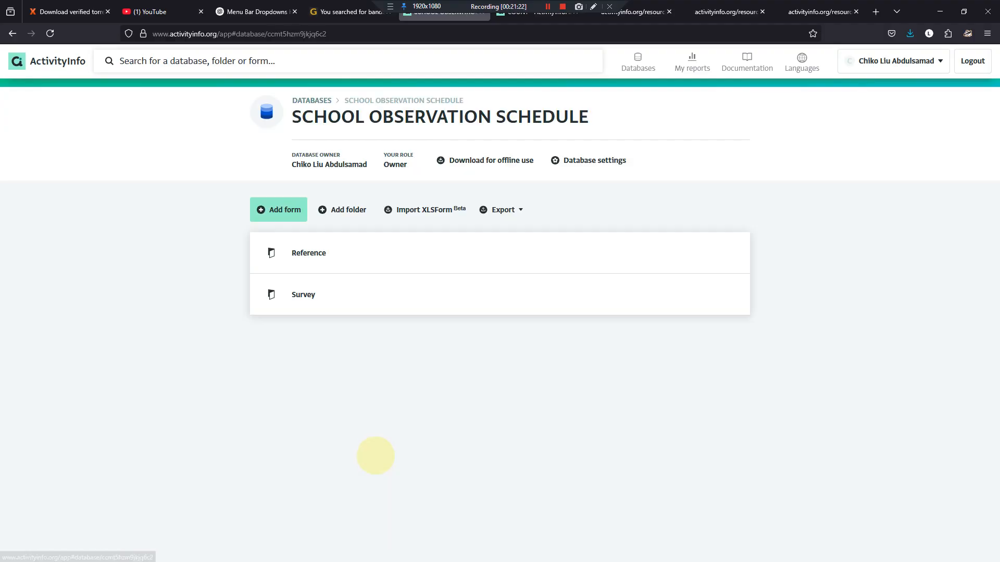
{"action": "left_click", "coordinate": [344, 299]}
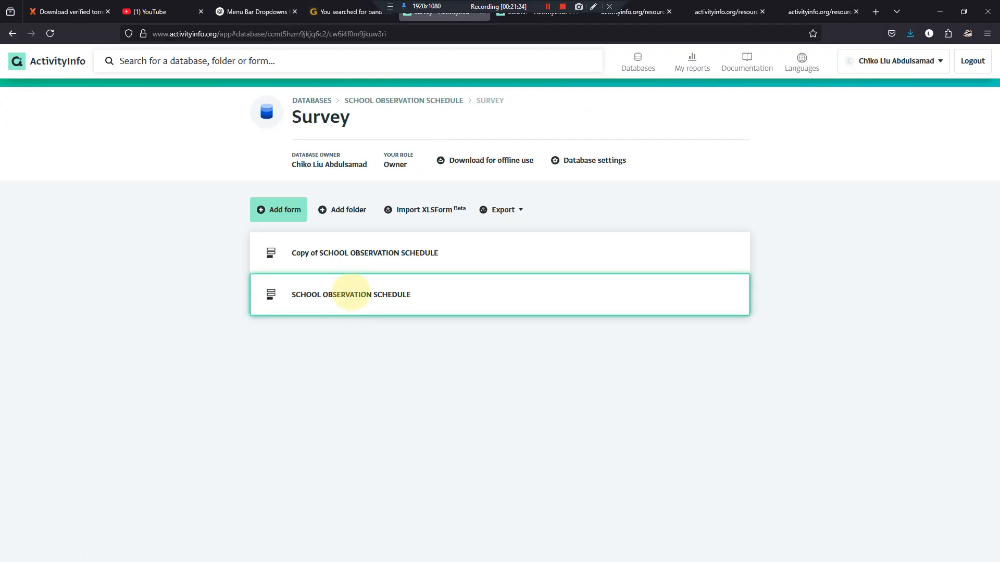
{"action": "left_click", "coordinate": [408, 253]}
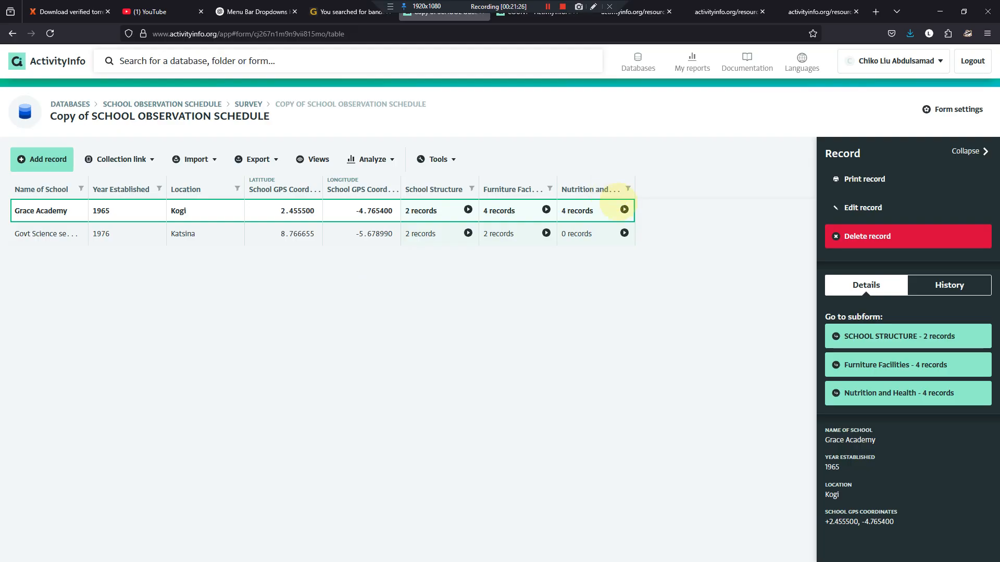
{"action": "left_click", "coordinate": [623, 210]}
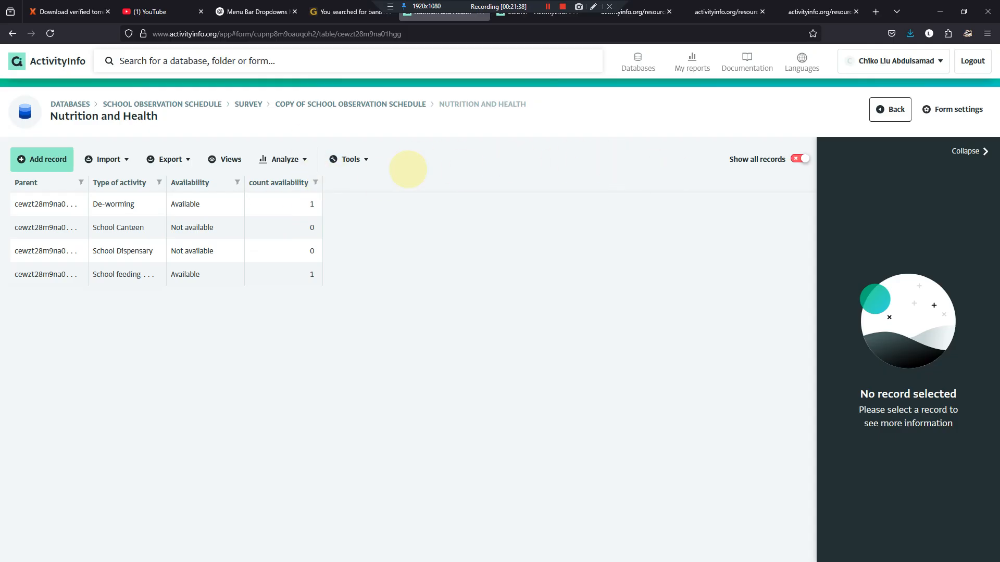
Step: Add a calculated field labelled count N/A to the Nutrition and Health subform and hide it from entry
{"action": "left_click", "coordinate": [929, 109]}
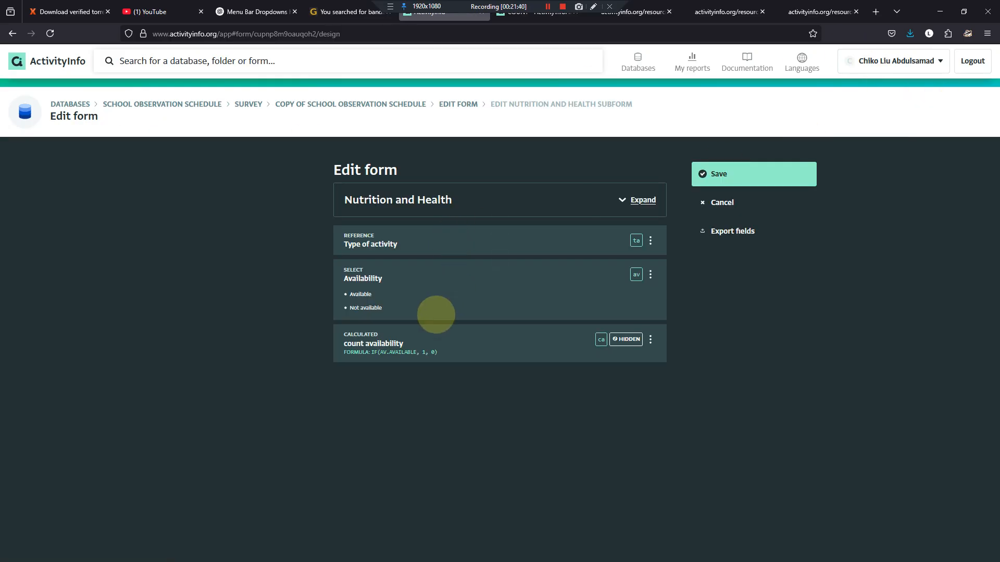
{"action": "left_click", "coordinate": [501, 371]}
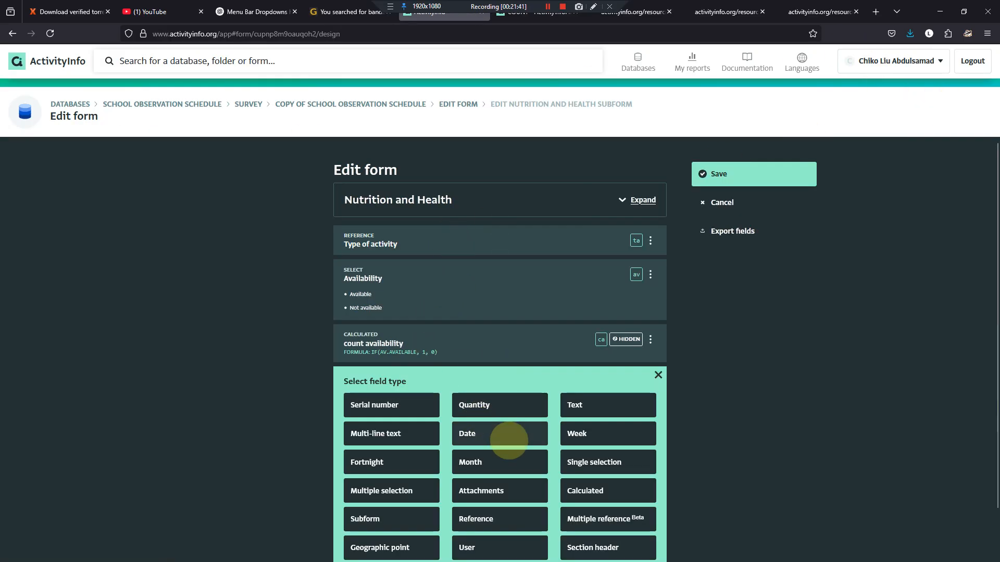
{"action": "left_click", "coordinate": [578, 490]}
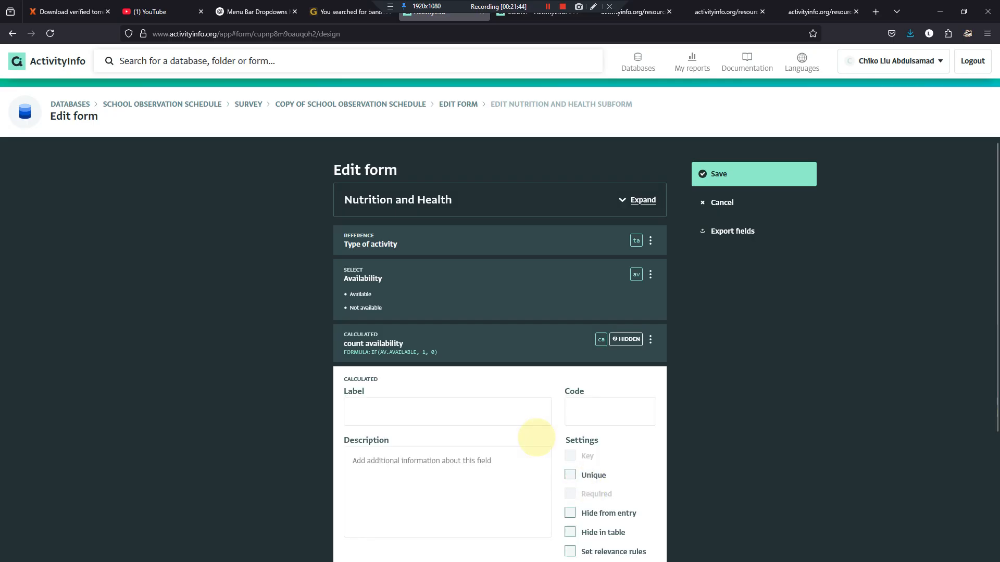
{"action": "left_click", "coordinate": [408, 414]}
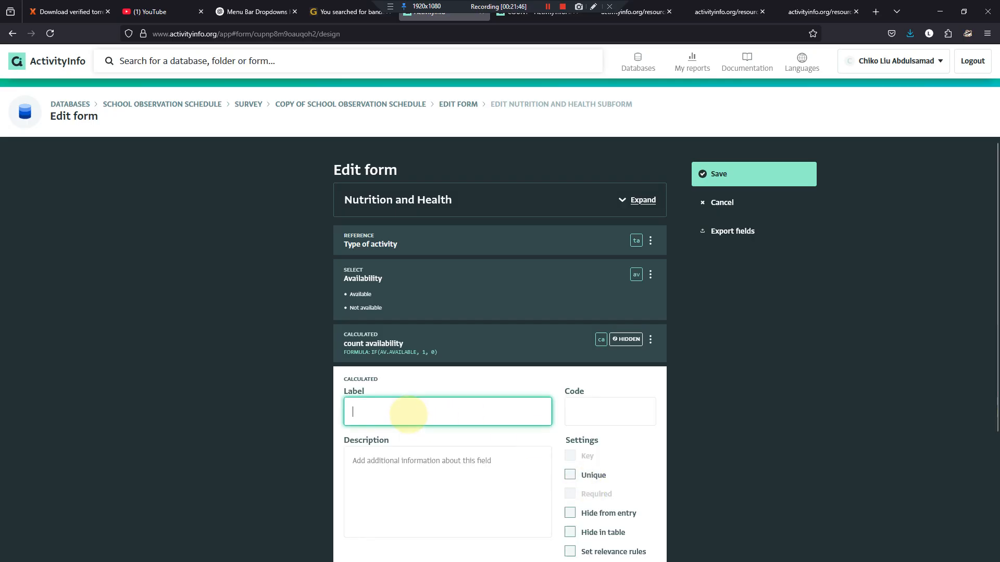
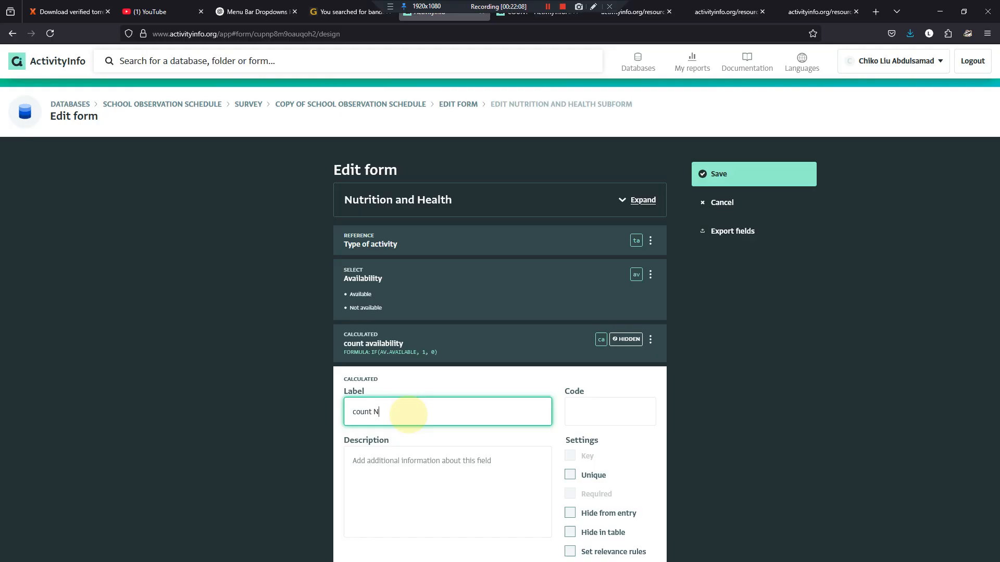
{"action": "key", "text": "Tab"}
{"action": "key", "text": "Tab"}
{"action": "key", "text": "Tab"}
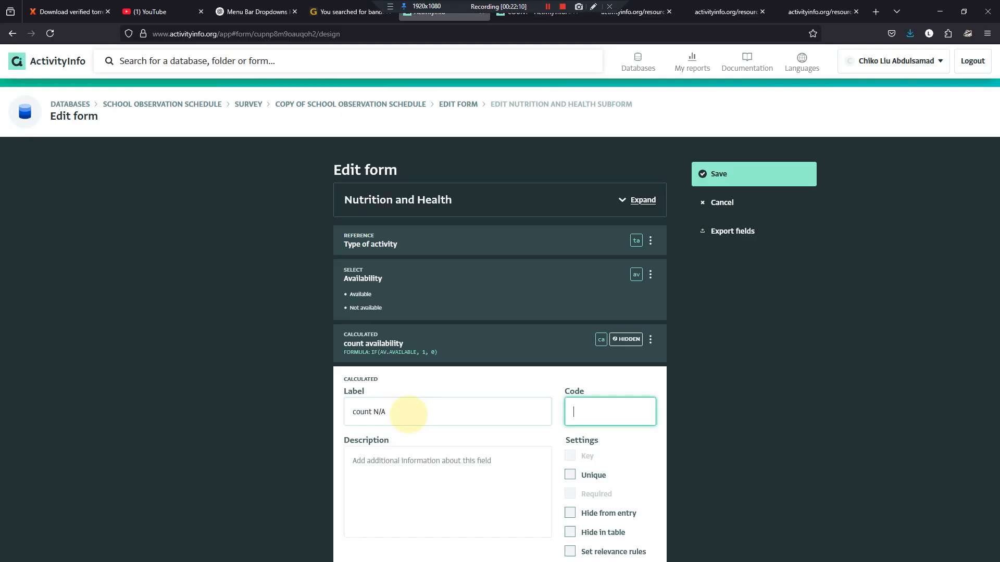
{"action": "scroll", "coordinate": [426, 406], "scroll_direction": "down", "scroll_amount": 3}
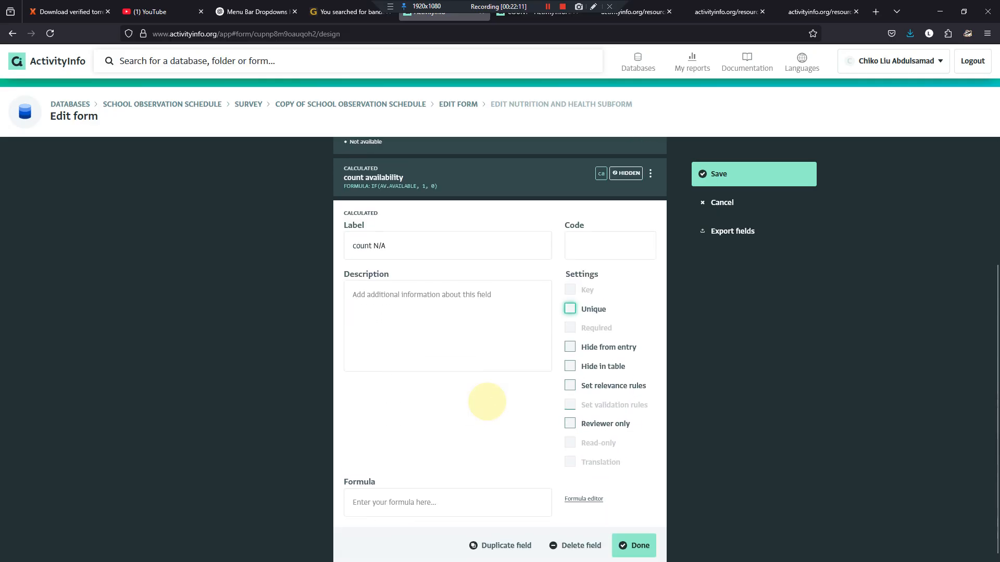
{"action": "left_click", "coordinate": [570, 344]}
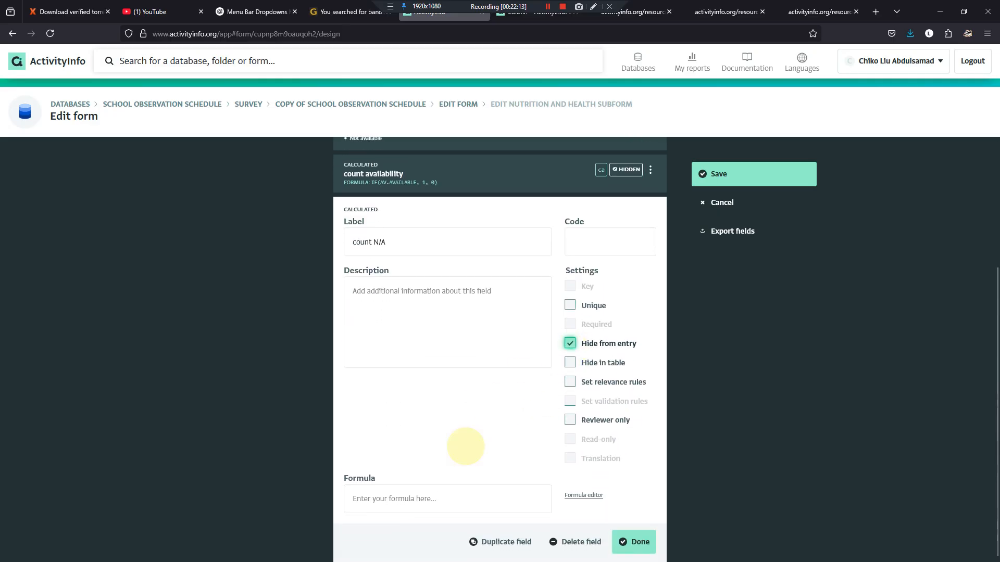
Step: Set the count N/A formula to IF(av.[Not available],1,0), confirm the field, and save the subform design
{"action": "left_click", "coordinate": [439, 495]}
{"action": "type", "text": "if"}
{"action": "key", "text": "BackSpace"}
{"action": "type", "text": "I"}
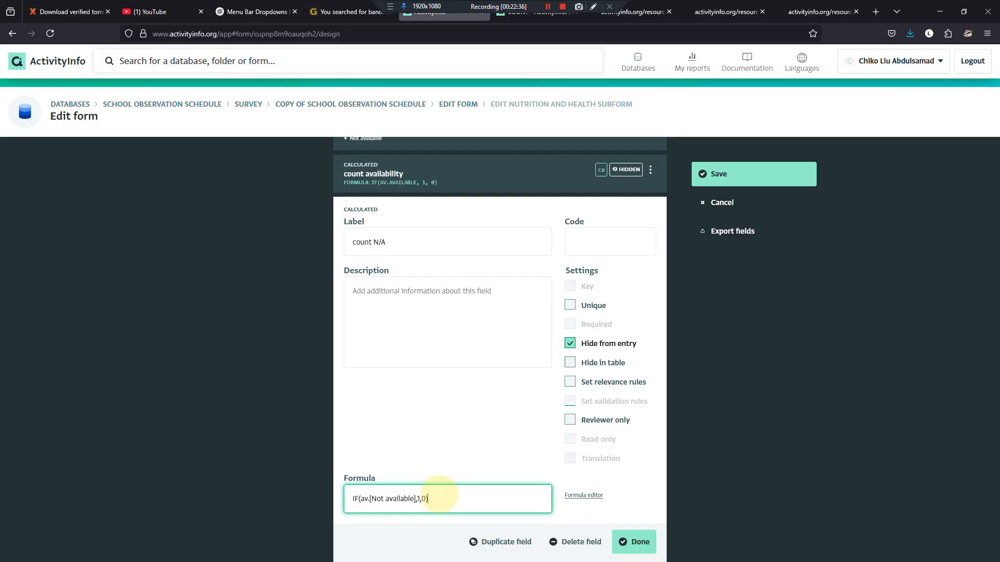
{"action": "left_click", "coordinate": [638, 535]}
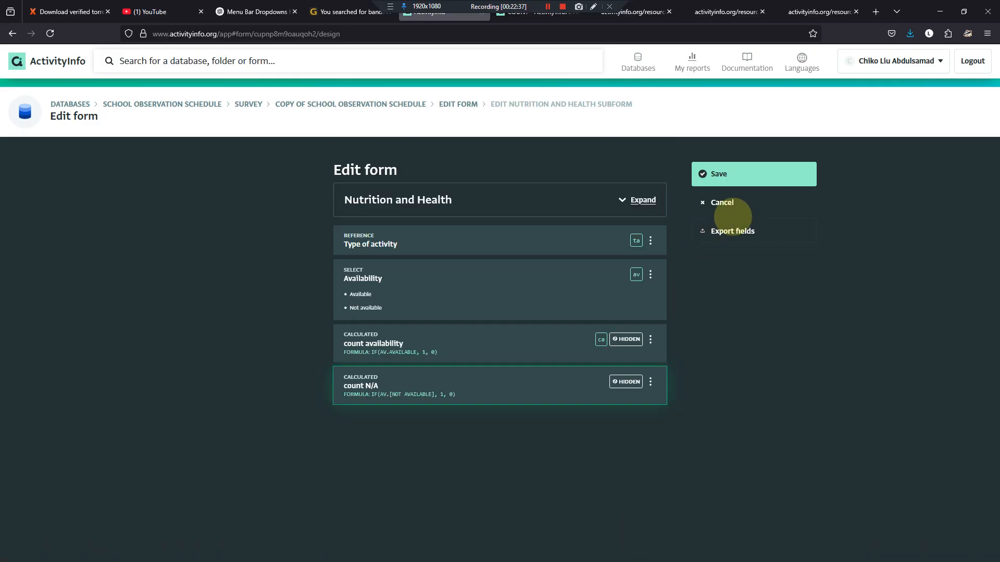
{"action": "left_click", "coordinate": [735, 172]}
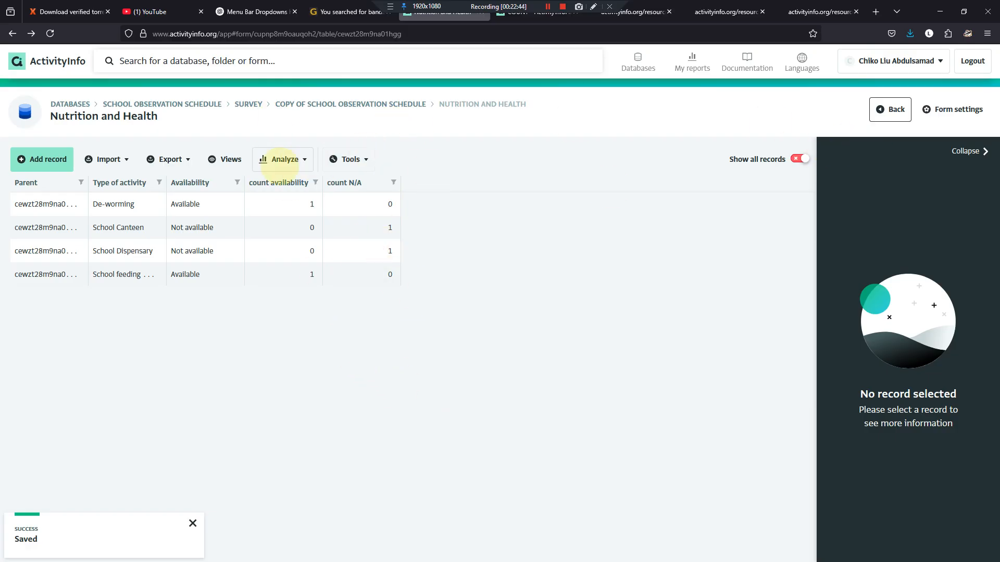
Step: Create a pivot table report from the Nutrition and Health records with count availability and count N/A as measures
{"action": "left_click", "coordinate": [280, 159]}
{"action": "left_click", "coordinate": [283, 194]}
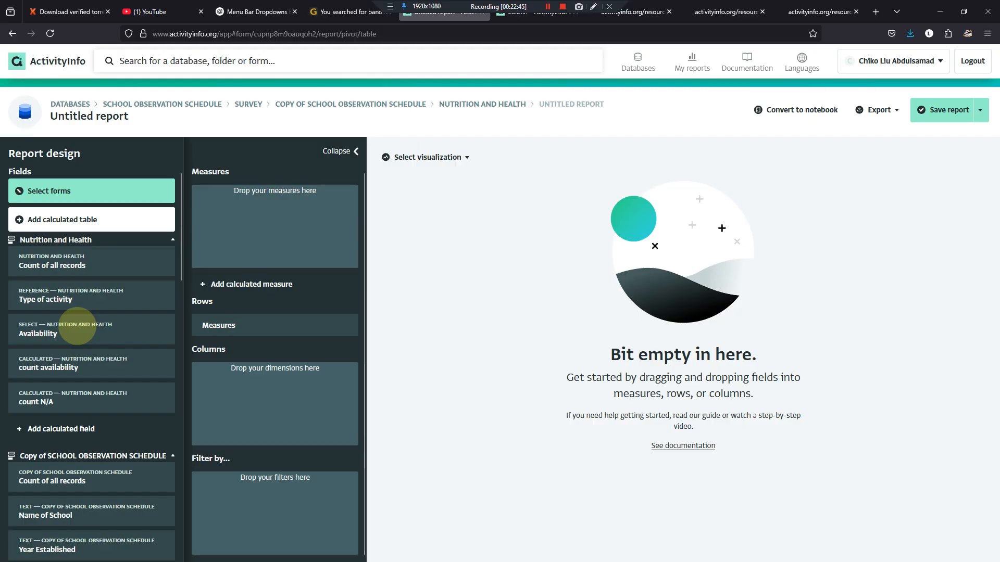
{"action": "left_click_drag", "start_coordinate": [67, 364], "coordinate": [224, 219]}
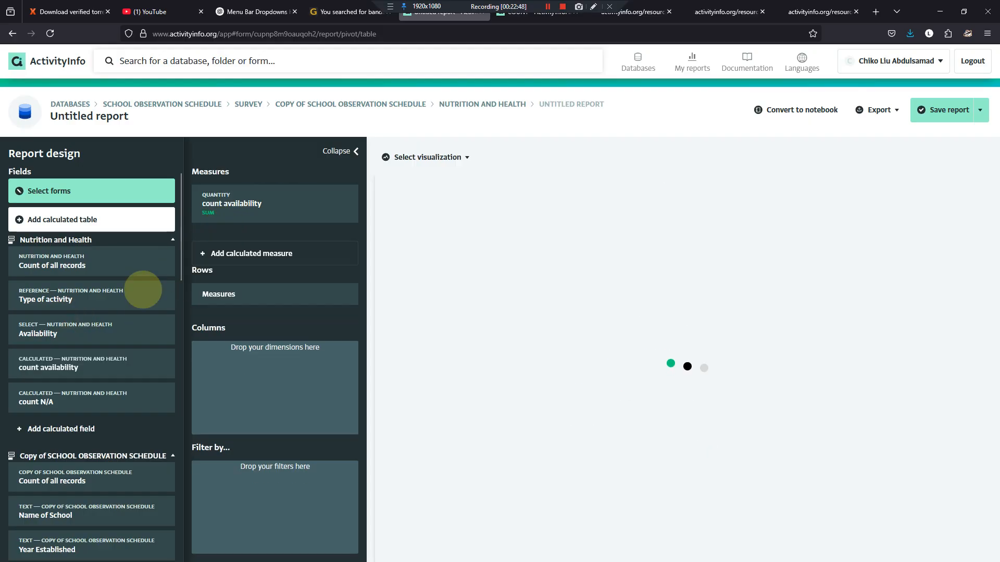
{"action": "left_click_drag", "start_coordinate": [60, 398], "coordinate": [249, 201]}
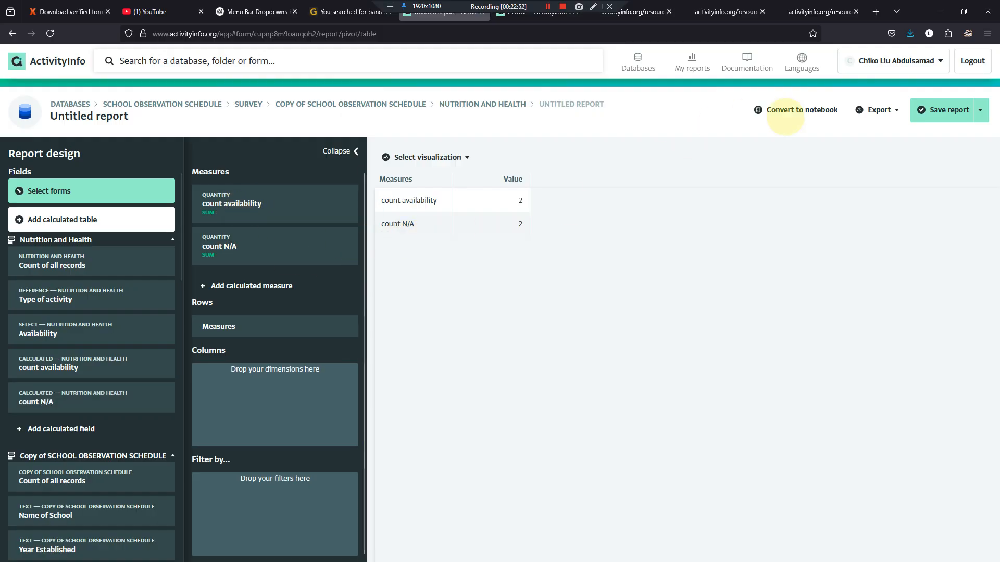
{"action": "left_click", "coordinate": [979, 109]}
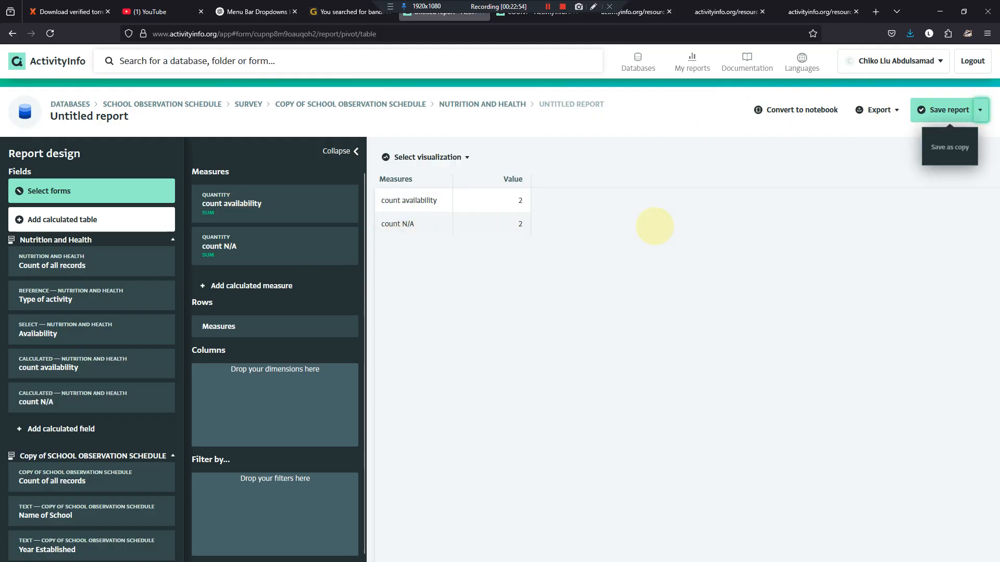
{"action": "left_click", "coordinate": [948, 111]}
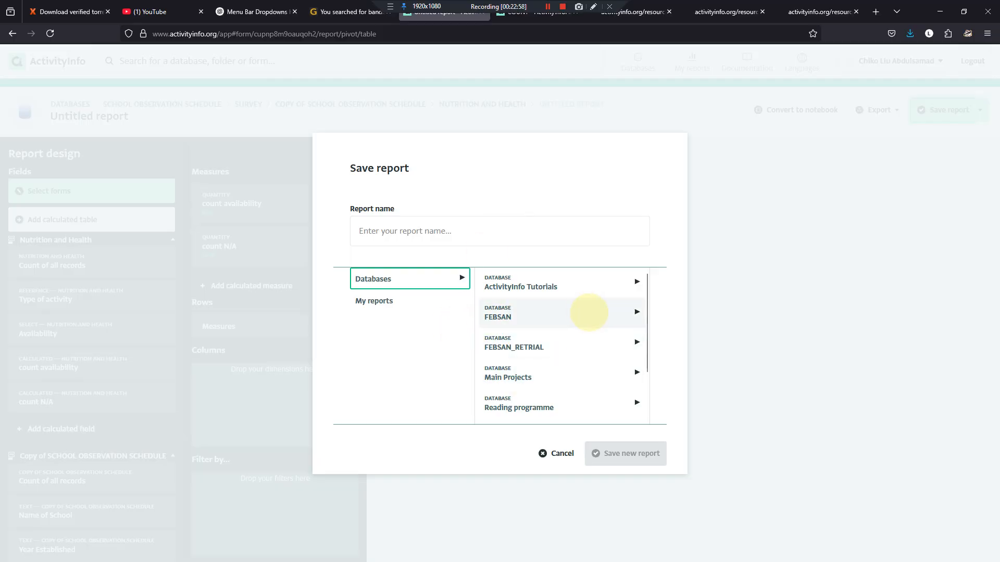
{"action": "scroll", "coordinate": [572, 333], "scroll_direction": "down", "scroll_amount": 2}
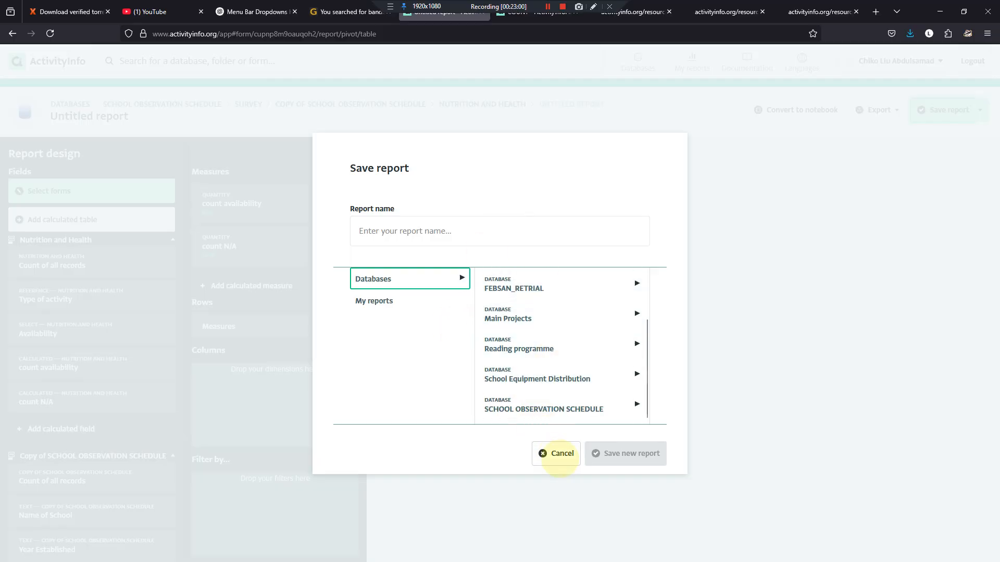
{"action": "left_click", "coordinate": [556, 453]}
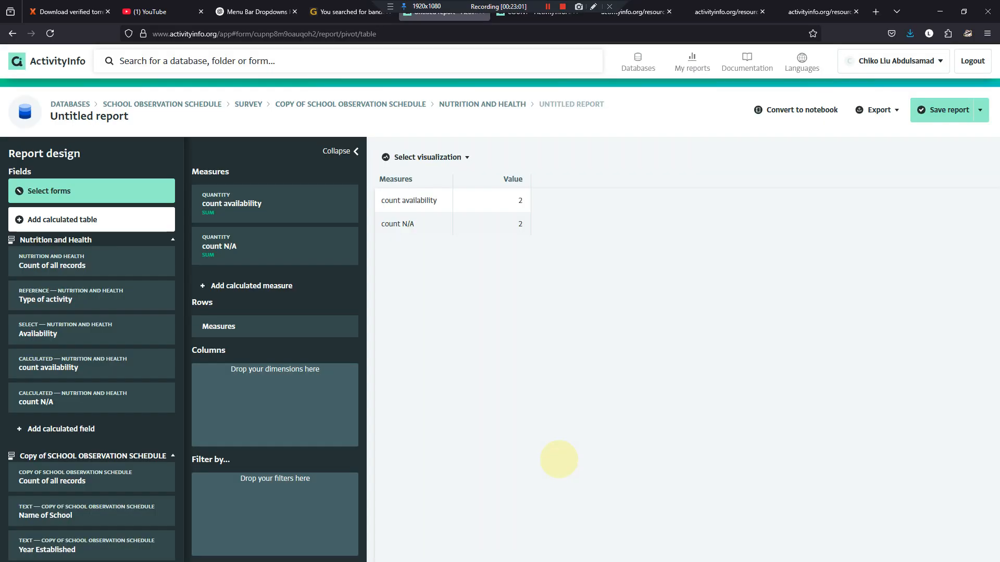
Step: Leave the report without saving and add a folder named Report to the SCHOOL OBSERVATION SCHEDULE database
{"action": "left_click", "coordinate": [458, 104]}
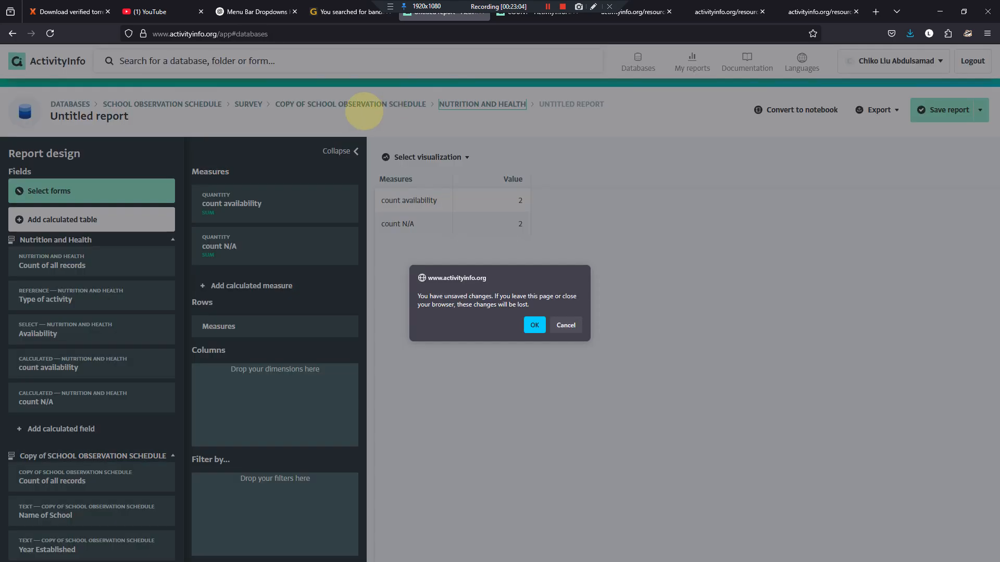
{"action": "left_click", "coordinate": [535, 325]}
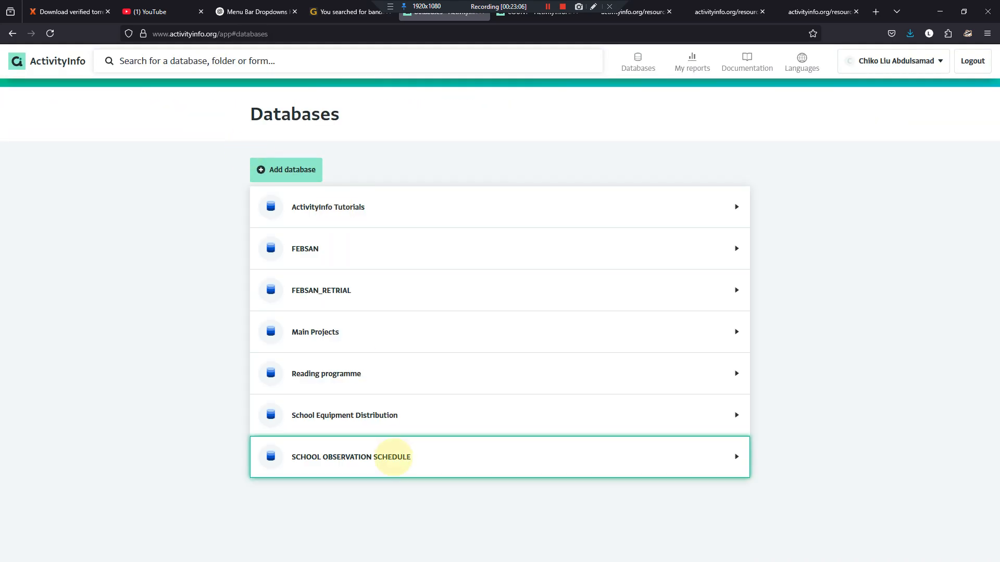
{"action": "left_click", "coordinate": [384, 457]}
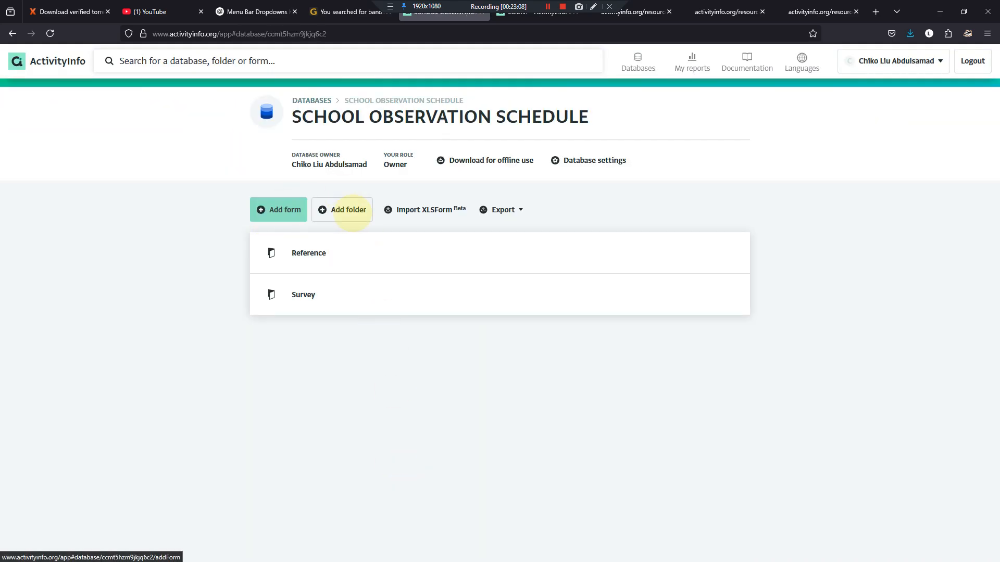
{"action": "left_click", "coordinate": [346, 210]}
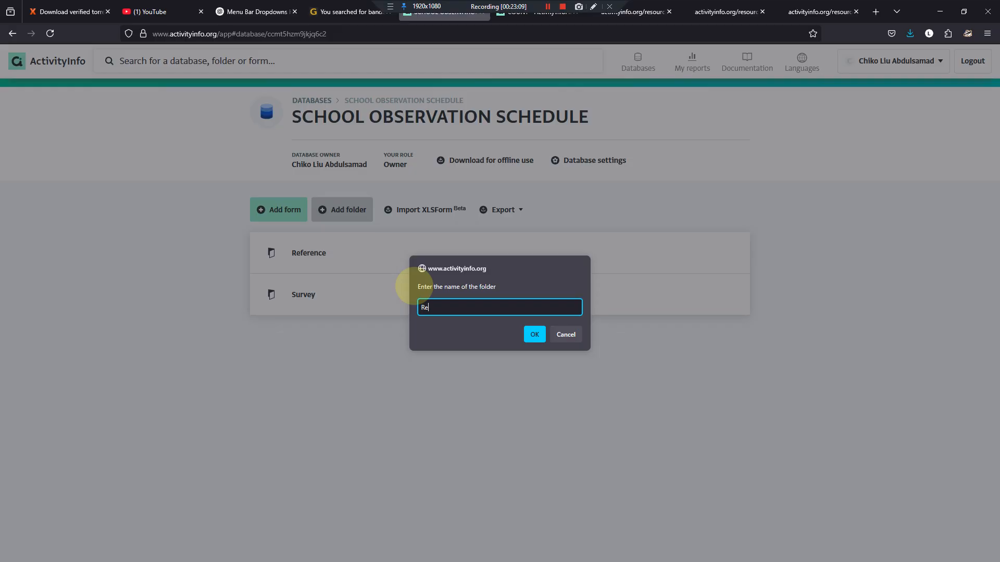
{"action": "key", "text": "Return"}
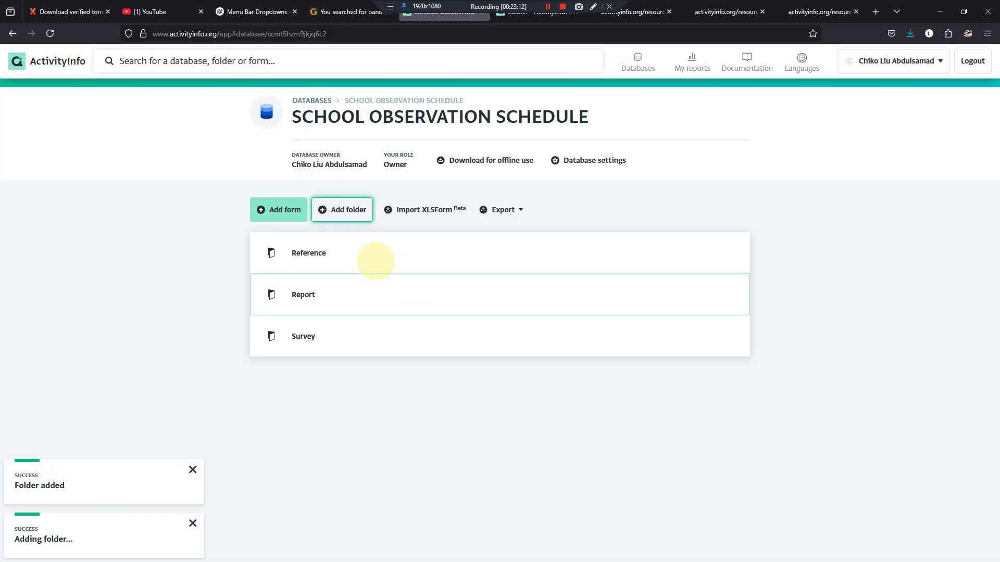
Step: Create a pivot table report from Grace Academy's Nutrition and Health records with count availability and count N/A as measures
{"action": "left_click", "coordinate": [321, 331]}
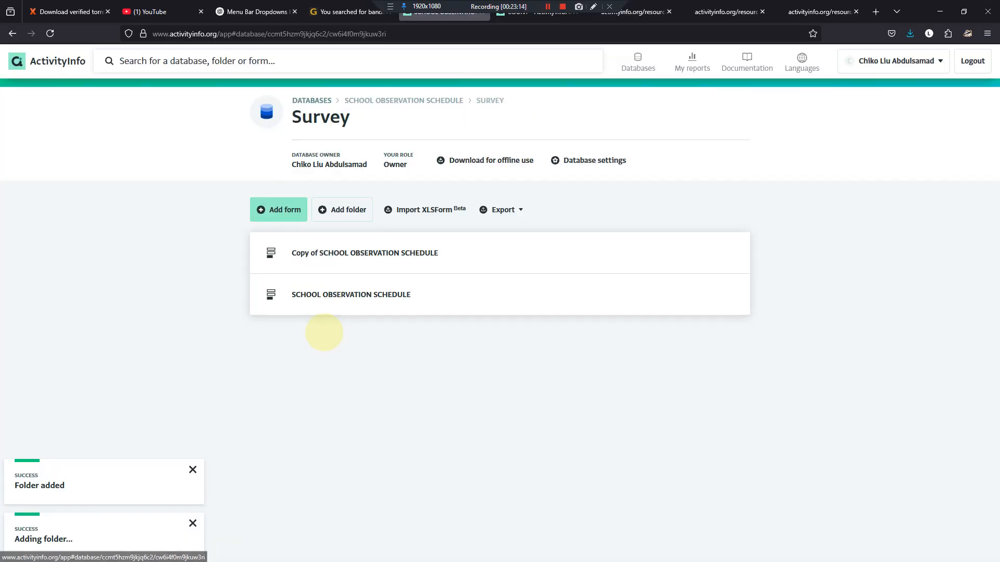
{"action": "left_click", "coordinate": [373, 253]}
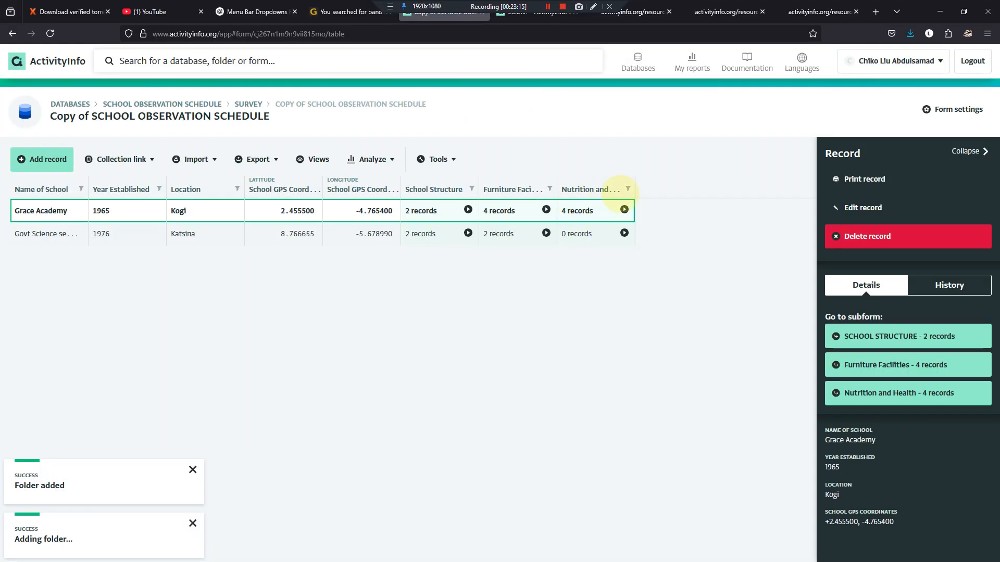
{"action": "left_click", "coordinate": [626, 208]}
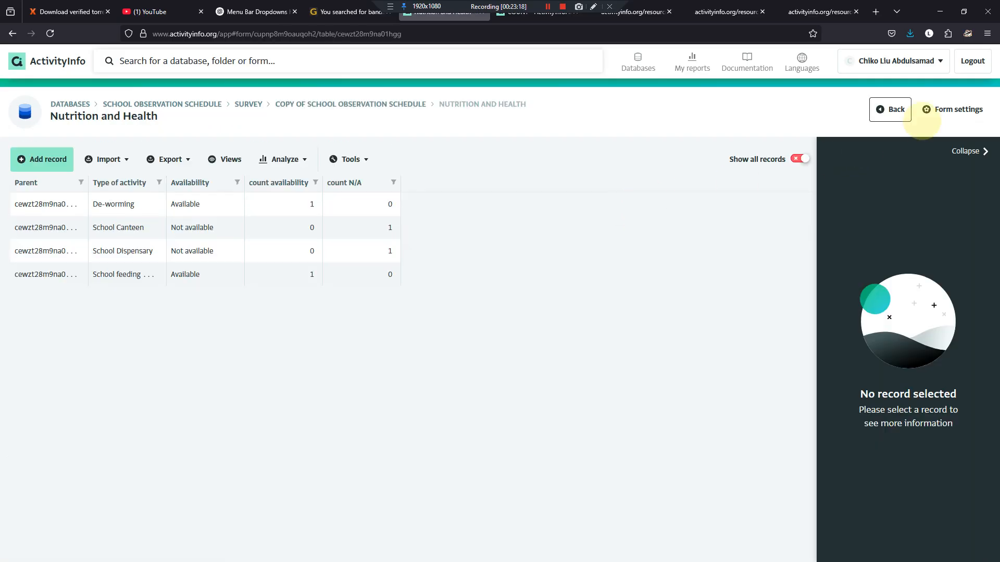
{"action": "left_click", "coordinate": [289, 157]}
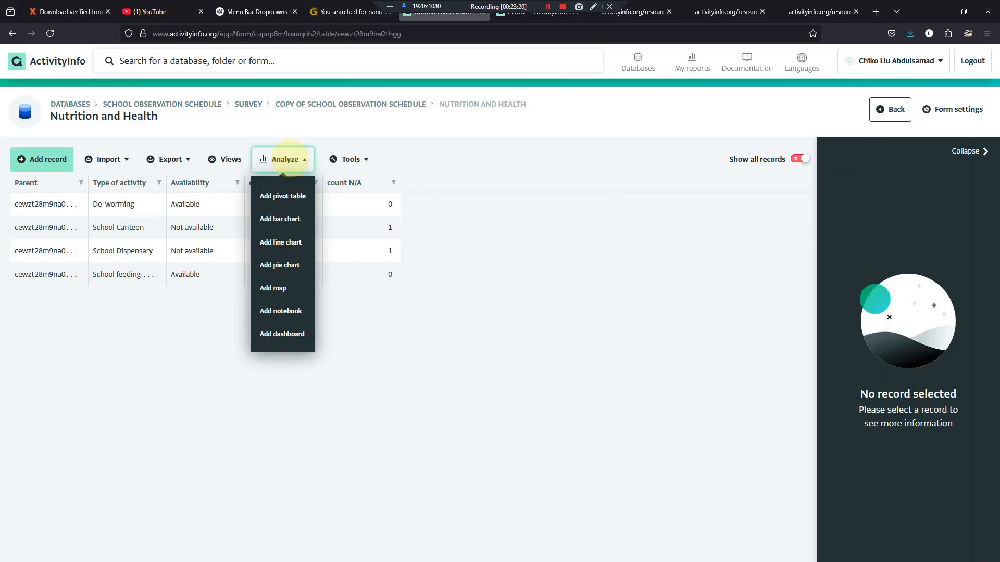
{"action": "left_click", "coordinate": [285, 196]}
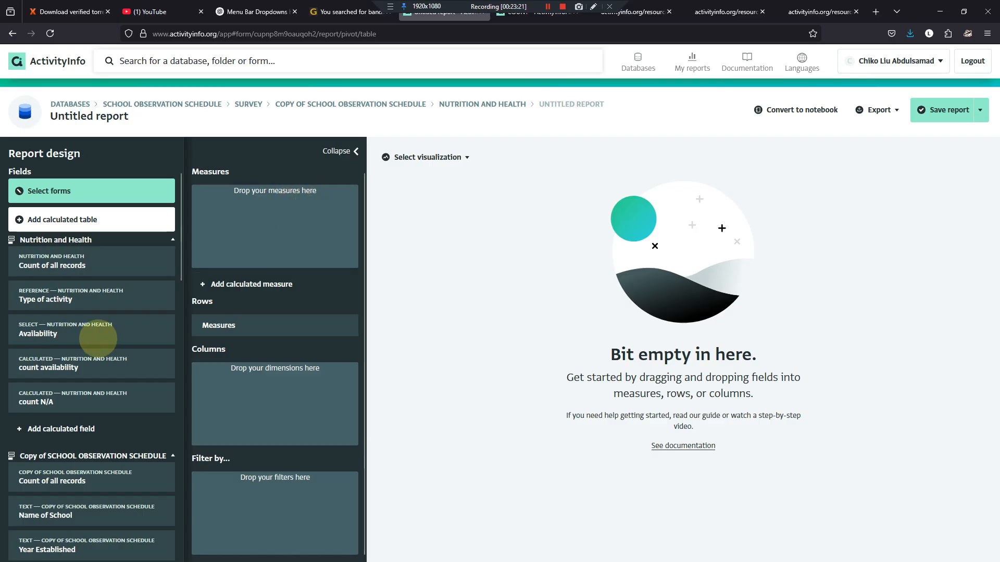
{"action": "left_click_drag", "start_coordinate": [52, 364], "coordinate": [250, 202]}
{"action": "left_click_drag", "start_coordinate": [56, 390], "coordinate": [237, 228]}
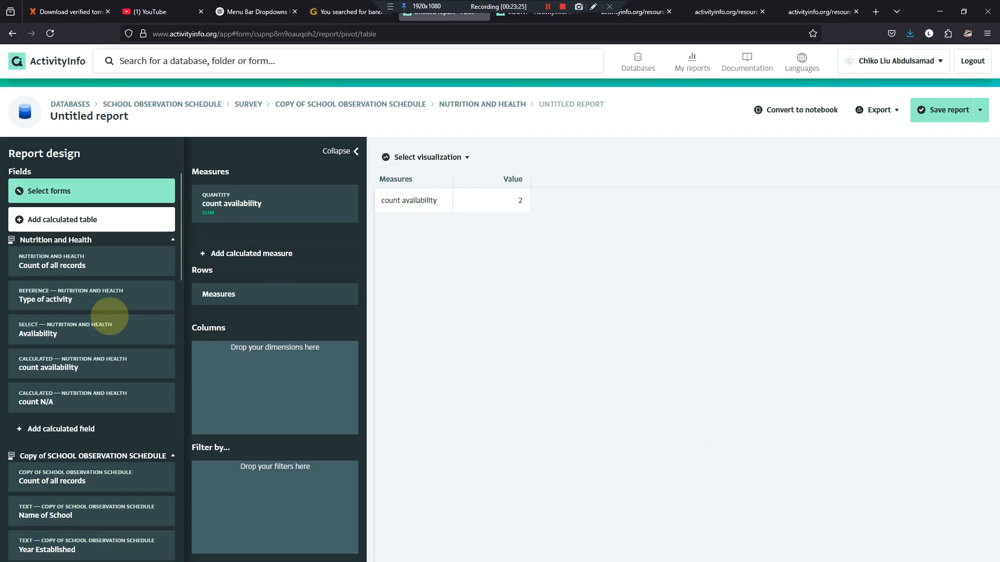
{"action": "left_click_drag", "start_coordinate": [47, 398], "coordinate": [241, 200]}
Step: Rename the count availability measure as Total available
{"action": "left_click", "coordinate": [229, 208]}
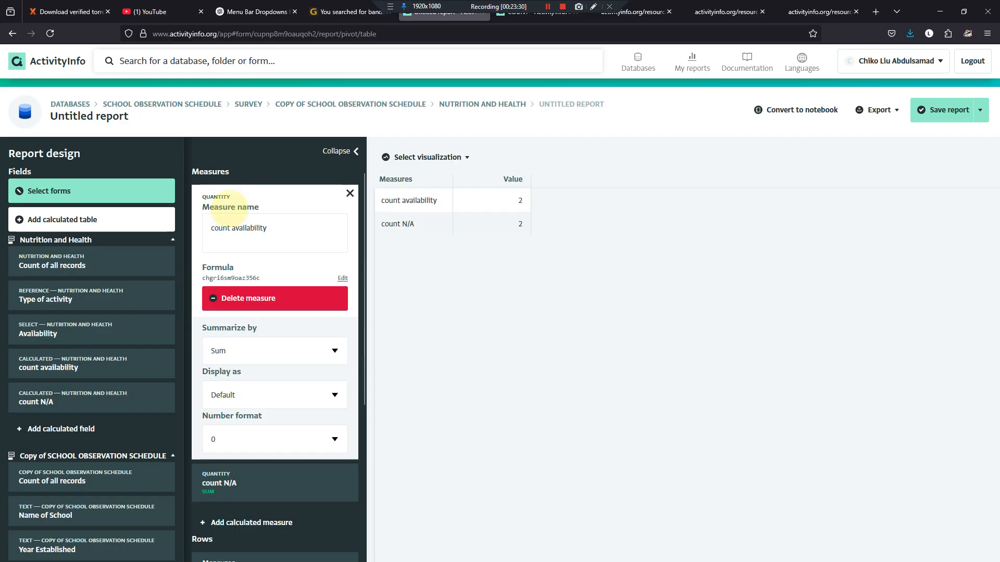
{"action": "left_click_drag", "start_coordinate": [283, 228], "coordinate": [194, 229]}
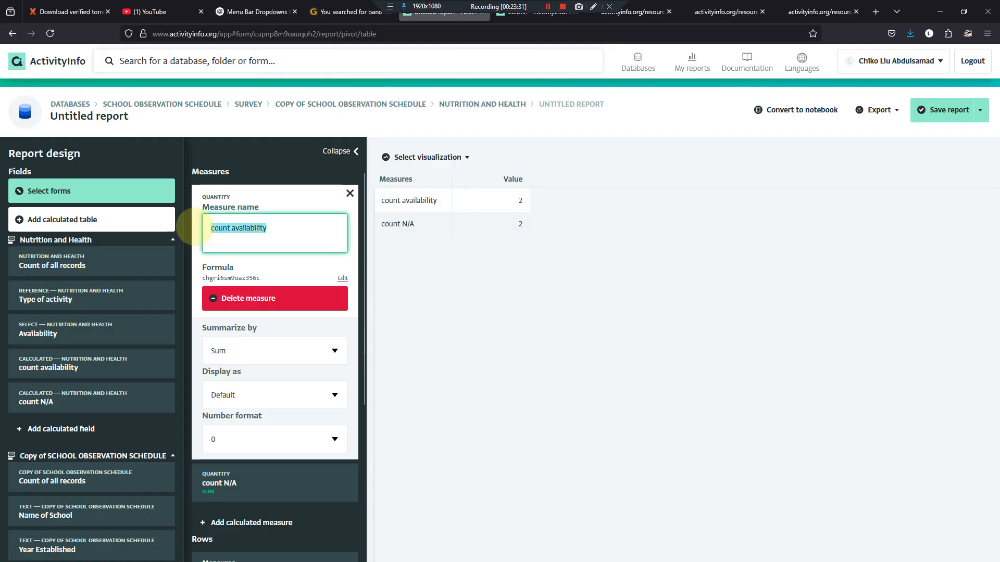
{"action": "type", "text": "Ttoa"}
{"action": "key", "text": "BackSpace"}
{"action": "key", "text": "BackSpace"}
{"action": "key", "text": "BackSpace"}
{"action": "type", "text": "otal avaia"}
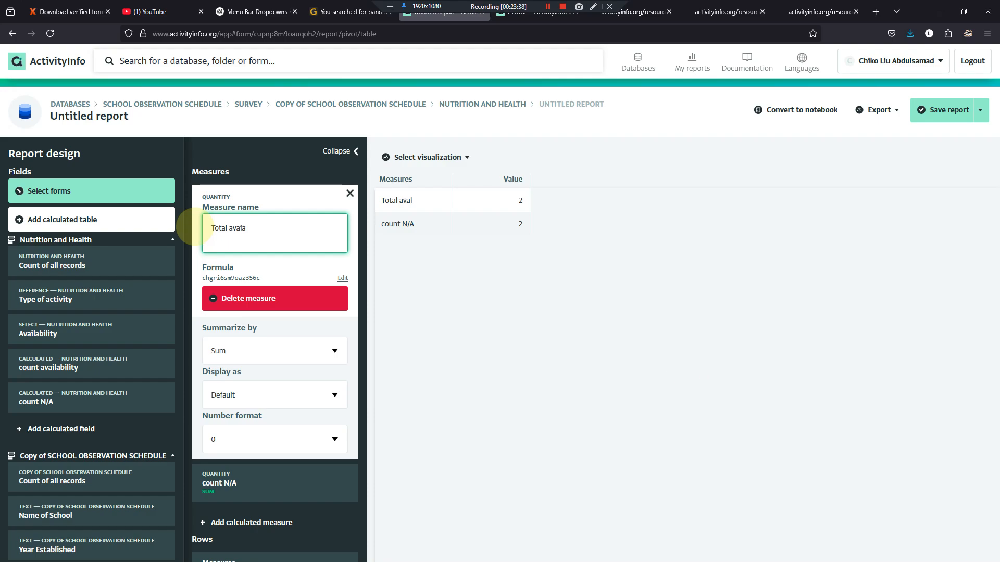
{"action": "key", "text": "BackSpace"}
{"action": "key", "text": "BackSpace"}
{"action": "left_click", "coordinate": [303, 187]}
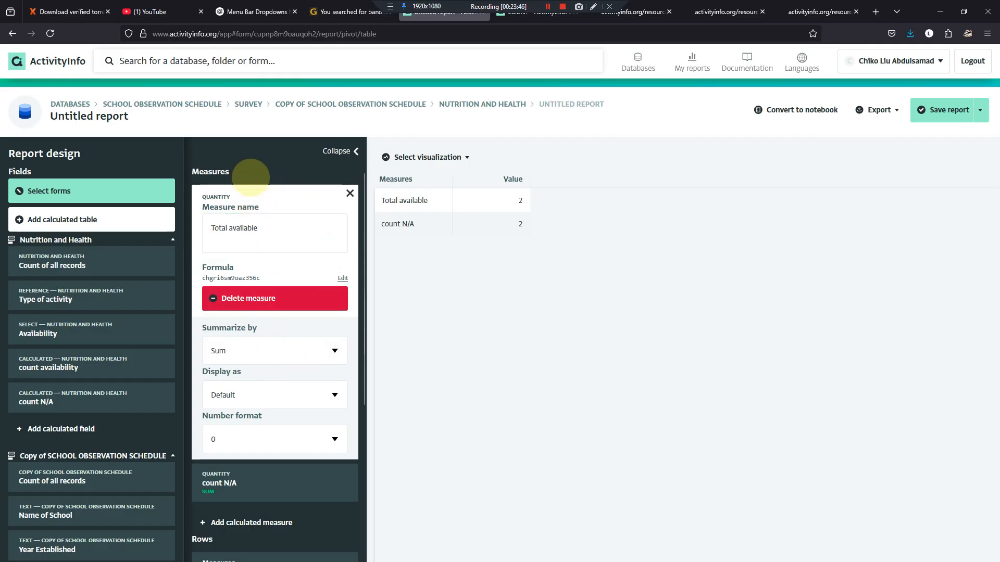
Step: Rename the count N/A measure as Total not available
{"action": "left_click", "coordinate": [232, 481]}
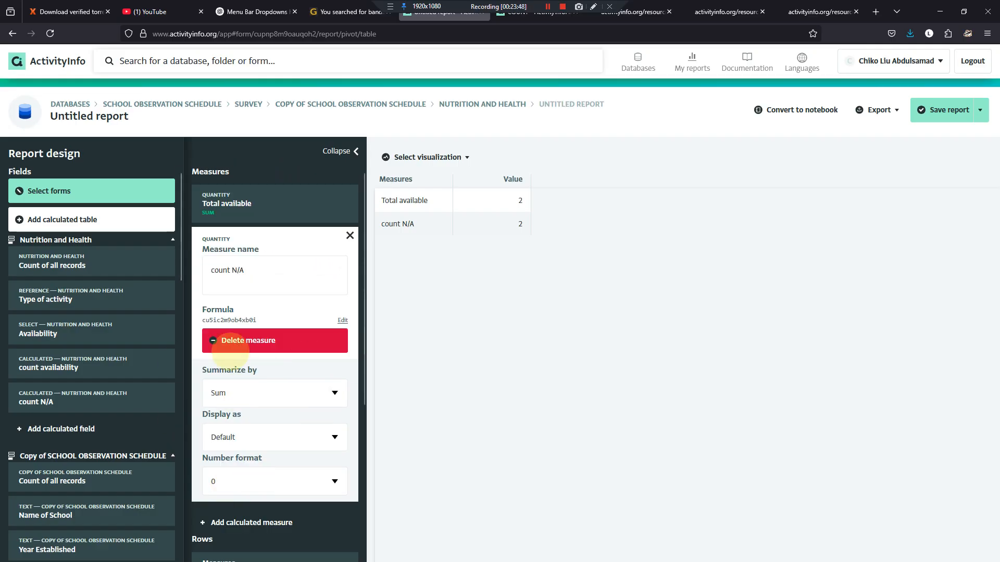
{"action": "triple_click", "coordinate": [249, 271]}
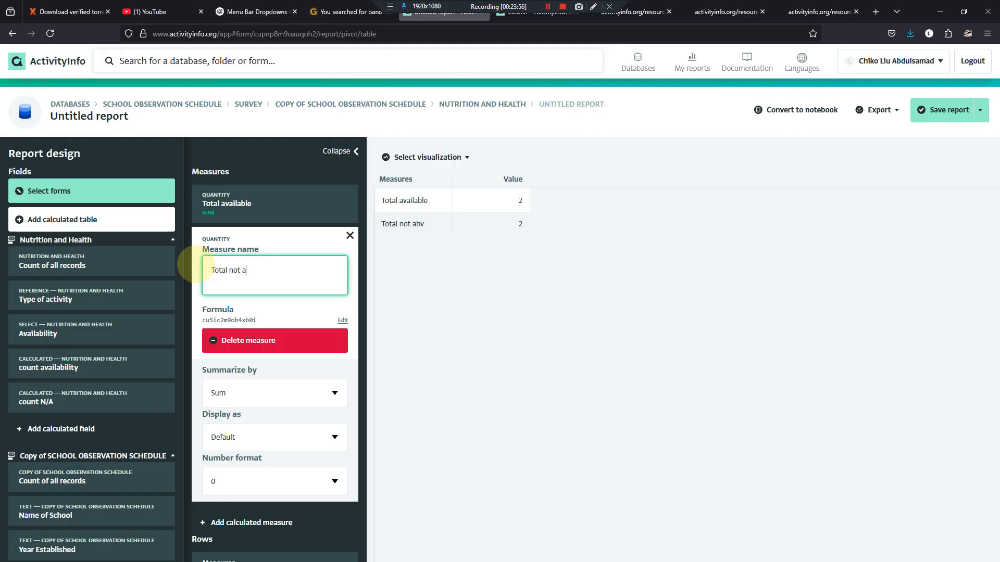
{"action": "type", "text": "ilable"}
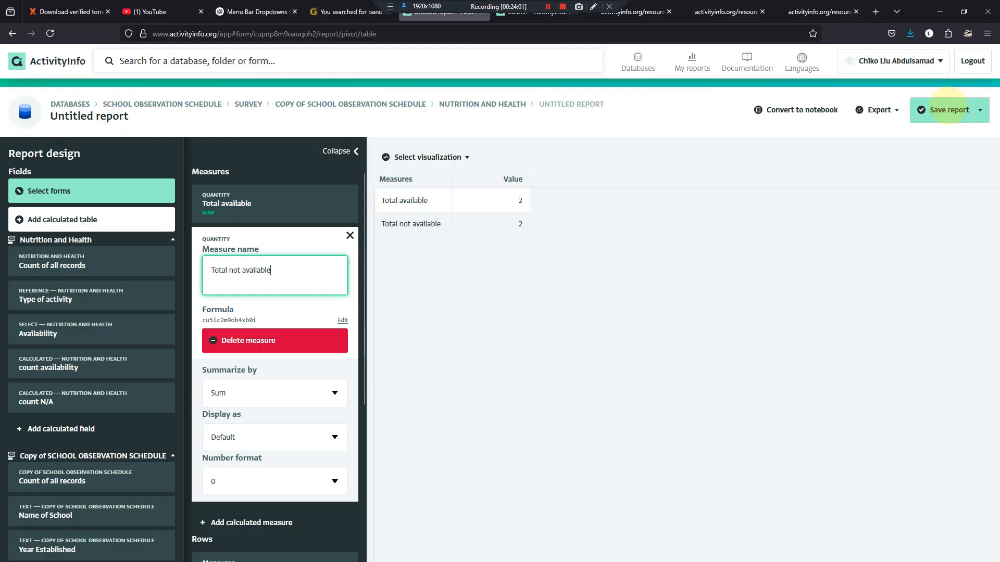
Step: Save the report as Nutrition and Health availability in the Report folder of the SCHOOL OBSERVATION SCHEDULE database
{"action": "left_click", "coordinate": [943, 109]}
{"action": "left_click", "coordinate": [430, 230]}
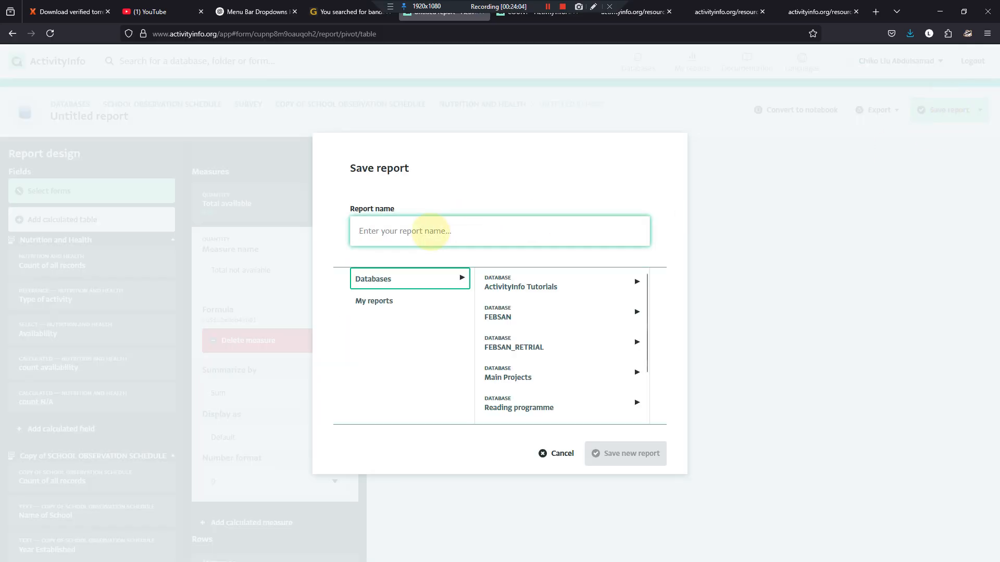
{"action": "type", "text": "Av"}
{"action": "key", "text": "BackSpace"}
{"action": "key", "text": "BackSpace"}
{"action": "key", "text": "BackSpace"}
{"action": "type", "text": "Nutrition and Health availability"}
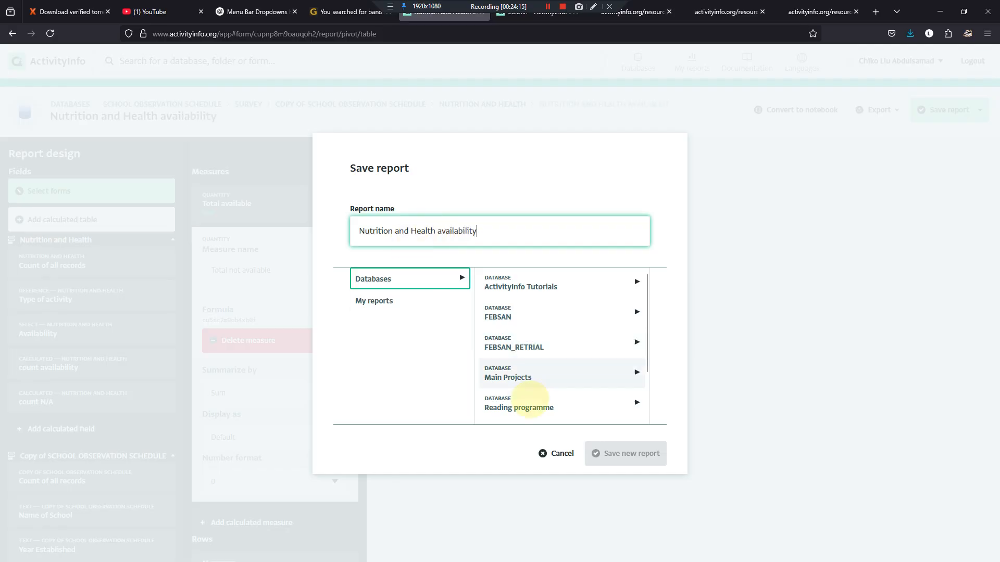
{"action": "scroll", "coordinate": [541, 406], "scroll_direction": "down", "scroll_amount": 2}
{"action": "left_click", "coordinate": [556, 410]}
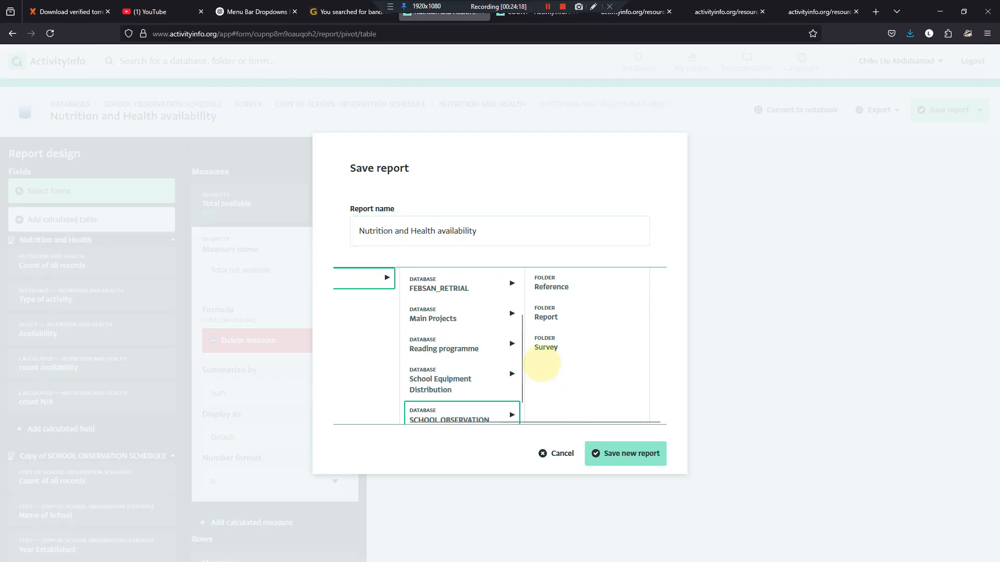
{"action": "left_click", "coordinate": [564, 316]}
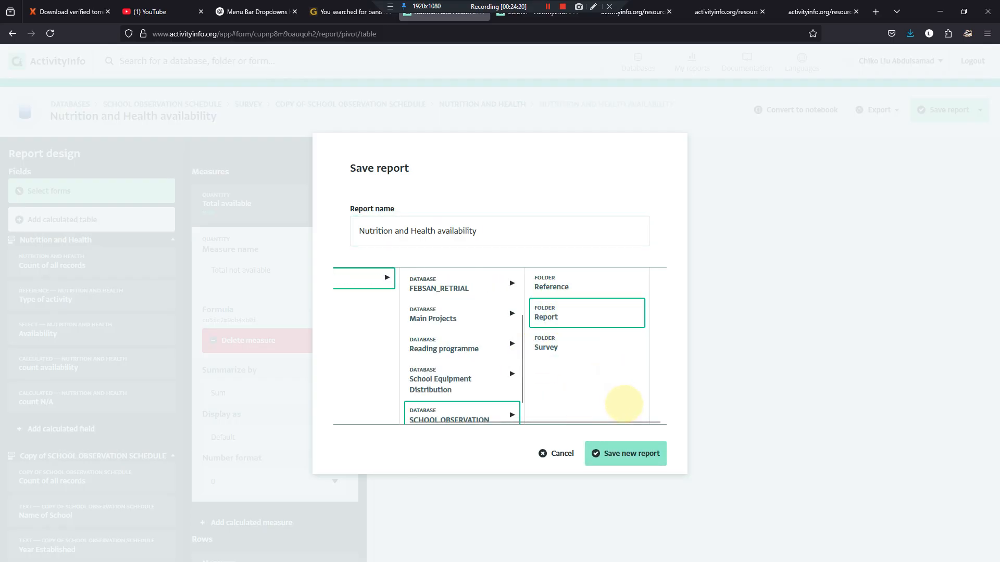
{"action": "left_click", "coordinate": [624, 453]}
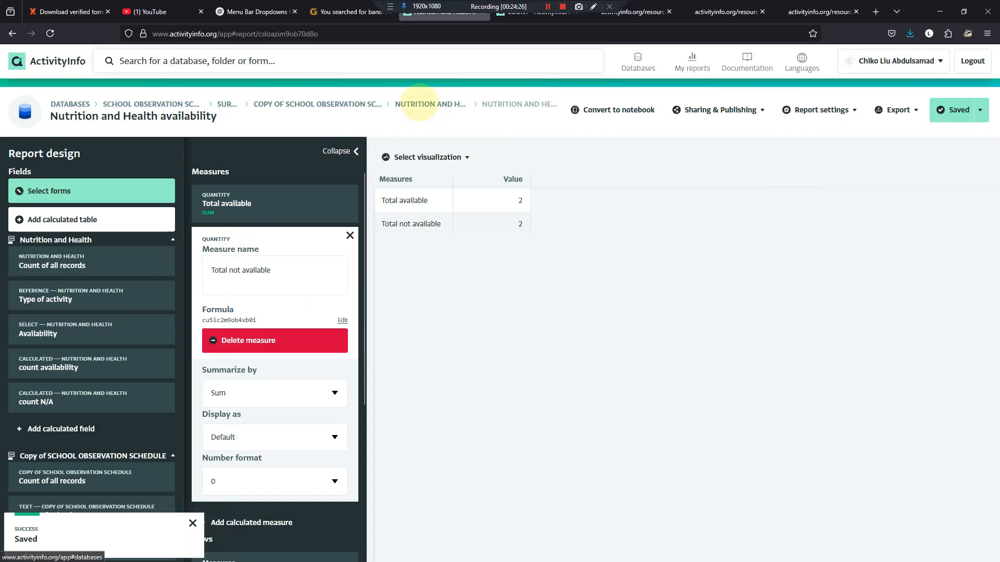
Step: Return to the database and open the Nutrition and Health availability report from the Report folder to check its totals
{"action": "left_click", "coordinate": [411, 104]}
{"action": "left_click", "coordinate": [350, 458]}
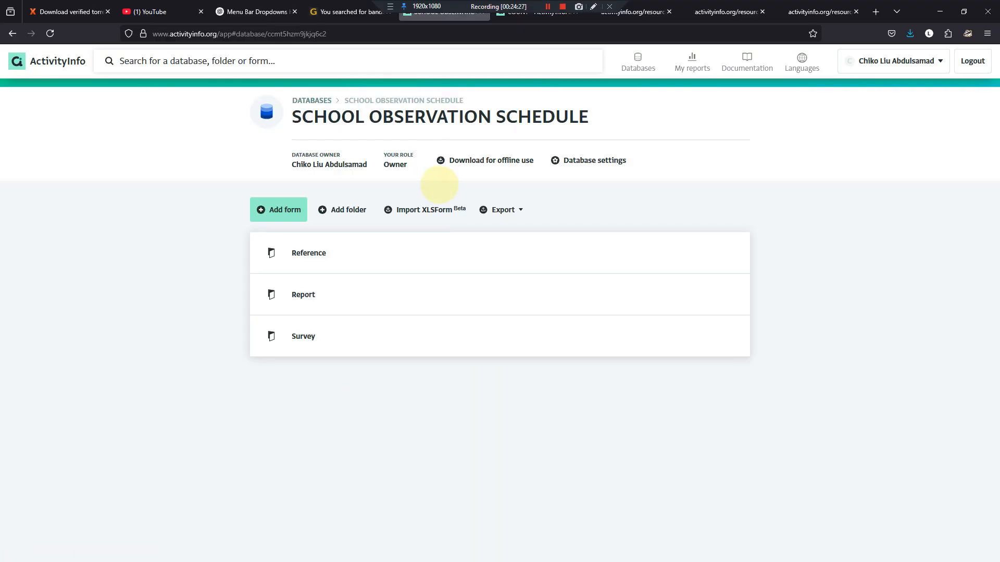
{"action": "left_click", "coordinate": [315, 296]}
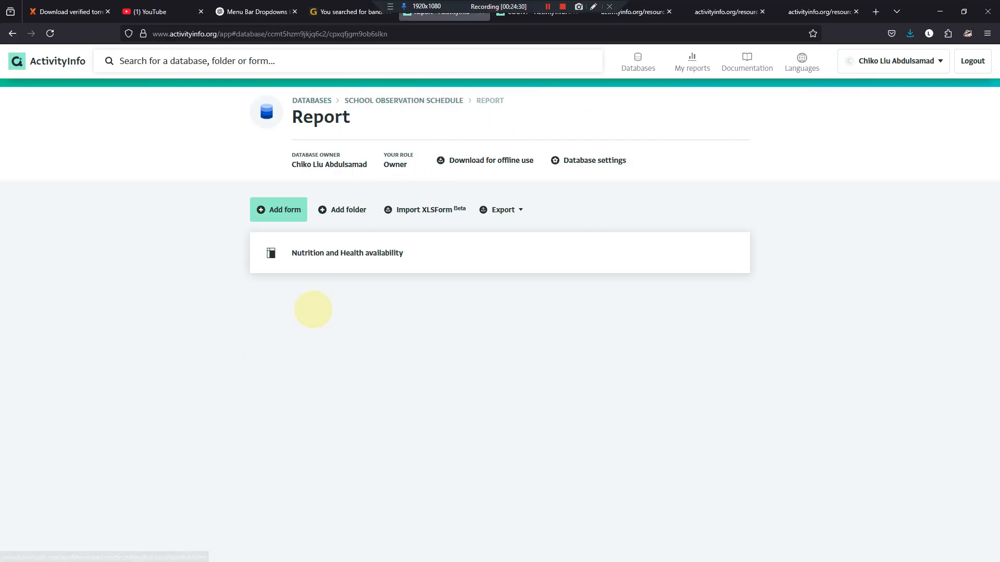
{"action": "left_click", "coordinate": [330, 249]}
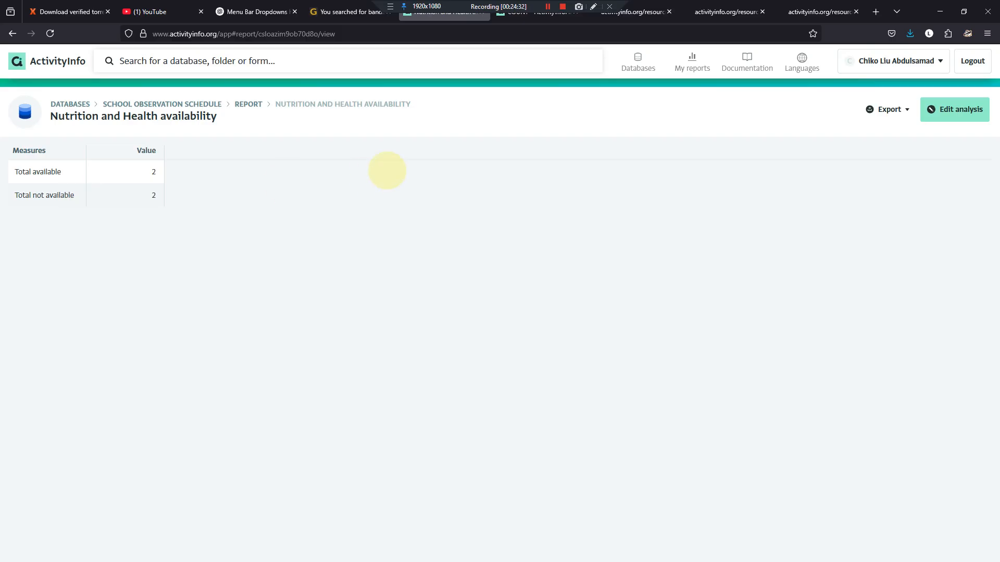
Step: Add a Nutrition and Health record for Grace Academy with activity type School Clinic and availability Available, and save it
{"action": "left_click", "coordinate": [210, 104]}
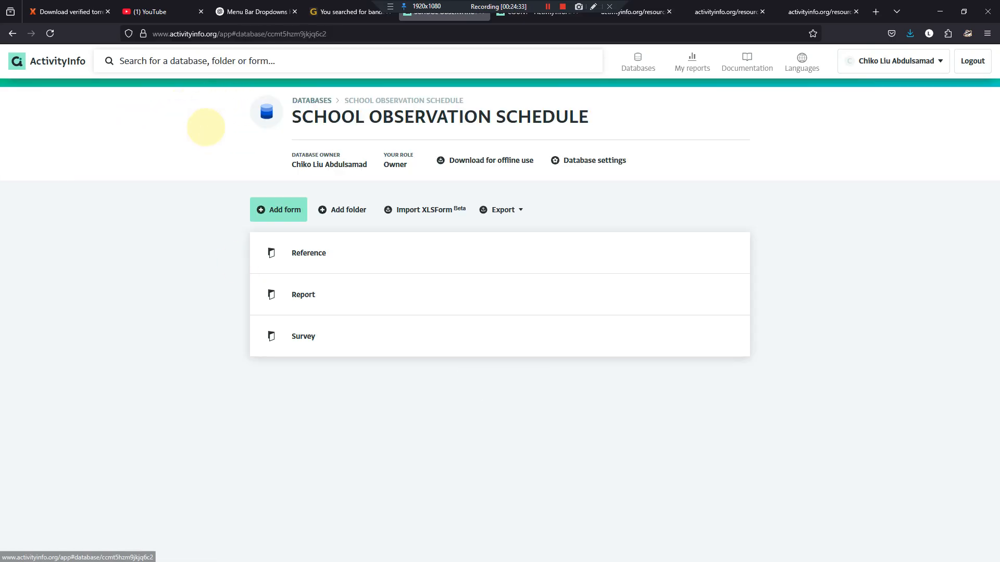
{"action": "left_click", "coordinate": [330, 335]}
{"action": "left_click", "coordinate": [443, 254]}
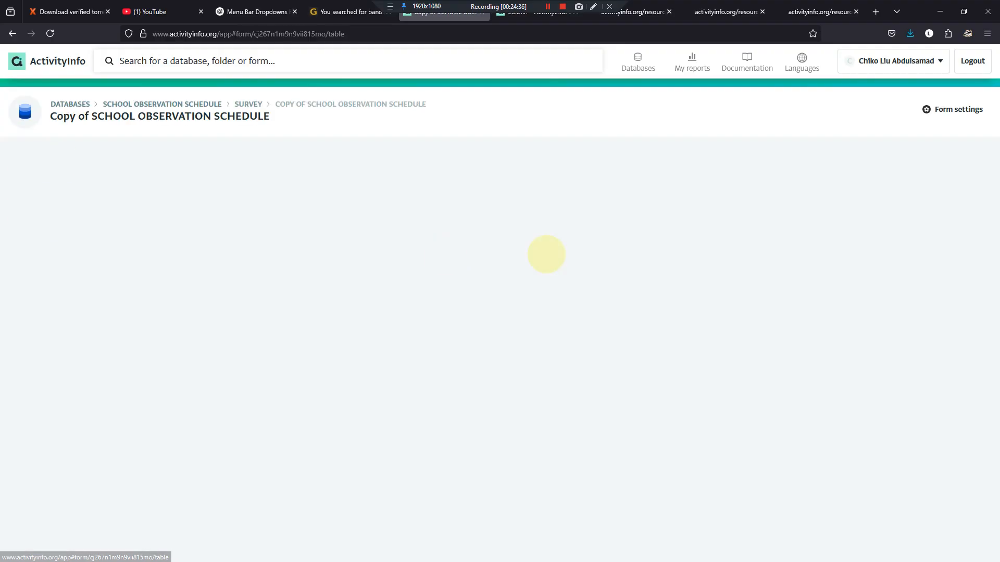
{"action": "left_click", "coordinate": [608, 209]}
{"action": "left_click", "coordinate": [624, 209]}
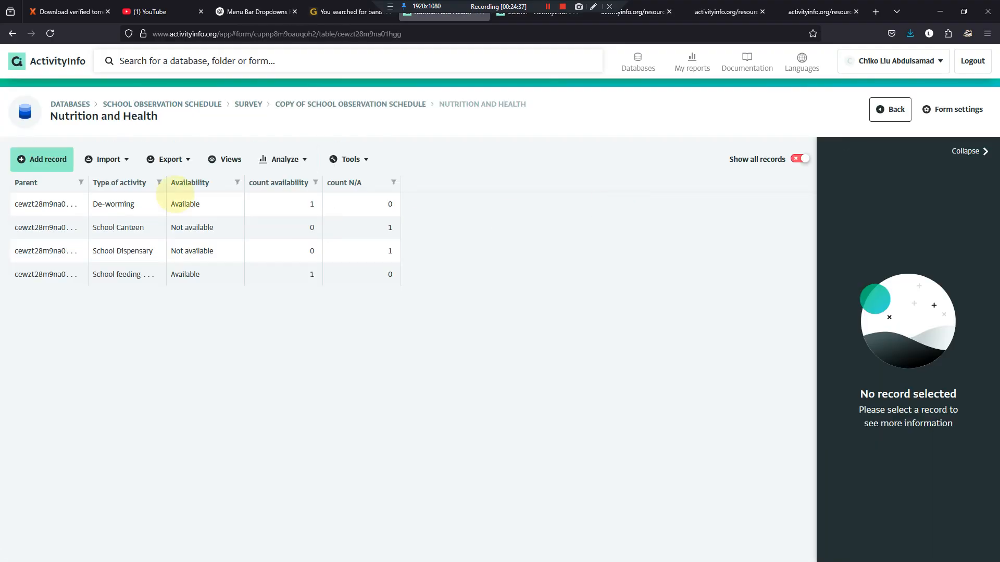
{"action": "left_click", "coordinate": [41, 166]}
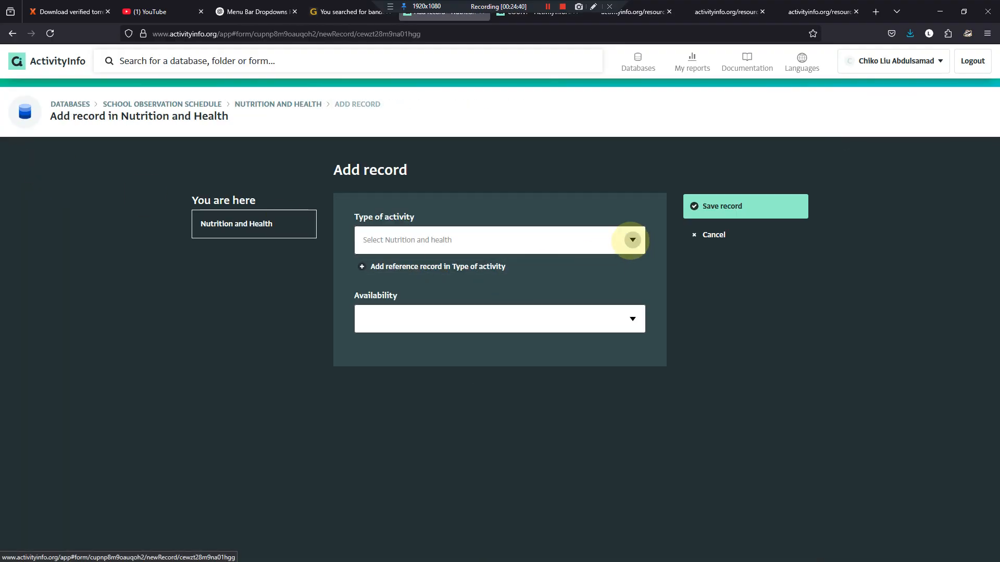
{"action": "left_click", "coordinate": [632, 239]}
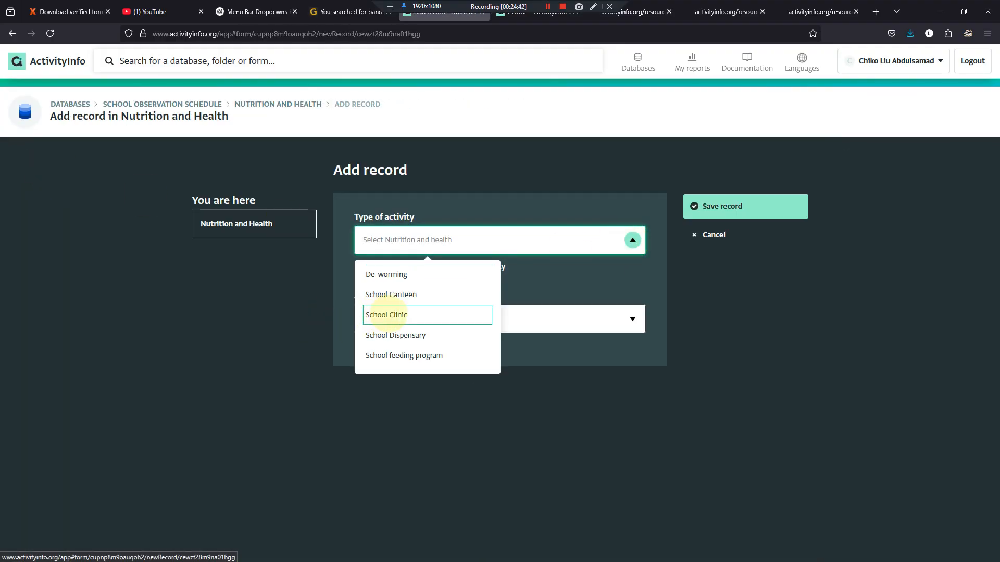
{"action": "left_click", "coordinate": [386, 315]}
{"action": "left_click", "coordinate": [632, 319]}
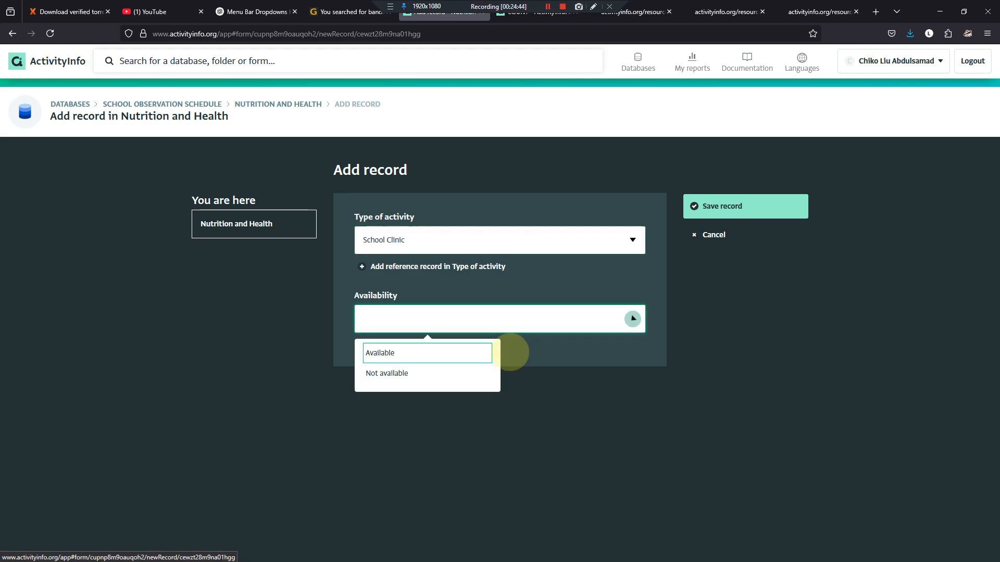
{"action": "left_click", "coordinate": [432, 353]}
{"action": "left_click", "coordinate": [711, 208]}
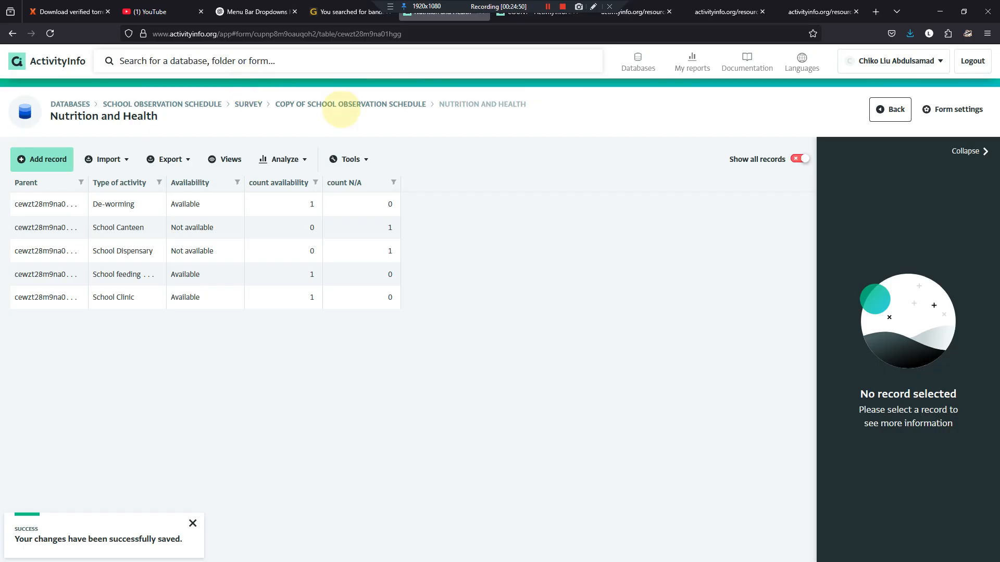
Step: Reopen the Nutrition and Health availability report in the Report folder to check how the added record affects the totals
{"action": "left_click", "coordinate": [248, 104]}
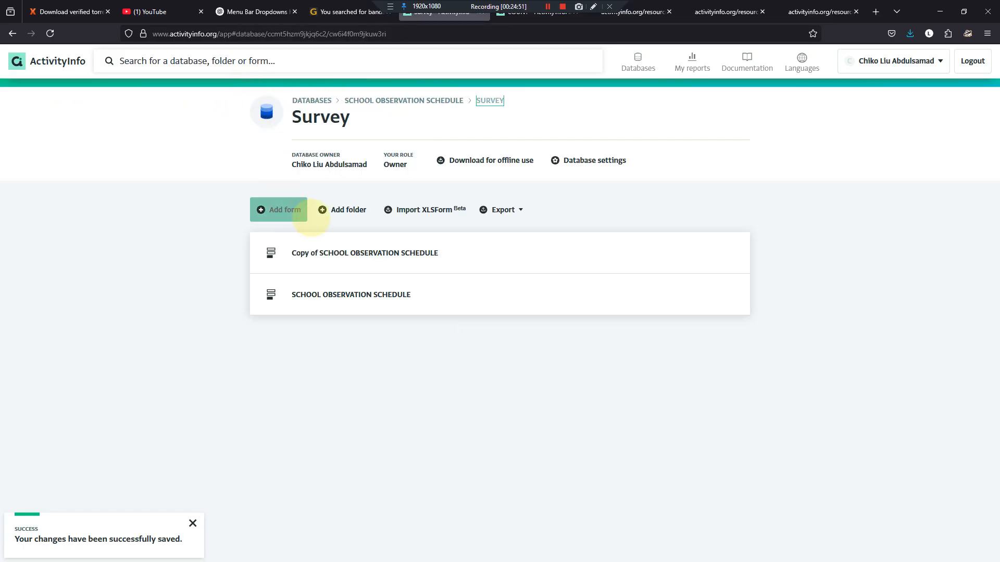
{"action": "left_click", "coordinate": [437, 100]}
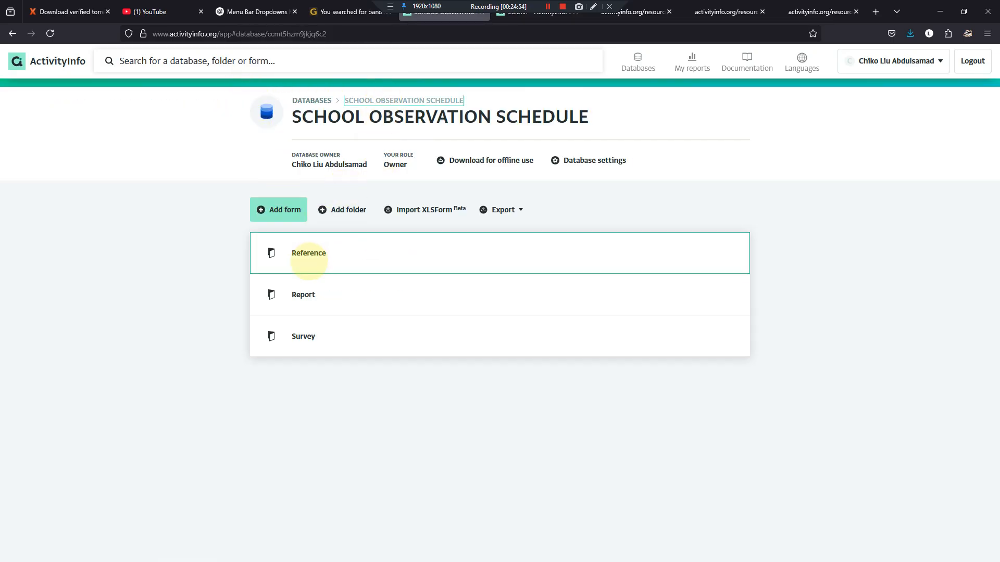
{"action": "left_click", "coordinate": [309, 255]}
{"action": "left_click", "coordinate": [396, 100]}
{"action": "left_click", "coordinate": [297, 295]}
{"action": "left_click", "coordinate": [353, 252]}
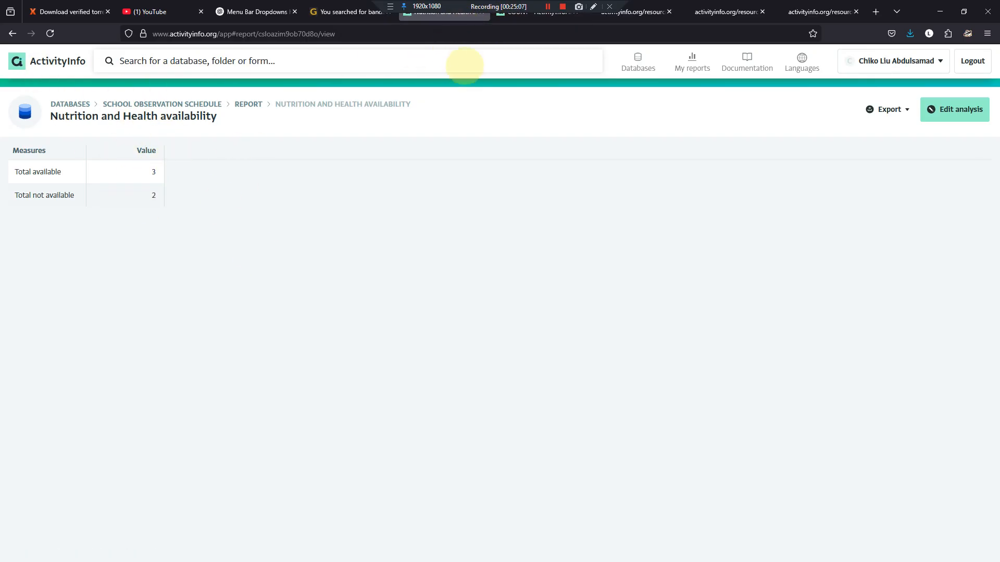
Step: Open the Copy of SCHOOL OBSERVATION SCHEDULE form design and switch to the SCHOOL WEEKLY OBSERVATION SCHEDULE document in Word
{"action": "left_click", "coordinate": [177, 104]}
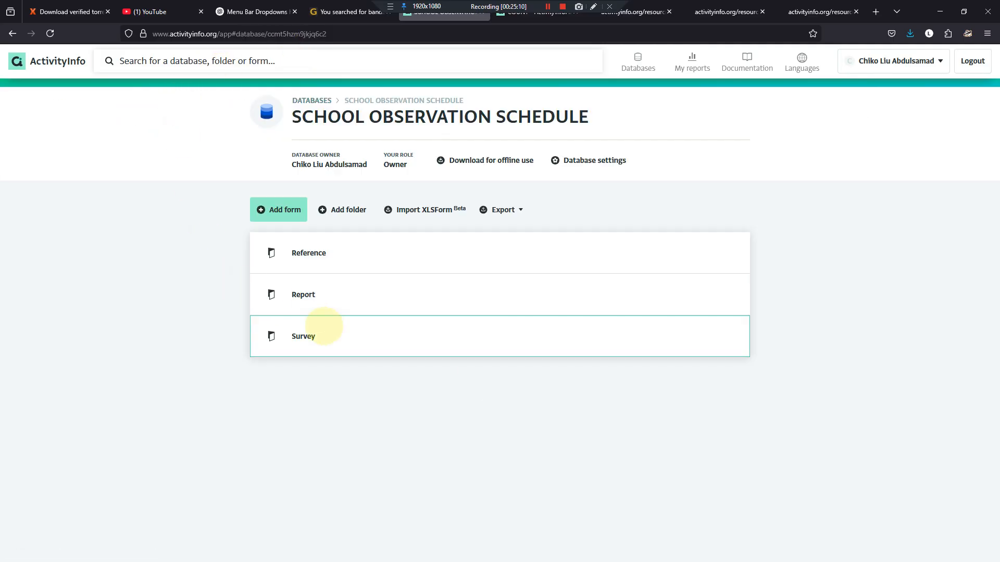
{"action": "left_click", "coordinate": [324, 328]}
{"action": "left_click", "coordinate": [350, 251]}
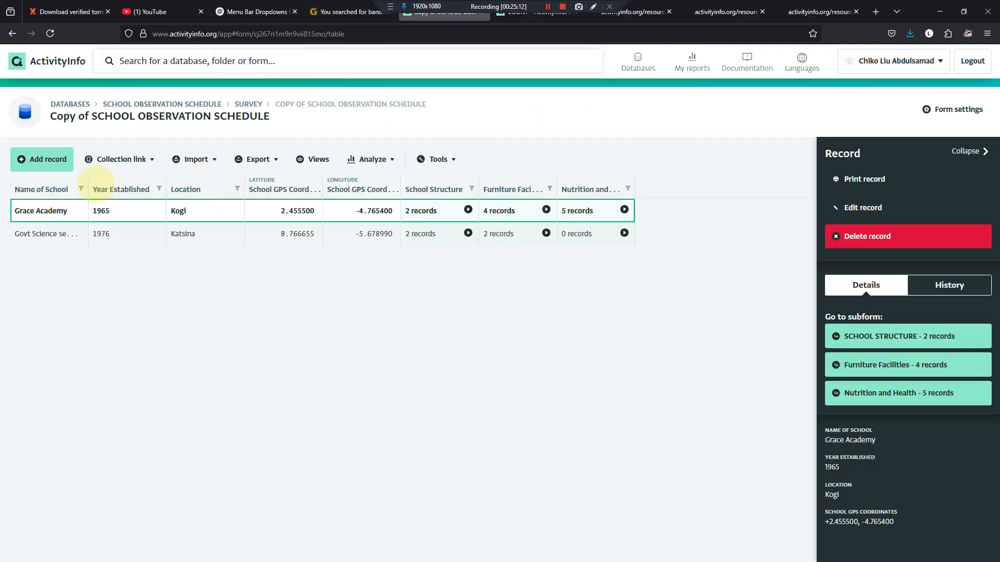
{"action": "left_click", "coordinate": [956, 109]}
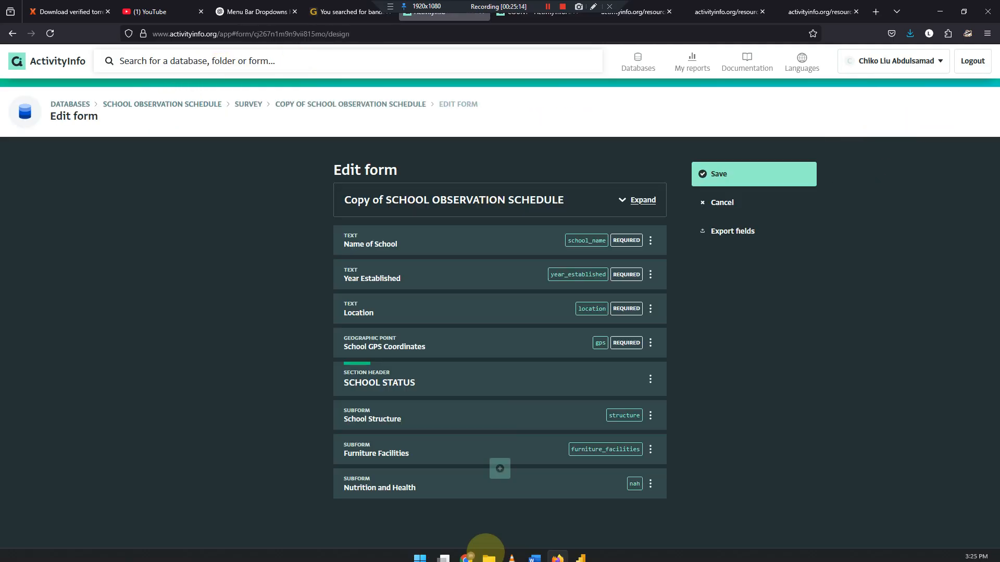
{"action": "left_click", "coordinate": [536, 558]}
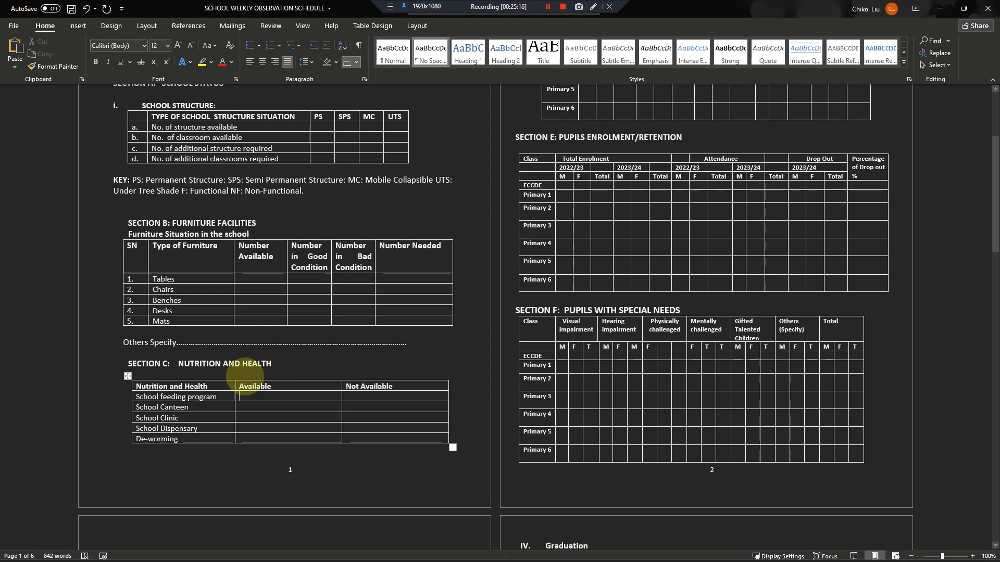
Step: Copy the class column of the Section D Pupils Attendance table, from the Class heading through Primary 6
{"action": "scroll", "coordinate": [247, 377], "scroll_direction": "down", "scroll_amount": 15}
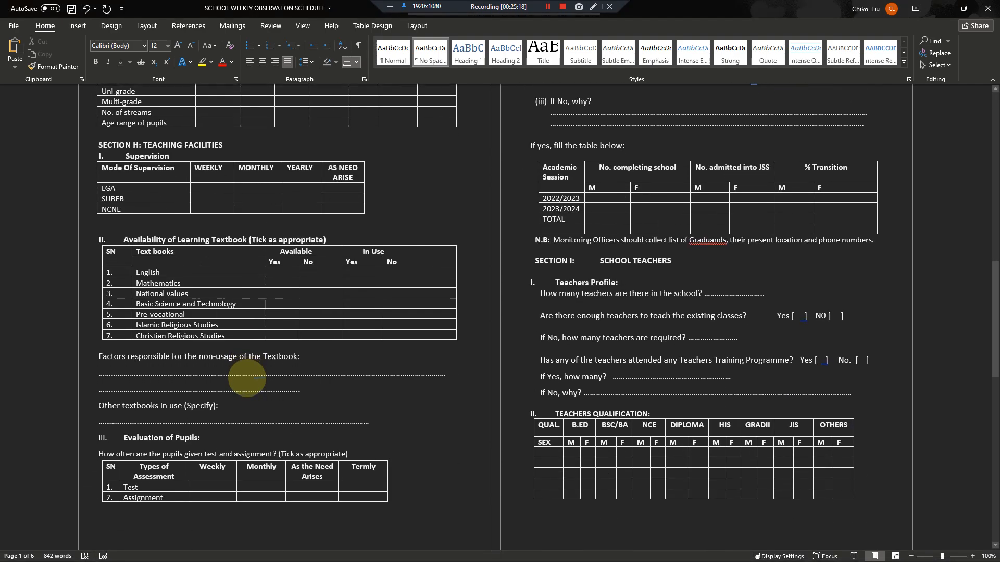
{"action": "scroll", "coordinate": [250, 412], "scroll_direction": "up", "scroll_amount": 15}
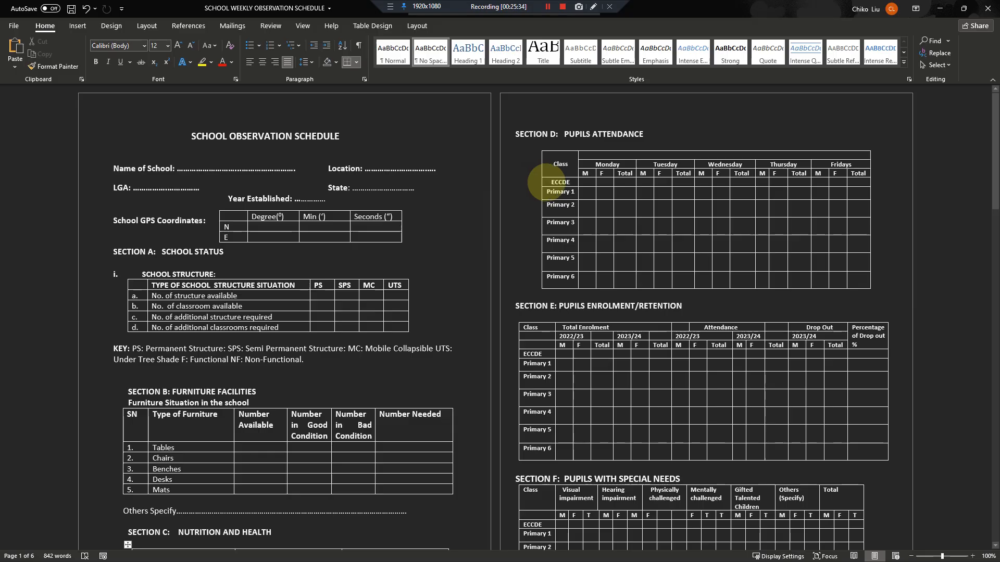
{"action": "left_click", "coordinate": [550, 182]}
{"action": "left_click_drag", "start_coordinate": [556, 165], "coordinate": [566, 276]}
{"action": "key", "text": "ctrl+c"}
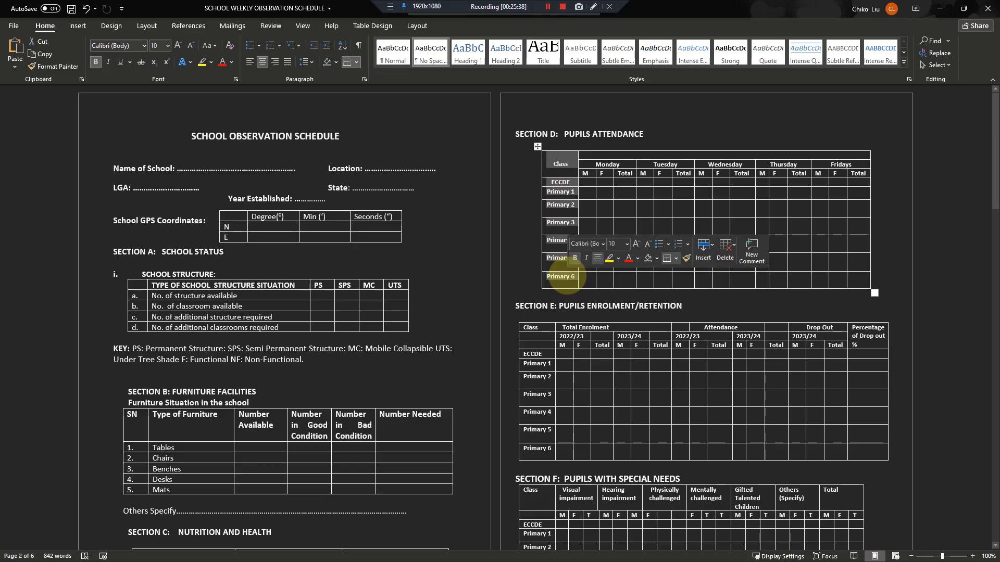
Step: Switch back to ActivityInfo and start a new form named Classrooms in the Reference folder of the SCHOOL OBSERVATION SCHEDULE database
{"action": "left_click", "coordinate": [940, 8]}
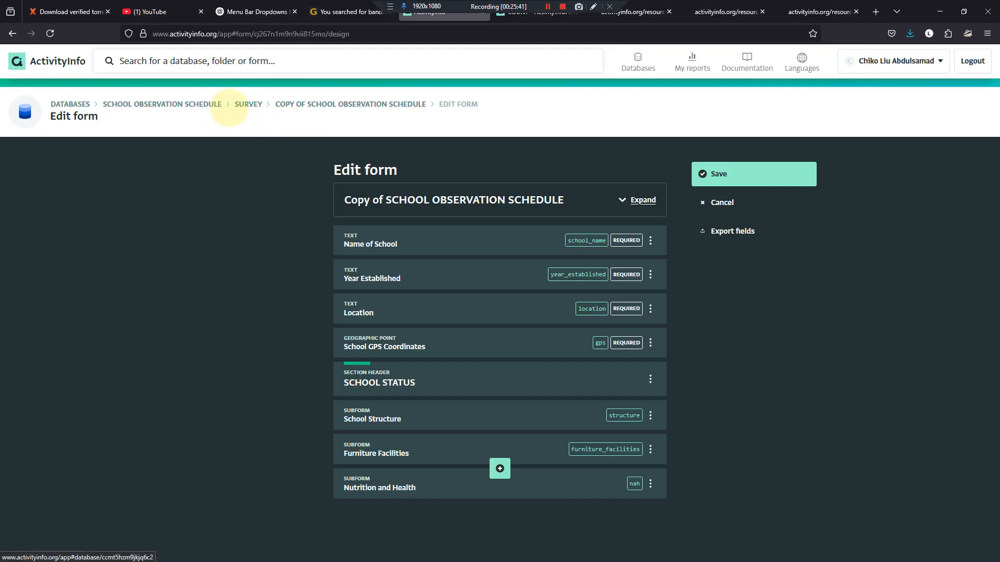
{"action": "left_click", "coordinate": [219, 104]}
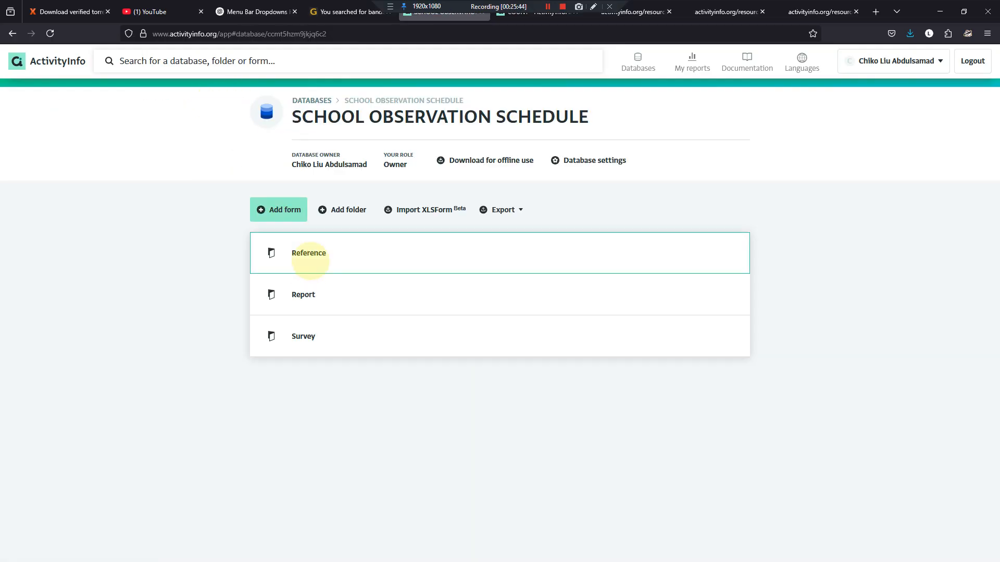
{"action": "left_click", "coordinate": [309, 254]}
{"action": "left_click", "coordinate": [284, 209]}
{"action": "left_click", "coordinate": [380, 243]}
{"action": "type", "text": "class"}
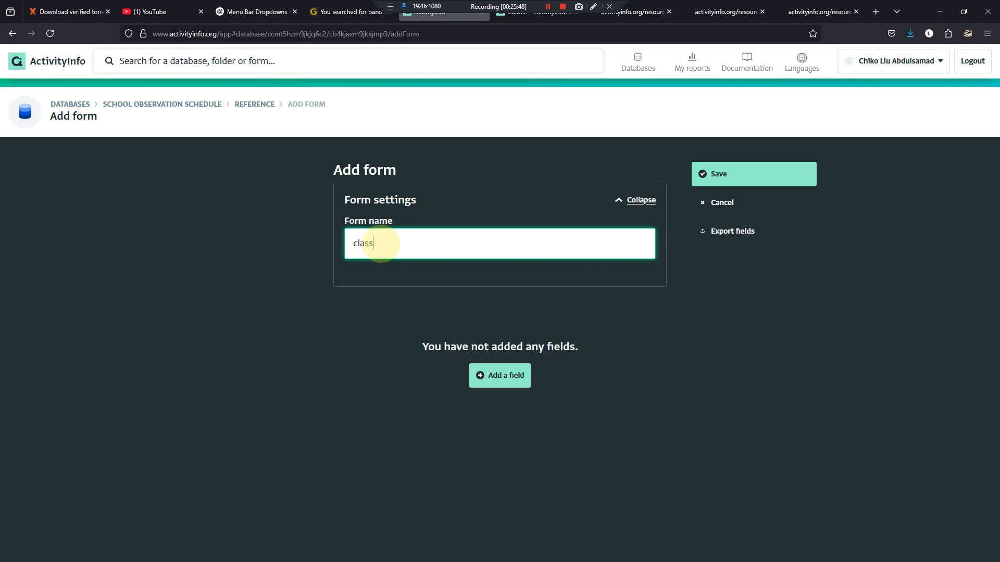
{"action": "key", "text": "BackSpace"}
{"action": "key", "text": "BackSpace"}
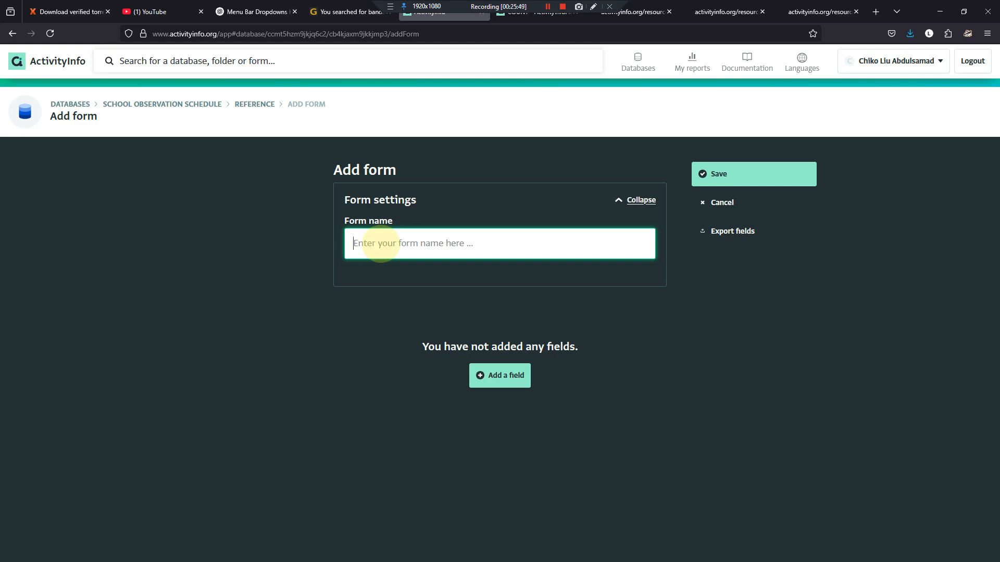
{"action": "type", "text": "Scla"}
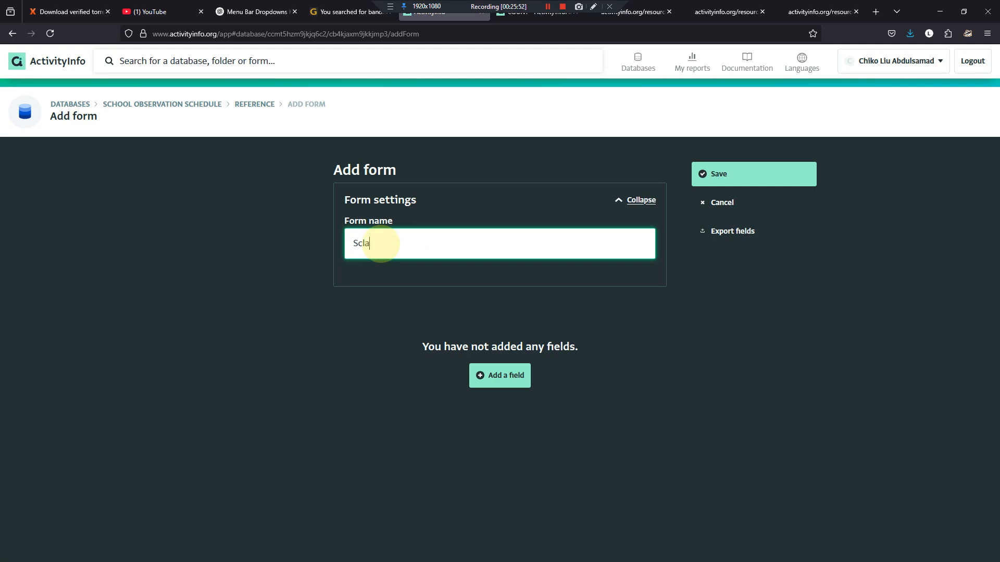
{"action": "key", "text": "BackSpace"}
{"action": "key", "text": "BackSpace"}
{"action": "type", "text": "Classrooms"}
Step: Add a text field labelled Classes with the code class to the Classrooms form
{"action": "left_click", "coordinate": [523, 377]}
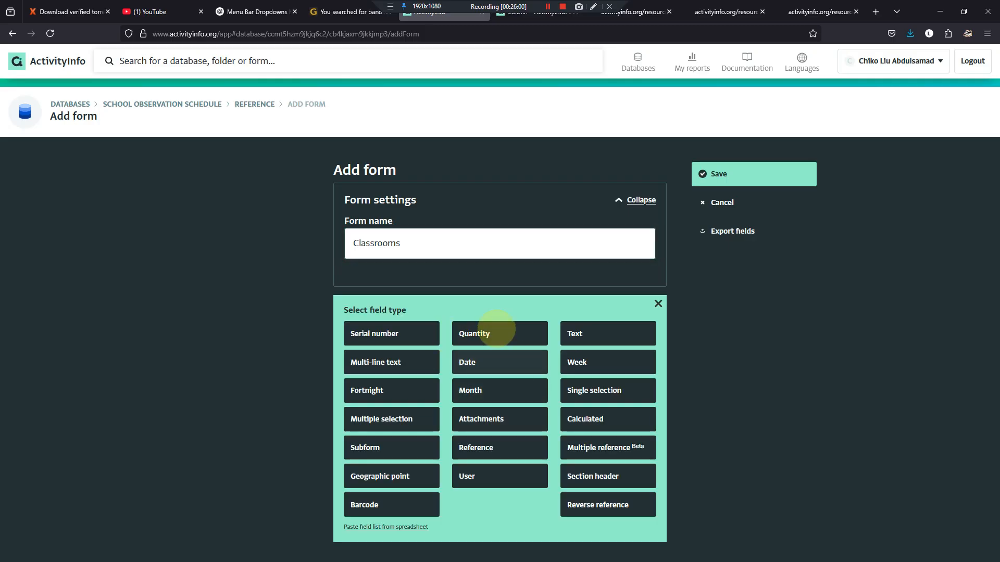
{"action": "left_click", "coordinate": [571, 333]}
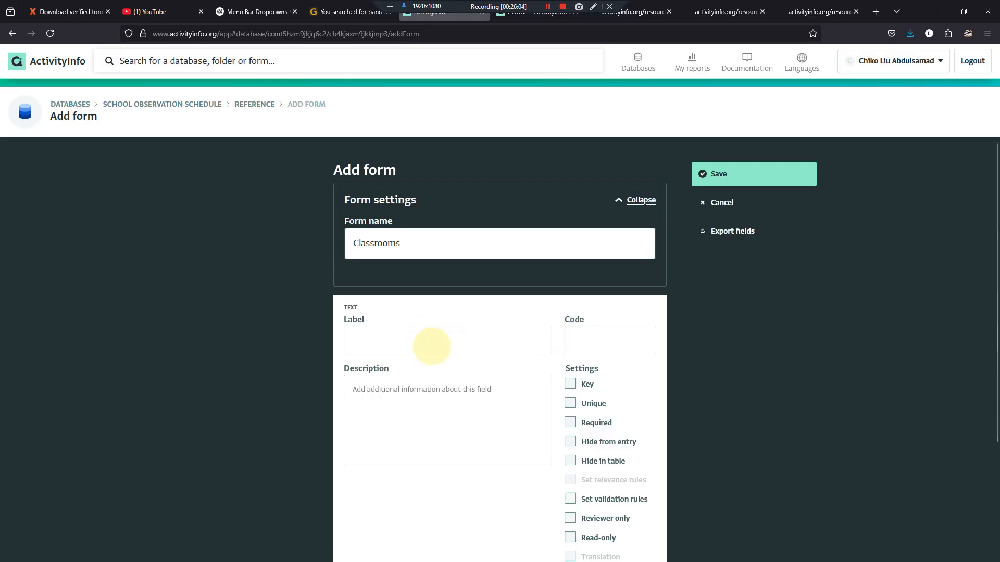
{"action": "left_click", "coordinate": [430, 344]}
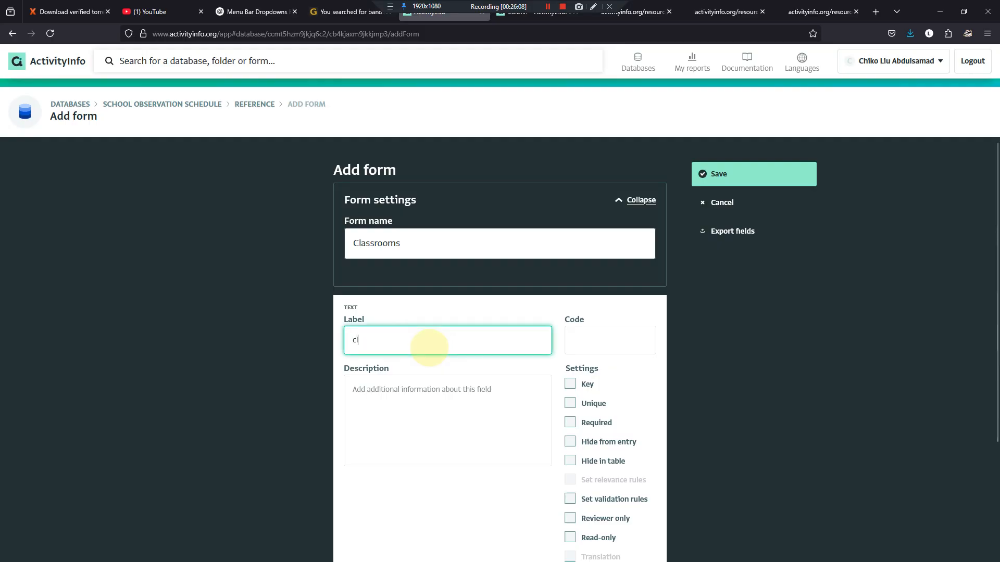
{"action": "type", "text": "Cal"}
{"action": "key", "text": "Tab"}
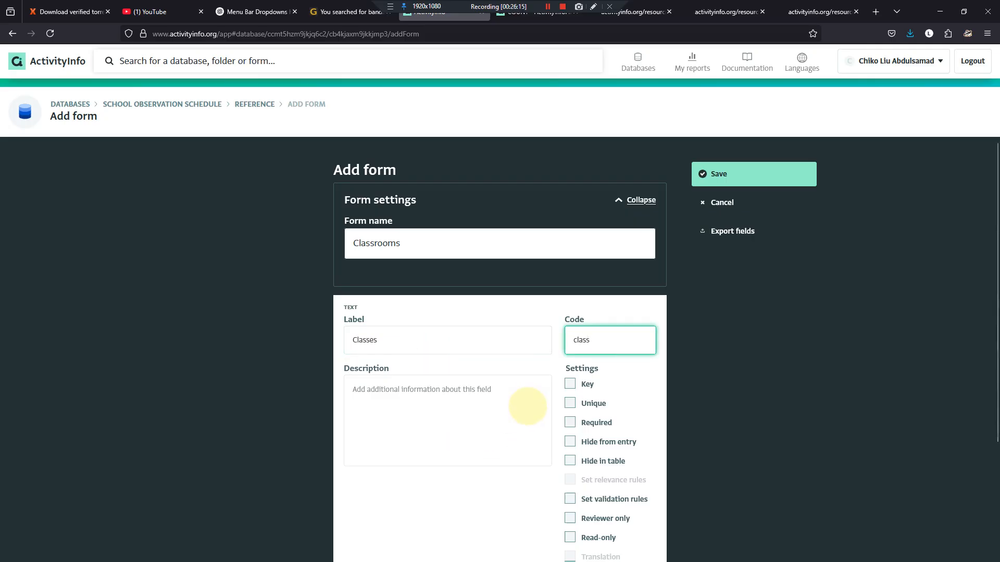
{"action": "scroll", "coordinate": [536, 416], "scroll_direction": "down", "scroll_amount": 3}
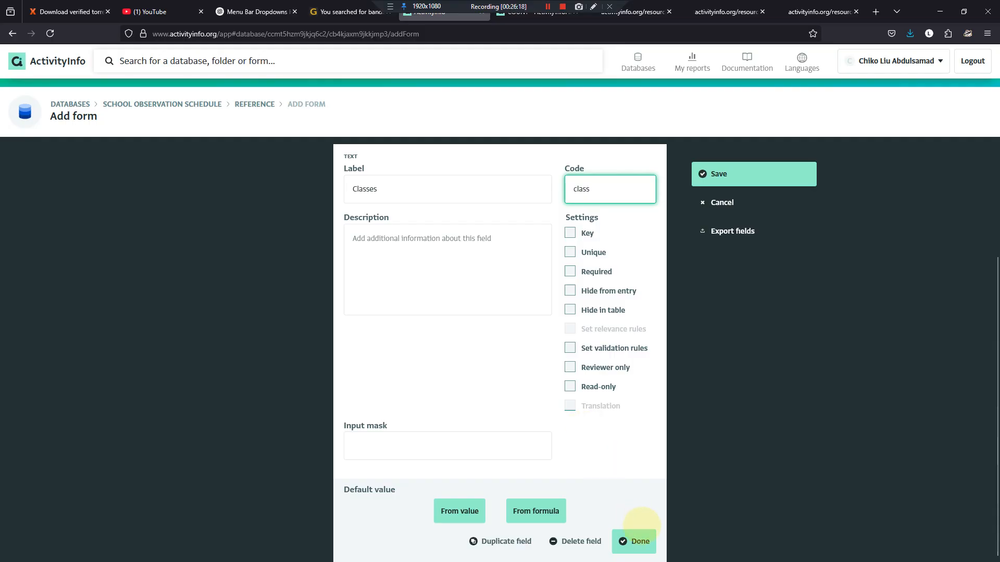
{"action": "left_click", "coordinate": [711, 175]}
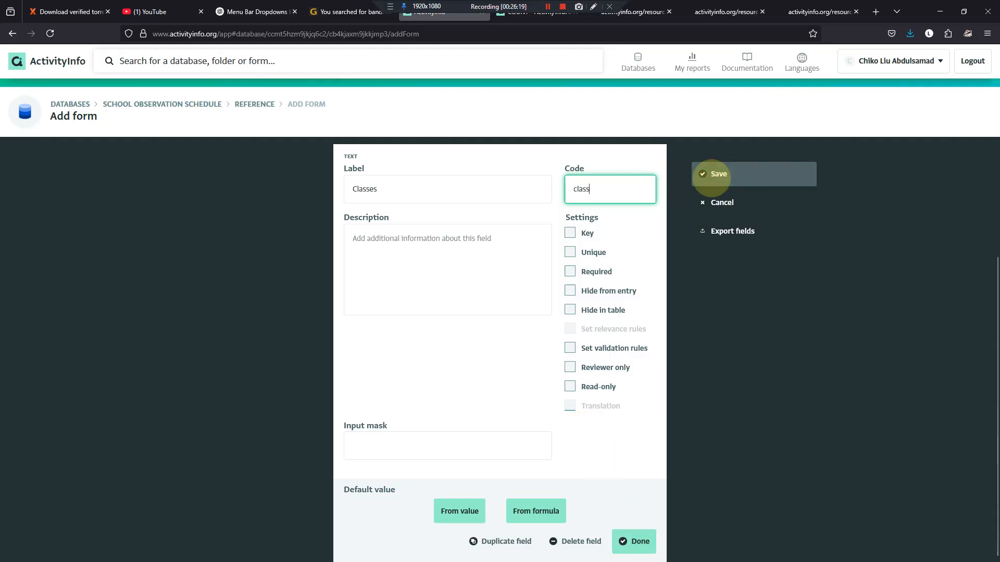
{"action": "left_click", "coordinate": [630, 544]}
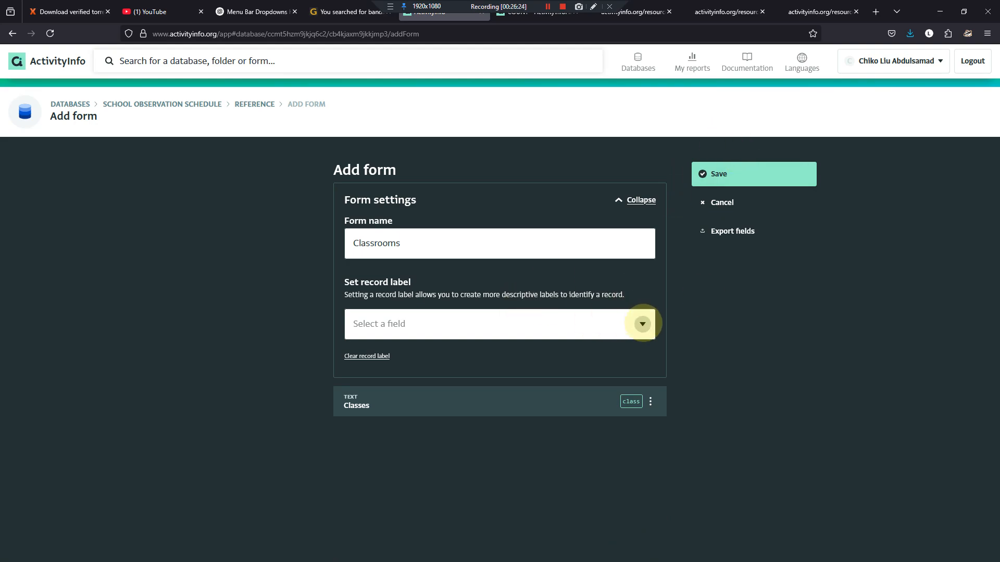
Step: Set the Classes field as the record label of the Classrooms form and save the form
{"action": "left_click", "coordinate": [642, 324]}
{"action": "left_click", "coordinate": [422, 360]}
{"action": "left_click", "coordinate": [705, 172]}
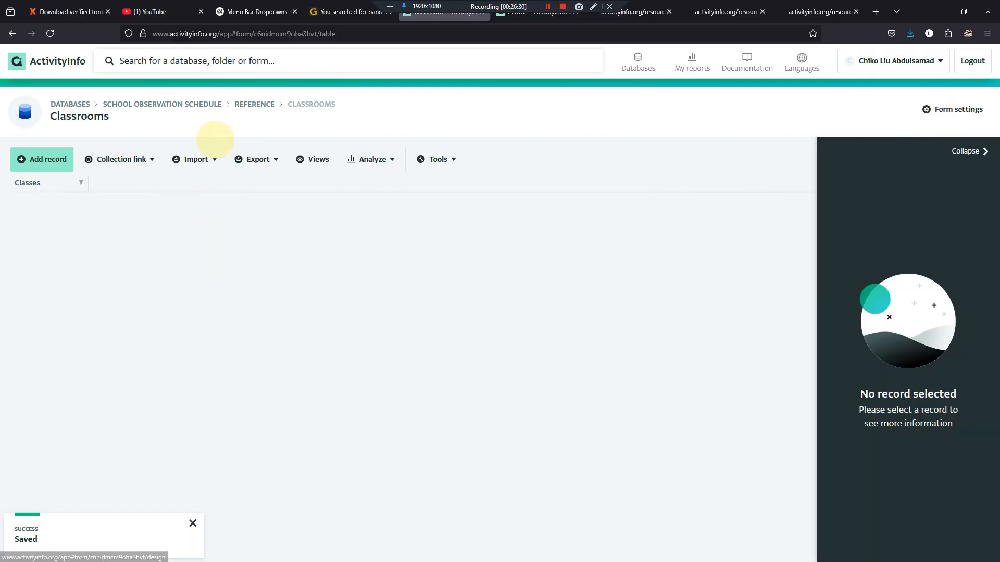
Step: Import the copied class list into the Classrooms form as pasted data, matching the Class column to the Classes field
{"action": "left_click", "coordinate": [200, 159]}
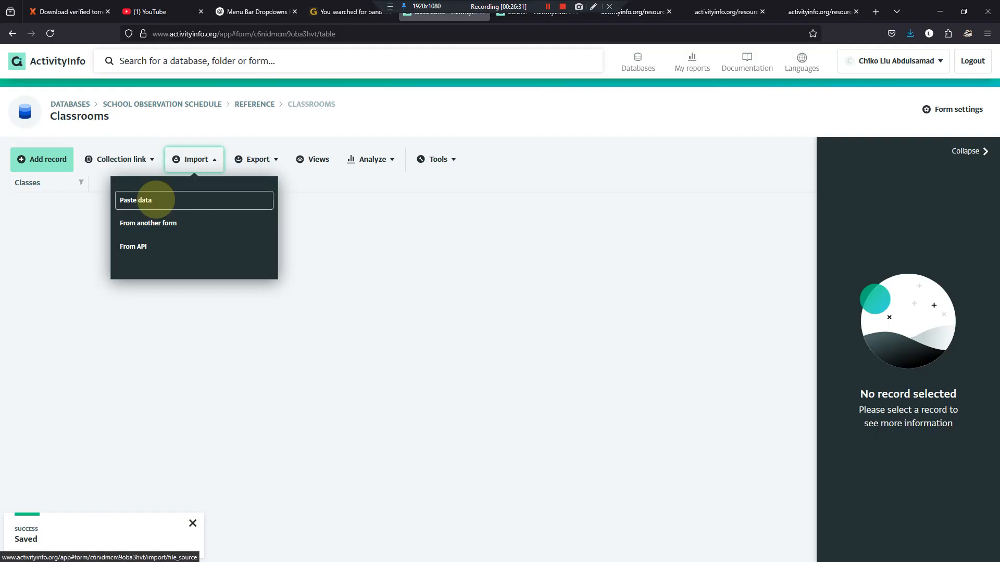
{"action": "left_click", "coordinate": [155, 202]}
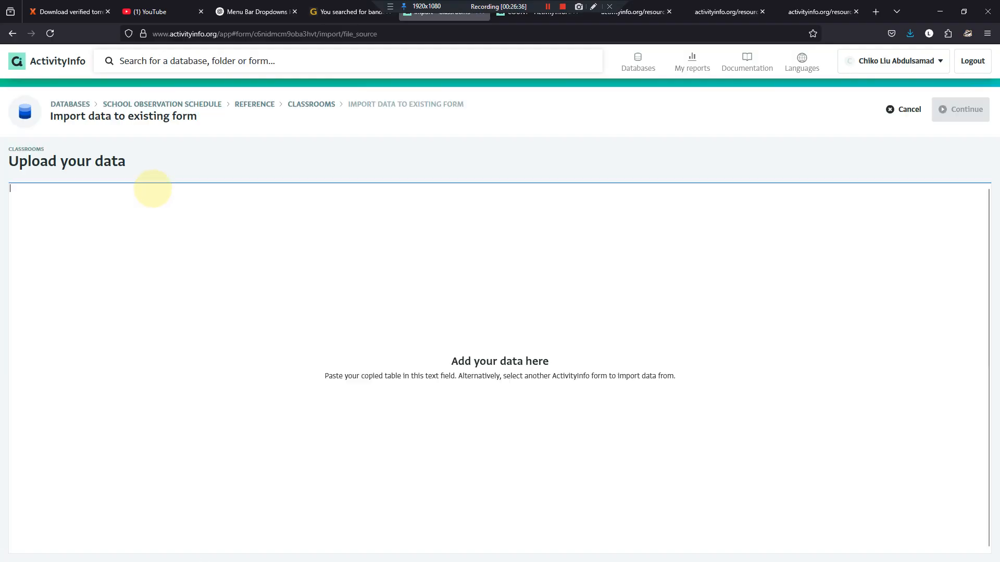
{"action": "key", "text": "ctrl+v"}
{"action": "key", "text": "ctrl+b"}
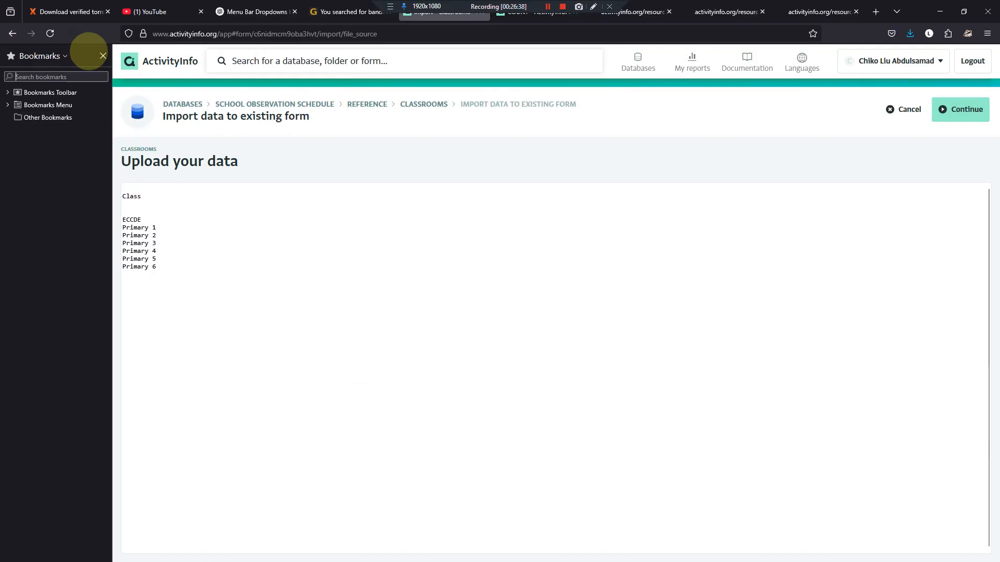
{"action": "left_click", "coordinate": [103, 55]}
{"action": "left_click", "coordinate": [943, 110]}
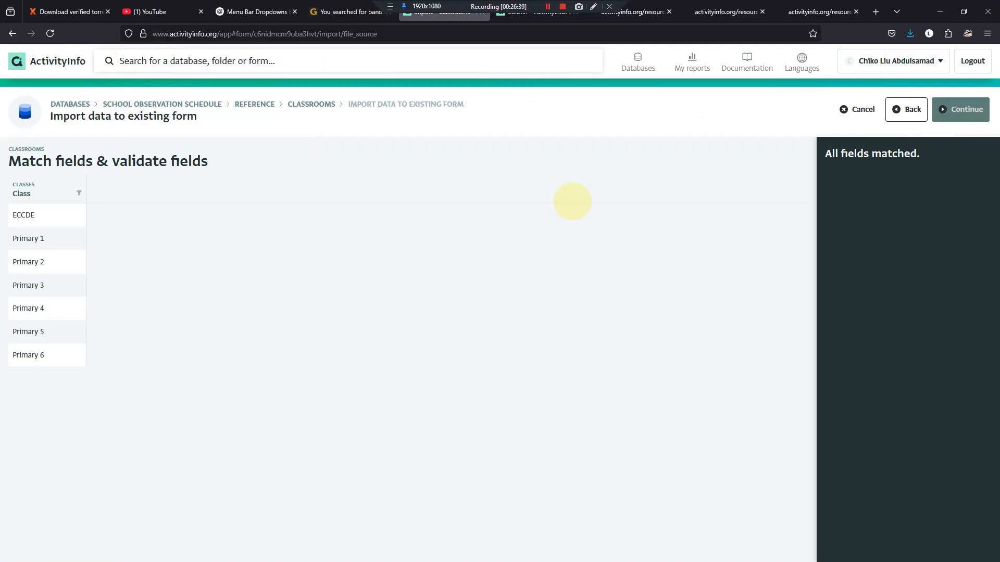
{"action": "left_click", "coordinate": [49, 188]}
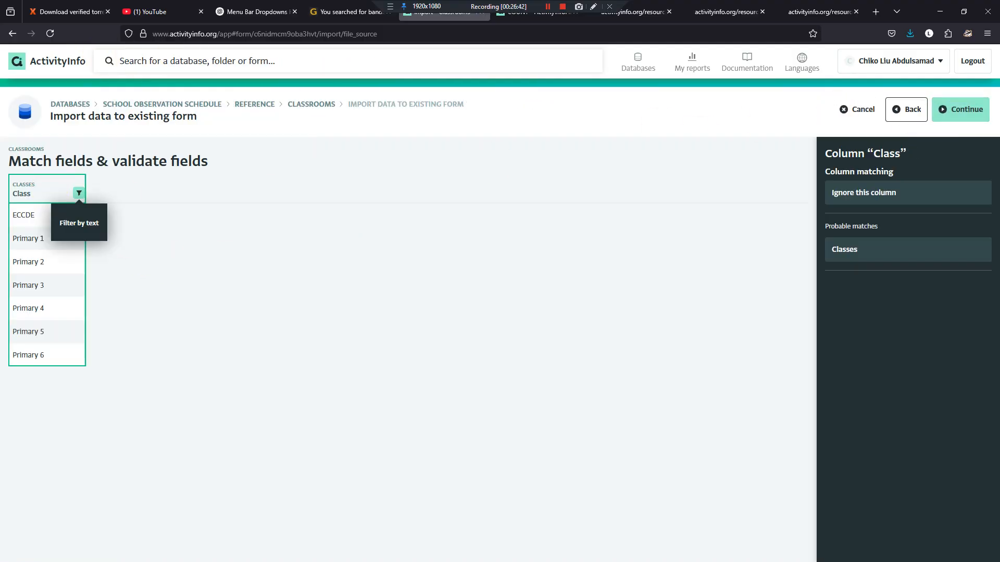
{"action": "left_click", "coordinate": [977, 109]}
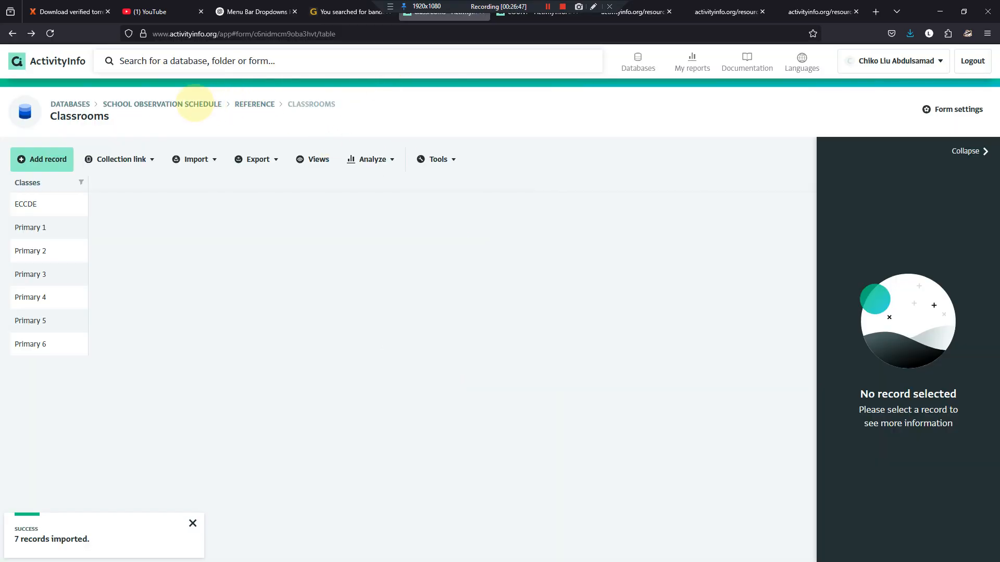
Step: In the Survey folder's Copy of SCHOOL OBSERVATION SCHEDULE form, add a subform labelled Classes with code class, save, and open the subform
{"action": "left_click", "coordinate": [197, 104]}
{"action": "left_click", "coordinate": [310, 336]}
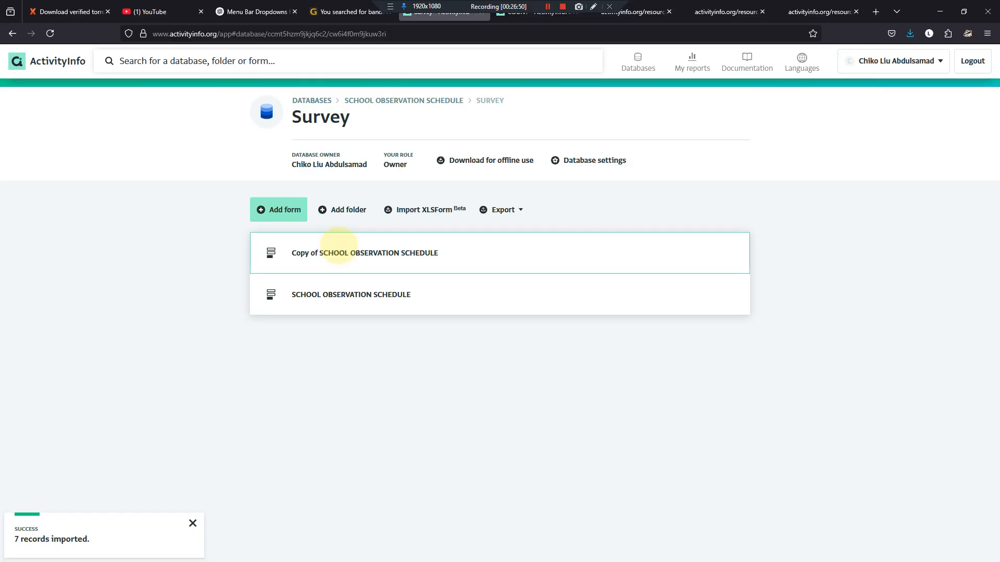
{"action": "left_click", "coordinate": [341, 252]}
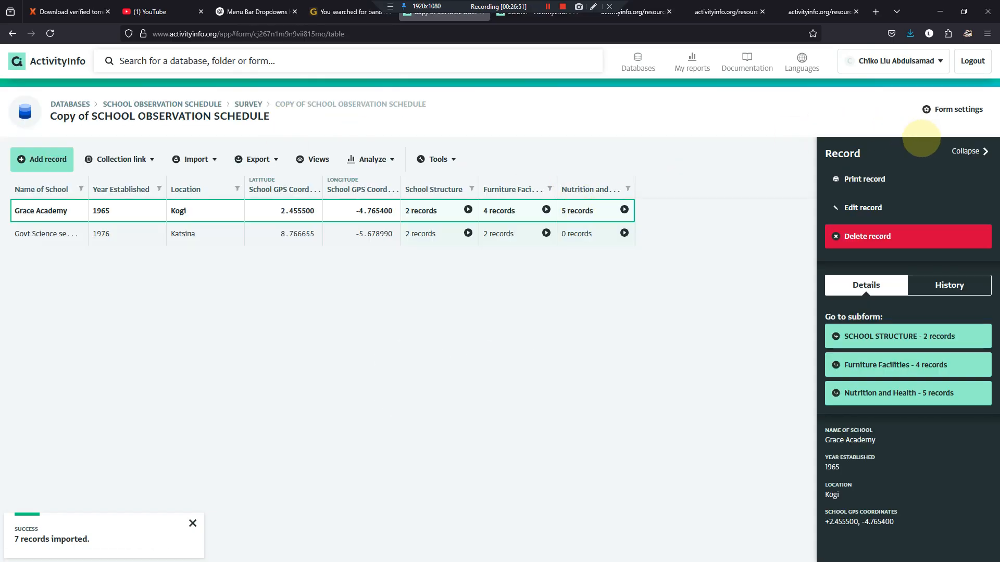
{"action": "left_click", "coordinate": [954, 109]}
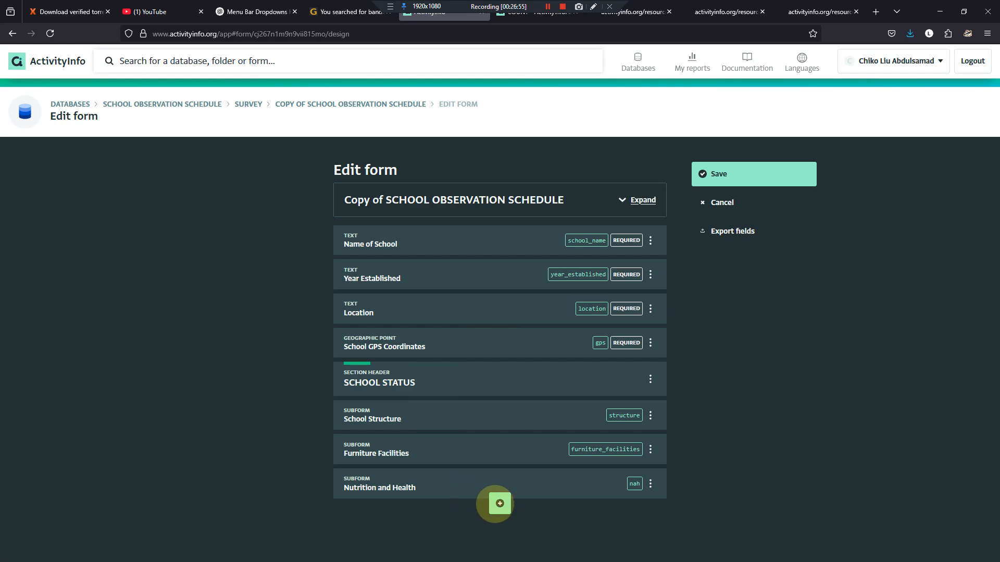
{"action": "left_click", "coordinate": [499, 504]}
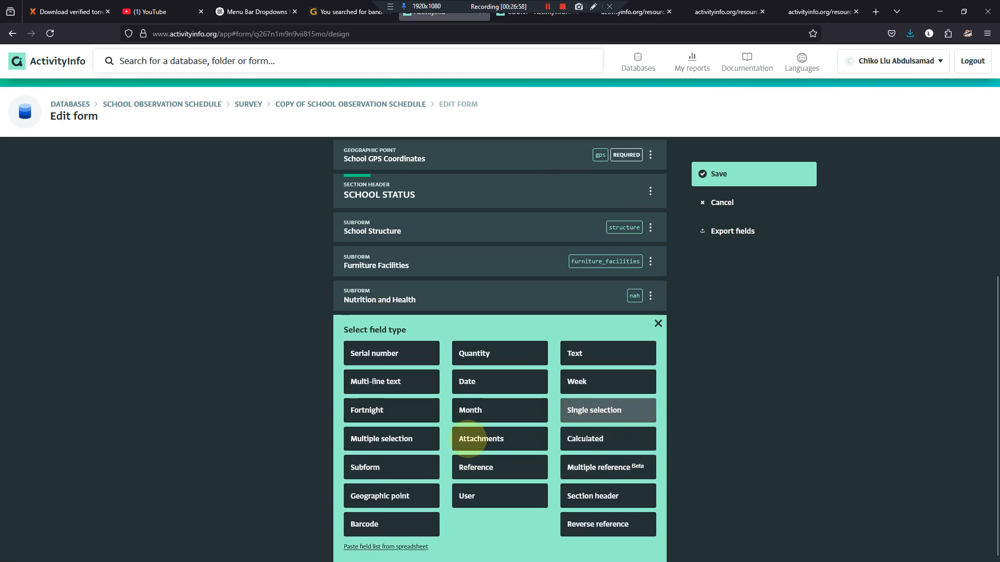
{"action": "left_click", "coordinate": [360, 467]}
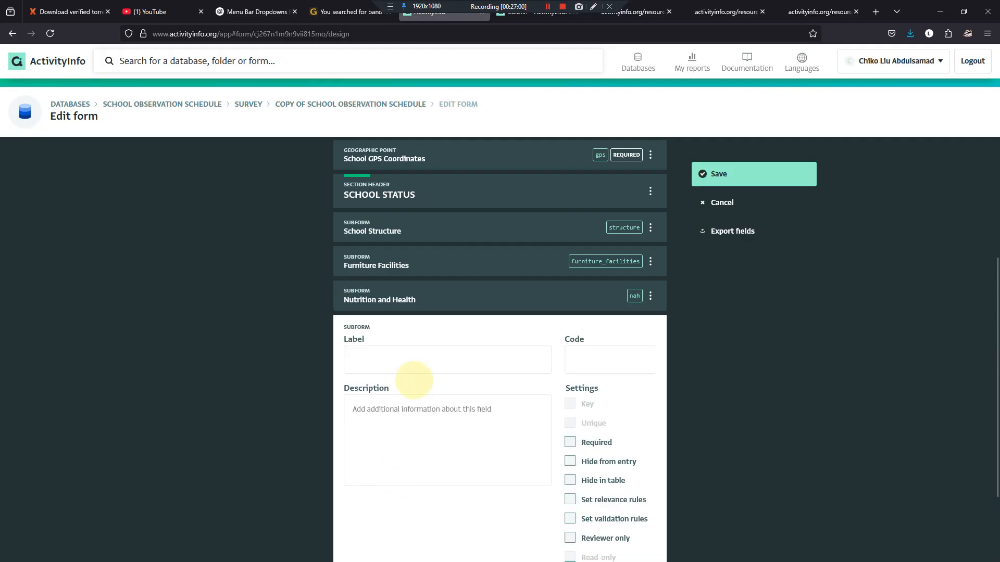
{"action": "left_click", "coordinate": [409, 363]}
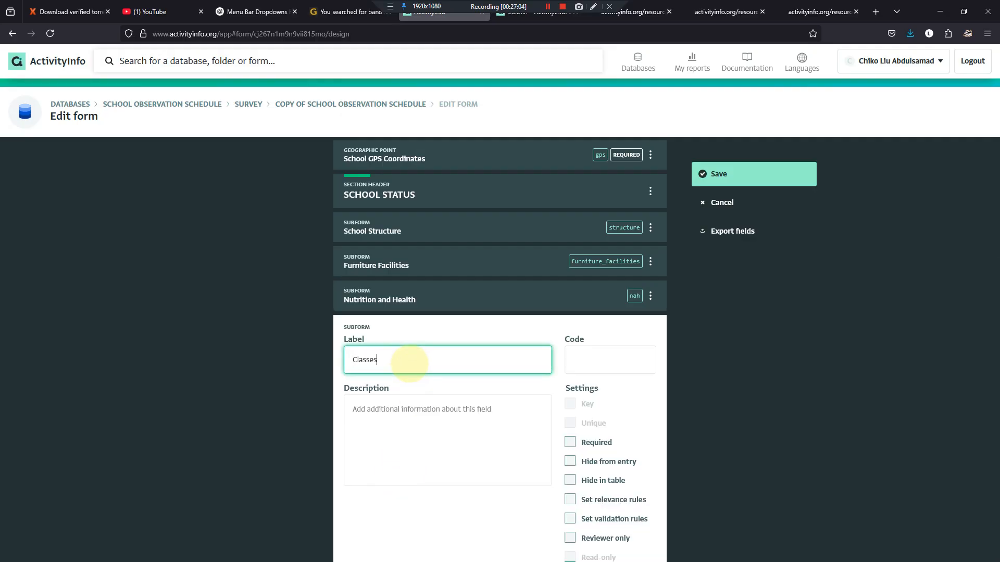
{"action": "left_click", "coordinate": [584, 367]}
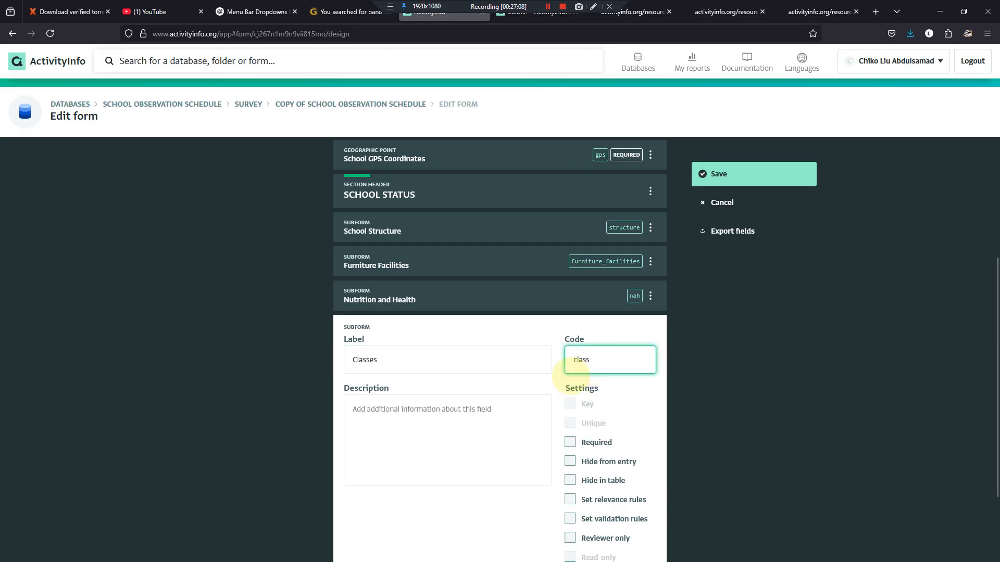
{"action": "type", "text": "class"}
{"action": "scroll", "coordinate": [572, 373], "scroll_direction": "down", "scroll_amount": 2}
{"action": "left_click", "coordinate": [501, 504]}
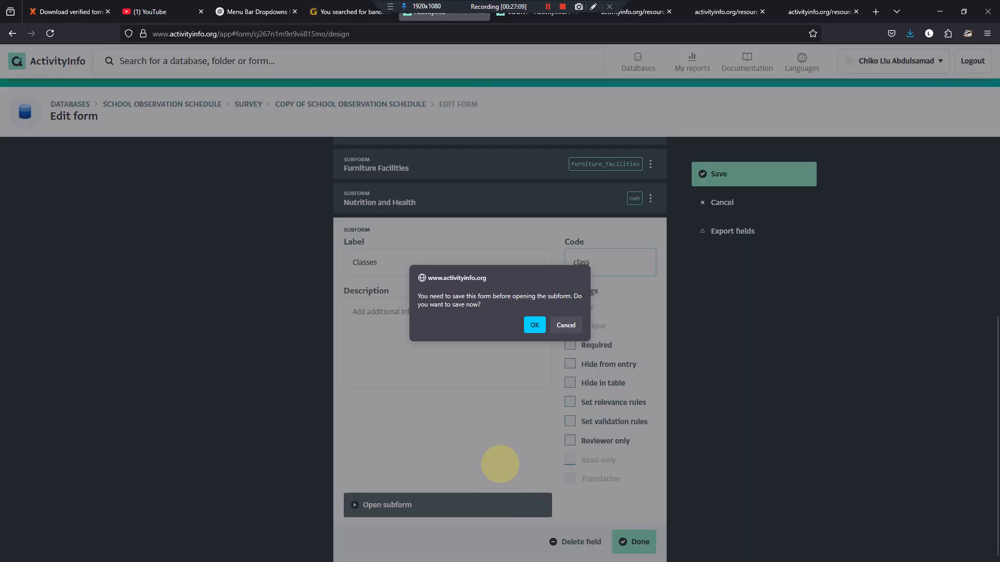
{"action": "left_click", "coordinate": [535, 325]}
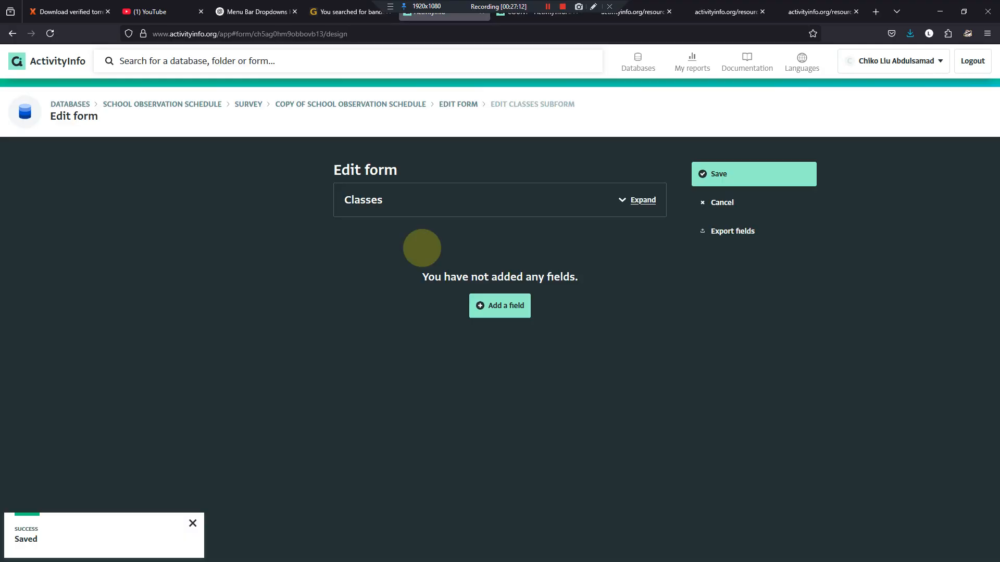
Step: Rename the Classes subform as PUPILS ATTENDANCE, matching the Section D heading in the Word schedule
{"action": "left_click", "coordinate": [503, 311]}
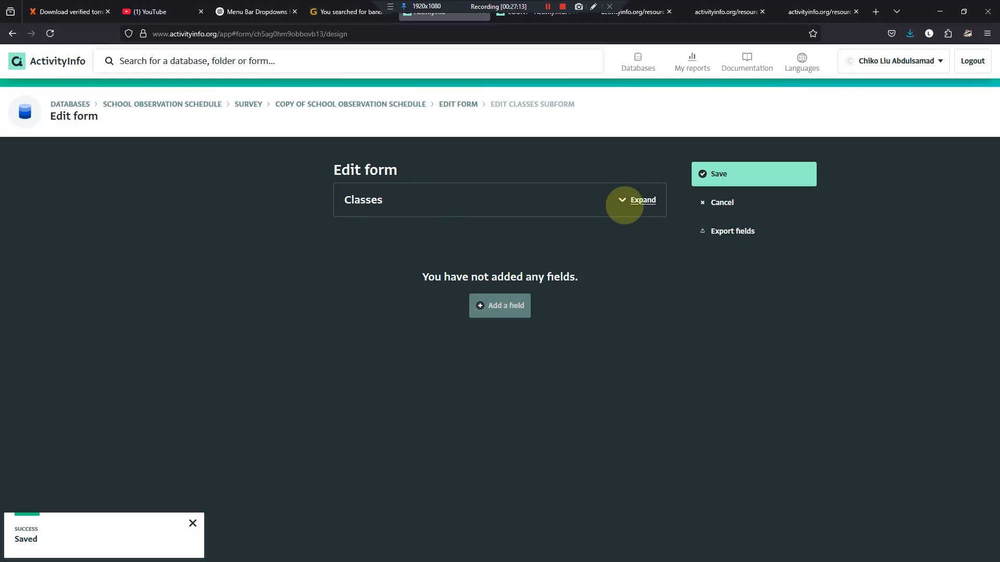
{"action": "left_click", "coordinate": [635, 200]}
{"action": "left_click", "coordinate": [384, 246]}
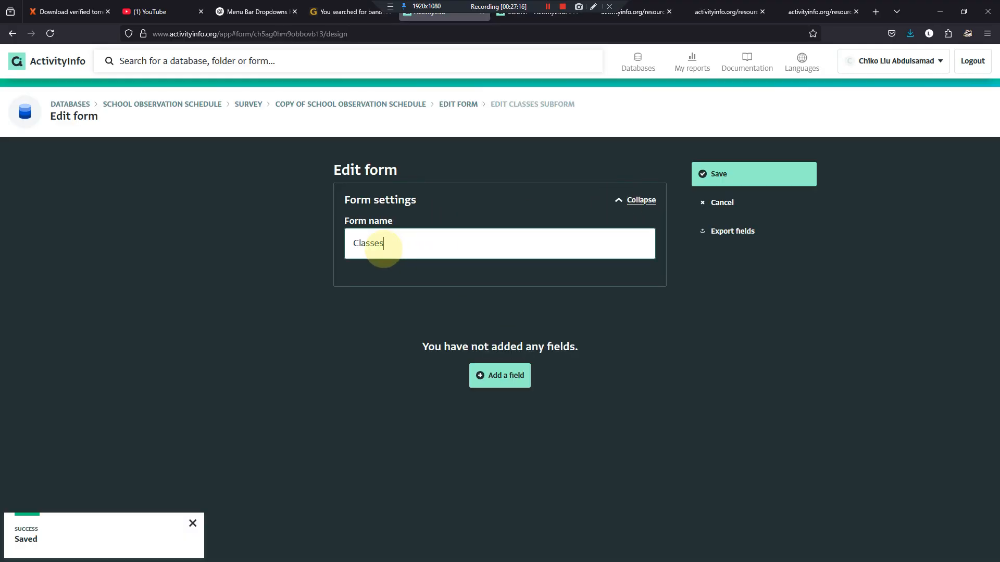
{"action": "left_click_drag", "start_coordinate": [384, 247], "coordinate": [305, 247]}
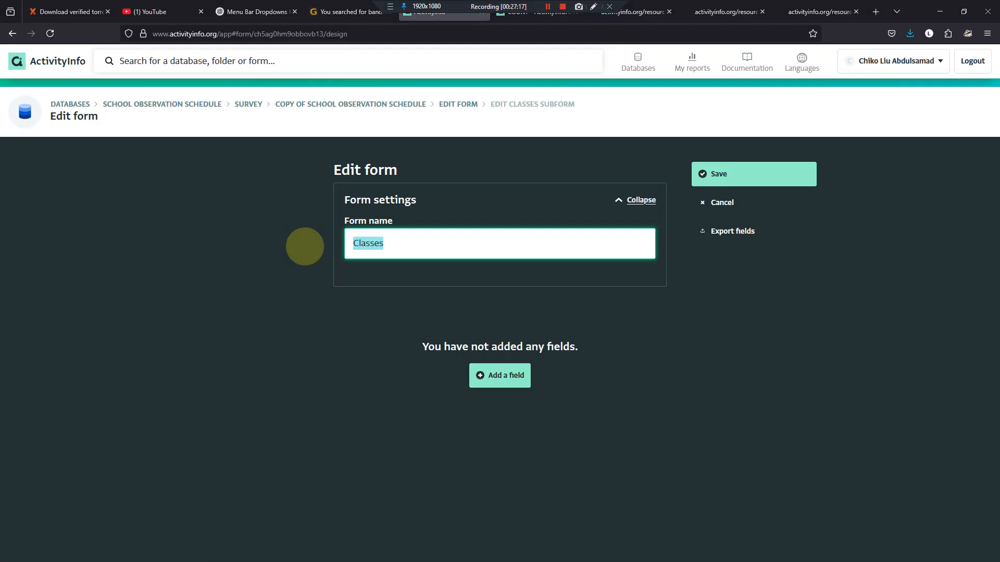
{"action": "key", "text": "alt+Tab"}
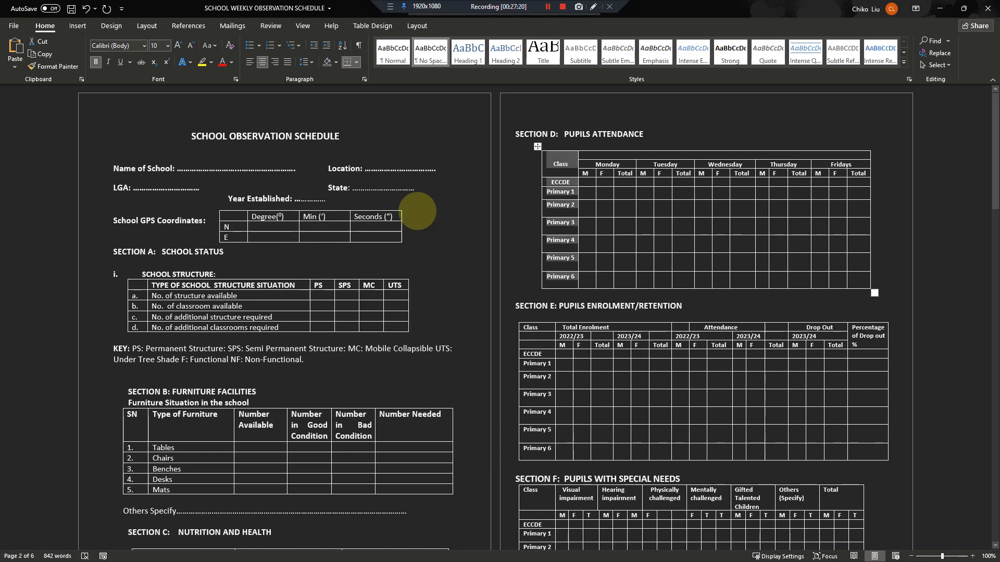
{"action": "left_click_drag", "start_coordinate": [562, 135], "coordinate": [643, 134]}
{"action": "left_click", "coordinate": [623, 136]}
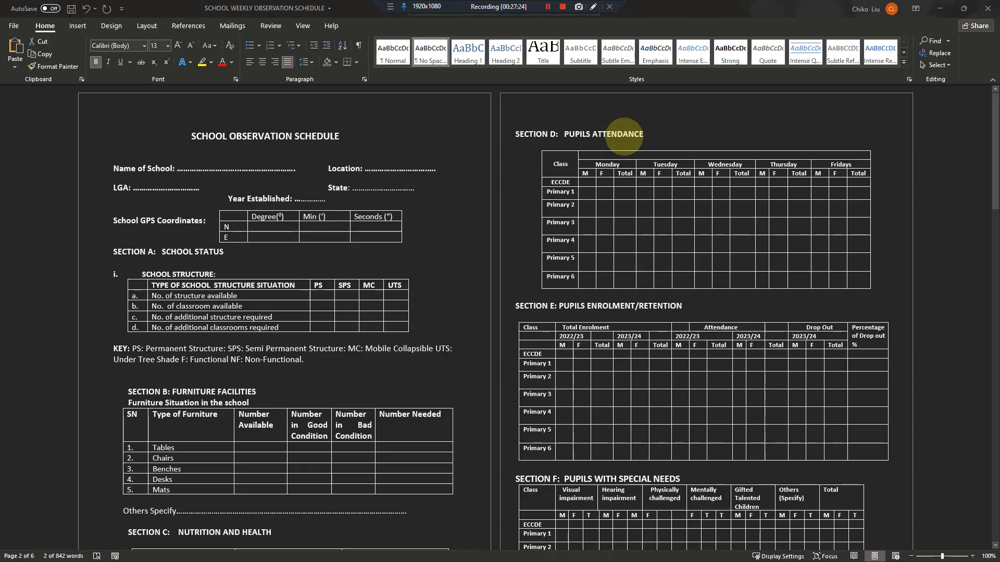
{"action": "key", "text": "alt+Tab"}
{"action": "type", "text": "PUPILS ATTENDANCE"}
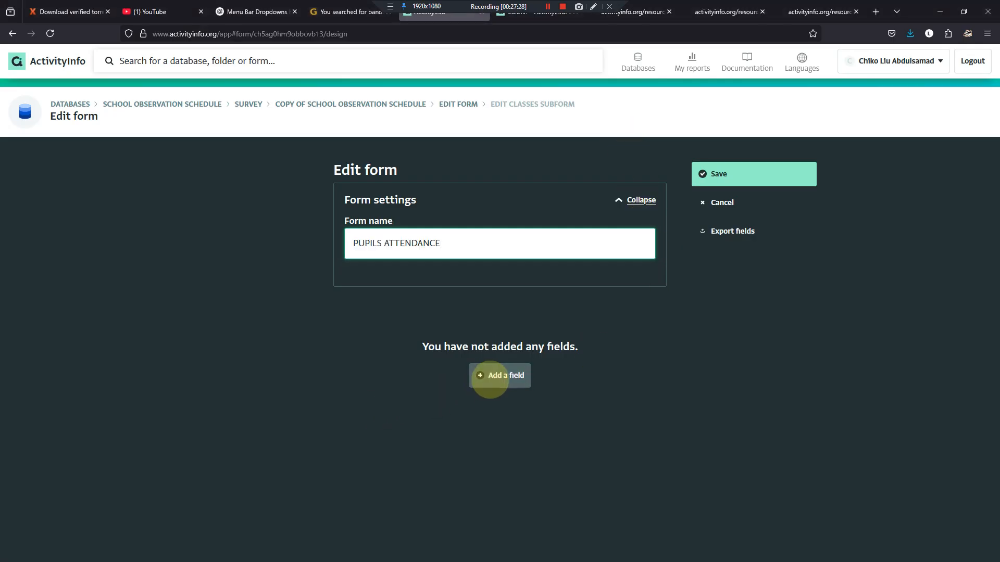
Step: Add a reference field to the subform that points to the Classrooms form in the database's Reference folder
{"action": "left_click", "coordinate": [488, 376]}
{"action": "left_click", "coordinate": [476, 448]}
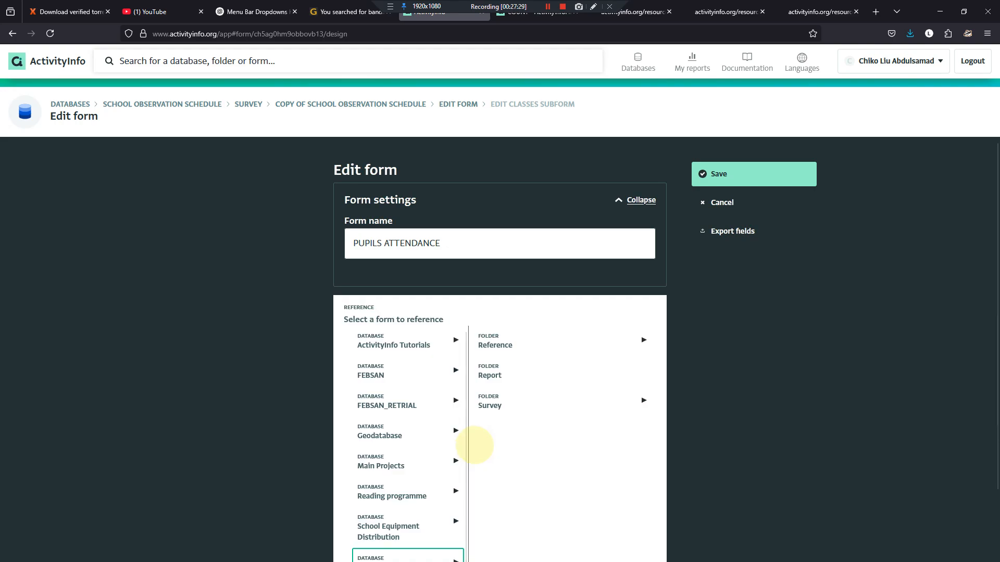
{"action": "left_click", "coordinate": [500, 341]}
{"action": "left_click", "coordinate": [577, 346]}
{"action": "scroll", "coordinate": [624, 417], "scroll_direction": "down", "scroll_amount": 2}
{"action": "left_click", "coordinate": [631, 542]}
Step: Enable custom lookup on the Classrooms reference field using the Classes field, leave the default value empty, and finish the field
{"action": "scroll", "coordinate": [545, 394], "scroll_direction": "down", "scroll_amount": 3}
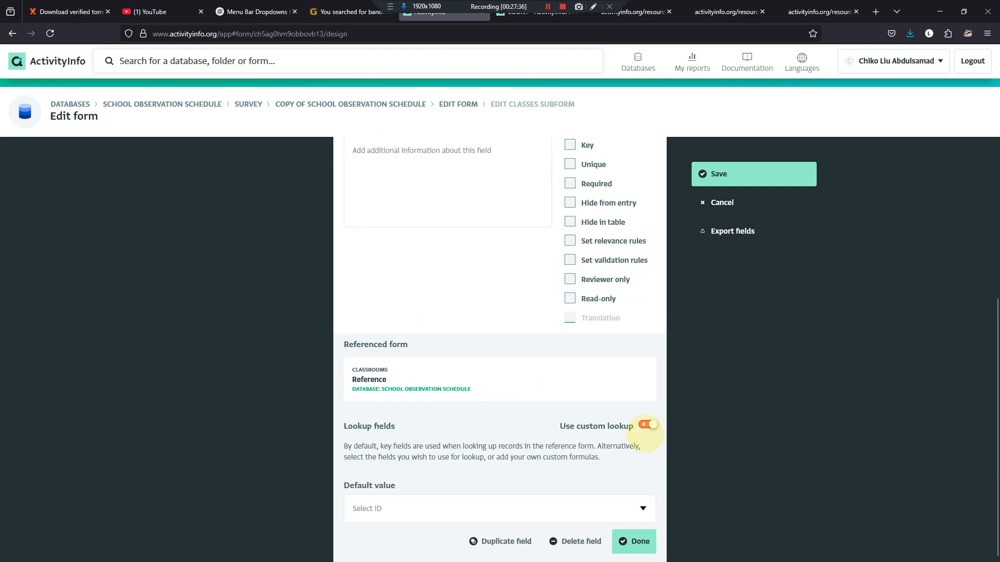
{"action": "left_click", "coordinate": [647, 424]}
{"action": "scroll", "coordinate": [625, 427], "scroll_direction": "down", "scroll_amount": 2}
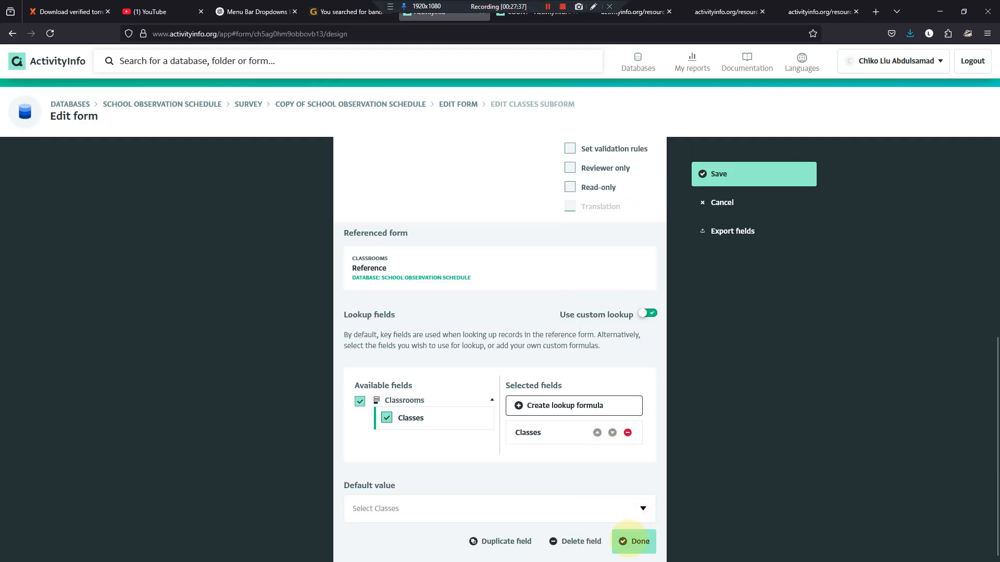
{"action": "left_click", "coordinate": [643, 508]}
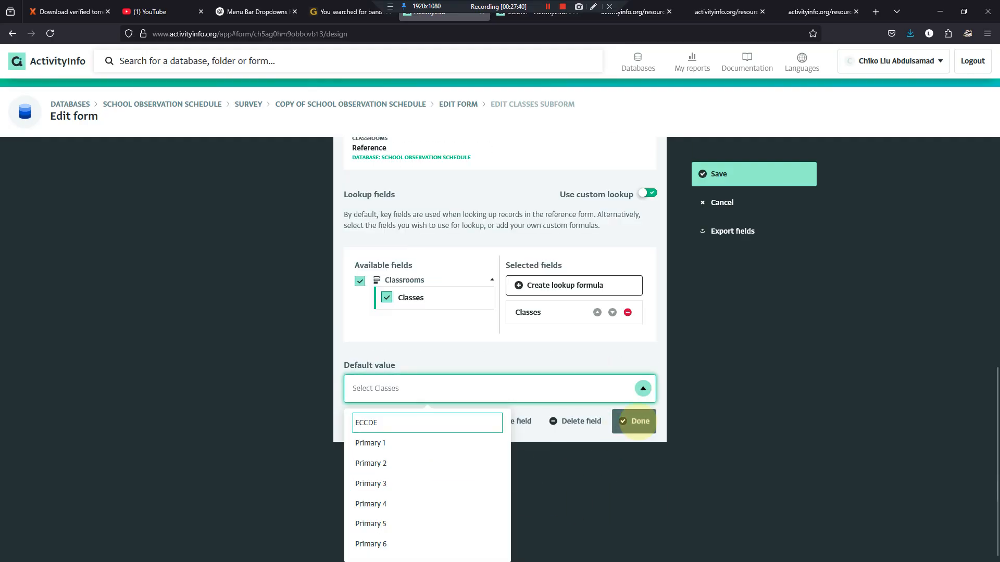
{"action": "left_click", "coordinate": [620, 477]}
{"action": "left_click", "coordinate": [634, 541]}
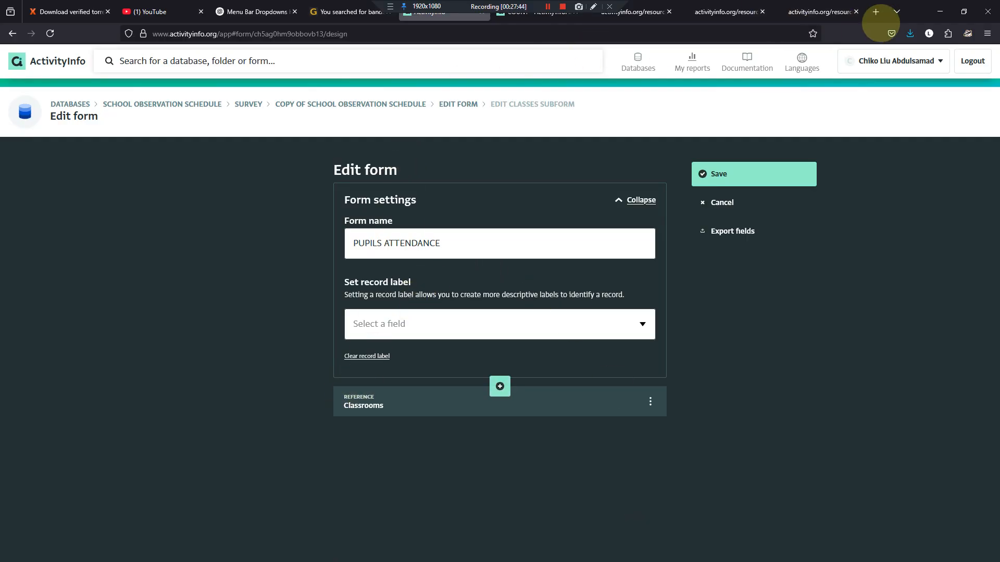
Step: Arrange the form editor and the Word schedule side by side, with the schedule showing the Section D Pupils Attendance table
{"action": "left_click_drag", "start_coordinate": [918, 15], "coordinate": [999, 260]}
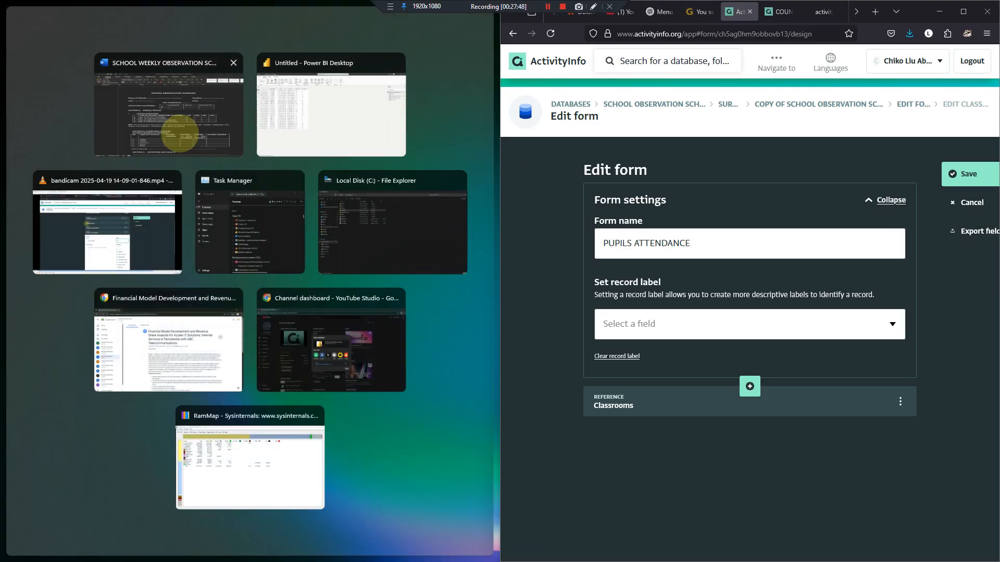
{"action": "left_click", "coordinate": [179, 134]}
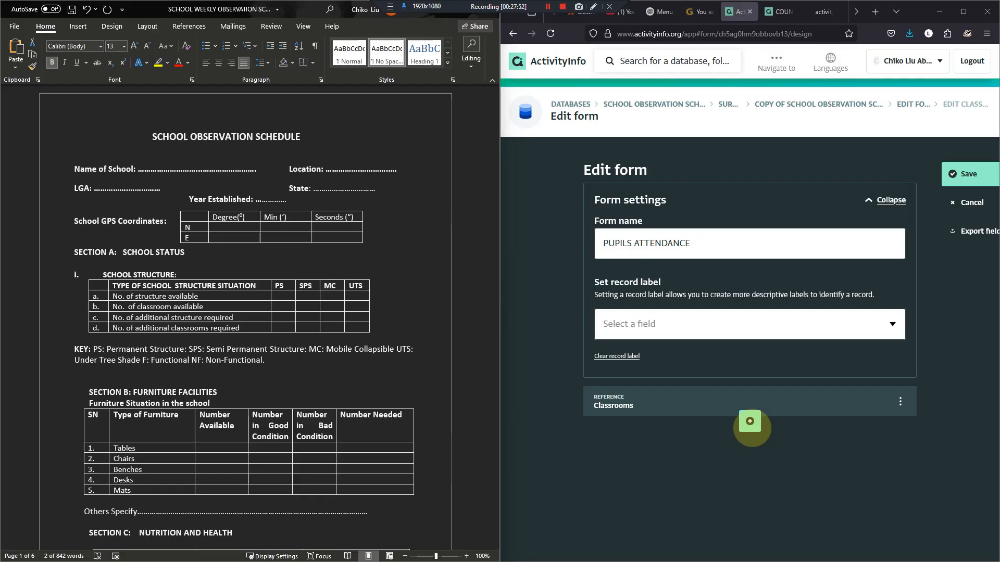
{"action": "scroll", "coordinate": [305, 339], "scroll_direction": "down", "scroll_amount": 15}
{"action": "scroll", "coordinate": [305, 339], "scroll_direction": "up", "scroll_amount": 3}
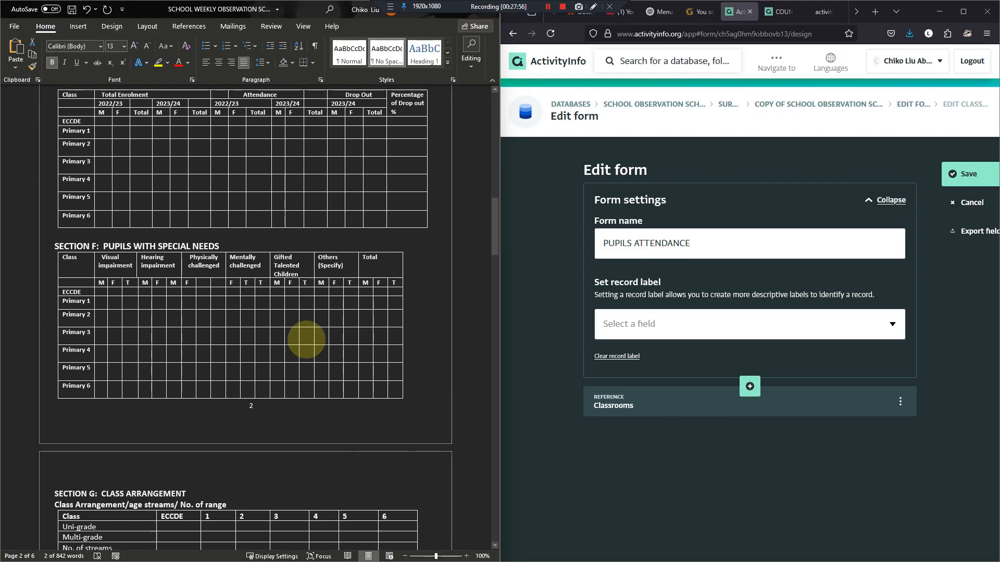
{"action": "scroll", "coordinate": [305, 339], "scroll_direction": "up", "scroll_amount": 5}
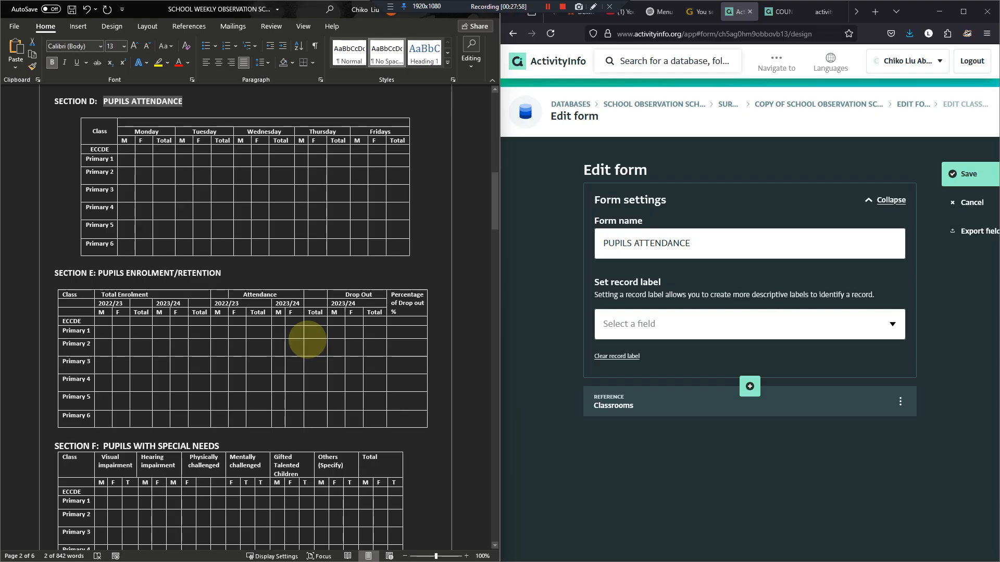
{"action": "scroll", "coordinate": [307, 339], "scroll_direction": "down", "scroll_amount": 9}
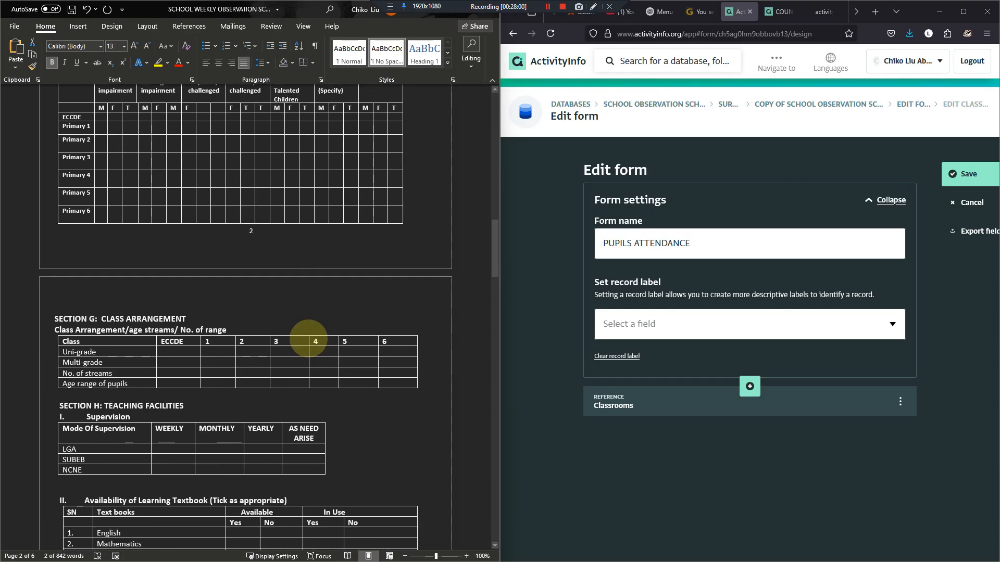
{"action": "scroll", "coordinate": [309, 339], "scroll_direction": "down", "scroll_amount": 12}
{"action": "scroll", "coordinate": [308, 339], "scroll_direction": "up", "scroll_amount": 14}
{"action": "scroll", "coordinate": [308, 338], "scroll_direction": "down", "scroll_amount": 4}
{"action": "scroll", "coordinate": [307, 338], "scroll_direction": "up", "scroll_amount": 10}
{"action": "scroll", "coordinate": [307, 338], "scroll_direction": "up", "scroll_amount": 4}
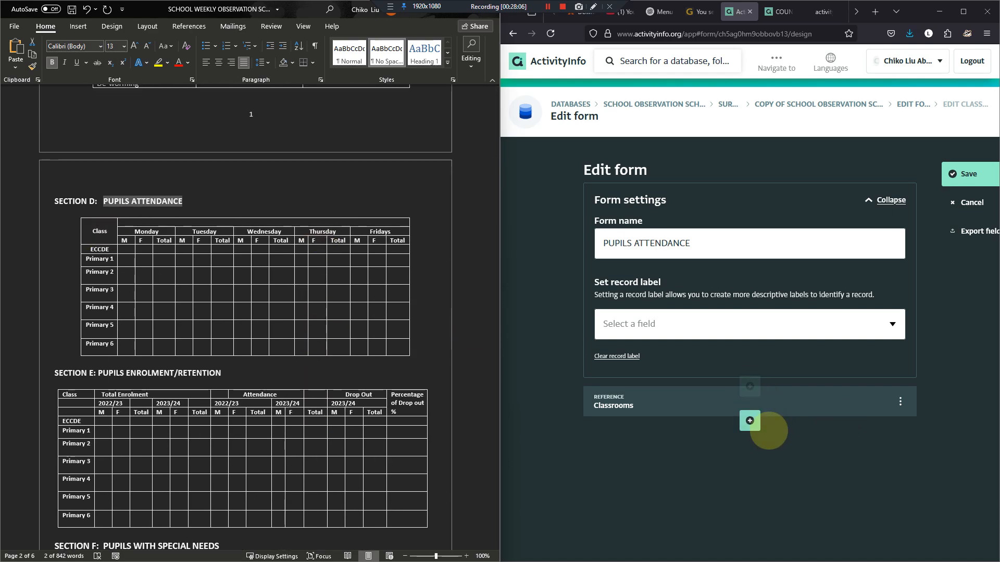
Step: Add a single selection field labelled WeekDay with the code wd below the Classrooms reference field
{"action": "left_click", "coordinate": [750, 421]}
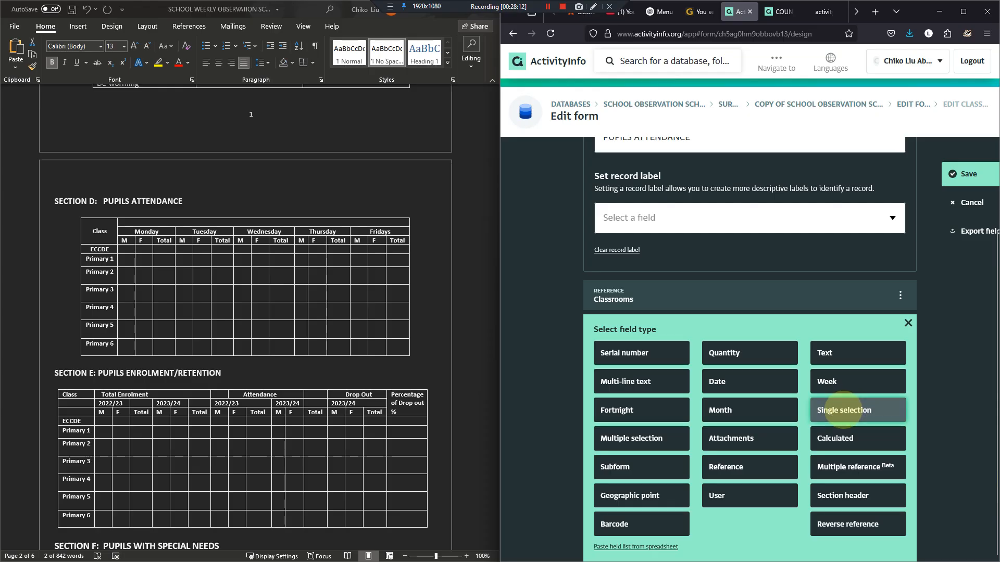
{"action": "left_click", "coordinate": [843, 410]}
{"action": "left_click", "coordinate": [716, 359]}
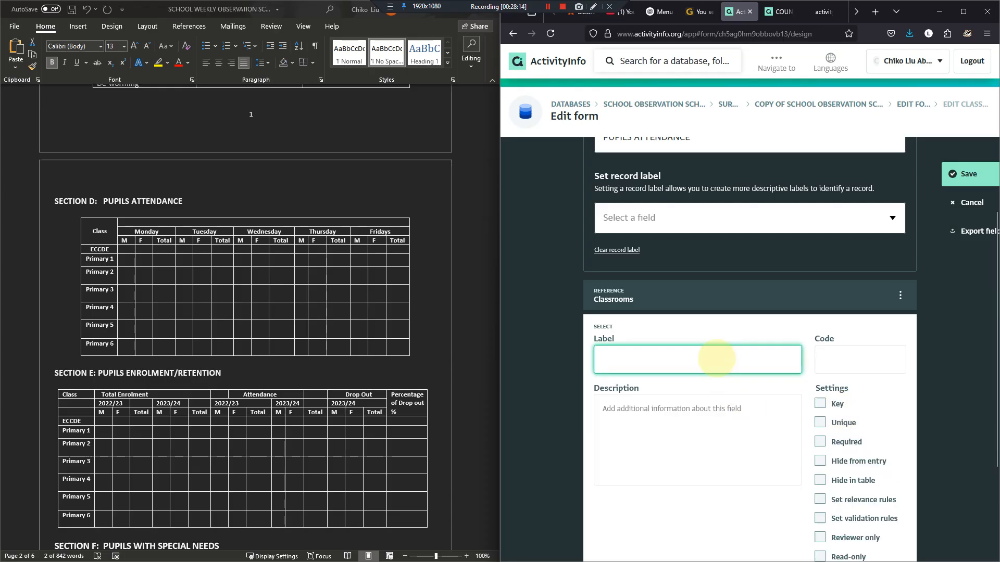
{"action": "type", "text": "WeekDay"}
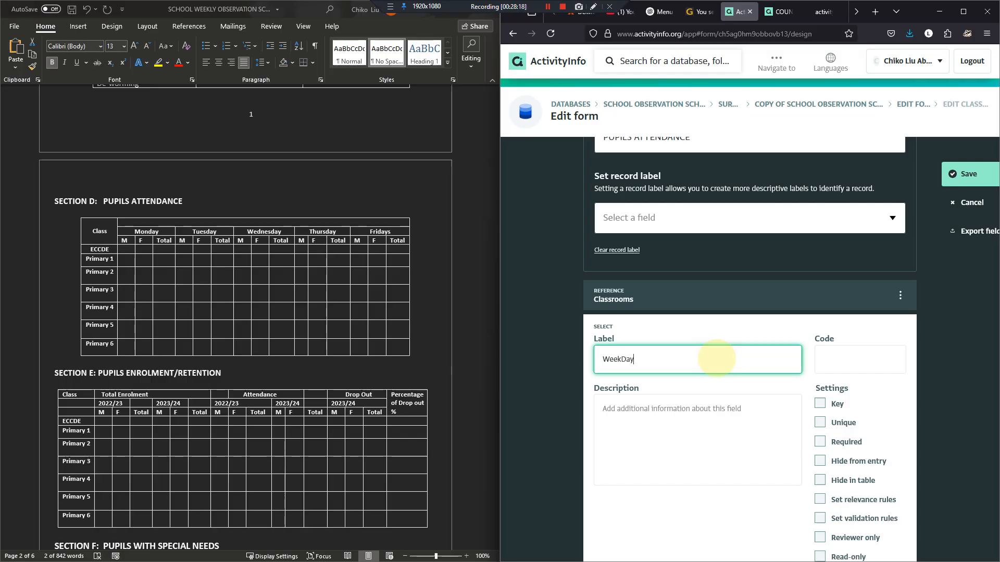
{"action": "left_click", "coordinate": [844, 366]}
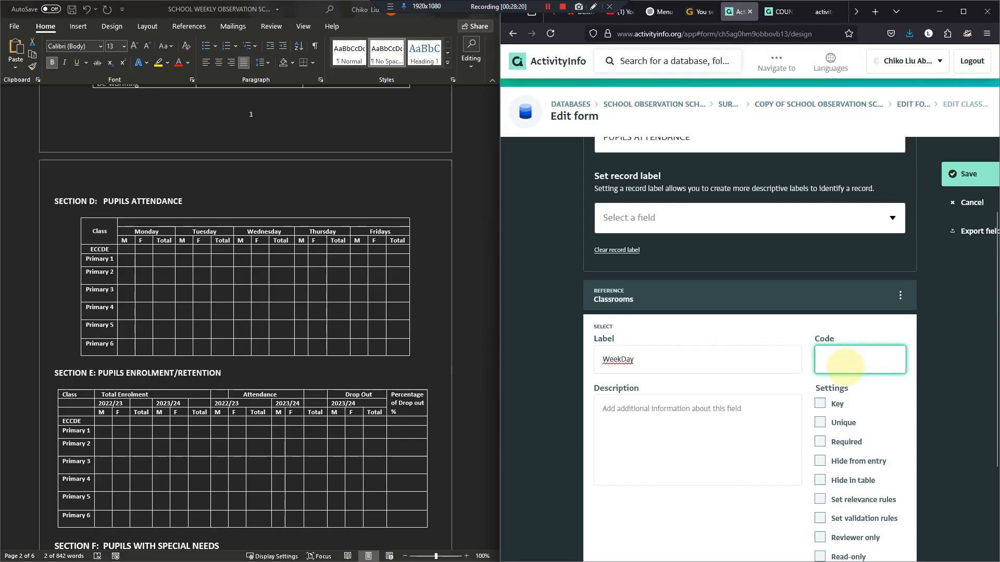
{"action": "scroll", "coordinate": [833, 370], "scroll_direction": "down", "scroll_amount": 3}
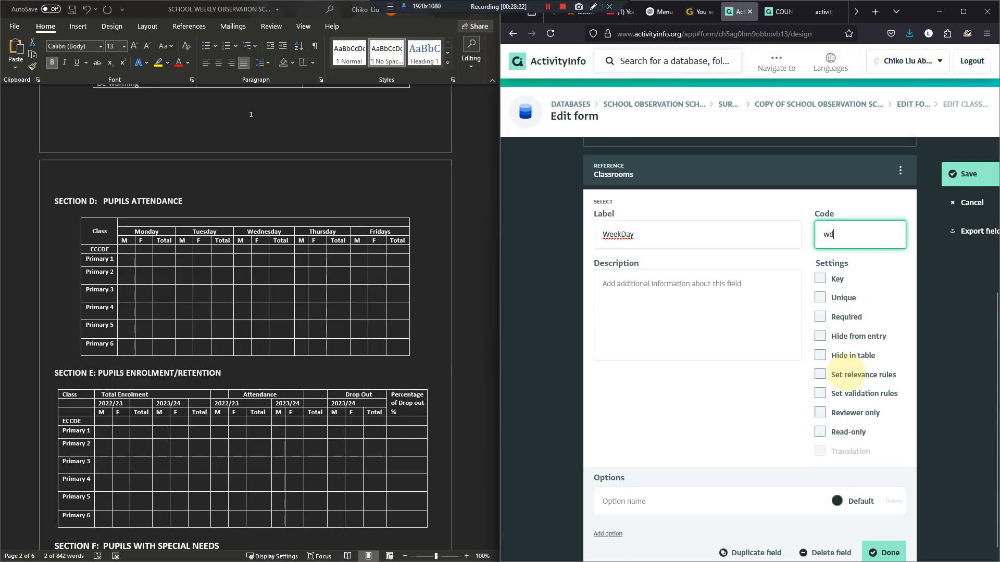
Step: Enter Monday and Tuesday as the first two options of the WeekDay field
{"action": "left_click", "coordinate": [677, 487]}
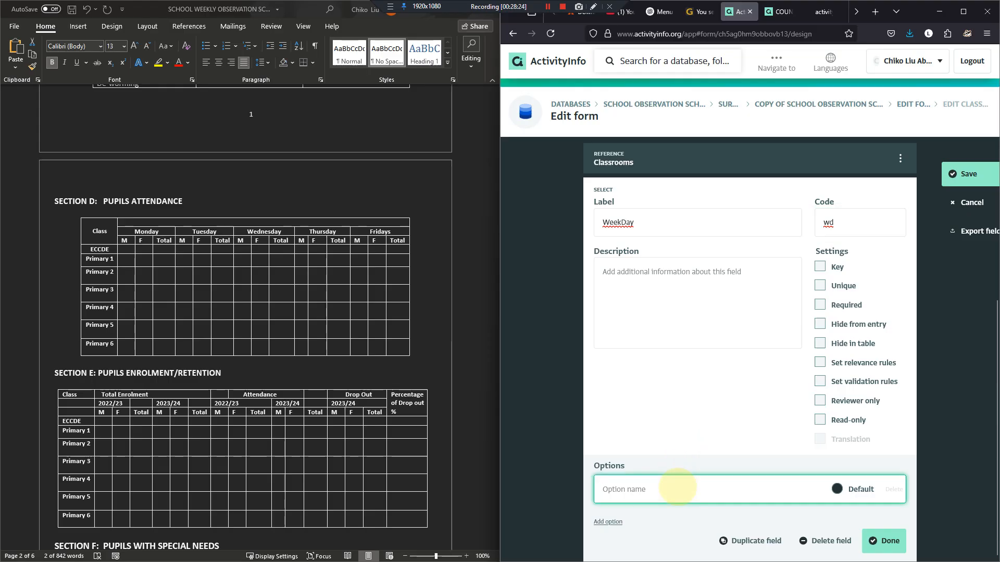
{"action": "type", "text": "Friday"}
{"action": "left_click", "coordinate": [620, 521]}
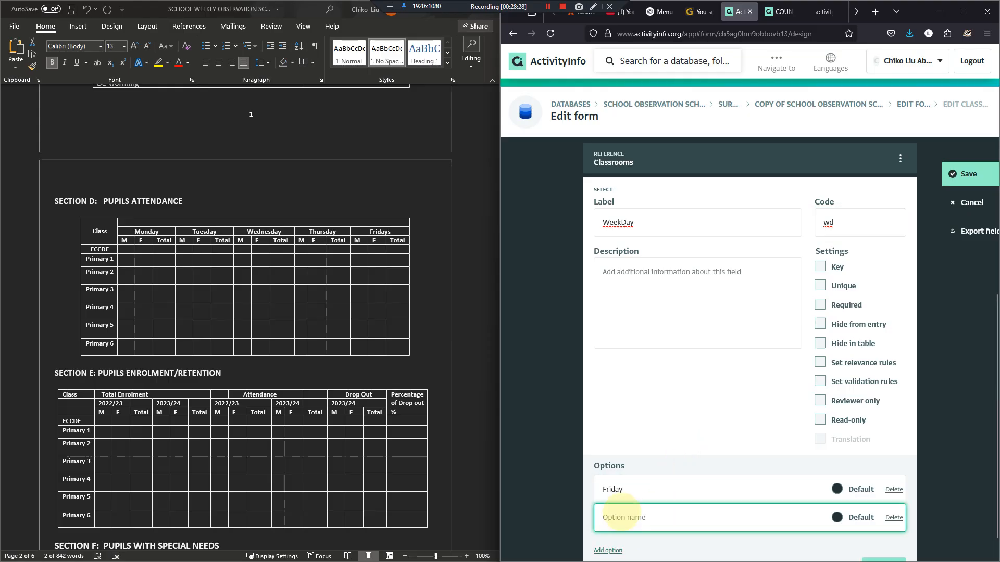
{"action": "type", "text": "We"}
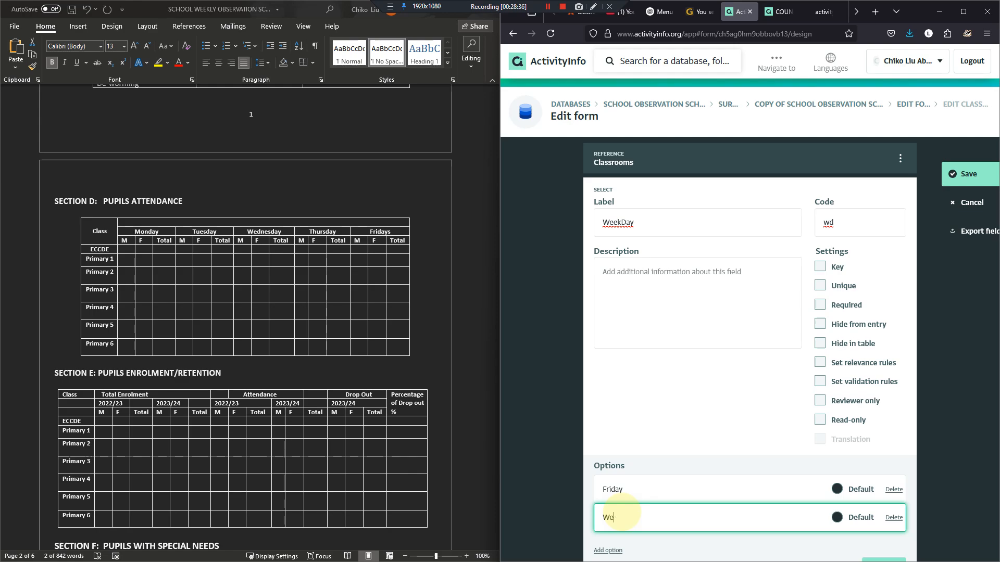
{"action": "double_click", "coordinate": [593, 493]}
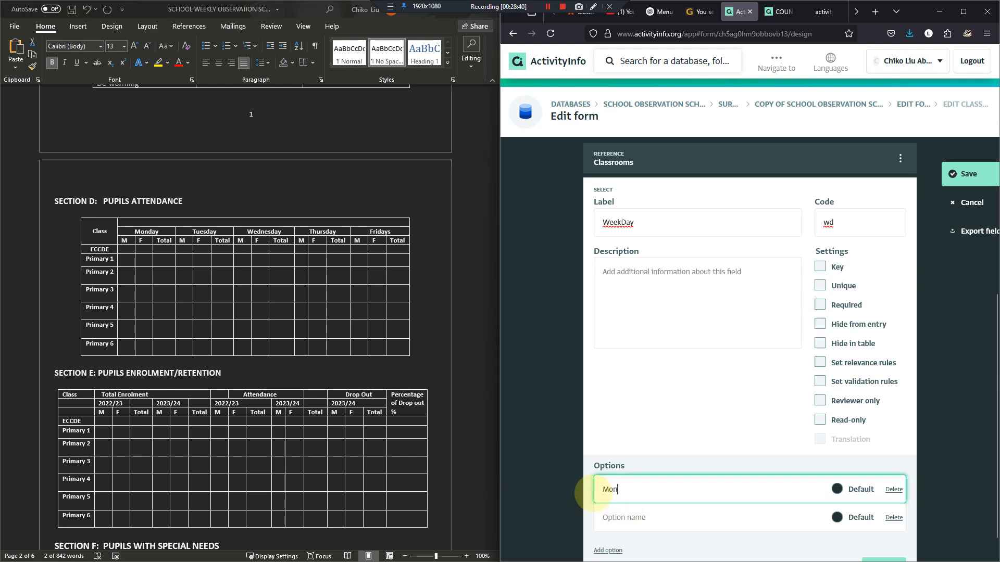
{"action": "left_click", "coordinate": [604, 517]}
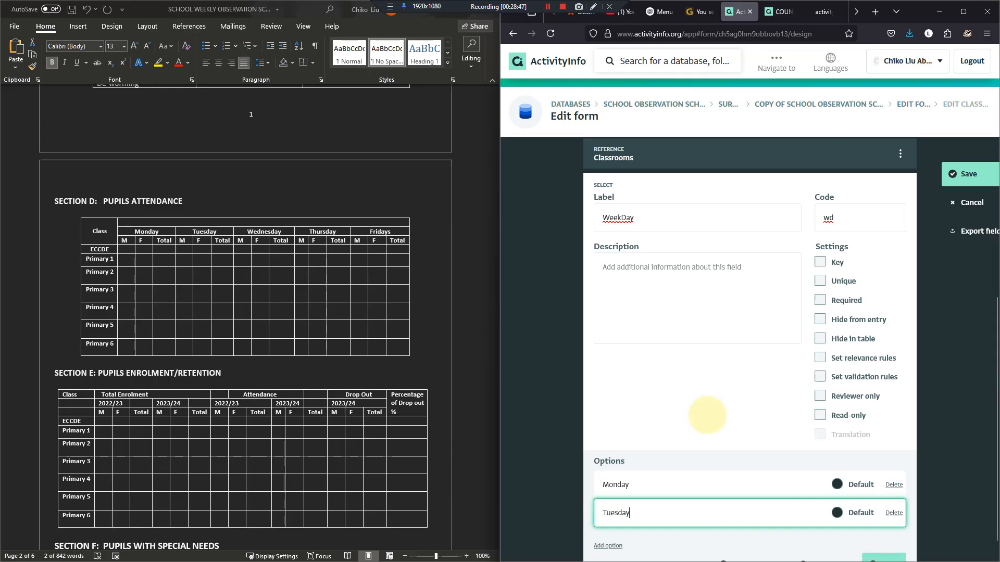
{"action": "scroll", "coordinate": [677, 453], "scroll_direction": "down", "scroll_amount": 1}
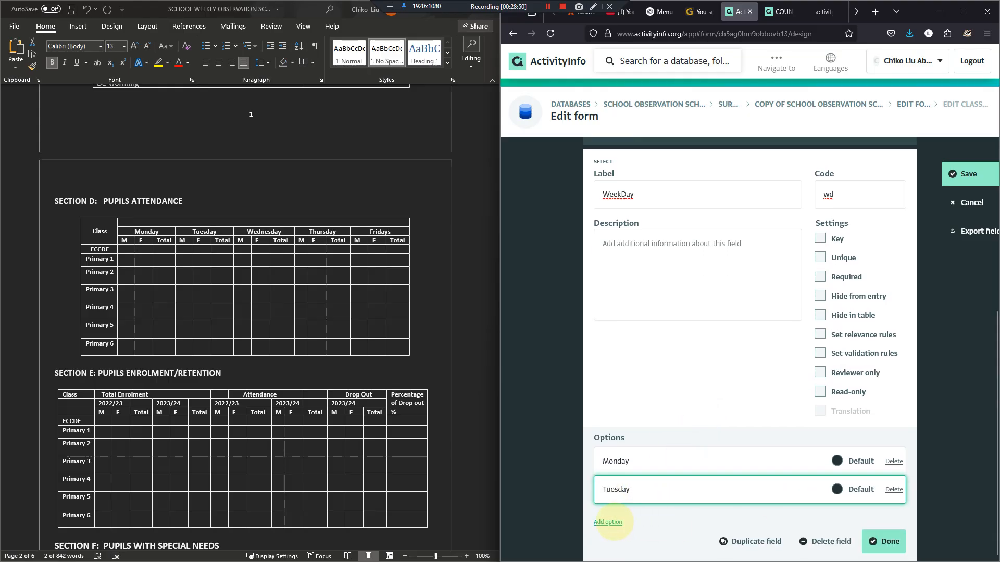
Step: Add the options Wednesday, Thursday and Friday to the WeekDay field and finish the field
{"action": "left_click", "coordinate": [612, 522]}
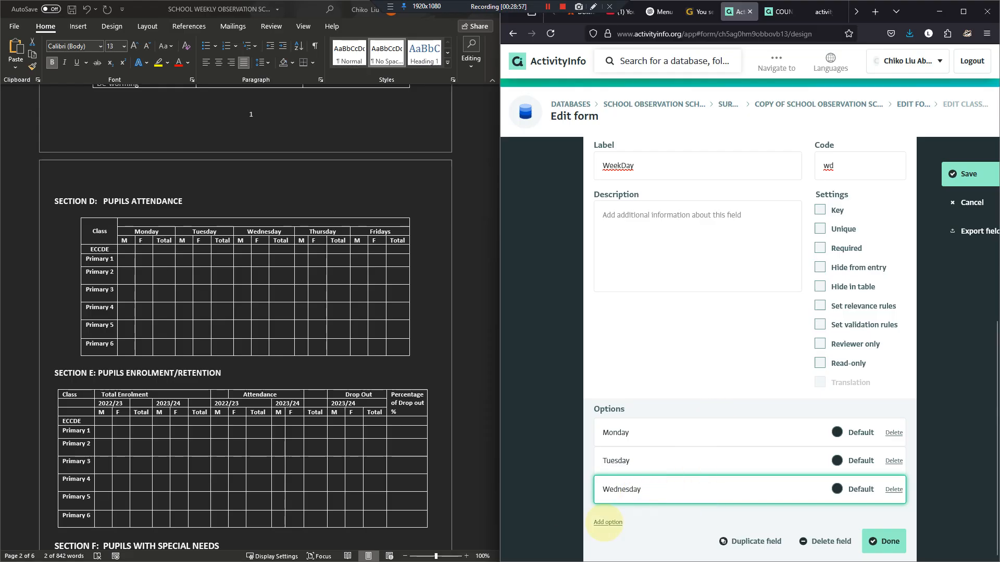
{"action": "left_click", "coordinate": [607, 522]}
{"action": "left_click", "coordinate": [617, 516]}
{"action": "type", "text": "t"}
{"action": "key", "text": "BackSpace"}
{"action": "key", "text": "BackSpace"}
{"action": "type", "text": "Thursday"}
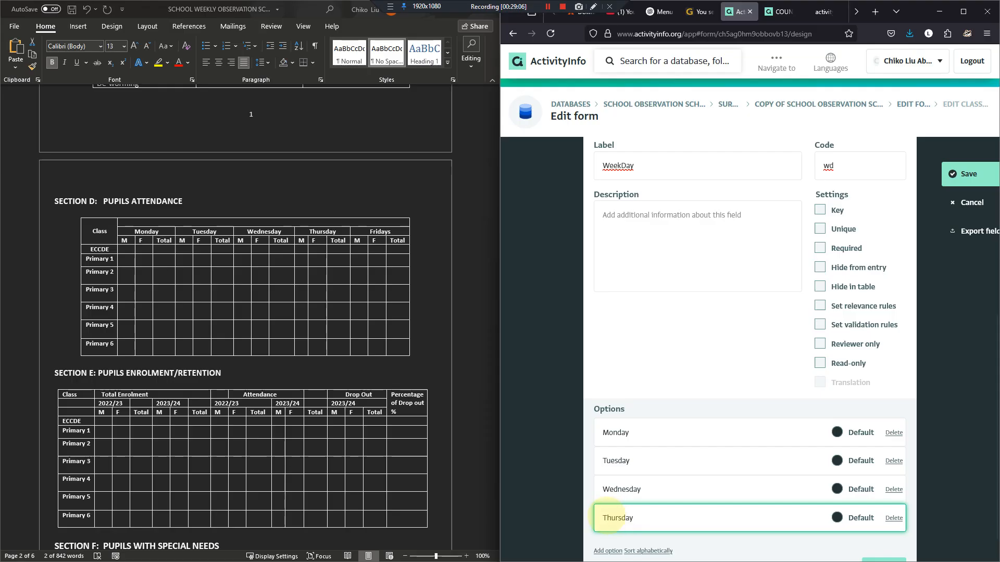
{"action": "scroll", "coordinate": [640, 532], "scroll_direction": "down", "scroll_amount": 1}
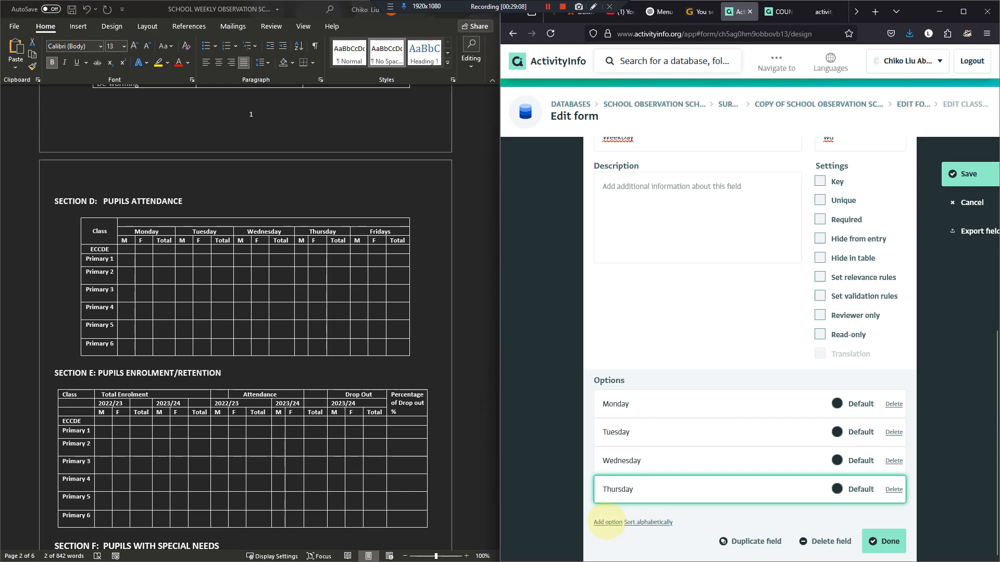
{"action": "left_click", "coordinate": [607, 522]}
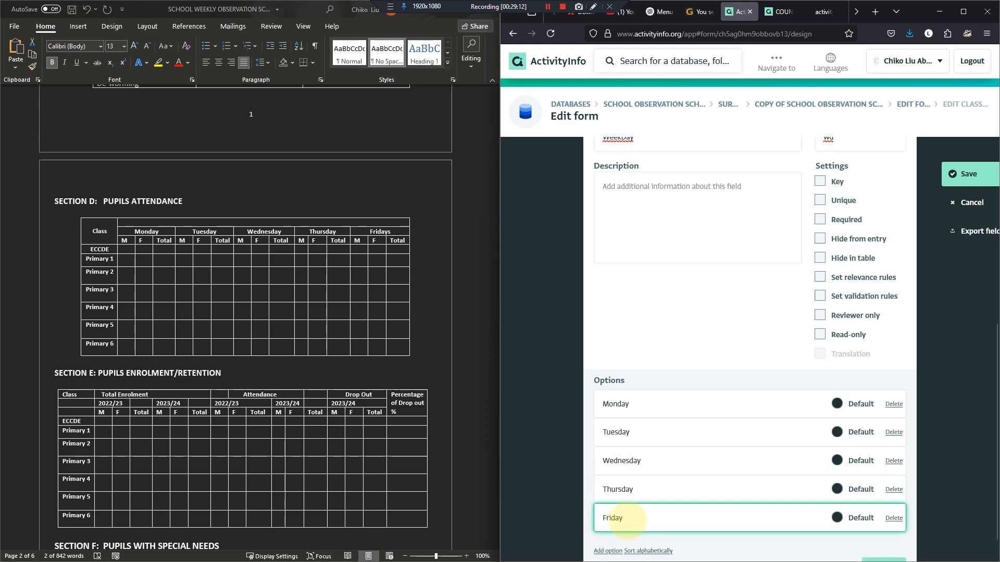
{"action": "scroll", "coordinate": [729, 486], "scroll_direction": "down", "scroll_amount": 1}
{"action": "left_click", "coordinate": [878, 537]}
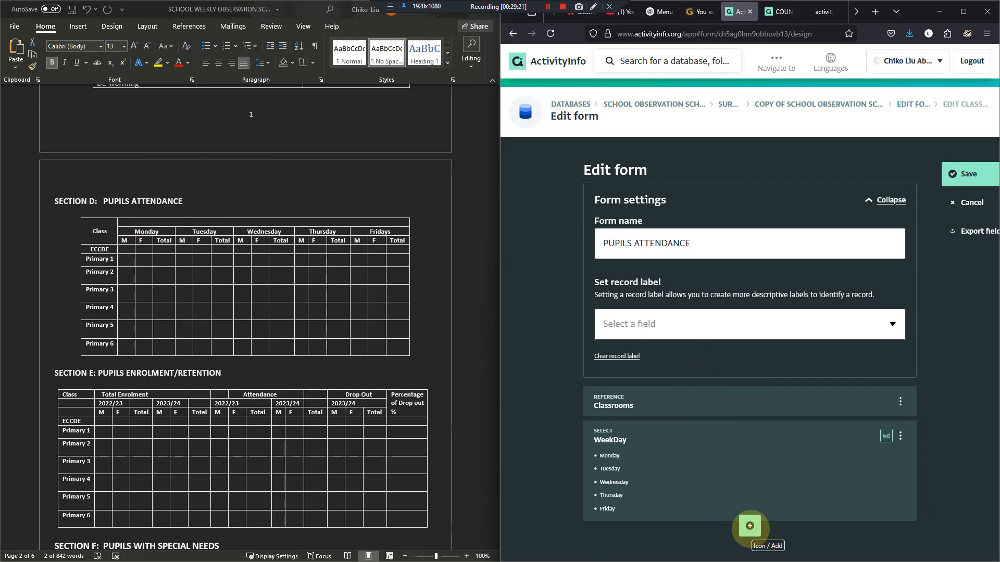
Step: Add a single selection field labelled Gender with the code gender below the WeekDay field
{"action": "left_click", "coordinate": [750, 527]}
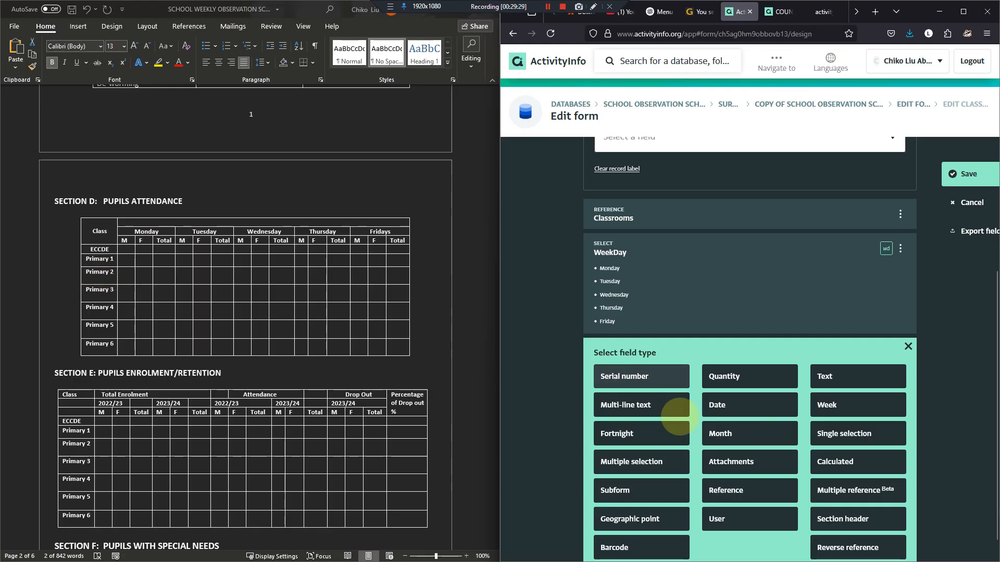
{"action": "scroll", "coordinate": [833, 432], "scroll_direction": "down", "scroll_amount": 1}
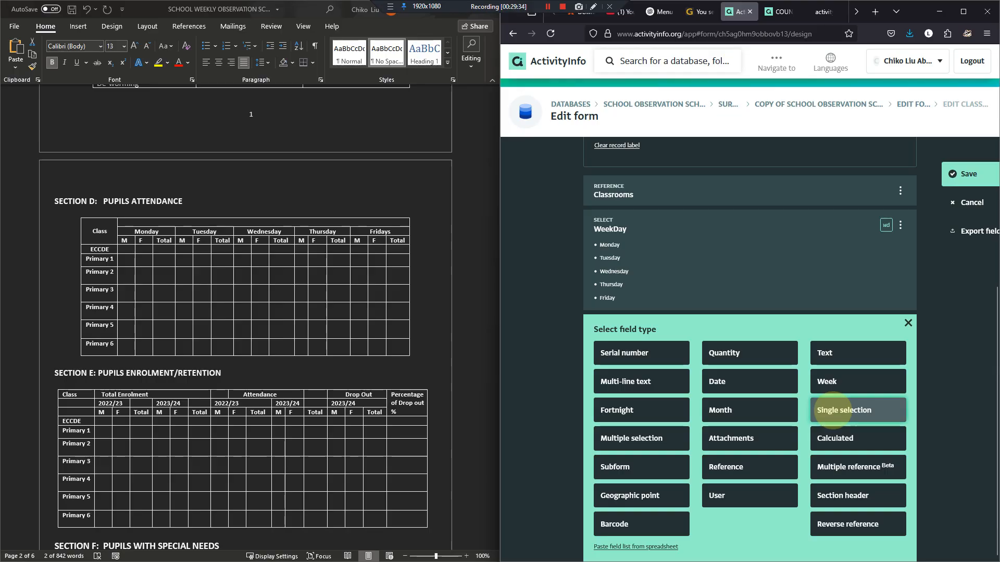
{"action": "left_click", "coordinate": [833, 410]}
{"action": "left_click", "coordinate": [628, 357]}
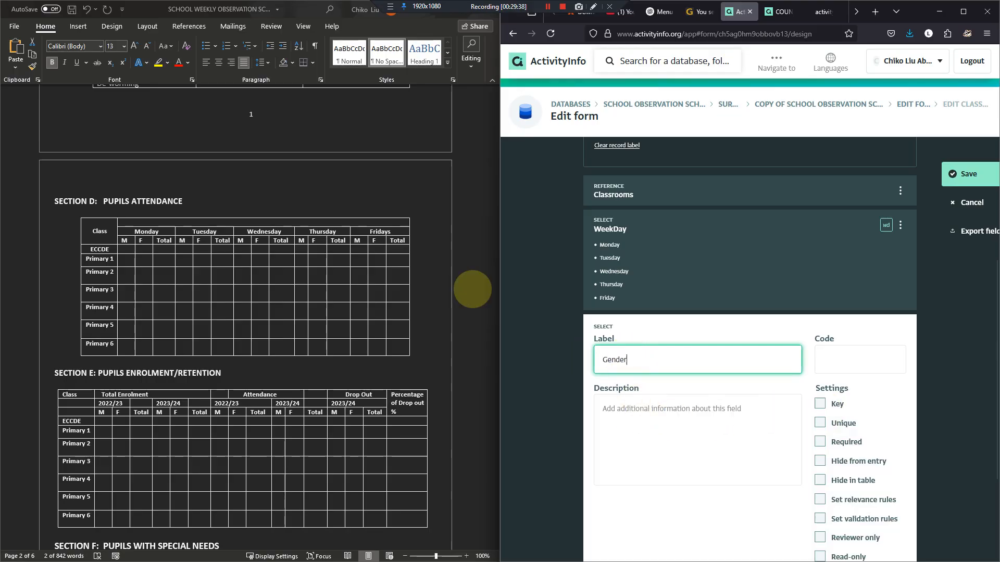
{"action": "left_click", "coordinate": [846, 359]}
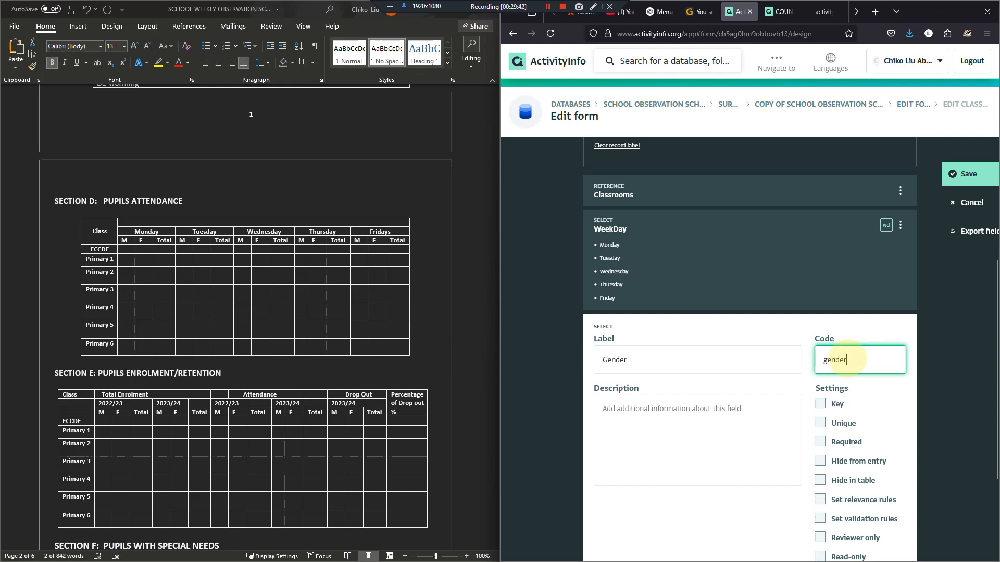
Step: Enter Male and Female as the options of the Gender field and finish the field
{"action": "scroll", "coordinate": [847, 358], "scroll_direction": "down", "scroll_amount": 3}
{"action": "left_click", "coordinate": [788, 496]}
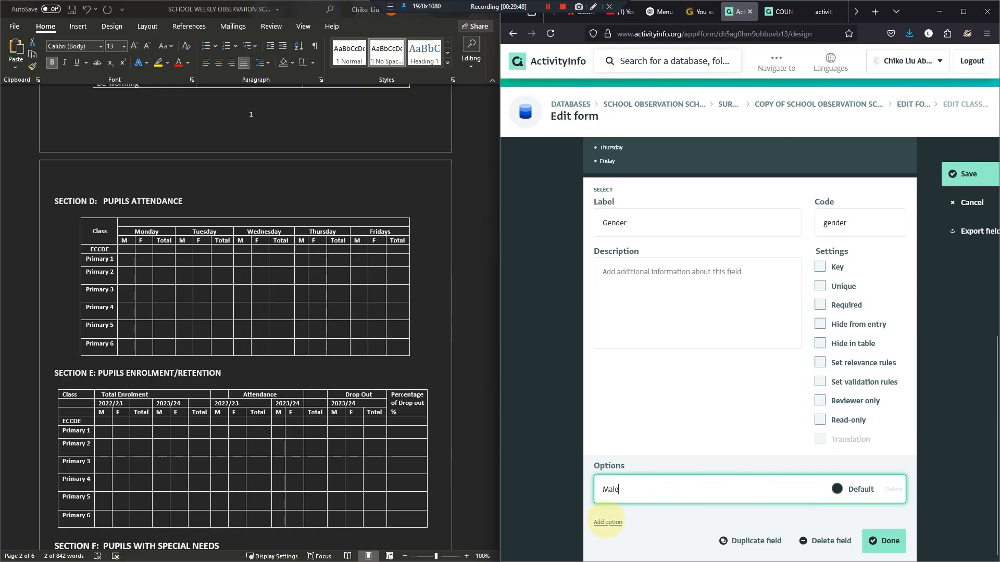
{"action": "left_click", "coordinate": [608, 522]}
{"action": "type", "text": "Female"}
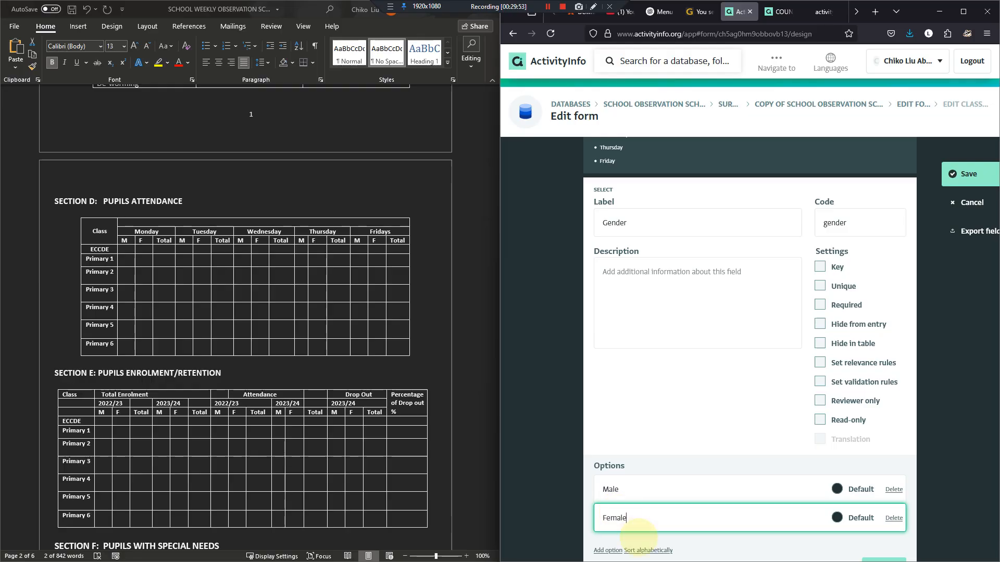
{"action": "scroll", "coordinate": [653, 534], "scroll_direction": "down", "scroll_amount": 1}
{"action": "scroll", "coordinate": [632, 454], "scroll_direction": "up", "scroll_amount": 2}
{"action": "scroll", "coordinate": [631, 451], "scroll_direction": "down", "scroll_amount": 1}
{"action": "scroll", "coordinate": [631, 451], "scroll_direction": "down", "scroll_amount": 1}
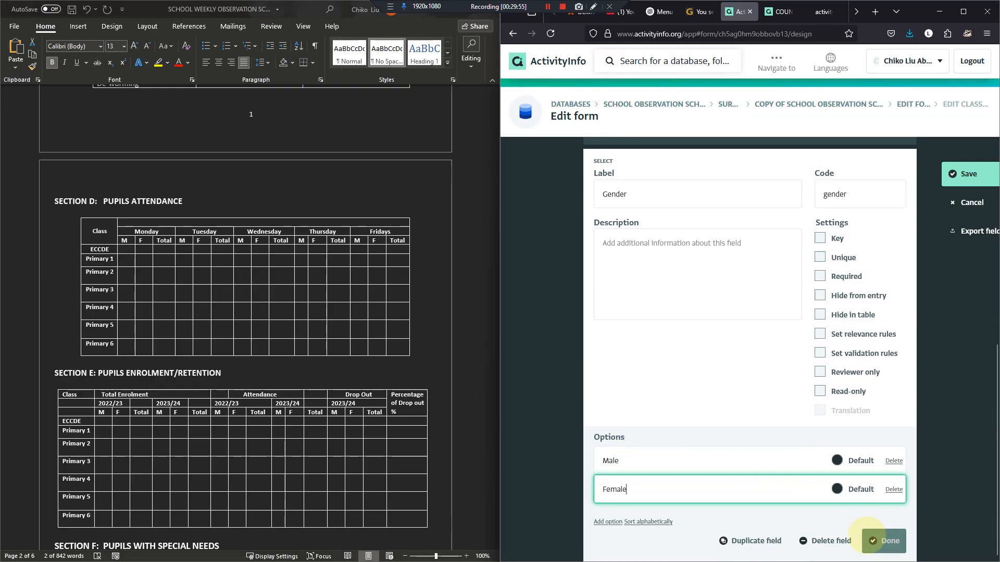
{"action": "left_click", "coordinate": [881, 538]}
Step: Add a quantity field labelled Total Pupils with the code total_pupils below the Gender field
{"action": "scroll", "coordinate": [706, 384], "scroll_direction": "down", "scroll_amount": 1}
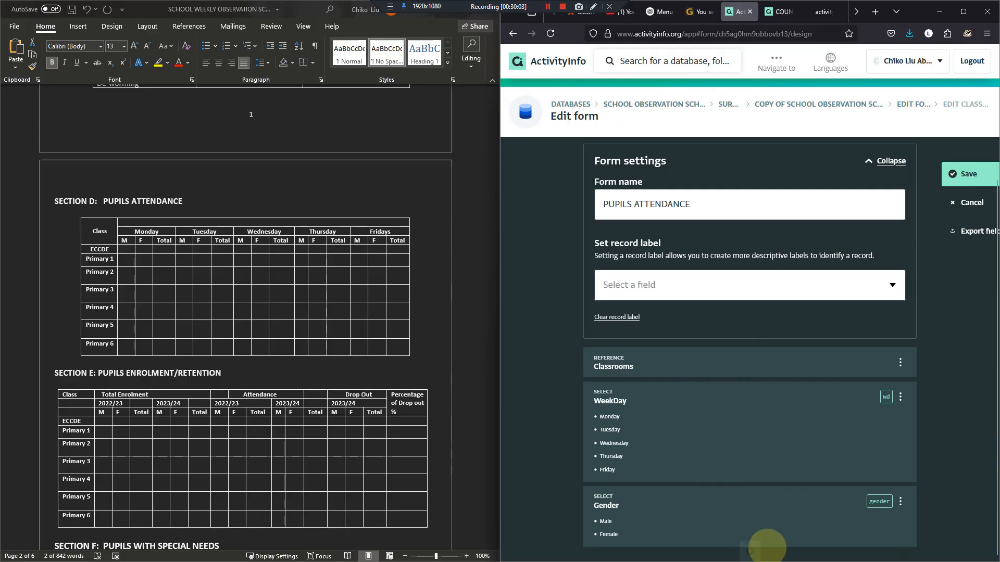
{"action": "left_click", "coordinate": [749, 547]}
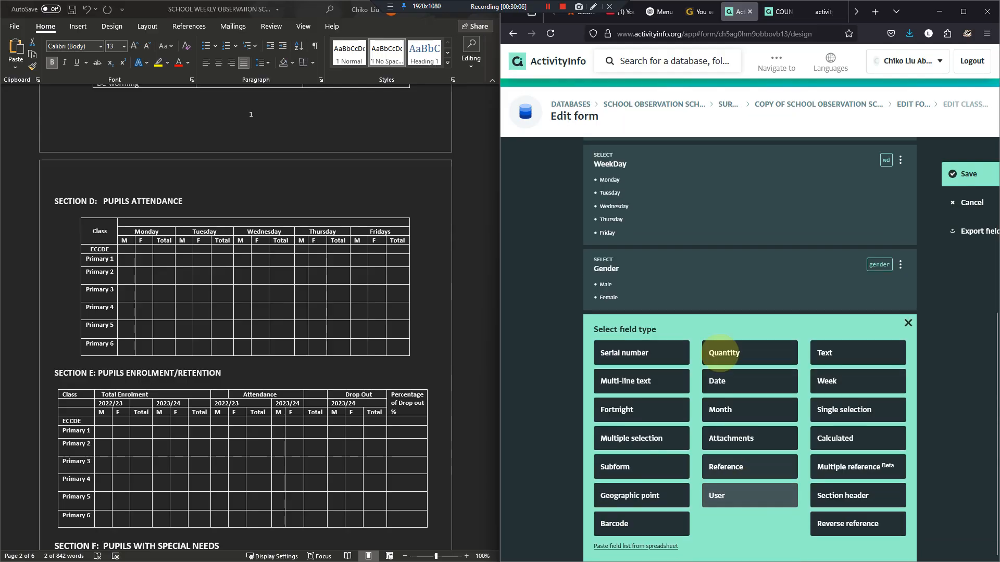
{"action": "left_click", "coordinate": [712, 352]}
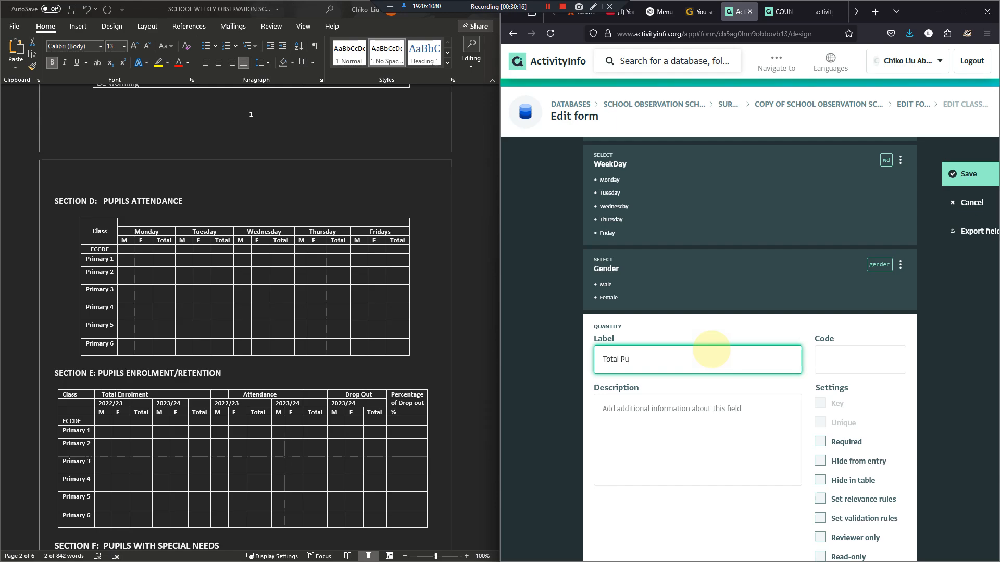
{"action": "key", "text": "Tab"}
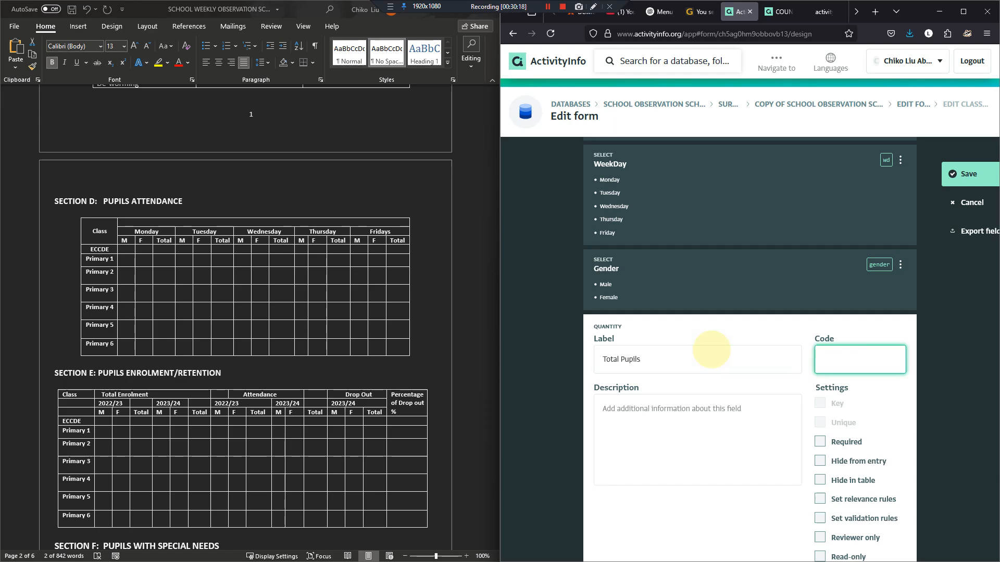
{"action": "type", "text": "total_p"}
Step: Give the Total Pupils field a fixed default value of 0 and save the PUPILS ATTENDANCE subform
{"action": "scroll", "coordinate": [729, 351], "scroll_direction": "down", "scroll_amount": 3}
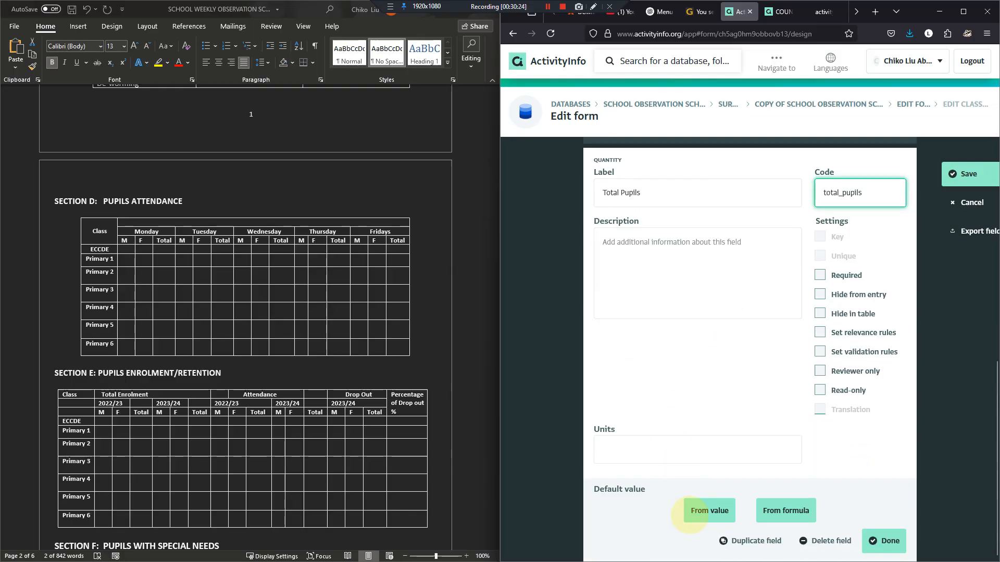
{"action": "left_click", "coordinate": [694, 512]}
{"action": "left_click", "coordinate": [668, 523]}
{"action": "type", "text": "0"}
{"action": "scroll", "coordinate": [729, 458], "scroll_direction": "down", "scroll_amount": 1}
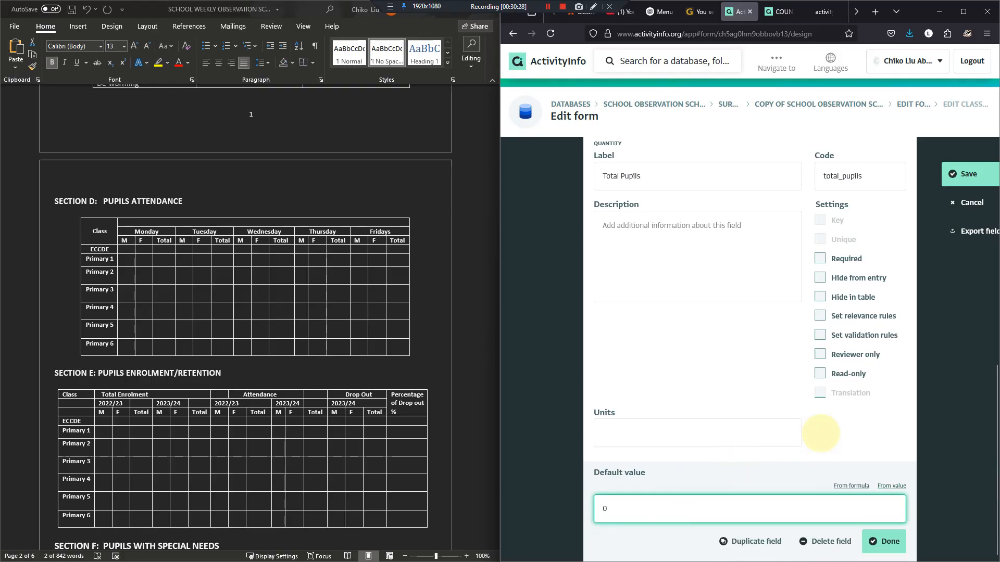
{"action": "left_click", "coordinate": [884, 542]}
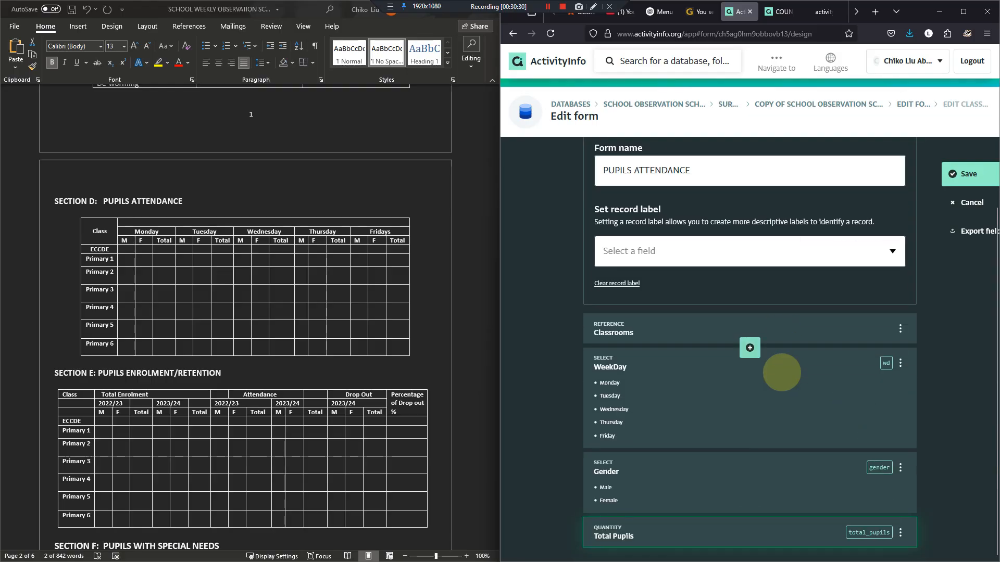
{"action": "left_click", "coordinate": [968, 174]}
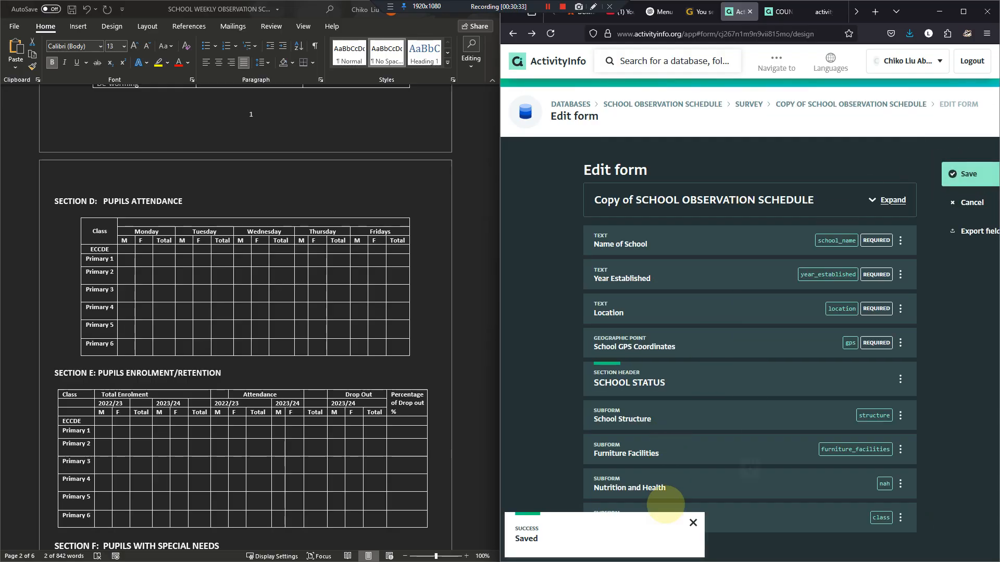
{"action": "left_click", "coordinate": [694, 522]}
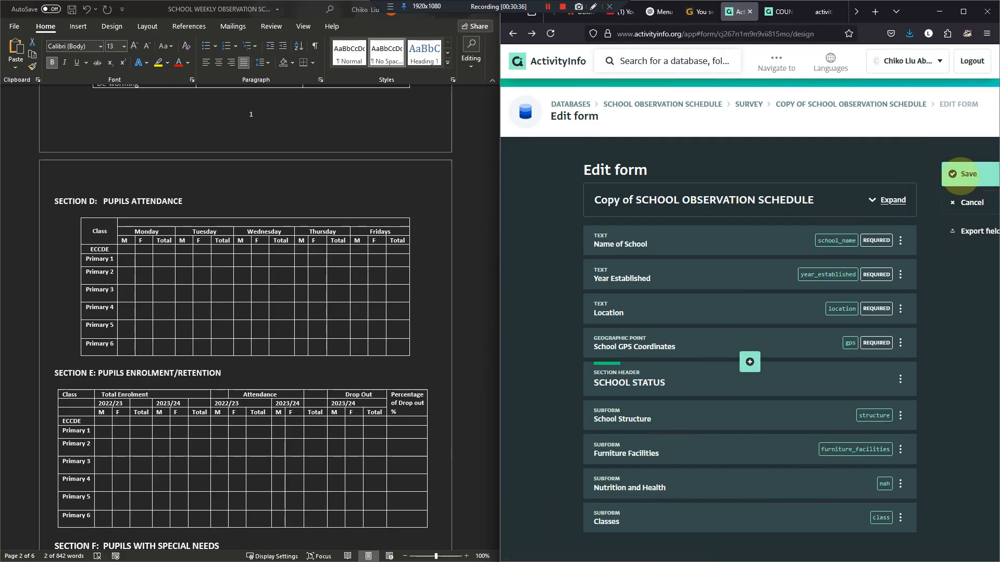
Step: Relabel the Classes subform field in the main form as PUPILS ATTENDANCE and save the form
{"action": "left_click", "coordinate": [957, 174]}
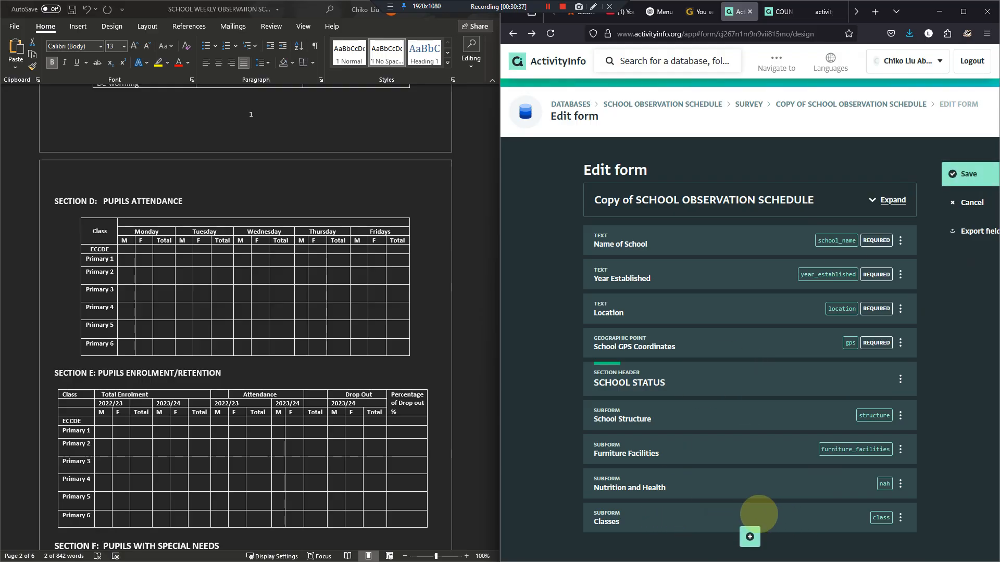
{"action": "left_click", "coordinate": [827, 524]}
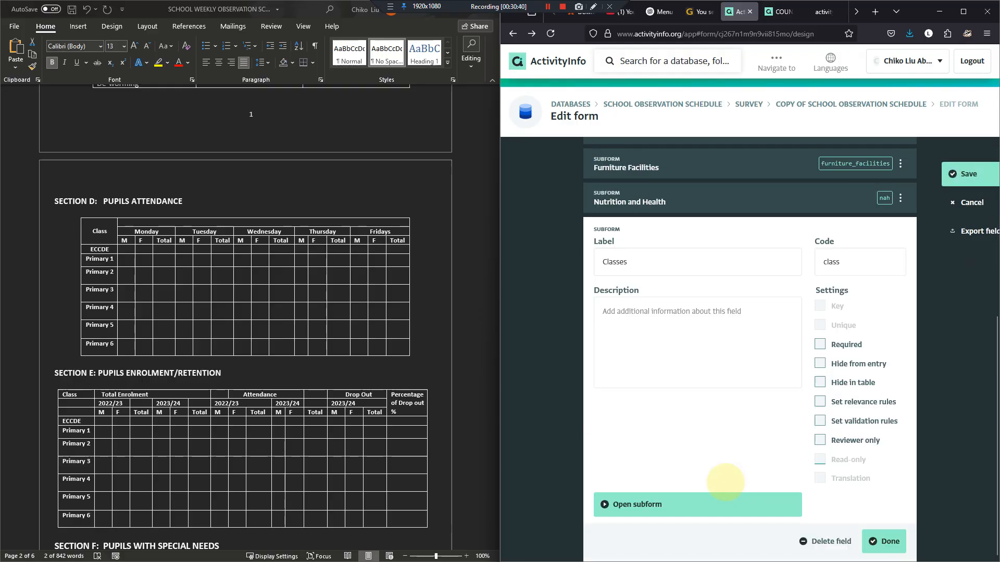
{"action": "left_click", "coordinate": [633, 262]}
{"action": "left_click_drag", "start_coordinate": [633, 261], "coordinate": [585, 264]}
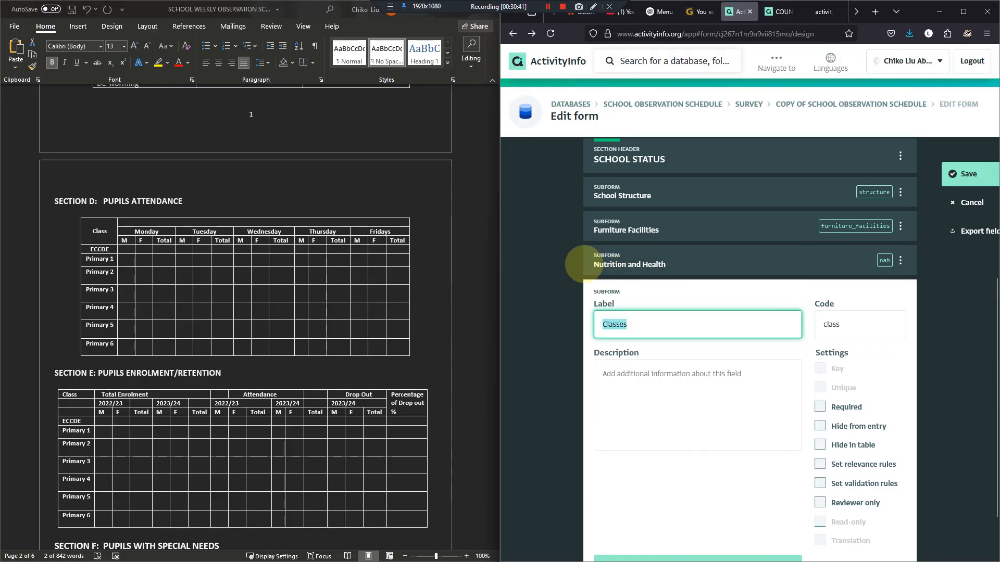
{"action": "type", "text": "PUPILS ATTENDANCE"}
{"action": "scroll", "coordinate": [781, 417], "scroll_direction": "down", "scroll_amount": 2}
{"action": "left_click", "coordinate": [885, 540]}
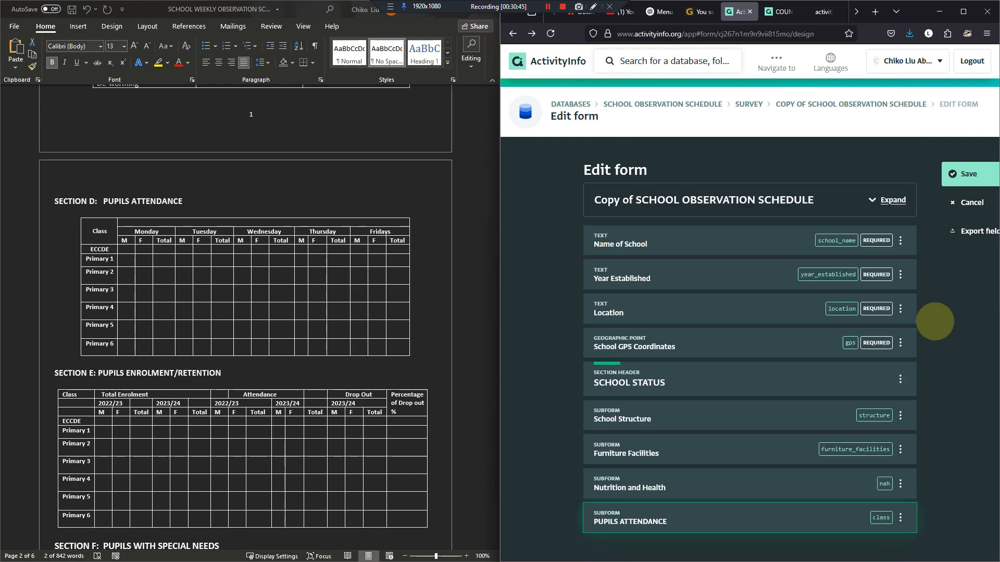
{"action": "left_click", "coordinate": [968, 174]}
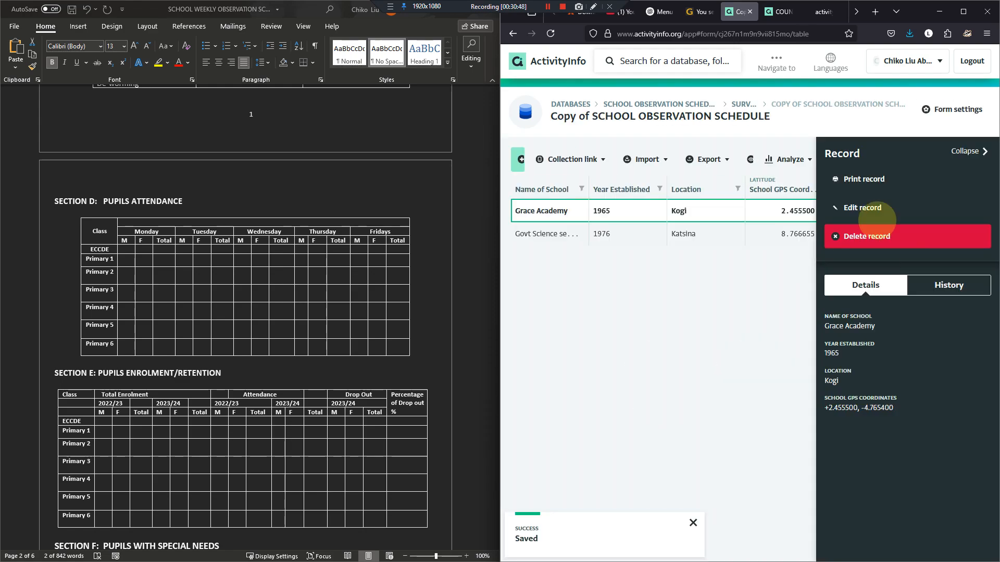
Step: Maximise the browser, reopen the copied observation schedule from the SURVEY folder and open Grace Academy's PUPILS ATTENDANCE records
{"action": "left_click", "coordinate": [963, 11]}
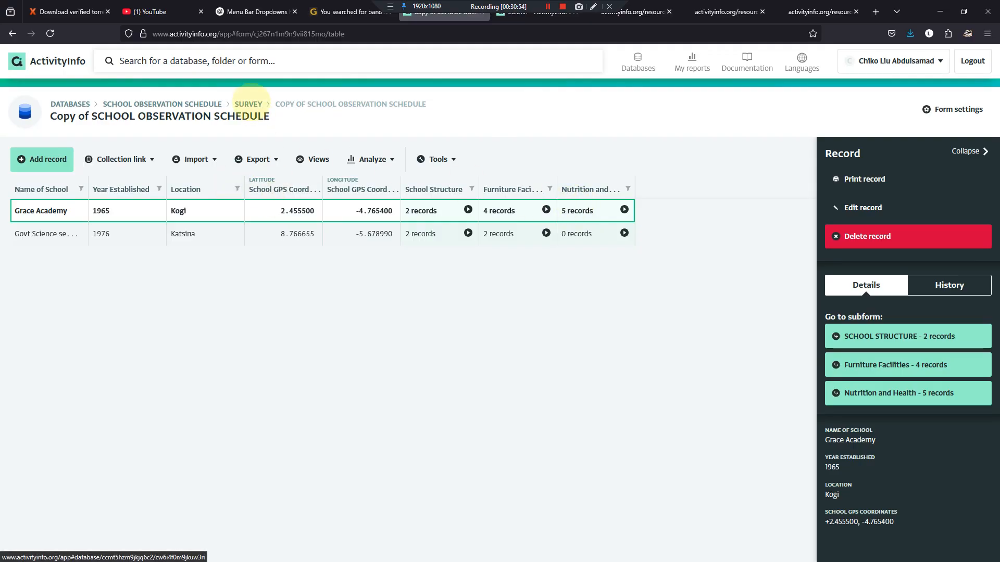
{"action": "left_click", "coordinate": [249, 101]}
{"action": "left_click", "coordinate": [335, 252]}
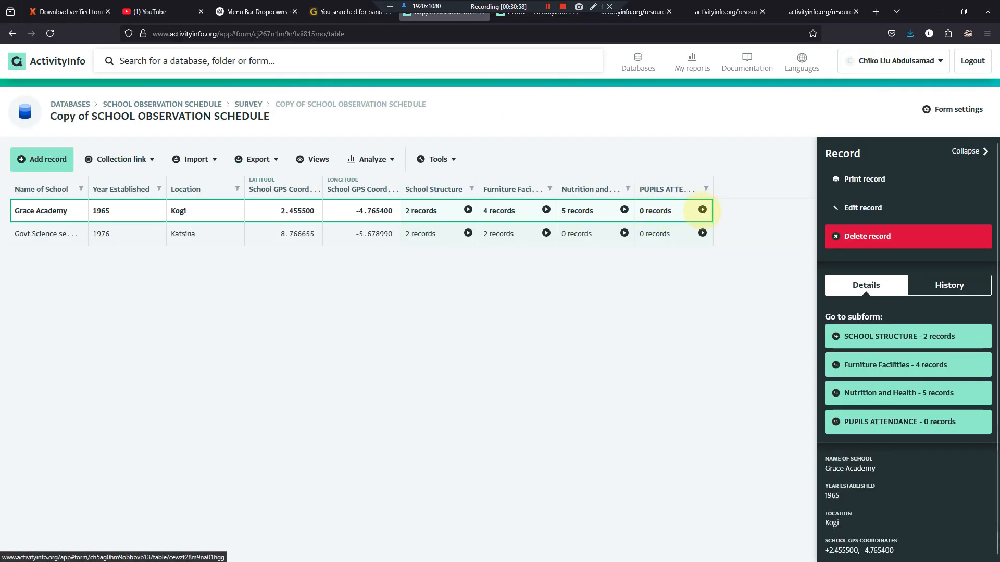
{"action": "left_click", "coordinate": [702, 209]}
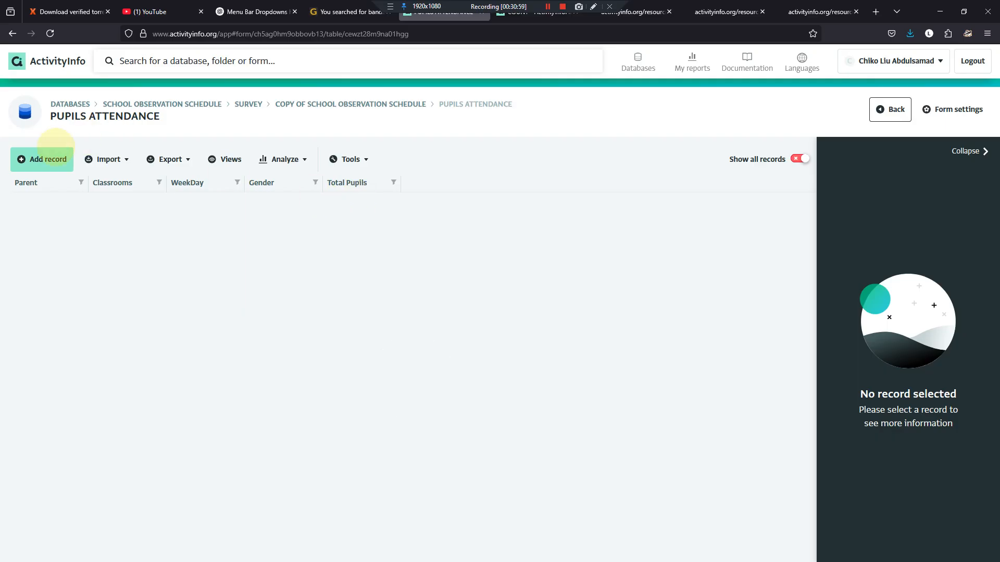
Step: Add and save an attendance record for classroom ECCDE, Monday, Male, with 2 total pupils
{"action": "left_click", "coordinate": [52, 159]}
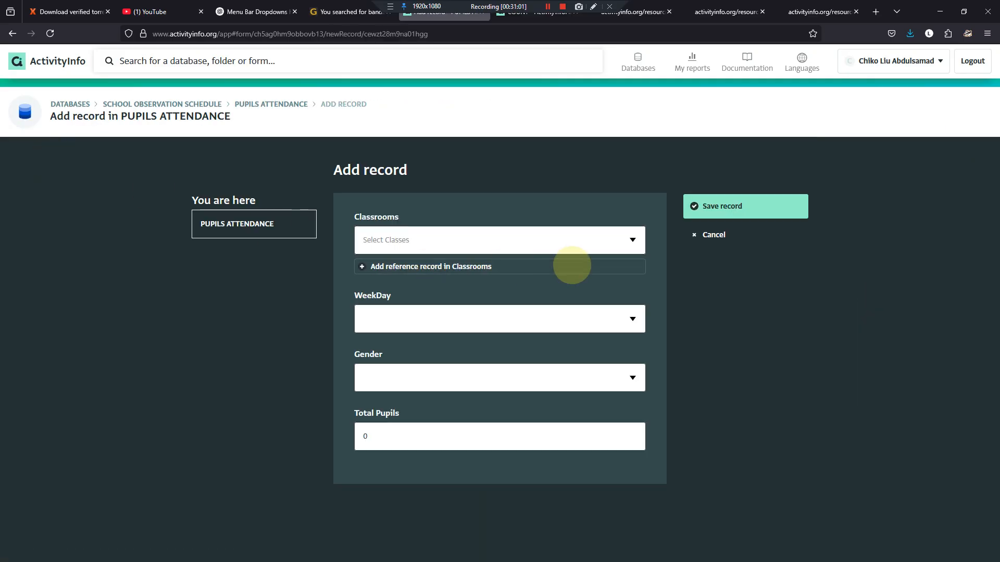
{"action": "left_click", "coordinate": [632, 239]}
{"action": "left_click", "coordinate": [458, 272]}
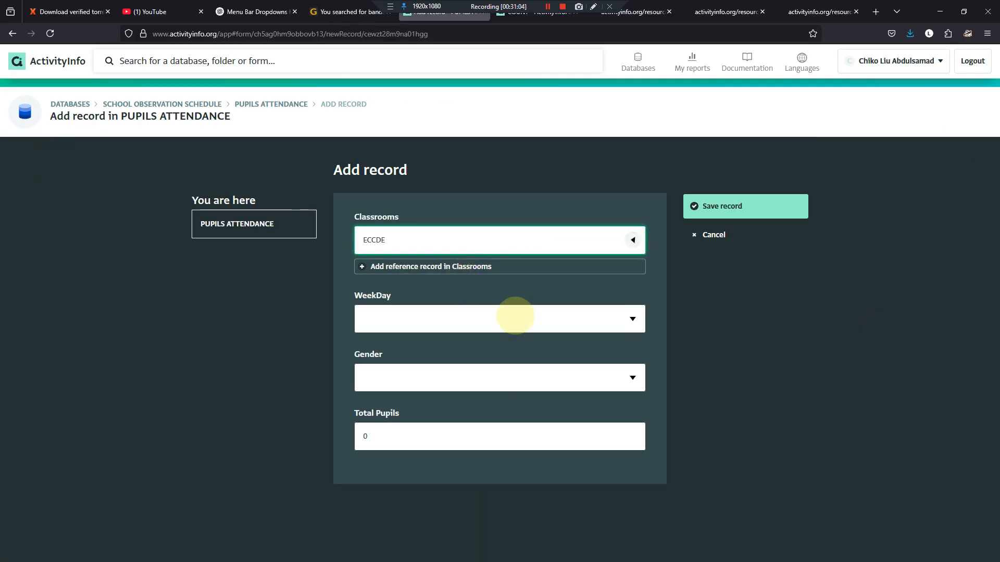
{"action": "left_click", "coordinate": [632, 319]}
{"action": "left_click", "coordinate": [434, 352]}
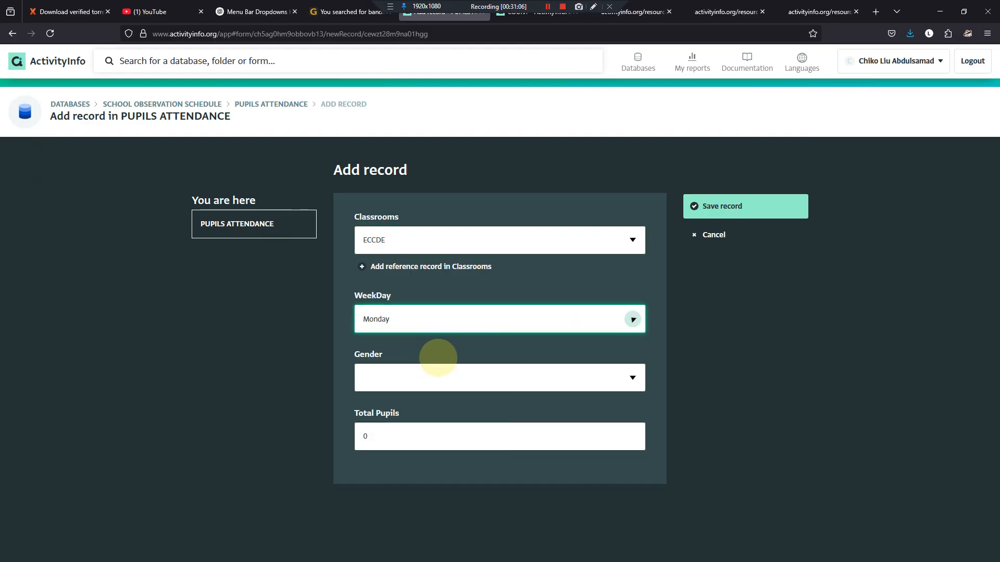
{"action": "left_click", "coordinate": [632, 377]}
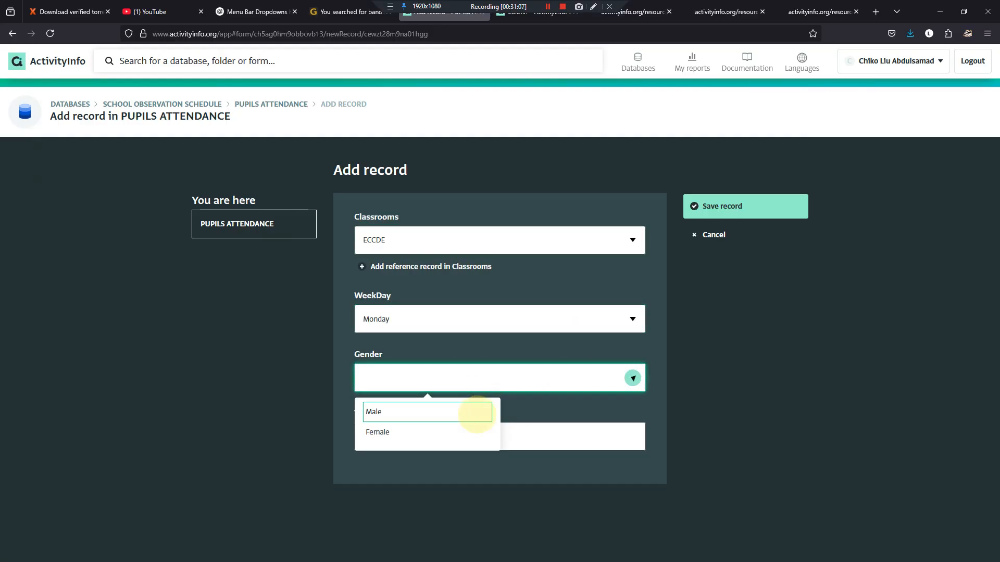
{"action": "left_click", "coordinate": [465, 415]}
{"action": "key", "text": "Tab"}
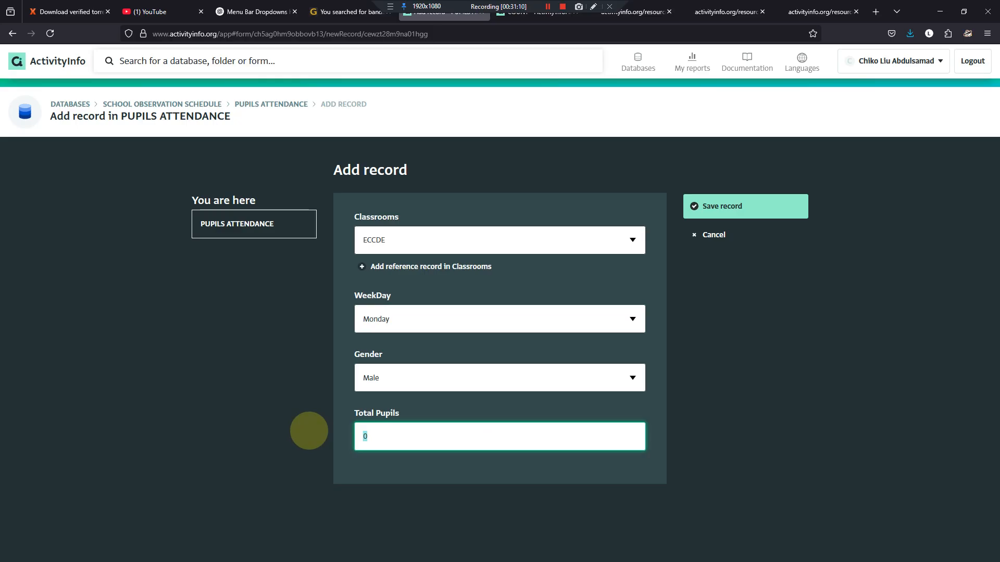
{"action": "left_click", "coordinate": [703, 206]}
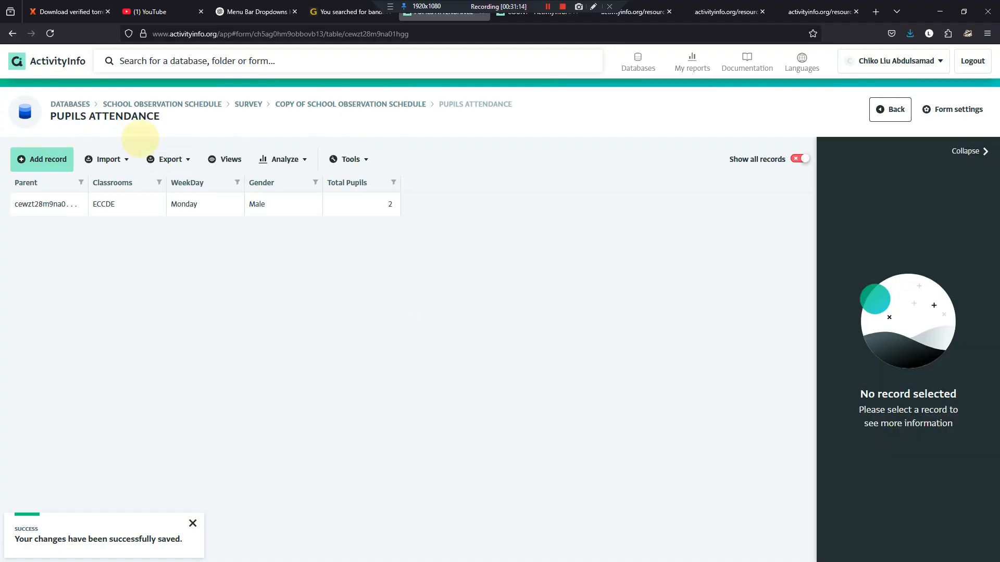
Step: Add and save a second attendance record for classroom ECCDE, Monday, Female, with 10 total pupils
{"action": "left_click", "coordinate": [40, 158]}
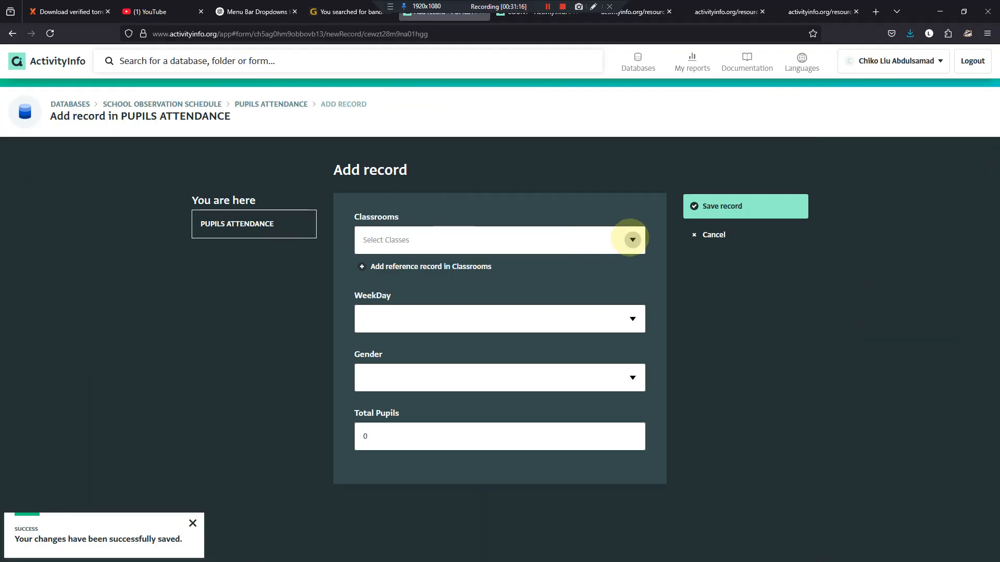
{"action": "left_click", "coordinate": [632, 239]}
{"action": "left_click", "coordinate": [435, 274]}
{"action": "left_click", "coordinate": [632, 319]}
{"action": "left_click", "coordinate": [433, 350]}
{"action": "left_click", "coordinate": [631, 377]}
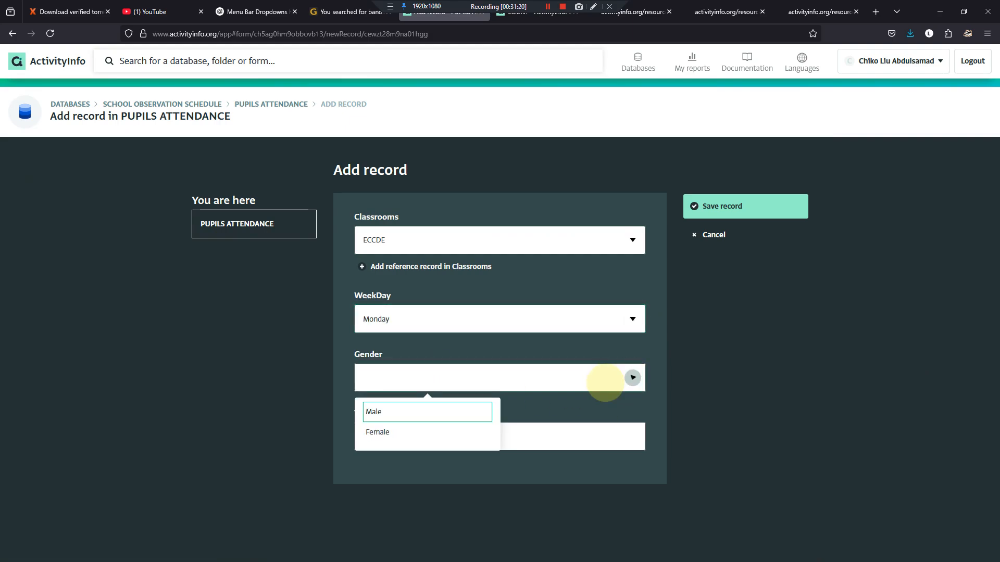
{"action": "left_click", "coordinate": [459, 431]}
{"action": "left_click", "coordinate": [434, 424]}
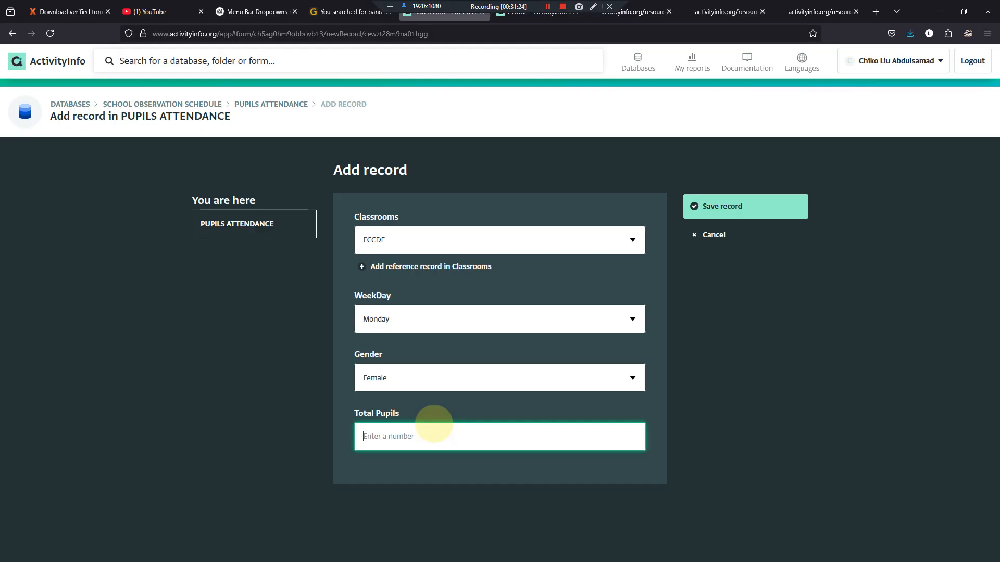
{"action": "type", "text": "10"}
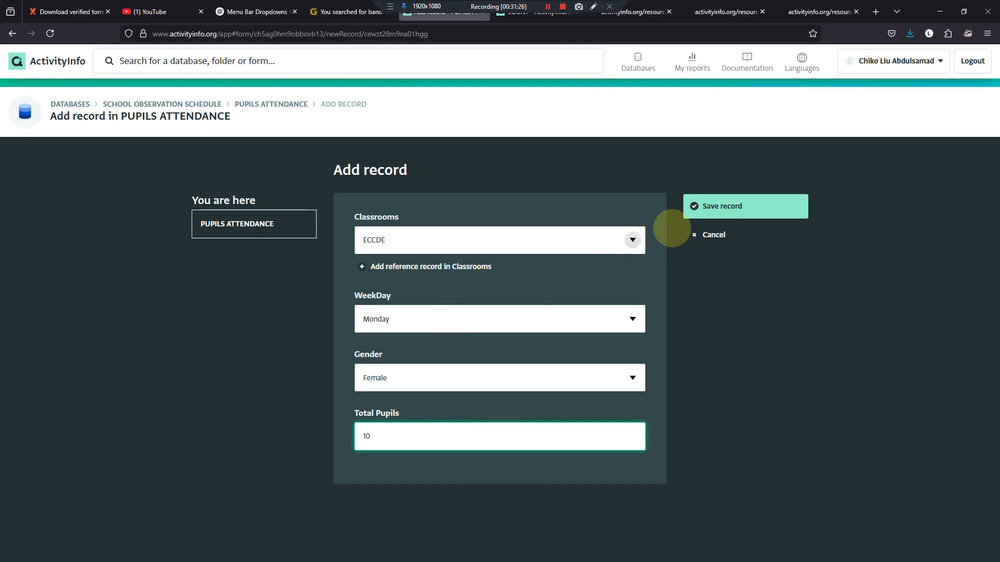
{"action": "left_click", "coordinate": [703, 205]}
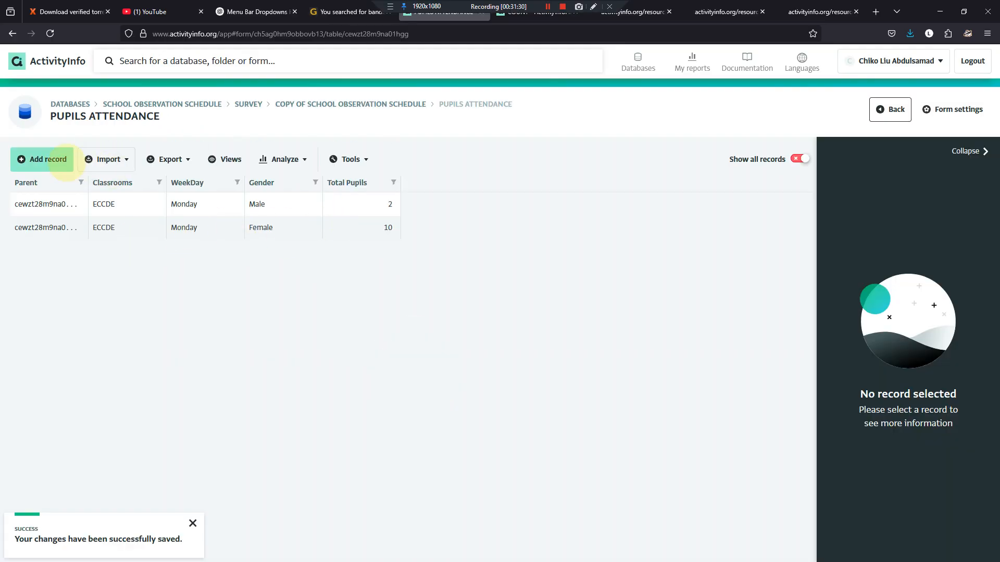
Step: Add and save an attendance record for classroom Primary 1, Monday, Male, with 8 total pupils
{"action": "left_click", "coordinate": [57, 159]}
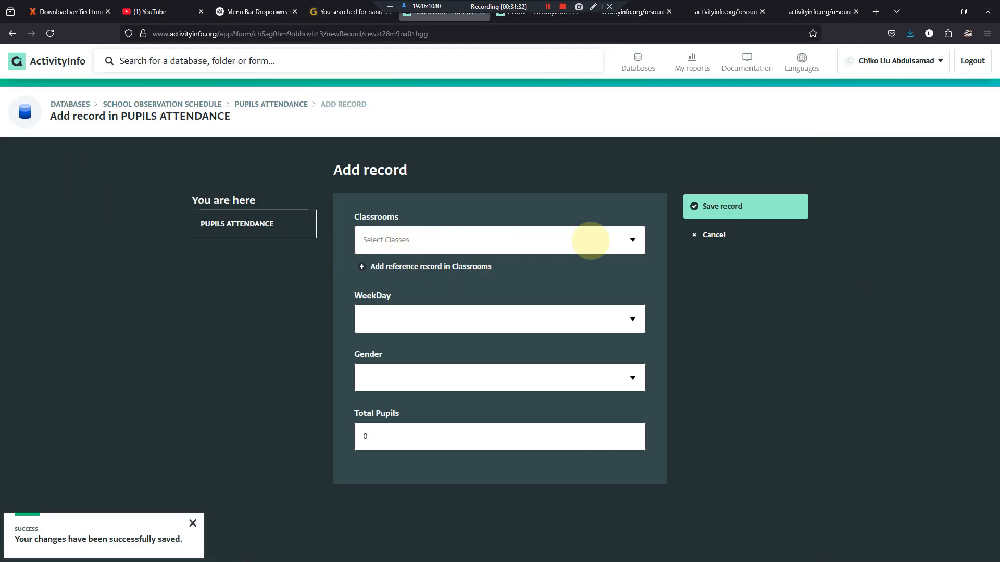
{"action": "left_click", "coordinate": [628, 239]}
{"action": "left_click", "coordinate": [402, 312]}
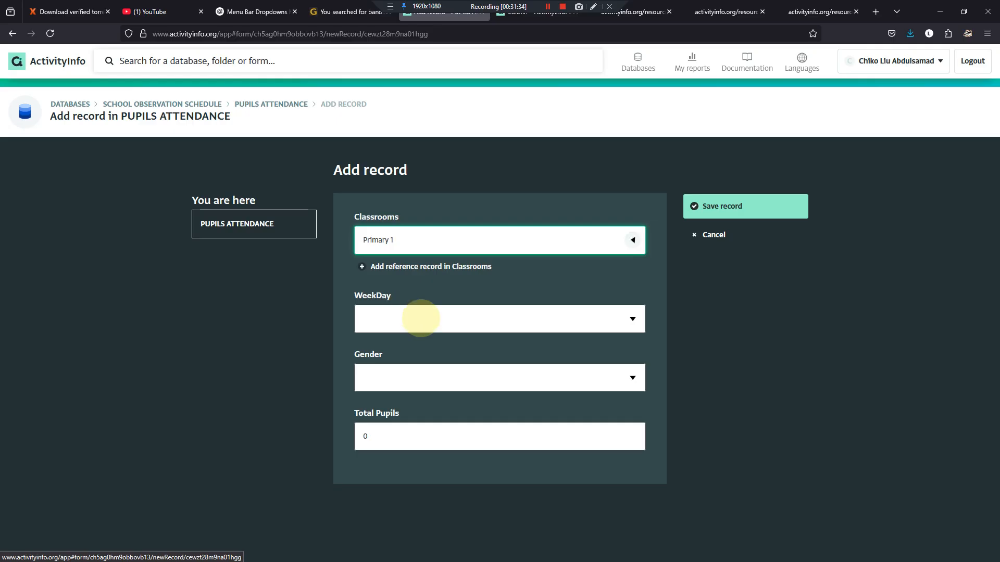
{"action": "left_click", "coordinate": [632, 319]}
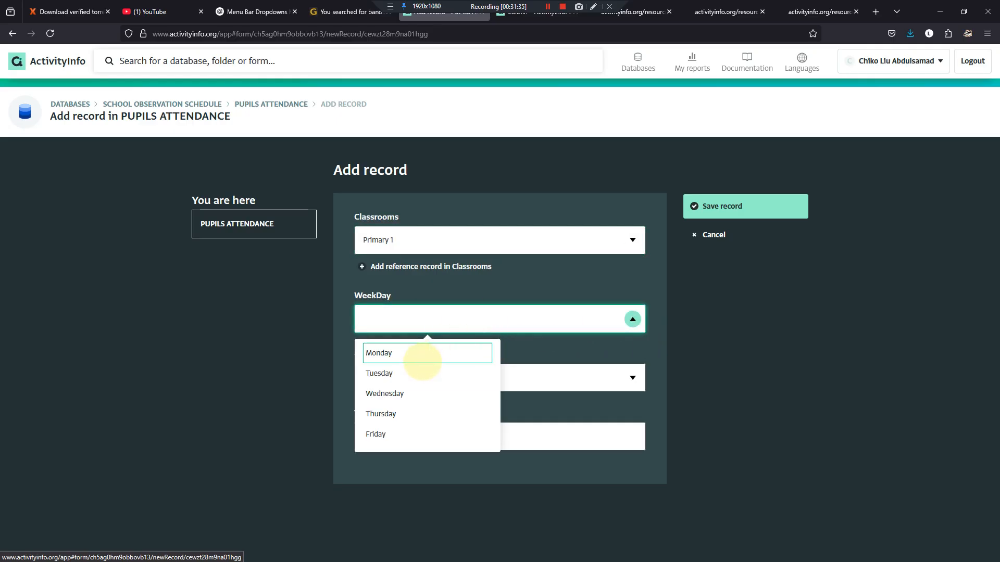
{"action": "left_click", "coordinate": [421, 359]}
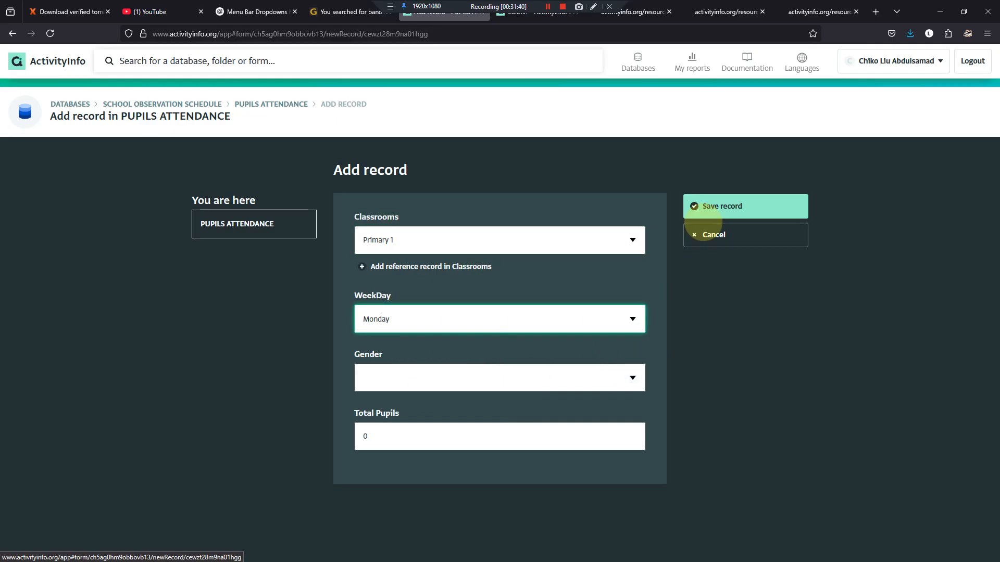
{"action": "left_click", "coordinate": [632, 378]}
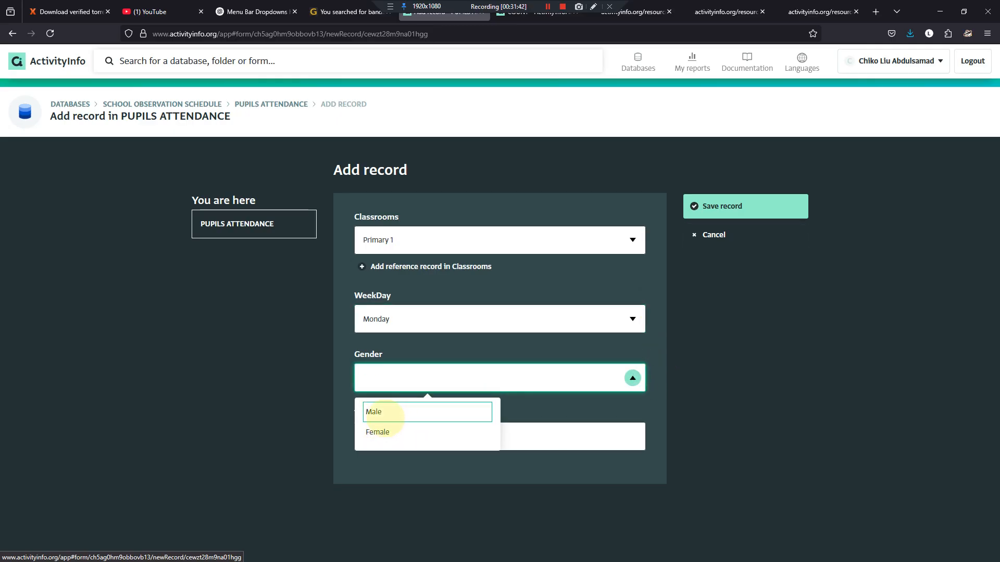
{"action": "left_click", "coordinate": [382, 411]}
{"action": "key", "text": "Tab"}
{"action": "type", "text": "8"}
{"action": "left_click", "coordinate": [697, 212]}
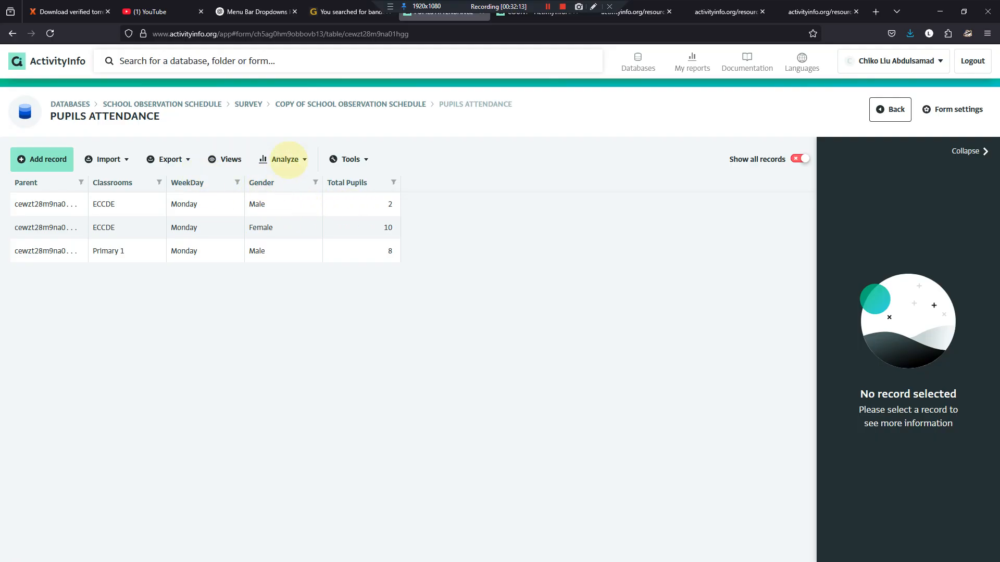
Step: Build a pivot table from the attendance records with Total Pupils as the only measure, Classrooms as rows and Gender as columns
{"action": "left_click", "coordinate": [290, 158]}
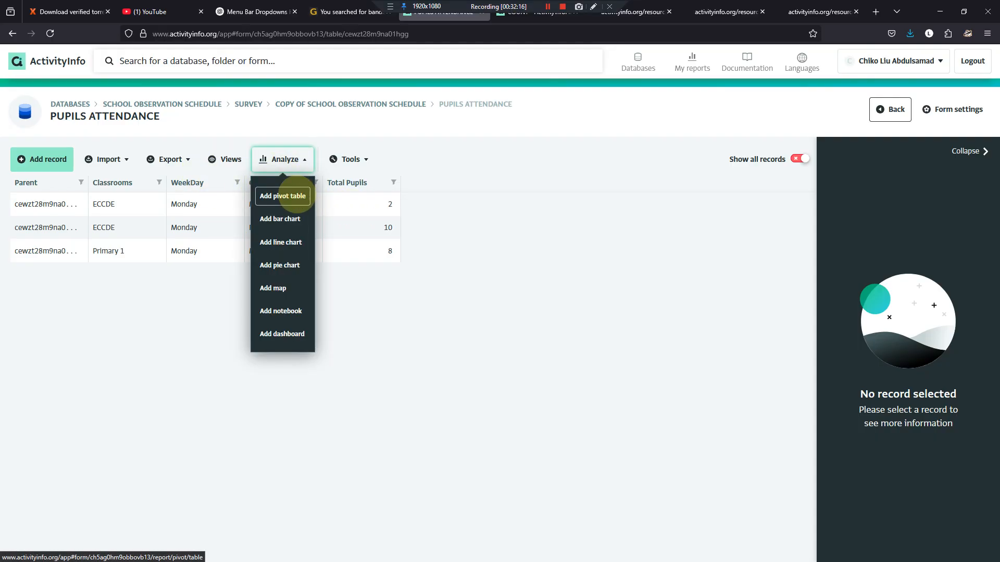
{"action": "left_click", "coordinate": [294, 196]}
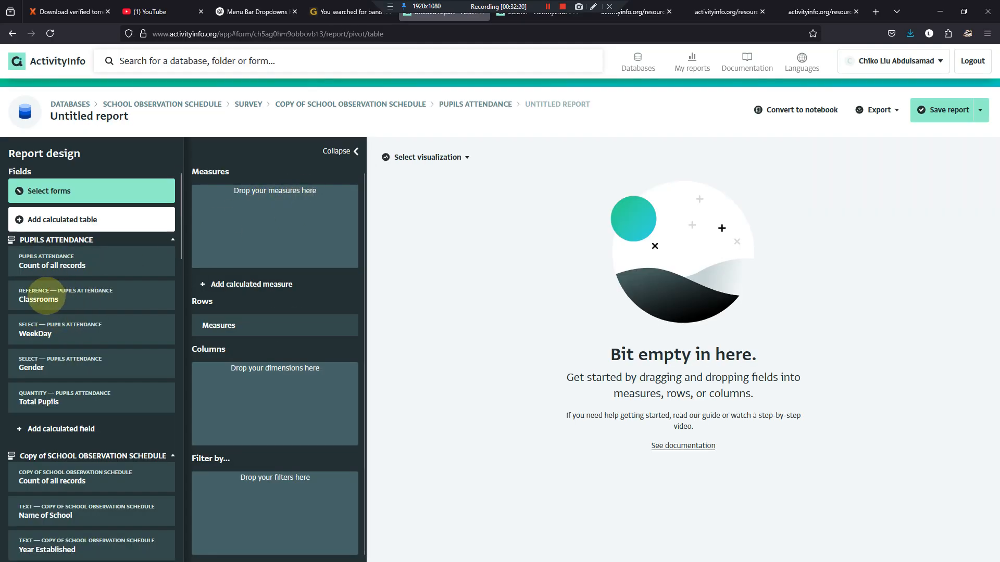
{"action": "left_click_drag", "start_coordinate": [46, 295], "coordinate": [224, 209]}
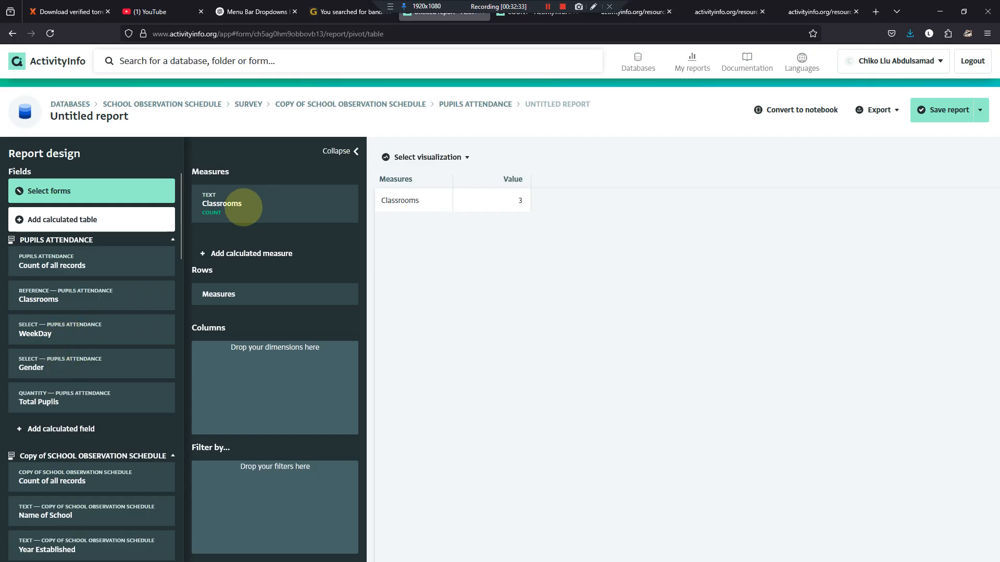
{"action": "left_click_drag", "start_coordinate": [80, 397], "coordinate": [271, 195]}
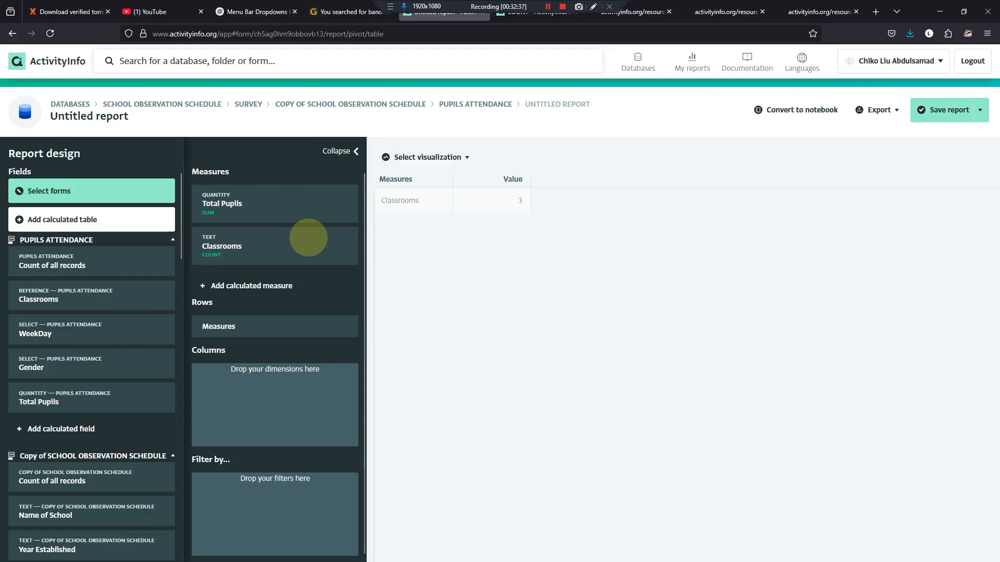
{"action": "left_click", "coordinate": [286, 246]}
{"action": "left_click", "coordinate": [255, 340]}
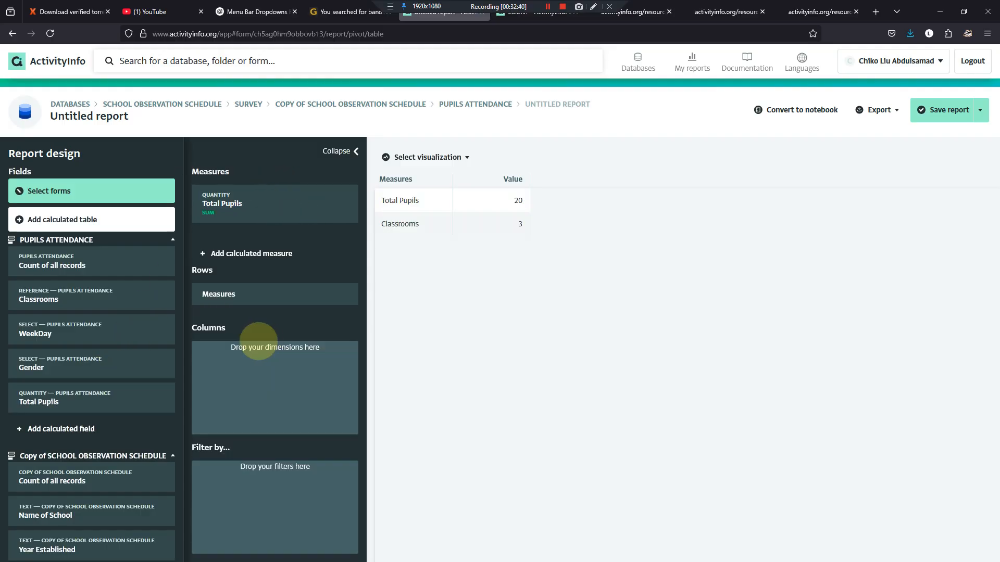
{"action": "left_click_drag", "start_coordinate": [63, 290], "coordinate": [209, 276]}
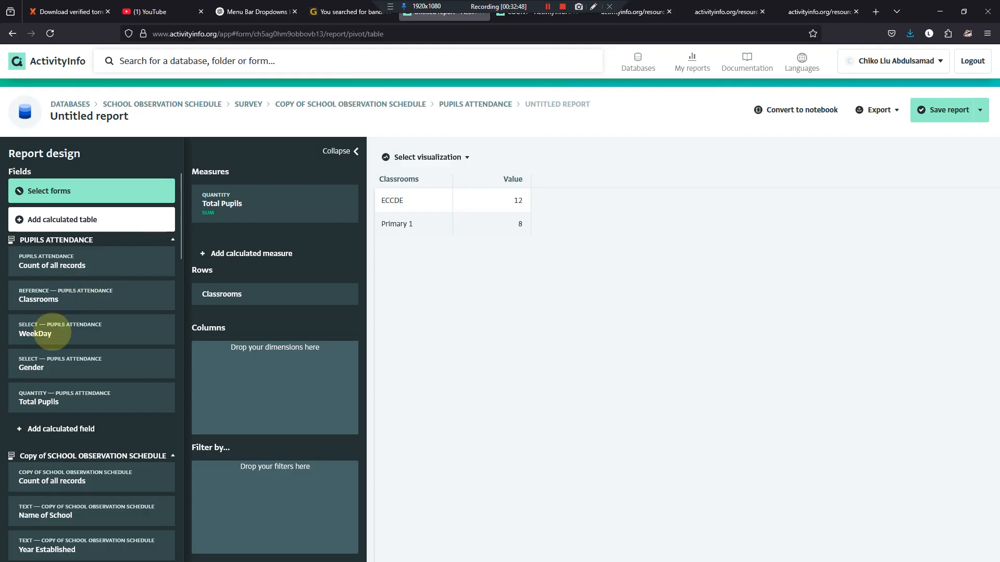
{"action": "left_click_drag", "start_coordinate": [49, 360], "coordinate": [208, 364]}
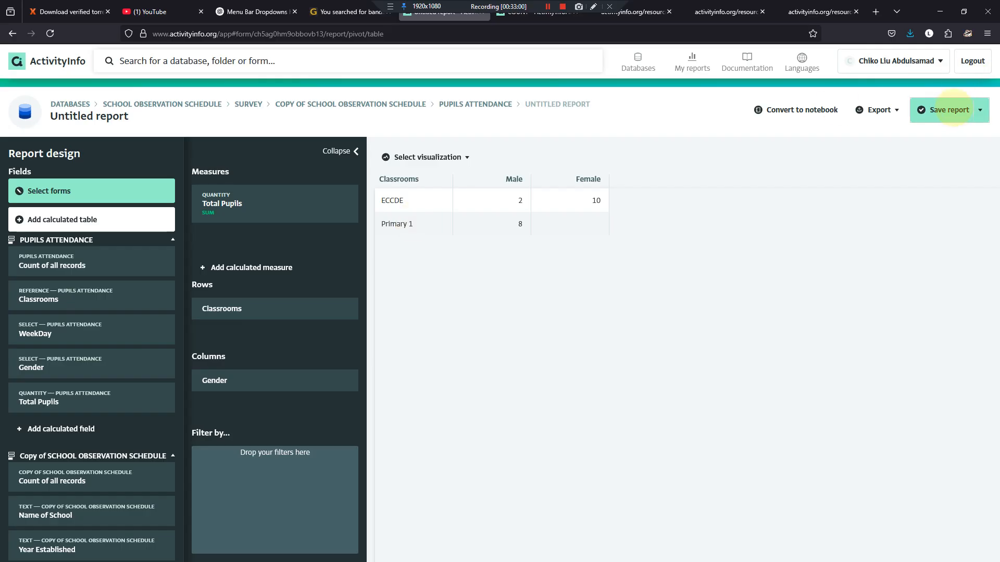
Step: Save the pivot report as Pupil Attendance in the Report folder of the SCHOOL OBSERVATION SCHEDULE database
{"action": "left_click", "coordinate": [949, 110]}
{"action": "left_click", "coordinate": [471, 234]}
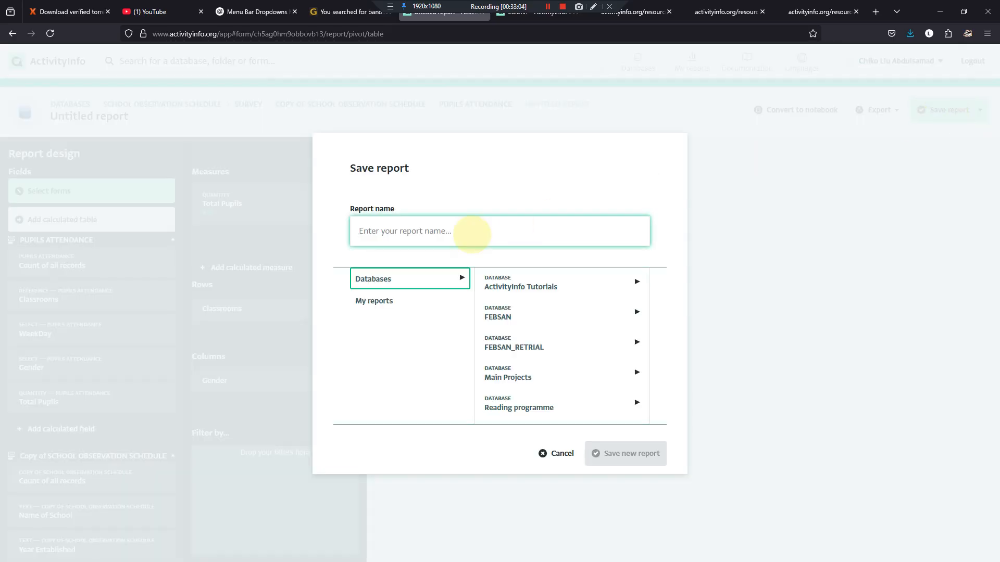
{"action": "type", "text": "Pupil Attendance"}
{"action": "scroll", "coordinate": [593, 375], "scroll_direction": "down", "scroll_amount": 2}
{"action": "left_click", "coordinate": [619, 417]}
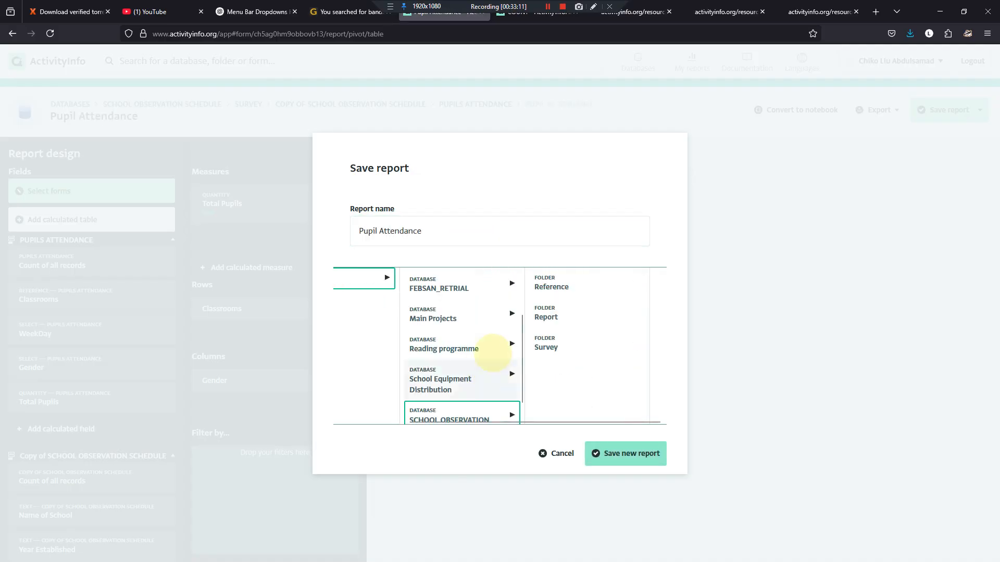
{"action": "left_click", "coordinate": [550, 344]}
{"action": "left_click", "coordinate": [560, 323]}
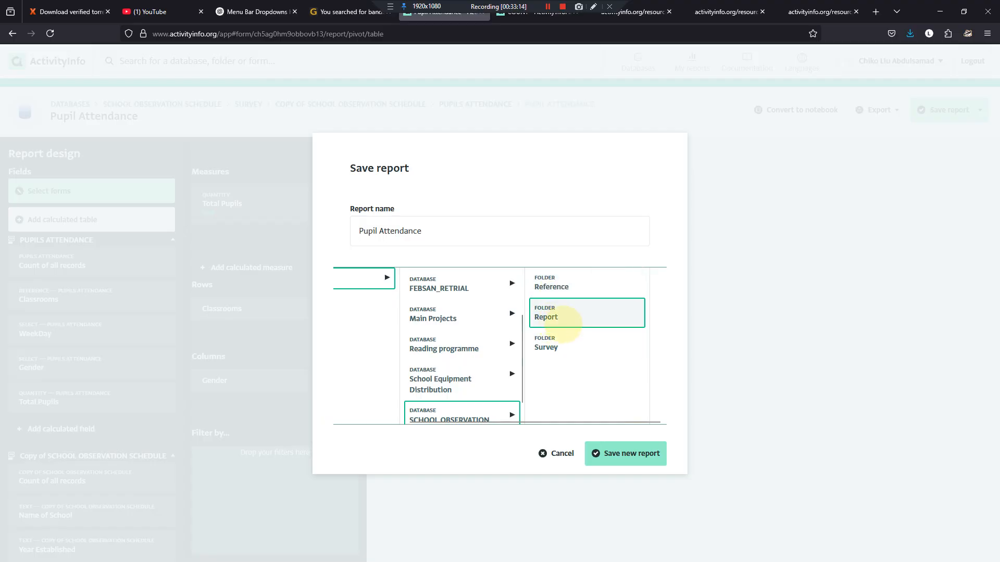
{"action": "left_click", "coordinate": [635, 452]}
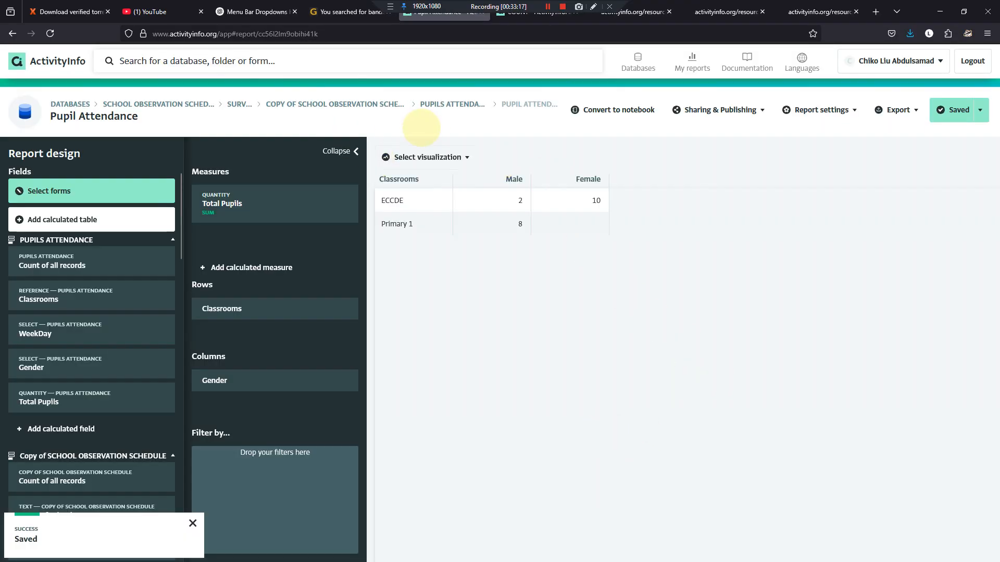
Step: Reopen the copied observation schedule from the Survey folder and open Grace Academy's PUPILS ATTENDANCE records
{"action": "left_click", "coordinate": [438, 103]}
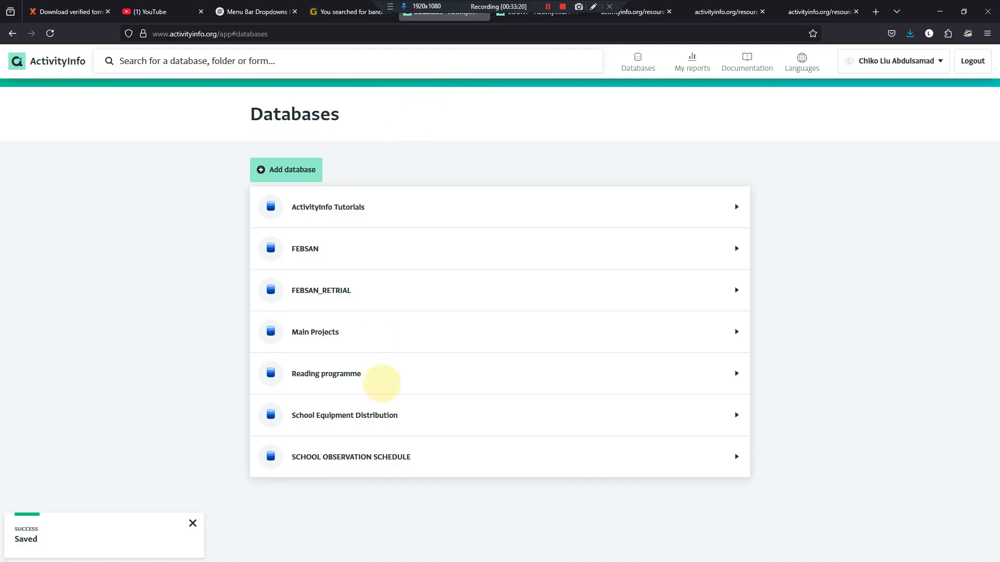
{"action": "left_click", "coordinate": [386, 456]}
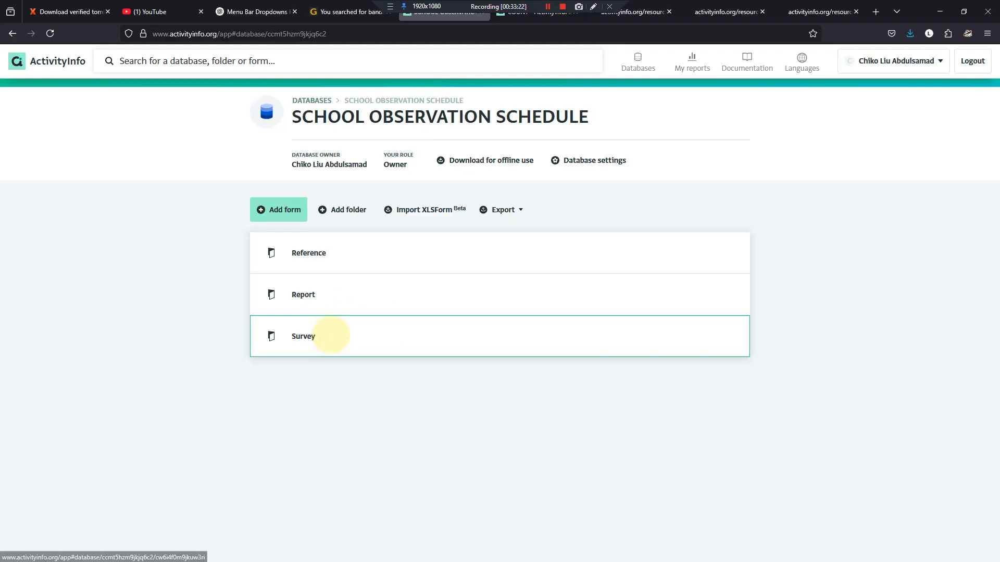
{"action": "left_click", "coordinate": [348, 335]}
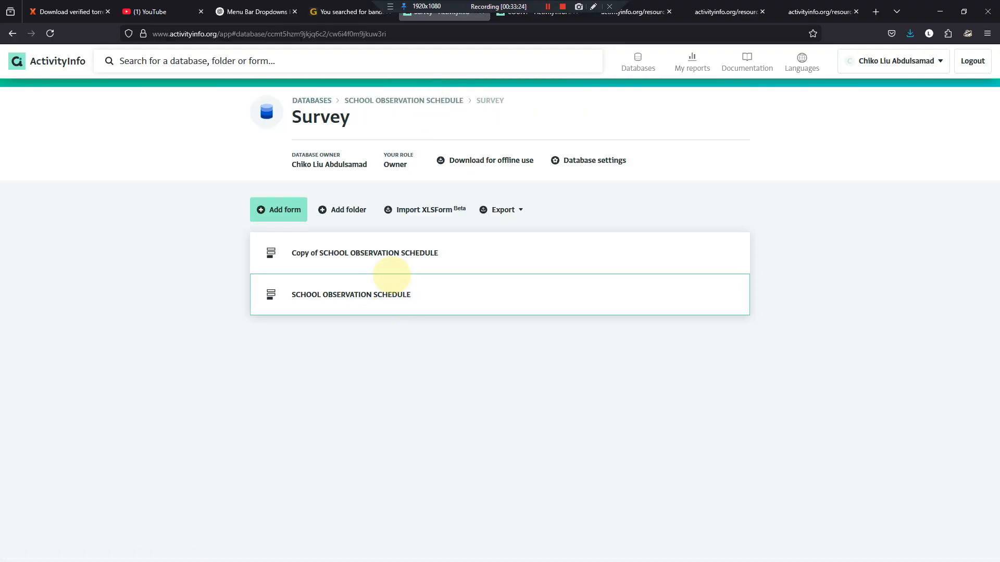
{"action": "left_click", "coordinate": [379, 252]}
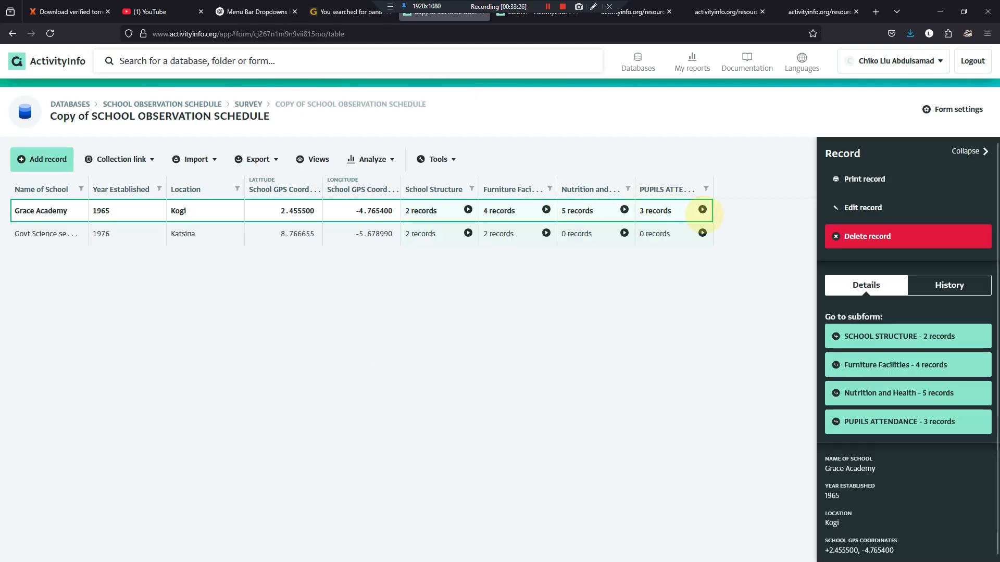
{"action": "left_click", "coordinate": [702, 209]}
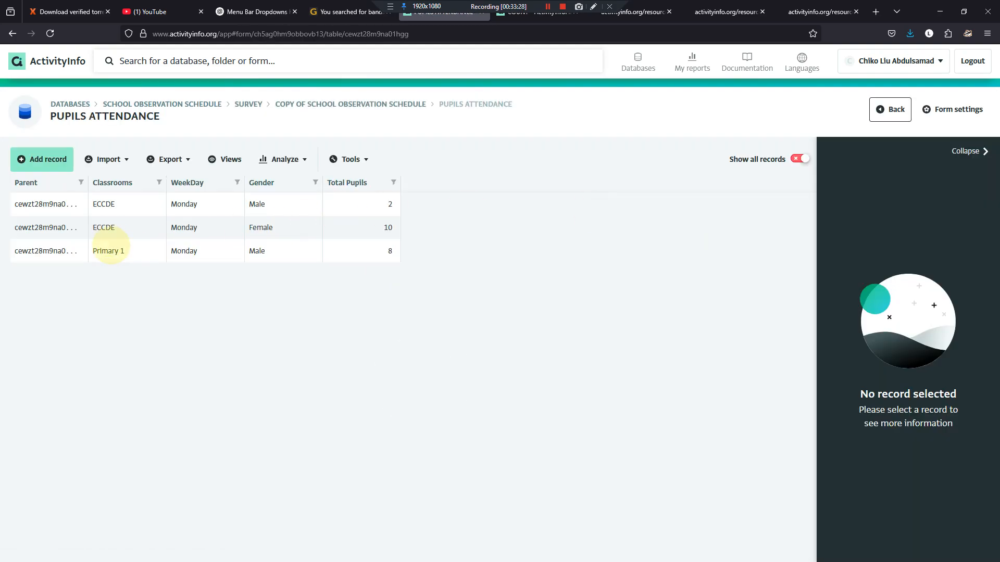
{"action": "left_click", "coordinate": [52, 159]}
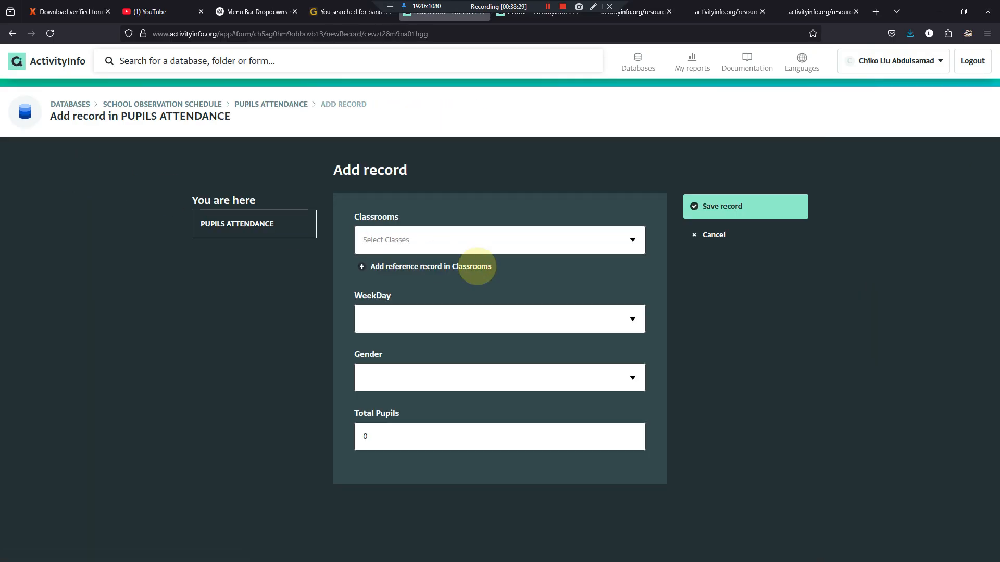
{"action": "left_click", "coordinate": [614, 241]}
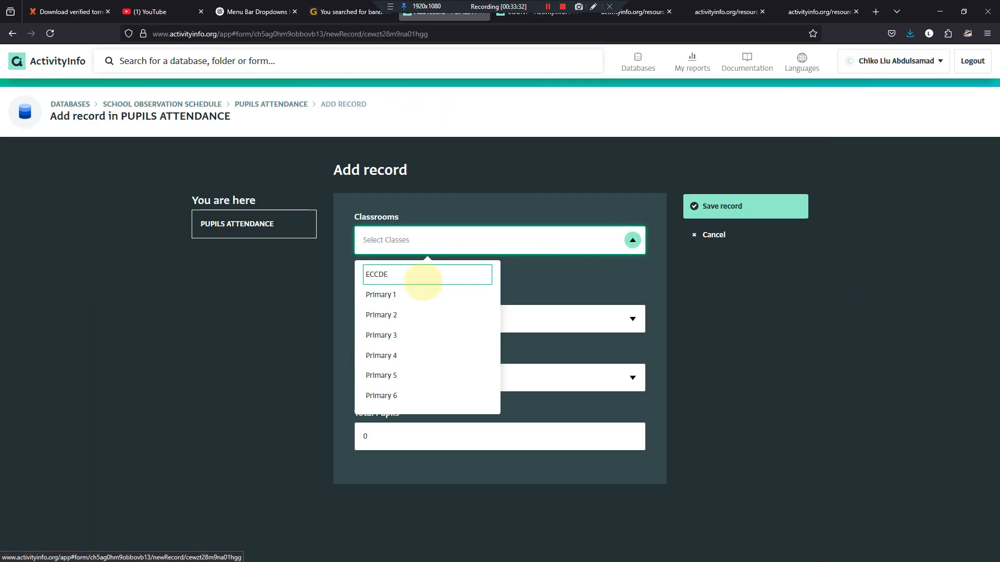
{"action": "left_click", "coordinate": [409, 294]}
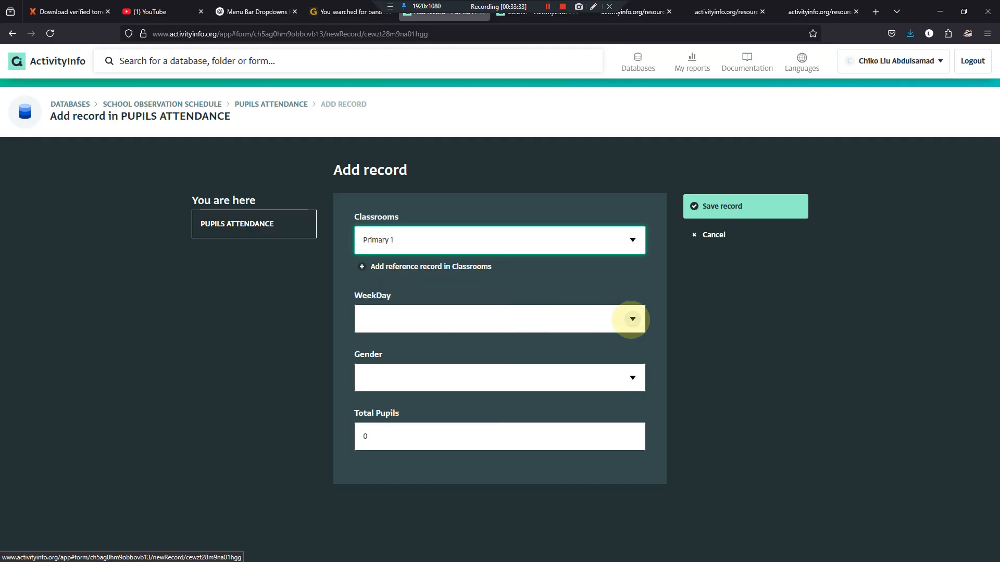
{"action": "left_click", "coordinate": [631, 319]}
{"action": "left_click", "coordinate": [458, 352]}
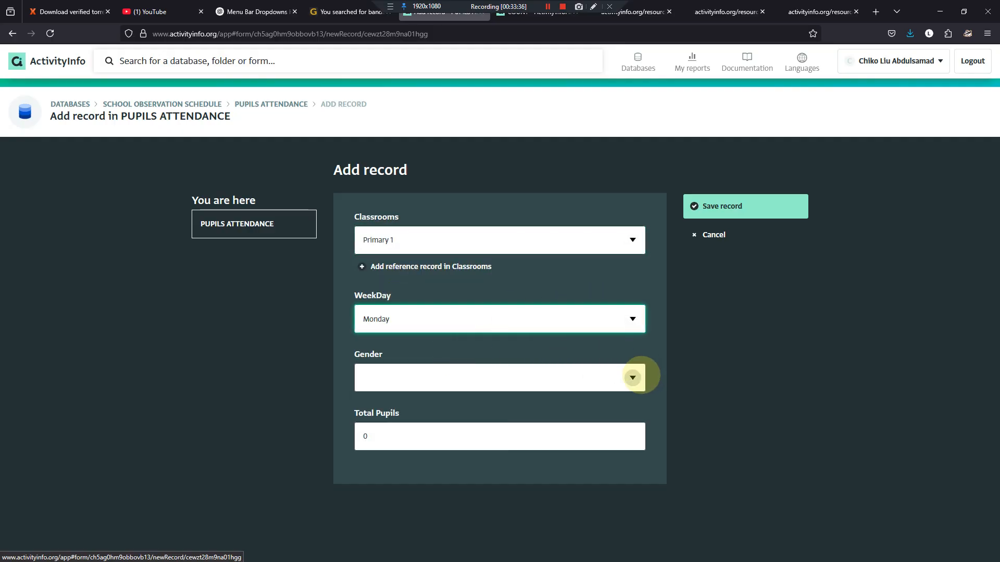
{"action": "left_click", "coordinate": [714, 234]}
{"action": "left_click", "coordinate": [533, 325]}
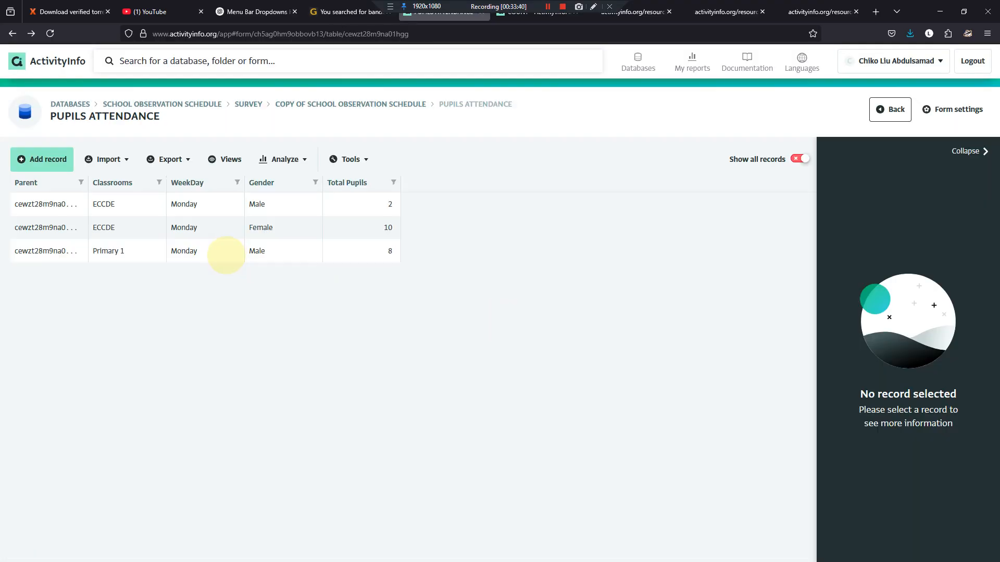
Step: Add and save an attendance record for classroom Primary 1, Monday, Female, with 30 total pupils
{"action": "left_click", "coordinate": [34, 159]}
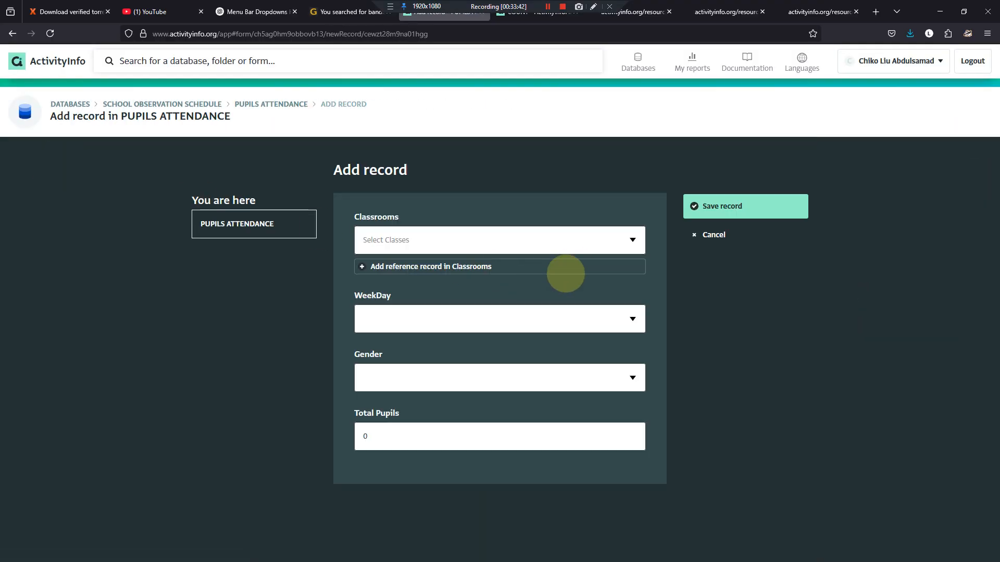
{"action": "left_click", "coordinate": [621, 237]}
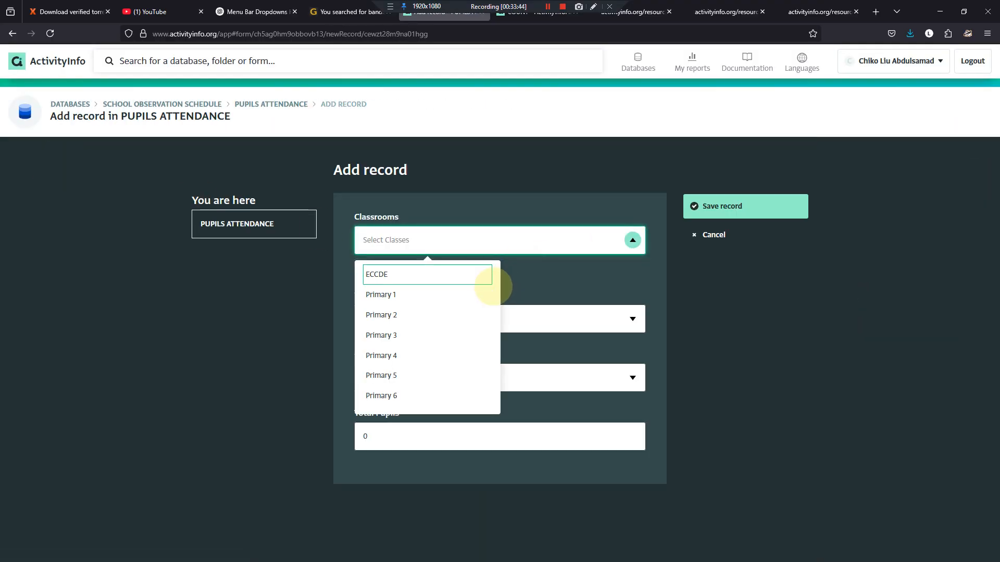
{"action": "left_click", "coordinate": [480, 295]}
{"action": "left_click", "coordinate": [631, 318]}
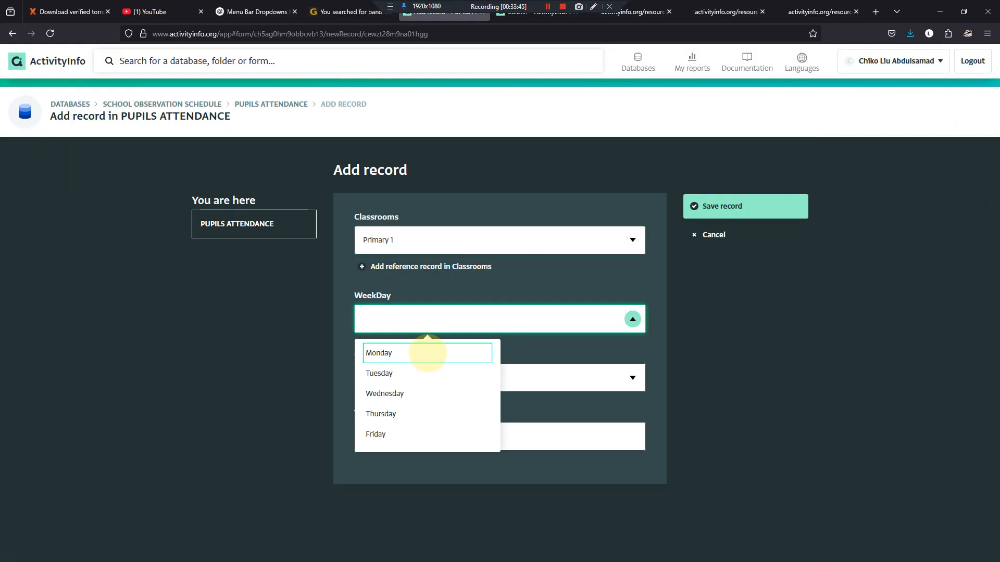
{"action": "left_click", "coordinate": [424, 350]}
{"action": "left_click", "coordinate": [622, 377]}
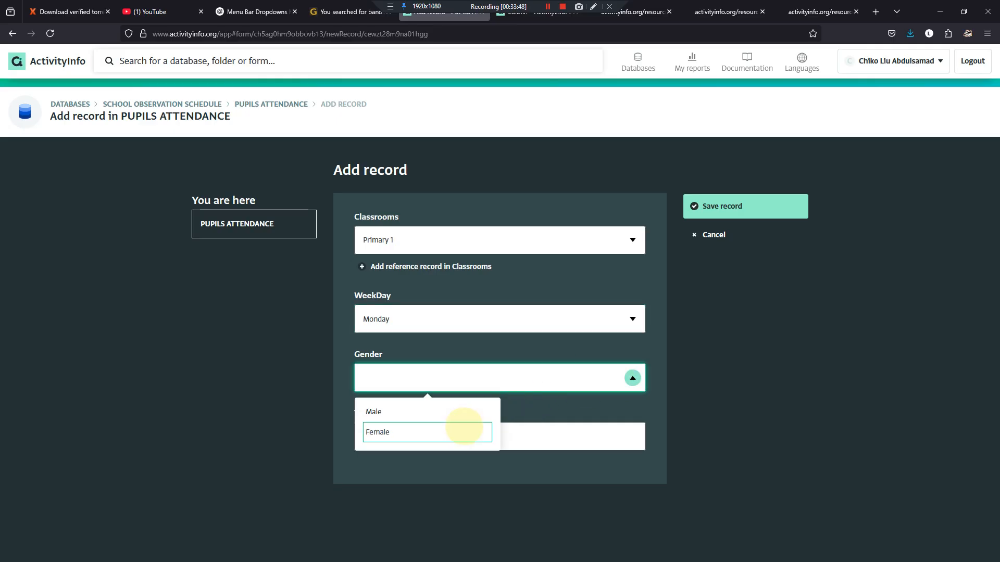
{"action": "left_click", "coordinate": [464, 427]}
{"action": "left_click", "coordinate": [368, 437]}
{"action": "left_click_drag", "start_coordinate": [368, 437], "coordinate": [351, 436]}
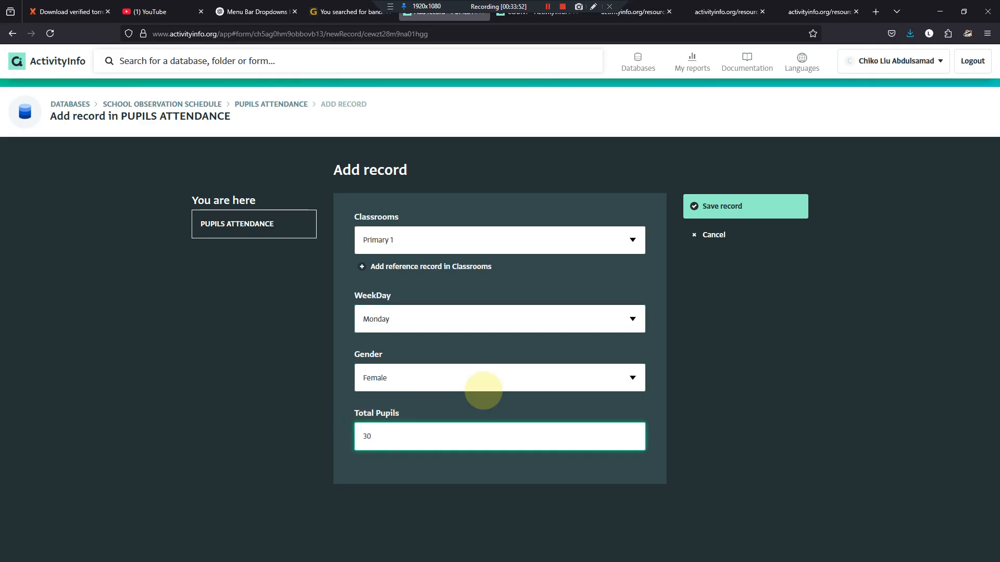
{"action": "left_click", "coordinate": [717, 209]}
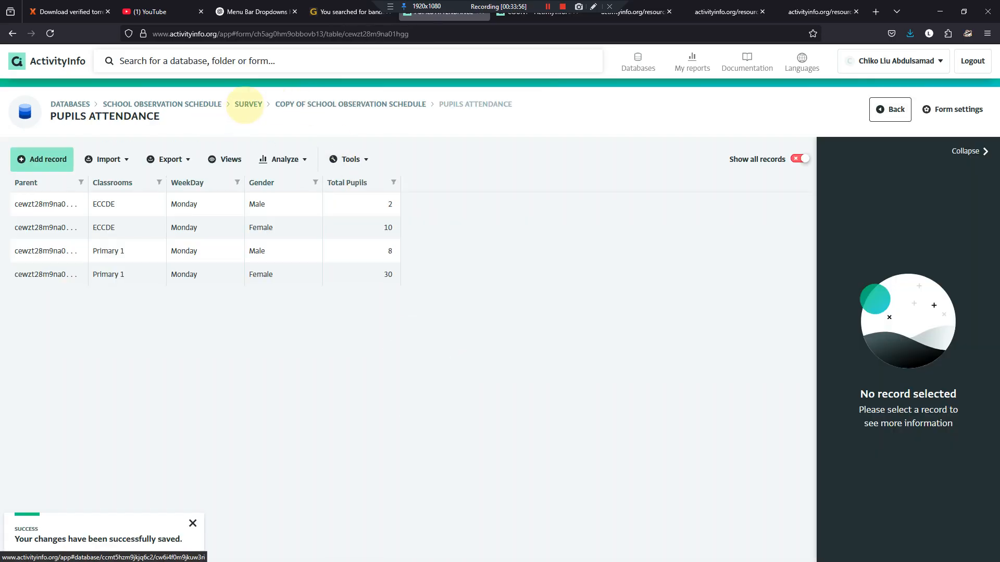
Step: Open the Pupil Attendance report from the Report folder of the SCHOOL OBSERVATION SCHEDULE database
{"action": "left_click", "coordinate": [197, 103]}
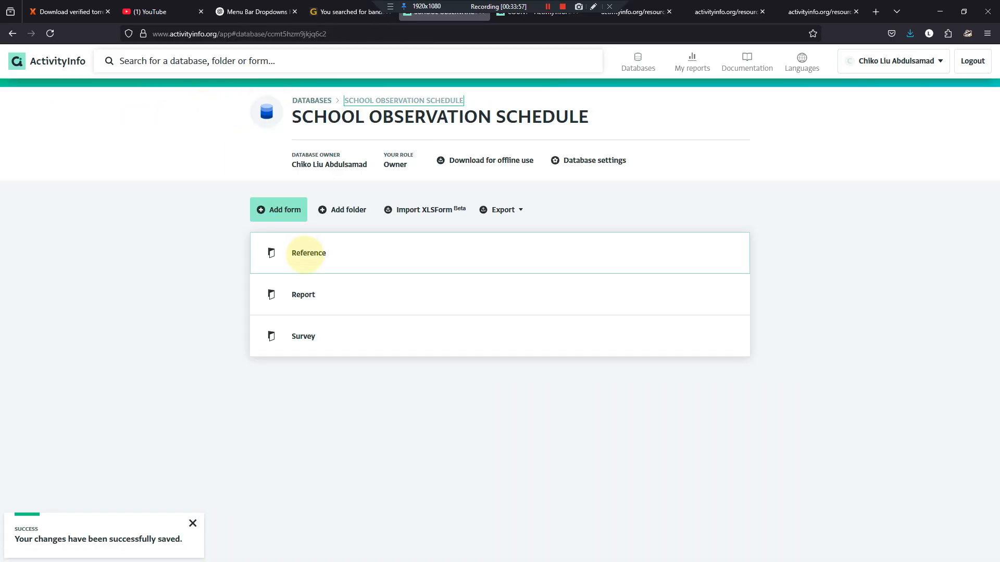
{"action": "left_click", "coordinate": [308, 253]}
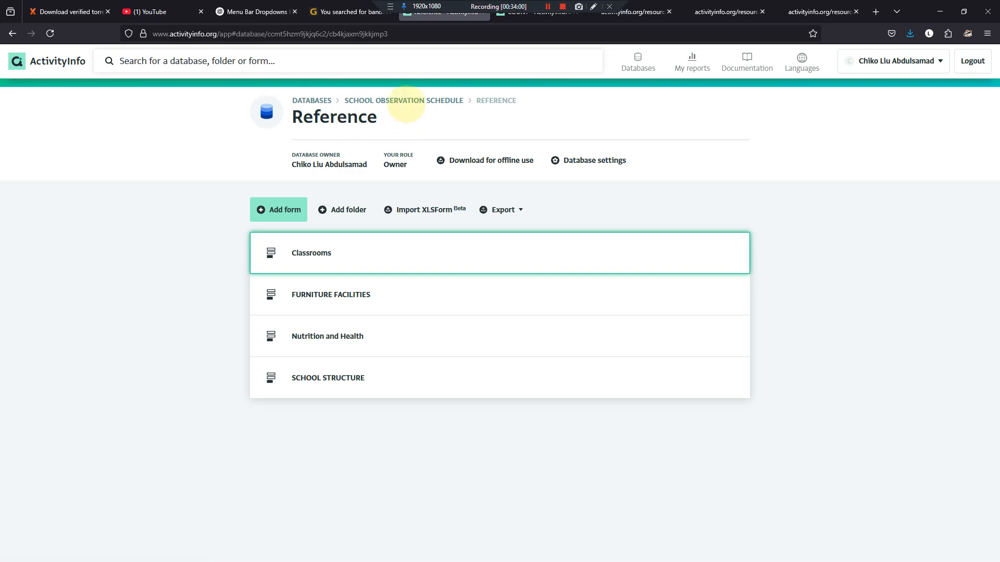
{"action": "left_click", "coordinate": [406, 100]}
{"action": "left_click", "coordinate": [313, 294]}
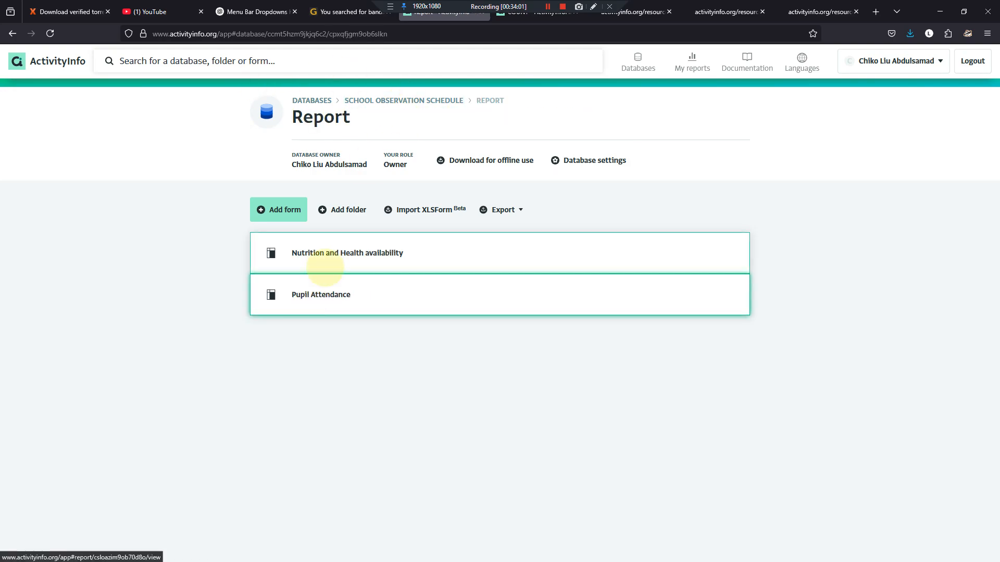
{"action": "left_click", "coordinate": [327, 303]}
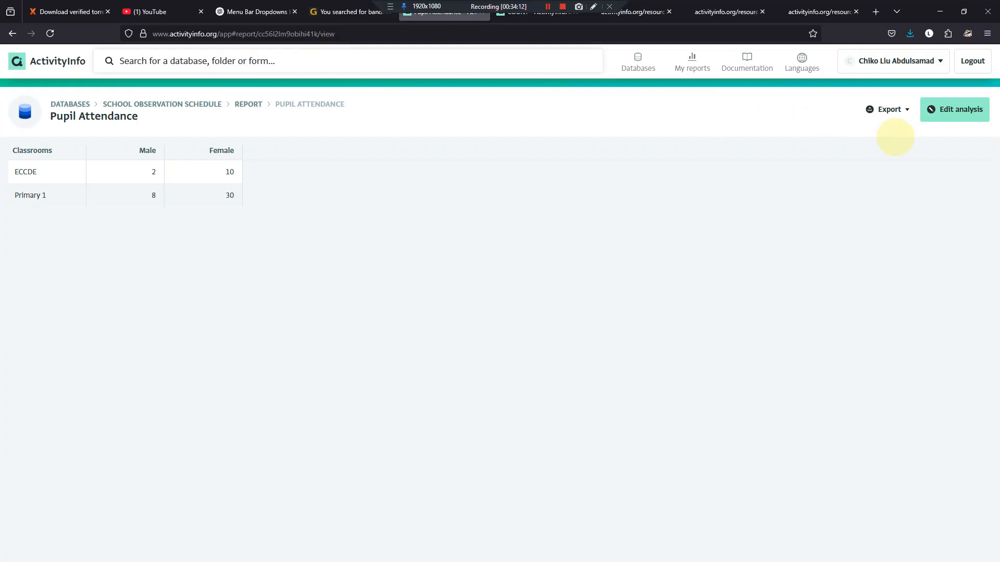
Step: Edit the Pupil Attendance analysis to add WeekDay as a column grouping above Gender, and save the report
{"action": "left_click", "coordinate": [941, 109]}
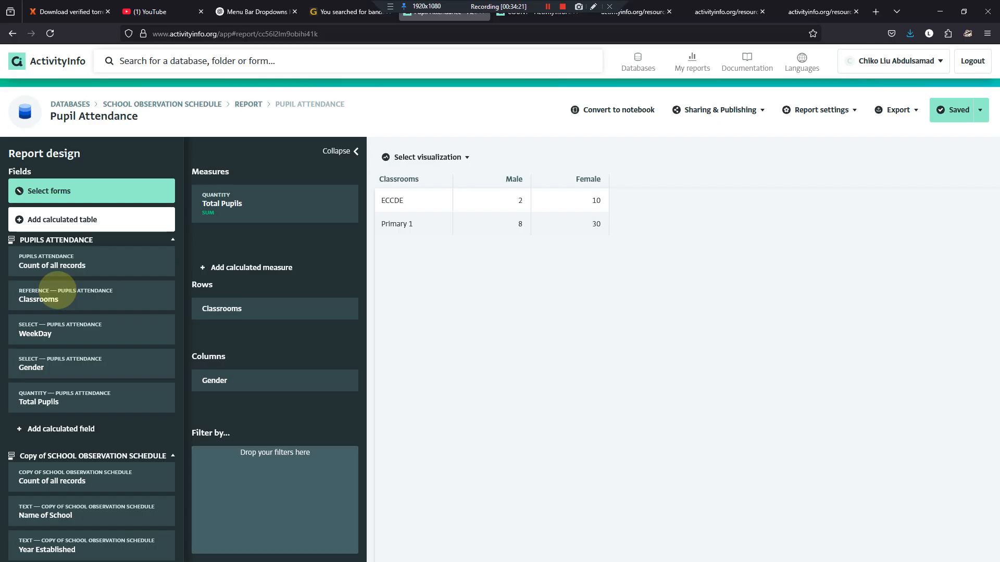
{"action": "left_click_drag", "start_coordinate": [64, 333], "coordinate": [250, 343]}
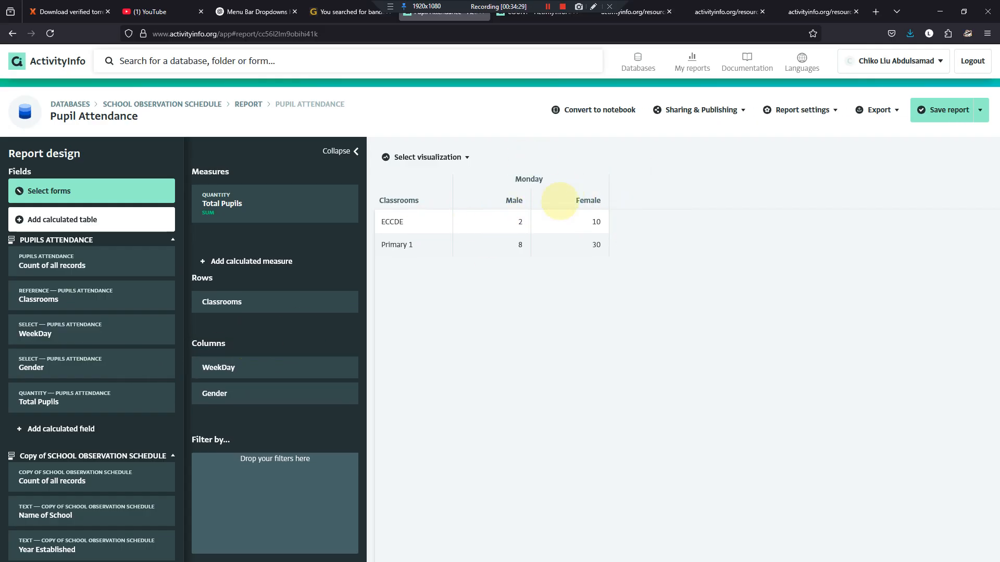
{"action": "left_click", "coordinate": [940, 118]}
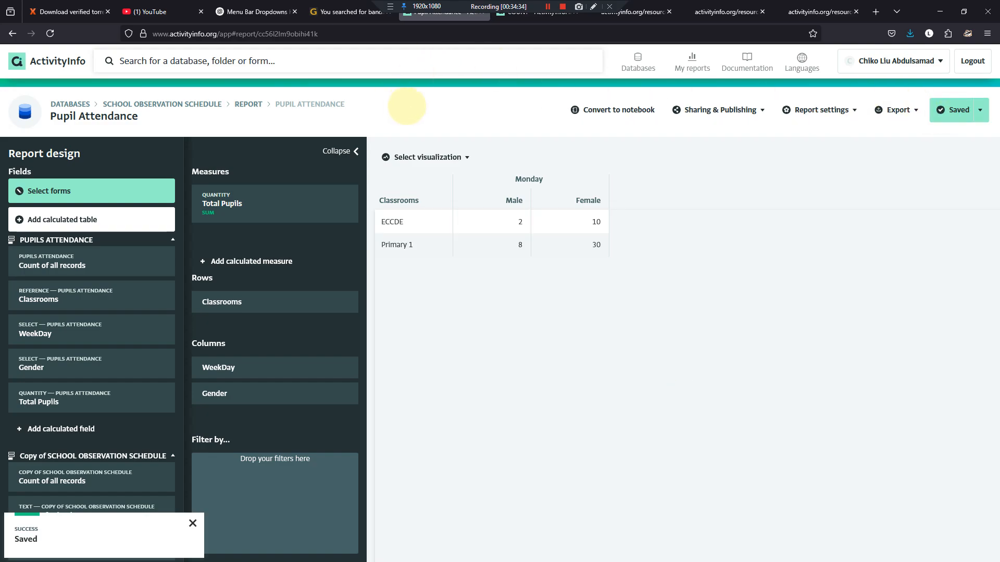
Step: Return to the copied observation schedule in the Survey folder and open Grace Academy's PUPILS ATTENDANCE records
{"action": "left_click", "coordinate": [200, 104]}
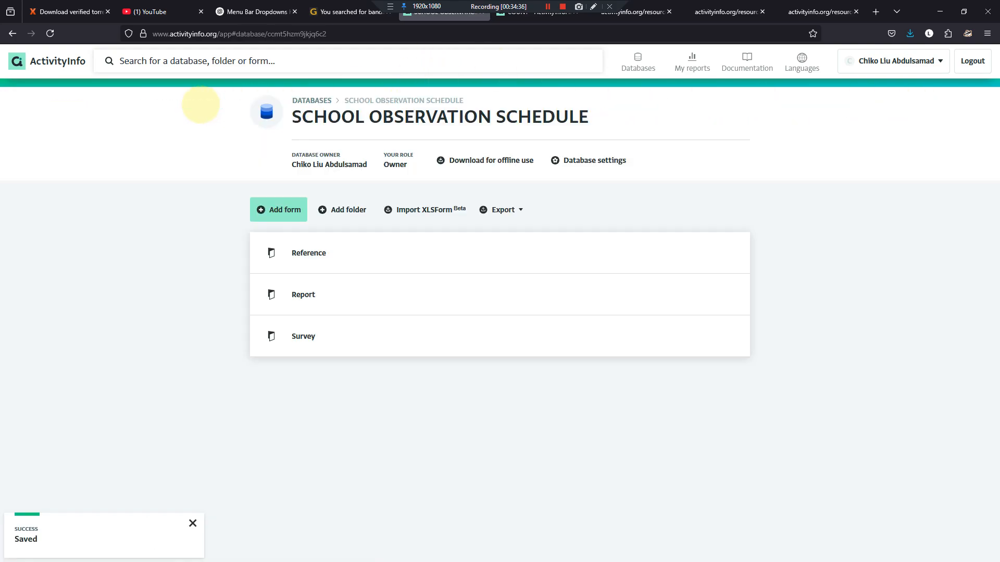
{"action": "left_click", "coordinate": [302, 336]}
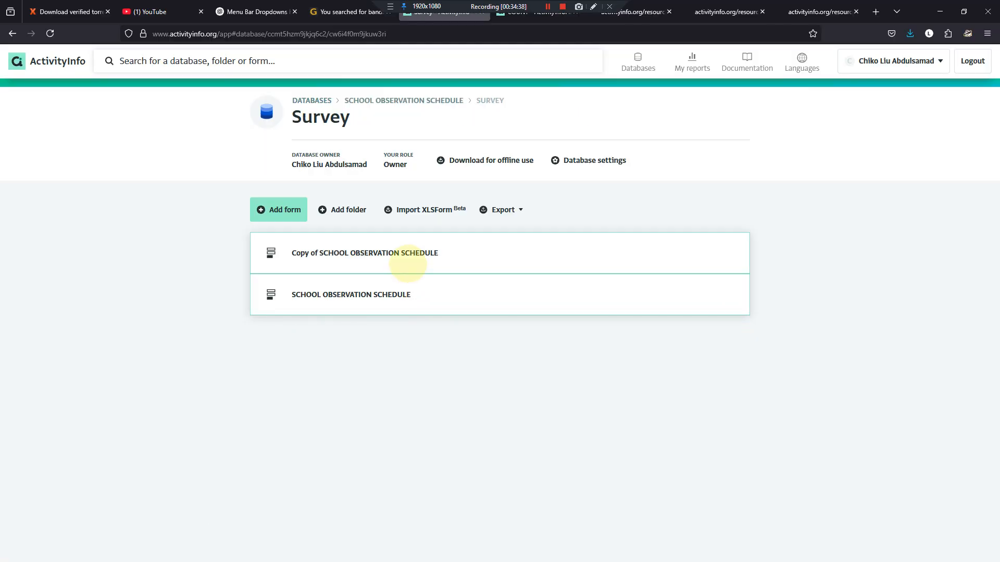
{"action": "left_click", "coordinate": [407, 262]}
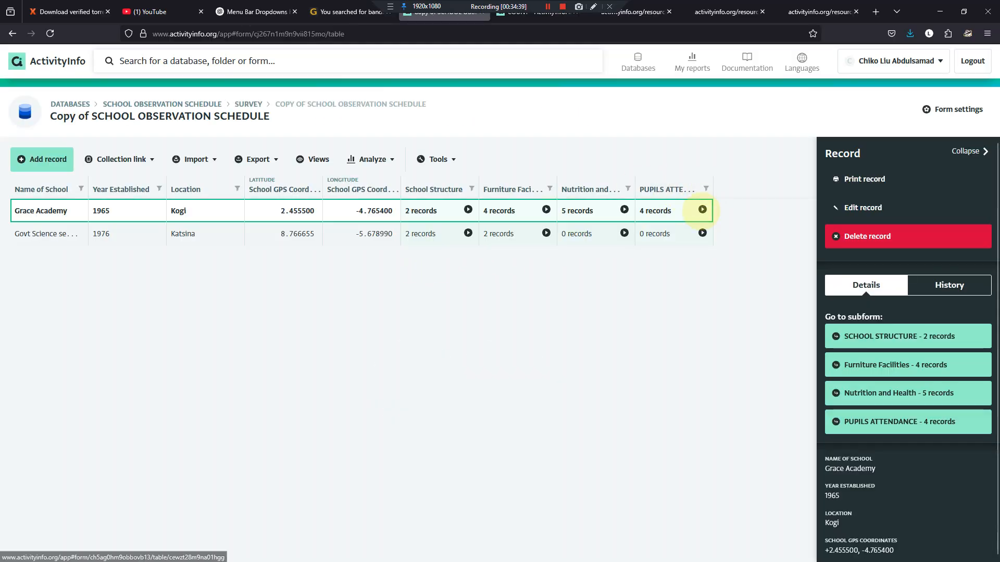
{"action": "left_click", "coordinate": [702, 209]}
Step: Add and save an attendance record for classroom ECCDE, Tuesday, Male, with 0 total pupils
{"action": "left_click", "coordinate": [45, 158]}
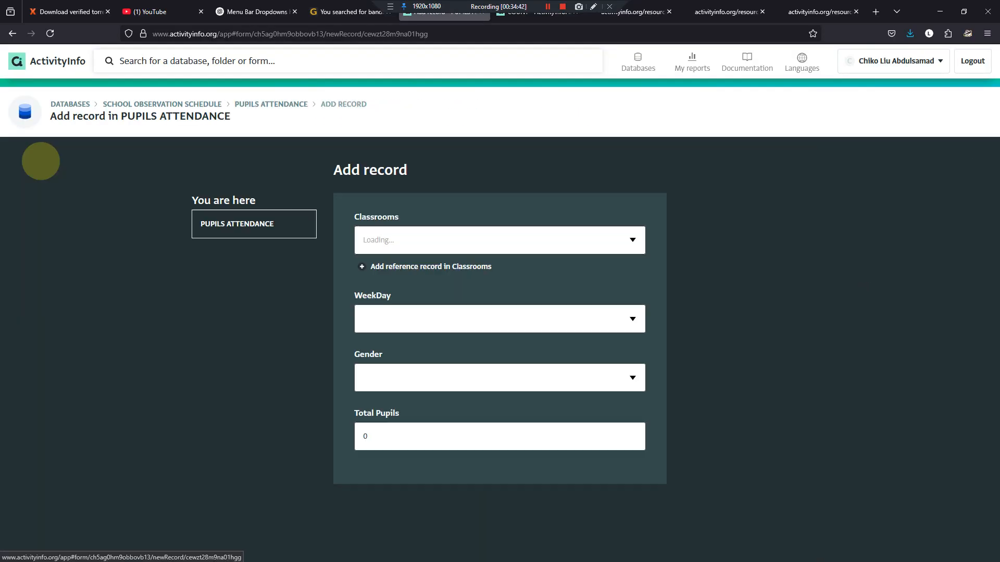
{"action": "left_click", "coordinate": [631, 240]}
{"action": "left_click", "coordinate": [424, 274]}
{"action": "left_click", "coordinate": [632, 319]}
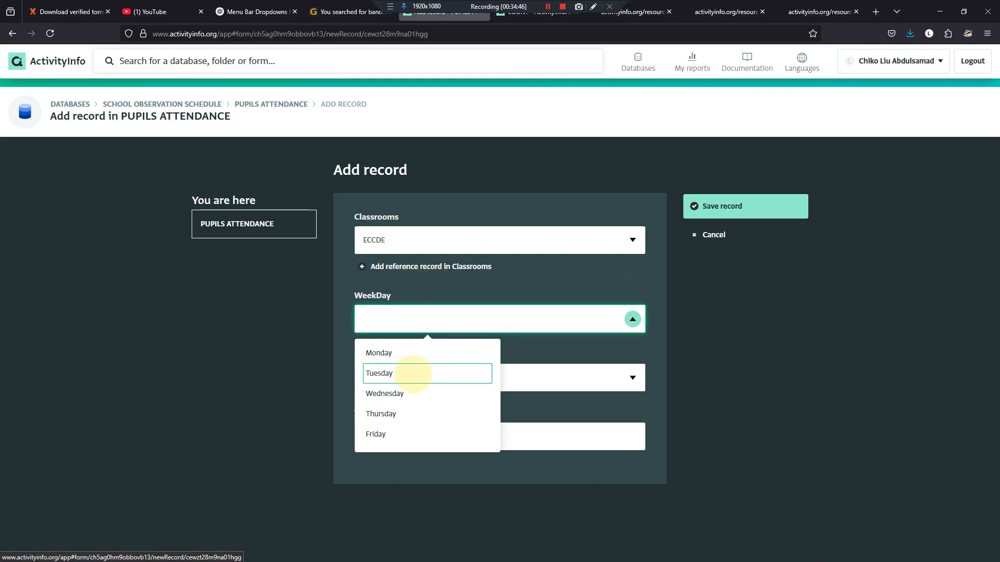
{"action": "left_click", "coordinate": [413, 373]}
{"action": "left_click", "coordinate": [624, 379]}
{"action": "left_click", "coordinate": [469, 411]}
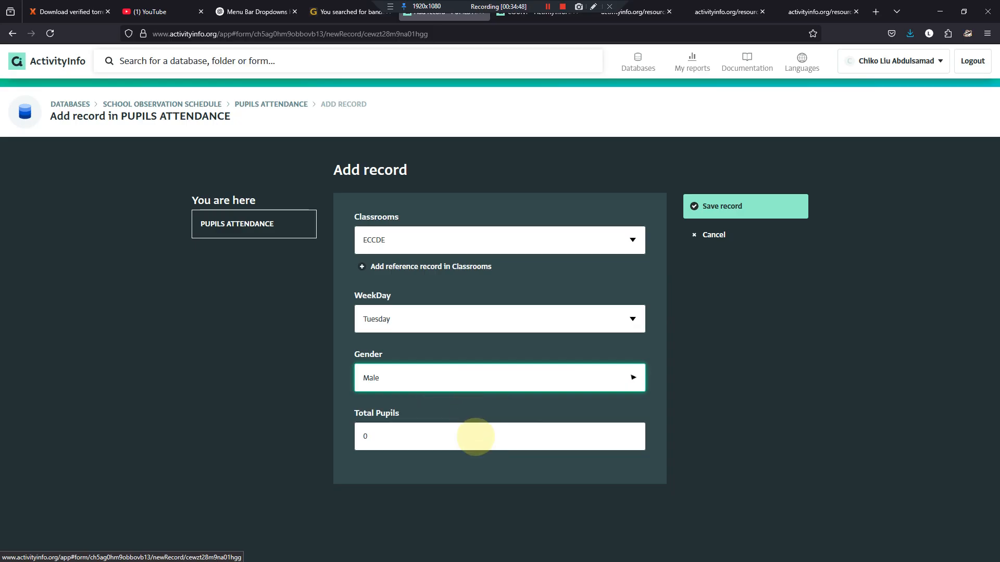
{"action": "key", "text": "Tab"}
{"action": "left_click", "coordinate": [703, 205]}
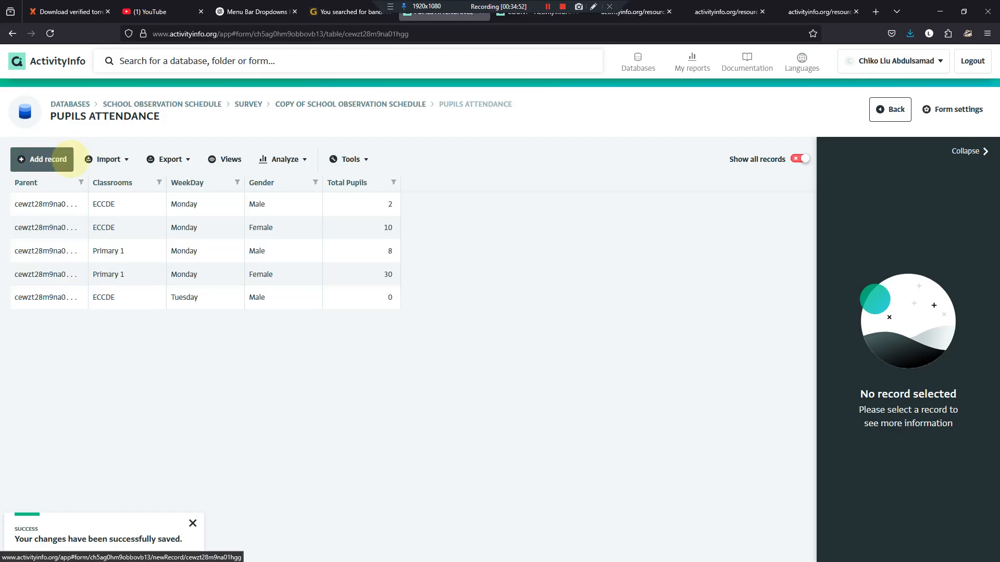
Step: Add and save an attendance record for classroom ECCDE, Tuesday, Female, with 12 total pupils
{"action": "left_click", "coordinate": [41, 159]}
{"action": "left_click", "coordinate": [632, 240]}
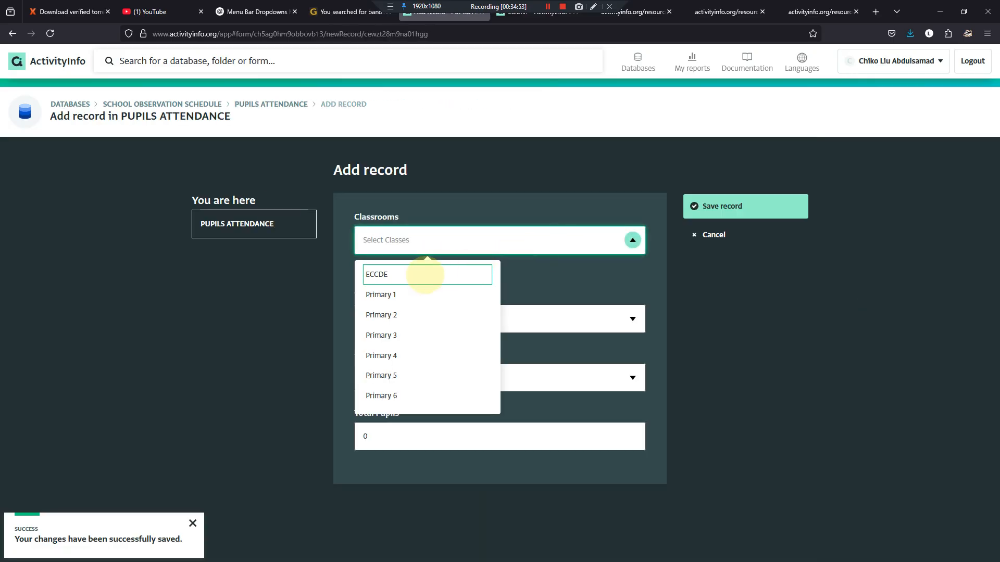
{"action": "left_click", "coordinate": [424, 274]}
{"action": "left_click", "coordinate": [631, 318]}
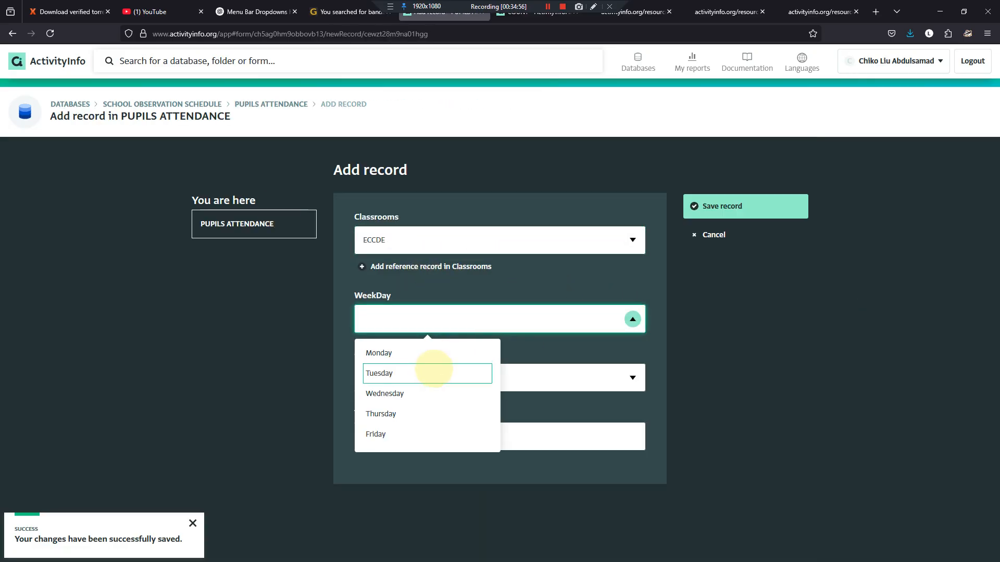
{"action": "left_click", "coordinate": [433, 369]}
{"action": "left_click", "coordinate": [631, 376]}
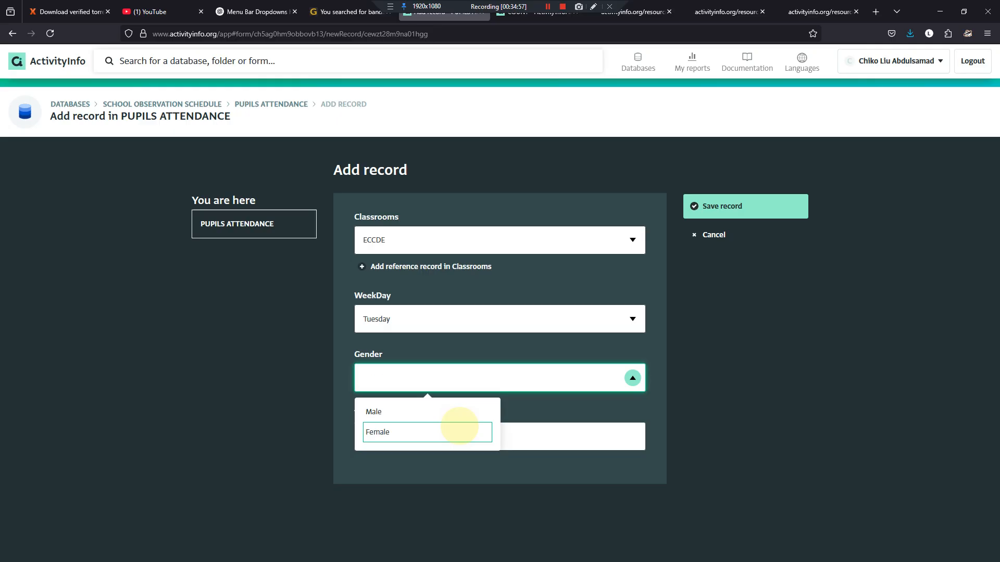
{"action": "left_click", "coordinate": [459, 428]}
{"action": "left_click", "coordinate": [456, 436]}
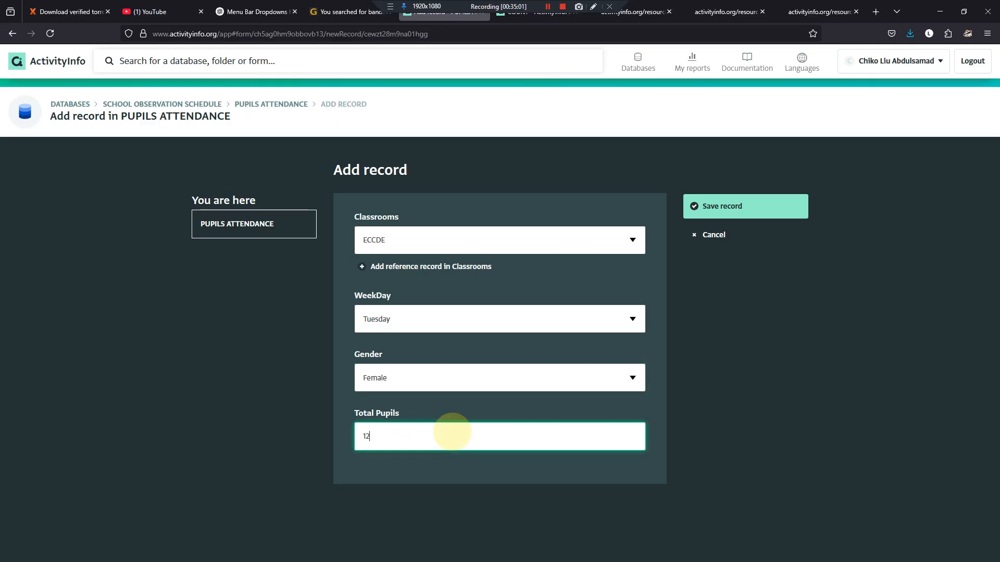
{"action": "left_click", "coordinate": [718, 206]}
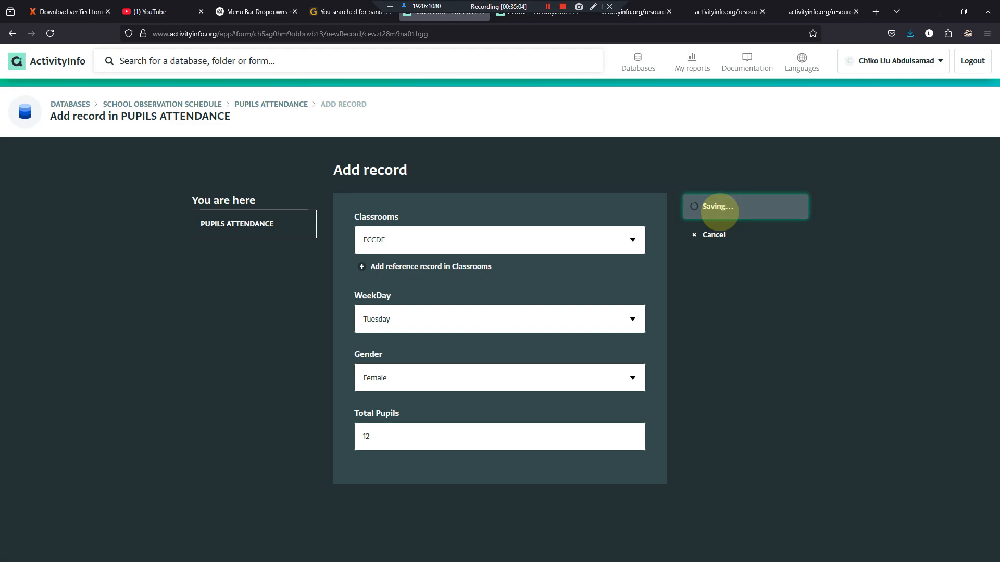
Step: Reopen the Pupil Attendance report from the Report folder and examine the totals by weekday and gender
{"action": "left_click", "coordinate": [211, 105]}
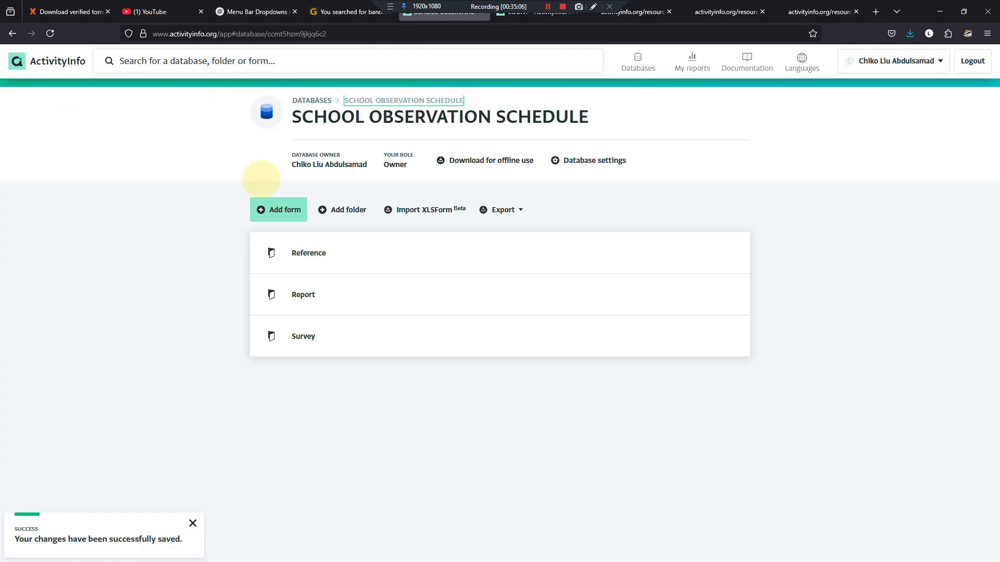
{"action": "left_click", "coordinate": [307, 295]}
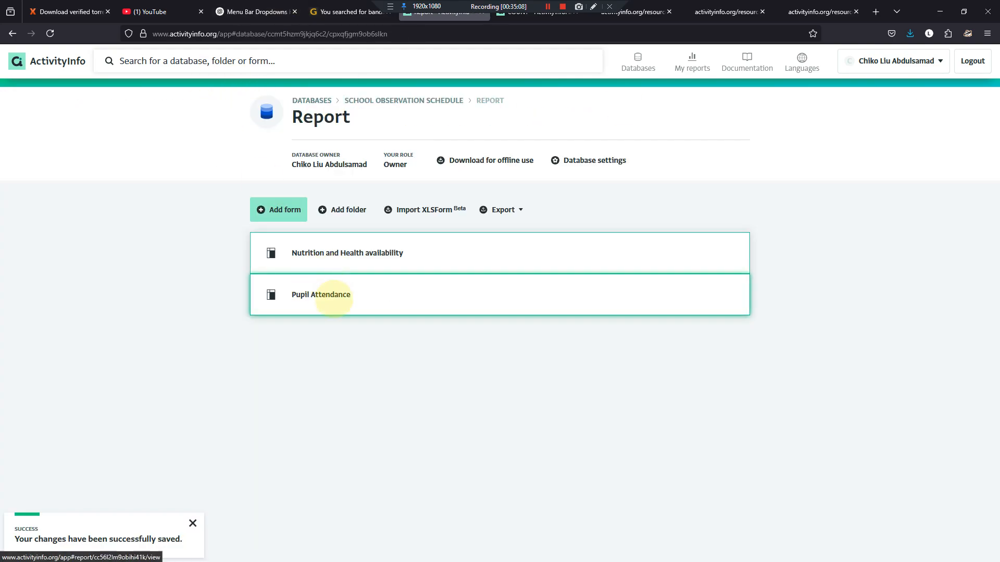
{"action": "left_click", "coordinate": [332, 296]}
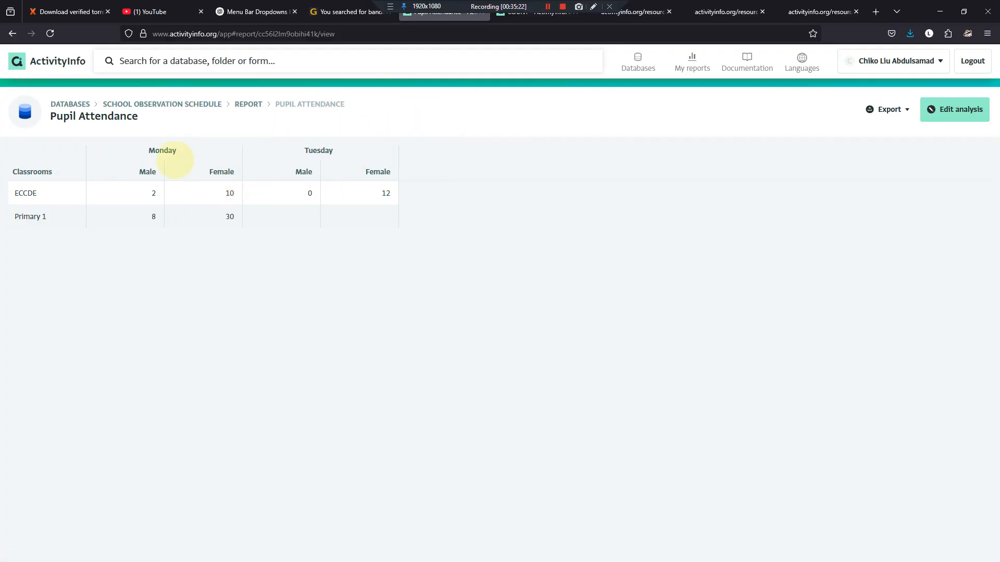
{"action": "mouse_move", "coordinate": [473, 555]}
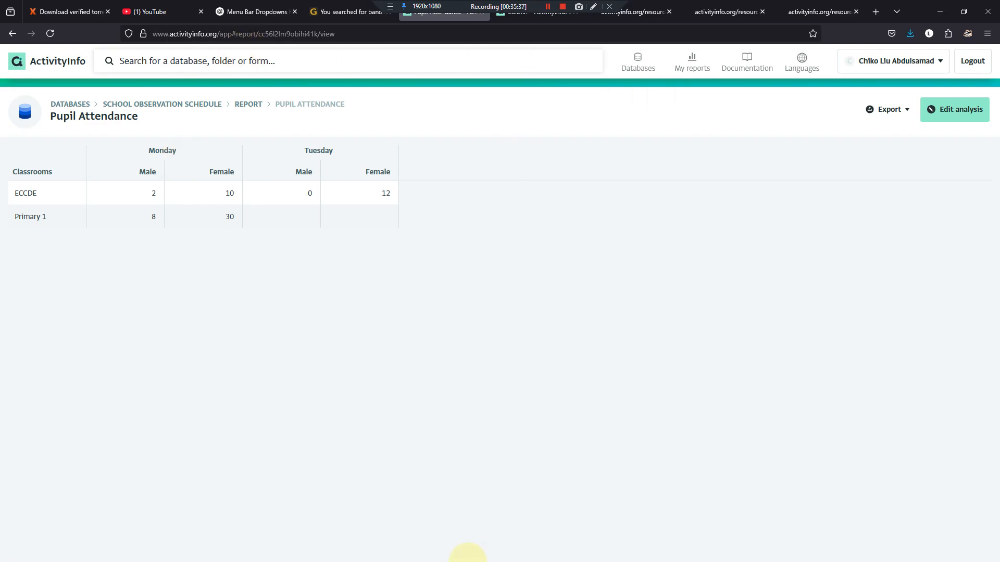
Step: Open the Copy of SCHOOL OBSERVATION SCHEDULE form from the Survey folder for design editing
{"action": "left_click", "coordinate": [198, 104]}
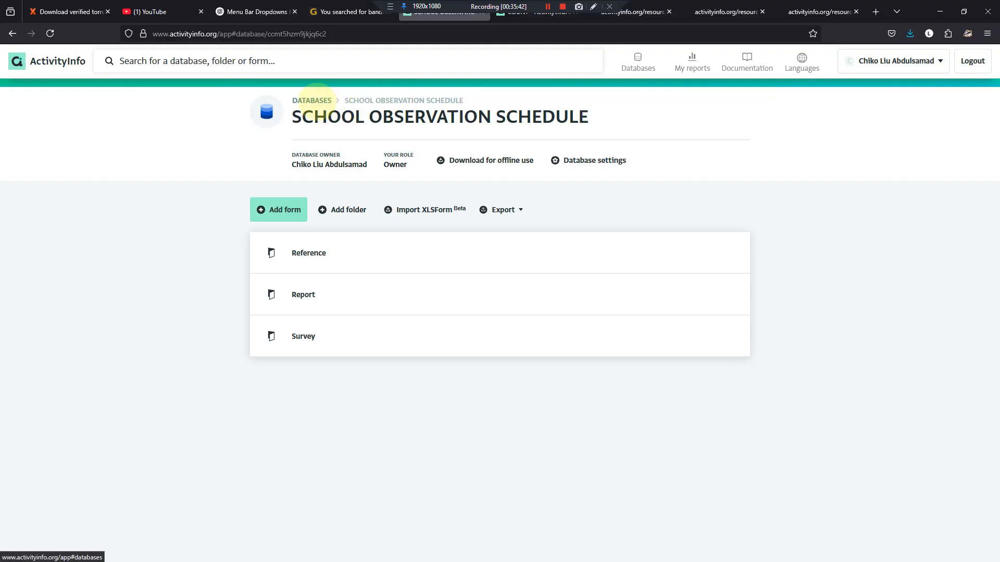
{"action": "left_click", "coordinate": [304, 337]}
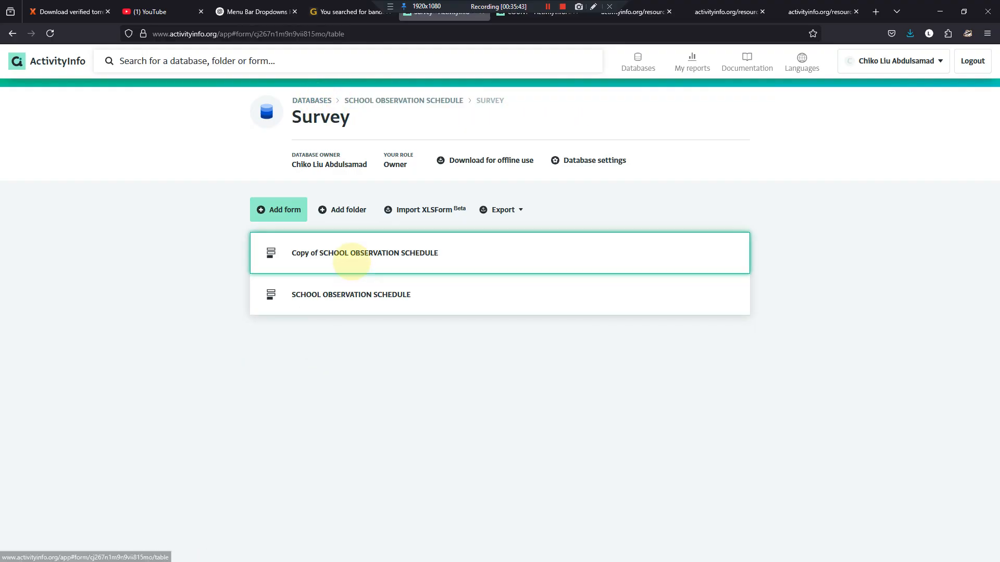
{"action": "left_click", "coordinate": [351, 260]}
{"action": "left_click", "coordinate": [937, 109]}
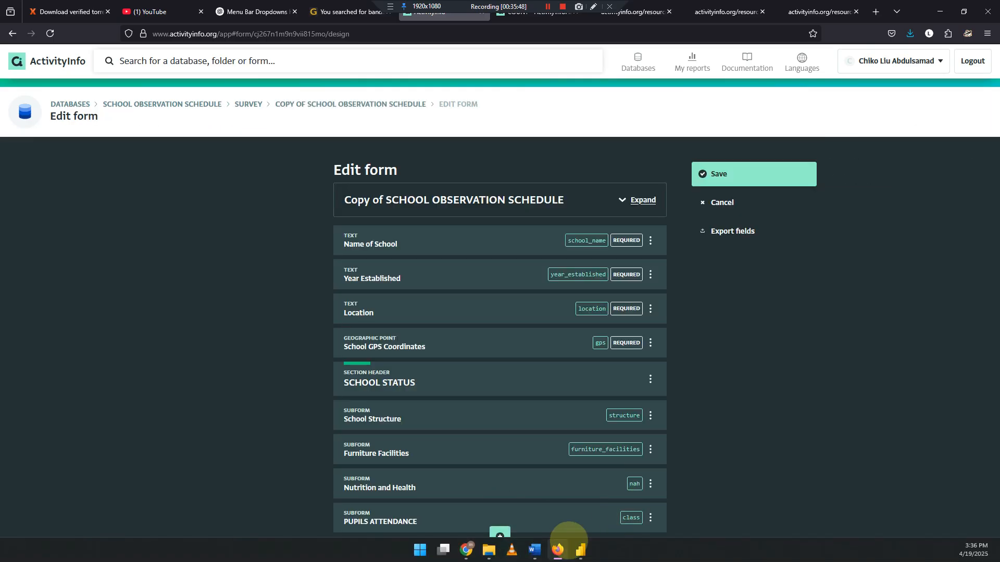
Step: Check the attendance and enrolment sections in the Word document, and return to the form editor with the PUPILS ATTENDANCE field collapsed
{"action": "left_click", "coordinate": [533, 550]}
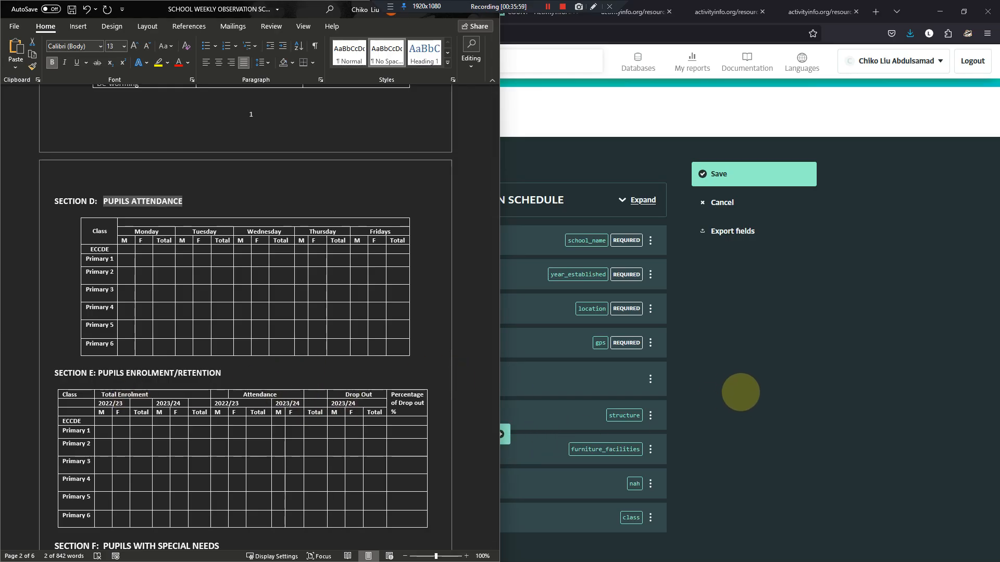
{"action": "left_click", "coordinate": [741, 392]}
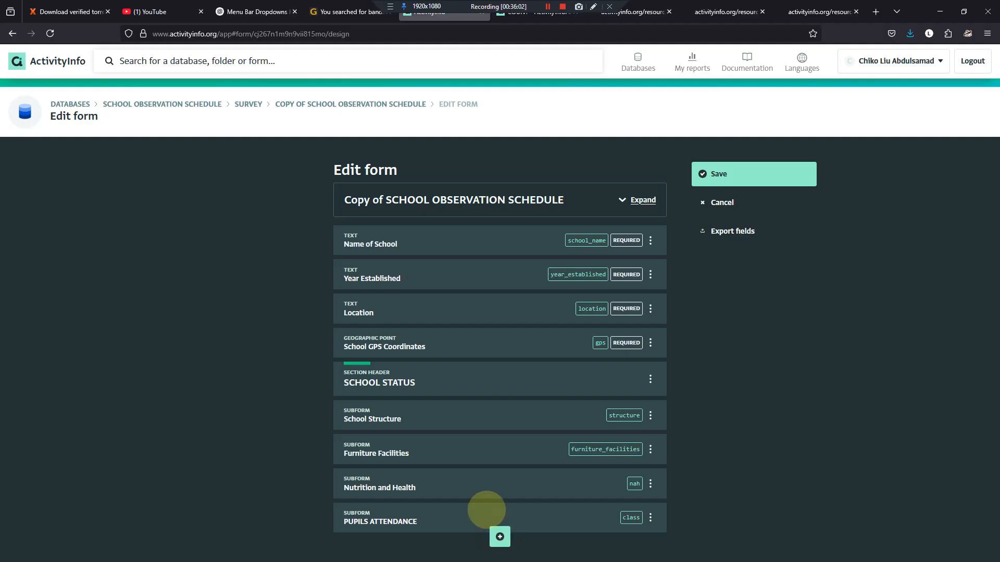
{"action": "left_click", "coordinate": [497, 508]}
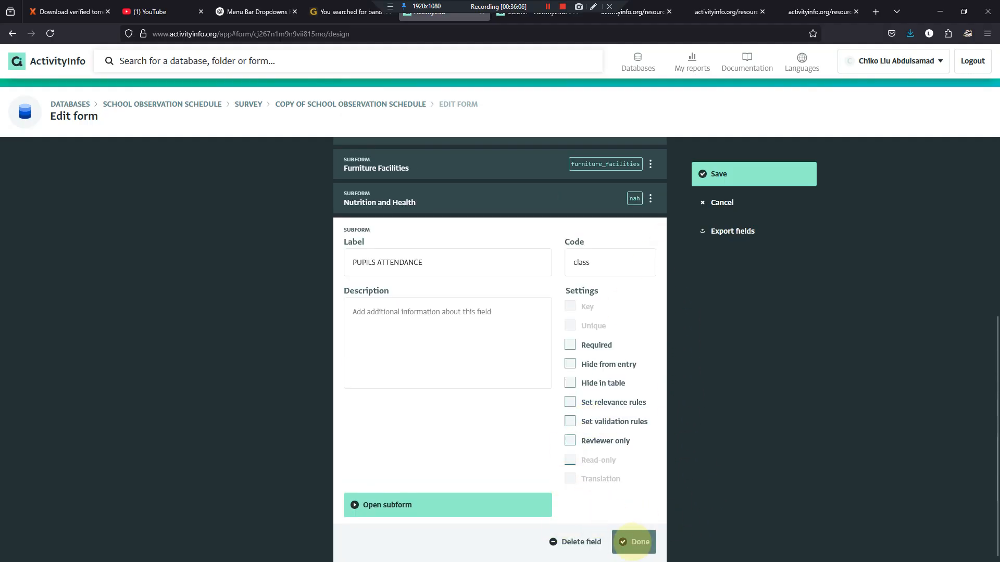
{"action": "left_click", "coordinate": [633, 541]}
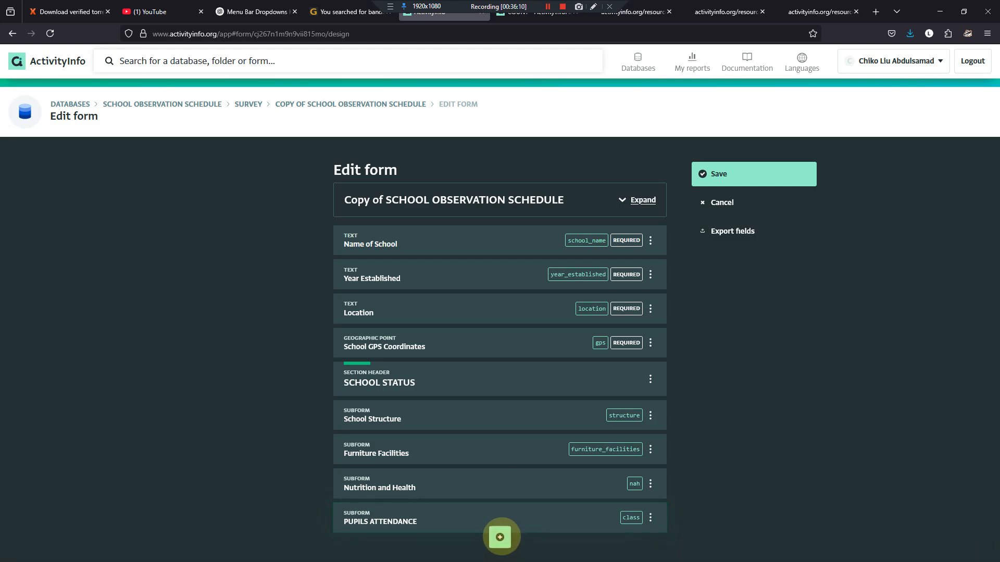
Step: Add a subform field labelled PUPILS ENROLMENT/RETENTION, copying the Section E title from the Word document, and give it the code per
{"action": "left_click", "coordinate": [500, 536]}
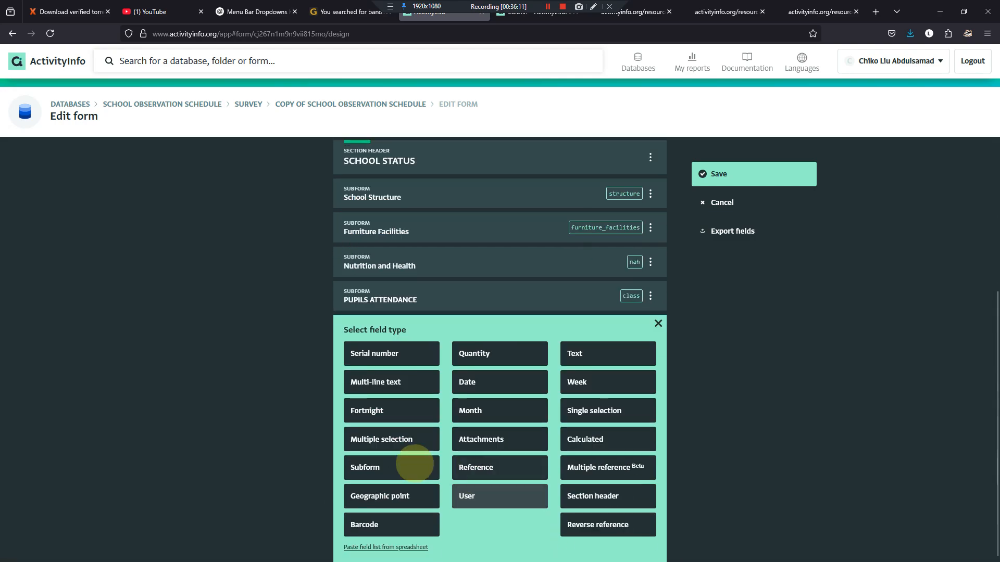
{"action": "left_click", "coordinate": [403, 463]}
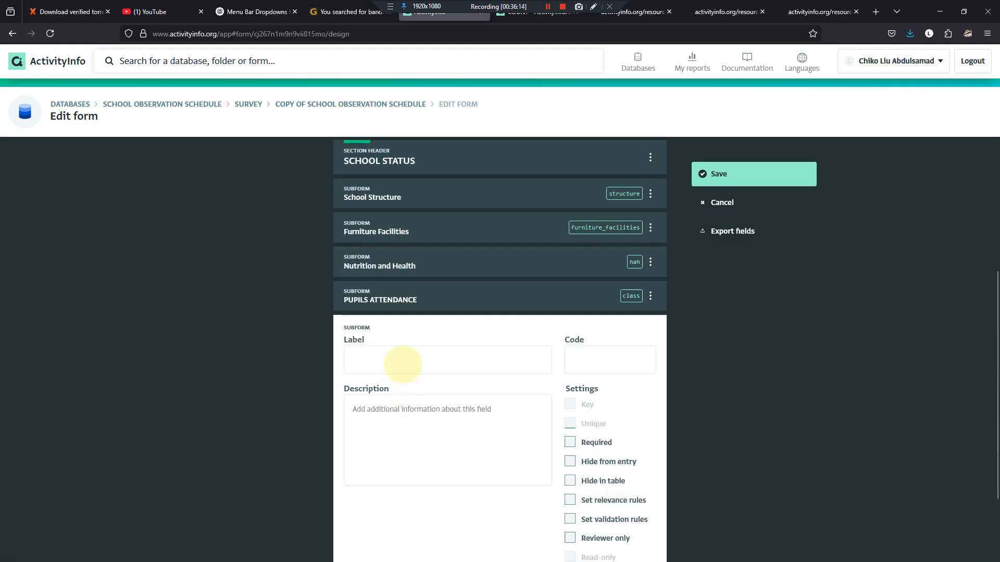
{"action": "left_click", "coordinate": [403, 365]}
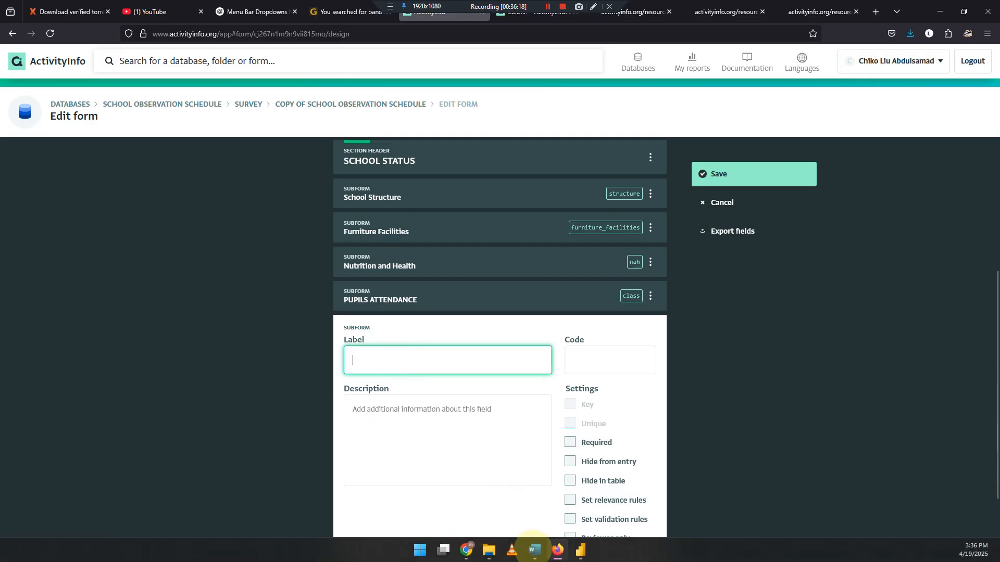
{"action": "left_click", "coordinate": [534, 550]}
{"action": "left_click", "coordinate": [225, 374]}
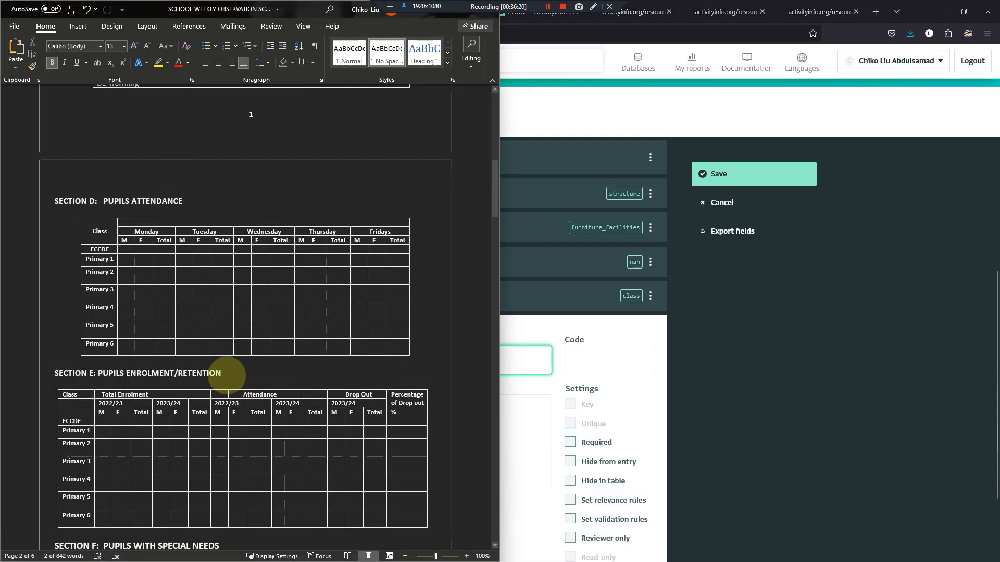
{"action": "left_click_drag", "start_coordinate": [209, 373], "coordinate": [108, 374]}
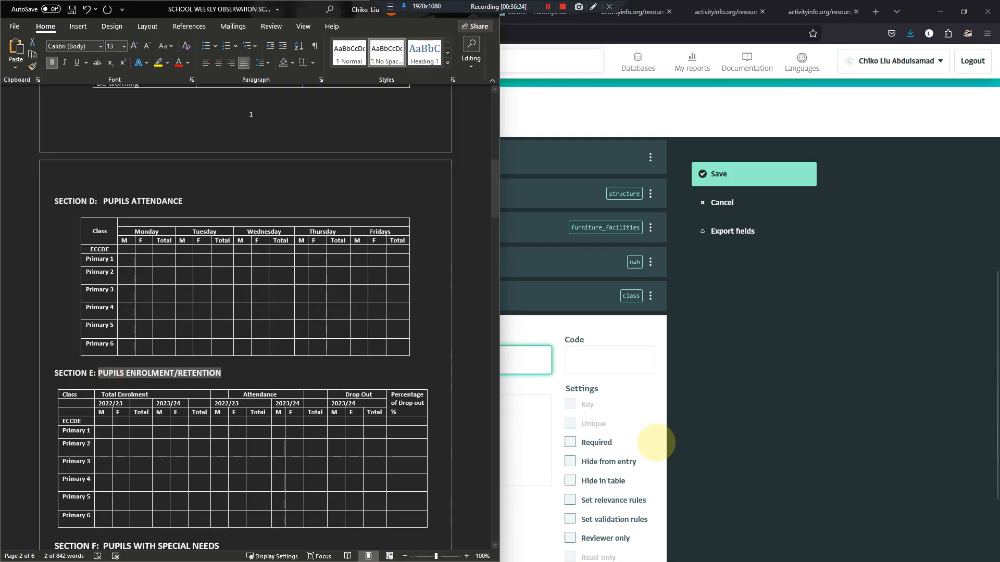
{"action": "left_click", "coordinate": [531, 363]}
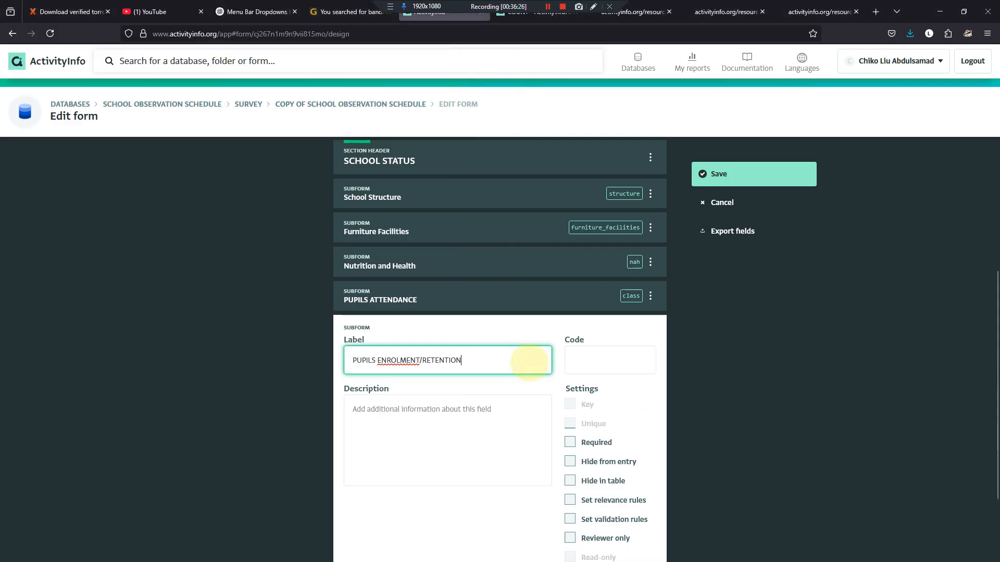
{"action": "key", "text": "Tab"}
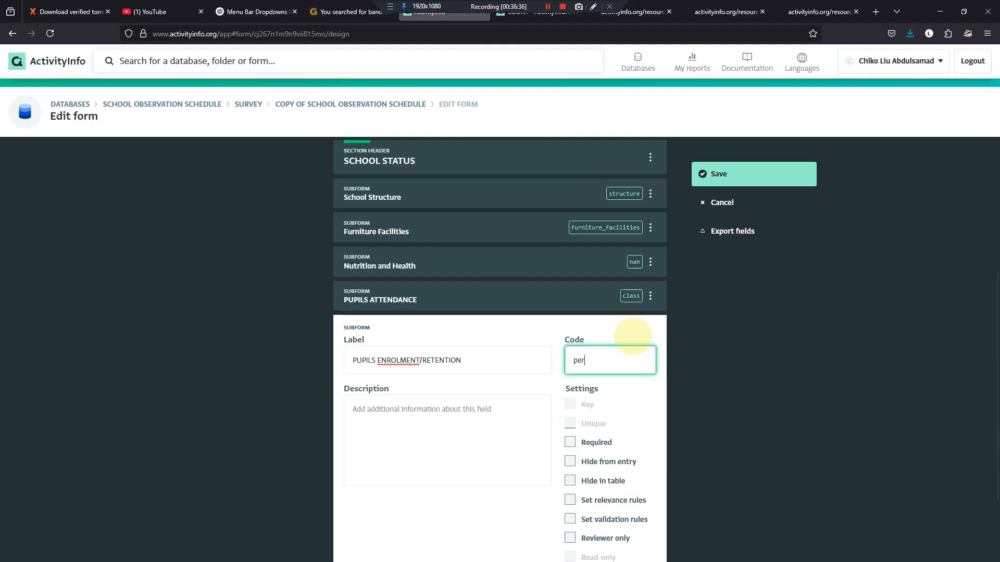
Step: Save the form changes and open the PUPILS ENROLMENT/RETENTION subform for editing
{"action": "scroll", "coordinate": [625, 353], "scroll_direction": "down", "scroll_amount": 2}
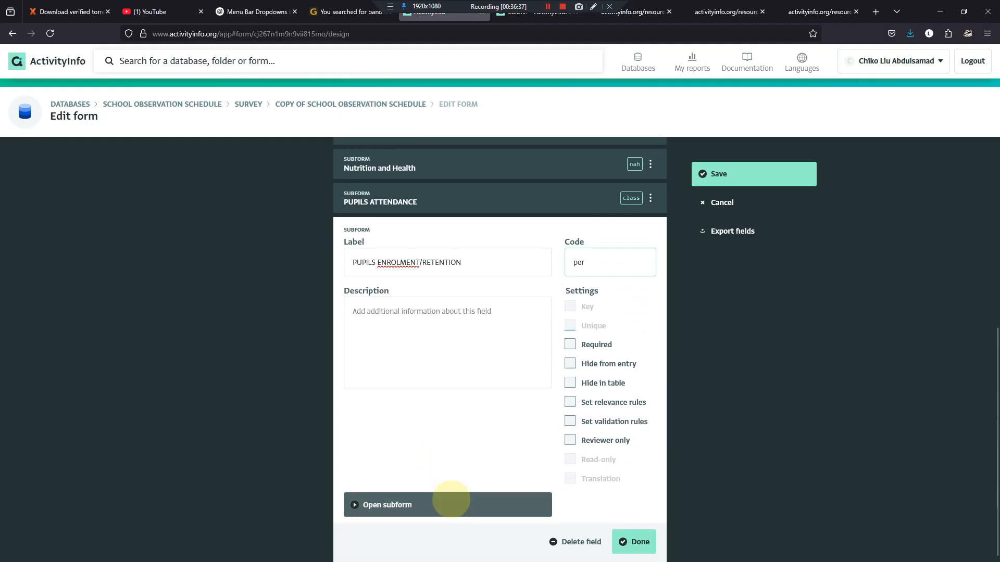
{"action": "left_click", "coordinate": [451, 499]}
{"action": "left_click", "coordinate": [531, 323]}
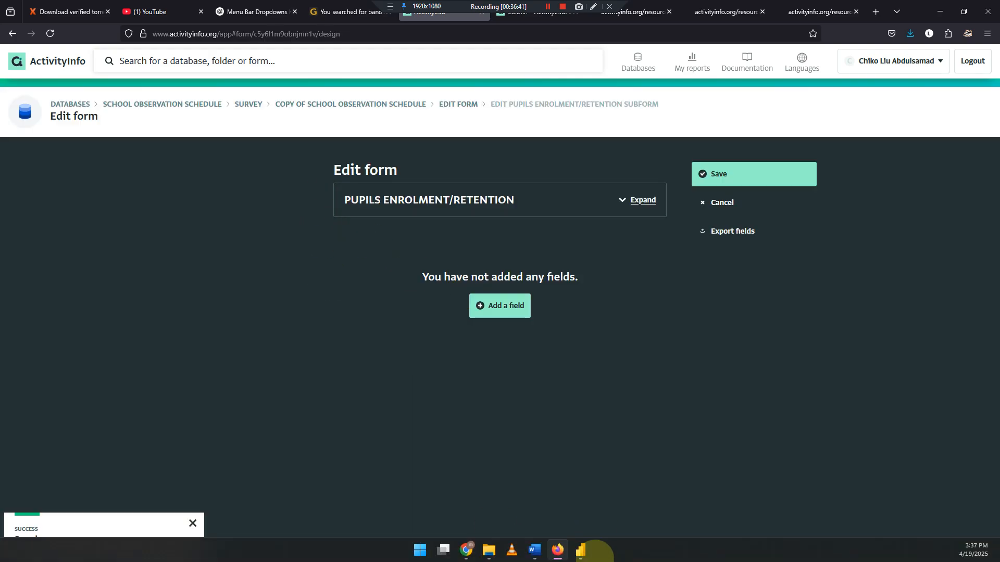
Step: Check Section E in the Word document and add a reference field to the Classrooms form in the database's Reference folder
{"action": "left_click", "coordinate": [536, 548]}
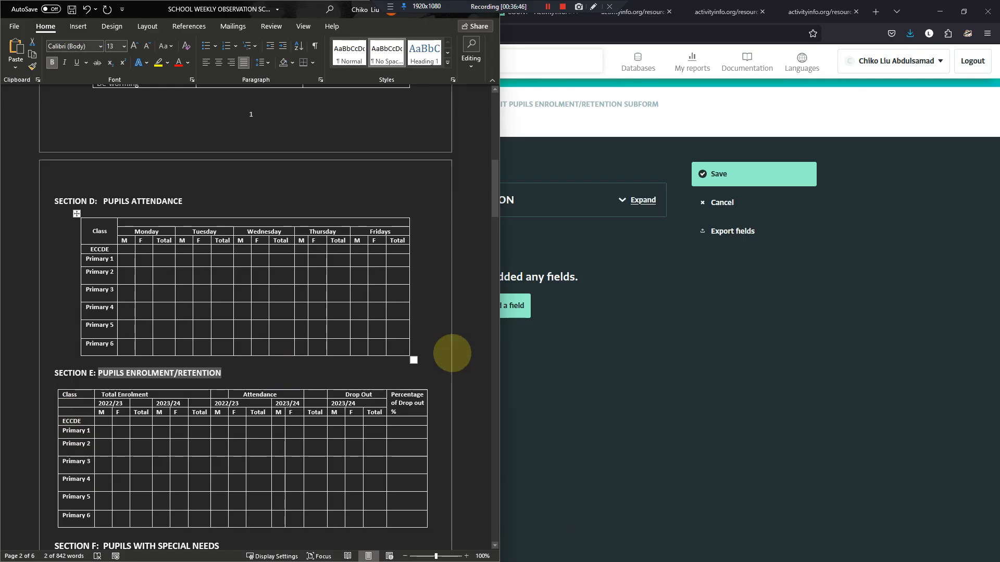
{"action": "left_click", "coordinate": [513, 307]}
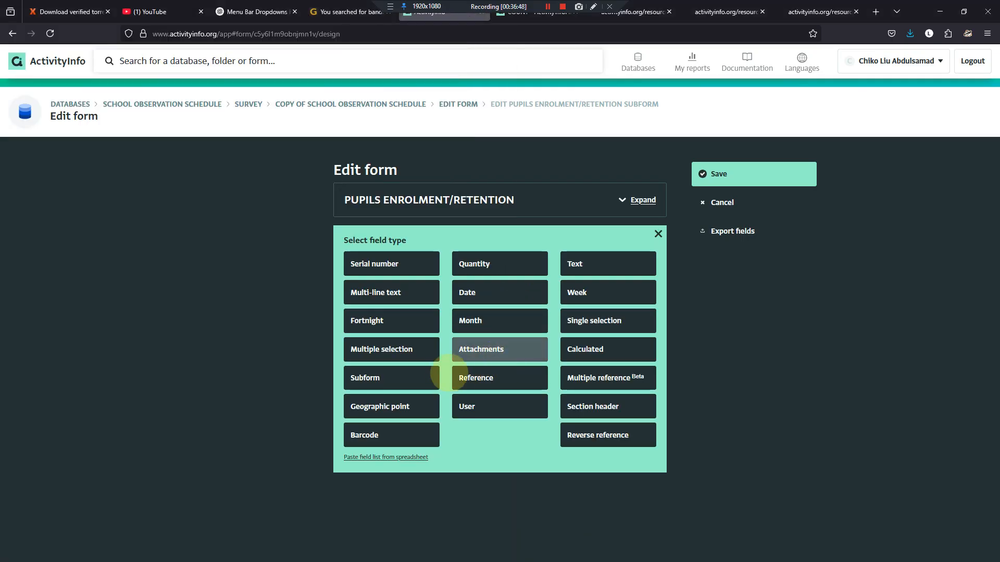
{"action": "left_click", "coordinate": [475, 378]}
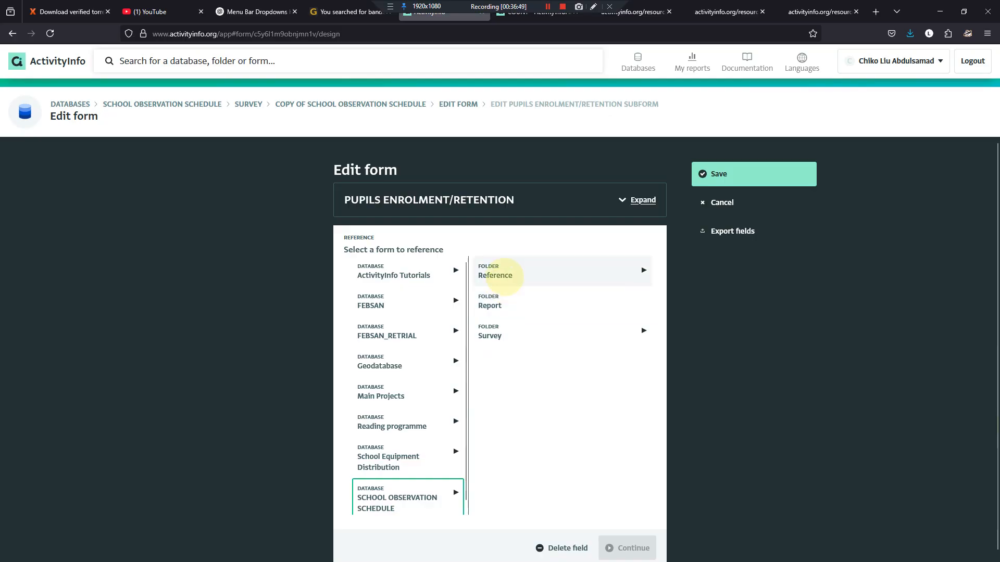
{"action": "left_click", "coordinate": [491, 273]}
{"action": "left_click", "coordinate": [567, 274]}
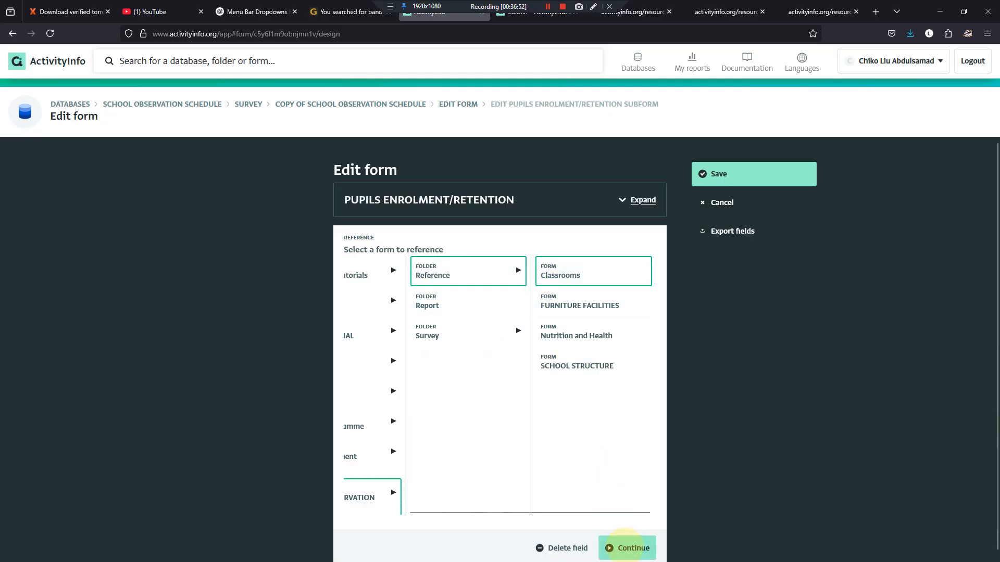
{"action": "left_click", "coordinate": [612, 547]}
Step: Give the Classrooms reference field the code classes, enable custom lookup on it, and finish the field
{"action": "left_click", "coordinate": [604, 270]}
{"action": "type", "text": "classes"}
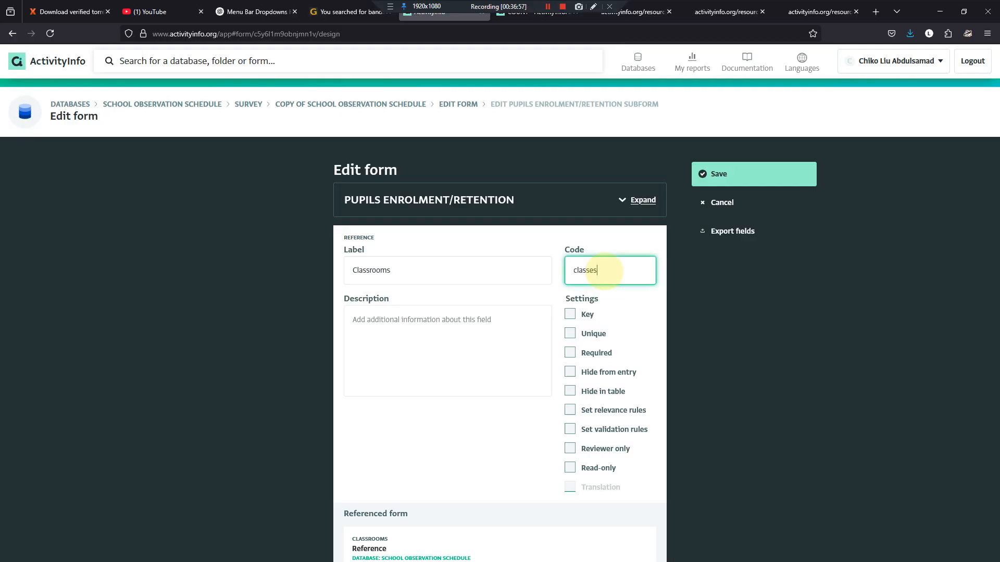
{"action": "scroll", "coordinate": [531, 296], "scroll_direction": "down", "scroll_amount": 3}
{"action": "left_click", "coordinate": [646, 425]}
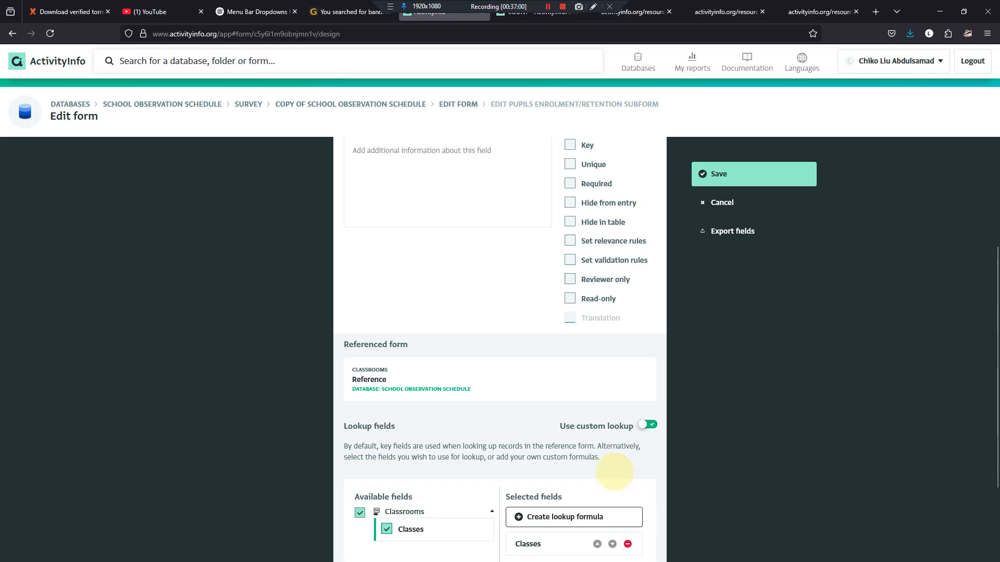
{"action": "scroll", "coordinate": [615, 471], "scroll_direction": "down", "scroll_amount": 3}
{"action": "left_click", "coordinate": [636, 540]}
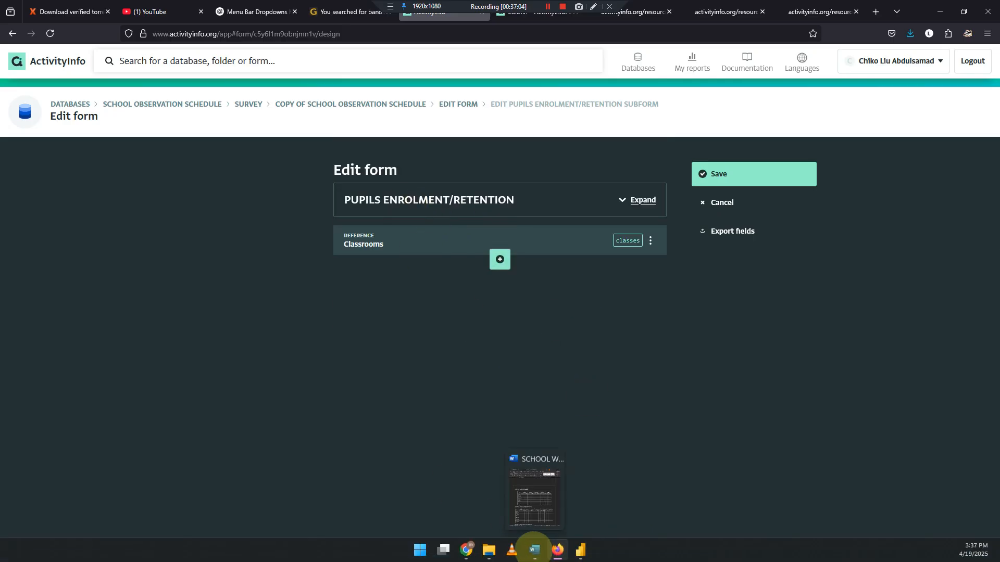
Step: Bring up the Word document and arrange the browser window beside it so both are visible
{"action": "left_click", "coordinate": [535, 549]}
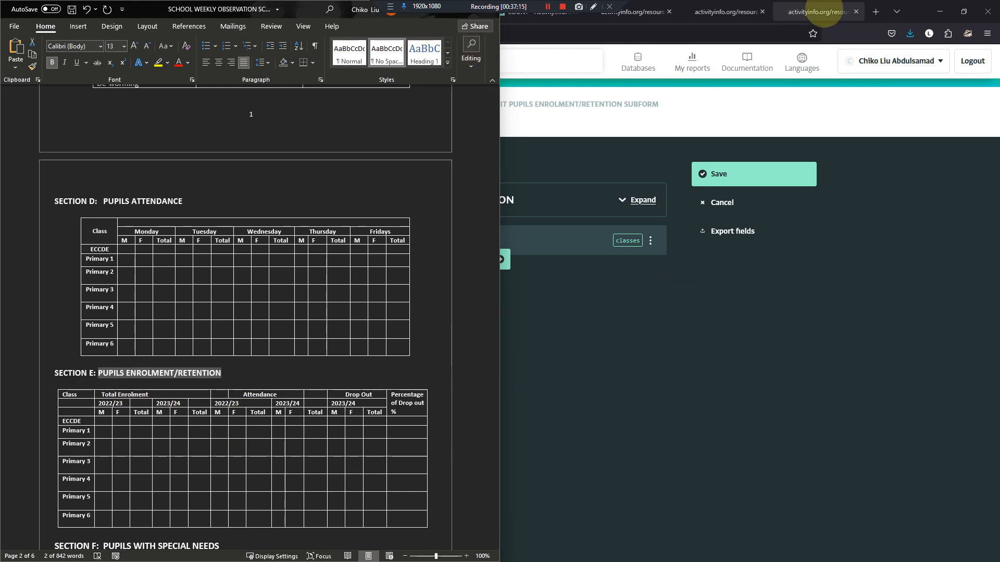
{"action": "left_click_drag", "start_coordinate": [919, 16], "coordinate": [997, 115]}
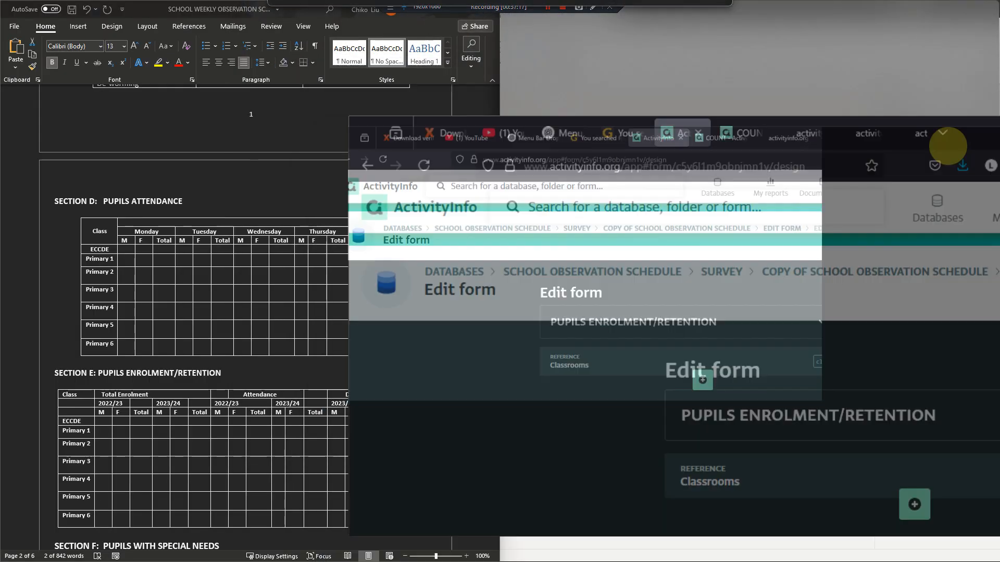
{"action": "left_click_drag", "start_coordinate": [763, 280], "coordinate": [771, 546]}
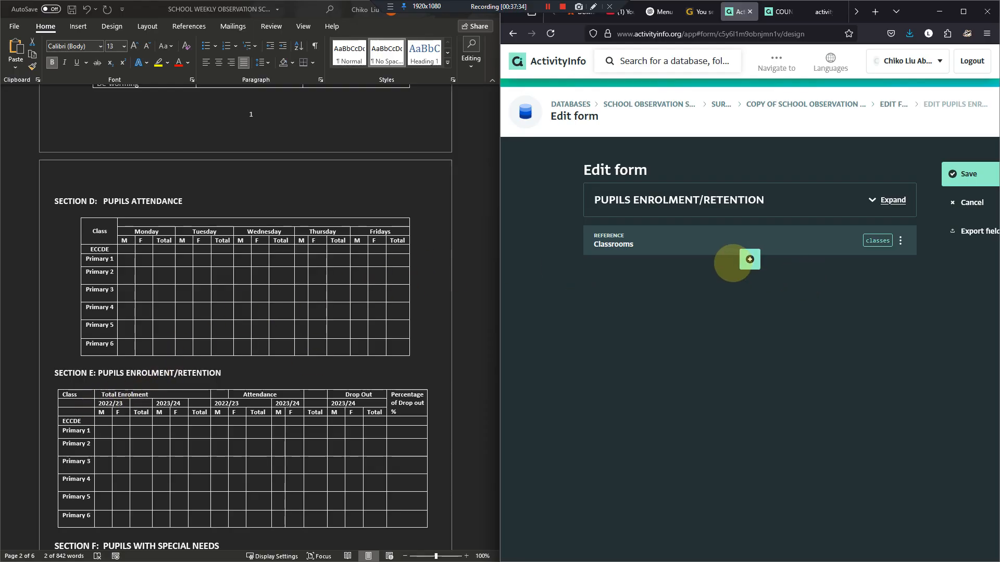
Step: Add a text field labelled 2022/2023 with the code session_1 below the Classrooms reference field
{"action": "left_click", "coordinate": [749, 260]}
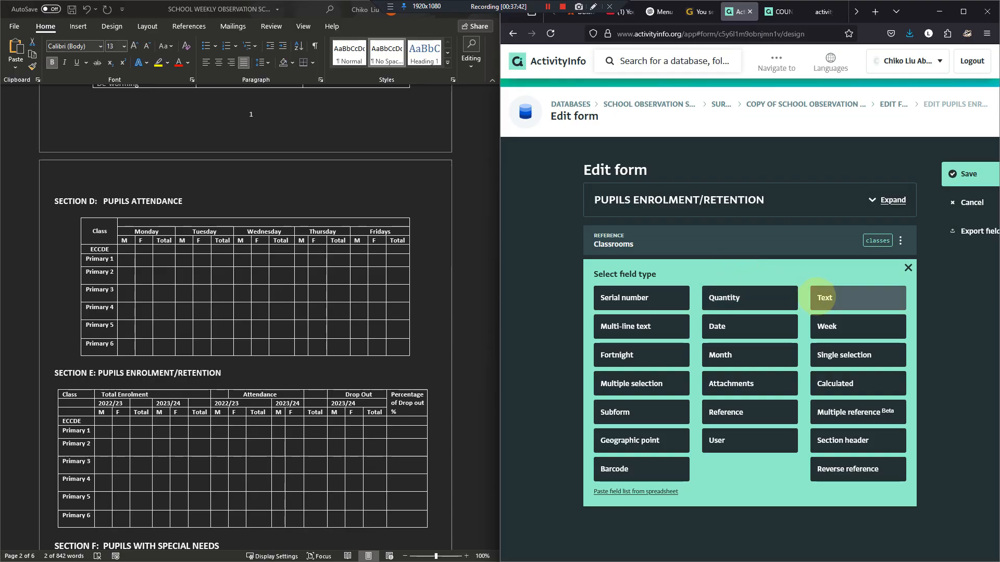
{"action": "left_click", "coordinate": [822, 297]}
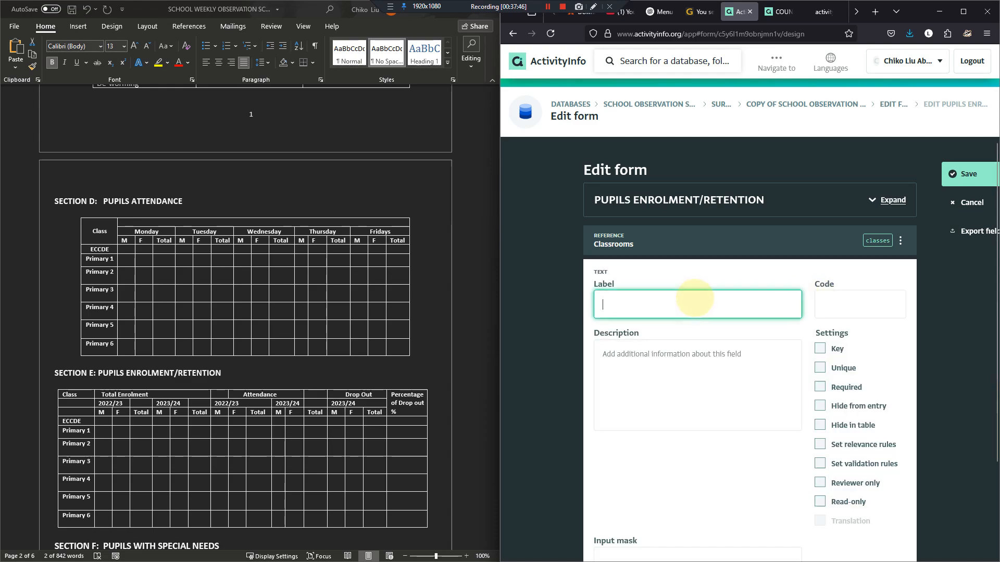
{"action": "type", "text": "2"}
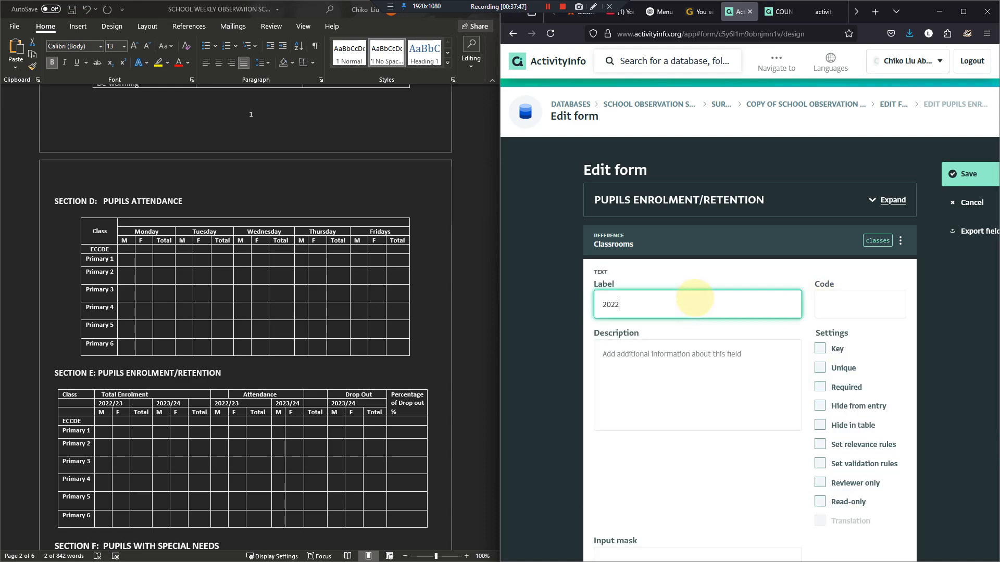
{"action": "type", "text": "023/2023"}
{"action": "key", "text": "Tab"}
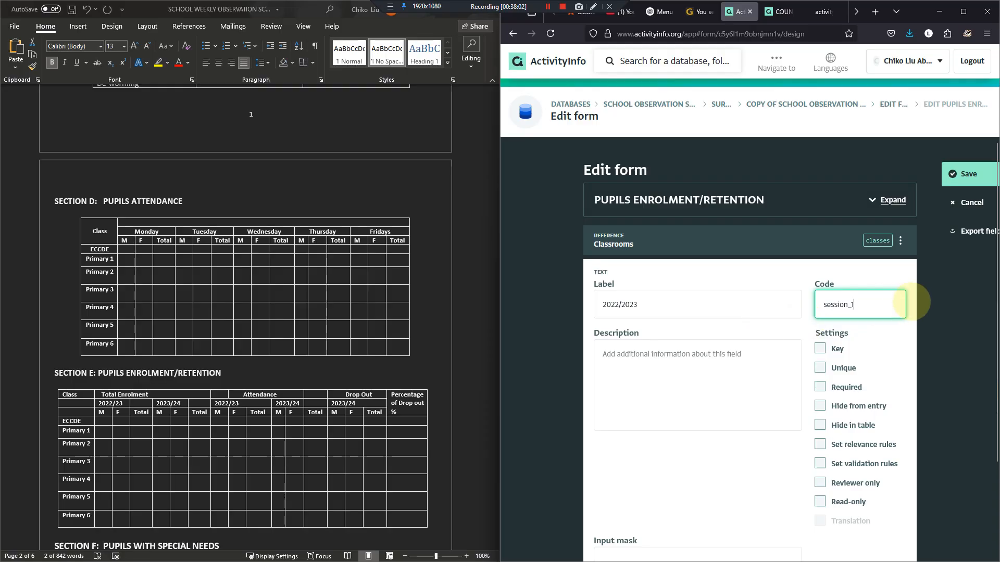
{"action": "scroll", "coordinate": [833, 312], "scroll_direction": "down", "scroll_amount": 2}
{"action": "left_click", "coordinate": [885, 541]}
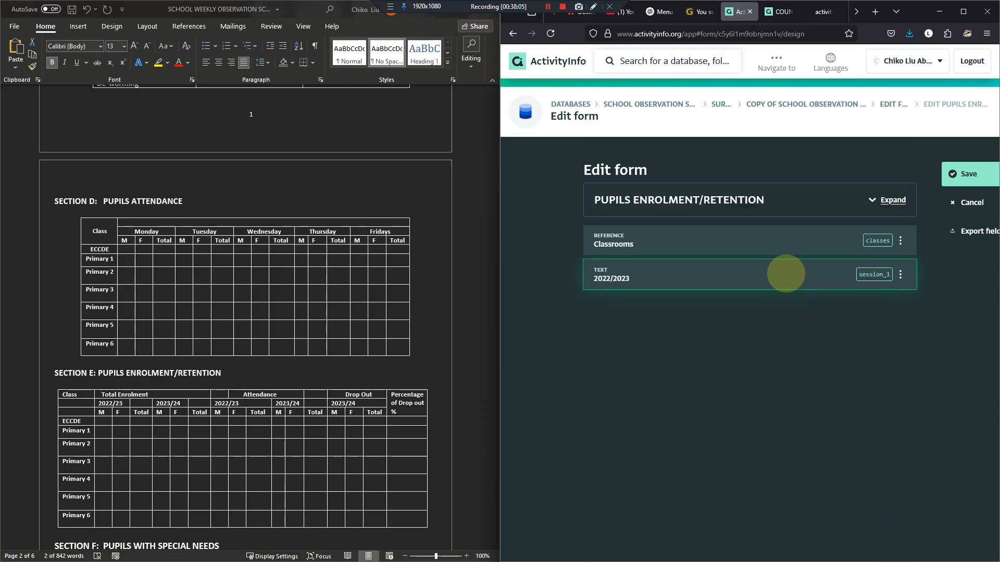
Step: Delete the 2022/2023 text field from the subform
{"action": "left_click", "coordinate": [786, 274]}
{"action": "scroll", "coordinate": [852, 328], "scroll_direction": "down", "scroll_amount": 2}
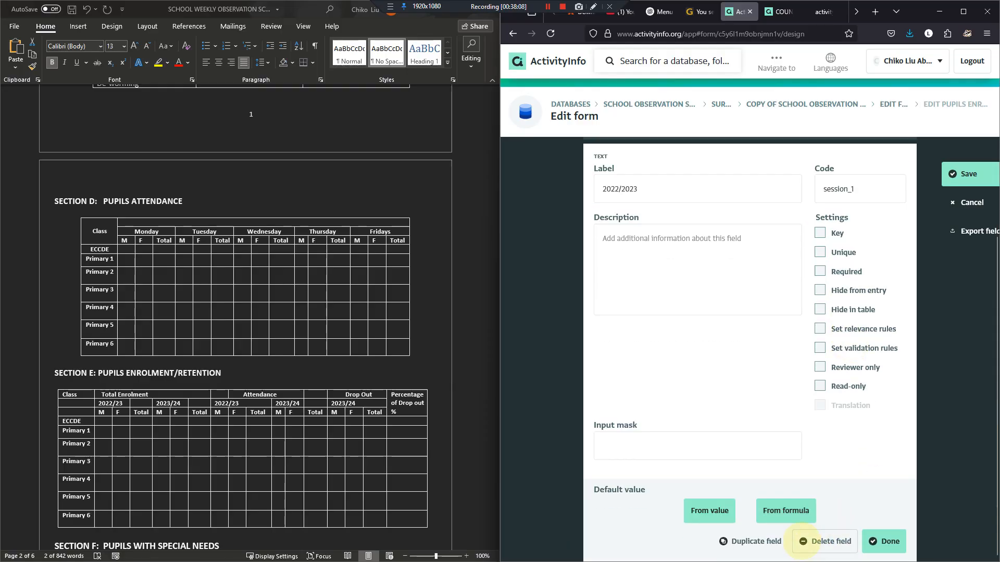
{"action": "left_click", "coordinate": [816, 542]}
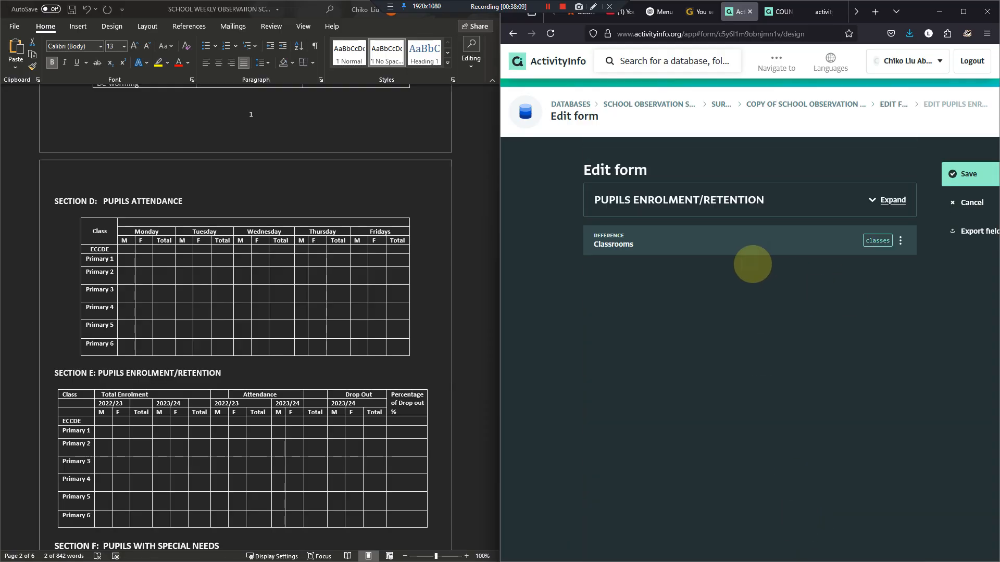
Step: Start adding a new field below the Classrooms reference field
{"action": "left_click", "coordinate": [751, 262]}
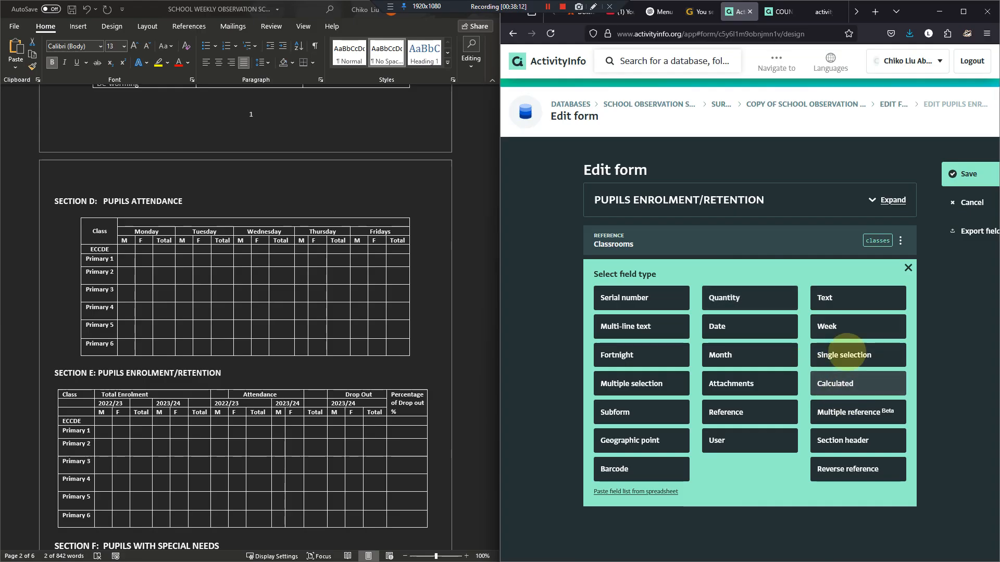
Step: Make the new field below Classrooms a single selection labelled "Session" with the code "session"
{"action": "left_click", "coordinate": [843, 354]}
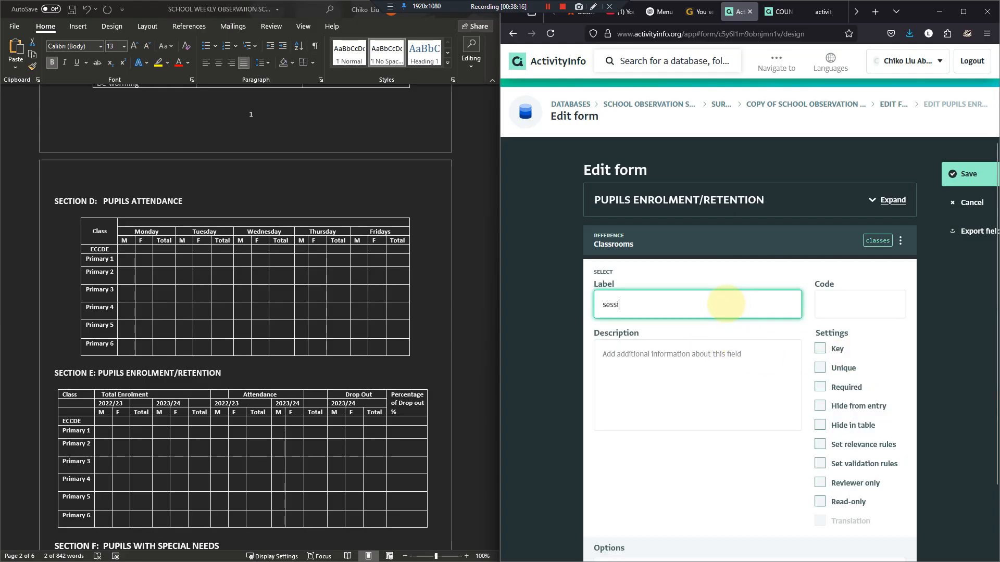
{"action": "type", "text": "ses"}
{"action": "key", "text": "BackSpace"}
{"action": "key", "text": "BackSpace"}
{"action": "key", "text": "BackSpace"}
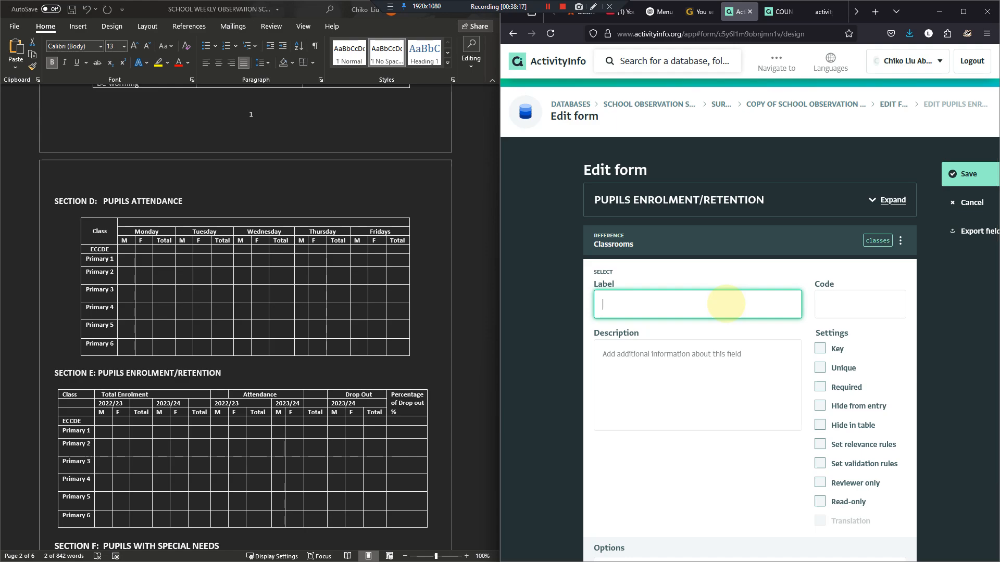
{"action": "type", "text": "Session"}
{"action": "key", "text": "Tab"}
{"action": "type", "text": "ss"}
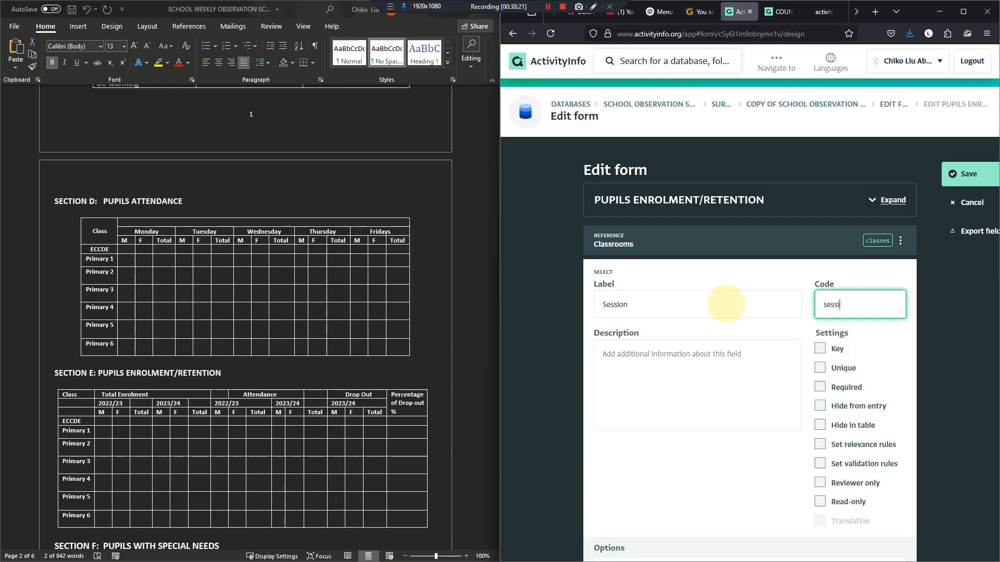
Step: Give the Session field the options "2022/2023" and "2023/2024" and finish the field
{"action": "scroll", "coordinate": [729, 333], "scroll_direction": "down", "scroll_amount": 2}
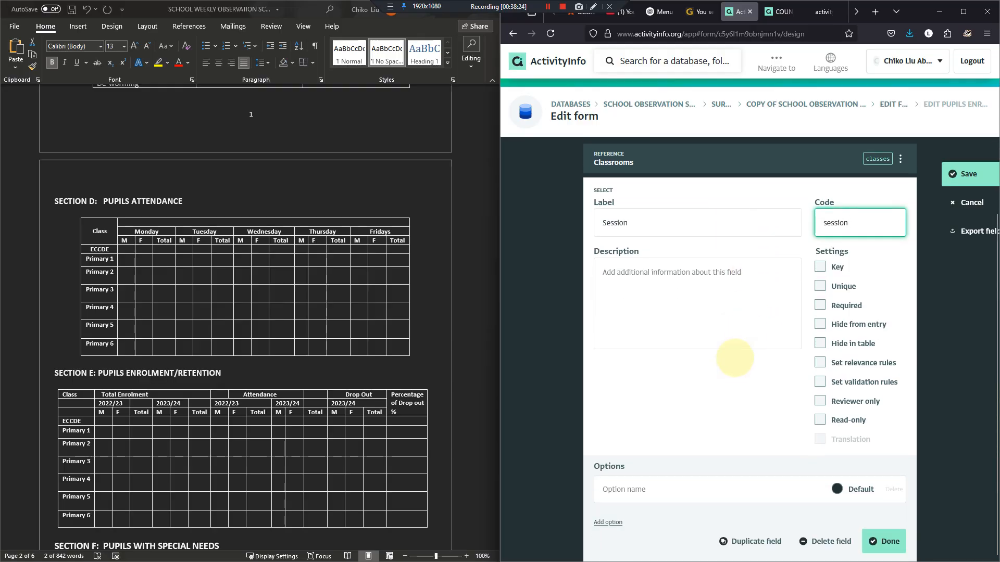
{"action": "left_click", "coordinate": [719, 492]}
{"action": "type", "text": "2022/"}
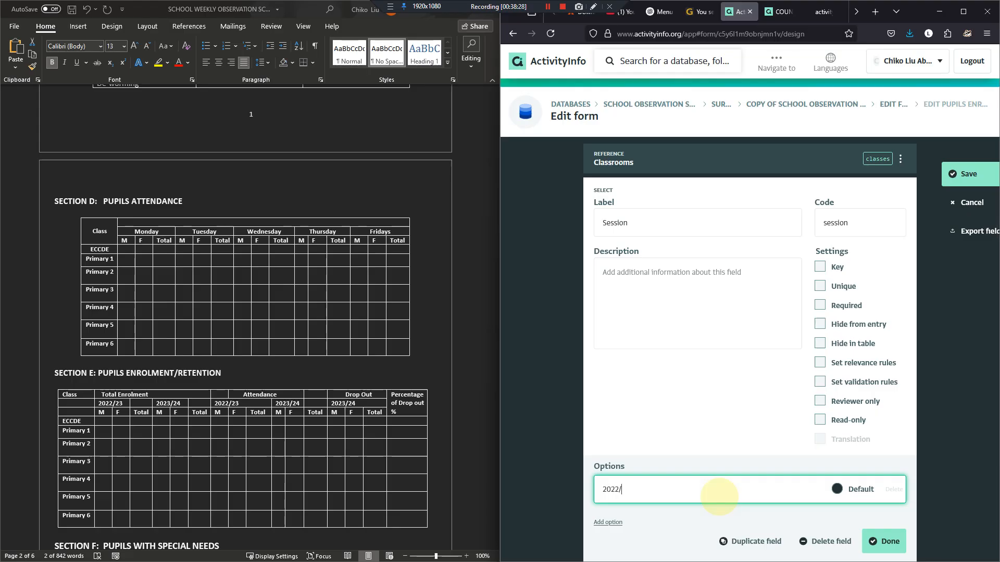
{"action": "type", "text": "2023"}
{"action": "left_click", "coordinate": [607, 522]}
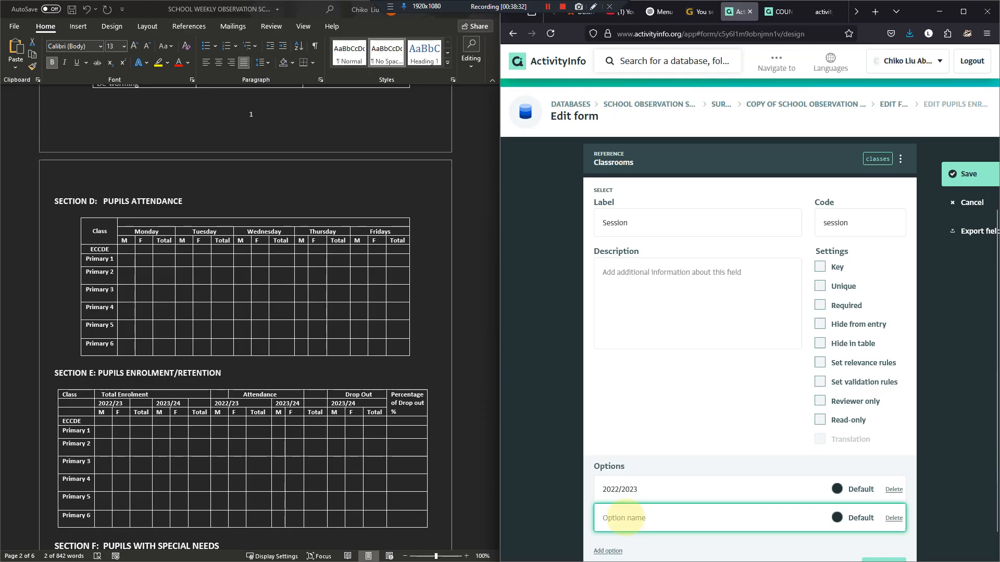
{"action": "type", "text": "2023."}
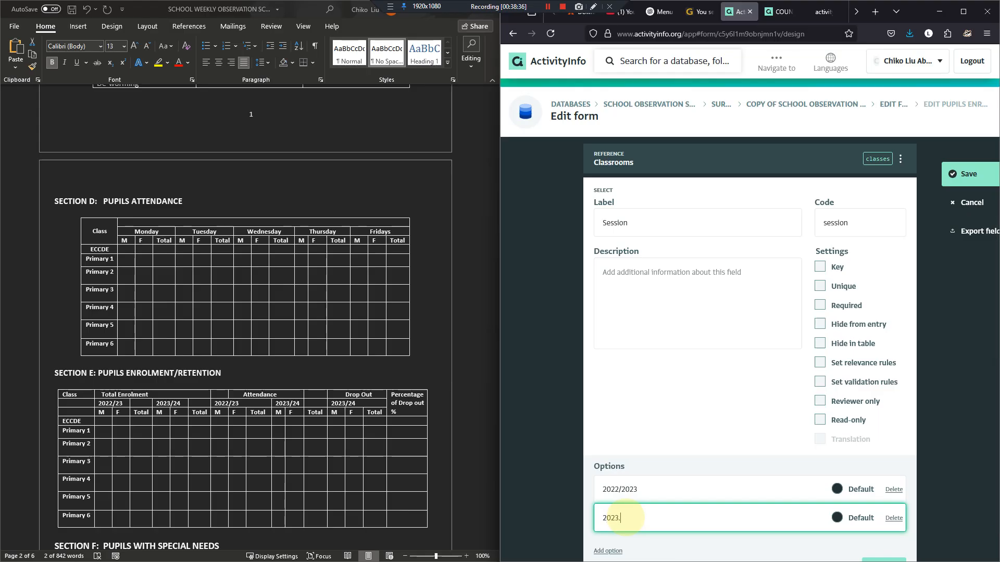
{"action": "key", "text": "BackSpace"}
{"action": "type", "text": "/2024"}
{"action": "scroll", "coordinate": [694, 379], "scroll_direction": "down", "scroll_amount": 1}
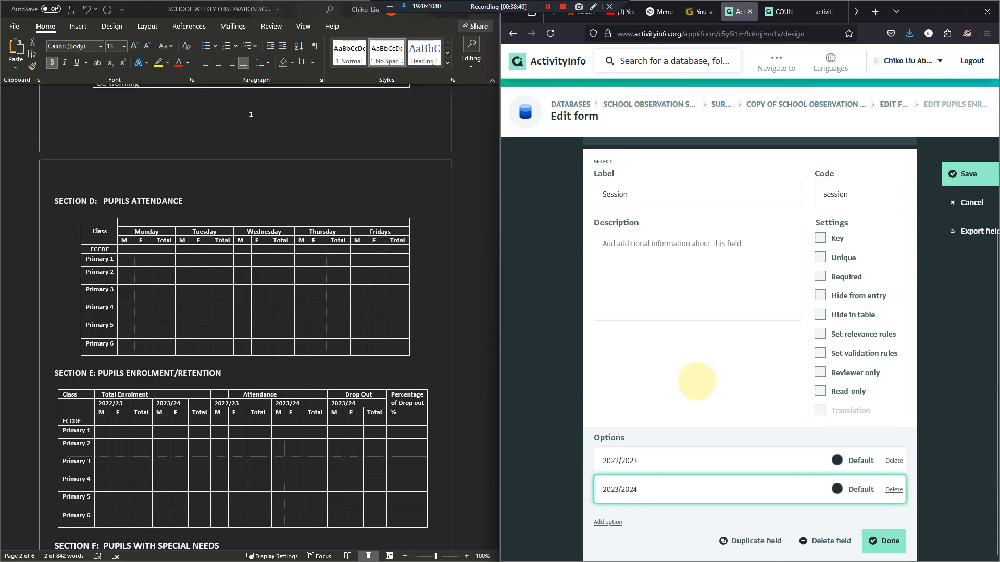
{"action": "left_click", "coordinate": [878, 535]}
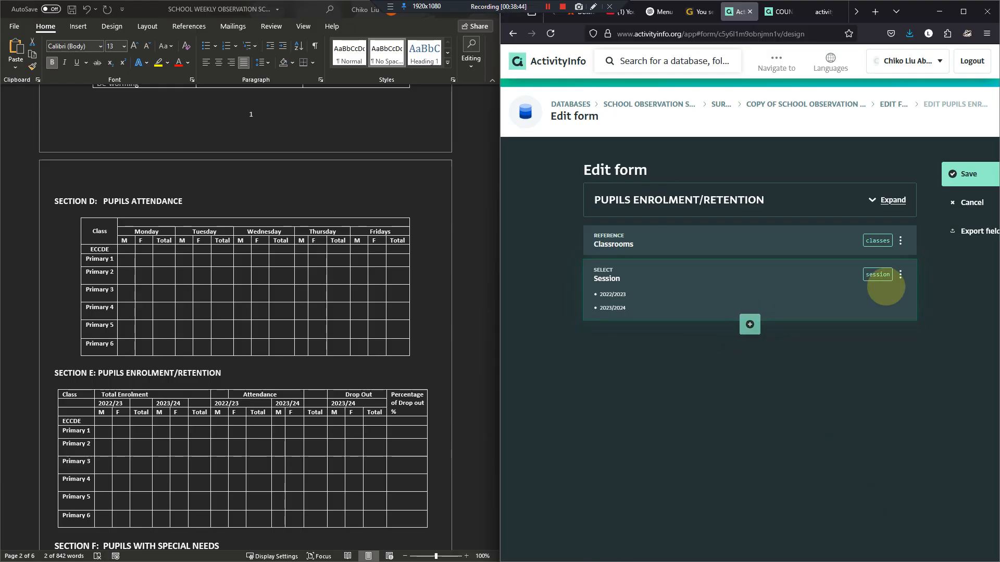
Step: Duplicate the Session field and give the copy the label "Gender" and the code "gender"
{"action": "left_click", "coordinate": [900, 274]}
{"action": "left_click", "coordinate": [891, 308]}
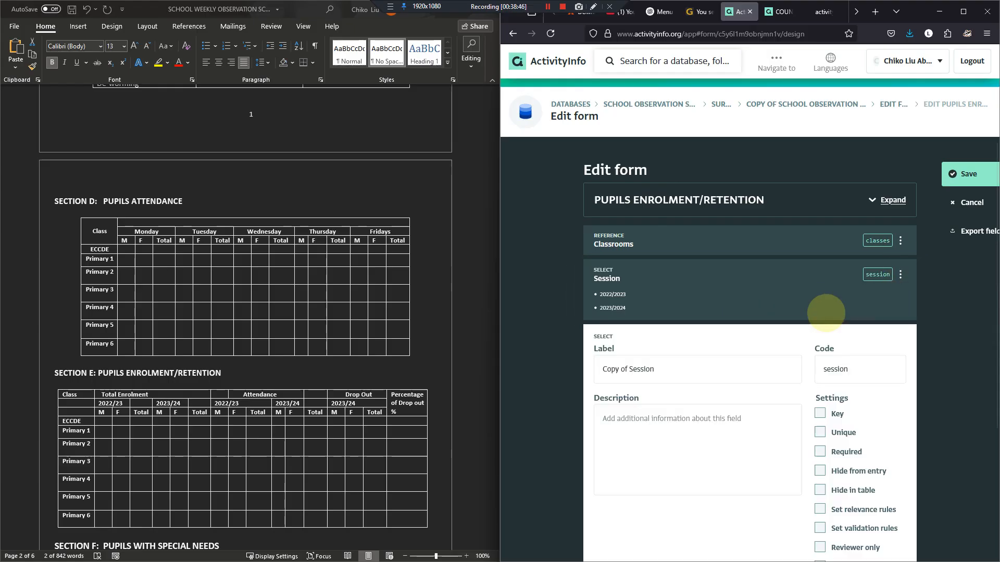
{"action": "triple_click", "coordinate": [669, 369]}
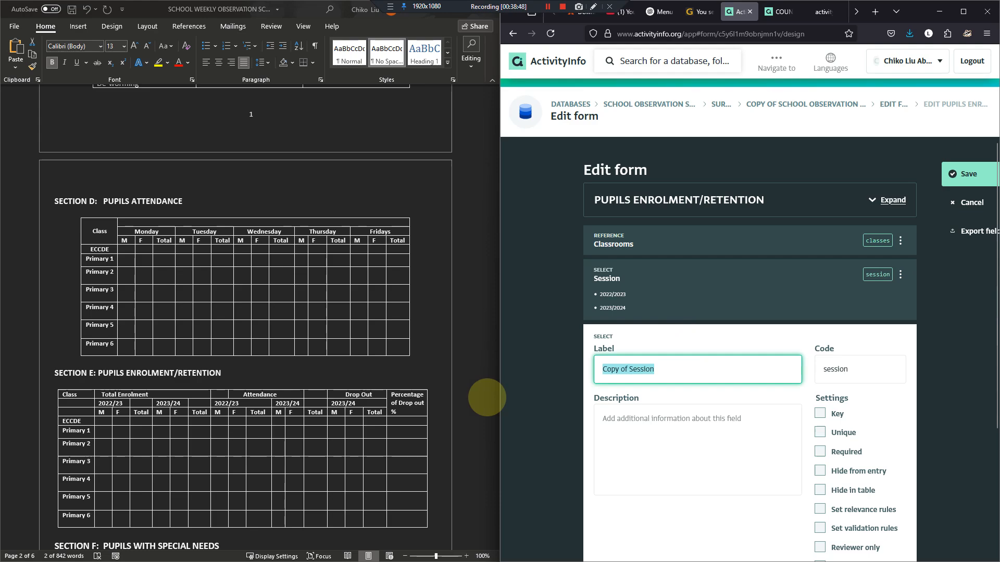
{"action": "type", "text": "Gender"}
{"action": "scroll", "coordinate": [833, 329], "scroll_direction": "down", "scroll_amount": 1}
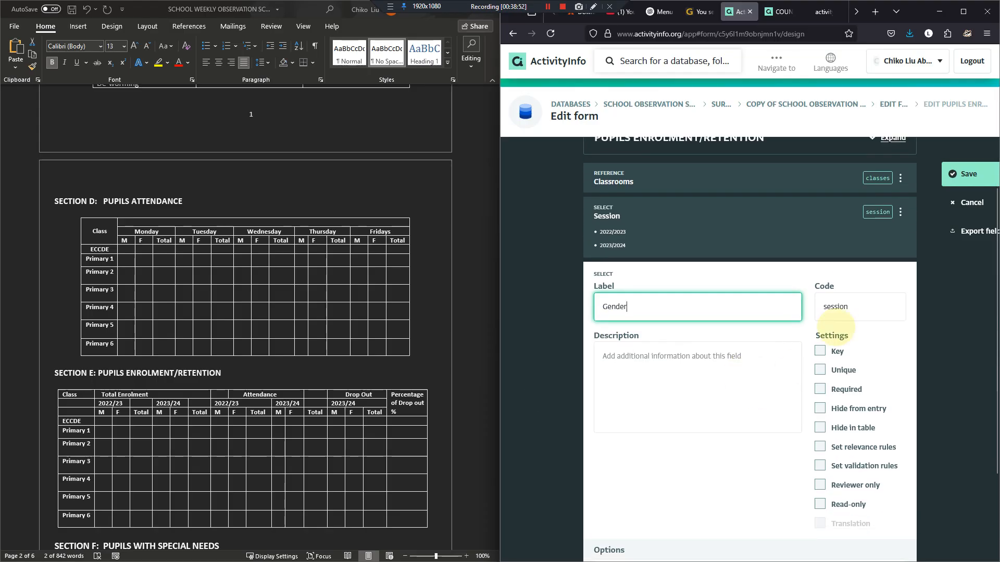
{"action": "double_click", "coordinate": [830, 307]}
{"action": "type", "text": "dend"}
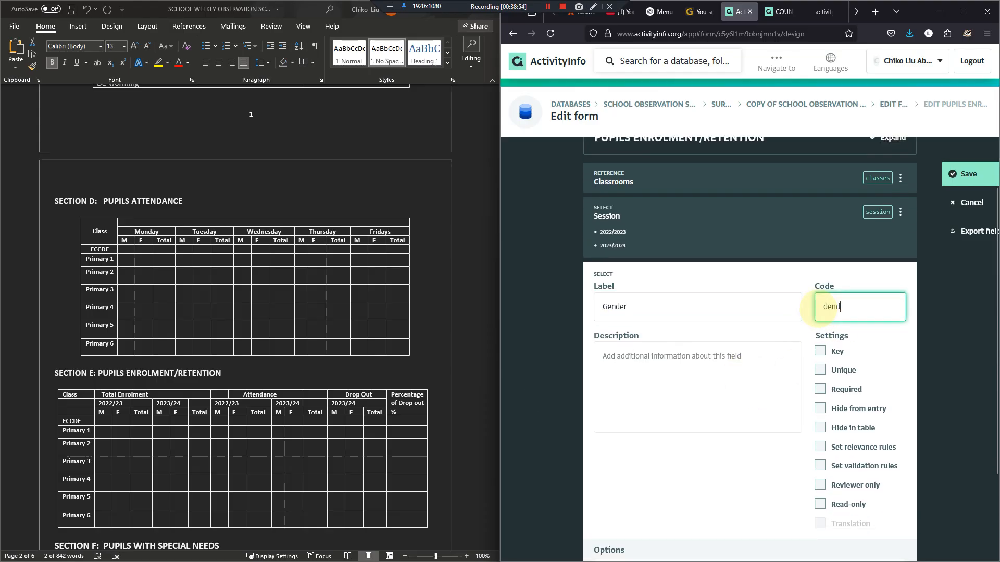
{"action": "key", "text": "BackSpace"}
{"action": "key", "text": "BackSpace"}
{"action": "key", "text": "BackSpace"}
Step: Replace the Gender field's options with "Male" and "Female", sort them alphabetically, and finish the field
{"action": "scroll", "coordinate": [729, 364], "scroll_direction": "down", "scroll_amount": 2}
{"action": "left_click", "coordinate": [596, 451]}
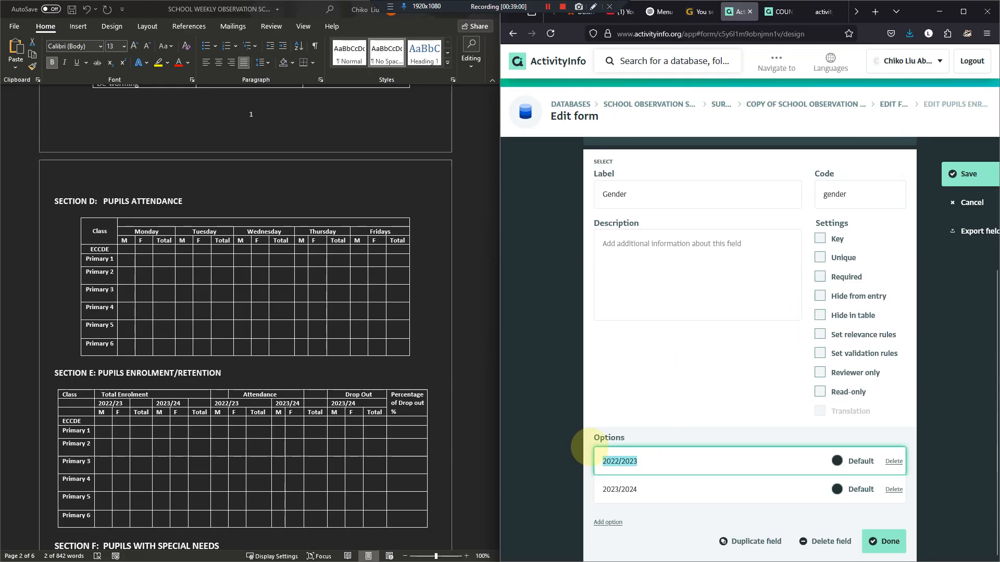
{"action": "type", "text": "Male"}
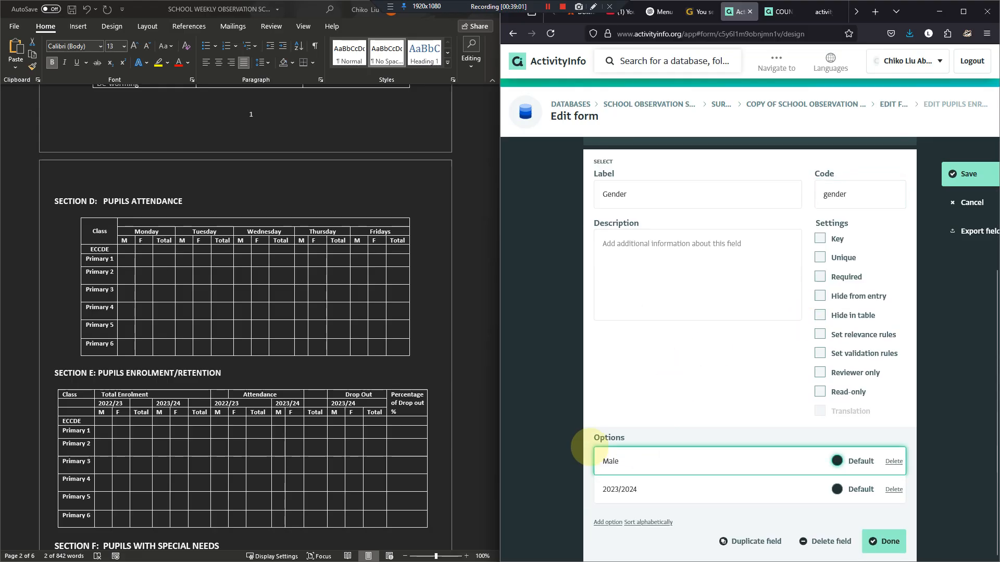
{"action": "key", "text": "Tab"}
{"action": "type", "text": "F"}
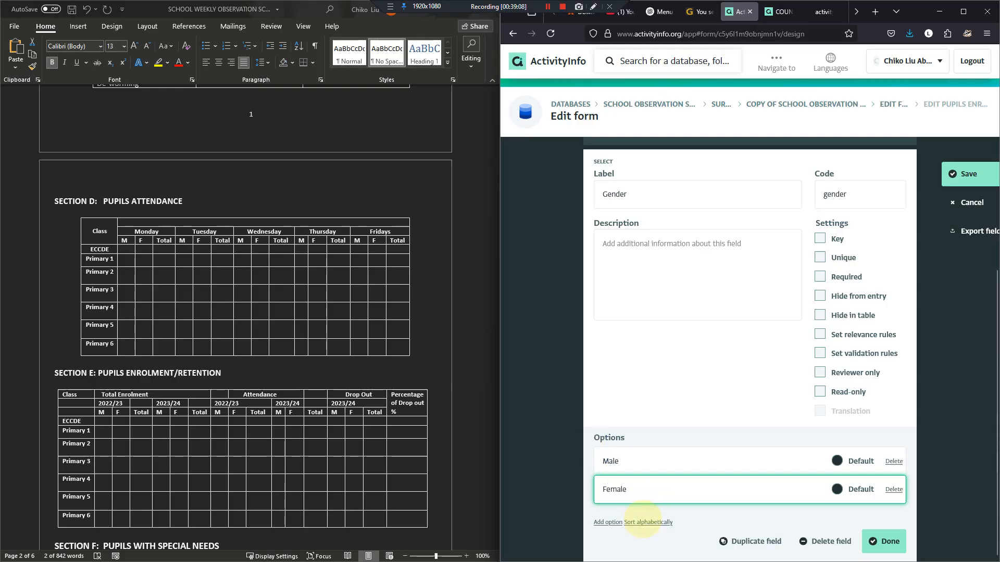
{"action": "left_click", "coordinate": [645, 522]}
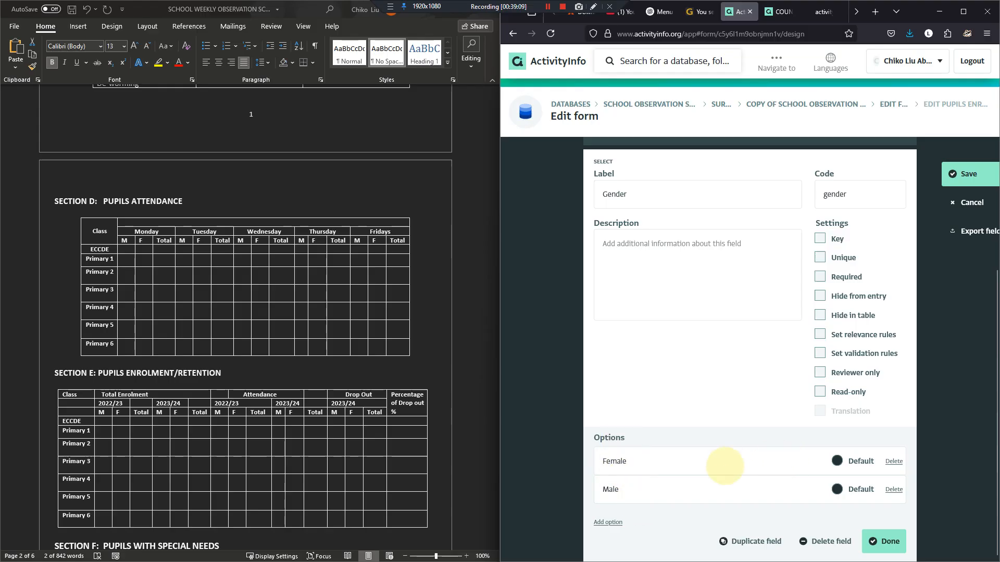
{"action": "left_click", "coordinate": [885, 542]}
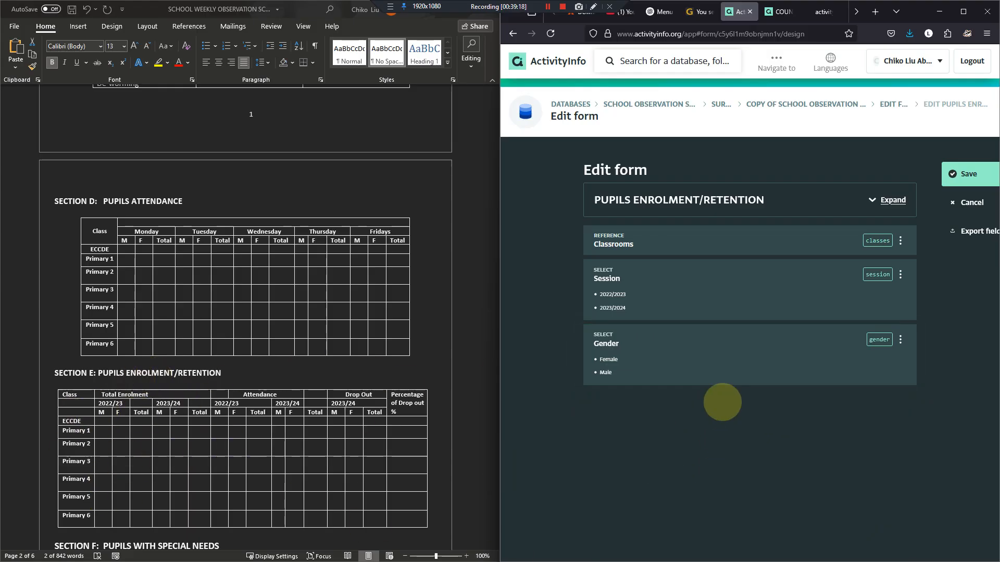
Step: Add a quantity field below Gender with the label "Enrolment" and the code "enrol"
{"action": "left_click", "coordinate": [750, 390]}
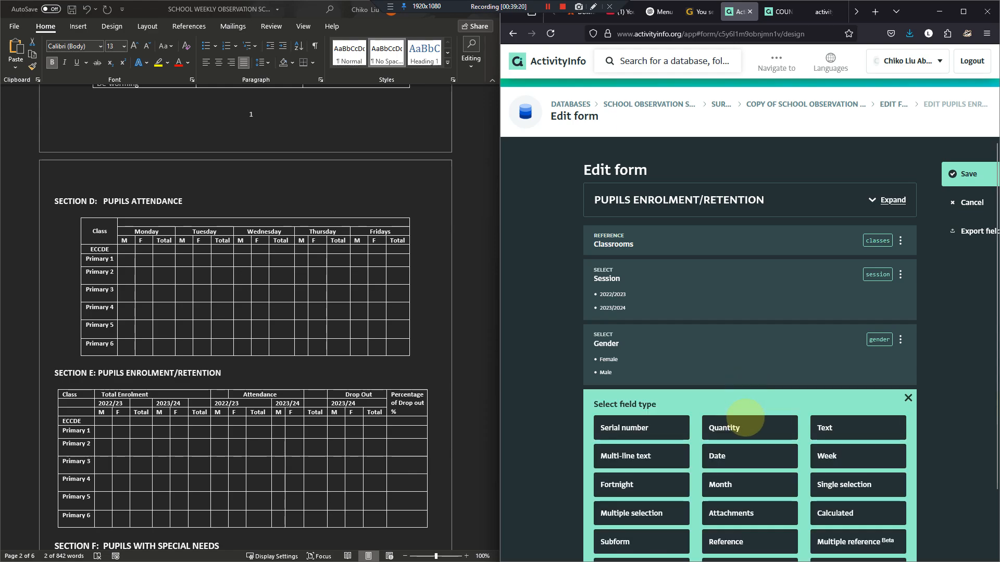
{"action": "left_click", "coordinate": [775, 429]}
{"action": "left_click", "coordinate": [690, 431]}
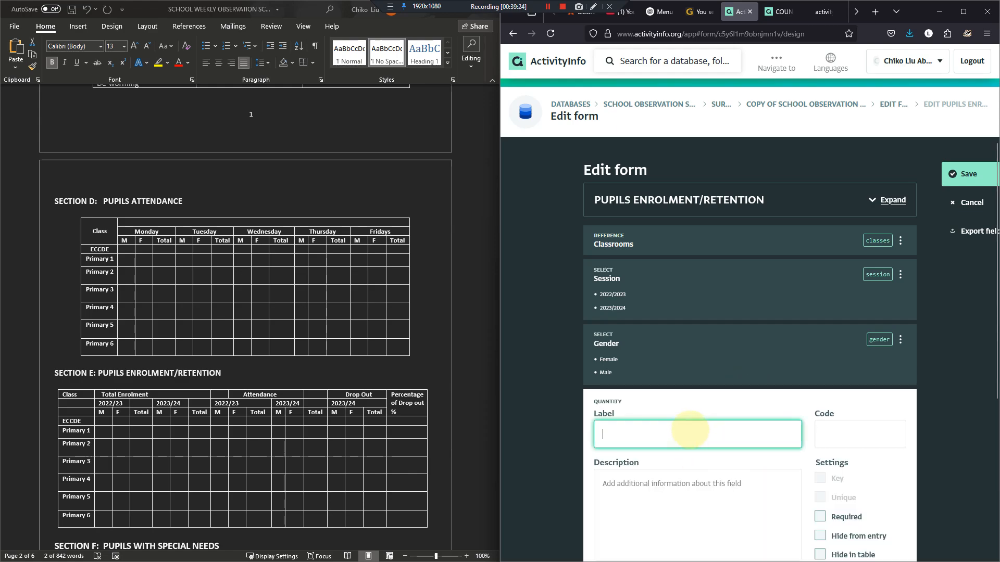
{"action": "type", "text": "to"}
{"action": "key", "text": "BackSpace"}
{"action": "key", "text": "BackSpace"}
{"action": "type", "text": "Enrolmw"}
{"action": "key", "text": "BackSpace"}
{"action": "type", "text": "ent"}
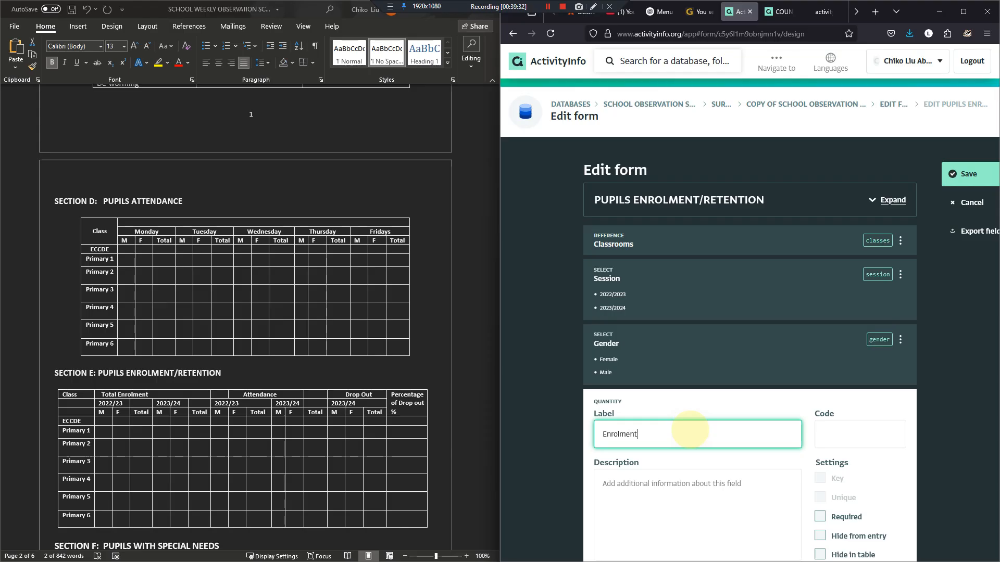
{"action": "key", "text": "Tab"}
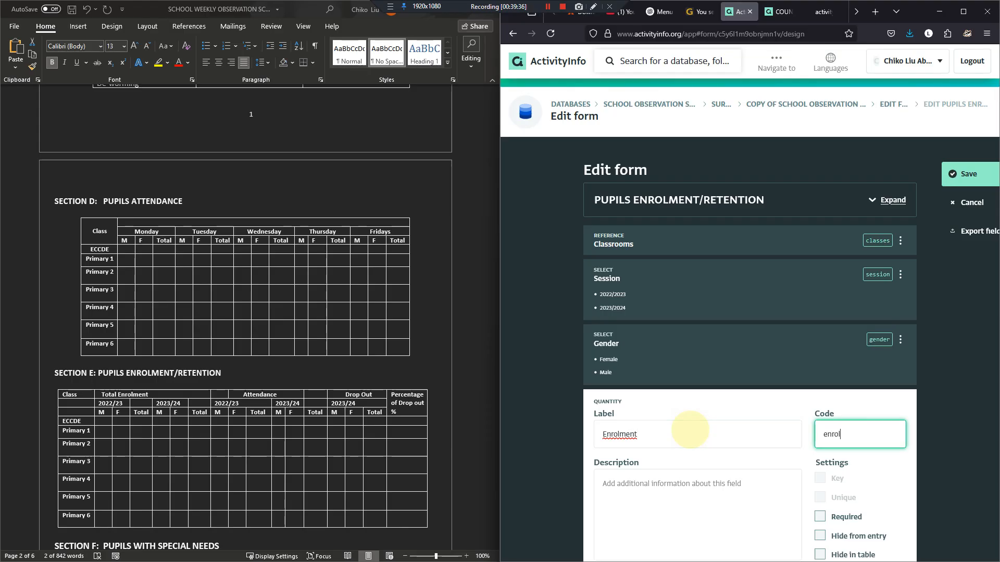
Step: Correct the quantity field's label to the suggested spelling "Enrollment" and finish the field
{"action": "scroll", "coordinate": [692, 432], "scroll_direction": "down", "scroll_amount": 3}
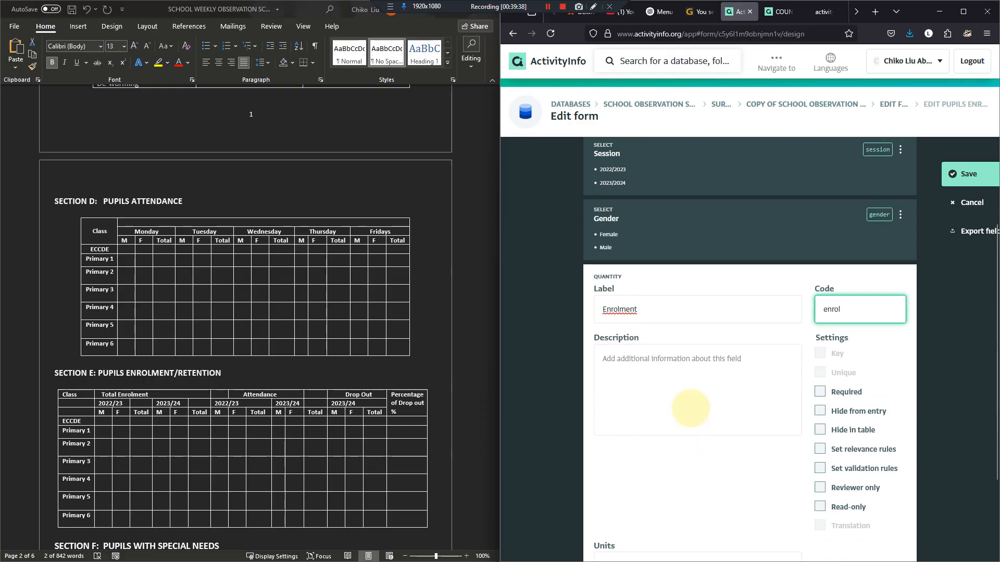
{"action": "scroll", "coordinate": [685, 376], "scroll_direction": "down", "scroll_amount": 3}
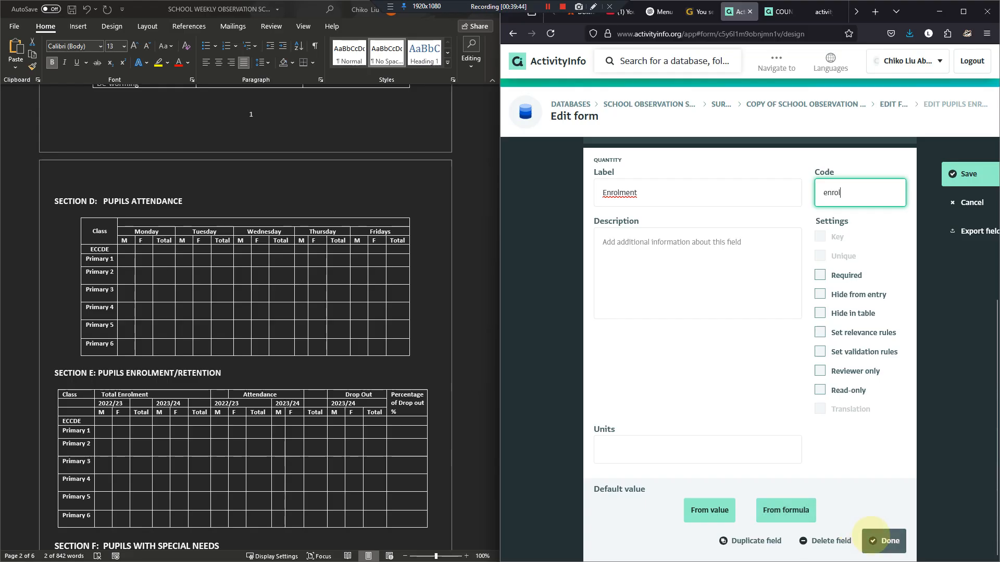
{"action": "left_click", "coordinate": [625, 193]}
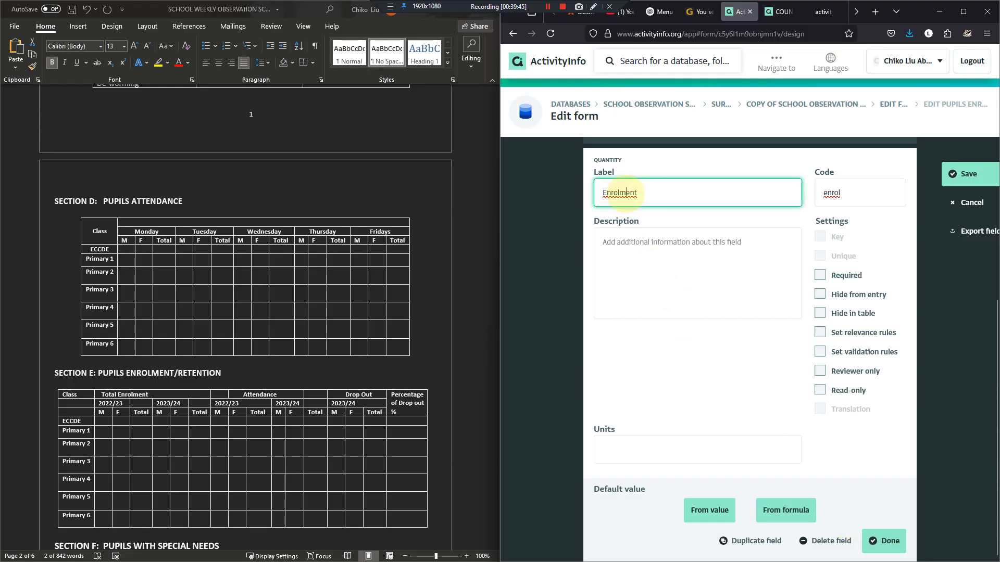
{"action": "right_click", "coordinate": [626, 192]}
{"action": "left_click", "coordinate": [667, 205]}
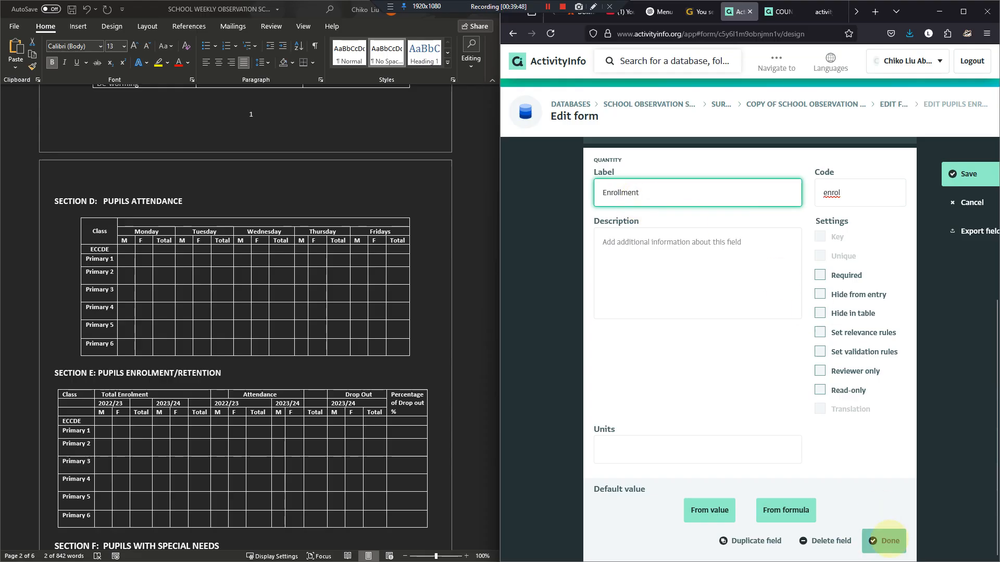
{"action": "left_click", "coordinate": [888, 540]}
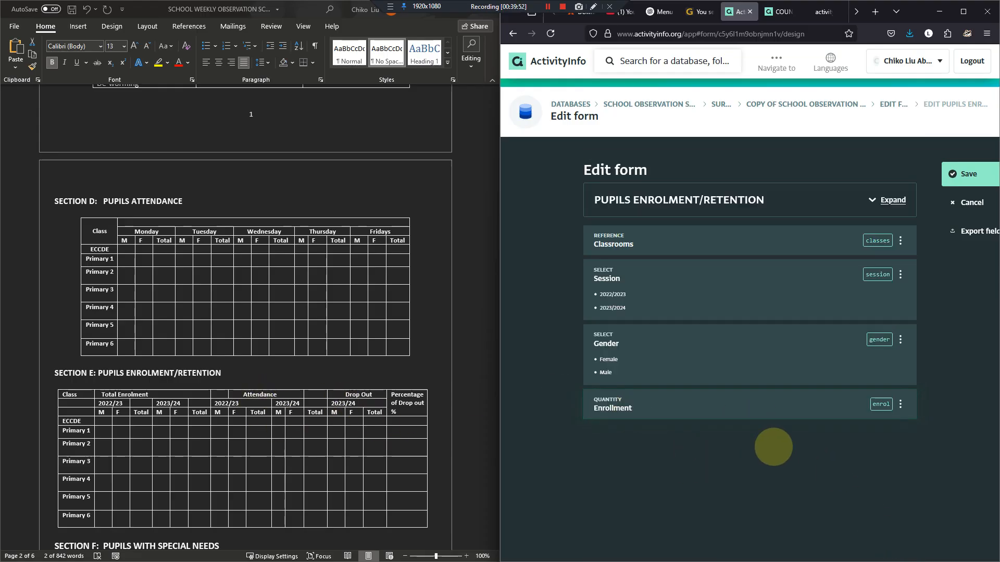
Step: Add a quantity field below Enrollment labelled "Attendance" with the code "attendance" and finish it
{"action": "left_click", "coordinate": [749, 420]}
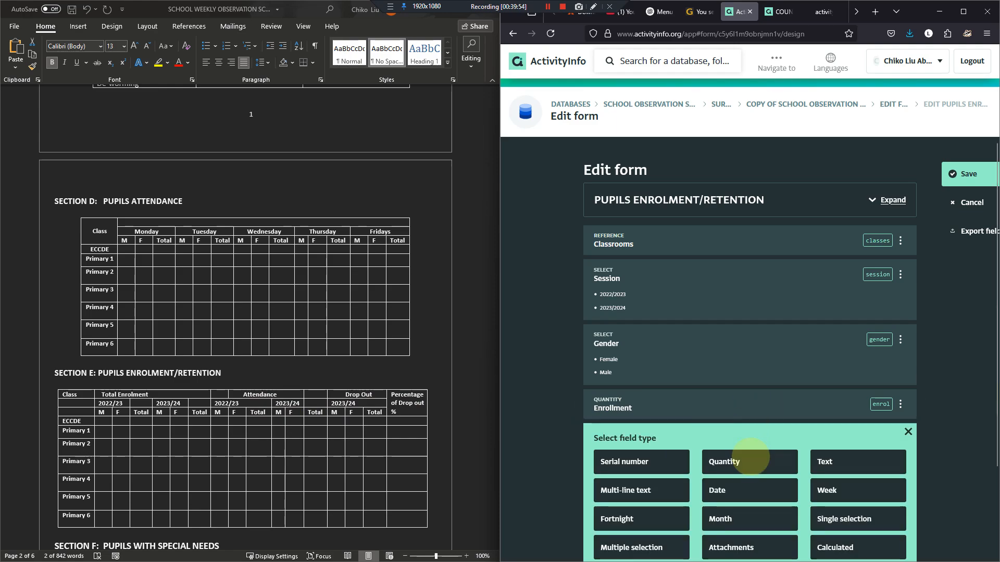
{"action": "left_click", "coordinate": [750, 458]}
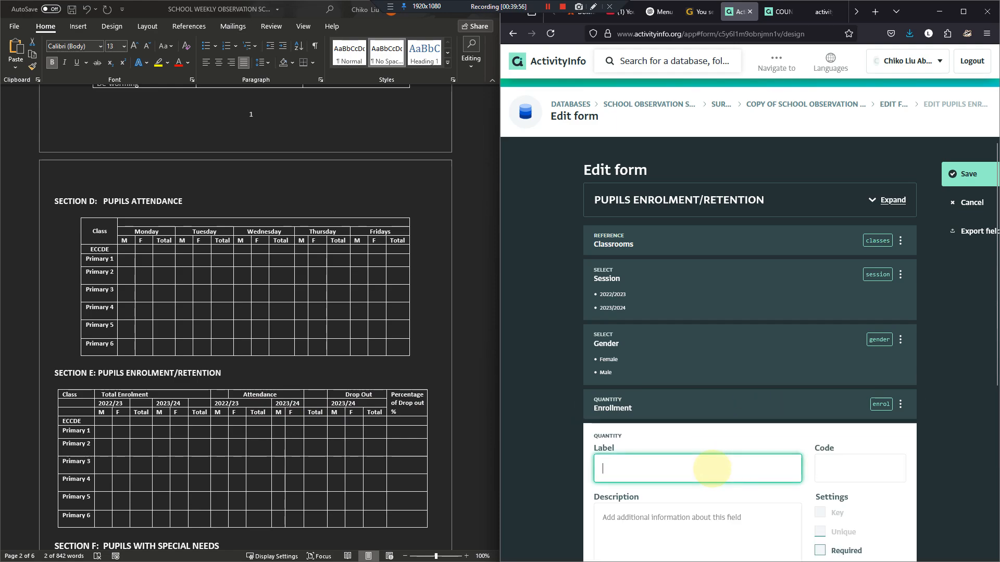
{"action": "type", "text": "Attendance"}
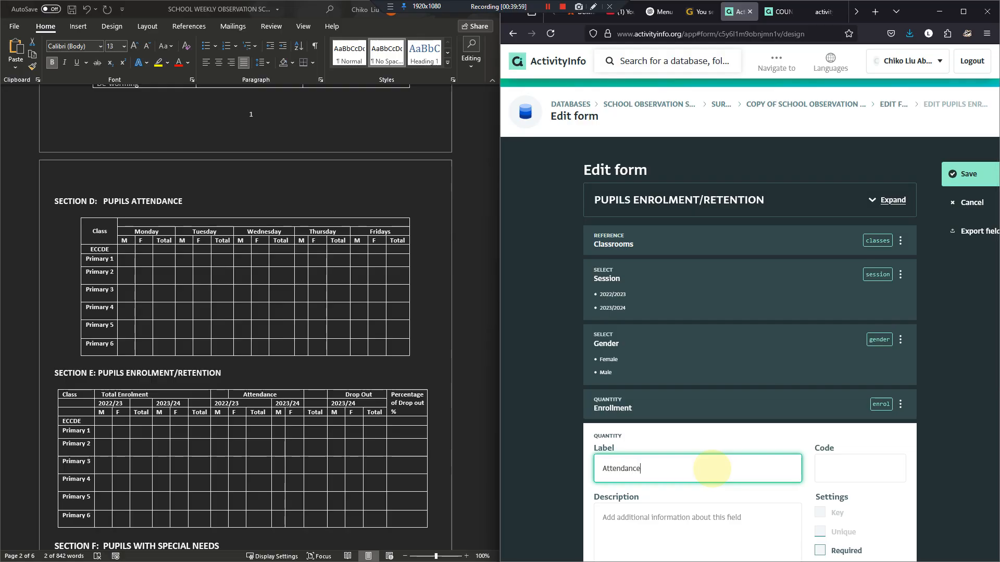
{"action": "key", "text": "Tab"}
{"action": "type", "text": "a"}
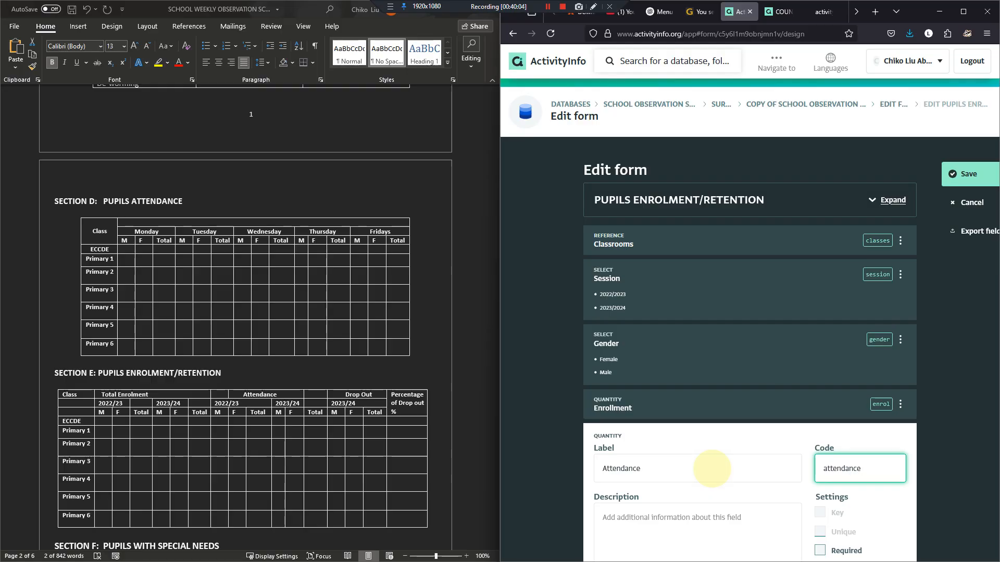
{"action": "scroll", "coordinate": [711, 444], "scroll_direction": "down", "scroll_amount": 5}
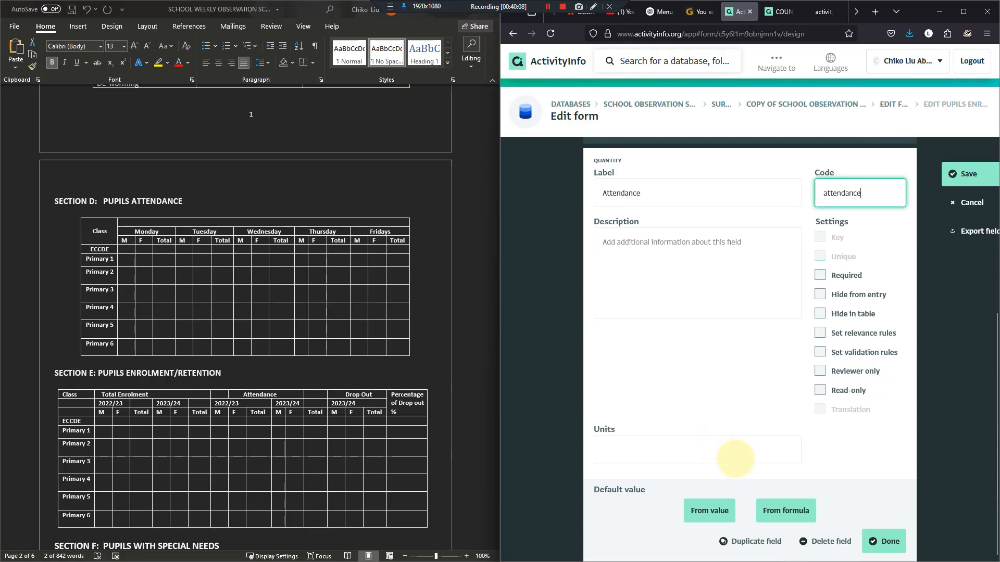
{"action": "left_click", "coordinate": [886, 541]}
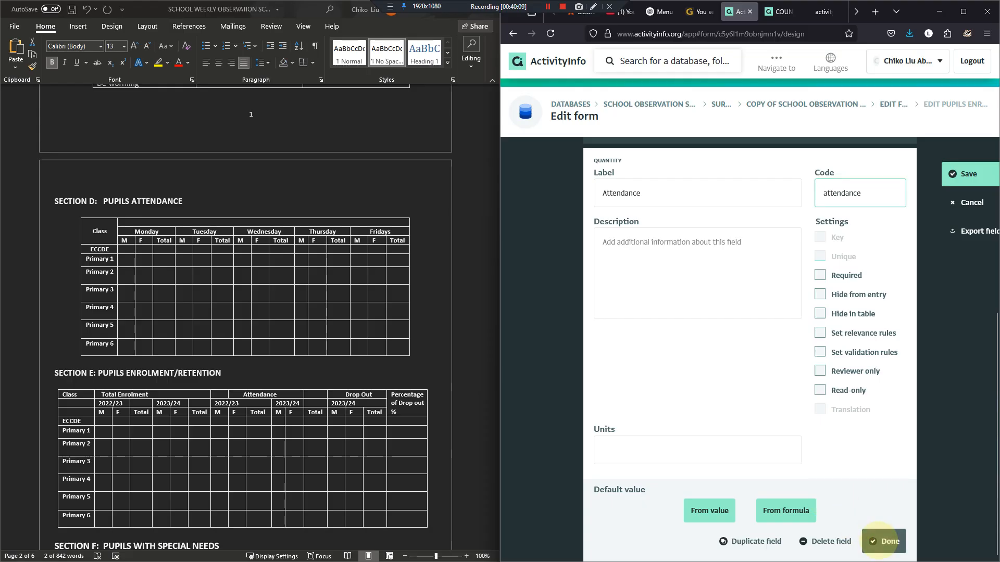
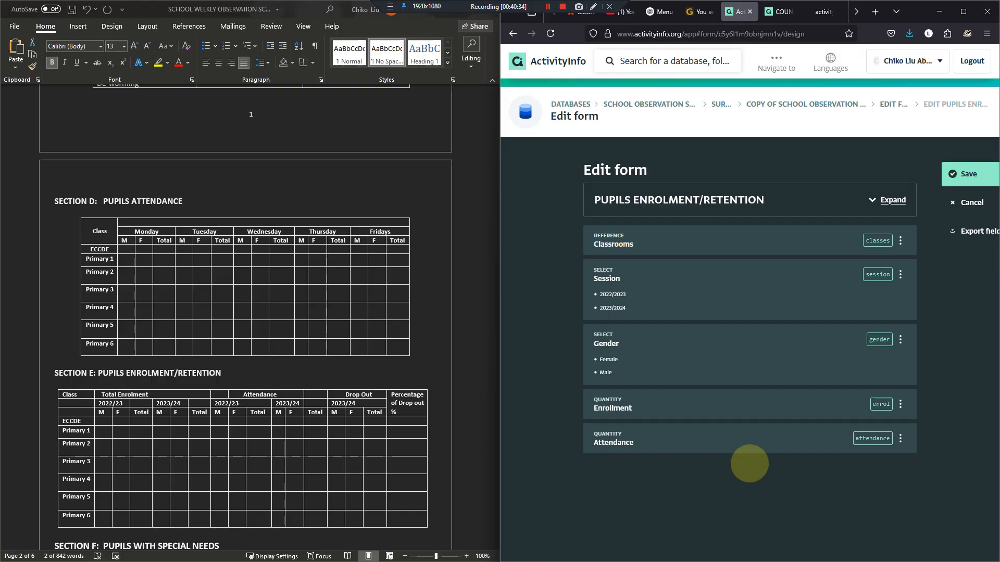
Step: Add a calculated field below Attendance with the label "Drop Out" and the code "drop_out"
{"action": "left_click", "coordinate": [751, 457]}
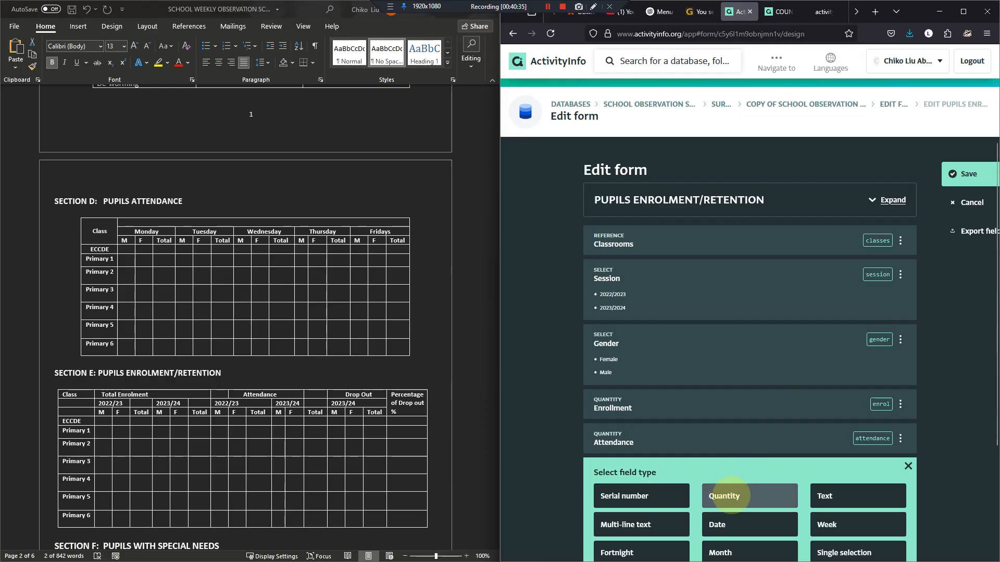
{"action": "left_click", "coordinate": [833, 437]}
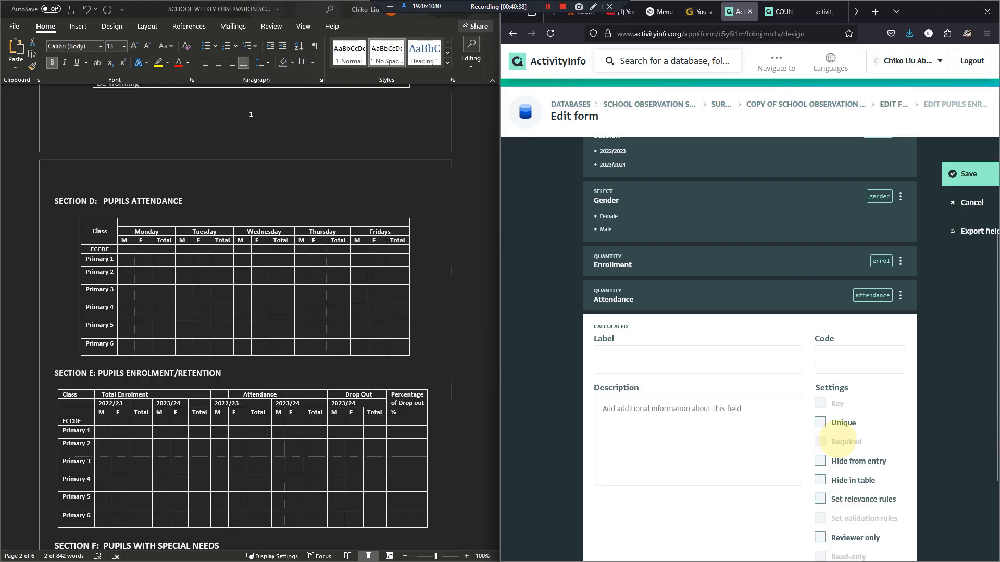
{"action": "left_click", "coordinate": [778, 370]}
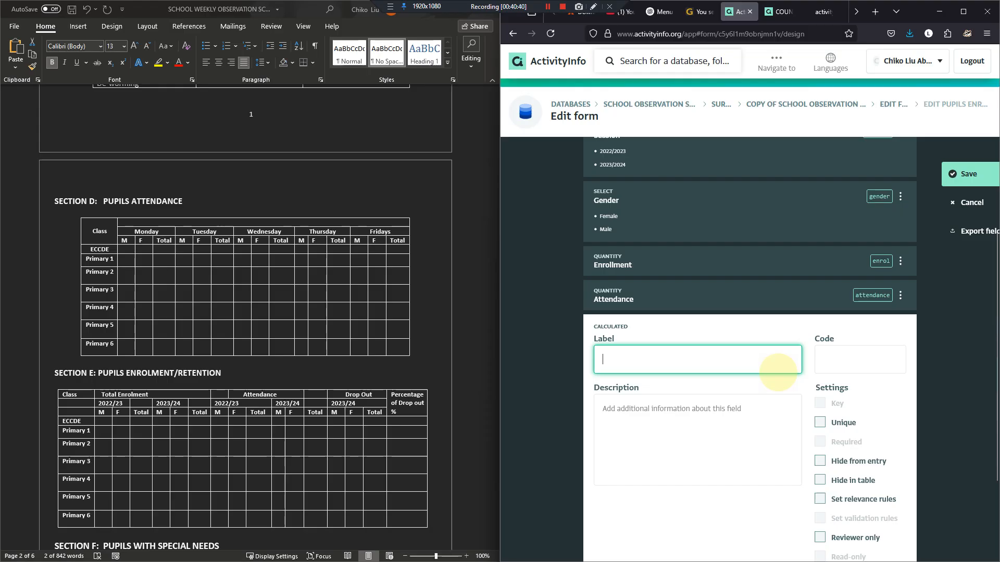
{"action": "type", "text": "Drop O"}
{"action": "key", "text": "BackSpace"}
{"action": "type", "text": "ut"}
{"action": "key", "text": "Tab"}
{"action": "type", "text": "drop_out"}
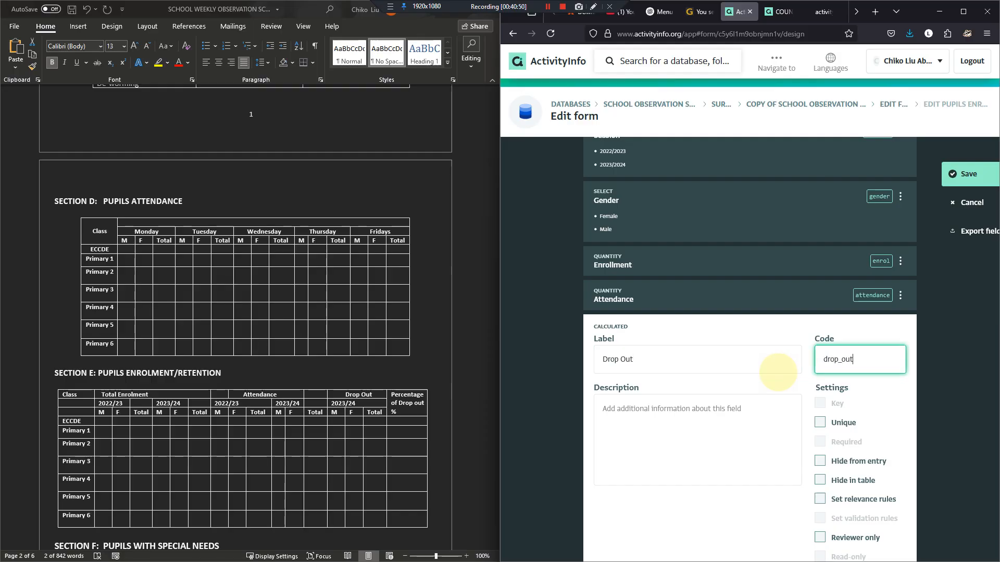
Step: Set the Drop Out field's formula to "enrol - attendance"
{"action": "scroll", "coordinate": [791, 339], "scroll_direction": "down", "scroll_amount": 2}
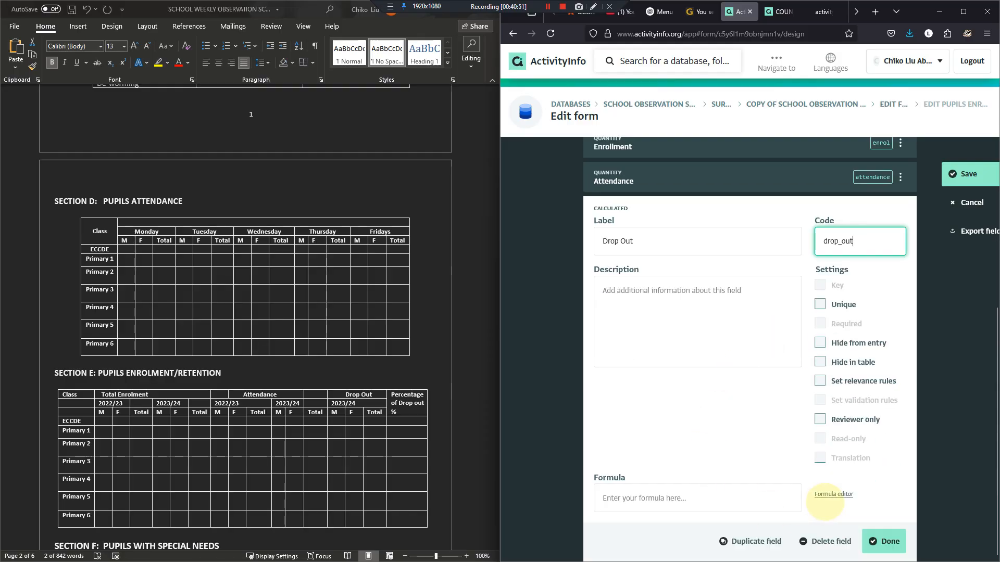
{"action": "left_click", "coordinate": [695, 508]}
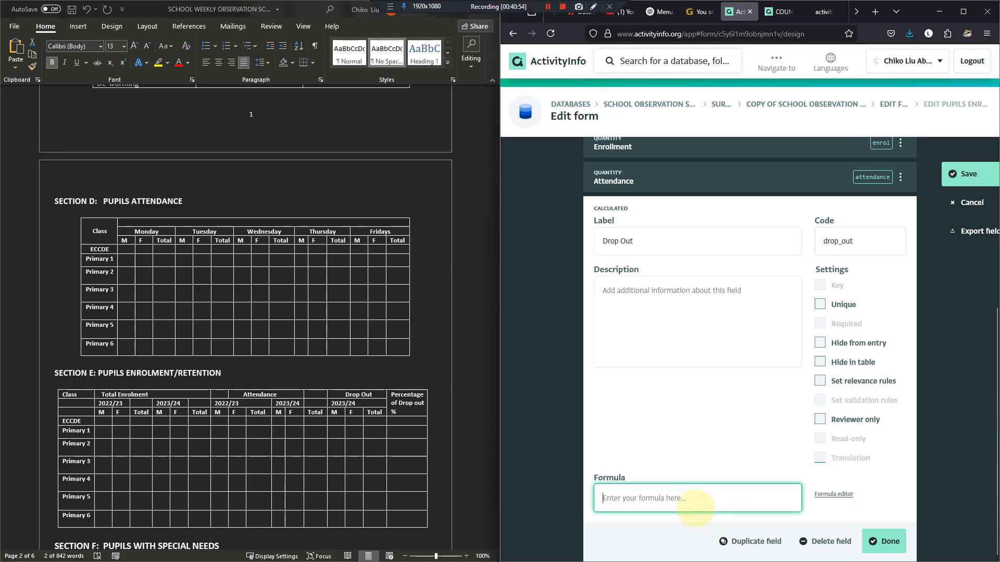
{"action": "scroll", "coordinate": [695, 508], "scroll_direction": "up", "scroll_amount": 1}
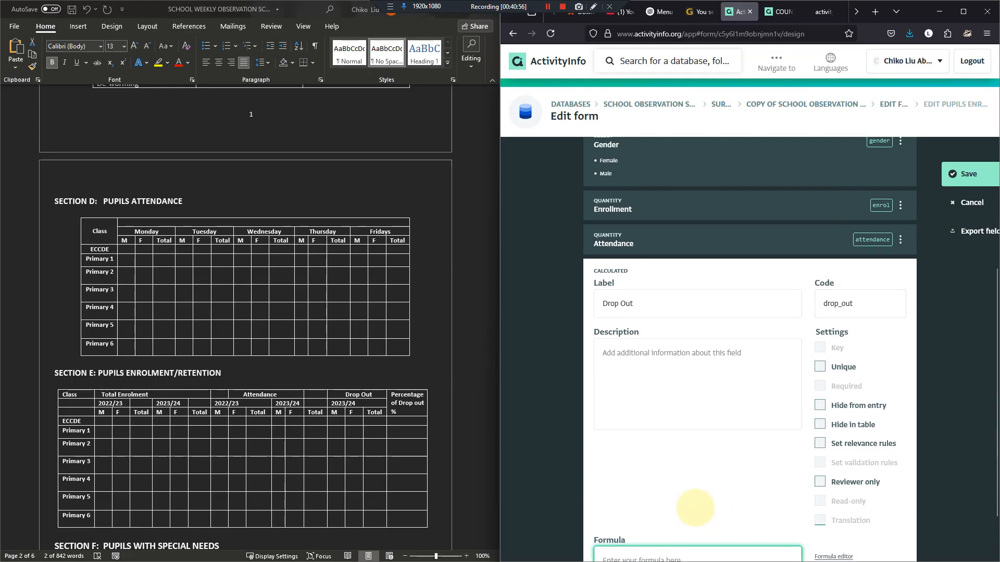
{"action": "scroll", "coordinate": [695, 509], "scroll_direction": "down", "scroll_amount": 1}
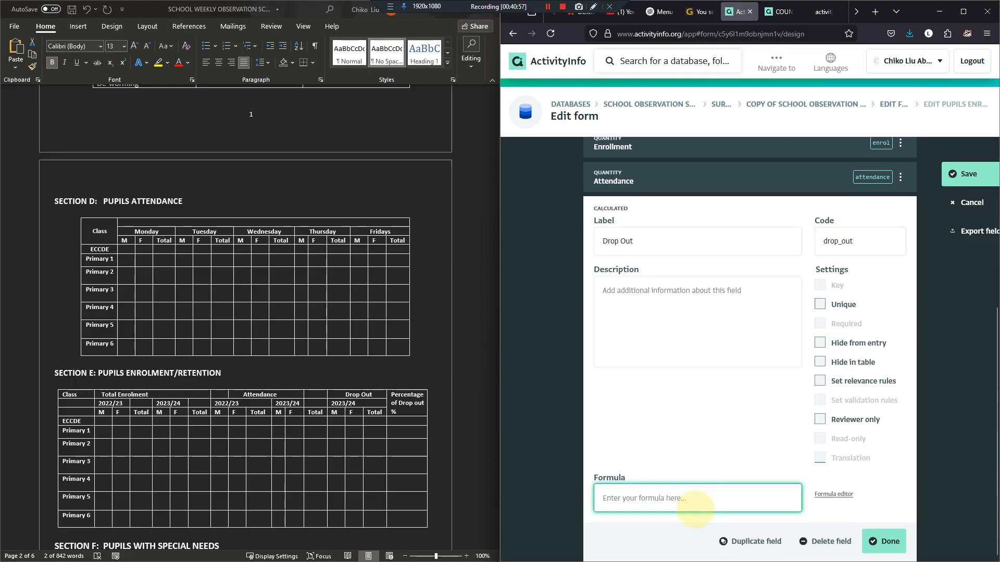
{"action": "type", "text": "E"}
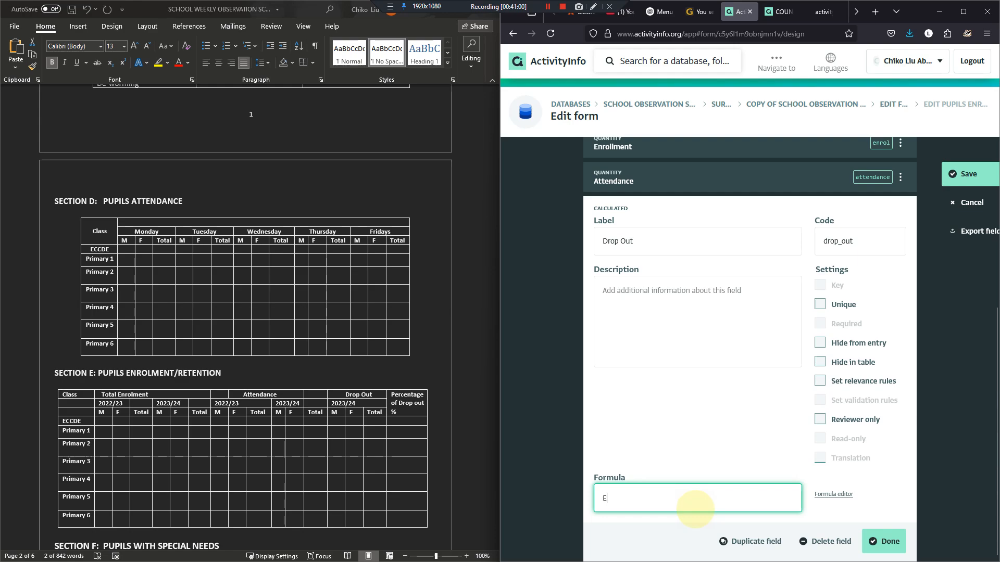
{"action": "type", "text": "nrollment - Att"}
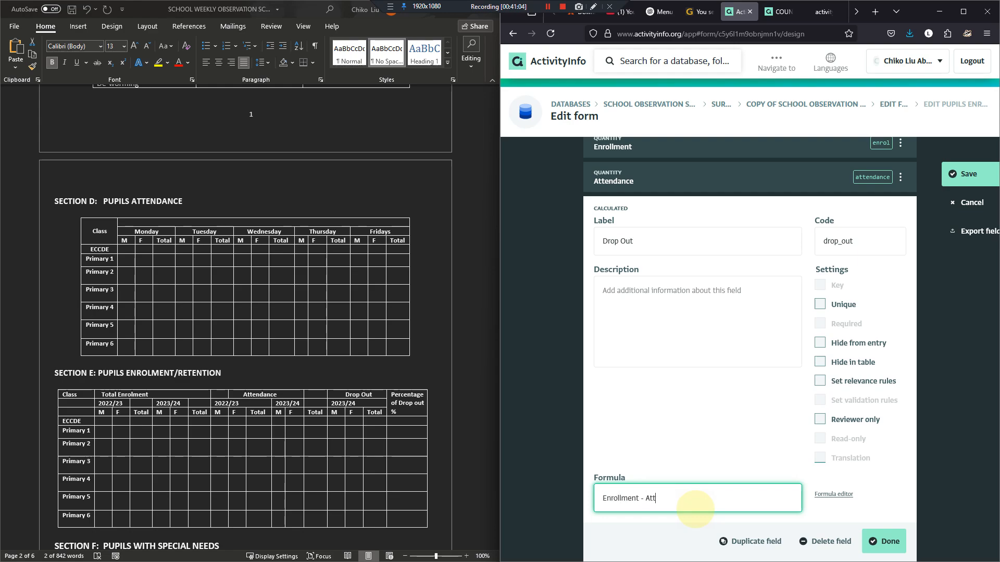
{"action": "type", "text": "endance"}
{"action": "key", "text": "BackSpace"}
{"action": "type", "text": "attendance"}
{"action": "key", "text": "shift+Home"}
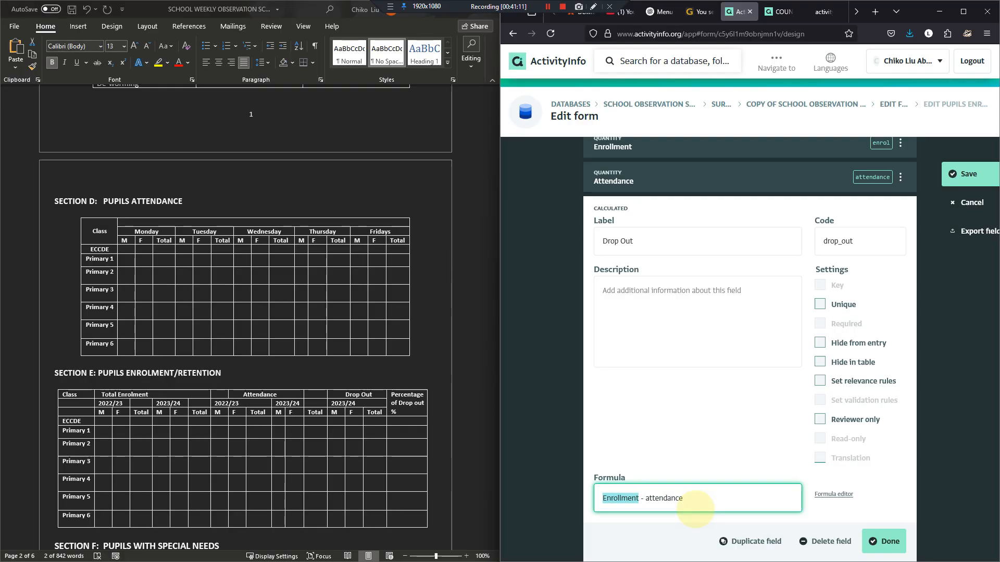
{"action": "type", "text": "enrol"}
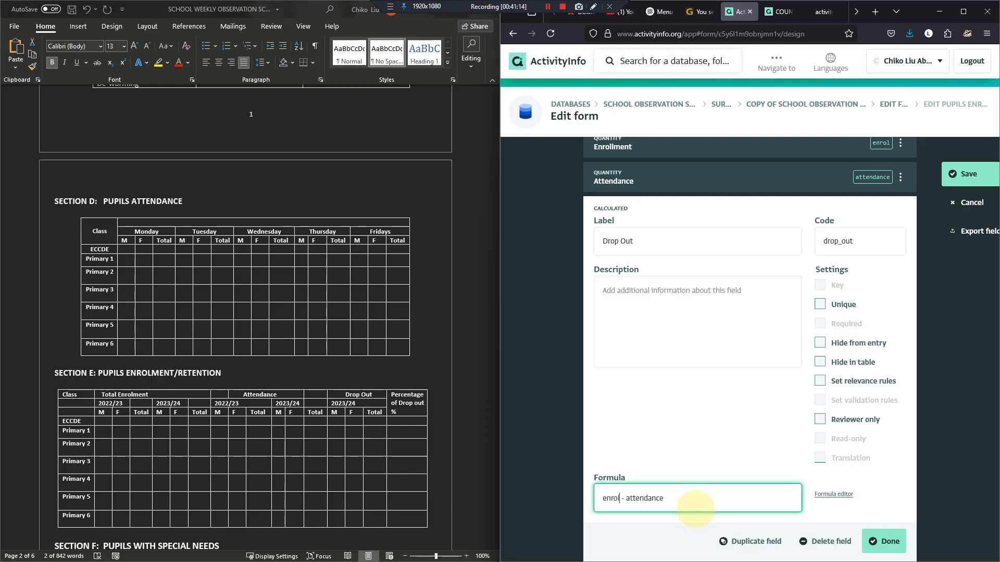
Step: Open the Drop Out formula in the formula editor and maximize the browser window
{"action": "left_click", "coordinate": [833, 494]}
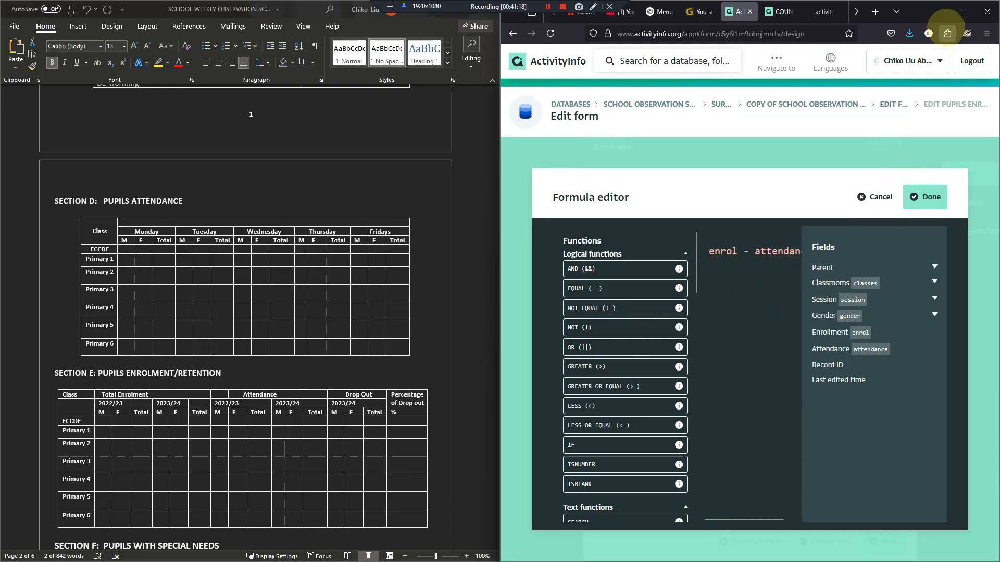
{"action": "left_click", "coordinate": [955, 8]}
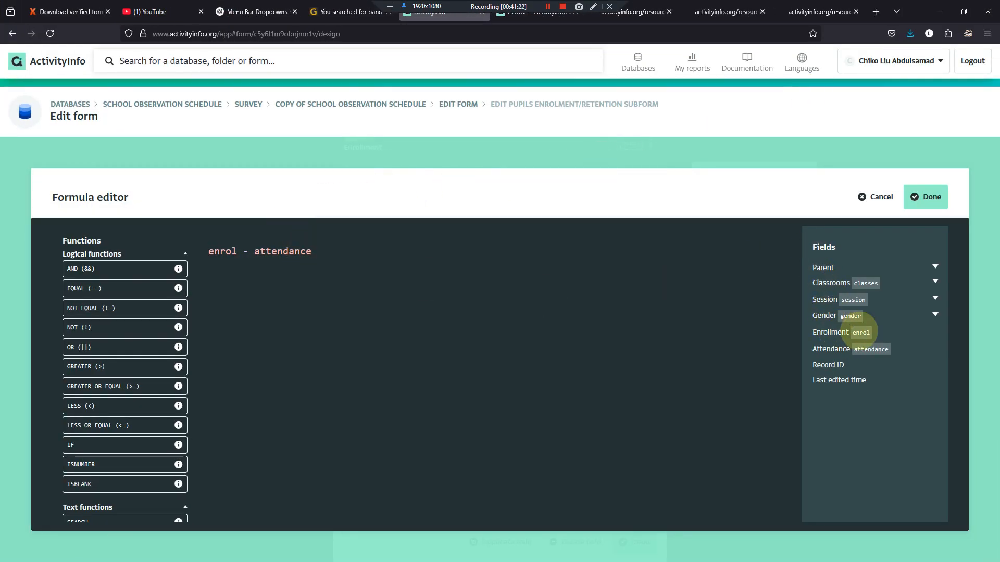
{"action": "left_click", "coordinate": [860, 332]}
{"action": "key", "text": "BackSpace"}
{"action": "key", "text": "BackSpace"}
{"action": "key", "text": "BackSpace"}
{"action": "key", "text": "BackSpace"}
{"action": "key", "text": "BackSpace"}
{"action": "key", "text": "BackSpace"}
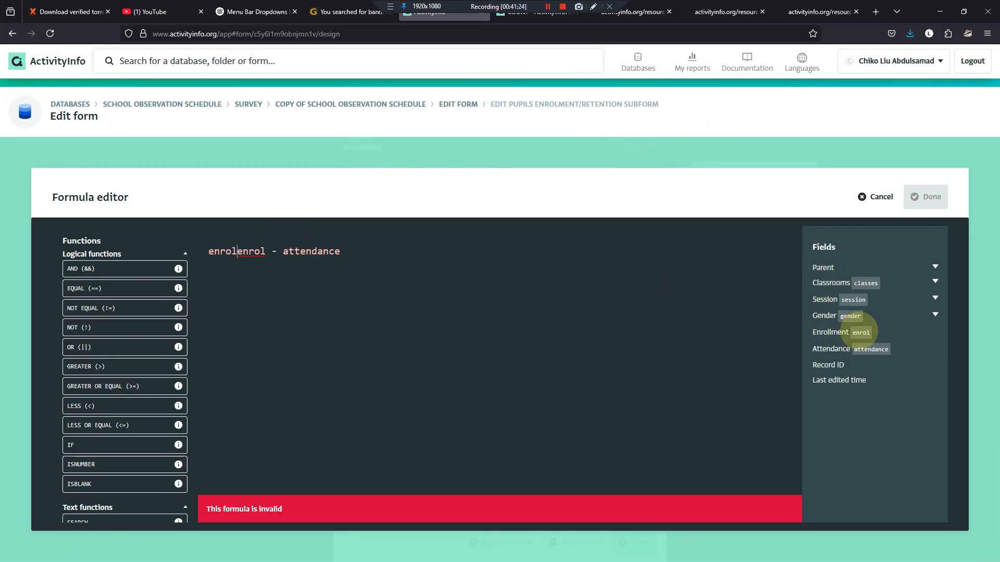
Step: Accept the formula to finish the Drop Out field, and save both the PUPILS ENROLMENT/RETENTION subform and its parent form
{"action": "left_click", "coordinate": [922, 197]}
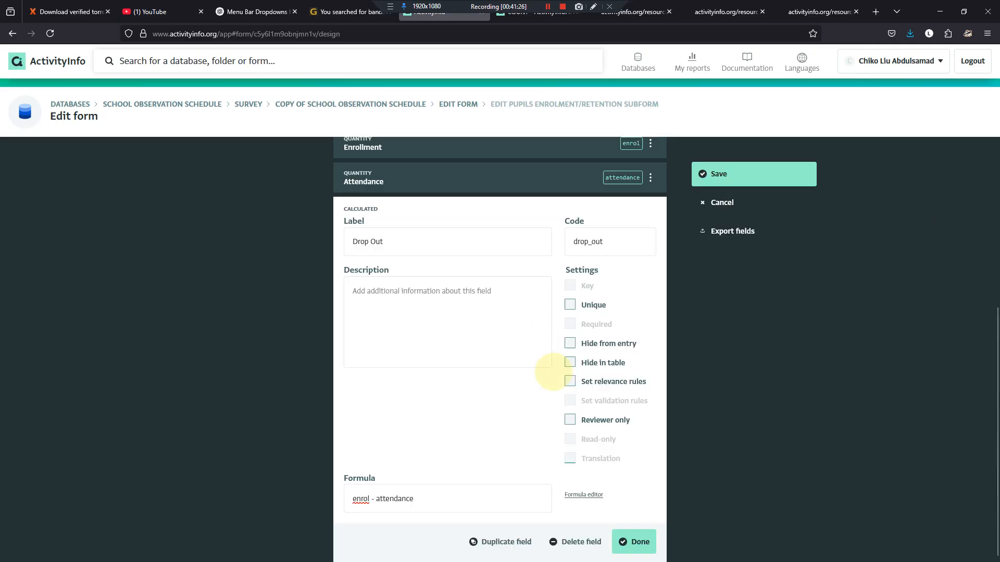
{"action": "left_click", "coordinate": [630, 536]}
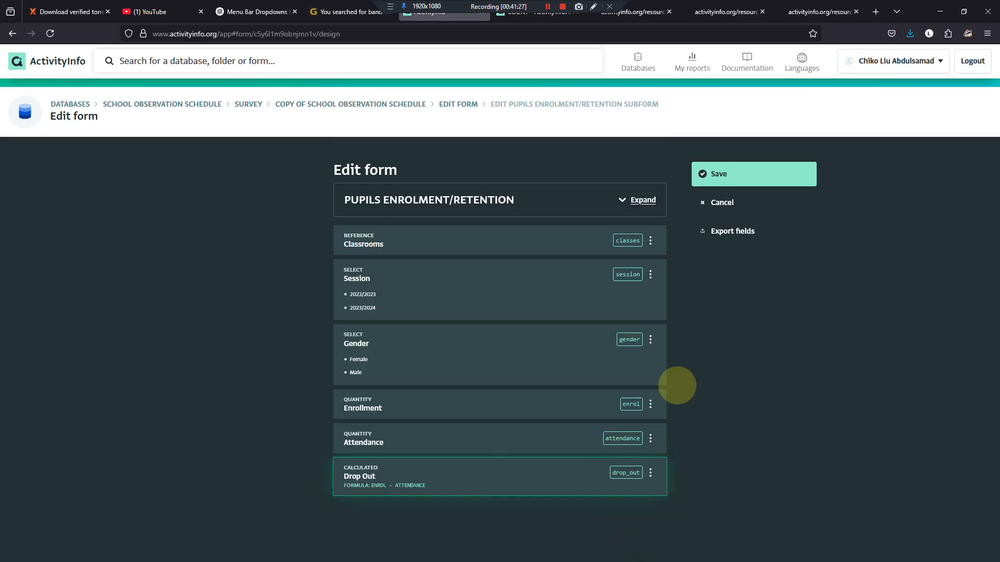
{"action": "left_click", "coordinate": [712, 173]}
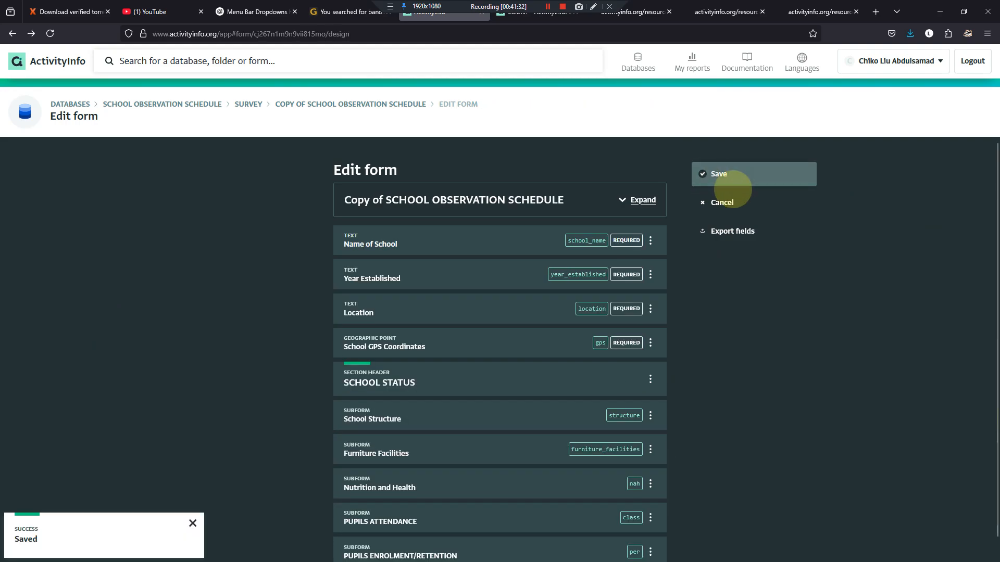
{"action": "left_click", "coordinate": [721, 175]}
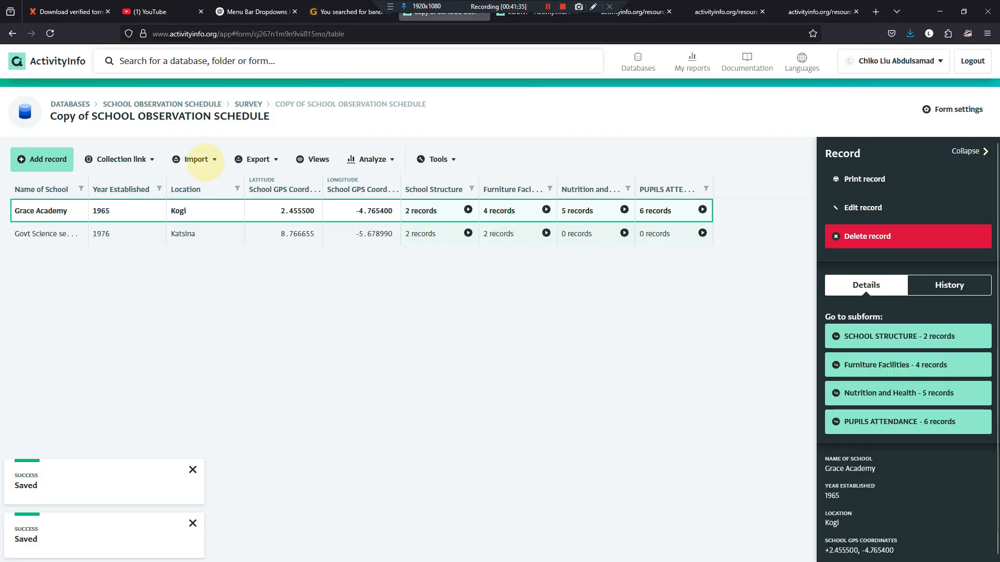
Step: Reopen the Copy of SCHOOL OBSERVATION SCHEDULE form from the Survey folder and open Grace Academy's PUPILS ENROLMENT/RETENTION records
{"action": "left_click", "coordinate": [249, 103]}
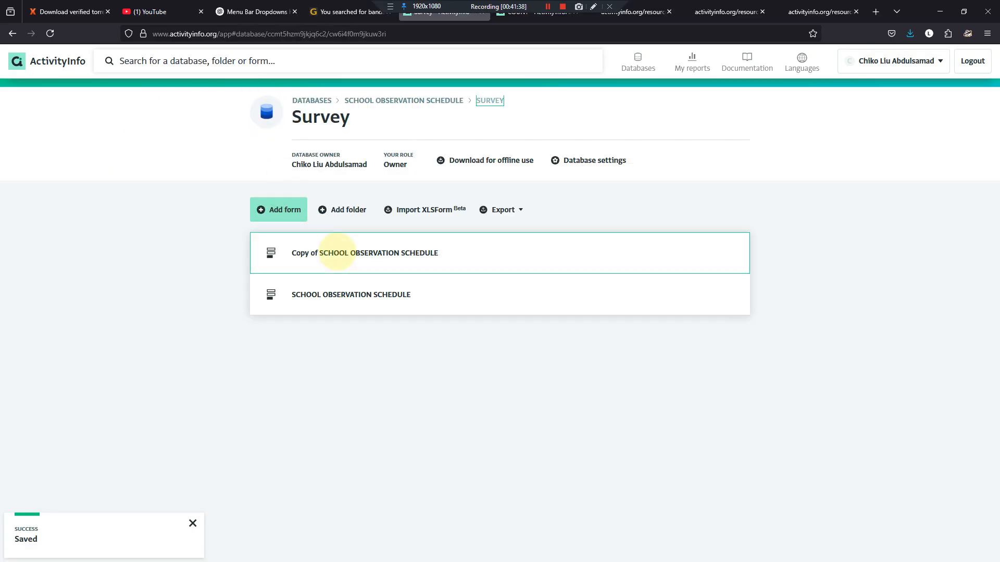
{"action": "left_click", "coordinate": [330, 252]}
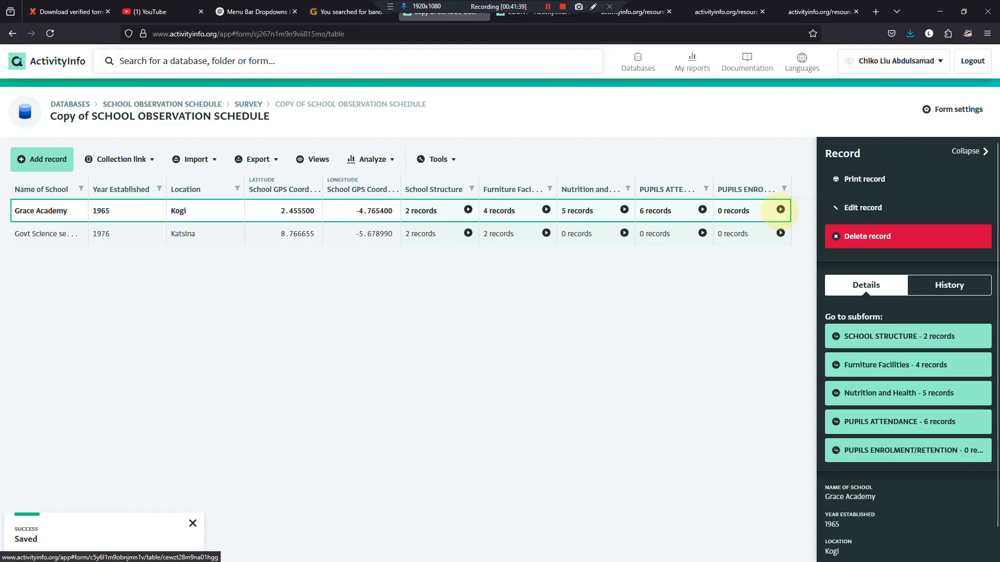
{"action": "left_click", "coordinate": [780, 209]}
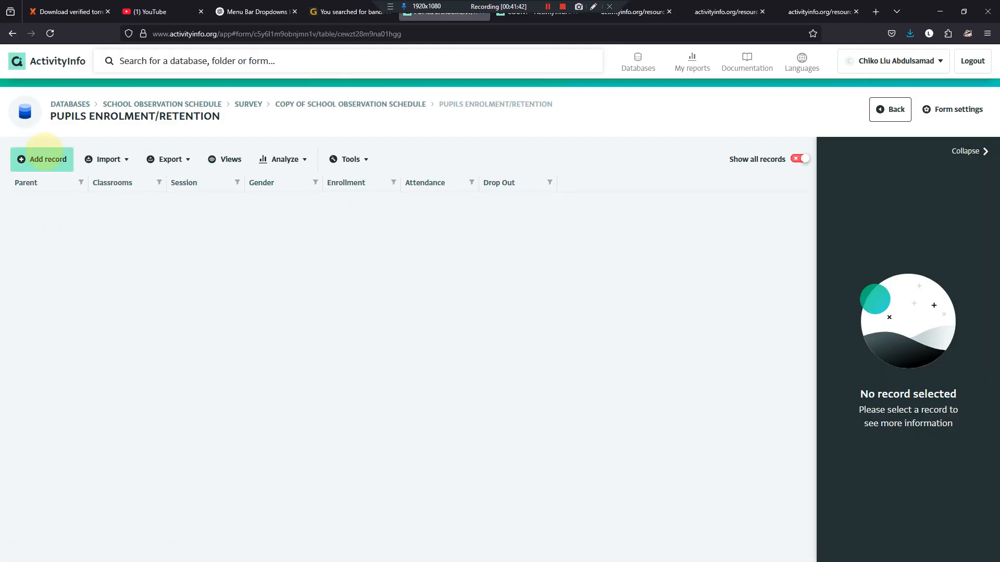
Step: Add a PUPILS ENROLMENT/RETENTION record for classroom ECCDE, session 2022/2023 and gender Female
{"action": "left_click", "coordinate": [43, 157]}
{"action": "left_click", "coordinate": [632, 241]}
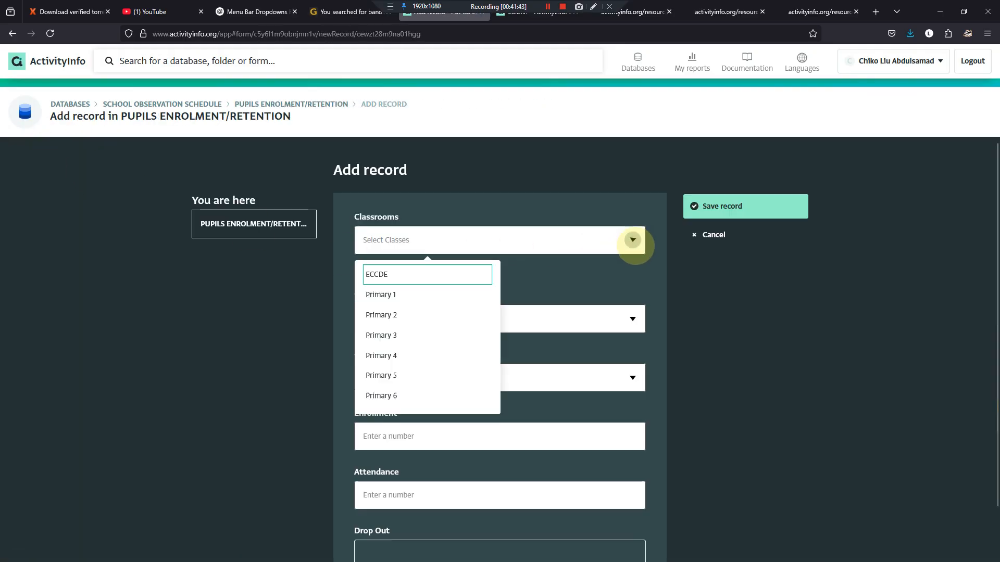
{"action": "left_click", "coordinate": [413, 272]}
{"action": "left_click", "coordinate": [632, 317]}
{"action": "left_click", "coordinate": [439, 349]}
{"action": "left_click", "coordinate": [615, 376]}
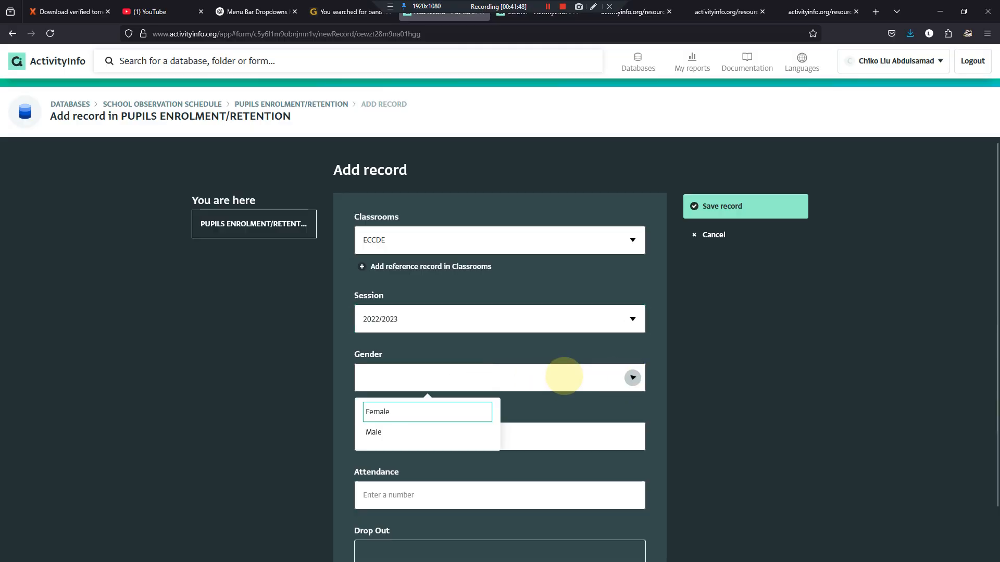
{"action": "left_click", "coordinate": [424, 409]}
Step: Enter an Enrollment of 30 and an Attendance of 19 for the ECCDE Female record and save it
{"action": "left_click", "coordinate": [487, 433]}
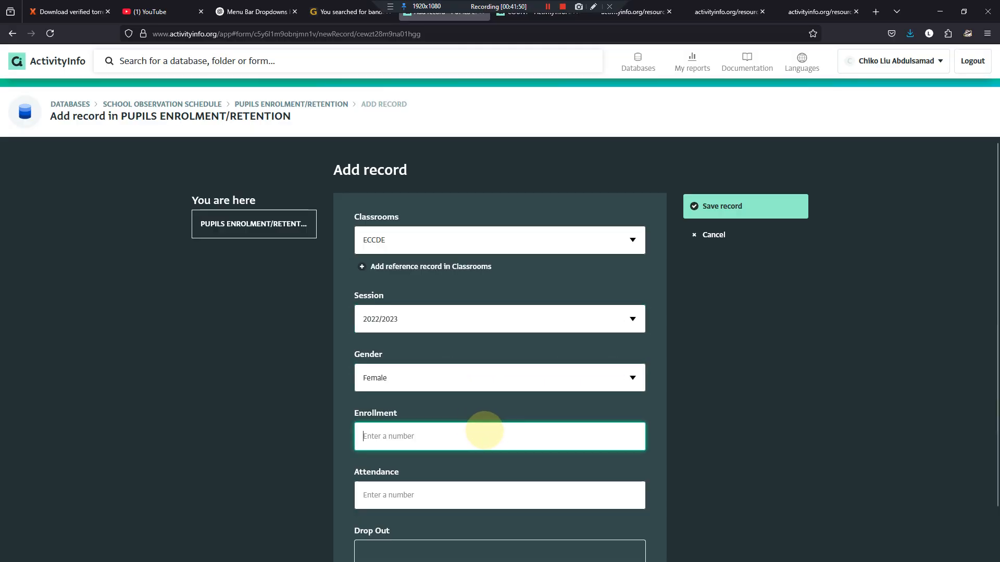
{"action": "type", "text": "30"}
{"action": "key", "text": "Tab"}
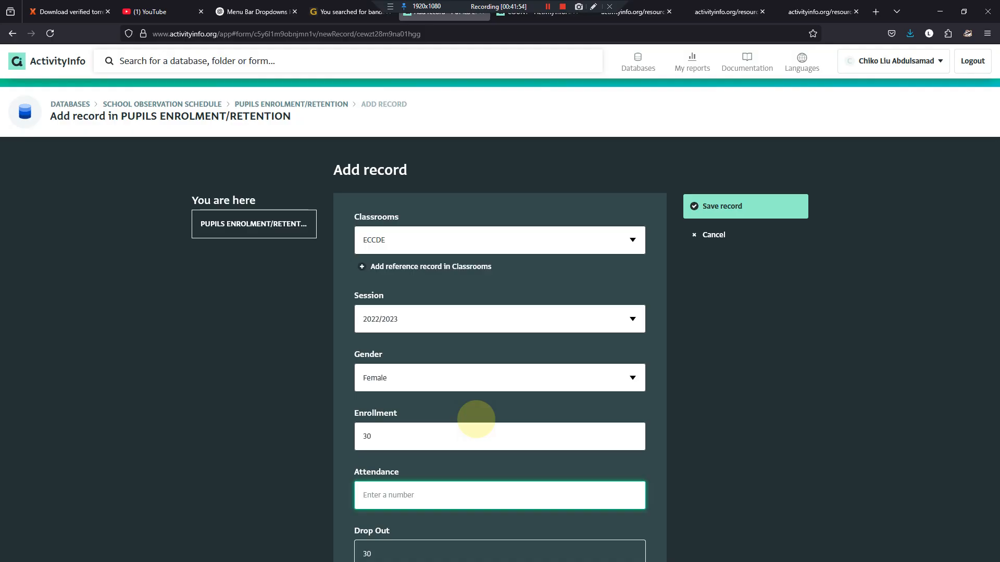
{"action": "type", "text": "19"}
{"action": "scroll", "coordinate": [399, 507], "scroll_direction": "down", "scroll_amount": 2}
{"action": "left_click", "coordinate": [372, 501]}
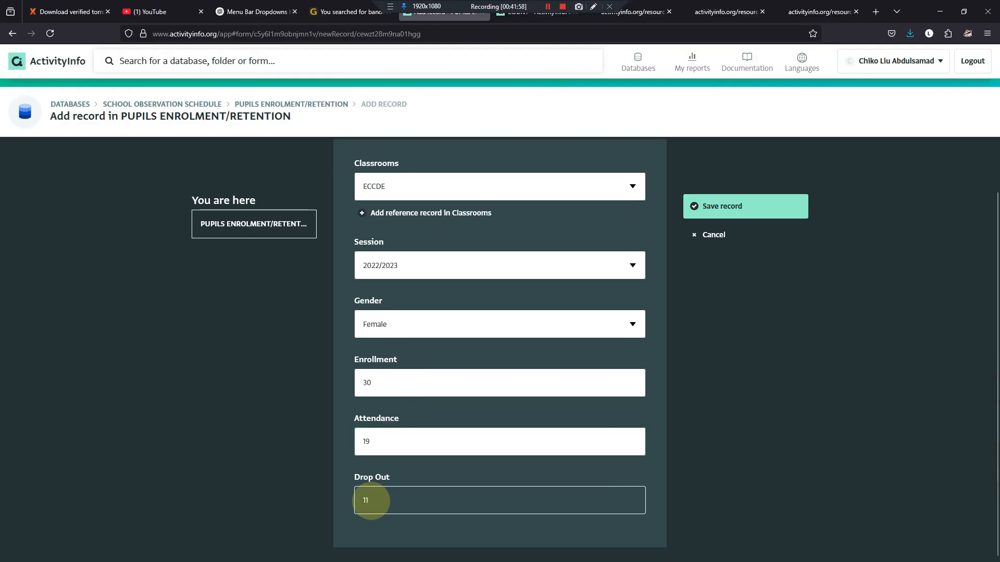
{"action": "left_click", "coordinate": [718, 207]}
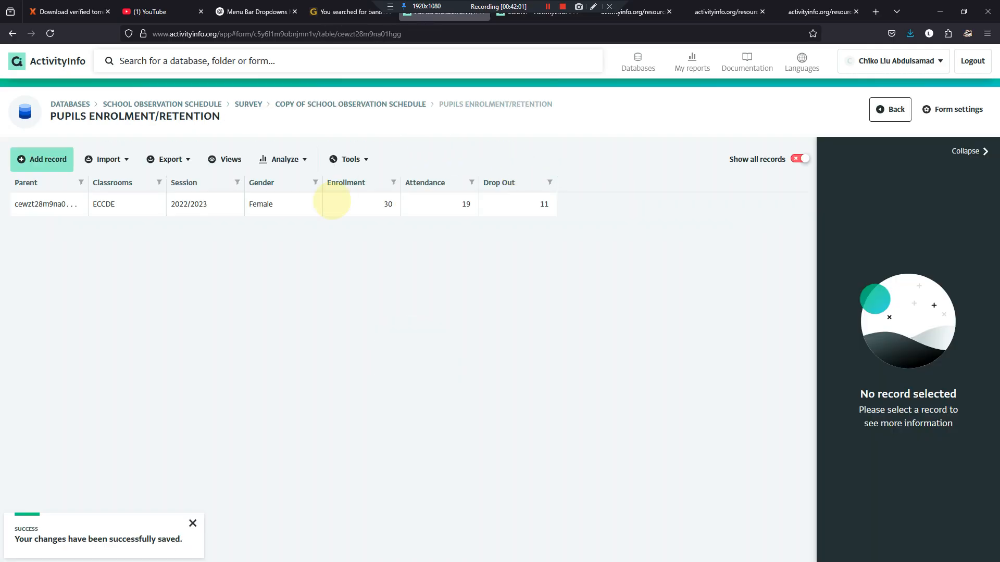
Step: Add another PUPILS ENROLMENT/RETENTION record for classroom ECCDE, session 2022/2023 and gender Male
{"action": "left_click", "coordinate": [45, 159]}
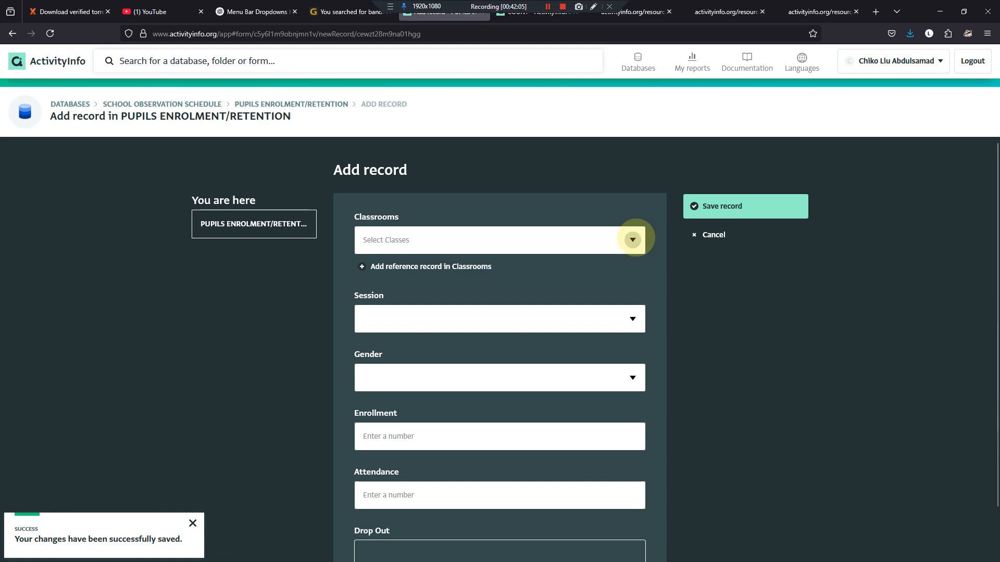
{"action": "left_click", "coordinate": [632, 239]}
{"action": "left_click", "coordinate": [425, 276]}
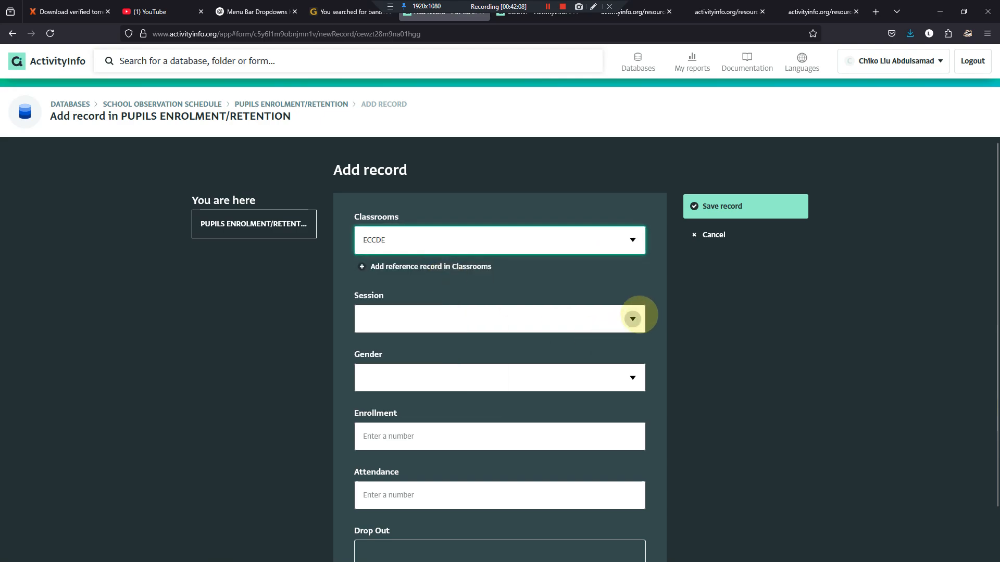
{"action": "left_click", "coordinate": [633, 318]}
{"action": "left_click", "coordinate": [441, 354]}
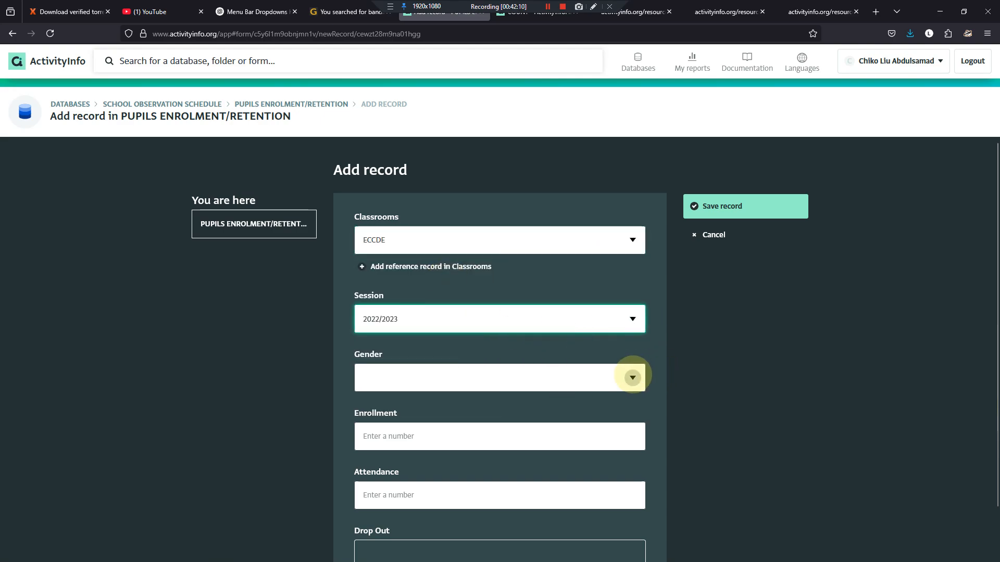
{"action": "left_click", "coordinate": [632, 378]}
{"action": "left_click", "coordinate": [430, 432]}
Step: Enter an Enrollment of 70 and an Attendance of 20 for the ECCDE Male record and save it
{"action": "left_click", "coordinate": [545, 438]}
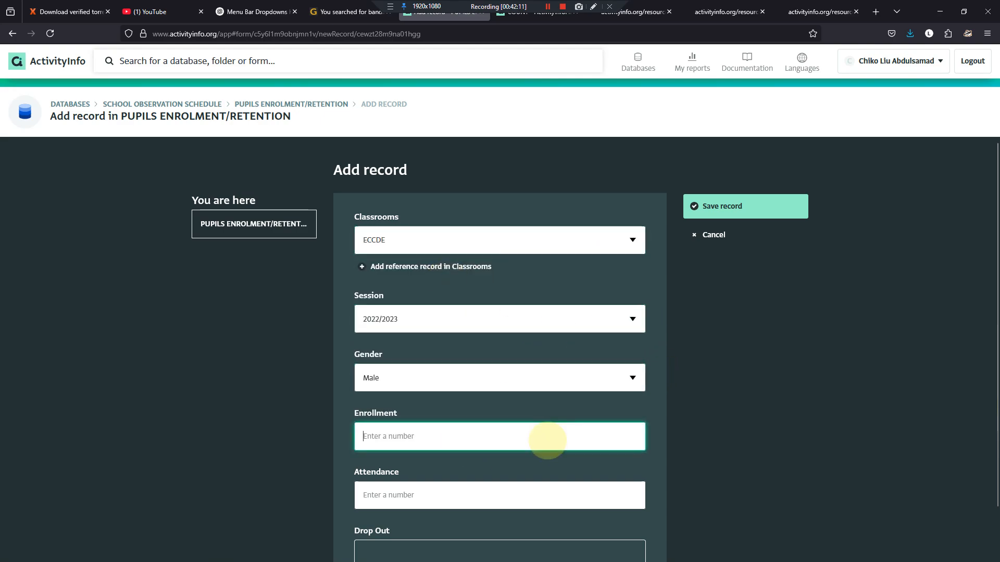
{"action": "type", "text": "70"}
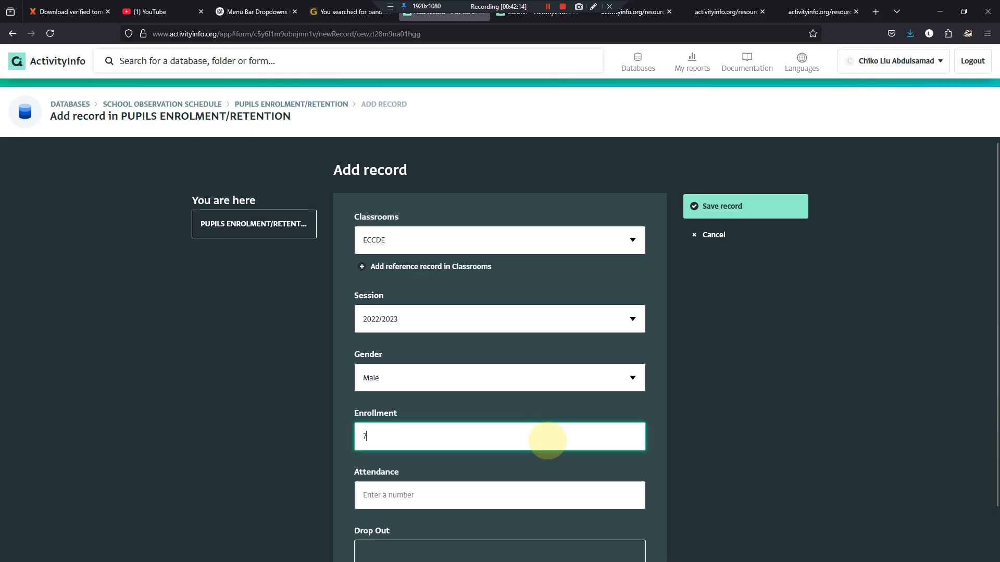
{"action": "key", "text": "Tab"}
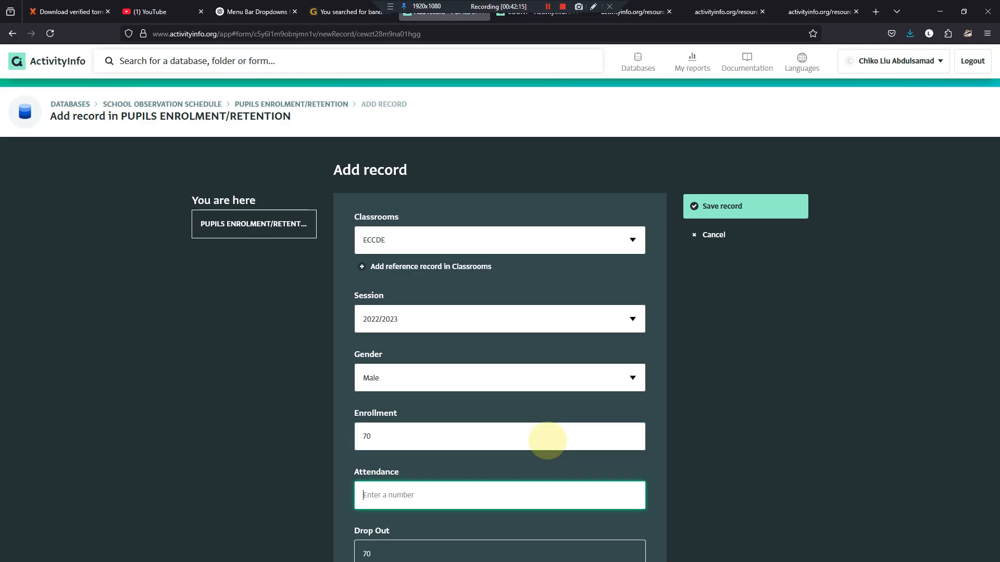
{"action": "scroll", "coordinate": [547, 440], "scroll_direction": "down", "scroll_amount": 1}
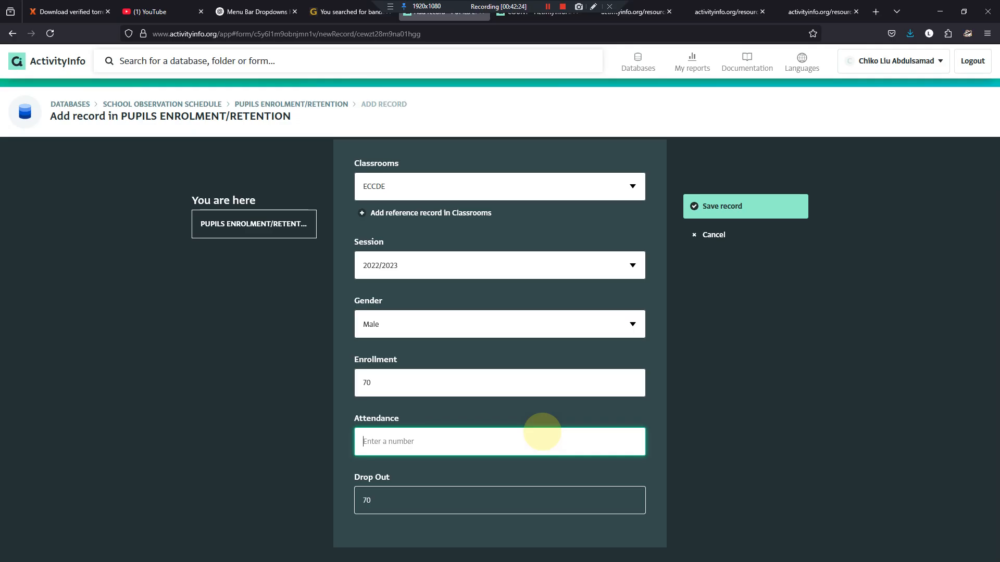
{"action": "type", "text": "20"}
{"action": "left_click", "coordinate": [703, 205]}
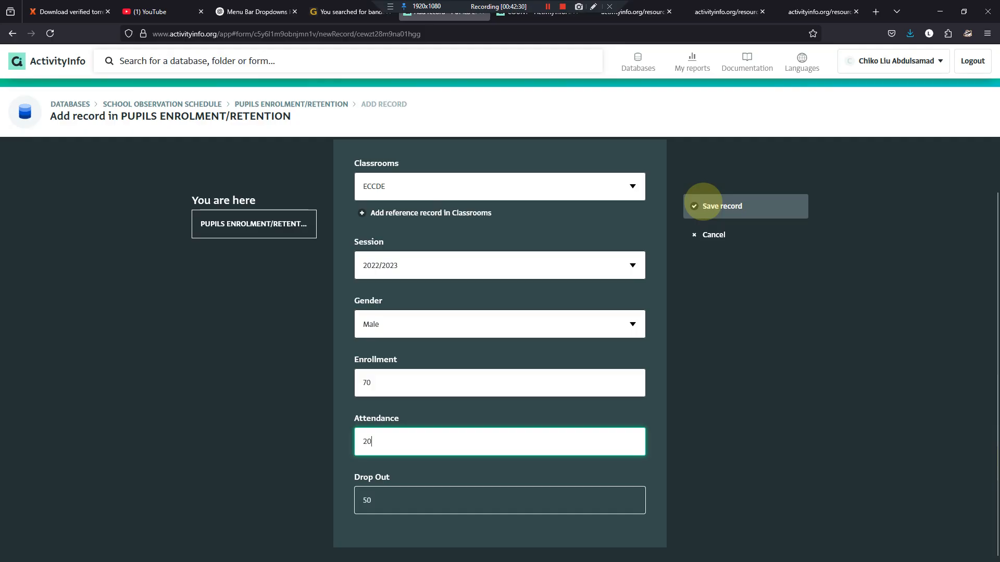
{"action": "left_click", "coordinate": [720, 207]}
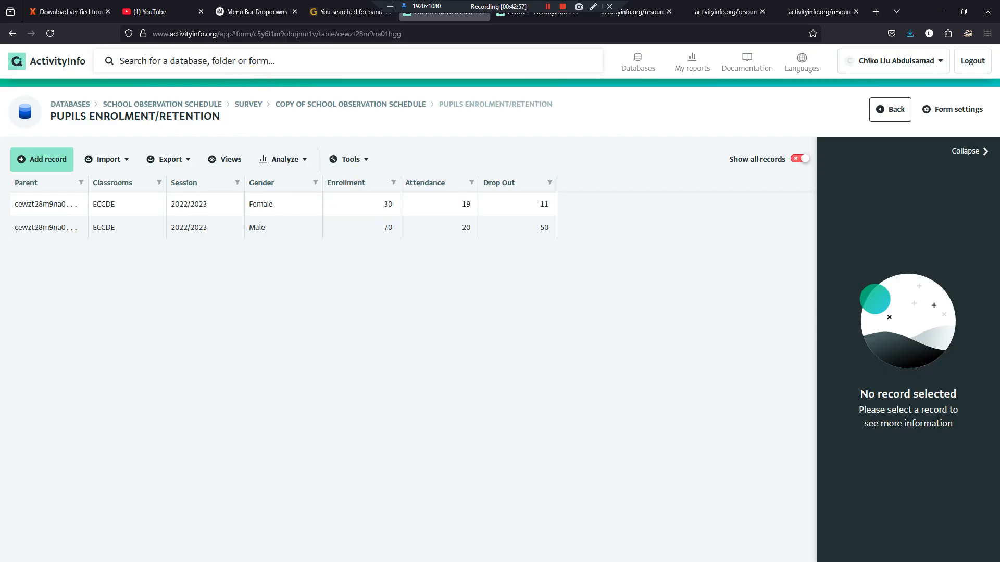
Step: Check Section E in the Word document and add a calculated field below Drop Out in the PUPILS ENROLMENT/RETENTION subform design
{"action": "key", "text": "alt+Tab"}
{"action": "scroll", "coordinate": [196, 413], "scroll_direction": "down", "scroll_amount": 3}
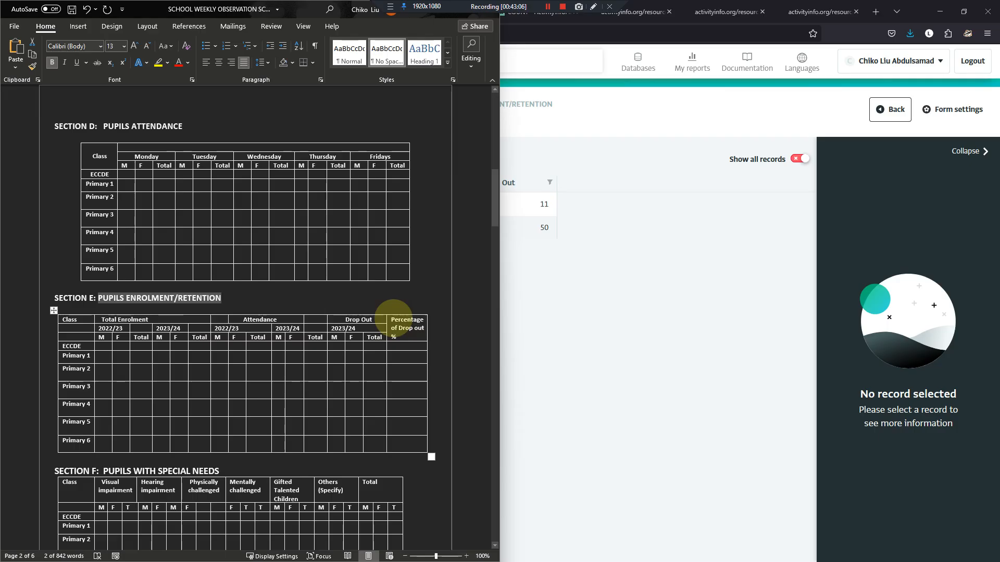
{"action": "left_click", "coordinate": [540, 342]}
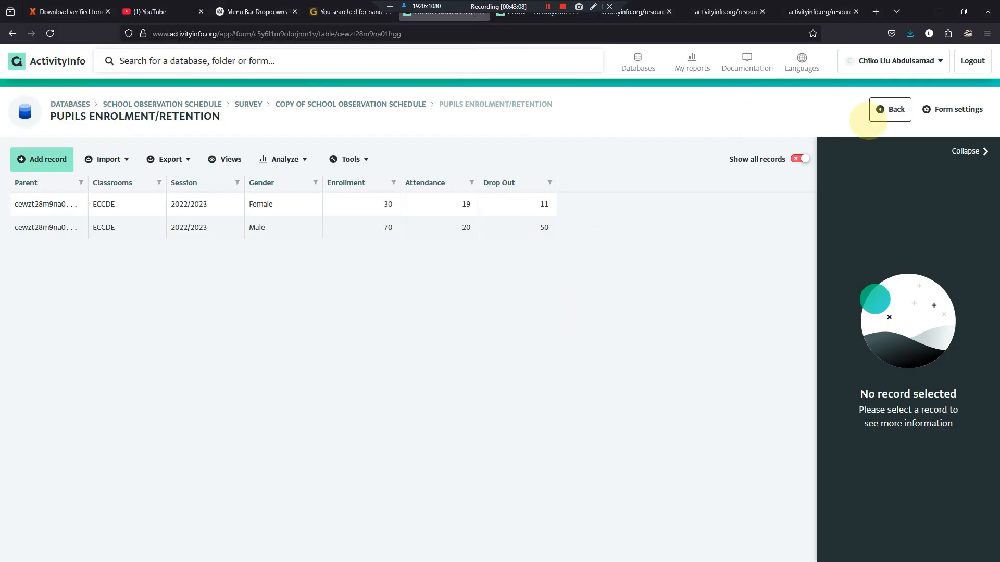
{"action": "left_click", "coordinate": [948, 109]}
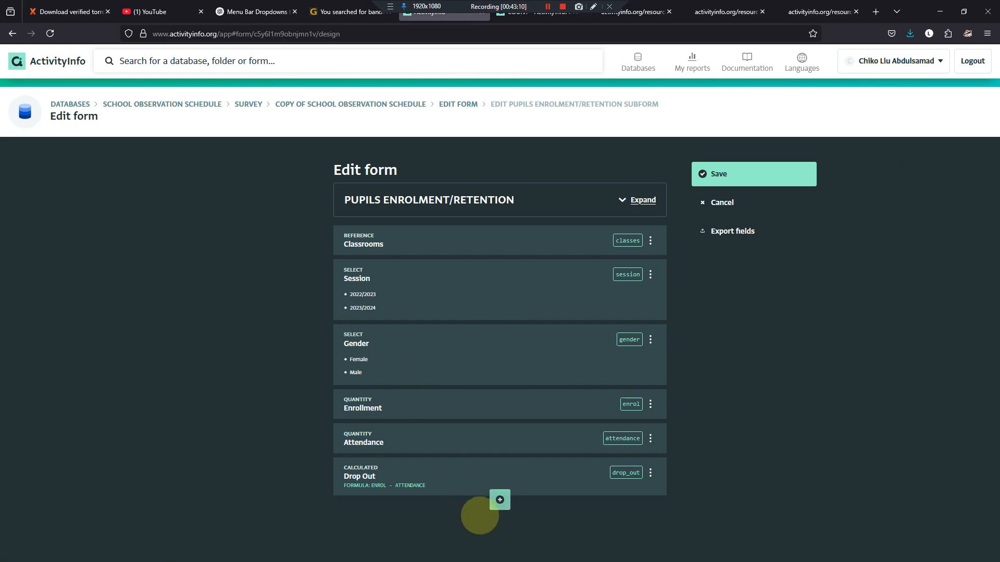
{"action": "left_click", "coordinate": [499, 500]}
{"action": "scroll", "coordinate": [594, 464], "scroll_direction": "down", "scroll_amount": 1}
{"action": "left_click", "coordinate": [602, 440]}
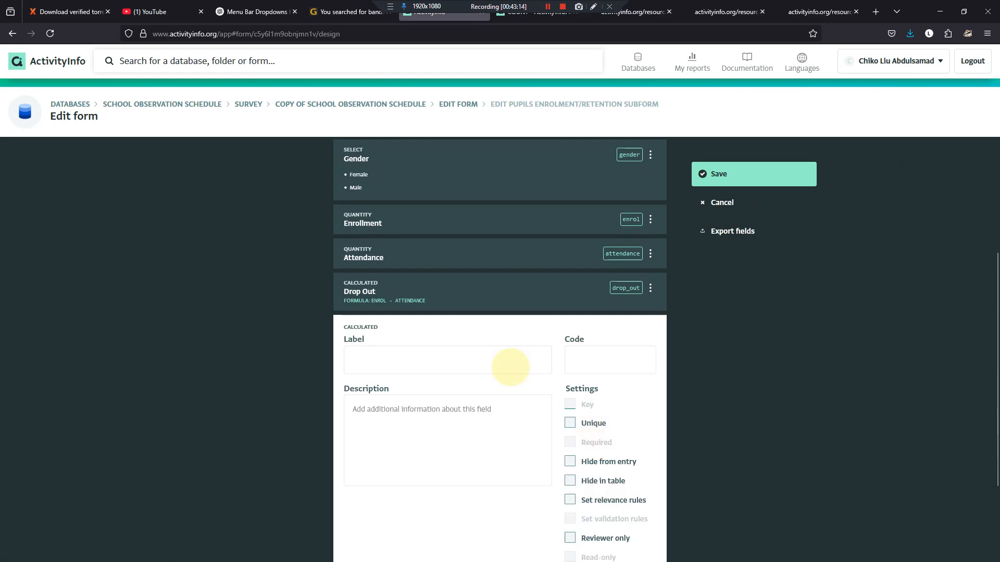
Step: Label the new calculated field % Drop Out and give it the code percent
{"action": "left_click", "coordinate": [488, 354]}
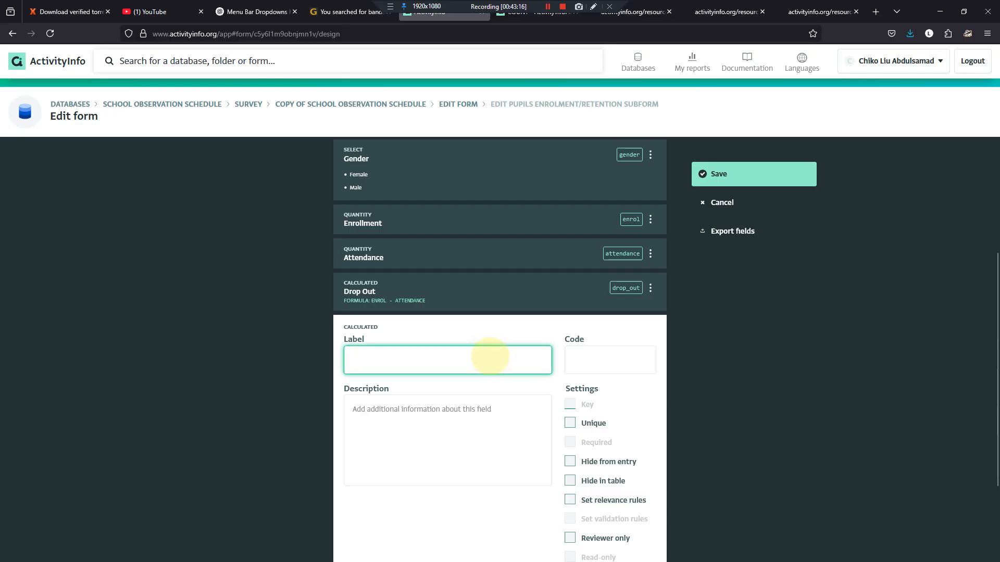
{"action": "type", "text": "% Drop Out"}
{"action": "key", "text": "Tab"}
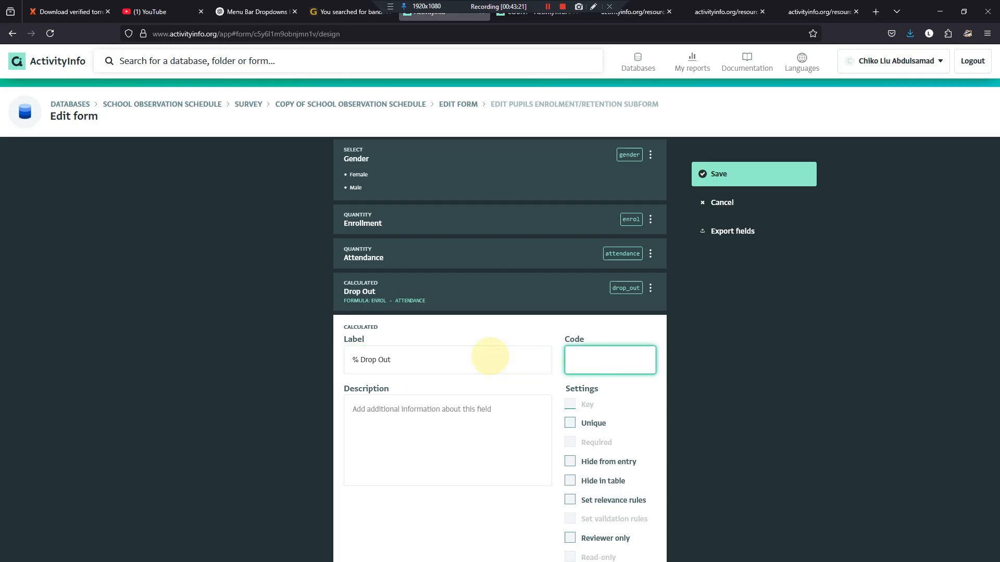
{"action": "type", "text": "drop"}
{"action": "key", "text": "BackSpace"}
{"action": "key", "text": "BackSpace"}
{"action": "key", "text": "BackSpace"}
{"action": "type", "text": "cent"}
Step: Set the % Drop Out formula to (drop_out/enrol)*100 and save the subform
{"action": "scroll", "coordinate": [492, 354], "scroll_direction": "down", "scroll_amount": 3}
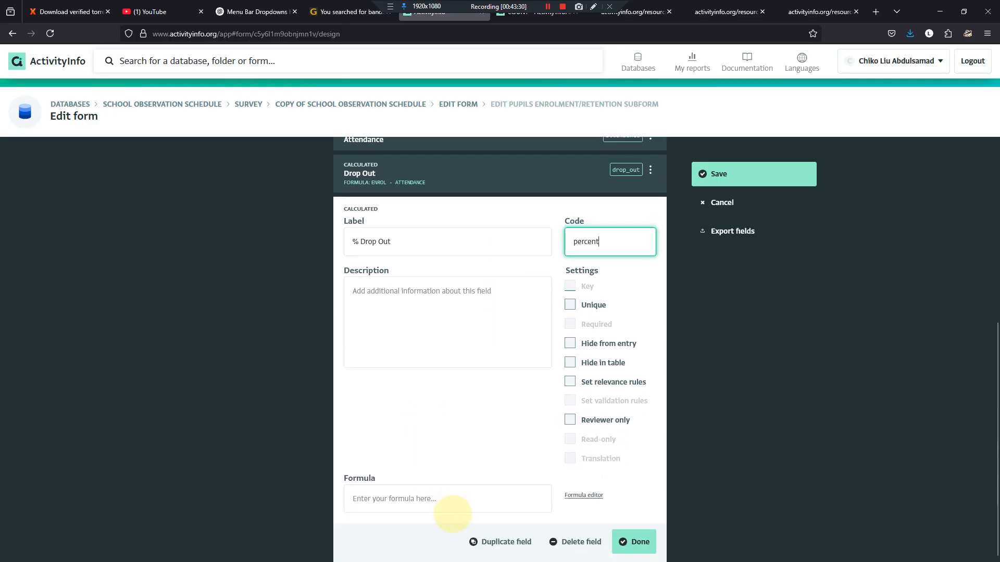
{"action": "left_click", "coordinate": [463, 500]}
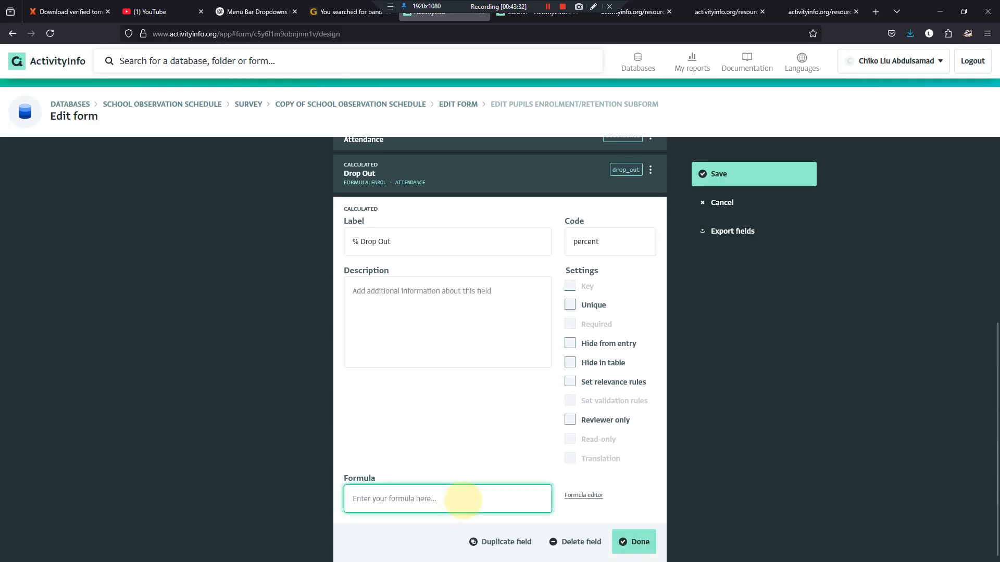
{"action": "scroll", "coordinate": [462, 500], "scroll_direction": "up", "scroll_amount": 3}
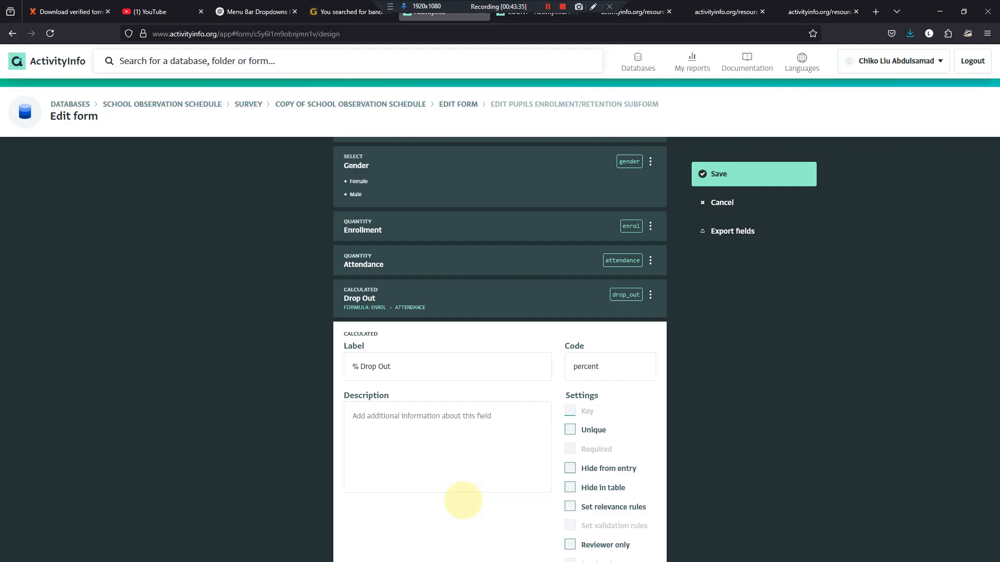
{"action": "scroll", "coordinate": [462, 499], "scroll_direction": "down", "scroll_amount": 3}
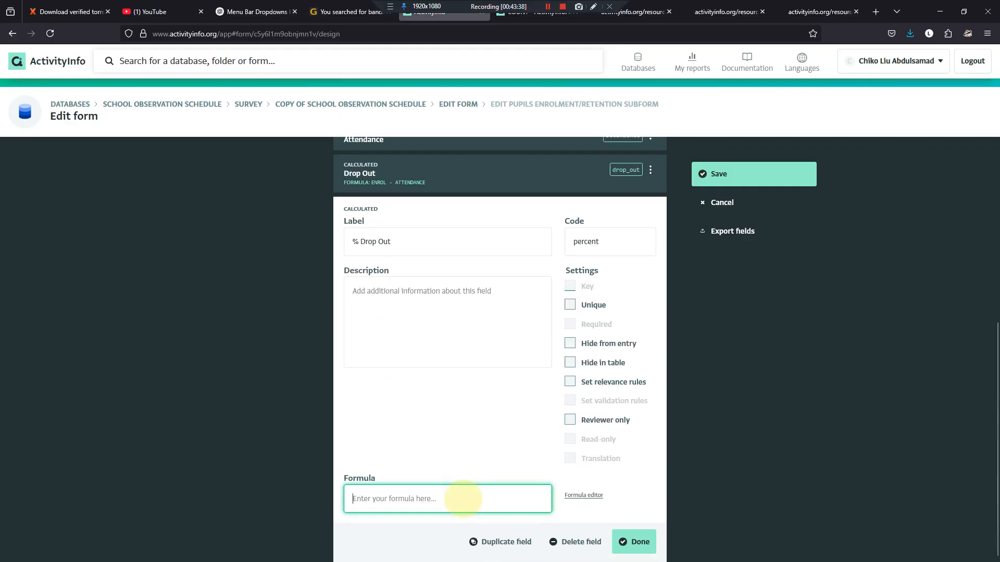
{"action": "type", "text": "drop_out/enrol"}
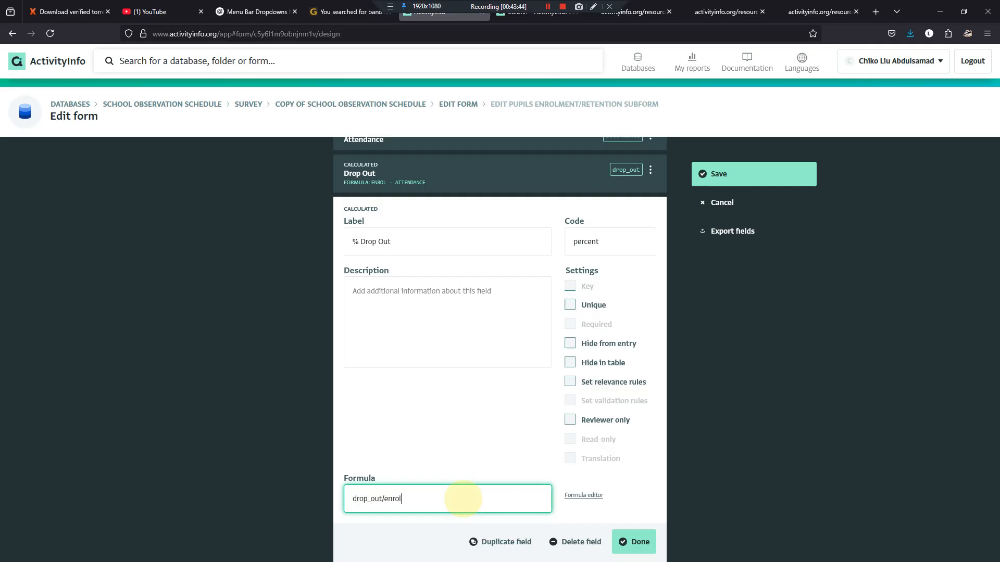
{"action": "type", "text": ")*100"}
{"action": "key", "text": "Home"}
{"action": "type", "text": "("}
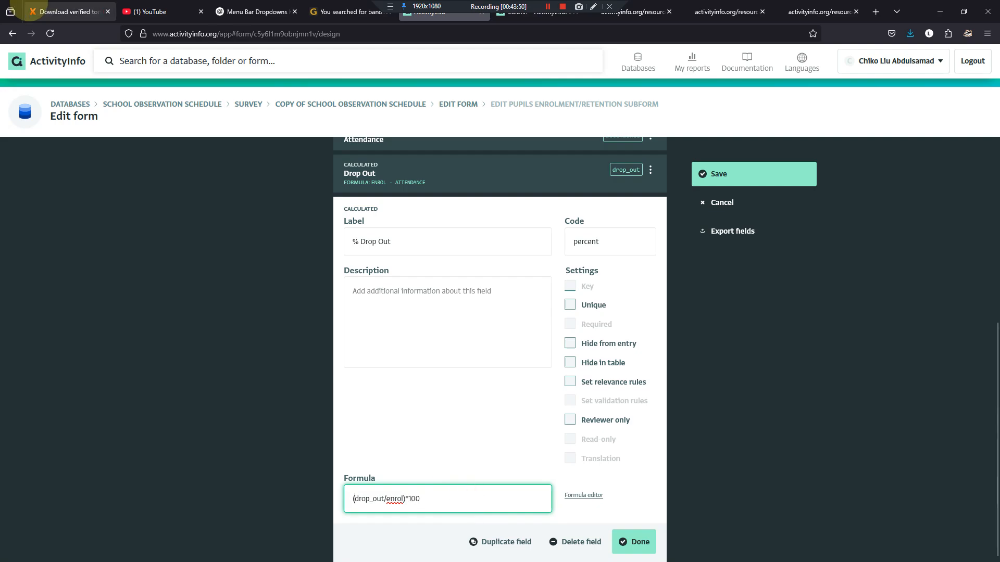
{"action": "left_click", "coordinate": [634, 542]}
{"action": "left_click", "coordinate": [723, 173]}
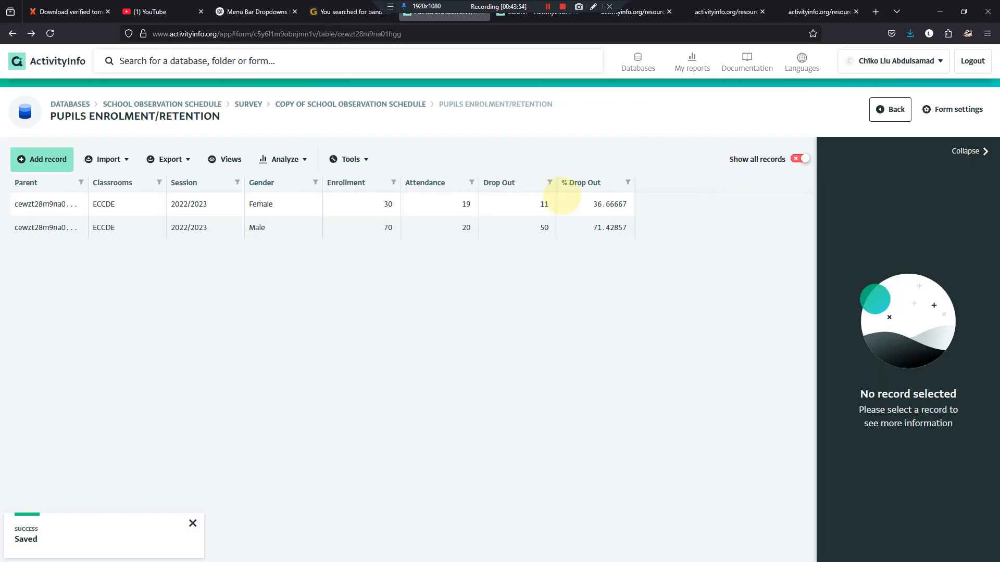
Step: Reopen the subform design and open the % Drop Out field's formula in the formula editor
{"action": "left_click", "coordinate": [939, 110]}
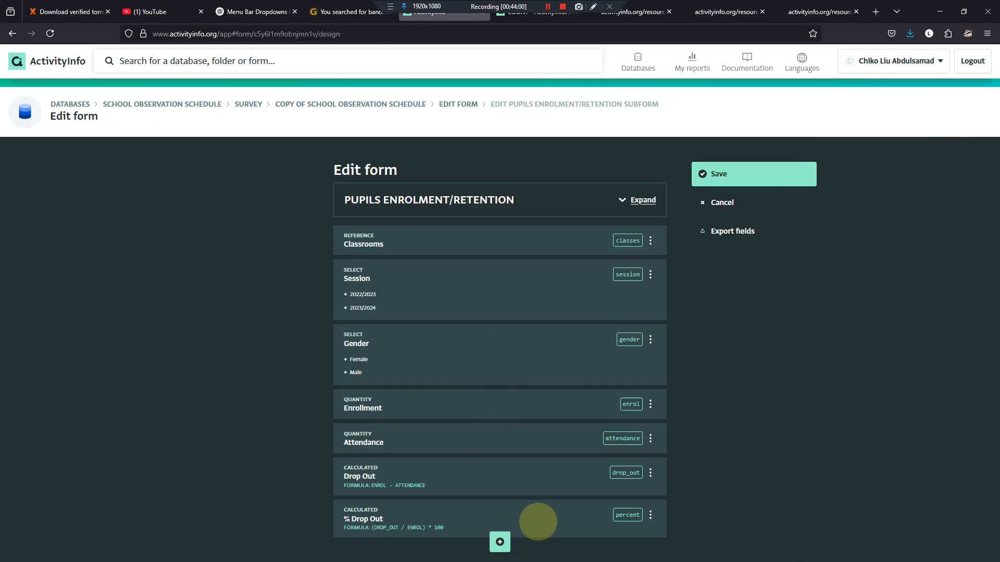
{"action": "left_click", "coordinate": [537, 521]}
{"action": "scroll", "coordinate": [627, 471], "scroll_direction": "down", "scroll_amount": 5}
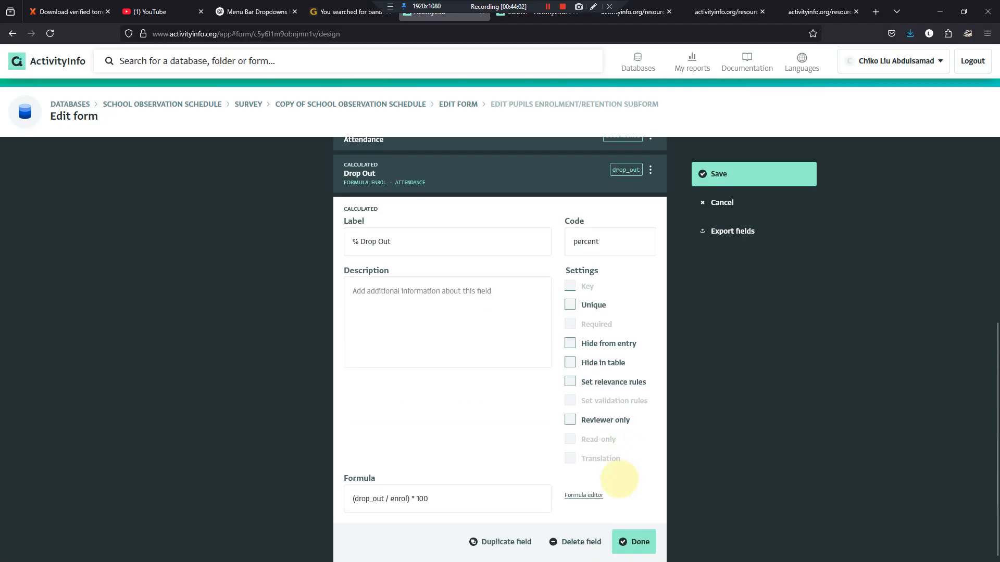
{"action": "left_click", "coordinate": [584, 494]}
Step: Go through the editor's function list to the mathematical functions and read the reference pages for CEIL and FLOOR
{"action": "scroll", "coordinate": [134, 336], "scroll_direction": "down", "scroll_amount": 5}
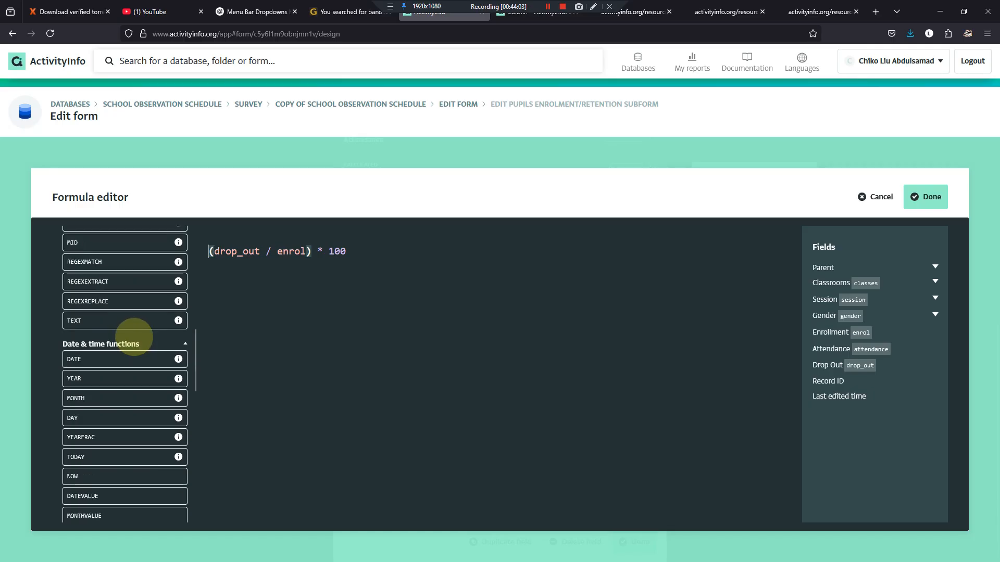
{"action": "scroll", "coordinate": [134, 337], "scroll_direction": "down", "scroll_amount": 8}
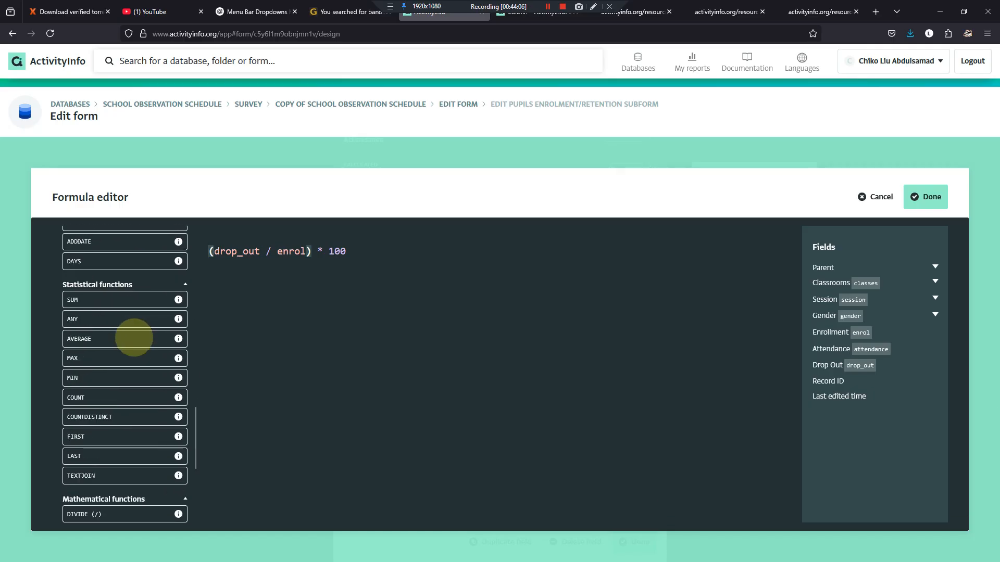
{"action": "scroll", "coordinate": [134, 338], "scroll_direction": "down", "scroll_amount": 4}
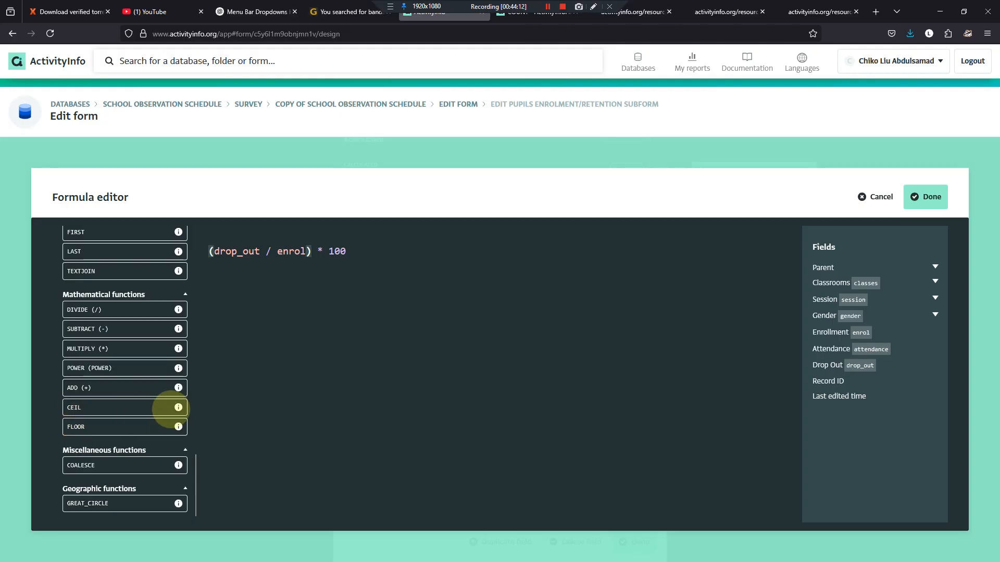
{"action": "left_click", "coordinate": [178, 407]}
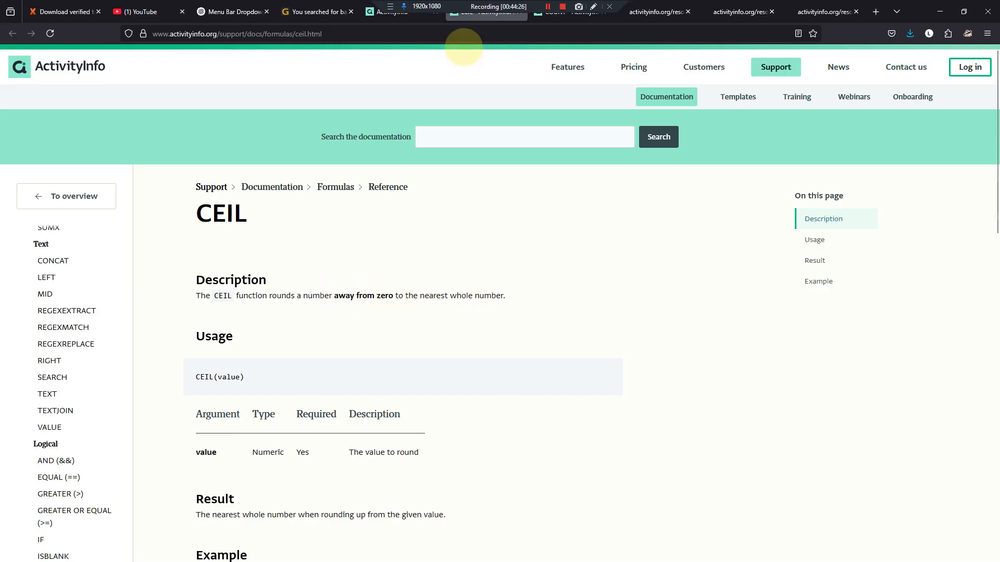
{"action": "left_click", "coordinate": [399, 16]}
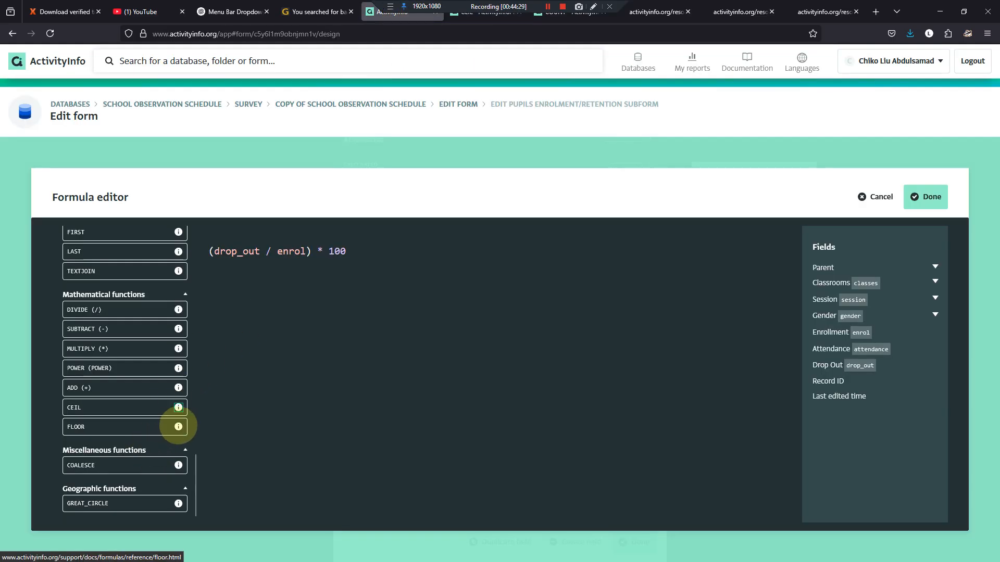
{"action": "left_click", "coordinate": [178, 427]}
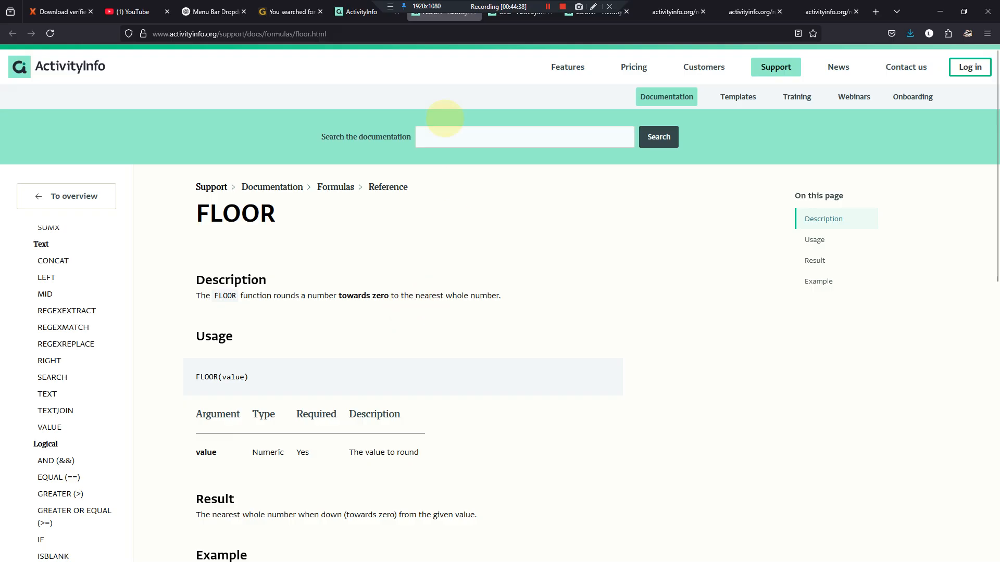
{"action": "mouse_move", "coordinate": [360, 12]}
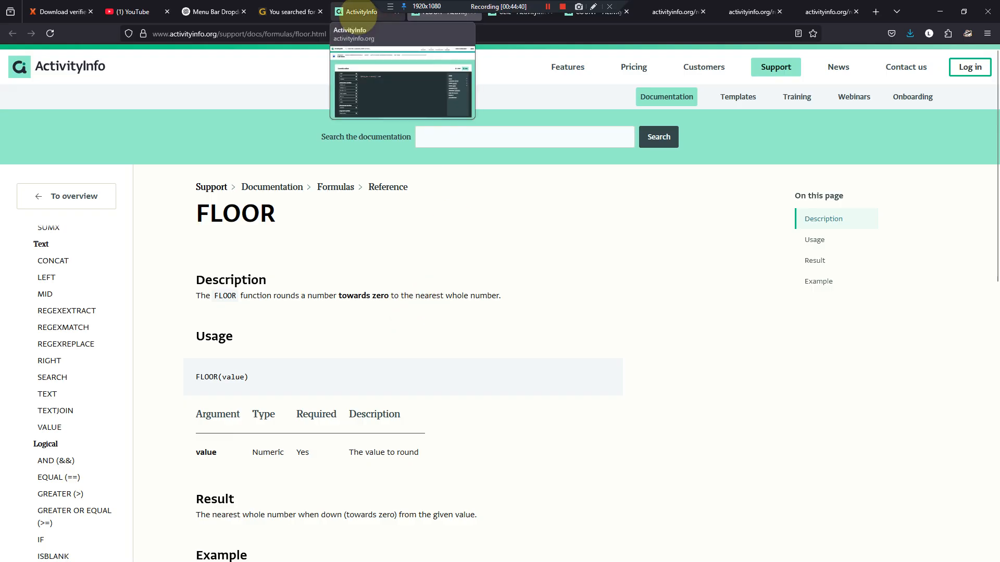
Step: Look through the documentation's list of formula functions, from the Date/Time group to the Geographic group
{"action": "scroll", "coordinate": [105, 302], "scroll_direction": "down", "scroll_amount": 5}
{"action": "scroll", "coordinate": [101, 307], "scroll_direction": "down", "scroll_amount": 5}
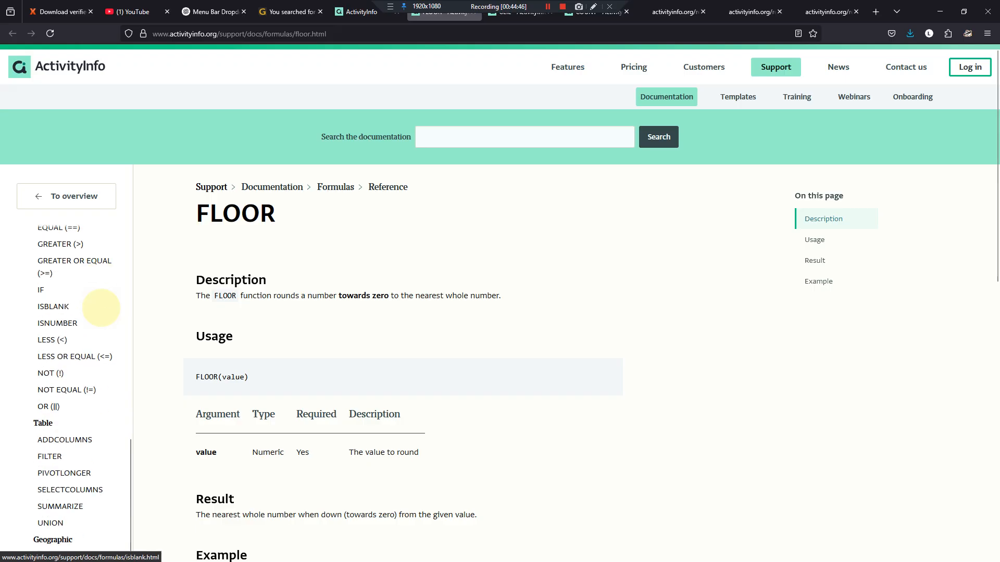
{"action": "scroll", "coordinate": [99, 307], "scroll_direction": "up", "scroll_amount": 15}
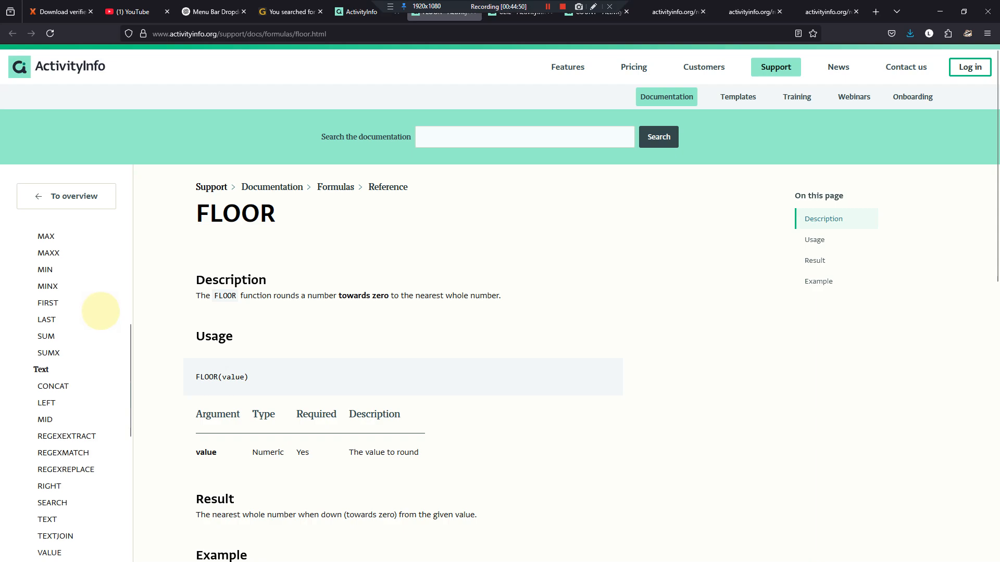
{"action": "scroll", "coordinate": [100, 310], "scroll_direction": "up", "scroll_amount": 12}
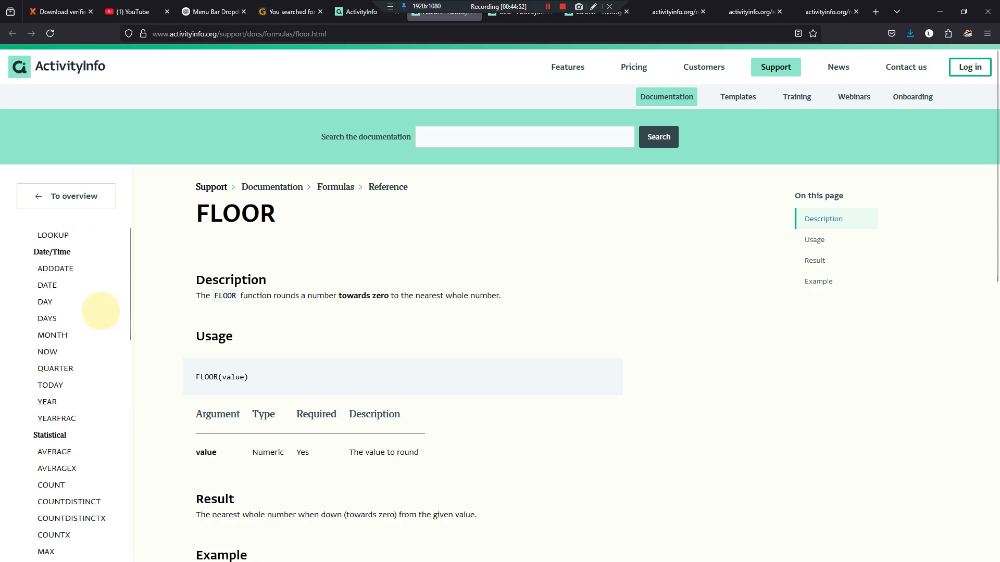
{"action": "scroll", "coordinate": [100, 311], "scroll_direction": "down", "scroll_amount": 7}
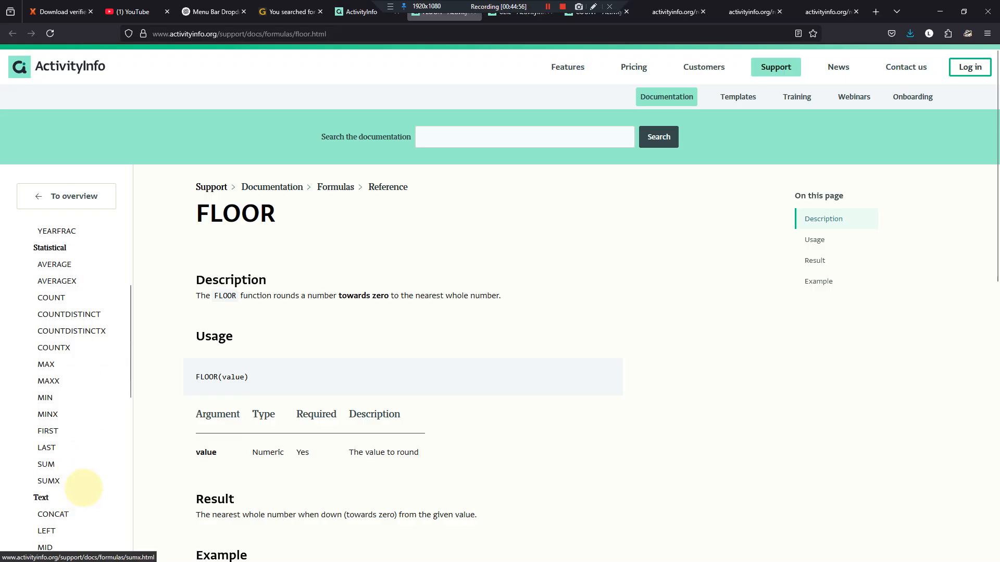
{"action": "scroll", "coordinate": [72, 345], "scroll_direction": "down", "scroll_amount": 5}
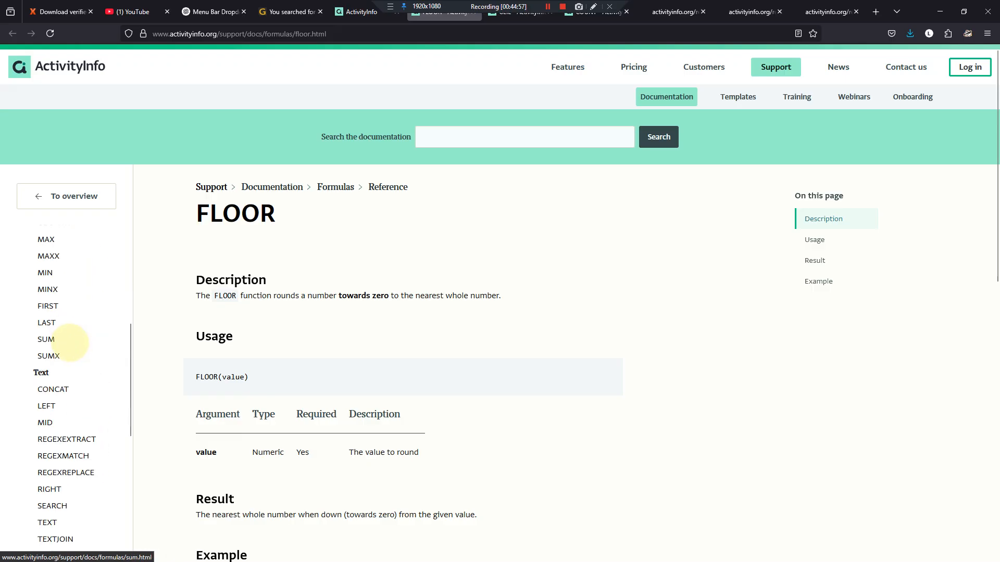
{"action": "scroll", "coordinate": [69, 344], "scroll_direction": "down", "scroll_amount": 14}
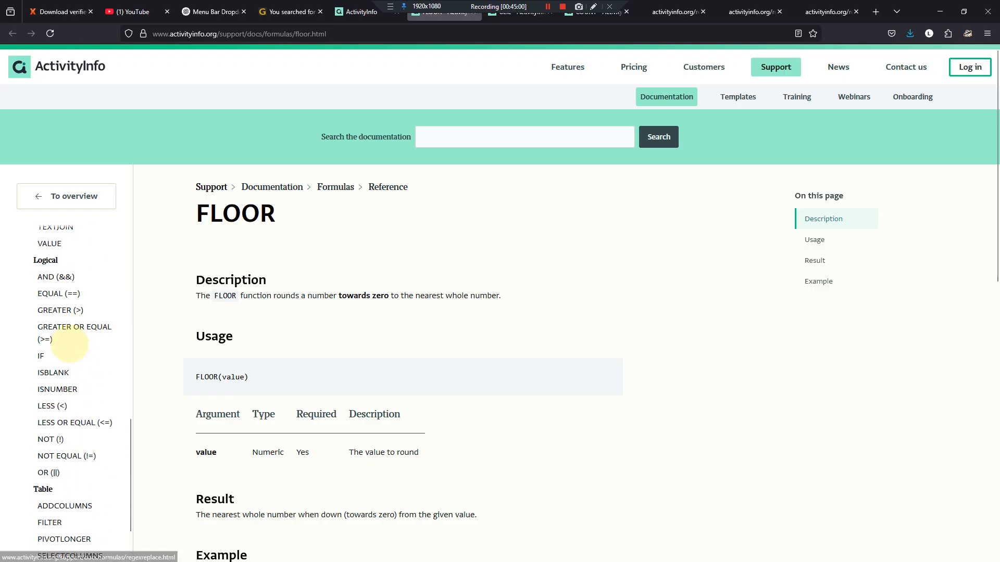
{"action": "scroll", "coordinate": [63, 343], "scroll_direction": "down", "scroll_amount": 4}
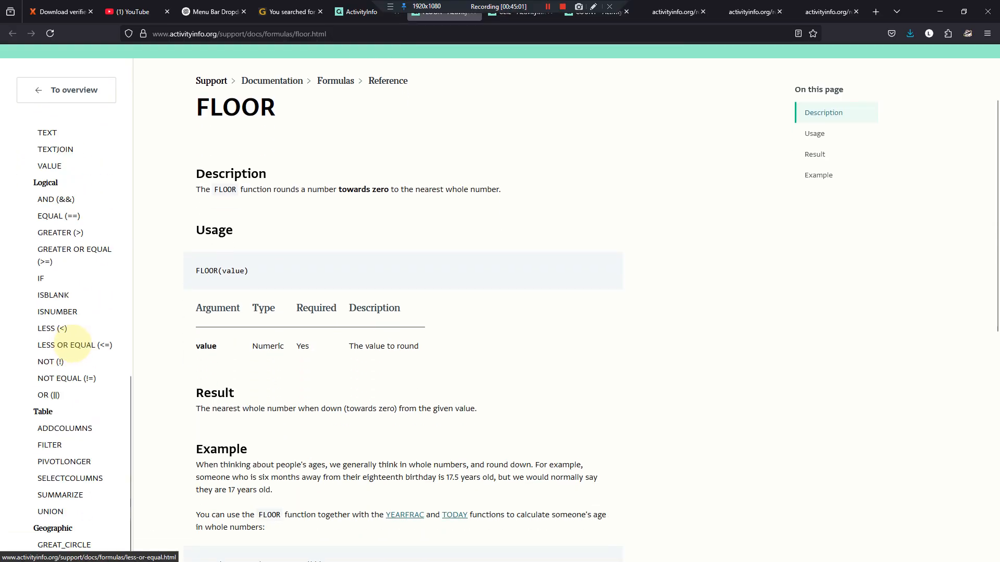
Step: Look back through the documentation's function list to the mathematical group and read the FLOOR page's result and example
{"action": "scroll", "coordinate": [74, 348], "scroll_direction": "up", "scroll_amount": 18}
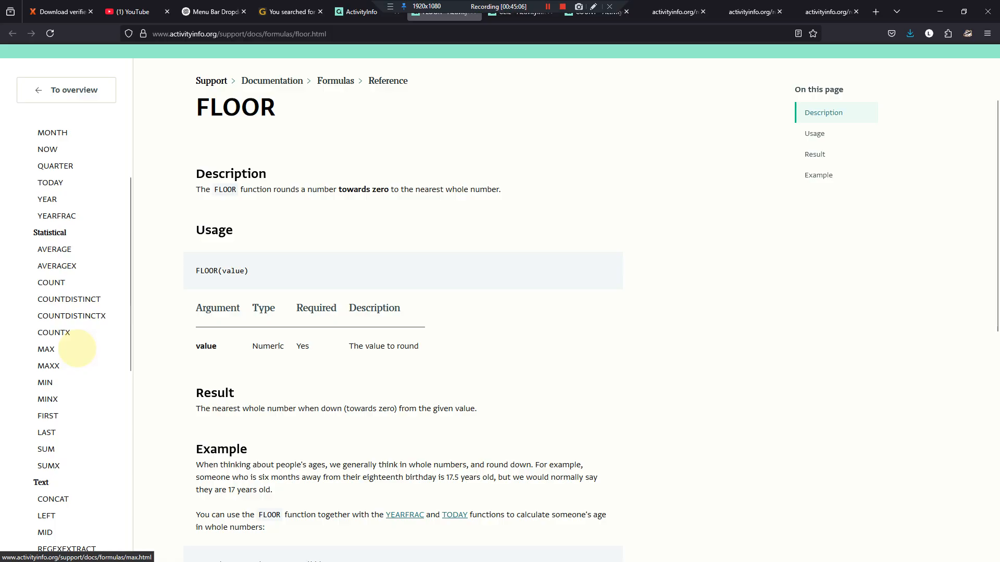
{"action": "scroll", "coordinate": [77, 348], "scroll_direction": "up", "scroll_amount": 10}
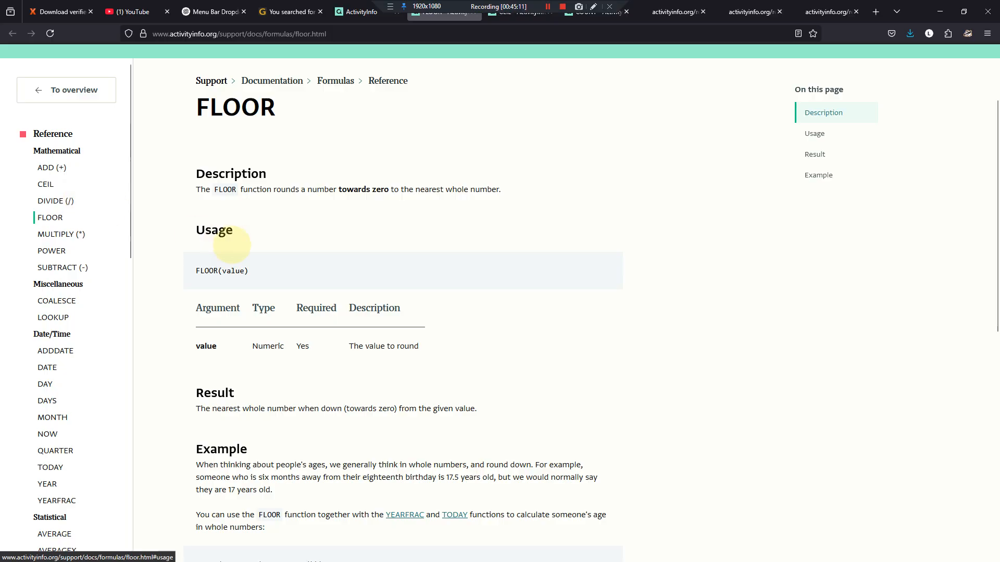
{"action": "scroll", "coordinate": [250, 263], "scroll_direction": "down", "scroll_amount": 3}
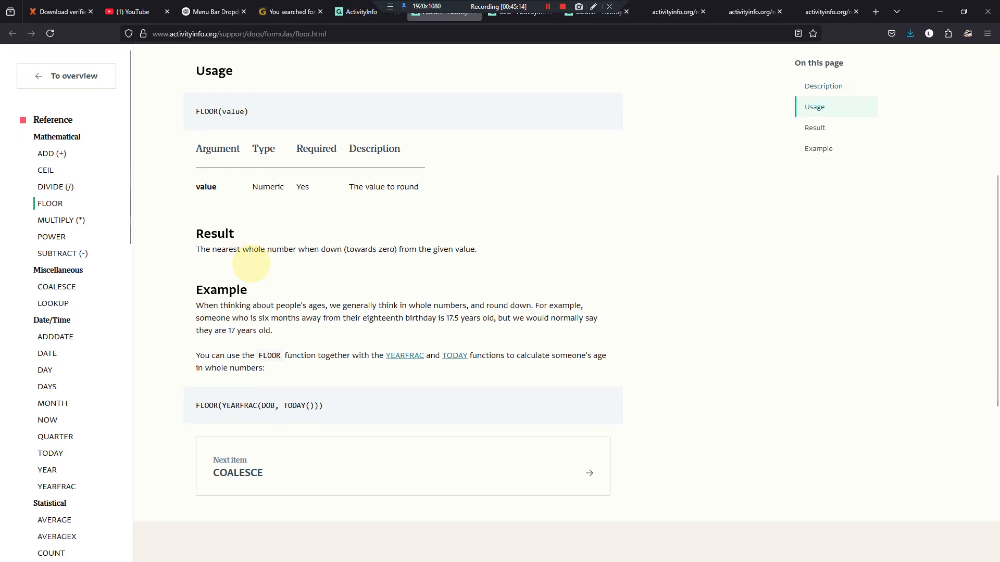
{"action": "scroll", "coordinate": [250, 263], "scroll_direction": "down", "scroll_amount": 2}
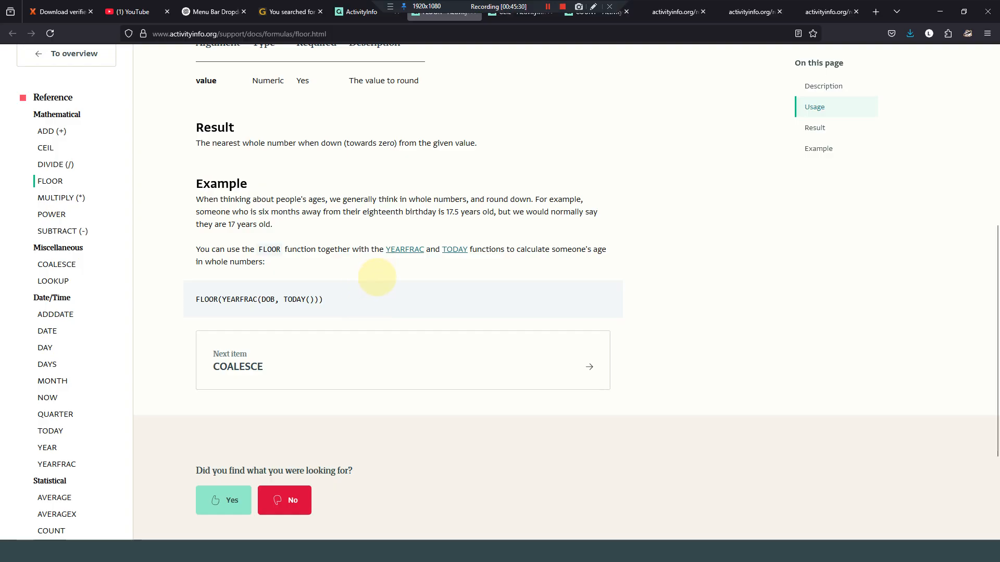
Step: Return to the ActivityInfo form, close the formula editor and save the PUPILS ENROLMENT/RETENTION subform
{"action": "left_click", "coordinate": [360, 11]}
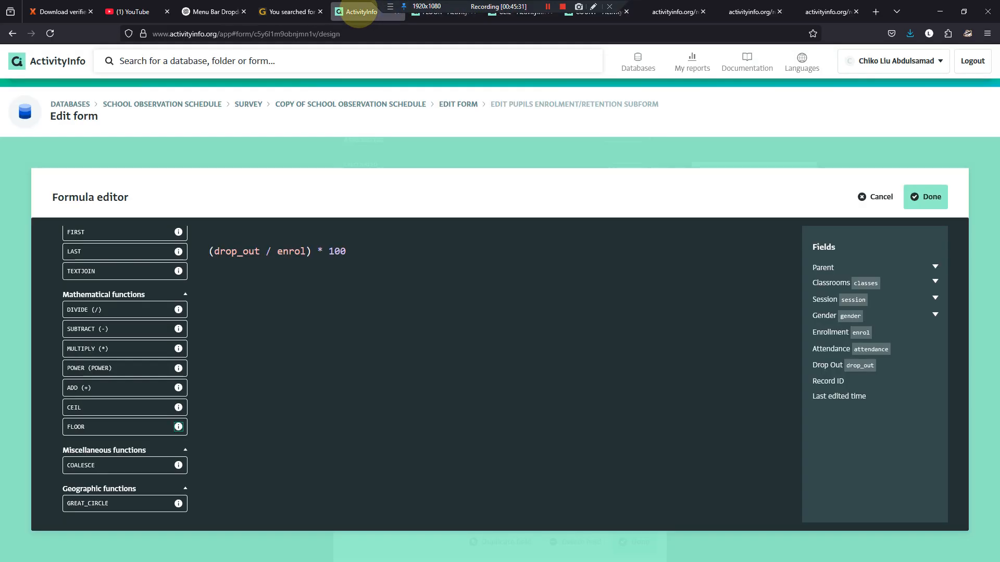
{"action": "left_click", "coordinate": [925, 196]}
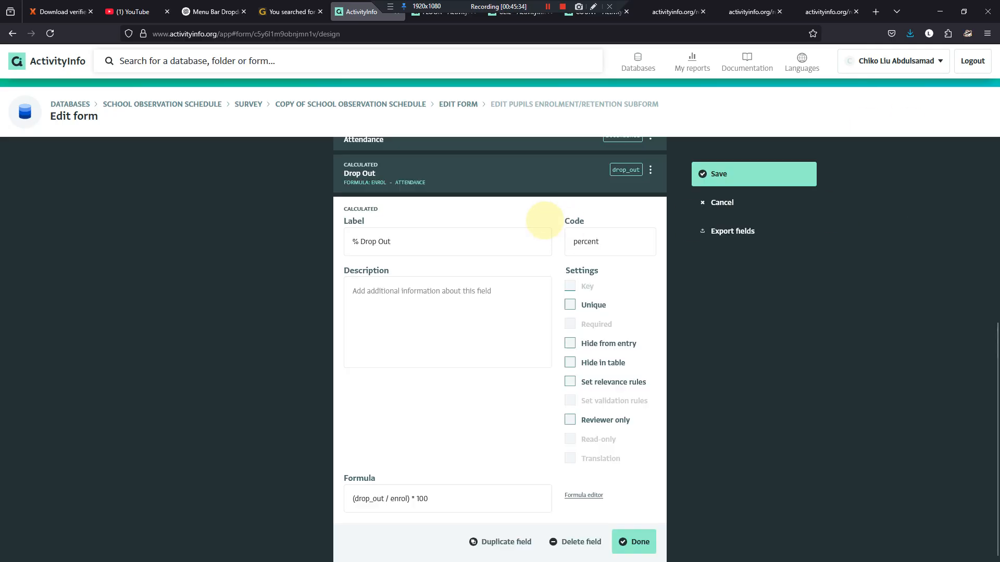
{"action": "left_click", "coordinate": [707, 174]}
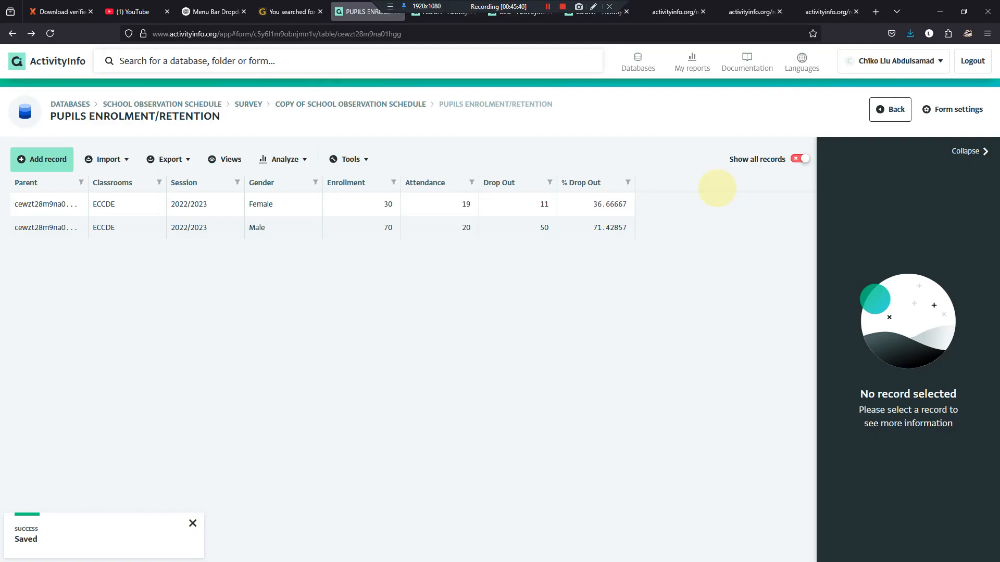
Step: Set the % Drop Out formula to CEIL((drop_out / enrol) * 100) and save the subform
{"action": "left_click", "coordinate": [934, 109]}
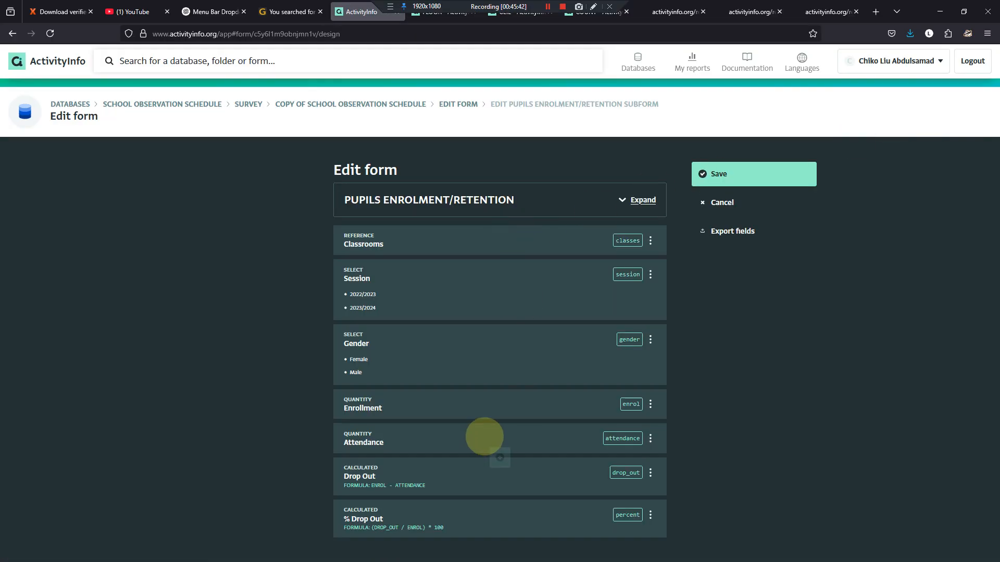
{"action": "left_click", "coordinate": [457, 520]}
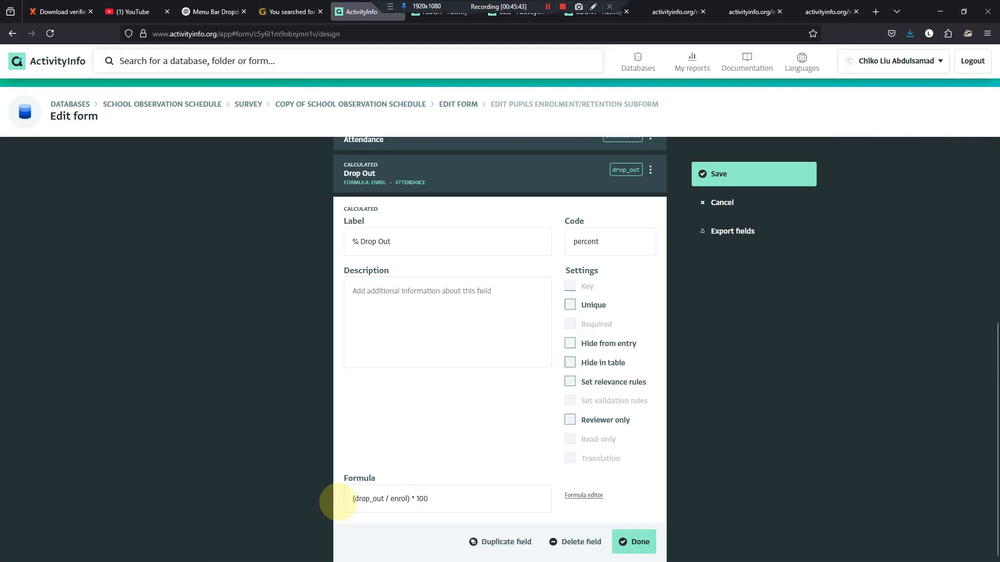
{"action": "left_click", "coordinate": [351, 499]}
{"action": "type", "text": "CEIL"}
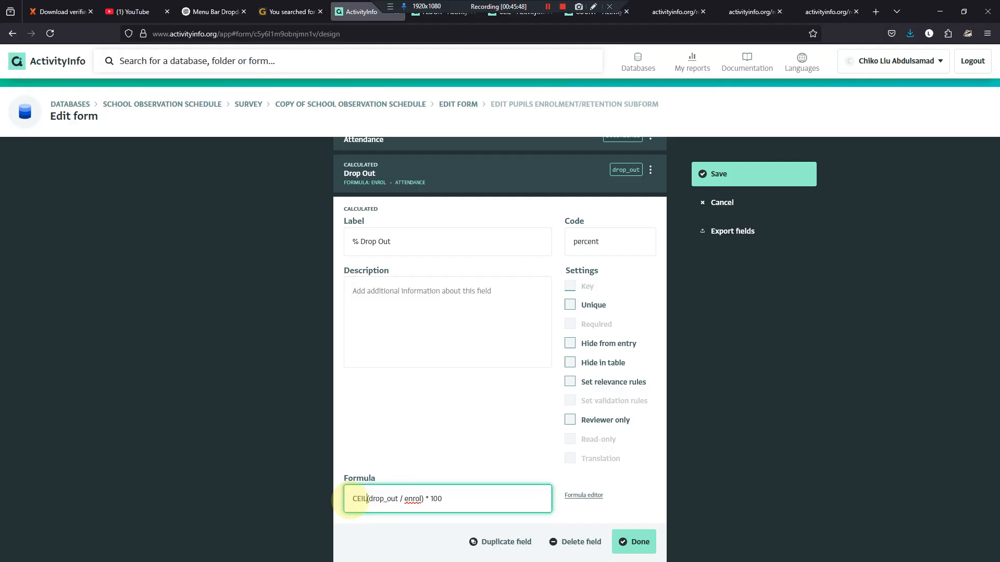
{"action": "type", "text": "("}
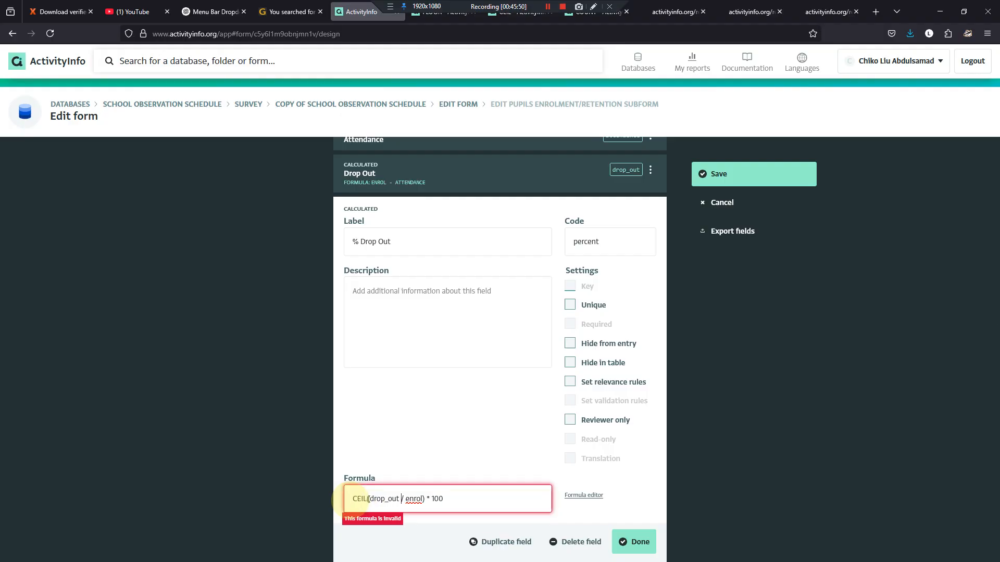
{"action": "key", "text": "End"}
{"action": "type", "text": ")"}
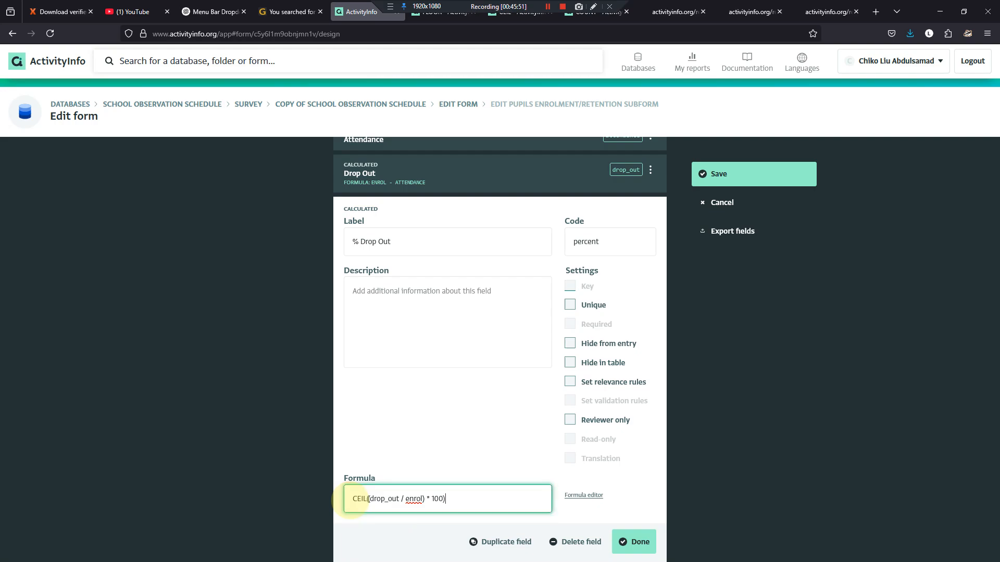
{"action": "left_click", "coordinate": [643, 542]}
{"action": "left_click", "coordinate": [716, 175]}
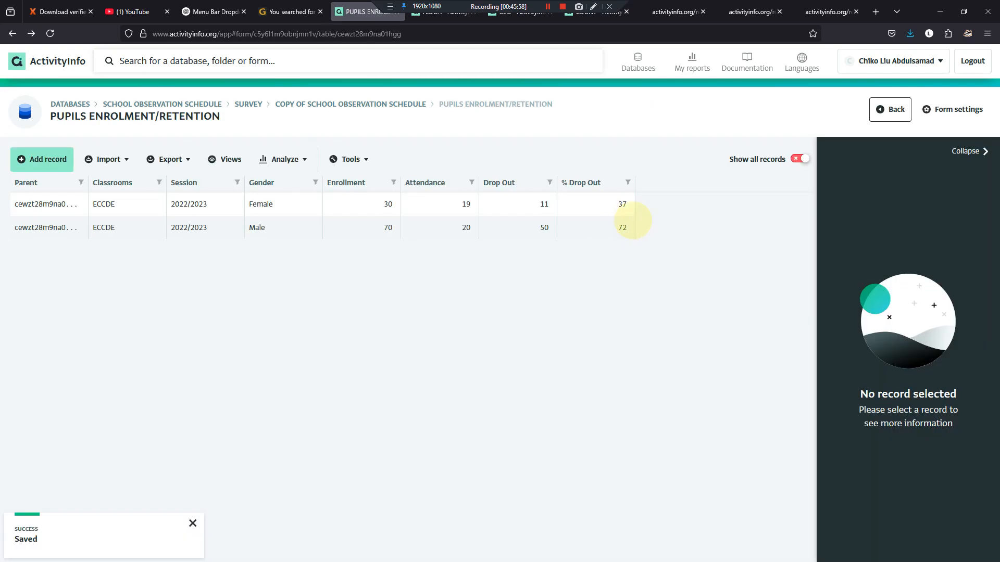
Step: Replace CEIL with FLOOR in the % Drop Out field's formula and save the subform
{"action": "left_click", "coordinate": [926, 108]}
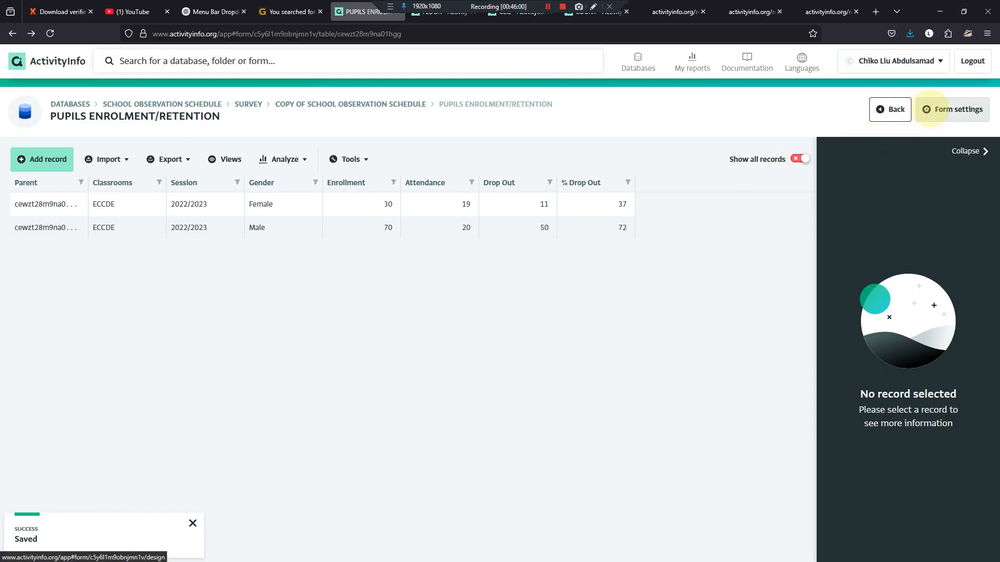
{"action": "left_click", "coordinate": [431, 521]}
{"action": "scroll", "coordinate": [396, 417], "scroll_direction": "down", "scroll_amount": 5}
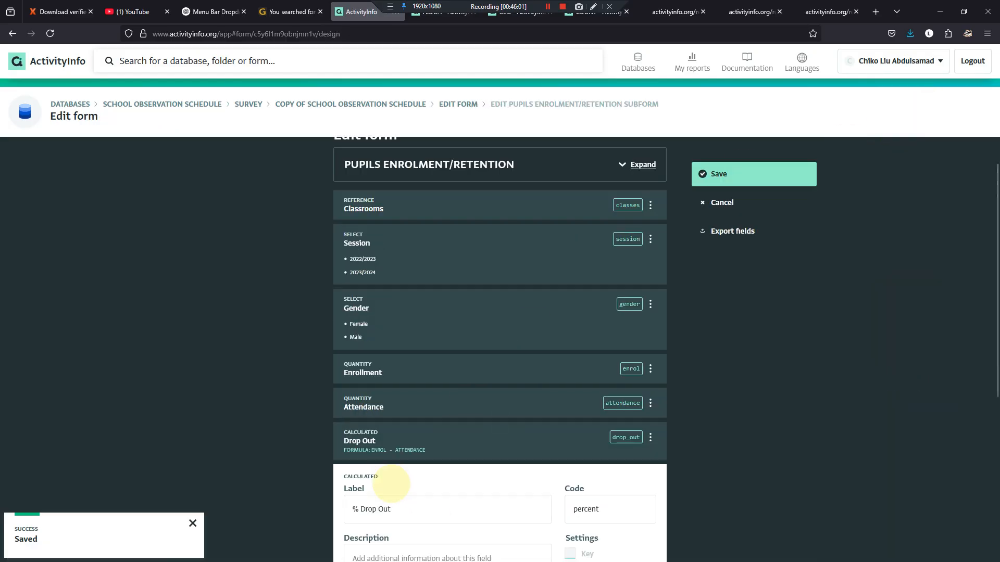
{"action": "double_click", "coordinate": [366, 499]}
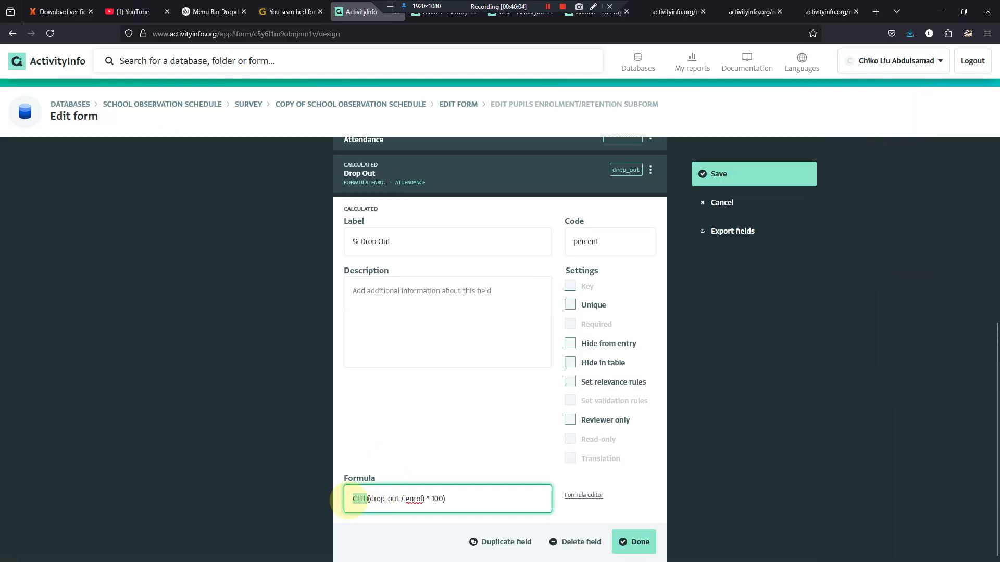
{"action": "type", "text": "FL"}
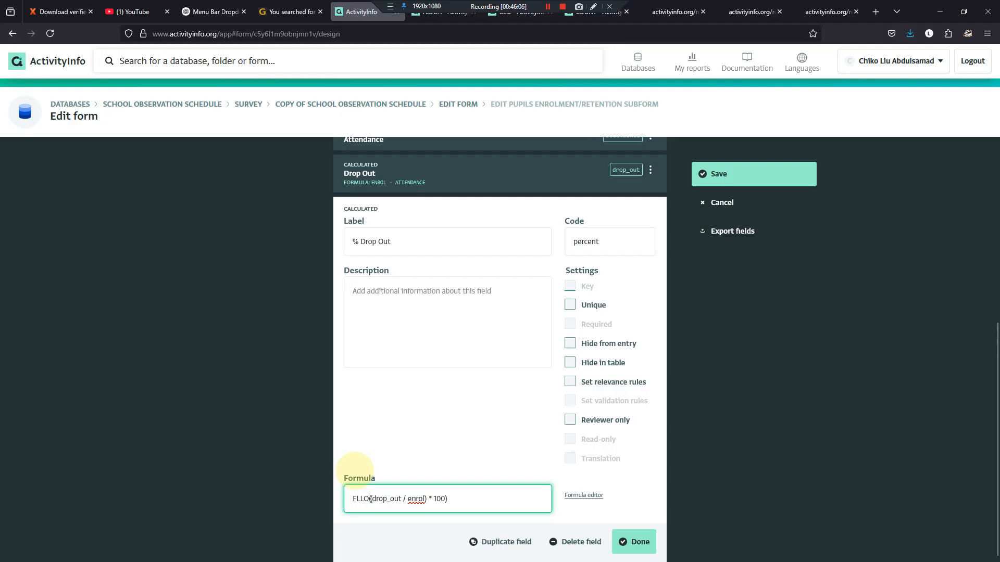
{"action": "type", "text": "OOO"}
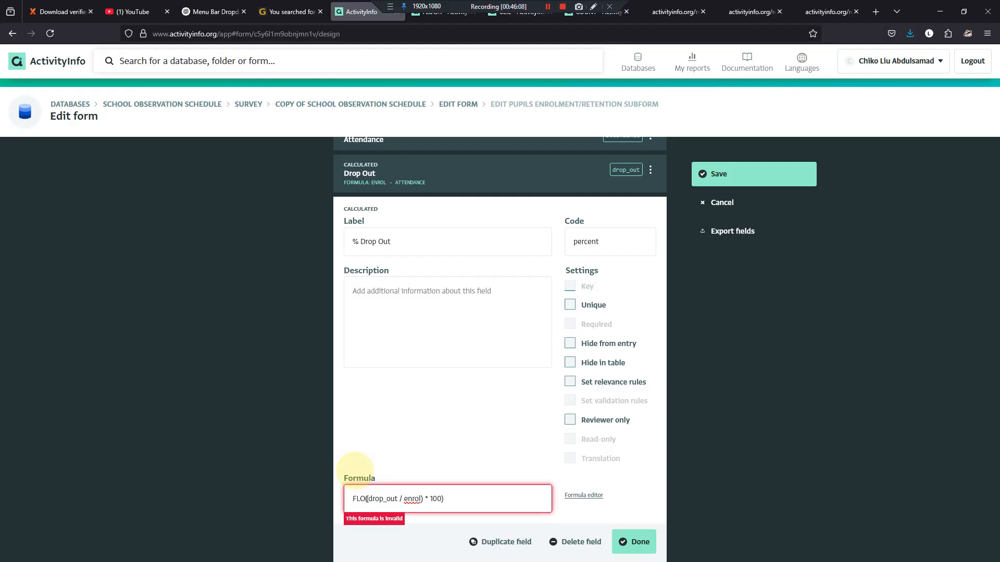
{"action": "key", "text": "BackSpace"}
{"action": "type", "text": "E"}
{"action": "key", "text": "BackSpace"}
{"action": "type", "text": "R"}
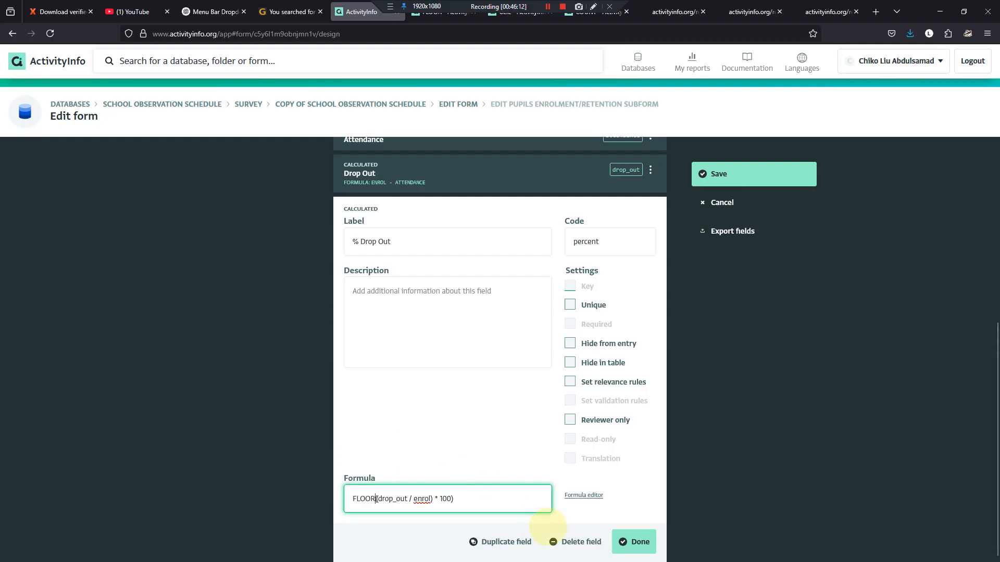
{"action": "left_click", "coordinate": [633, 539]}
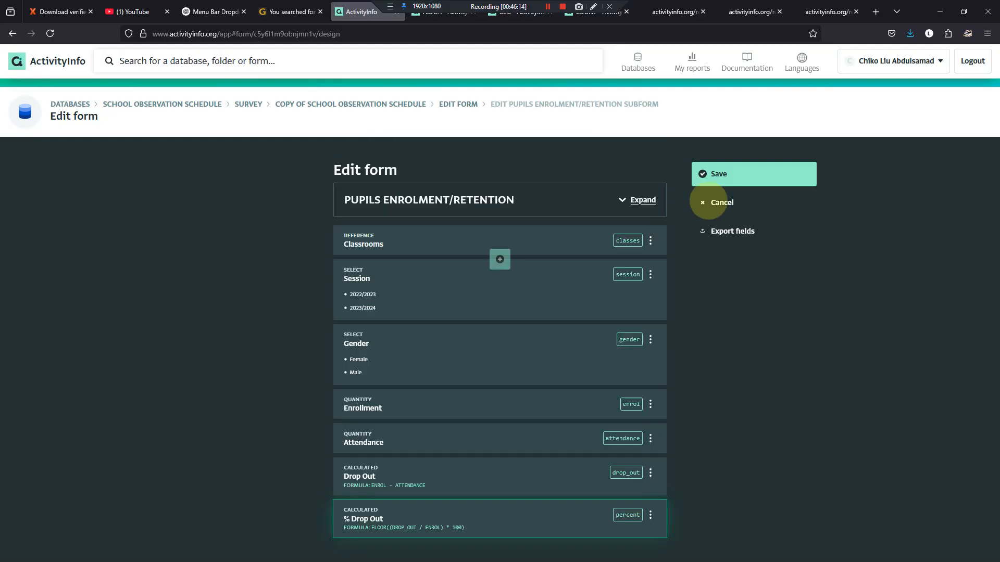
{"action": "left_click", "coordinate": [698, 173]}
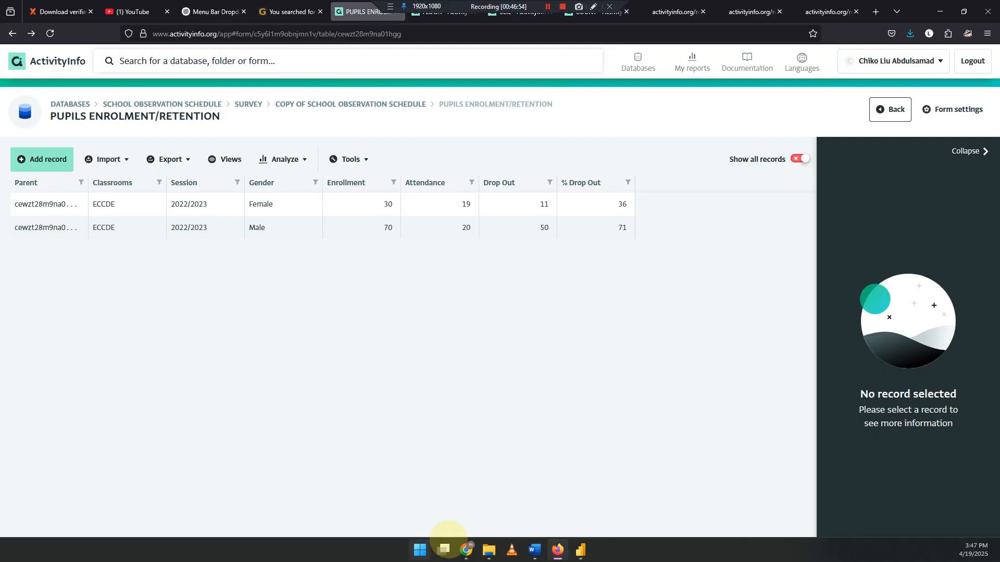
Step: Switch to the Word document and copy the Section F title PUPILS WITH SPECIAL NEEDS
{"action": "left_click", "coordinate": [534, 550]}
{"action": "scroll", "coordinate": [316, 312], "scroll_direction": "down", "scroll_amount": 5}
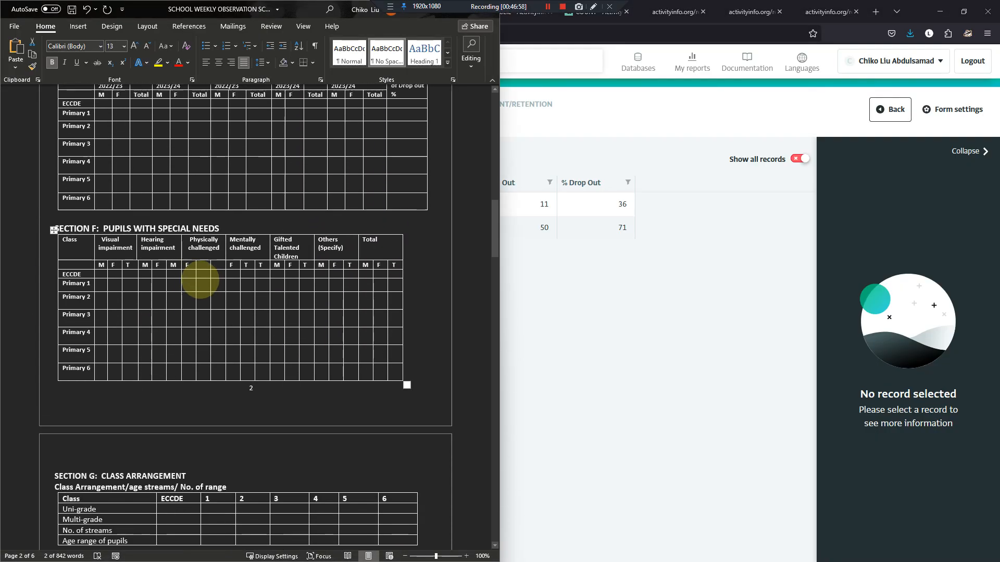
{"action": "scroll", "coordinate": [193, 271], "scroll_direction": "up", "scroll_amount": 2}
{"action": "scroll", "coordinate": [255, 305], "scroll_direction": "down", "scroll_amount": 2}
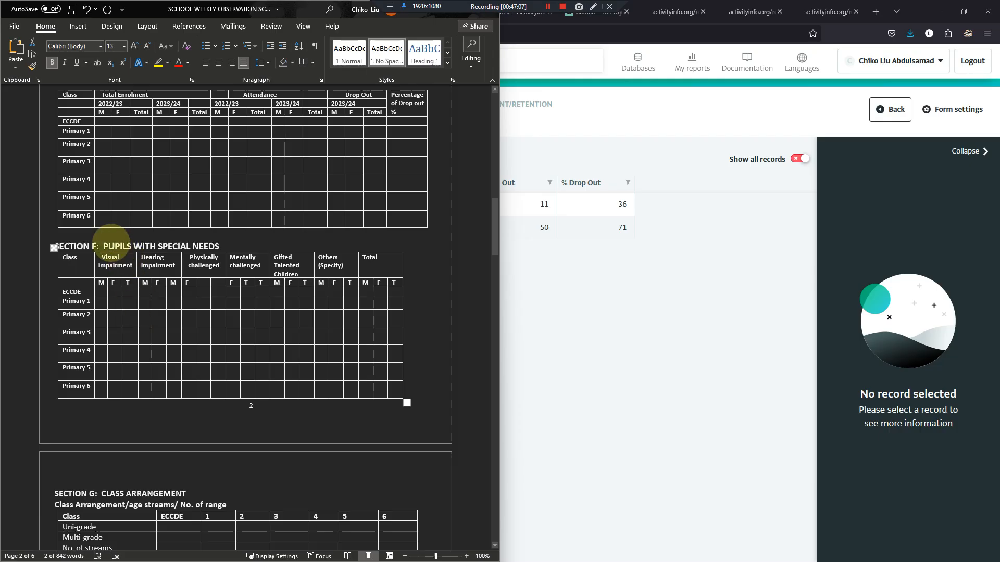
{"action": "left_click_drag", "start_coordinate": [104, 246], "coordinate": [219, 246]}
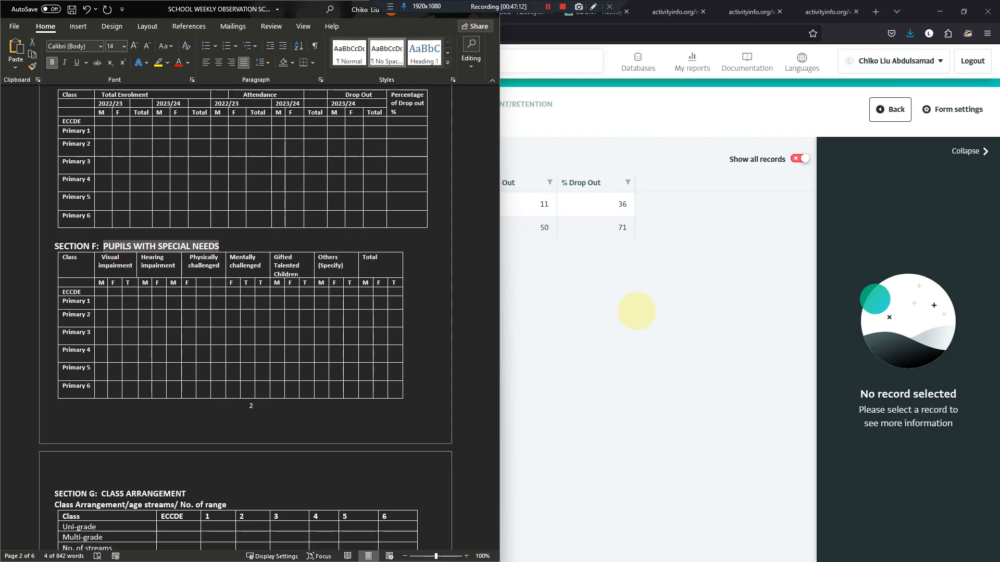
Step: Open the design of the Copy of SCHOOL OBSERVATION SCHEDULE form in ActivityInfo and add a subform field after PUPILS ENROLMENT/RETENTION
{"action": "left_click", "coordinate": [631, 305]}
{"action": "left_click", "coordinate": [323, 102]}
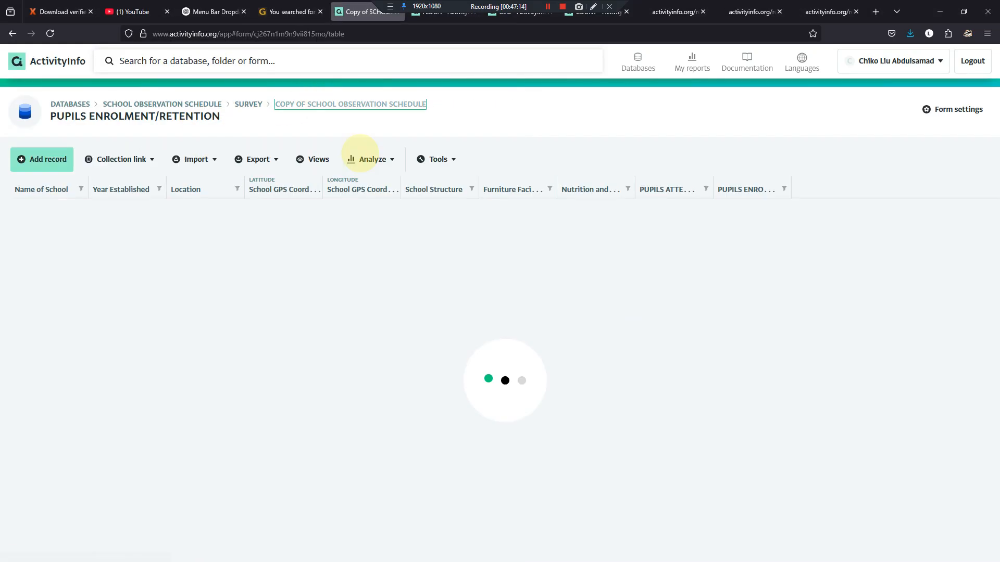
{"action": "left_click", "coordinate": [932, 108]}
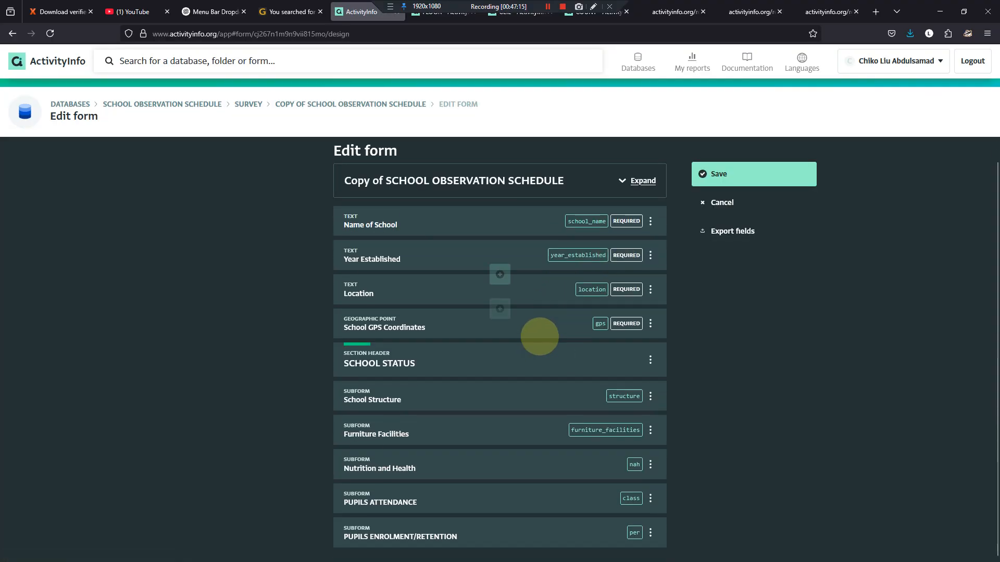
{"action": "left_click", "coordinate": [500, 552]}
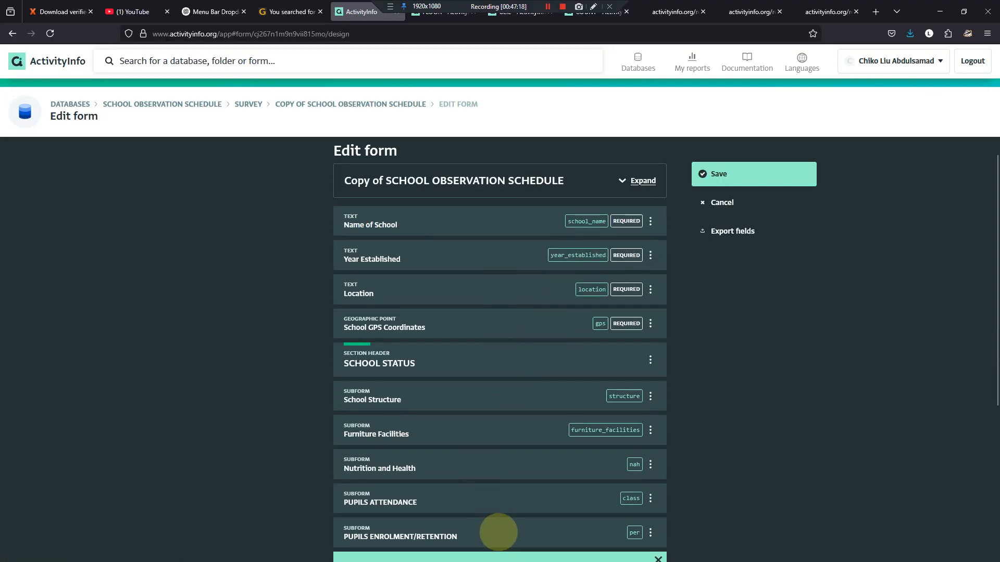
{"action": "left_click", "coordinate": [380, 466]}
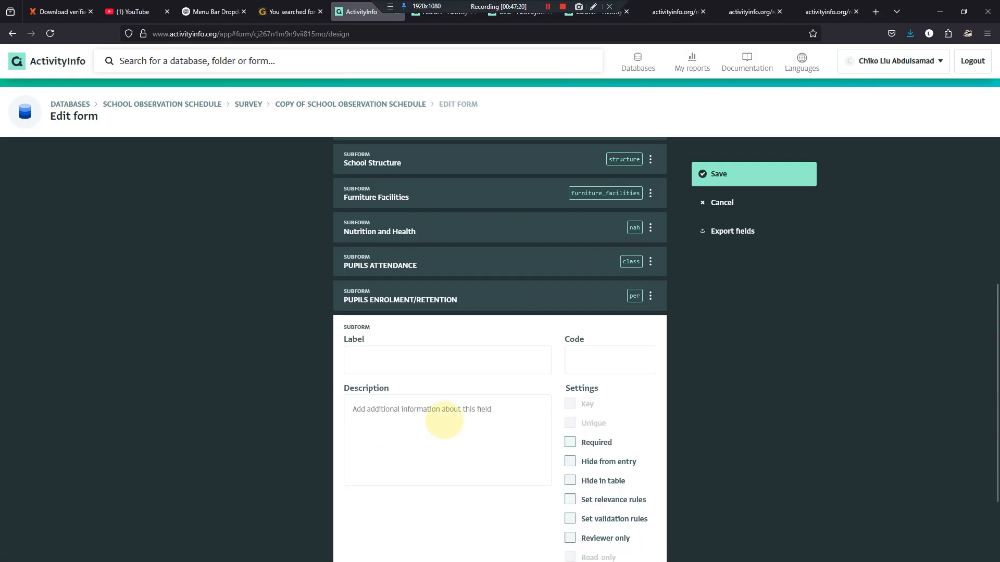
Step: Label the new subform PUPILS WITH SPECIAL NEEDS with the code special_needs, save the form and open the subform's design
{"action": "left_click", "coordinate": [419, 363]}
{"action": "key", "text": "ctrl+v"}
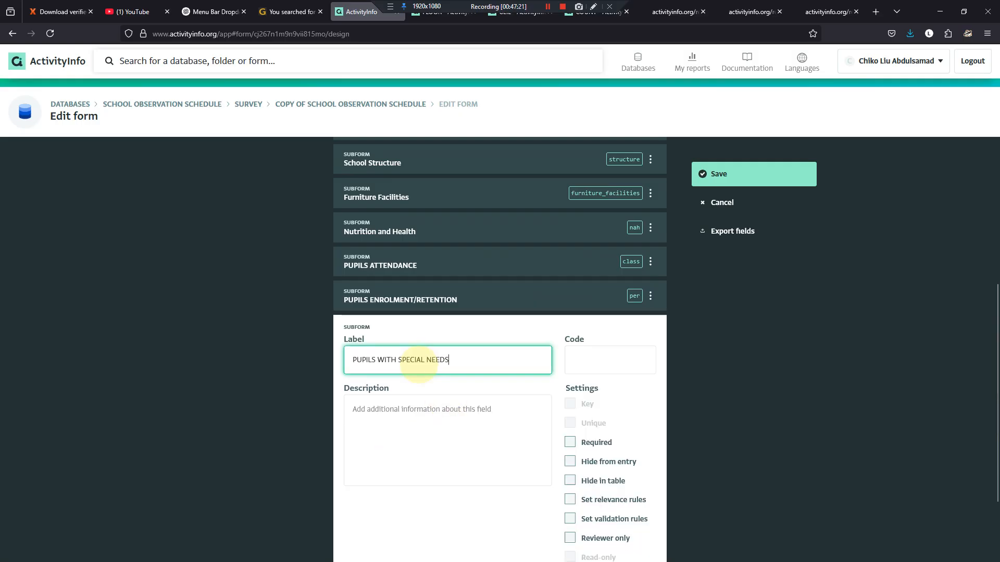
{"action": "key", "text": "Tab"}
{"action": "type", "text": "SP"}
{"action": "key", "text": "BackSpace"}
{"action": "key", "text": "BackSpace"}
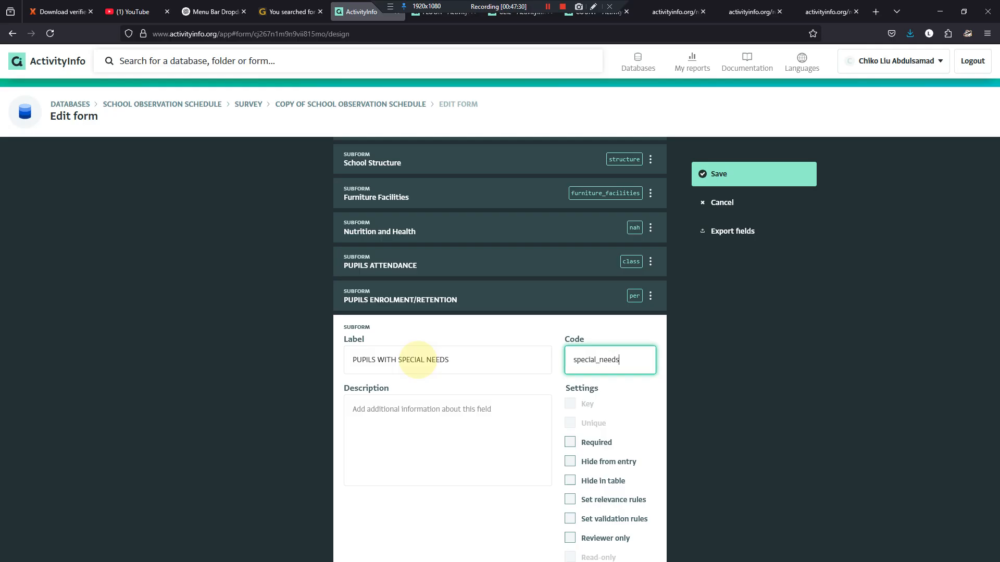
{"action": "scroll", "coordinate": [360, 312], "scroll_direction": "down", "scroll_amount": 2}
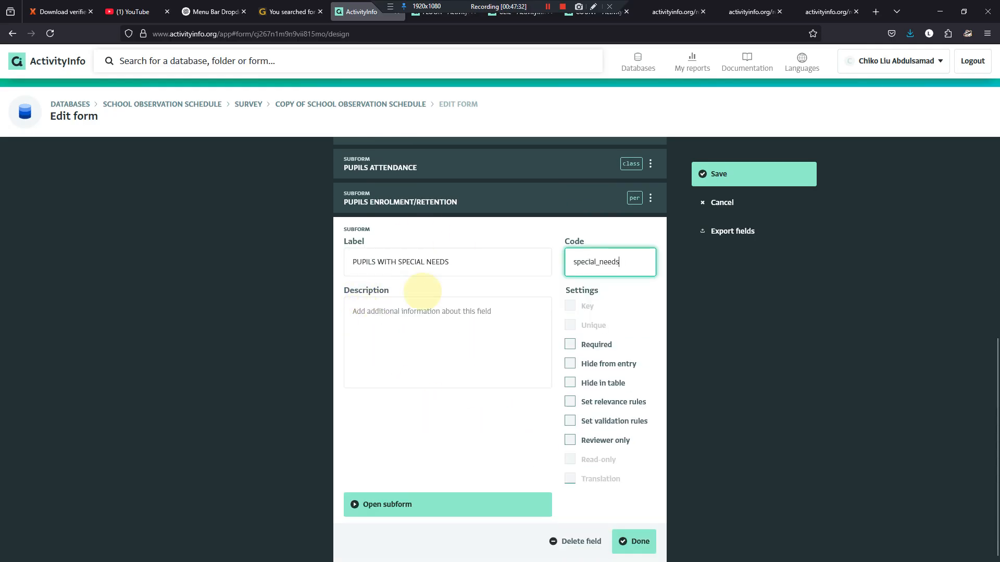
{"action": "left_click", "coordinate": [446, 504]}
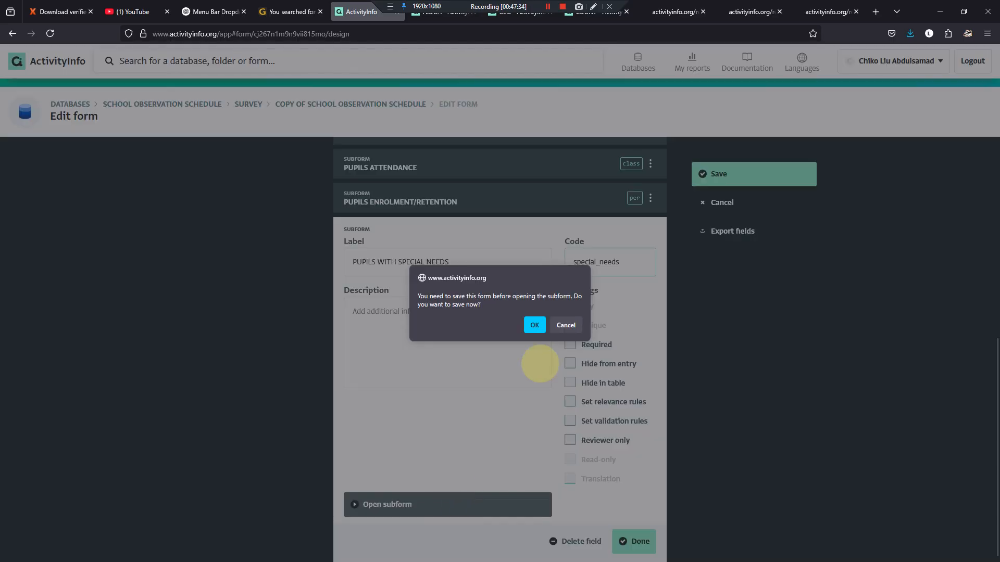
{"action": "left_click", "coordinate": [534, 325]}
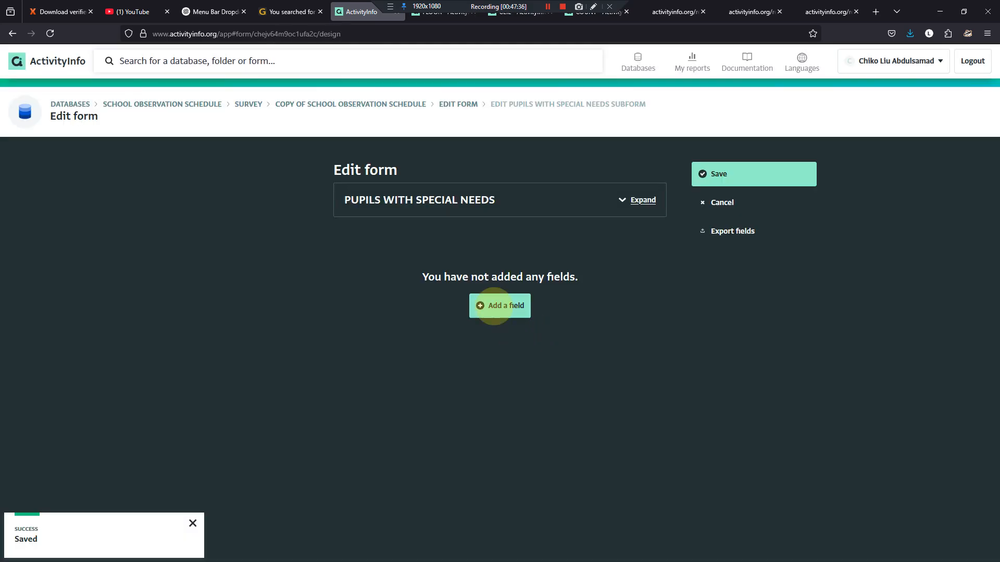
Step: Add a reference field to the PUPILS WITH SPECIAL NEEDS subform that references the Classrooms form, and enable custom lookup
{"action": "left_click", "coordinate": [496, 308]}
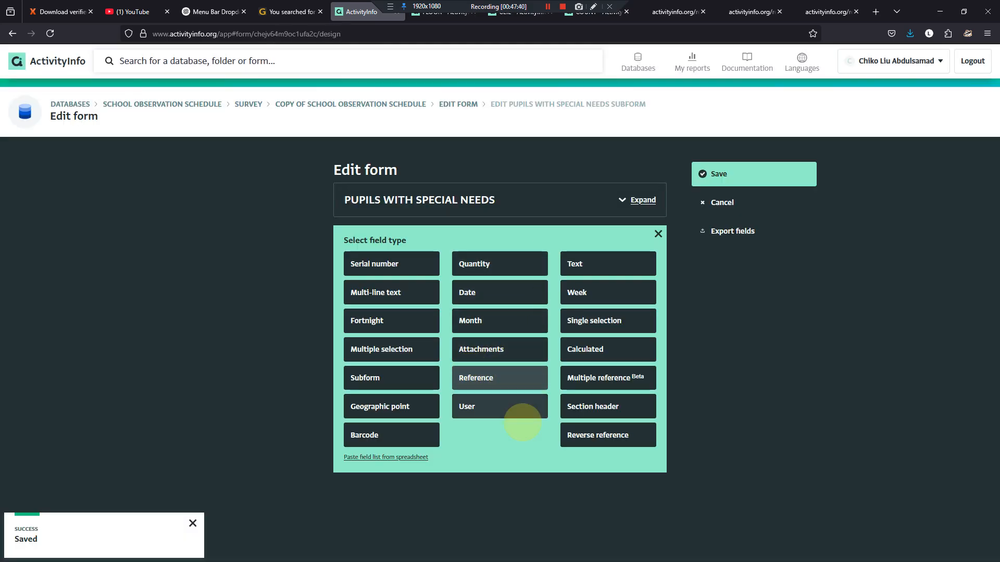
{"action": "left_click", "coordinate": [509, 379]}
{"action": "left_click", "coordinate": [545, 272]}
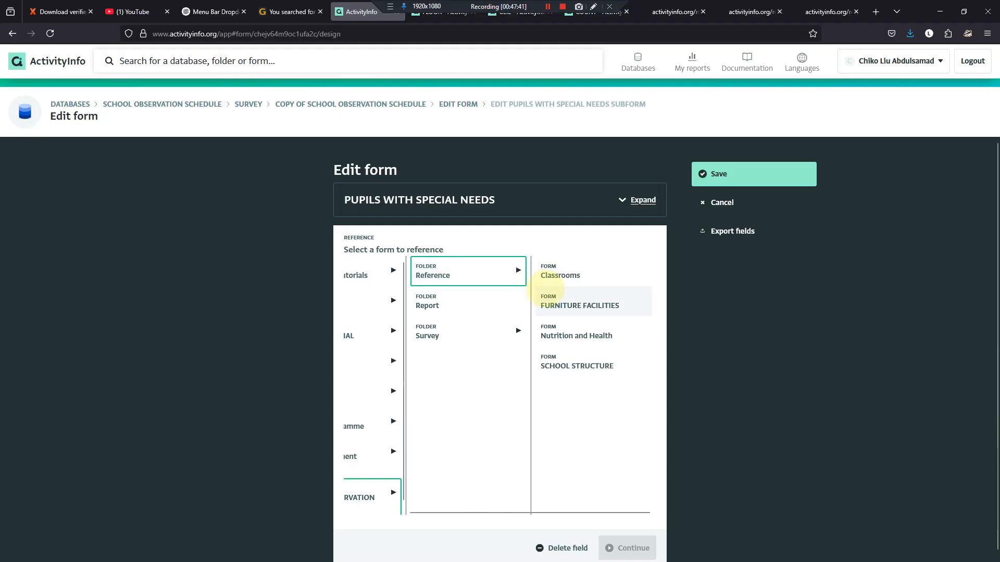
{"action": "left_click", "coordinate": [555, 274]}
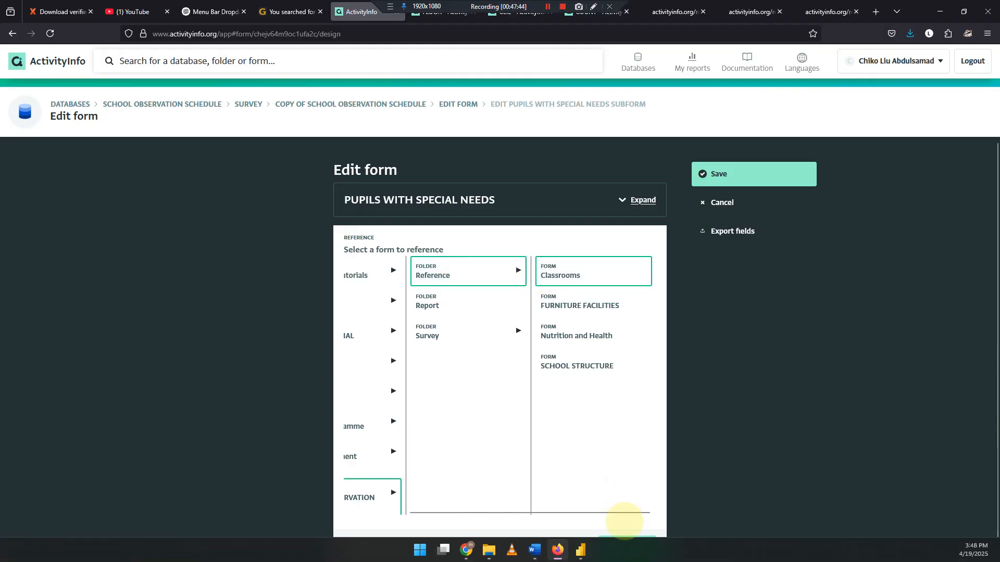
{"action": "left_click", "coordinate": [630, 544]}
{"action": "scroll", "coordinate": [609, 432], "scroll_direction": "down", "scroll_amount": 3}
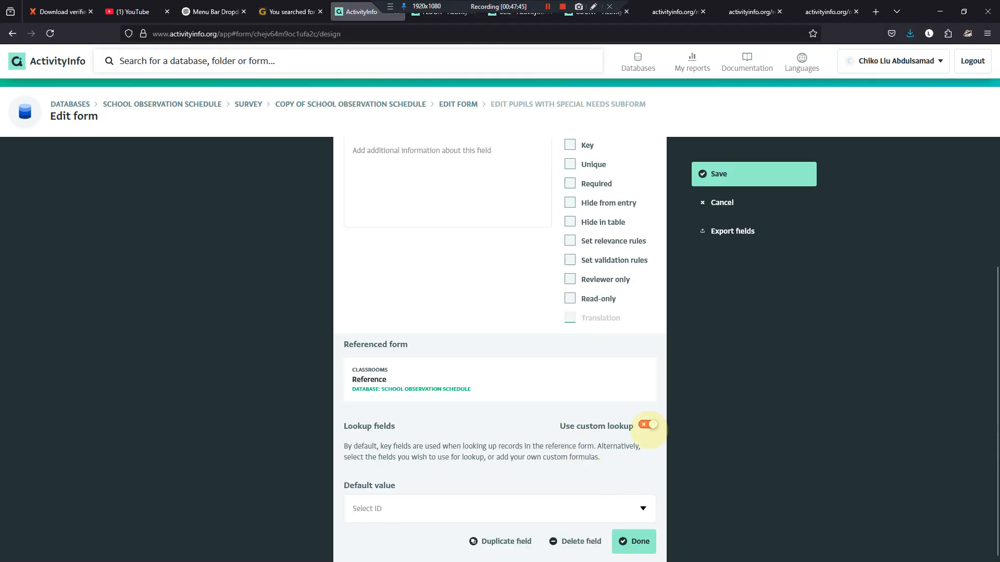
{"action": "left_click", "coordinate": [647, 425]}
{"action": "scroll", "coordinate": [536, 330], "scroll_direction": "up", "scroll_amount": 3}
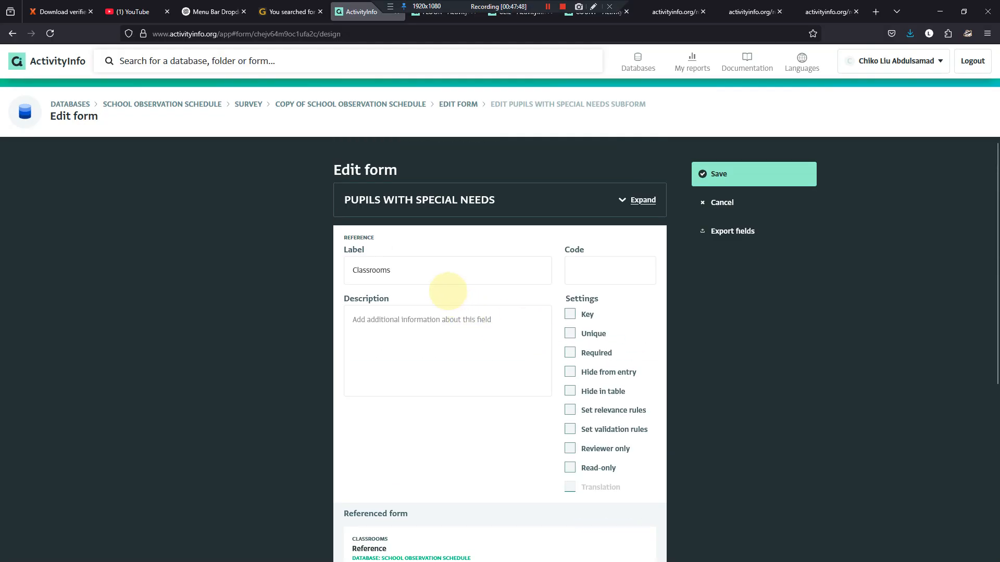
Step: Give the Classrooms reference field the code classes and finish editing the field
{"action": "left_click", "coordinate": [600, 281]}
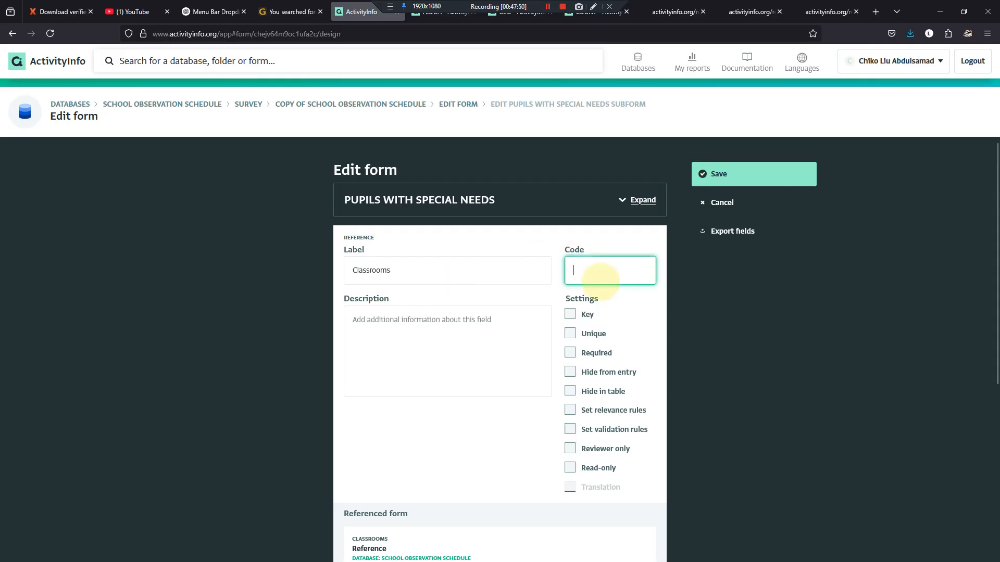
{"action": "type", "text": "classes"}
{"action": "scroll", "coordinate": [595, 408], "scroll_direction": "down", "scroll_amount": 5}
{"action": "left_click", "coordinate": [633, 540]}
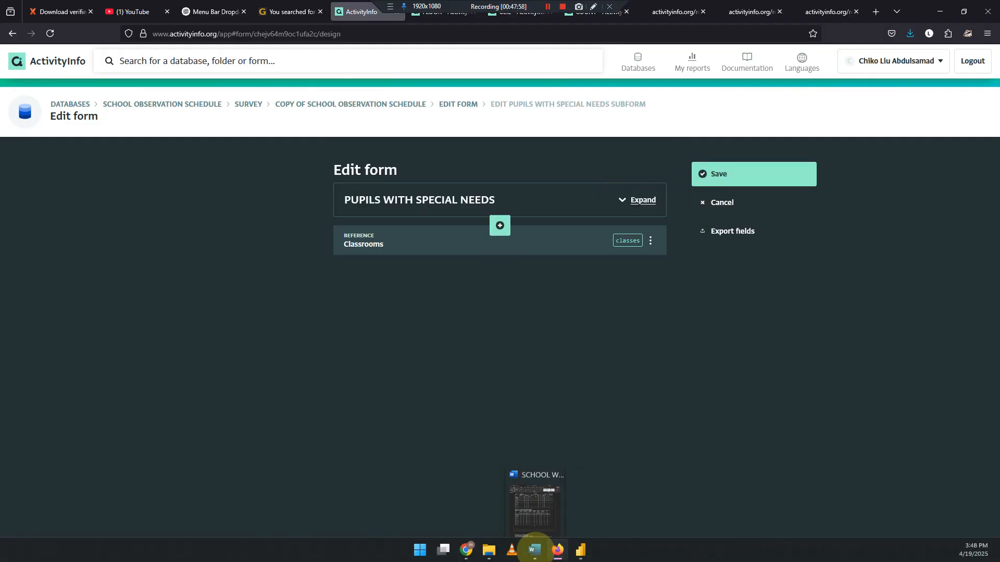
Step: Switch to Word, copy the Section F headers from Visual impairment to Others (Specify), and return to the ActivityInfo subform design
{"action": "left_click", "coordinate": [535, 551]}
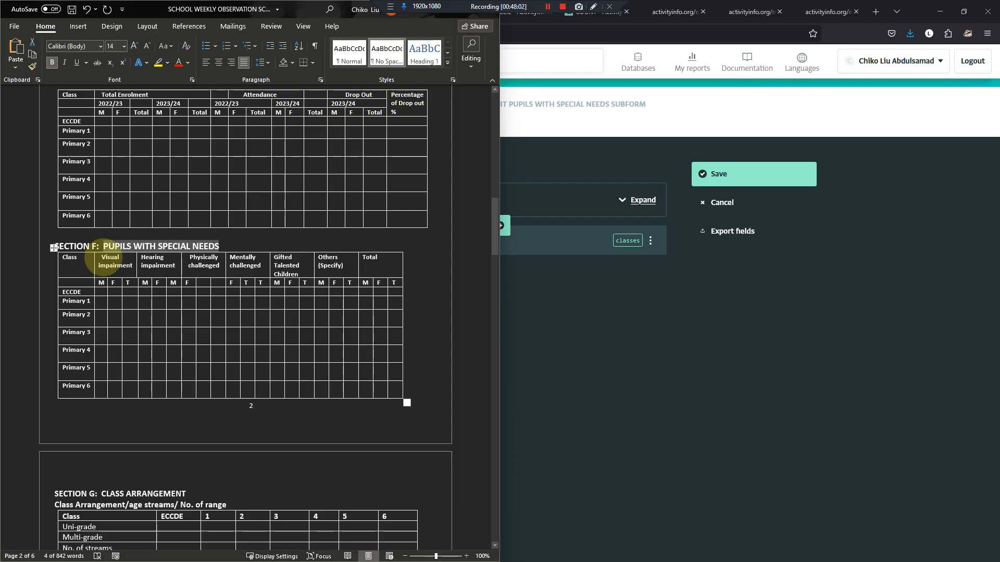
{"action": "left_click_drag", "start_coordinate": [100, 260], "coordinate": [334, 271]}
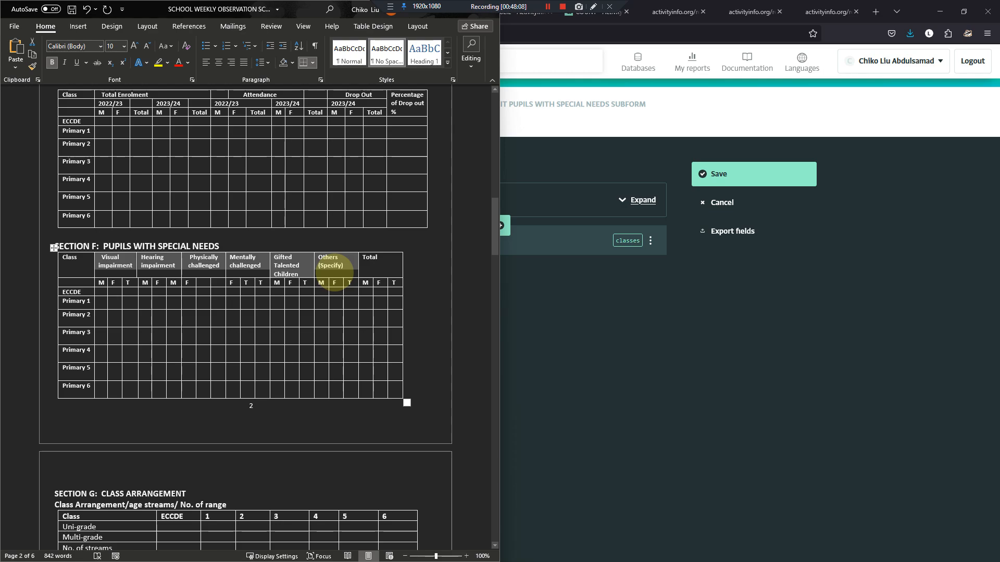
{"action": "left_click", "coordinate": [515, 304]}
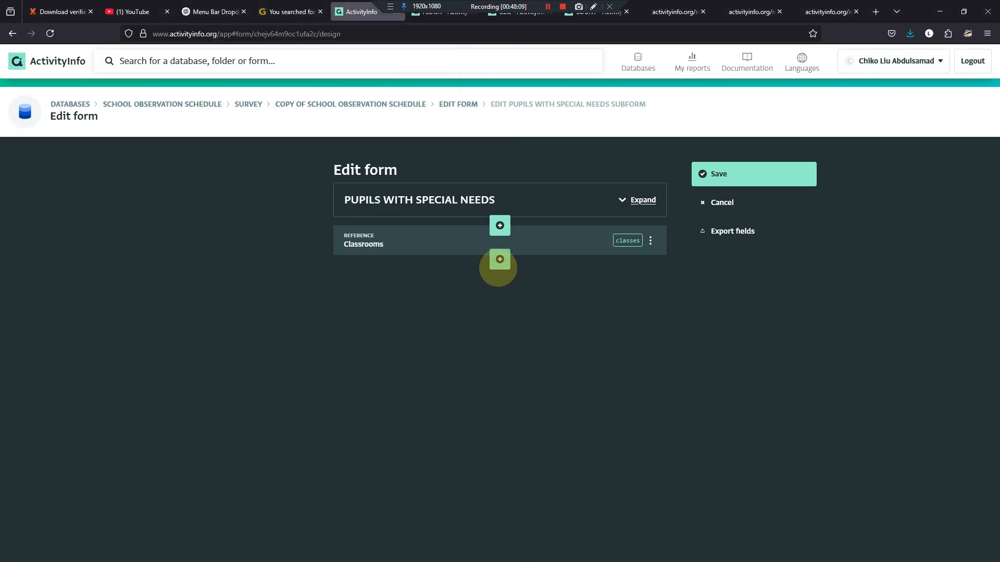
Step: Add a single selection field after Classrooms, labelled TYPE OF IMPAIRMENT with the code toi
{"action": "left_click", "coordinate": [500, 260]}
{"action": "left_click", "coordinate": [592, 354]}
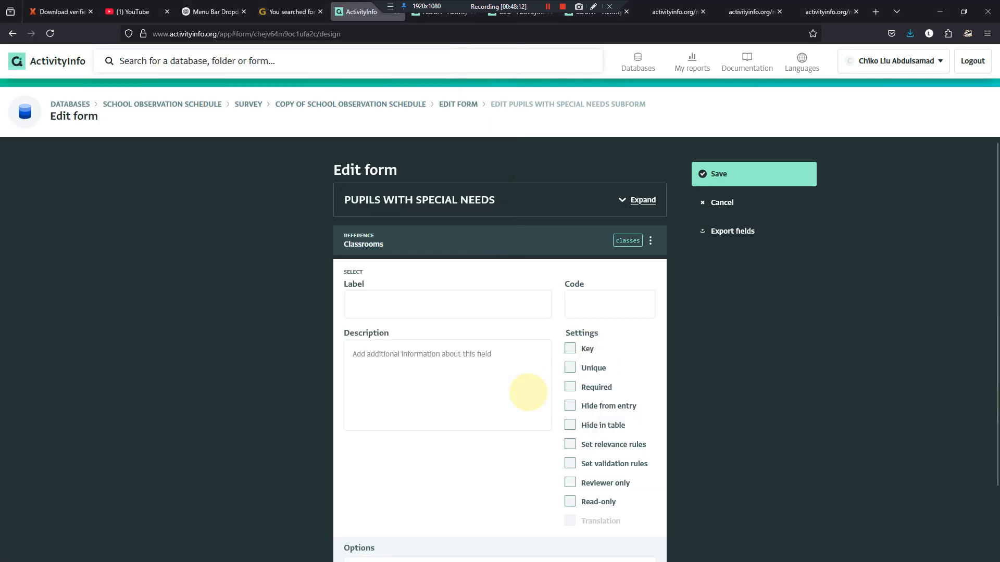
{"action": "left_click", "coordinate": [509, 303]}
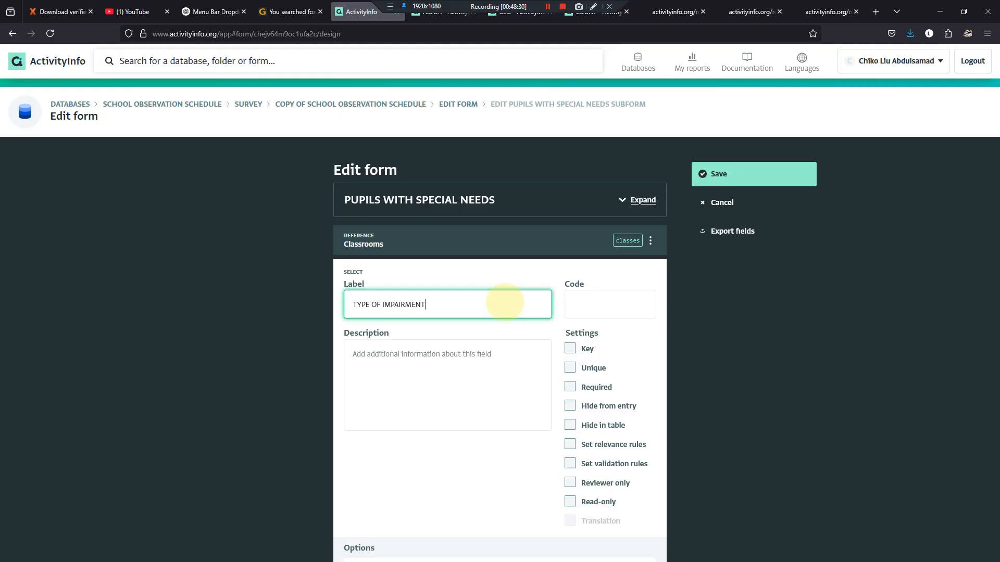
{"action": "key", "text": "Tab"}
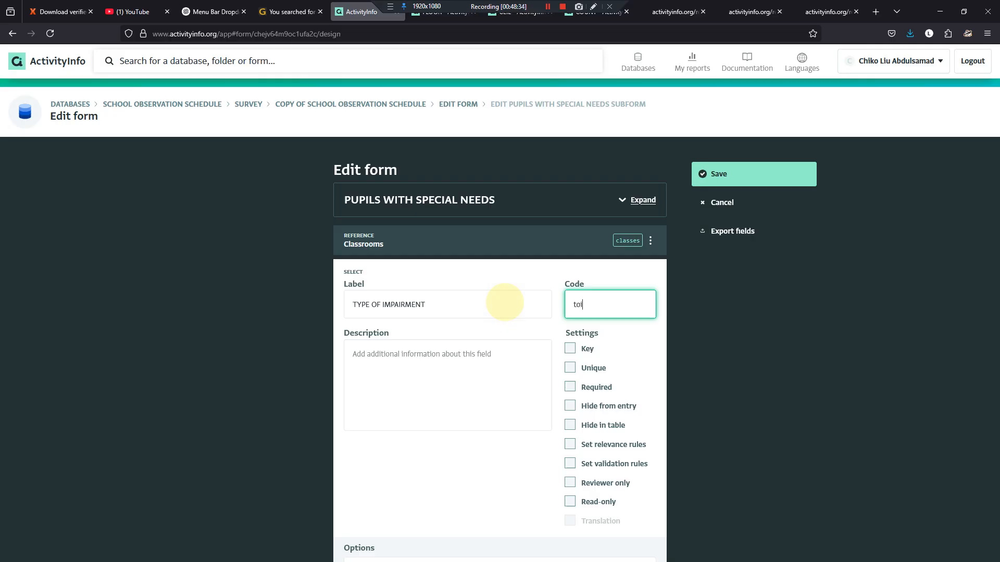
Step: Paste the copied headers into the first option of TYPE OF IMPAIRMENT and trim the text to Visual impairment
{"action": "scroll", "coordinate": [442, 338], "scroll_direction": "down", "scroll_amount": 2}
{"action": "left_click", "coordinate": [385, 489]}
{"action": "type", "text": "Mentally challenged\tGifted Talented Children\tOthers (Specify)"}
{"action": "key", "text": "ctrl+shift+Left"}
{"action": "key", "text": "ctrl+shift+Left"}
{"action": "key", "text": "ctrl+shift+Left"}
{"action": "key", "text": "ctrl+shift+Left"}
{"action": "key", "text": "ctrl+shift+Left"}
{"action": "key", "text": "ctrl+shift+Left"}
{"action": "key", "text": "ctrl+shift+Left"}
{"action": "key", "text": "ctrl+shift+Left"}
{"action": "key", "text": "ctrl+shift+Left"}
{"action": "key", "text": "ctrl+shift+Left"}
{"action": "key", "text": "ctrl+shift+Left"}
{"action": "key", "text": "ctrl+shift+Left"}
{"action": "key", "text": "ctrl+shift+Left"}
{"action": "key", "text": "ctrl+shift+Left"}
{"action": "key", "text": "ctrl+shift+Left"}
{"action": "key", "text": "ctrl+shift+Right"}
{"action": "key", "text": "ctrl+shift+Right"}
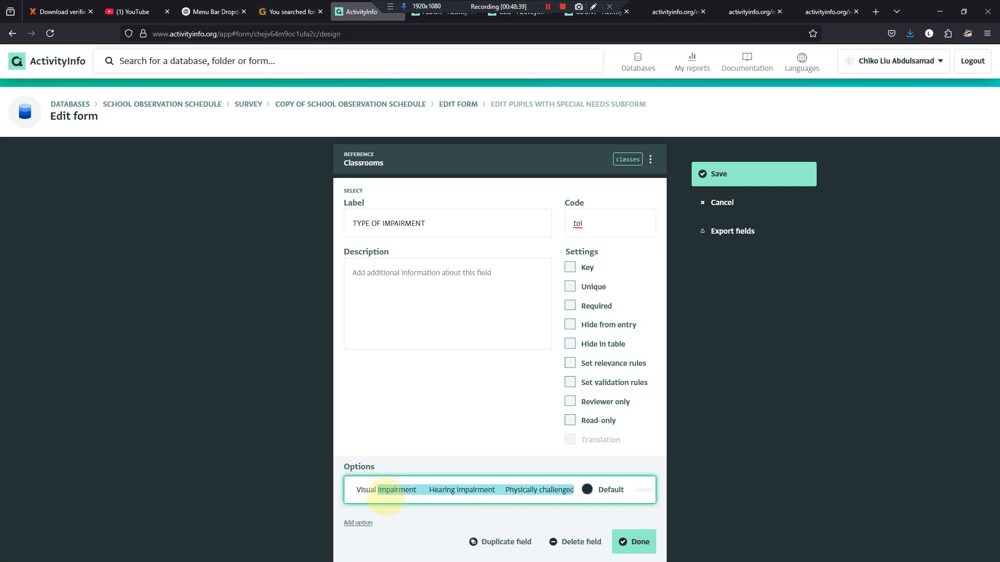
{"action": "key", "text": "ctrl+shift+Right"}
{"action": "key", "text": "shift+Left"}
{"action": "key", "text": "ctrl+x"}
{"action": "key", "text": "BackSpace"}
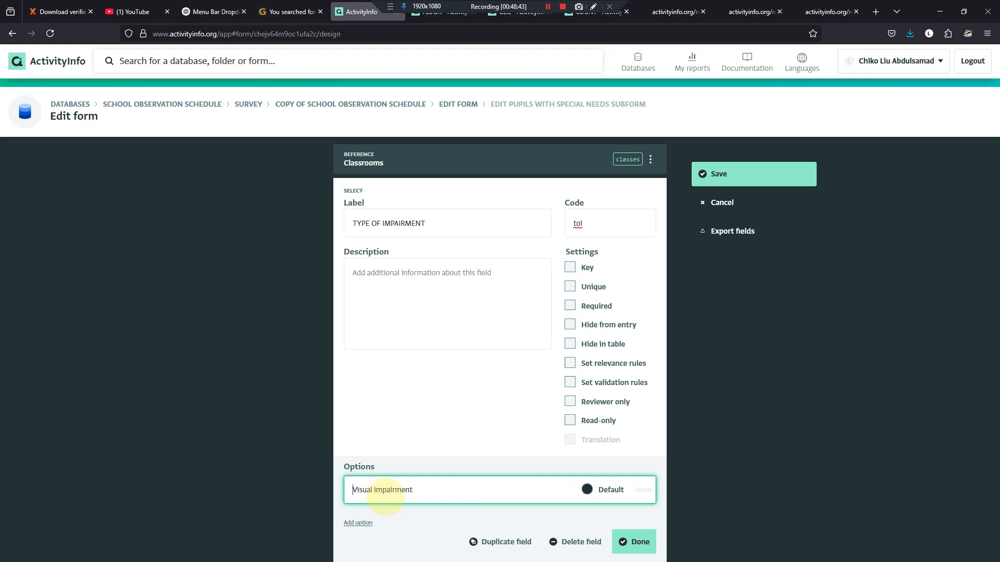
Step: Add a second option from the pasted header list and trim it to Hearing impairment
{"action": "left_click", "coordinate": [358, 523]}
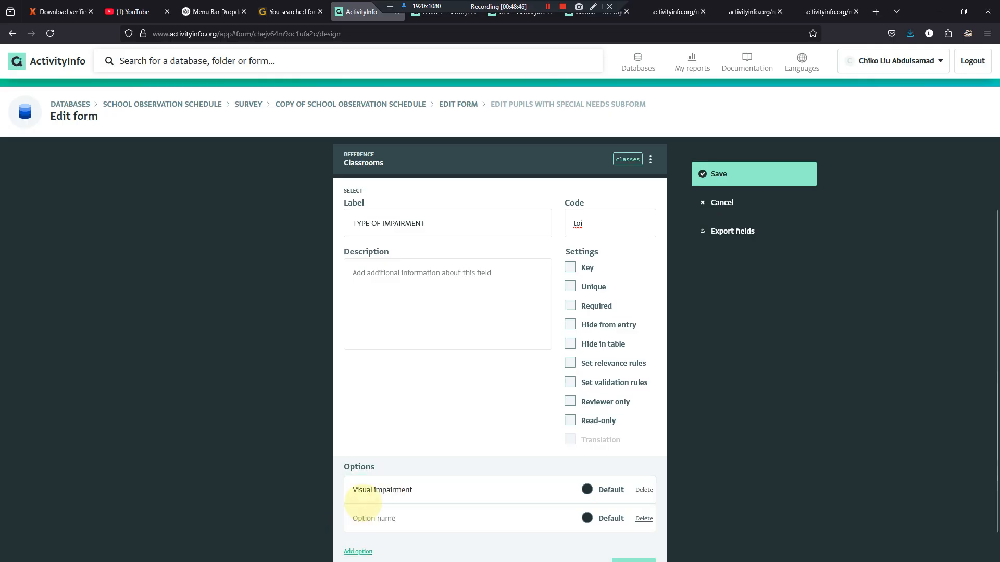
{"action": "key", "text": "ctrl+v"}
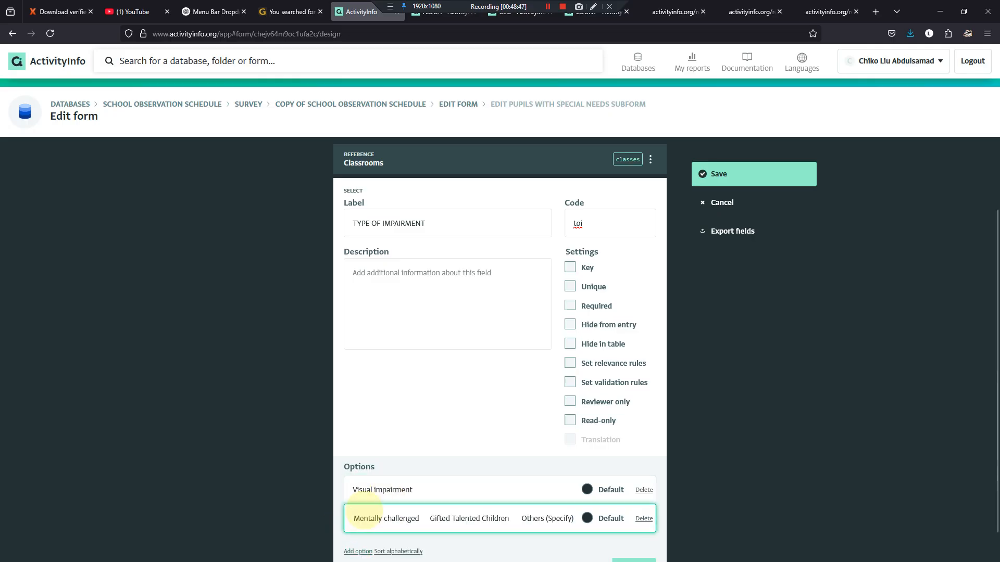
{"action": "key", "text": "shift+Left"}
{"action": "key", "text": "shift+Left"}
{"action": "key", "text": "shift+Left"}
{"action": "key", "text": "shift+Left"}
{"action": "key", "text": "shift+Left"}
{"action": "key", "text": "shift+Left"}
{"action": "key", "text": "shift+Left"}
{"action": "key", "text": "shift+Left"}
{"action": "key", "text": "shift+Left"}
{"action": "key", "text": "shift+Left"}
{"action": "key", "text": "shift+Left"}
{"action": "key", "text": "shift+Left"}
{"action": "key", "text": "shift+Left"}
{"action": "key", "text": "shift+Left"}
{"action": "key", "text": "shift+Left"}
{"action": "key", "text": "shift+Left"}
{"action": "key", "text": "shift+Left"}
{"action": "key", "text": "shift+Left"}
{"action": "key", "text": "shift+Left"}
{"action": "key", "text": "shift+Left"}
{"action": "key", "text": "shift+Left"}
{"action": "key", "text": "shift+Left"}
{"action": "key", "text": "shift+Left"}
{"action": "key", "text": "shift+Left"}
{"action": "key", "text": "shift+Left"}
{"action": "key", "text": "shift+Left"}
{"action": "key", "text": "shift+Left"}
{"action": "key", "text": "shift+Left"}
{"action": "key", "text": "shift+Left"}
{"action": "key", "text": "shift+Left"}
{"action": "key", "text": "shift+Left"}
{"action": "key", "text": "shift+Right"}
{"action": "key", "text": "shift+Right"}
{"action": "key", "text": "shift+Right"}
{"action": "key", "text": "shift+Right"}
{"action": "key", "text": "shift+Right"}
{"action": "key", "text": "shift+Right"}
{"action": "key", "text": "shift+Right"}
{"action": "key", "text": "shift+Right"}
{"action": "key", "text": "shift+Right"}
{"action": "key", "text": "shift+Right"}
{"action": "key", "text": "shift+Right"}
{"action": "key", "text": "shift+Right"}
{"action": "key", "text": "shift+Right"}
{"action": "key", "text": "shift+Right"}
{"action": "key", "text": "shift+Right"}
{"action": "key", "text": "shift+Right"}
{"action": "key", "text": "shift+Right"}
{"action": "key", "text": "shift+Right"}
{"action": "key", "text": "shift+Right"}
{"action": "key", "text": "shift+Right"}
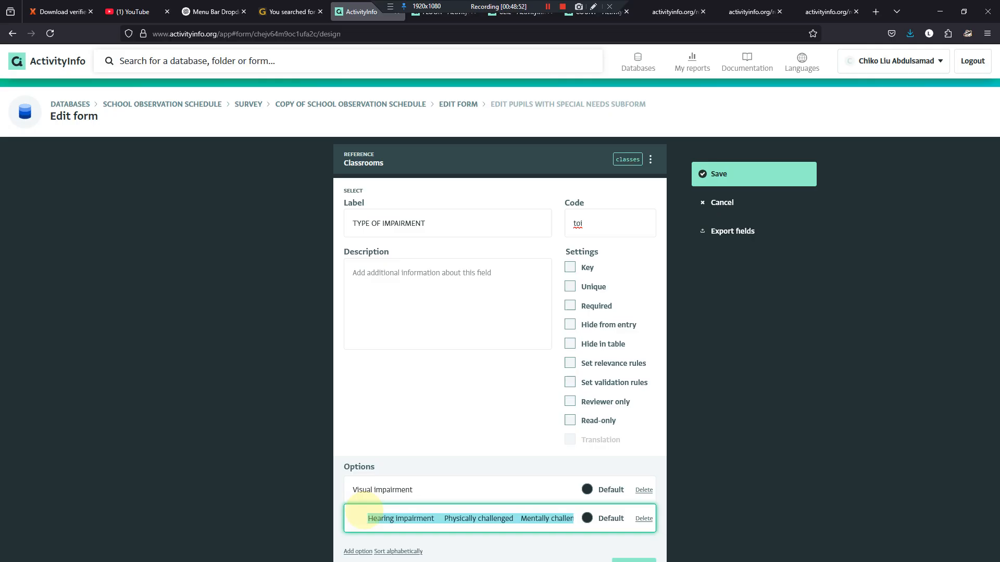
{"action": "key", "text": "BackSpace"}
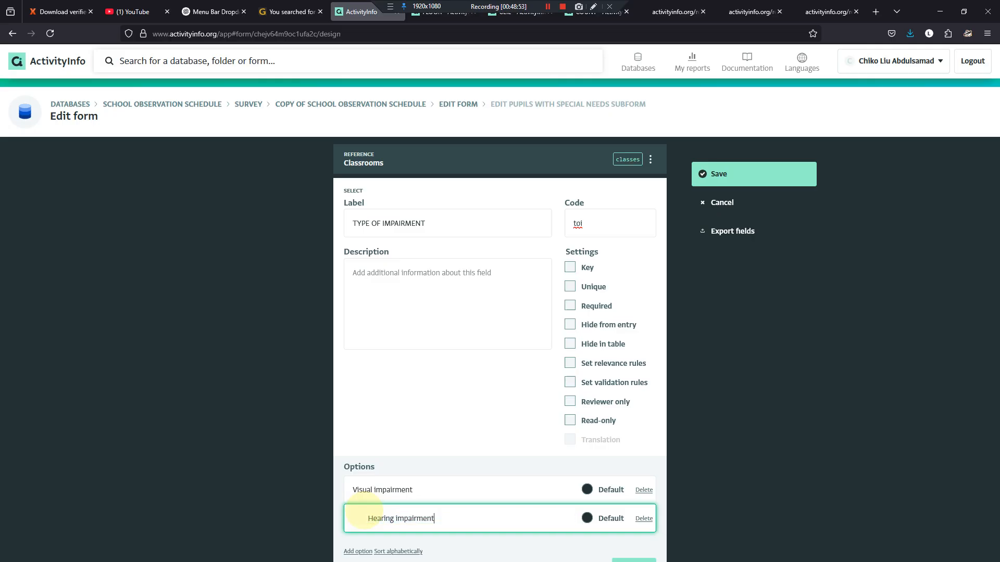
{"action": "key", "text": "shift+Home"}
{"action": "key", "text": "BackSpace"}
{"action": "scroll", "coordinate": [363, 508], "scroll_direction": "down", "scroll_amount": 1}
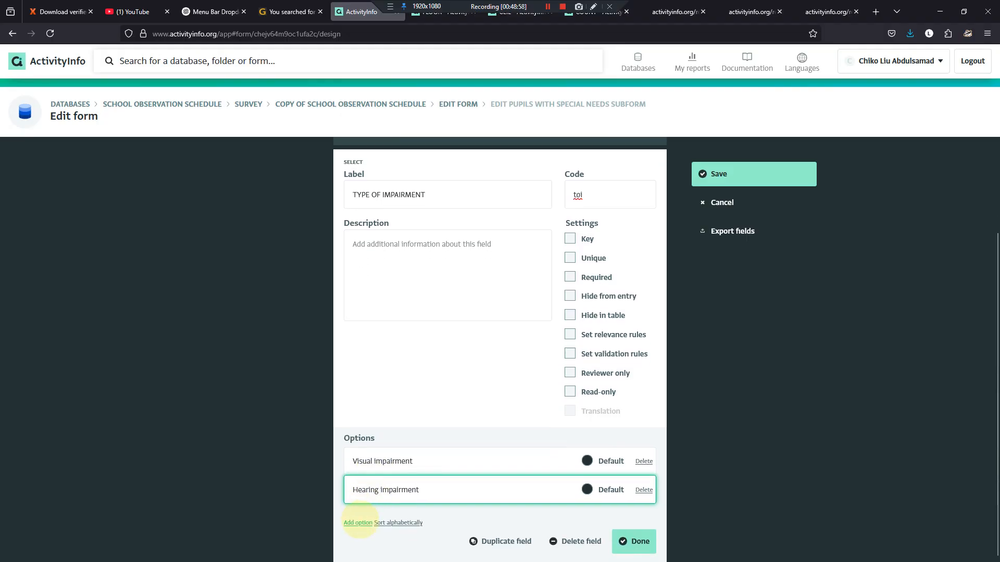
Step: Add a third option from the remaining pasted headers and trim it to Physically challenged
{"action": "left_click", "coordinate": [357, 522]}
{"action": "key", "text": "ctrl+v"}
{"action": "key", "text": "ctrl+shift+Left"}
{"action": "key", "text": "ctrl+shift+Left"}
{"action": "key", "text": "ctrl+shift+Left"}
{"action": "key", "text": "ctrl+shift+Left"}
{"action": "key", "text": "ctrl+shift+Left"}
{"action": "key", "text": "ctrl+shift+Left"}
{"action": "key", "text": "ctrl+shift+Left"}
{"action": "key", "text": "ctrl+shift+Left"}
{"action": "key", "text": "ctrl+shift+Left"}
{"action": "key", "text": "ctrl+shift+Left"}
{"action": "key", "text": "ctrl+shift+Right"}
{"action": "key", "text": "ctrl+shift+Right"}
{"action": "key", "text": "ctrl+shift+Right"}
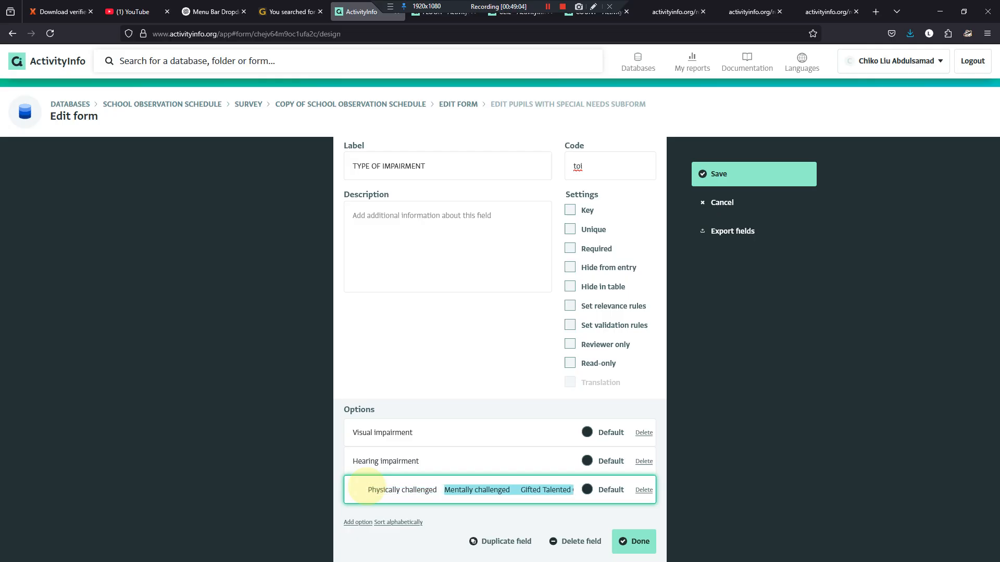
{"action": "key", "text": "BackSpace"}
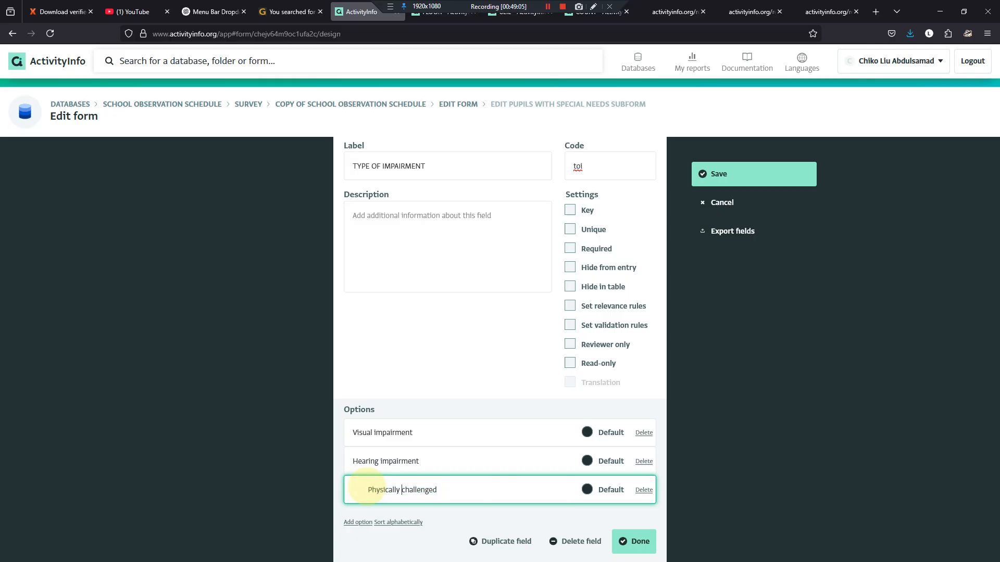
{"action": "key", "text": "ctrl+shift+Left"}
{"action": "key", "text": "BackSpace"}
Step: Add a fourth option from the remaining pasted headers and trim it to Mentally challenged
{"action": "left_click", "coordinate": [358, 522]}
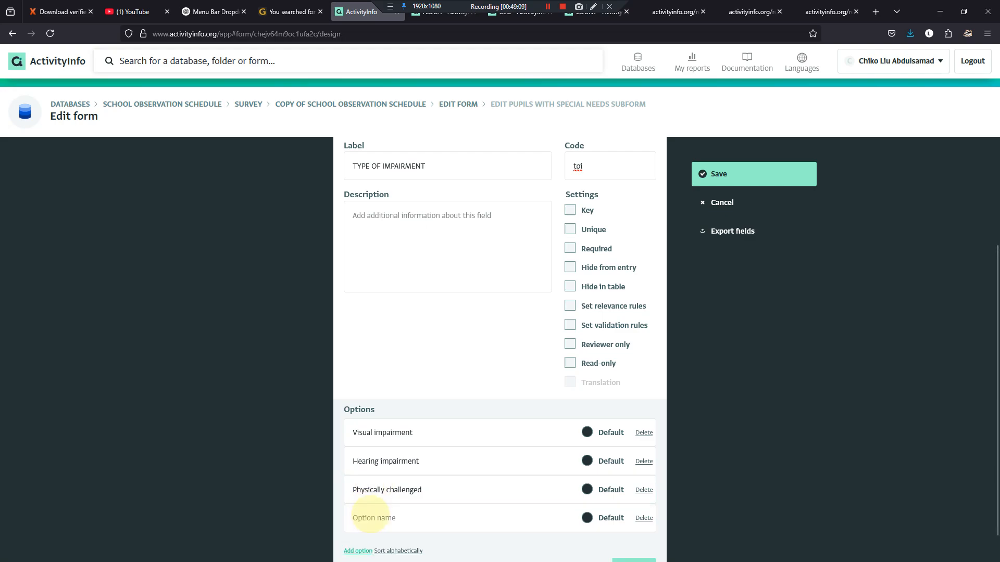
{"action": "key", "text": "ctrl+v"}
{"action": "key", "text": "ctrl+shift+Left"}
{"action": "key", "text": "ctrl+shift+Left"}
{"action": "key", "text": "ctrl+shift+Left"}
{"action": "key", "text": "ctrl+shift+Left"}
{"action": "key", "text": "ctrl+shift+Left"}
{"action": "key", "text": "ctrl+shift+Left"}
{"action": "key", "text": "ctrl+shift+Left"}
{"action": "key", "text": "ctrl+shift+Right"}
{"action": "key", "text": "ctrl+shift+Right"}
{"action": "key", "text": "ctrl+shift+Right"}
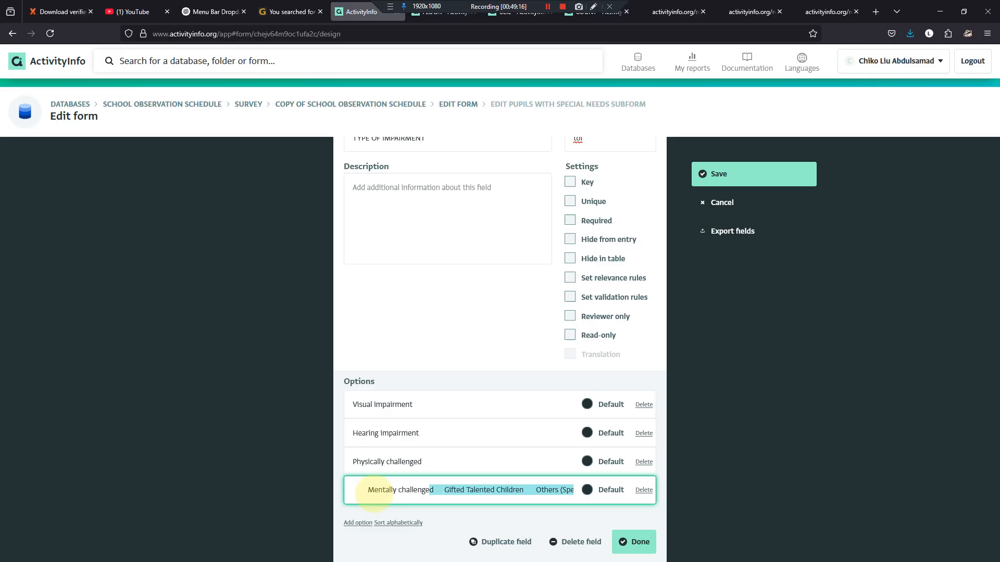
{"action": "key", "text": "ctrl+x"}
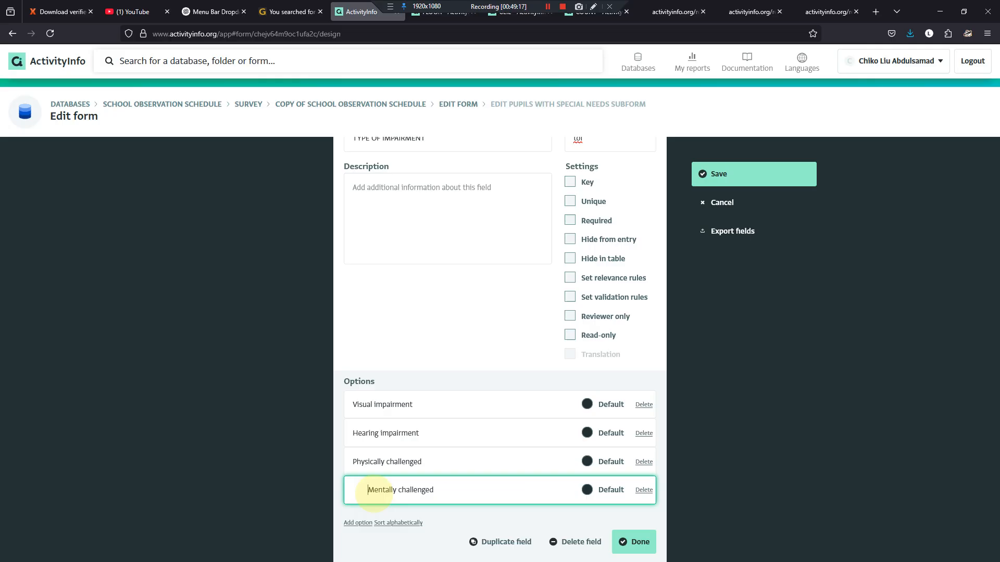
{"action": "key", "text": "Home"}
Step: Add a fifth option from the remaining pasted headers and trim it to Gifted Talented Children
{"action": "left_click", "coordinate": [358, 523]}
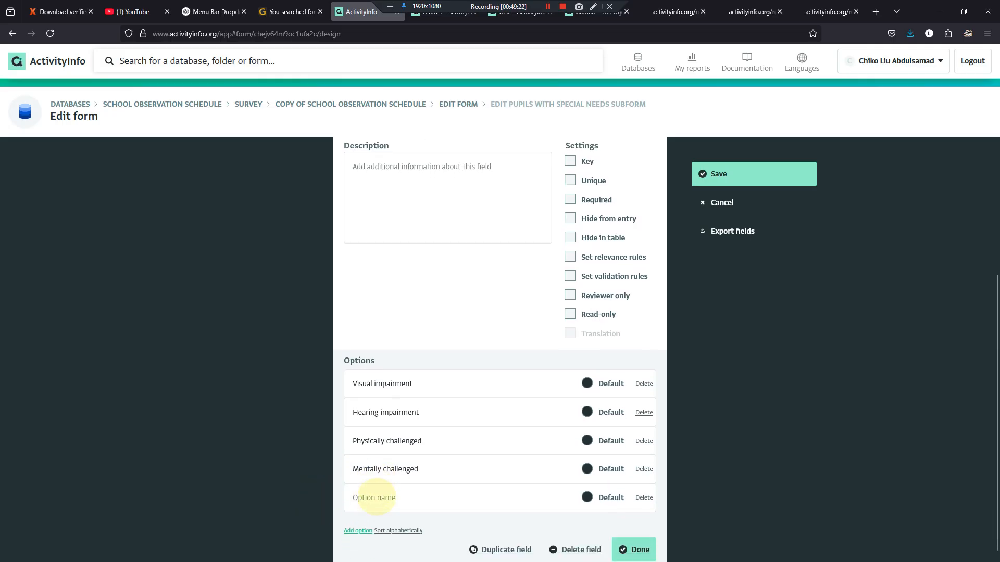
{"action": "left_click", "coordinate": [387, 489]}
{"action": "key", "text": "ctrl+v"}
{"action": "key", "text": "ctrl+shift+Left"}
{"action": "key", "text": "ctrl+shift+Left"}
{"action": "key", "text": "ctrl+shift+Left"}
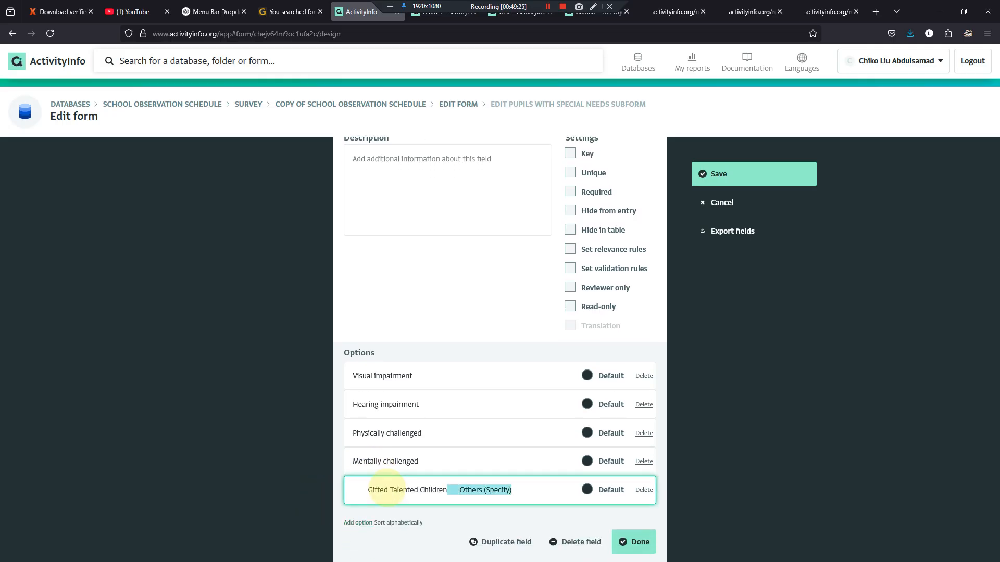
{"action": "key", "text": "BackSpace"}
{"action": "key", "text": "shift+Home"}
{"action": "key", "text": "BackSpace"}
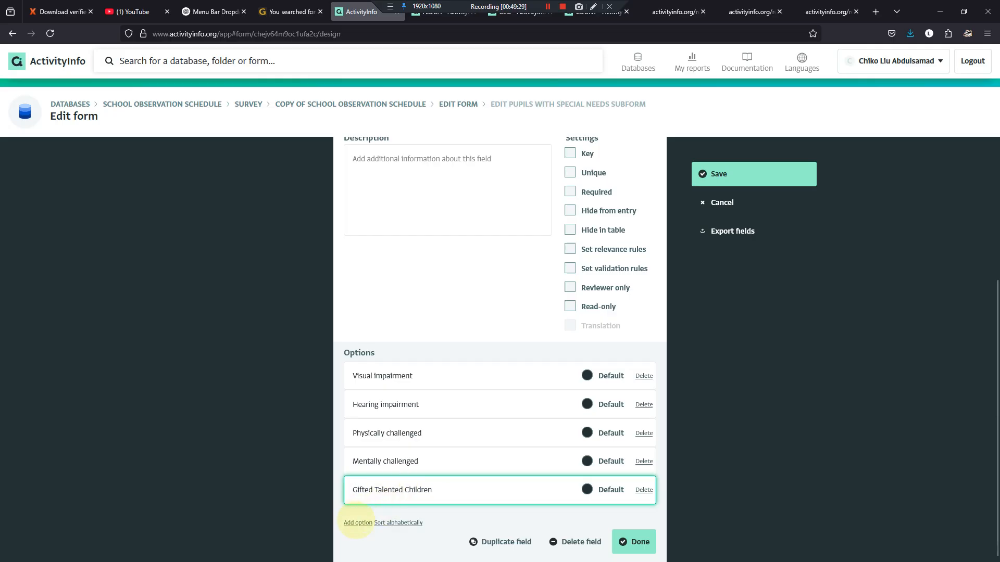
Step: Add a sixth option, Others (Specify), from the pasted headers and finish editing the TYPE OF IMPAIRMENT field
{"action": "left_click", "coordinate": [358, 523]}
{"action": "left_click", "coordinate": [371, 515]}
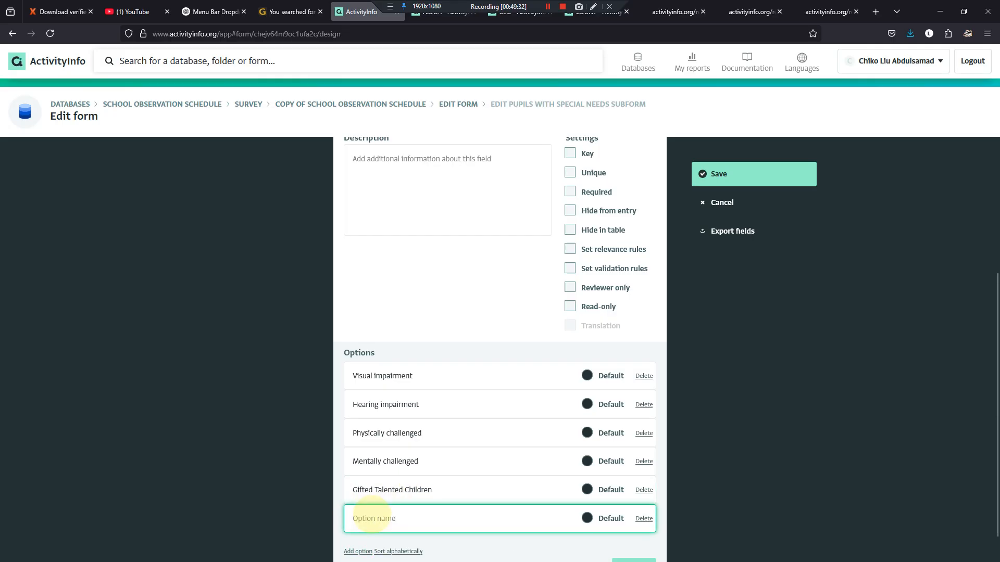
{"action": "key", "text": "ctrl+v"}
{"action": "key", "text": "shift+ctrl+Left"}
{"action": "key", "text": "shift+ctrl+Left"}
{"action": "key", "text": "Left"}
{"action": "key", "text": "shift+Home"}
{"action": "key", "text": "BackSpace"}
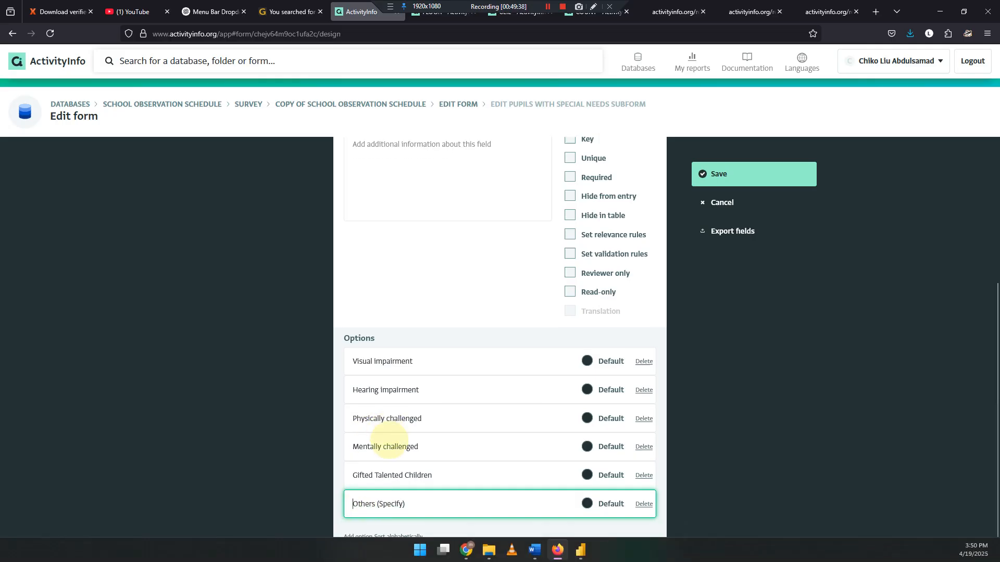
{"action": "scroll", "coordinate": [520, 404], "scroll_direction": "down", "scroll_amount": 1}
{"action": "left_click", "coordinate": [636, 540]}
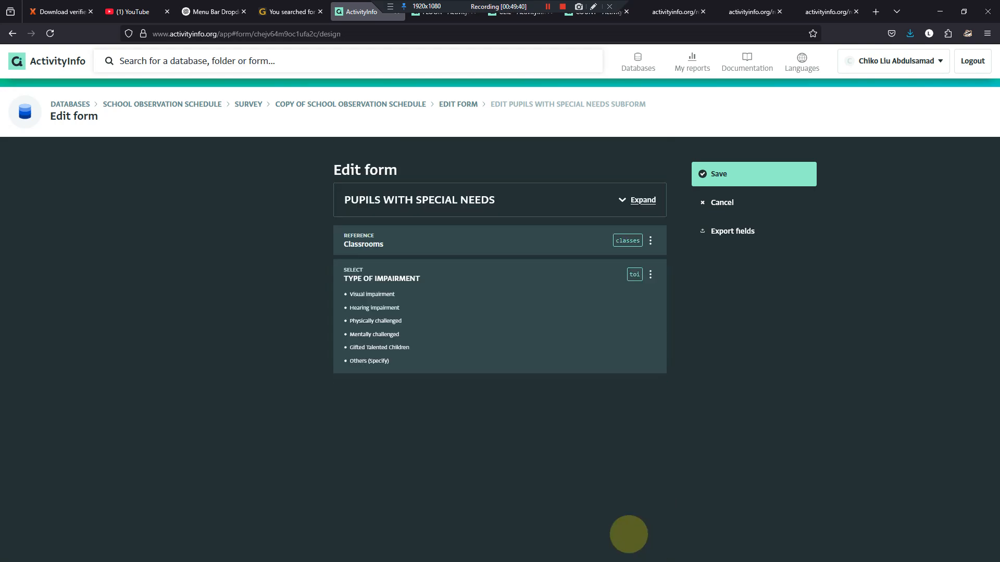
Step: Add a text field after TYPE OF IMPAIRMENT, labelled Others (specify) with the code others
{"action": "left_click", "coordinate": [499, 379]}
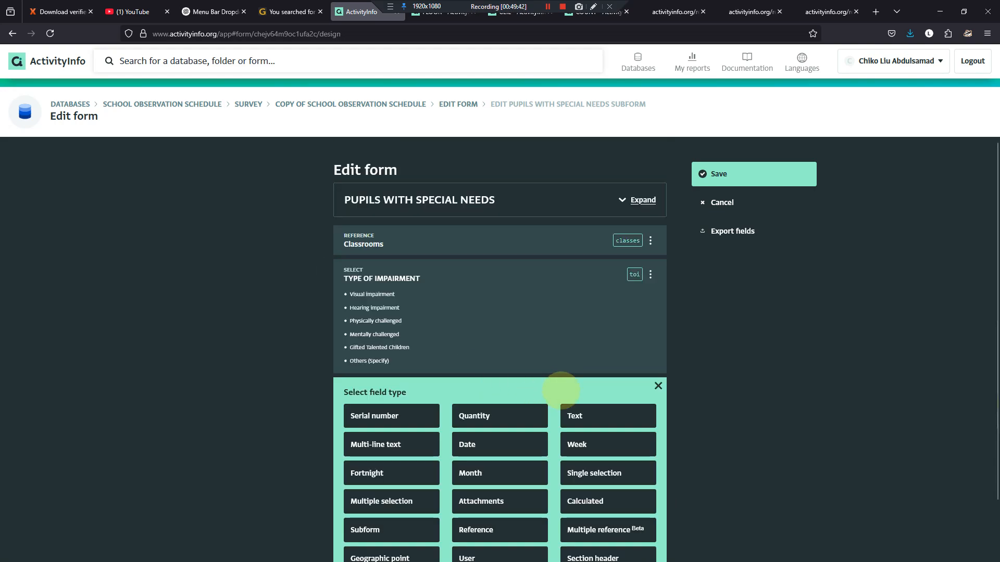
{"action": "left_click", "coordinate": [578, 414]}
{"action": "left_click", "coordinate": [417, 191]}
{"action": "type", "text": "Other (specify"}
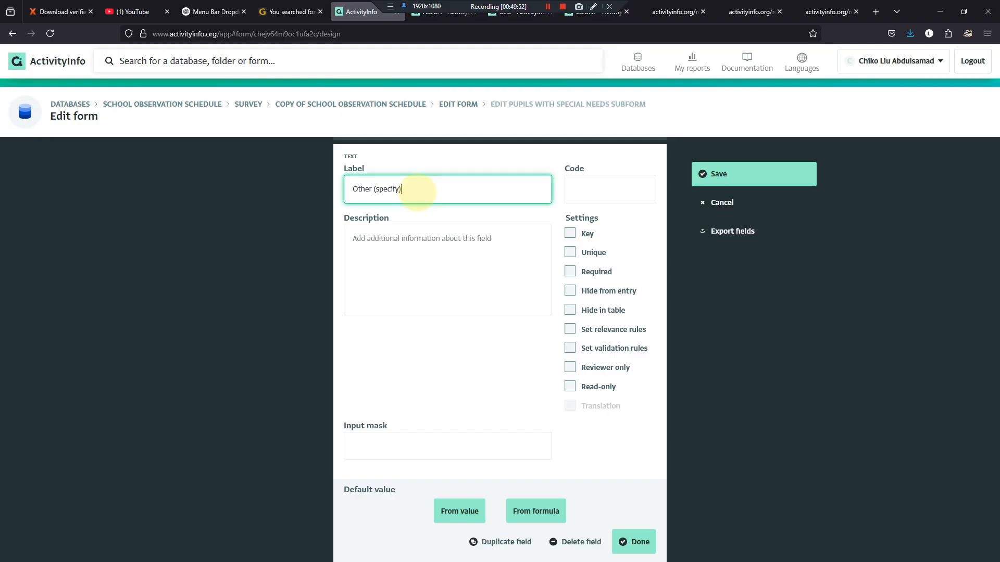
{"action": "key", "text": "Tab"}
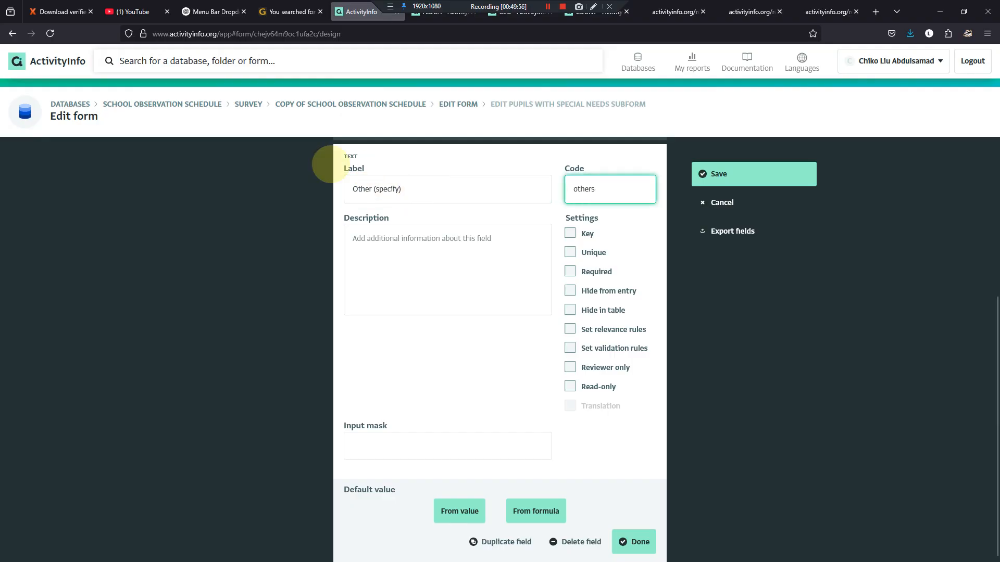
{"action": "left_click", "coordinate": [371, 188]}
{"action": "type", "text": "s"}
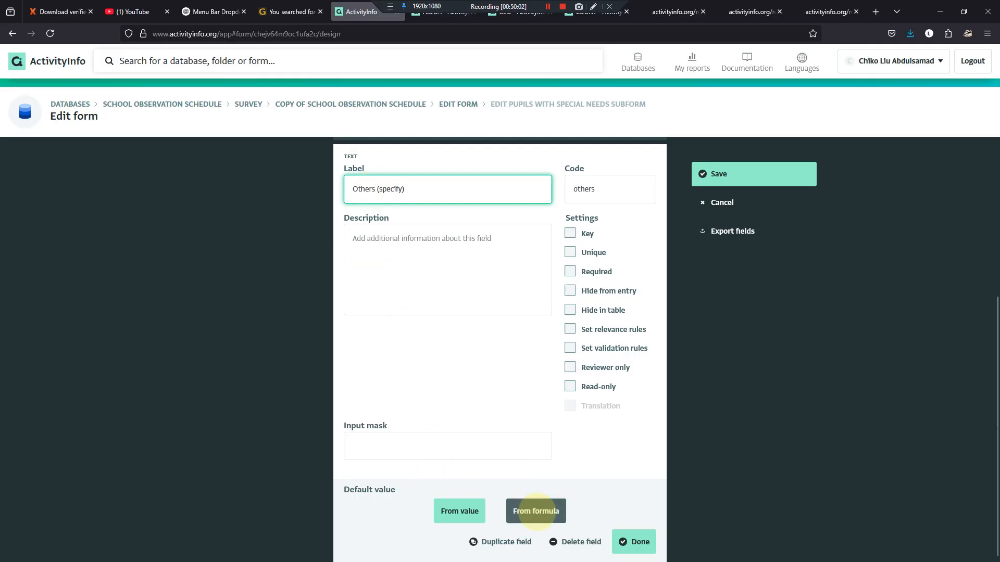
Step: Enable relevance rules for the Others (specify) field and clear its unfinished default-value formula
{"action": "left_click", "coordinate": [523, 513]}
{"action": "left_click", "coordinate": [513, 527]}
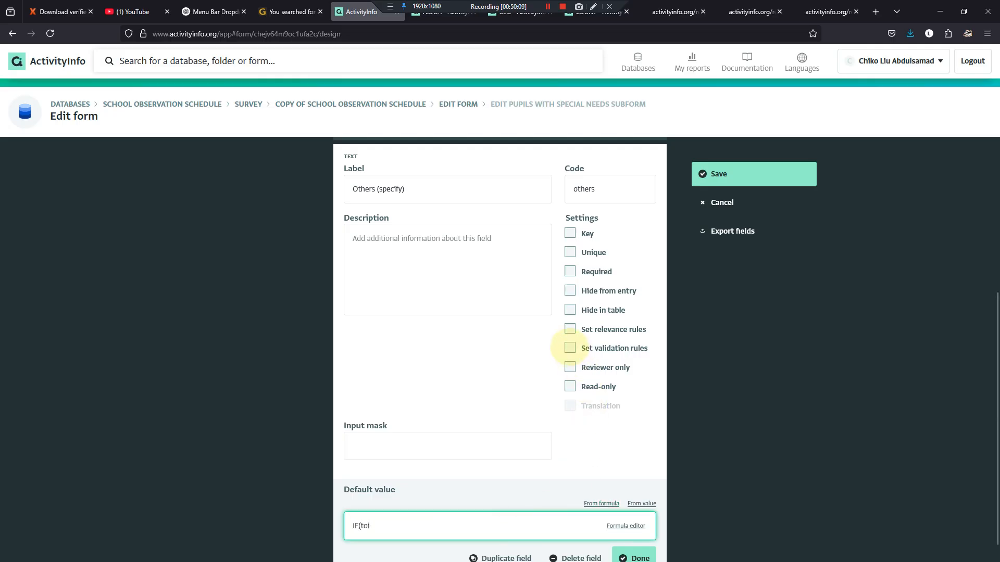
{"action": "left_click", "coordinate": [570, 329]}
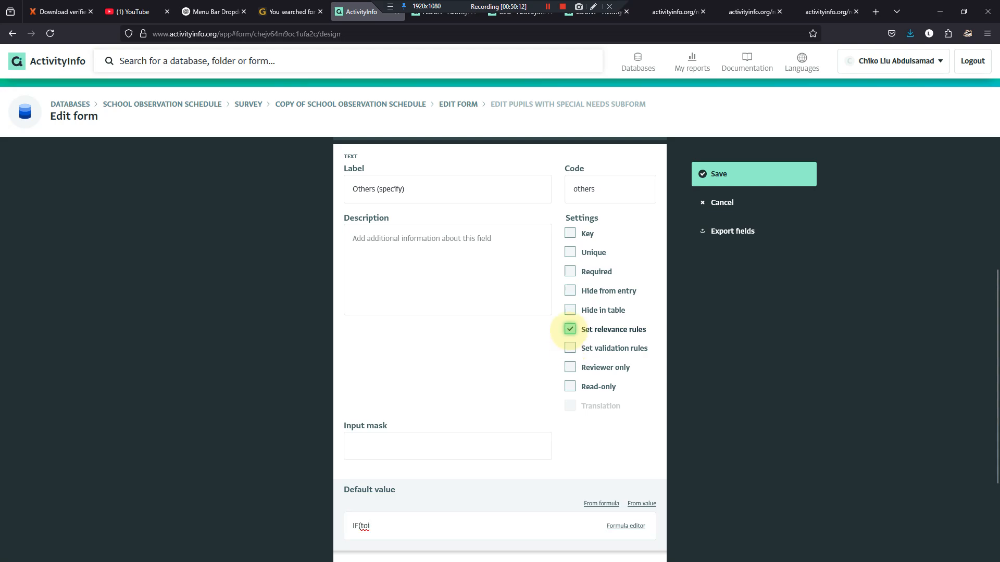
{"action": "scroll", "coordinate": [513, 419], "scroll_direction": "down", "scroll_amount": 1}
{"action": "left_click_drag", "start_coordinate": [444, 469], "coordinate": [348, 461]}
Step: Show Others (specify) only when TYPE OF IMPAIRMENT is Others (Specify), then save the PUPILS WITH SPECIAL NEEDS subform
{"action": "scroll", "coordinate": [414, 493], "scroll_direction": "down", "scroll_amount": 1}
{"action": "left_click", "coordinate": [433, 491]}
{"action": "scroll", "coordinate": [424, 471], "scroll_direction": "down", "scroll_amount": 2}
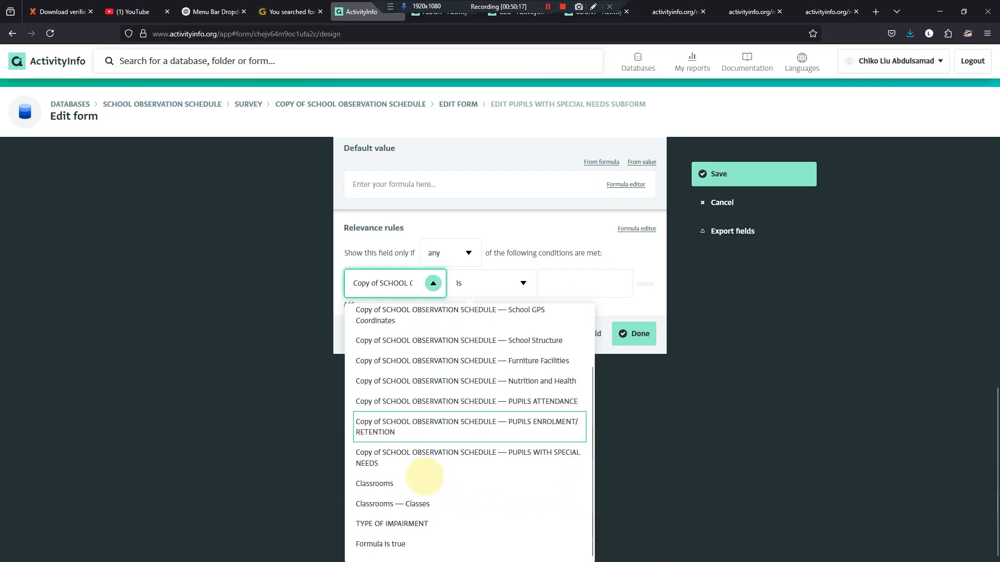
{"action": "left_click", "coordinate": [431, 524]}
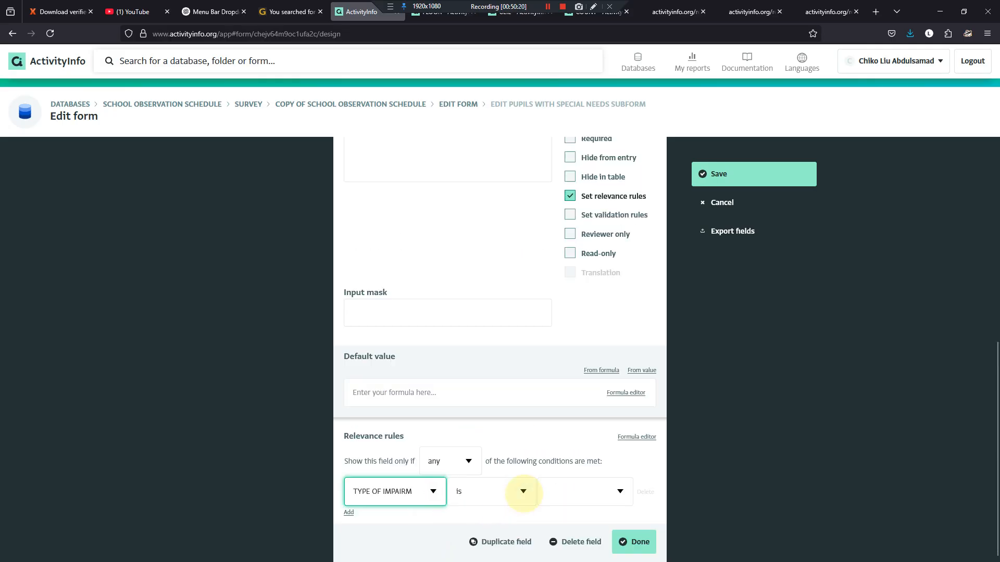
{"action": "left_click", "coordinate": [523, 492]}
{"action": "left_click", "coordinate": [509, 483]}
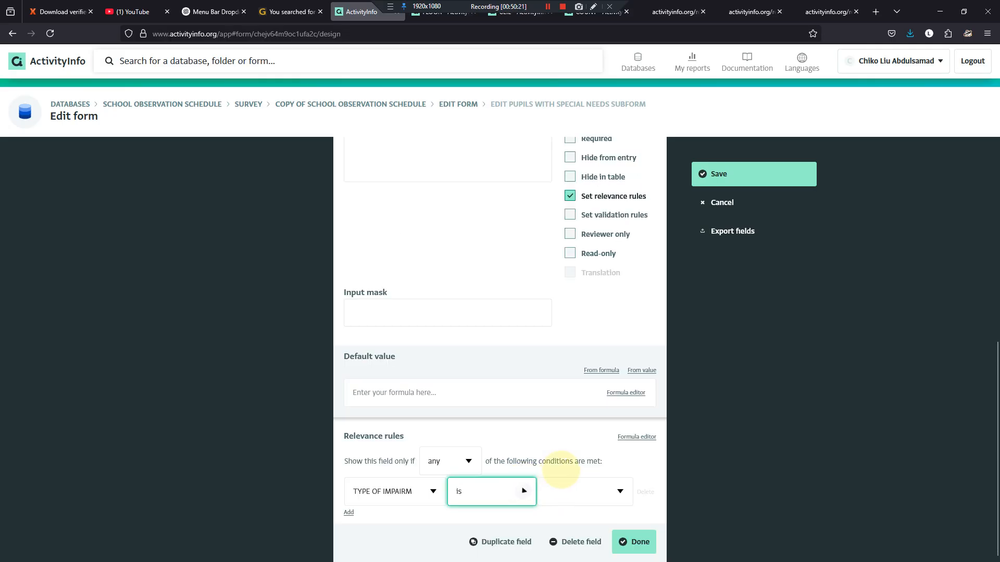
{"action": "left_click", "coordinate": [617, 428]}
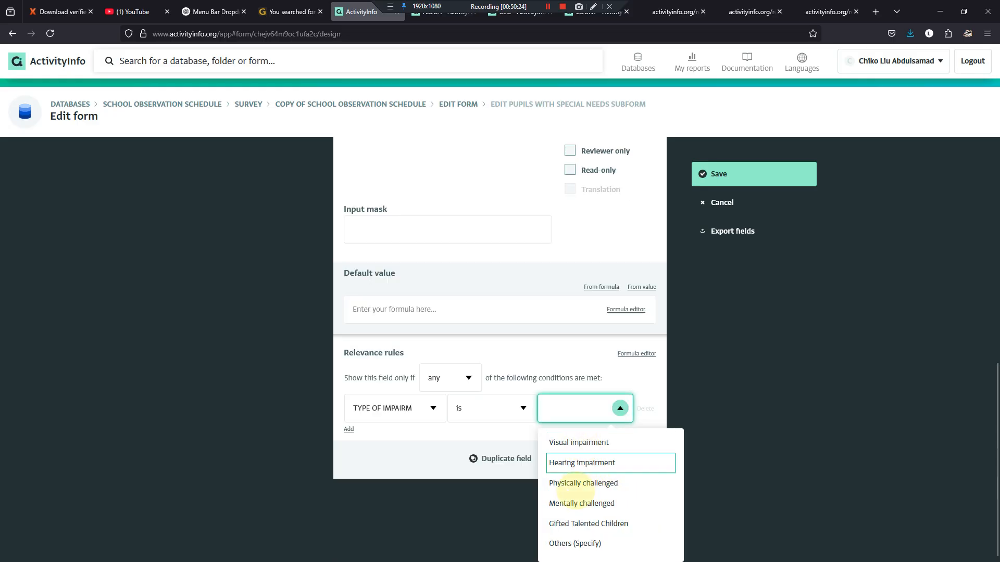
{"action": "left_click", "coordinate": [578, 543]}
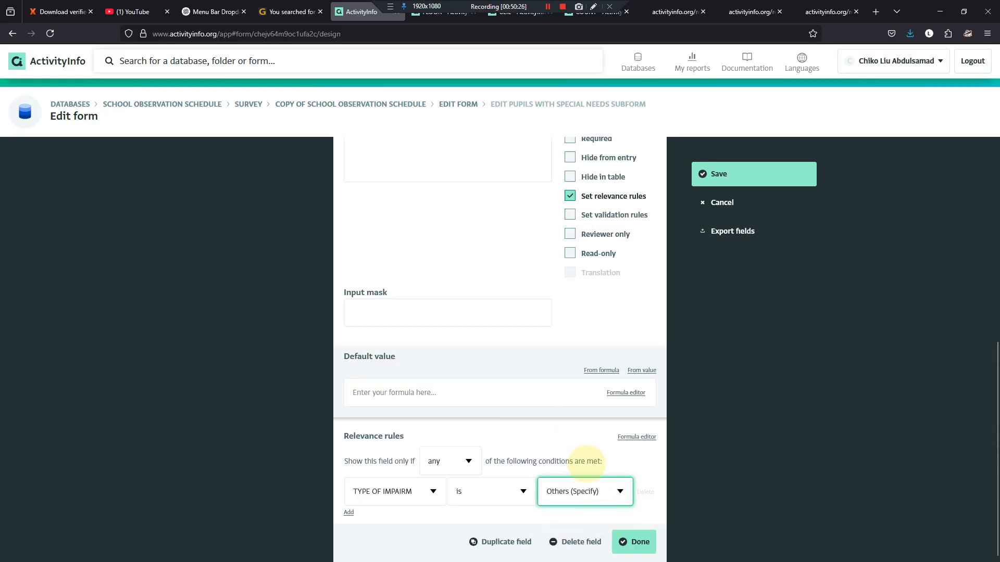
{"action": "left_click", "coordinate": [633, 541]}
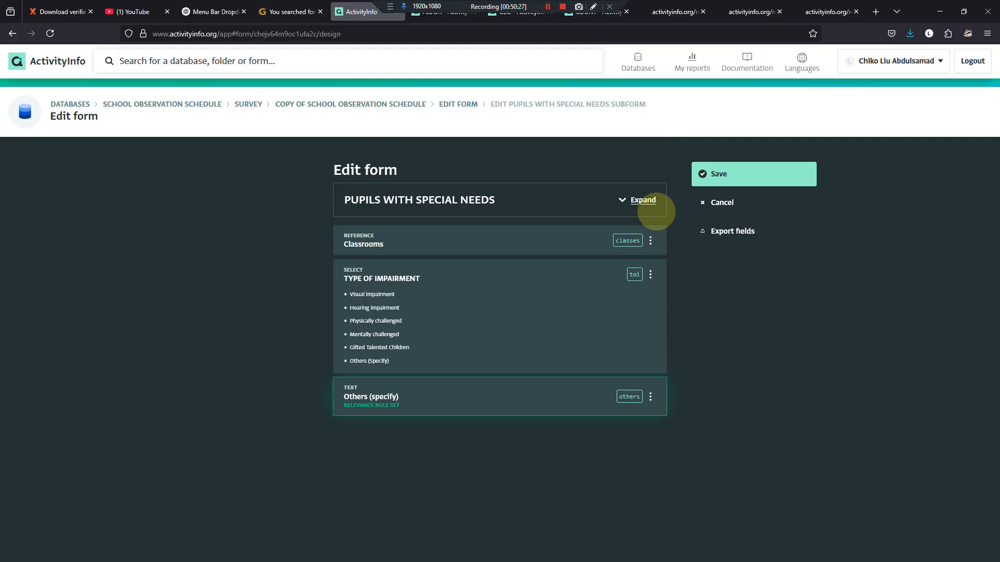
{"action": "left_click", "coordinate": [705, 174]}
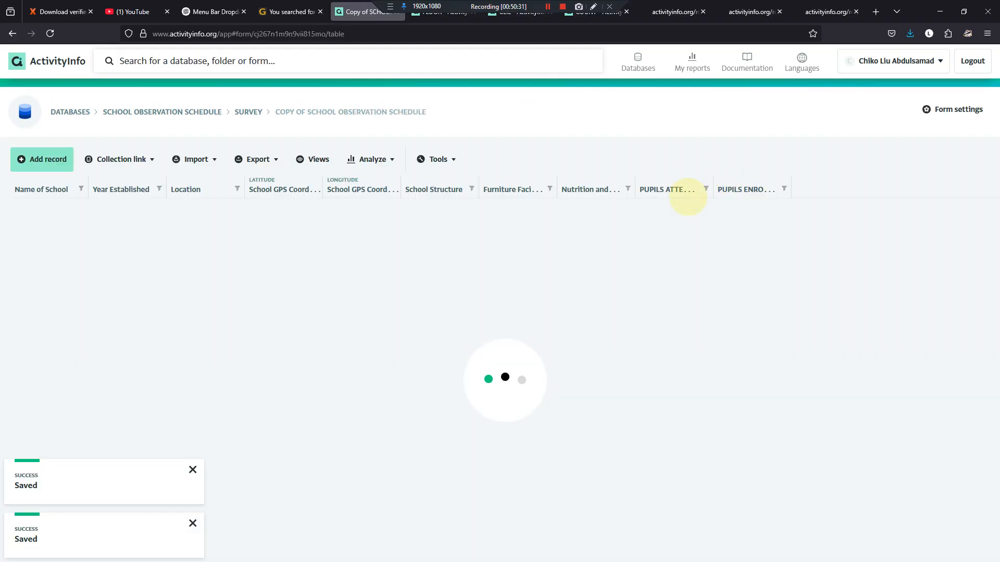
Step: Open the PUPILS WITH SPECIAL NEEDS subform of the Grace Academy record and start a new record
{"action": "left_click", "coordinate": [249, 104]}
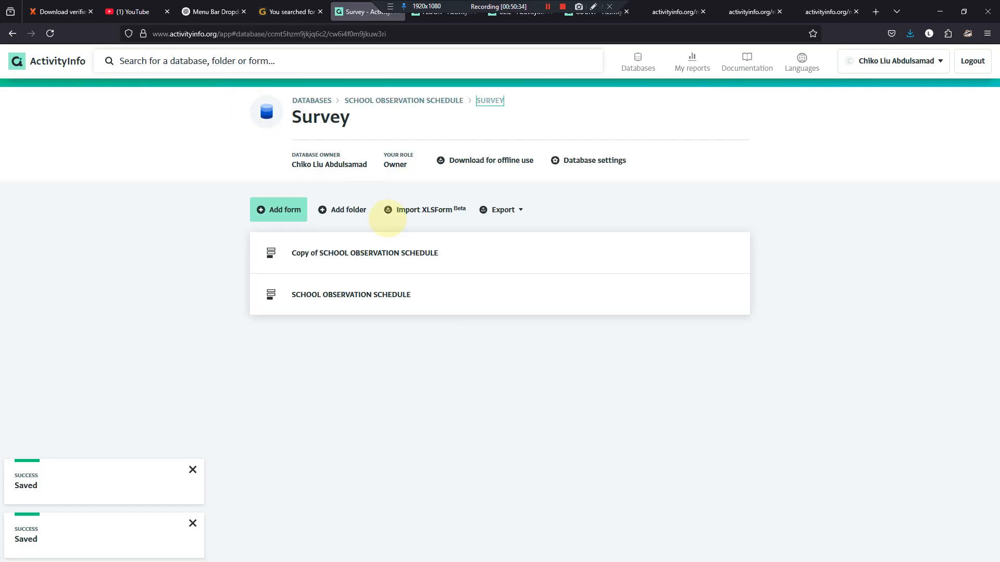
{"action": "left_click", "coordinate": [388, 252]}
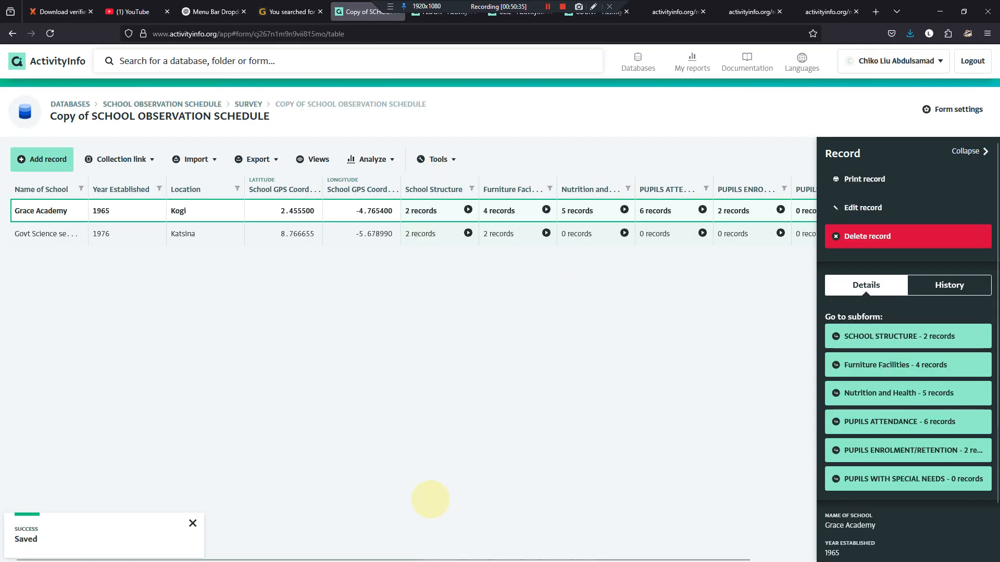
{"action": "left_click_drag", "start_coordinate": [609, 558], "coordinate": [657, 531]}
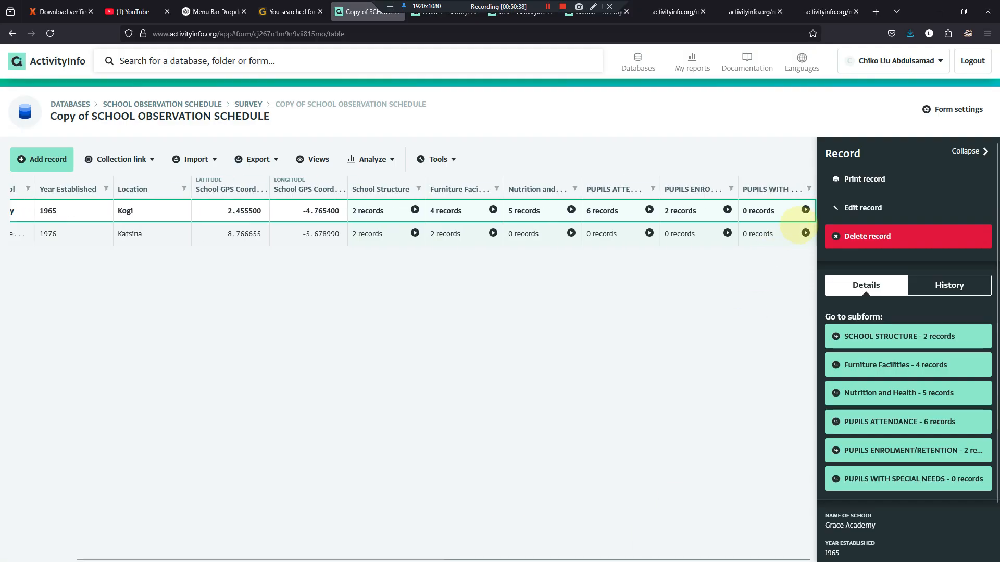
{"action": "left_click", "coordinate": [805, 209]}
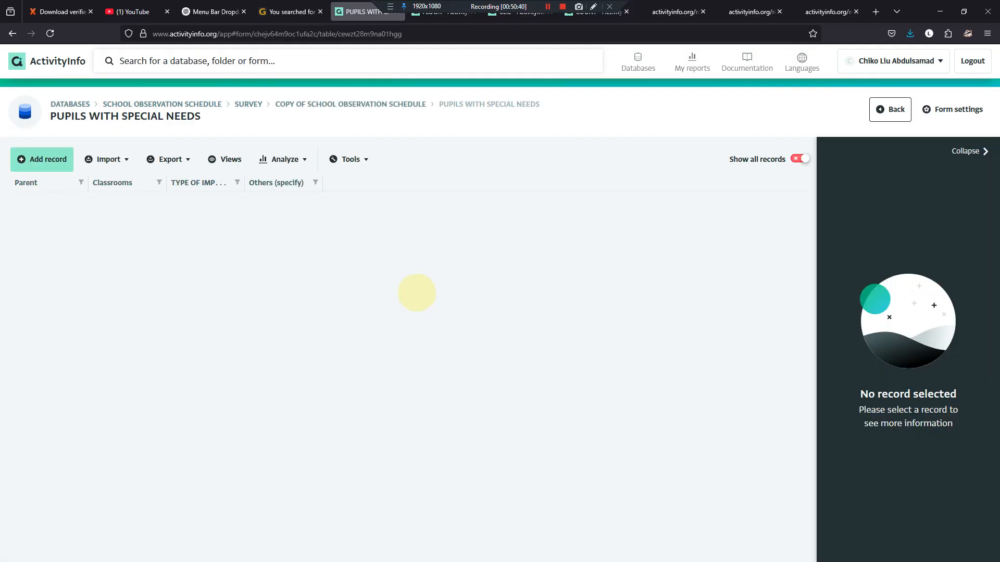
{"action": "left_click", "coordinate": [46, 158]}
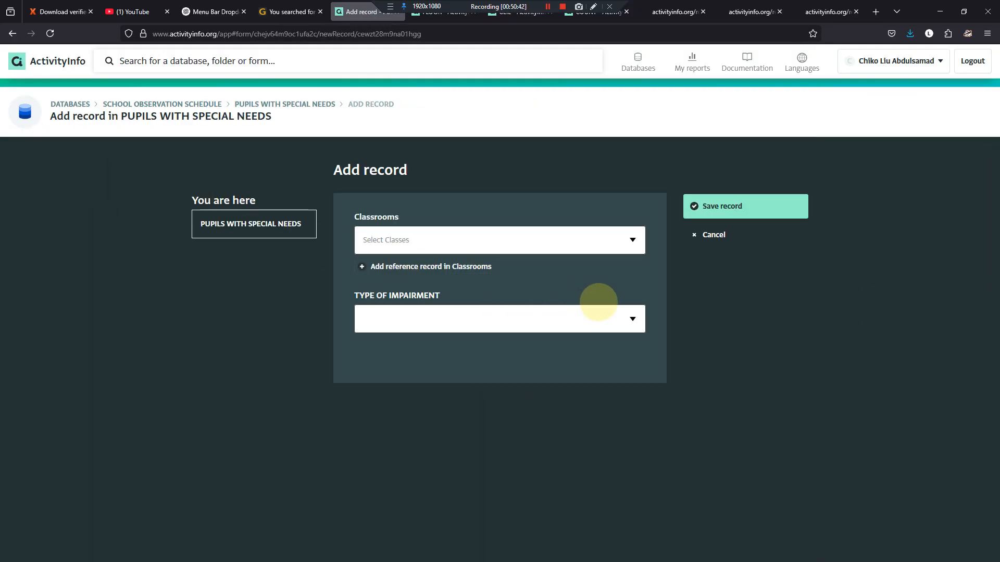
Step: Test the entry form with Gifted Talented Children, Others (Specify) and Hearing impairment as impairment types, and choose Primary 1 as the classroom
{"action": "left_click", "coordinate": [632, 319]}
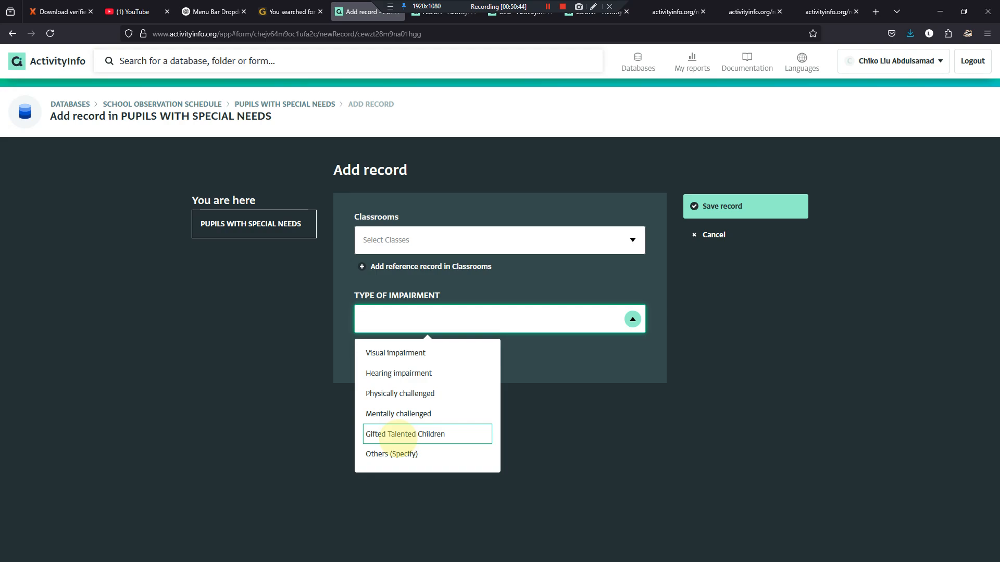
{"action": "left_click", "coordinate": [401, 435]}
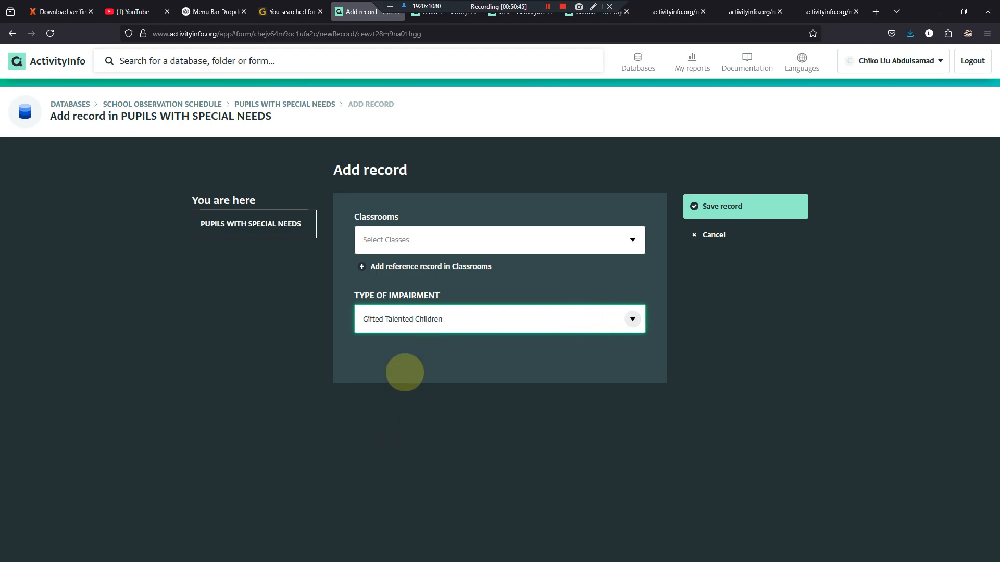
{"action": "left_click", "coordinate": [632, 318]}
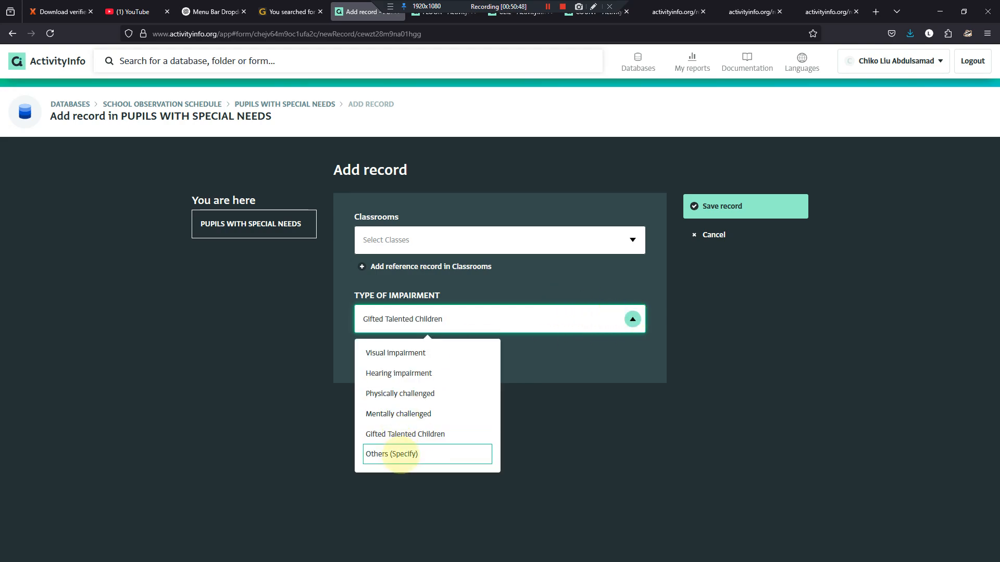
{"action": "left_click", "coordinate": [423, 455]}
{"action": "left_click", "coordinate": [456, 379]}
{"action": "left_click", "coordinate": [632, 319]}
{"action": "left_click", "coordinate": [471, 367]}
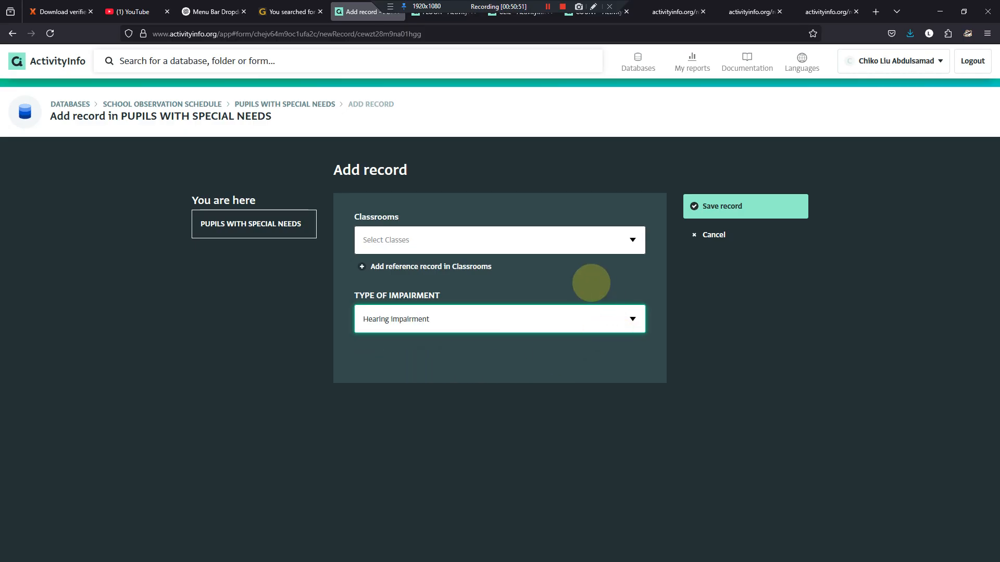
{"action": "left_click", "coordinate": [632, 240]}
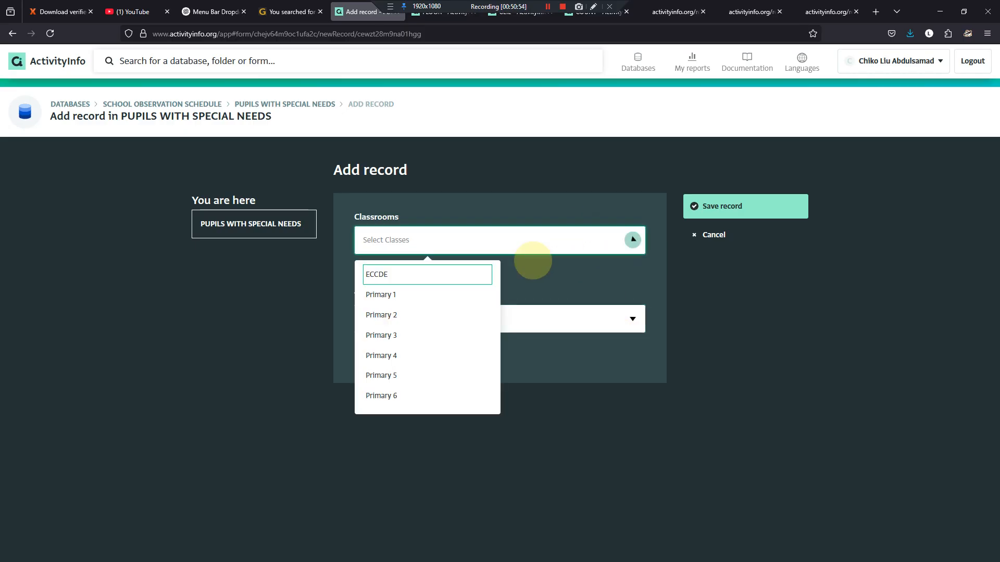
{"action": "left_click", "coordinate": [446, 291]}
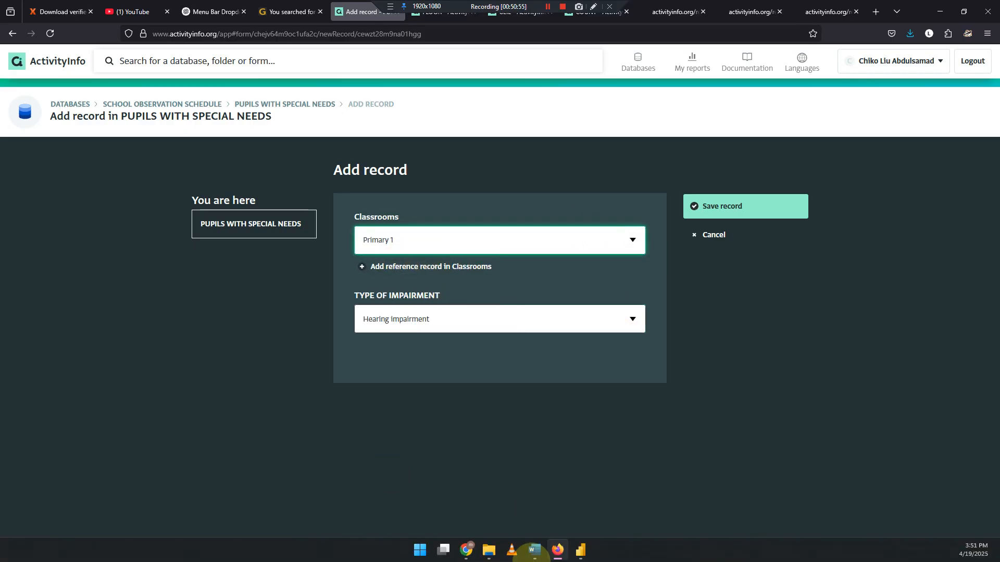
Step: Check the Section F special needs table in the Word schedule and discard the unsaved test record in ActivityInfo
{"action": "mouse_move", "coordinate": [579, 551]}
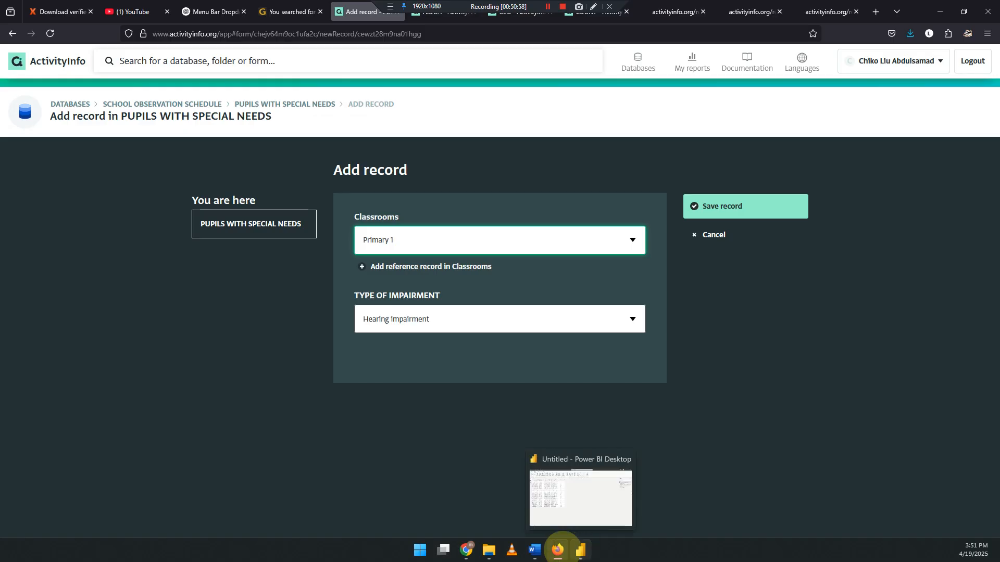
{"action": "left_click", "coordinate": [535, 549]}
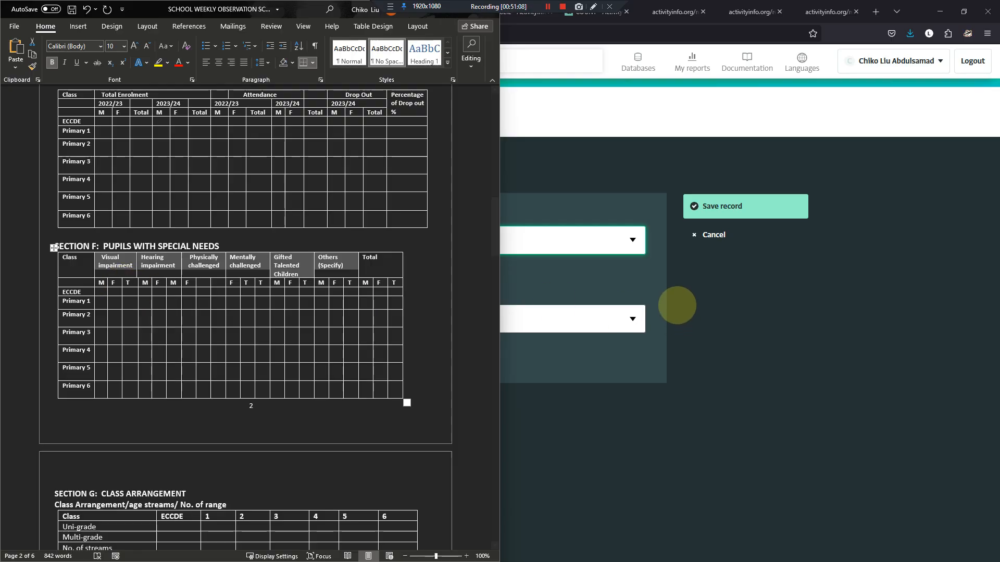
{"action": "left_click", "coordinate": [659, 301]}
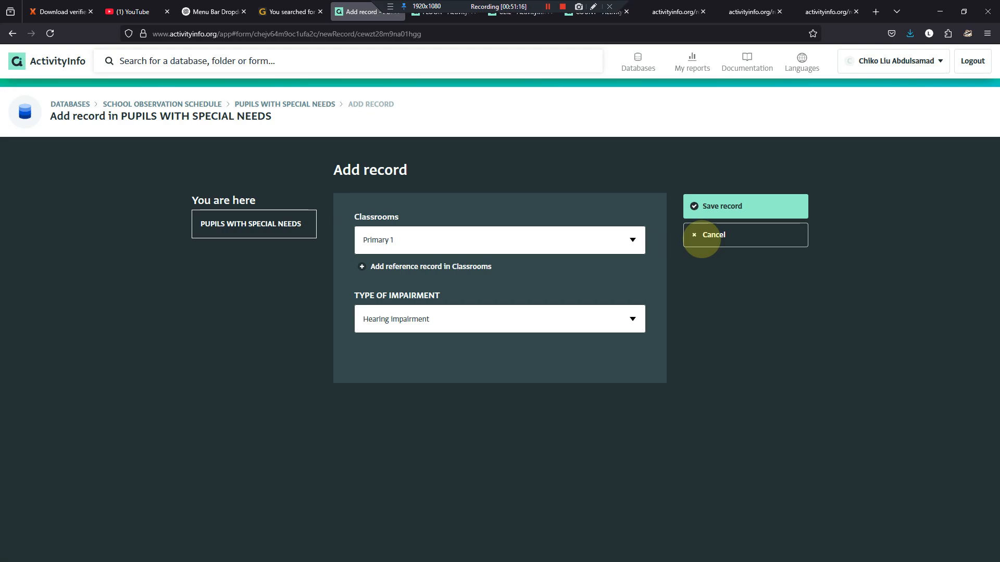
{"action": "left_click", "coordinate": [702, 235]}
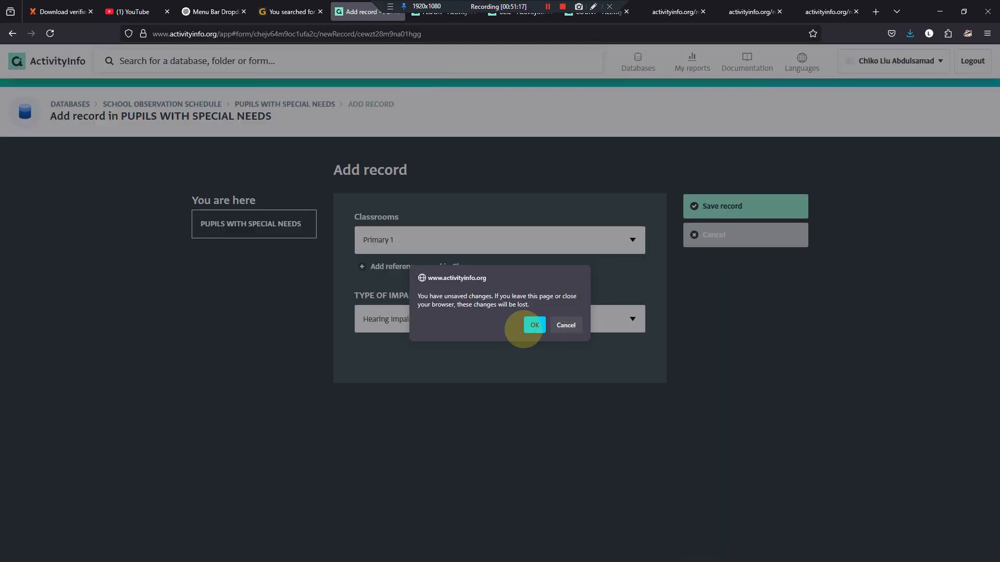
{"action": "left_click", "coordinate": [529, 324]}
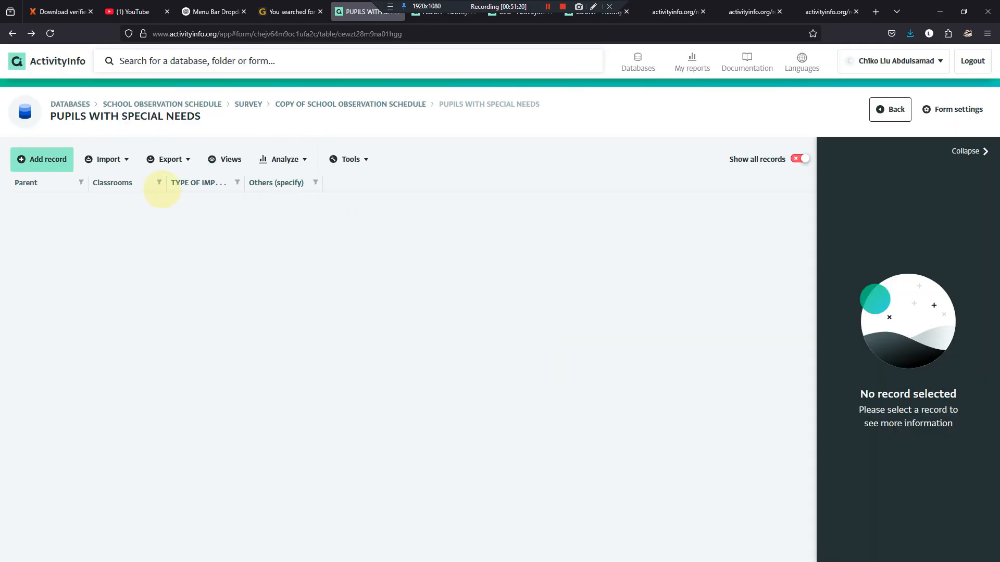
{"action": "left_click", "coordinate": [953, 110]}
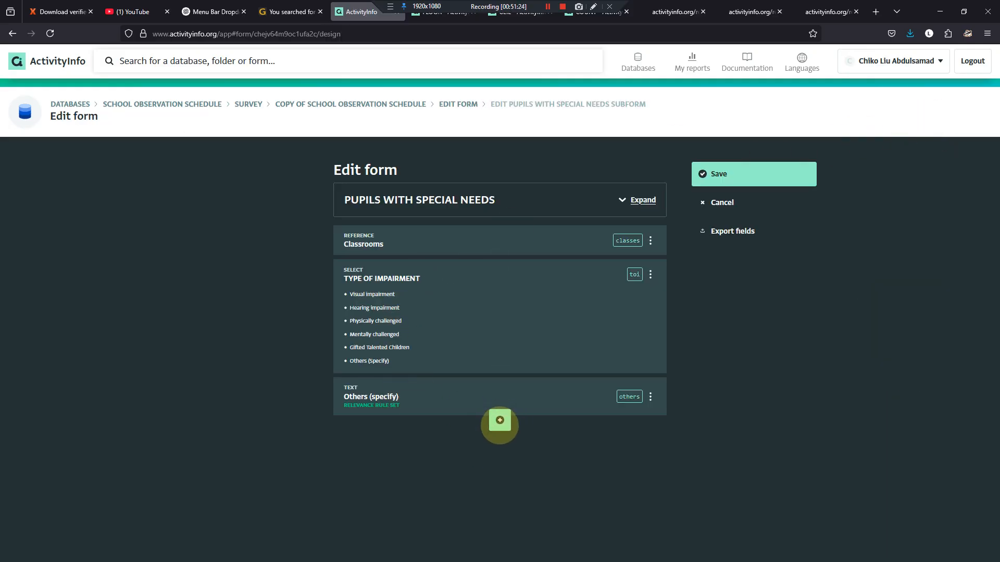
{"action": "left_click", "coordinate": [500, 420]}
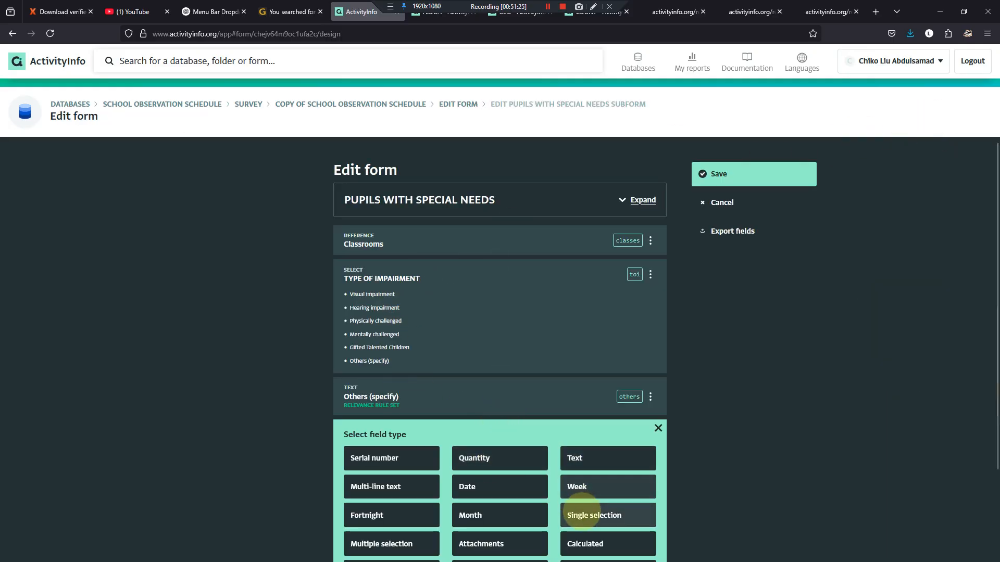
{"action": "left_click", "coordinate": [582, 511]}
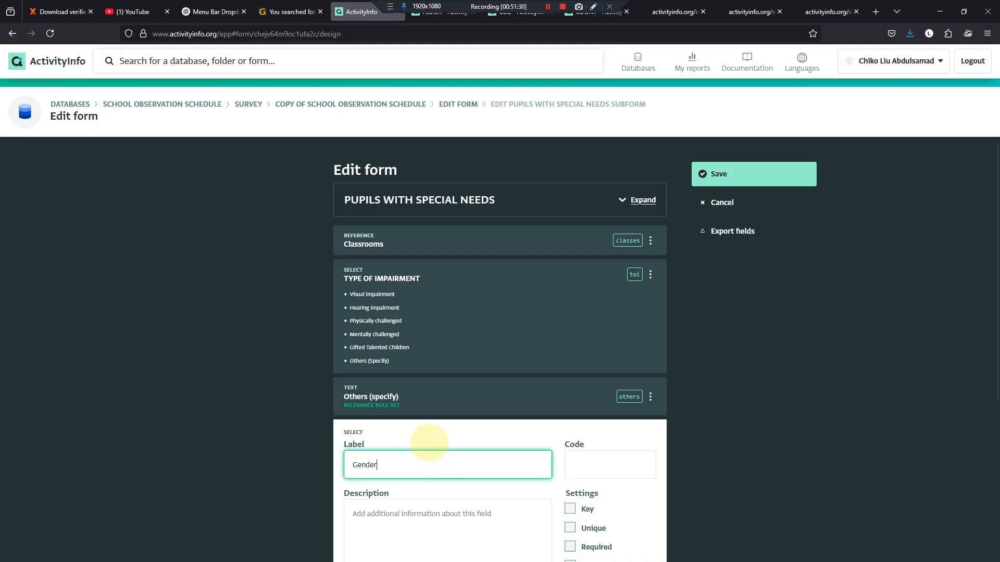
{"action": "left_click", "coordinate": [622, 471]}
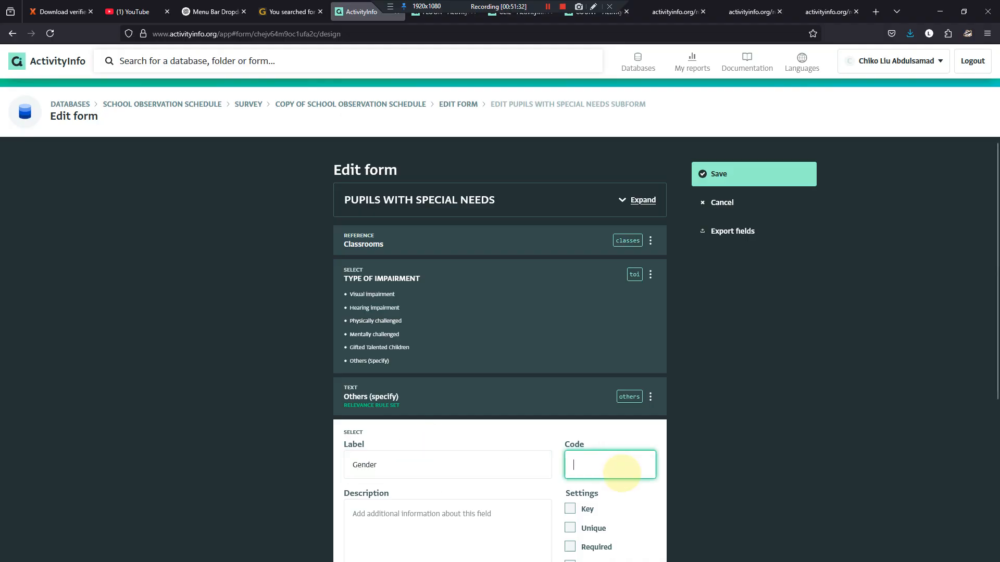
{"action": "left_click", "coordinate": [249, 105]}
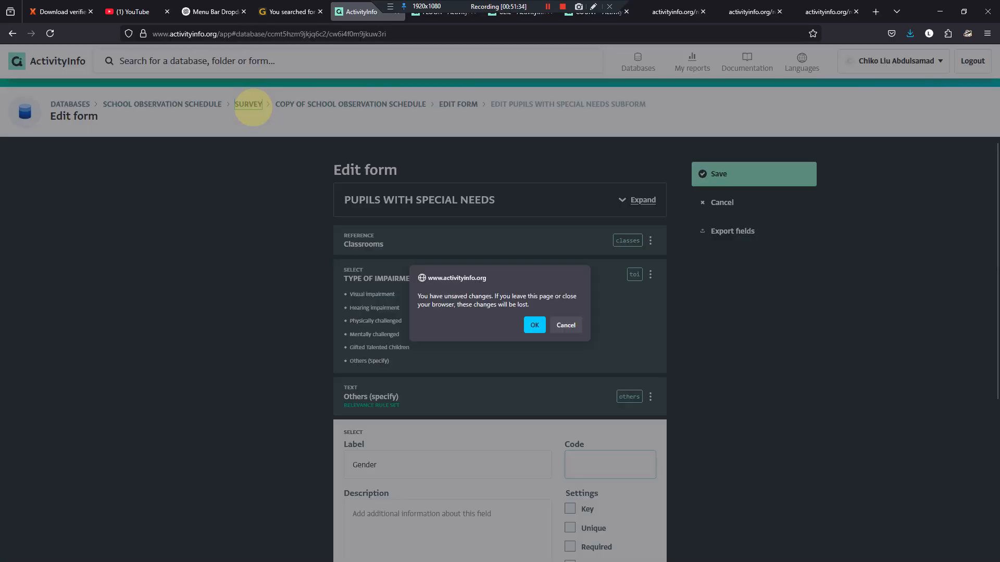
{"action": "left_click", "coordinate": [535, 324]}
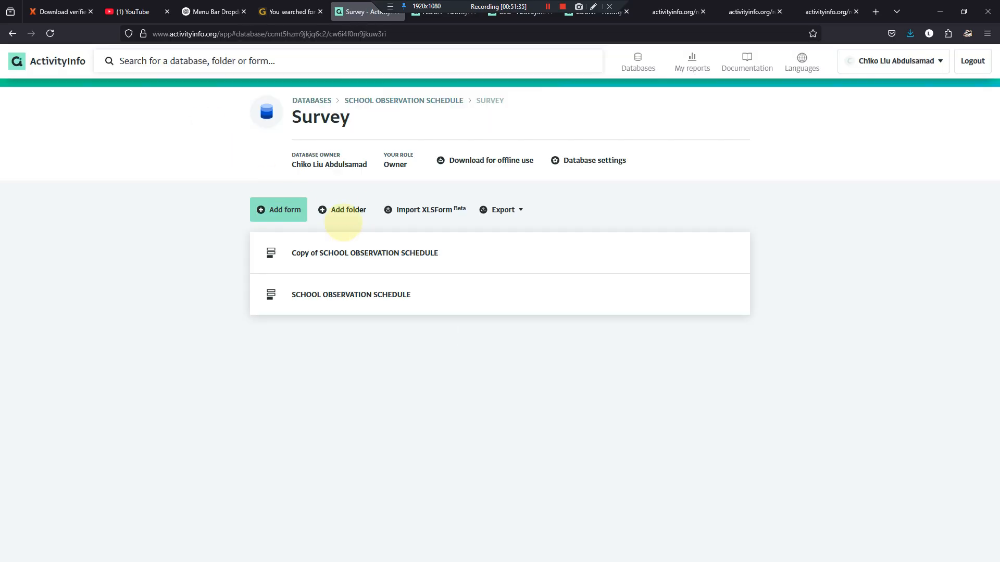
Step: Start a new form named Gender in the Reference folder of the SCHOOL OBSERVATION SCHEDULE database
{"action": "left_click", "coordinate": [406, 100]}
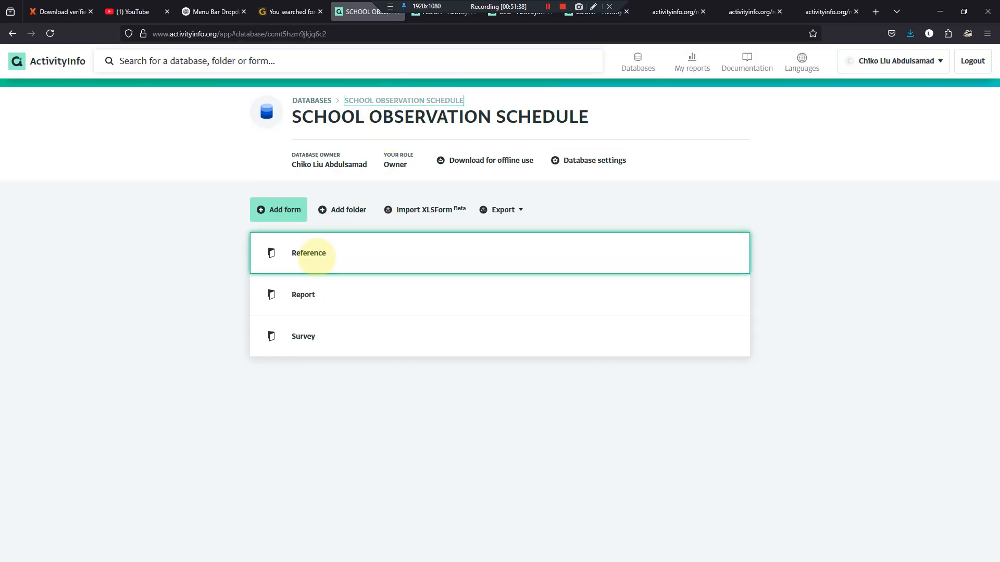
{"action": "left_click", "coordinate": [292, 253]}
{"action": "left_click", "coordinate": [286, 208]}
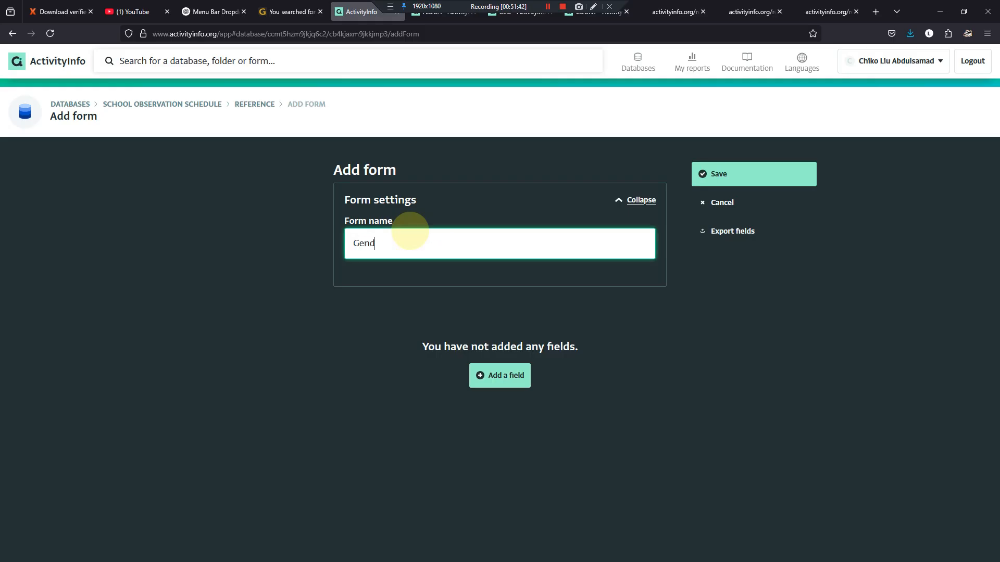
{"action": "type", "text": "Gende"}
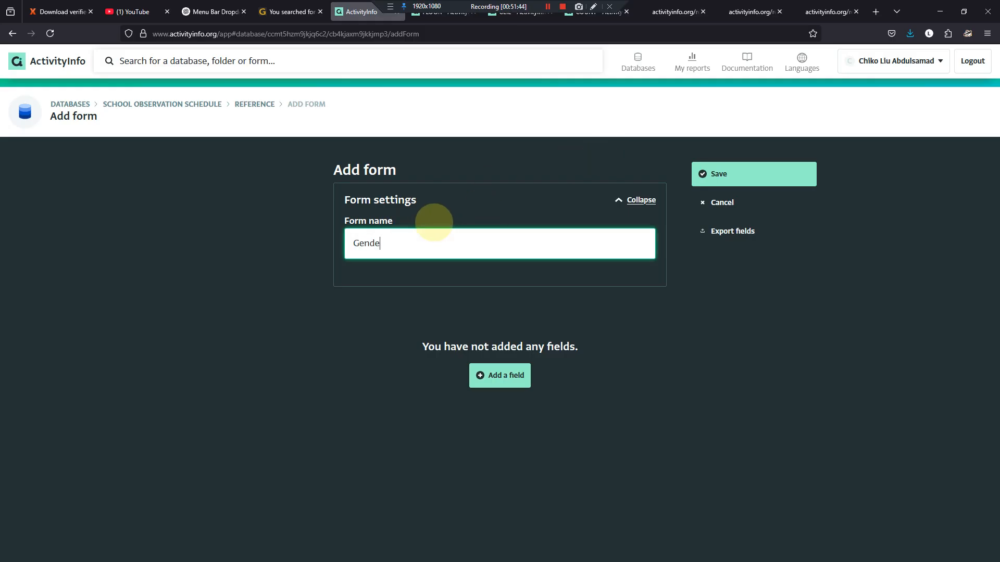
{"action": "type", "text": "rr"}
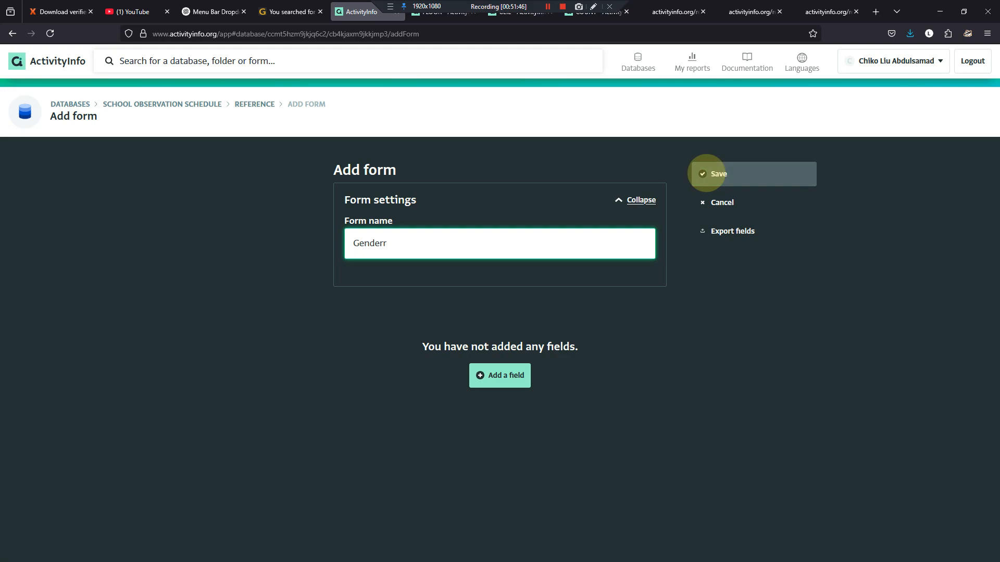
{"action": "left_click", "coordinate": [708, 174]}
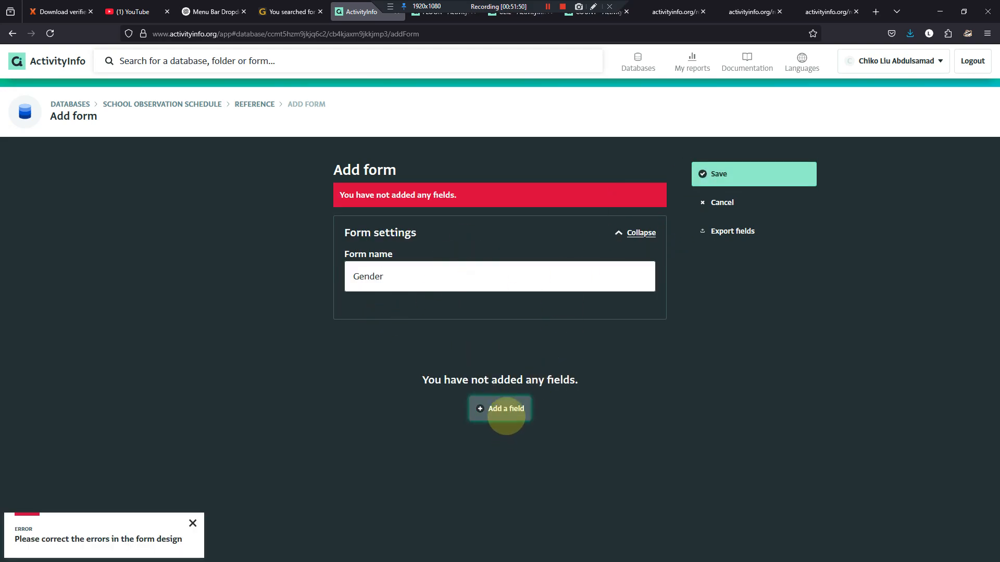
Step: Add a text field labelled gender with the code gender to the Gender form, and save the form
{"action": "left_click", "coordinate": [503, 412]}
{"action": "left_click", "coordinate": [636, 351]}
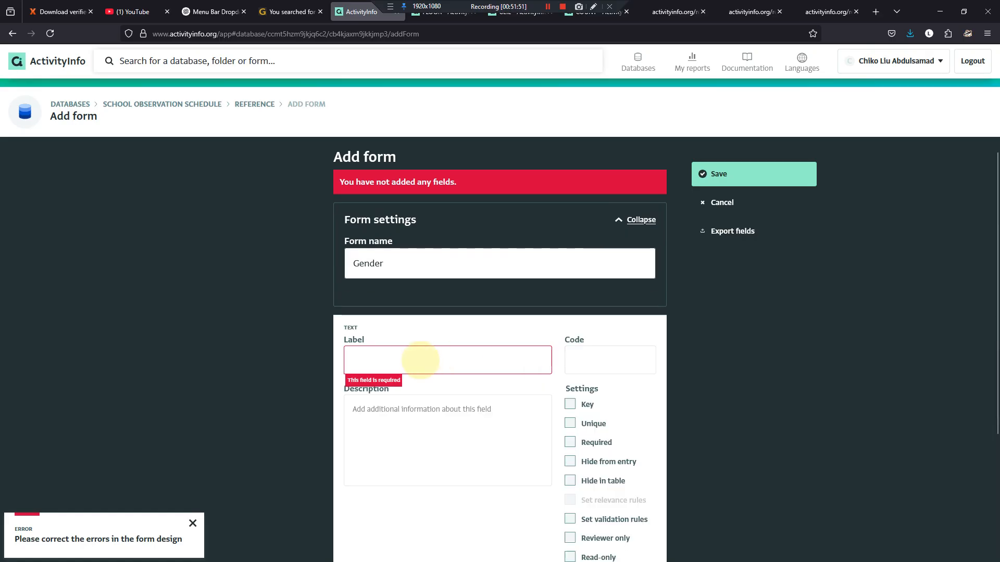
{"action": "type", "text": "gen"}
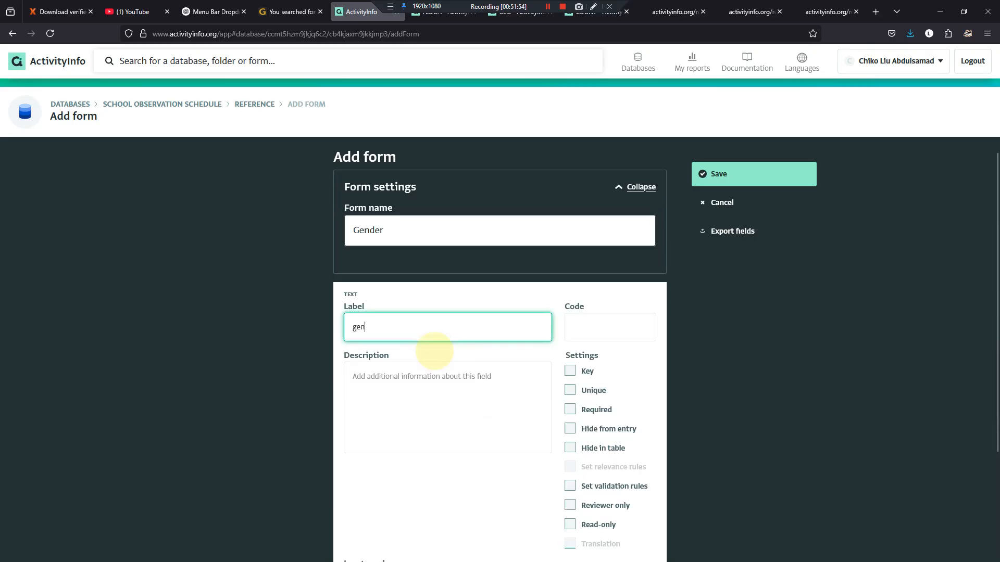
{"action": "key", "text": "Tab"}
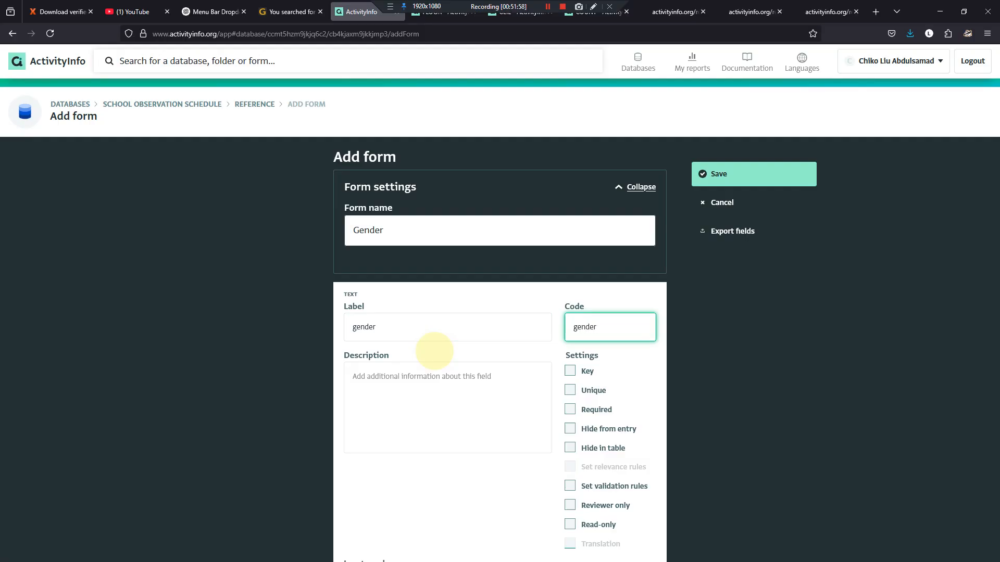
{"action": "scroll", "coordinate": [434, 351], "scroll_direction": "down", "scroll_amount": 3}
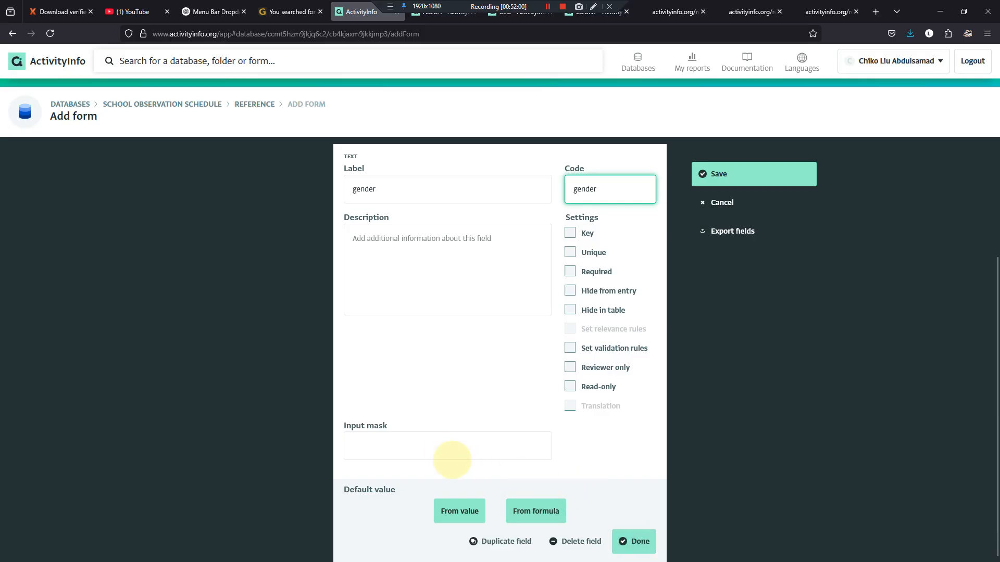
{"action": "left_click", "coordinate": [632, 540]}
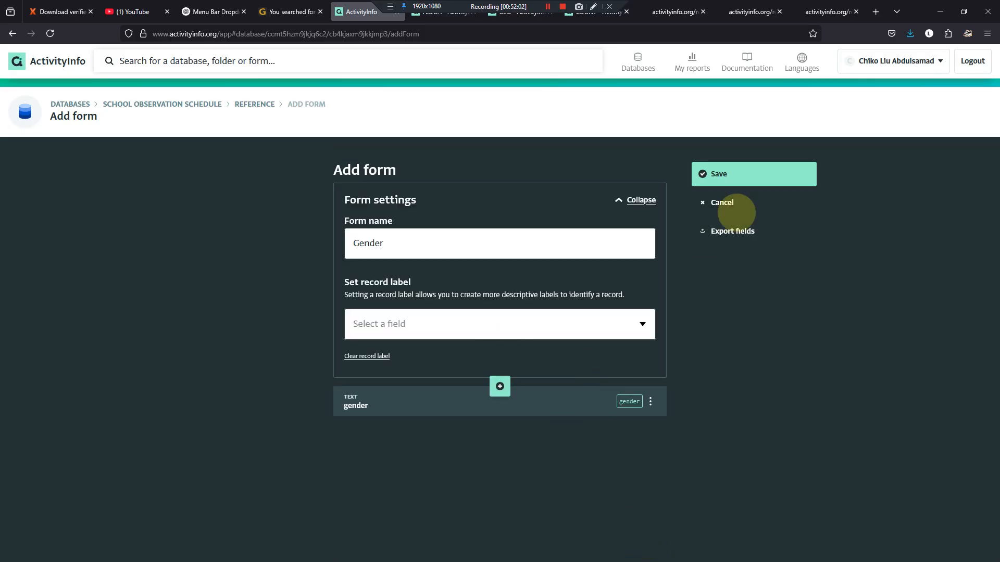
{"action": "left_click", "coordinate": [709, 175]}
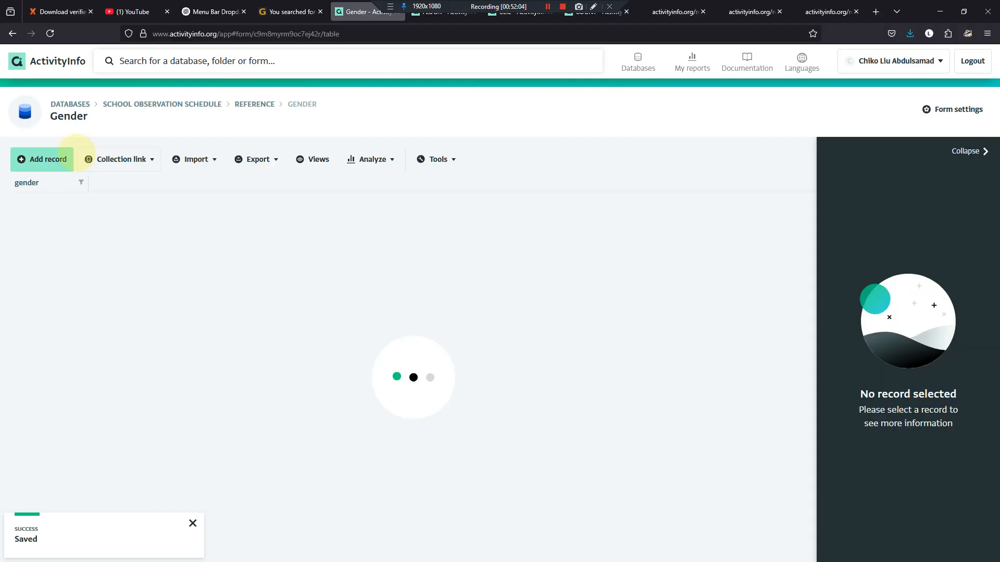
Step: Import the records Male and Female into the Gender form as pasted data under the column heading gender
{"action": "left_click", "coordinate": [214, 160]}
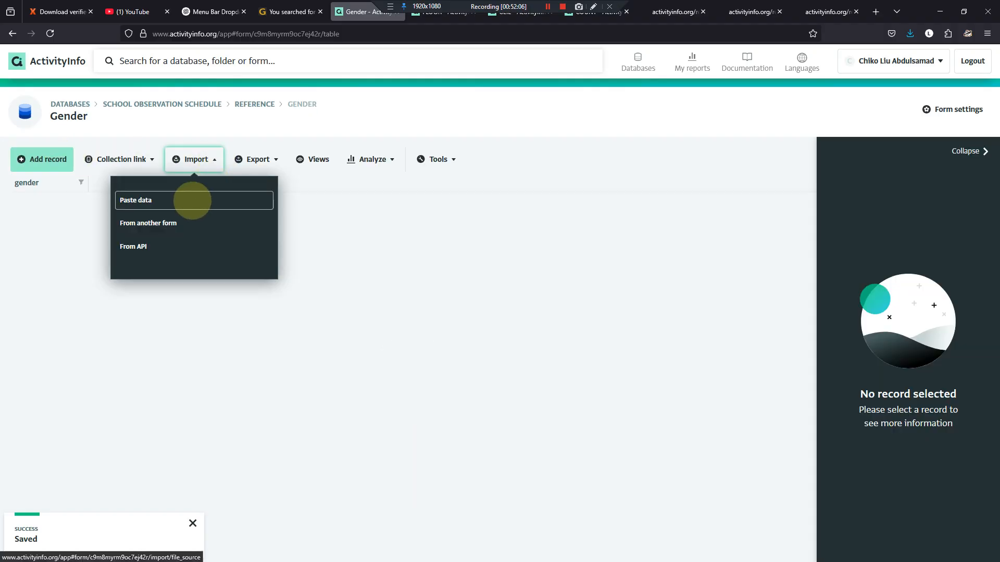
{"action": "left_click", "coordinate": [193, 200]}
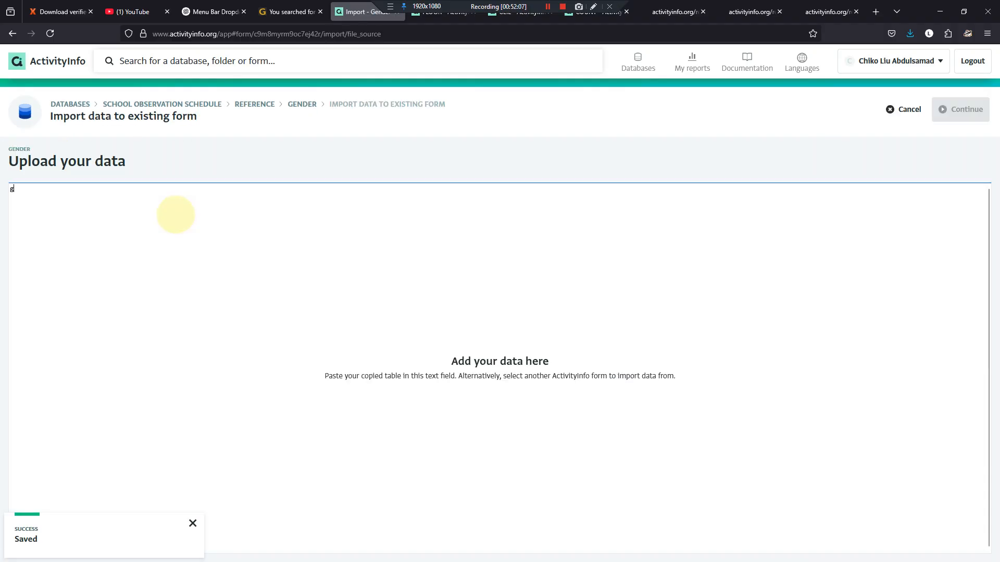
{"action": "type", "text": "gender"}
{"action": "key", "text": "Return"}
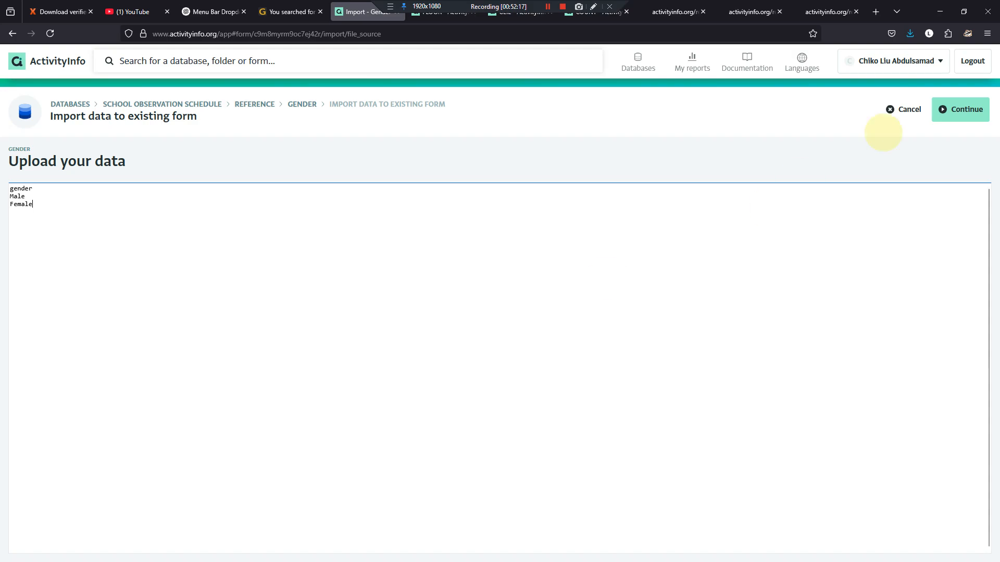
{"action": "left_click", "coordinate": [940, 110]}
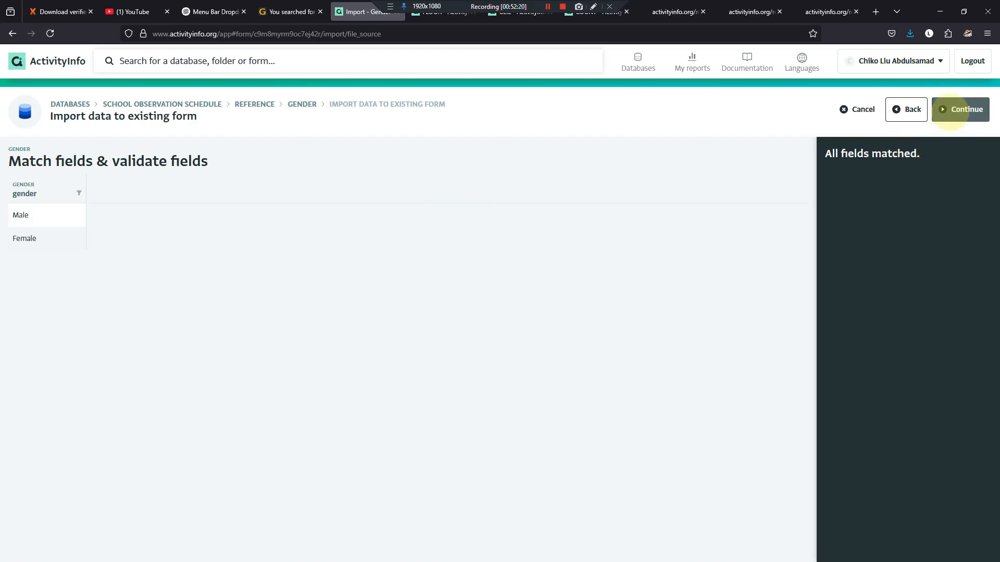
{"action": "left_click", "coordinate": [959, 108]}
{"action": "left_click", "coordinate": [933, 112]}
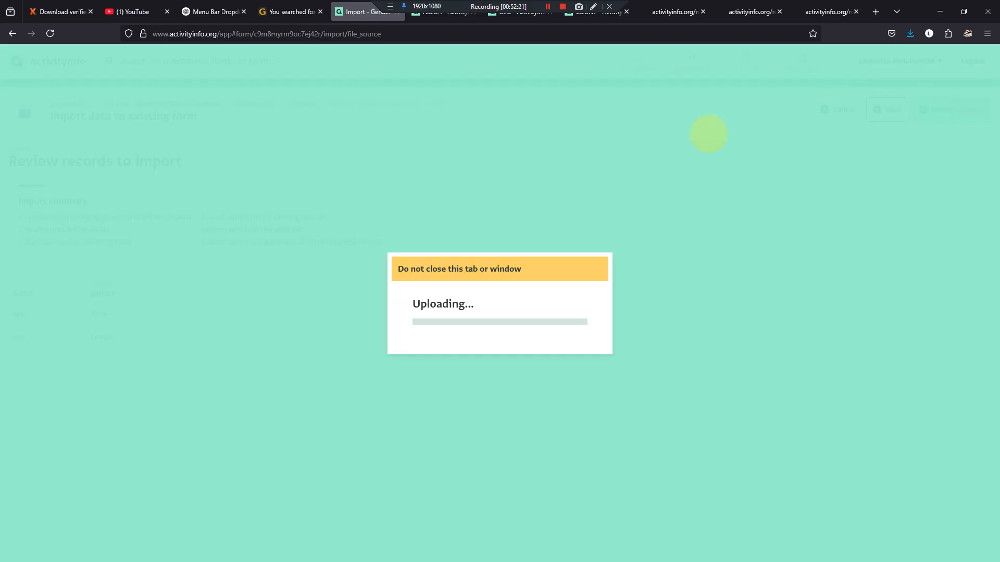
Step: Open the design of the PUPILS WITH SPECIAL NEEDS subform in the Survey folder's Copy of SCHOOL OBSERVATION SCHEDULE form
{"action": "left_click", "coordinate": [196, 103]}
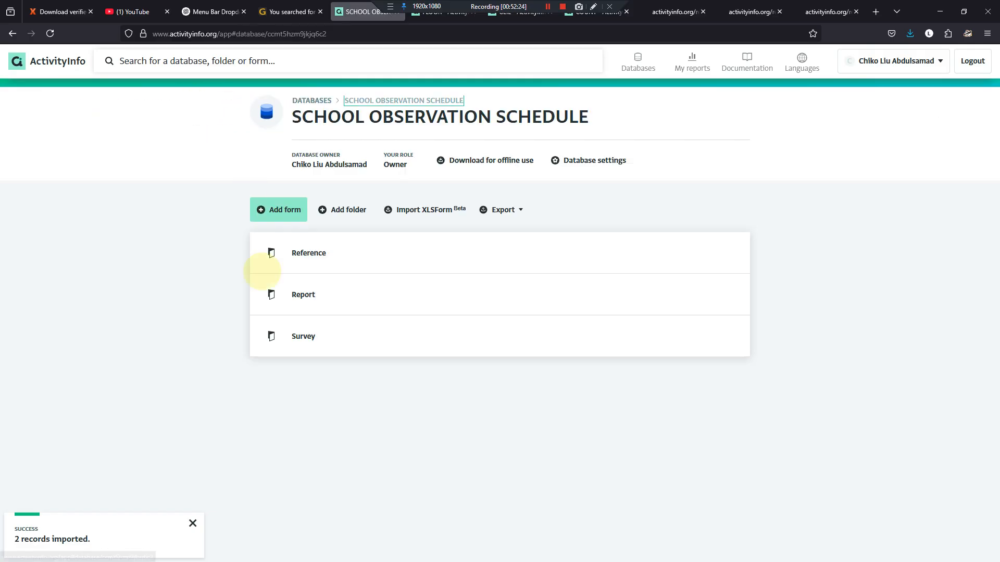
{"action": "left_click", "coordinate": [292, 335]}
{"action": "left_click", "coordinate": [377, 254]}
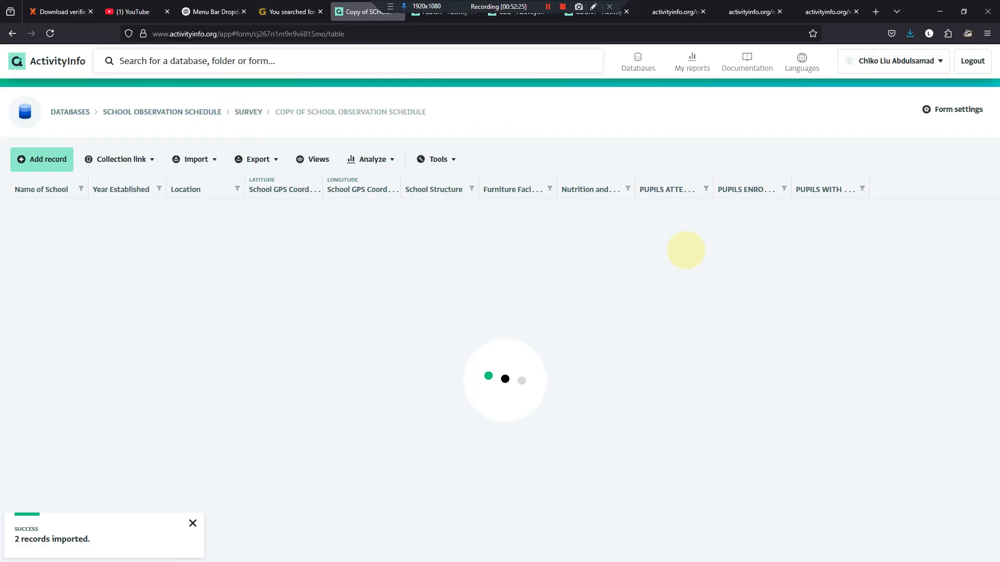
{"action": "left_click", "coordinate": [958, 109]}
{"action": "scroll", "coordinate": [443, 365], "scroll_direction": "down", "scroll_amount": 2}
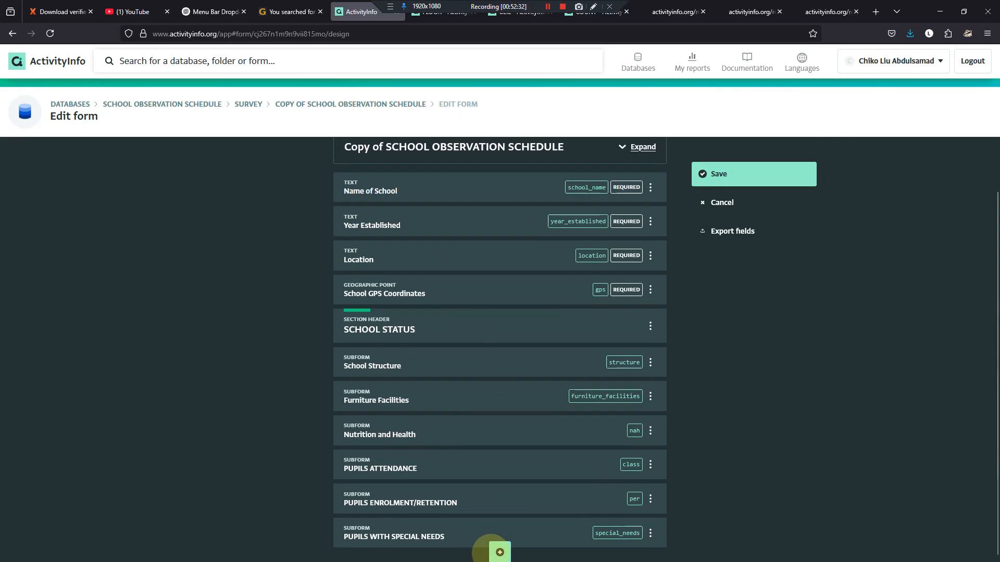
{"action": "left_click", "coordinate": [484, 533]}
{"action": "scroll", "coordinate": [521, 458], "scroll_direction": "down", "scroll_amount": 5}
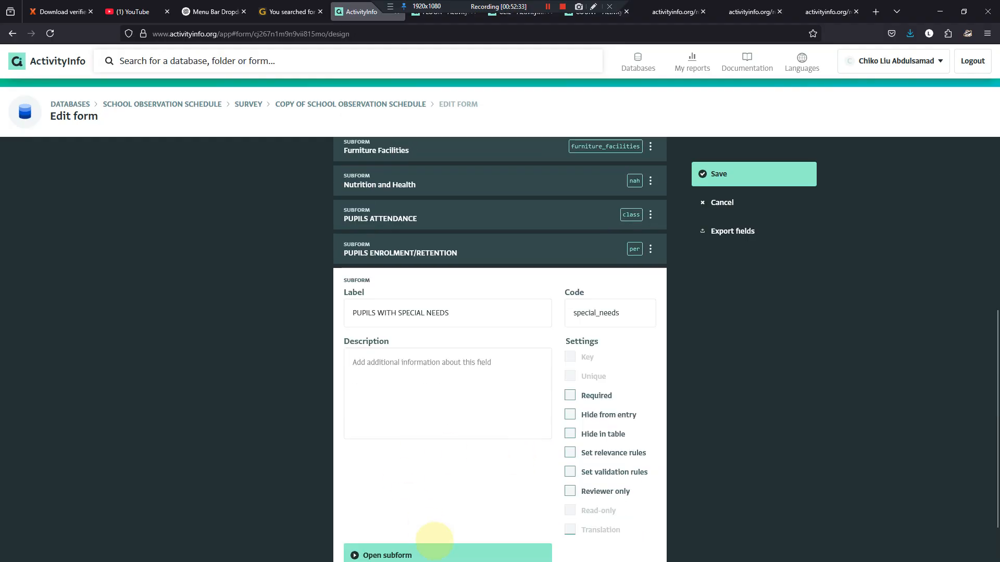
{"action": "left_click", "coordinate": [436, 549]}
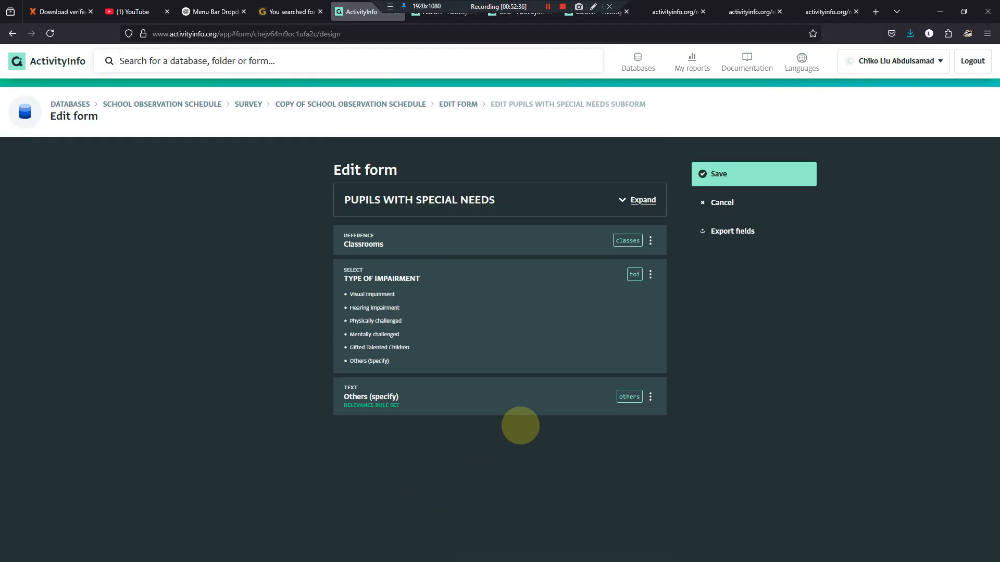
Step: Add a reference field below Others (specify) that points to the Gender form in the Reference folder
{"action": "left_click", "coordinate": [502, 419]}
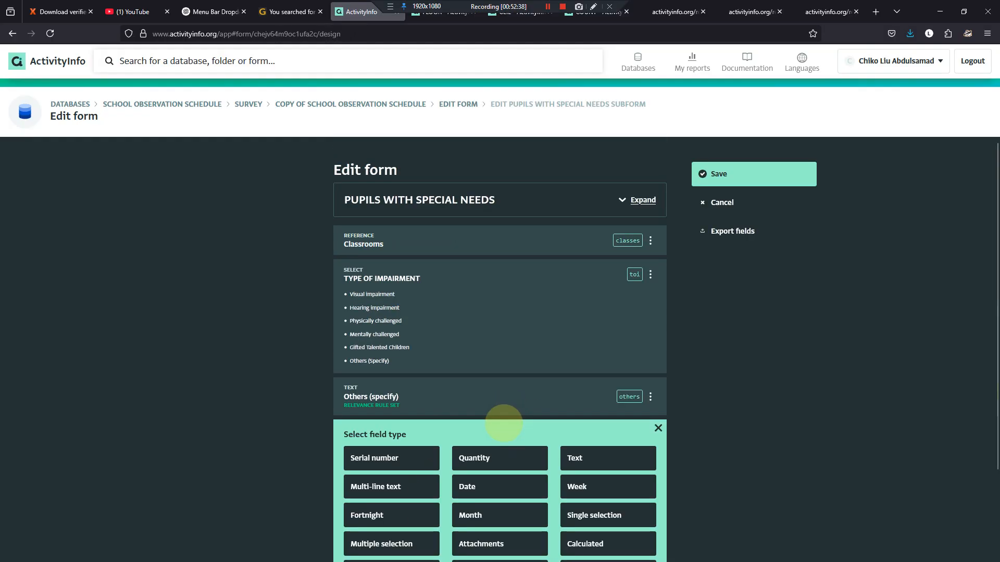
{"action": "scroll", "coordinate": [487, 458], "scroll_direction": "down", "scroll_amount": 2}
{"action": "left_click", "coordinate": [473, 463]}
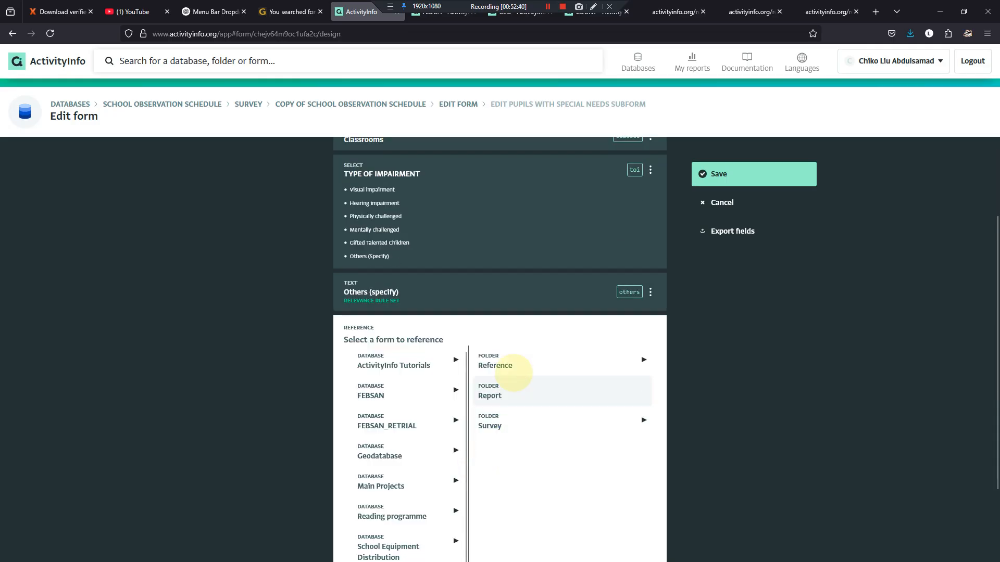
{"action": "left_click", "coordinate": [515, 366]}
{"action": "left_click", "coordinate": [565, 430]}
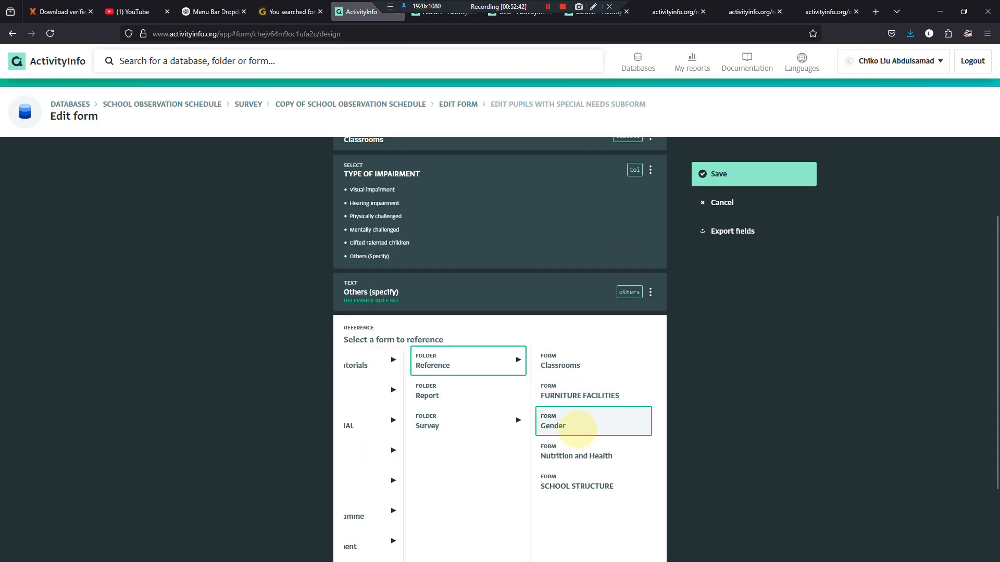
{"action": "scroll", "coordinate": [629, 422], "scroll_direction": "down", "scroll_amount": 2}
{"action": "left_click", "coordinate": [634, 542]}
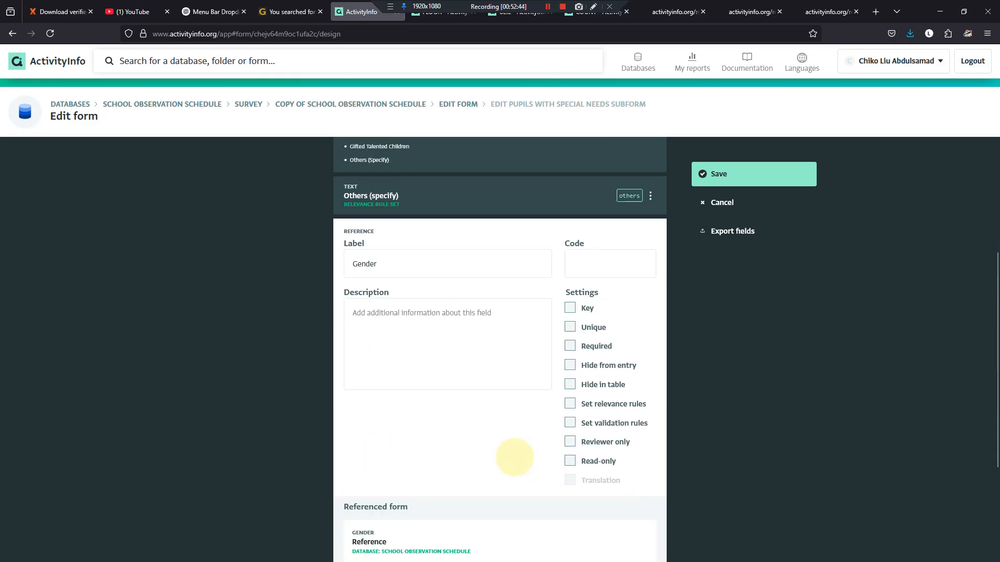
Step: Give the Gender reference field the code gender and a custom lookup on the gender field, without a default value
{"action": "scroll", "coordinate": [474, 294], "scroll_direction": "up", "scroll_amount": 5}
{"action": "left_click", "coordinate": [591, 344]}
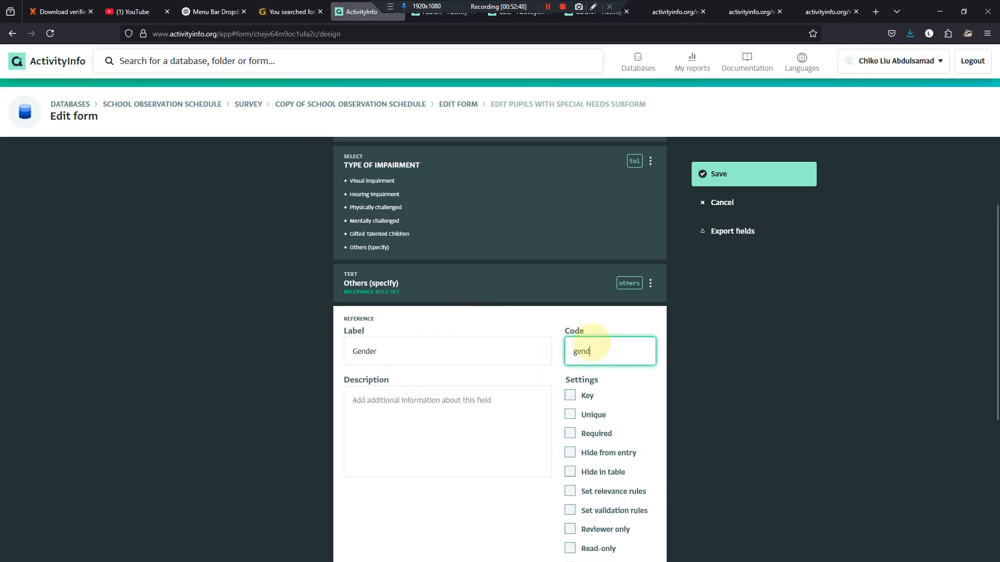
{"action": "scroll", "coordinate": [567, 372], "scroll_direction": "down", "scroll_amount": 5}
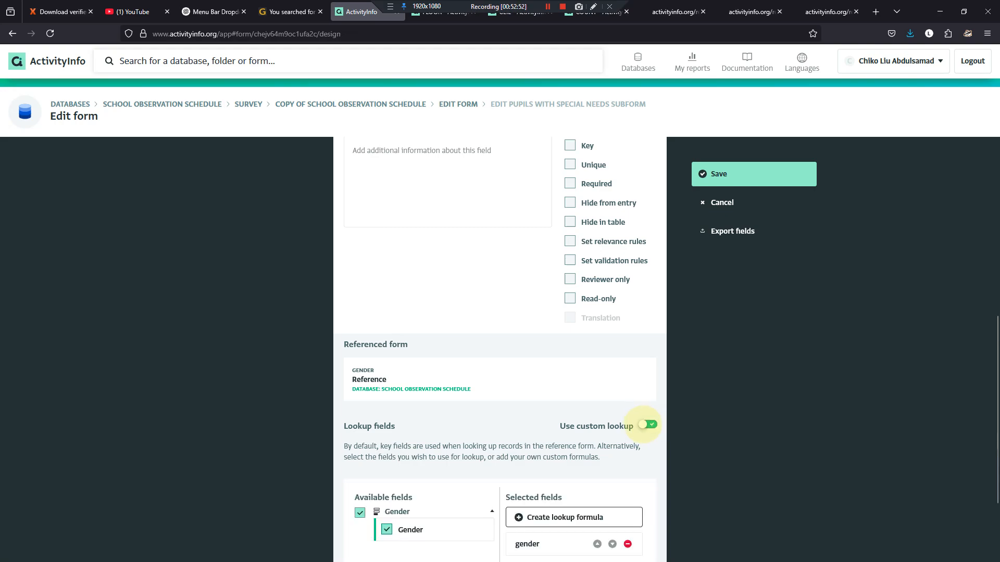
{"action": "left_click", "coordinate": [648, 424]}
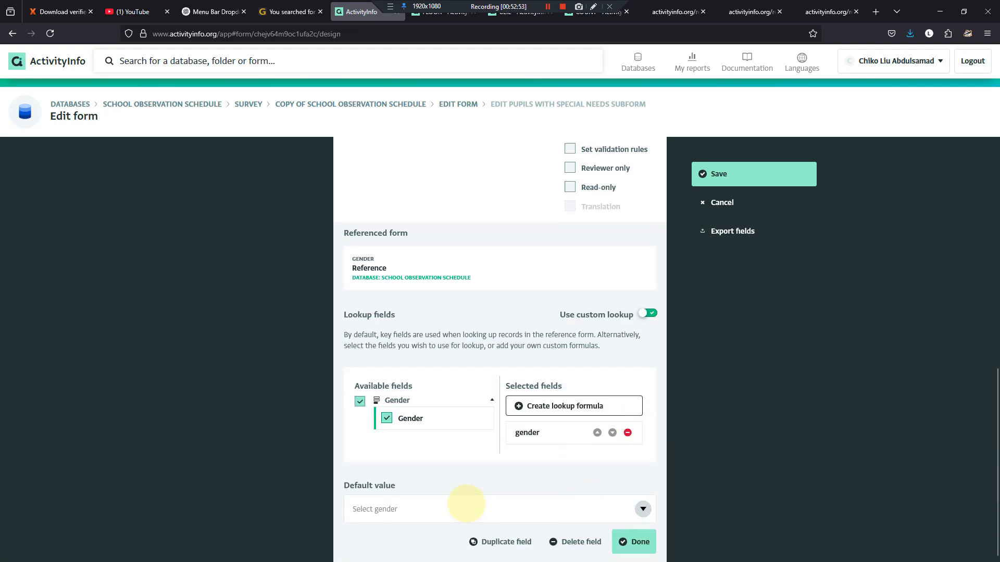
{"action": "left_click", "coordinate": [643, 510]}
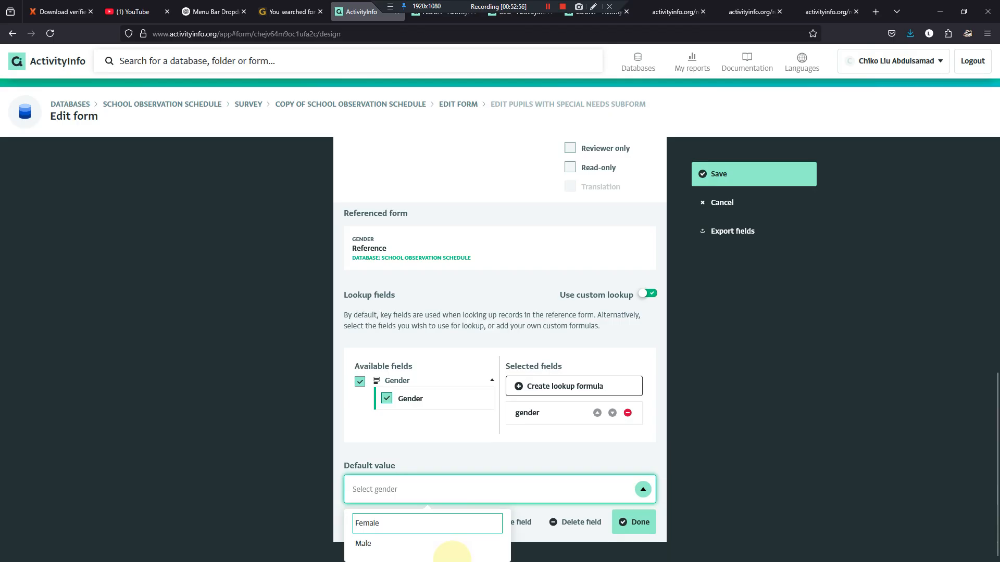
{"action": "left_click", "coordinate": [643, 509]}
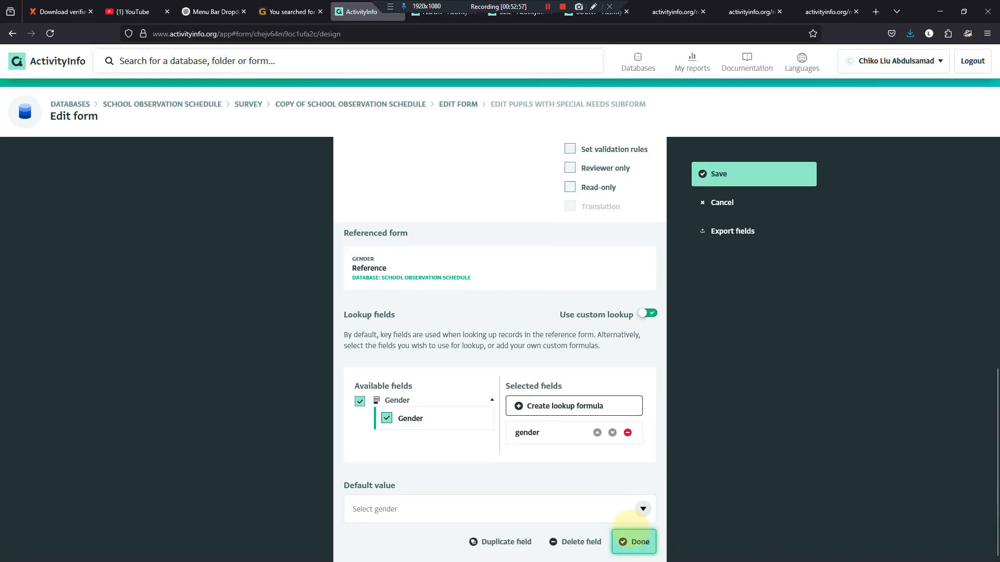
{"action": "left_click", "coordinate": [633, 541]}
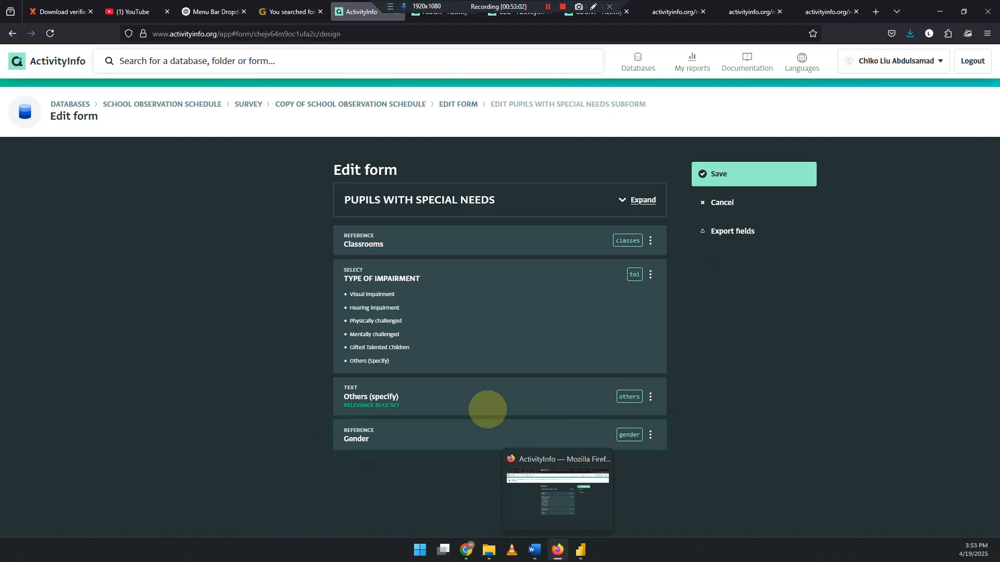
Step: Add a quantity field labelled Total Number below Gender, with the code number and a default value of 0
{"action": "left_click", "coordinate": [500, 455]}
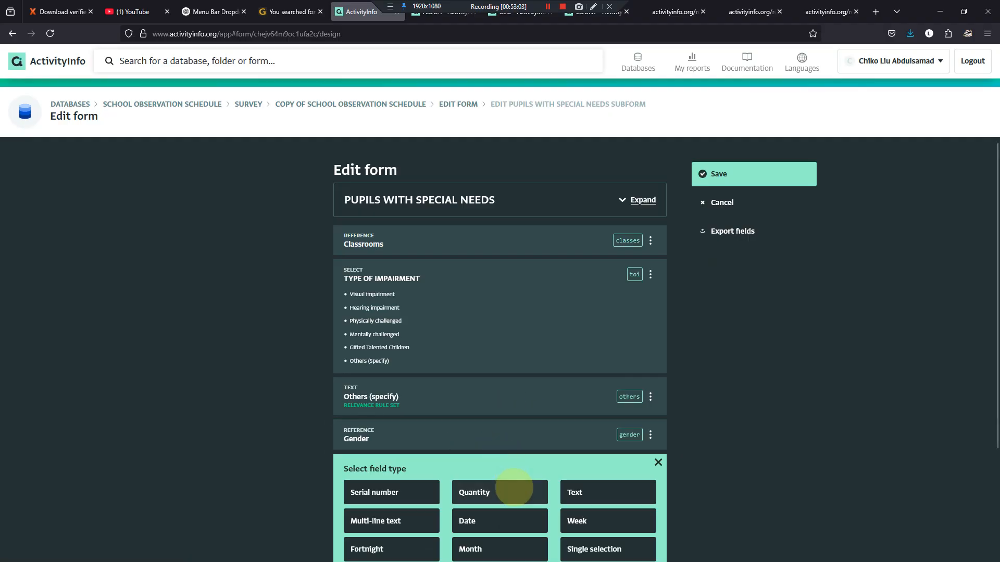
{"action": "left_click", "coordinate": [514, 487]}
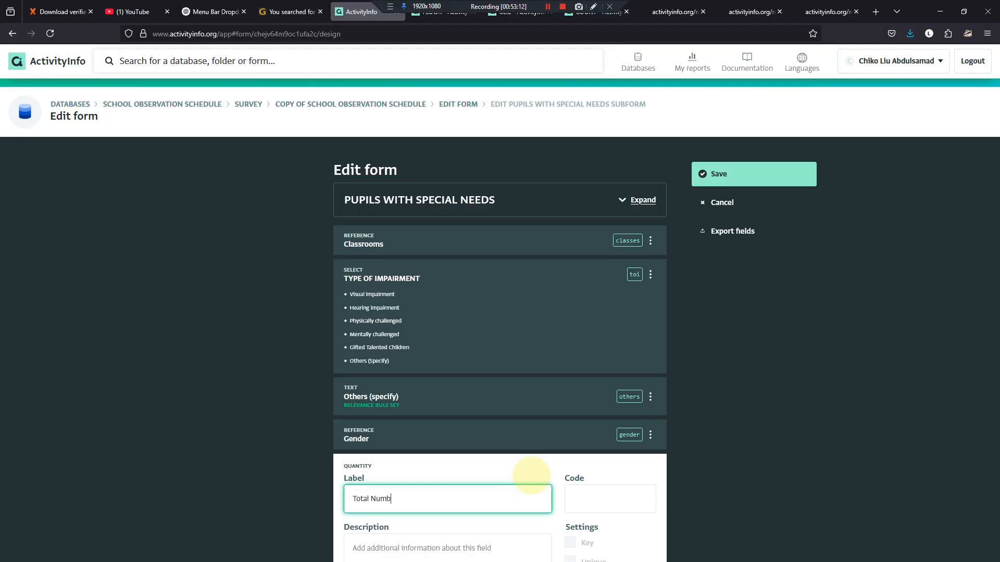
{"action": "left_click", "coordinate": [603, 503]}
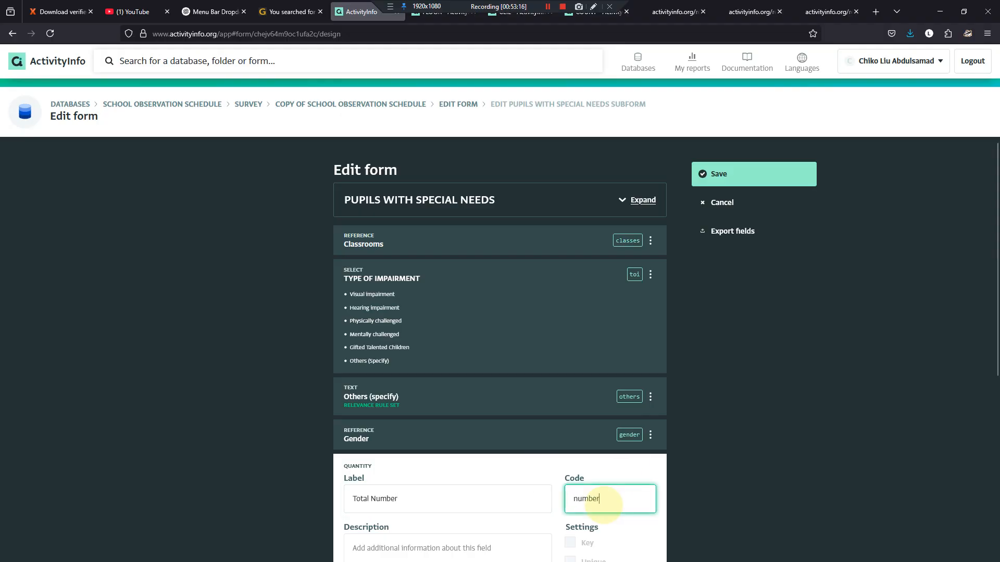
{"action": "scroll", "coordinate": [475, 425], "scroll_direction": "down", "scroll_amount": 6}
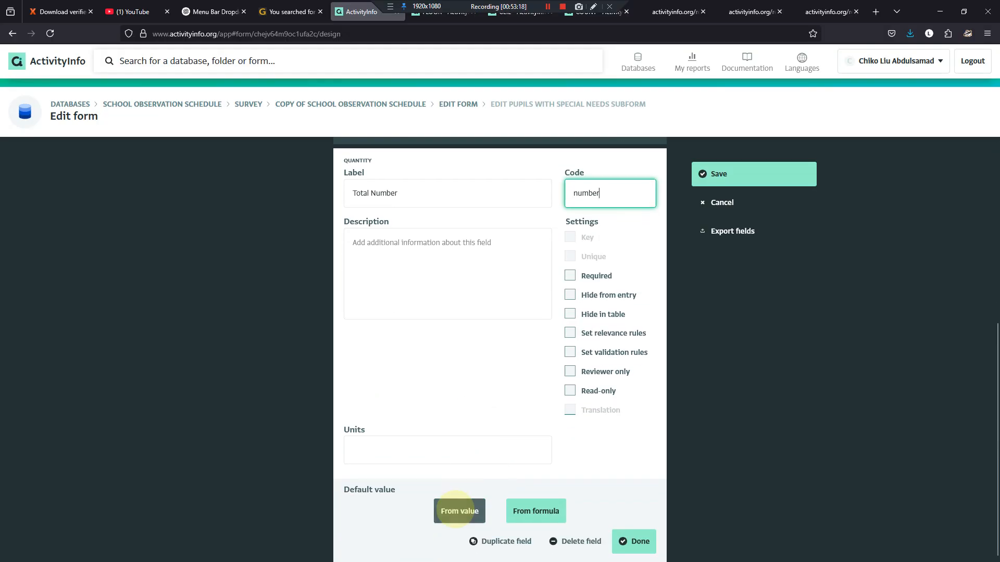
{"action": "left_click", "coordinate": [459, 511]}
{"action": "left_click", "coordinate": [377, 520]}
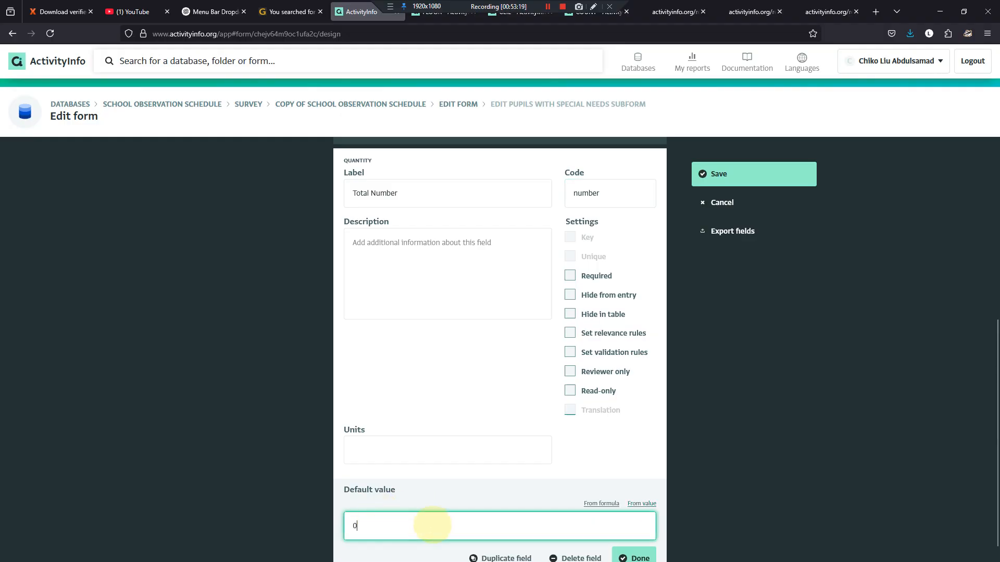
{"action": "scroll", "coordinate": [469, 520], "scroll_direction": "down", "scroll_amount": 1}
{"action": "left_click", "coordinate": [634, 542]}
Step: Save the subform and parent form designs, and open Grace Academy's PUPILS WITH SPECIAL NEEDS subform records
{"action": "left_click", "coordinate": [707, 183]}
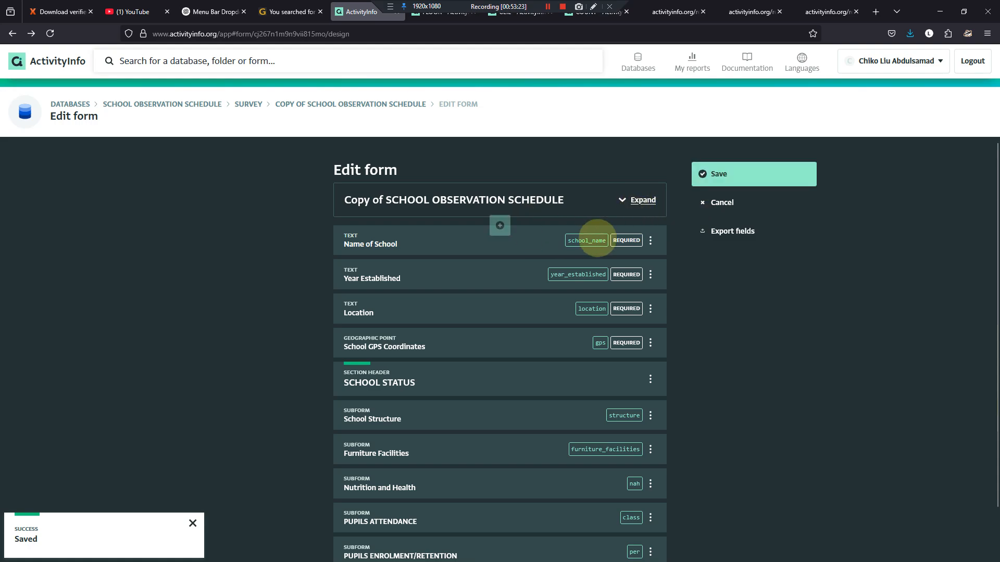
{"action": "left_click", "coordinate": [703, 168]}
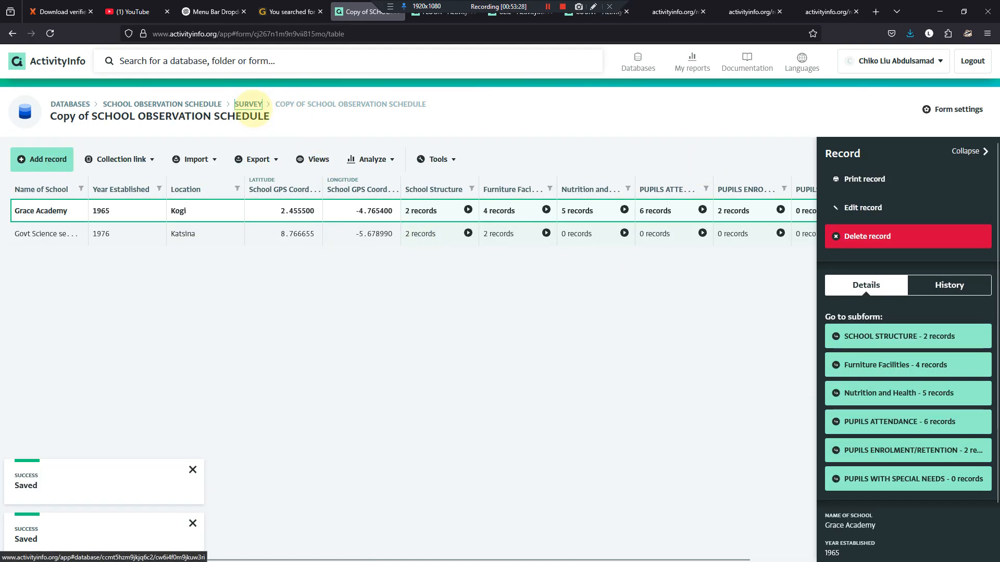
{"action": "left_click", "coordinate": [250, 104]}
{"action": "left_click", "coordinate": [372, 252]}
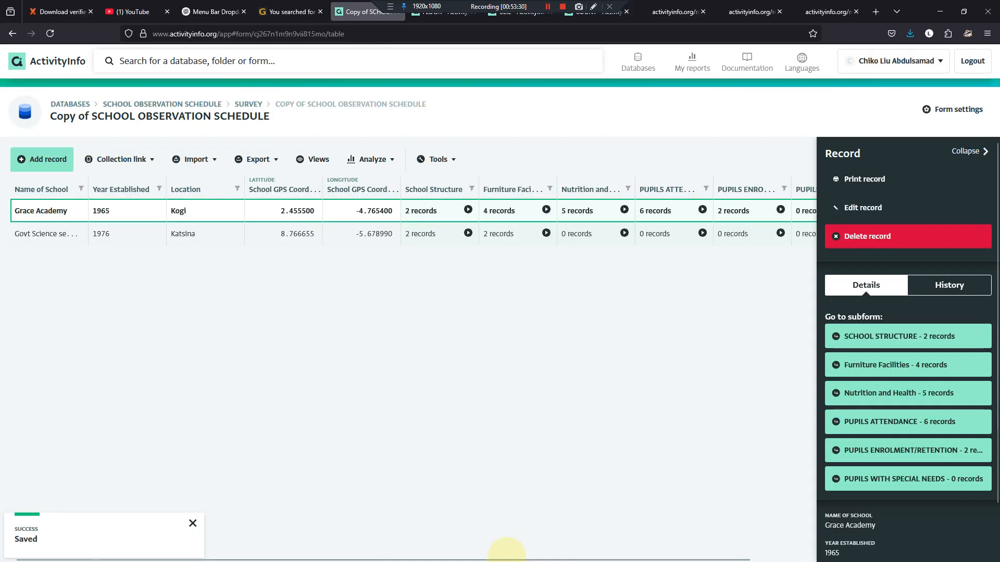
{"action": "left_click_drag", "start_coordinate": [508, 559], "coordinate": [683, 529]}
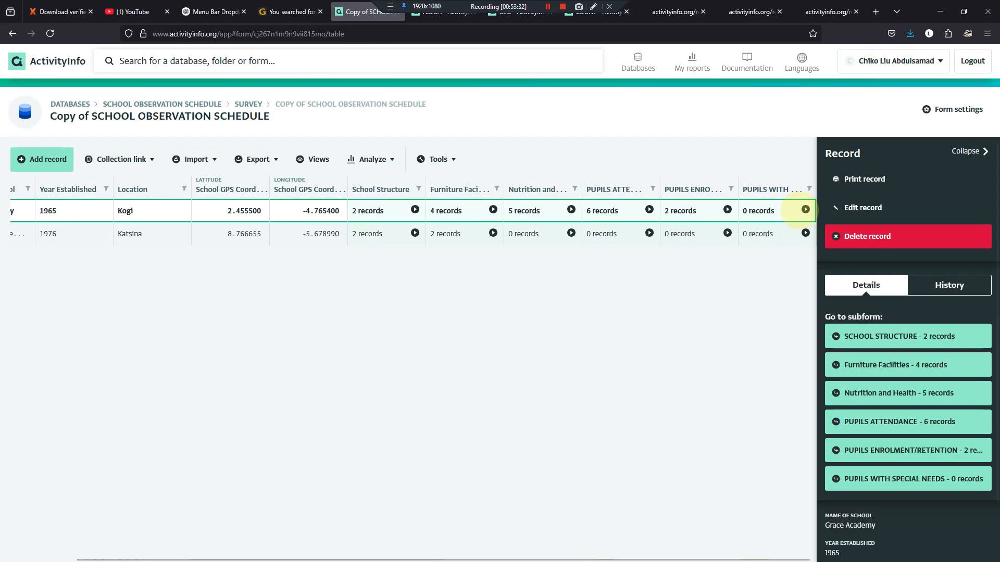
{"action": "left_click", "coordinate": [805, 209]}
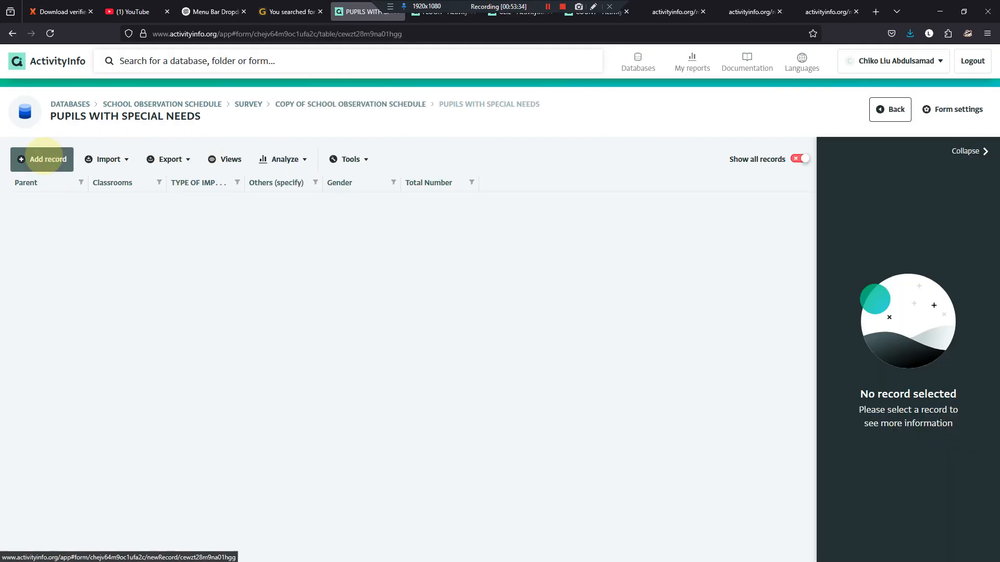
Step: Start a new PUPILS WITH SPECIAL NEEDS record for classroom Primary 1 with the impairment type Others (Specify)
{"action": "left_click", "coordinate": [55, 157]}
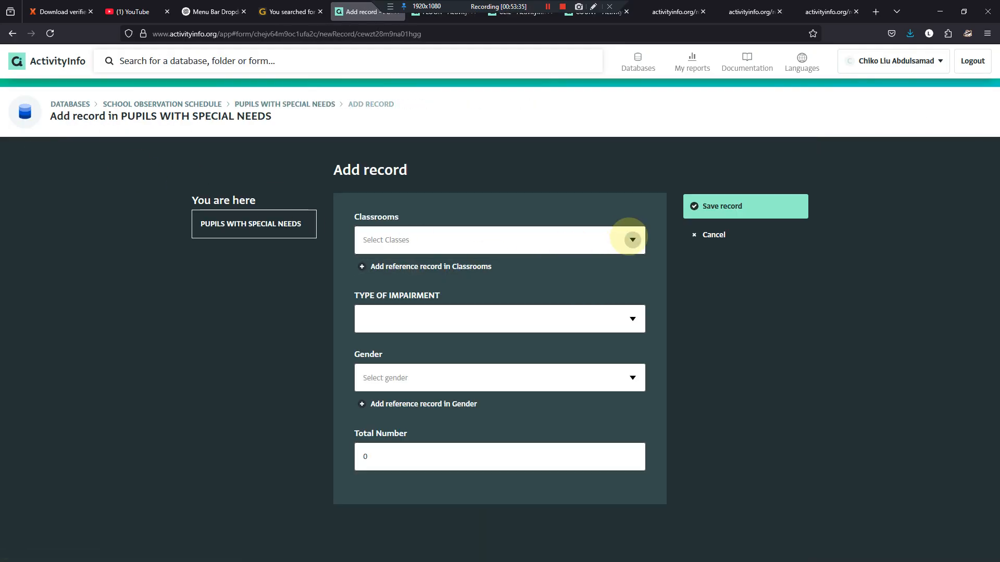
{"action": "left_click", "coordinate": [632, 239]}
{"action": "left_click", "coordinate": [420, 295]}
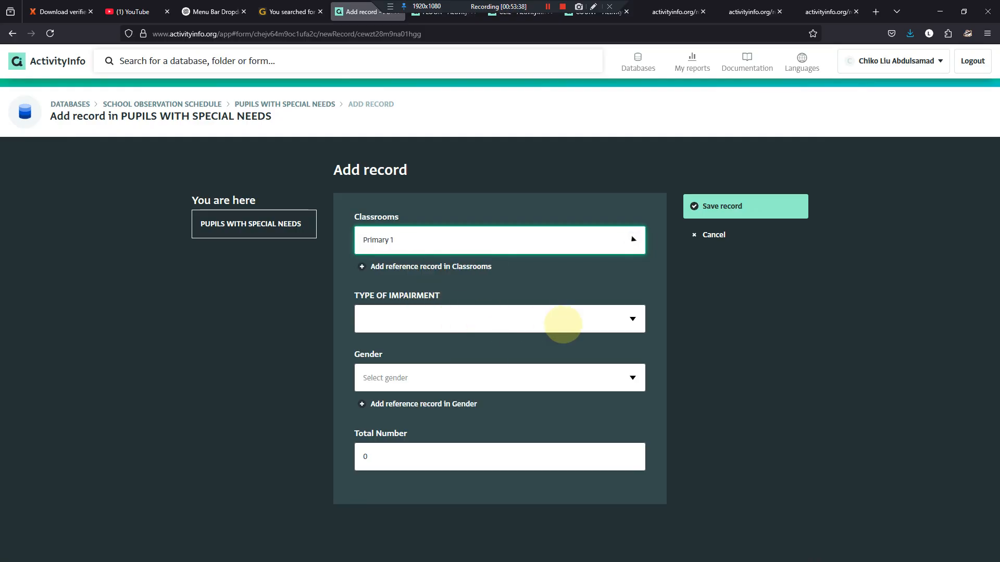
{"action": "left_click", "coordinate": [631, 319]}
{"action": "left_click", "coordinate": [408, 449]}
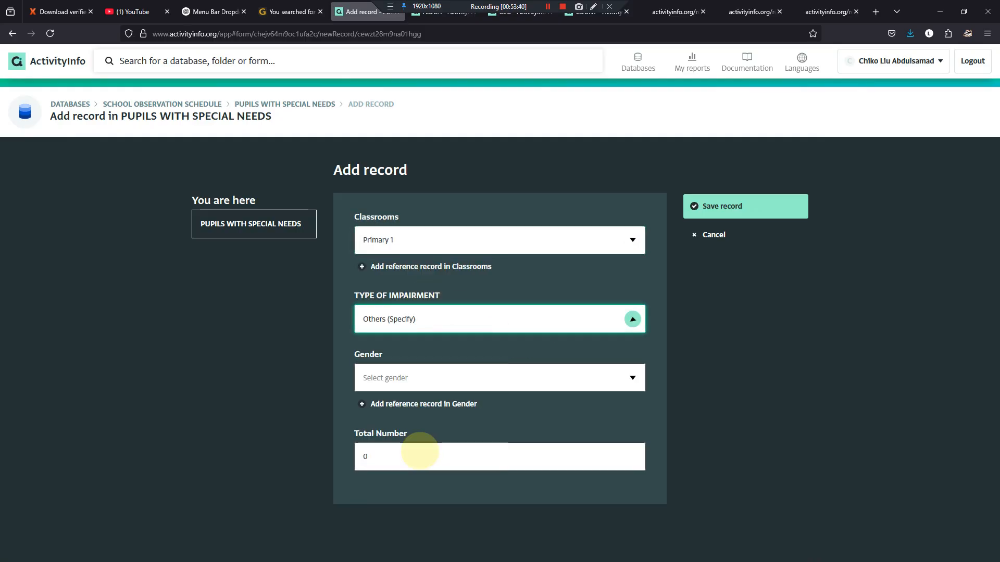
Step: Complete the record with Others (specify) as I dont know, gender Female and total number 5, and save it
{"action": "left_click", "coordinate": [469, 384]}
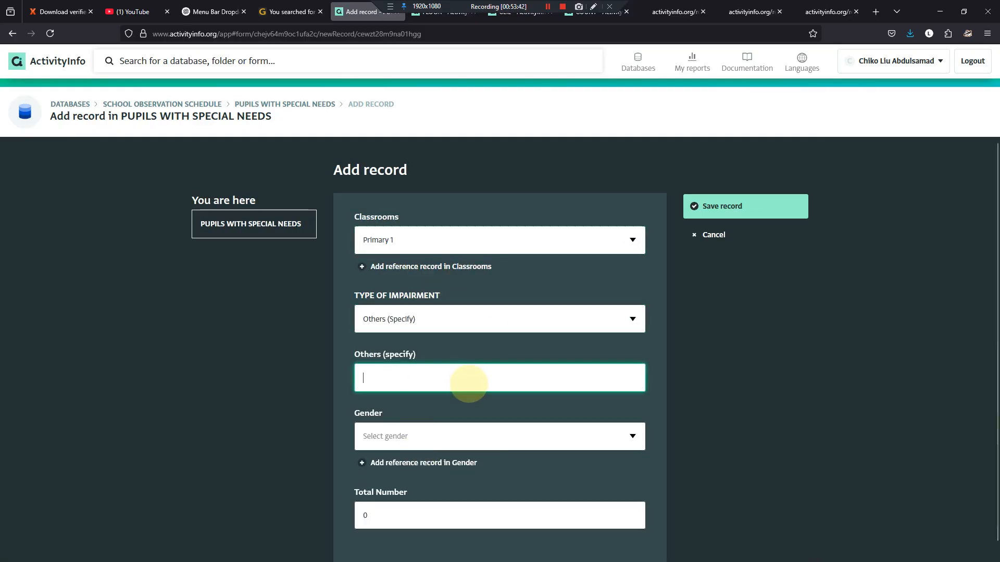
{"action": "left_click", "coordinate": [632, 436]}
{"action": "left_click", "coordinate": [411, 467]}
{"action": "left_click", "coordinate": [398, 515]}
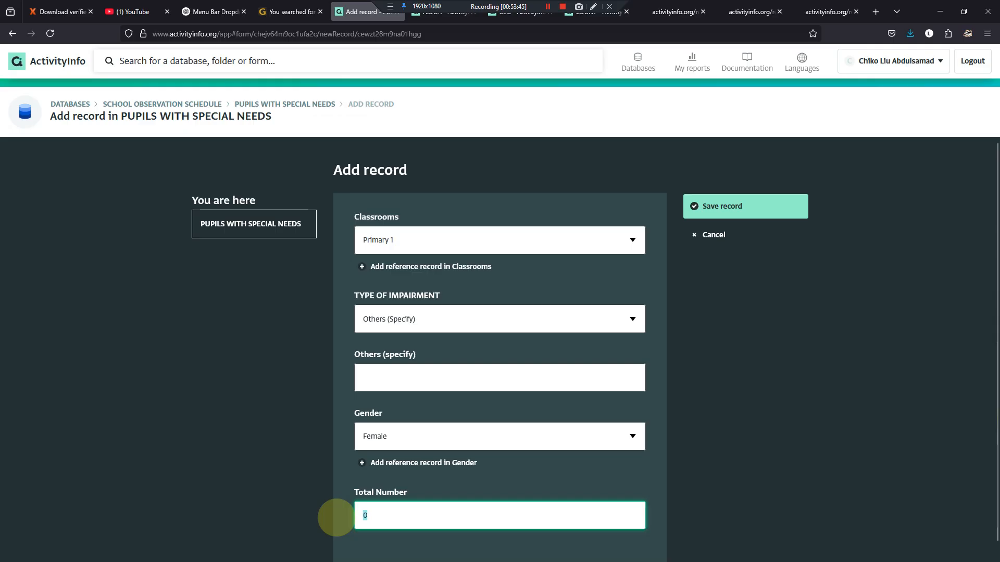
{"action": "type", "text": "5"}
{"action": "left_click", "coordinate": [531, 378]}
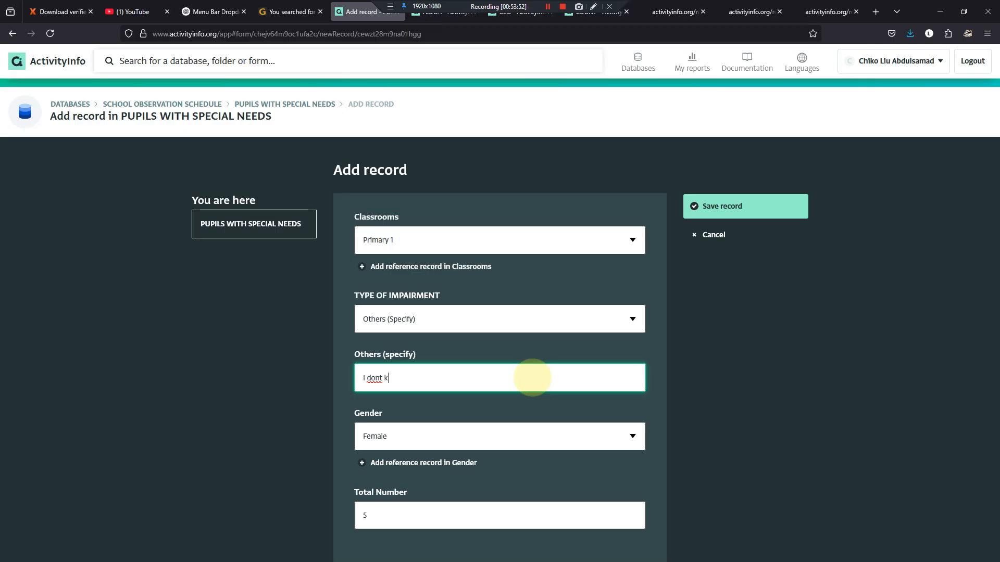
{"action": "right_click", "coordinate": [531, 377]}
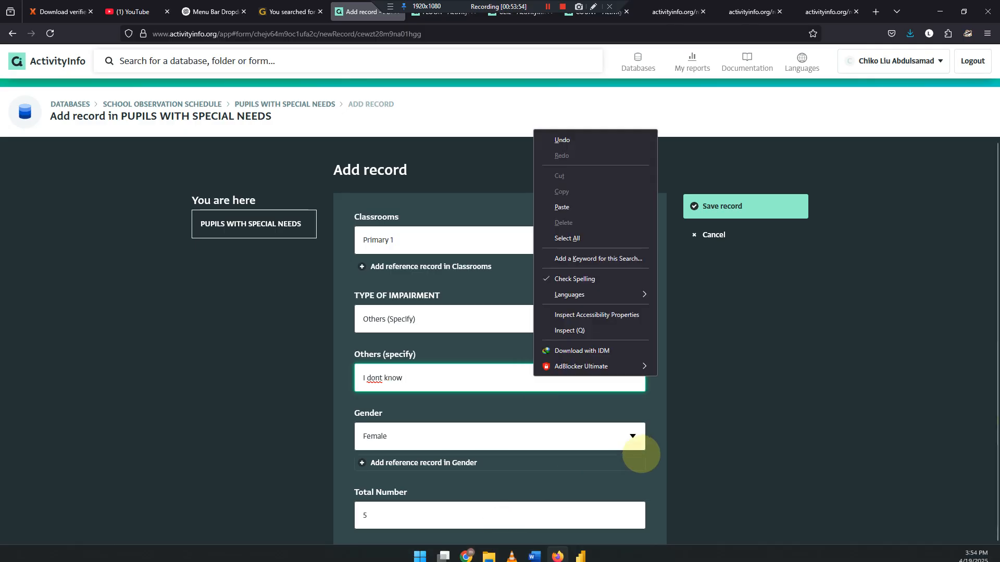
{"action": "left_click", "coordinate": [718, 206]}
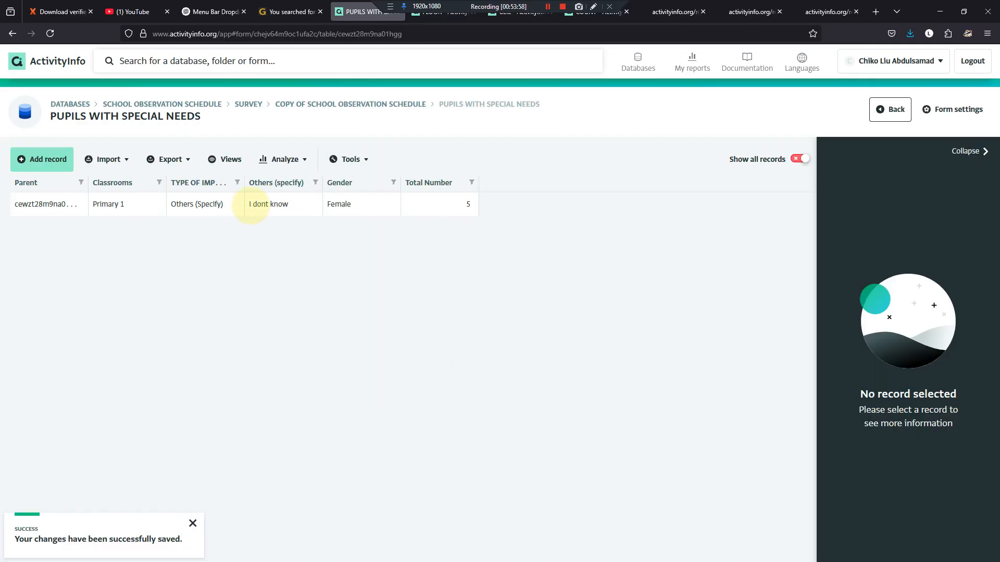
Step: Widen the TYPE OF IMPAIRMENT column and save a new record with ECCDE, Gifted Talented Children, Male and total number 30
{"action": "left_click_drag", "start_coordinate": [243, 187], "coordinate": [288, 183]}
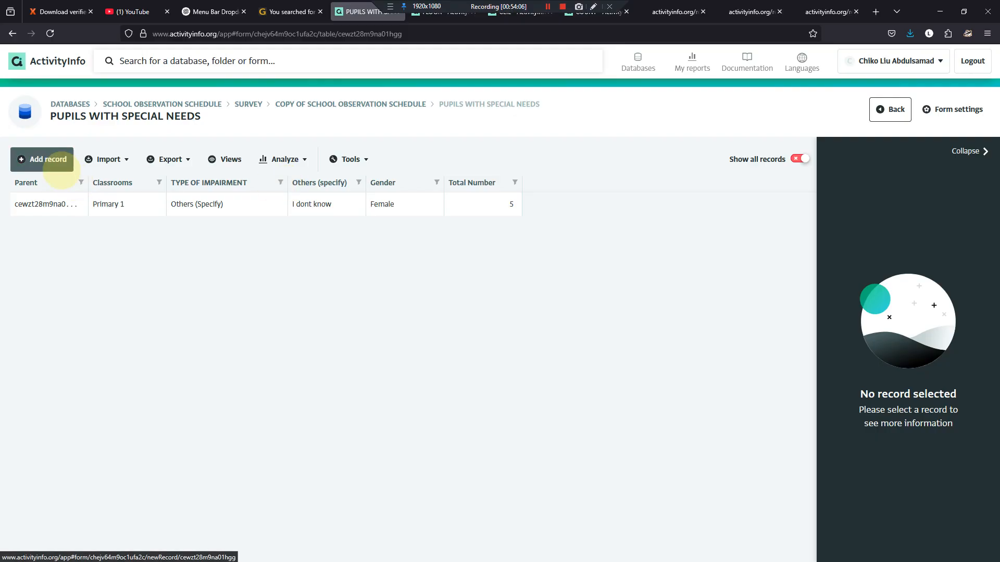
{"action": "left_click", "coordinate": [48, 159]}
{"action": "left_click", "coordinate": [633, 239]}
{"action": "left_click", "coordinate": [434, 276]}
{"action": "left_click", "coordinate": [632, 318]}
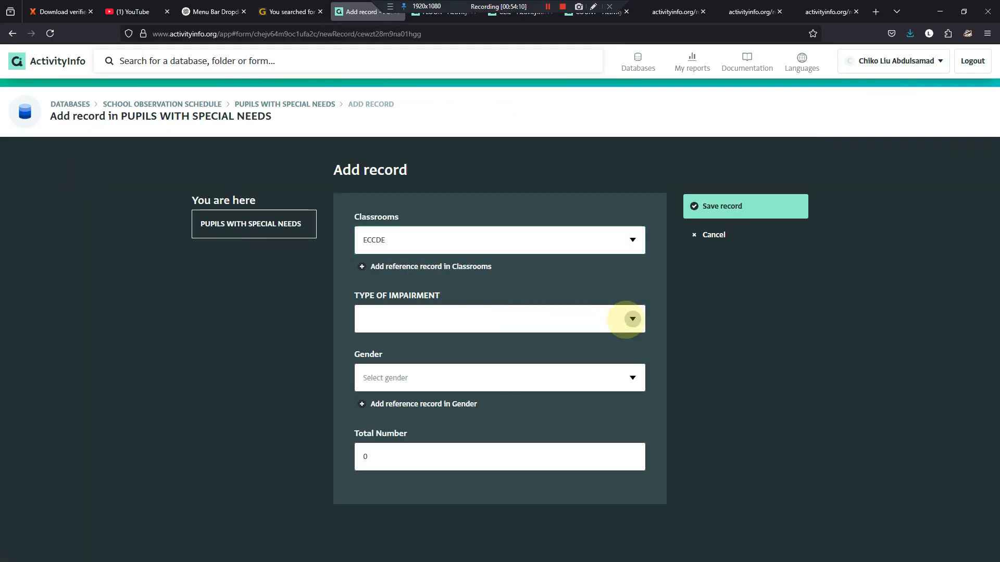
{"action": "left_click", "coordinate": [394, 438]}
{"action": "left_click", "coordinate": [632, 377]}
{"action": "left_click", "coordinate": [474, 429]}
{"action": "left_click_drag", "start_coordinate": [442, 454], "coordinate": [311, 445]}
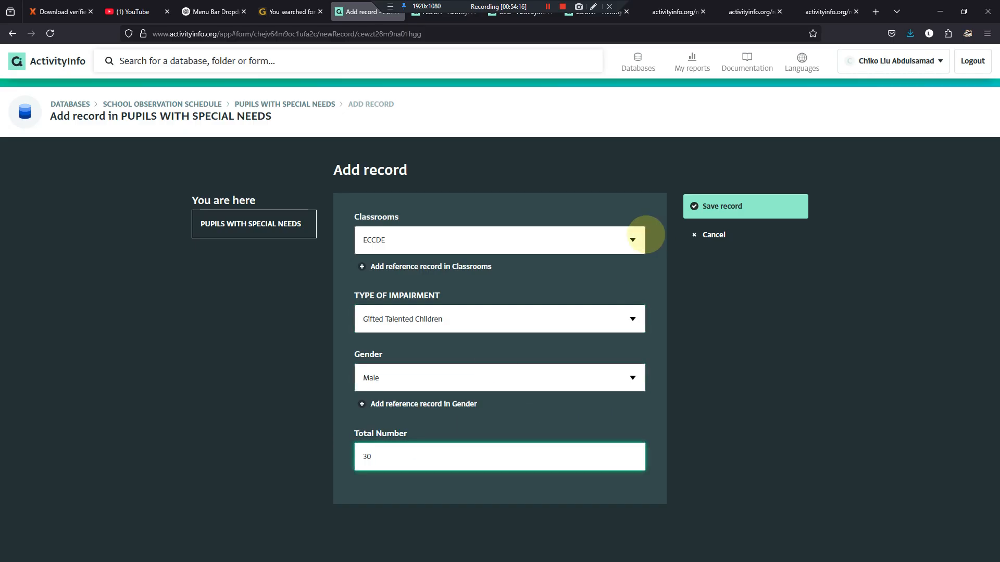
{"action": "left_click", "coordinate": [709, 206]}
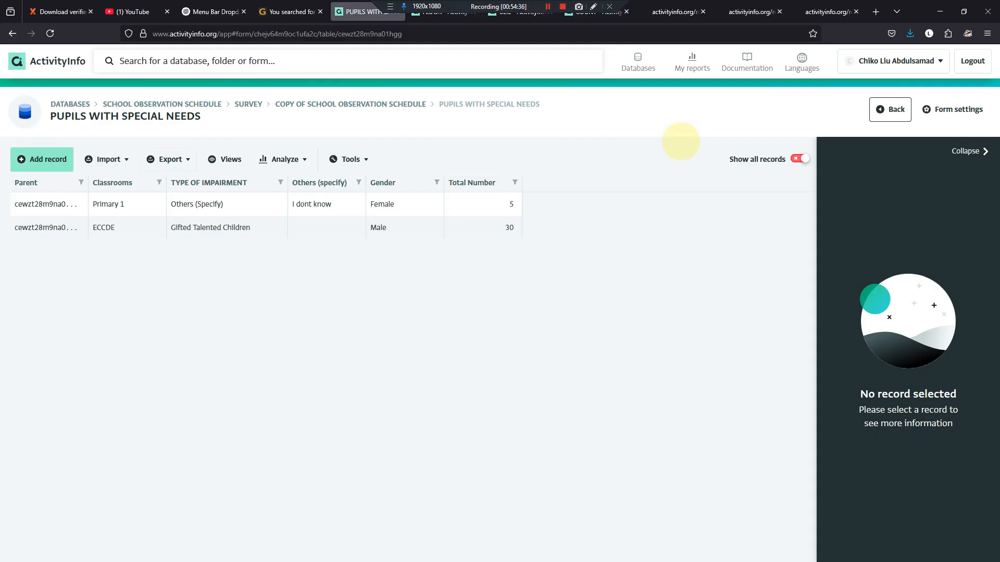
Step: Open another blank record and examine the choices offered for Classrooms and TYPE OF IMPAIRMENT
{"action": "left_click", "coordinate": [60, 158]}
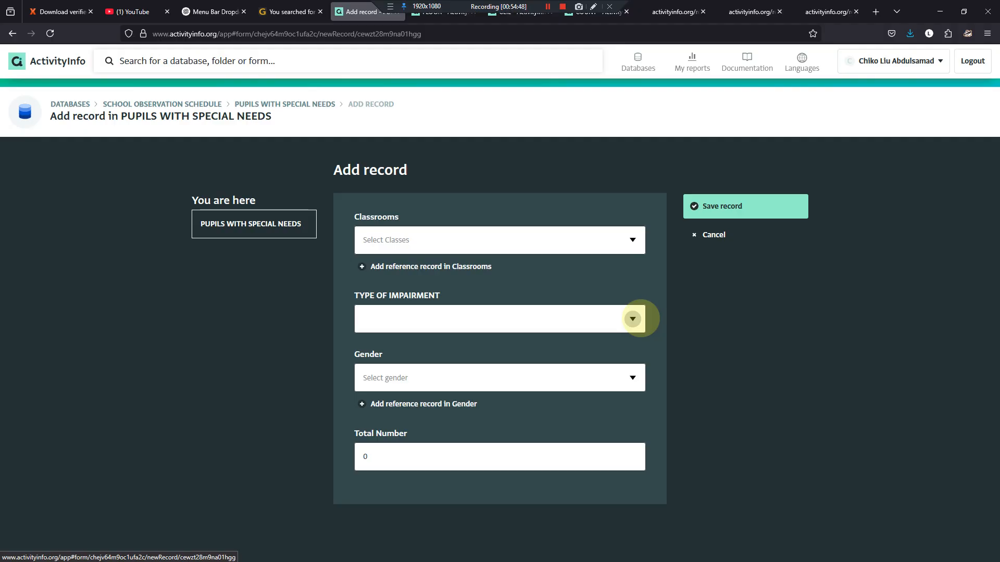
{"action": "left_click", "coordinate": [632, 239]}
{"action": "left_click", "coordinate": [632, 240]}
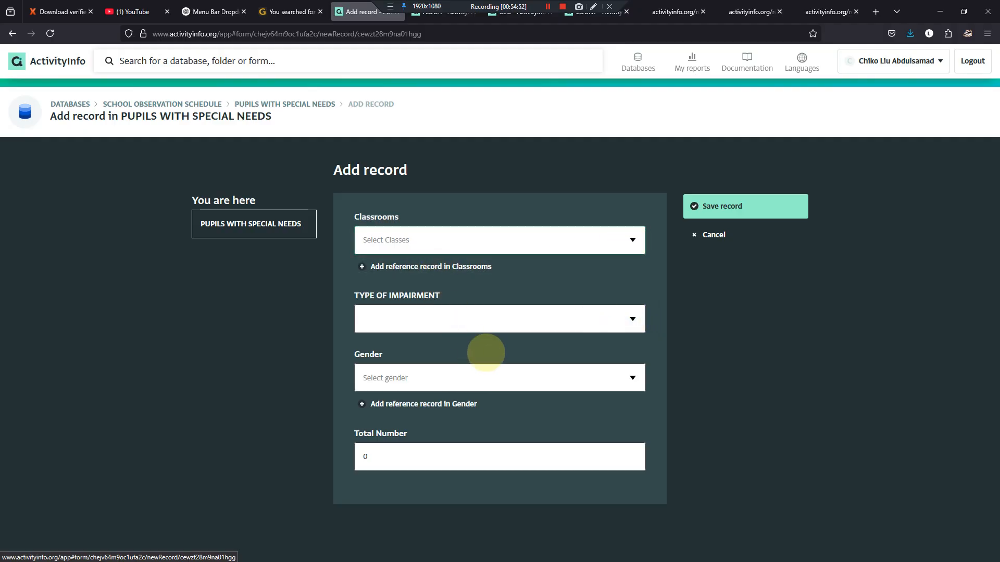
{"action": "left_click", "coordinate": [632, 318]}
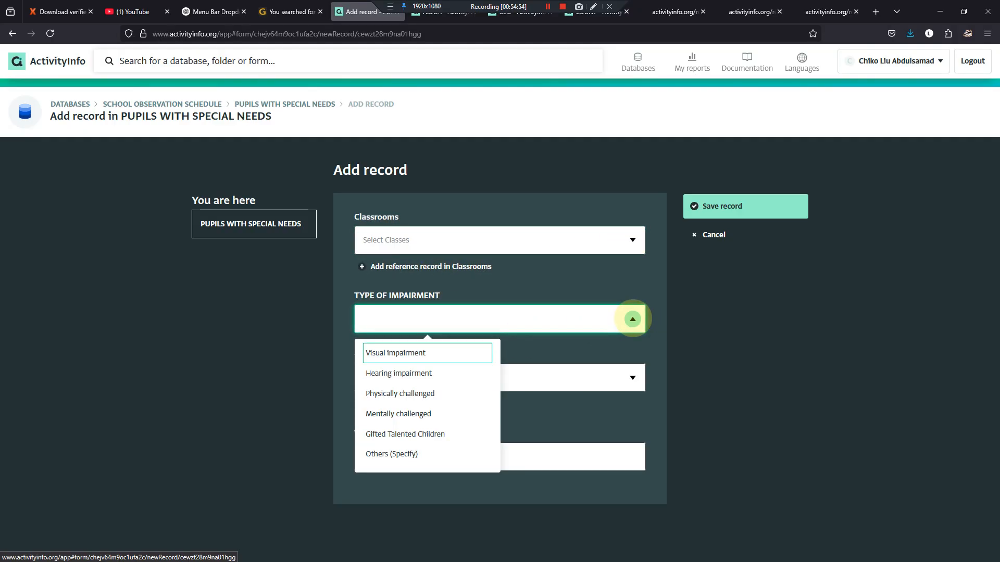
{"action": "left_click", "coordinate": [632, 319]}
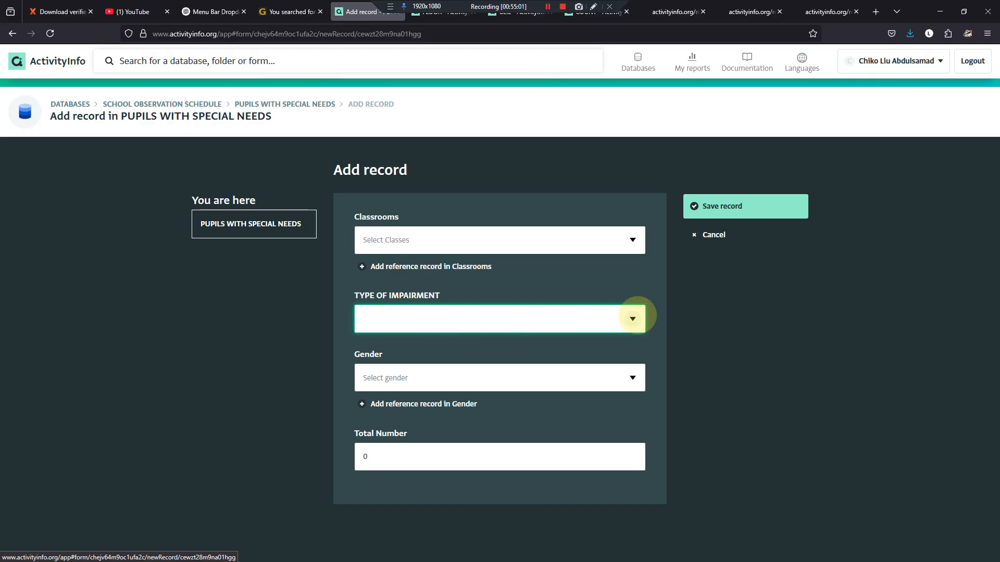
{"action": "left_click", "coordinate": [632, 319]}
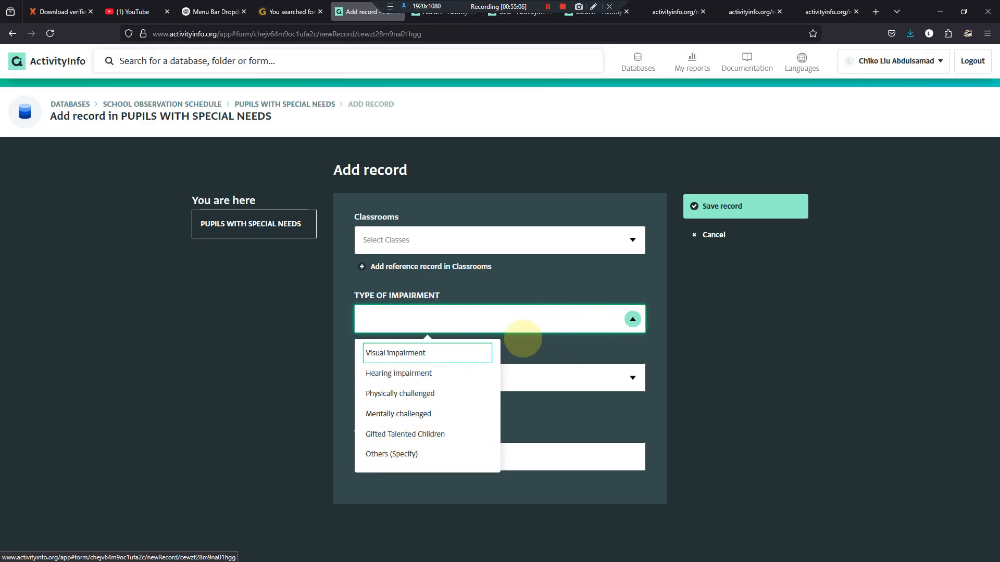
{"action": "left_click", "coordinate": [527, 342]}
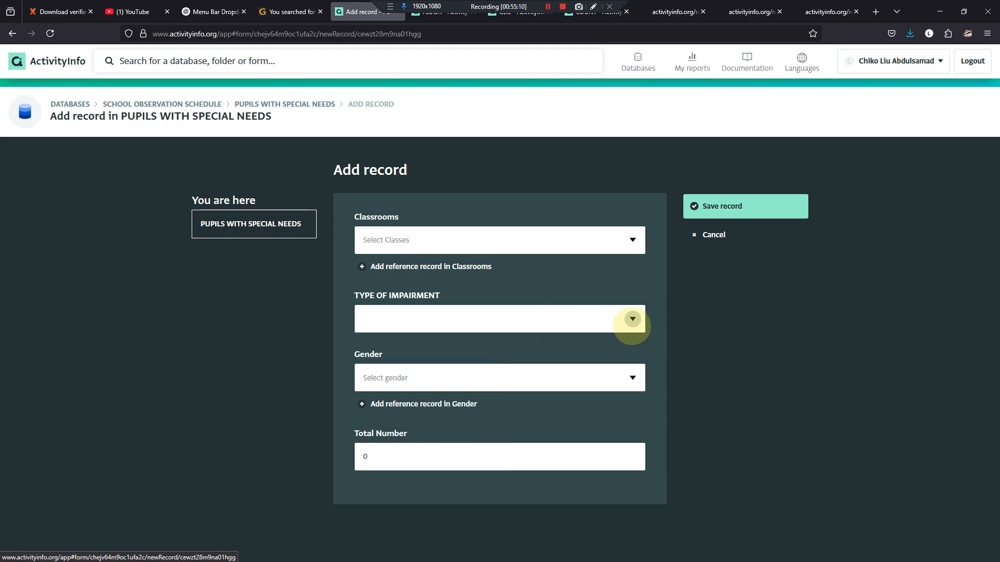
{"action": "left_click", "coordinate": [632, 319]}
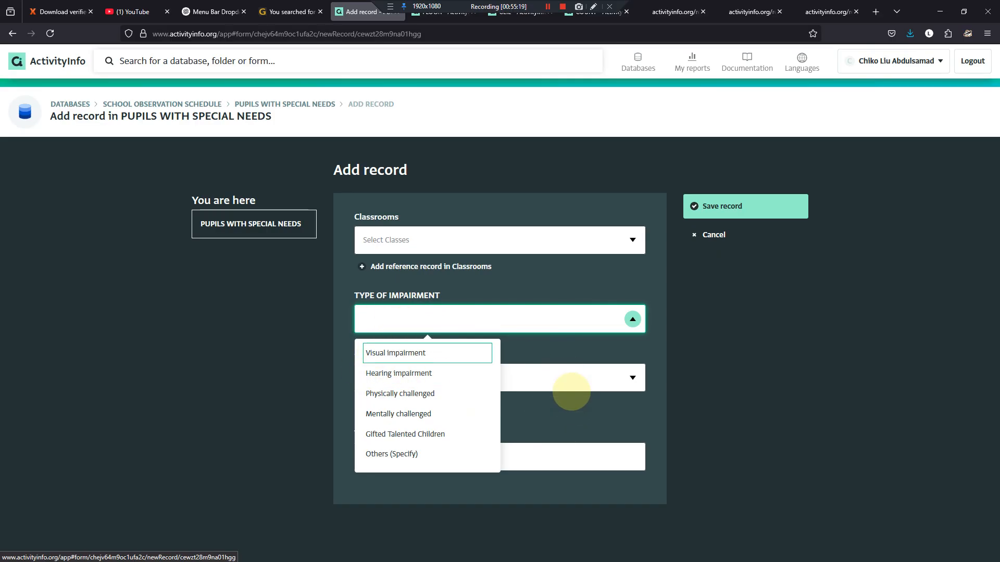
{"action": "left_click", "coordinate": [571, 392]}
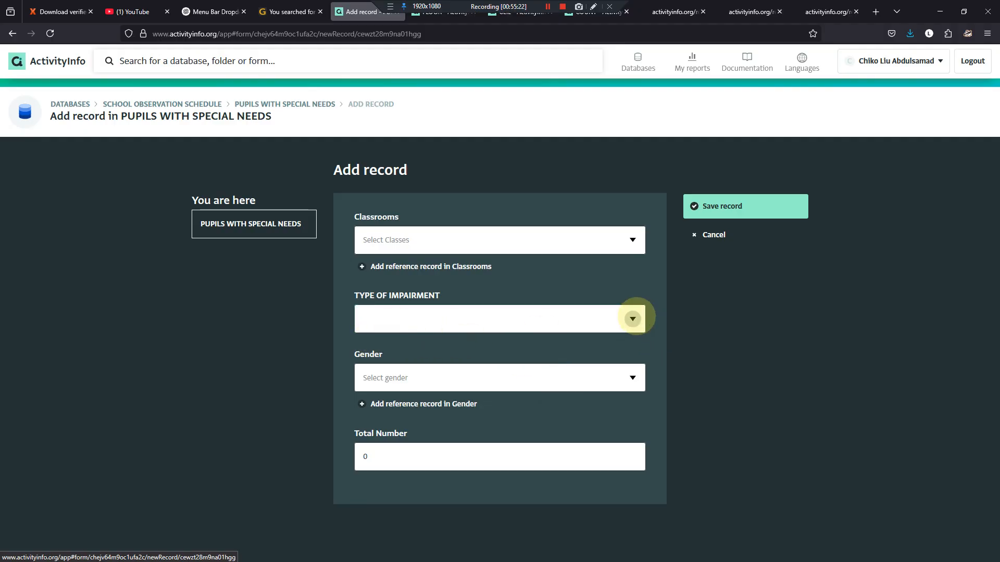
{"action": "left_click", "coordinate": [632, 319]}
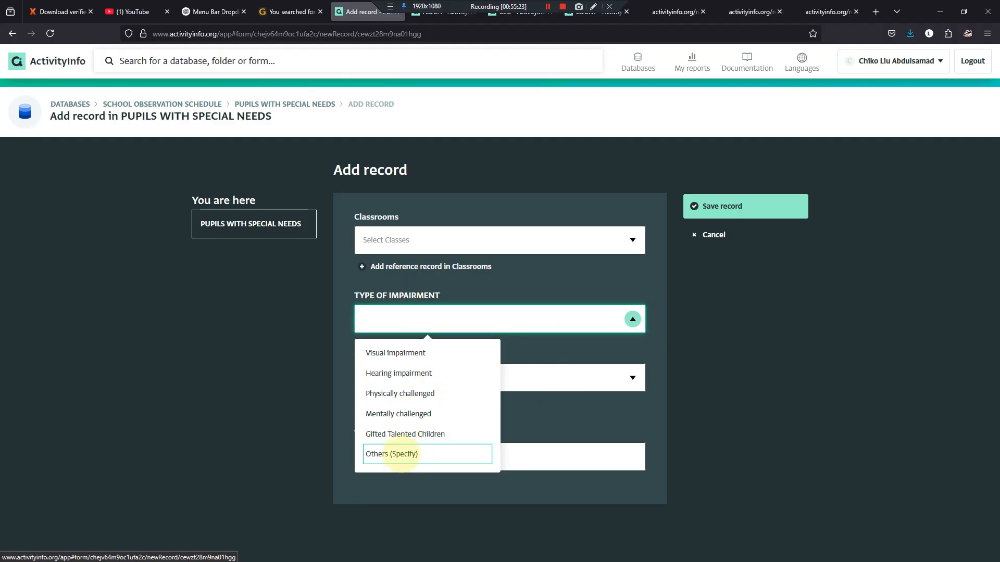
{"action": "left_click", "coordinate": [553, 345]}
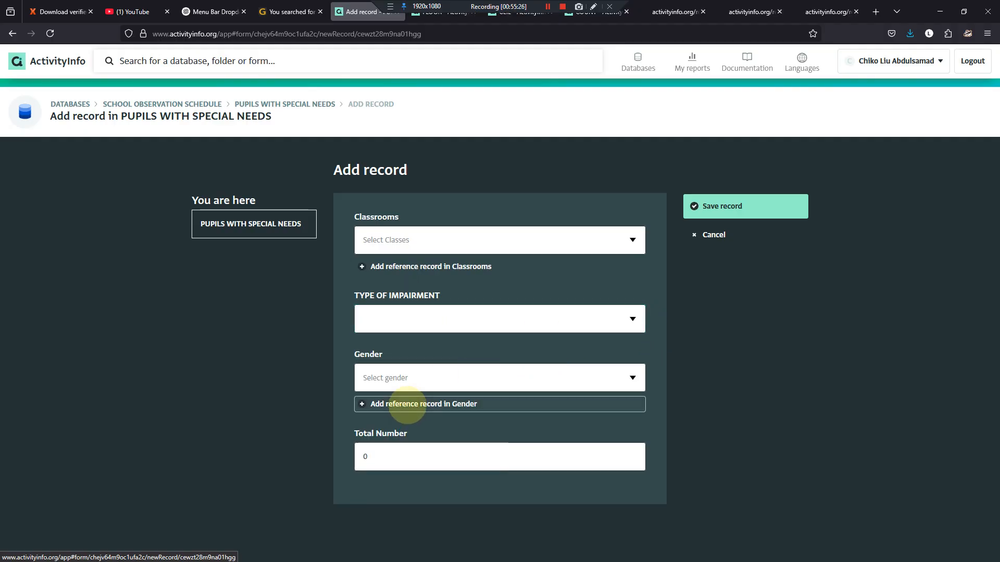
Step: Examine the entry form for adding a Gender reference record and the choices offered in the Gender field
{"action": "left_click", "coordinate": [414, 404]}
{"action": "left_click", "coordinate": [431, 239]}
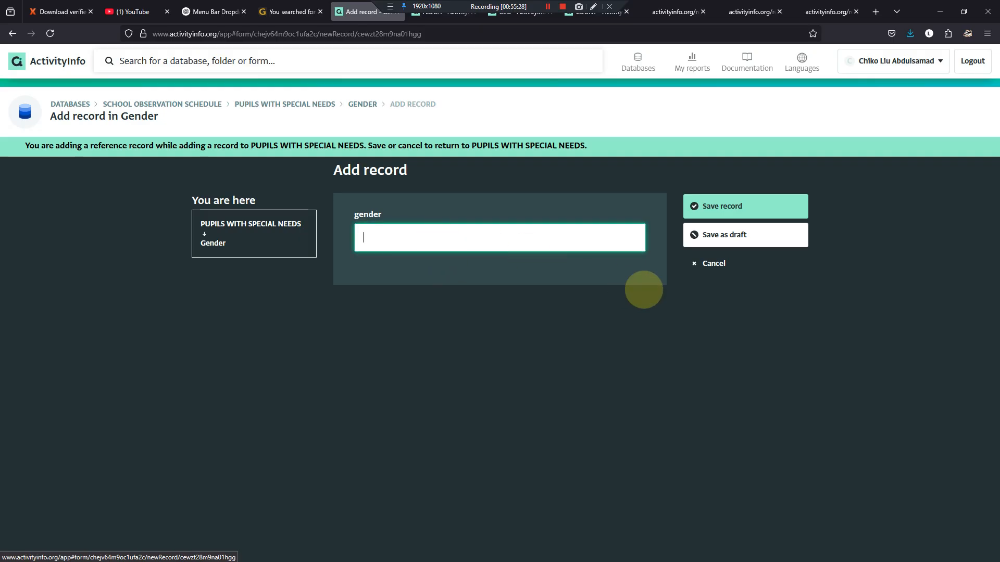
{"action": "left_click", "coordinate": [703, 263]}
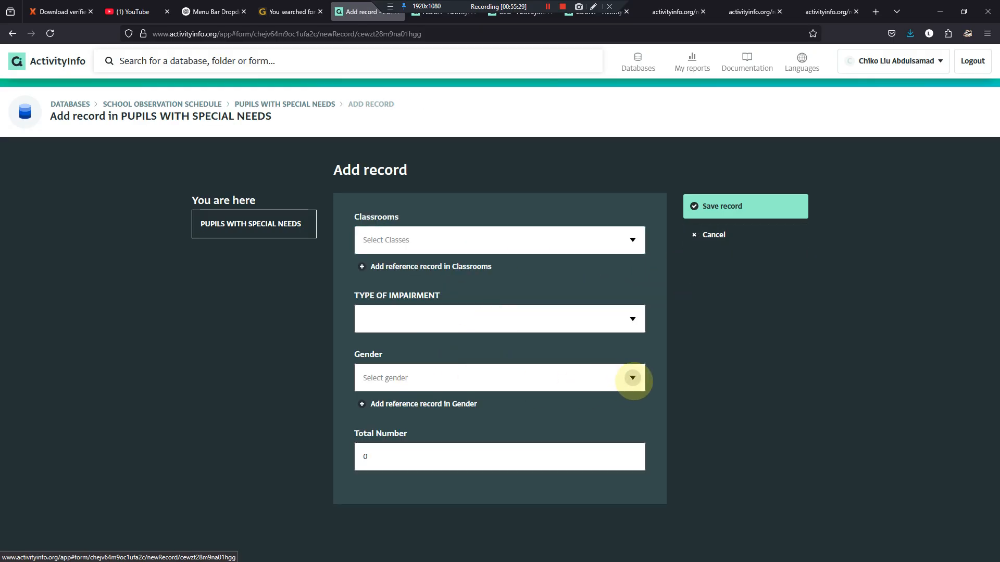
{"action": "left_click", "coordinate": [633, 378]}
{"action": "left_click", "coordinate": [564, 398]}
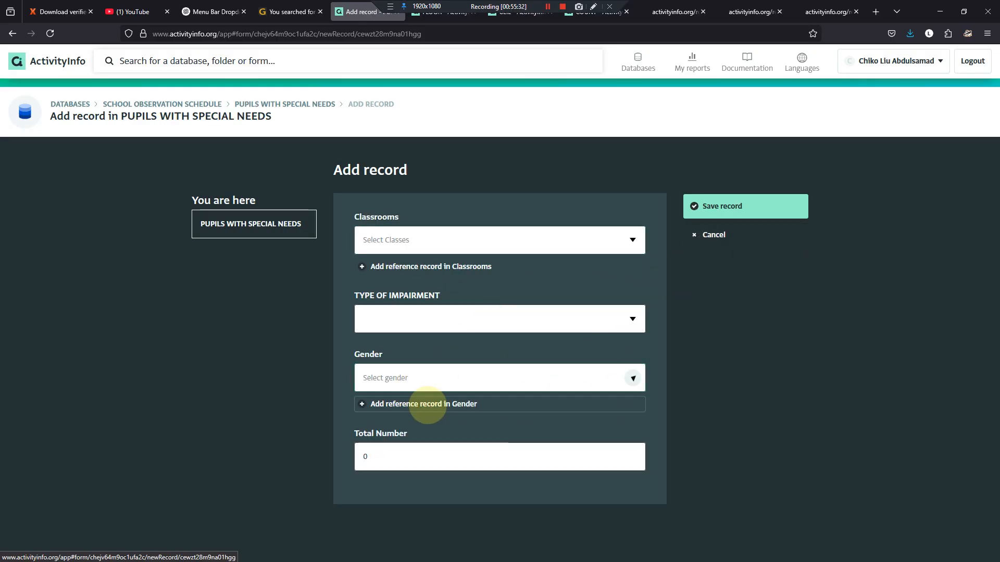
Step: Add and save a Gender reference record named Others from the special-needs record form, and check the Gender choices
{"action": "left_click", "coordinate": [401, 405]}
{"action": "left_click", "coordinate": [550, 242]}
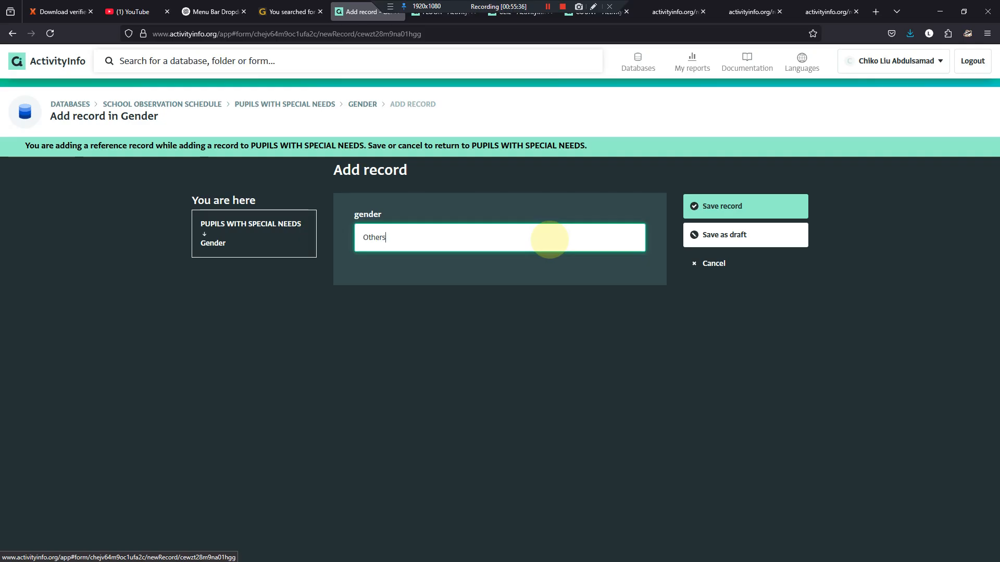
{"action": "type", "text": "Others"}
{"action": "left_click", "coordinate": [710, 205]}
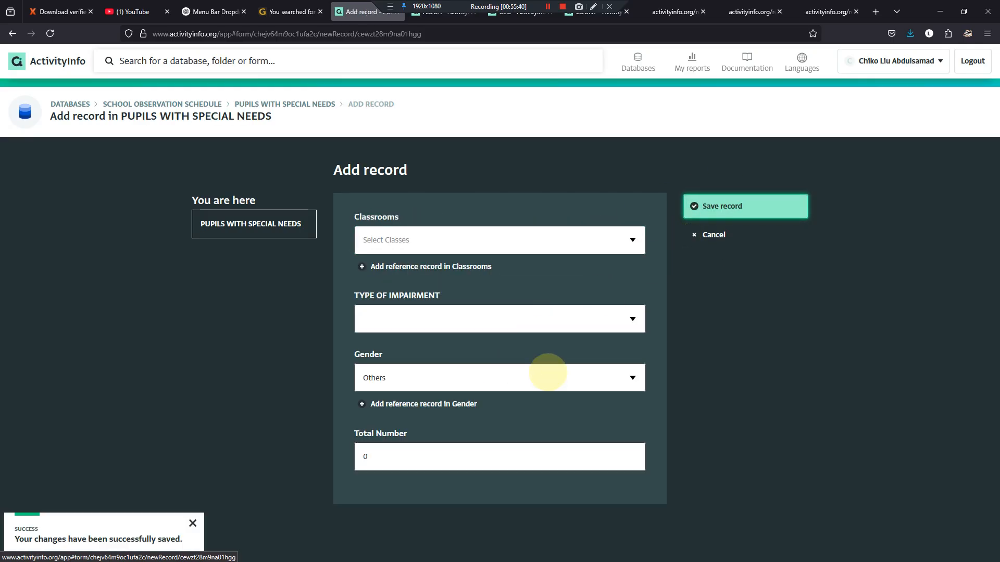
{"action": "left_click", "coordinate": [632, 378]}
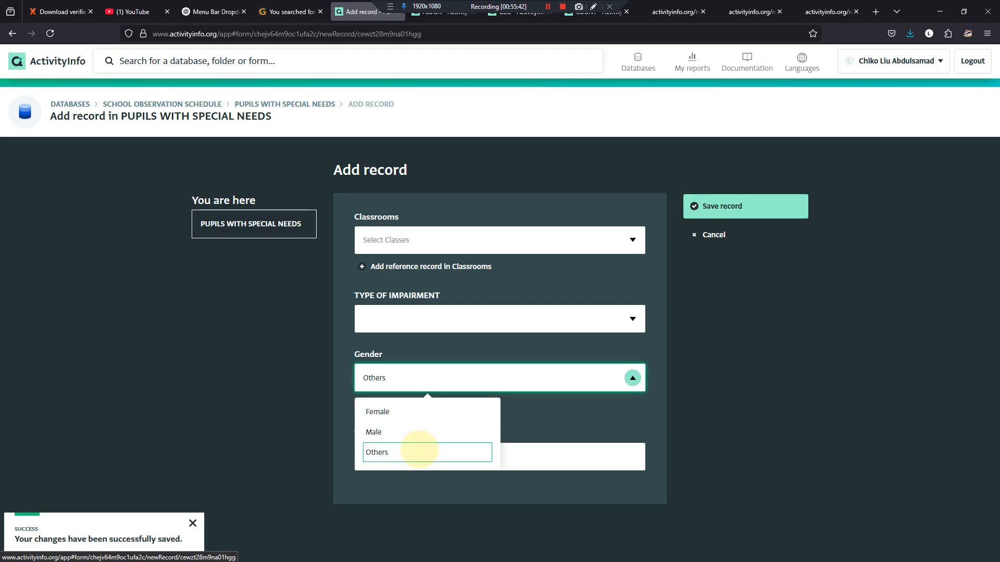
Step: Delete the Others record from the Gender form in the Reference folder of the SCHOOL OBSERVATION SCHEDULE database
{"action": "left_click", "coordinate": [204, 103]}
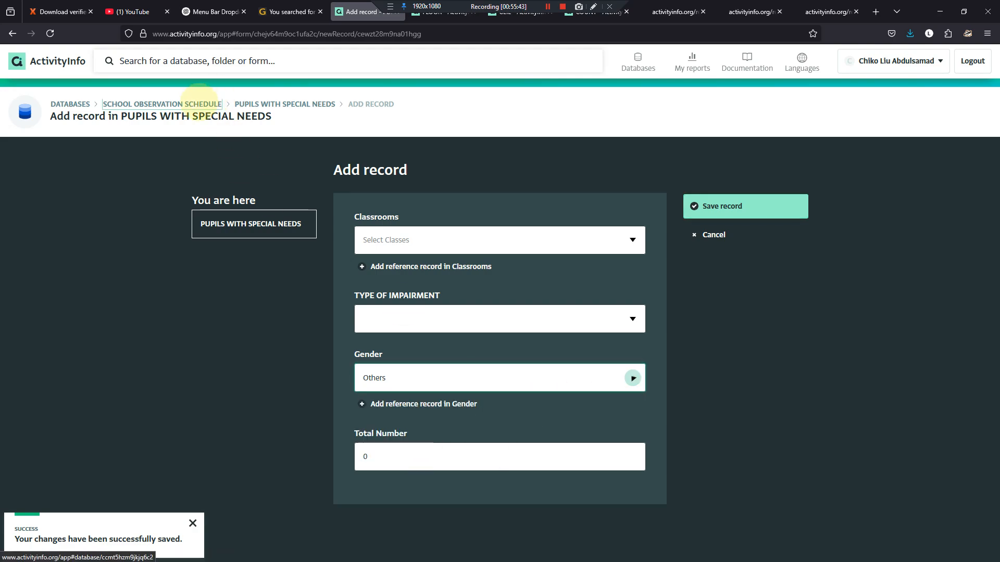
{"action": "left_click", "coordinate": [315, 253]}
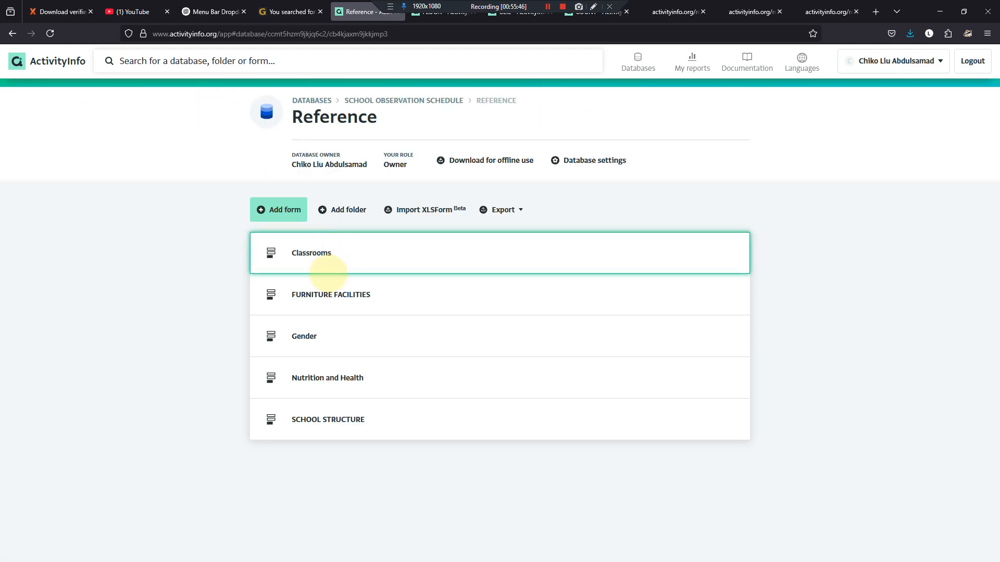
{"action": "left_click", "coordinate": [313, 336]}
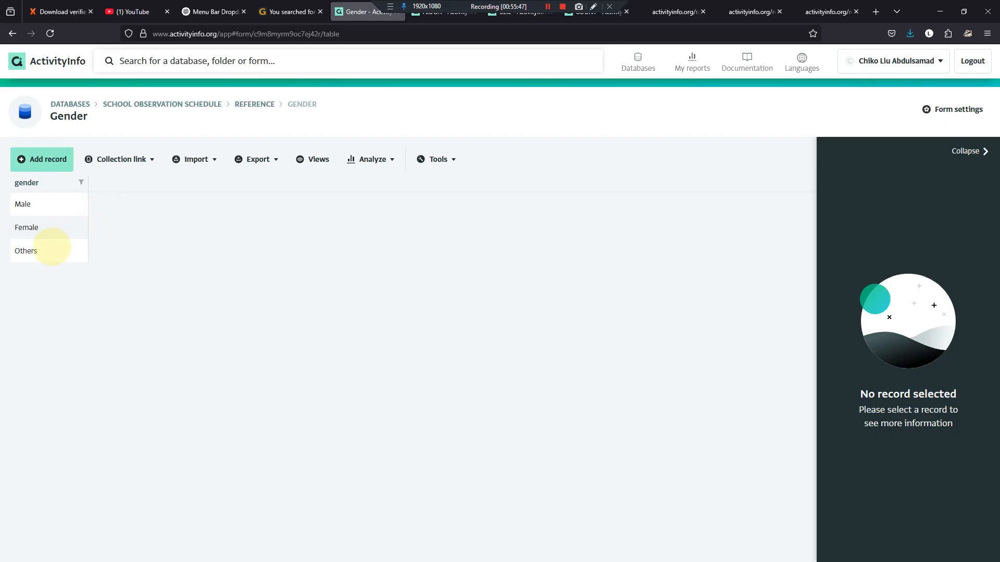
{"action": "left_click", "coordinate": [52, 244]}
{"action": "left_click", "coordinate": [848, 237]}
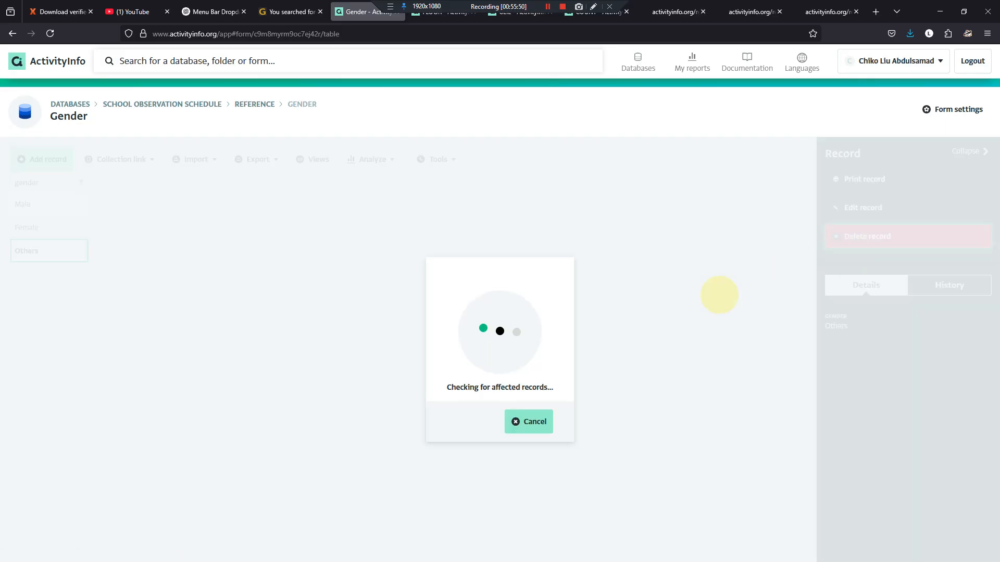
{"action": "left_click", "coordinate": [552, 393]}
{"action": "left_click", "coordinate": [843, 237]}
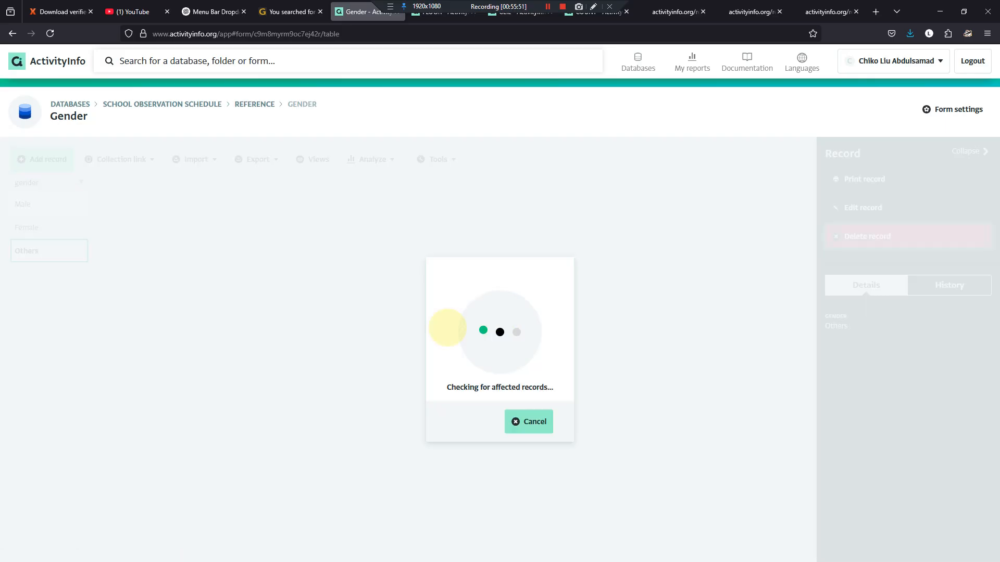
{"action": "left_click", "coordinate": [504, 390]}
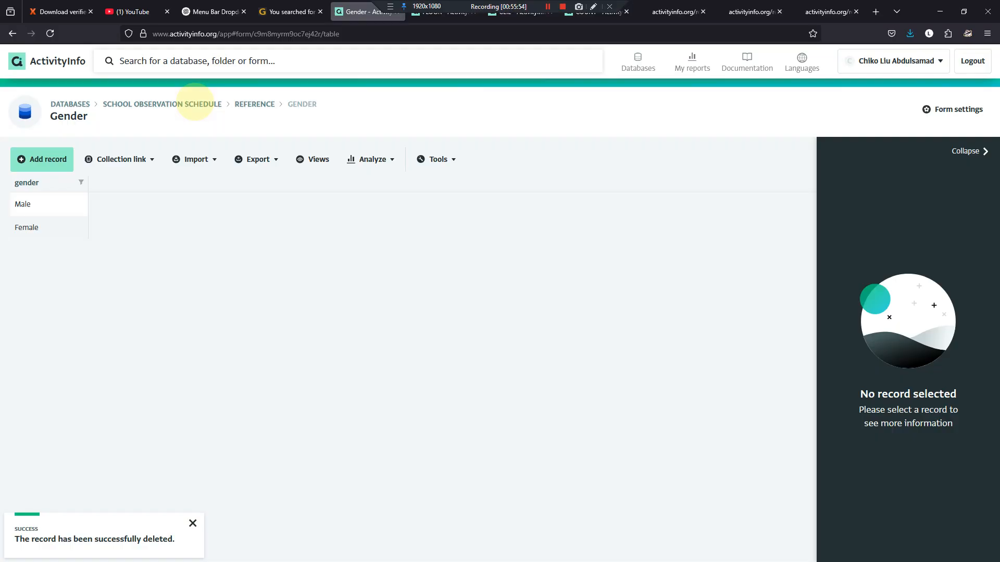
Step: Open Grace Academy's PUPILS WITH SPECIAL NEEDS subform, check the Gender choices in a blank record, and discard that record
{"action": "left_click", "coordinate": [195, 103]}
{"action": "left_click", "coordinate": [320, 334]}
{"action": "left_click", "coordinate": [326, 262]}
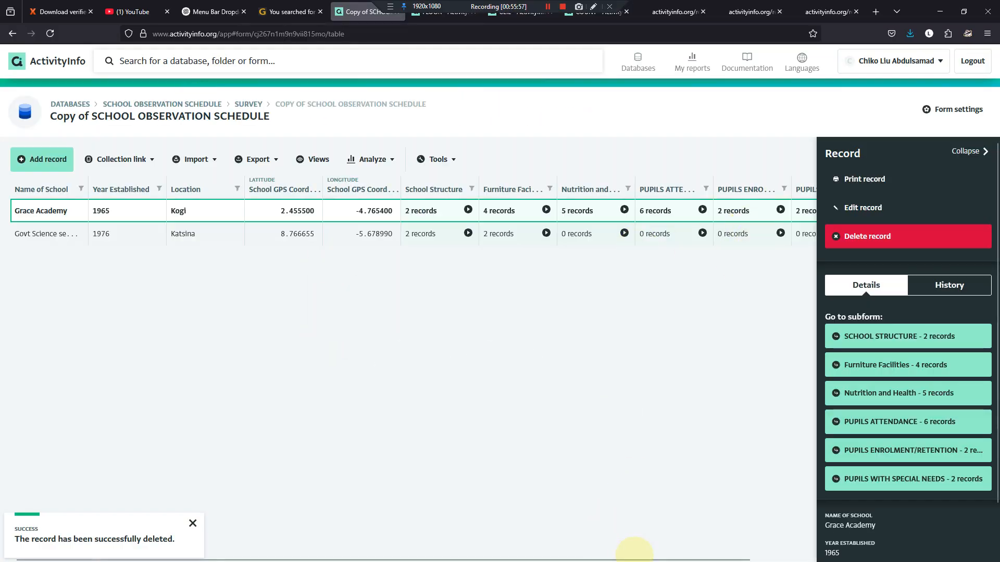
{"action": "left_click_drag", "start_coordinate": [640, 559], "coordinate": [740, 556]}
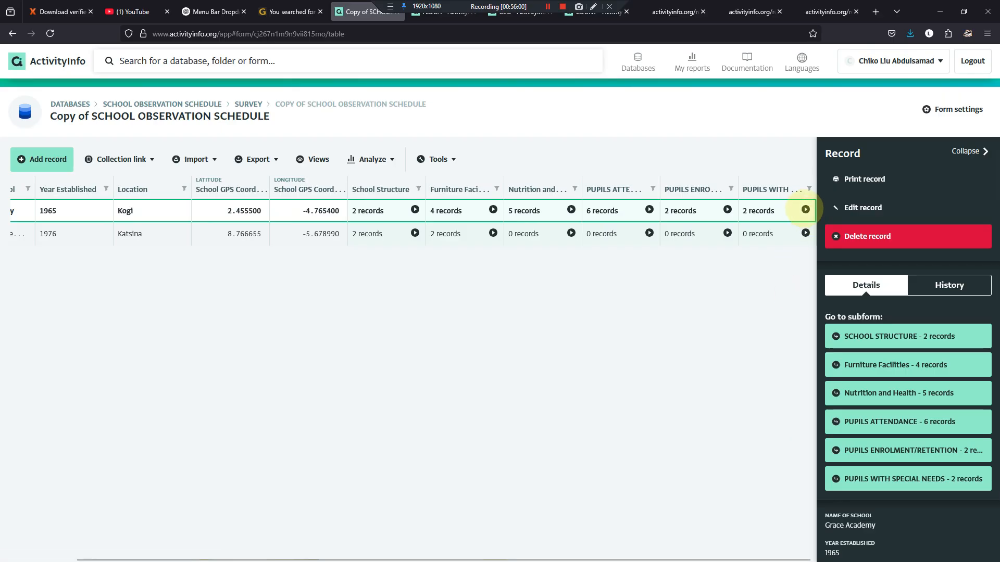
{"action": "left_click", "coordinate": [805, 209]}
{"action": "left_click", "coordinate": [39, 160]}
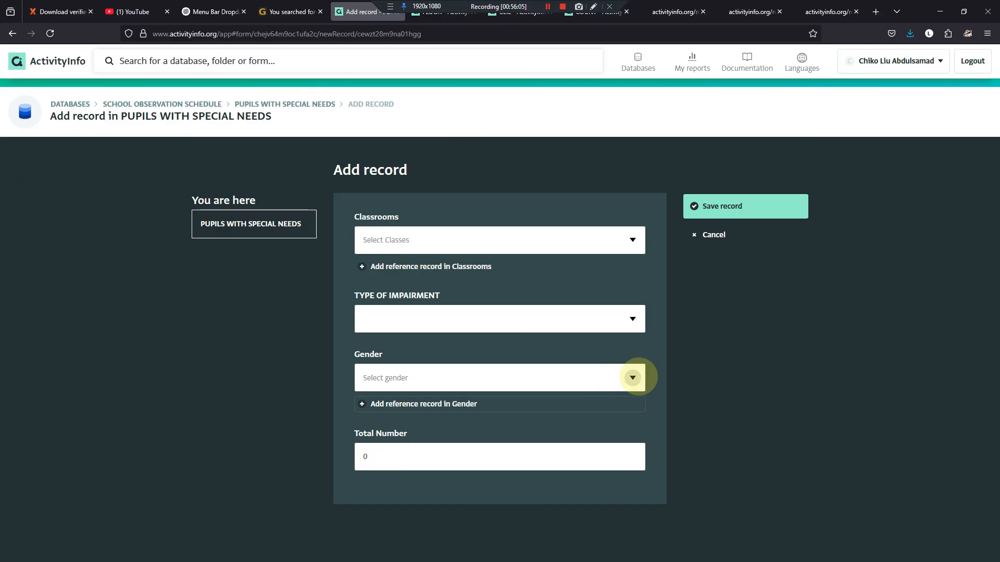
{"action": "left_click", "coordinate": [633, 377]}
{"action": "left_click", "coordinate": [393, 342]}
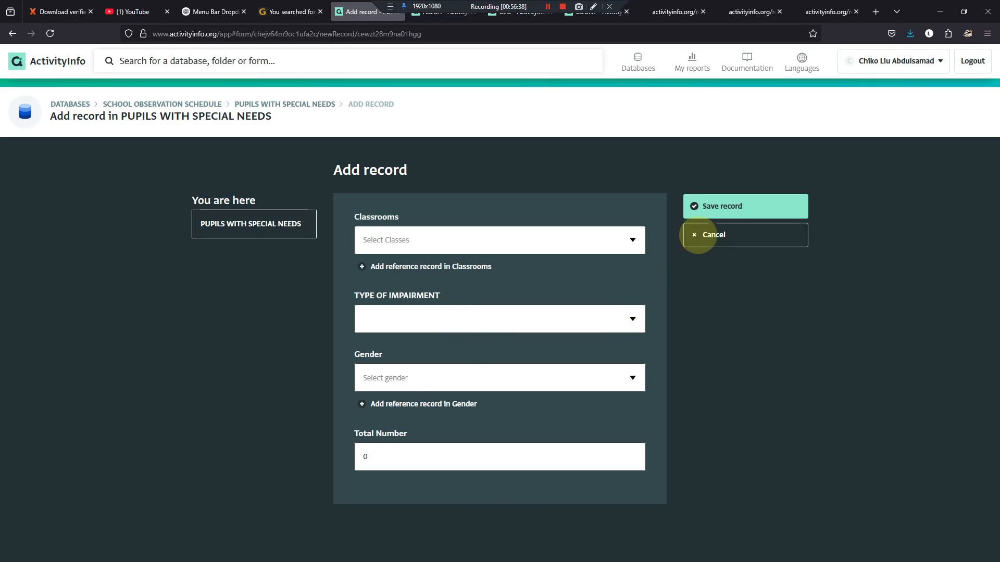
{"action": "left_click", "coordinate": [698, 236]}
{"action": "left_click", "coordinate": [536, 321]}
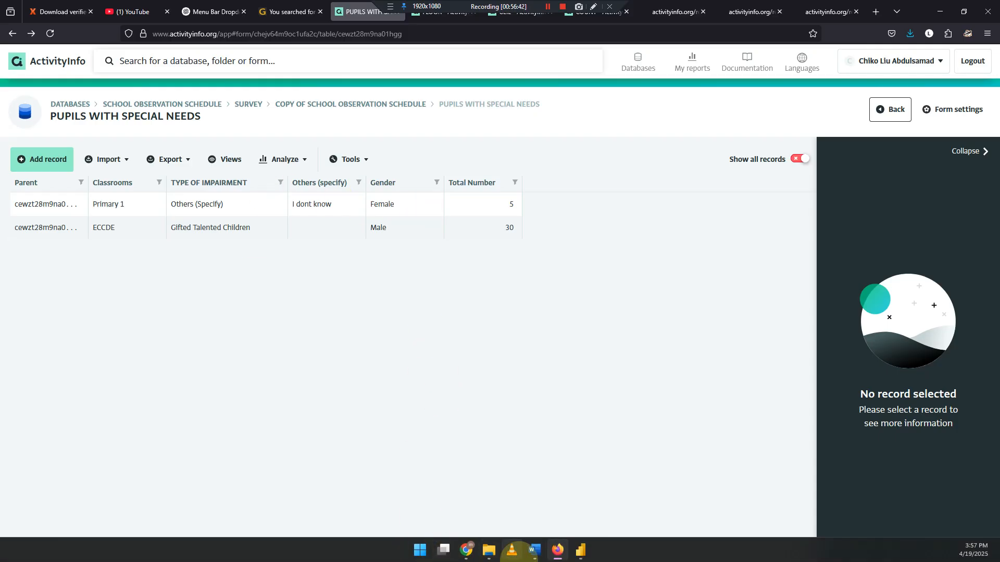
Step: Switch to the Word schedule and examine the sections that follow PUPILS WITH SPECIAL NEEDS, from CLASS ARRANGEMENT to SCHOOL TEACHERS
{"action": "left_click", "coordinate": [534, 552]}
{"action": "scroll", "coordinate": [320, 375], "scroll_direction": "down", "scroll_amount": 8}
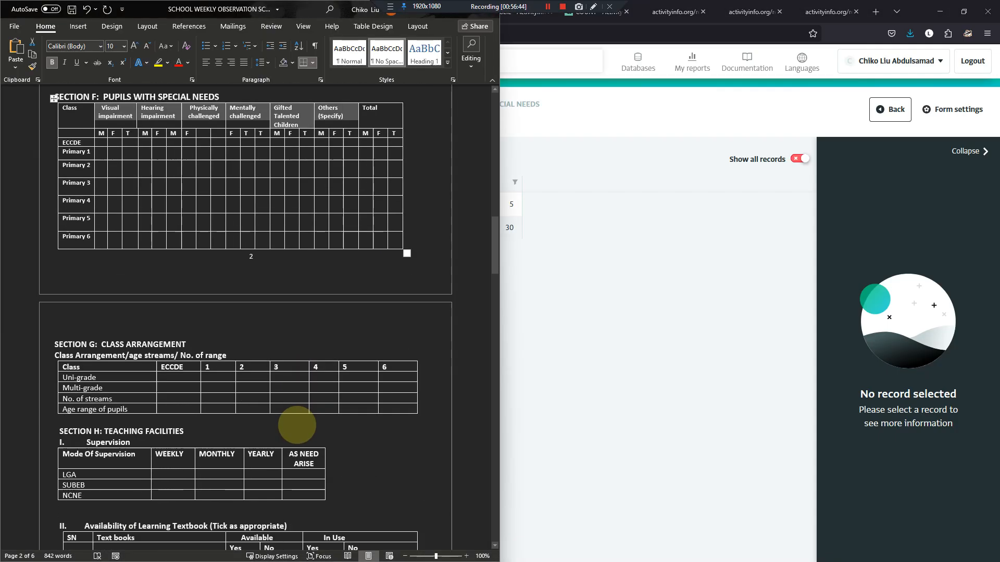
{"action": "scroll", "coordinate": [246, 352], "scroll_direction": "down", "scroll_amount": 10}
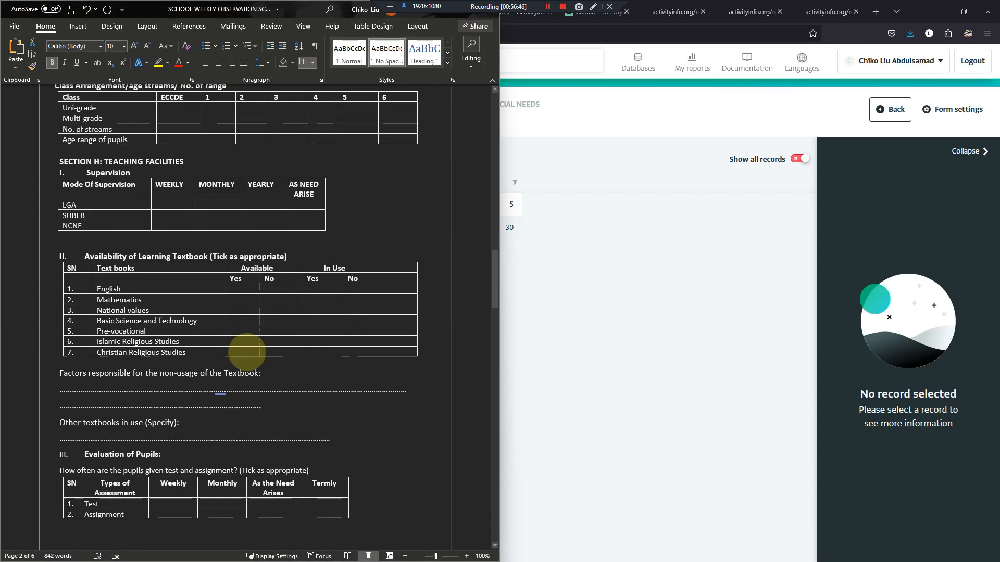
{"action": "scroll", "coordinate": [247, 357], "scroll_direction": "down", "scroll_amount": 9}
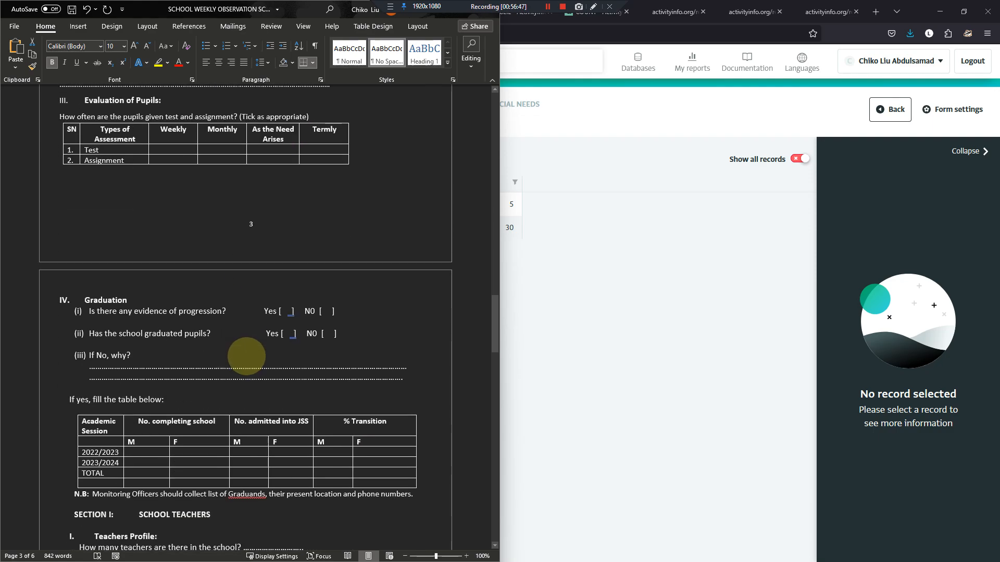
{"action": "scroll", "coordinate": [246, 359], "scroll_direction": "up", "scroll_amount": 20}
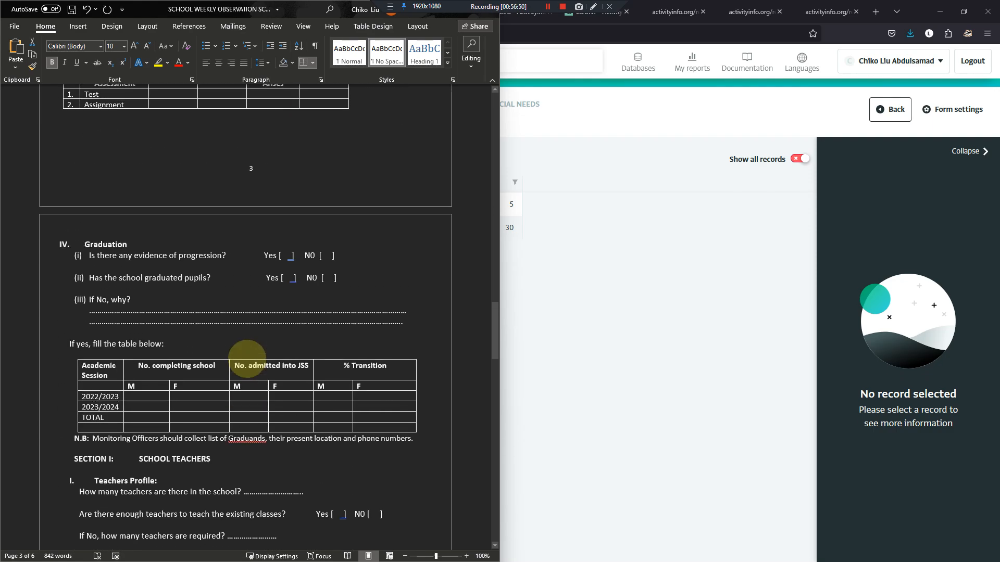
{"action": "scroll", "coordinate": [247, 358], "scroll_direction": "up", "scroll_amount": 5}
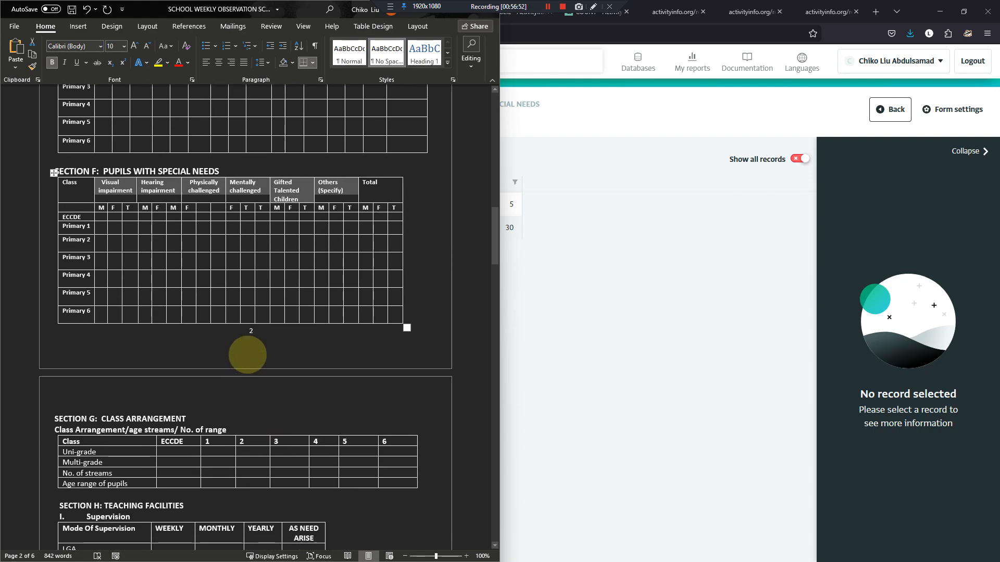
{"action": "scroll", "coordinate": [245, 348], "scroll_direction": "down", "scroll_amount": 3}
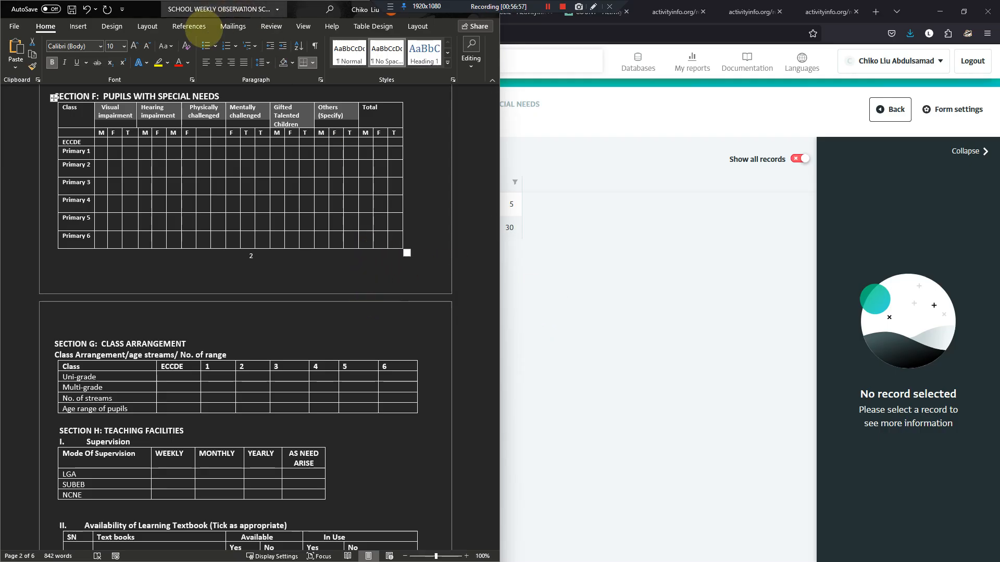
Step: Detach the Word window from its half-screen position and maximize it to fill the screen
{"action": "left_click_drag", "start_coordinate": [153, 12], "coordinate": [281, 156]}
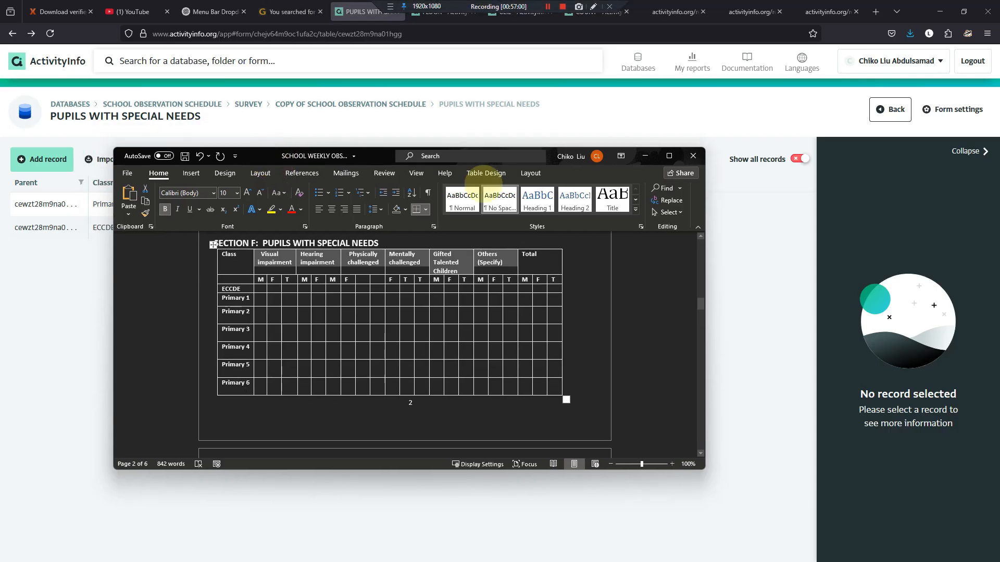
{"action": "mouse_move", "coordinate": [669, 156]}
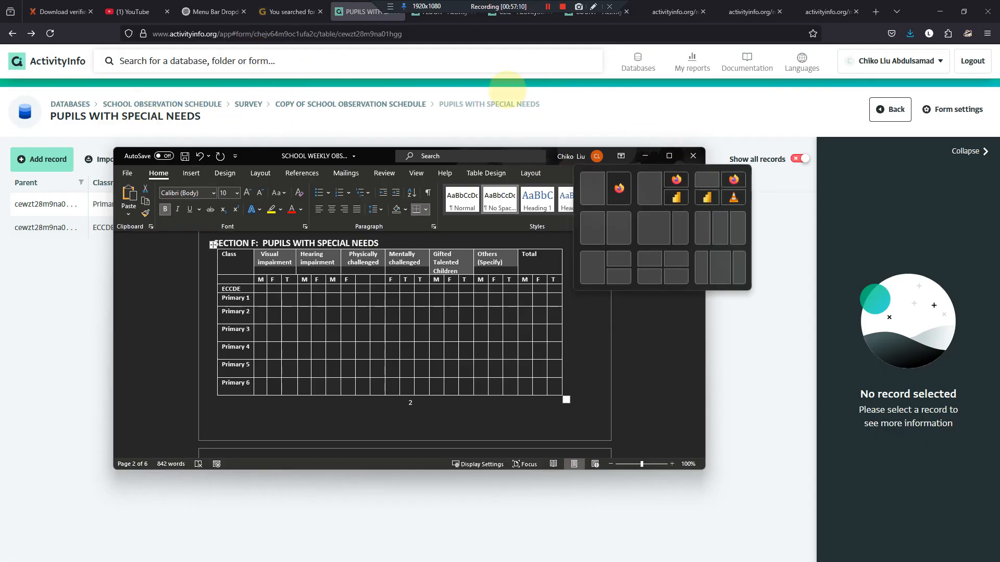
{"action": "left_click", "coordinate": [669, 155]}
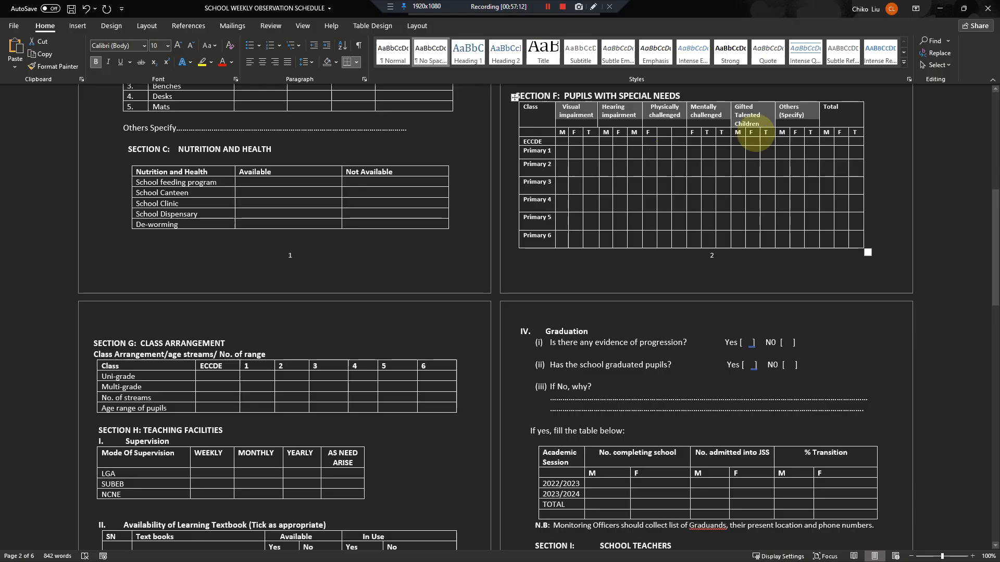
{"action": "left_click", "coordinate": [963, 8]}
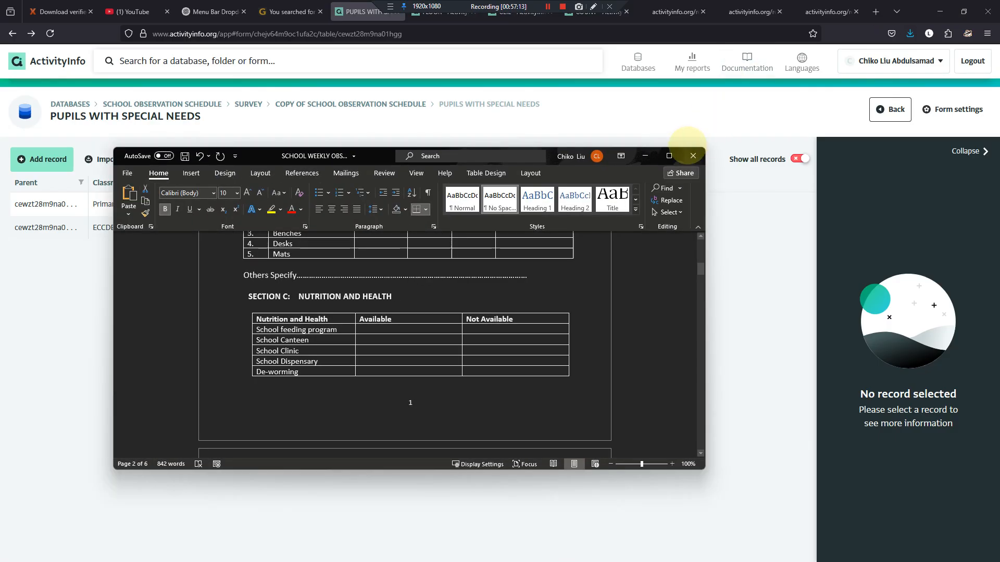
{"action": "mouse_move", "coordinate": [669, 156]}
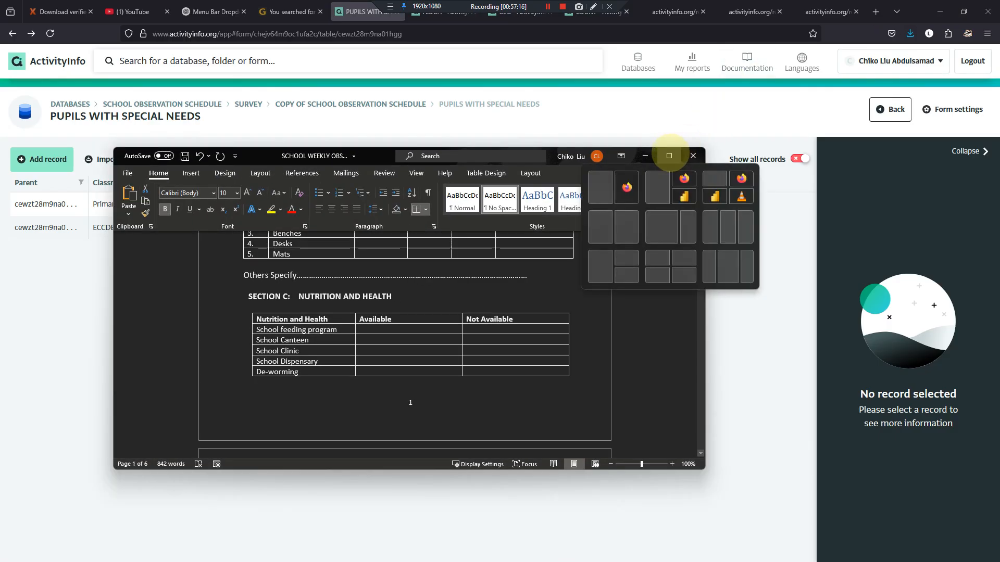
{"action": "left_click", "coordinate": [669, 155]}
Step: Examine the schedule's remaining sections, covering class arrangement, teaching facilities, school teachers, school records and community participation
{"action": "scroll", "coordinate": [339, 213], "scroll_direction": "up", "scroll_amount": 3}
{"action": "scroll", "coordinate": [346, 219], "scroll_direction": "down", "scroll_amount": 10}
{"action": "scroll", "coordinate": [350, 222], "scroll_direction": "down", "scroll_amount": 12}
{"action": "scroll", "coordinate": [350, 225], "scroll_direction": "up", "scroll_amount": 4}
{"action": "scroll", "coordinate": [350, 224], "scroll_direction": "up", "scroll_amount": 8}
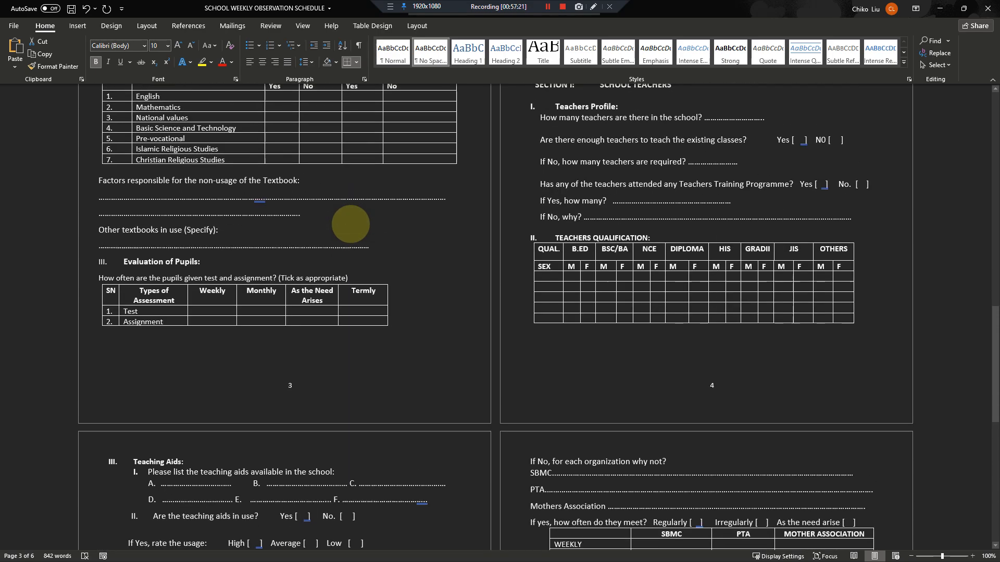
{"action": "scroll", "coordinate": [351, 225], "scroll_direction": "up", "scroll_amount": 7}
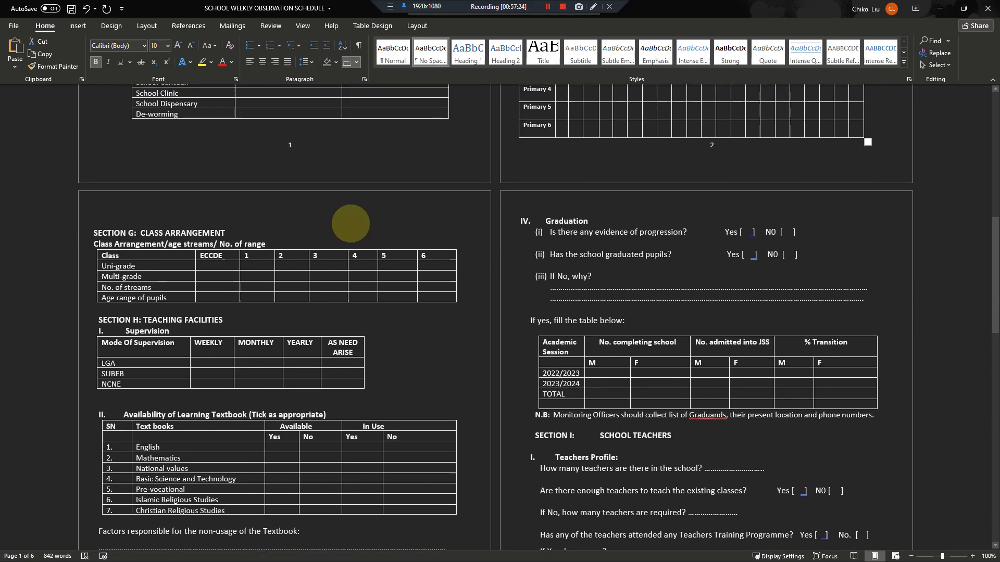
{"action": "scroll", "coordinate": [349, 223], "scroll_direction": "down", "scroll_amount": 10}
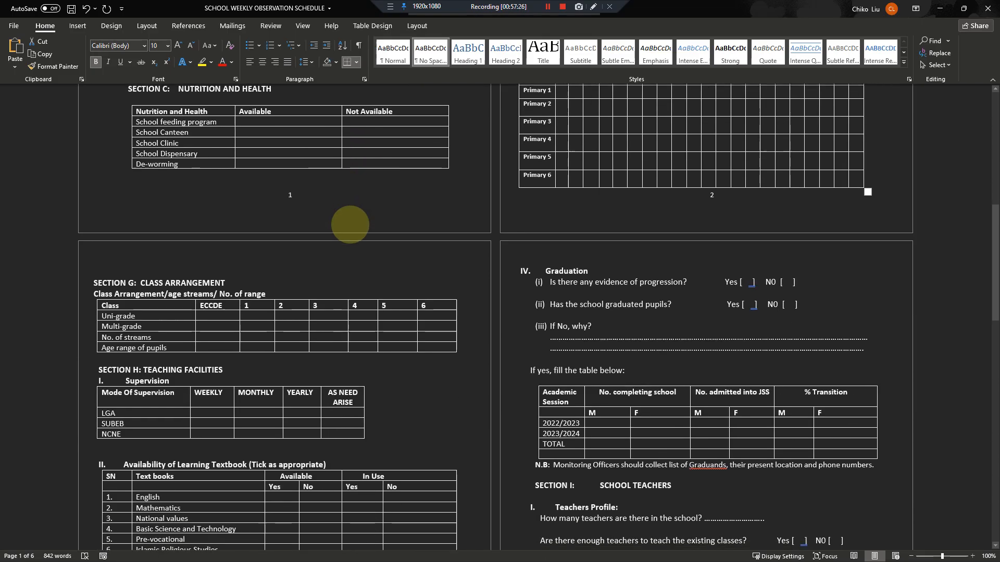
{"action": "scroll", "coordinate": [349, 219], "scroll_direction": "down", "scroll_amount": 3}
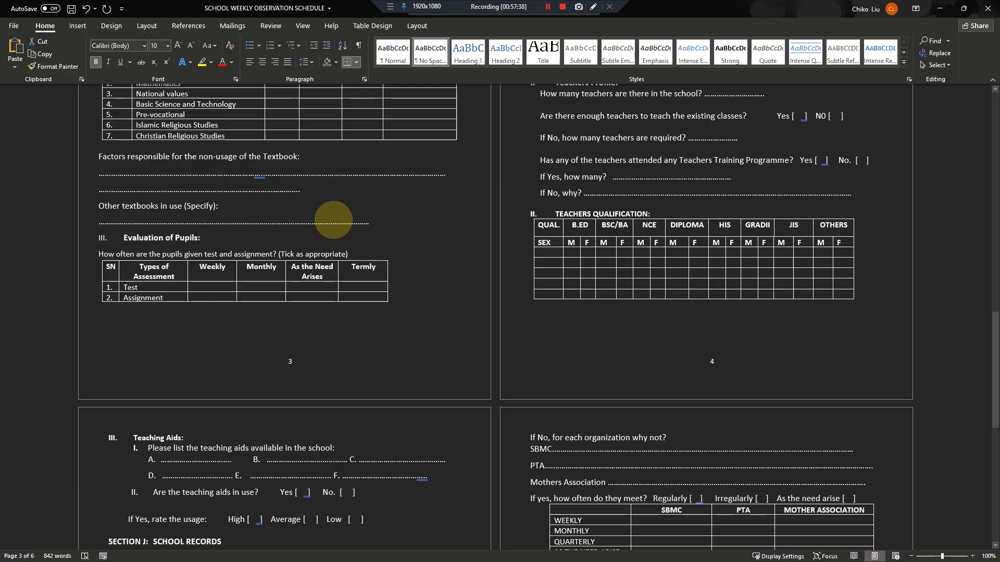
{"action": "scroll", "coordinate": [342, 222], "scroll_direction": "down", "scroll_amount": 10}
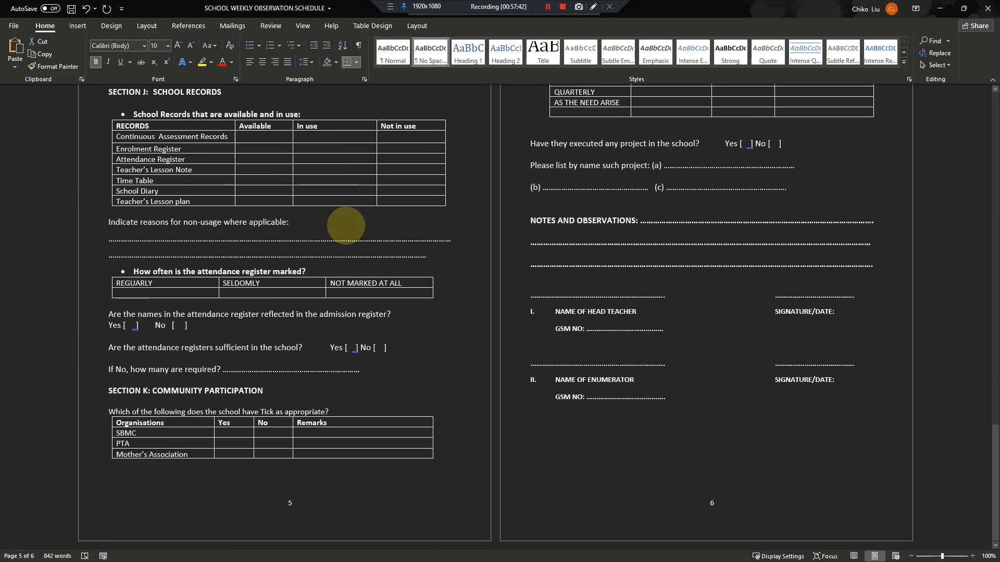
{"action": "scroll", "coordinate": [347, 228], "scroll_direction": "up", "scroll_amount": 9}
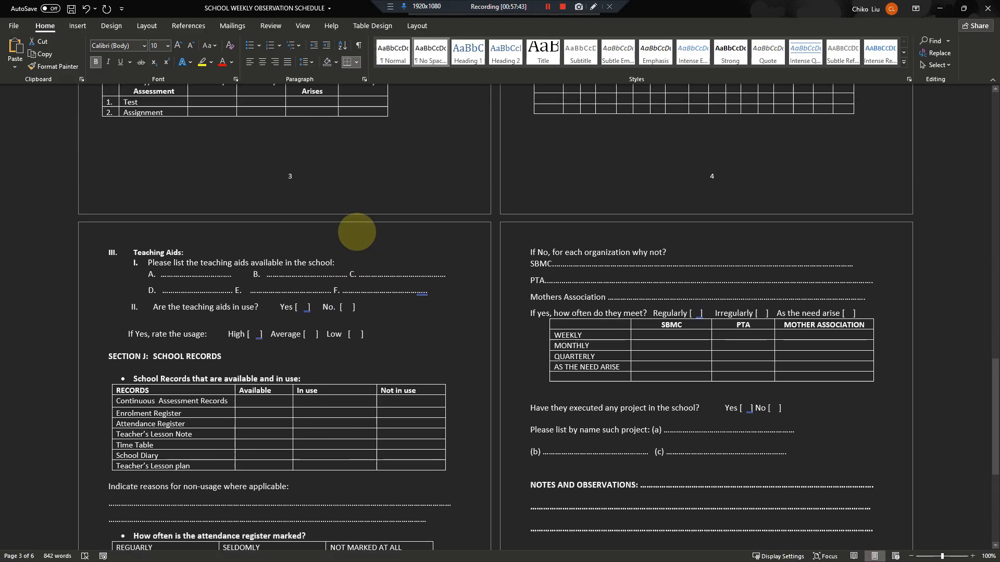
{"action": "scroll", "coordinate": [356, 230], "scroll_direction": "up", "scroll_amount": 6}
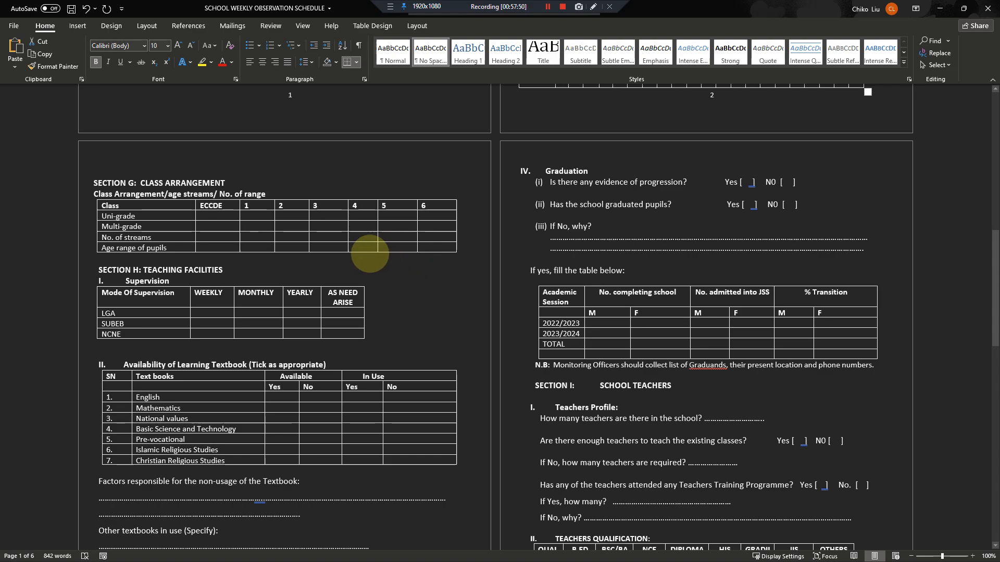
{"action": "scroll", "coordinate": [367, 254], "scroll_direction": "down", "scroll_amount": 3}
{"action": "scroll", "coordinate": [367, 253], "scroll_direction": "down", "scroll_amount": 2}
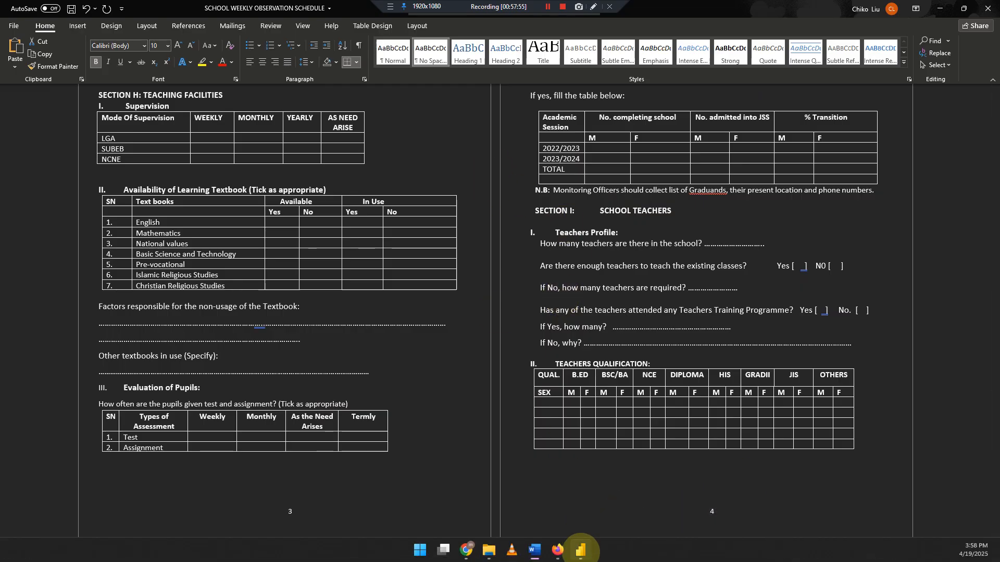
Step: Switch to Power BI Desktop and open the report view with the school matrix visuals
{"action": "left_click", "coordinate": [581, 550]}
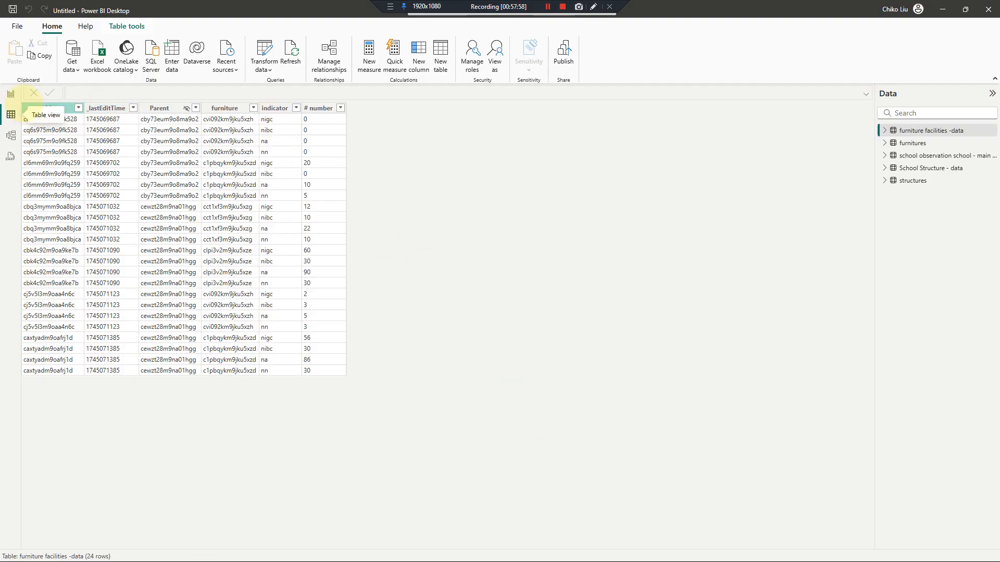
{"action": "left_click", "coordinate": [10, 93]}
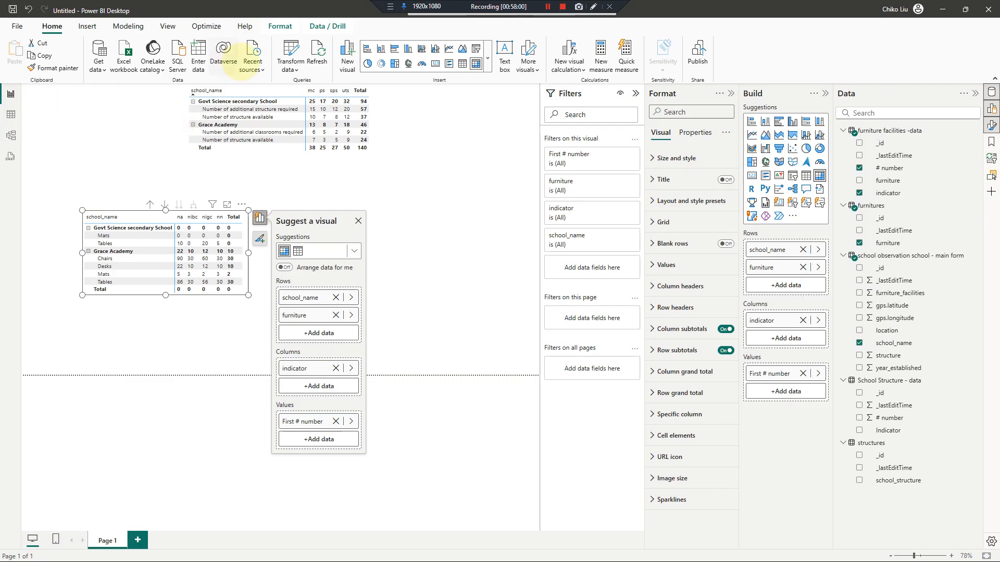
Step: Refresh the report's data and open the table view on the furniture facilities -data table
{"action": "left_click", "coordinate": [318, 52]}
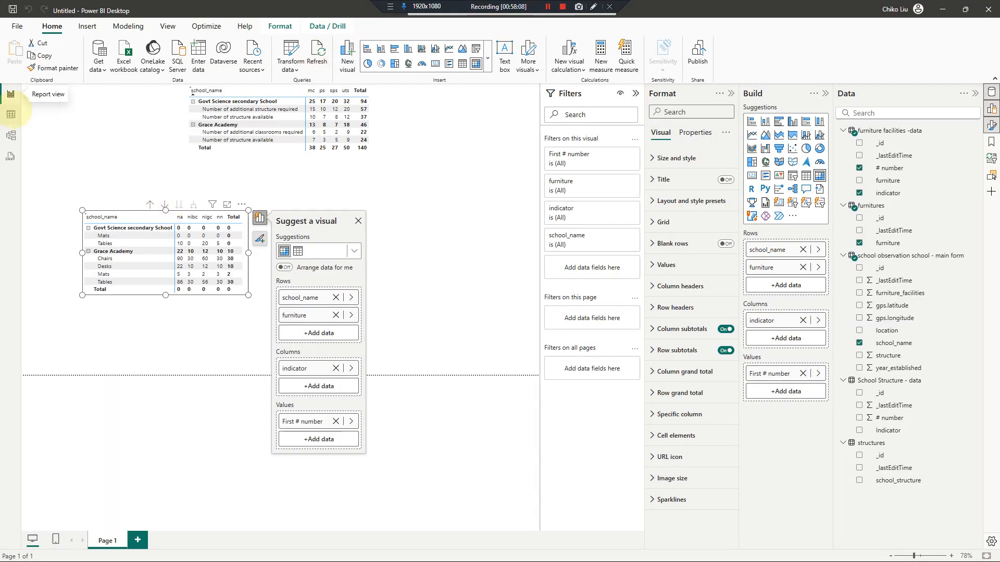
{"action": "left_click", "coordinate": [10, 114]}
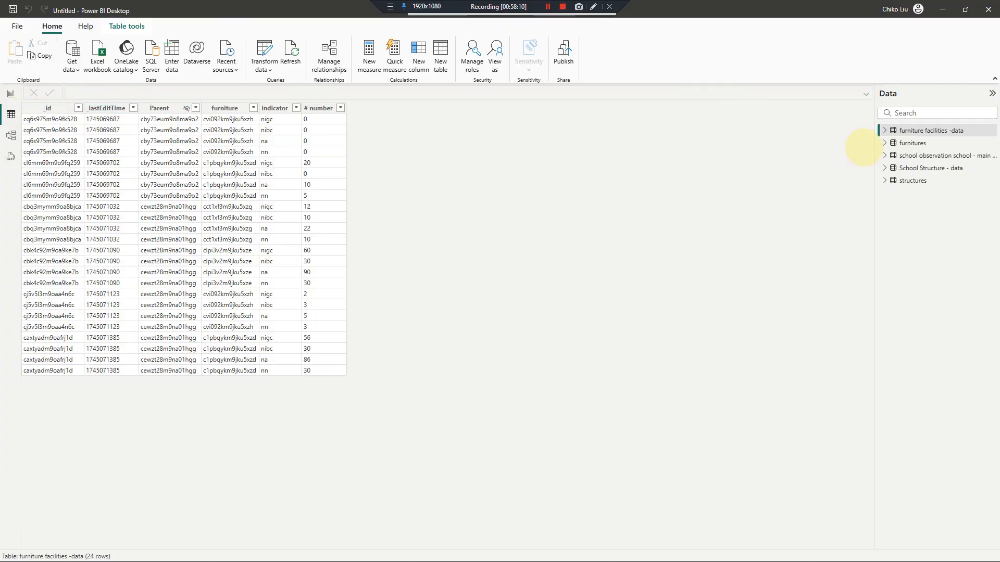
Step: Switch to ActivityInfo in Firefox and open the JSON query of the entire PUPILS WITH SPECIAL NEEDS form in a new tab
{"action": "mouse_move", "coordinate": [631, 554]}
{"action": "left_click", "coordinate": [557, 549]}
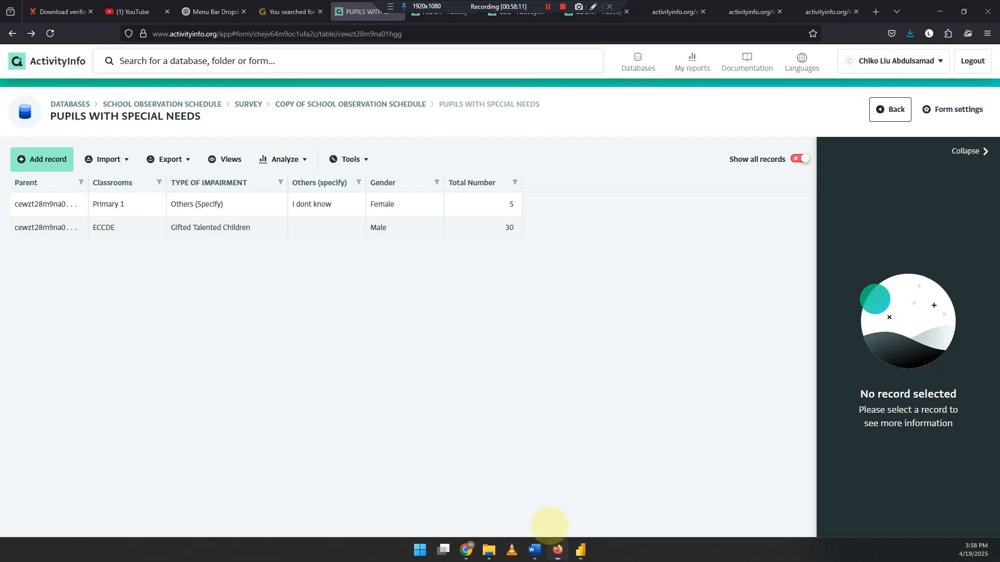
{"action": "left_click", "coordinate": [173, 159]}
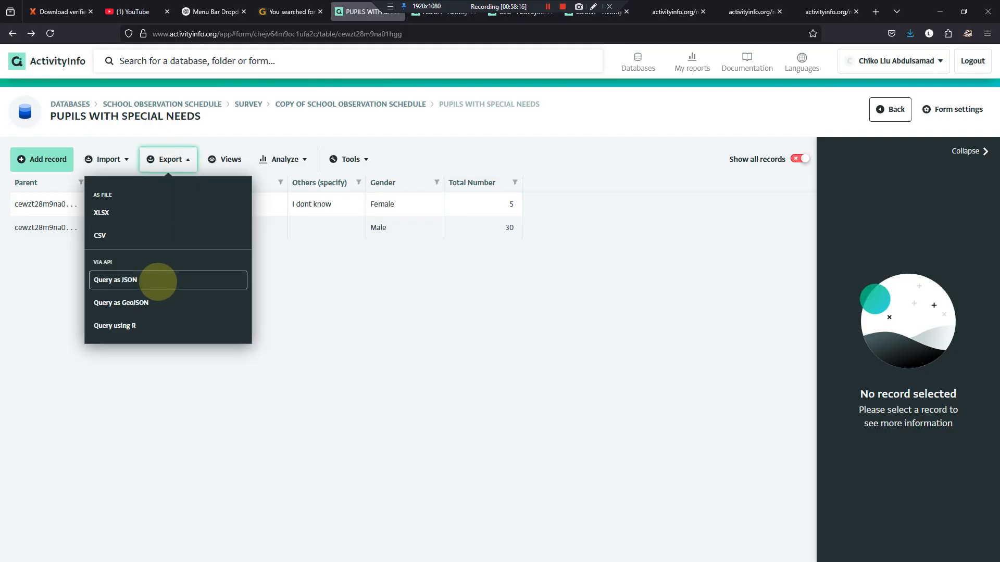
{"action": "left_click", "coordinate": [158, 282]}
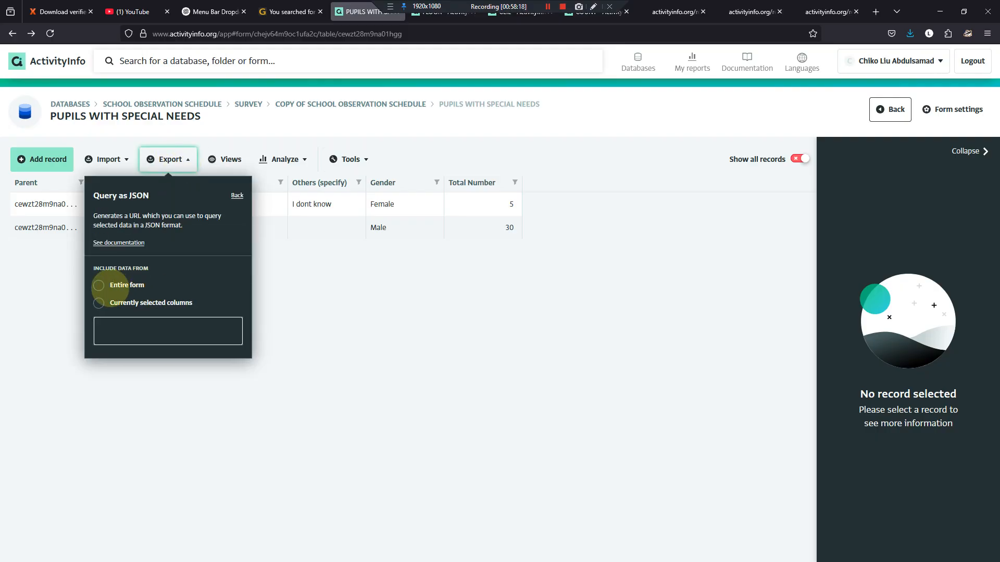
{"action": "left_click", "coordinate": [98, 285]}
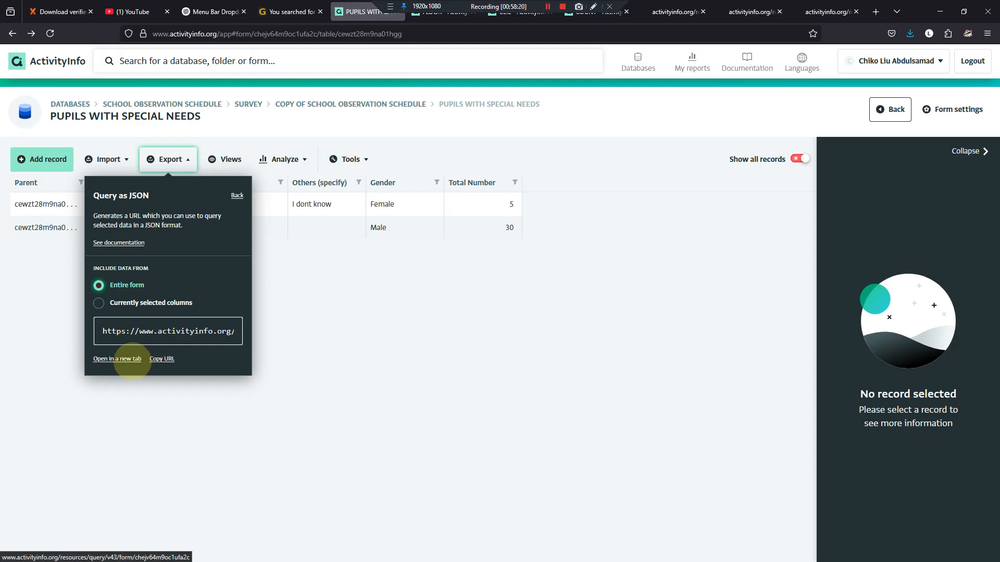
{"action": "left_click", "coordinate": [133, 358]}
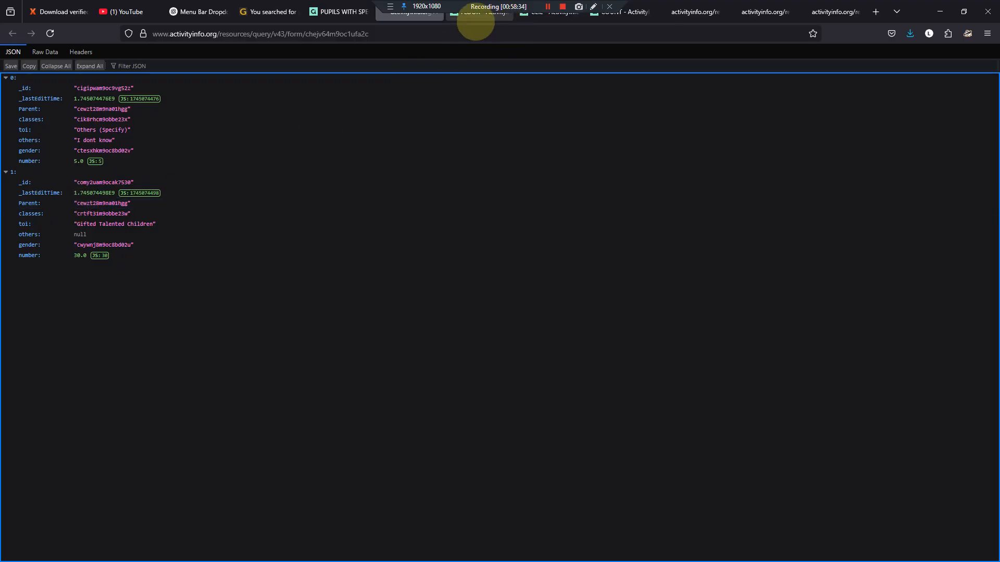
Step: Return to the Copy of SCHOOL OBSERVATION SCHEDULE form and examine the subforms linked to the Grace Academy record
{"action": "left_click", "coordinate": [354, 11]}
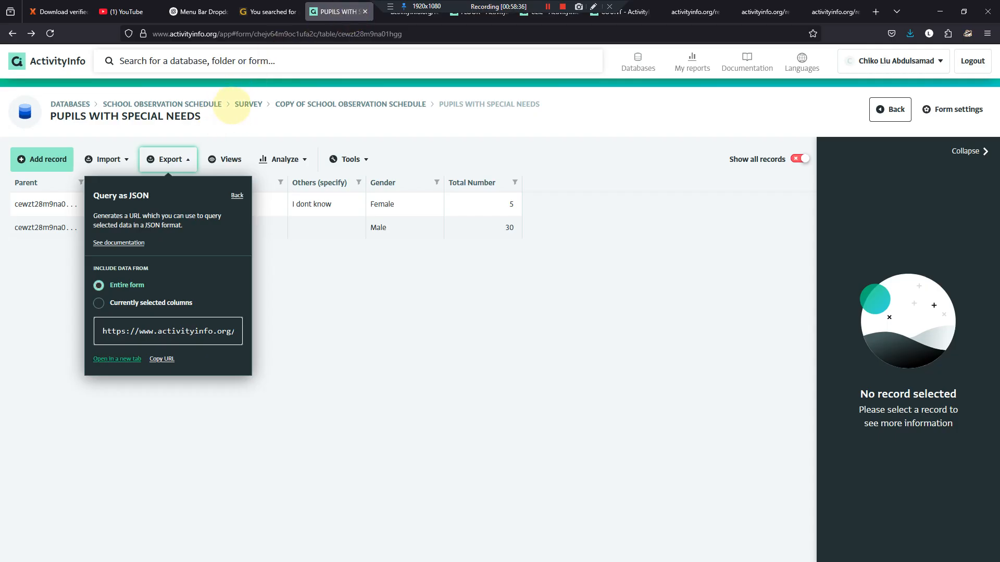
{"action": "left_click", "coordinate": [245, 101]}
{"action": "left_click", "coordinate": [304, 253]}
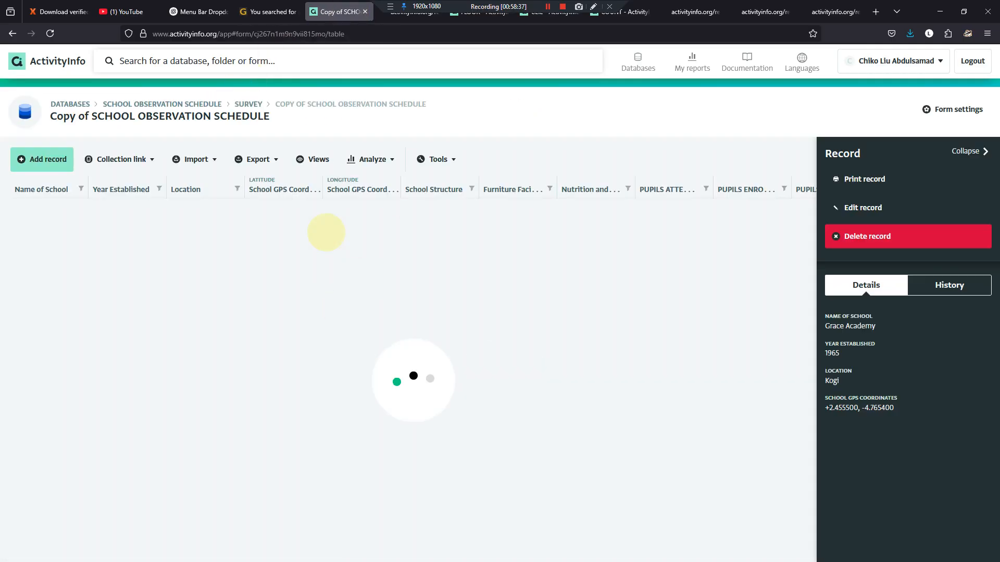
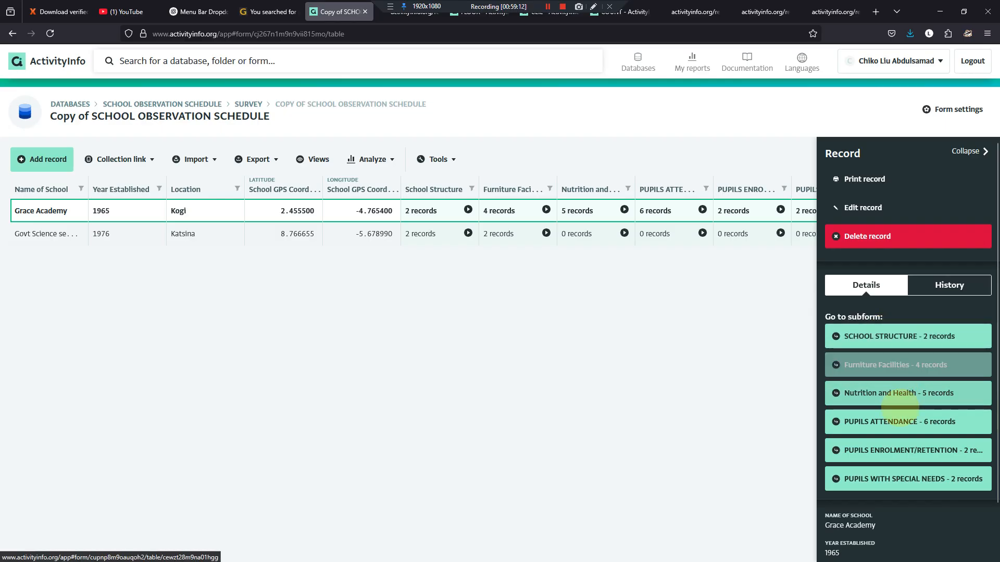
{"action": "scroll", "coordinate": [901, 396], "scroll_direction": "down", "scroll_amount": 1}
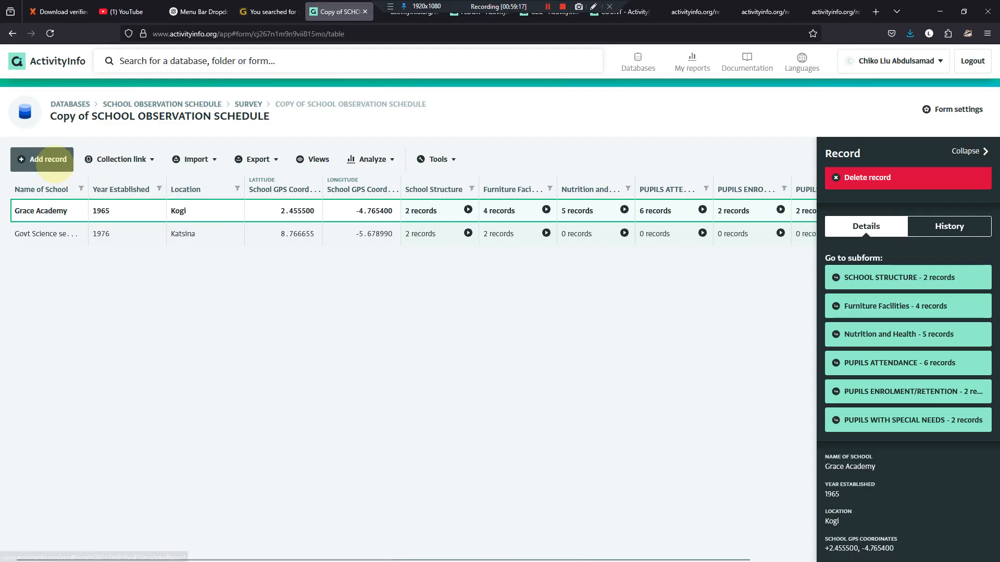
Step: Examine the subform sections of a blank new record in Copy of SCHOOL OBSERVATION SCHEDULE, and cancel the record
{"action": "left_click", "coordinate": [55, 162]}
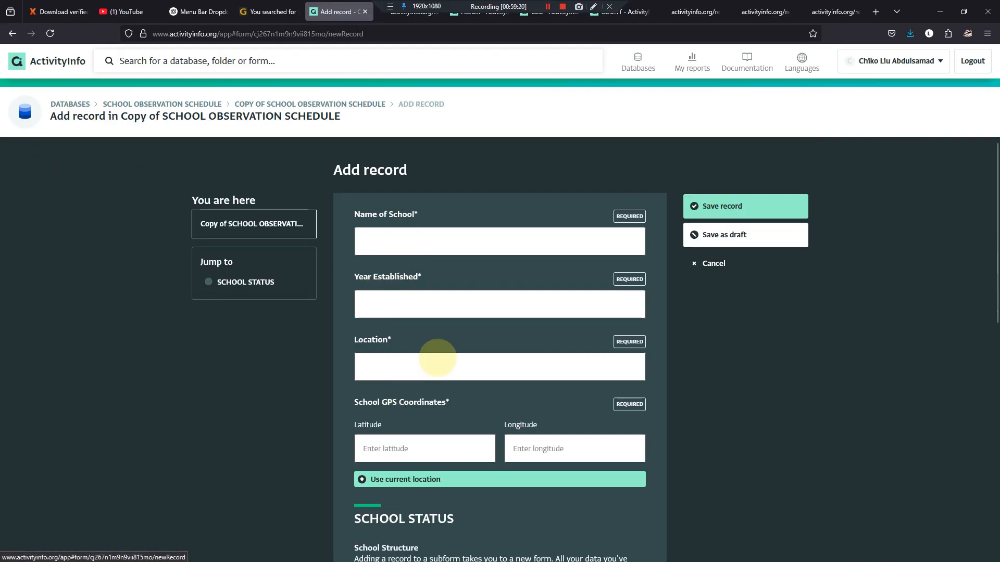
{"action": "scroll", "coordinate": [413, 384], "scroll_direction": "down", "scroll_amount": 15}
{"action": "scroll", "coordinate": [439, 401], "scroll_direction": "up", "scroll_amount": 3}
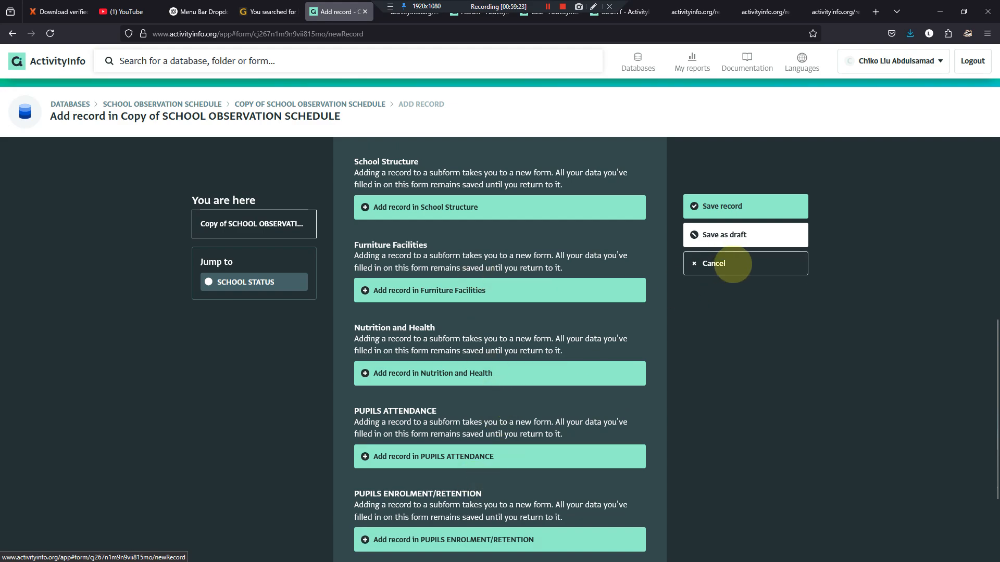
{"action": "left_click", "coordinate": [739, 265]}
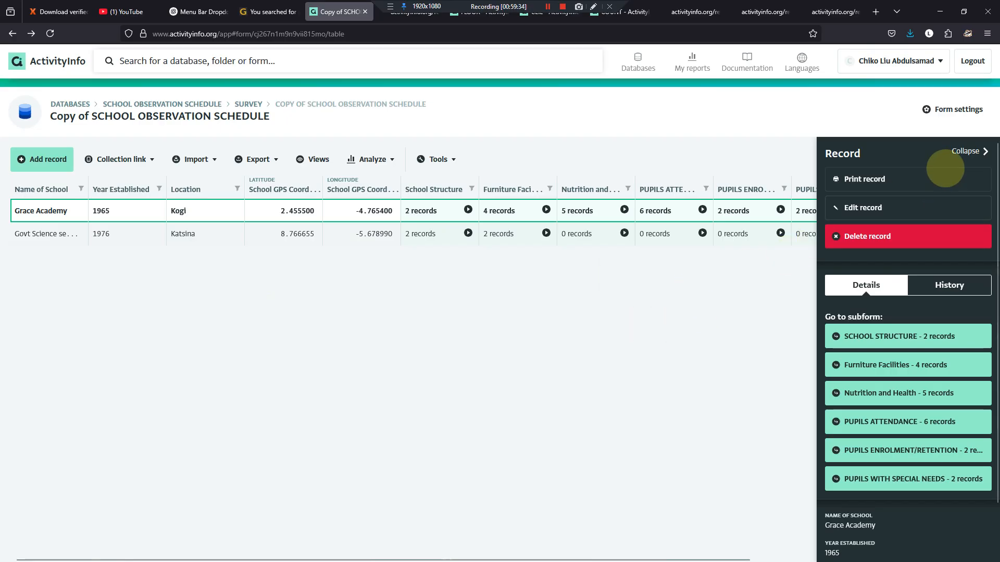
Step: Switch to Power BI Desktop and open the model view with the table relationships
{"action": "mouse_move", "coordinate": [507, 557]}
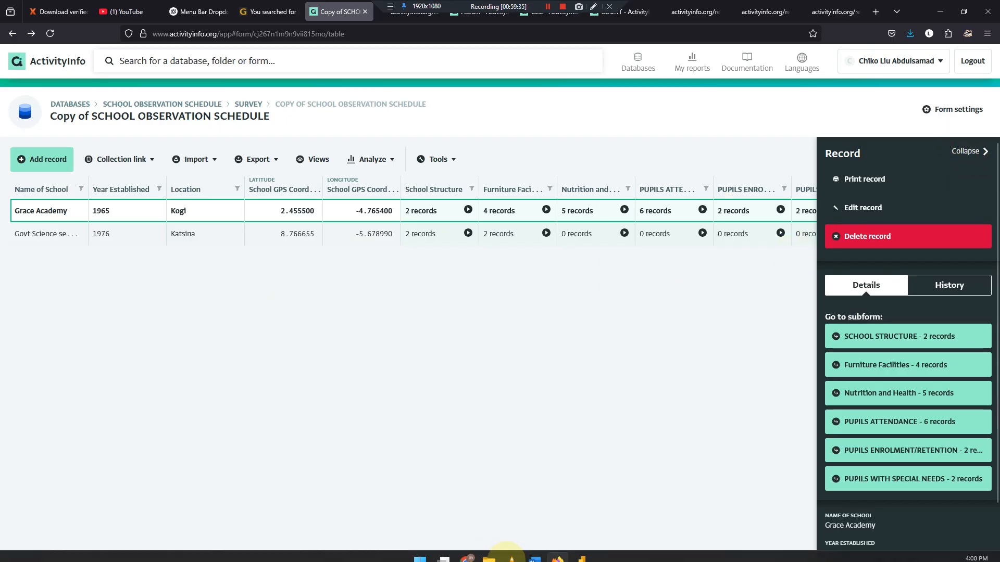
{"action": "left_click", "coordinate": [580, 550]}
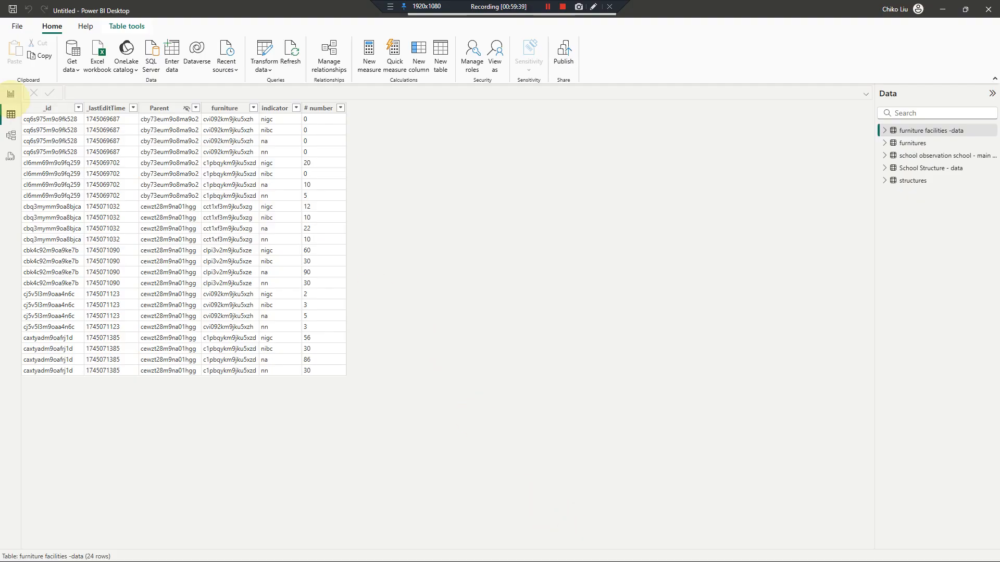
{"action": "left_click", "coordinate": [10, 94]}
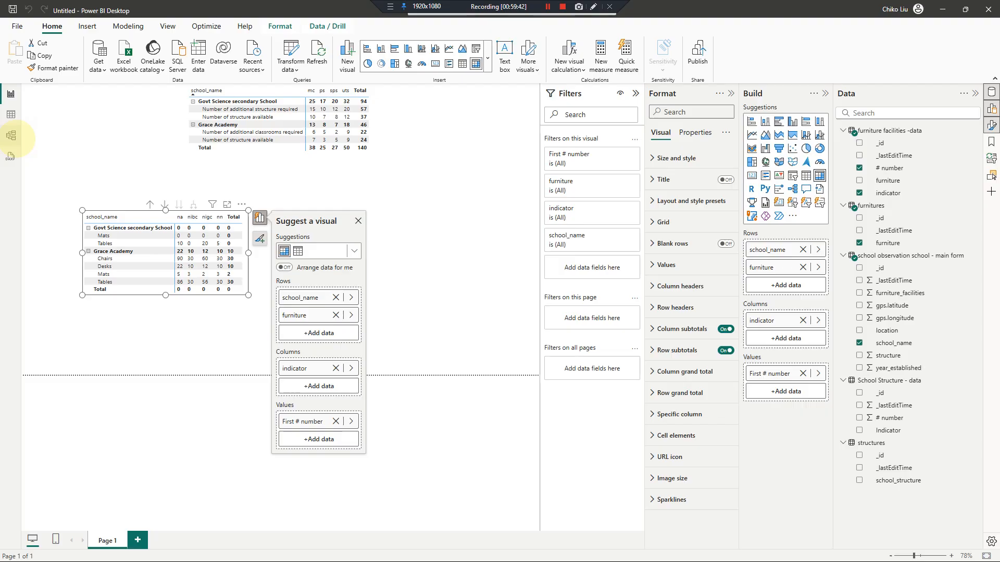
{"action": "left_click", "coordinate": [11, 135]}
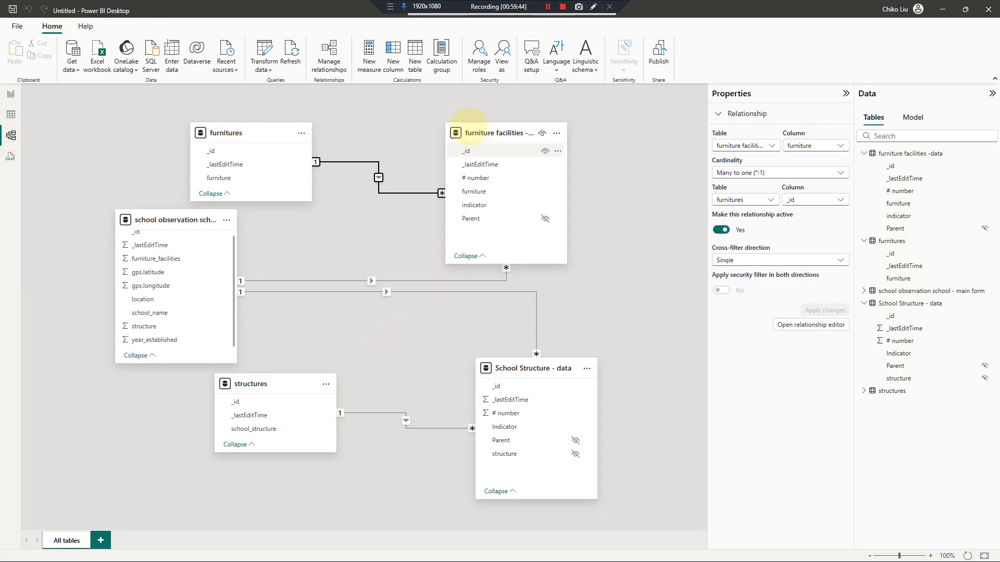
Step: Spread out the model diagram by repositioning the furniture facilities -data table and moving School Structure - data and structures further down
{"action": "left_click_drag", "start_coordinate": [476, 134], "coordinate": [521, 134]}
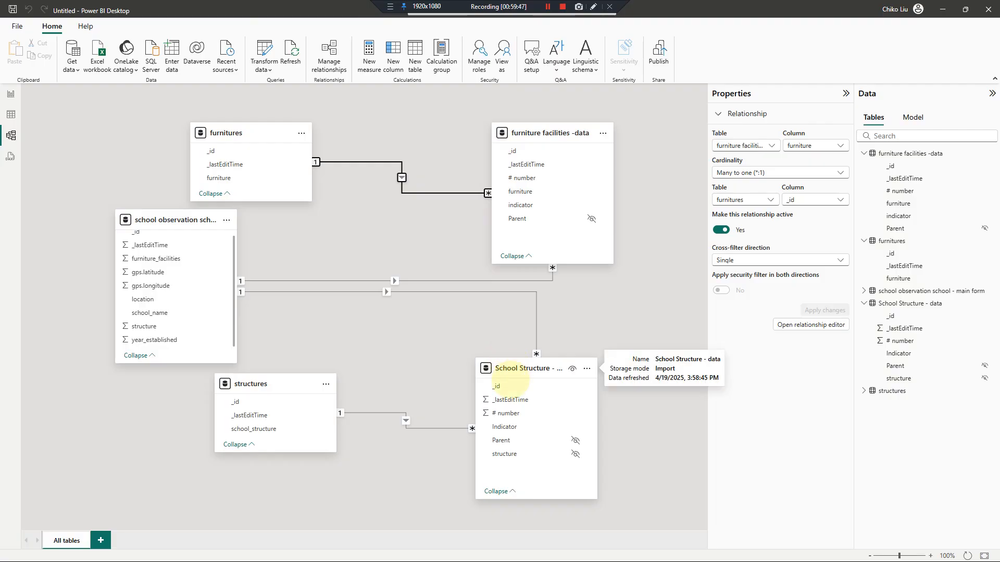
{"action": "left_click_drag", "start_coordinate": [512, 382], "coordinate": [517, 426]}
{"action": "left_click_drag", "start_coordinate": [307, 388], "coordinate": [96, 475]}
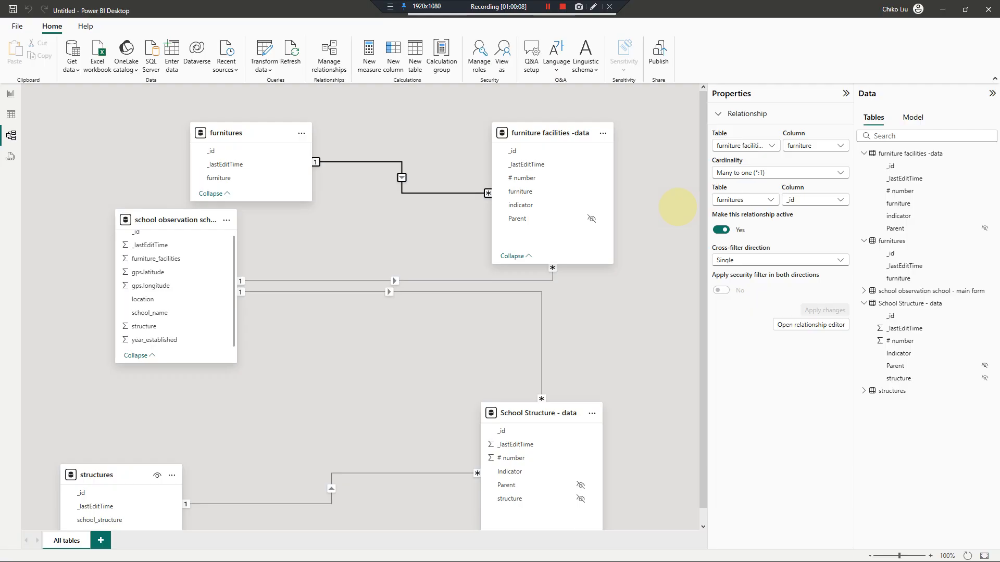
{"action": "scroll", "coordinate": [645, 159], "scroll_direction": "down", "scroll_amount": 1}
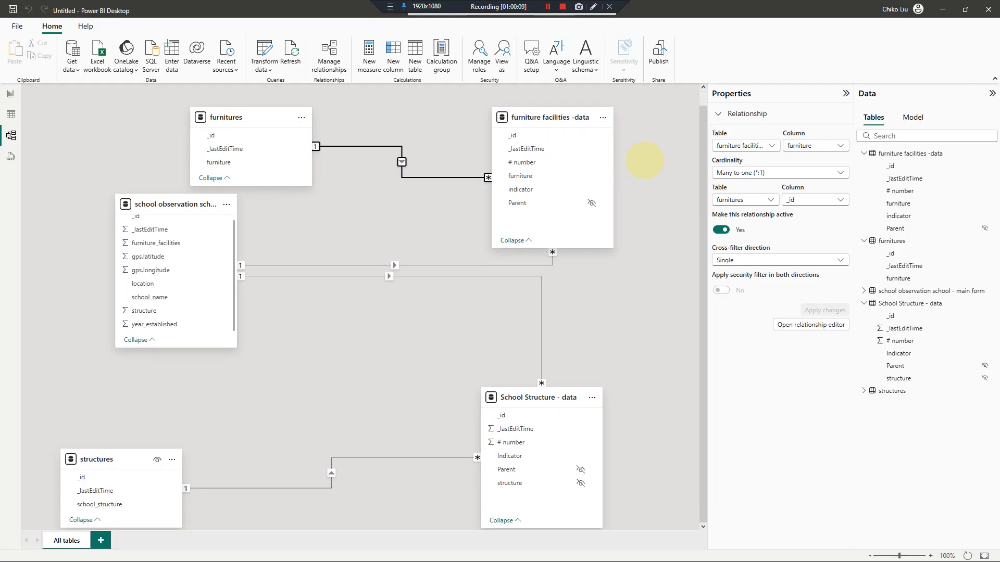
{"action": "scroll", "coordinate": [645, 161], "scroll_direction": "up", "scroll_amount": 1}
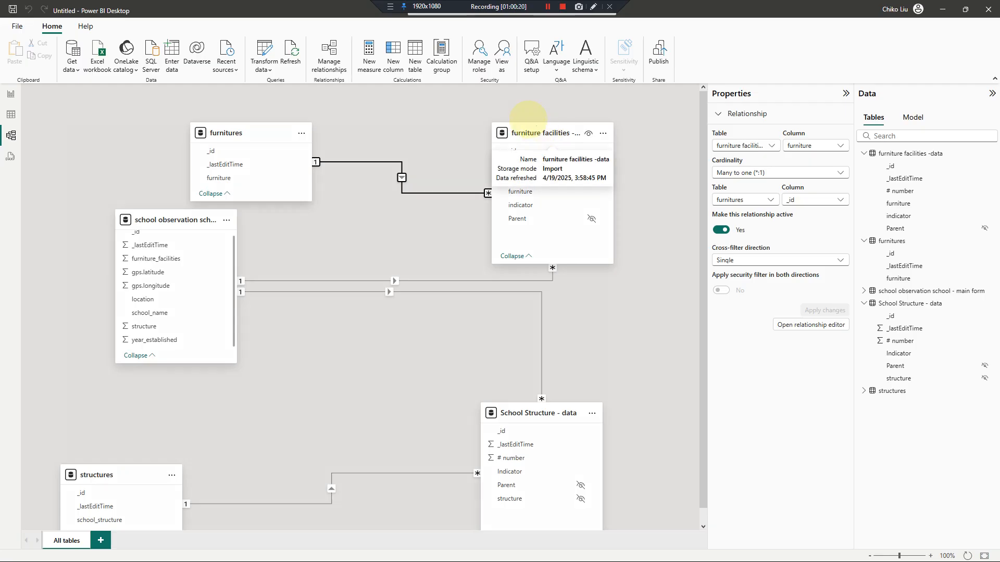
{"action": "left_click_drag", "start_coordinate": [528, 124], "coordinate": [494, 123]}
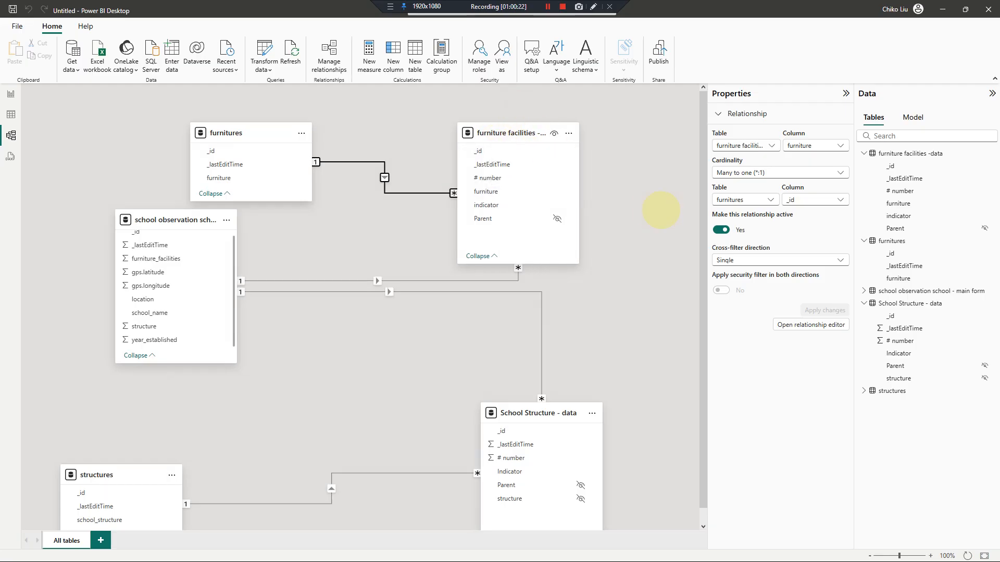